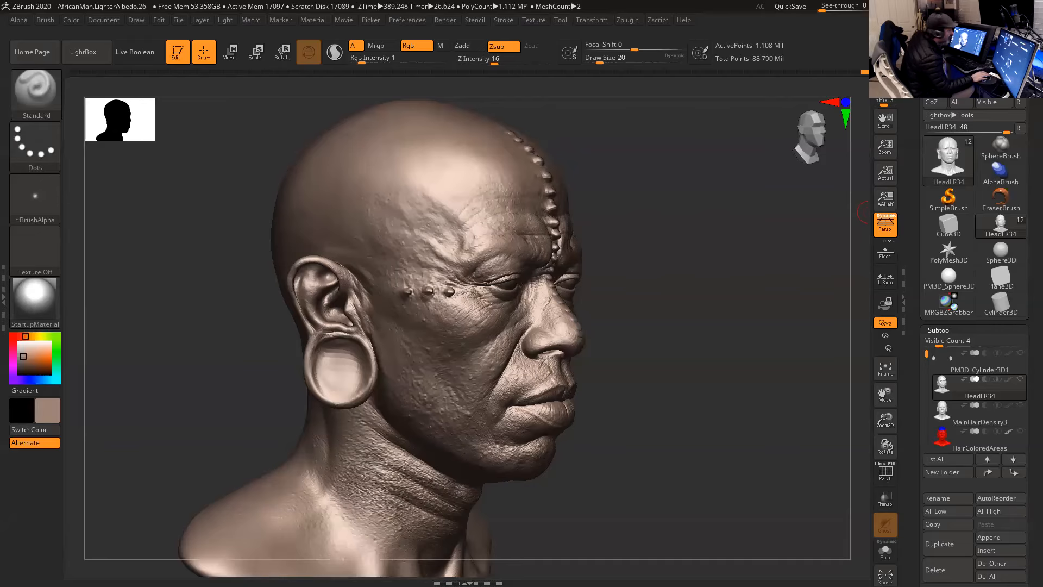
- Inspect the scar bumps on the sculpted head from several angles and compare them with the zoomed Masai portrait in Photos
mouse_move(650, 305)
left_mouse_down()
mouse_move(655, 291)
mouse_move(687, 315)
mouse_move(694, 342)
mouse_move(730, 319)
mouse_move(689, 303)
mouse_move(684, 315)
mouse_move(733, 333)
mouse_move(717, 326)
mouse_move(727, 310)
left_mouse_up()
left_click_drag(694, 141, 480, 219)
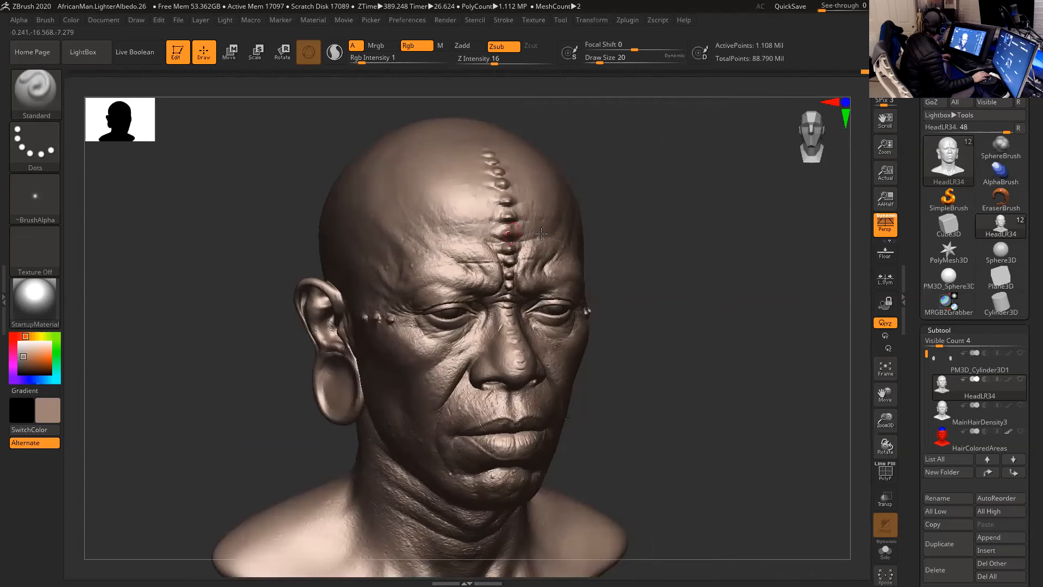
left_click_drag(666, 280, 678, 272)
key("alt+Tab")
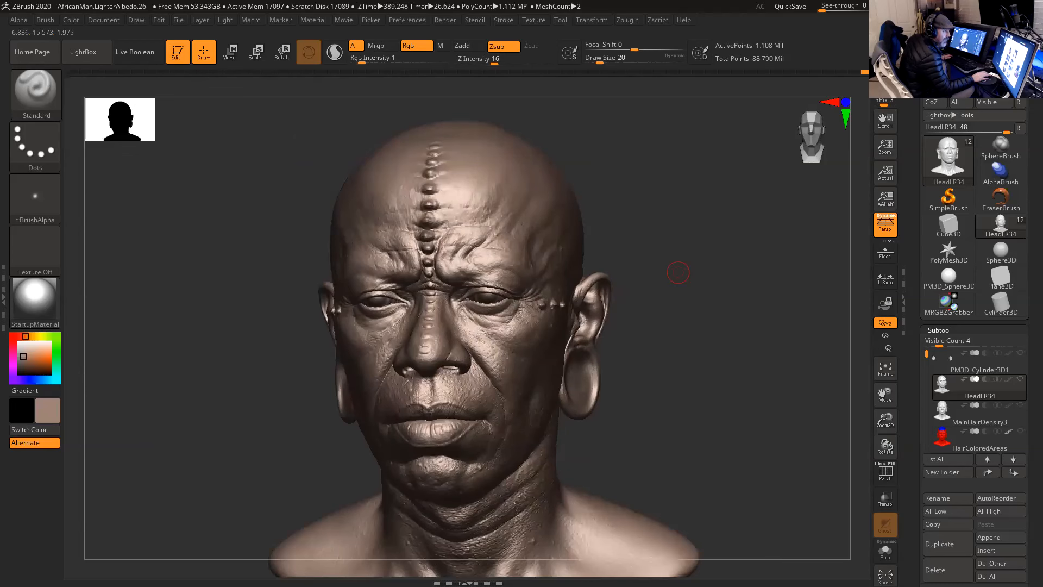
key("alt+Tab")
scroll(594, 209, "up", 5)
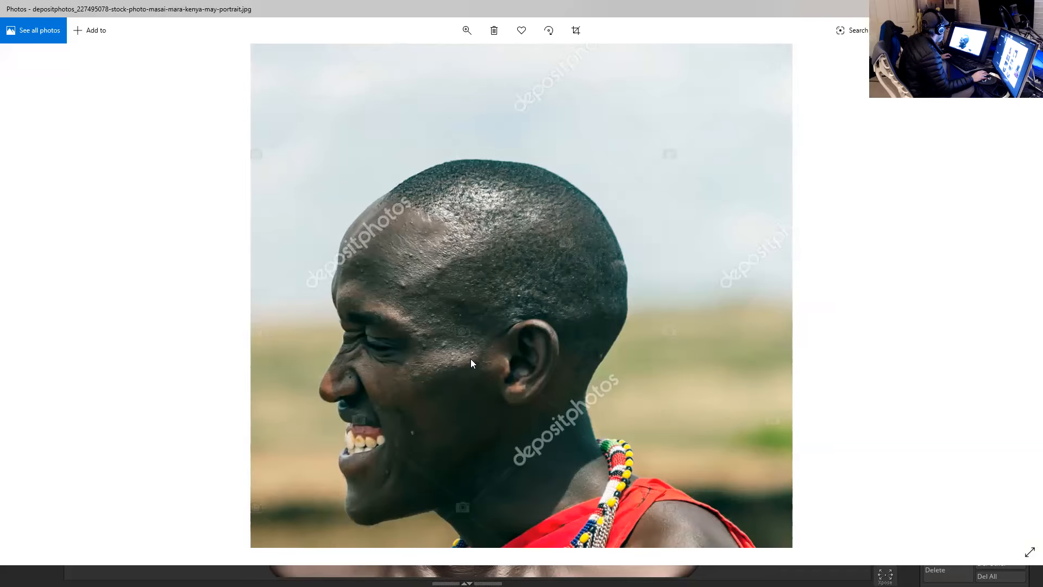
- Switch to Photoshop and examine the AfricanMan16 renders, viewing the AfricanMan16a face at 100% from the forehead to the mouth
key("alt+Tab")
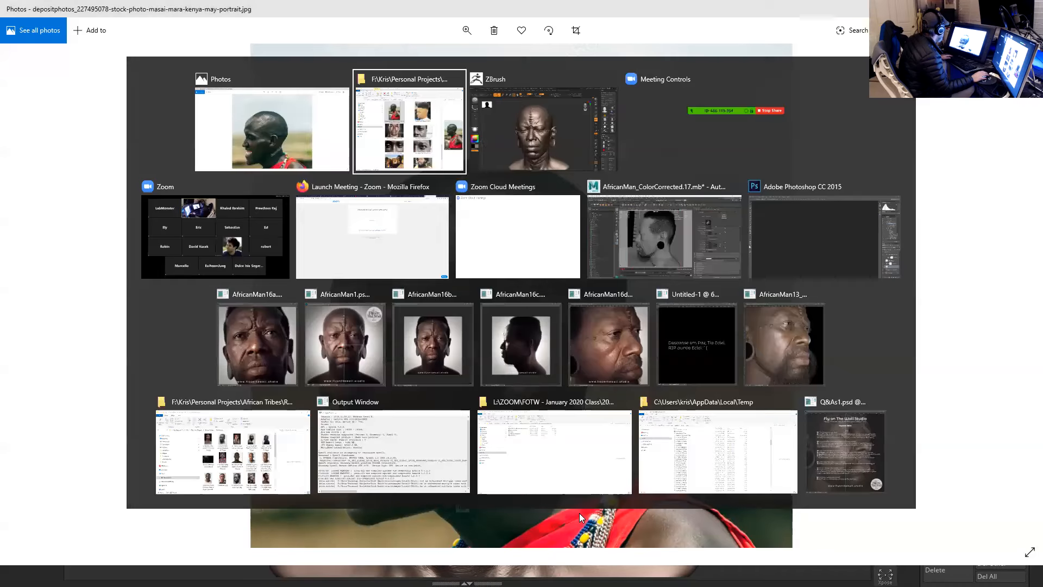
left_click(504, 331)
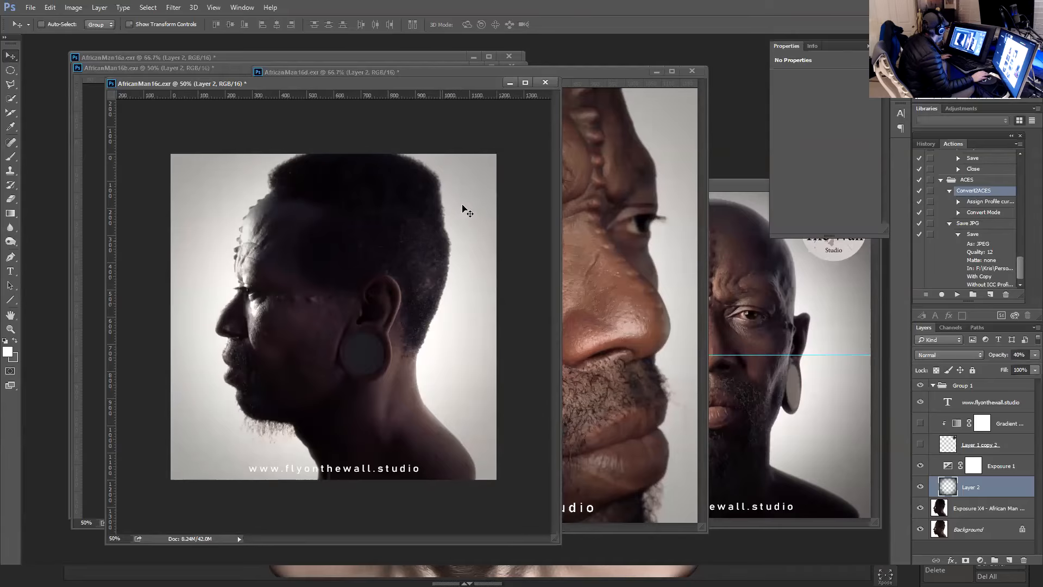
left_click_drag(422, 72, 530, 64)
left_click_drag(291, 72, 604, 108)
left_click(255, 61)
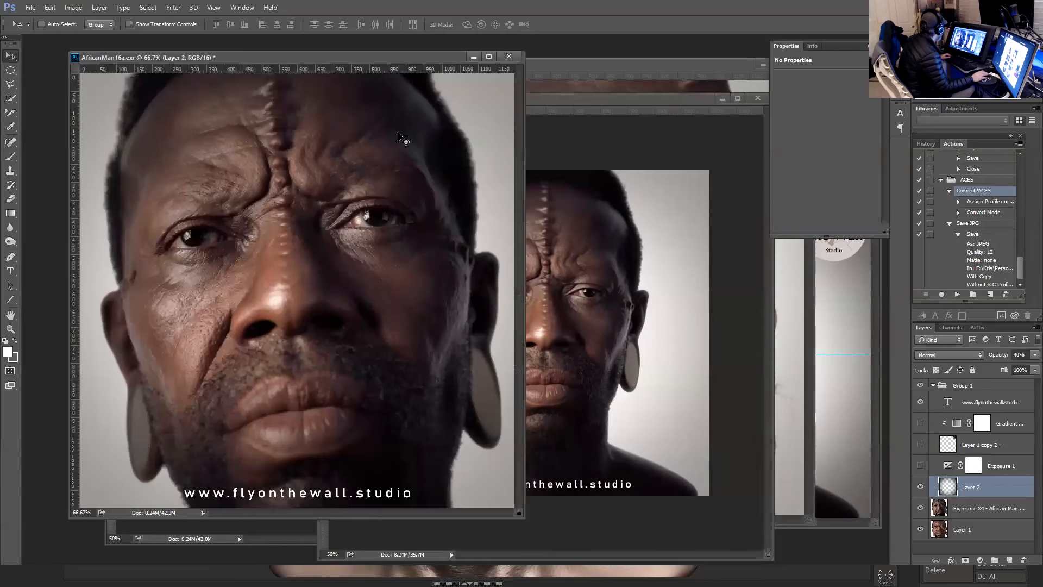
key("ctrl+plus")
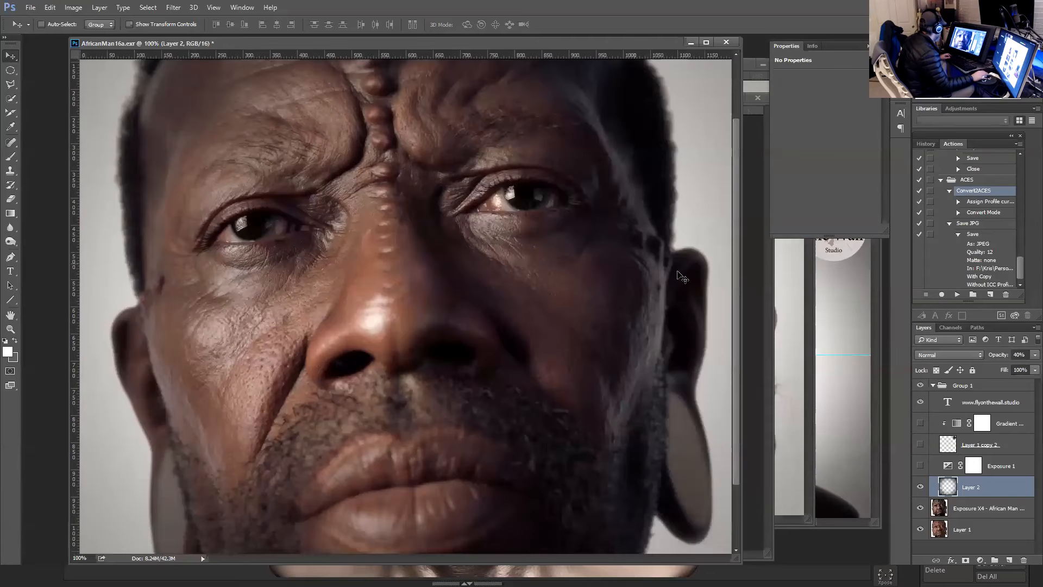
left_click_drag(735, 328, 730, 241)
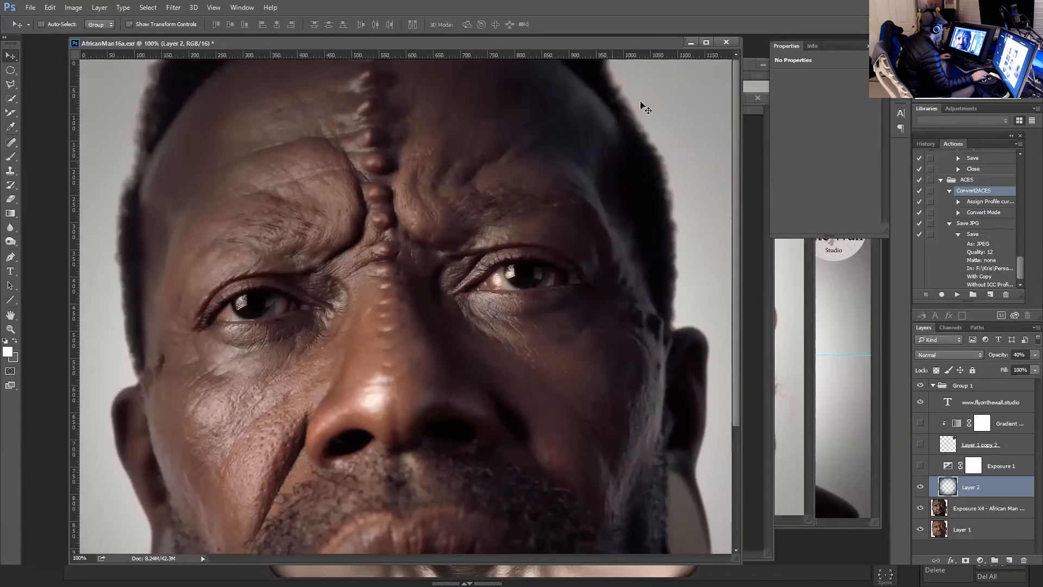
left_click(690, 42)
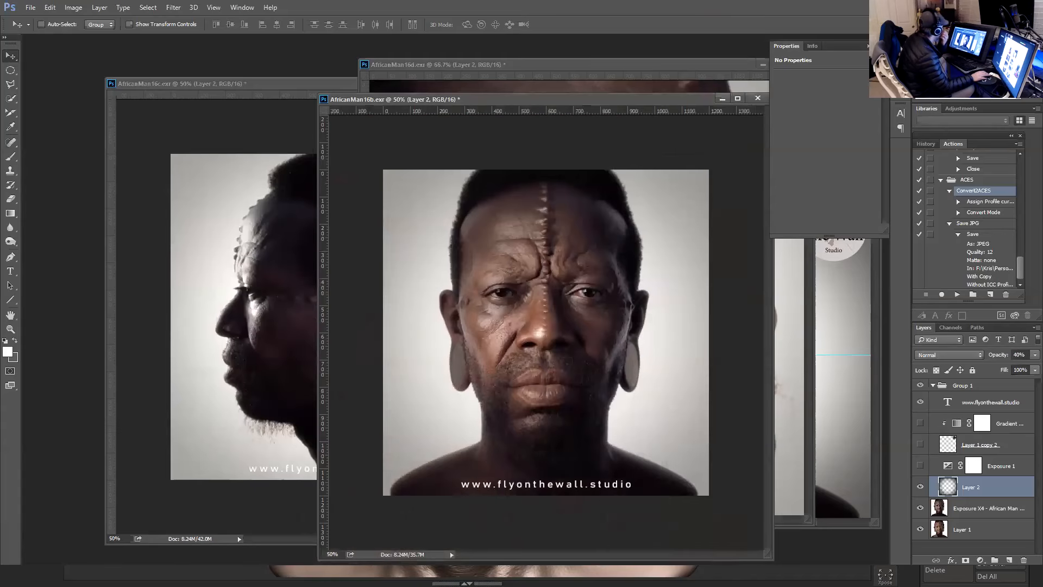
- Return to ZBrush and save the project as AfricanMan.LighterAlbedo.27.ZPR in the African Tribes project's ZBrush folder
key("alt+Tab")
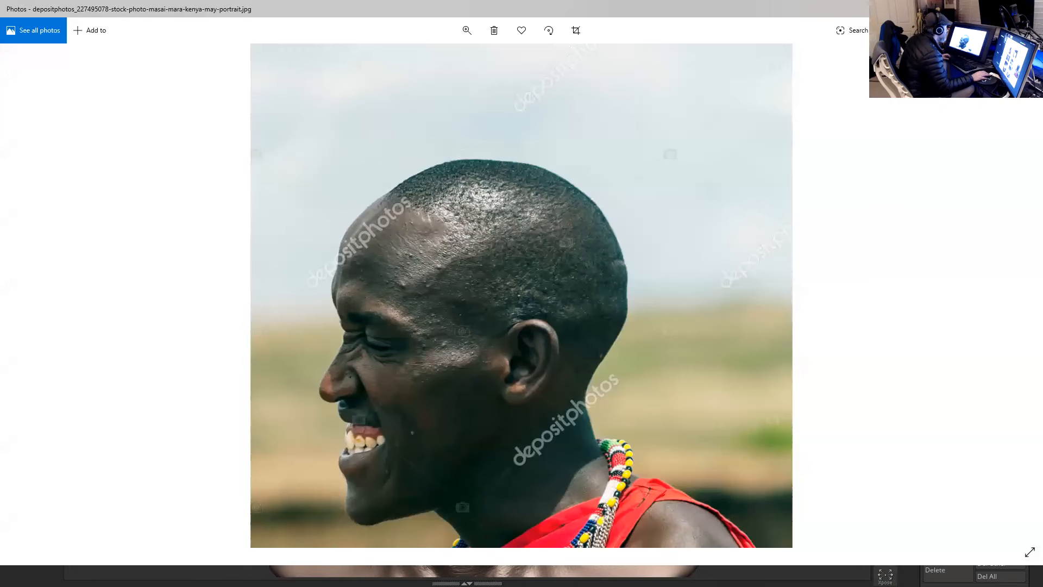
key("alt+Tab")
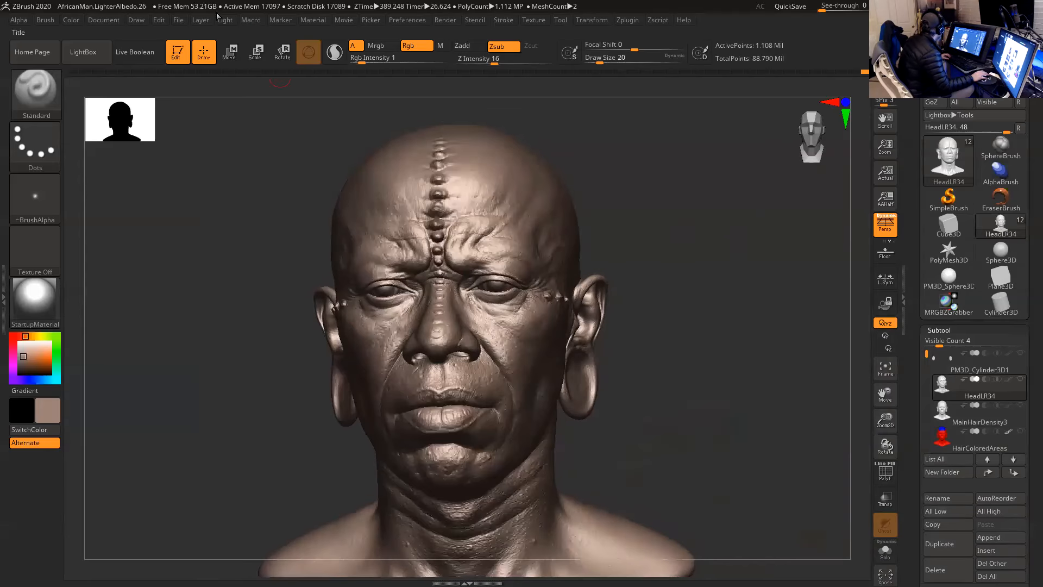
left_click(178, 20)
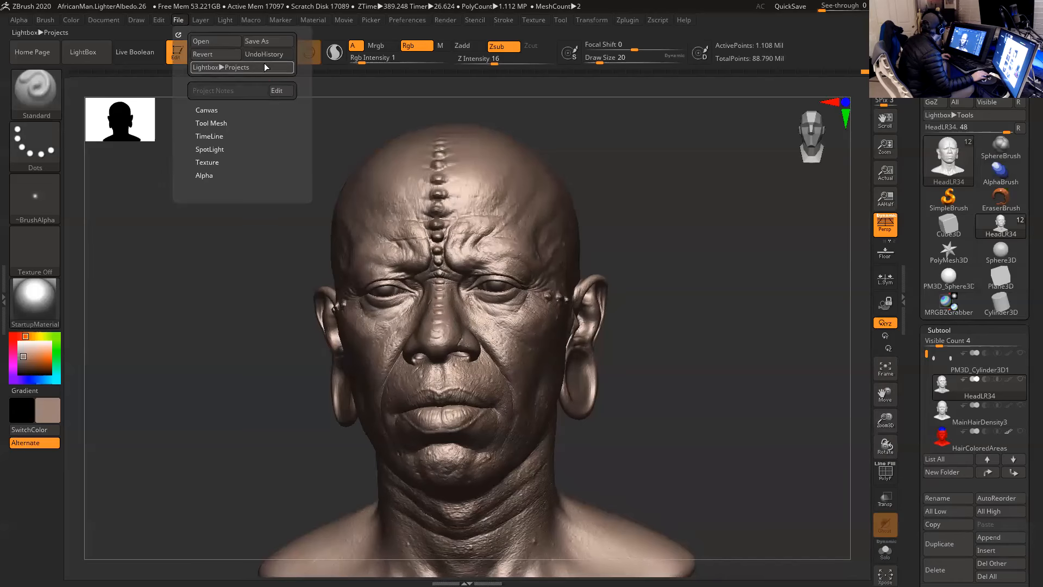
left_click(259, 41)
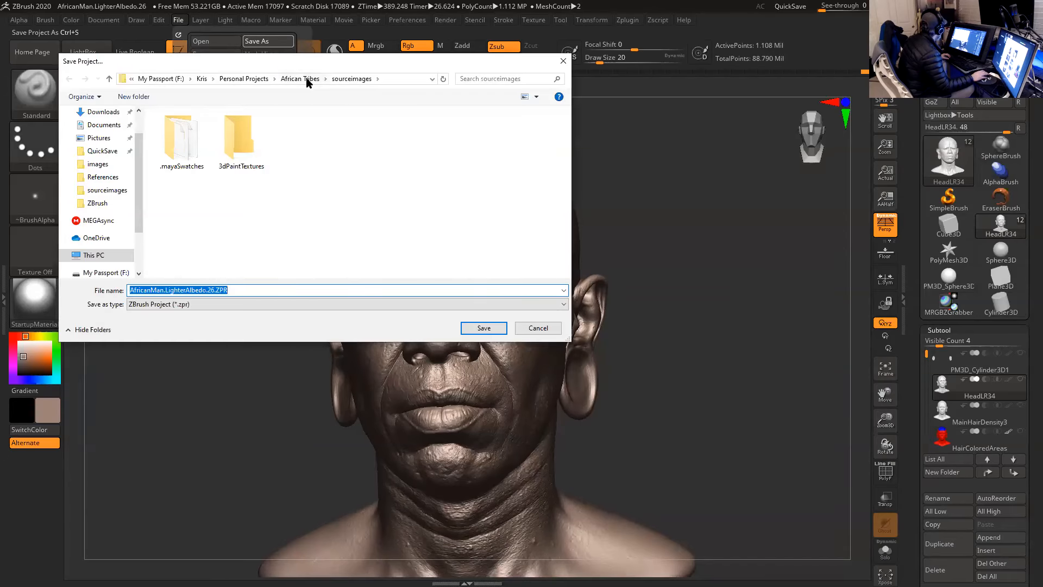
left_click(307, 81)
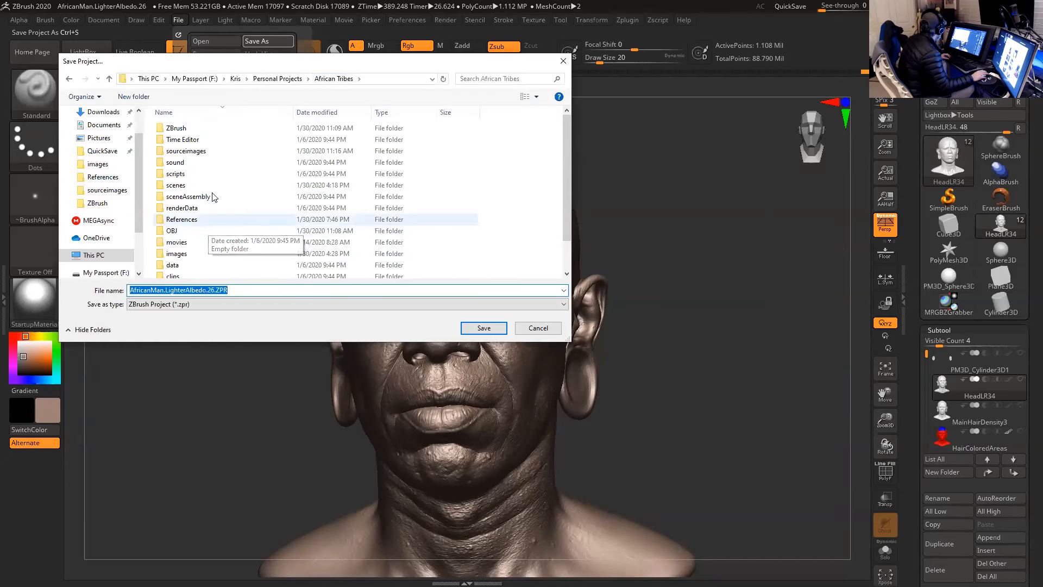
double_click(197, 130)
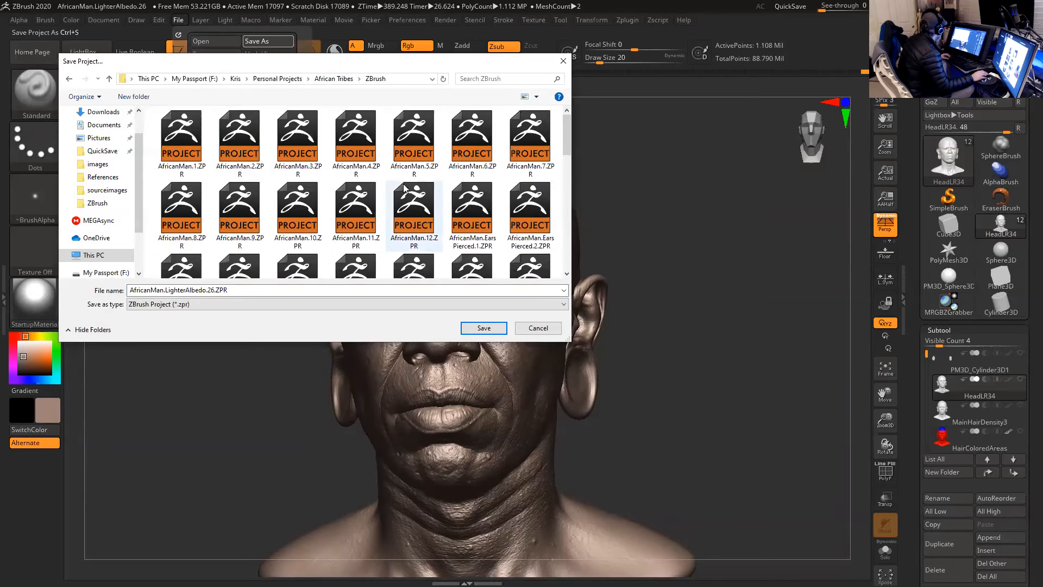
right_click(385, 142)
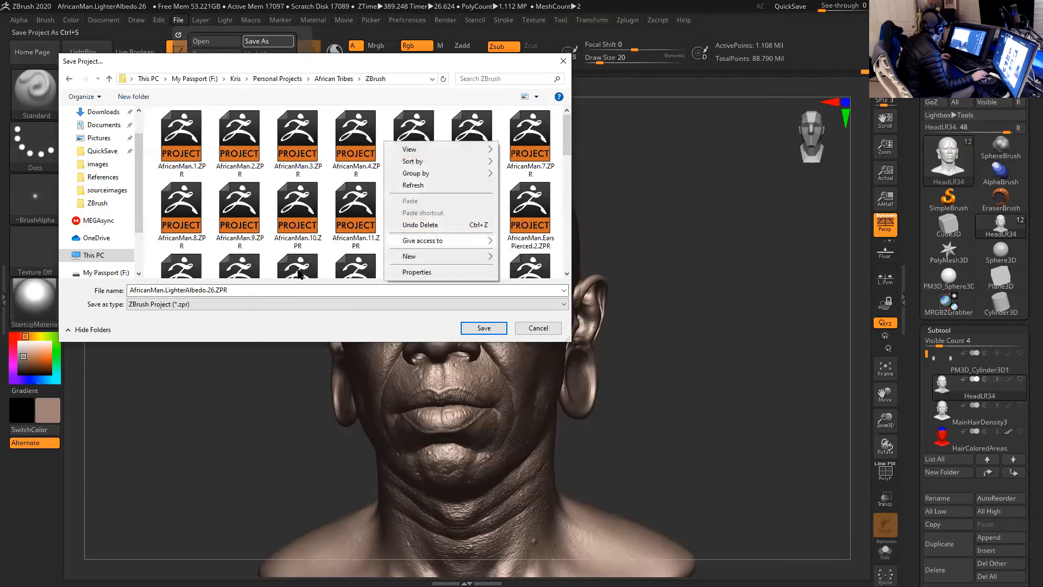
left_click(218, 290)
left_click(212, 289)
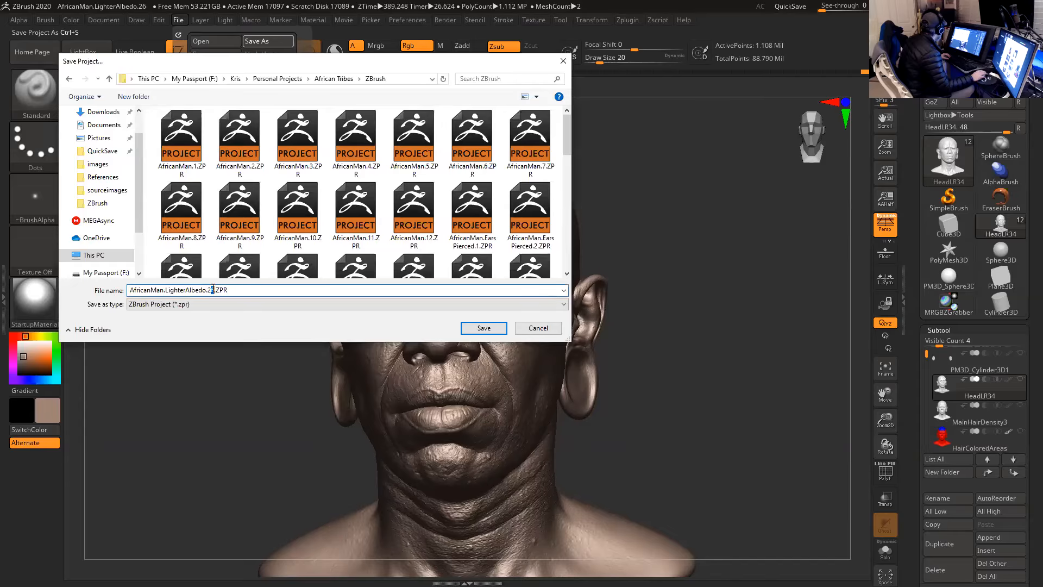
type("7")
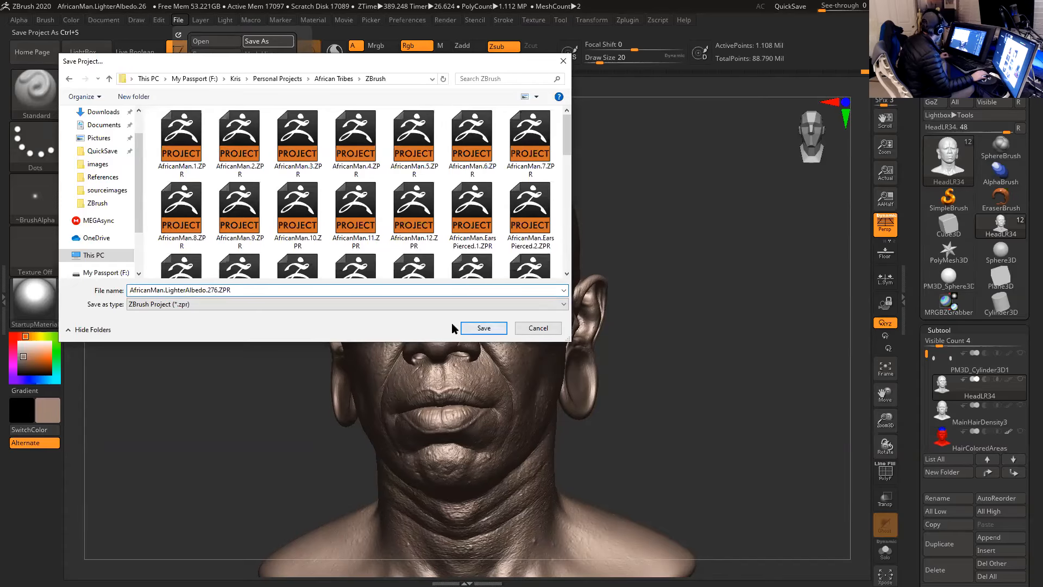
left_click(478, 327)
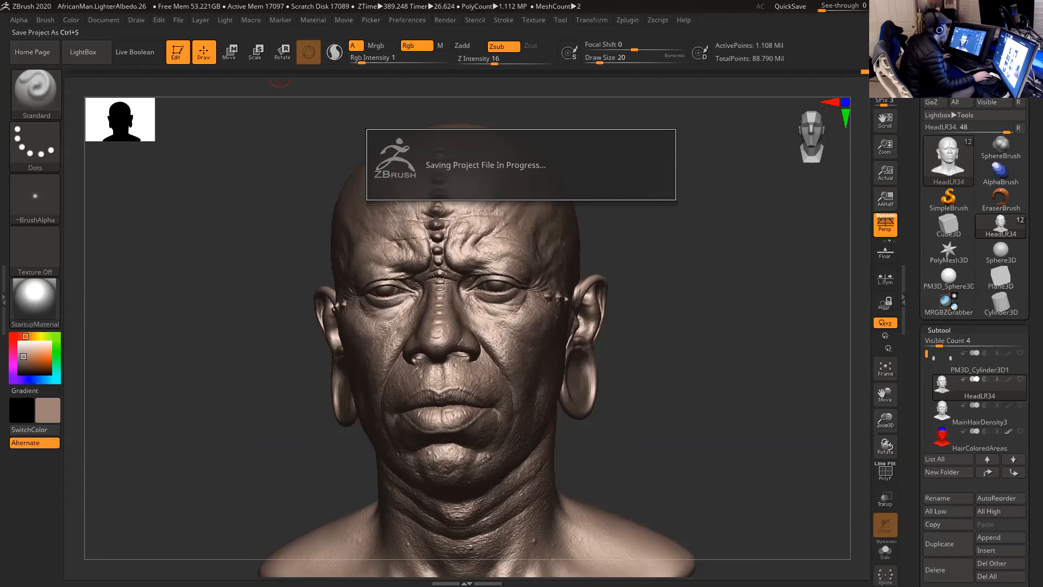
- View the Masai portrait and the Teeth1.png reference in Photos, and return to the front of the head in ZBrush
key("alt+Tab")
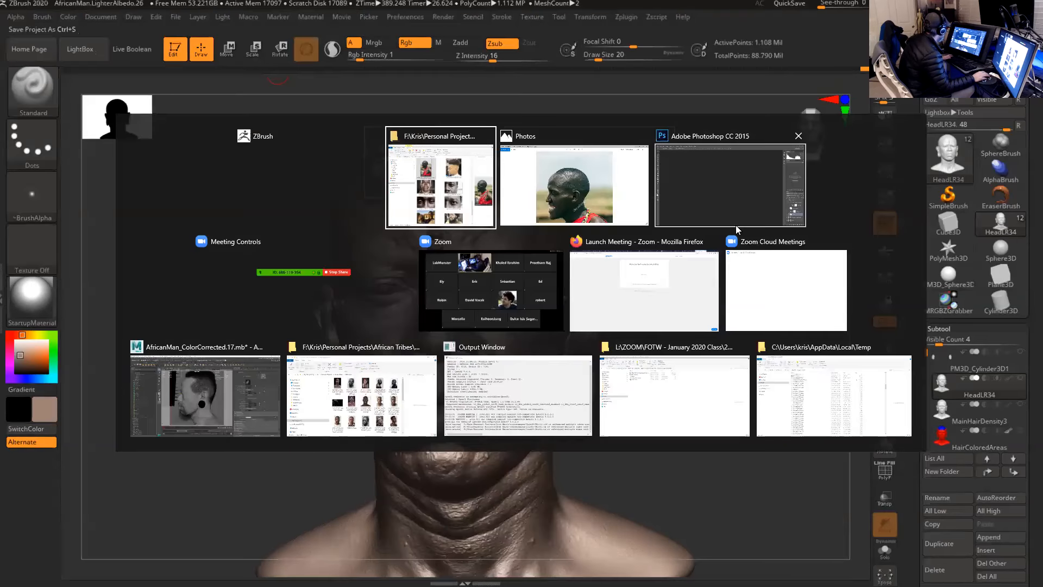
key("alt+Tab")
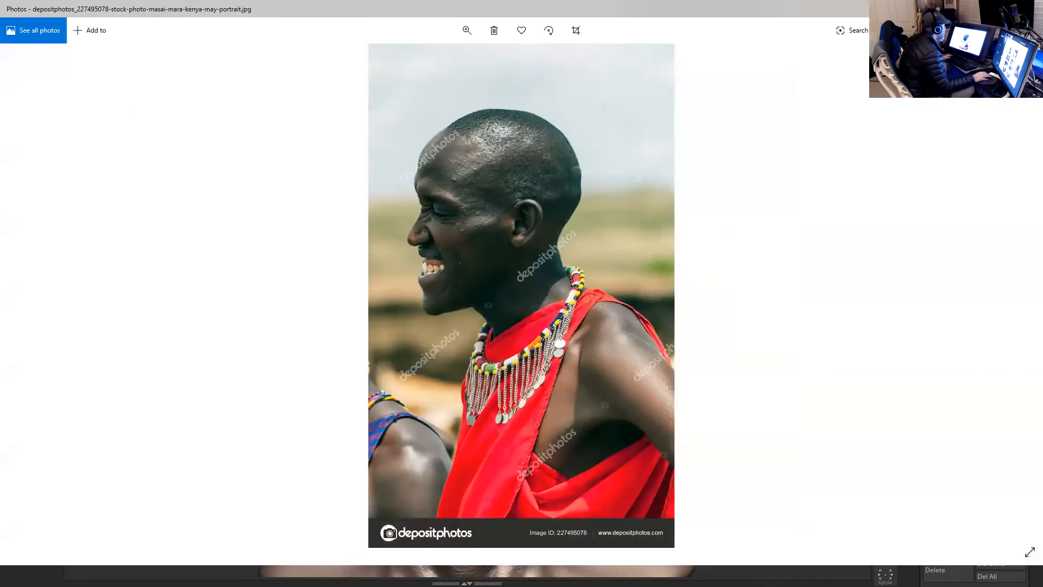
key("alt+Tab")
key("alt+Tab")
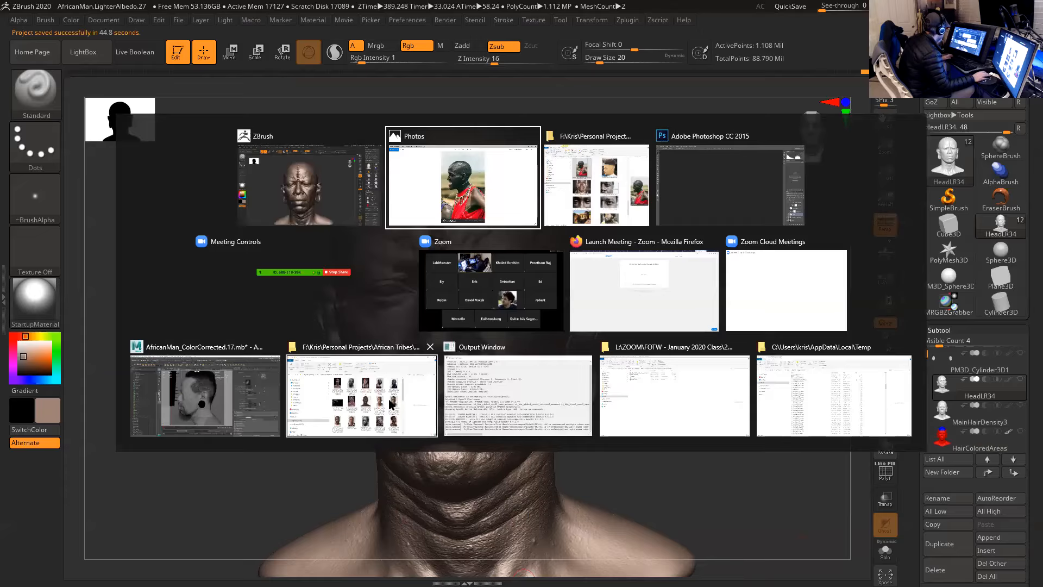
key("Escape")
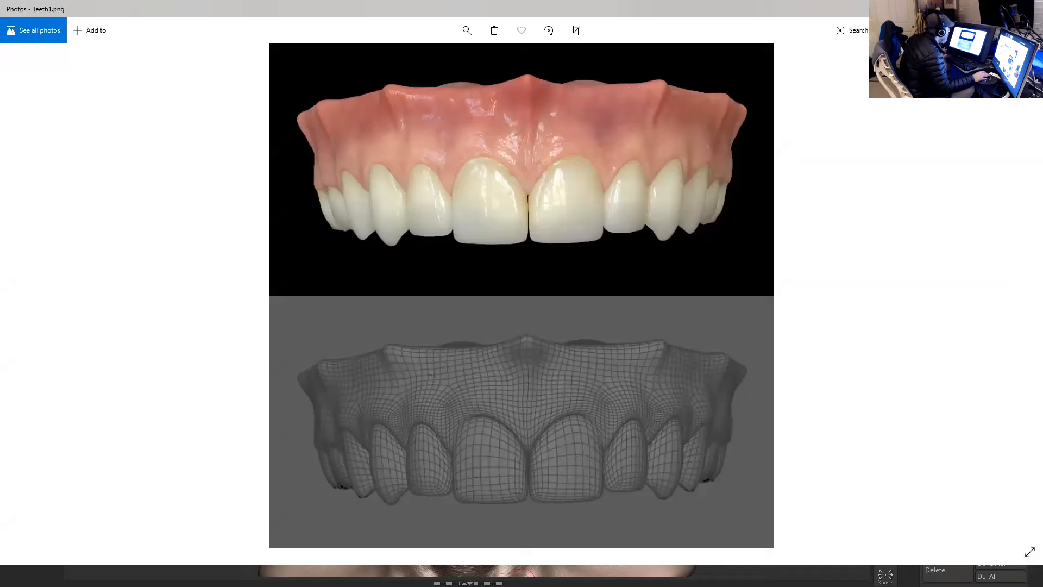
key("alt+Tab")
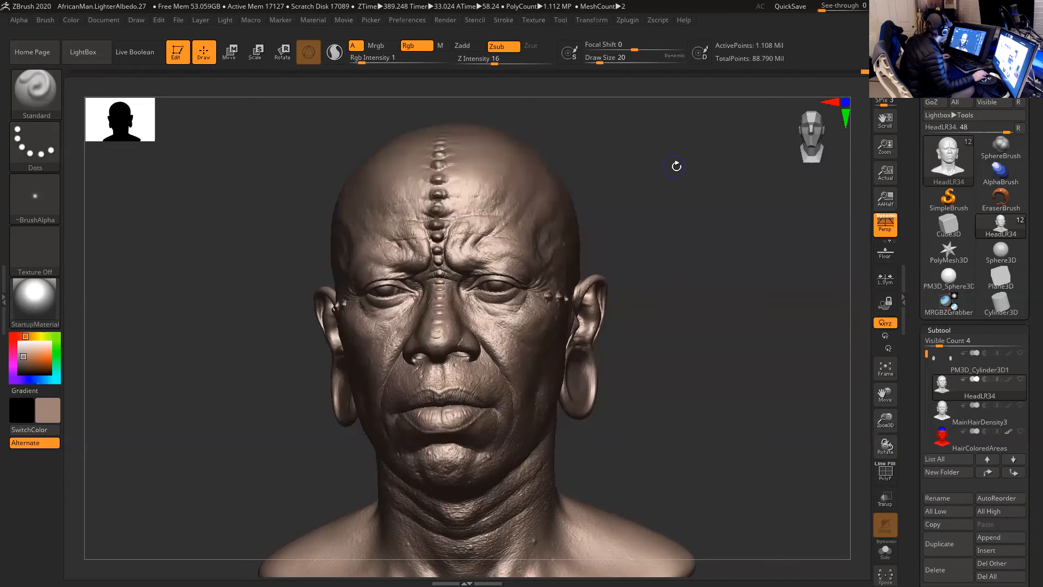
left_click_drag(676, 166, 642, 157)
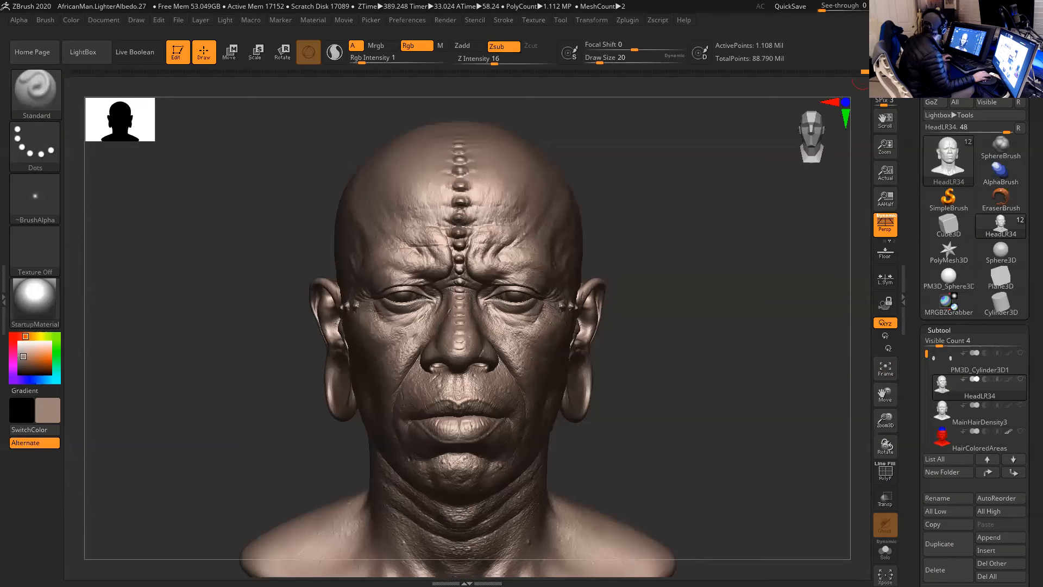
left_click(178, 20)
left_click(201, 41)
left_click(558, 323)
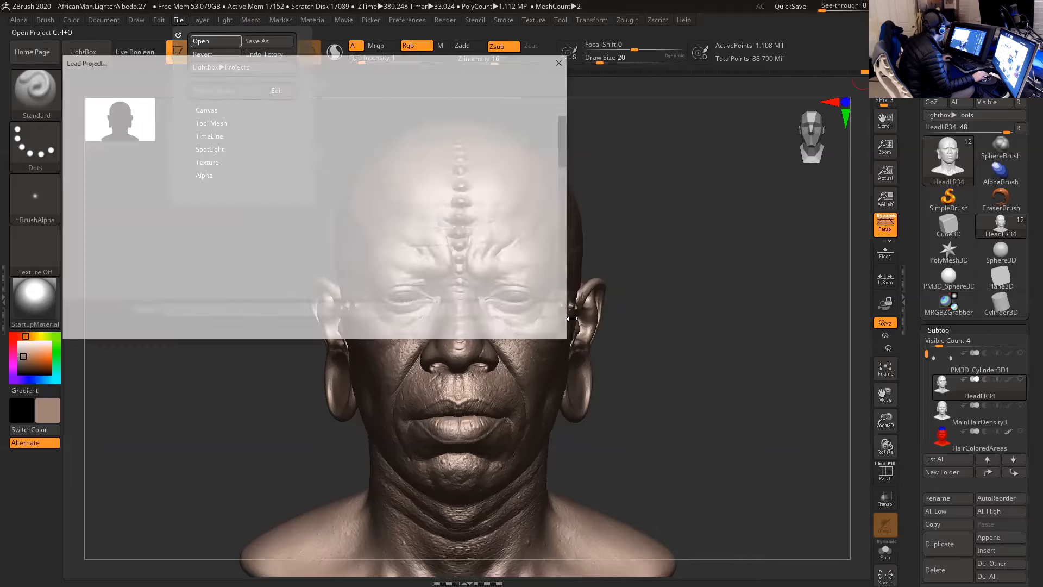
left_click_drag(221, 312, 114, 293)
type("F:\\Kris\\Personal Projects\\Teeth")
key("Return")
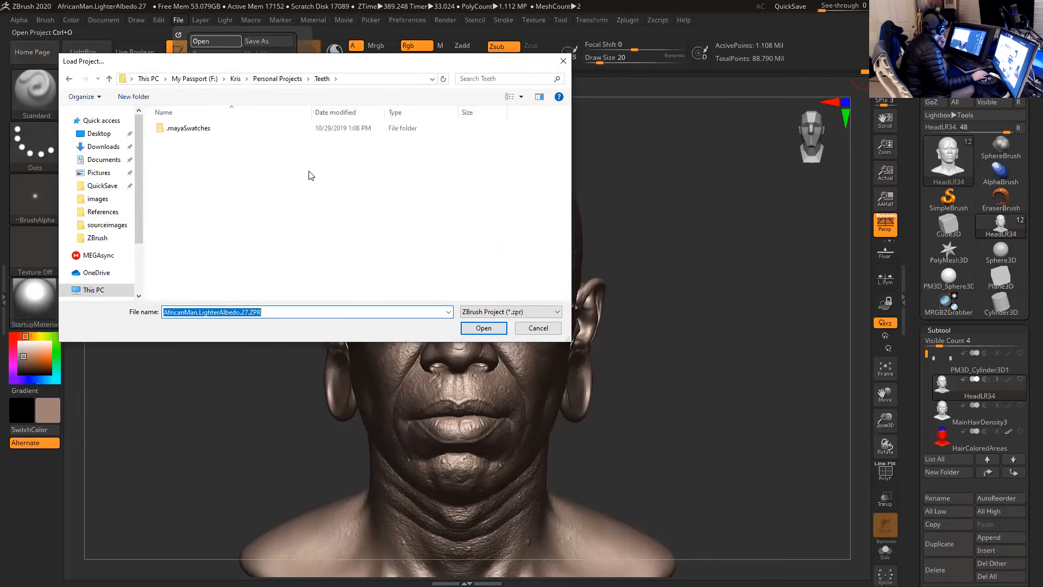
left_click(544, 329)
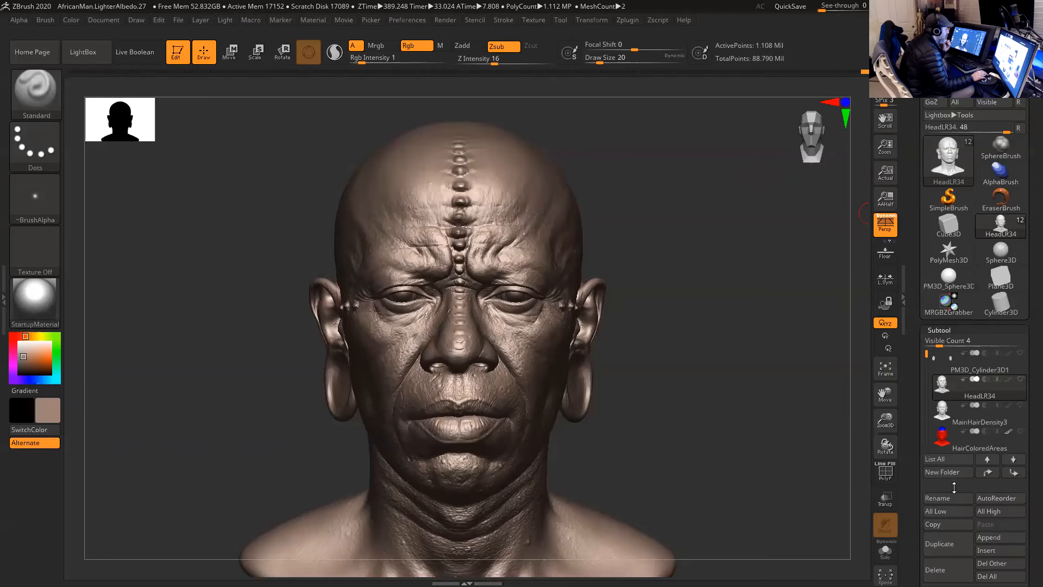
- Delete all subtools of the head and load the Teeth4.ZTL tool from the Personal Projects Teeth folder
left_click(1000, 576)
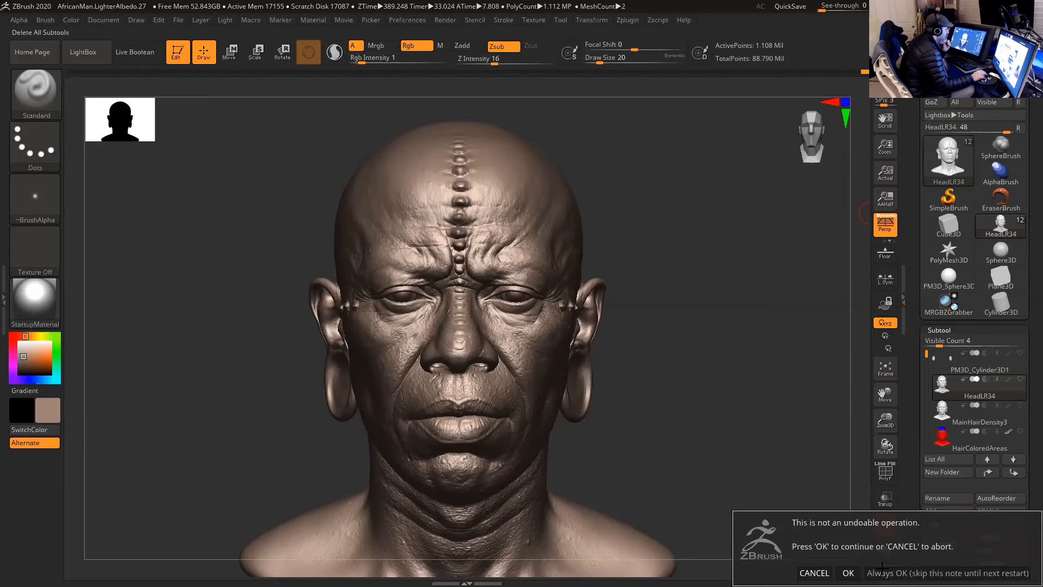
left_click(1000, 574)
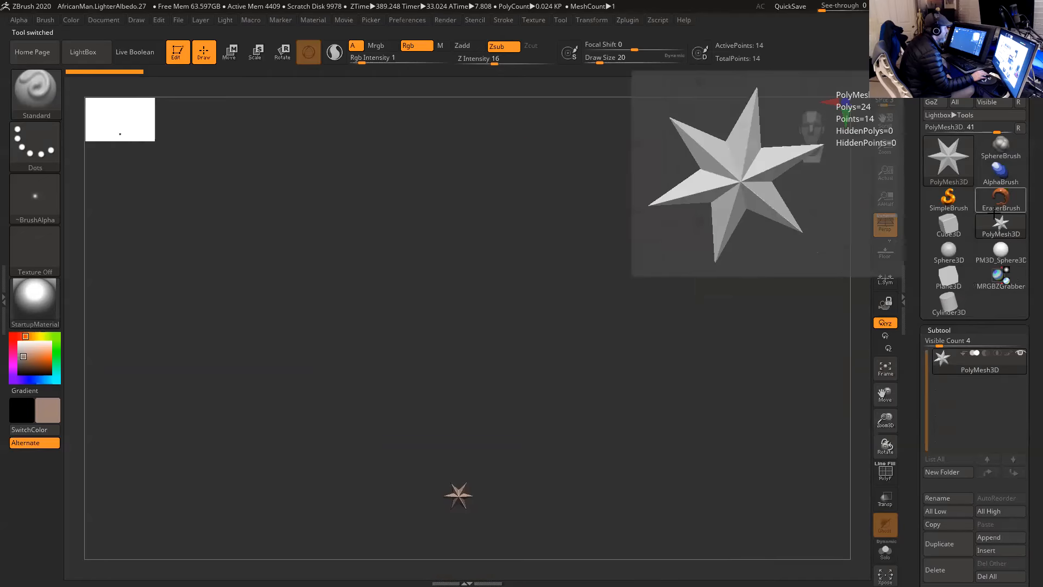
left_click(944, 37)
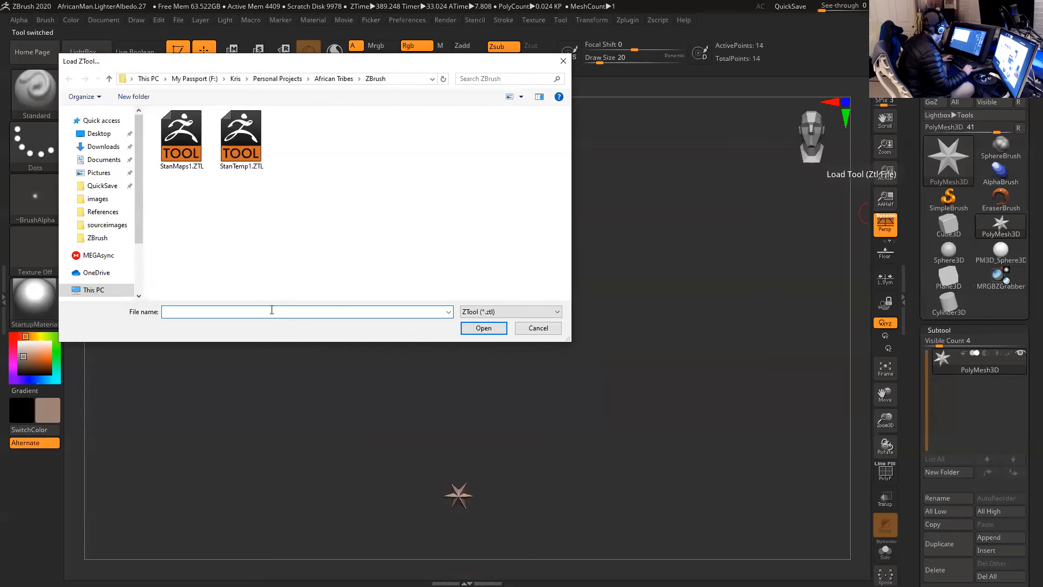
type("F:\\Kris\\Personal Projects\\Teeth")
key("Return")
left_click(187, 177)
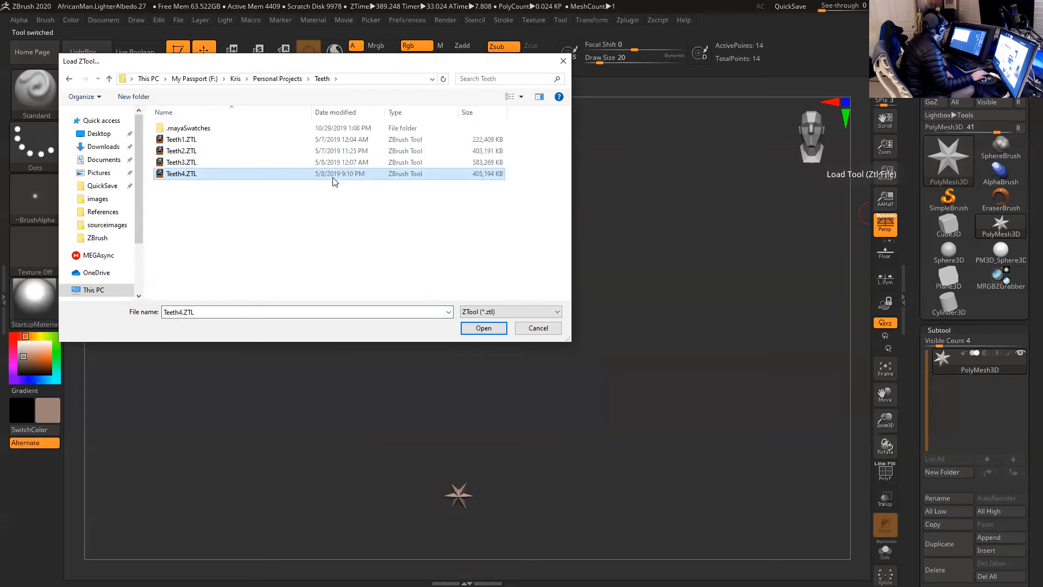
left_click(495, 330)
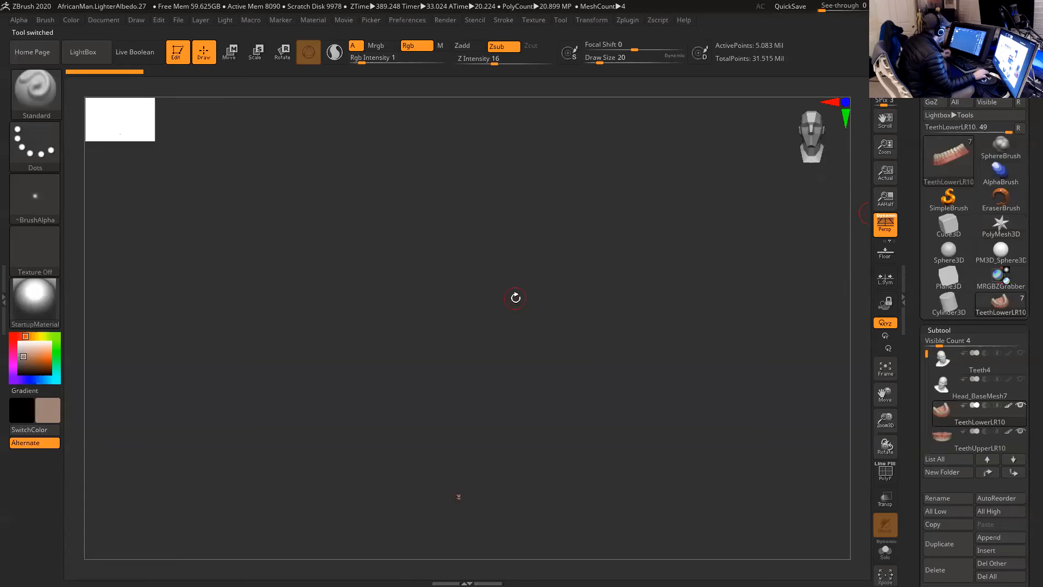
- Examine the loaded upper and lower teeth, gums and tongue from the front, close up and as a whole
key("shift")
mouse_move(777, 333)
left_mouse_down()
mouse_move(764, 323)
mouse_move(735, 333)
left_mouse_up()
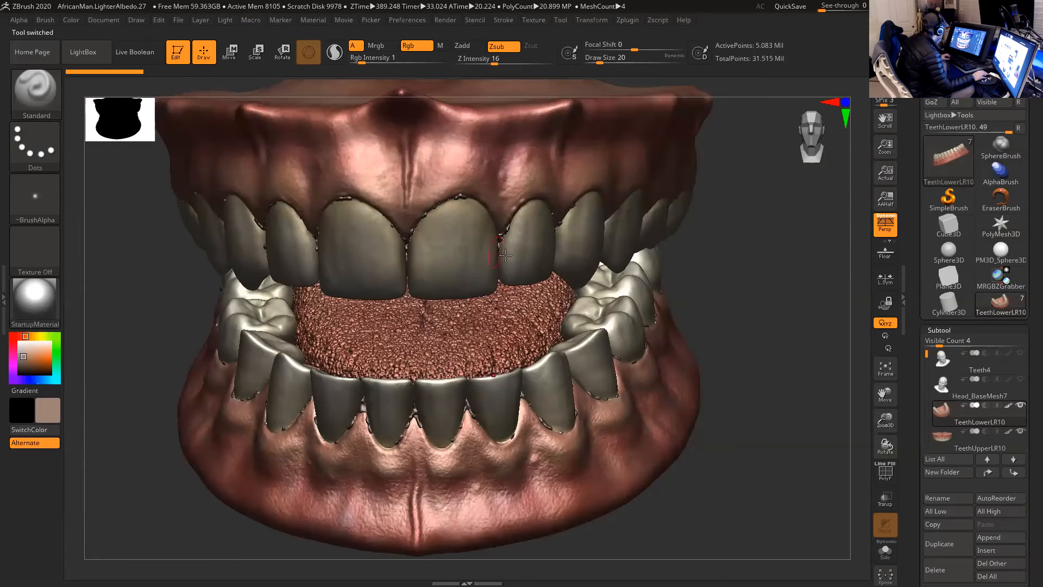
left_click_drag(726, 292, 672, 317)
left_click_drag(221, 312, 68, 204, "alt")
left_click_drag(735, 303, 669, 281, "alt")
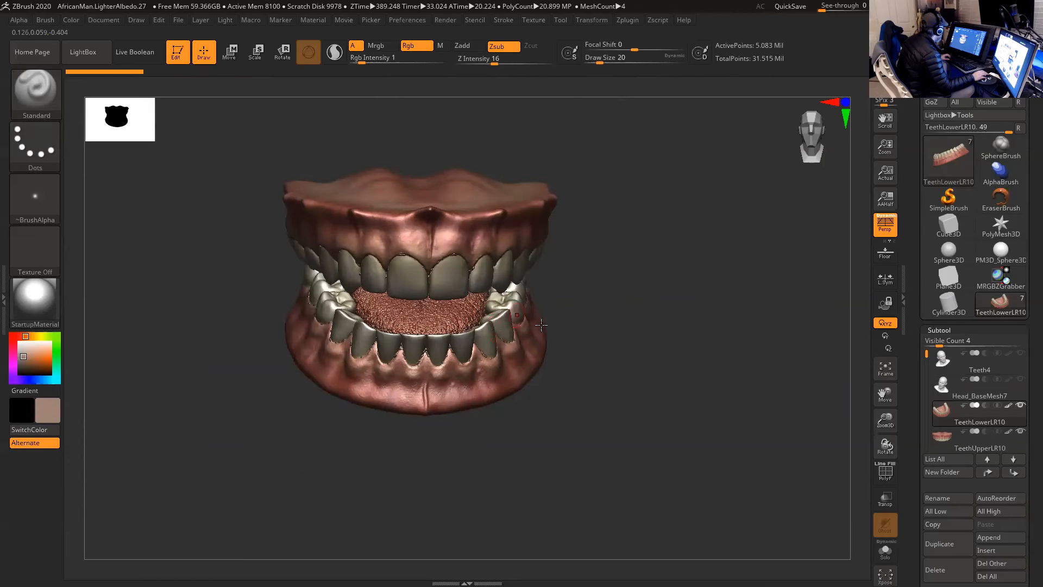
- Make the upper teeth the active subtool and hide the lower teeth and tongue subtools
left_click_drag(634, 306, 626, 303)
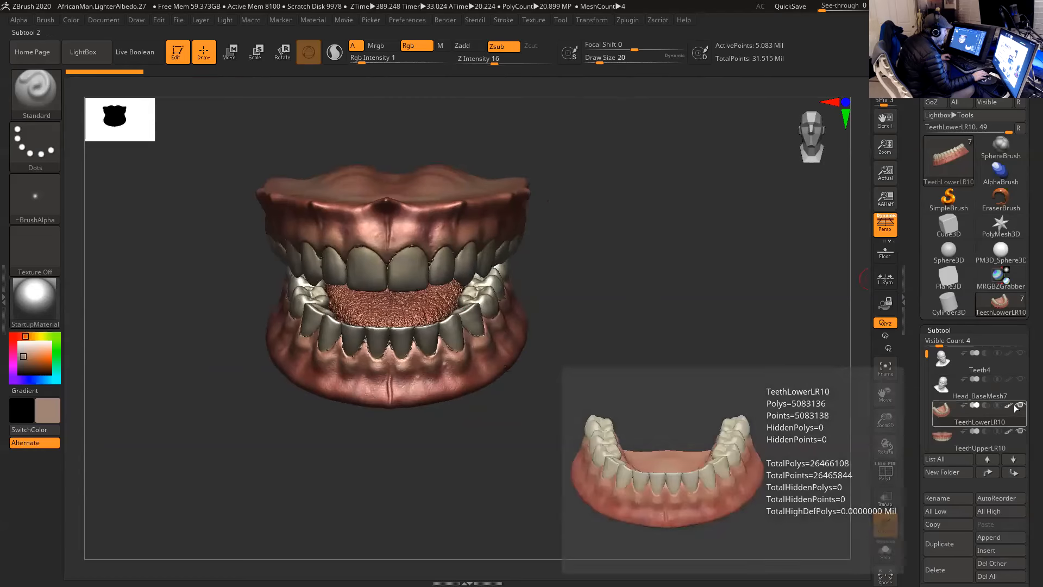
mouse_move(961, 383)
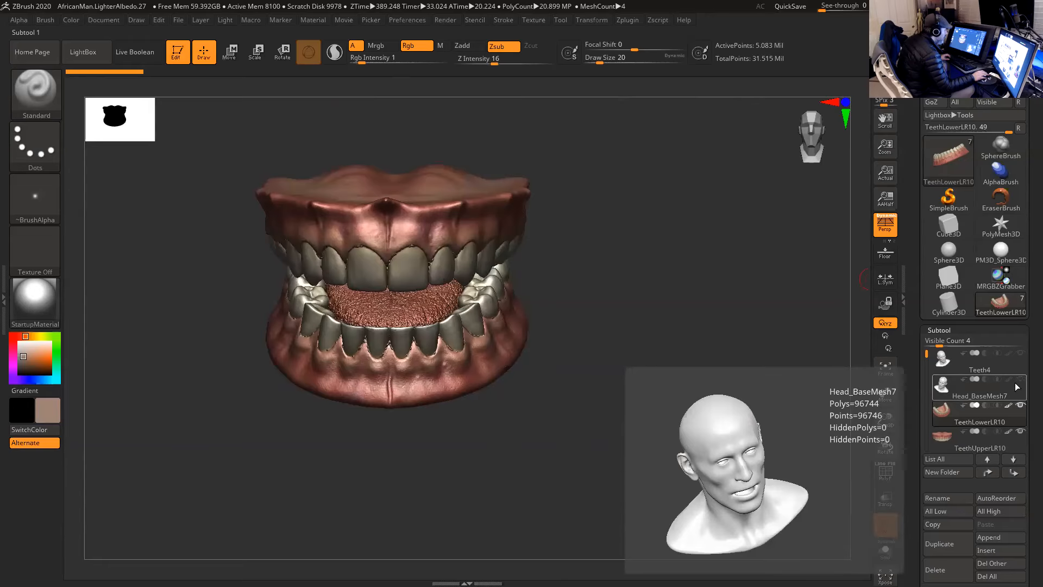
left_click(941, 437)
key("f")
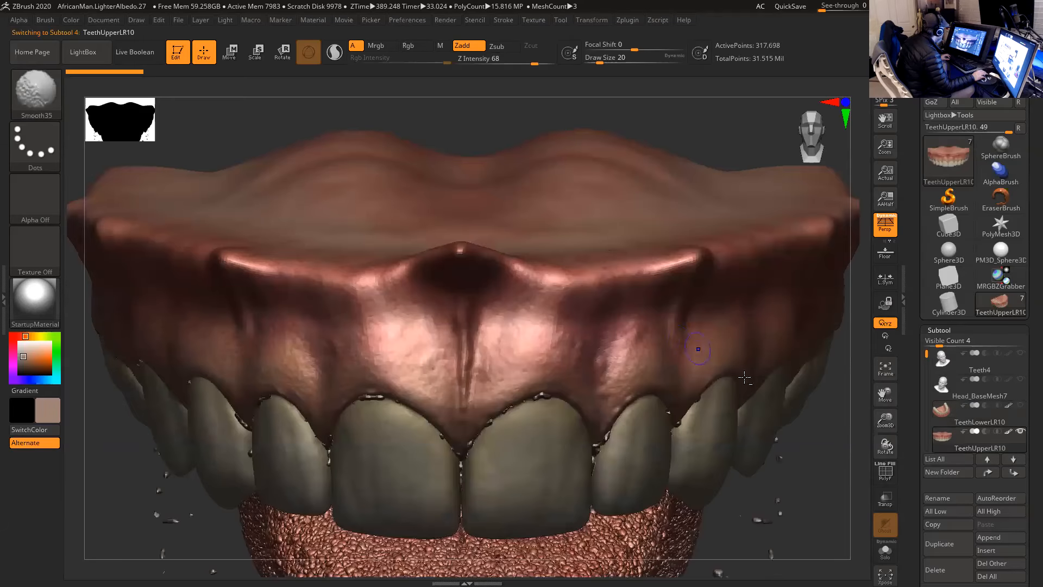
left_click_drag(820, 482, 785, 231, "alt")
left_click_drag(926, 355, 927, 412)
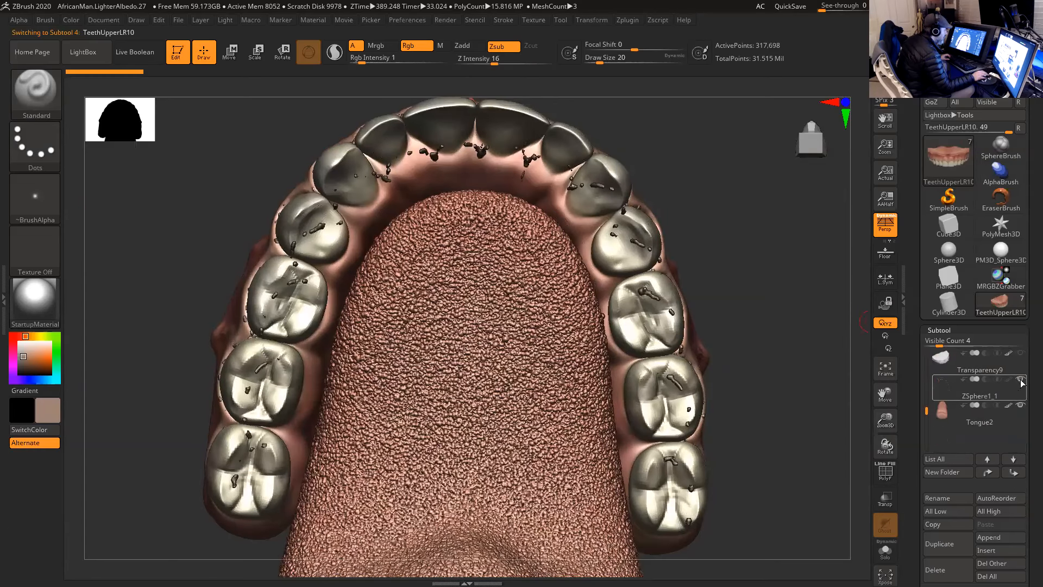
left_click(1021, 406)
- Step the upper teeth down to their lowest subdivision level and display the polygroup wireframe
mouse_move(730, 259)
left_mouse_down()
mouse_move(746, 268)
mouse_move(734, 172)
mouse_move(812, 356)
mouse_move(781, 345)
left_mouse_up()
key("ctrl+d")
key("shift+d")
key("shift+d")
key("shift+d")
key("shift+f")
- Examine the base-mesh topology of the upper teeth, gums and palate from below, the side and the front
left_click_drag(767, 295, 746, 262)
left_click_drag(743, 285, 711, 282)
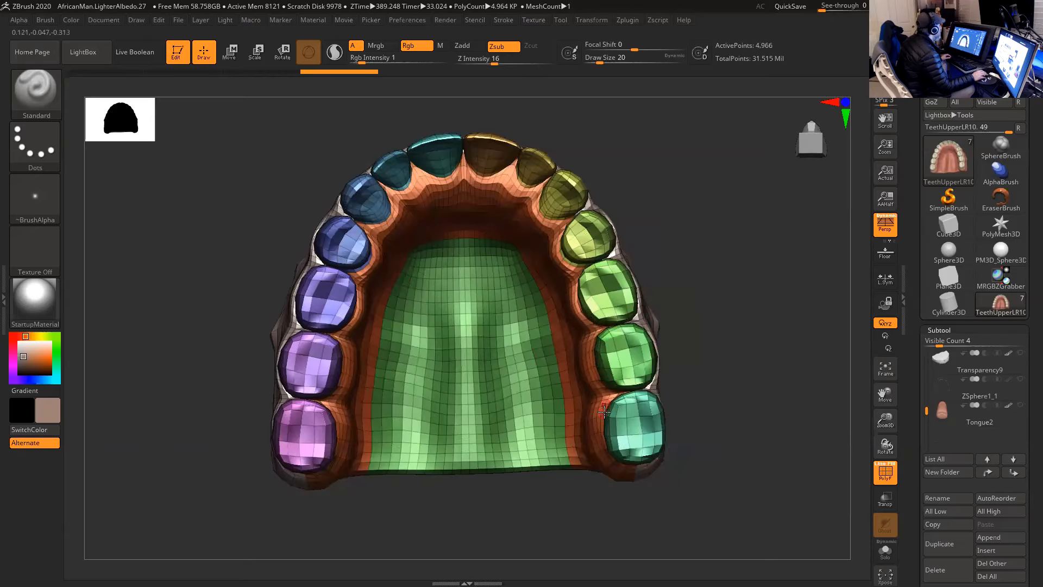
left_click_drag(724, 212, 530, 254)
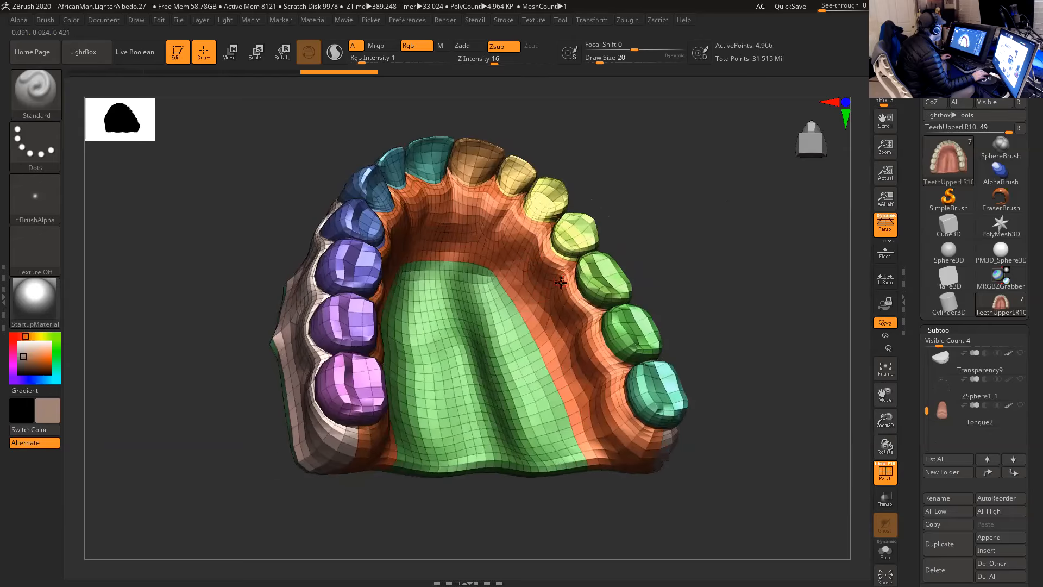
left_click_drag(661, 245, 625, 274)
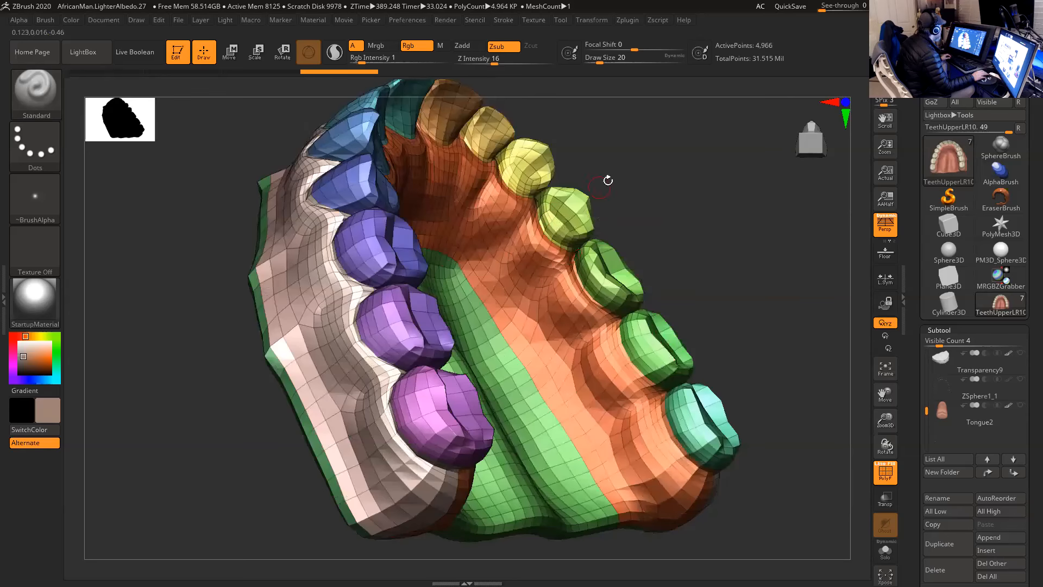
left_click_drag(663, 203, 629, 267)
left_click_drag(673, 227, 637, 252)
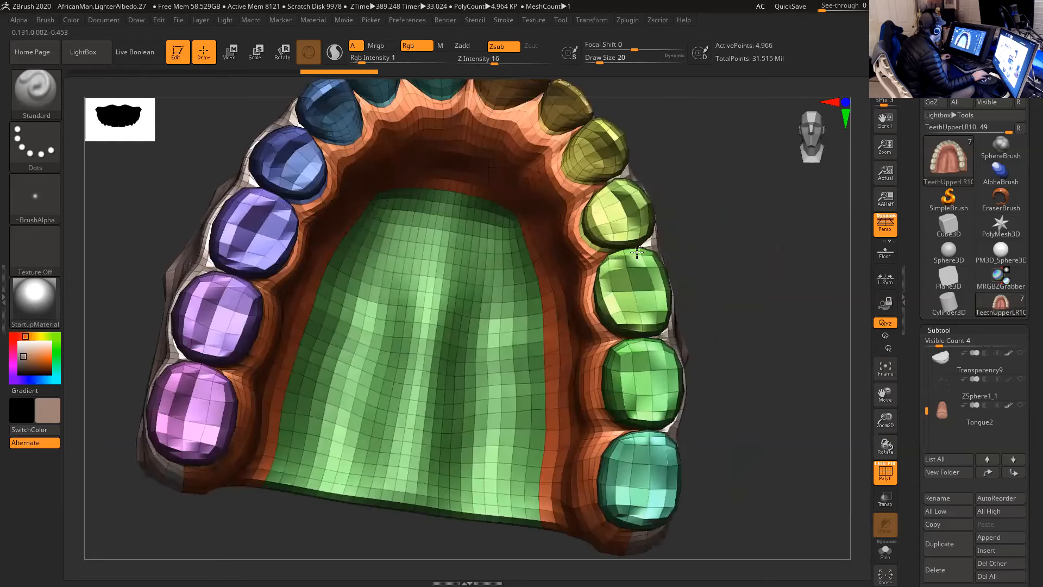
left_click_drag(742, 339, 486, 297)
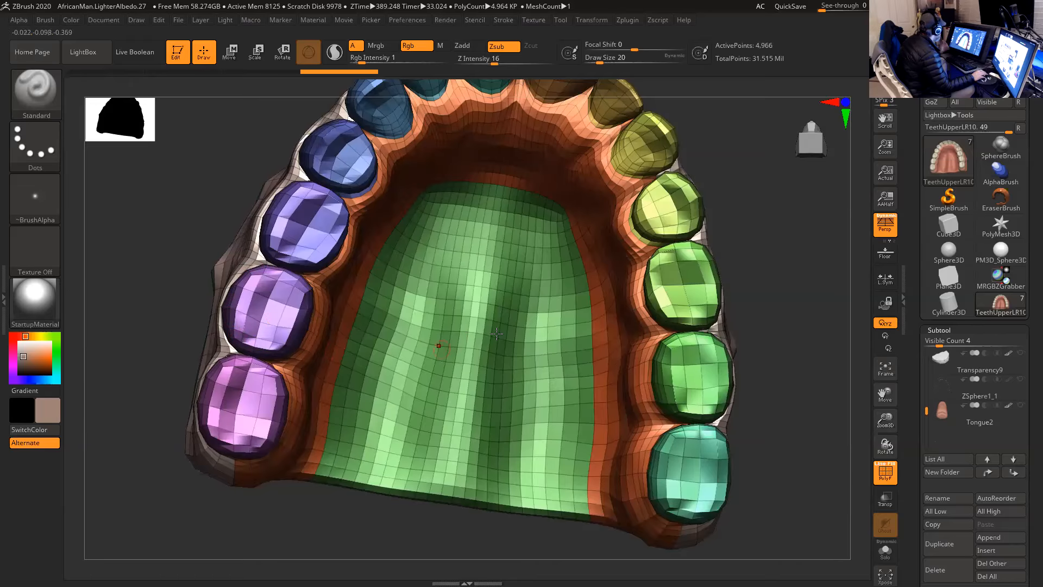
left_click_drag(751, 266, 673, 402)
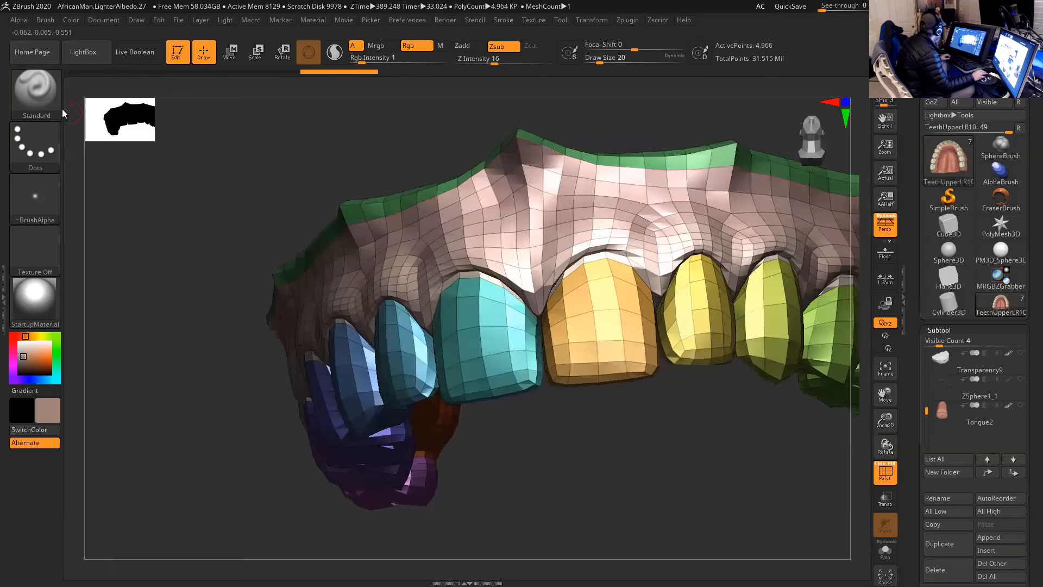
- Choose the Move Topological brush and examine where the gum line meets the upper front teeth
left_click(36, 89)
left_click(371, 102)
left_click_drag(614, 116, 647, 172)
mouse_move(661, 503)
left_mouse_down()
mouse_move(558, 419)
mouse_move(613, 481)
left_mouse_up()
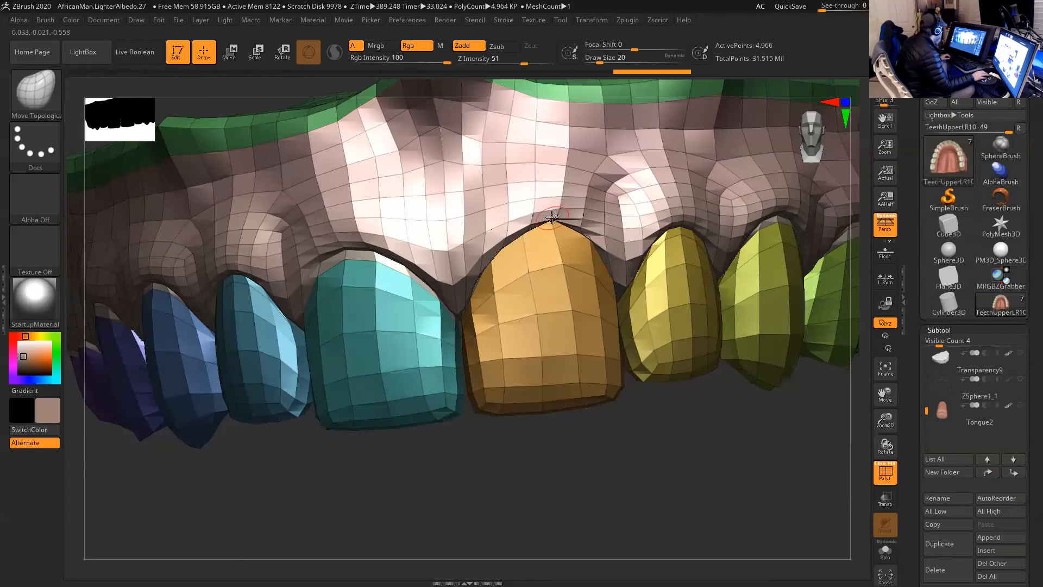
left_click_drag(650, 419, 554, 223)
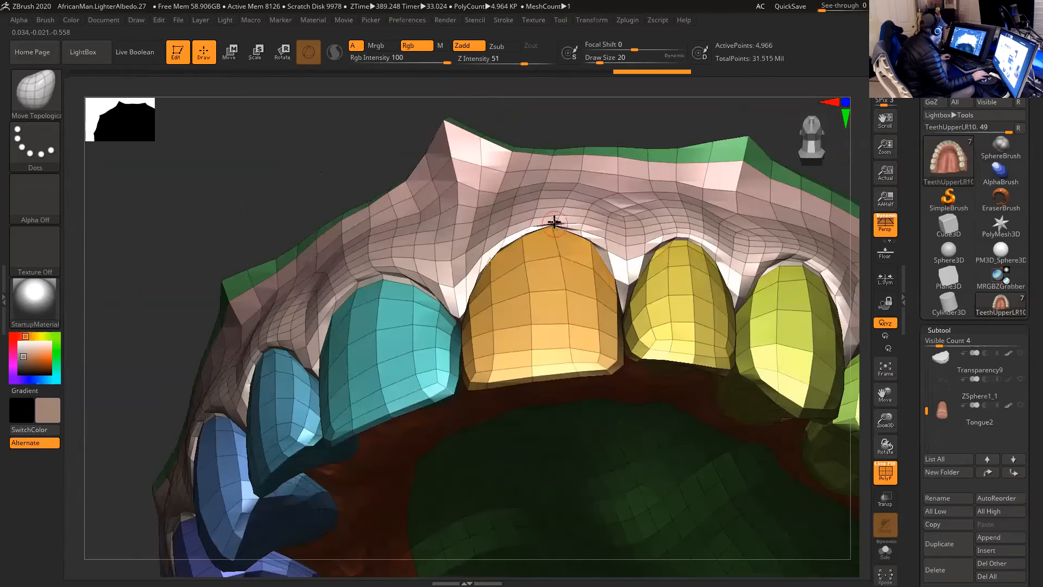
left_click_drag(587, 127, 576, 267)
left_click_drag(614, 364, 535, 254)
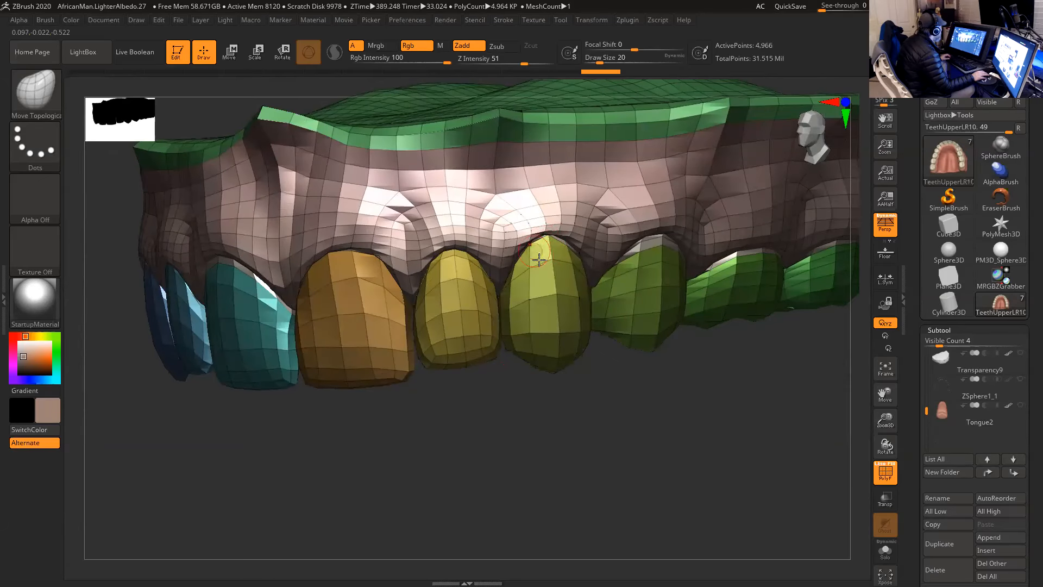
- Isolate the upper canine's polygroup to check its shape, restore the full mesh and inspect the neighbouring teeth
left_click(553, 284, "ctrl+shift")
left_click_drag(690, 304, 590, 261)
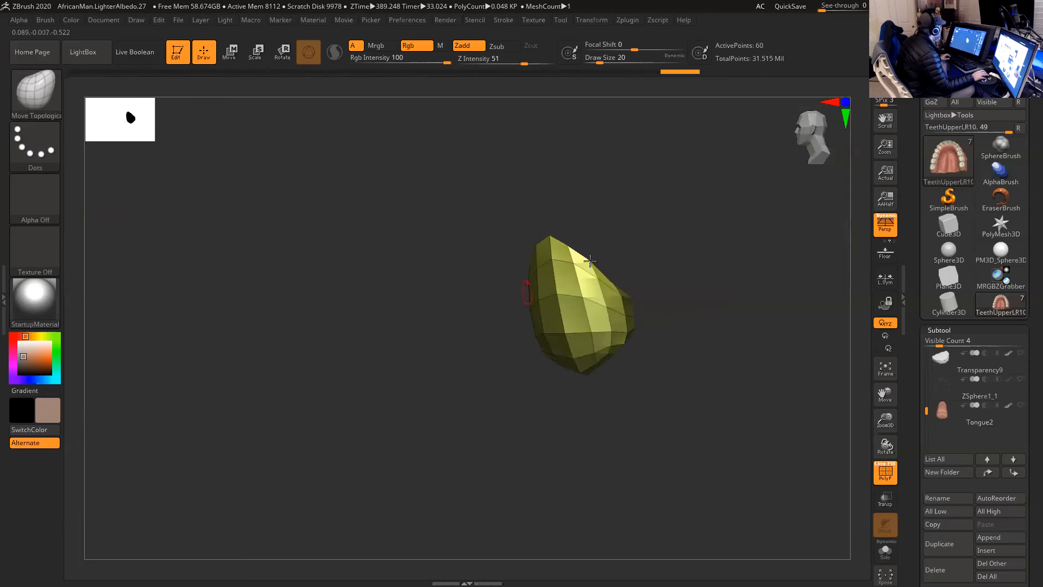
left_click(624, 228, "ctrl+shift")
mouse_move(675, 380)
left_mouse_down()
mouse_move(561, 109)
mouse_move(573, 396)
mouse_move(605, 422)
mouse_move(559, 407)
mouse_move(652, 396)
mouse_move(656, 296)
left_mouse_up()
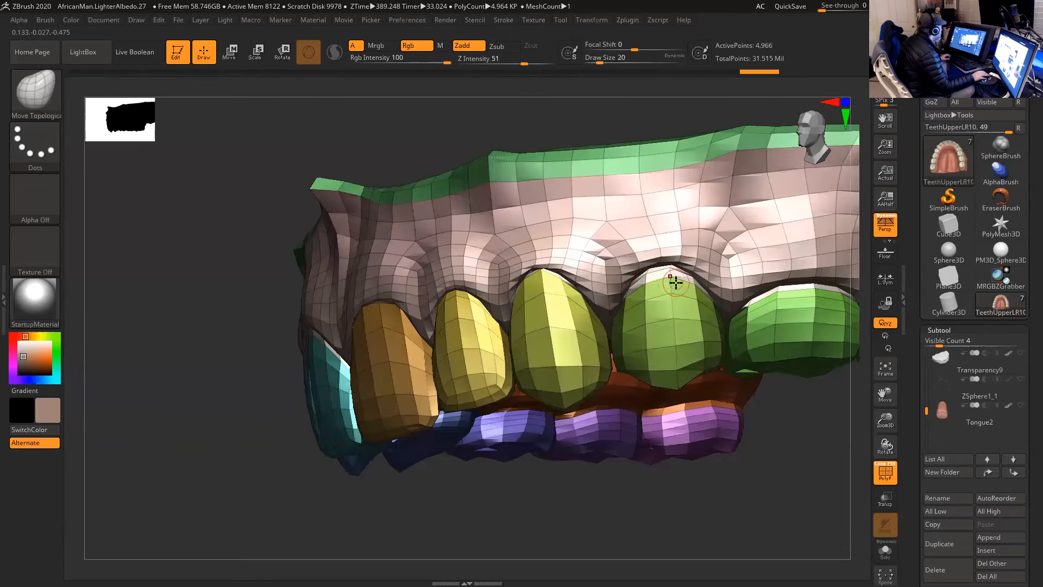
left_click_drag(610, 126, 654, 276)
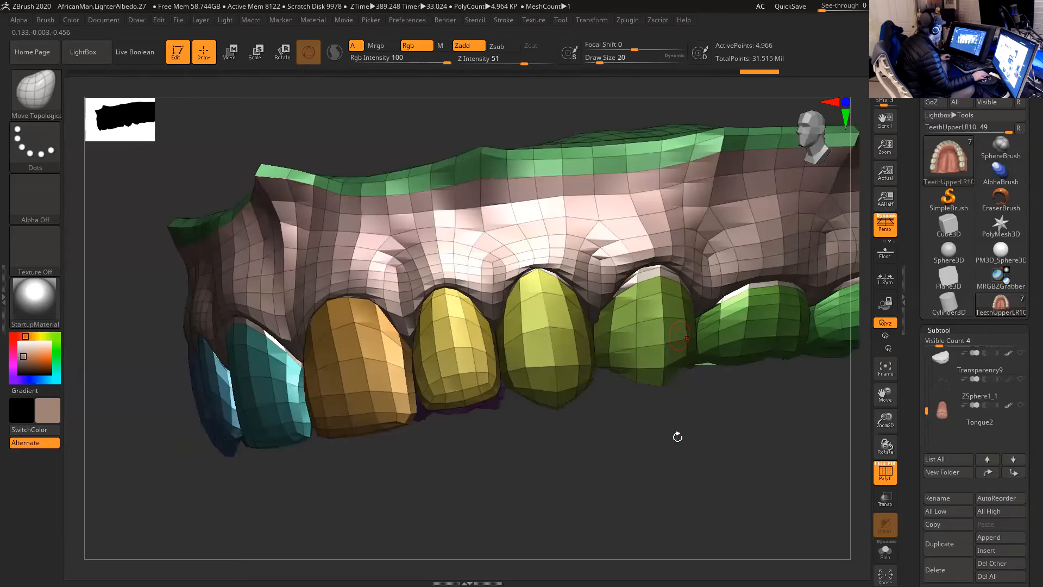
left_click_drag(650, 422, 626, 419, "shift")
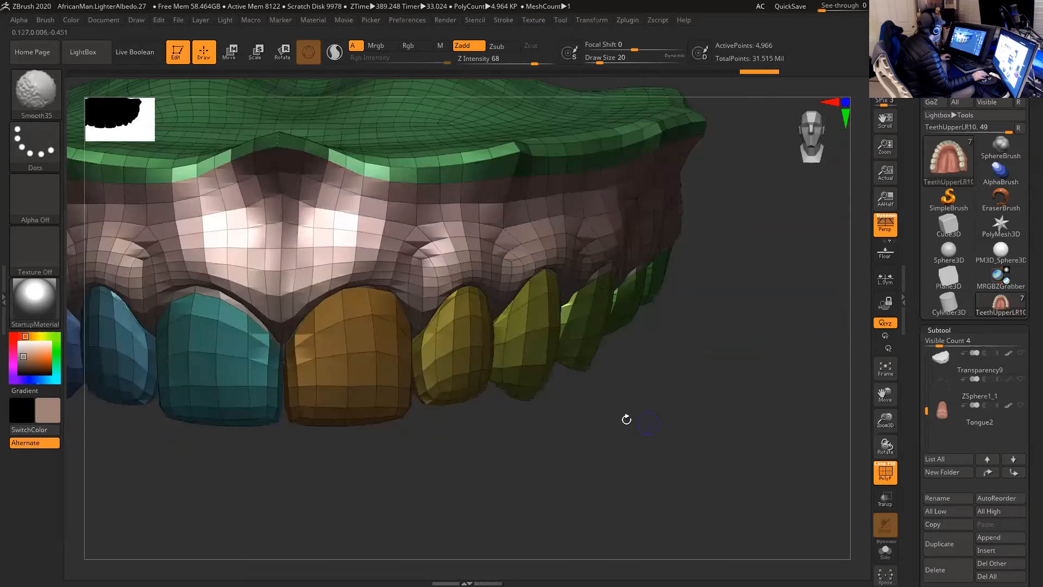
- Frame the upper teeth, raise their subdivision level and inspect the smoothed gums and tooth shapes from the front
key("f")
key("f")
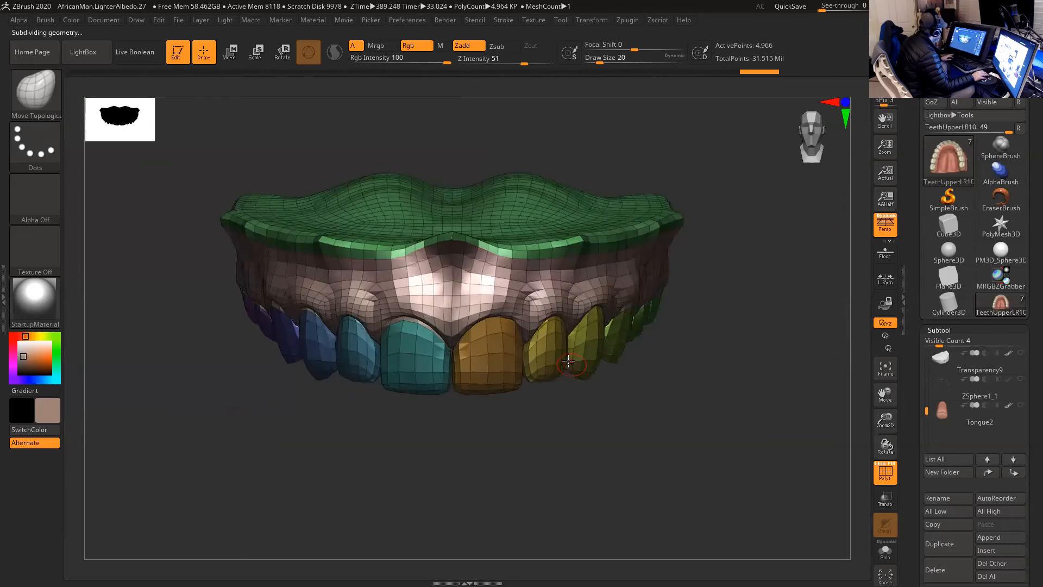
key("d")
key("d")
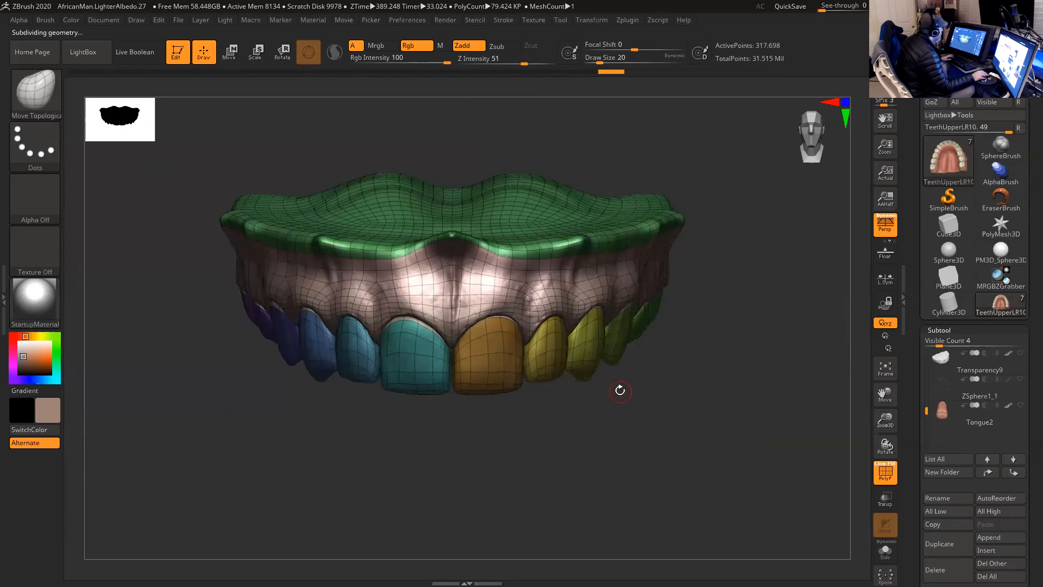
left_click_drag(646, 410, 665, 395)
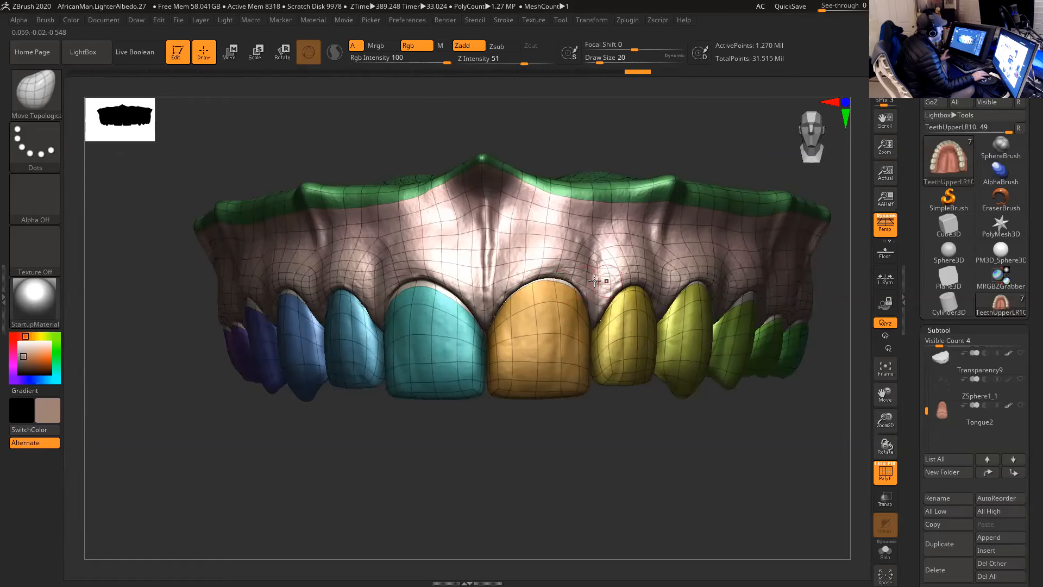
left_click_drag(632, 428, 634, 494)
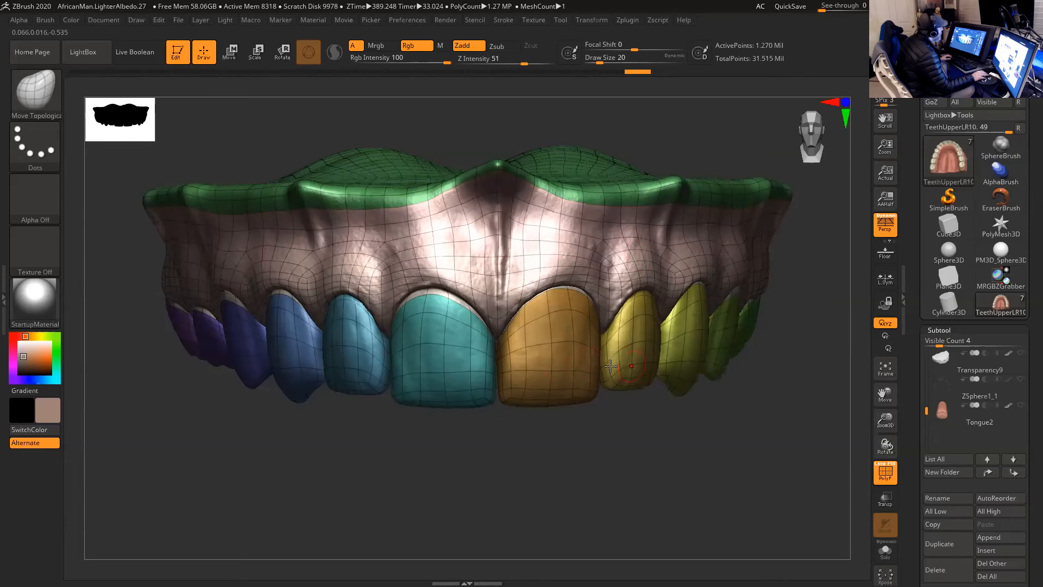
mouse_move(609, 418)
left_mouse_down()
mouse_move(594, 426)
mouse_move(578, 415)
mouse_move(612, 415)
mouse_move(606, 423)
left_mouse_up()
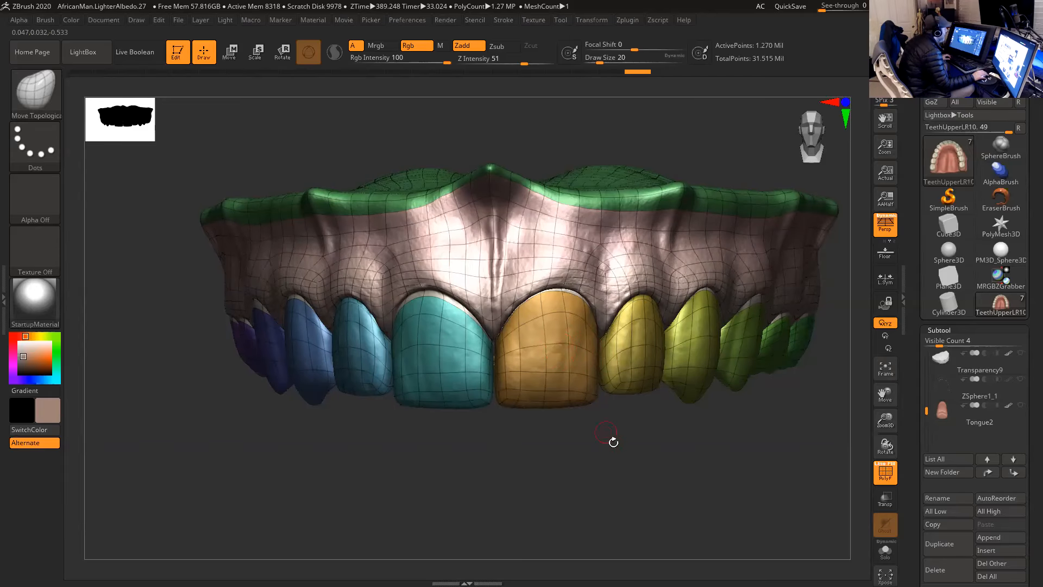
left_click_drag(613, 439, 640, 458)
- Turn off the polygroup wireframe and view the detailed upper arch from below
key("f")
left_click_drag(603, 429, 821, 478, "shift")
left_click(885, 472)
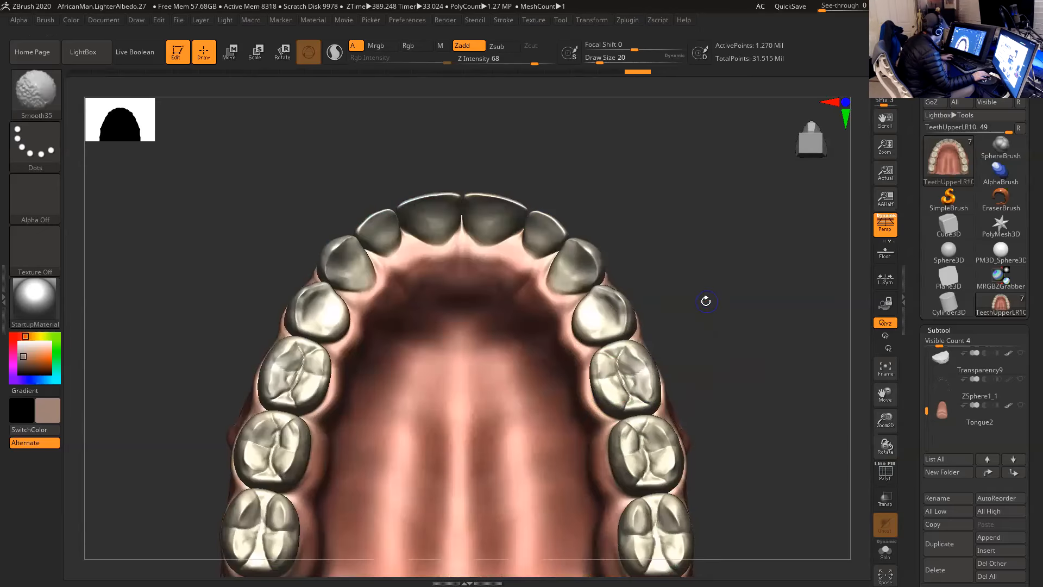
- Return the upper teeth to the lowest subdivision level with the polygroup wireframe displayed
key("shift+d")
key("shift+f")
mouse_move(706, 298)
left_mouse_down()
mouse_move(709, 214)
mouse_move(706, 223)
left_mouse_up()
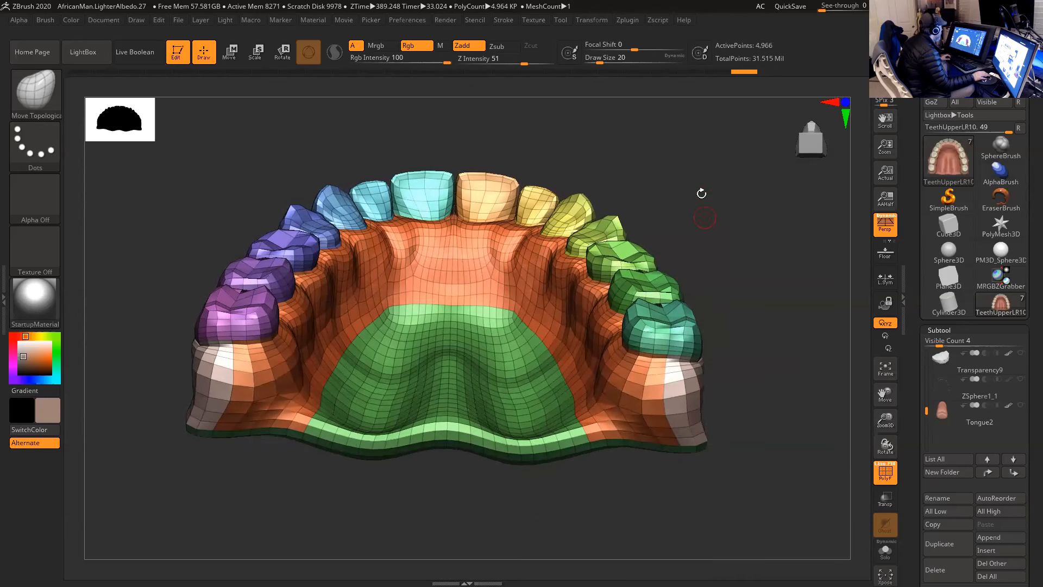
- Examine the upper base mesh from behind, below and the front, including the palate's back edge
left_click_drag(698, 171, 430, 469)
left_click_drag(511, 460, 639, 360)
left_click_drag(654, 418, 603, 389)
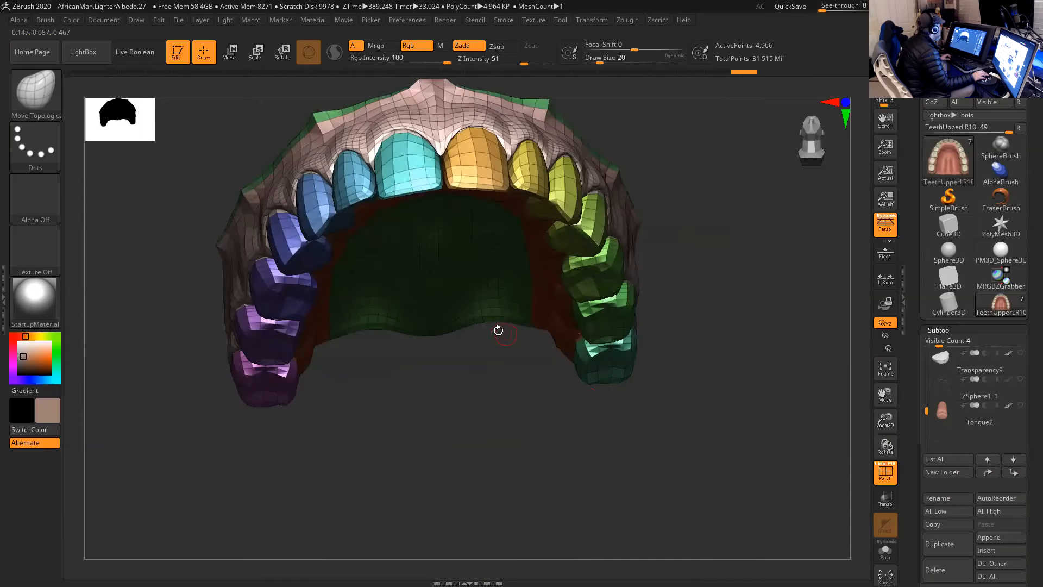
left_click_drag(396, 408, 386, 361)
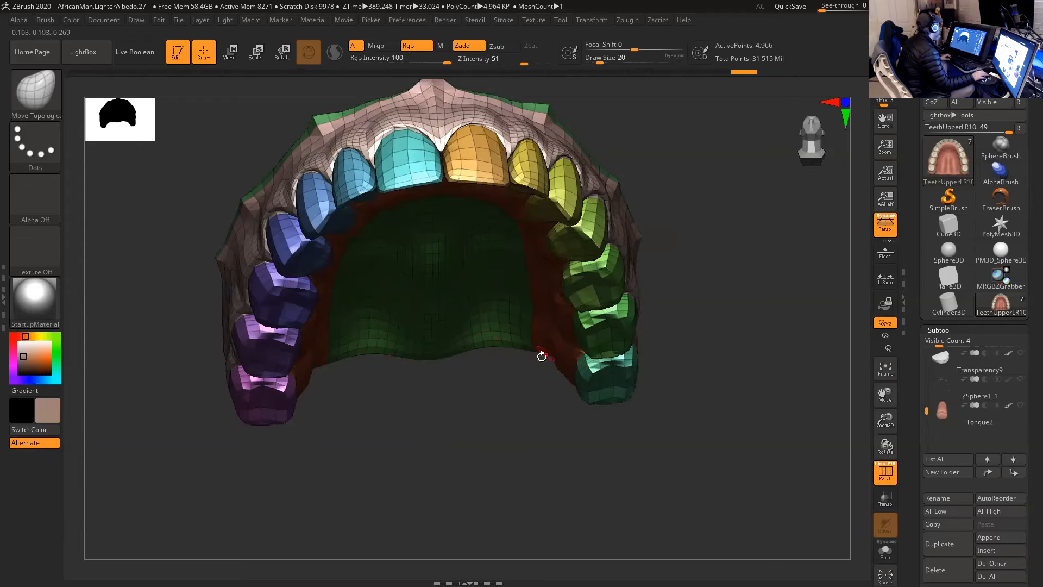
left_click_drag(507, 396, 438, 362)
left_click_drag(520, 424, 549, 425)
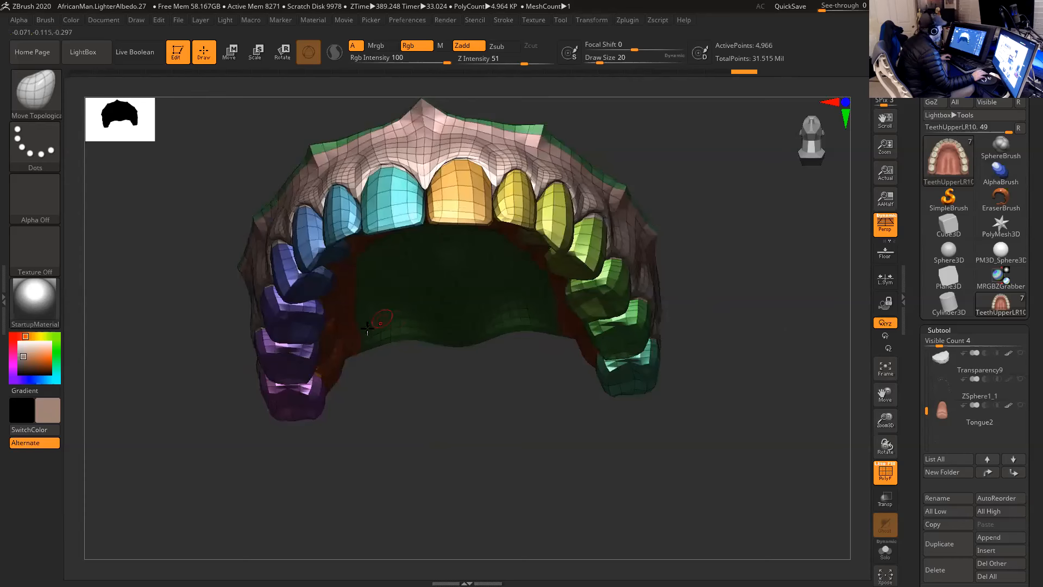
left_click_drag(740, 394, 618, 349)
left_click_drag(534, 446, 520, 420)
- Show the lower teeth subtool together with the upper teeth and make it the active subtool
left_click_drag(925, 408, 924, 382)
mouse_move(958, 363)
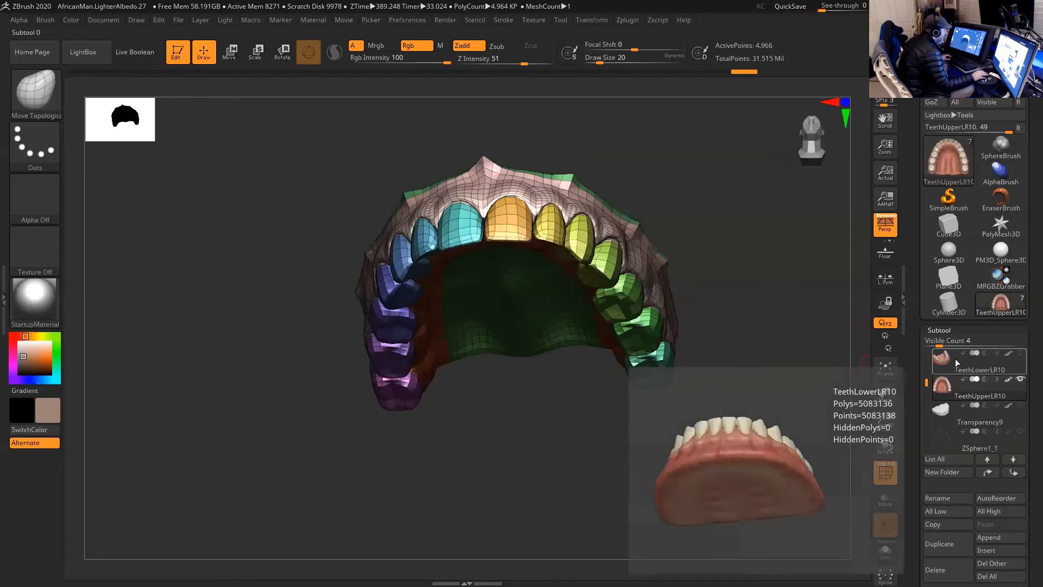
left_click(1020, 356)
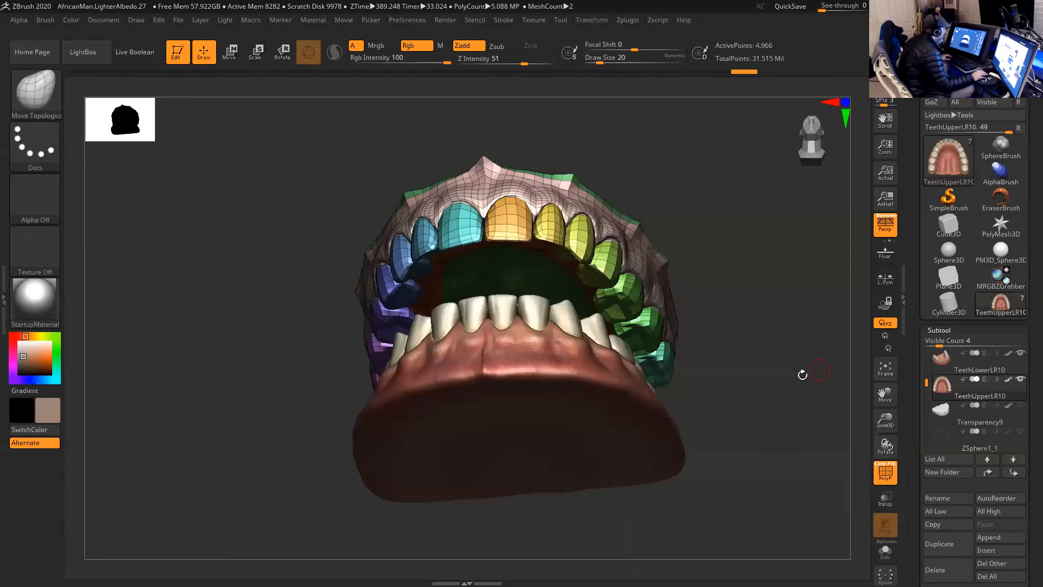
left_click_drag(801, 373, 763, 391)
mouse_move(818, 365)
left_mouse_down()
mouse_move(735, 363)
mouse_move(736, 349)
left_mouse_up()
- Set the lower teeth to their lowest subdivision level, display their polygroup wireframe and inspect the base mesh from several angles
key("shift+f")
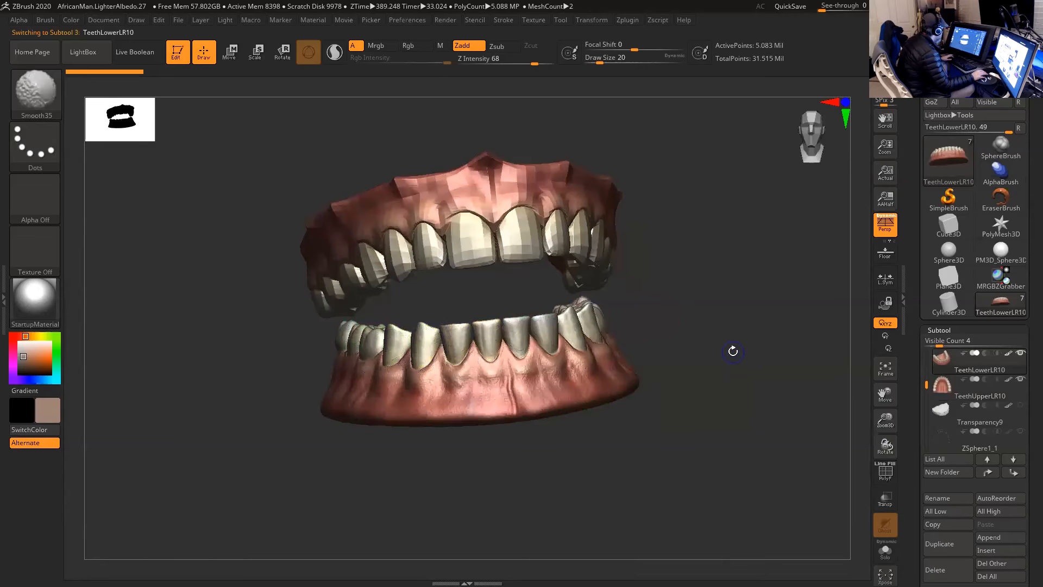
key("shift+d")
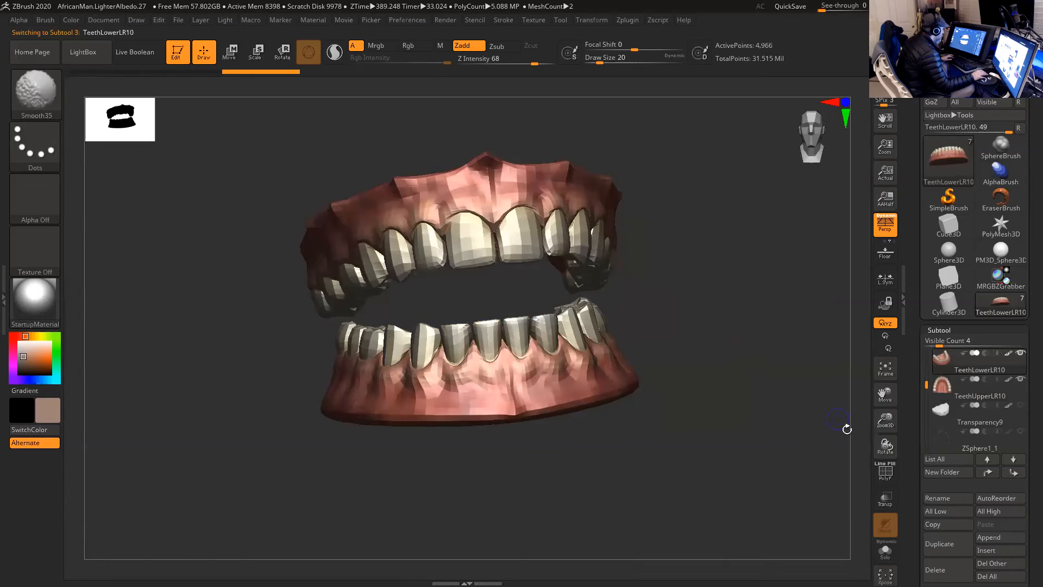
left_click(883, 476)
left_click_drag(731, 396, 794, 433)
mouse_move(740, 342)
left_mouse_down()
mouse_move(745, 349)
mouse_move(742, 331)
left_mouse_up()
left_click_drag(745, 394, 686, 362)
left_click_drag(717, 367, 740, 332)
left_click_drag(768, 261, 706, 380)
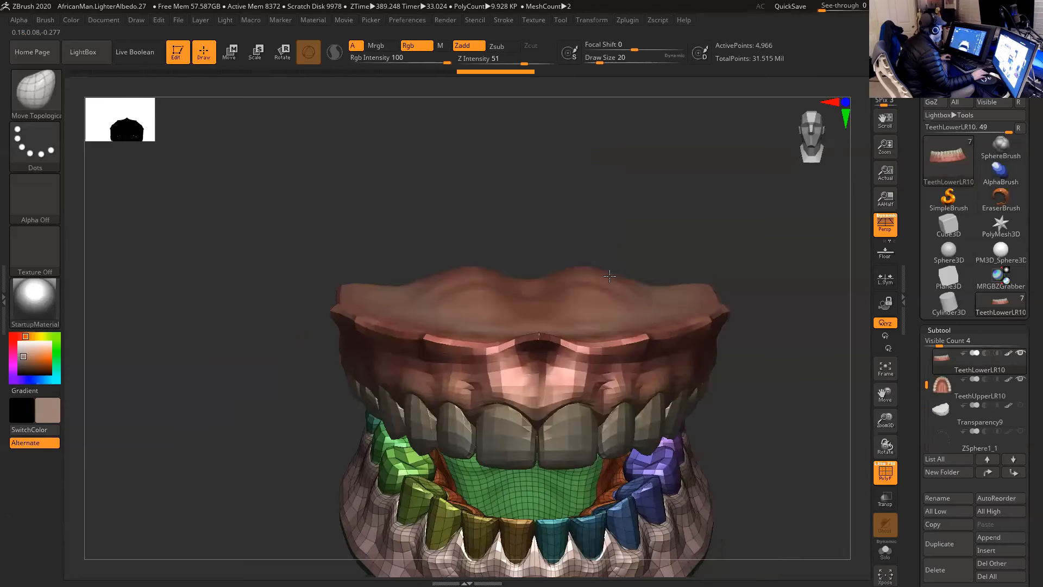
- Step the lower teeth up to their highest subdivision level and back down to compare the detail
left_click_drag(777, 419, 768, 316, "alt")
key("d")
key("d")
key("d")
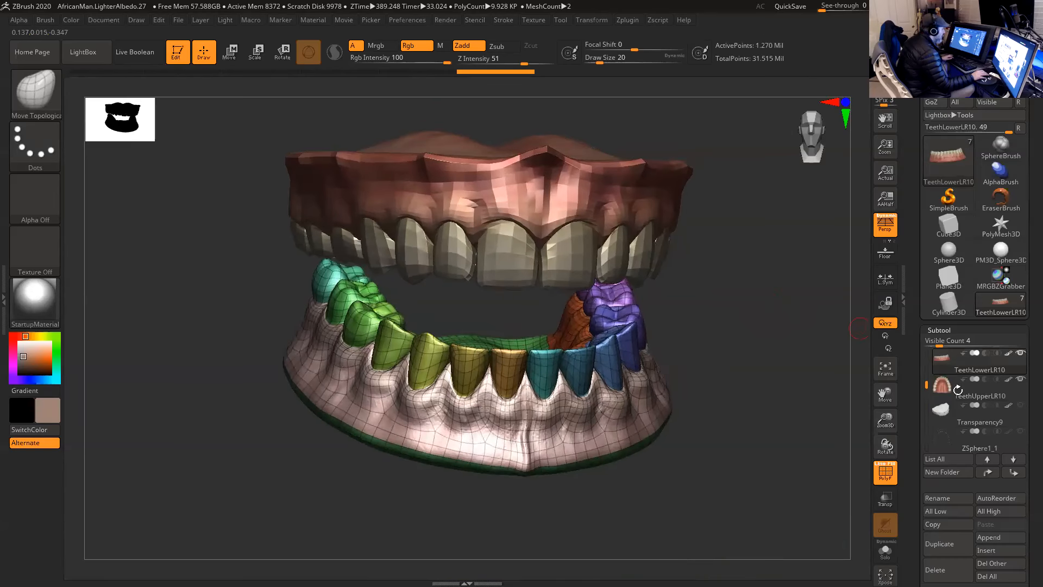
key("d")
key("shift")
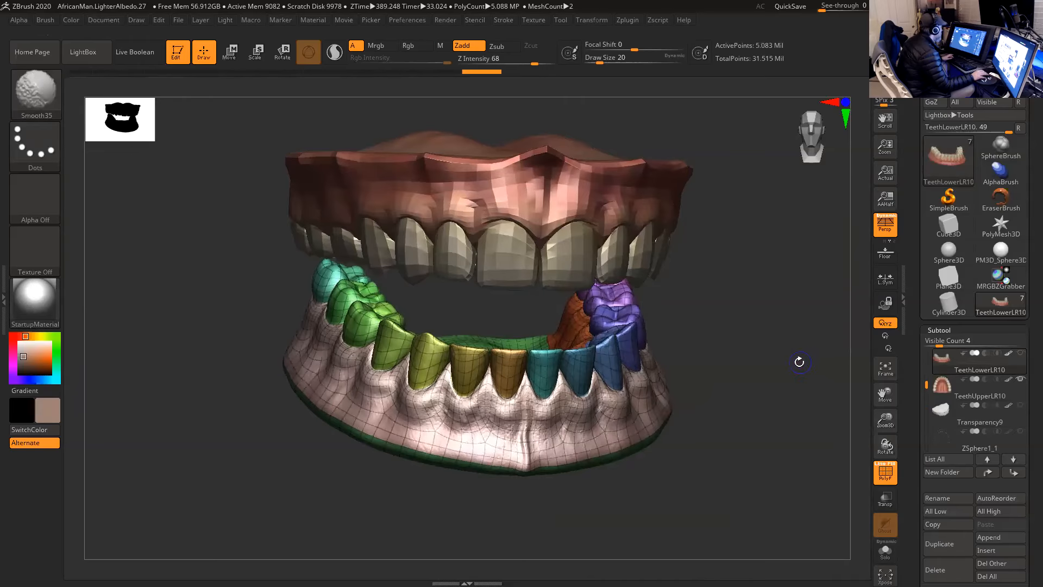
key("shift+d")
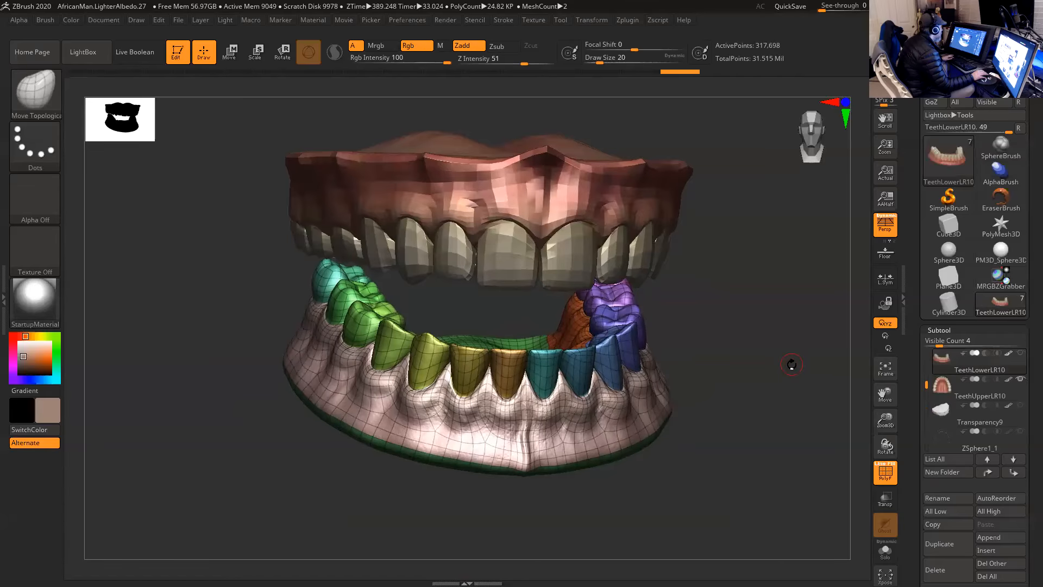
- Make the upper teeth active, raise them to their highest subdivision level and inspect them together with the lower teeth
left_click(944, 387)
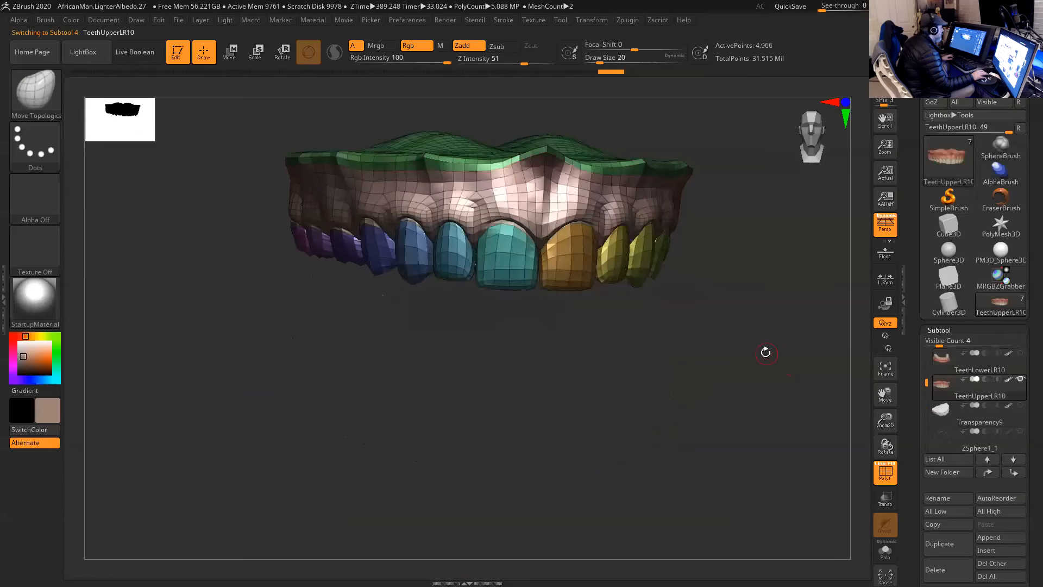
key("shift")
key("d")
key("d")
key("d")
left_click(1020, 354)
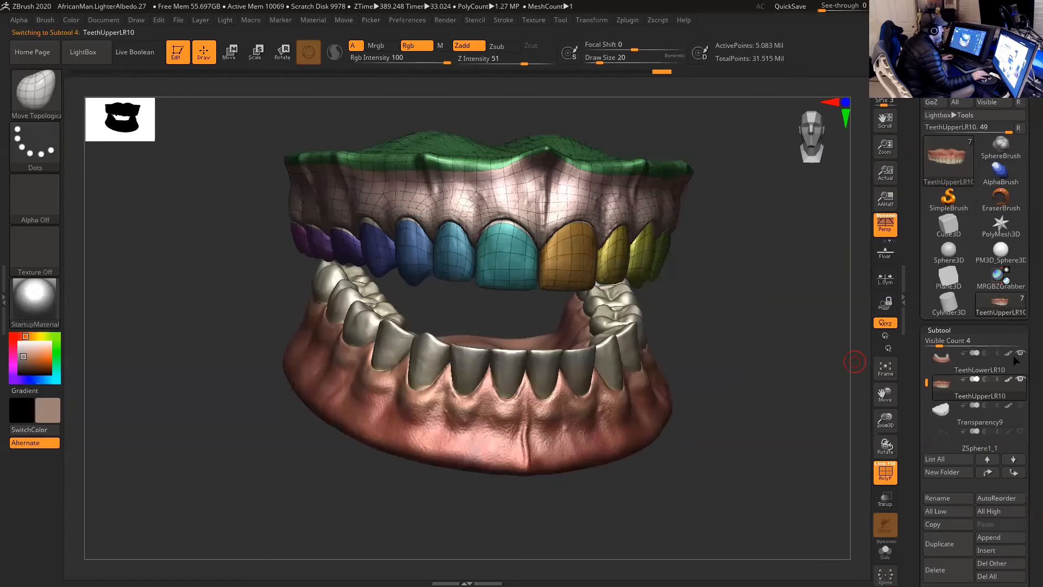
mouse_move(738, 348)
left_mouse_down()
mouse_move(729, 342)
mouse_move(769, 342)
mouse_move(658, 340)
left_mouse_up()
left_click_drag(755, 331, 672, 337)
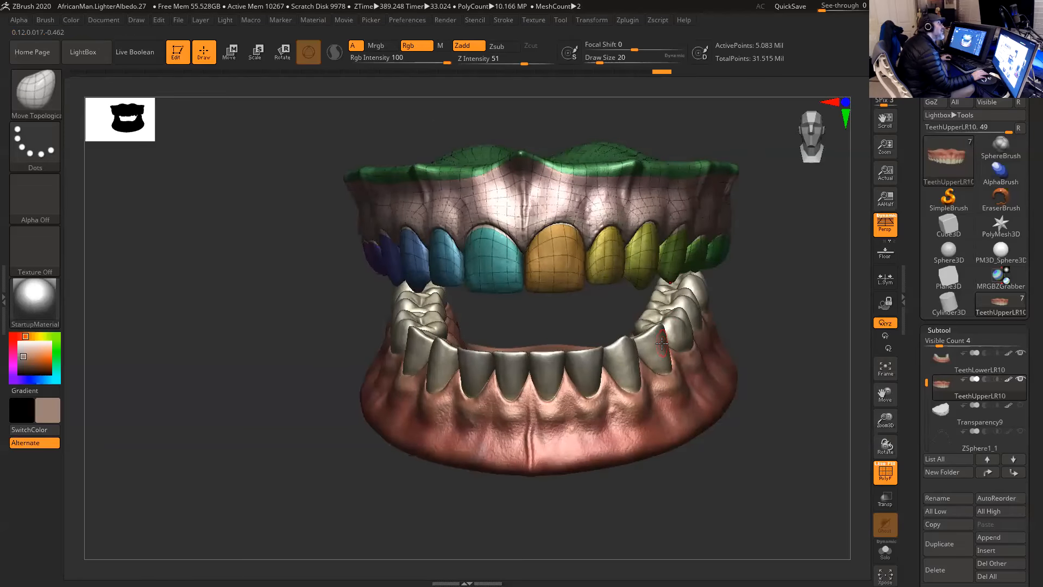
left_click_drag(785, 303, 834, 377)
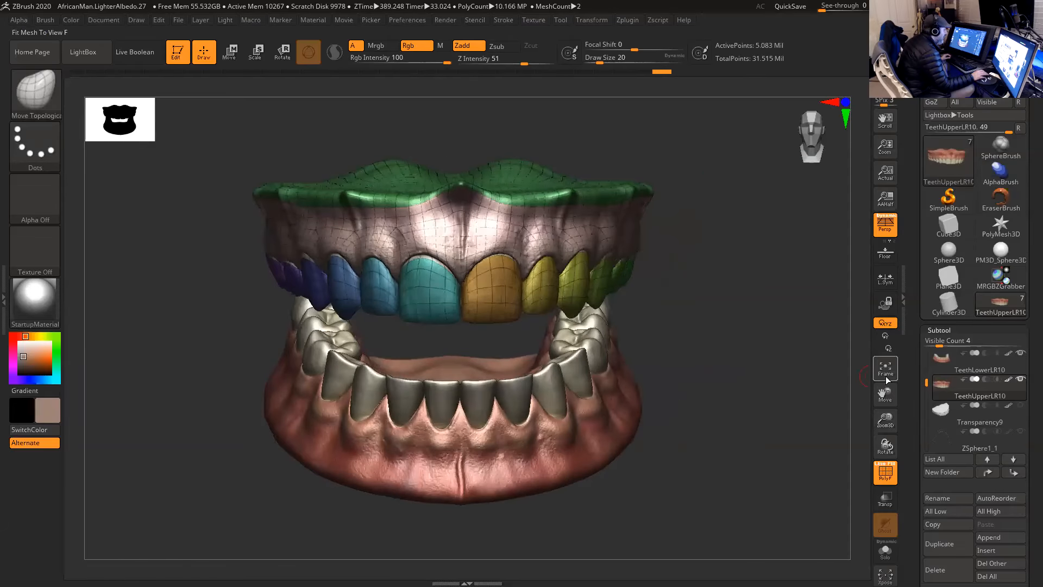
- Isolate the Transparency9 subtool, turn off its polygroup wireframe and display it with the Flat Color material
mouse_move(946, 414)
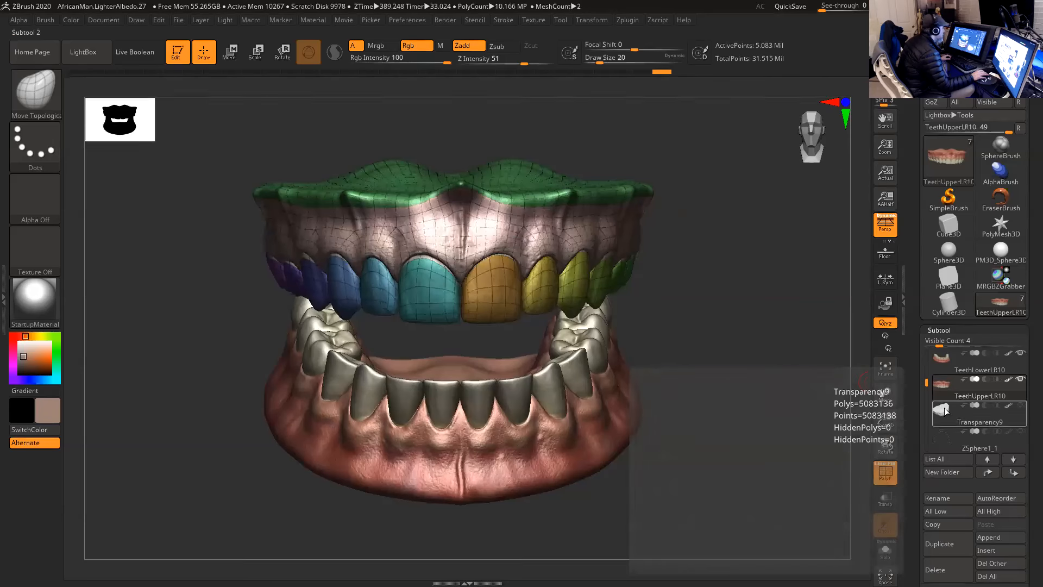
left_click(946, 411)
left_click_drag(1020, 379, 1020, 359, "shift")
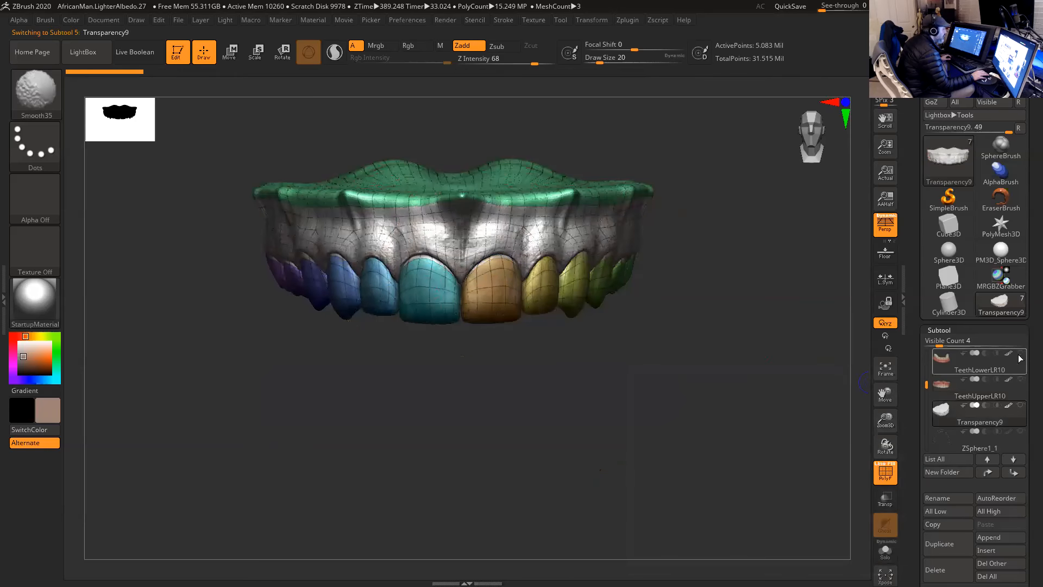
left_click(894, 474)
left_click(34, 299)
left_click(112, 274)
- Examine the black-and-white transparency paint along the upper teeth's biting edges from the front, the sides and below
left_click_drag(359, 435, 508, 438)
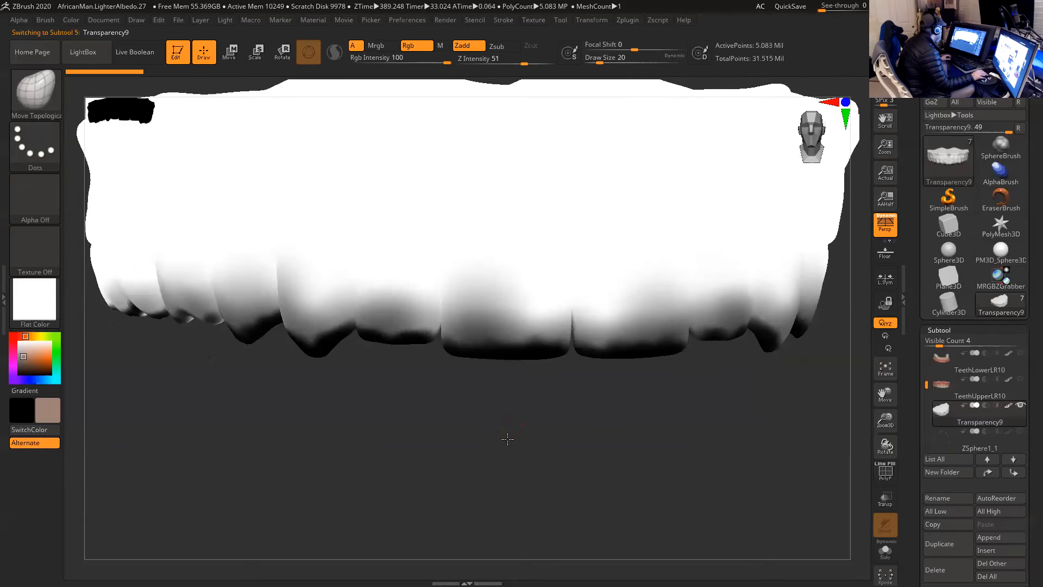
left_click_drag(474, 404, 488, 356)
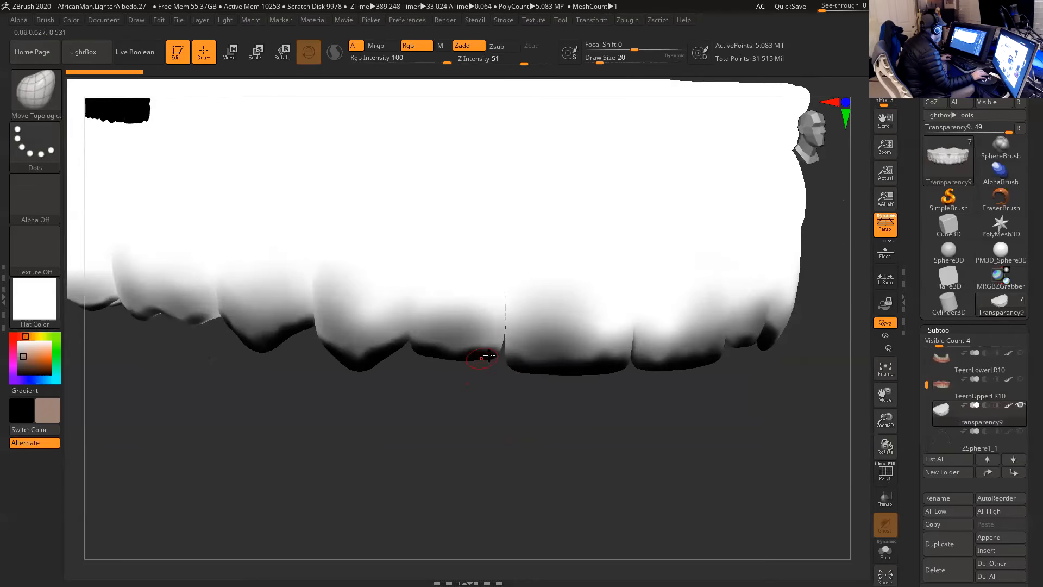
left_click_drag(477, 420, 507, 423)
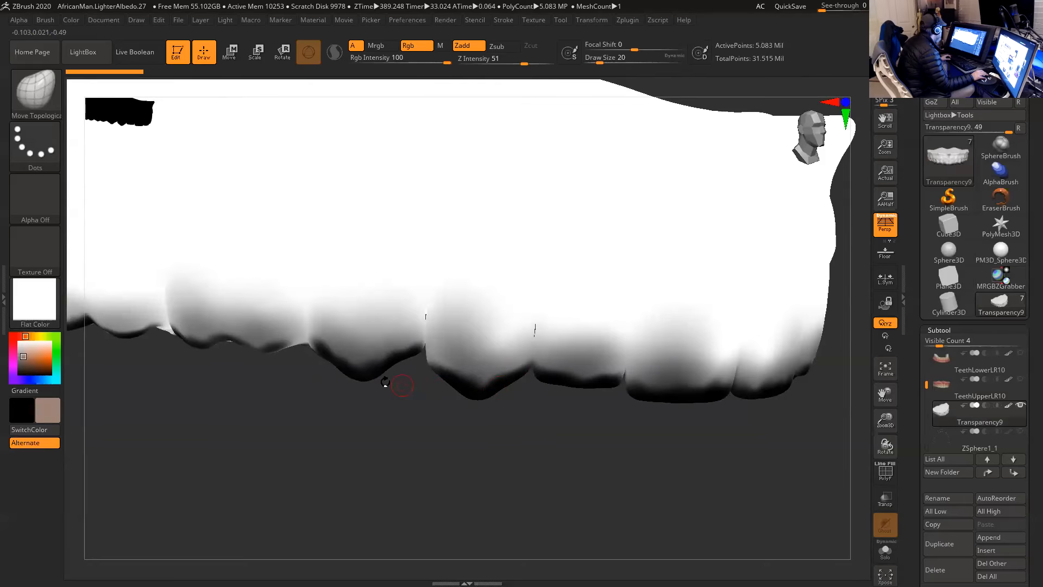
left_click_drag(386, 415, 435, 383)
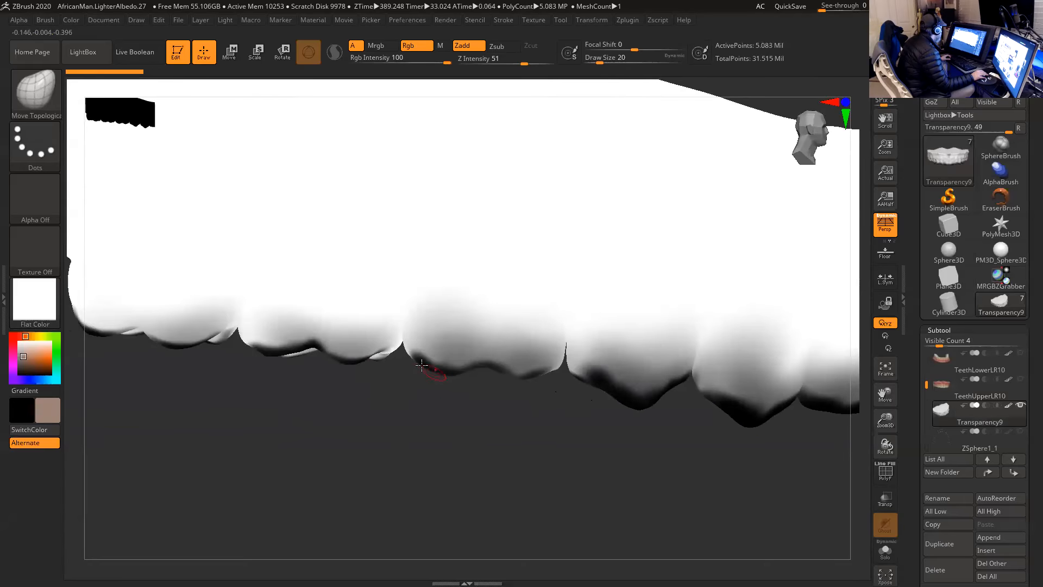
left_click_drag(368, 416, 491, 211)
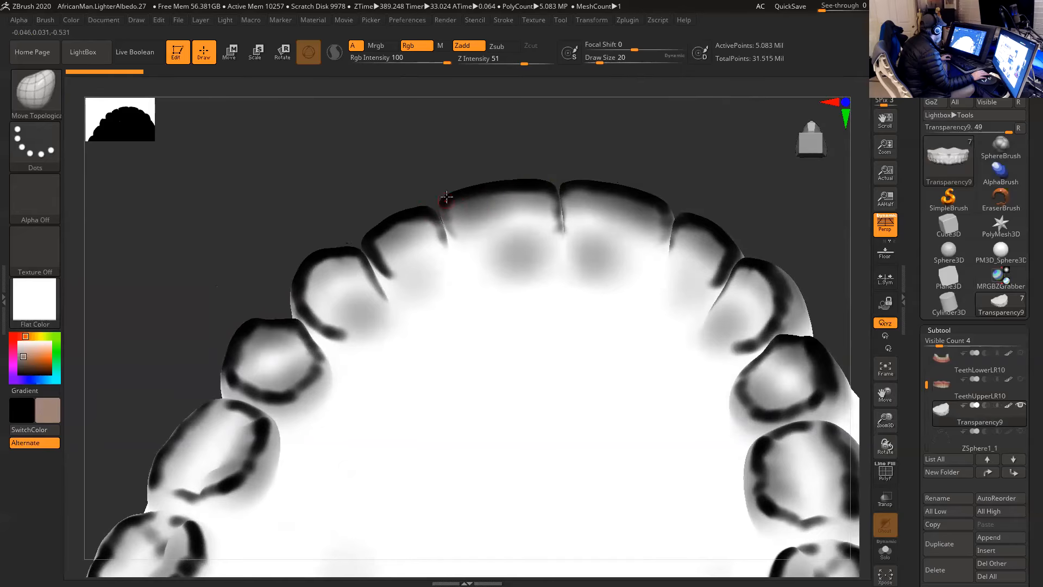
left_click_drag(575, 152, 470, 302)
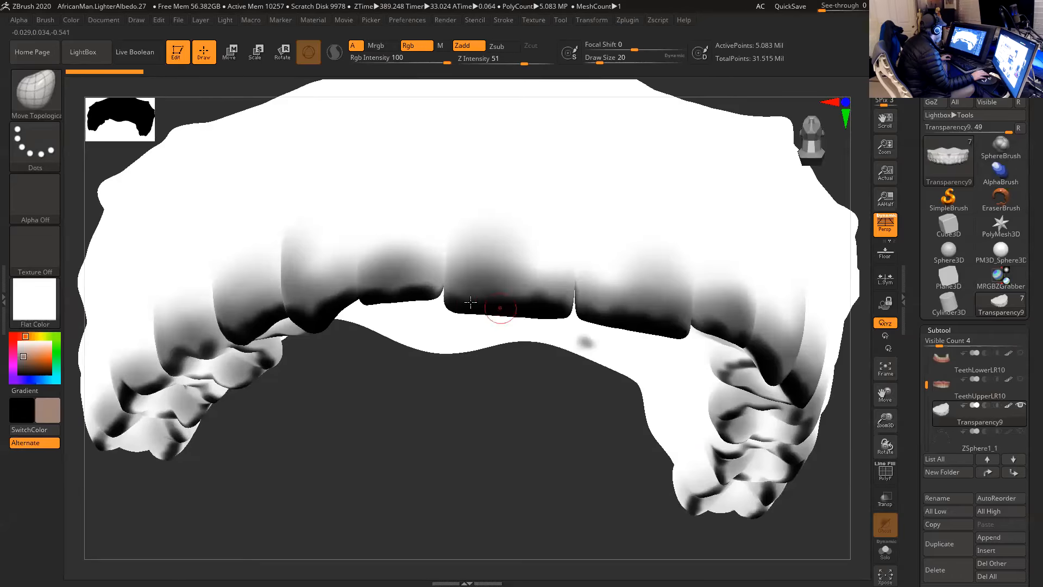
left_click_drag(493, 446, 710, 235)
left_click_drag(695, 169, 703, 181)
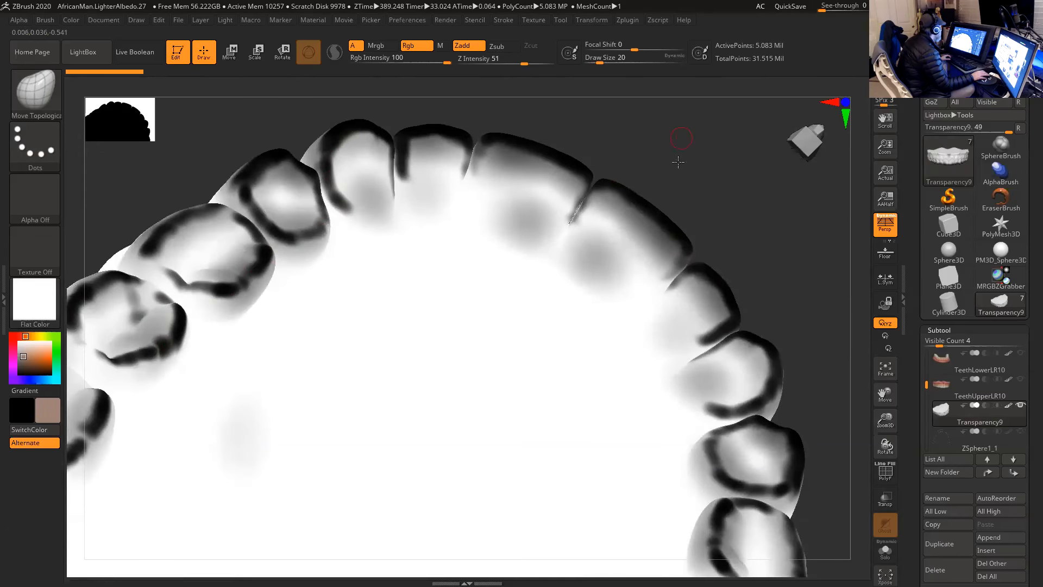
left_click_drag(678, 143, 678, 169)
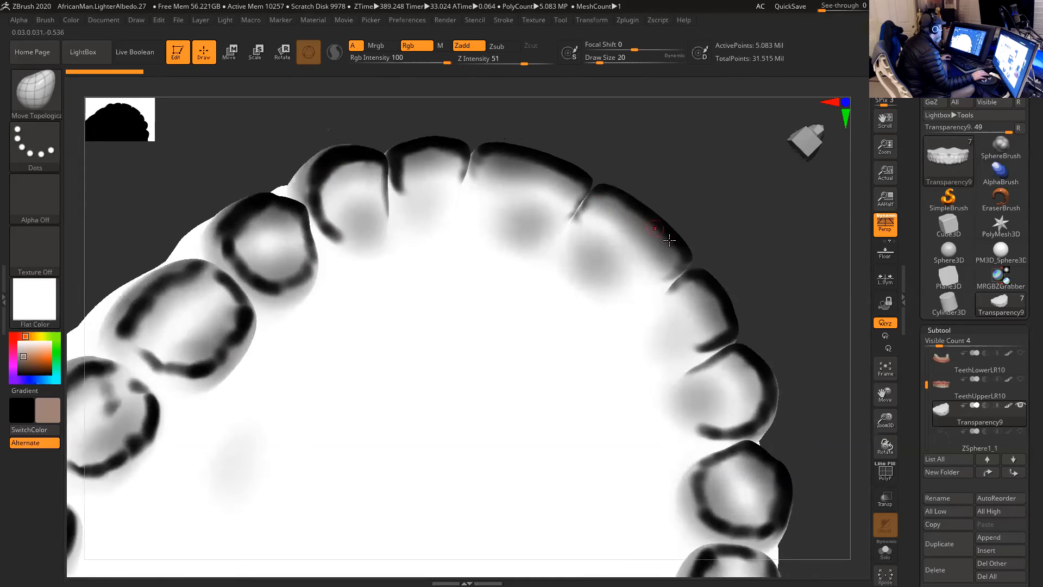
left_click_drag(660, 180, 614, 270)
left_click_drag(583, 79, 583, 134)
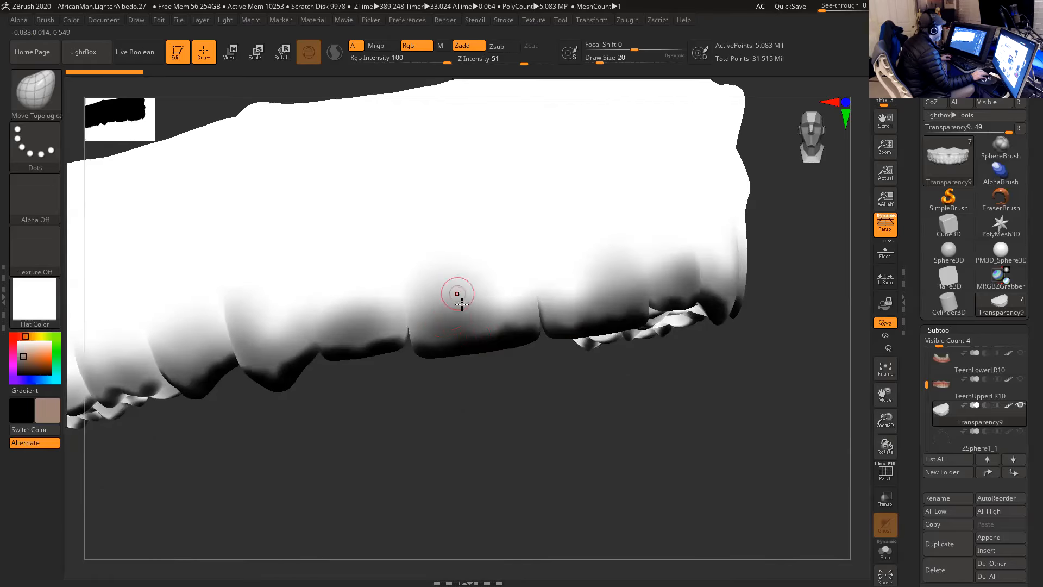
left_click_drag(639, 410, 565, 382, "shift")
left_click_drag(565, 382, 587, 391, "alt")
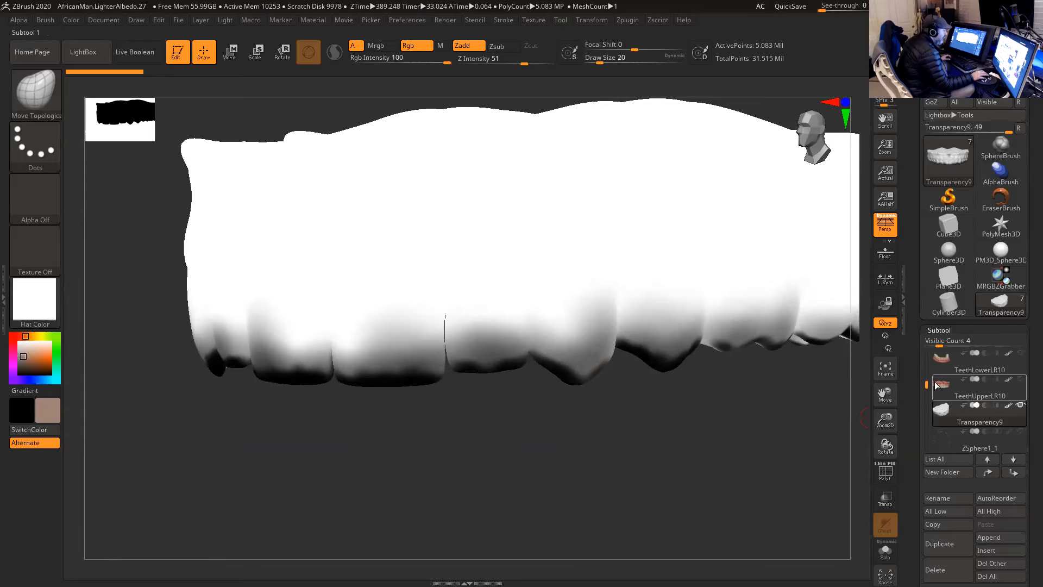
- Make the Tongue2 subtool active, hide the transparency teeth and inspect the tongue's painted colour from above
left_click_drag(927, 399, 927, 421)
left_click(941, 388)
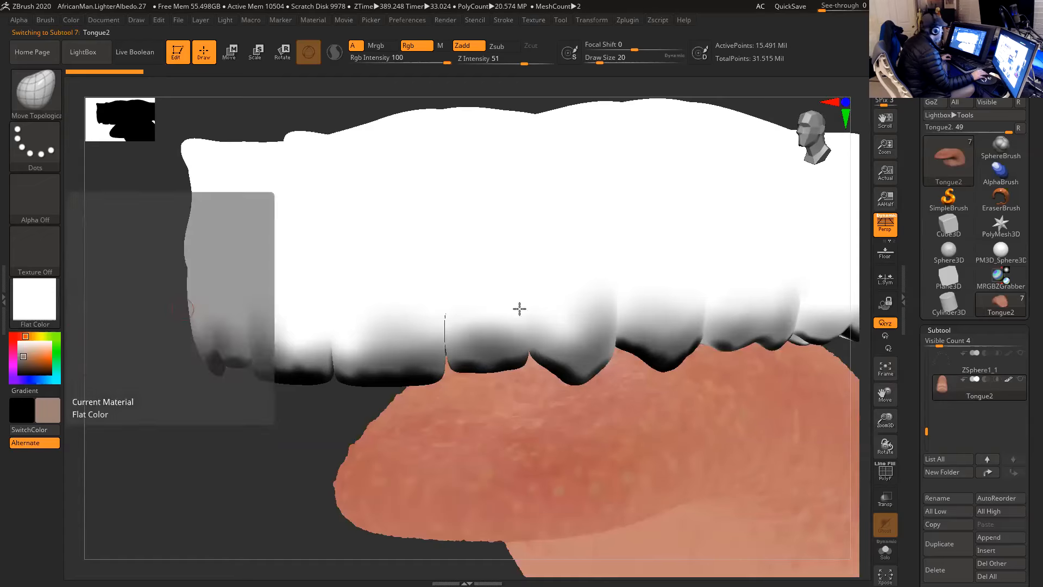
mouse_move(928, 432)
left_mouse_down()
mouse_move(928, 383)
mouse_move(928, 411)
left_mouse_up()
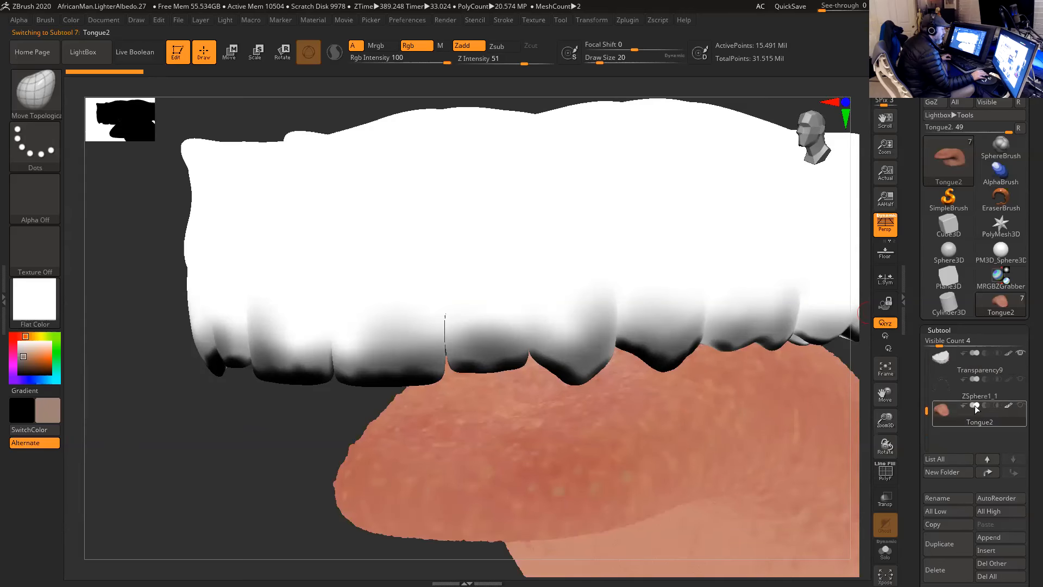
left_click(1023, 409)
left_click_drag(345, 314, 711, 373)
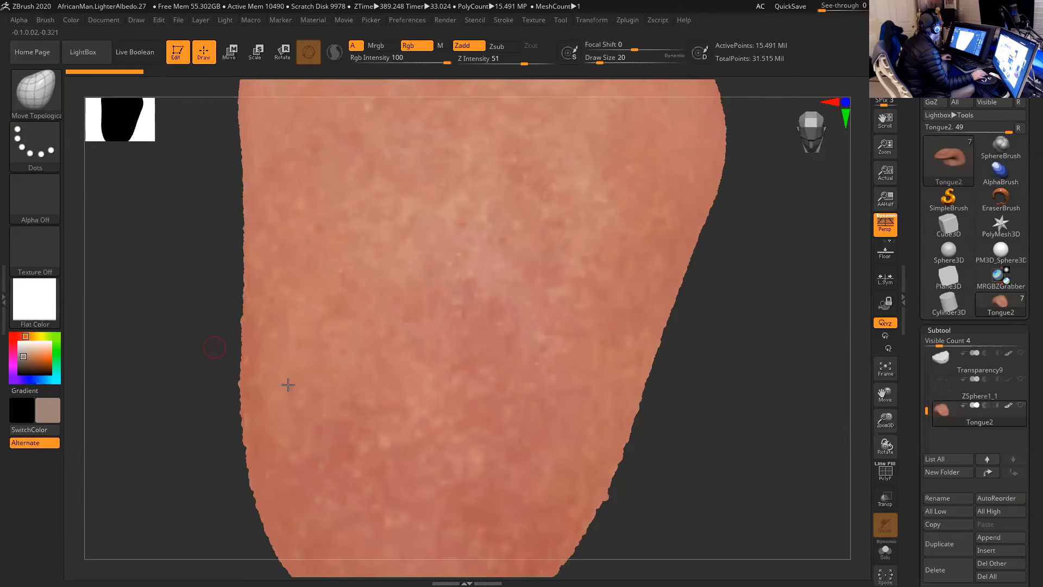
left_click_drag(682, 424, 468, 371)
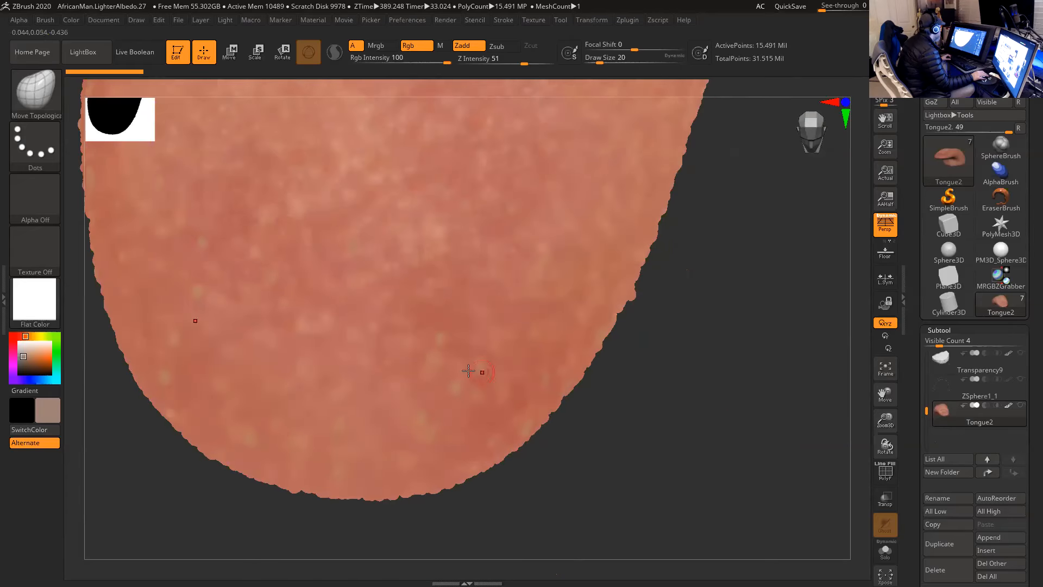
mouse_move(641, 445)
left_mouse_down()
mouse_move(750, 438)
mouse_move(517, 409)
left_mouse_up()
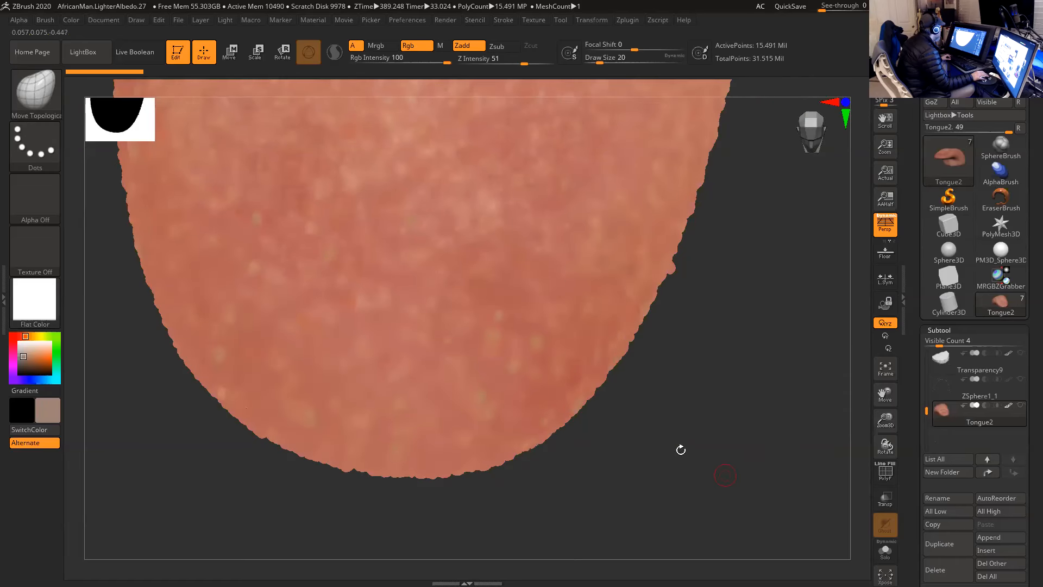
left_click_drag(680, 450, 578, 380)
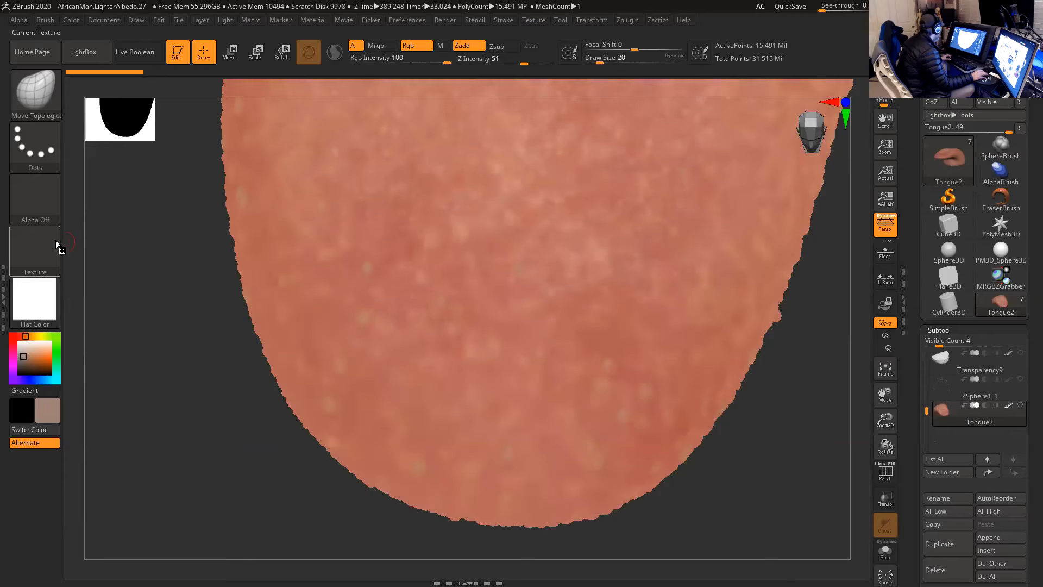
- Switch the material to SkinShade4 and inspect the sculpted surface detail around the tongue's tip and centre groove
left_click(35, 299)
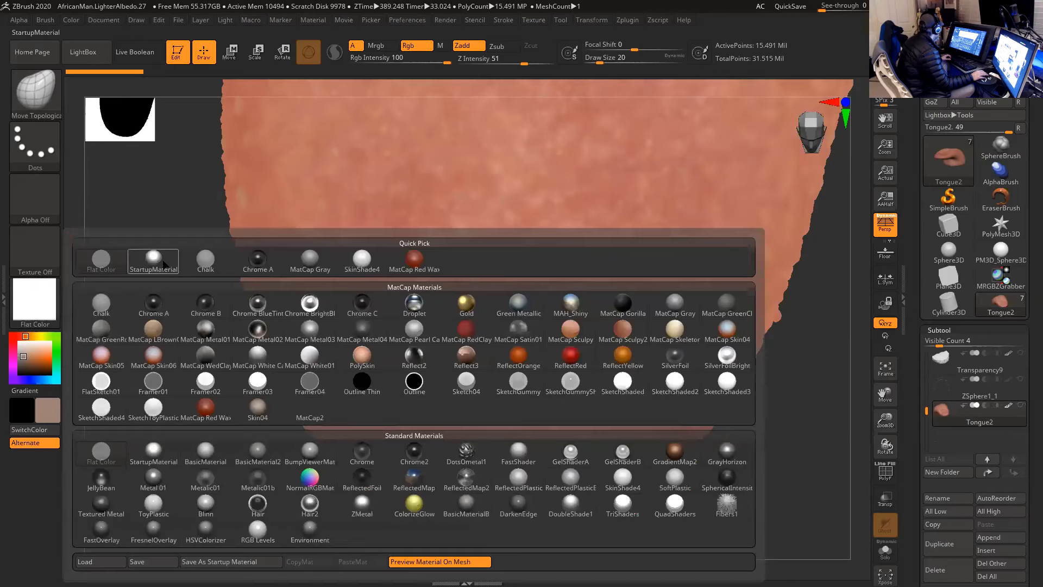
left_click(362, 261)
left_click_drag(732, 435, 662, 377)
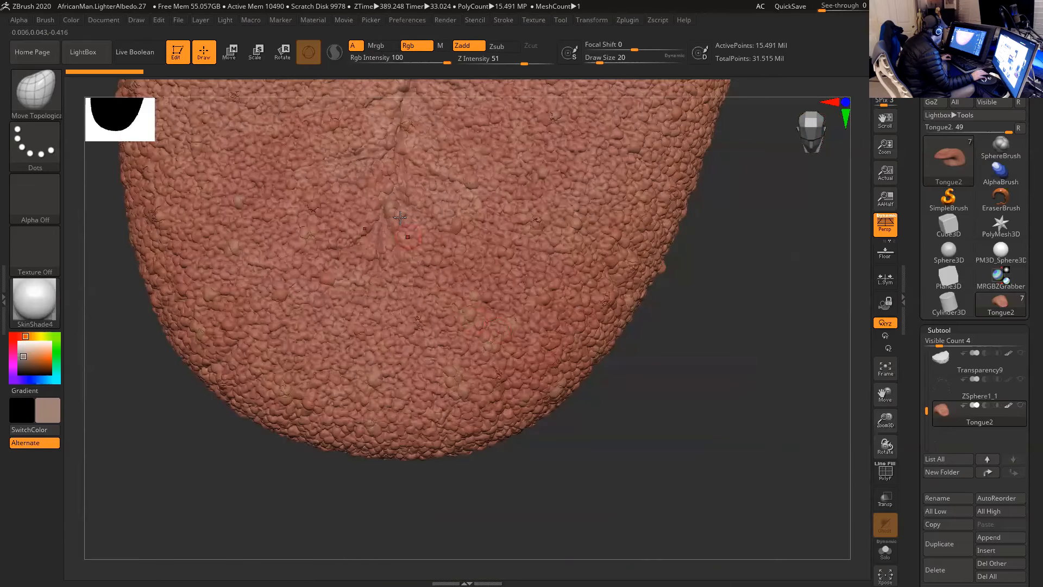
mouse_move(705, 318)
left_mouse_down()
mouse_move(752, 414)
mouse_move(759, 373)
mouse_move(809, 456)
mouse_move(715, 438)
mouse_move(763, 472)
mouse_move(719, 436)
mouse_move(672, 463)
mouse_move(643, 431)
mouse_move(662, 425)
mouse_move(662, 438)
left_mouse_up()
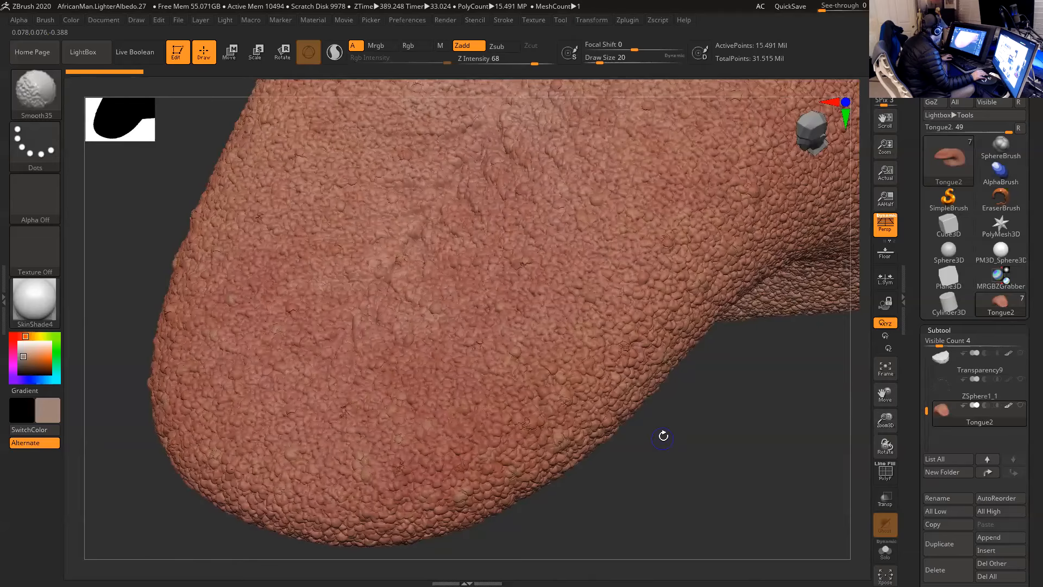
- Lower the tongue by one subdivision level and apply the Polish deformation to soften its surface bumps
key("shift+d")
left_click_drag(916, 446, 941, 286)
left_click(942, 289)
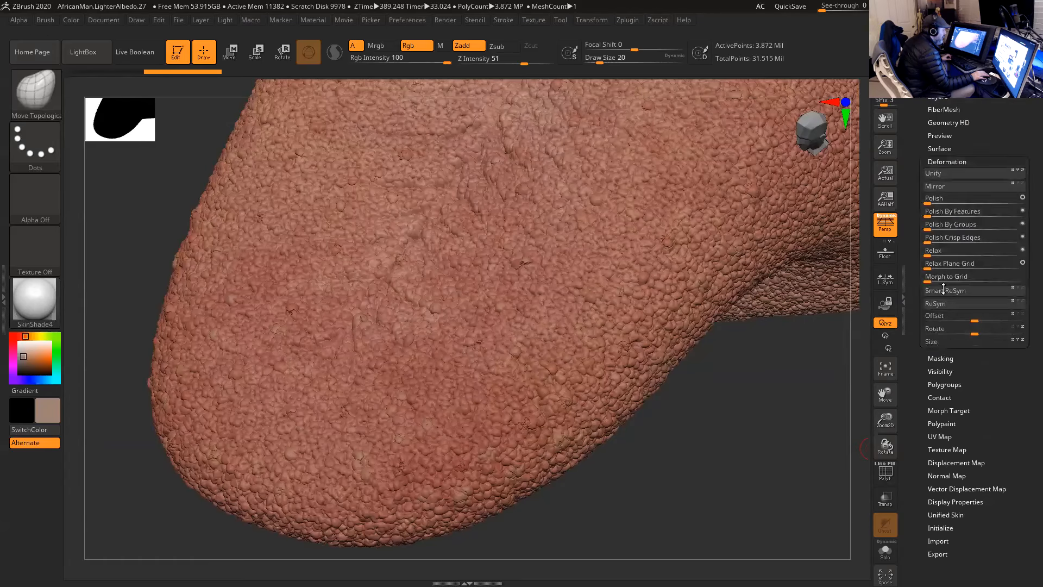
left_click(913, 372)
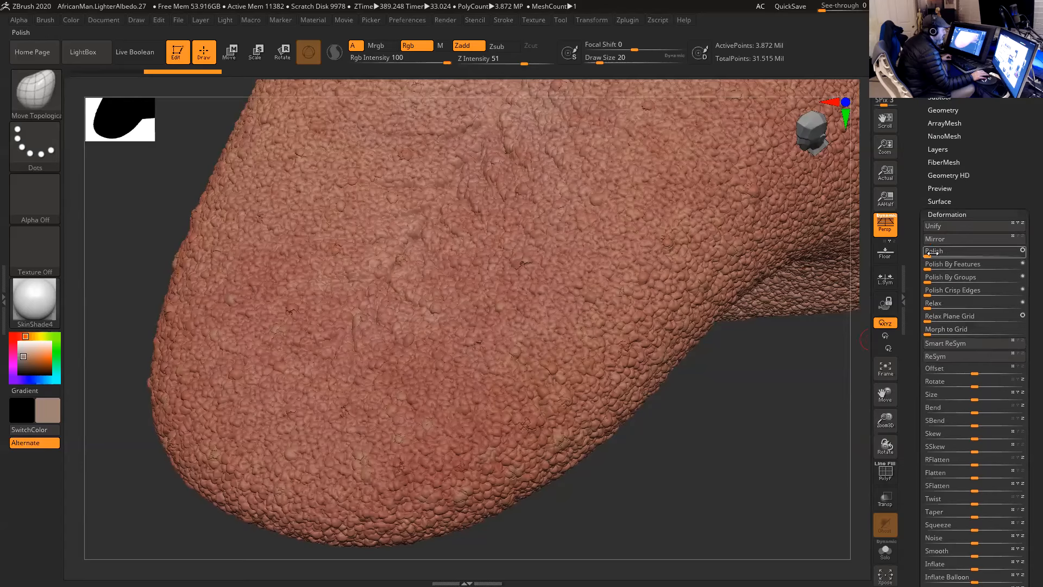
left_click_drag(932, 253, 936, 253)
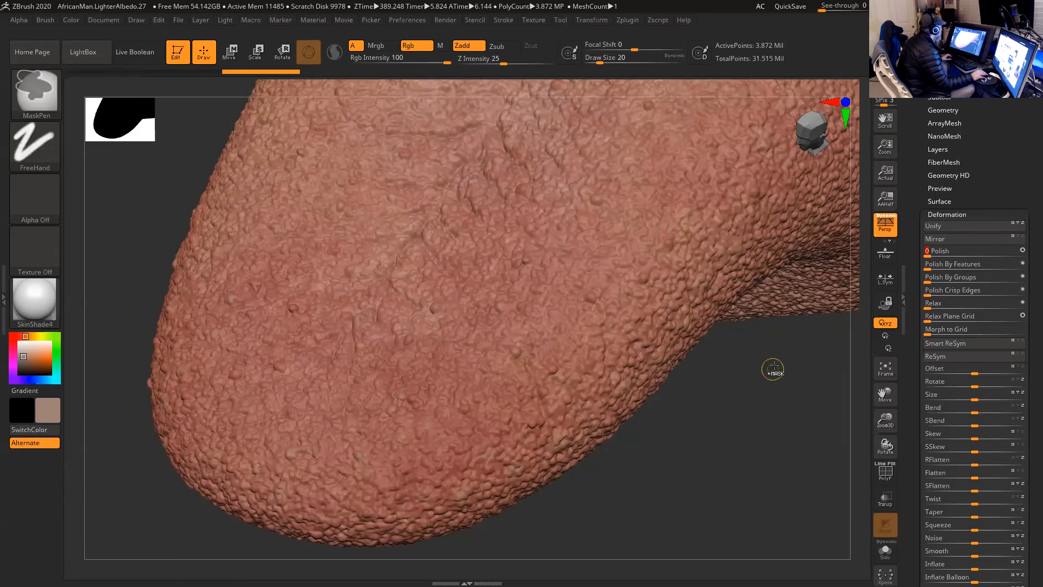
- Apply a lighter Polish to the tongue and return it to its highest subdivision level
left_click(931, 255)
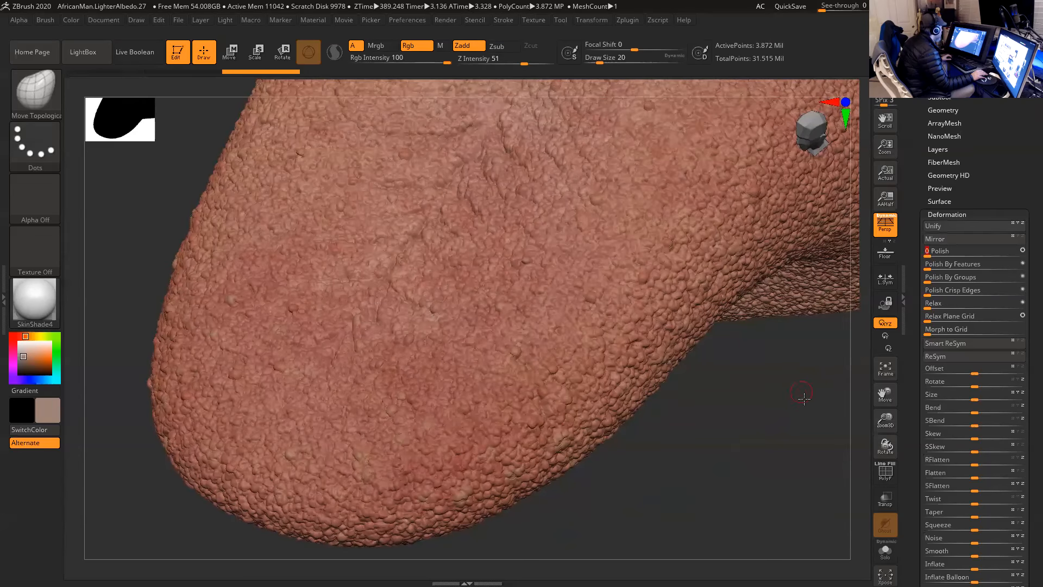
left_click_drag(804, 398, 801, 394)
key("ctrl+d")
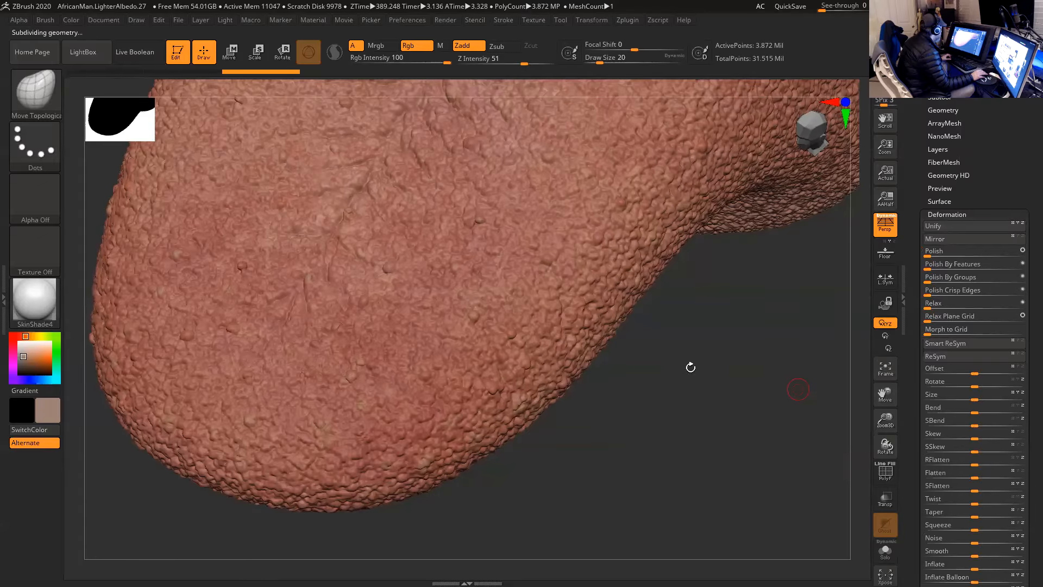
- Switch the material to StartupMaterial and inspect the tongue's surface from the underside, the side and the top
left_click_drag(733, 409, 263, 301)
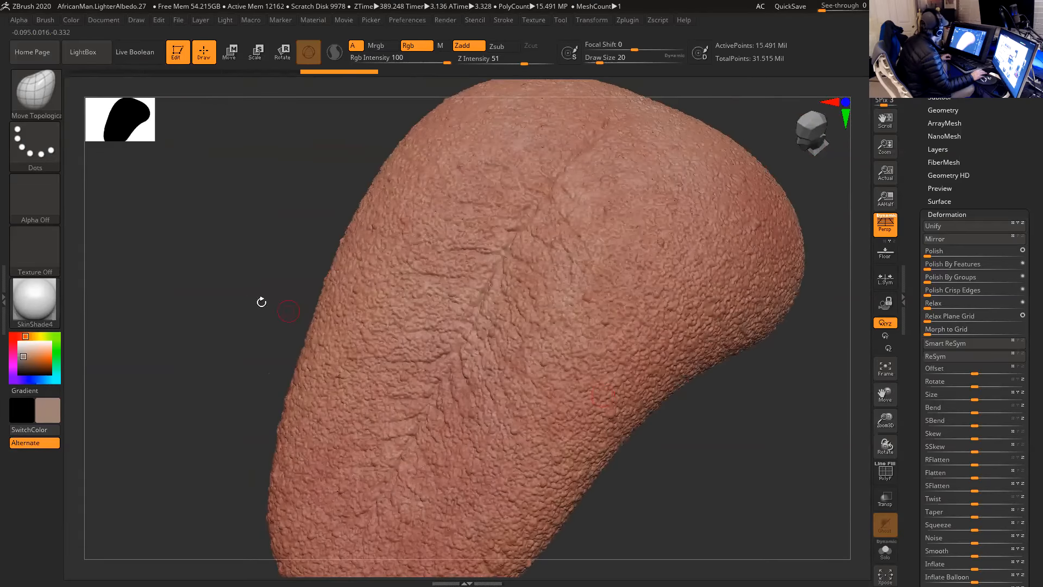
left_click(36, 304)
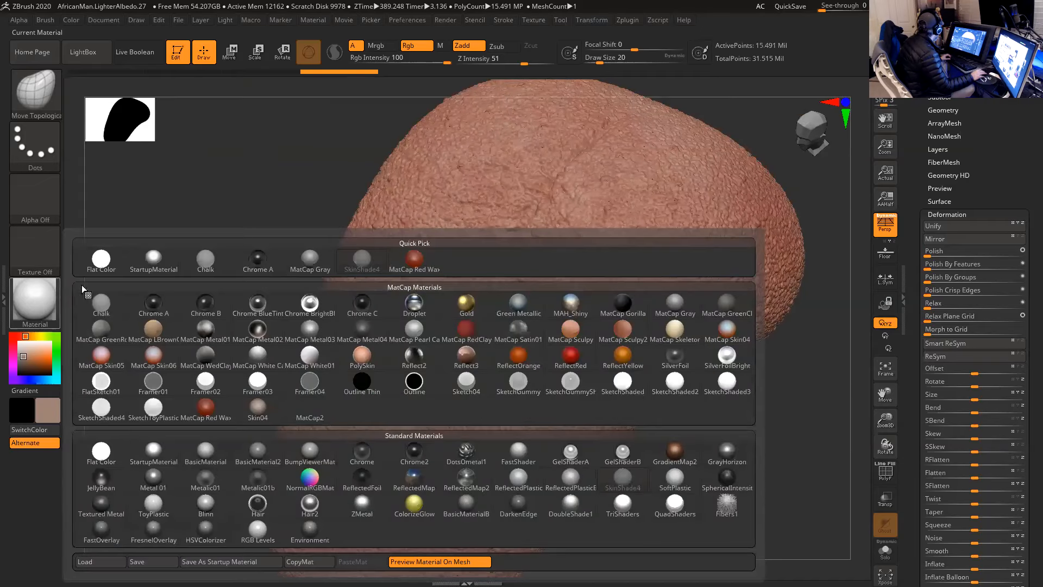
left_click(149, 265)
left_click_drag(182, 291, 572, 308)
left_click_drag(716, 276, 717, 270)
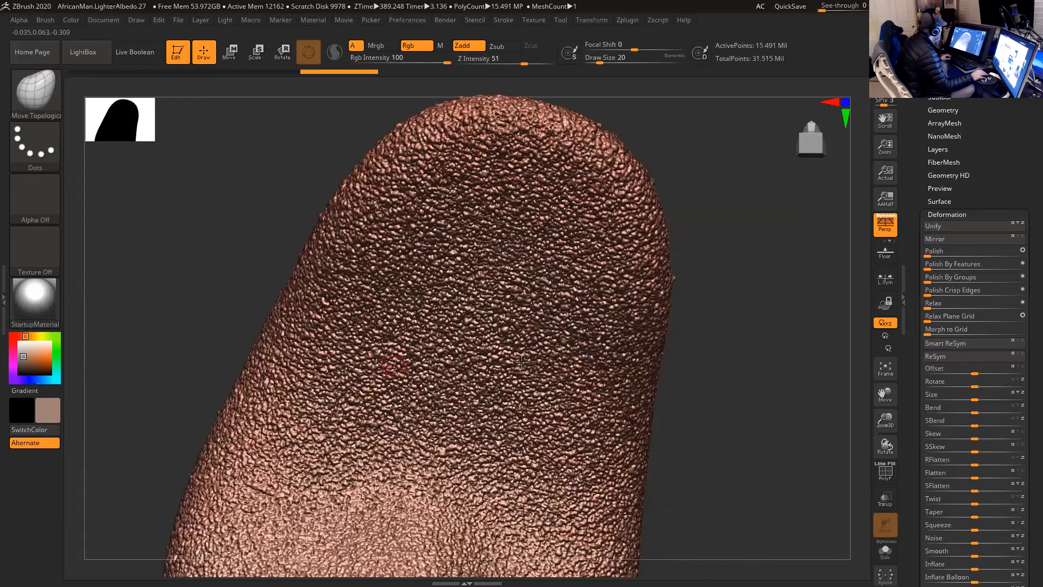
left_click_drag(709, 396, 407, 417)
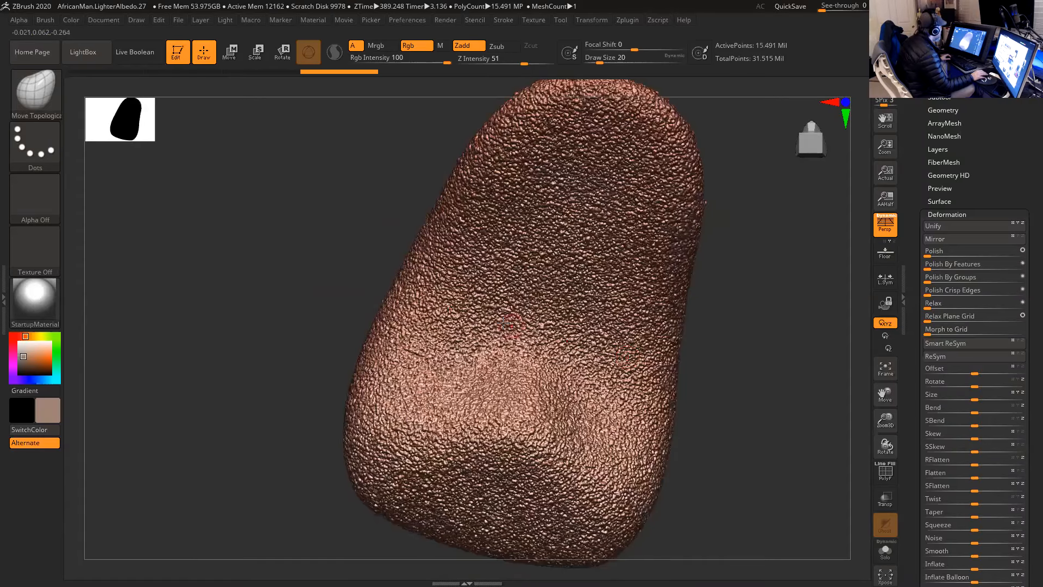
left_click_drag(785, 324, 600, 329)
left_click_drag(704, 359, 687, 387)
key("f")
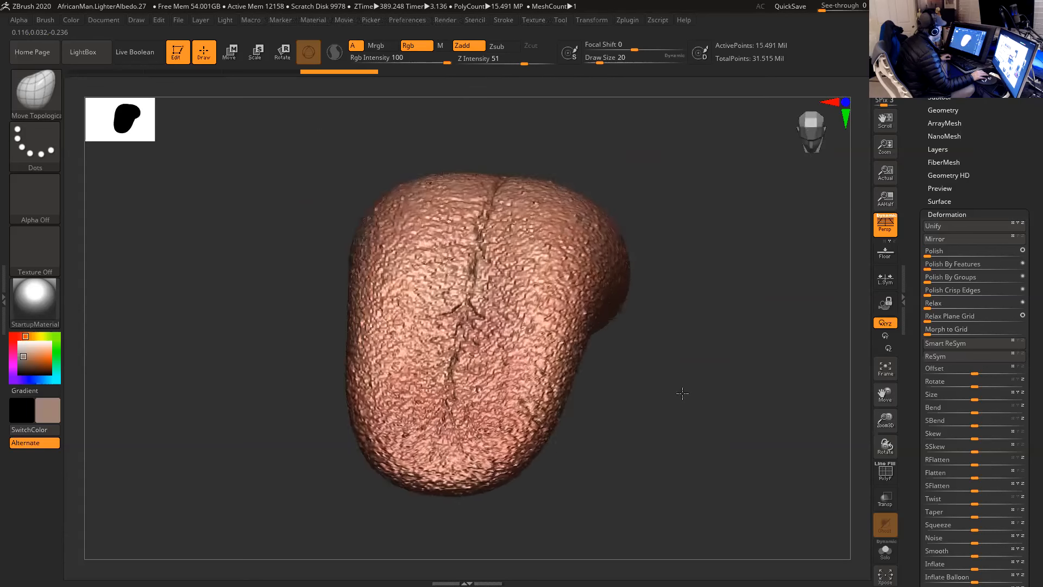
- Try the Inflate Balloon deformation at -1 on the tongue at its highest subdivision level, and undo it
left_click_drag(611, 400, 719, 396)
left_click_drag(626, 423, 619, 405)
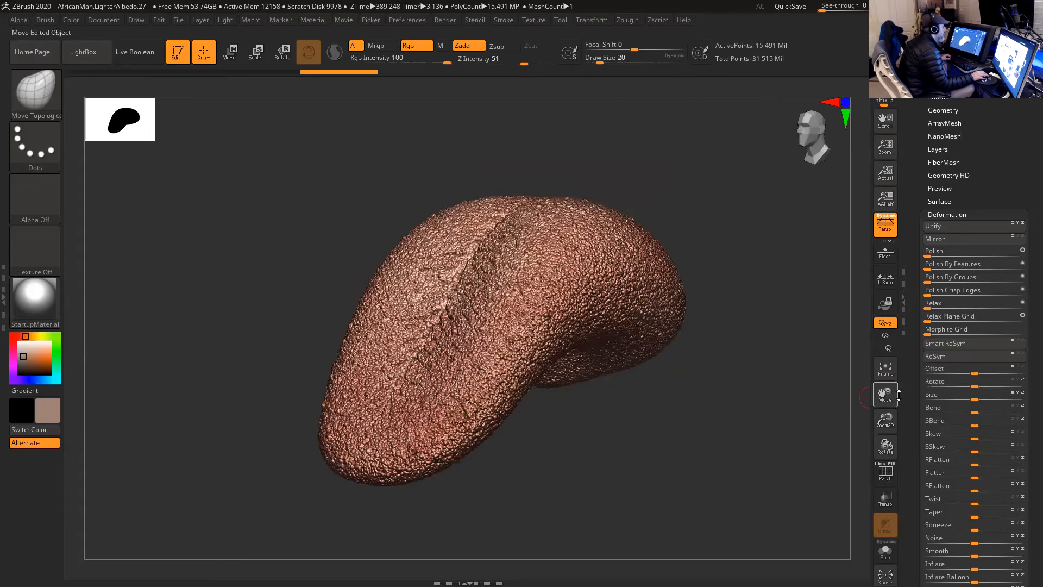
mouse_move(703, 394)
left_mouse_down()
mouse_move(711, 415)
mouse_move(616, 317)
left_mouse_up()
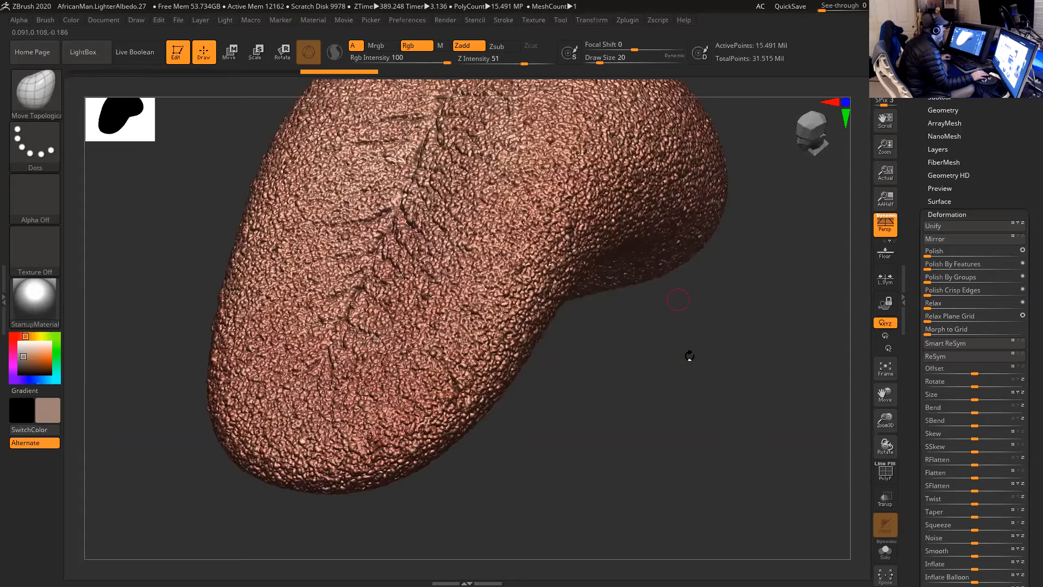
left_click_drag(686, 354, 719, 401)
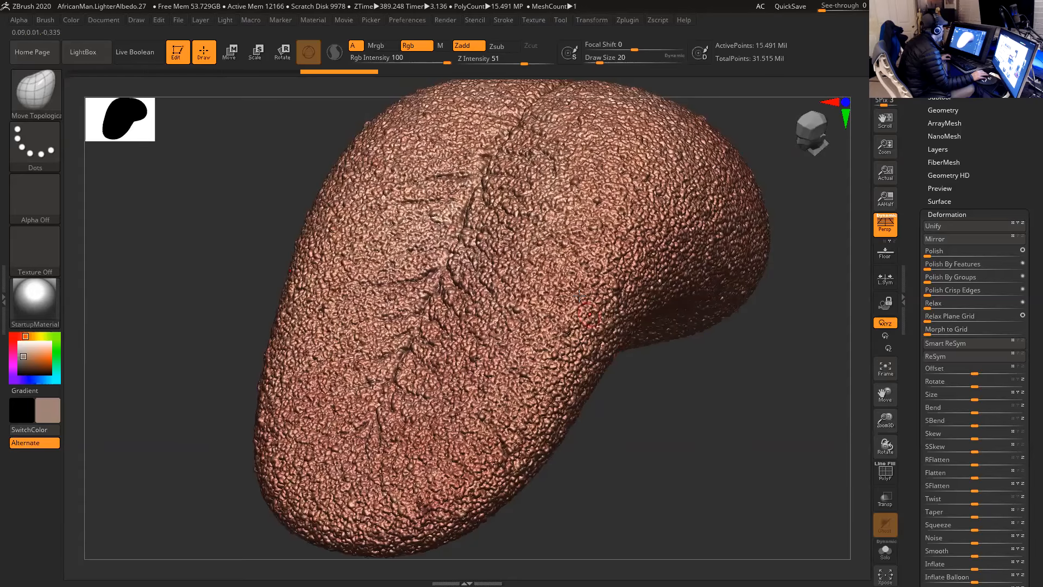
scroll(956, 353, "down", 3)
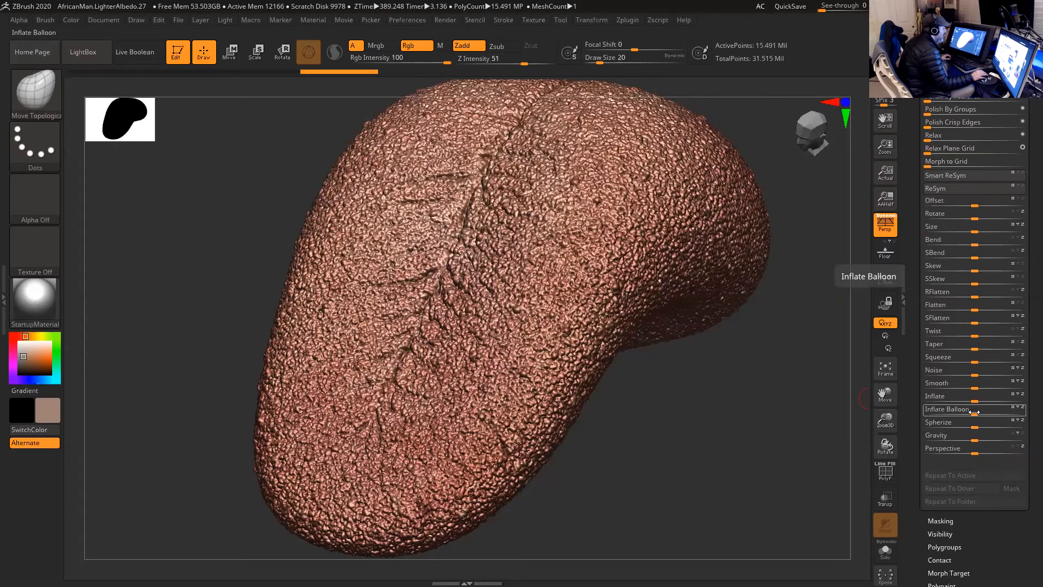
left_click(971, 412)
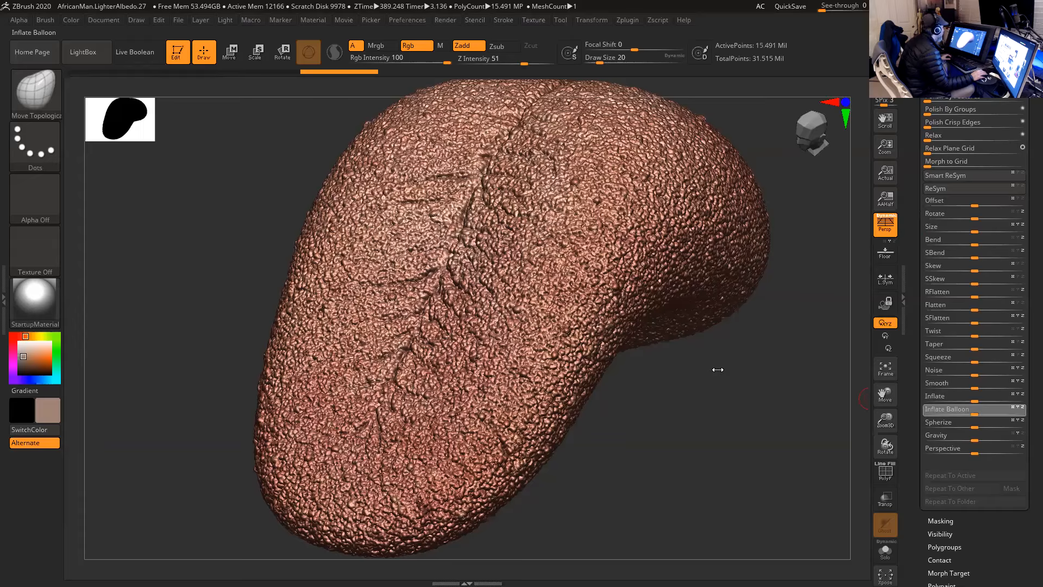
left_click_drag(975, 414, 973, 414)
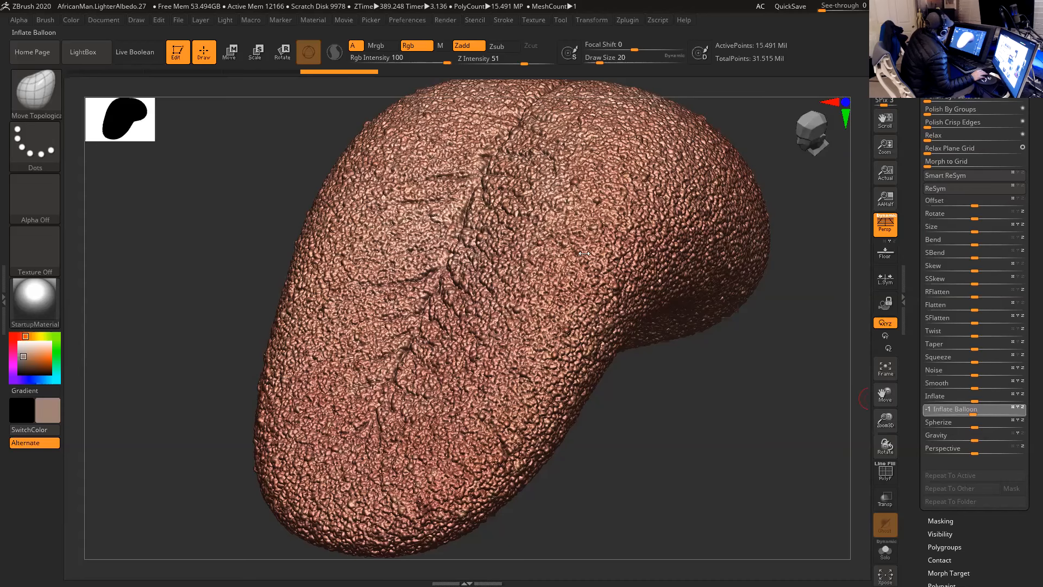
left_click_drag(584, 253, 677, 114)
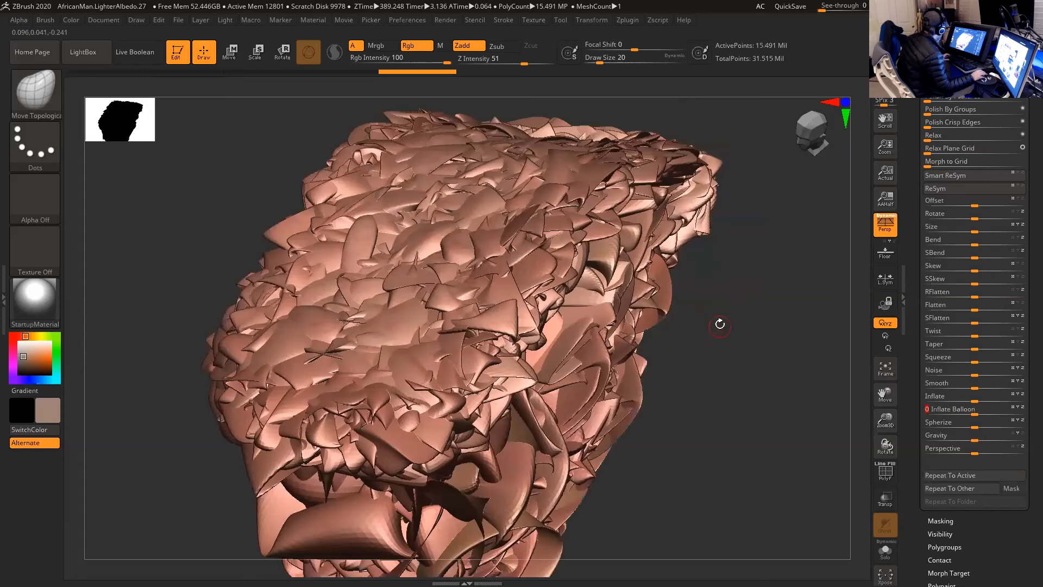
key("ctrl")
key("ctrl+z")
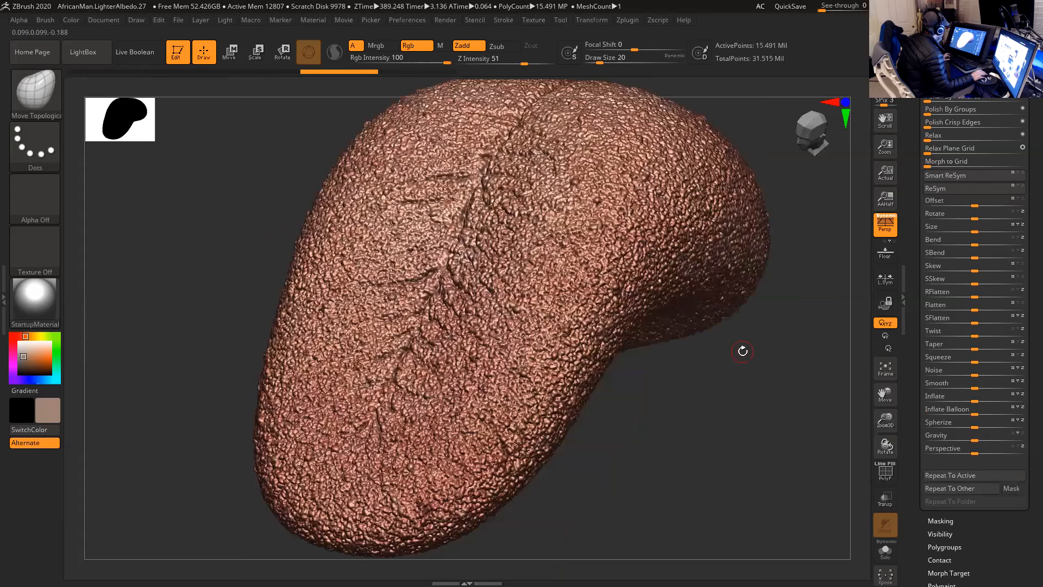
- Apply a slight Inflate Balloon deformation to the tongue three subdivision levels down, and raise it to the second-highest level
key("shift")
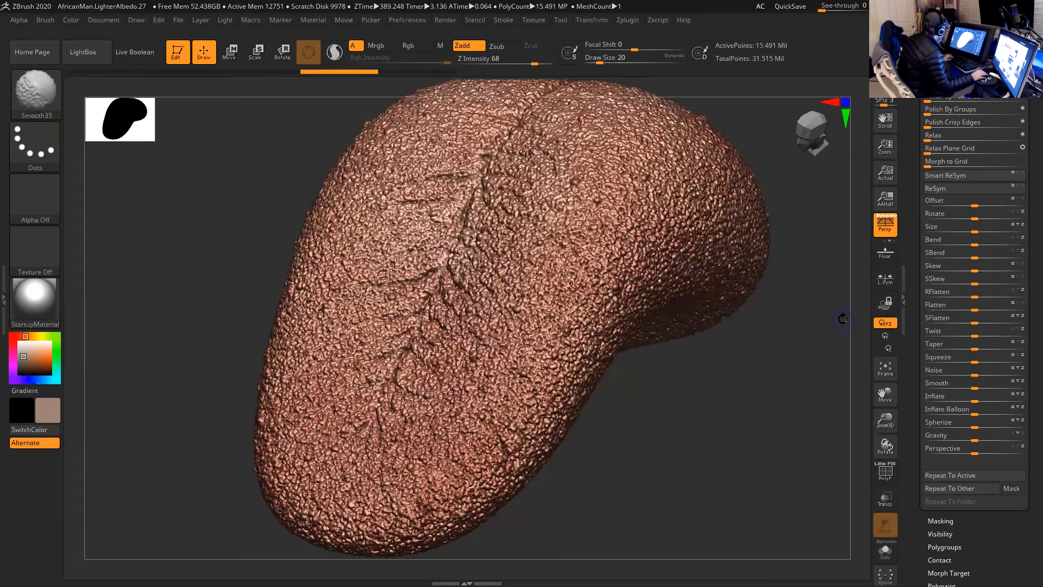
key("shift+d")
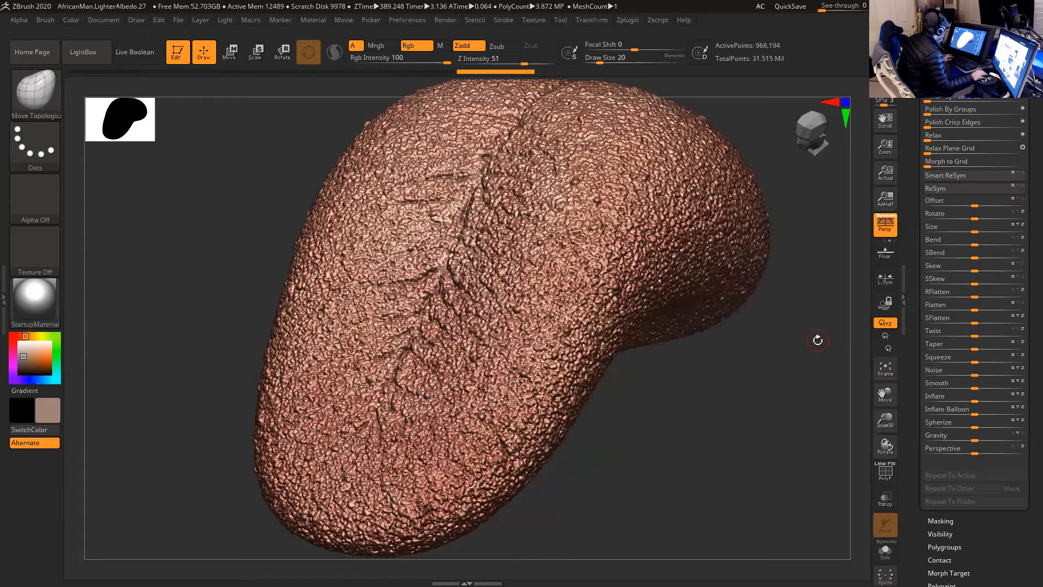
key("shift+d")
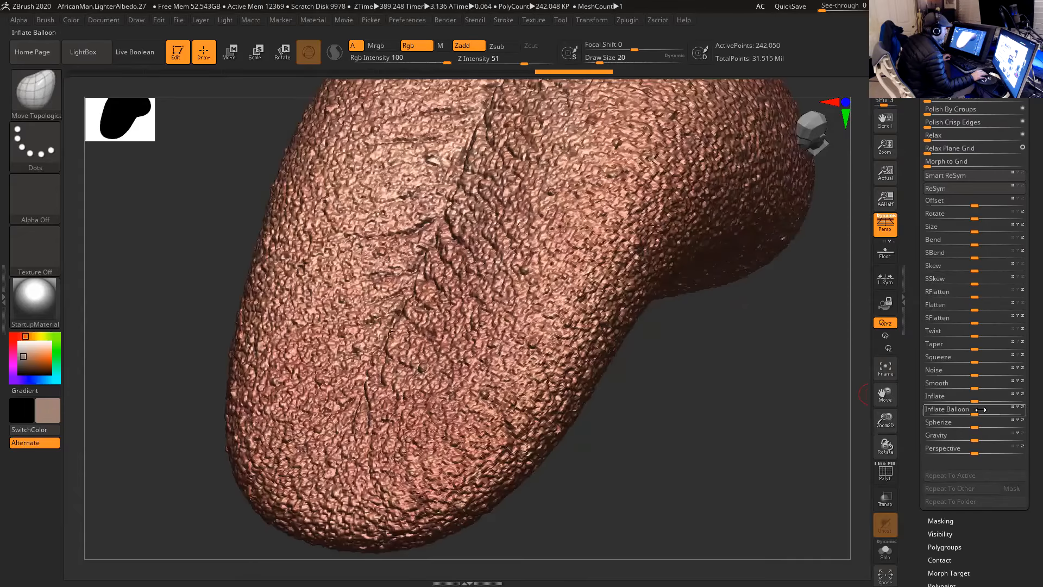
left_click_drag(980, 412, 975, 409)
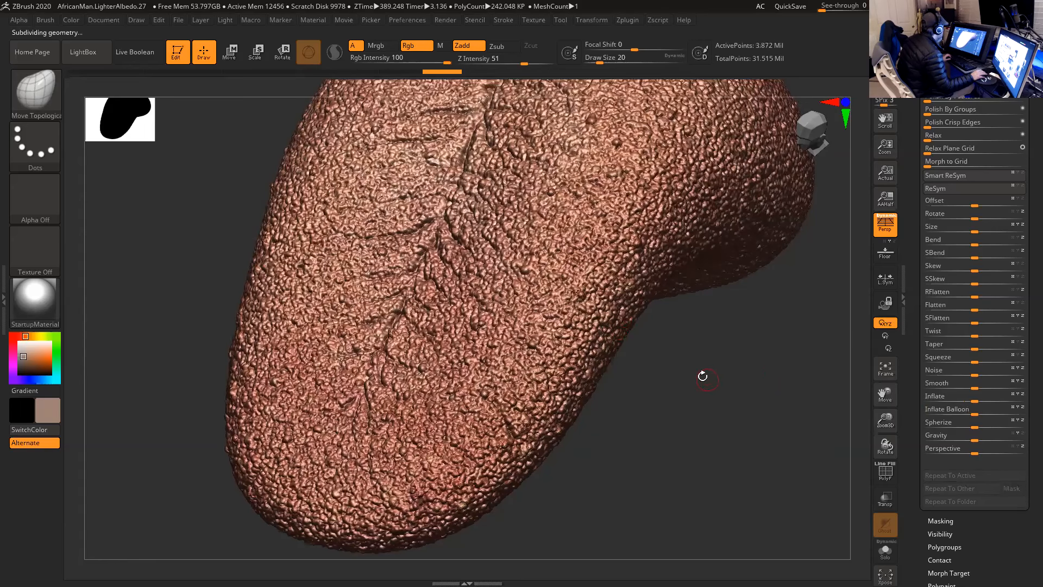
mouse_move(719, 386)
left_mouse_down()
mouse_move(596, 328)
mouse_move(821, 366)
left_mouse_up()
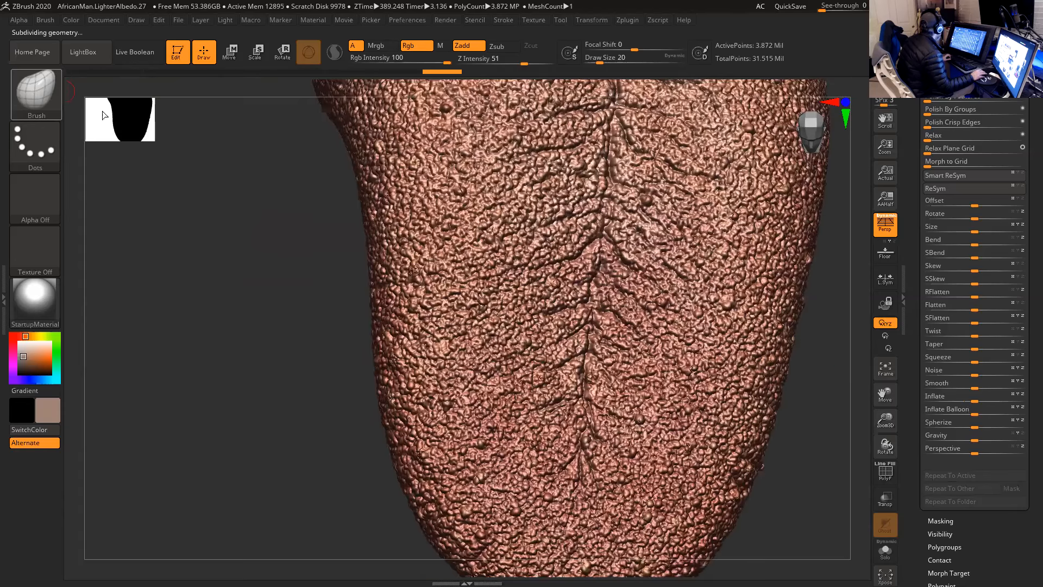
- Choose the Inflat brush with a Z Intensity of 2 and a Draw Size of 245
left_click(55, 91)
left_click(459, 101)
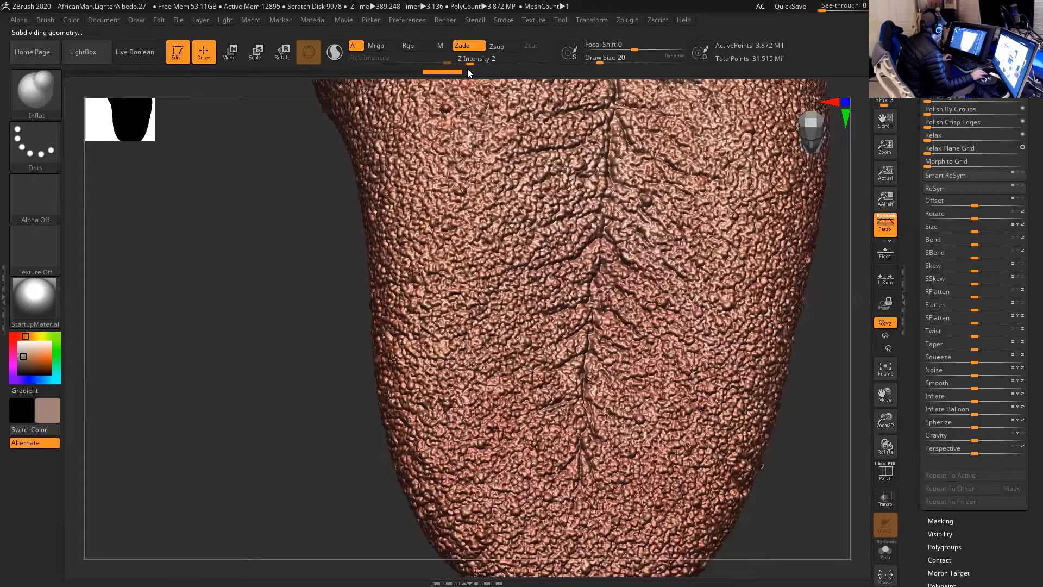
left_click(470, 61)
key("s")
left_click_drag(533, 199, 567, 200)
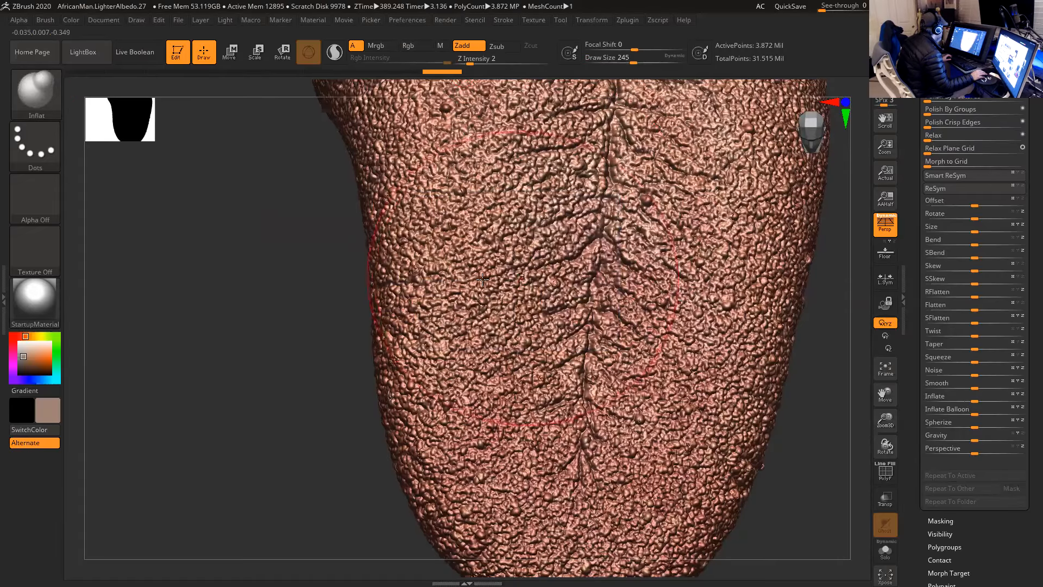
- Try inflating the bumps around the tongue's centre groove, and undo the strokes
mouse_move(310, 302)
left_mouse_down("alt")
mouse_move(517, 272)
mouse_move(582, 390)
mouse_move(580, 418)
left_mouse_up("alt")
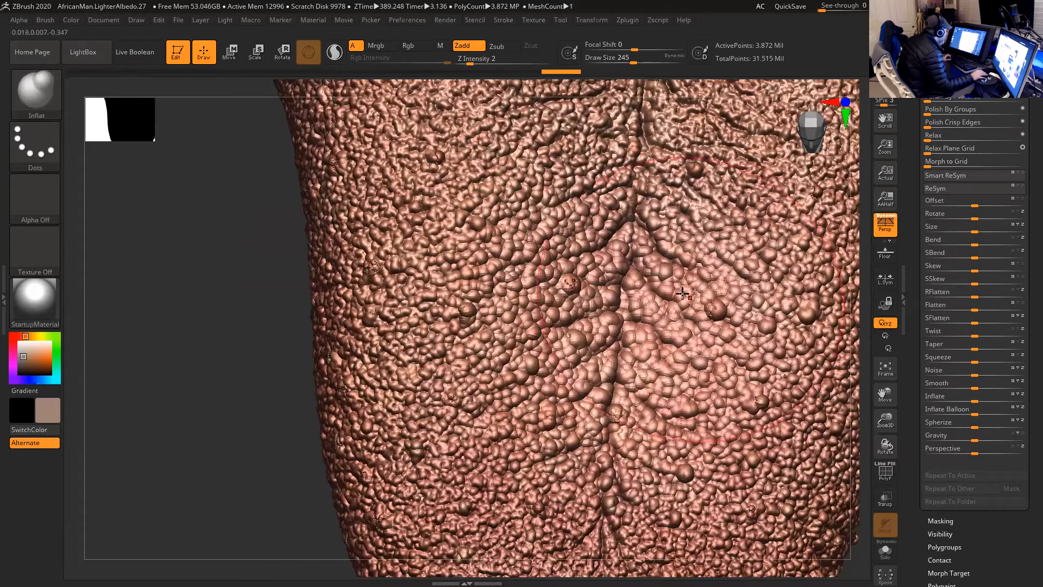
key("ctrl")
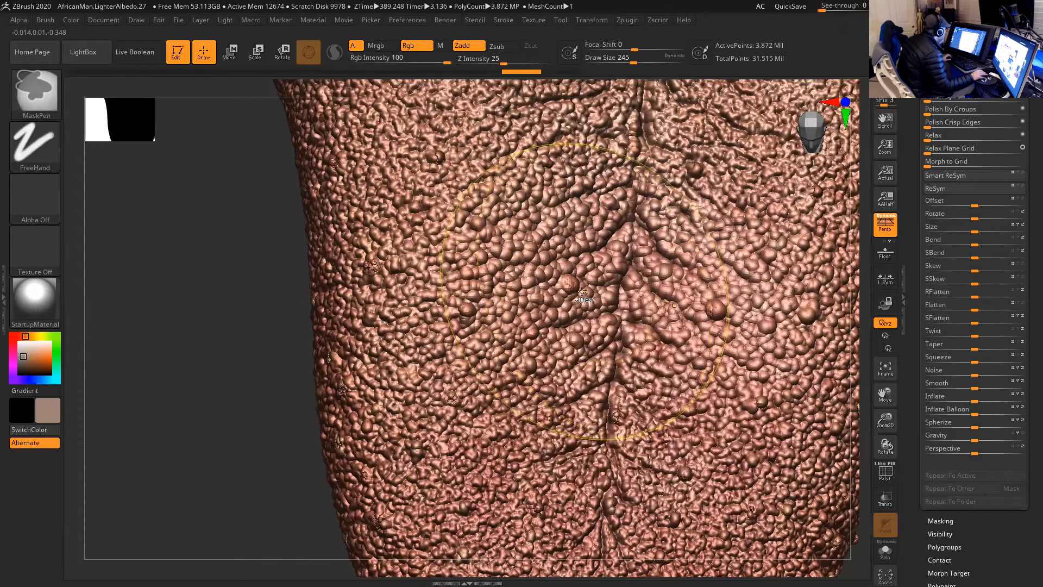
key("ctrl+z")
- Reduce the Draw Size to 167, set the Smooth brush's Z Intensity to 7, and lightly smooth the bumps beside the centre groove
key("space")
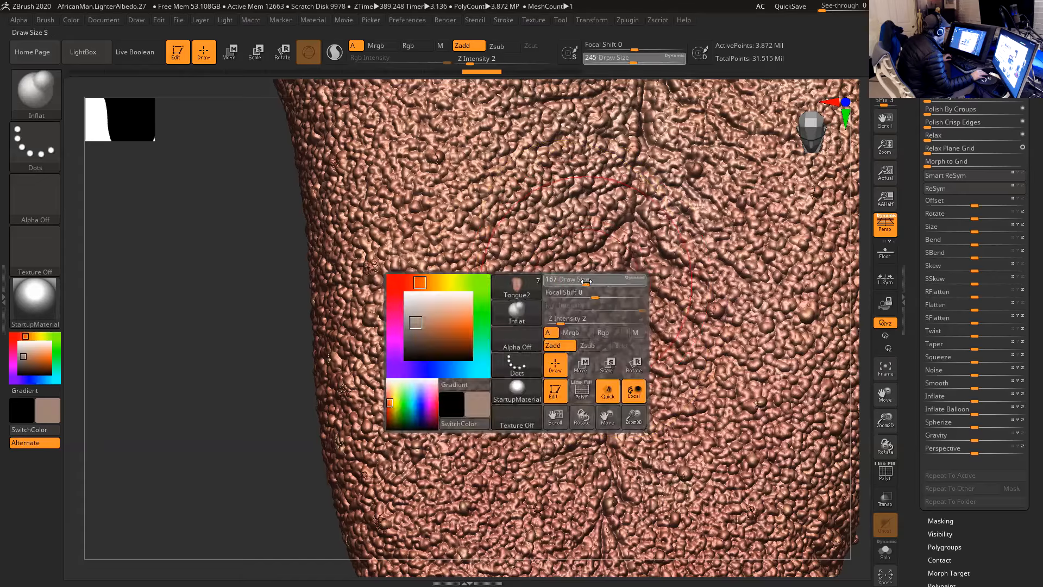
left_click_drag(586, 281, 585, 281)
left_click_drag(520, 60, 482, 60, "shift")
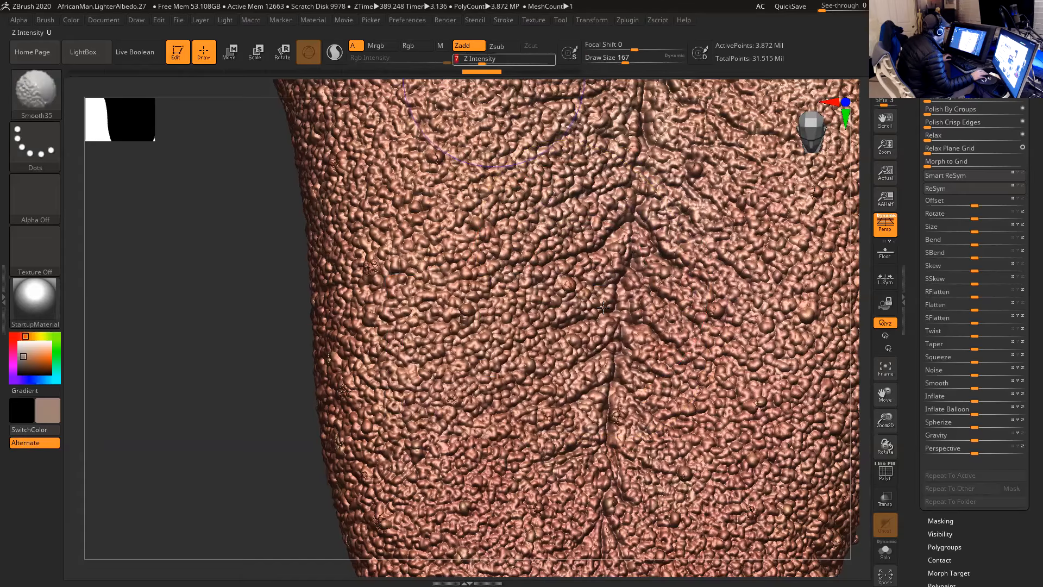
left_click_drag(498, 289, 371, 324, "shift")
mouse_move(512, 214)
left_mouse_down("shift")
mouse_move(414, 297)
mouse_move(451, 303)
mouse_move(348, 271)
left_mouse_up("shift")
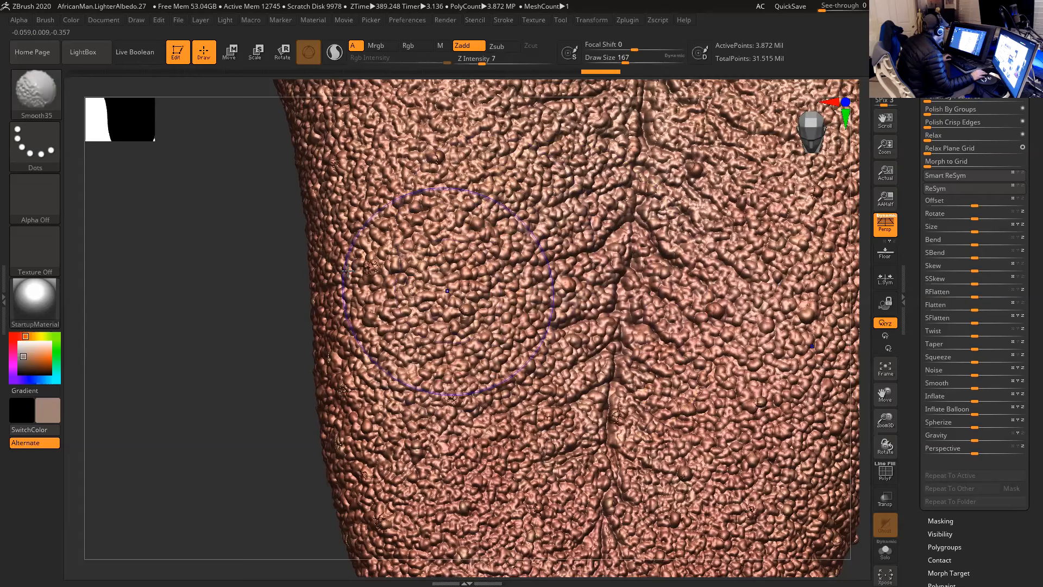
mouse_move(410, 276)
left_mouse_down("shift")
mouse_move(422, 320)
mouse_move(542, 270)
left_mouse_up("shift")
- Gently inflate more bumps along the tongue's centre groove and soften them with the Smooth brush
left_click_drag(533, 369, 434, 363)
left_click_drag(211, 352, 213, 323, "alt")
mouse_move(537, 347)
left_mouse_down()
mouse_move(545, 373)
mouse_move(535, 348)
left_mouse_up()
mouse_move(513, 306)
left_mouse_down("shift")
mouse_move(502, 340)
mouse_move(419, 308)
mouse_move(420, 320)
left_mouse_up("shift")
- Inspect the tongue's bump texture from the top, from the side and close to the tip
left_click_drag(216, 361, 170, 279, "alt")
left_click_drag(268, 284, 302, 334)
mouse_move(742, 377)
left_mouse_down()
mouse_move(762, 391)
mouse_move(729, 349)
mouse_move(771, 361)
mouse_move(780, 319)
mouse_move(770, 295)
mouse_move(772, 352)
left_mouse_up()
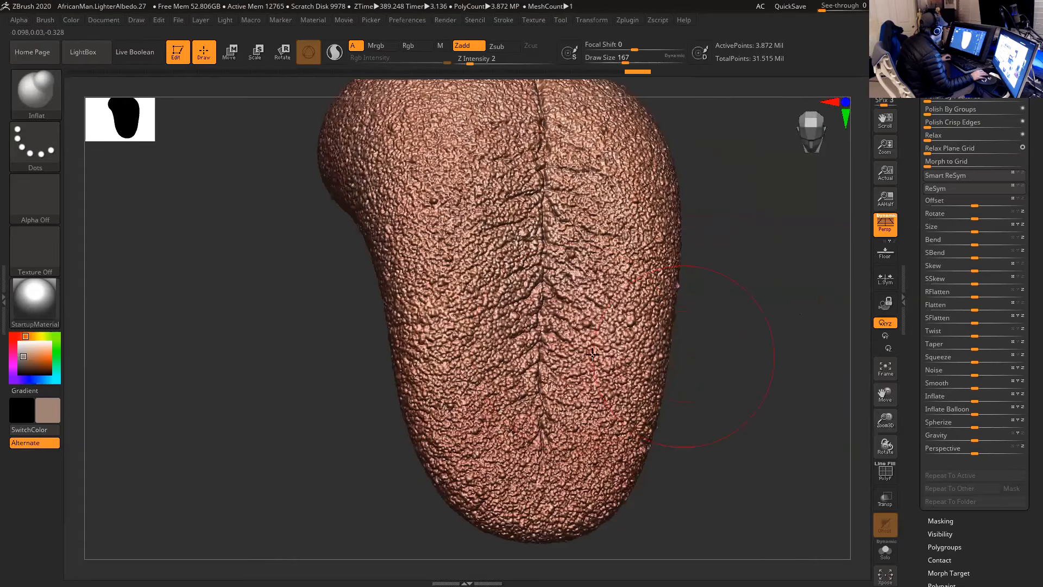
left_click_drag(742, 408, 709, 372)
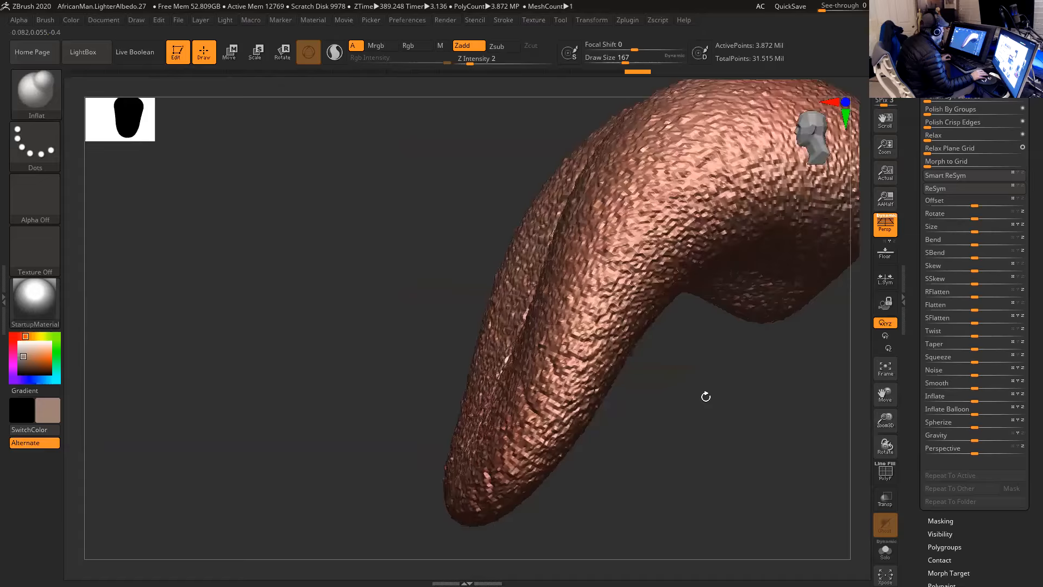
mouse_move(733, 403)
left_mouse_down()
mouse_move(767, 429)
mouse_move(787, 428)
mouse_move(778, 410)
mouse_move(701, 358)
mouse_move(780, 338)
mouse_move(779, 319)
mouse_move(767, 324)
left_mouse_up()
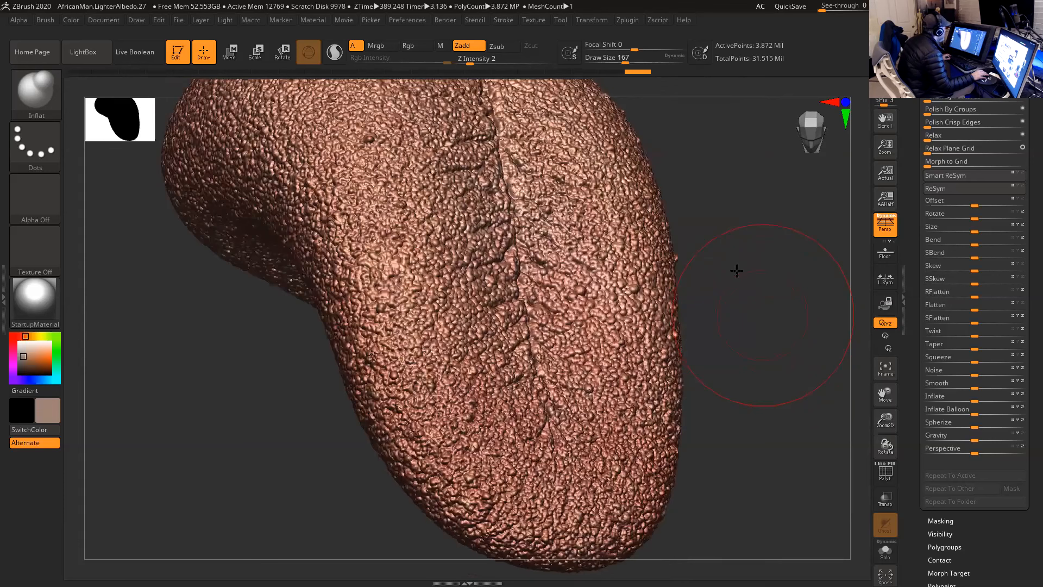
left_click_drag(737, 271, 543, 234)
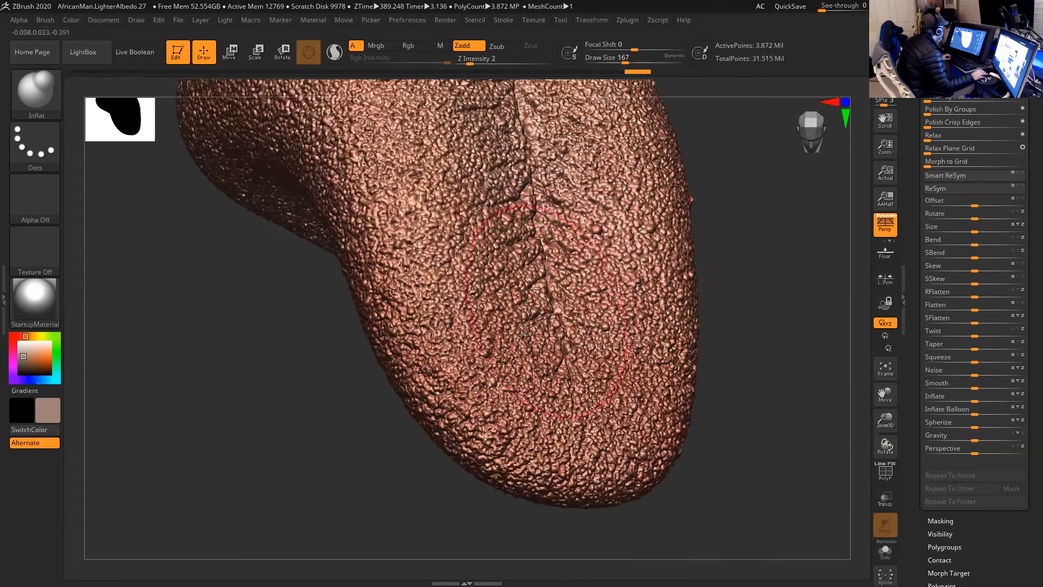
left_click_drag(752, 343, 768, 359, "alt")
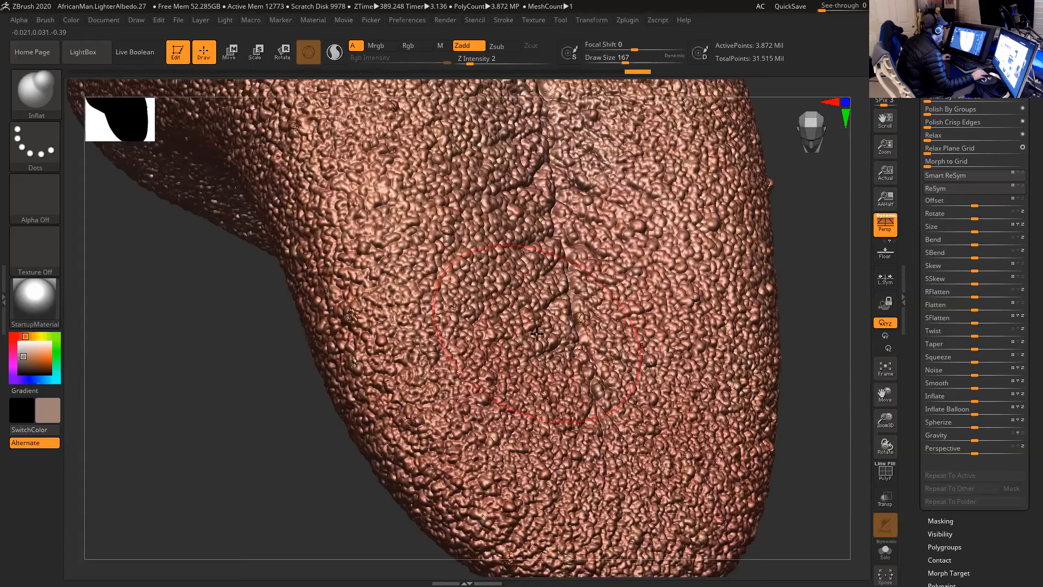
- Enlarge individual bumps with the Inflat brush at Z Intensity 4 and Draw Size 39, and smooth a pinched bump near the tongue's side
key("s")
left_click_drag(537, 333, 467, 336)
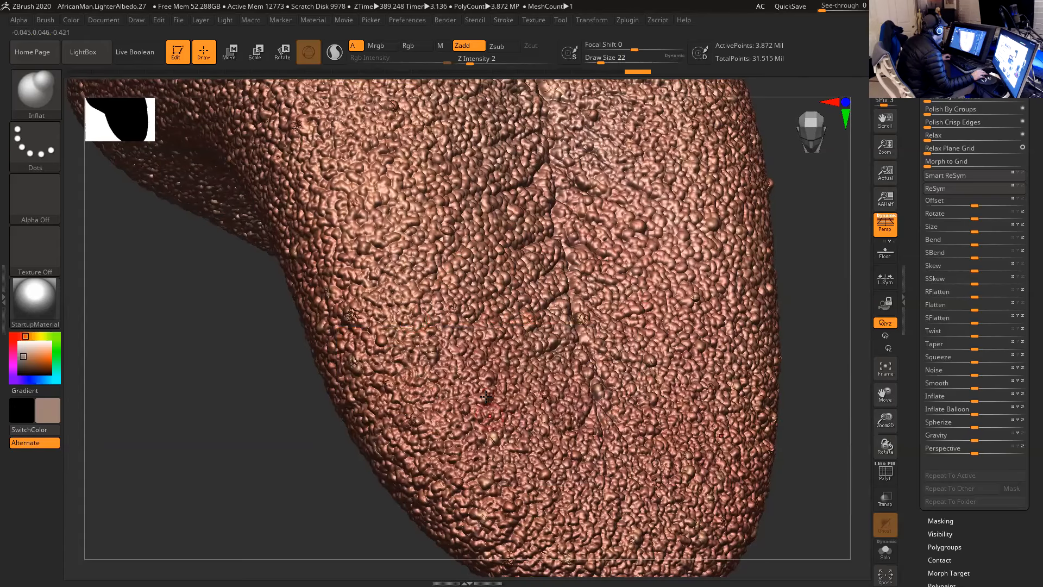
left_click_drag(280, 365, 240, 377, "alt")
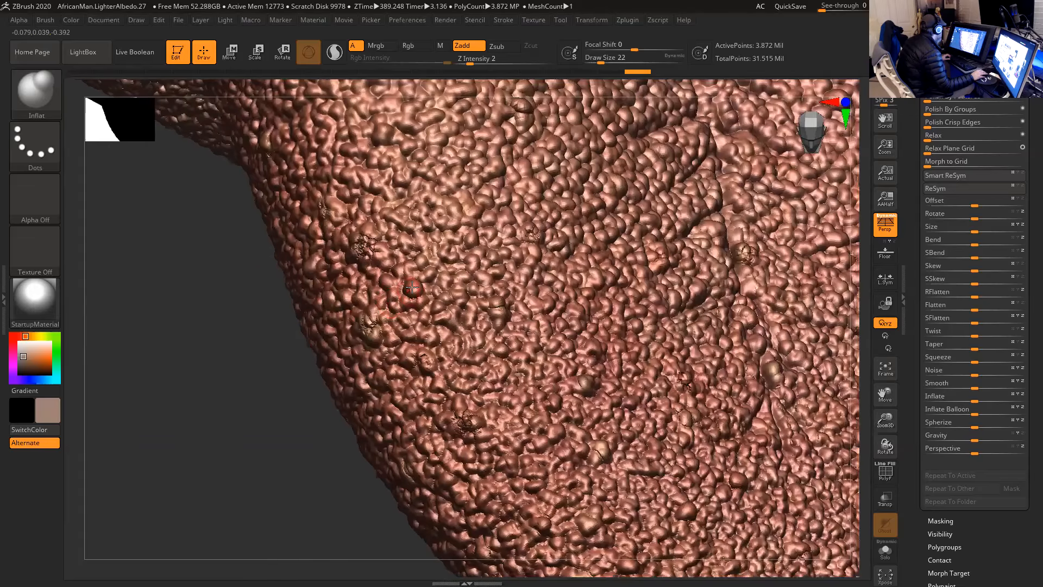
key("space")
left_click_drag(470, 64, 475, 64)
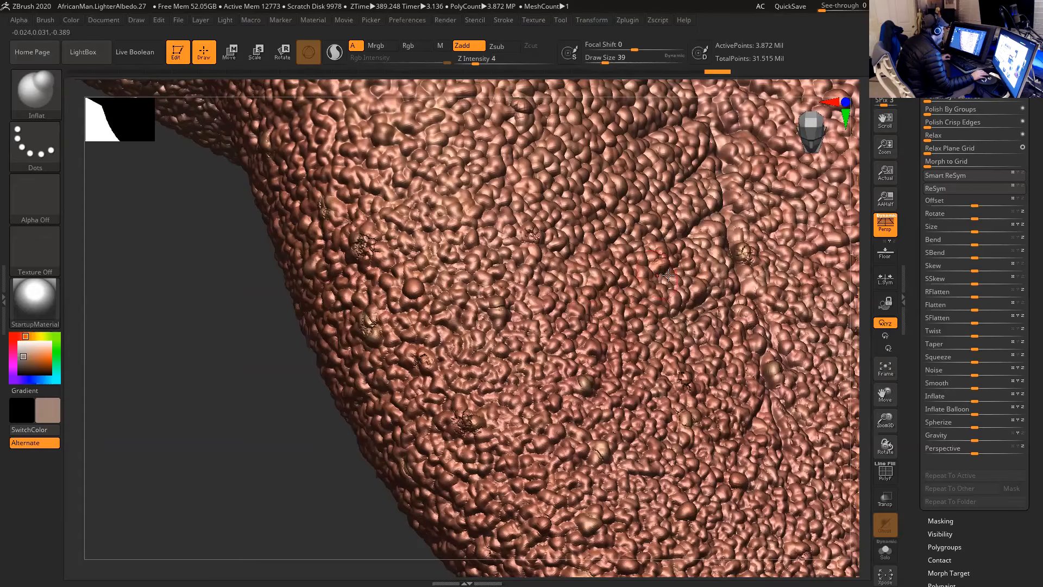
left_click(773, 367)
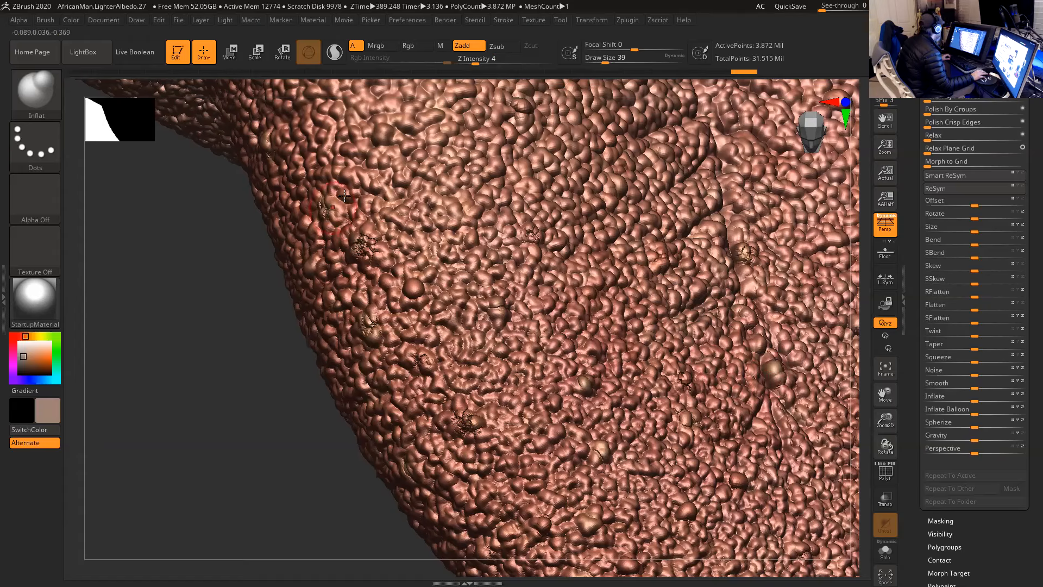
left_click(383, 141)
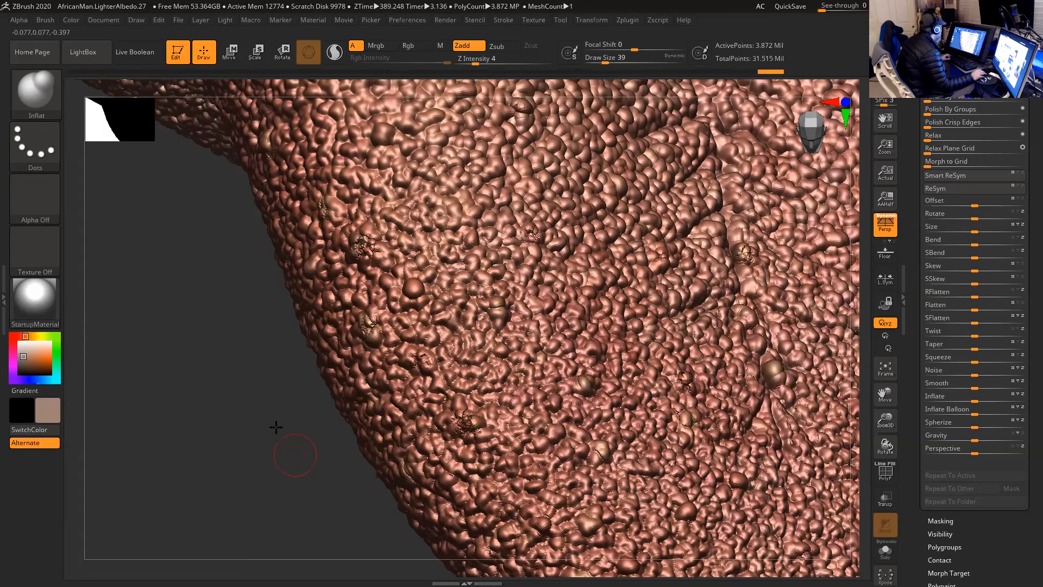
left_click_drag(295, 455, 273, 419, "alt")
left_click_drag(450, 385, 448, 386, "shift")
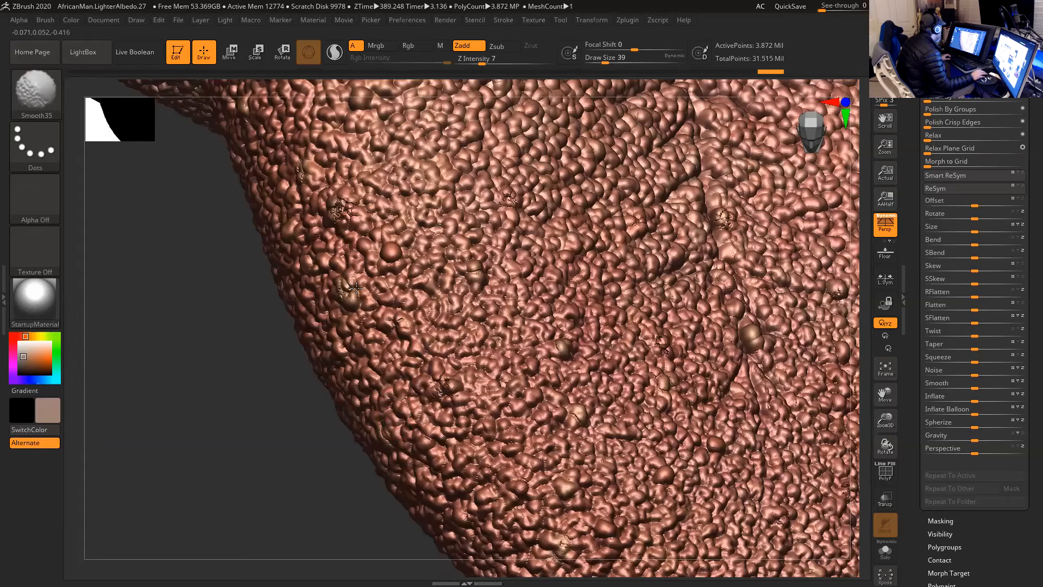
- Inspect the bump texture around the tongue's tip and across its whole upper surface
left_click_drag(232, 402, 478, 413)
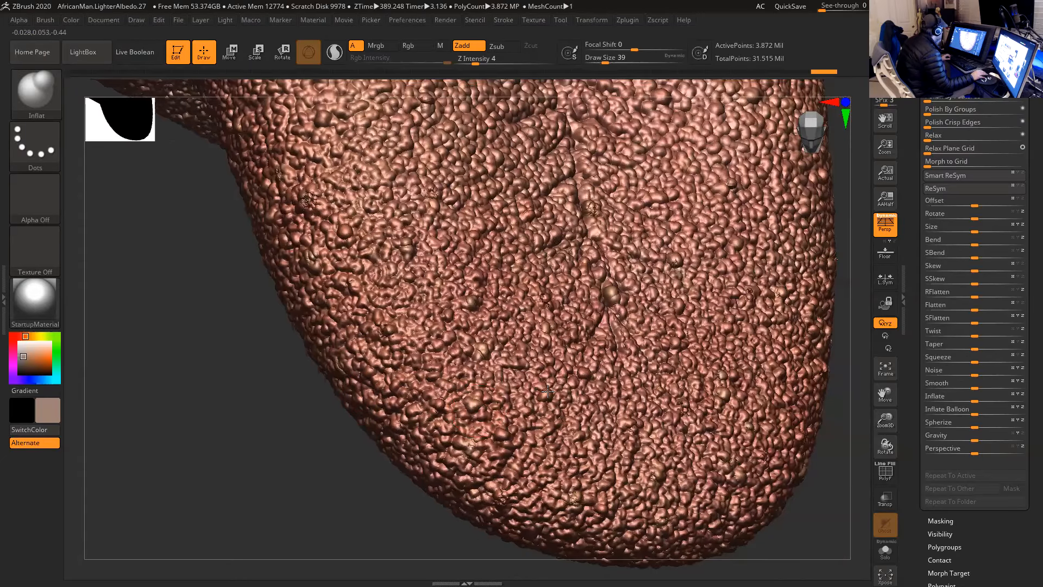
left_click_drag(324, 426, 702, 393)
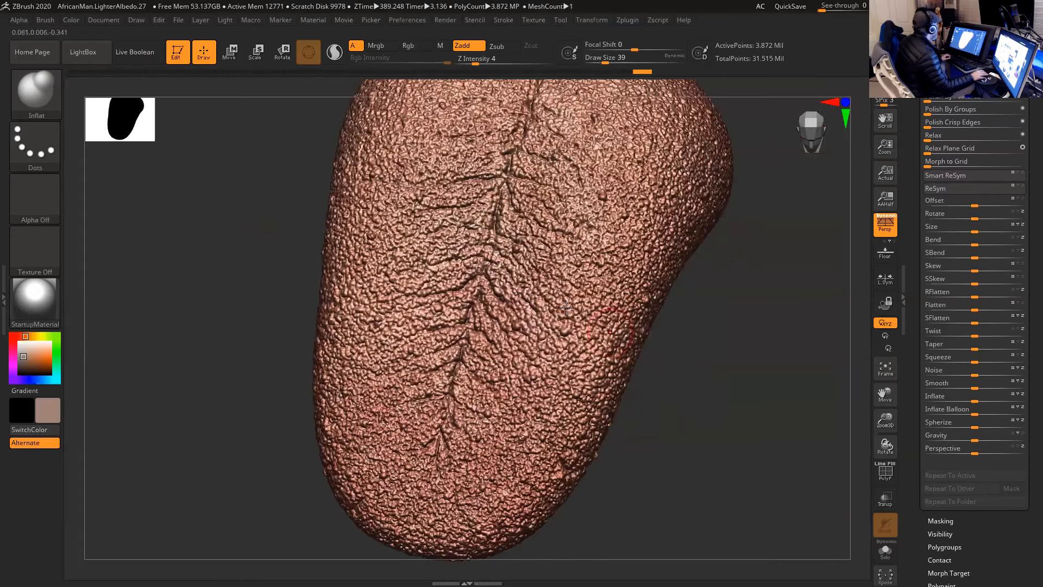
left_click_drag(663, 394, 668, 366)
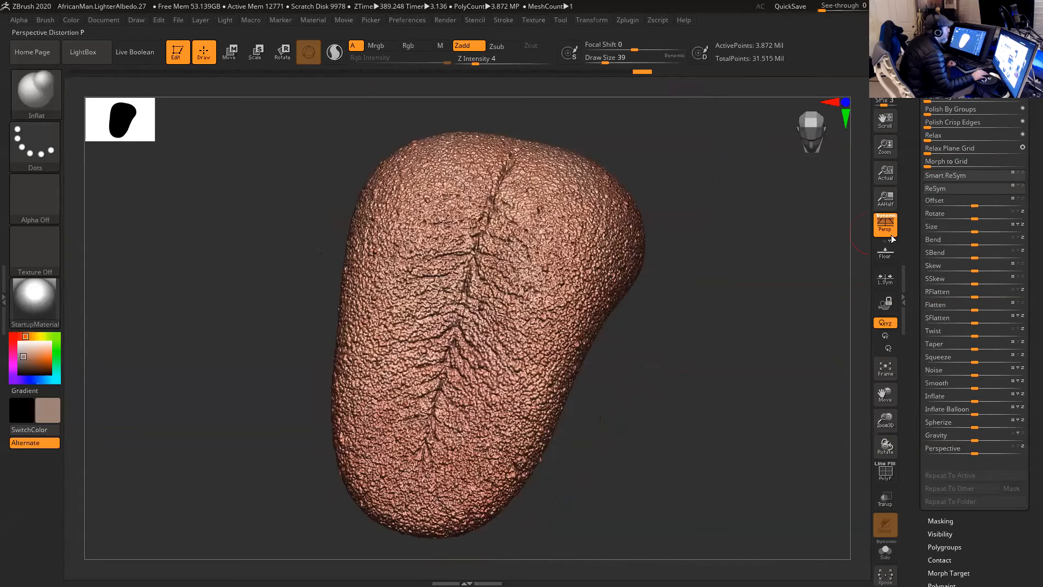
scroll(934, 302, "up", 5)
scroll(936, 326, "up", 1)
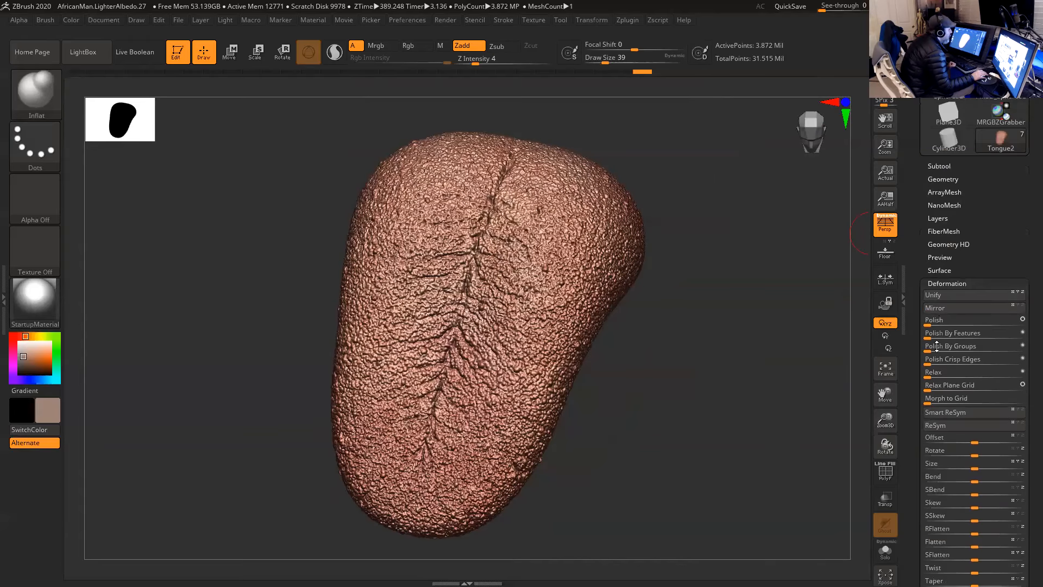
- Make the Transparency9 subtool active and turn the upper teeth and gums to face the front
left_click_drag(937, 346, 922, 307)
scroll(939, 261, "up", 3)
left_click(941, 240)
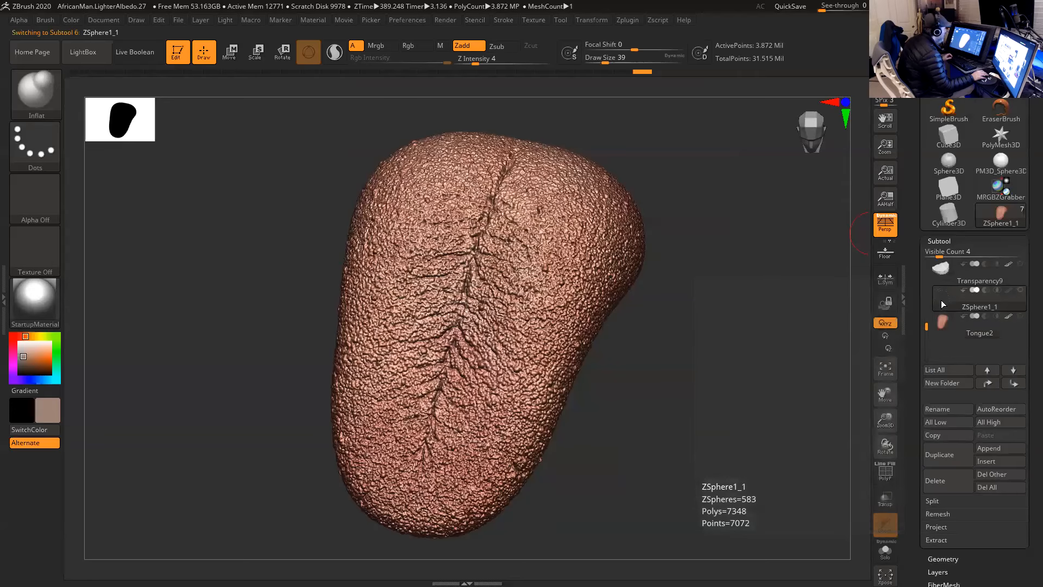
left_click(933, 279)
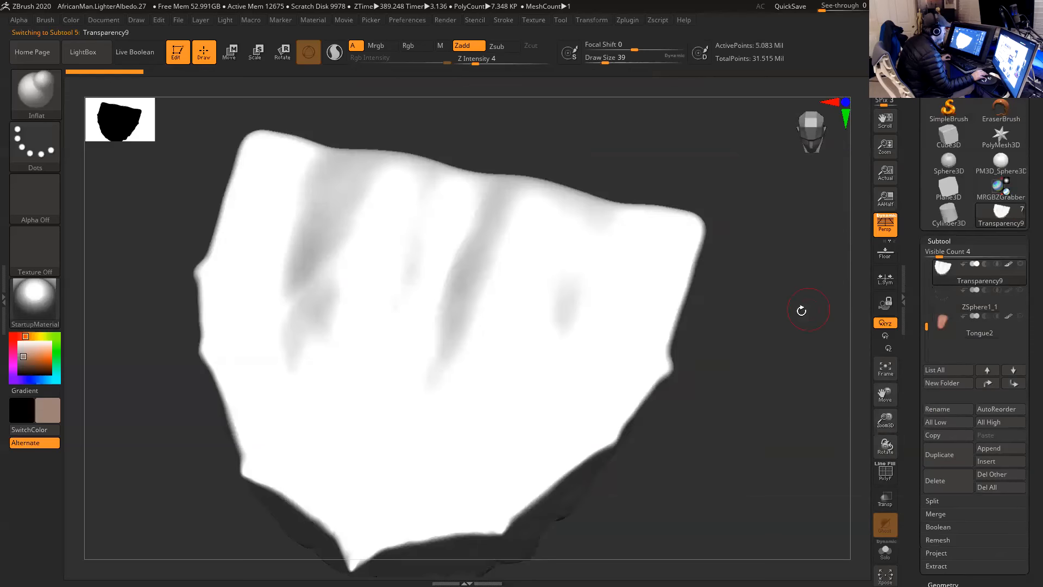
left_click_drag(778, 329, 864, 289)
left_click_drag(927, 326, 918, 253)
left_click_drag(770, 264, 778, 307)
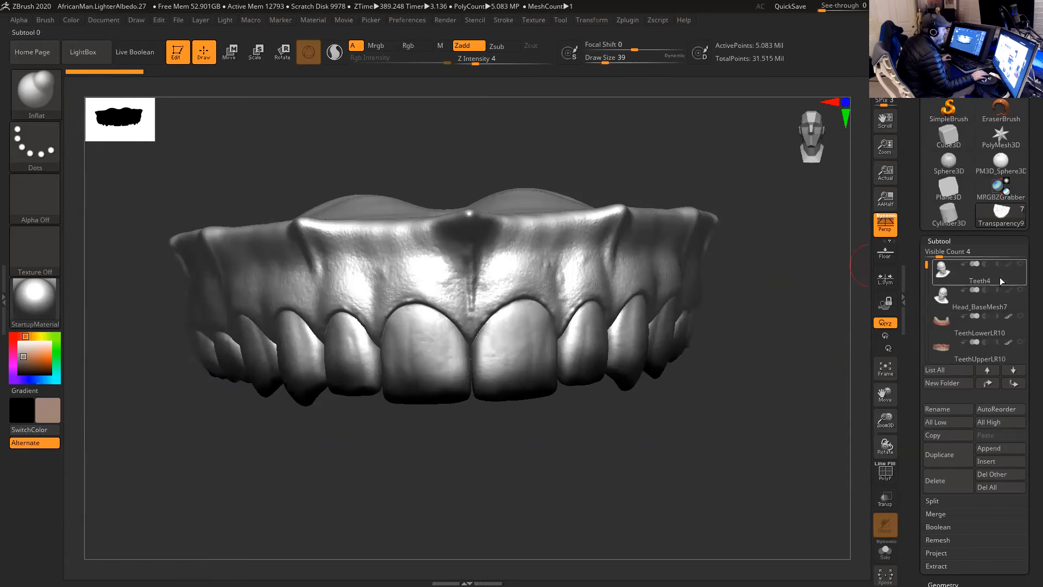
- Append a ZSphere to the tool as a new subtool and make it the active one
left_click(1006, 448)
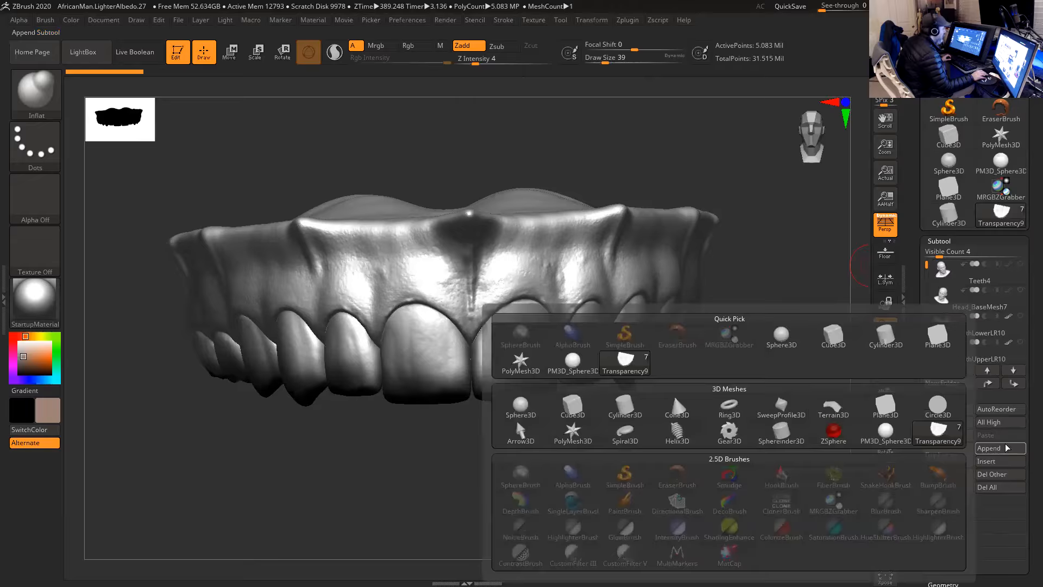
left_click(834, 430)
left_click_drag(924, 279, 927, 324)
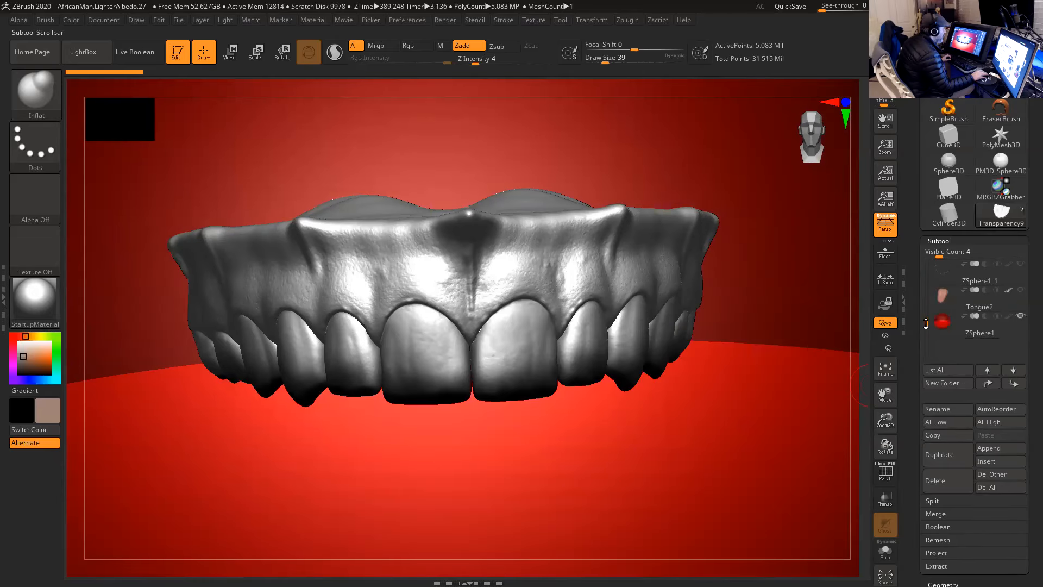
left_click(944, 327)
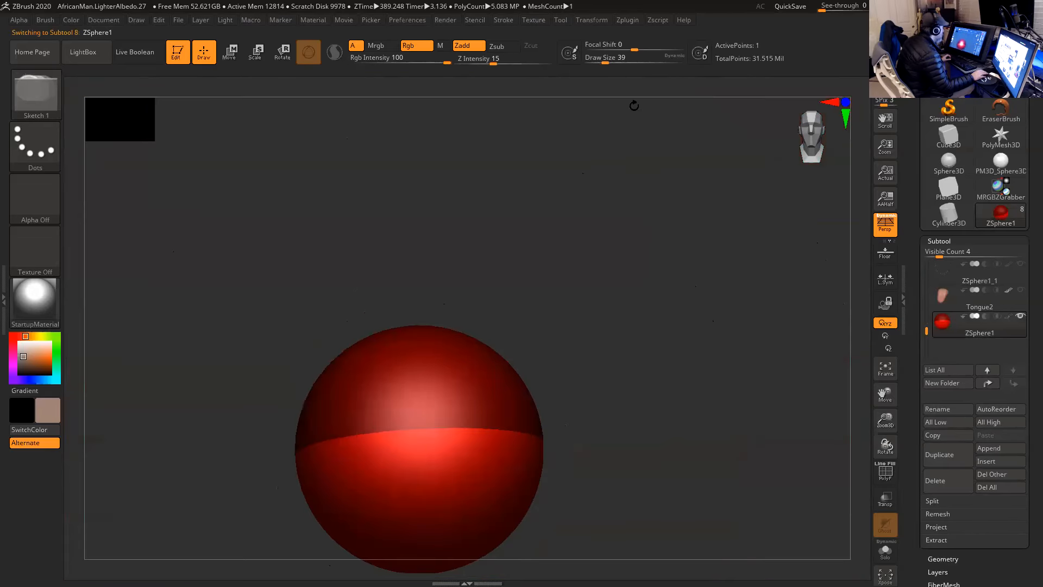
- Scale the ZSphere down to a small ball and show the Transparency9 subtool alongside it for size comparison
key("r")
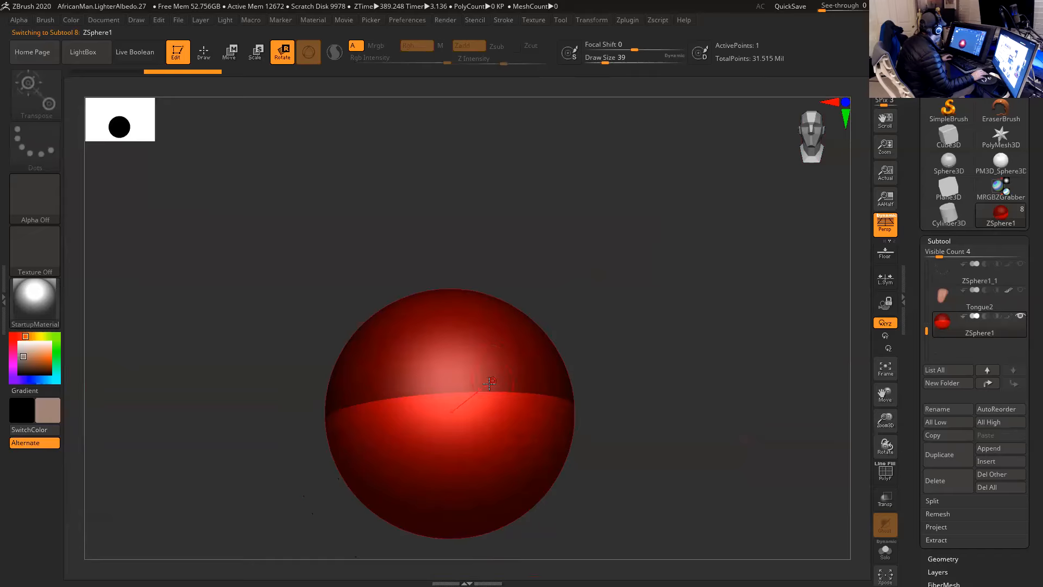
key("e")
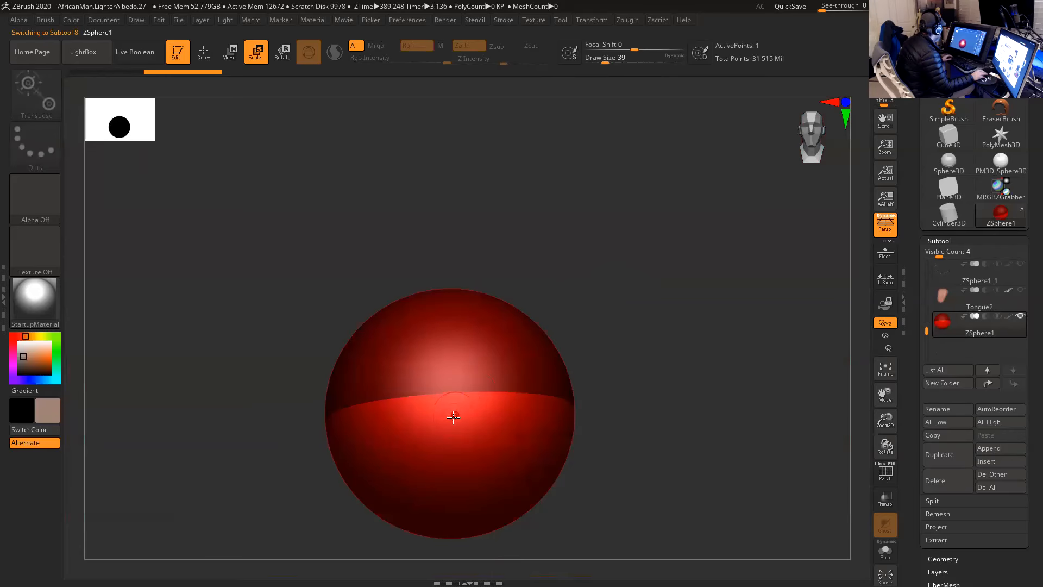
left_click_drag(454, 417, 276, 311)
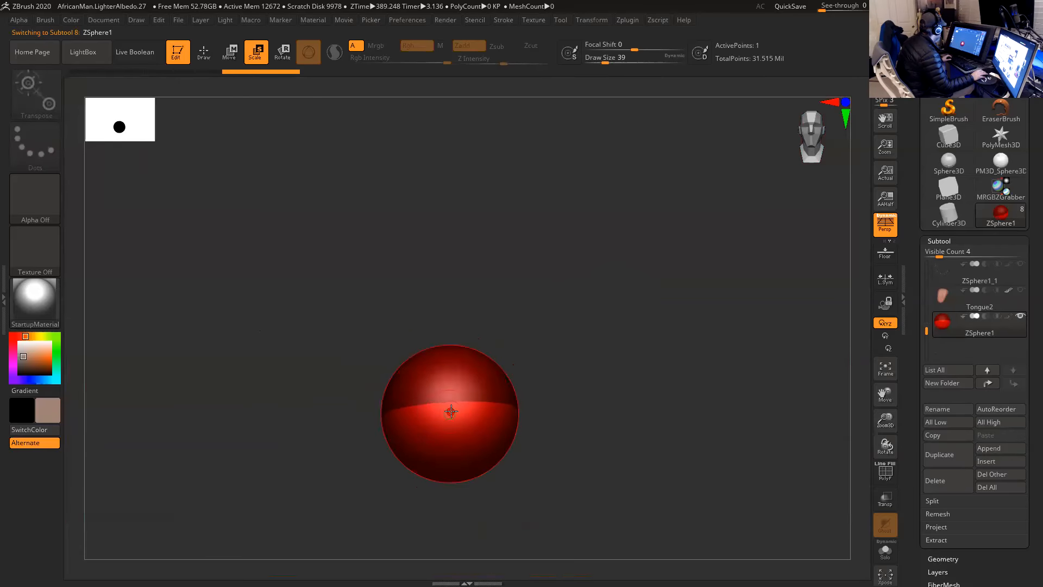
left_click_drag(450, 412, 373, 345)
left_click_drag(450, 414, 413, 381)
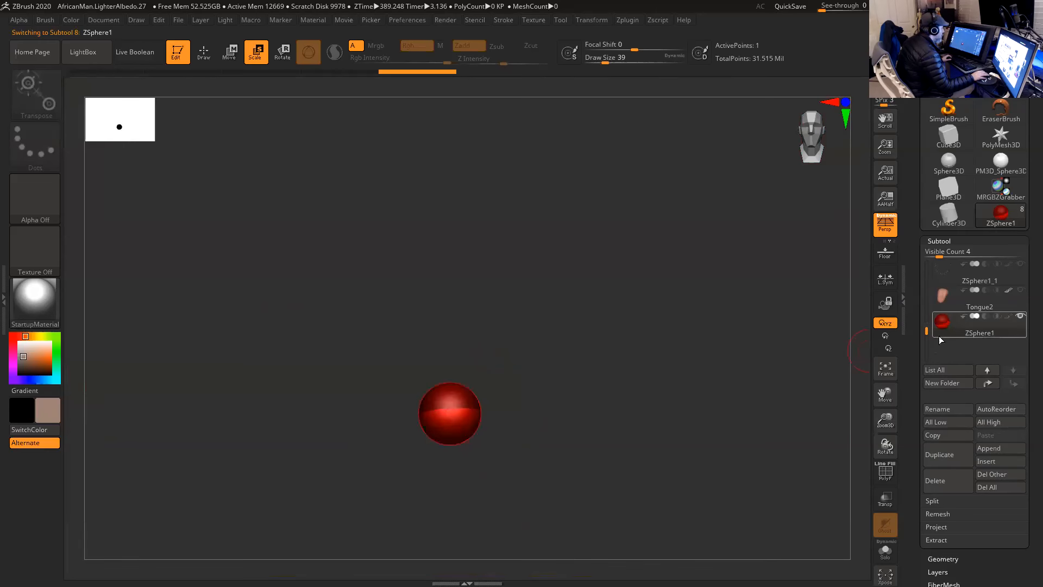
left_click_drag(926, 330, 927, 294)
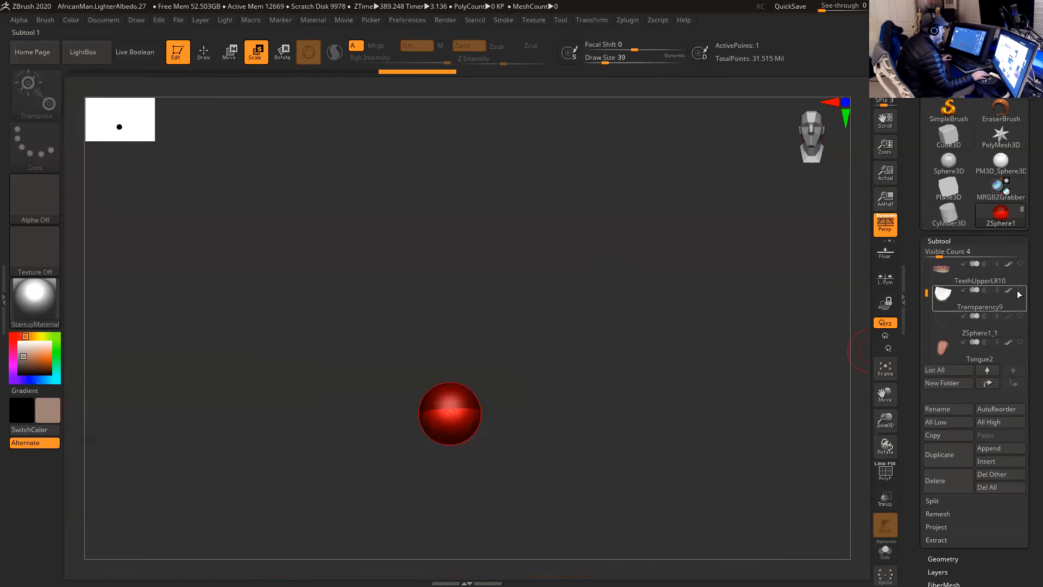
left_click(1020, 291)
left_click_drag(455, 412, 282, 291)
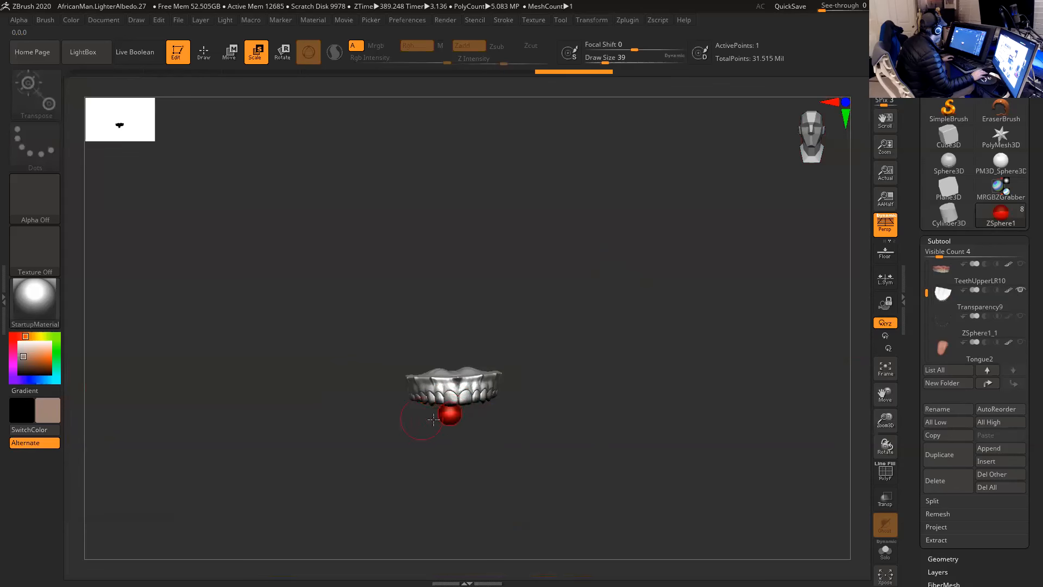
left_click_drag(450, 411, 429, 386)
- Move the ZSphere down so it sits clear below the upper front teeth
key("w")
left_click_drag(577, 417, 691, 551, "alt")
left_click_drag(662, 461, 669, 523, "alt")
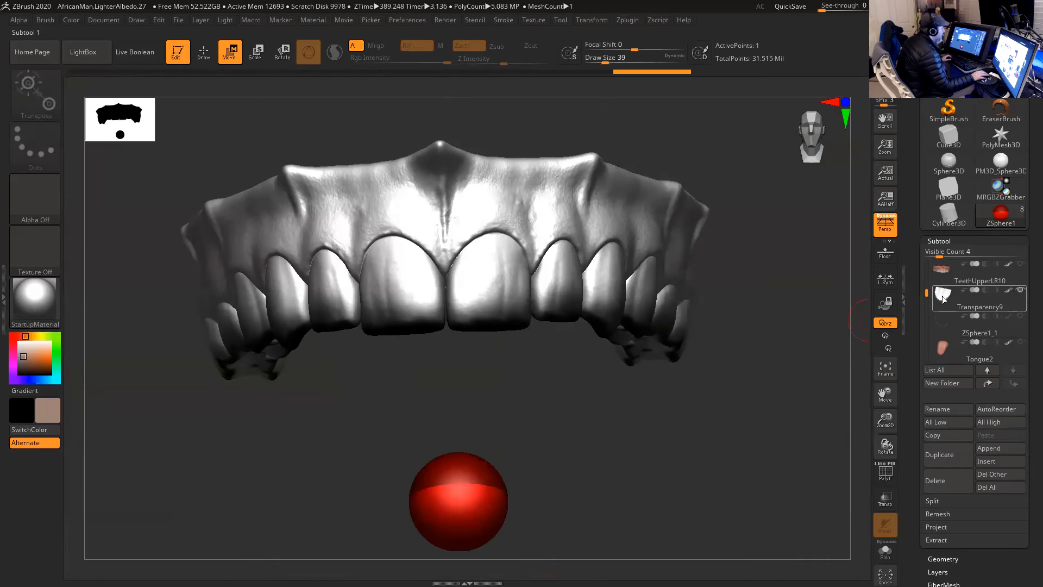
left_click_drag(927, 294, 931, 317)
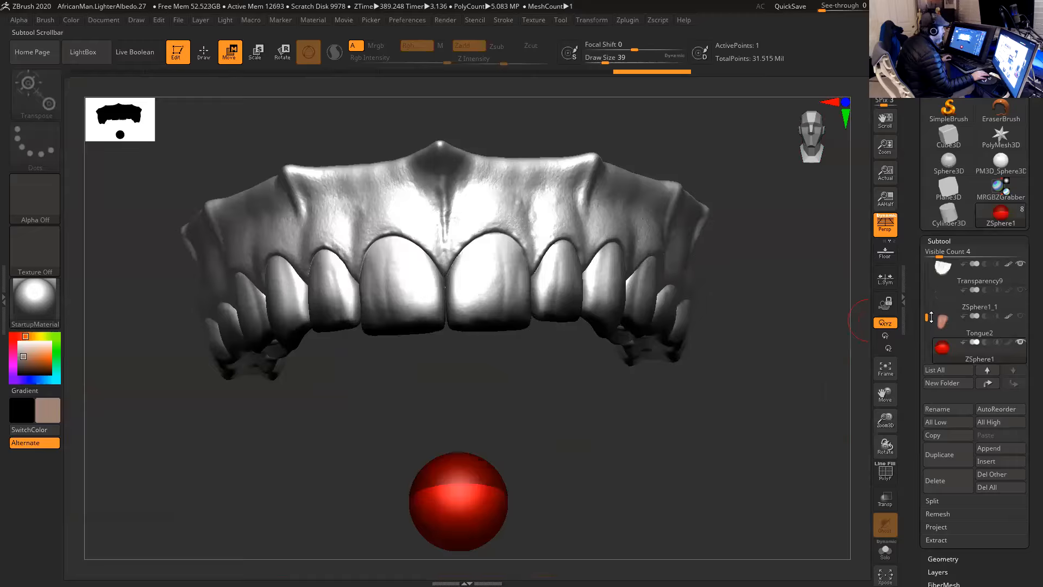
- Return to Draw mode with the Sketch 1 brush and reduce its Draw Size to 13
left_click(201, 55)
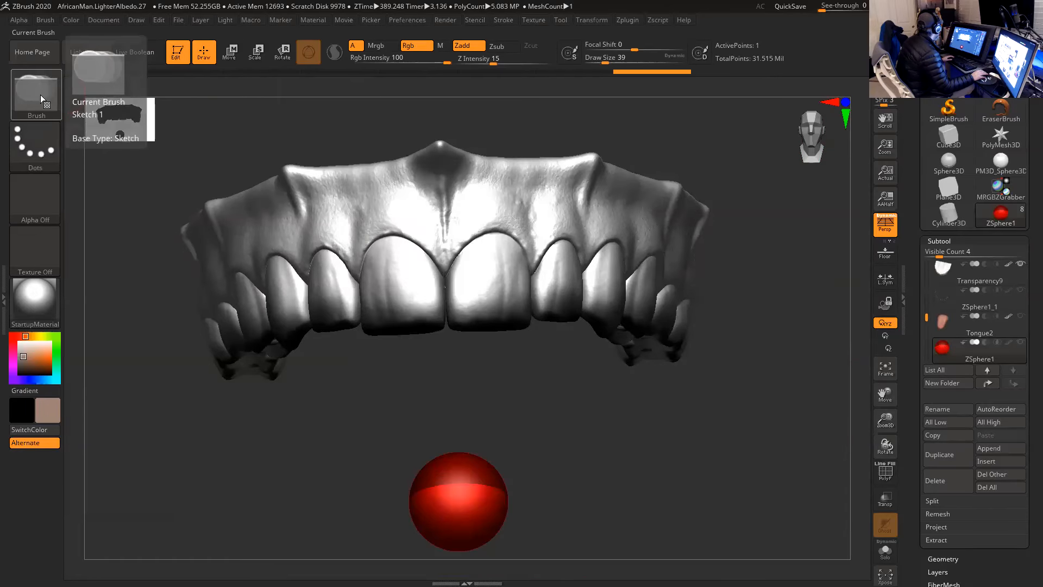
key("space")
left_click_drag(420, 172, 416, 172)
left_click_drag(565, 337, 499, 249)
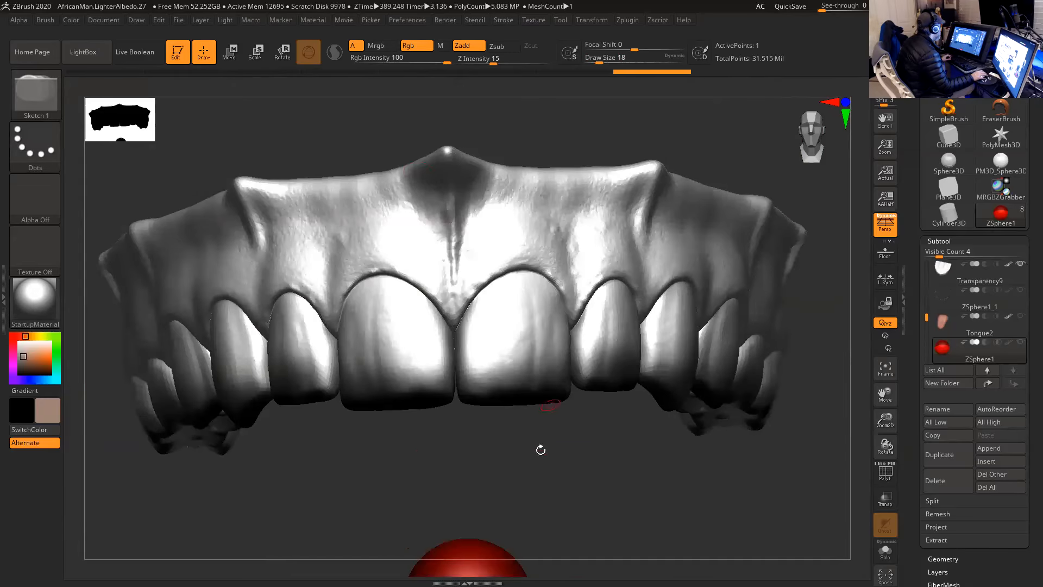
left_click_drag(541, 450, 546, 403)
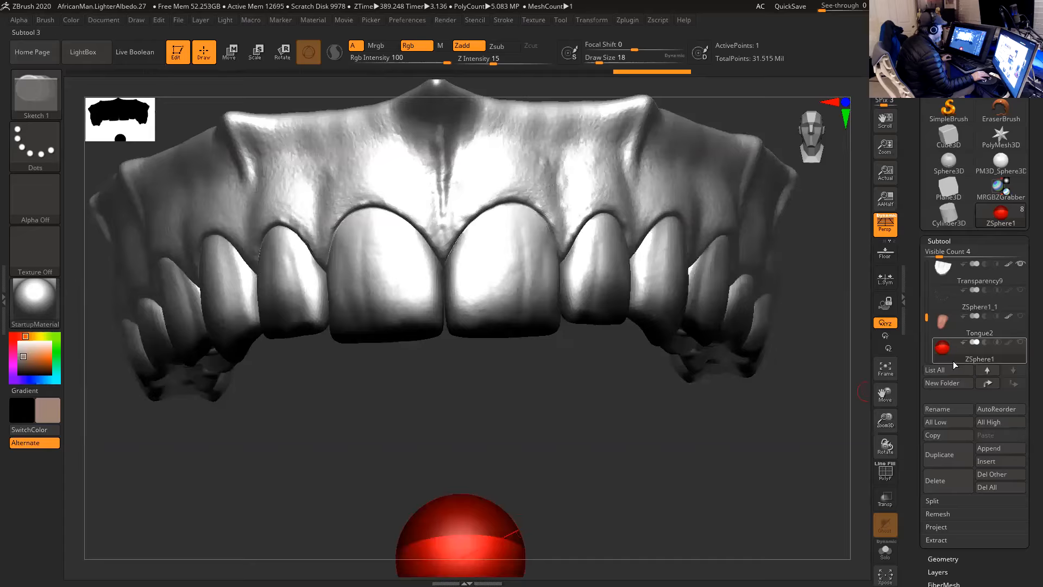
key("space")
left_click_drag(462, 233, 458, 232)
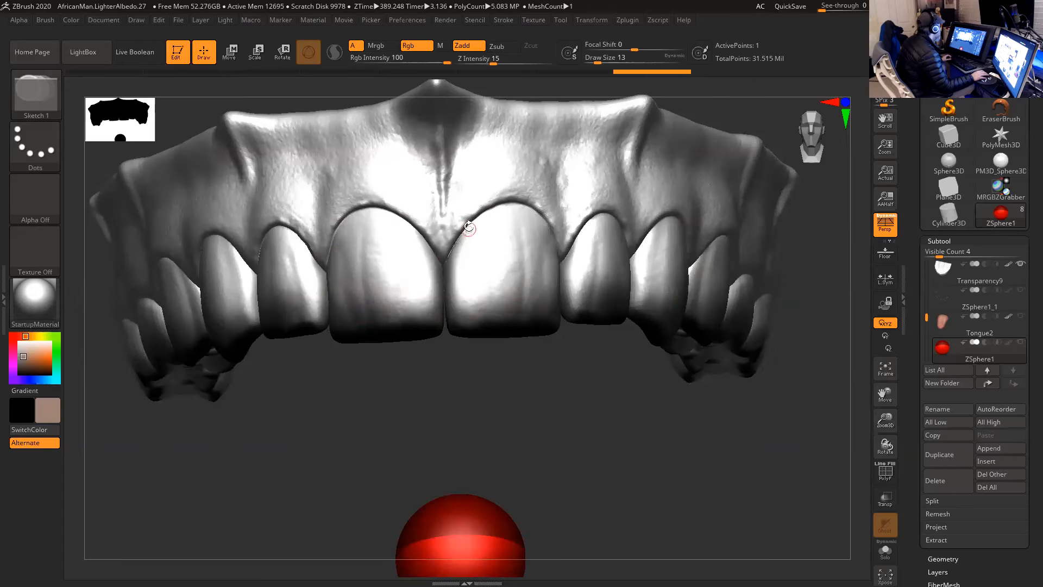
left_click_drag(552, 392, 494, 286)
left_click_drag(519, 363, 731, 317)
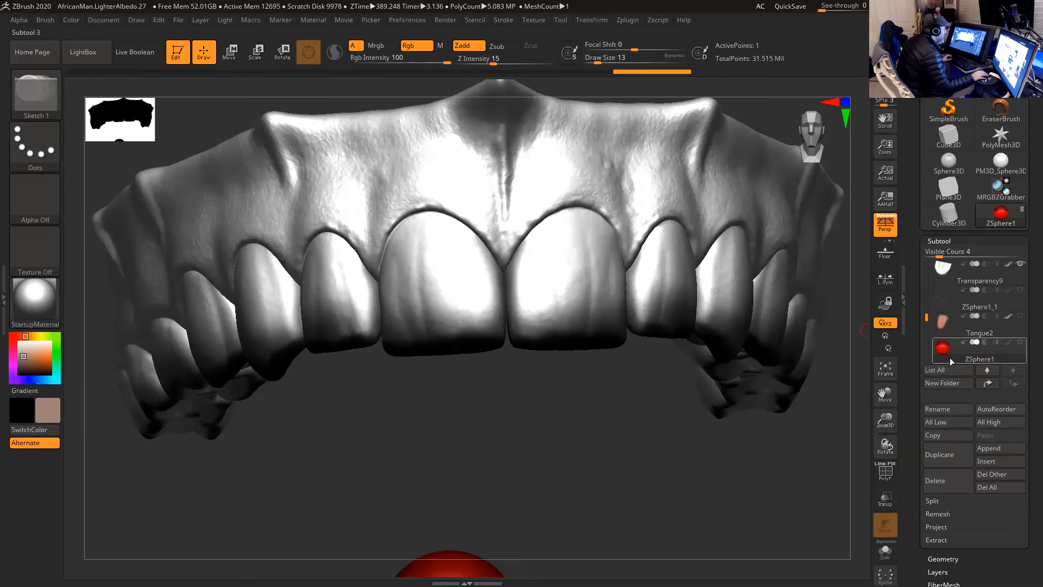
- Turn on EditSketch in the ZSketch settings of the ZSphere subtool
left_click_drag(911, 389, 907, 279)
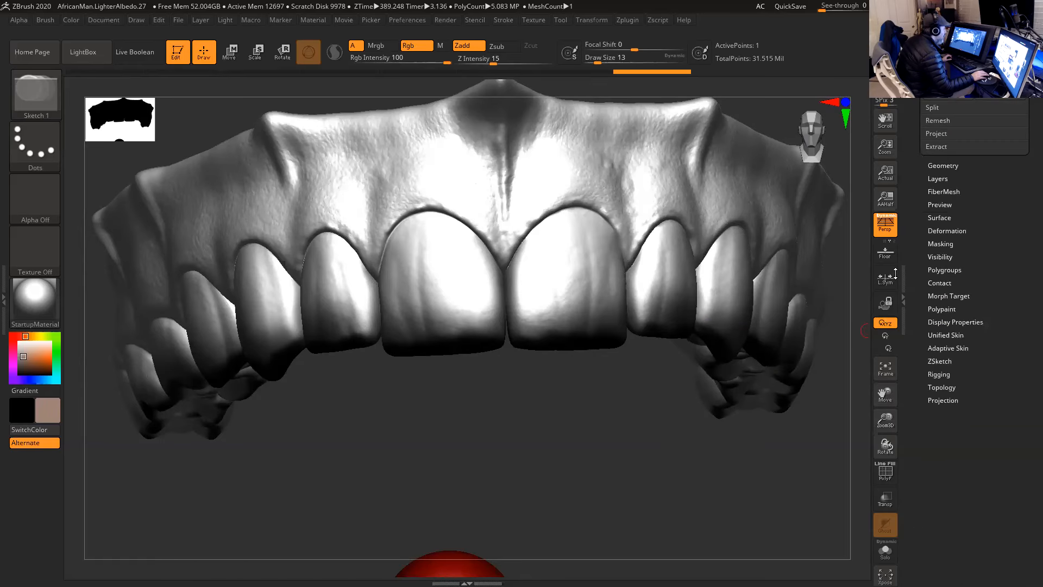
left_click(940, 360)
scroll(937, 354, "up", 5)
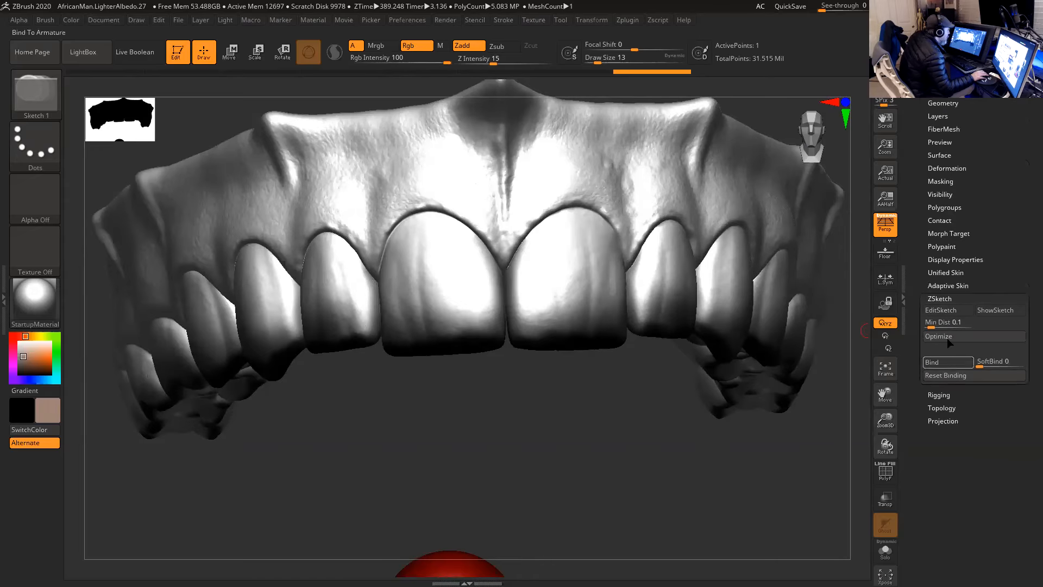
left_click(943, 311)
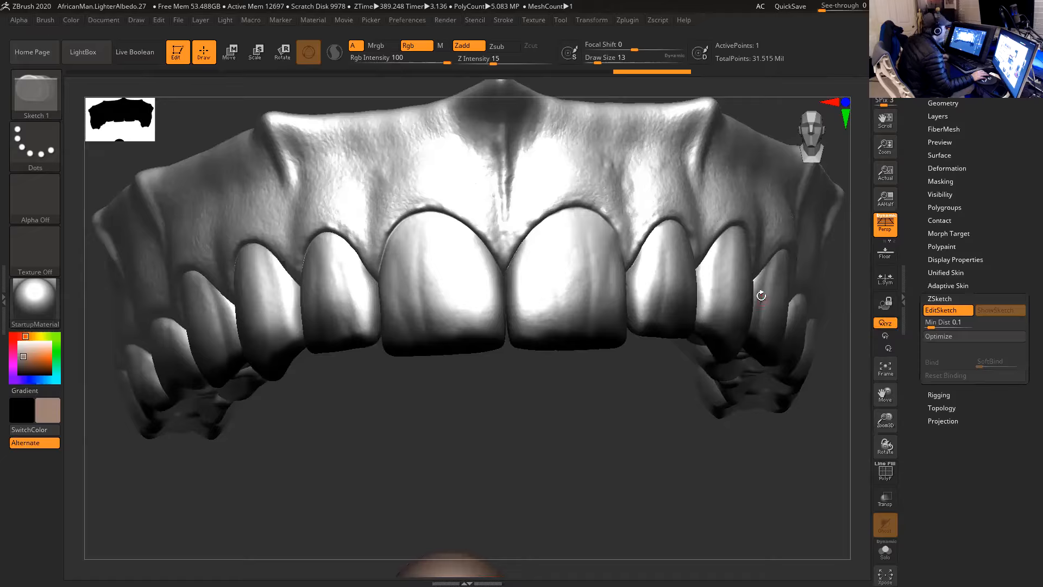
- Sketch winding trial tubes across the front teeth and gums, check them from below, and exit sketch editing
left_click_drag(632, 357, 639, 228, "alt")
left_click_drag(556, 341, 455, 472, "alt")
mouse_move(469, 406)
left_mouse_down()
mouse_move(568, 325)
mouse_move(595, 375)
mouse_move(652, 307)
mouse_move(668, 331)
mouse_move(754, 265)
mouse_move(649, 251)
left_mouse_up()
mouse_move(680, 489)
left_mouse_down()
mouse_move(687, 438)
mouse_move(663, 398)
left_mouse_up()
left_click_drag(613, 327, 605, 535, "alt")
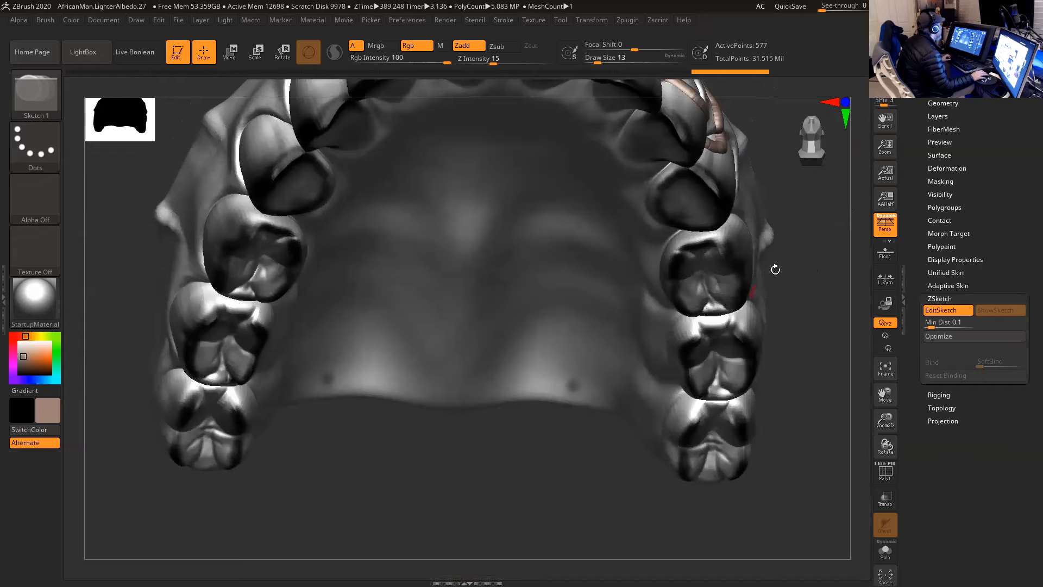
left_click_drag(796, 239, 782, 354, "alt")
left_click_drag(787, 282, 723, 260)
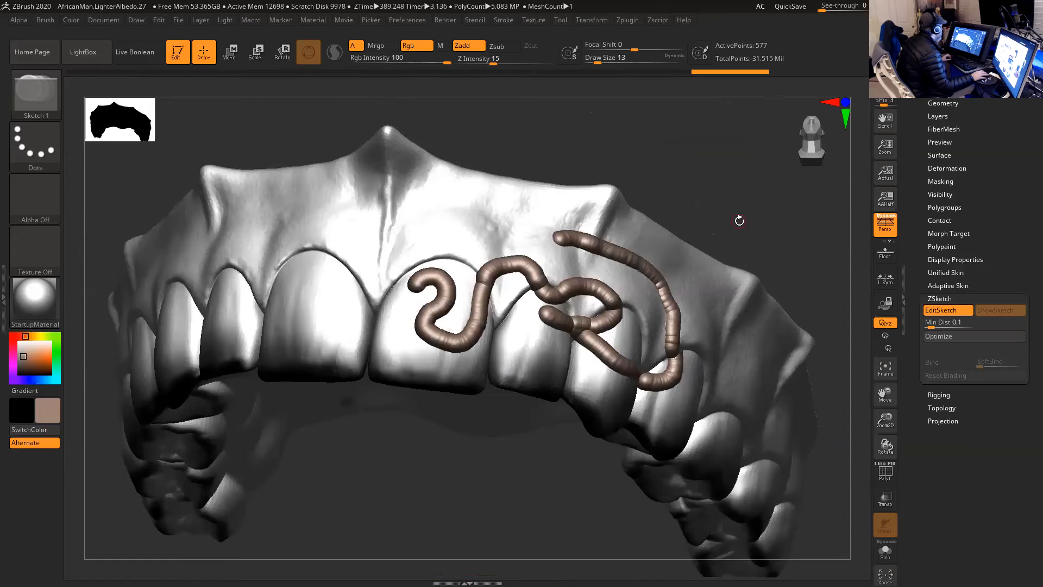
key("shift+a")
left_click_drag(719, 189, 635, 161)
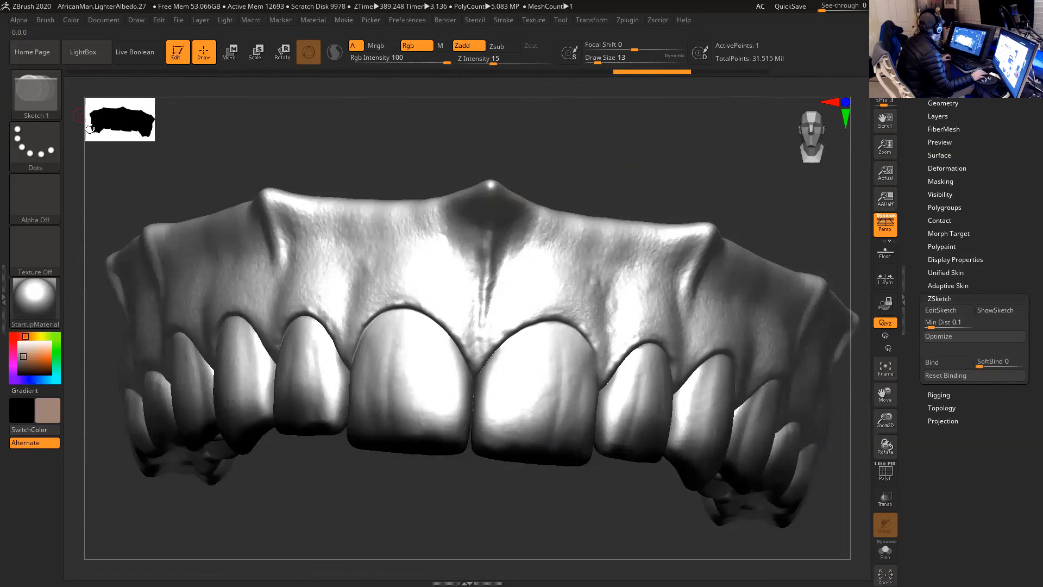
- Set the Sketch 1 brush's depth Imbed to -70, try a sketch stroke along the front gum line, and undo it
left_click(45, 20)
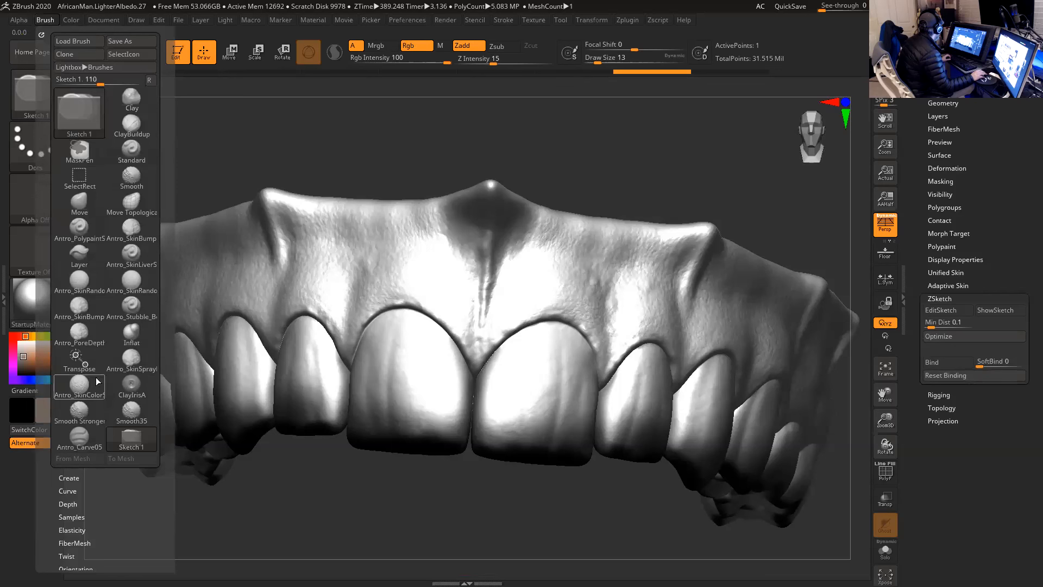
scroll(144, 458, "down", 5)
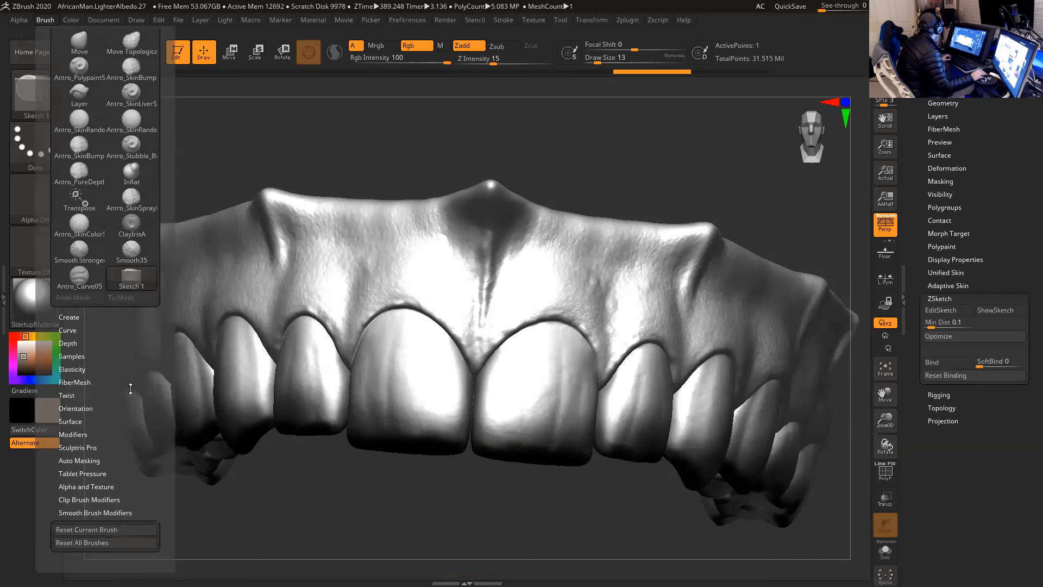
left_click(80, 343)
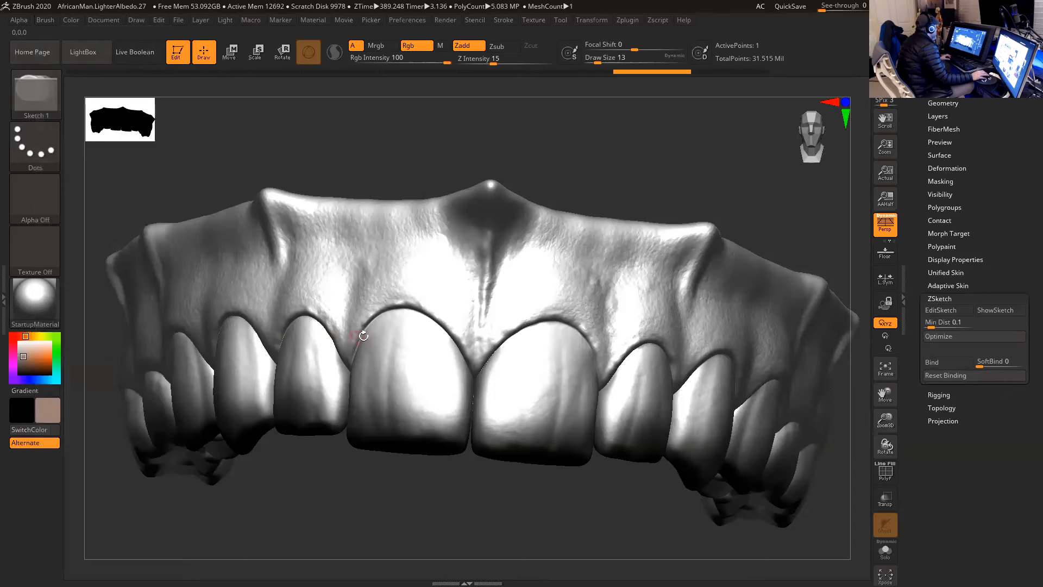
left_click_drag(384, 329, 406, 329)
key("ctrl+z")
left_click_drag(596, 236, 492, 573)
left_click(938, 313)
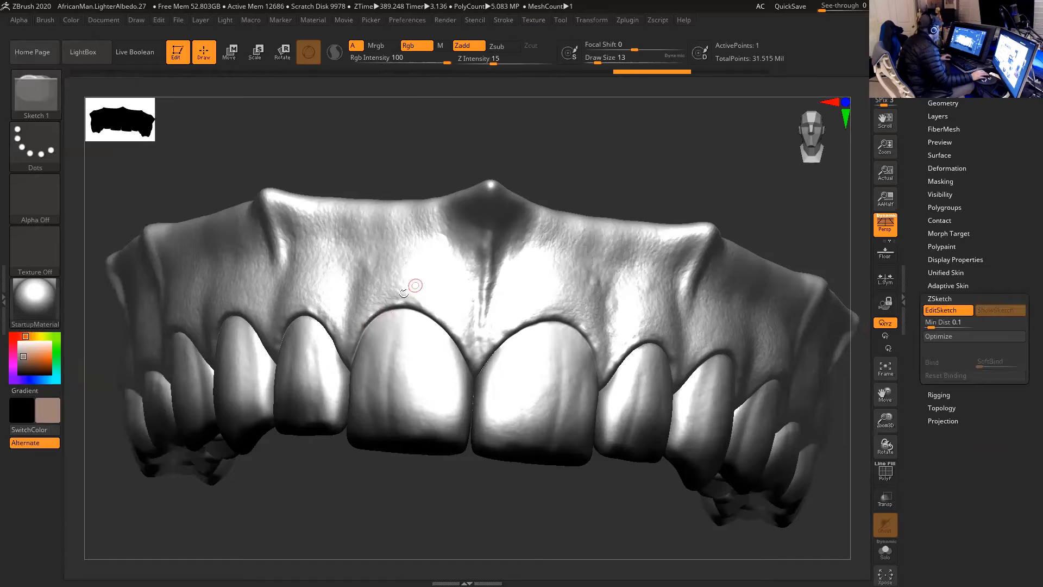
mouse_move(381, 326)
left_mouse_down()
mouse_move(402, 356)
mouse_move(438, 337)
mouse_move(412, 302)
mouse_move(366, 307)
mouse_move(344, 367)
mouse_move(325, 321)
left_mouse_up()
key("ctrl+z")
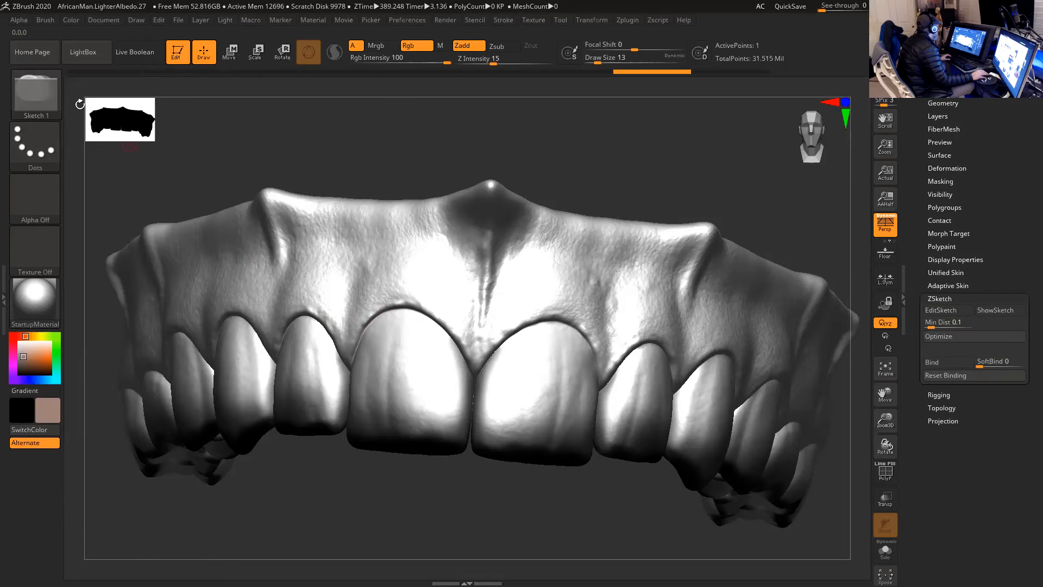
- Set the brush's Imbed to 39, sketch a short trial tube along the gum line above a front tooth, and undo it
left_click(44, 20)
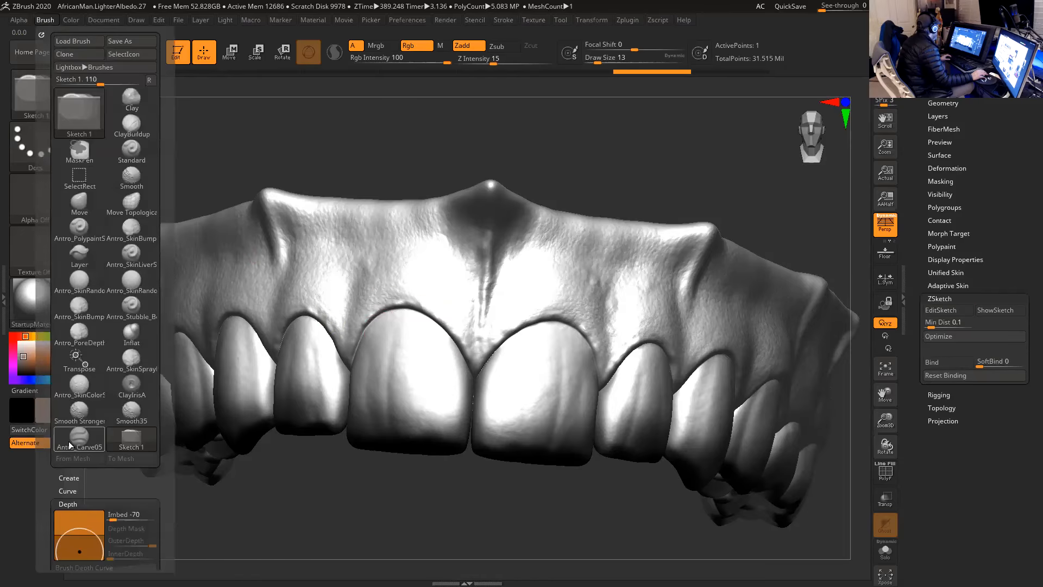
left_click_drag(51, 458, 80, 413)
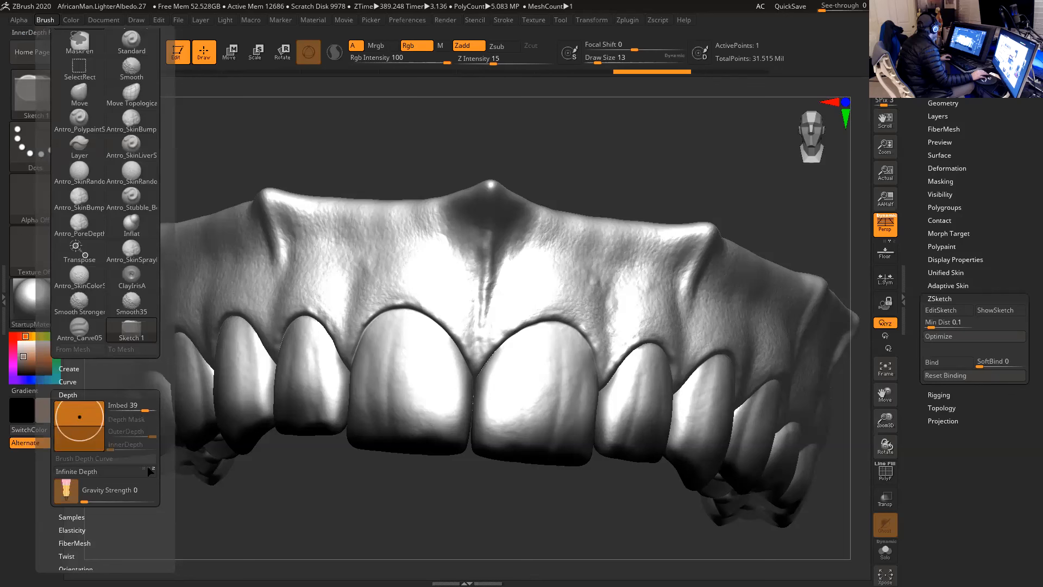
left_click(946, 311)
mouse_move(422, 321)
left_mouse_down()
mouse_move(392, 306)
mouse_move(363, 315)
mouse_move(354, 339)
left_mouse_up()
left_click_drag(445, 509, 421, 398)
left_click_drag(274, 136, 270, 217)
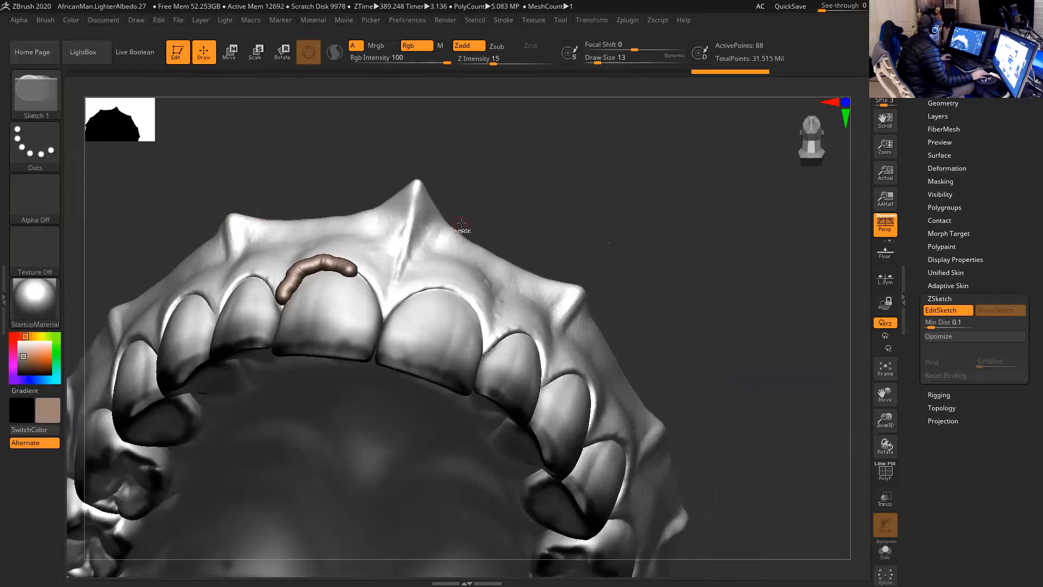
key("ctrl+z")
mouse_move(535, 170)
left_mouse_down()
mouse_move(547, 224)
mouse_move(542, 151)
mouse_move(550, 214)
left_mouse_up()
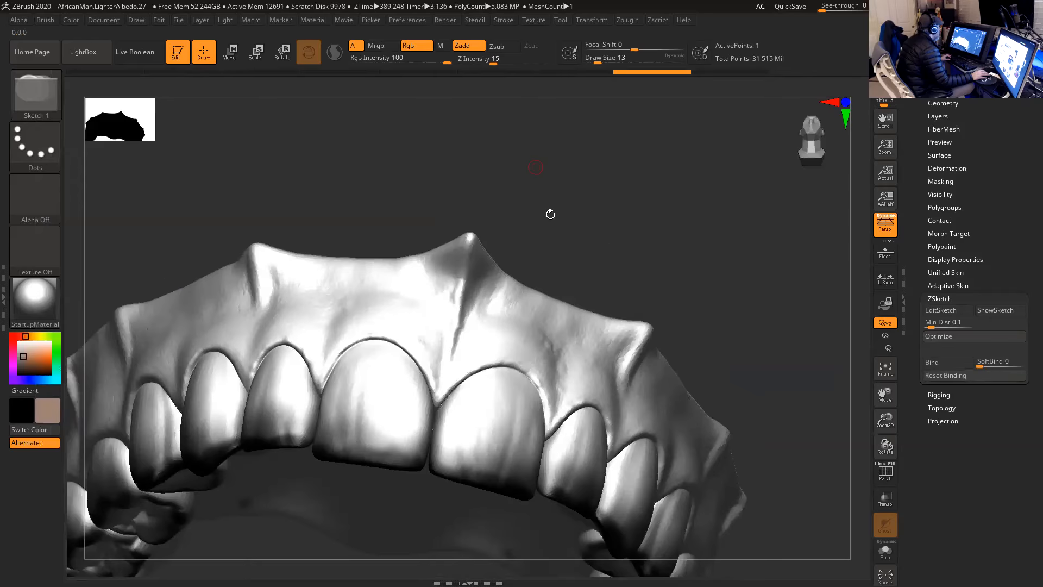
left_click(504, 20)
left_click(42, 19)
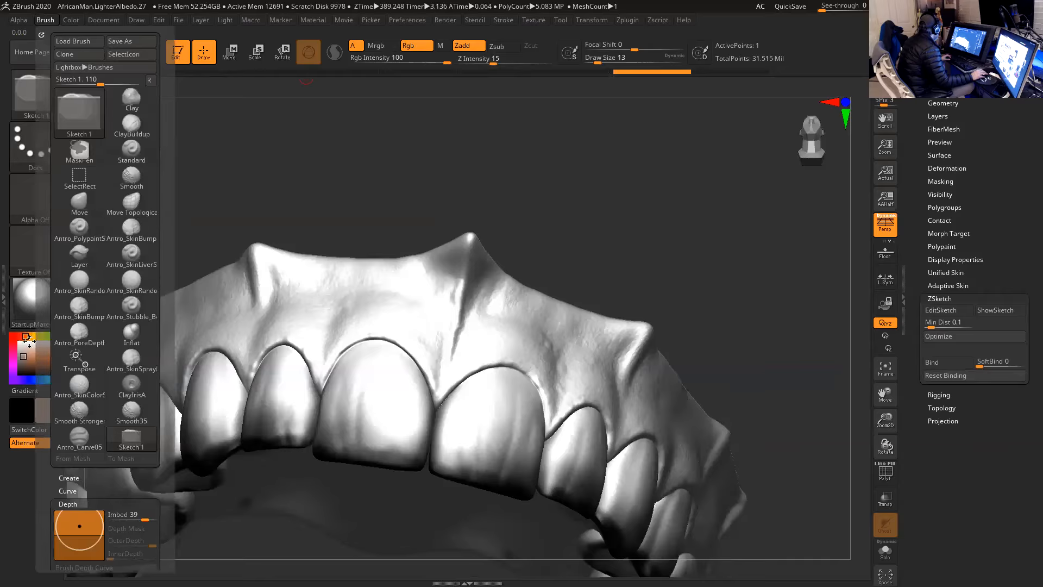
left_click_drag(43, 367, 53, 256)
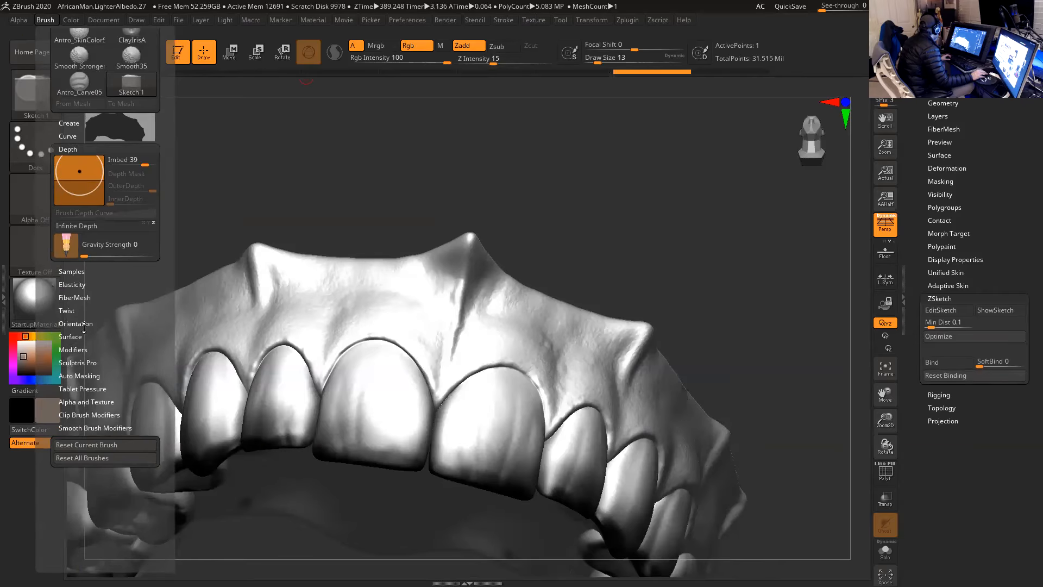
left_click(81, 349)
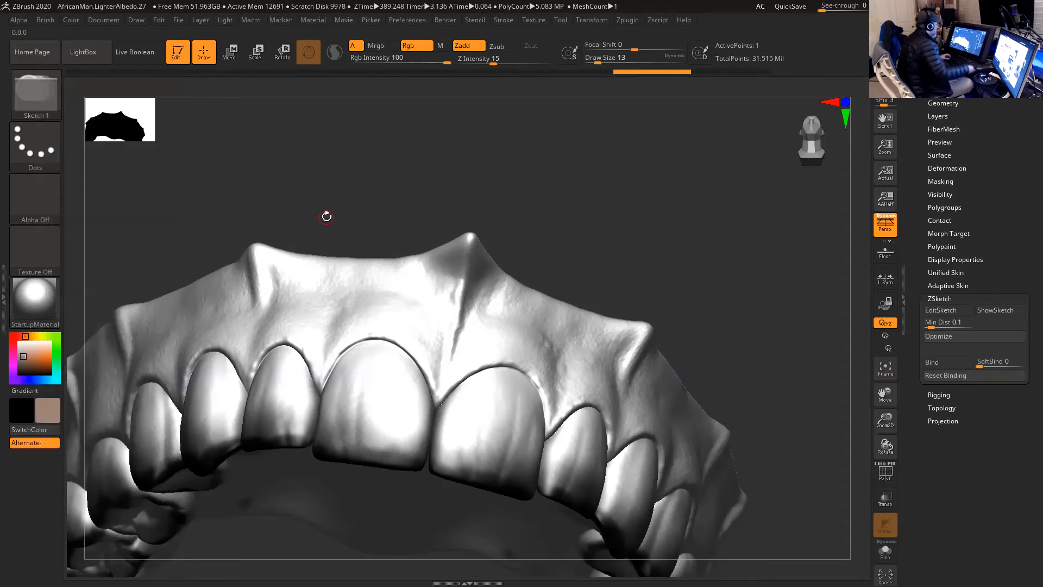
- Reduce the brush's Draw Size to 7, enter sketch editing, and sketch thin strokes along the gum line where the two central front teeth meet
mouse_move(658, 262)
left_mouse_down()
mouse_move(686, 160)
mouse_move(724, 186)
mouse_move(706, 212)
left_mouse_up()
key("space")
mouse_move(711, 326)
left_mouse_down("alt")
mouse_move(748, 150)
mouse_move(563, 263)
left_mouse_up("alt")
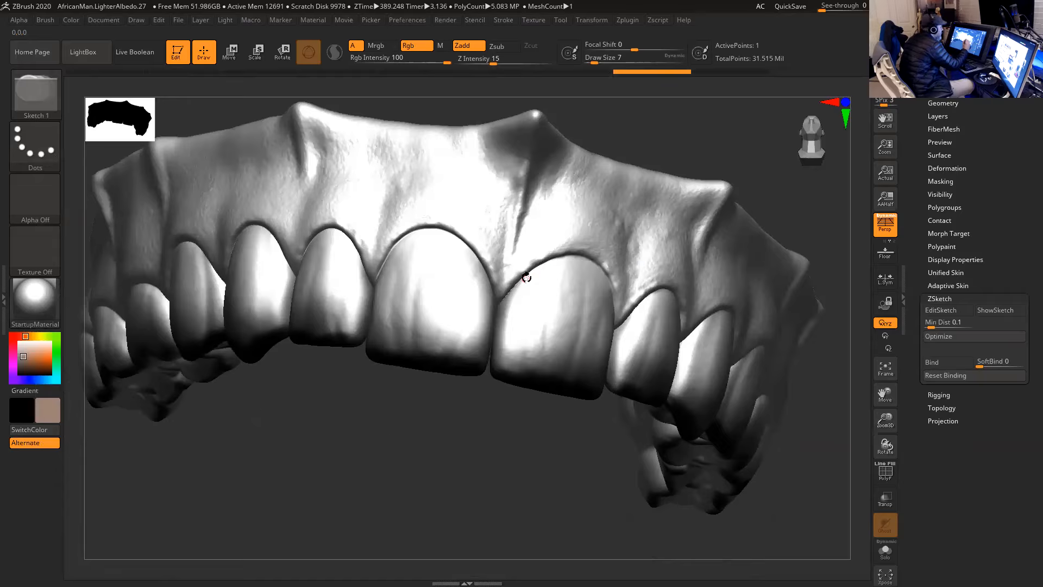
mouse_move(690, 144)
left_mouse_down()
mouse_move(676, 166)
mouse_move(682, 159)
left_mouse_up()
left_click_drag(745, 114, 692, 177, "alt")
key("shift+a")
mouse_move(568, 290)
left_mouse_down()
mouse_move(606, 257)
mouse_move(654, 254)
left_mouse_up()
left_click_drag(576, 278, 559, 302)
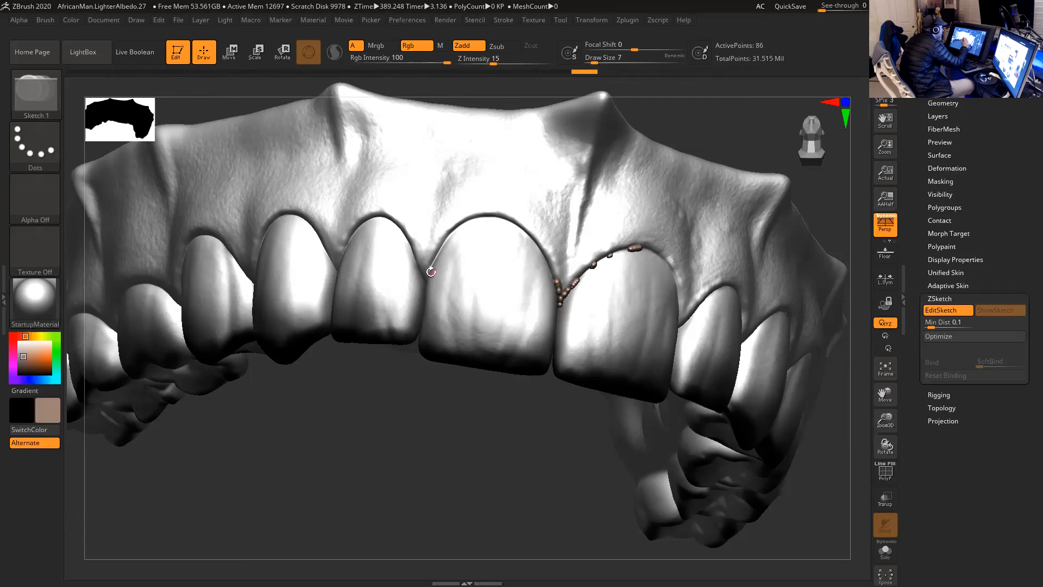
- Sketch a short stroke along the gum margin of the neighbouring central tooth, smooth it, and thicken the strokes between the central teeth
left_click_drag(450, 233, 456, 227)
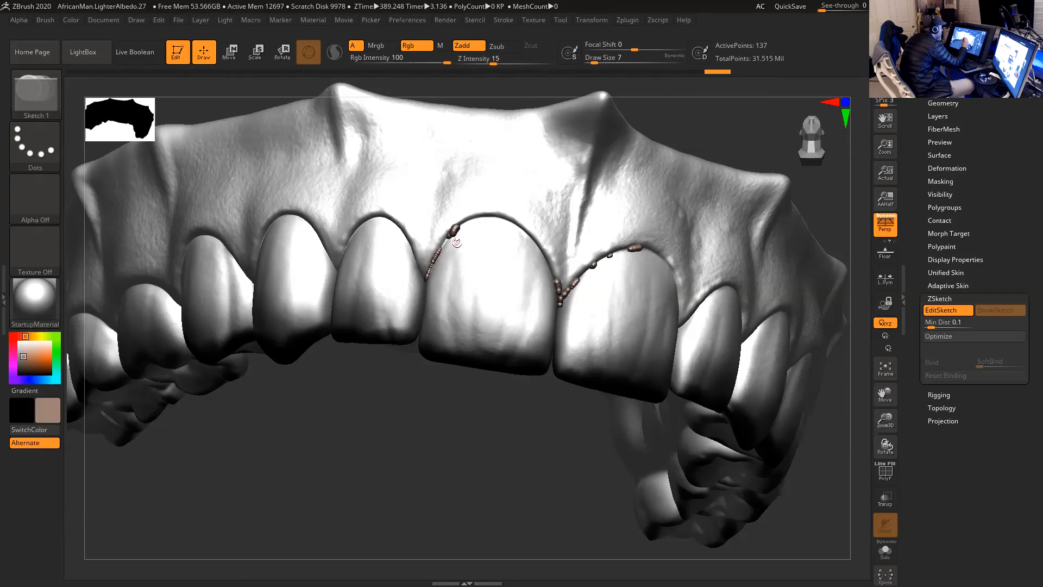
key("shift")
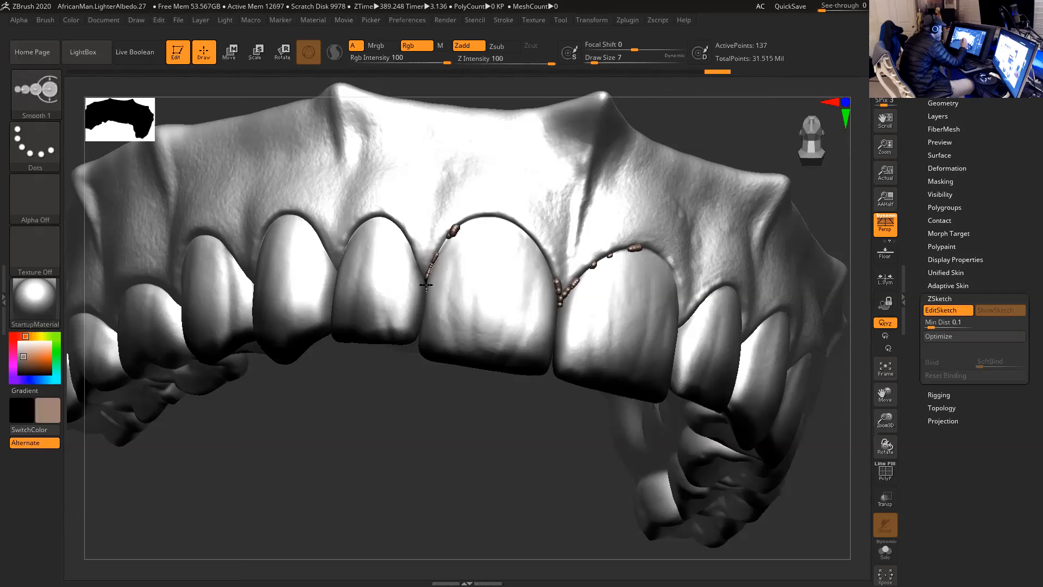
left_click_drag(431, 262, 453, 225, "shift")
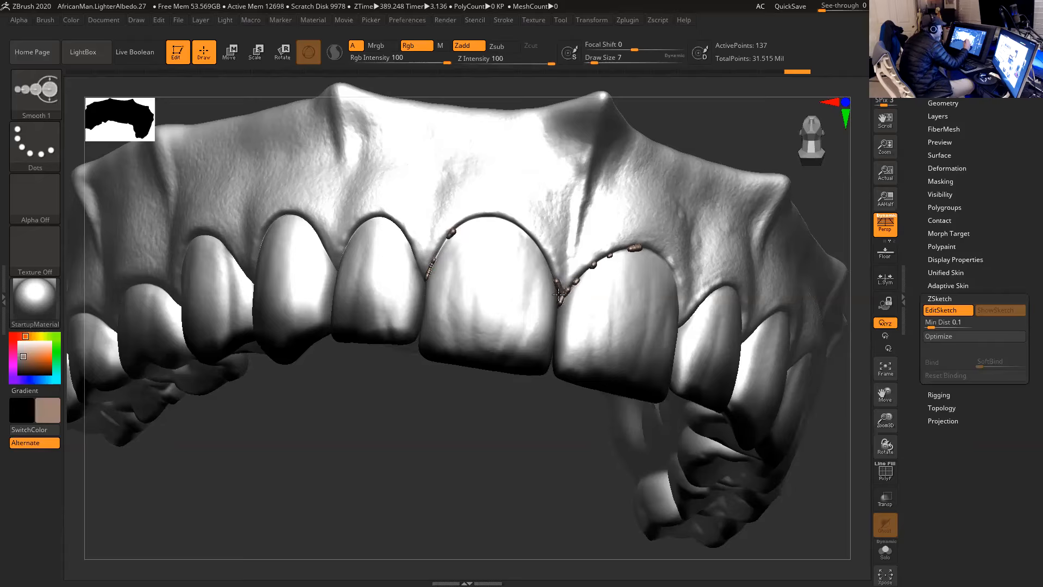
mouse_move(564, 296)
left_mouse_down()
mouse_move(560, 304)
mouse_move(563, 289)
left_mouse_up()
- Sketch strokes along the central tooth's outer gum edge and the gum gap between the lateral incisor and canine, smoothing the gap strokes
left_click_drag(678, 297, 682, 288)
right_click_drag(731, 140, 702, 234)
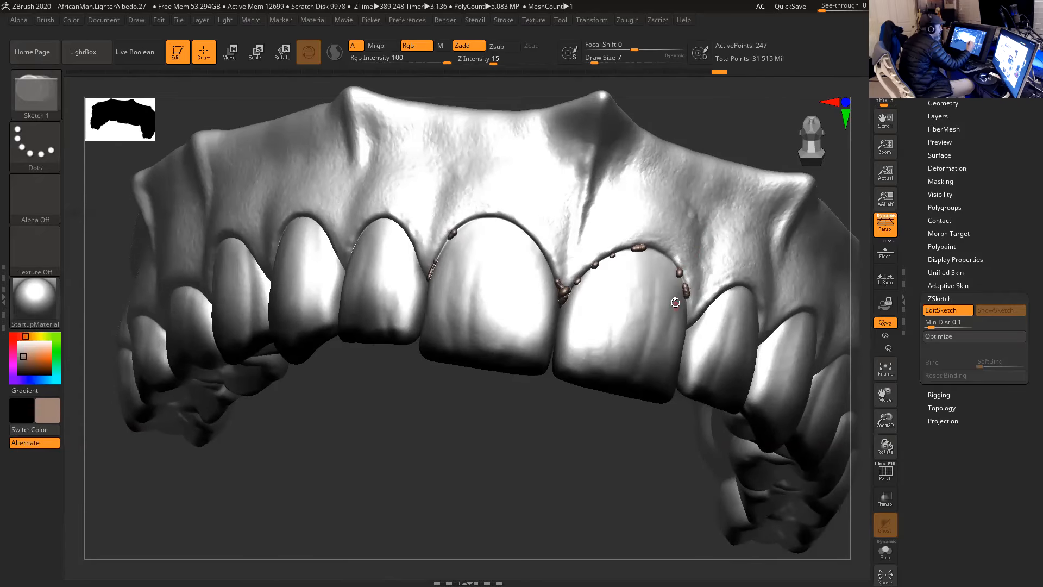
mouse_move(640, 412)
right_mouse_down()
mouse_move(603, 410)
mouse_move(575, 383)
mouse_move(570, 296)
right_mouse_up()
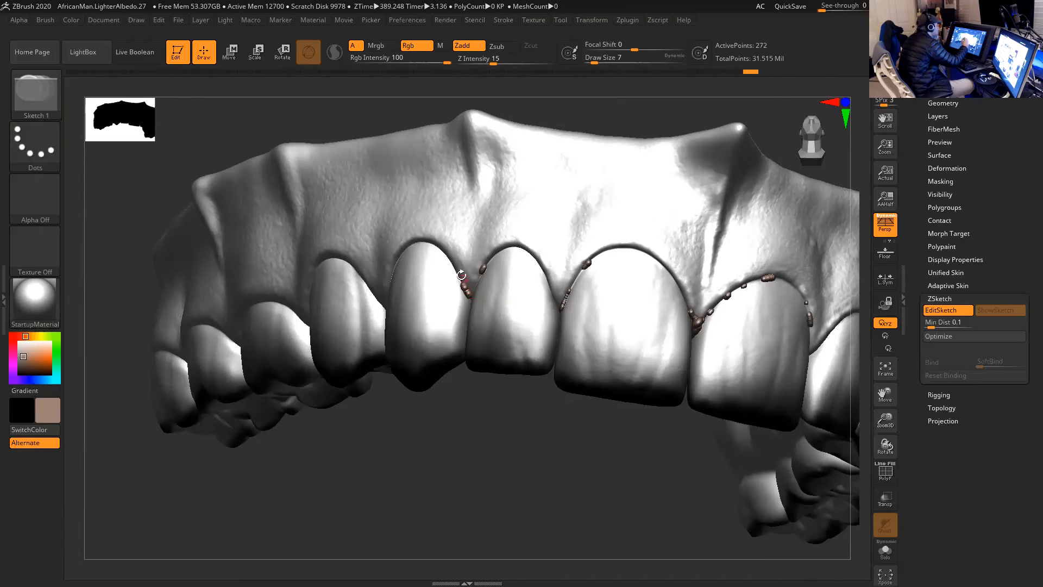
left_click_drag(451, 259, 459, 274)
key("shift")
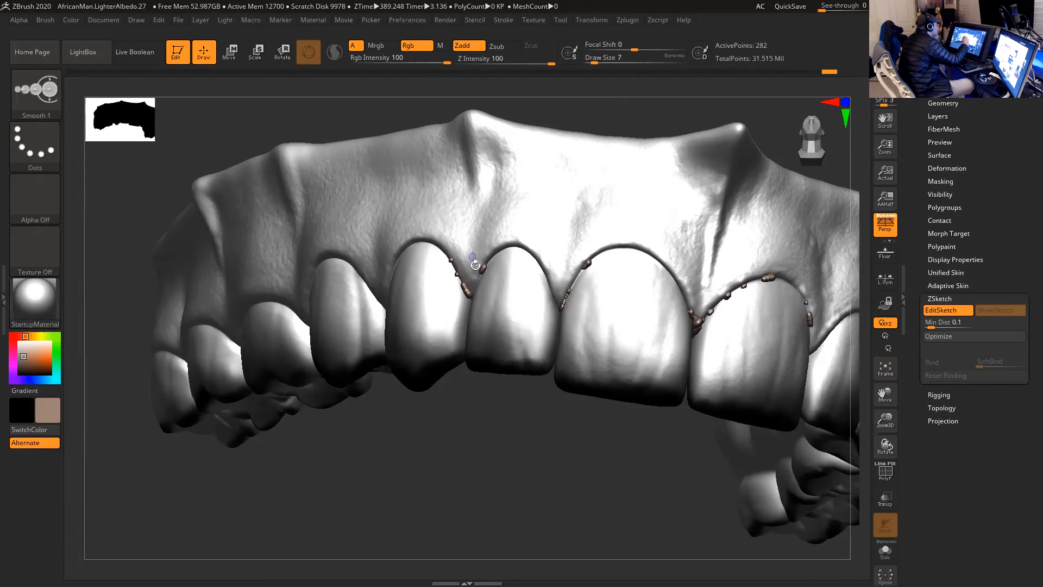
mouse_move(517, 386)
left_mouse_down()
mouse_move(537, 436)
mouse_move(536, 427)
left_mouse_up()
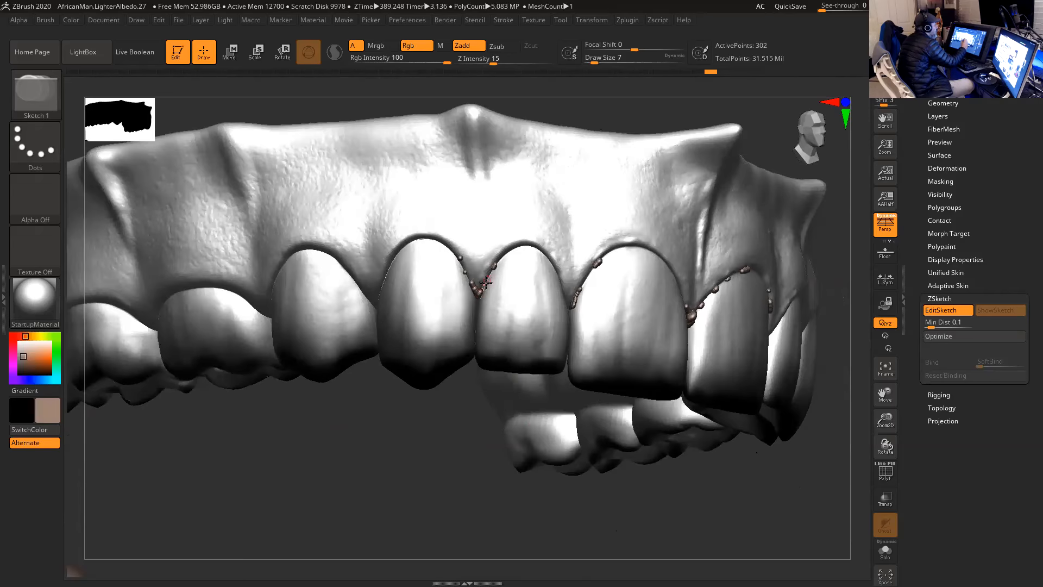
left_click_drag(486, 281, 483, 283, "shift")
- Sketch a short vertical stroke down the gap between the two central front teeth and smooth it
mouse_move(482, 465)
left_mouse_down()
mouse_move(428, 429)
mouse_move(483, 437)
mouse_move(457, 422)
mouse_move(563, 426)
mouse_move(545, 386)
left_mouse_up()
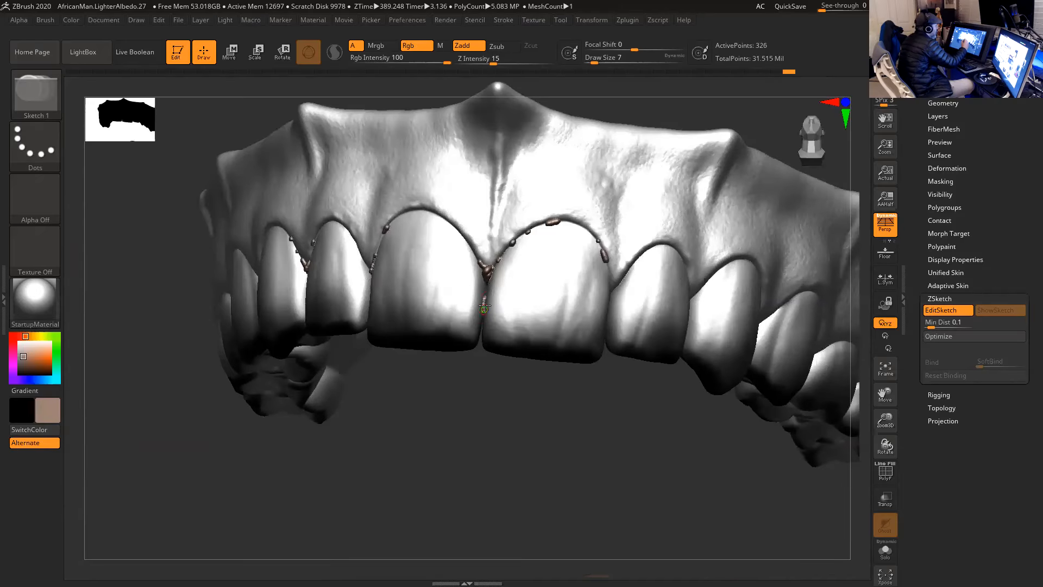
left_click_drag(485, 285, 485, 313)
key("shift")
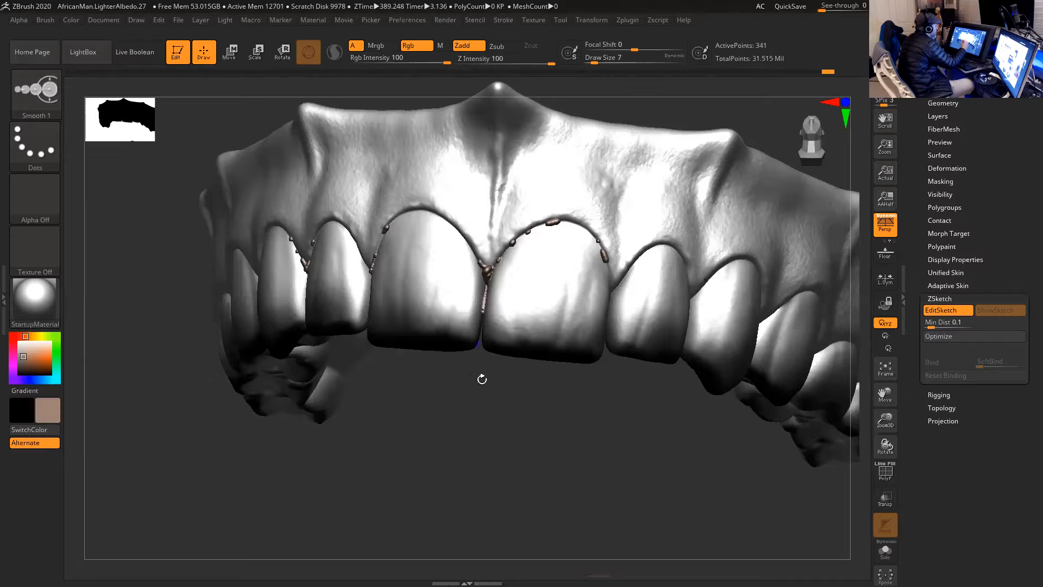
- Inspect the sketched strokes up close and preview them as a Unified Skin mesh, leaving the preview again
left_click_drag(482, 379, 463, 499)
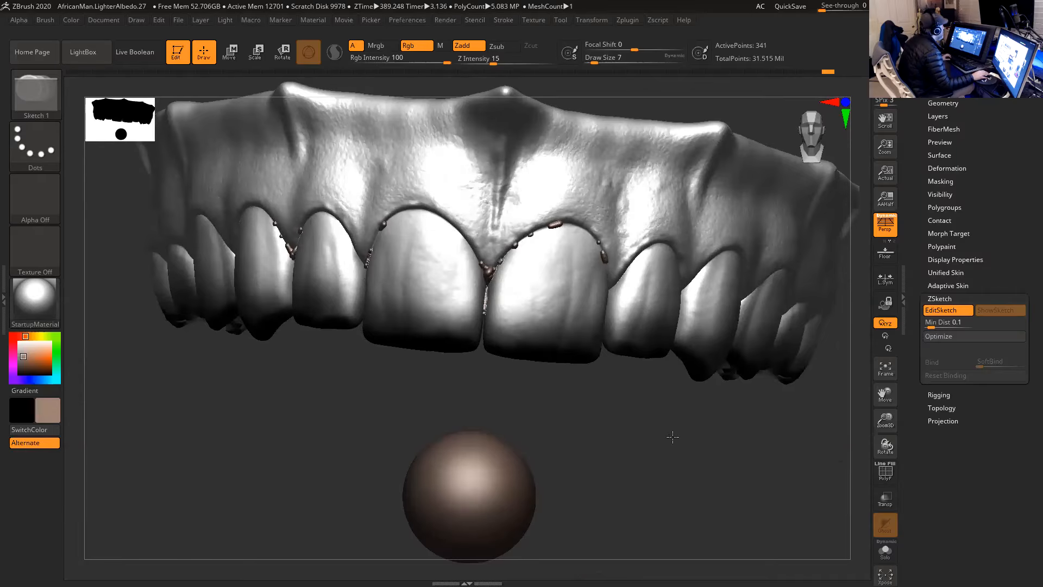
left_click_drag(672, 437, 677, 431)
left_click_drag(504, 468, 555, 358)
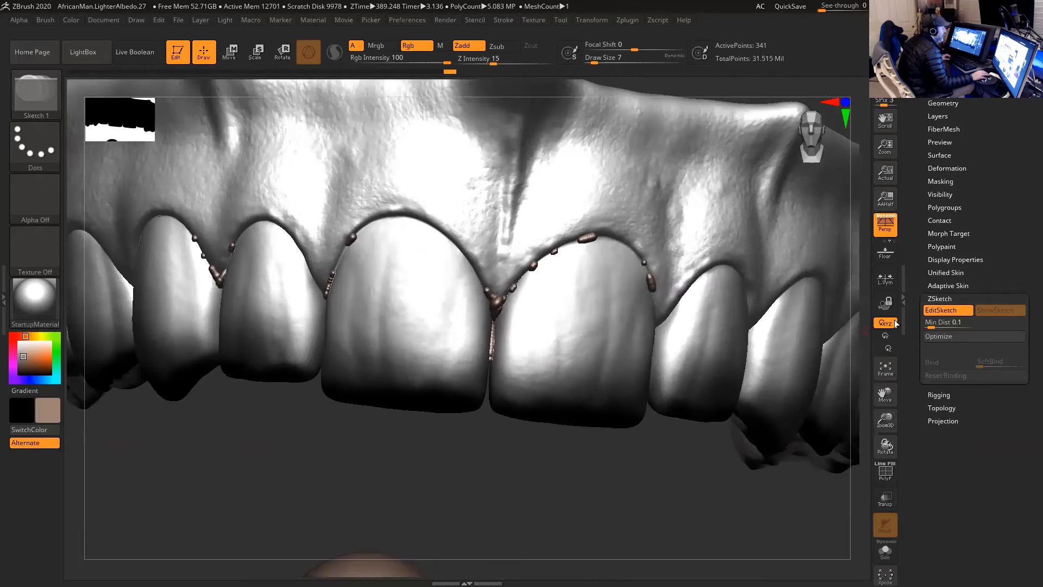
left_click(946, 273)
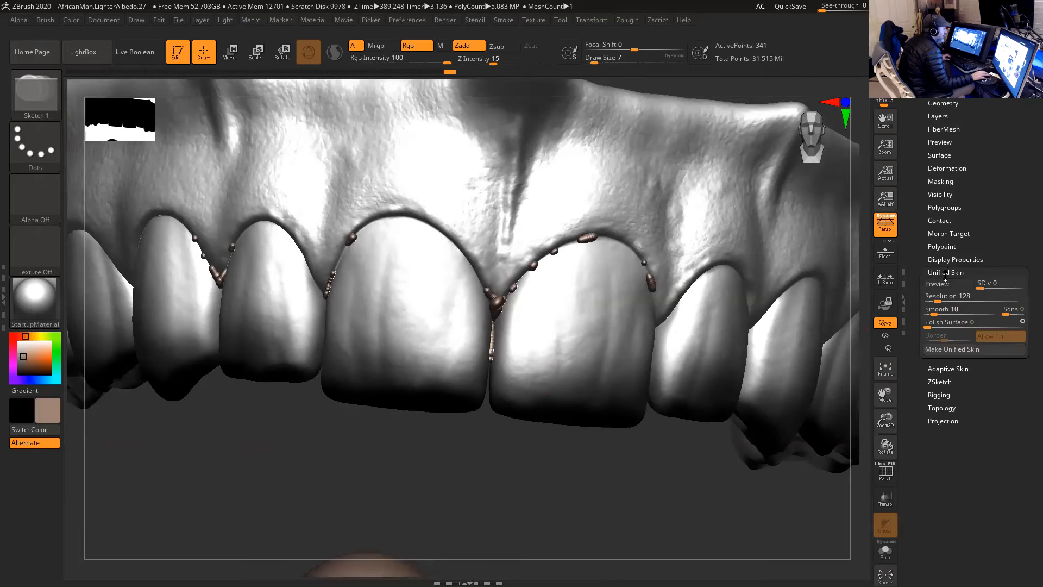
left_click(937, 285)
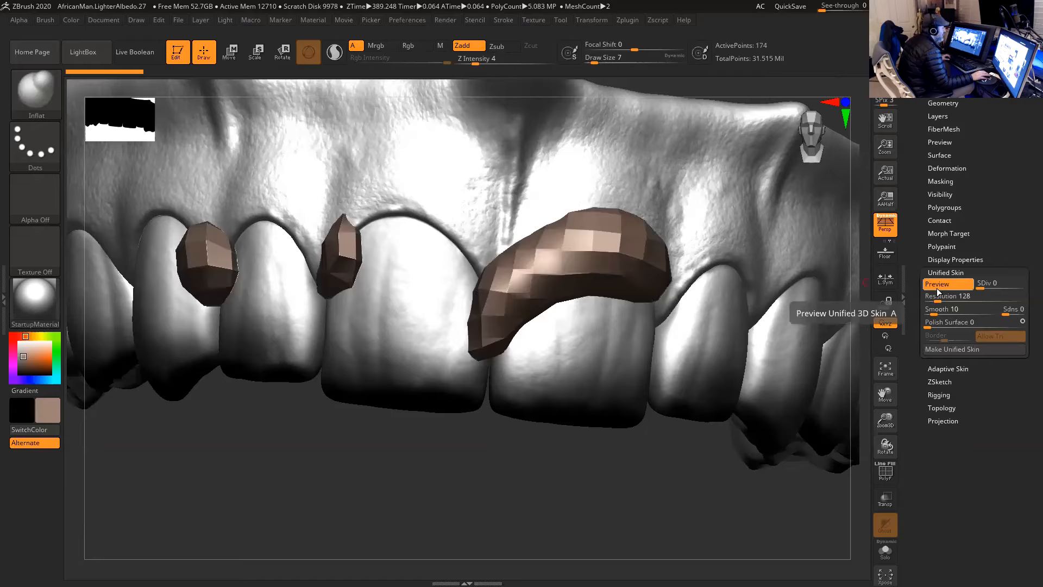
left_click(946, 284)
left_click(946, 295)
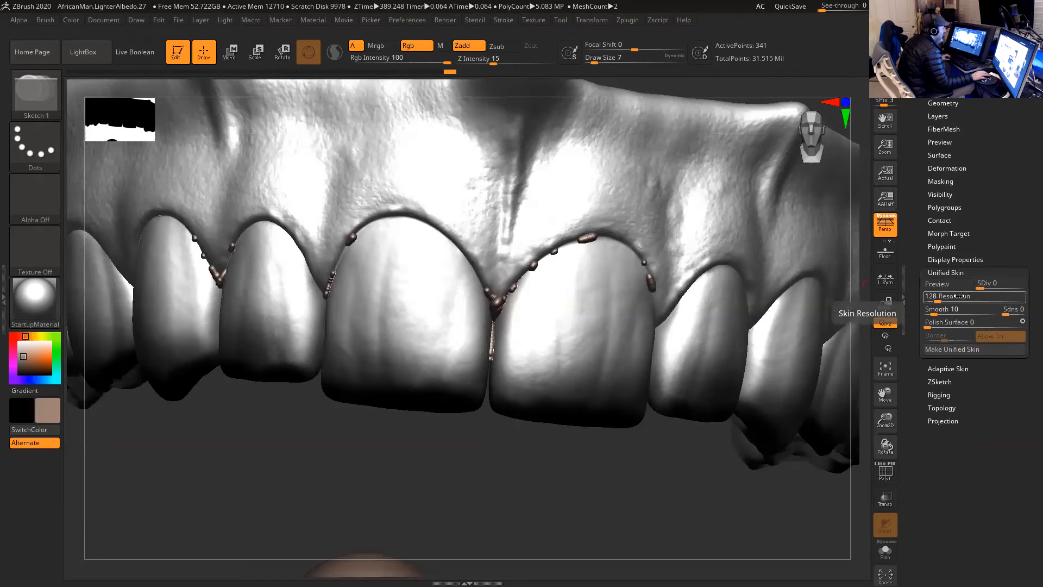
- Try a Unified Skin resolution of 1024 and preview the resulting mesh around the gums
left_click(947, 283)
left_click(949, 283)
left_click_drag(951, 294, 1024, 296)
left_click(953, 283)
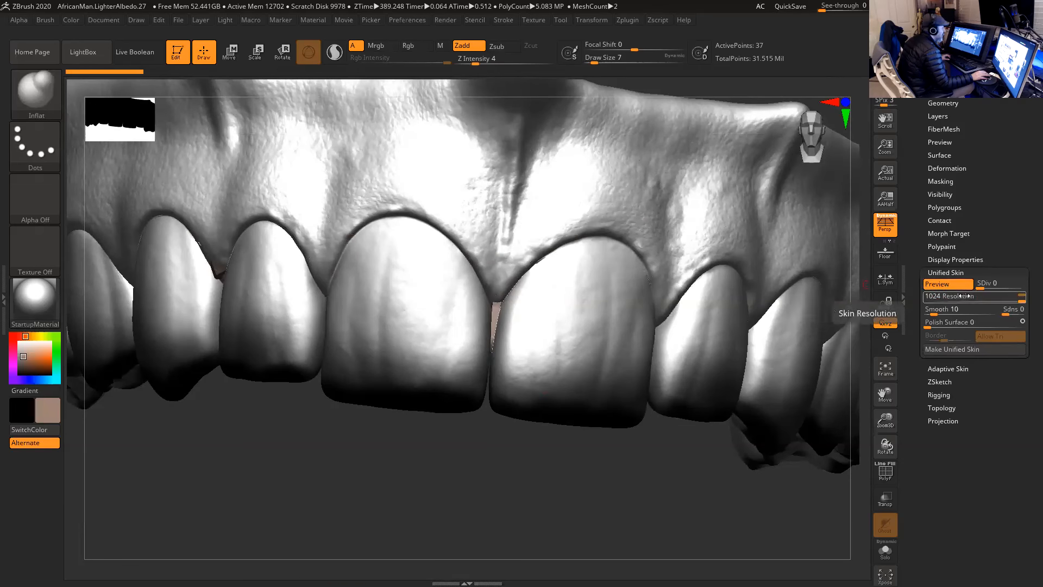
- Try lower Unified Skin resolutions of 320 and 176, previewing the skinned strokes at each setting
left_click(954, 284)
left_click_drag(961, 296, 965, 296)
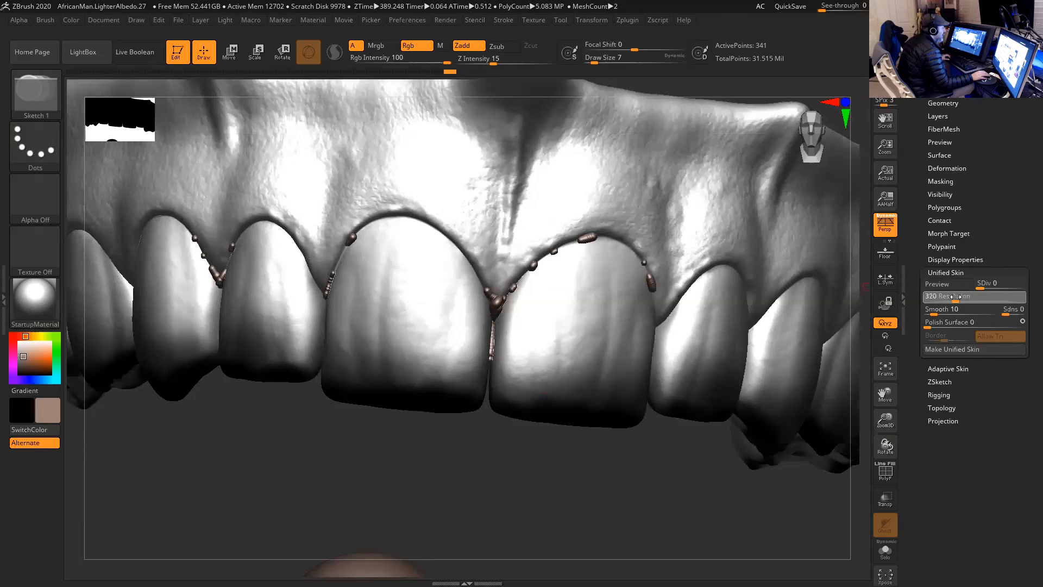
left_click(941, 284)
left_click(941, 284)
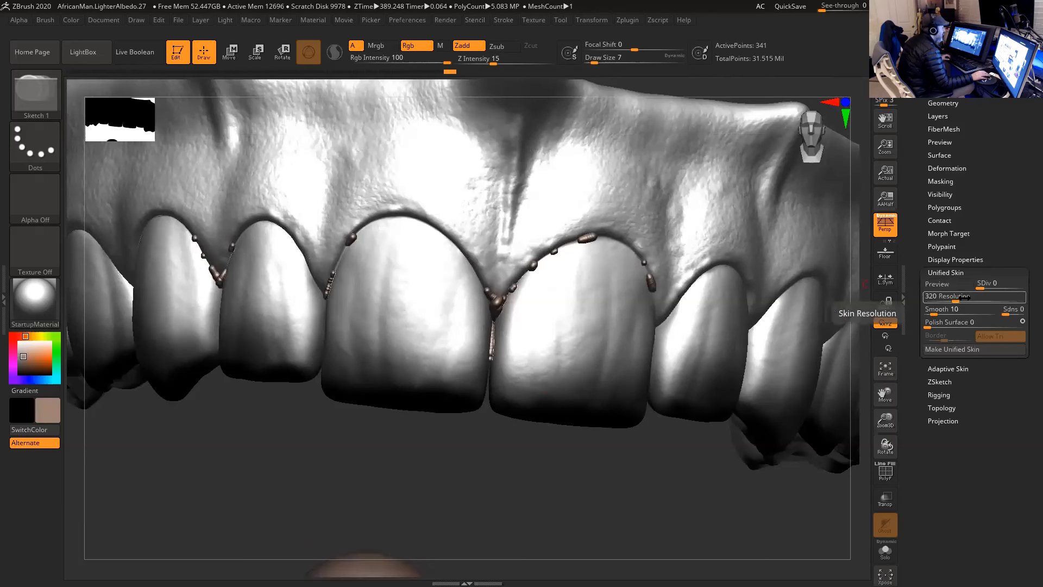
left_click_drag(968, 297, 952, 297)
left_click(946, 284)
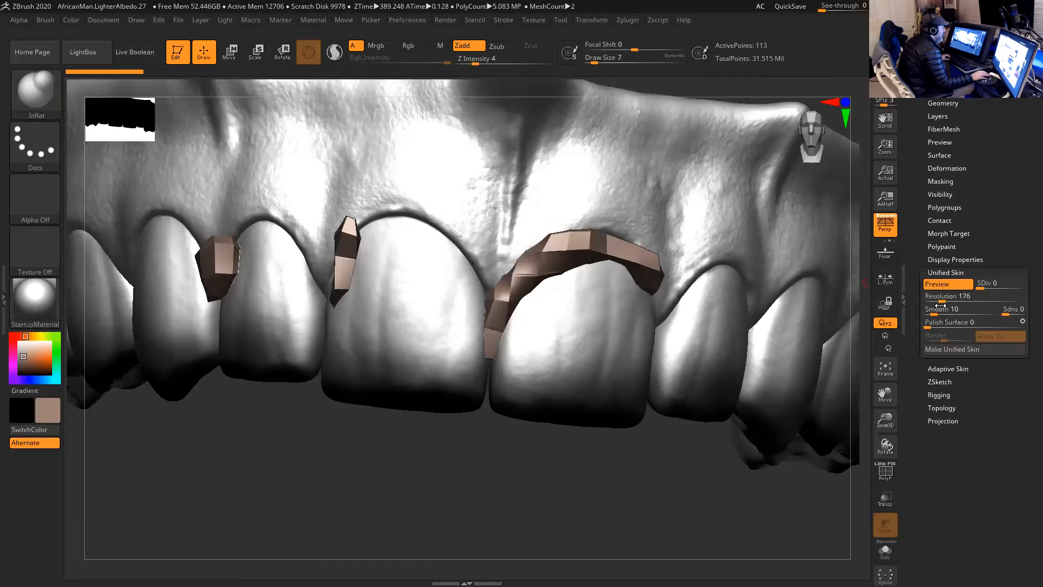
- Set the Adaptive Skin DynaMesh resolution to 1040
left_click(950, 369)
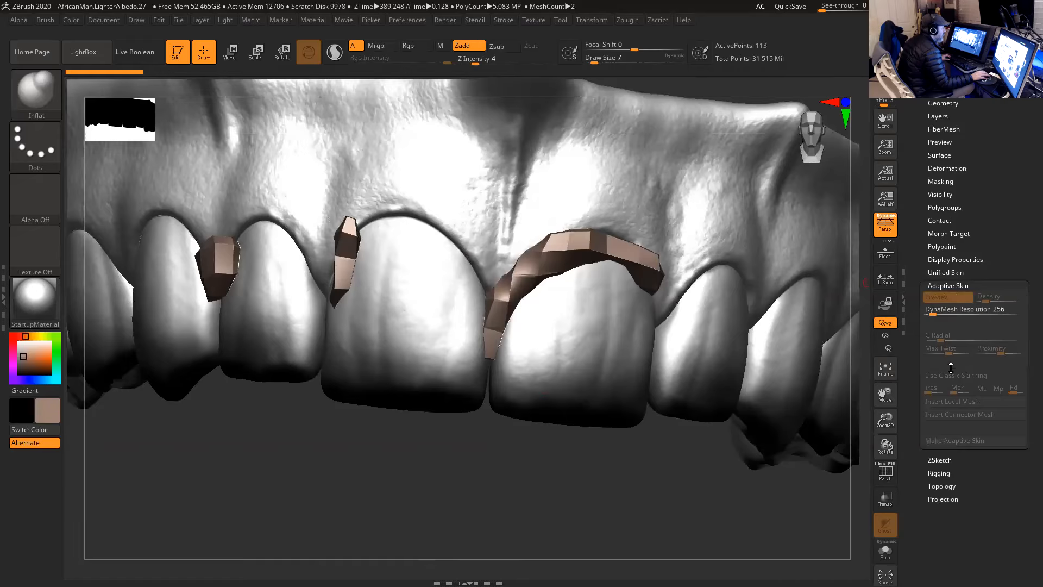
left_click(936, 309)
type("400")
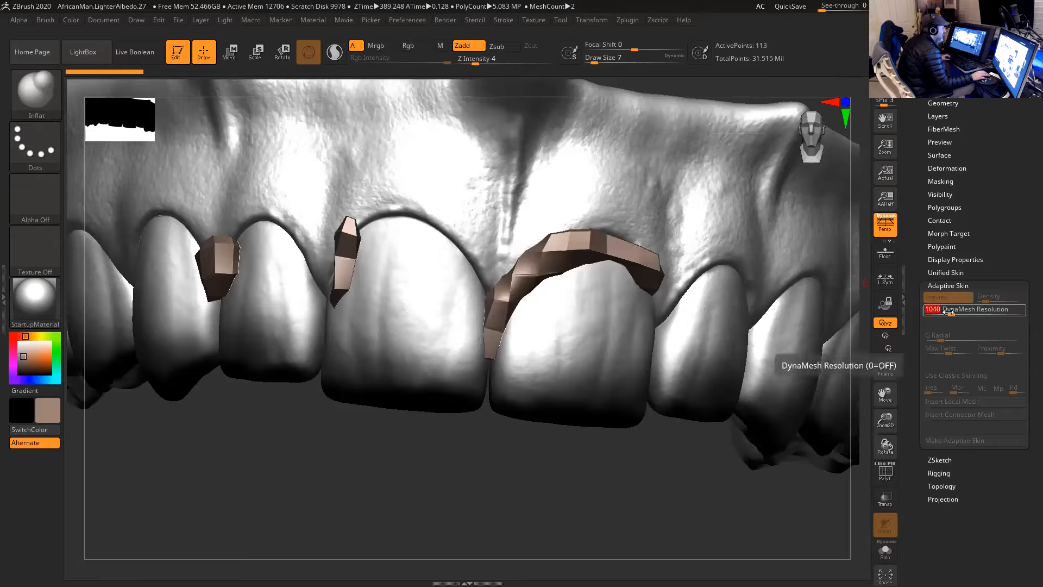
key("Return")
- Set the Unified Skin subdivisions to 2 and its resolution to 272, and refresh the skin preview
left_click(945, 272)
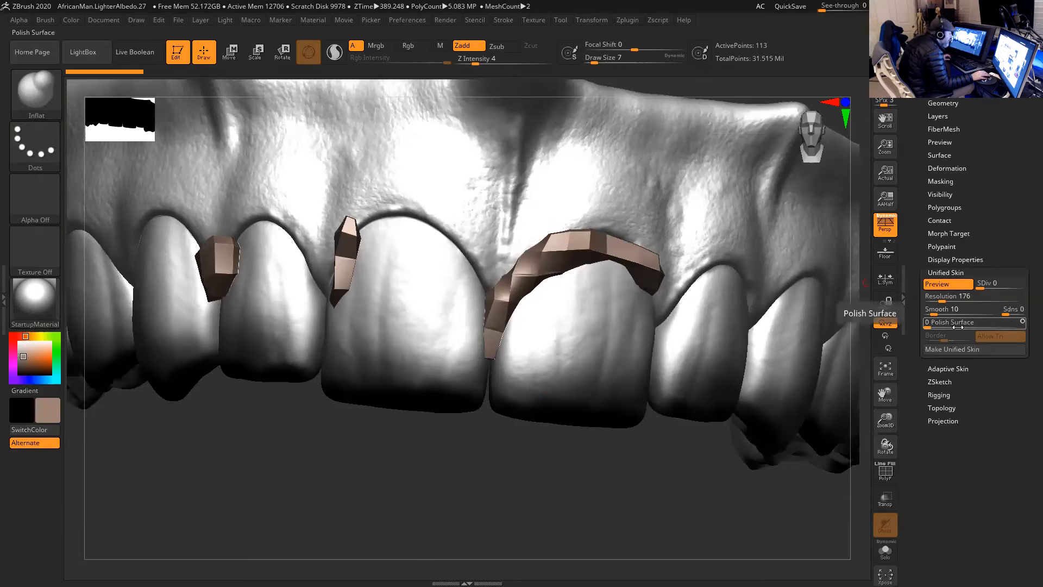
left_click(975, 295)
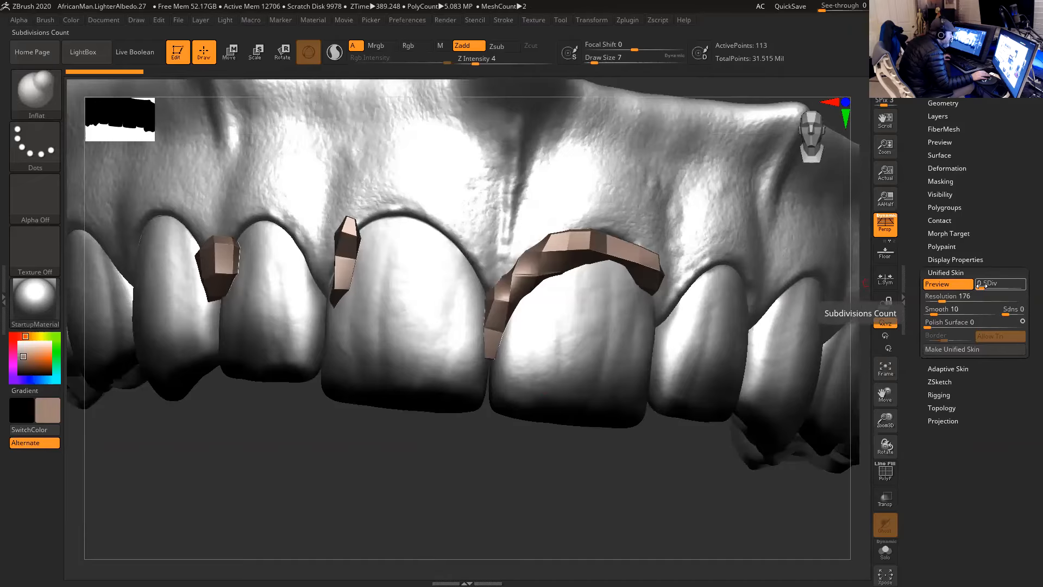
left_click_drag(982, 285, 985, 287)
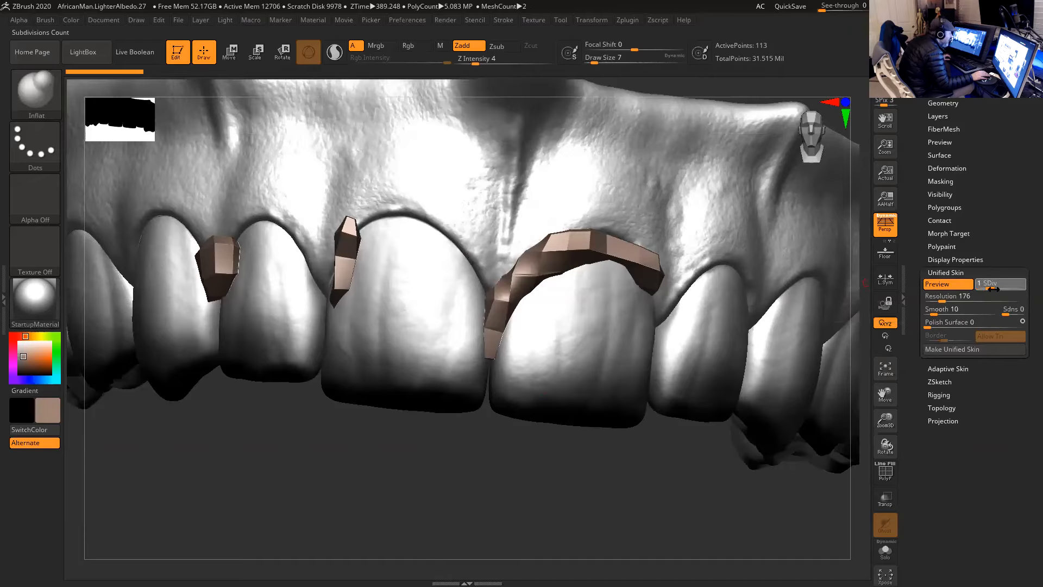
left_click(951, 300)
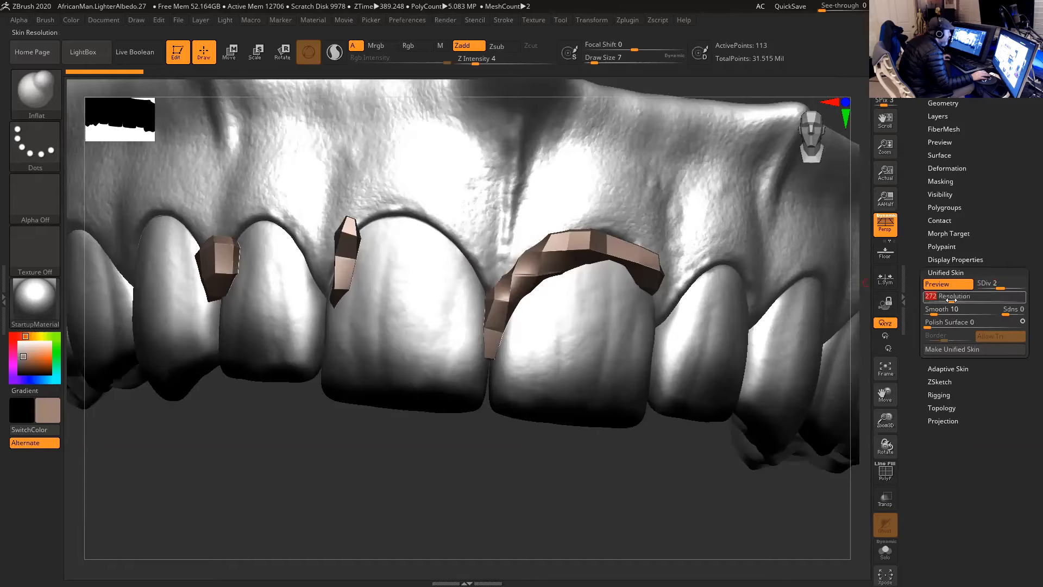
left_click(949, 284)
left_click(949, 285)
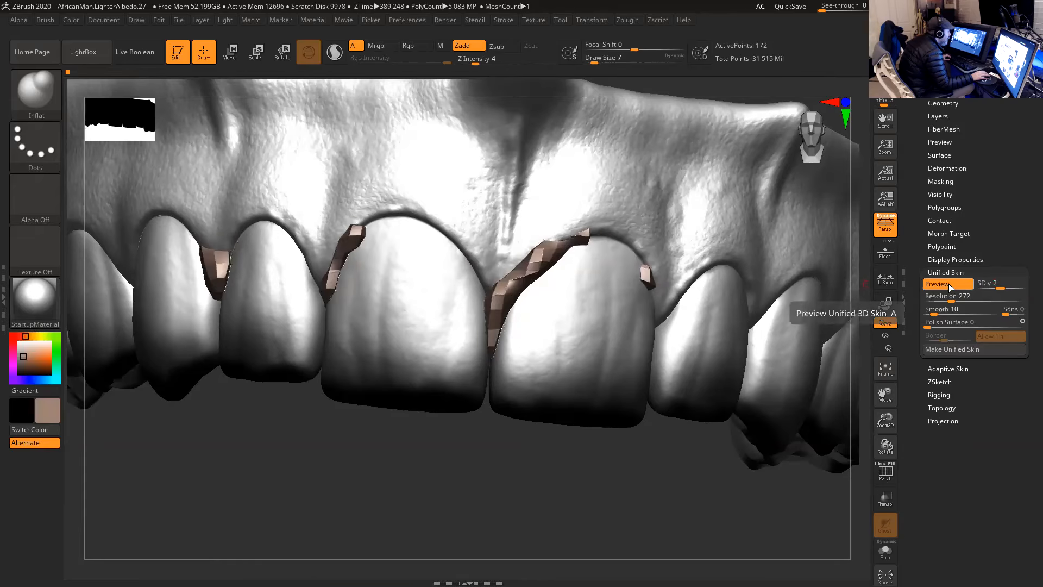
- Try Unified Skin resolutions of 624 and 912, refreshing the preview for each
left_click_drag(973, 296, 984, 296)
left_click(951, 285)
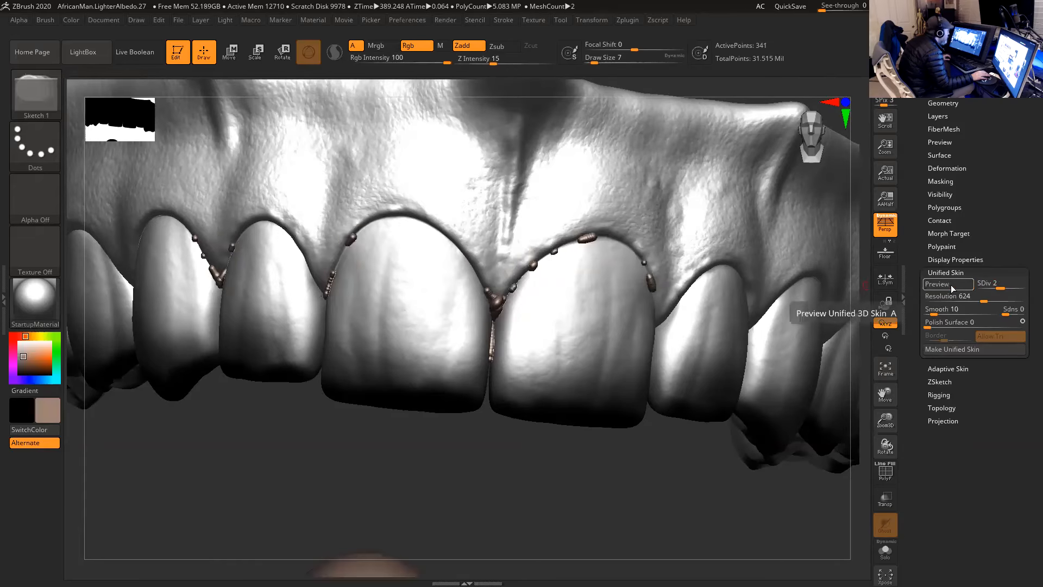
left_click(951, 285)
left_click(1011, 299)
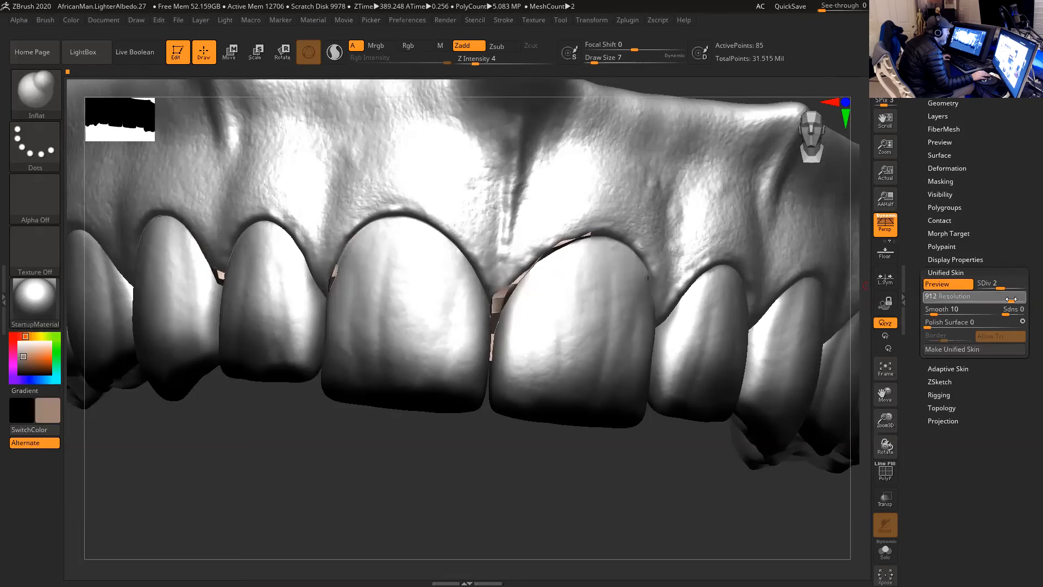
left_click(949, 285)
left_click(949, 286)
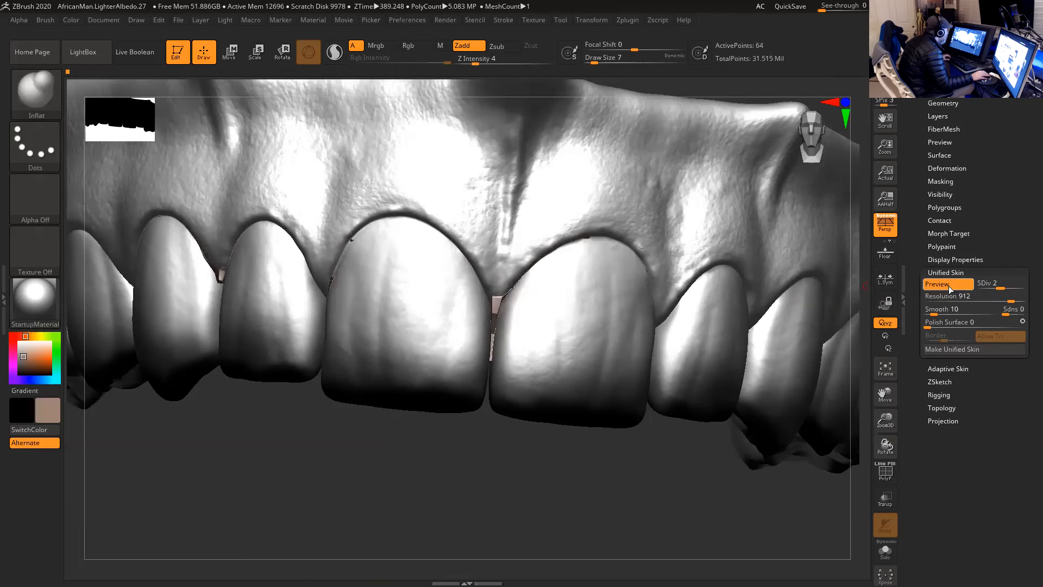
- Try a Unified Skin resolution of 32 and refresh the skin preview
left_click_drag(965, 299, 926, 297)
left_click(945, 285)
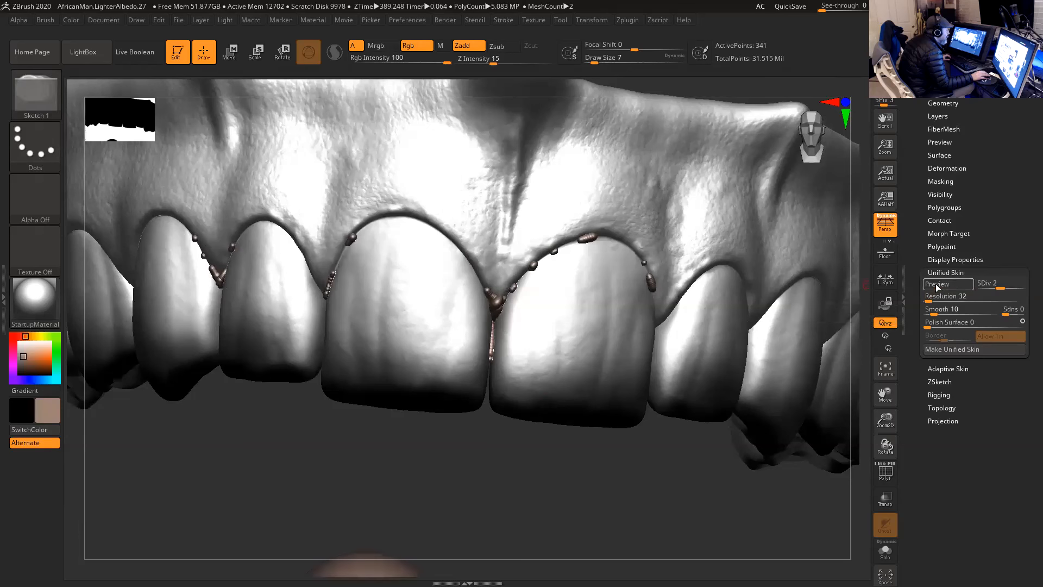
left_click(943, 284)
left_click(943, 284)
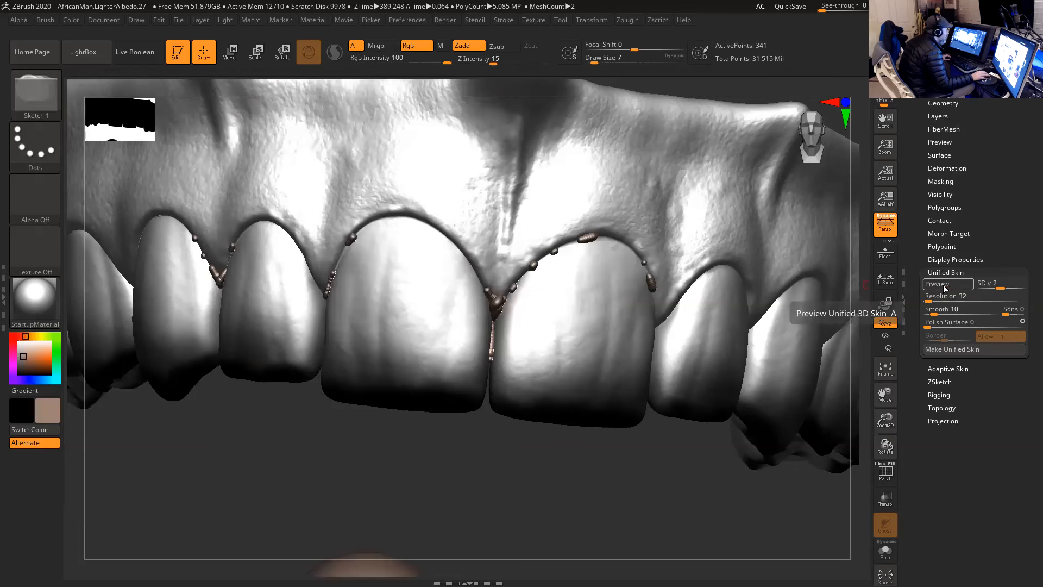
- Set the Unified Skin resolution to 208, Polish Surface to 16 and subdivisions to 4, and preview the skin
left_click_drag(941, 298, 946, 323)
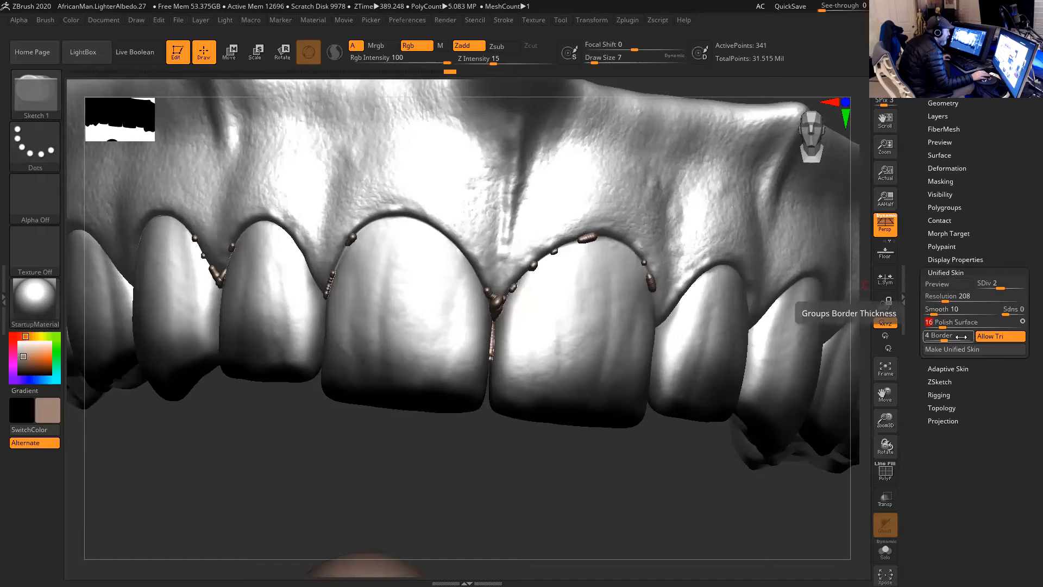
left_click(1014, 289)
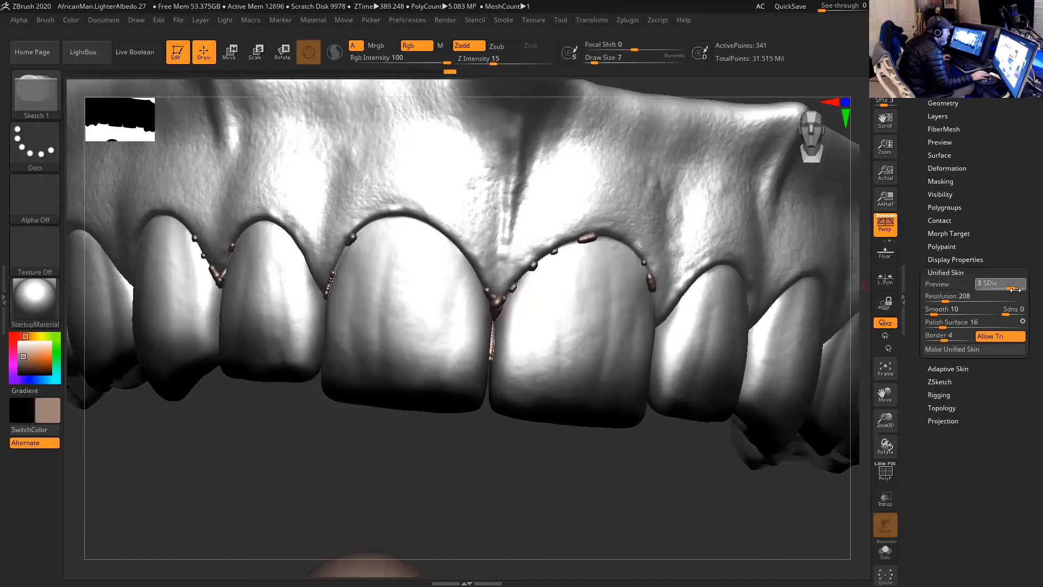
left_click(938, 285)
- Try a Unified Skin resolution of 448 and refresh the skin preview
left_click(968, 299)
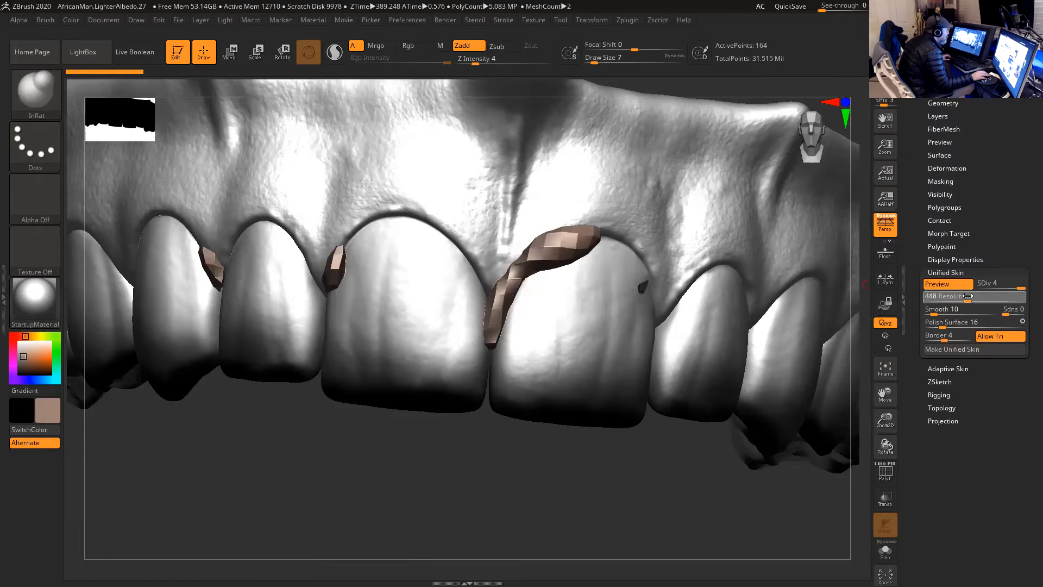
left_click(951, 287)
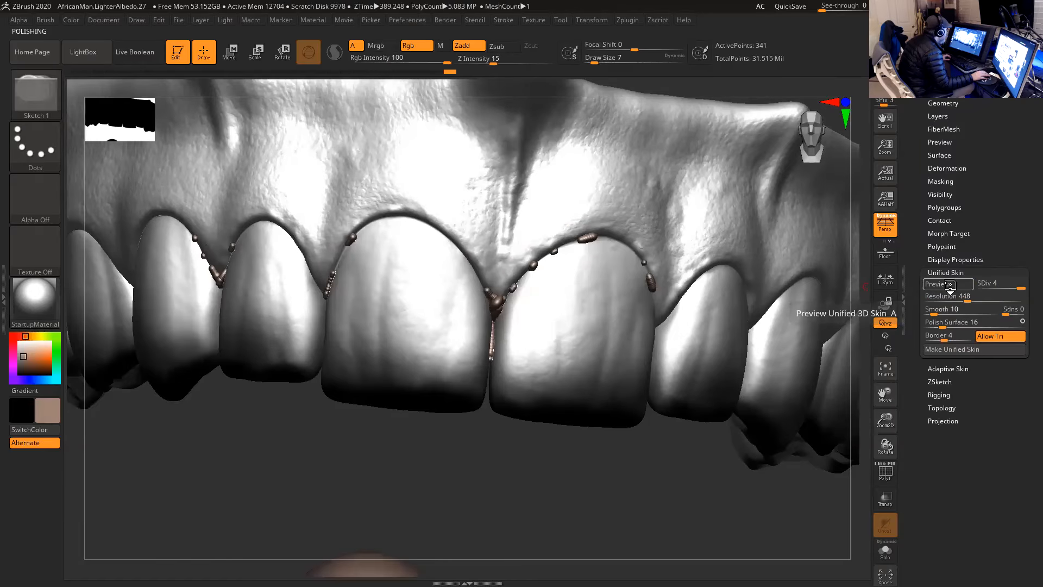
left_click(949, 286)
left_click(951, 288)
- Try a Unified Skin resolution of 96, switching repeatedly between the skin preview and the sketched strokes
mouse_move(956, 299)
left_mouse_down()
mouse_move(926, 299)
mouse_move(943, 289)
mouse_move(933, 299)
left_mouse_up()
left_click(945, 286)
left_click(944, 285)
left_click(943, 287)
left_click(943, 287)
left_click(939, 285)
left_click(939, 285)
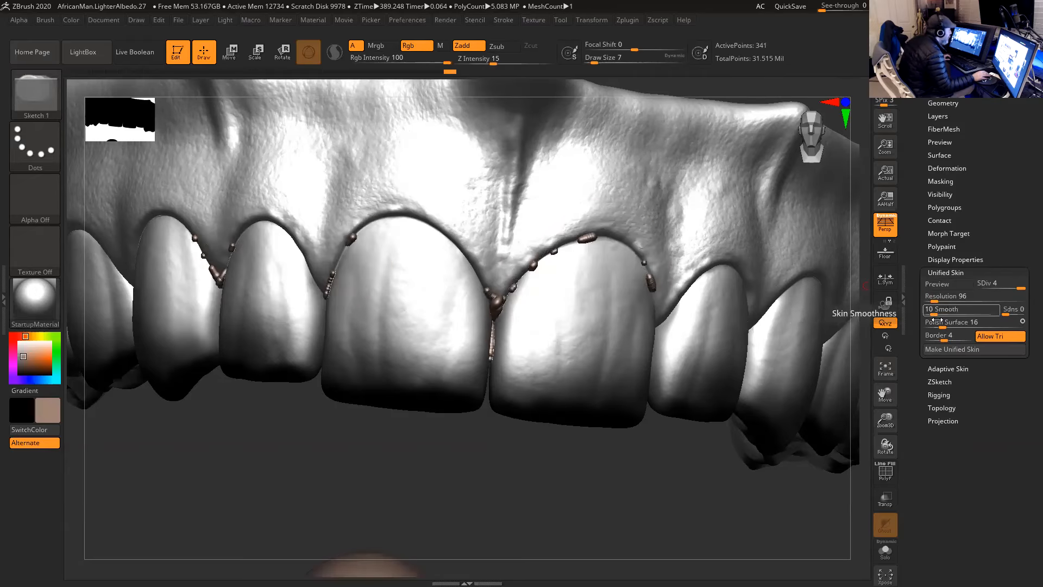
- Try a Unified Skin Sdns value of 7 with a resolution of 176, refreshing the skin preview
left_click_drag(1013, 313, 1010, 312)
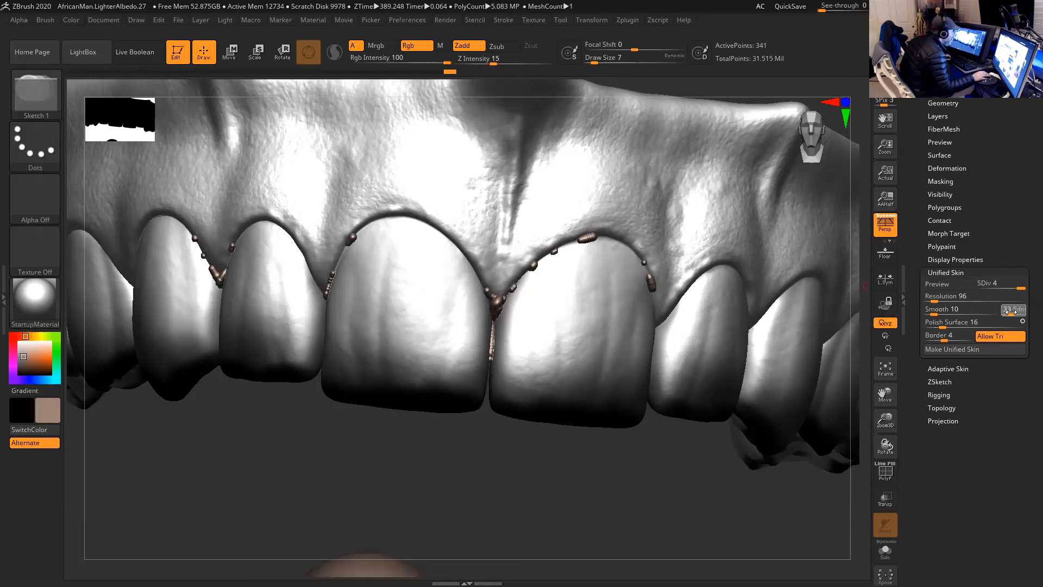
left_click(951, 286)
left_click(951, 286)
left_click(942, 299)
left_click(943, 286)
left_click(942, 284)
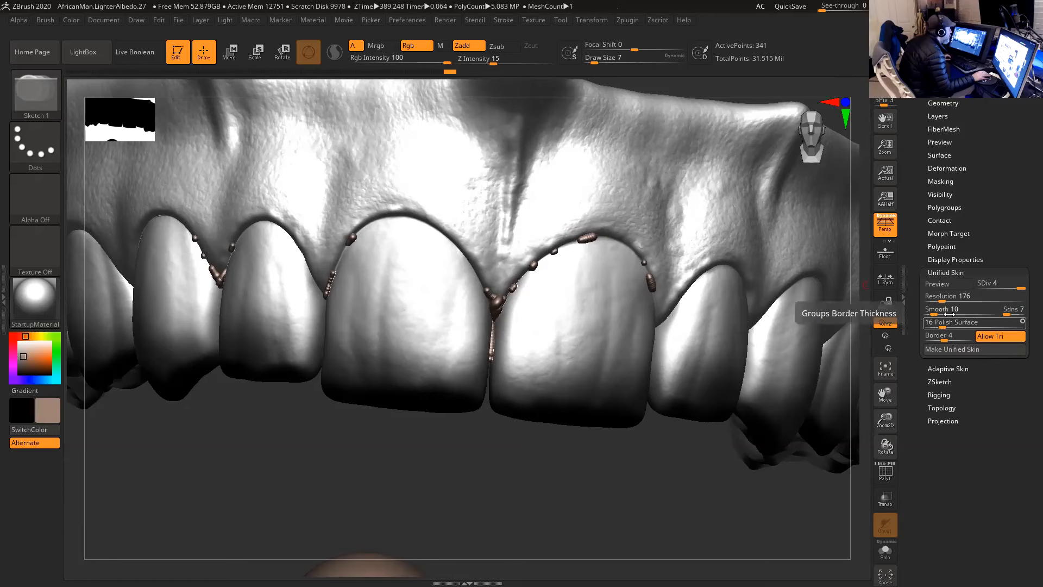
- Try an Adaptive Skin DynaMesh resolution of 400, toggling the skin preview on the gum line strokes
left_click(945, 273)
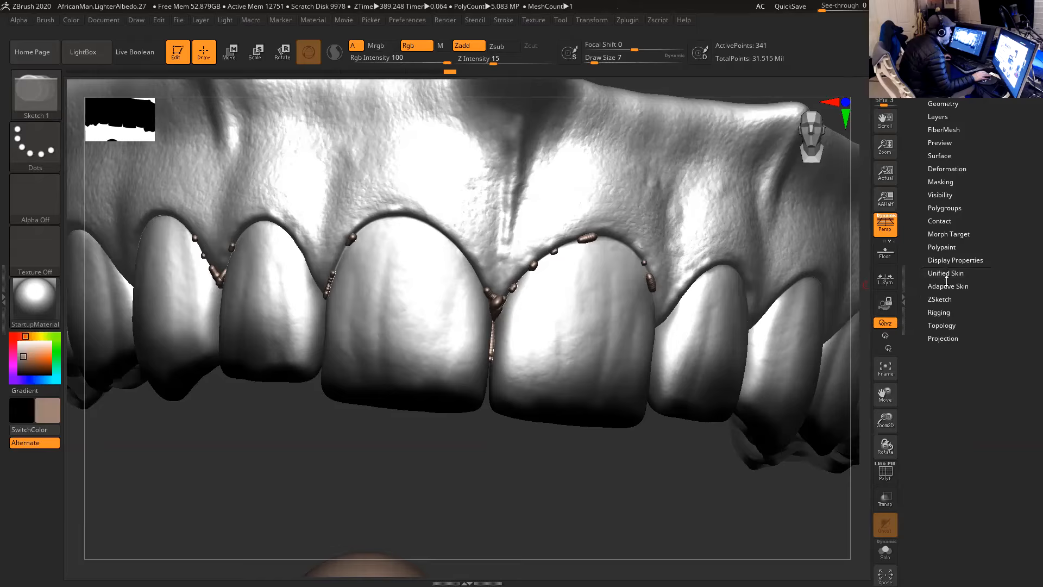
left_click(947, 286)
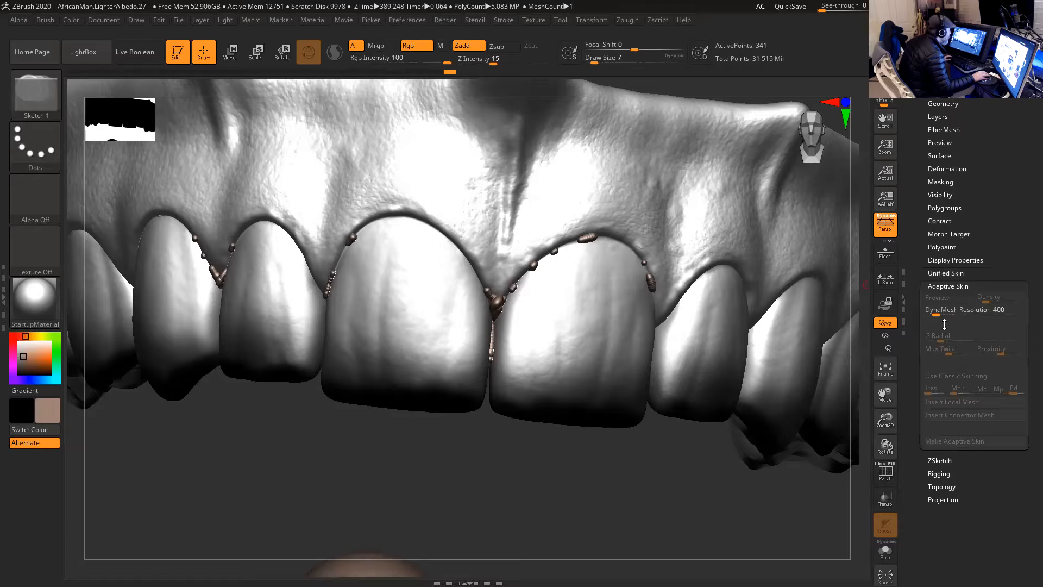
key("a")
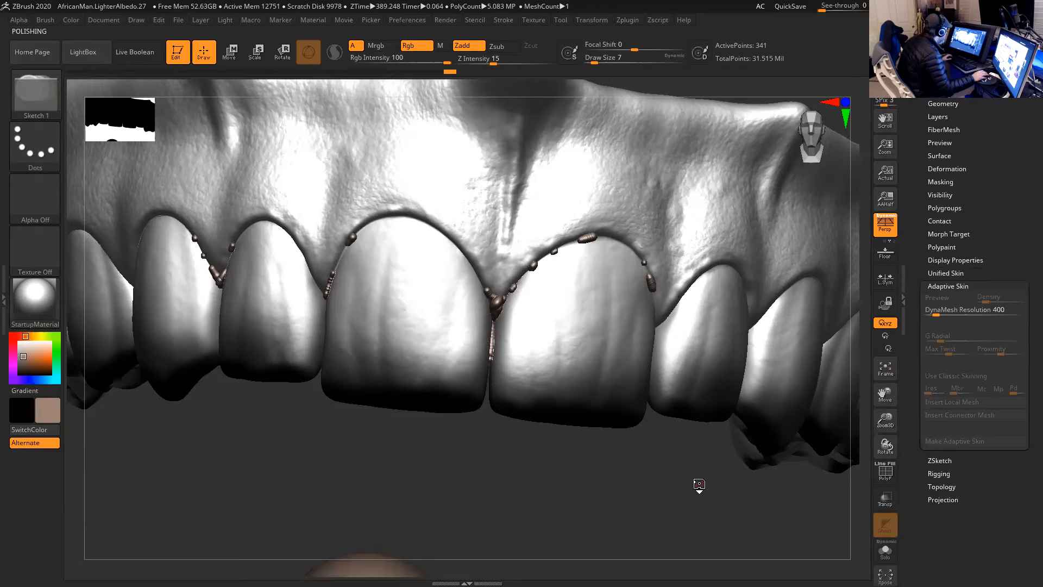
key("a")
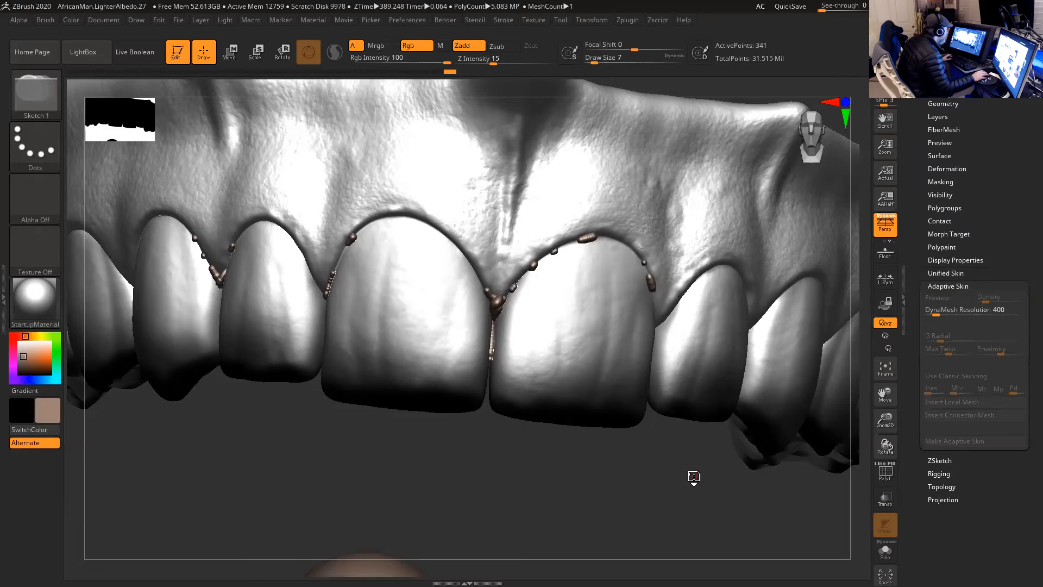
key("a")
key("a")
- Try Adaptive Skin DynaMesh resolutions of 1696 and 592, refreshing the skin preview
mouse_move(937, 312)
left_mouse_down()
mouse_move(959, 312)
mouse_move(941, 340)
left_mouse_up()
key("a")
key("a")
type("aa592")
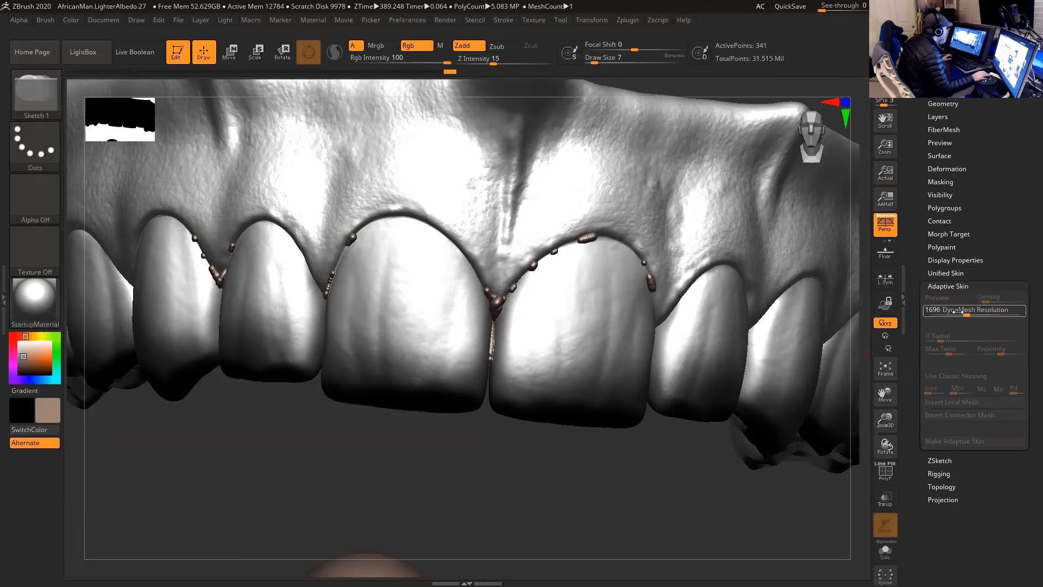
key("Return")
key("a")
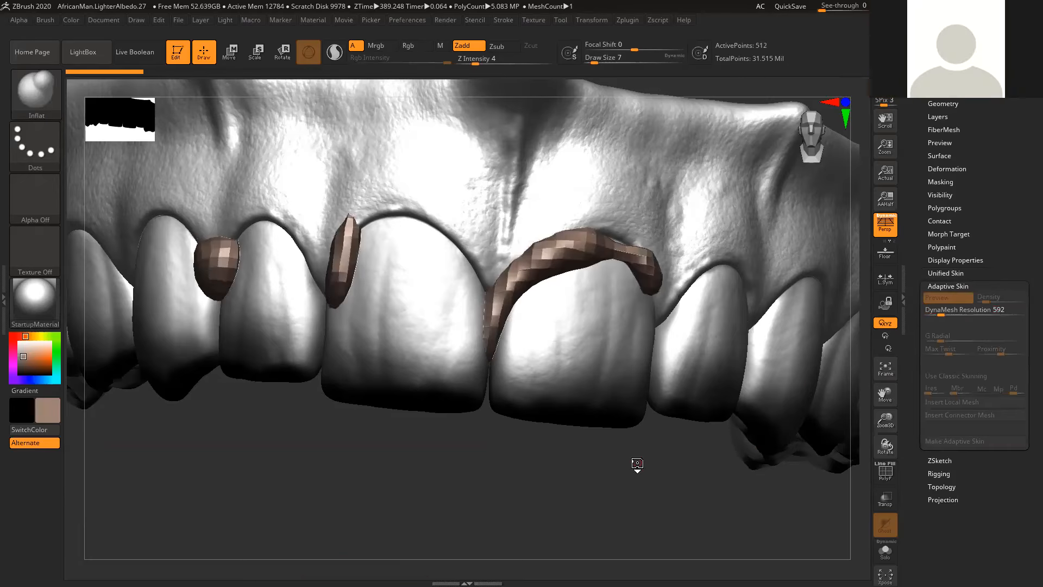
- Try an Adaptive Skin DynaMesh resolution of 336 and refresh the skin preview
left_click(936, 310)
type("400")
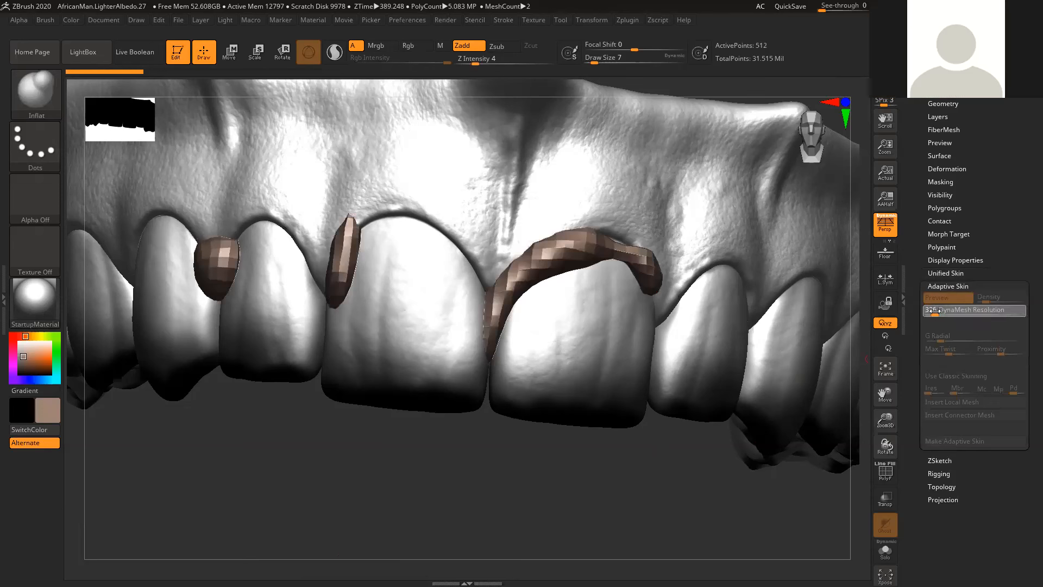
key("Return")
key("a")
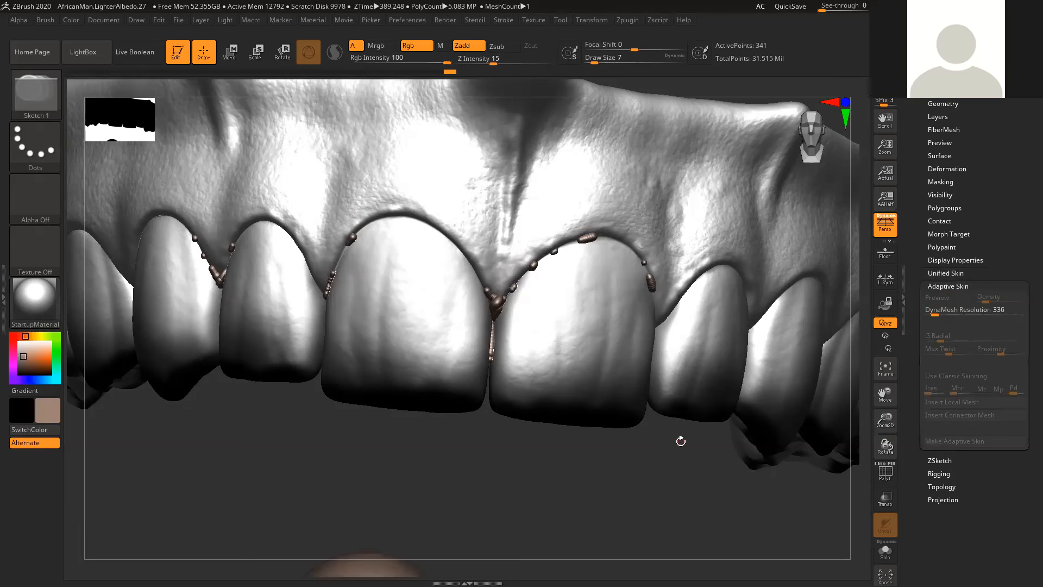
key("a")
key("a")
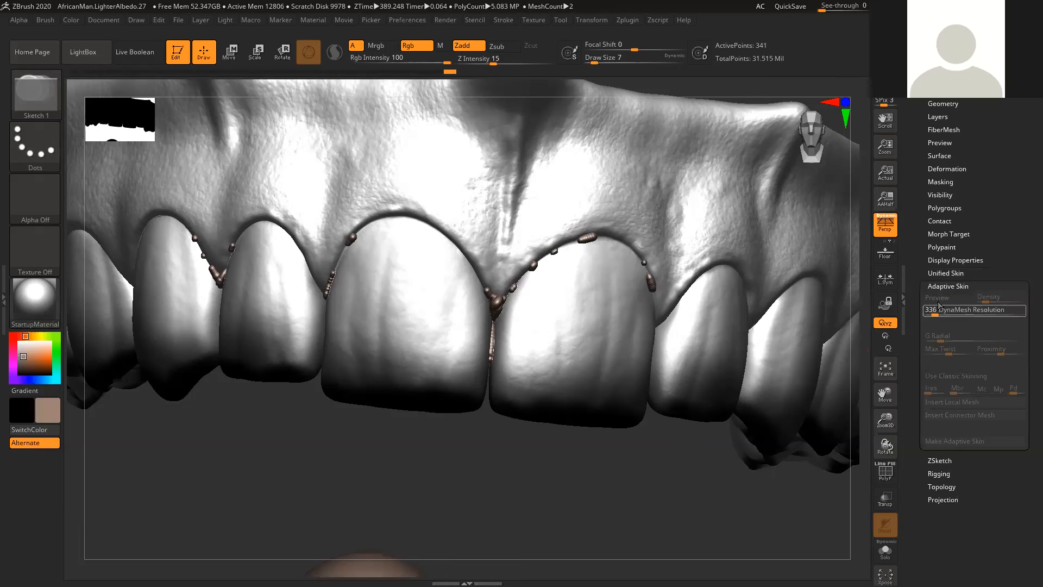
- Set the Adaptive Skin DynaMesh resolution to 0 and check the strokes in the skin preview
left_click(946, 273)
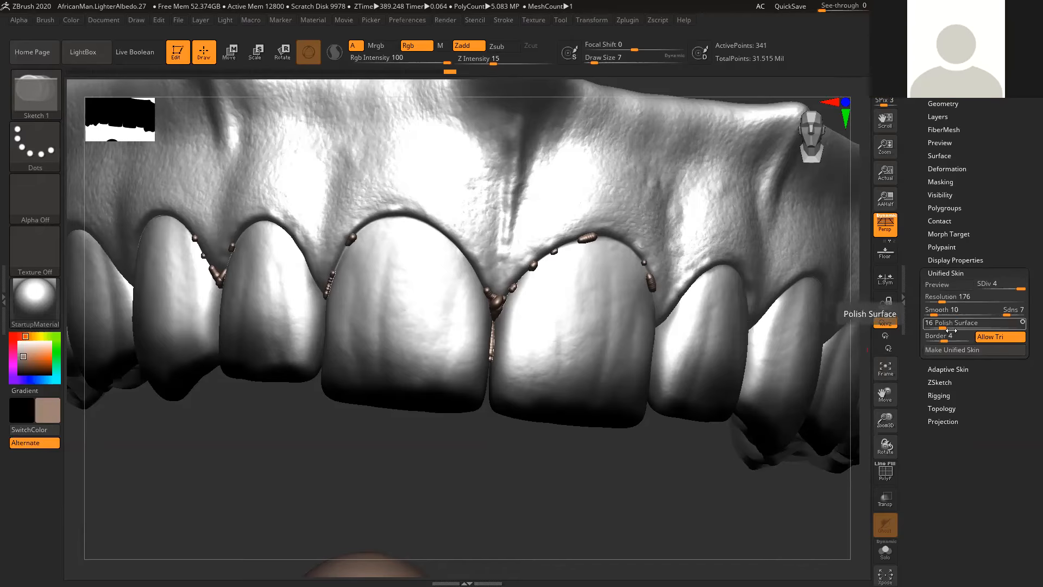
left_click(948, 369)
left_click_drag(934, 313, 916, 314)
key("a")
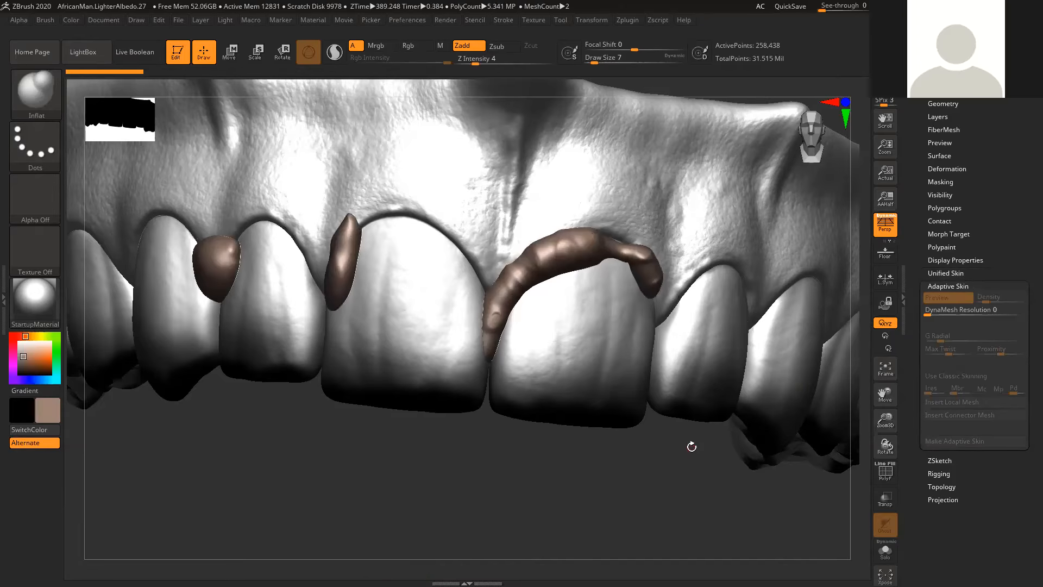
key("a")
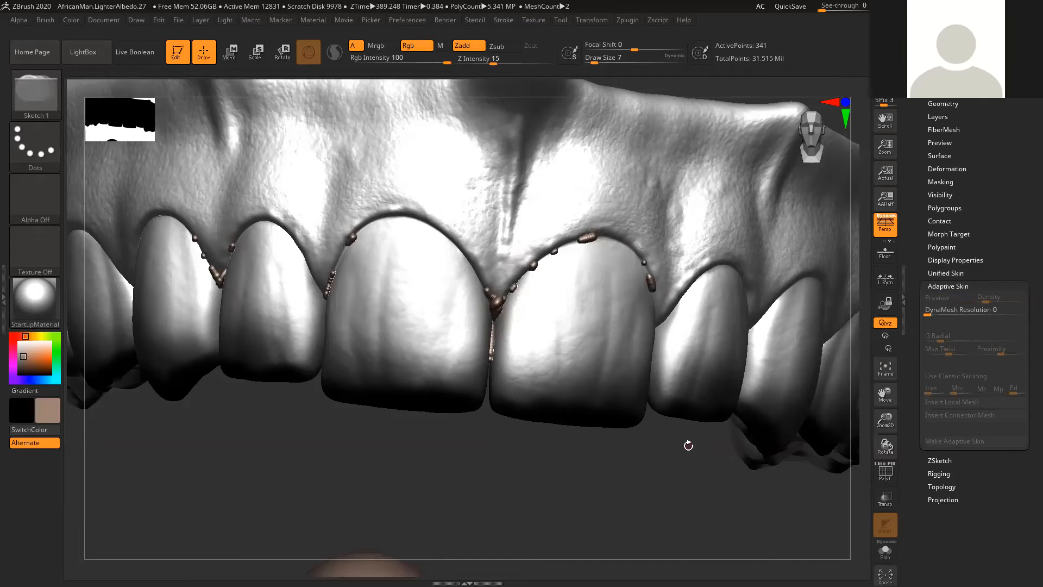
- Try a Unified Skin resolution of 400 and preview the skinned strokes
left_click(957, 272)
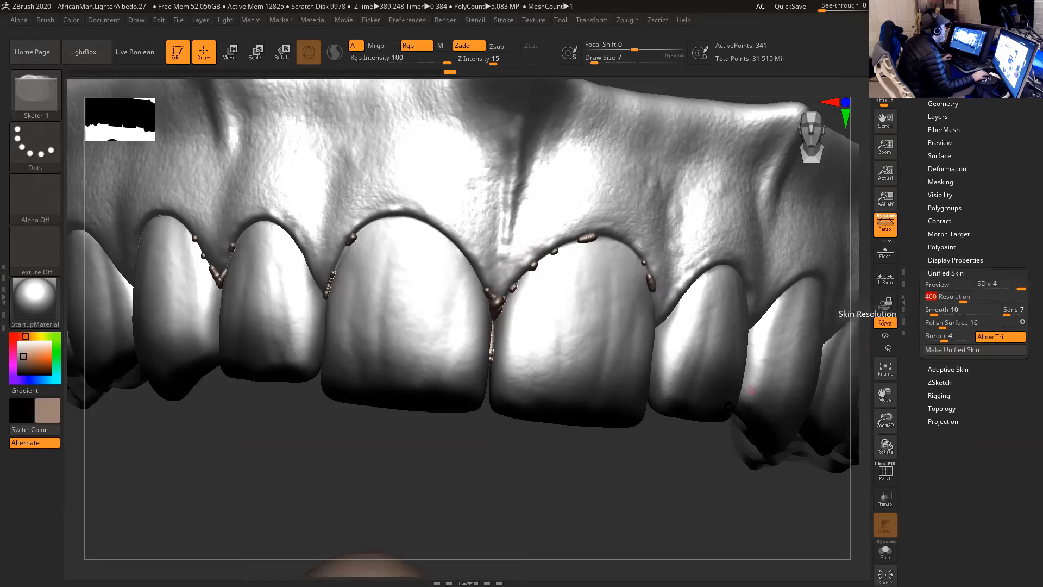
key("shift+a")
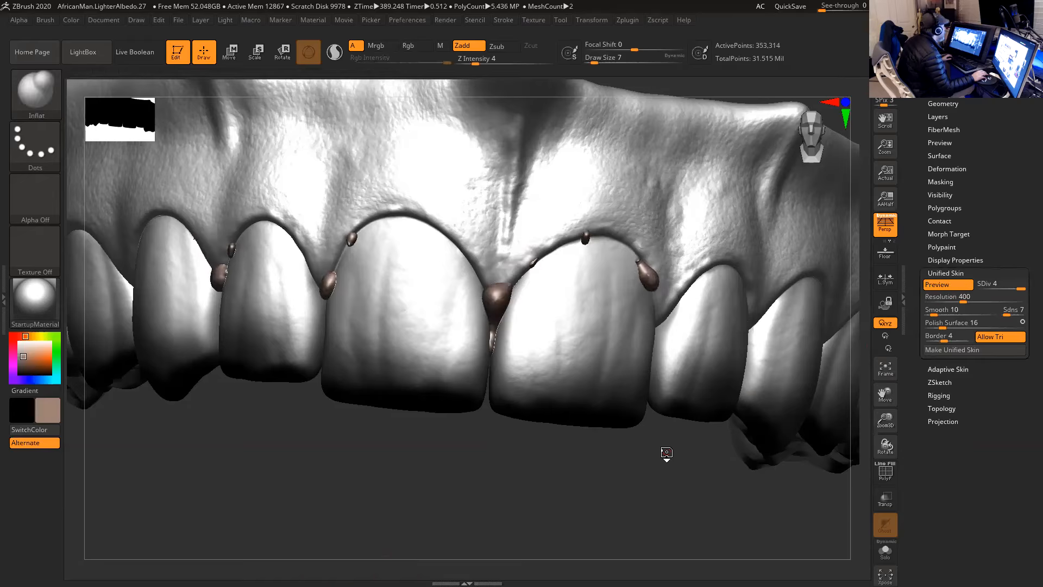
key("a")
- Set the Unified Skin resolution to 640 and Sdns to 3, refreshing the skin preview
left_click(986, 298)
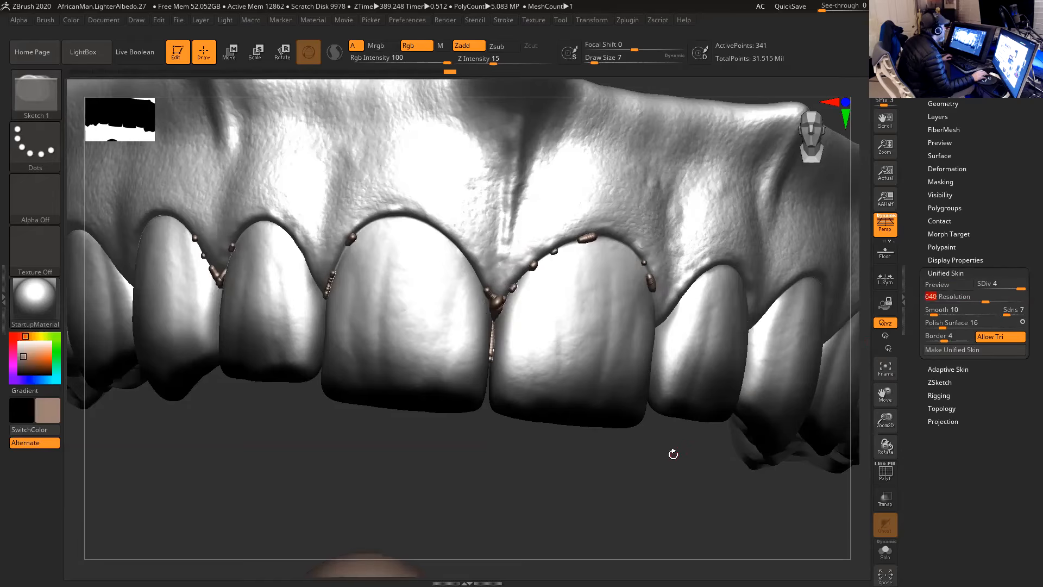
key("a")
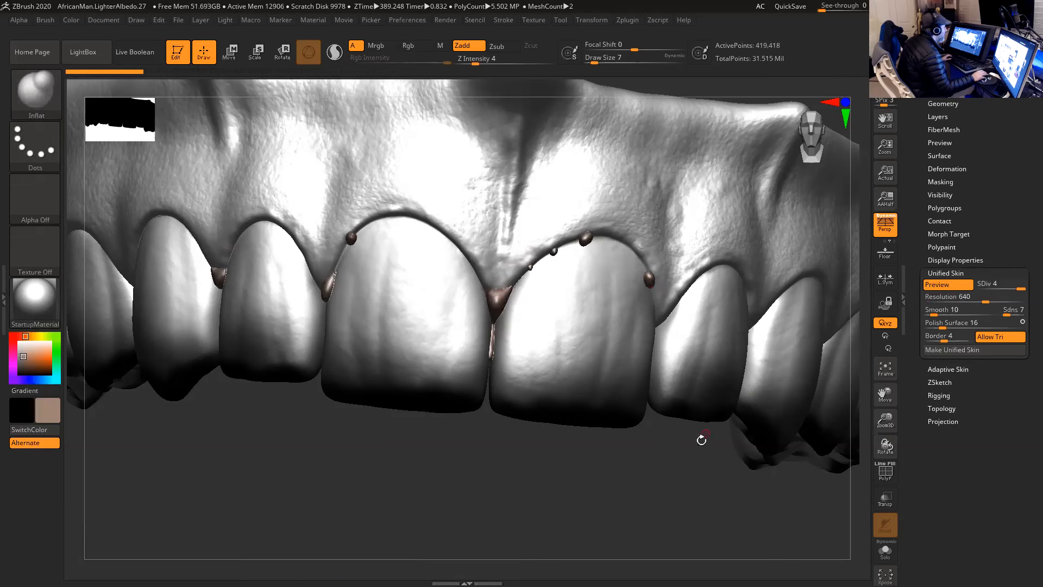
key("a")
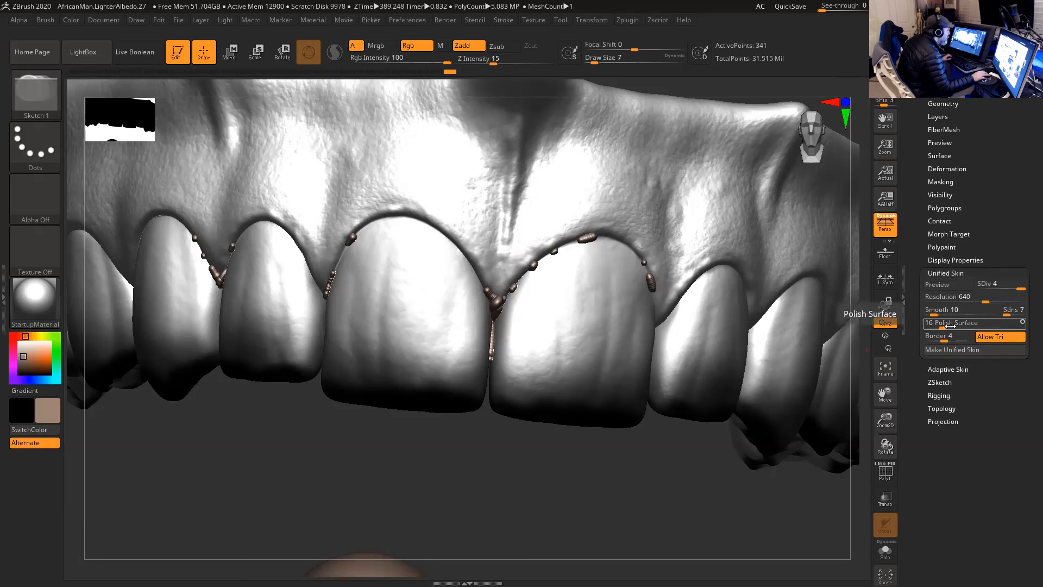
left_click_drag(1006, 313, 1006, 314)
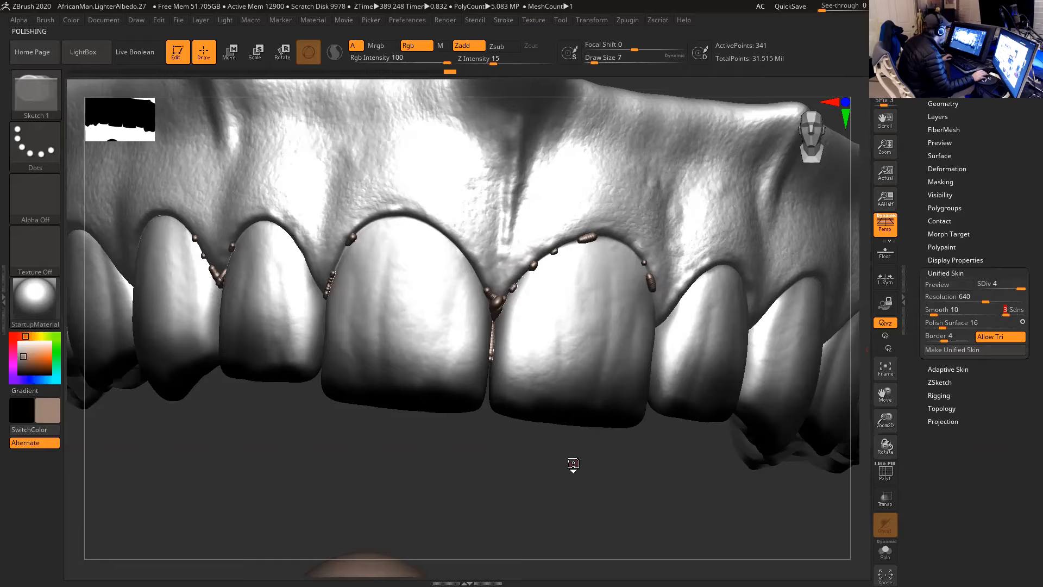
left_click(948, 285)
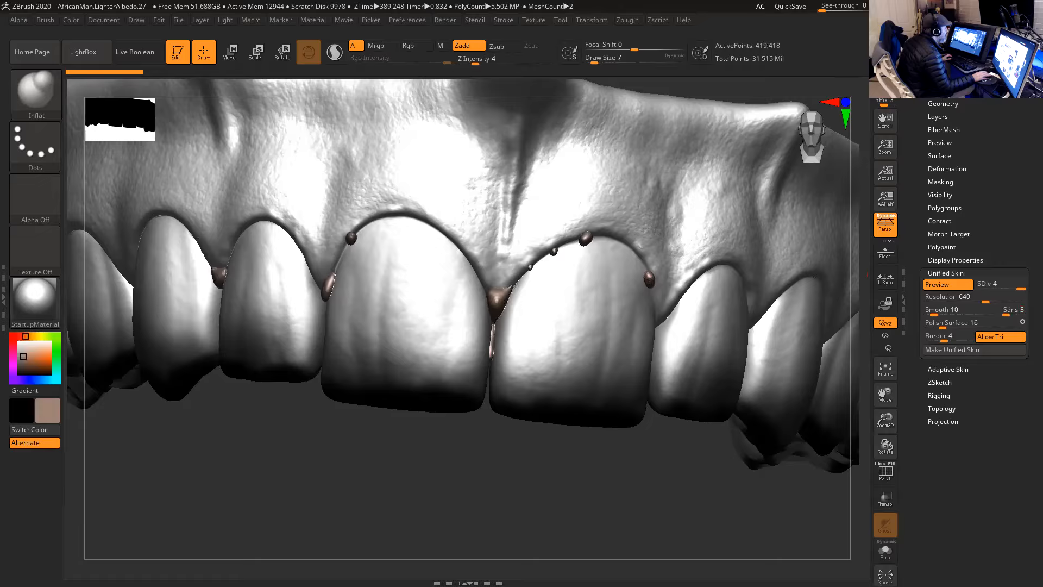
- Select the ZSphere1_1 subtool and compare the gum line strokes with their skin preview from the front
left_click(939, 91)
left_click(947, 149)
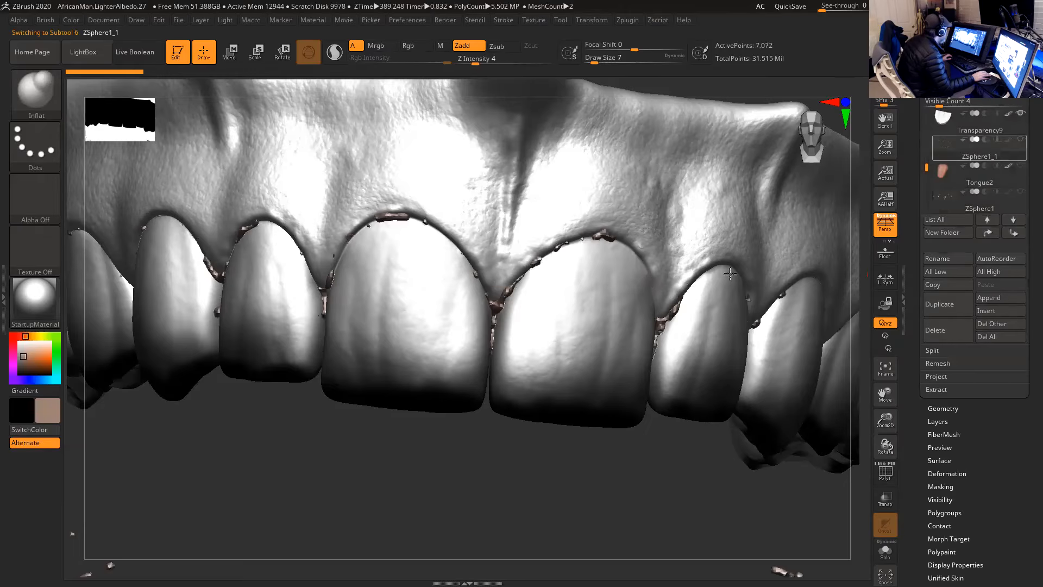
left_click_drag(531, 494, 601, 478)
key("a")
mouse_move(515, 438)
left_mouse_down()
mouse_move(489, 391)
mouse_move(500, 372)
left_mouse_up()
key("a")
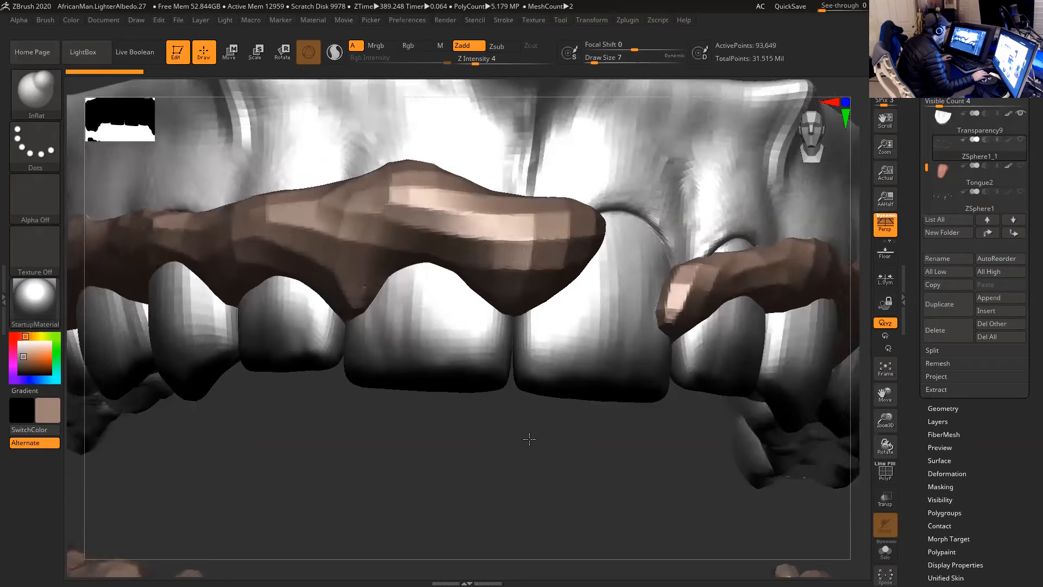
key("a")
- Set the ZSphere1 subtool's Adaptive Skin DynaMesh resolution to 0 and preview its skin
left_click_drag(549, 424, 796, 405)
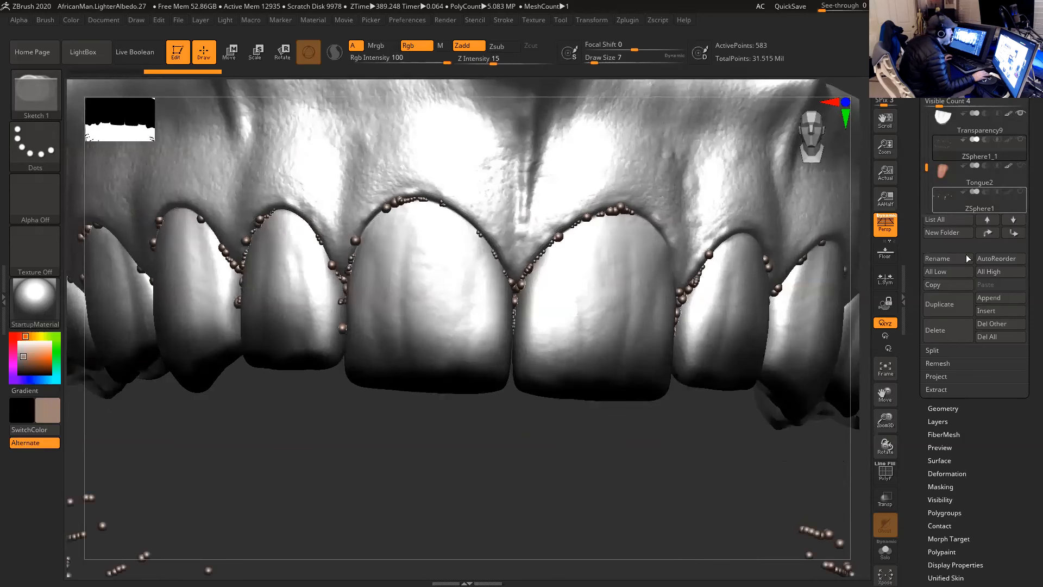
scroll(1008, 344, "down", 5)
scroll(1007, 344, "up", 4)
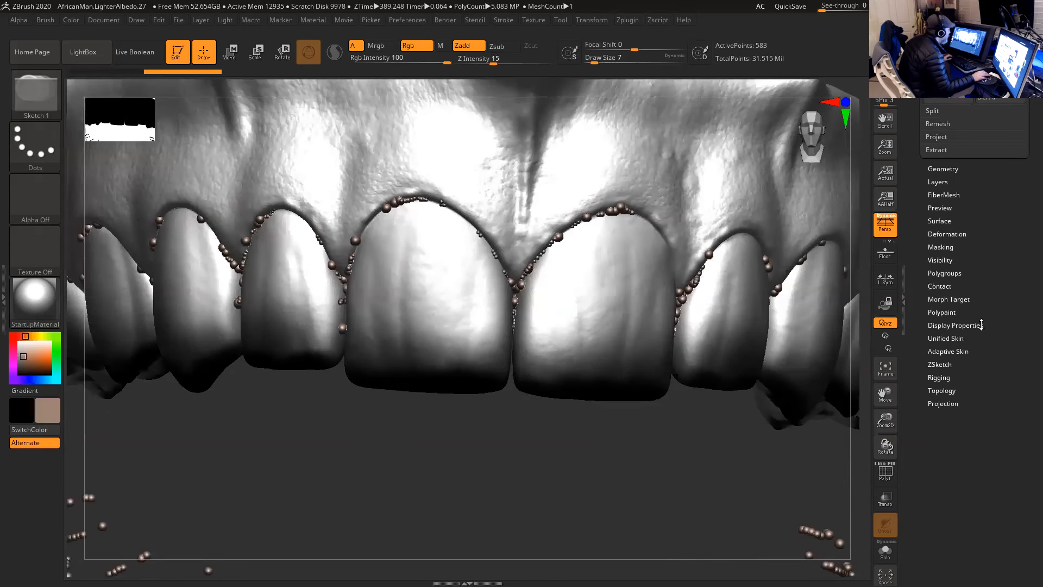
left_click(946, 338)
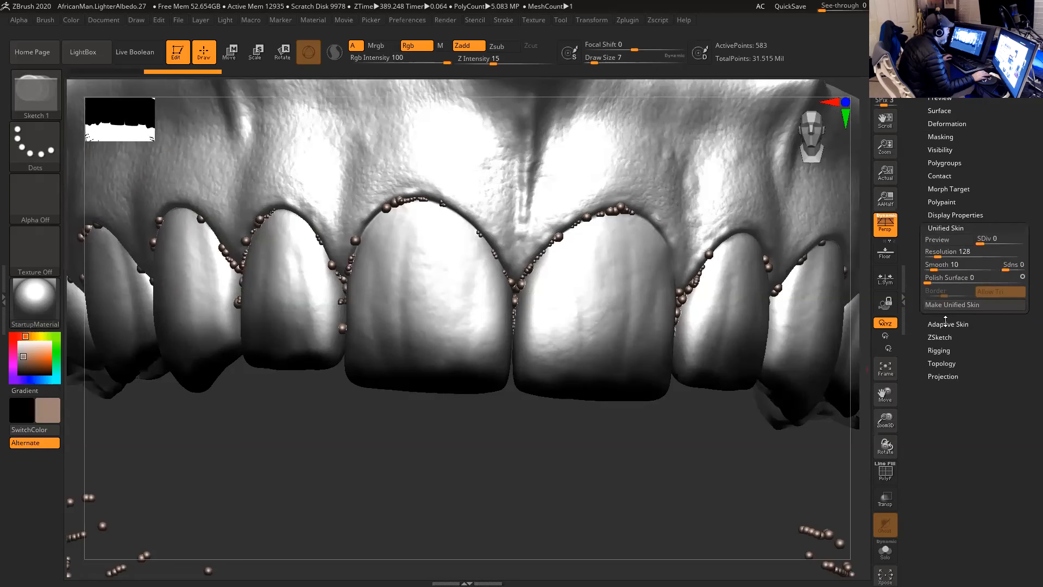
left_click(948, 324)
left_click_drag(972, 270, 926, 267)
key("a")
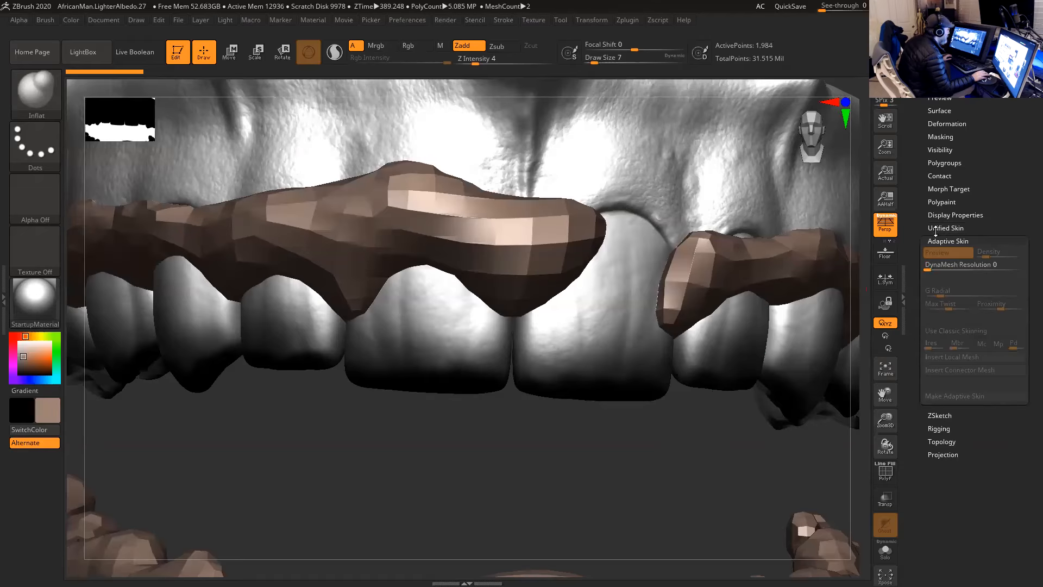
- Open the Unified Skin settings and try a resolution of 464, previewing the skinned gum line strokes
left_click(945, 229)
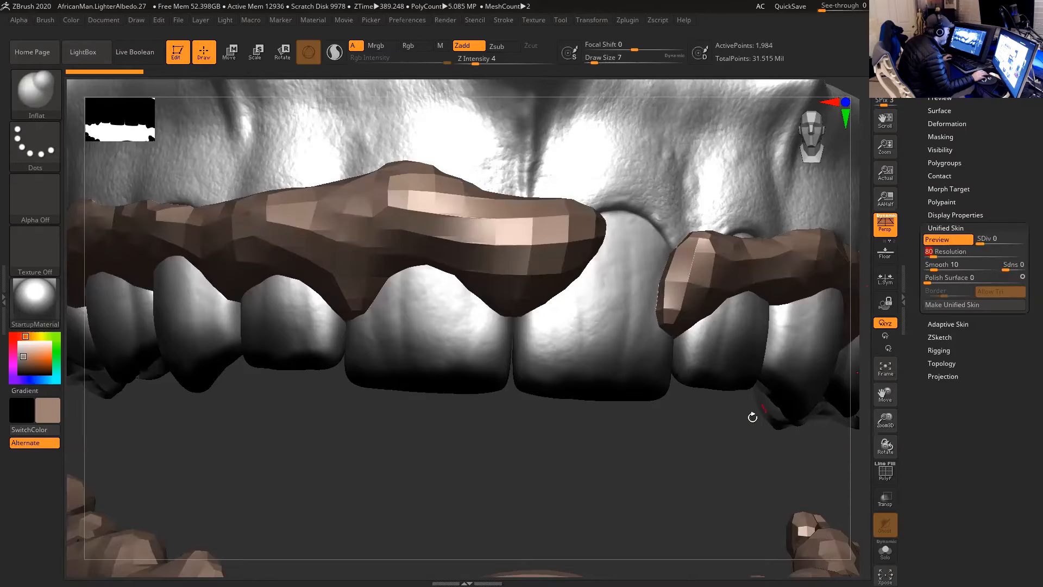
key("a")
key("a")
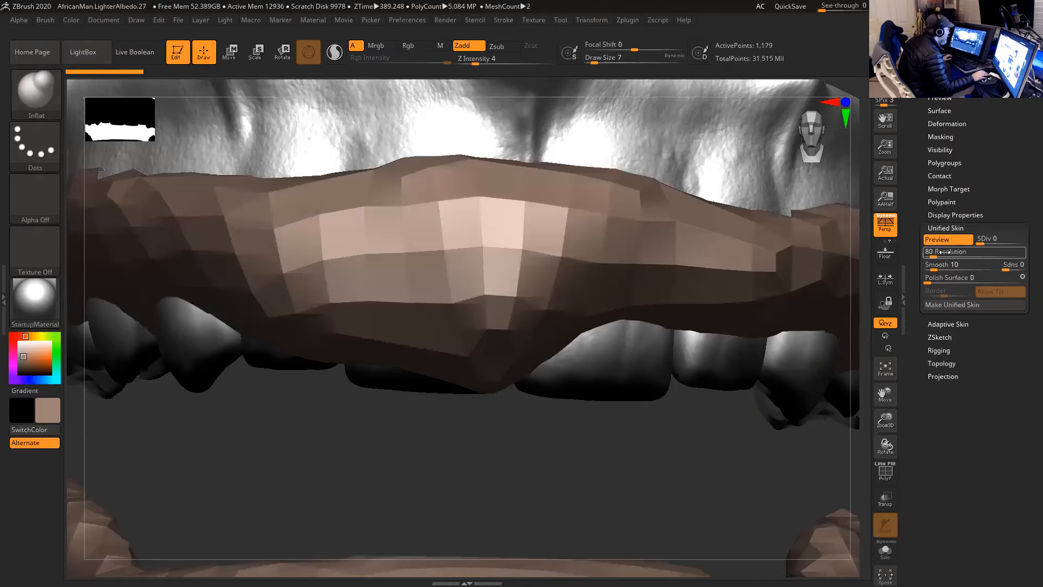
key("a")
left_click(969, 254)
key("a")
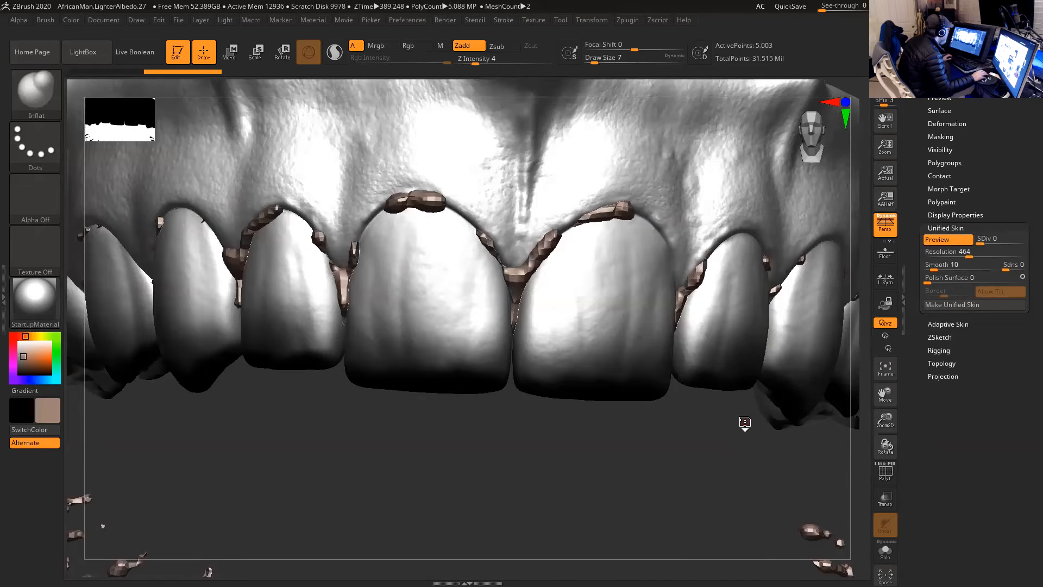
- Raise the Unified Skin resolution to 1024 and preview the skinned gum line strokes
key("a")
left_click_drag(970, 254, 988, 260)
key("a")
key("a")
key("a")
key("a")
left_click_drag(990, 256, 1029, 255)
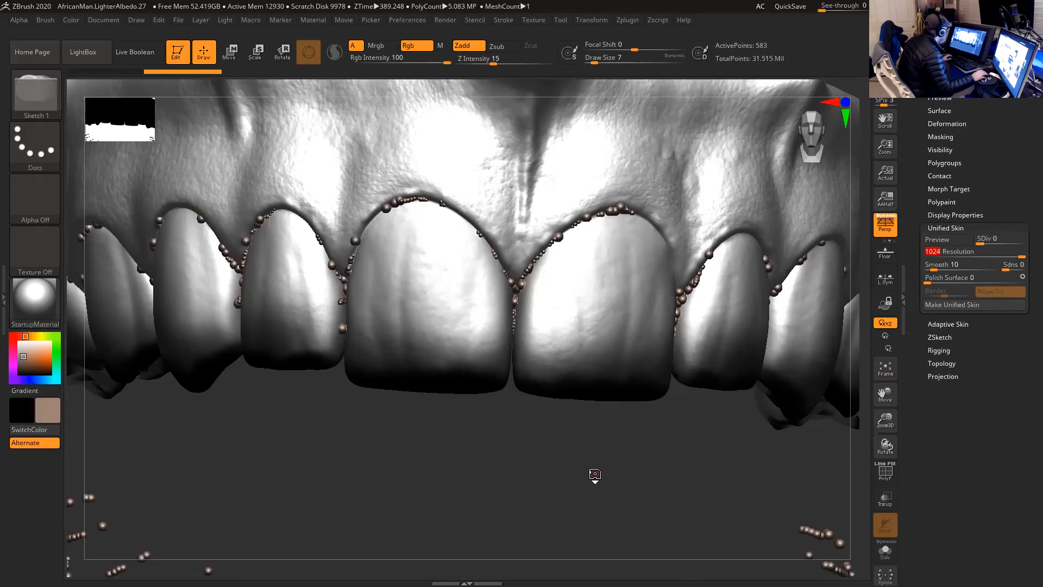
key("a")
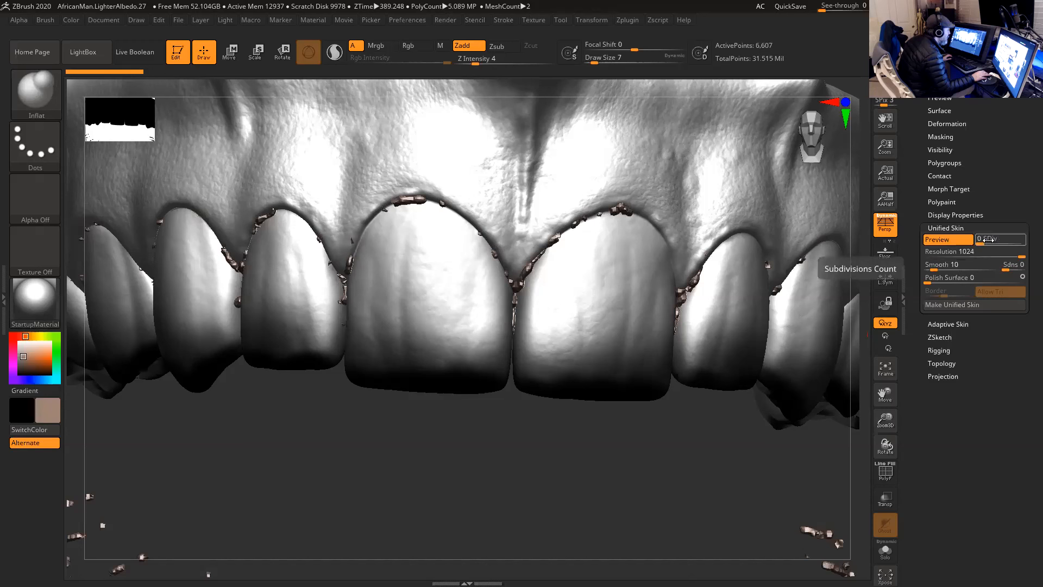
- Set the Unified Skin SDiv to 1, refresh the skin preview and expand the Adaptive Skin settings
left_click_drag(982, 241, 984, 241)
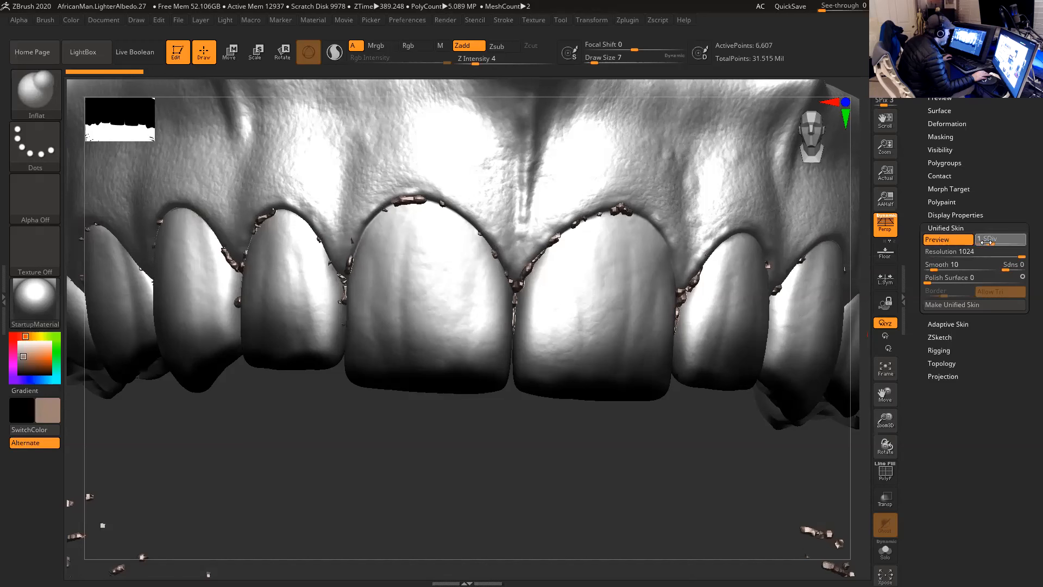
key("a")
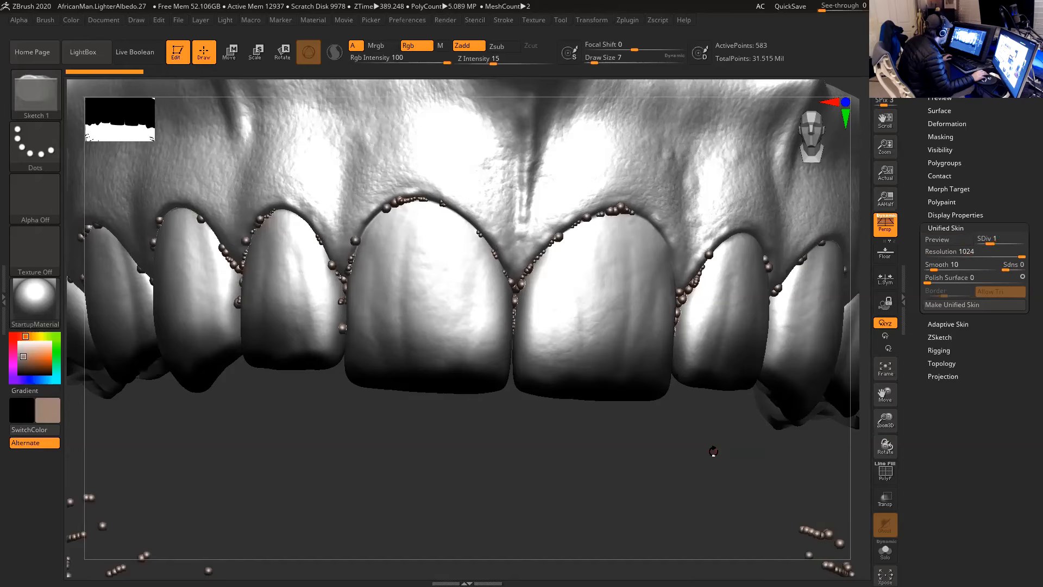
key("a")
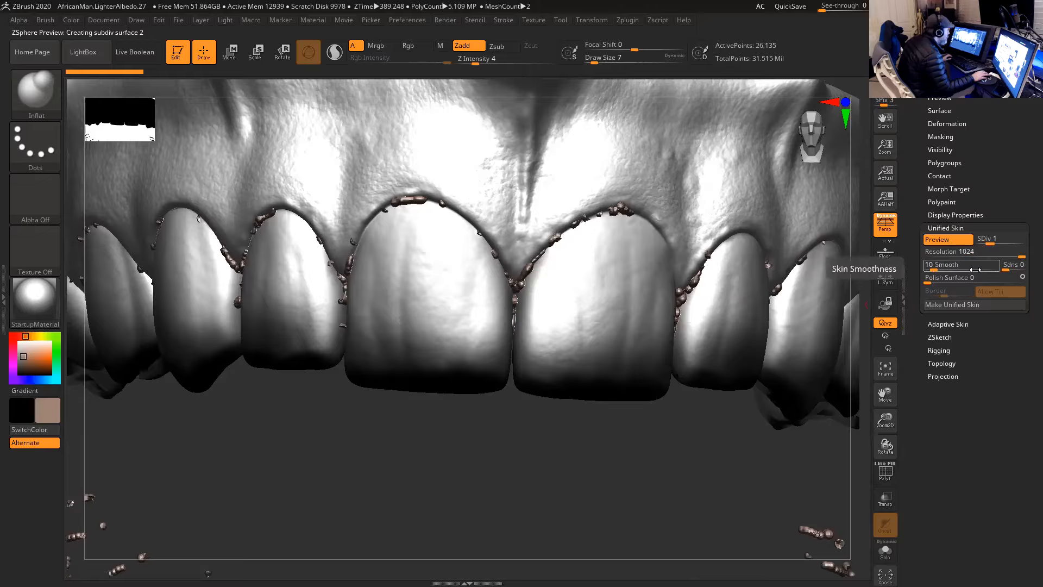
left_click(946, 324)
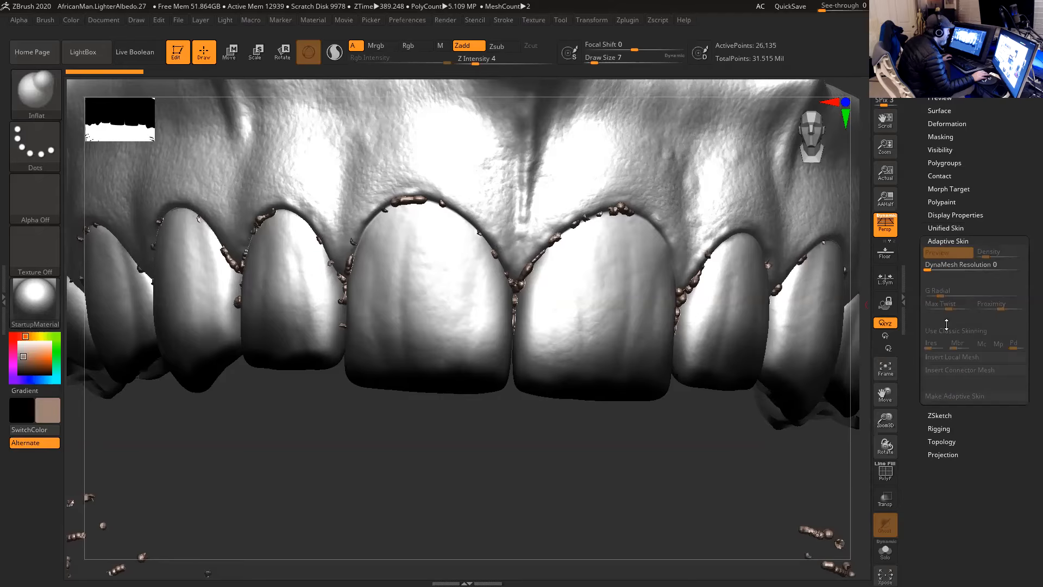
key("a")
key("a")
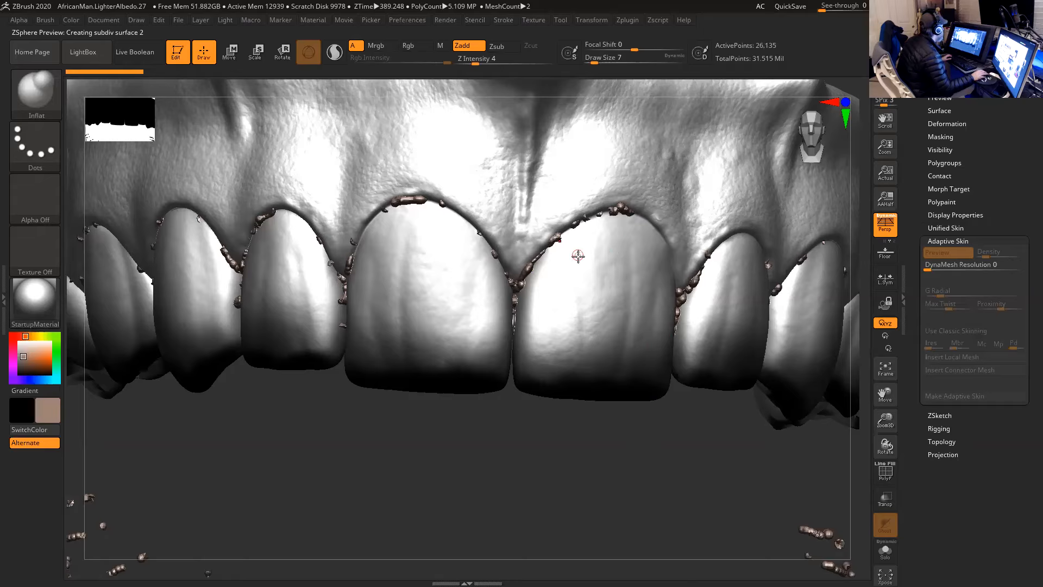
- Set the draw size to 16 and try to smooth the skinned strokes along the gum line
key("space")
left_click_drag(587, 222, 589, 223)
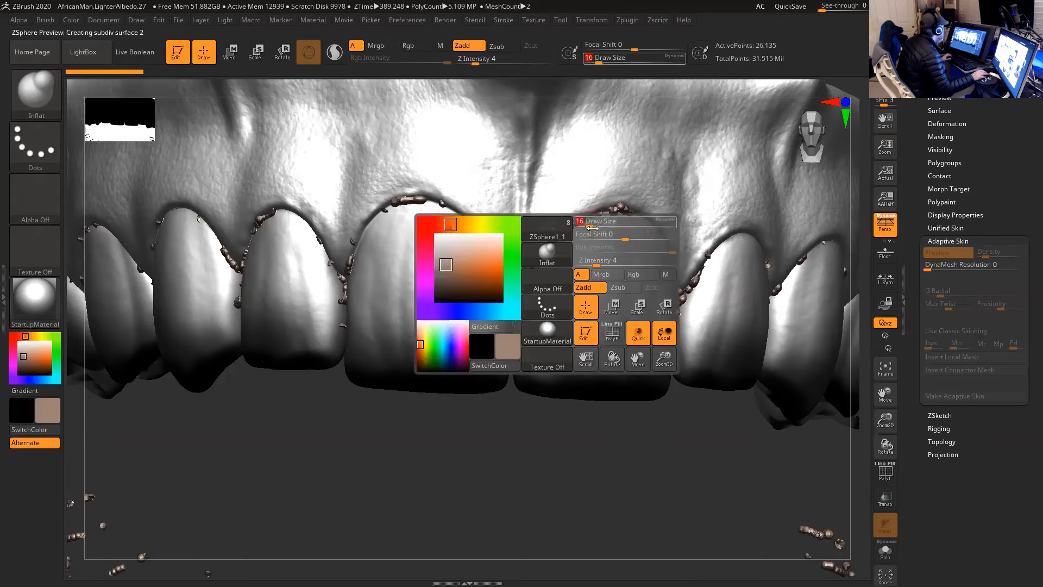
key("shift")
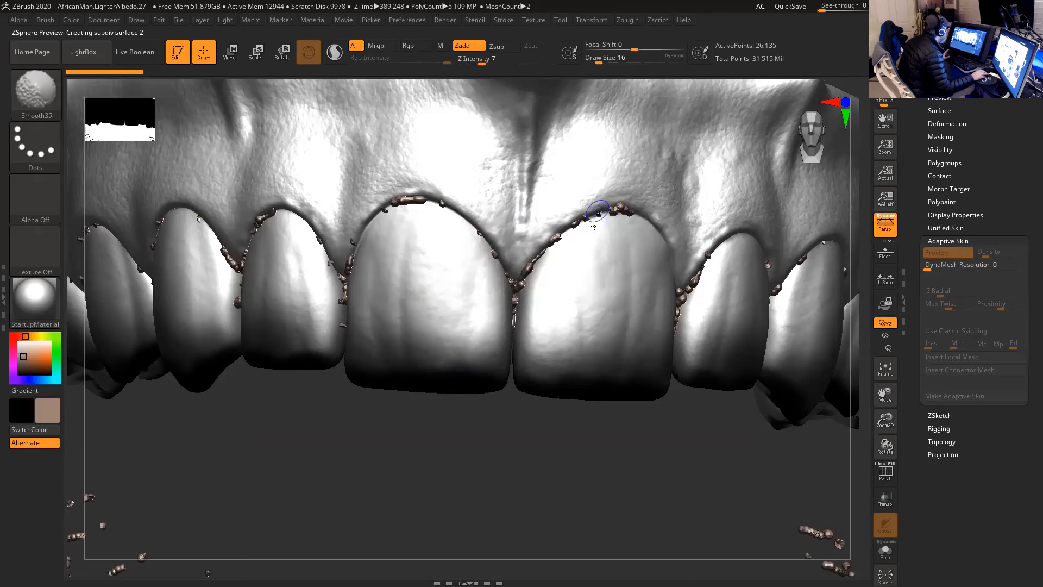
- Launch ZBrush 2020 again by searching for it in Windows
key("alt+Tab")
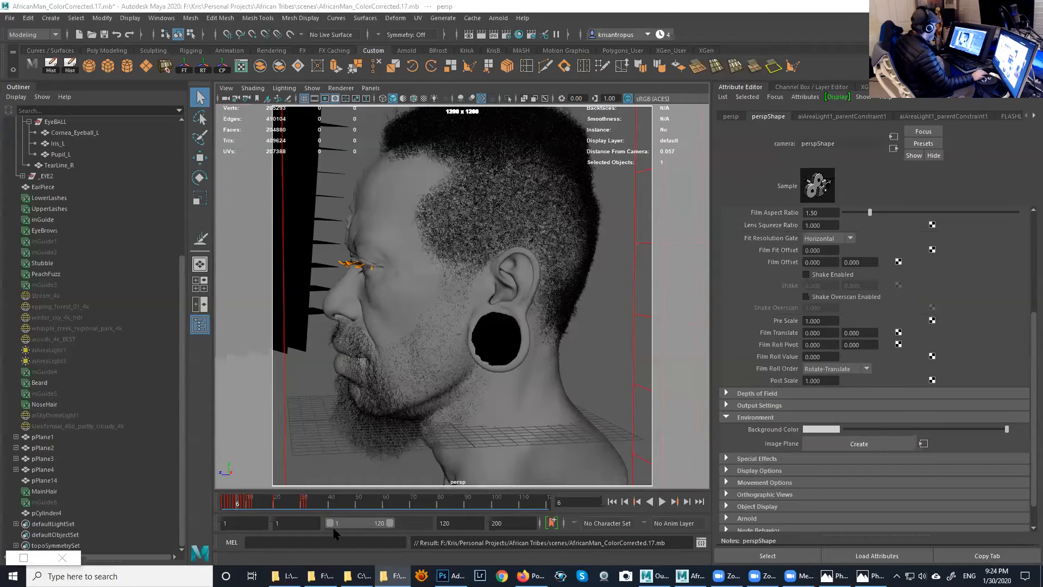
left_click(141, 576)
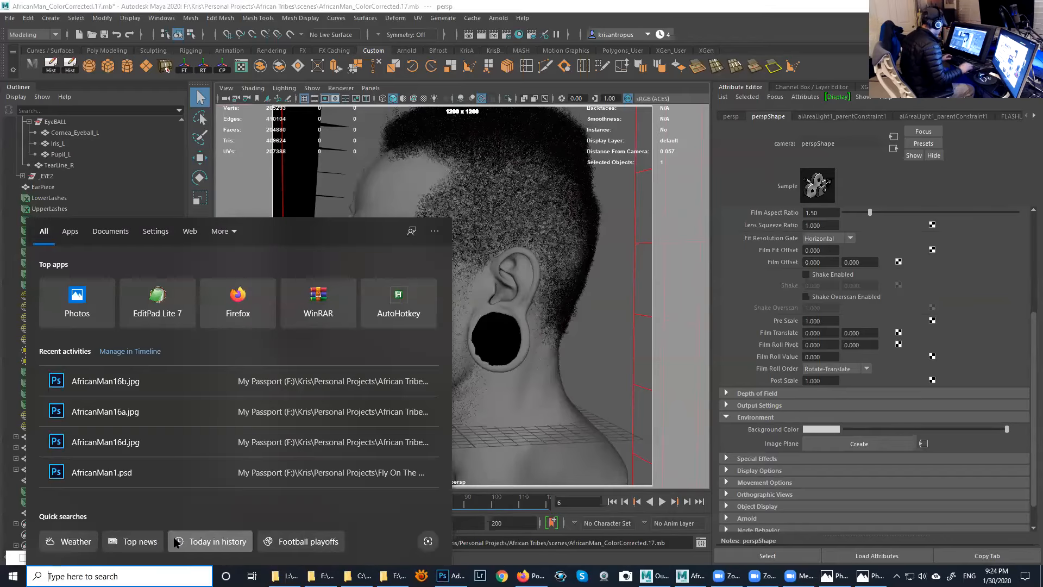
type("ZBRUSH")
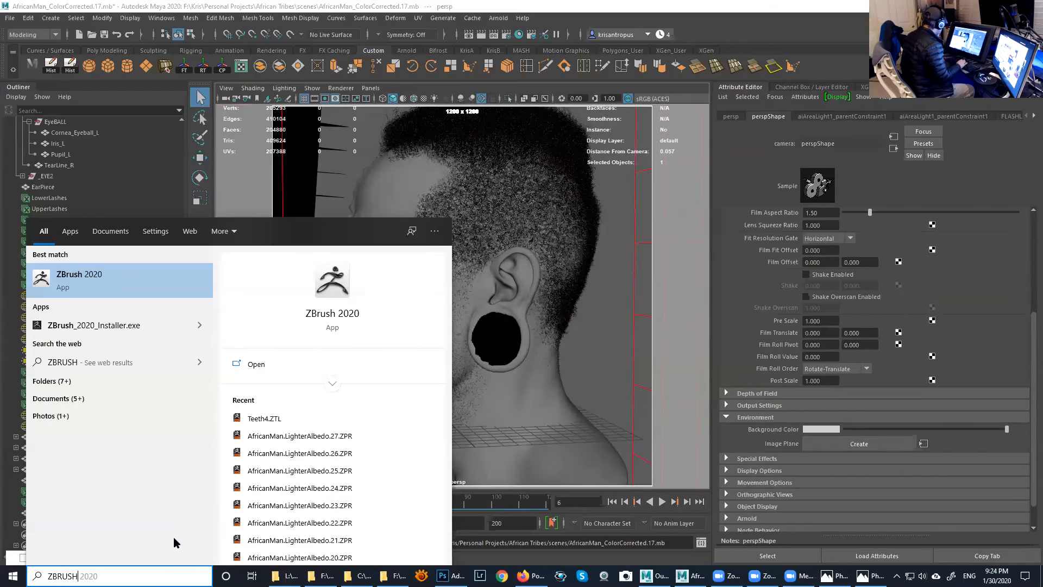
key("Return")
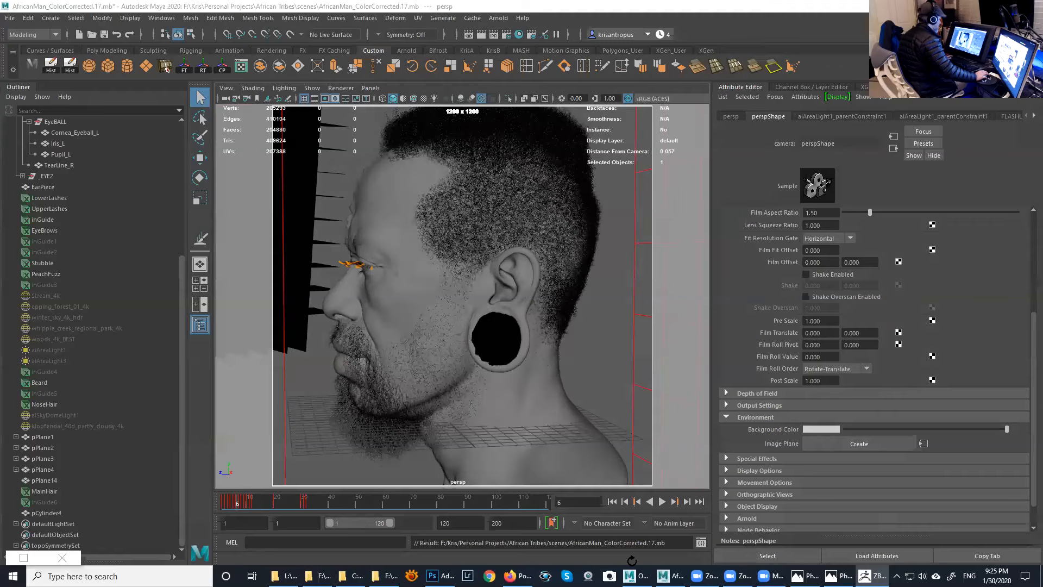
- Switch to Maya's Arnold RenderView and examine the hair, forehead and overall silhouette of the profile render
key("alt+Tab")
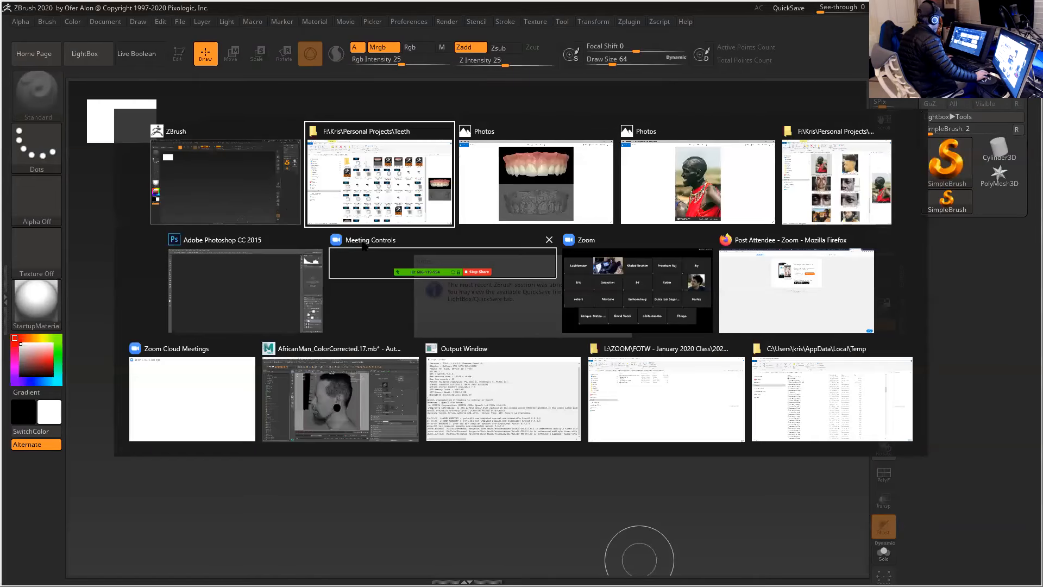
left_click(340, 398)
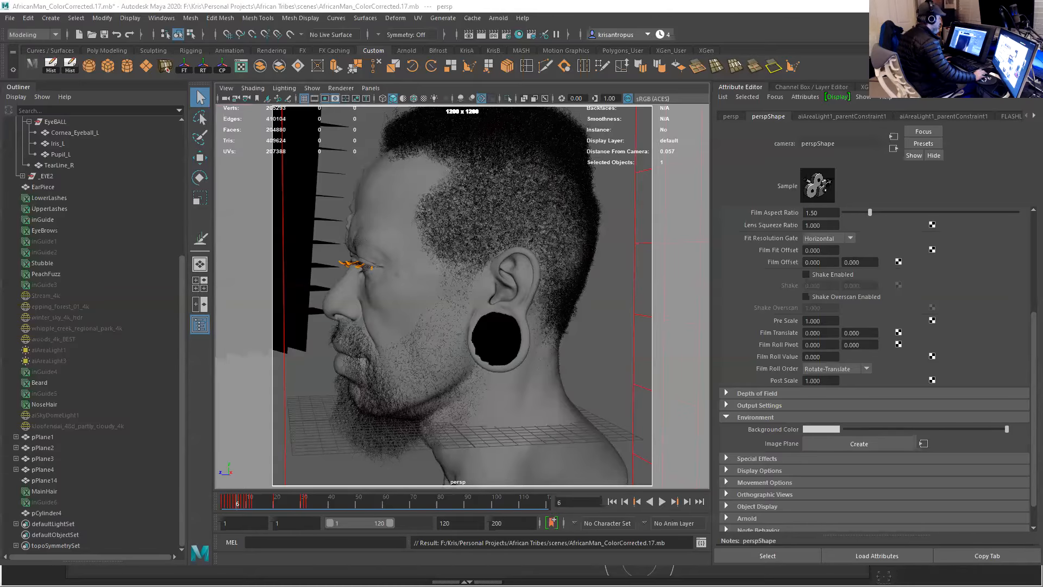
key("alt+Tab")
scroll(652, 245, "down", 2)
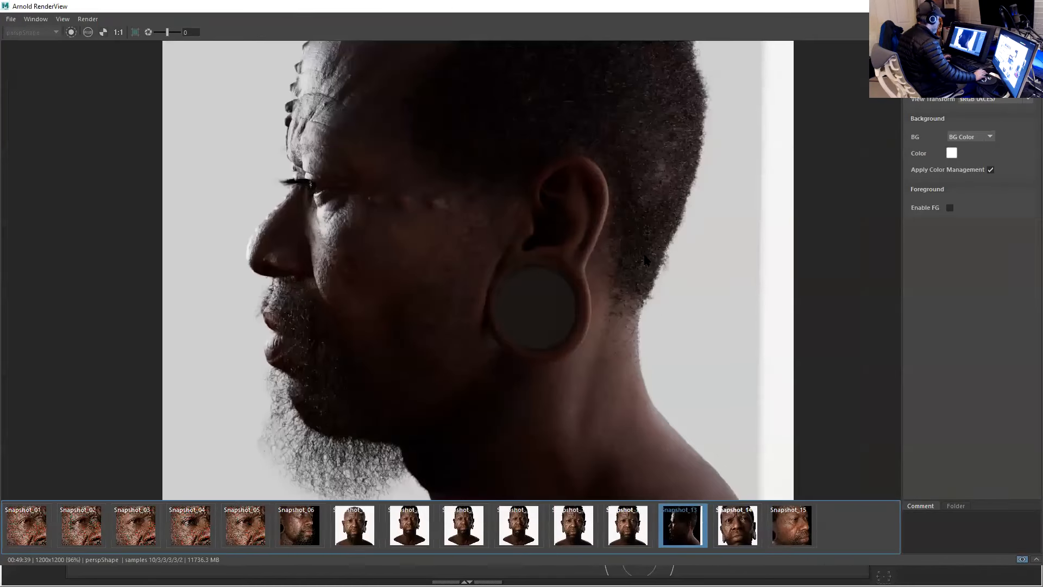
middle_click_drag(643, 239, 608, 372)
scroll(592, 380, "up", 2)
scroll(663, 273, "up", 2)
middle_click_drag(288, 77, 632, 280)
middle_click_drag(349, 109, 354, 158)
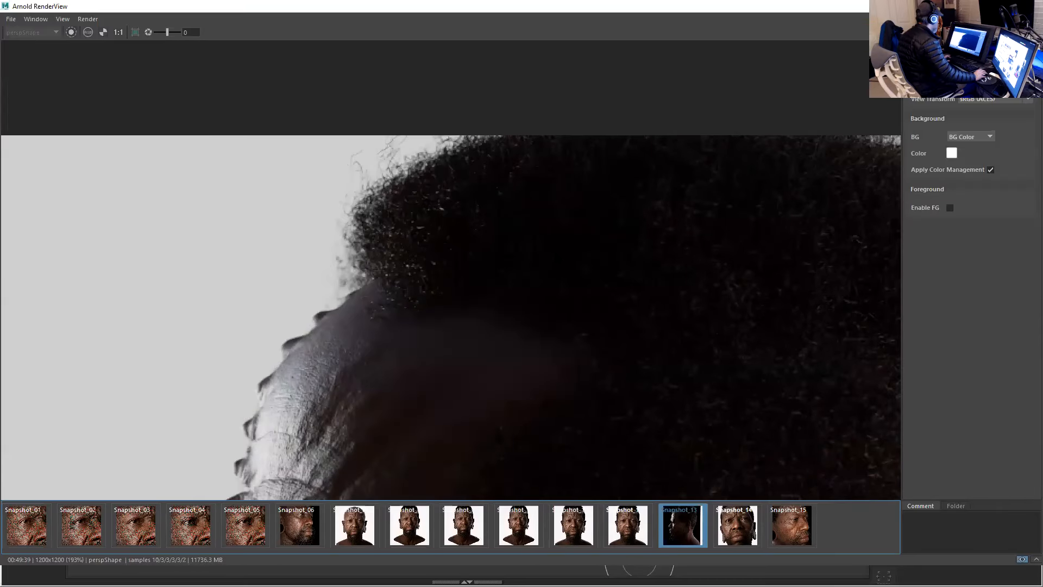
scroll(554, 254, "down", 2)
middle_click_drag(822, 213, 698, 142)
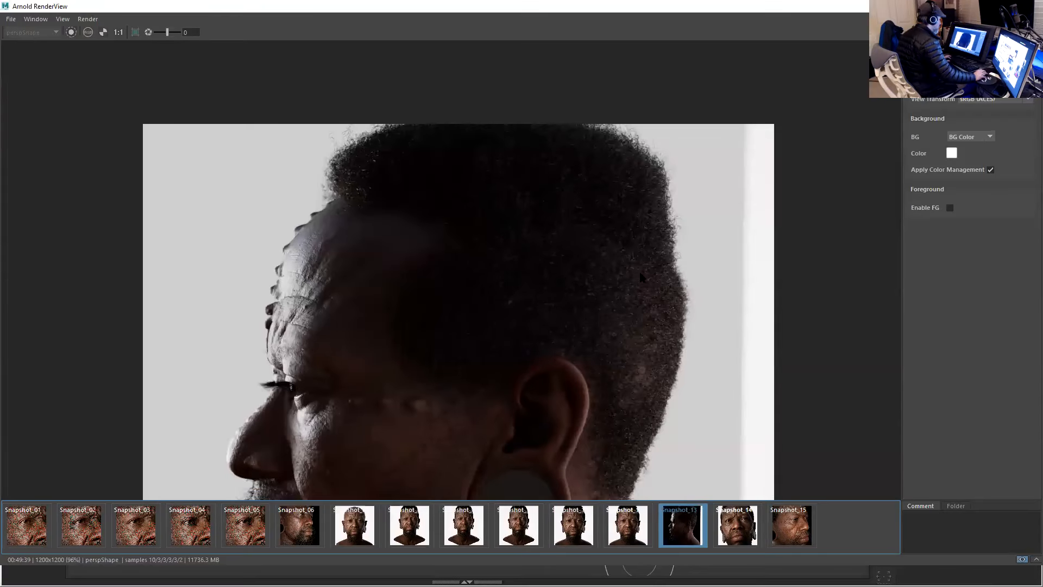
middle_click_drag(641, 277, 593, 201)
scroll(613, 250, "down", 1)
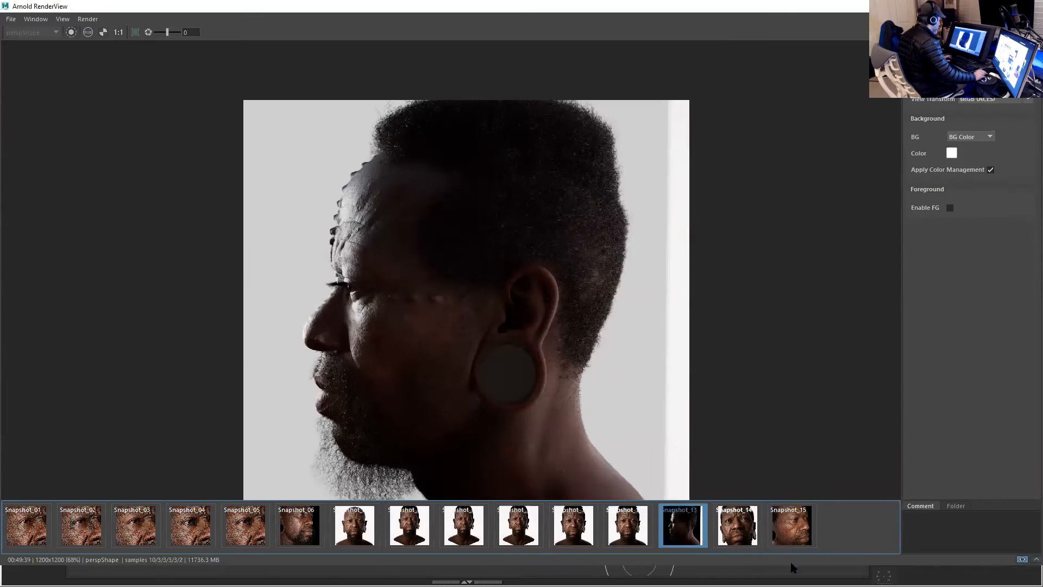
- Display the front close-up in Snapshot_14 and examine its forehead, eyes, nose and beard
left_click(744, 545)
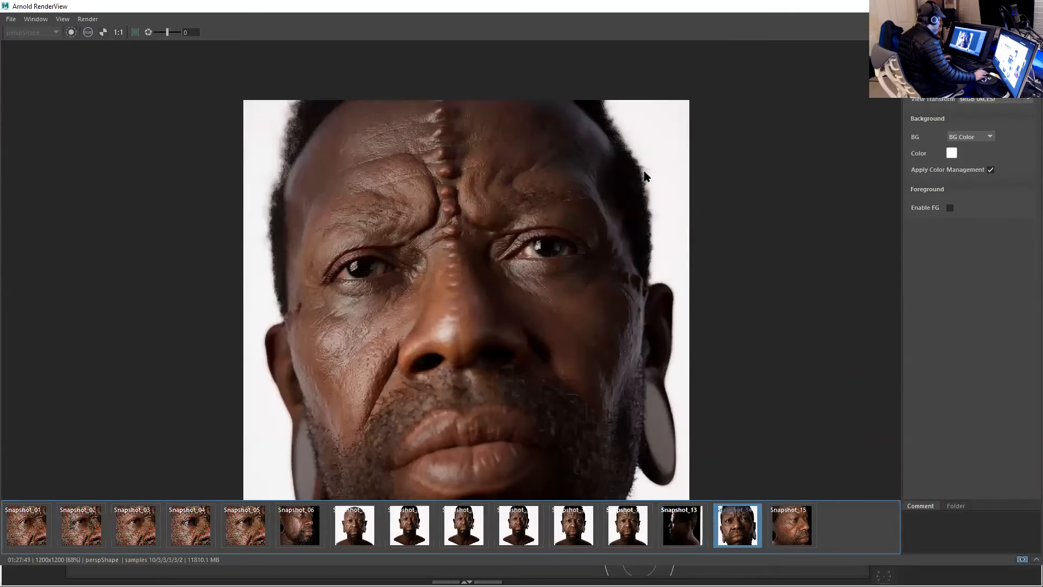
scroll(435, 242, "up", 1)
middle_click_drag(263, 206, 316, 223)
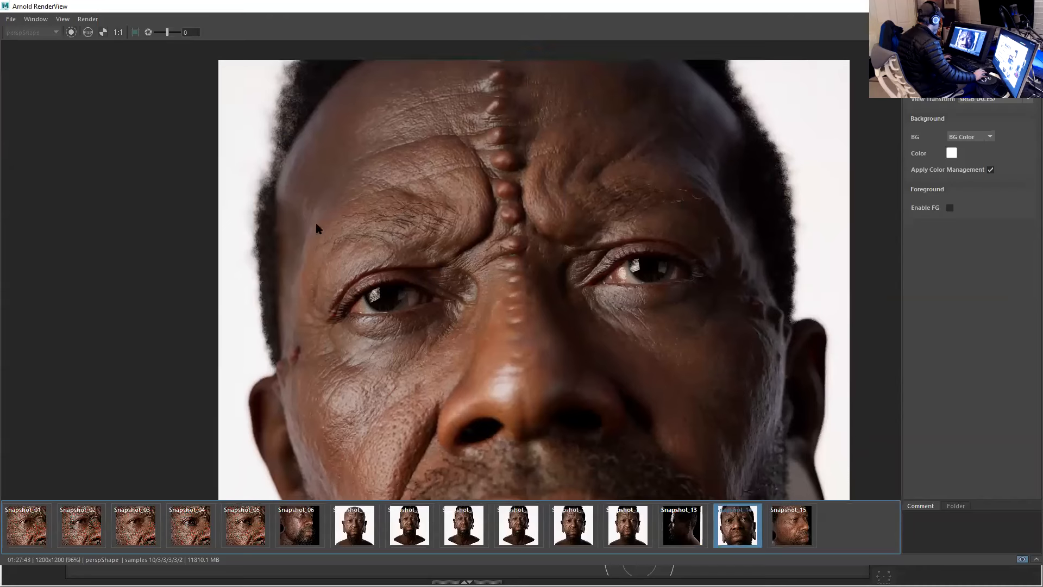
scroll(274, 239, "down", 1)
middle_click_drag(436, 325, 463, 253)
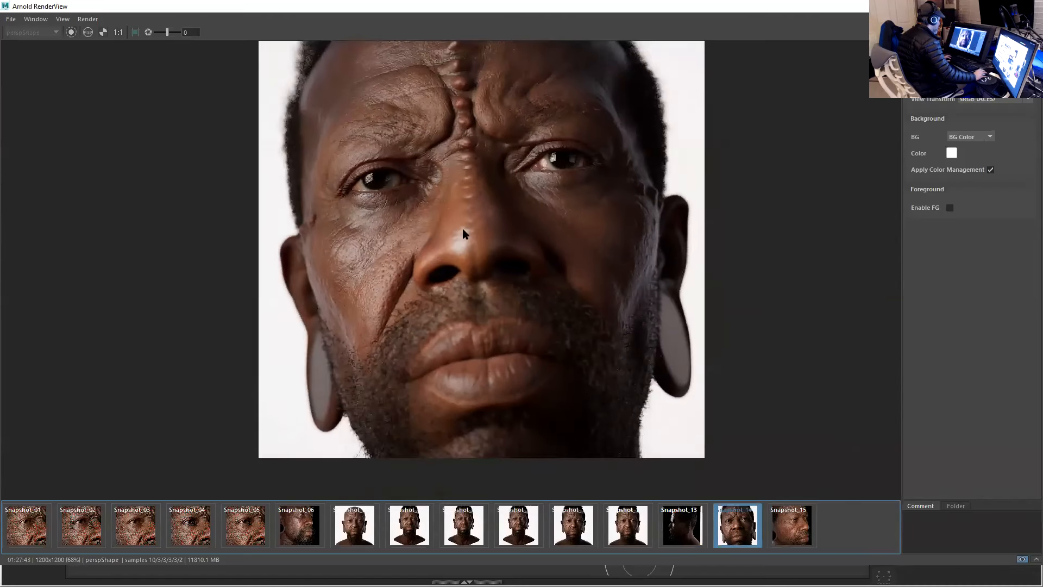
- Display Snapshot_15 and examine the hairline, temple bumps, skin detail and stubble up close
left_click(792, 525)
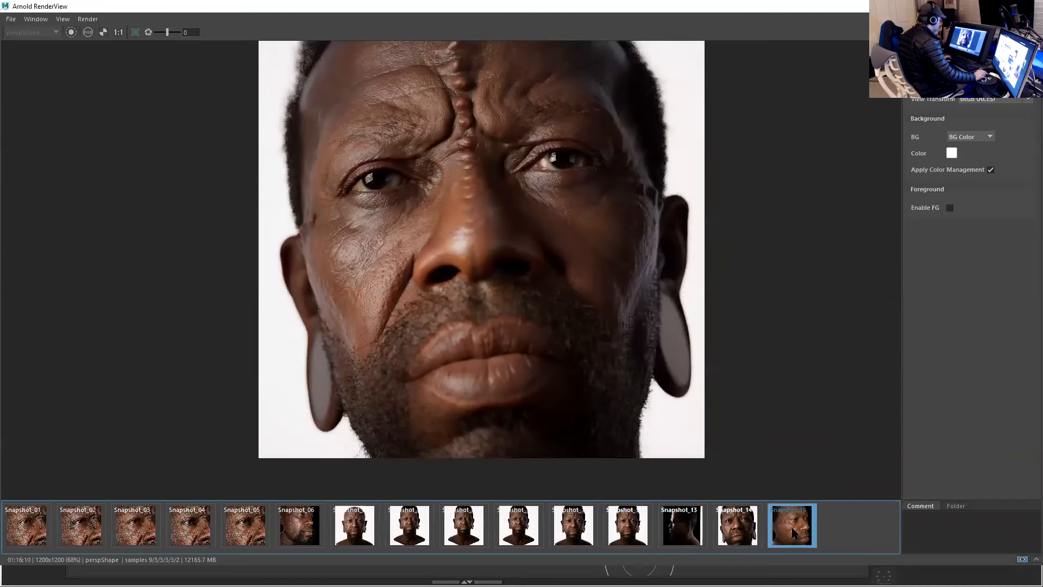
middle_click_drag(587, 222, 619, 285)
scroll(563, 281, "up", 3)
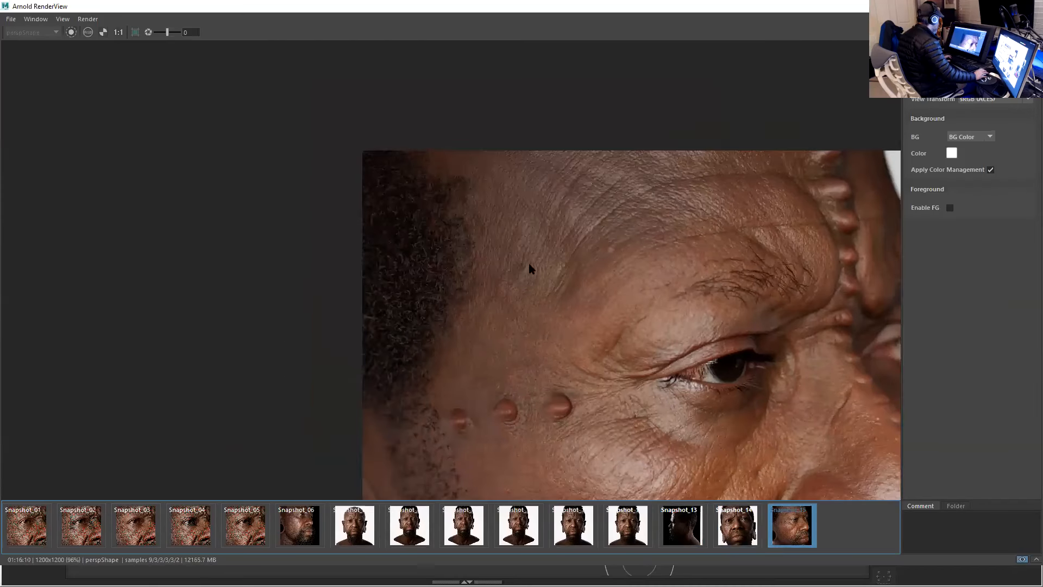
middle_click_drag(462, 270, 473, 211)
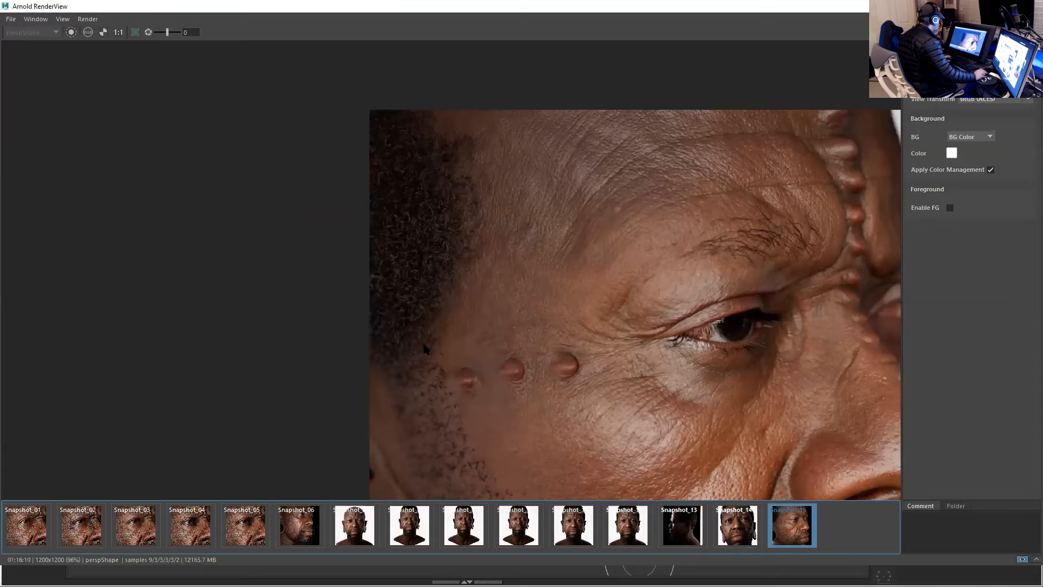
middle_click_drag(480, 326, 484, 220)
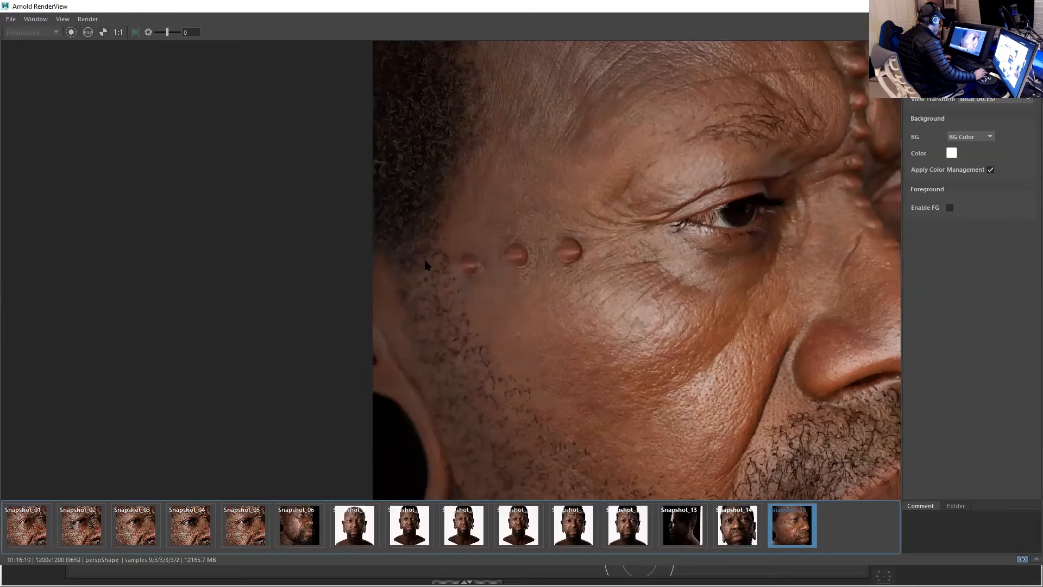
middle_click_drag(534, 338, 470, 332)
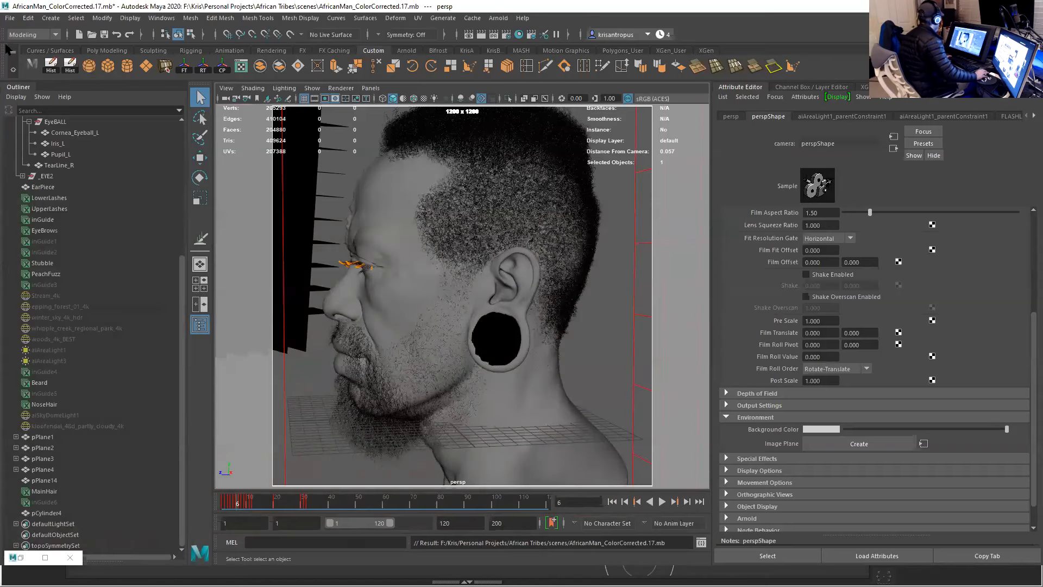
- Start opening another scene and browse from African Tribes to the scenes folder of the Jessica project under Personal Projects
left_click(9, 17)
left_click(38, 48)
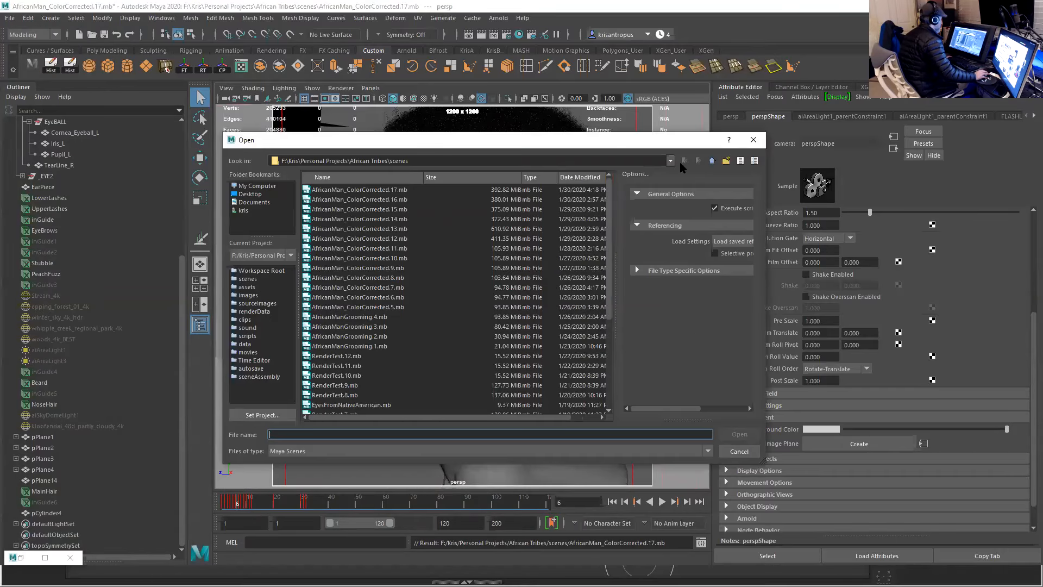
left_click(712, 161)
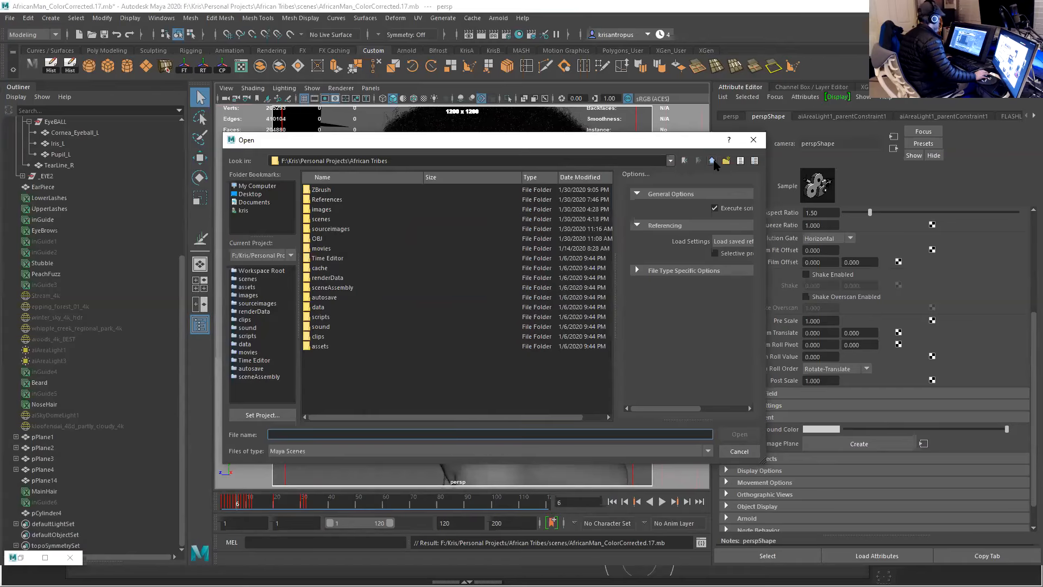
left_click(712, 161)
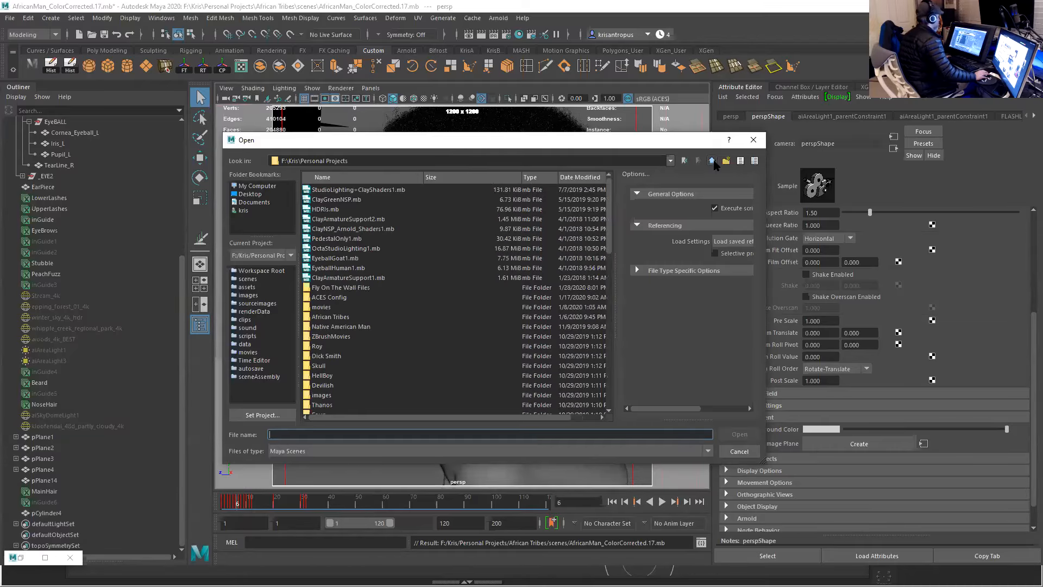
left_click(395, 179)
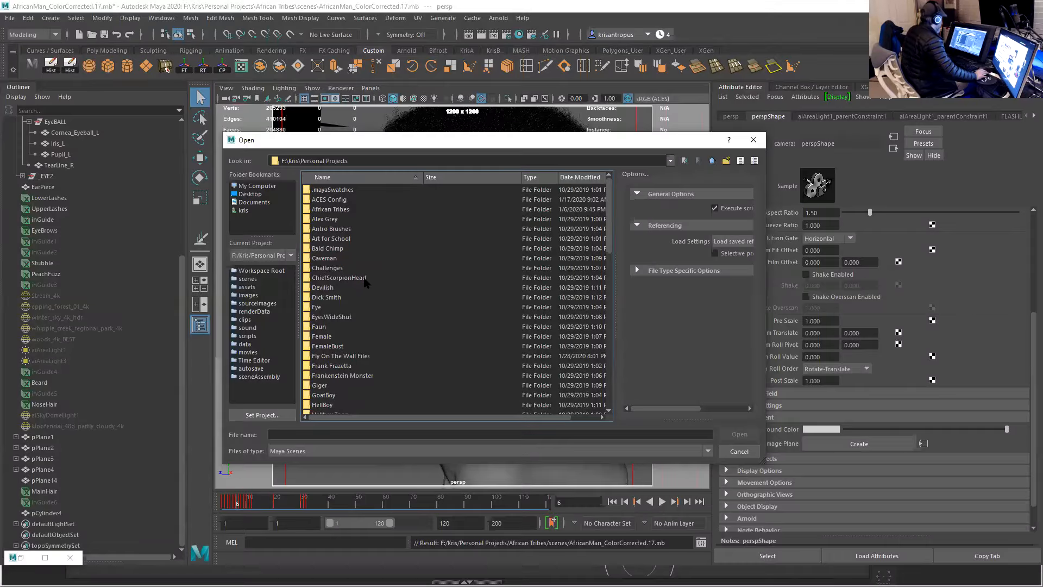
scroll(360, 313, "down", 5)
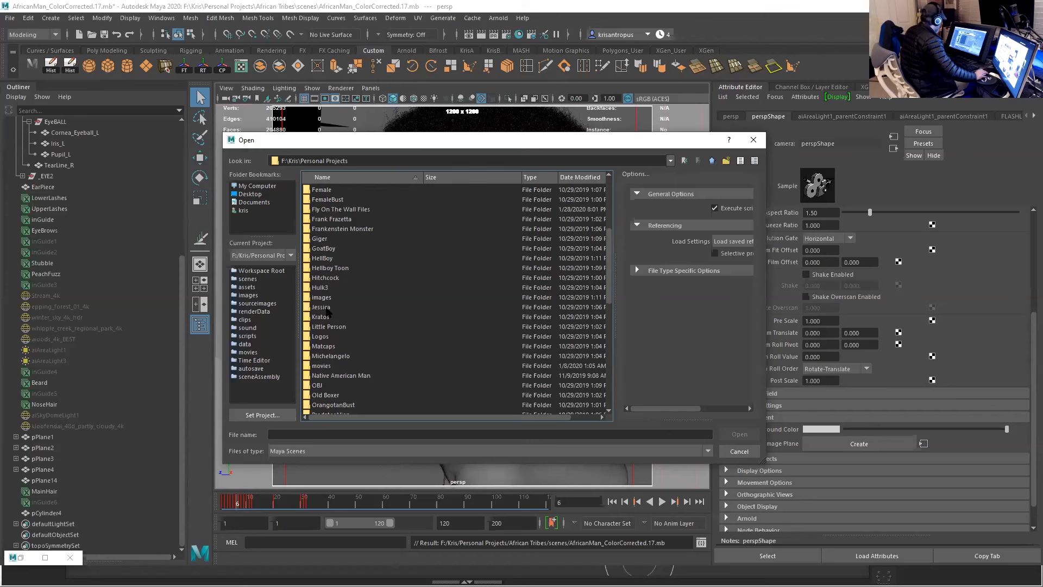
left_click(328, 308)
double_click(327, 308)
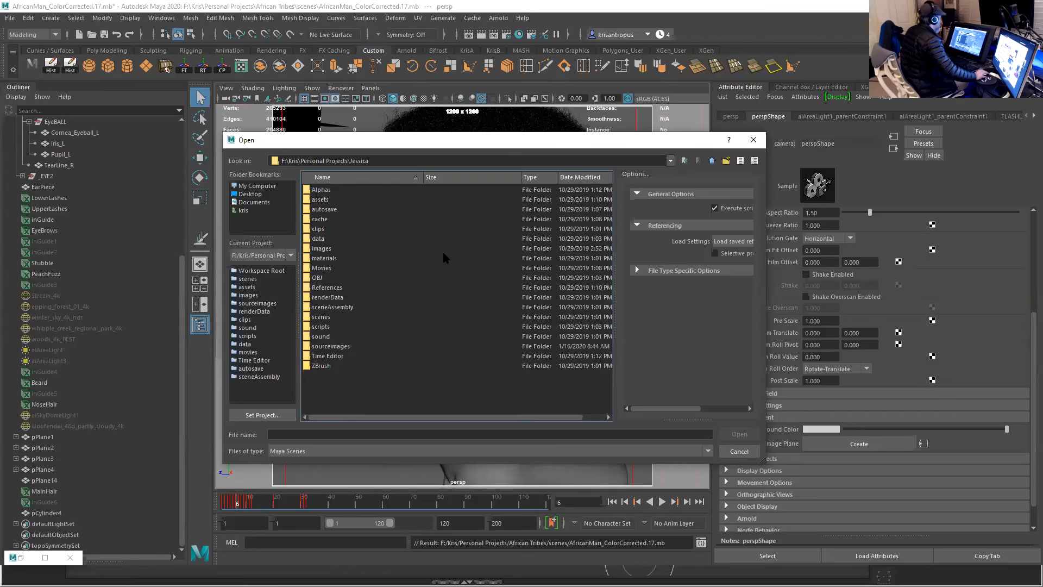
double_click(327, 318)
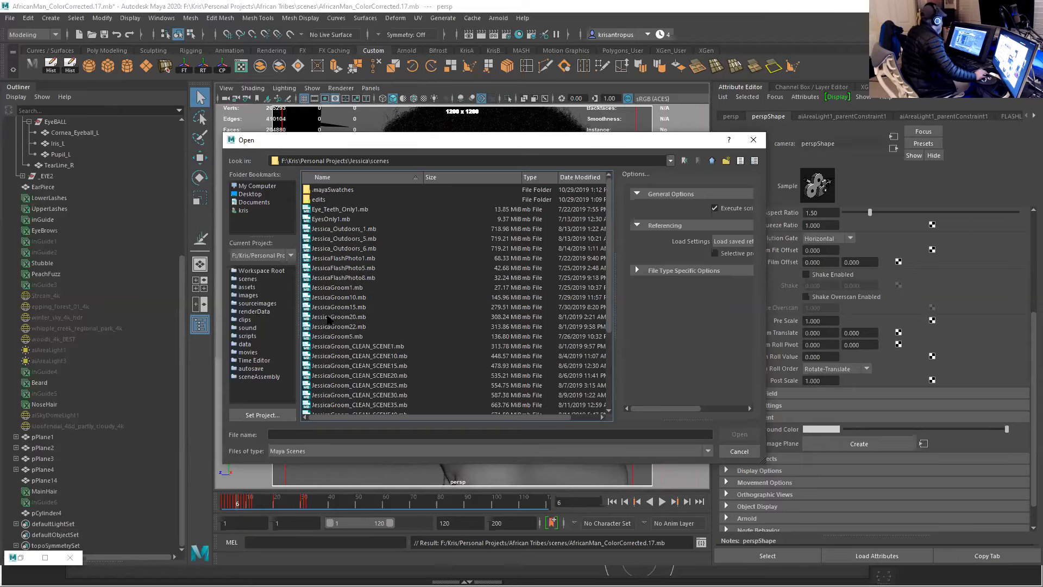
- Sort the scenes by newest modification date and open JessicaGroom_CLEAN_SCENE47.mb
left_click(577, 178)
left_click(587, 180)
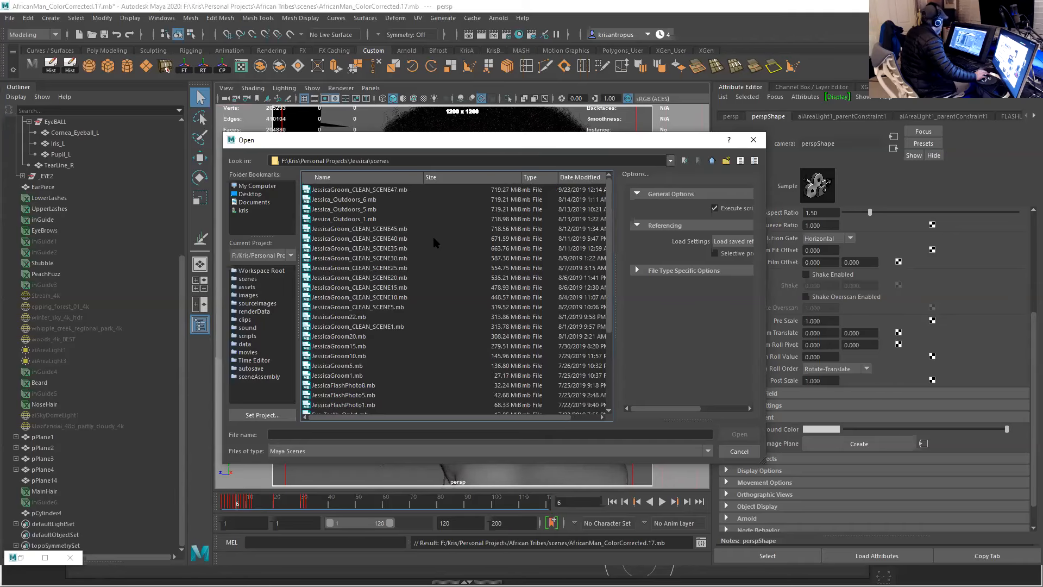
left_click(391, 190)
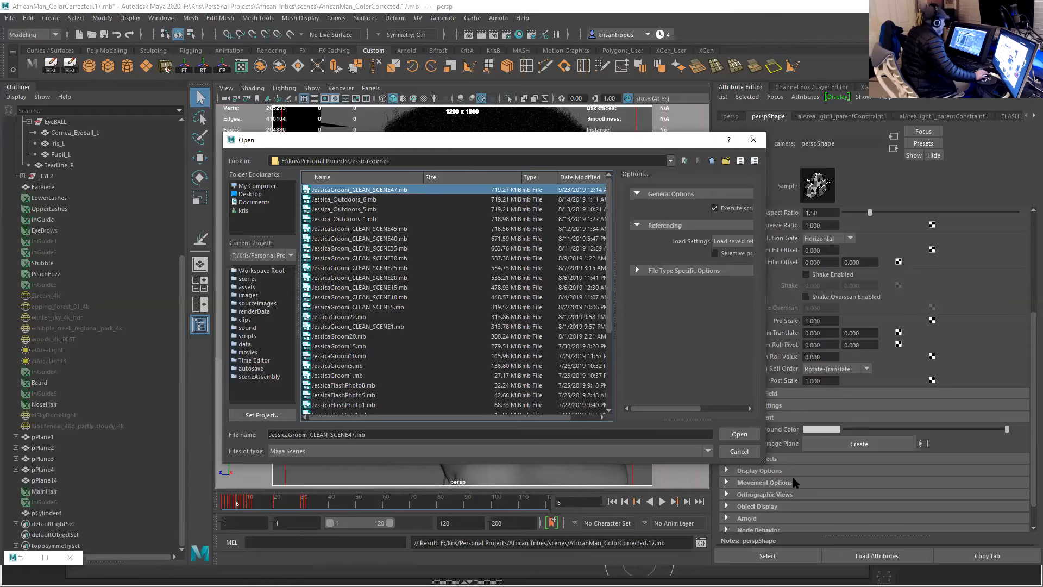
left_click(740, 434)
left_click(506, 294)
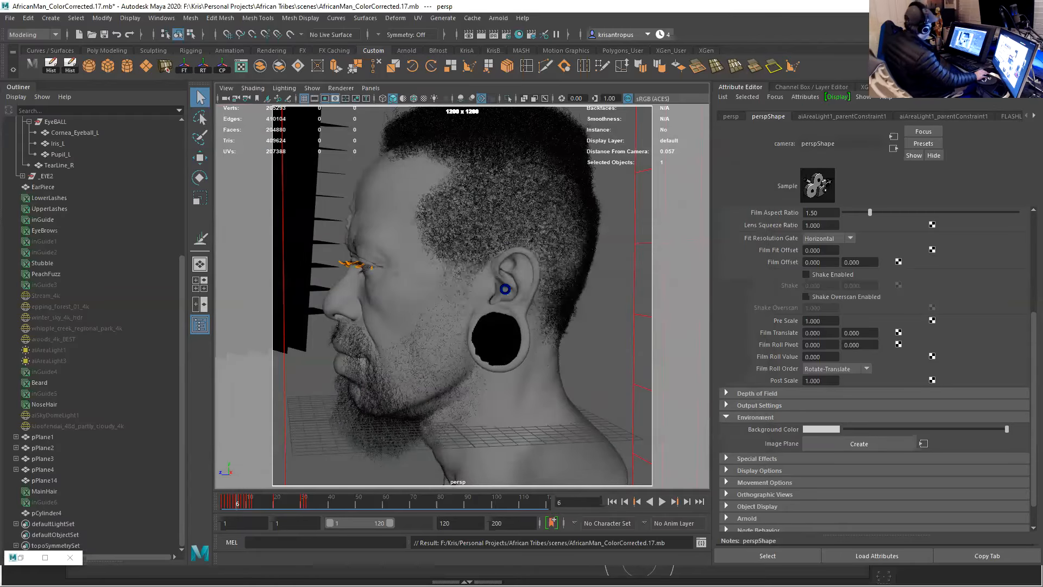
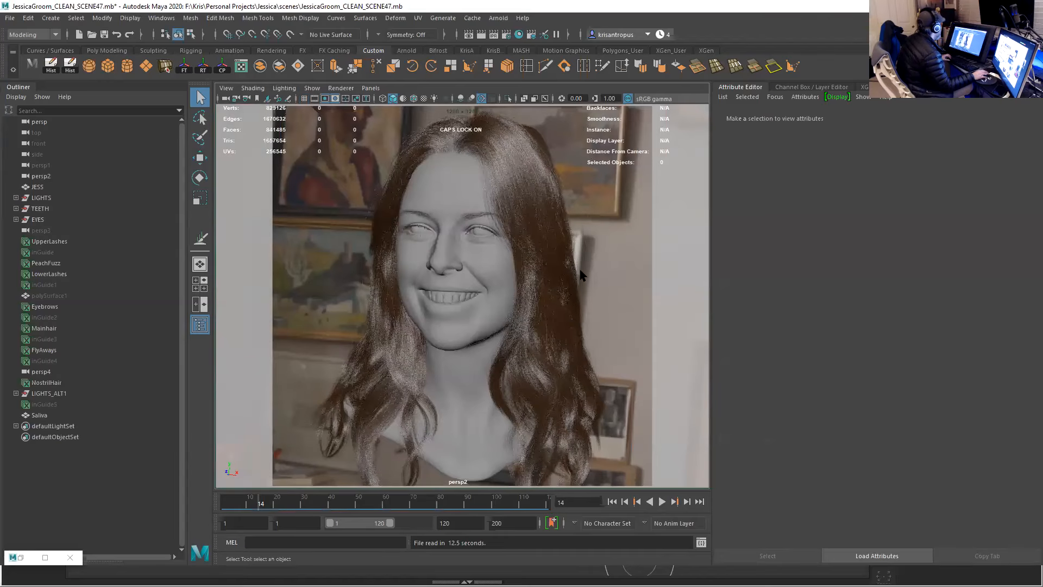
- Examine the groomed hair from the long locks beside the neck up to the center and side hairline
right_click_drag(563, 275, 533, 291, "alt")
middle_click_drag(533, 291, 402, 262, "alt")
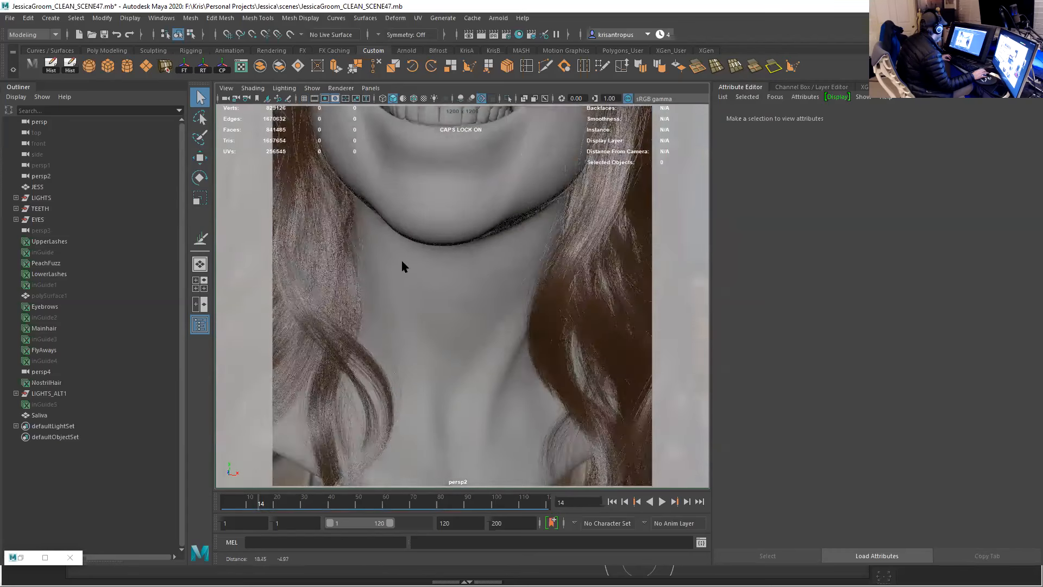
middle_click_drag(399, 363, 459, 260, "alt")
middle_click_drag(453, 354, 433, 382, "alt")
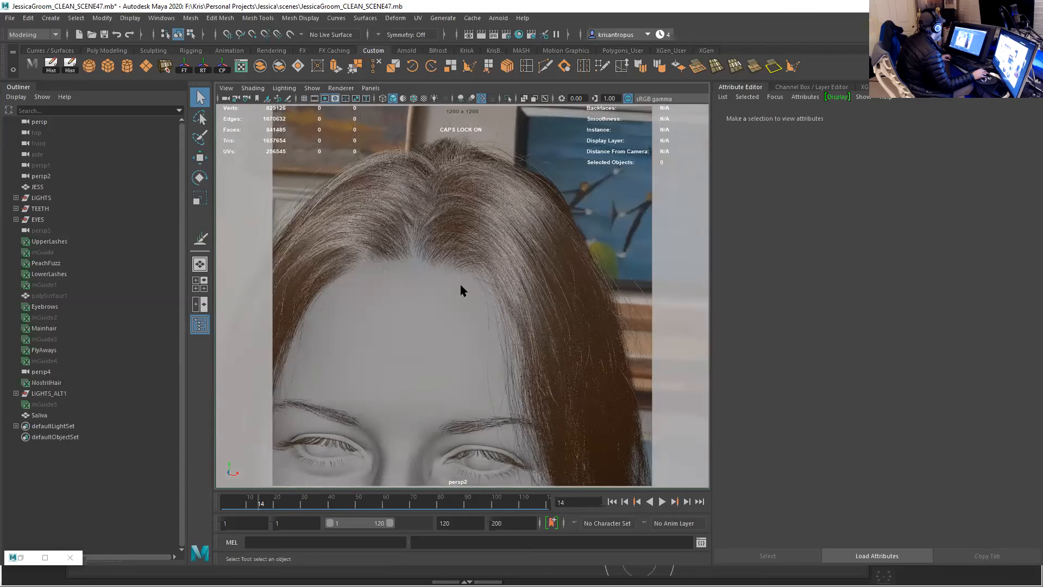
scroll(489, 310, "up", 5)
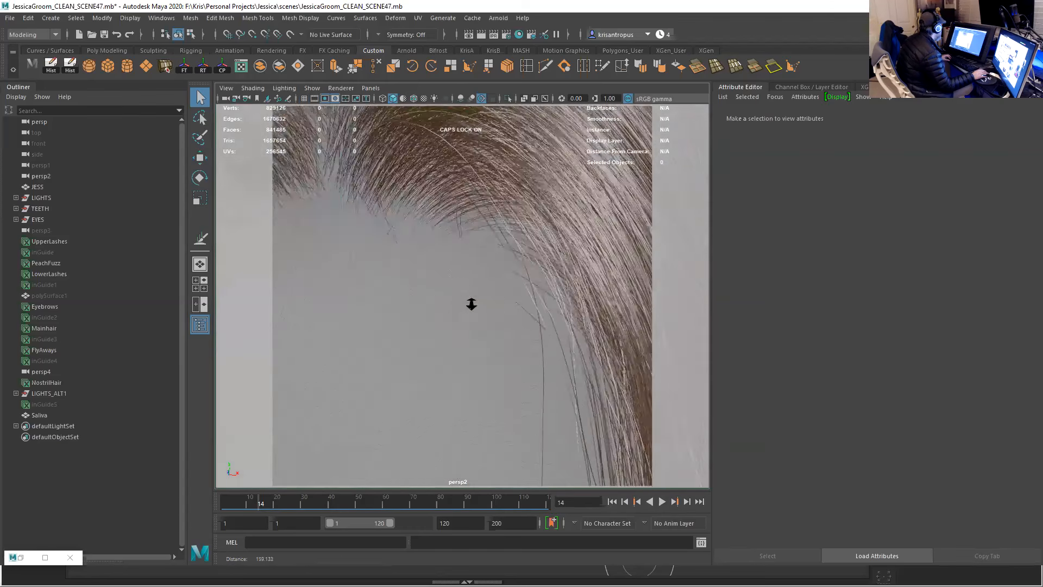
scroll(469, 300, "down", 2)
scroll(479, 303, "down", 3)
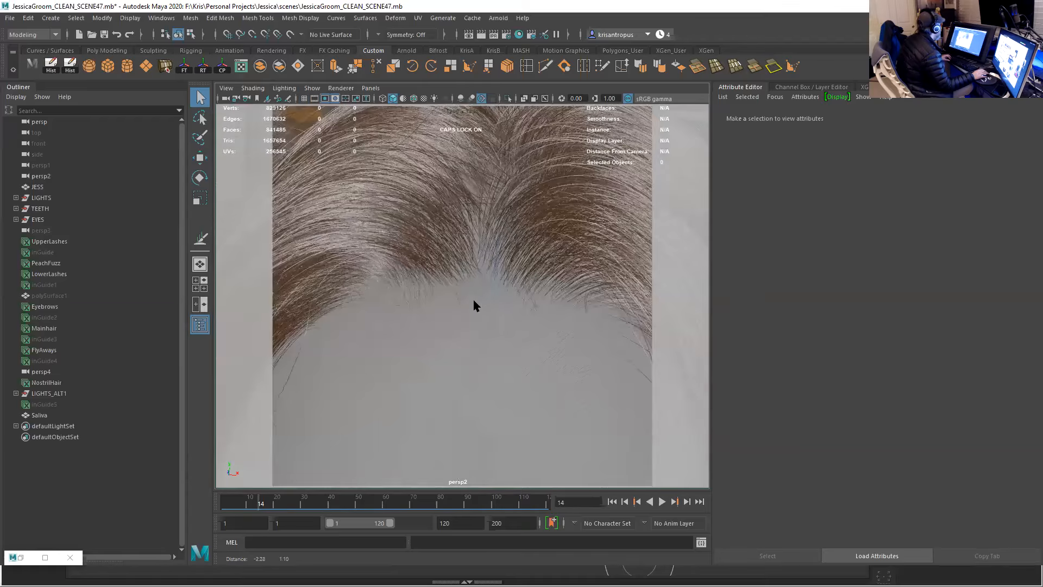
scroll(471, 304, "down", 1)
middle_click_drag(464, 310, 511, 310, "alt")
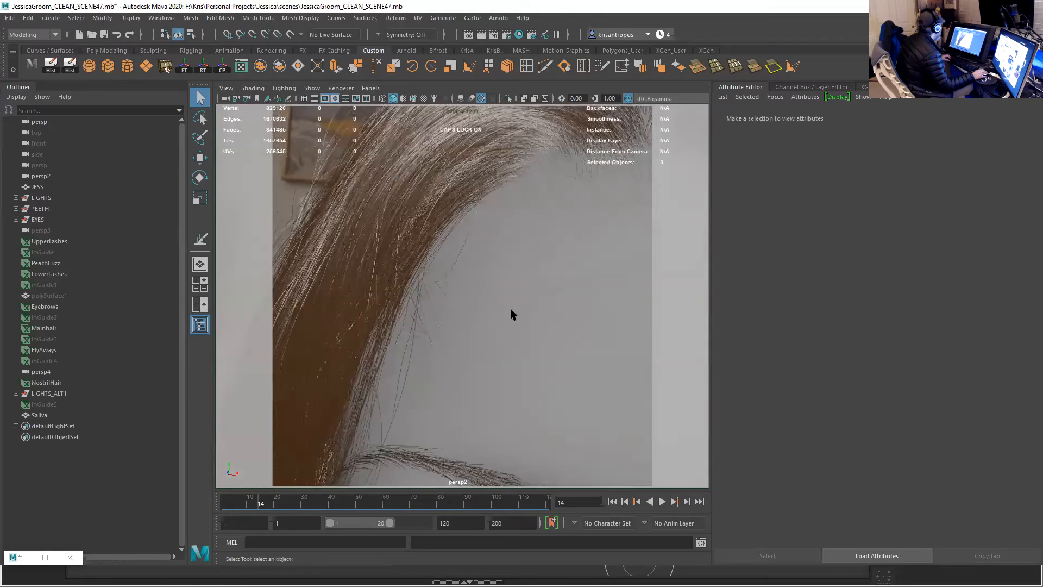
- Examine the eyebrow hairs and the forehead peach fuzz blending into the hairline up close
middle_click_drag(456, 382, 461, 337, "alt")
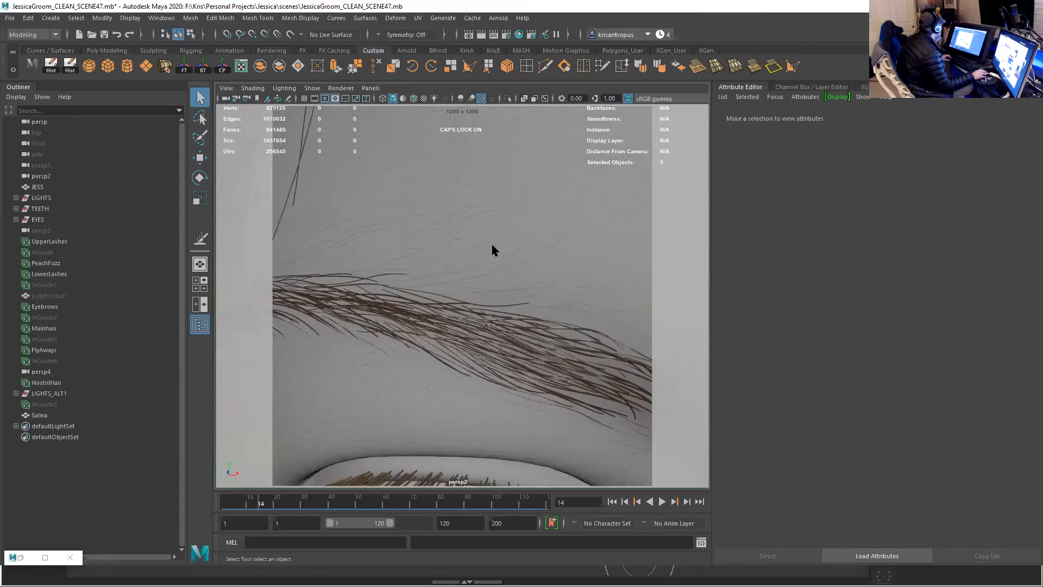
middle_click_drag(510, 352, 496, 310, "alt")
right_click_drag(496, 310, 484, 302, "alt")
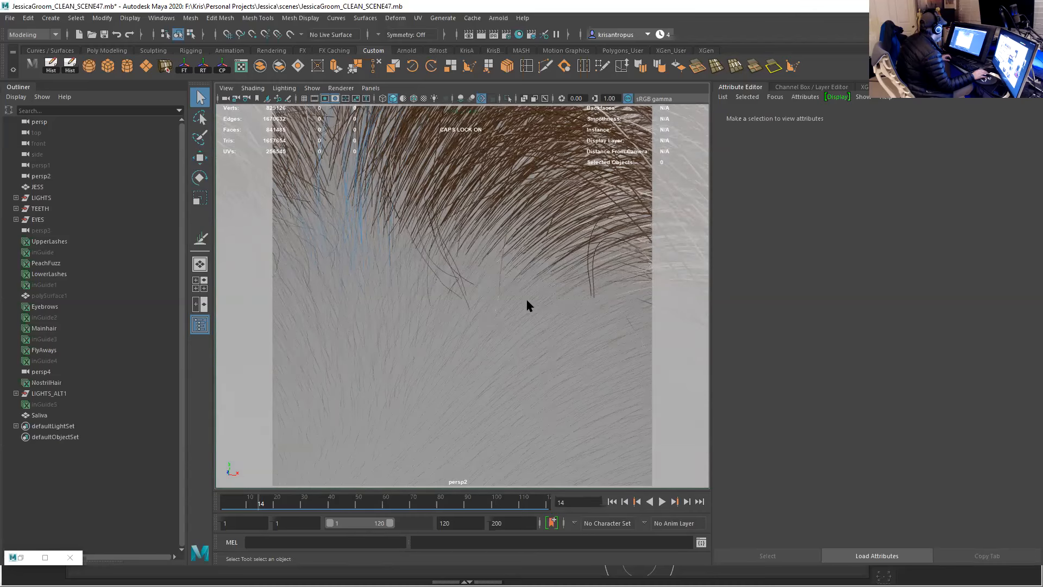
middle_click_drag(528, 305, 520, 305, "alt")
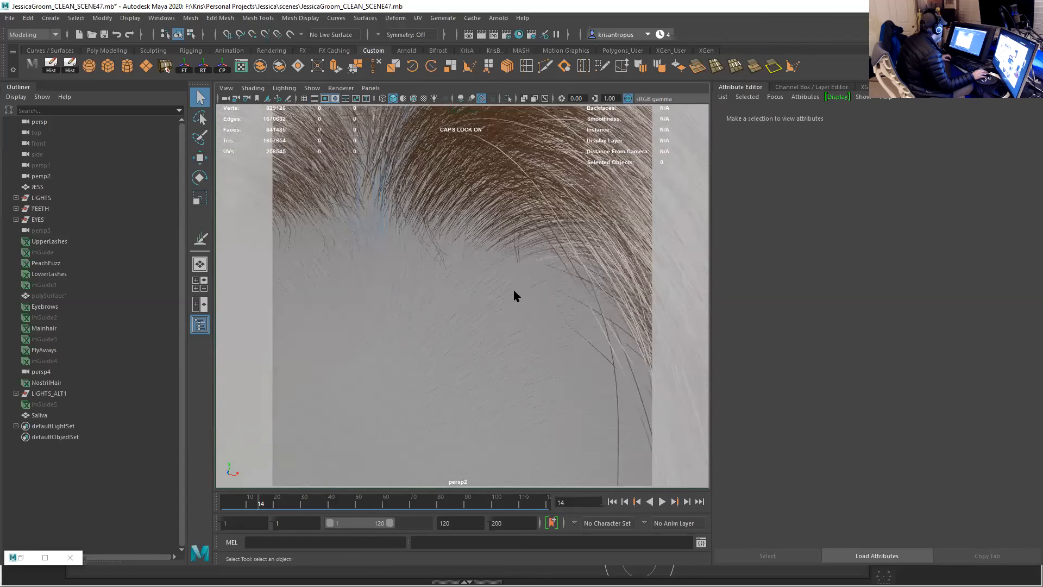
scroll(478, 255, "up", 4)
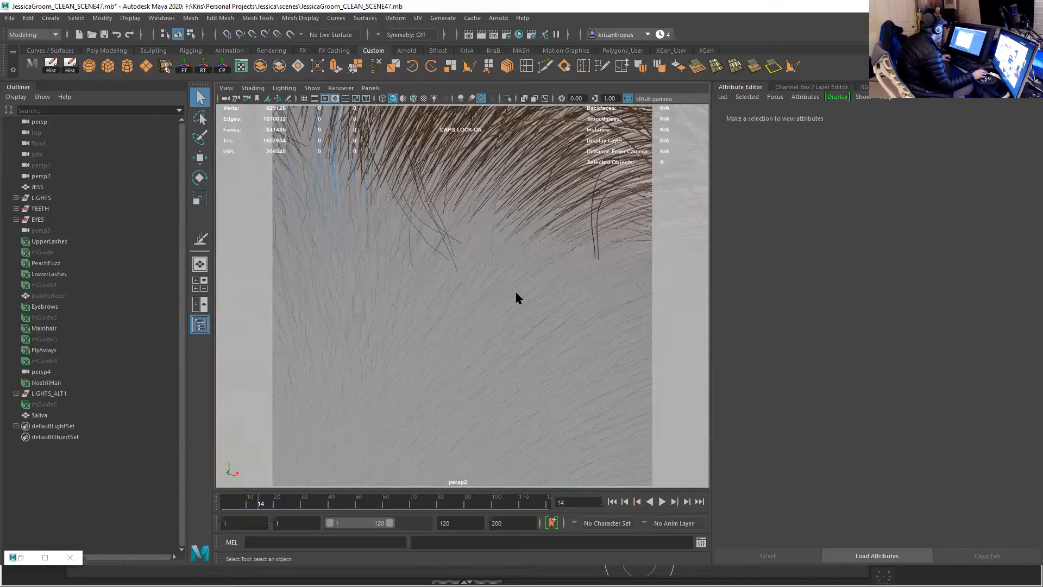
mouse_move(411, 279)
middle_mouse_down("alt")
mouse_move(435, 290)
mouse_move(528, 288)
mouse_move(499, 272)
mouse_move(510, 268)
mouse_move(503, 252)
mouse_move(487, 270)
mouse_move(496, 323)
middle_mouse_up("alt")
scroll(435, 290, "up", 3)
- Examine the hair parting along the top of the head and the groom around the whole face
scroll(437, 290, "down", 5)
middle_click_drag(496, 226, 479, 268, "alt")
middle_click_drag(472, 180, 471, 193, "alt")
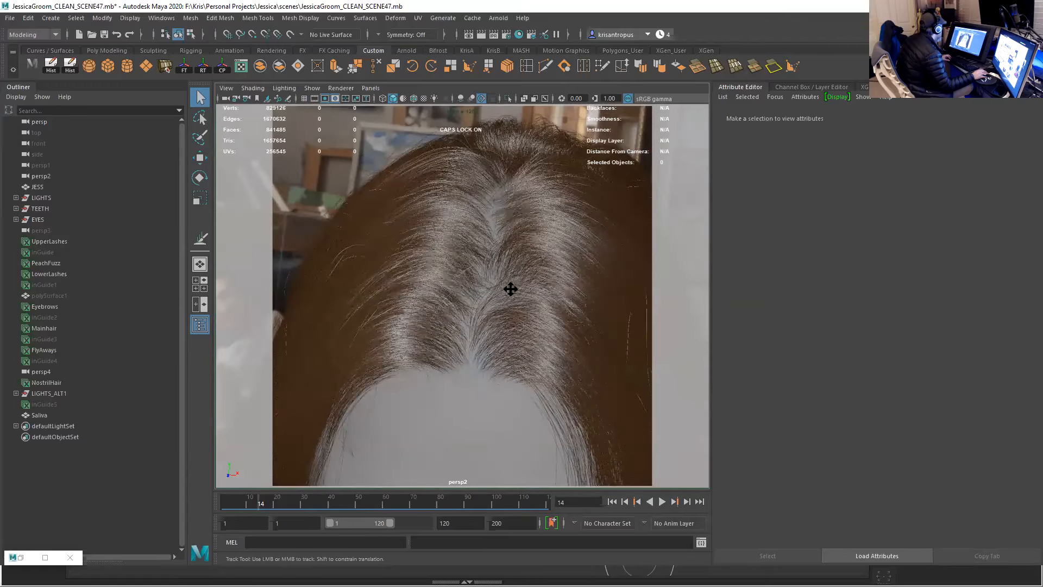
right_click_drag(493, 275, 489, 270, "alt")
middle_click_drag(489, 270, 514, 393, "alt")
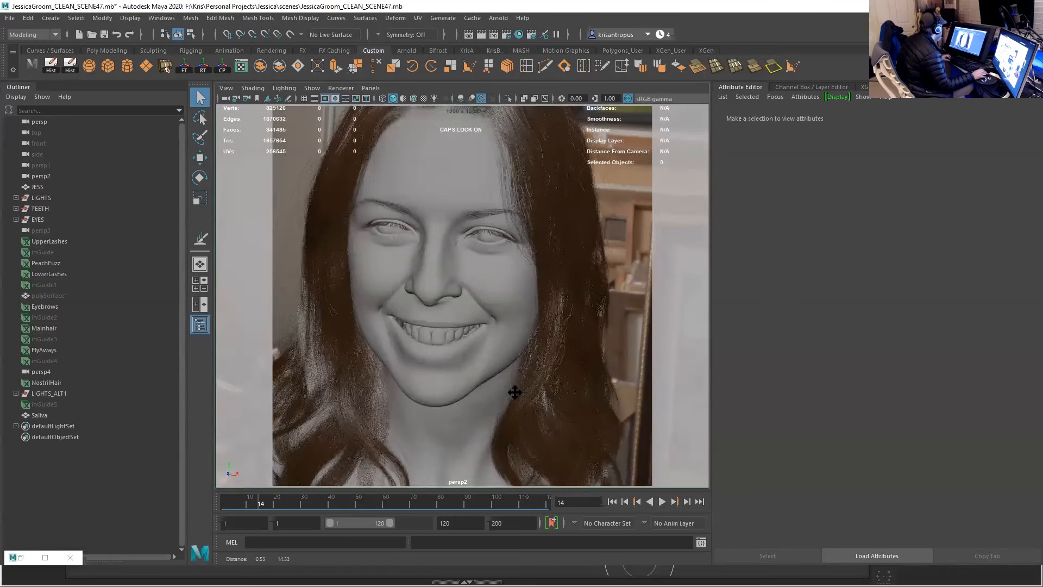
key("bracketleft")
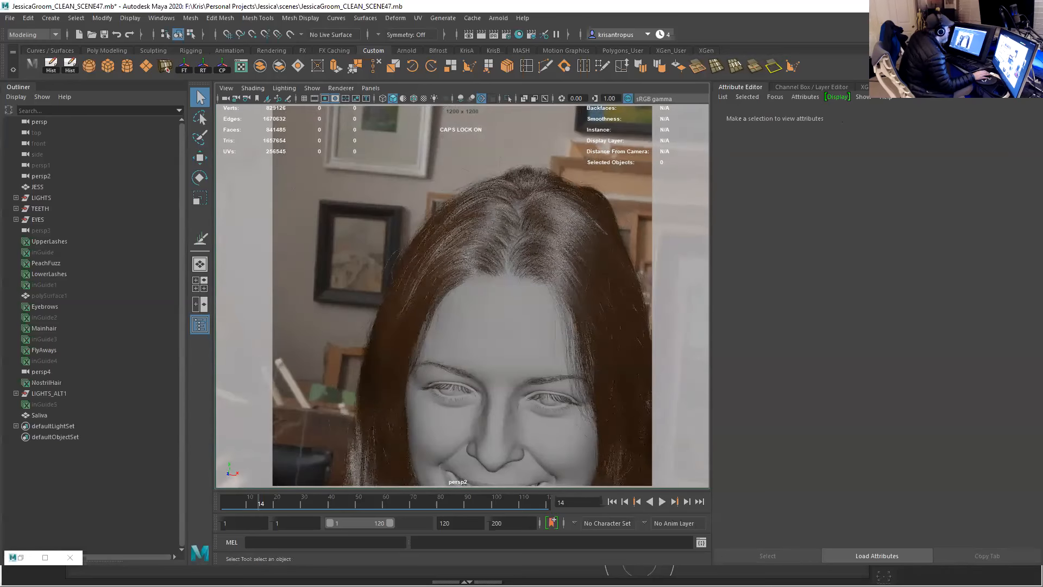
- Hide the NostrilHair, Mainhair, Eyebrows, LowerLashes, PeachFuzz and UpperLashes groom descriptions, leaving only FlyAways displayed
left_click(863, 87)
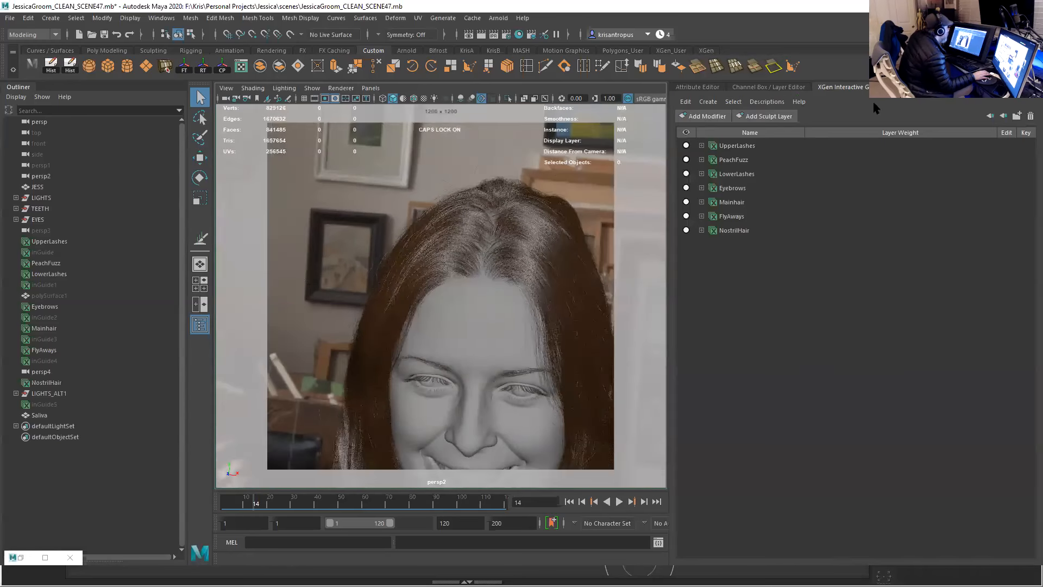
left_click(686, 230)
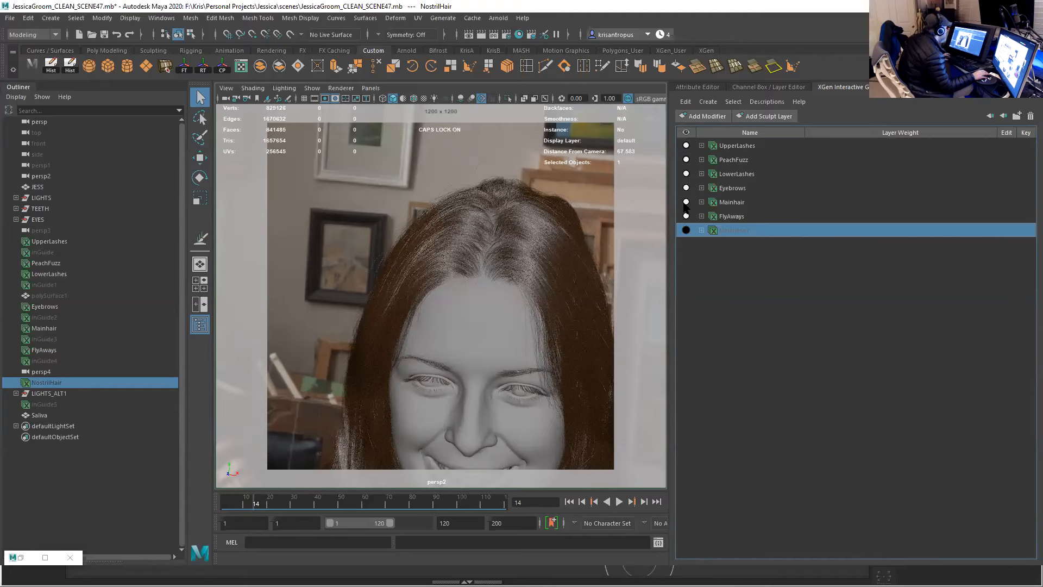
left_click(687, 202)
left_click(686, 188)
left_click(686, 174)
left_click(687, 160)
left_click(687, 145)
- Widen the viewport and examine the isolated FlyAways strands over the scalp and around both sides of the head
right_click_drag(608, 228, 538, 303, "alt")
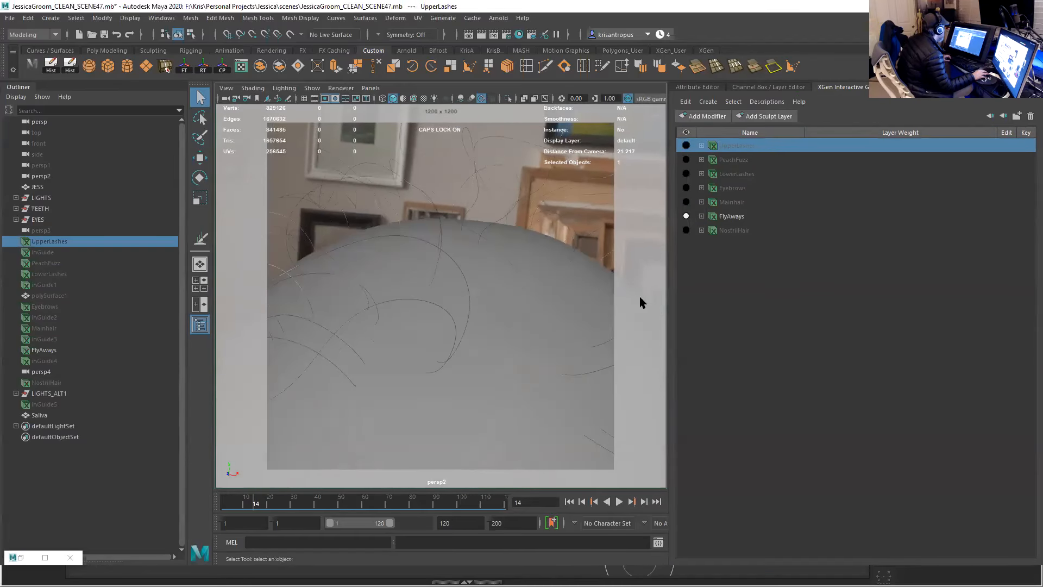
left_click_drag(670, 310, 791, 326)
right_click_drag(608, 329, 588, 315, "alt")
left_click_drag(587, 315, 569, 305, "alt")
middle_click_drag(569, 305, 576, 332, "alt")
left_click_drag(576, 333, 604, 352, "alt")
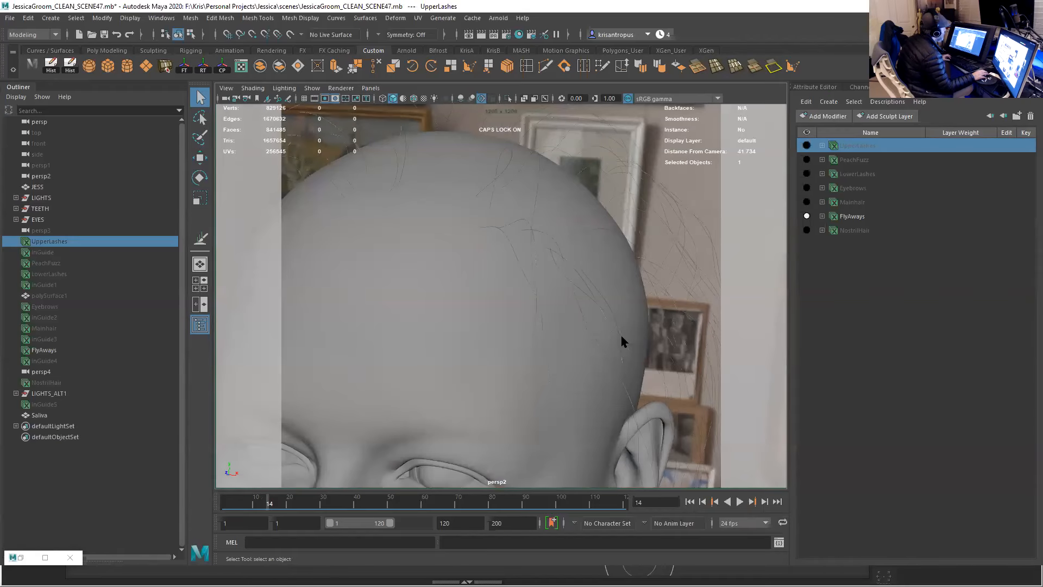
mouse_move(611, 334)
right_mouse_down("alt")
mouse_move(592, 323)
mouse_move(601, 336)
right_mouse_up("alt")
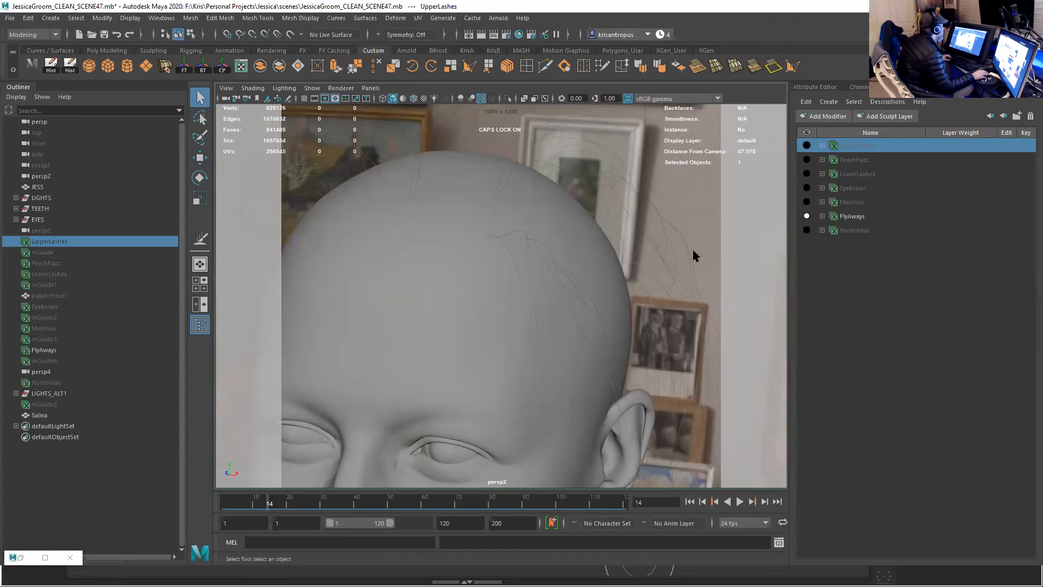
right_click_drag(575, 296, 580, 302, "alt")
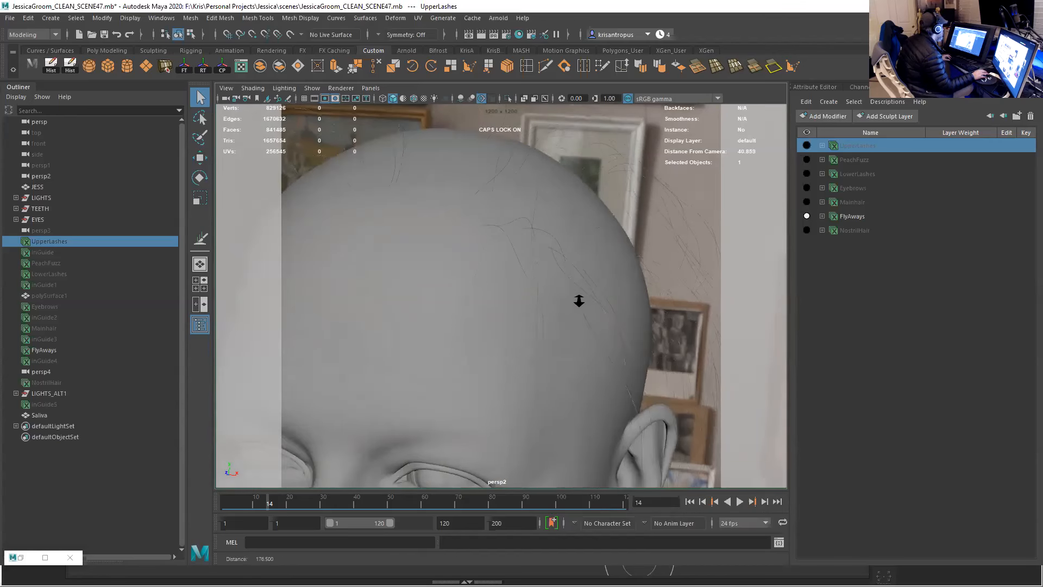
left_click(807, 218)
right_click_drag(622, 270, 585, 235, "alt")
mouse_move(584, 235)
middle_mouse_down("alt")
mouse_move(575, 256)
mouse_move(559, 211)
mouse_move(570, 231)
mouse_move(555, 244)
mouse_move(589, 235)
mouse_move(546, 238)
mouse_move(559, 216)
mouse_move(565, 231)
mouse_move(579, 222)
mouse_move(497, 258)
mouse_move(494, 240)
mouse_move(522, 254)
middle_mouse_up("alt")
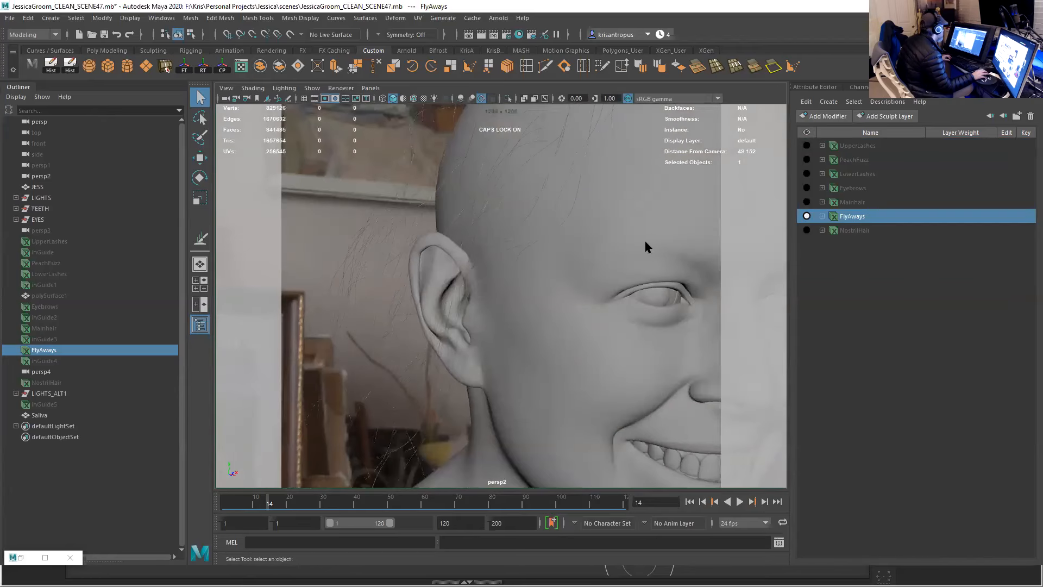
- Display the Mainhair description together with FlyAways and examine the stray strands around the crown and the hair parting
left_click(807, 202)
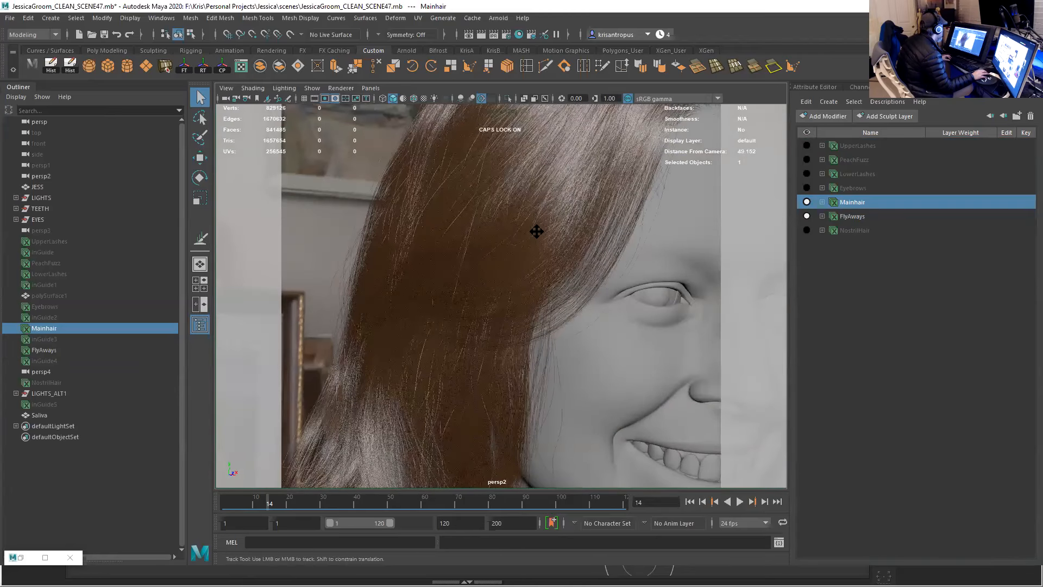
middle_click_drag(547, 304, 538, 319, "alt")
scroll(538, 320, "up", 8)
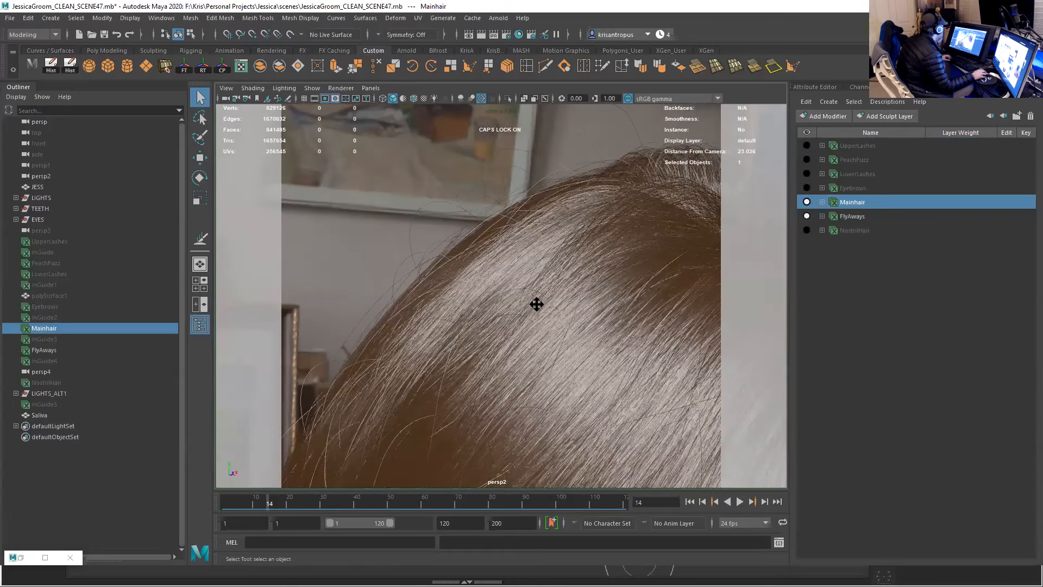
left_click_drag(537, 304, 550, 248, "alt")
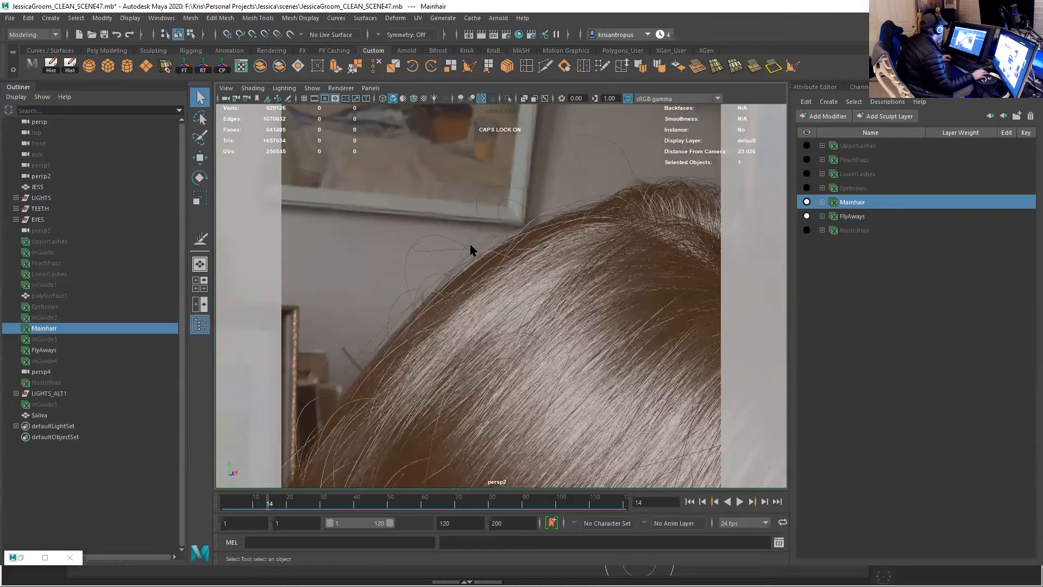
left_click_drag(484, 305, 508, 231, "alt")
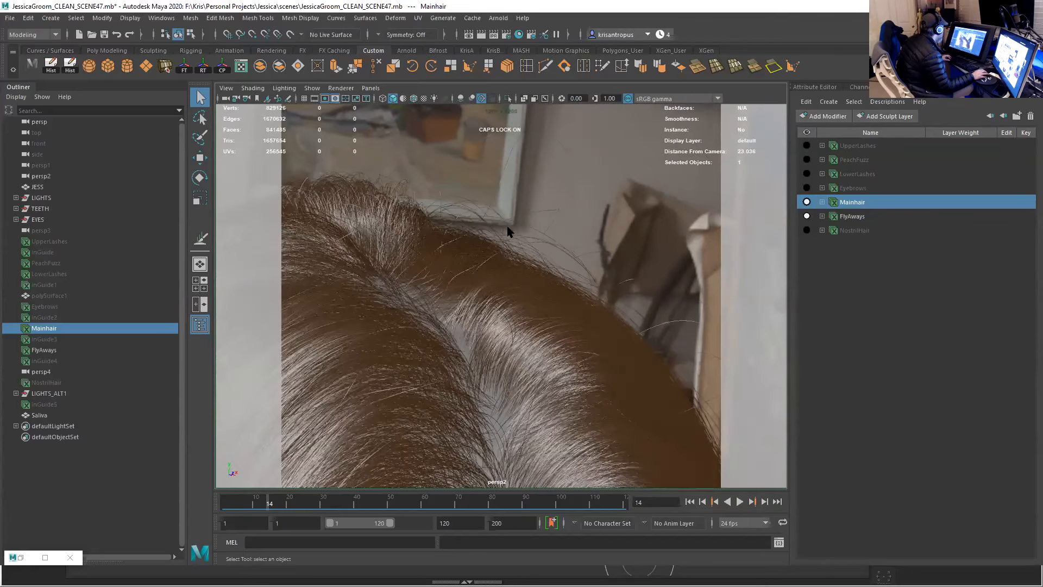
- Toggle the FlyAways description off and on to compare the parting with and without the stray strands
left_click(807, 216)
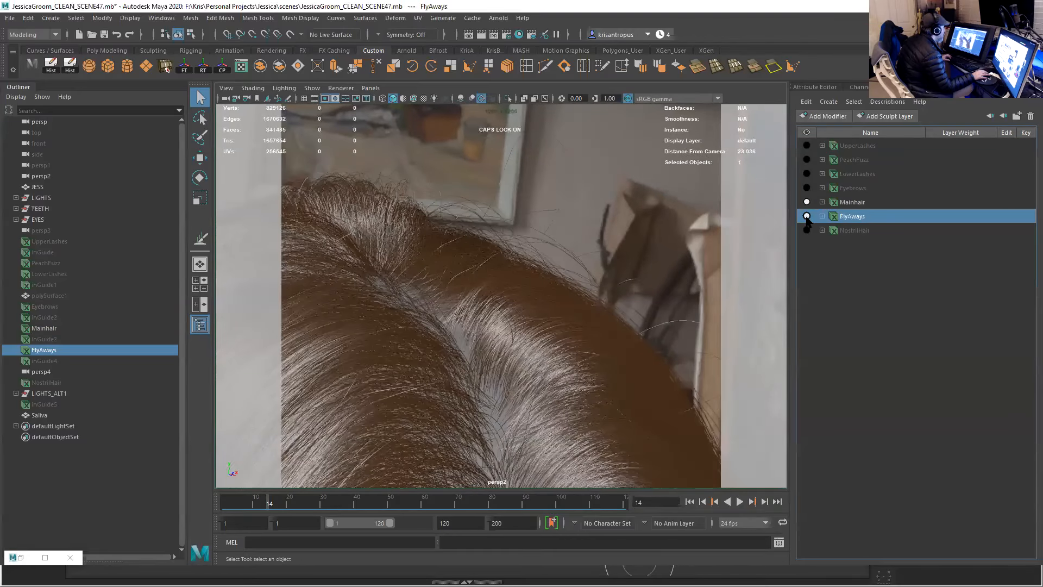
left_click(806, 216)
left_click(806, 216)
left_click(806, 216)
- Hide the Mainhair and FlyAways descriptions and frame the bare head from the front
left_click(806, 202)
right_click_drag(667, 260, 627, 224, "alt")
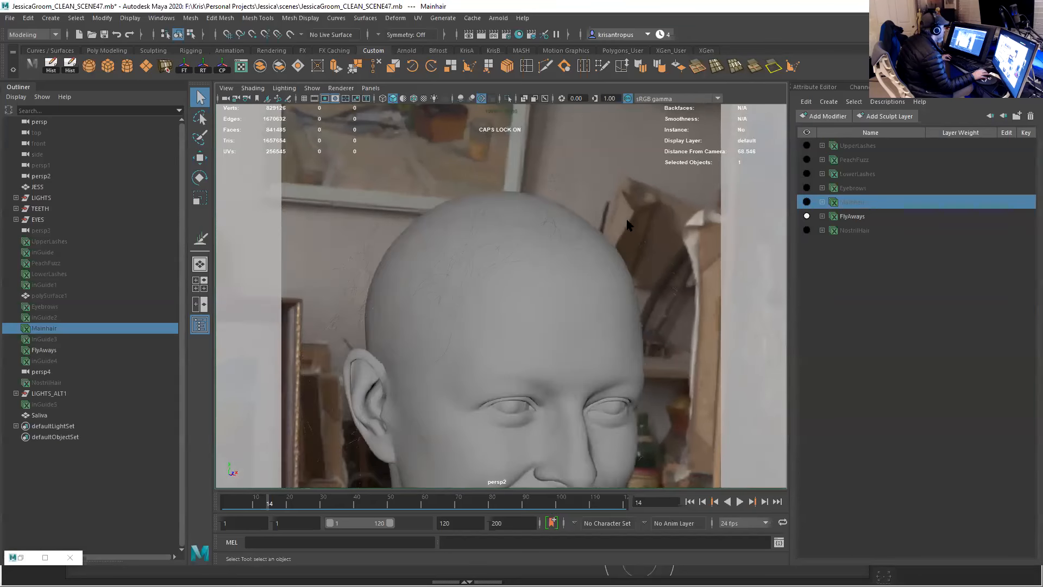
left_click_drag(627, 224, 797, 224, "alt")
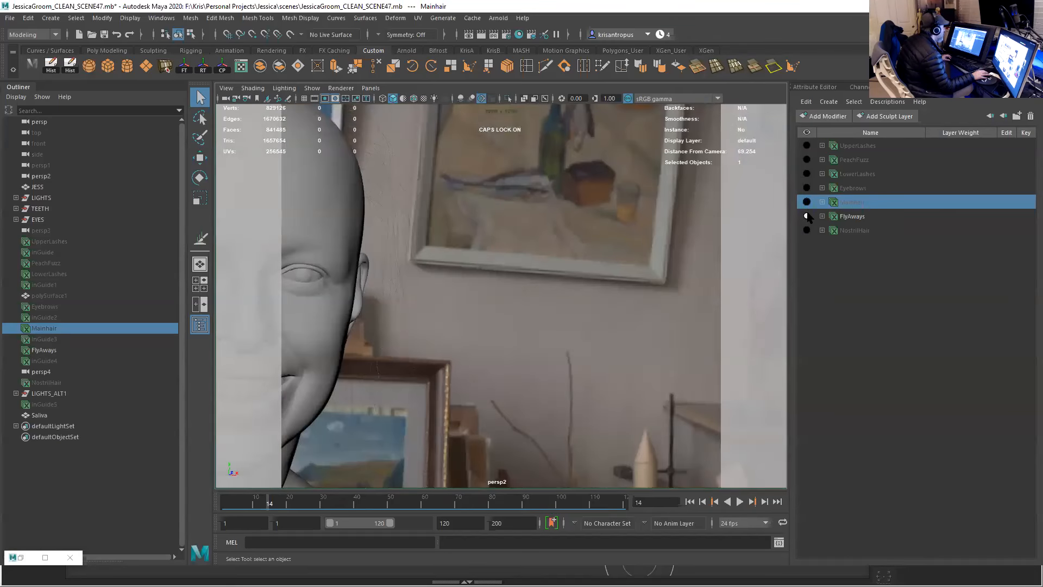
left_click(807, 217)
left_click_drag(537, 270, 542, 219, "alt")
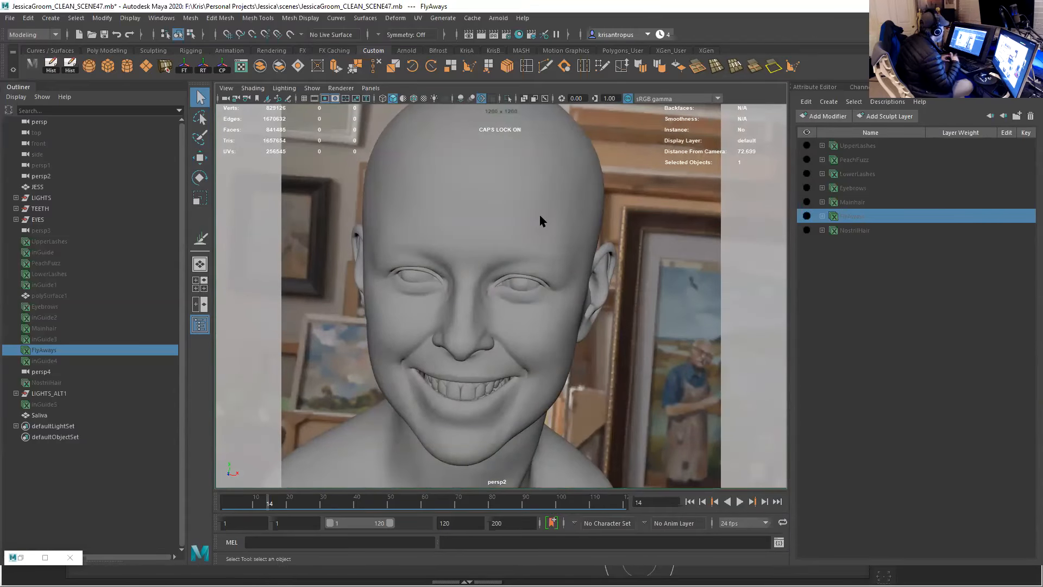
right_click_drag(610, 266, 622, 272, "alt")
- Display only the Mainhair description and expand its modifier stack, with the forehead and parting in view
left_click(807, 204)
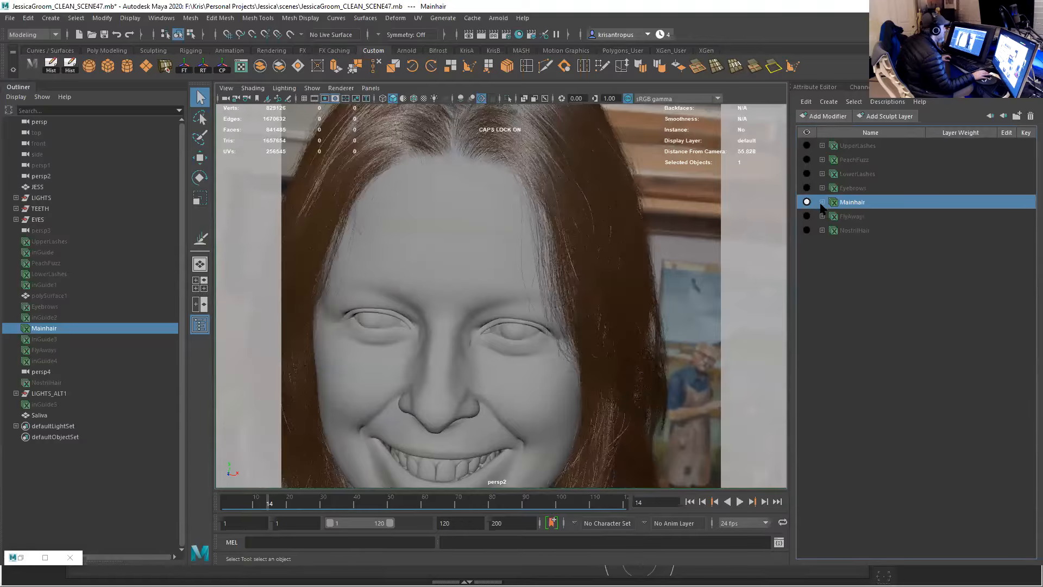
left_click(821, 203)
middle_click_drag(627, 276, 582, 325, "alt")
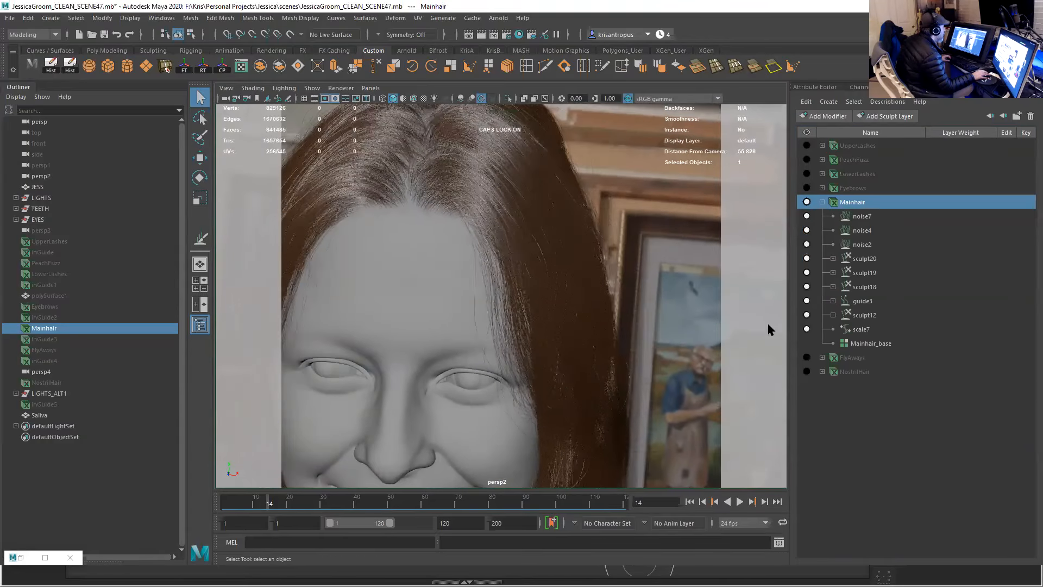
- Disable the Mainhair modifiers noise7, noise4, noise2, sculpt20 and sculpt19 one after another to compare the hair shape
left_click(806, 216)
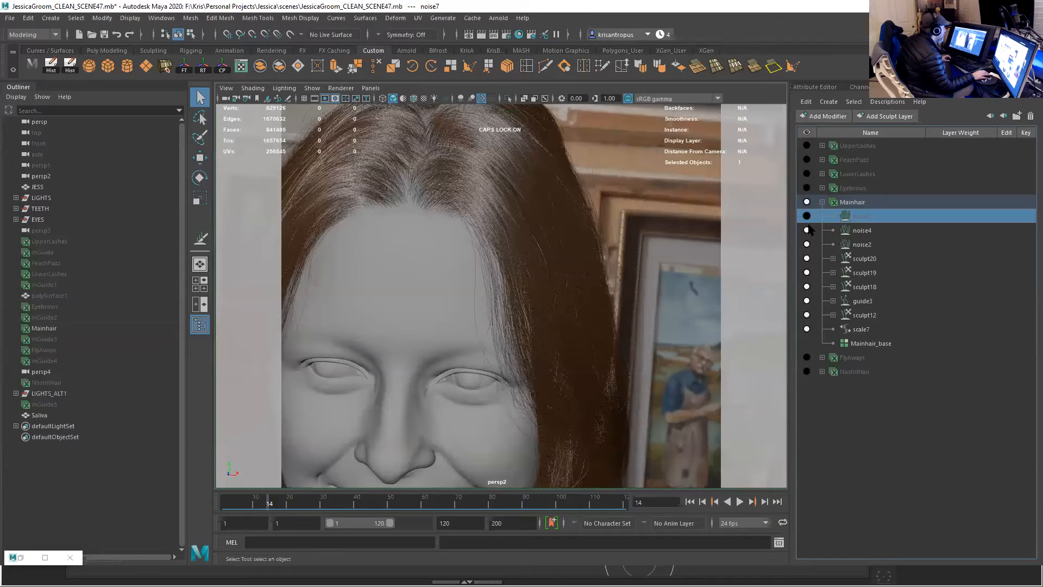
left_click(806, 230)
left_click(806, 245)
left_click(806, 245)
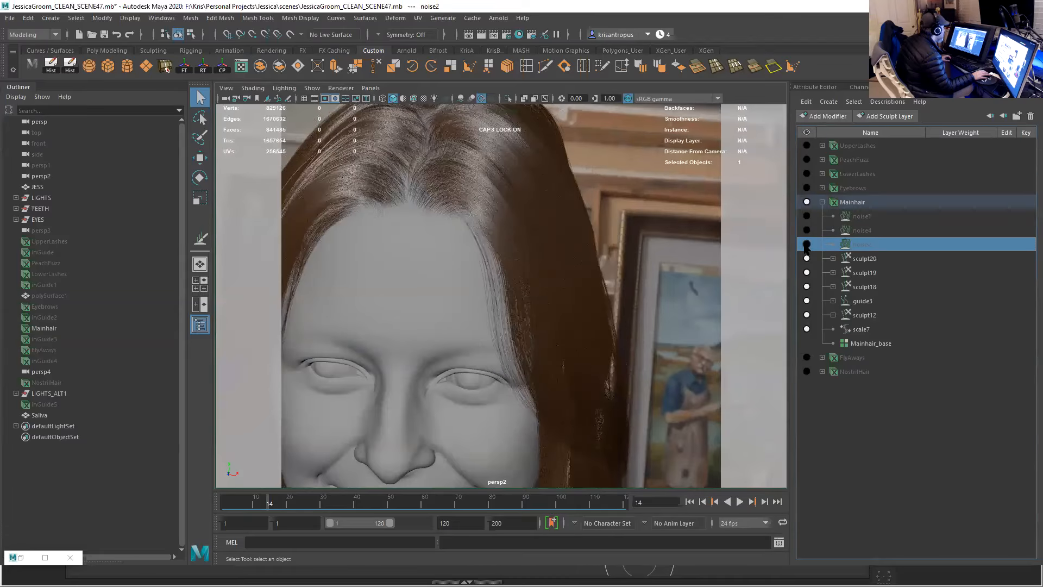
left_click(806, 259)
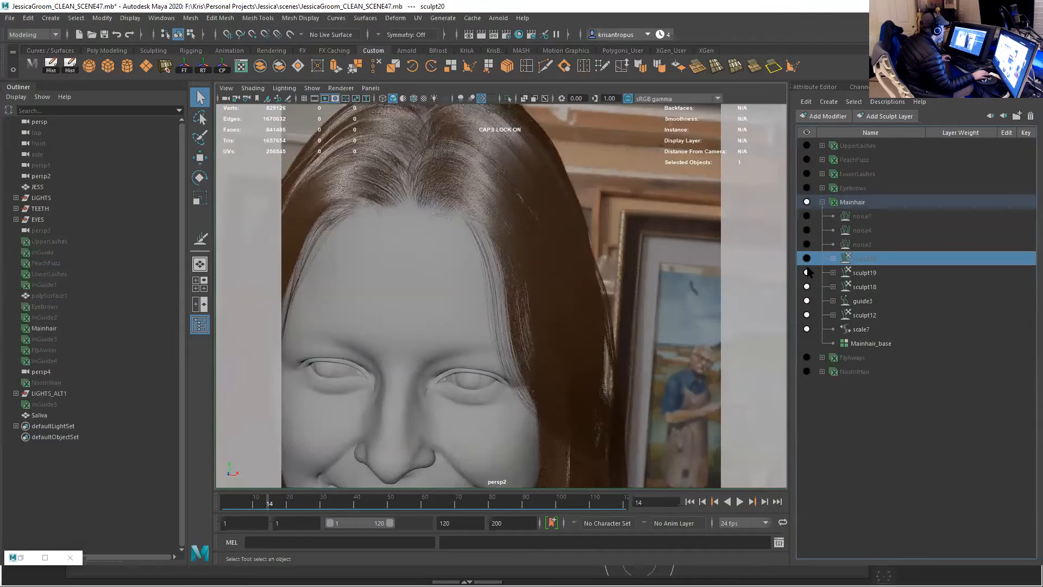
left_click(807, 273)
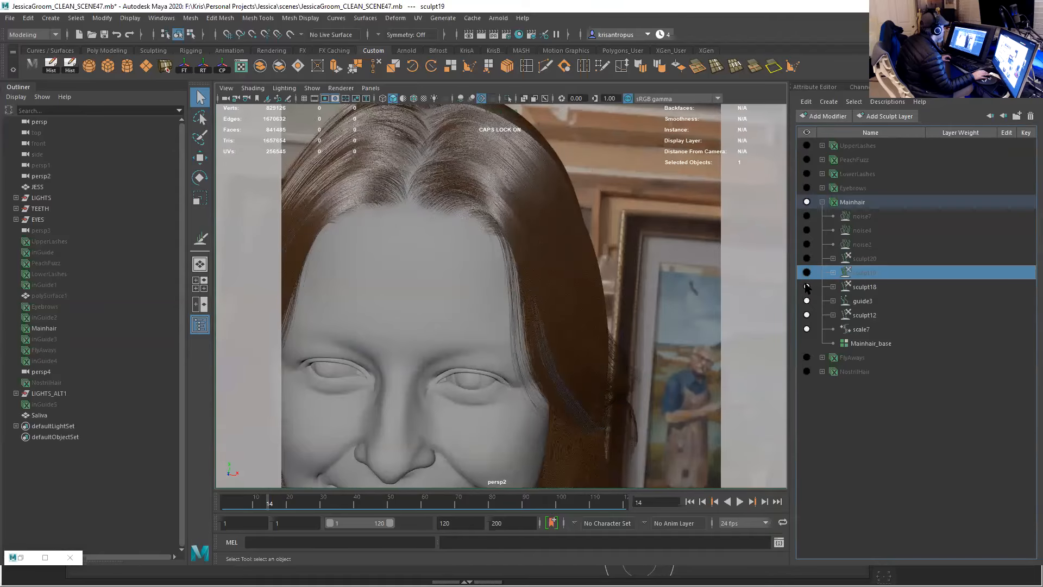
- Disable the sculpt18, guide3, sculpt12 and scale7 modifiers of Mainhair and inspect the base hair up close
left_click(806, 287)
left_click(807, 301)
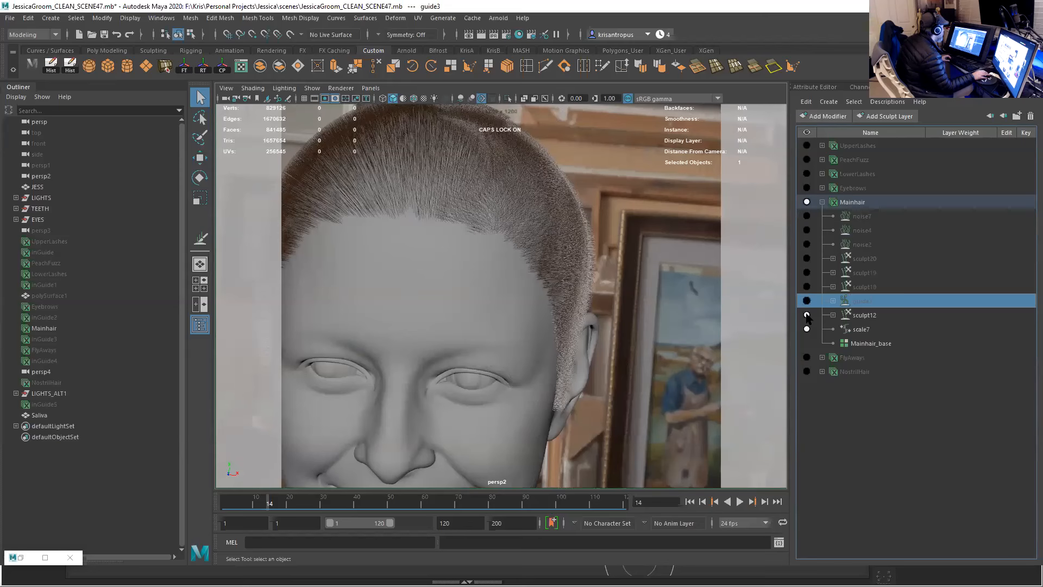
left_click(806, 315)
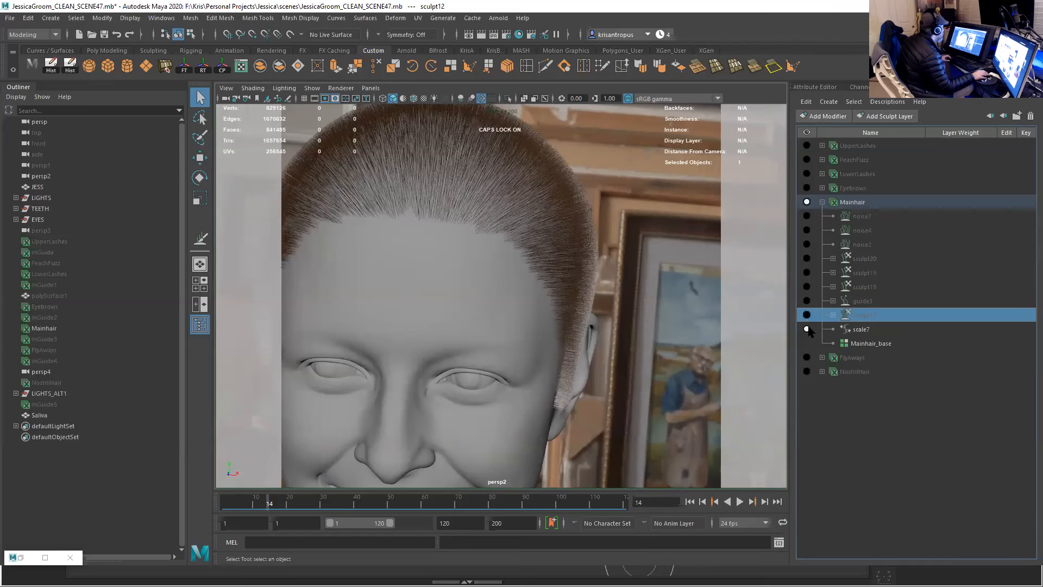
left_click(810, 330)
mouse_move(580, 319)
left_mouse_down("alt")
mouse_move(712, 389)
mouse_move(564, 333)
left_mouse_up("alt")
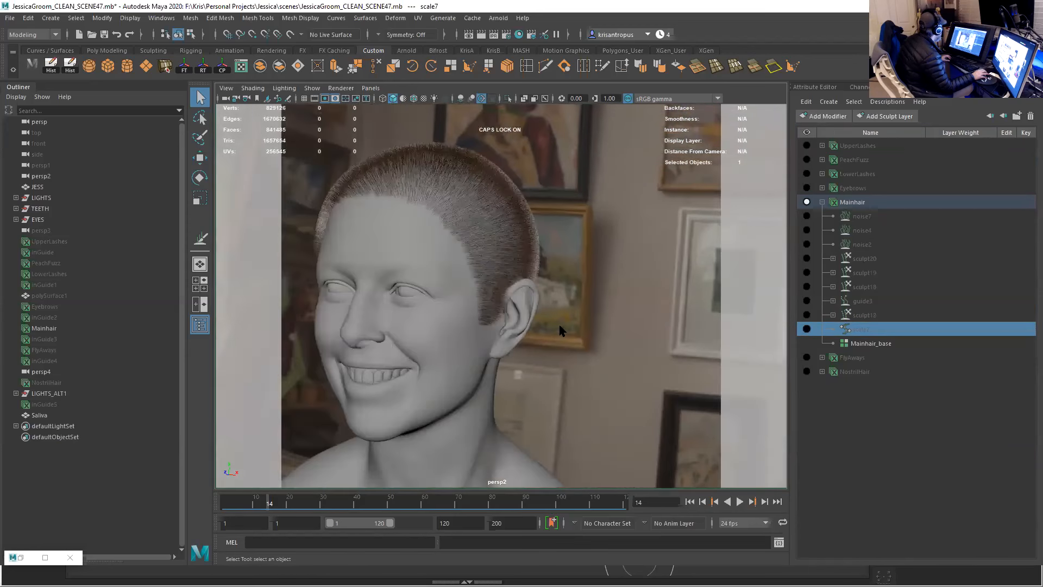
middle_click_drag(564, 333, 563, 337, "alt")
scroll(605, 368, "up", 10)
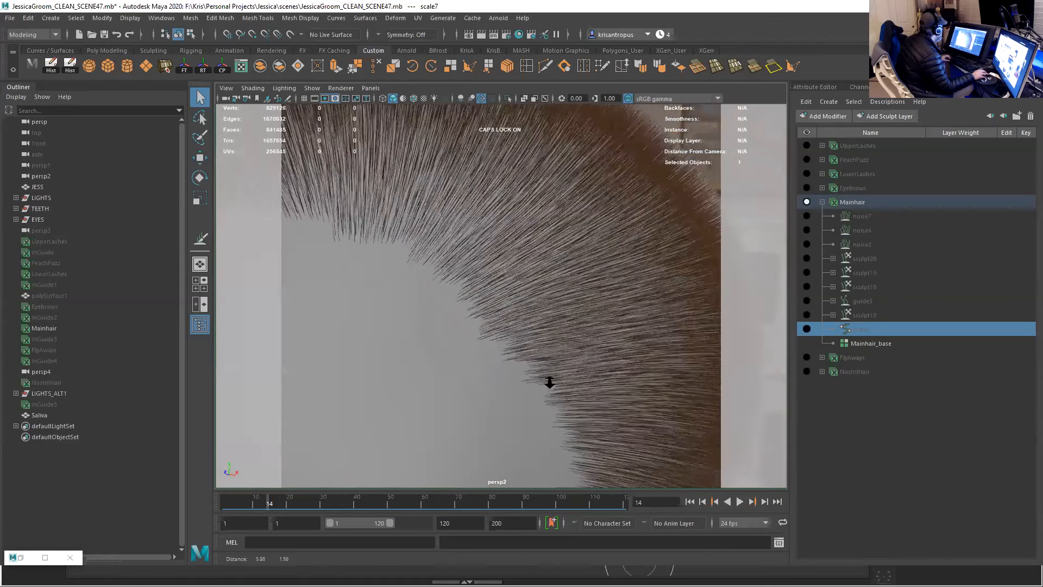
scroll(473, 336, "down", 3)
scroll(473, 337, "down", 3)
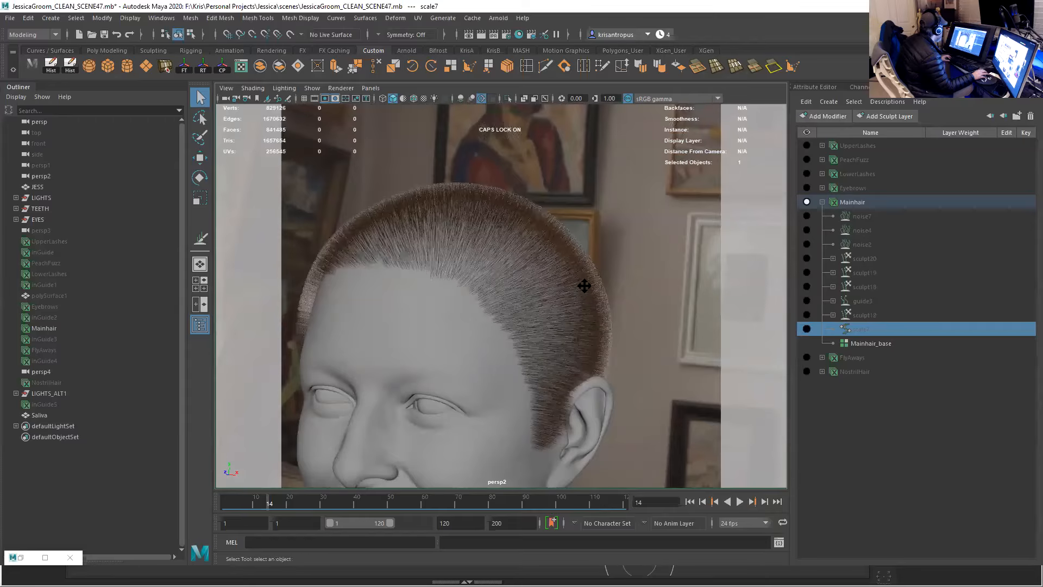
scroll(585, 284, "up", 3)
- Enable Mainhair's scale7 and sculpt12 modifiers, expand sculpt12 and inspect the hair around the ear and scalp
left_click(806, 329)
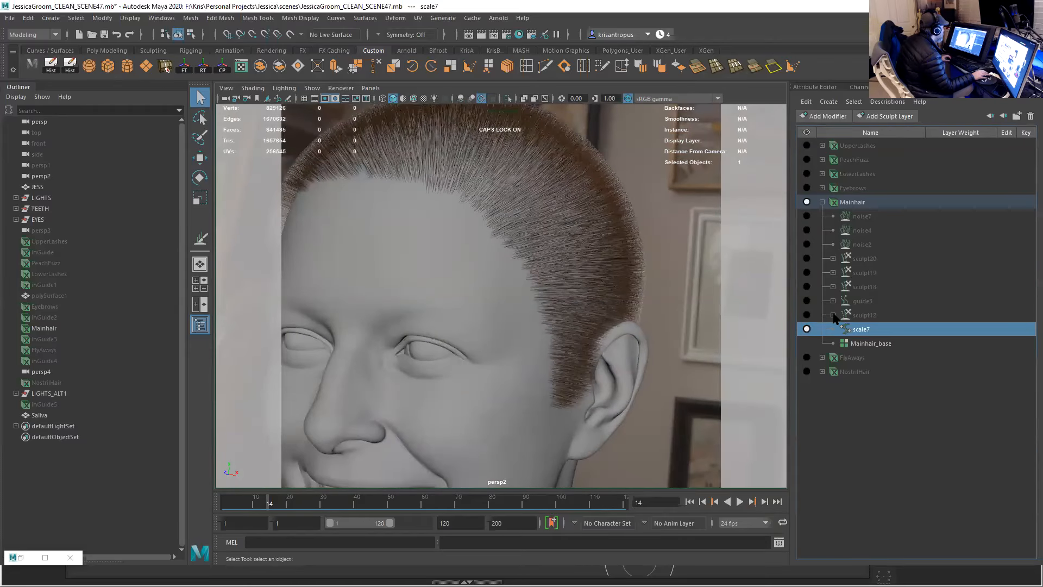
left_click(834, 315)
left_click(807, 315)
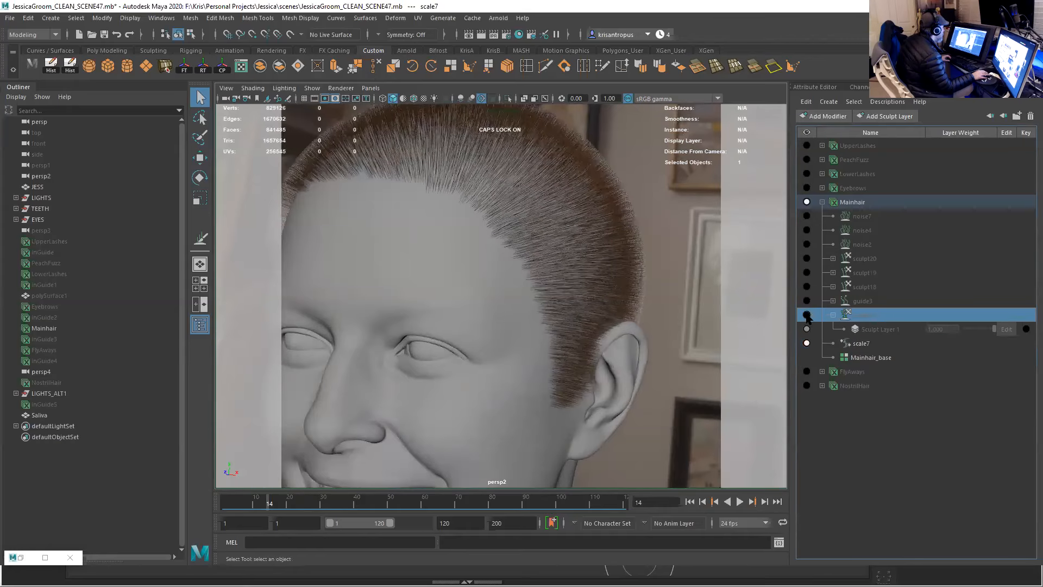
middle_click_drag(658, 319, 668, 275, "alt")
left_click_drag(664, 275, 617, 296, "alt")
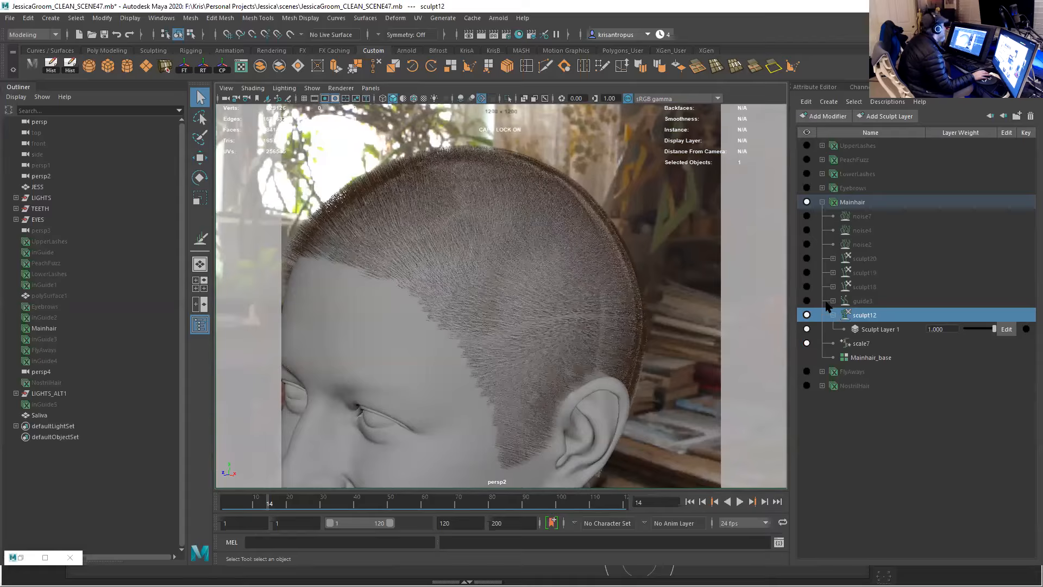
- Enable the guide3 modifier and inspect the long hair from the parting down to the ends
left_click(808, 303)
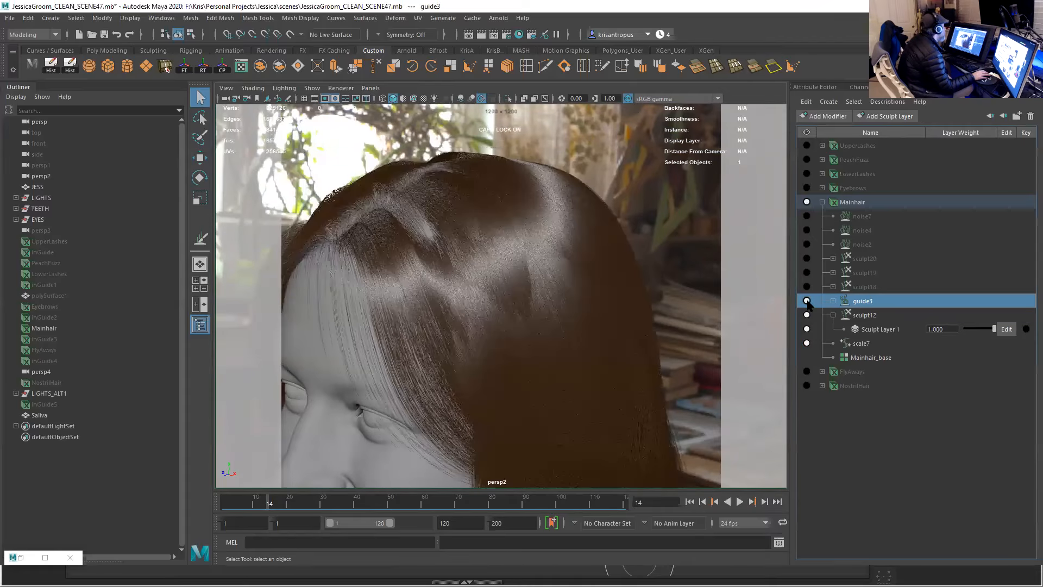
left_click_drag(577, 303, 533, 288, "alt")
right_click_drag(533, 288, 548, 291, "alt")
middle_click_drag(543, 290, 475, 308, "alt")
right_click_drag(475, 308, 496, 298, "alt")
middle_click_drag(496, 300, 511, 313, "alt")
left_click_drag(563, 204, 568, 185, "alt")
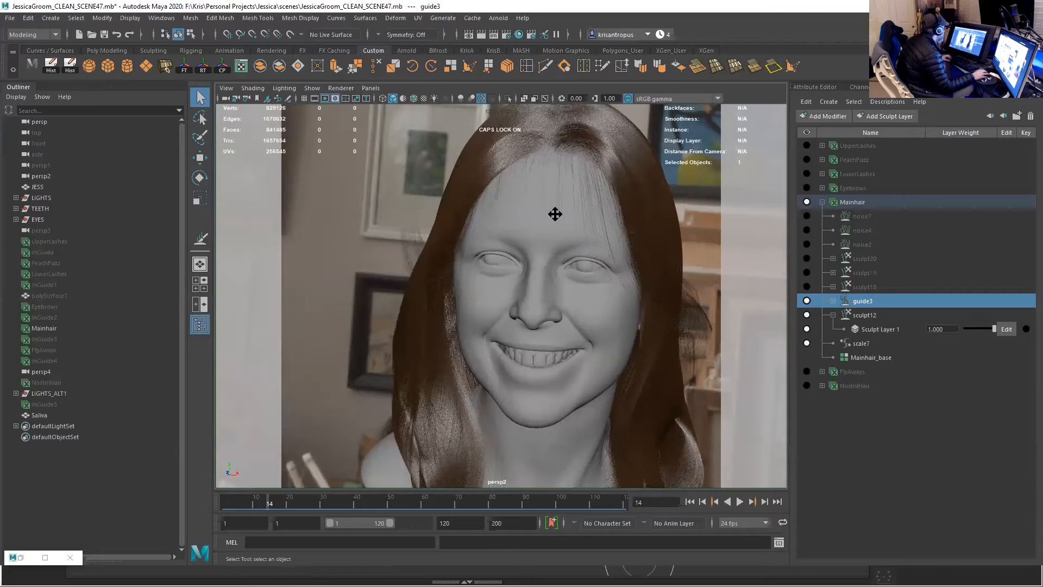
right_click_drag(555, 214, 556, 211, "alt")
middle_click_drag(556, 210, 567, 275, "alt")
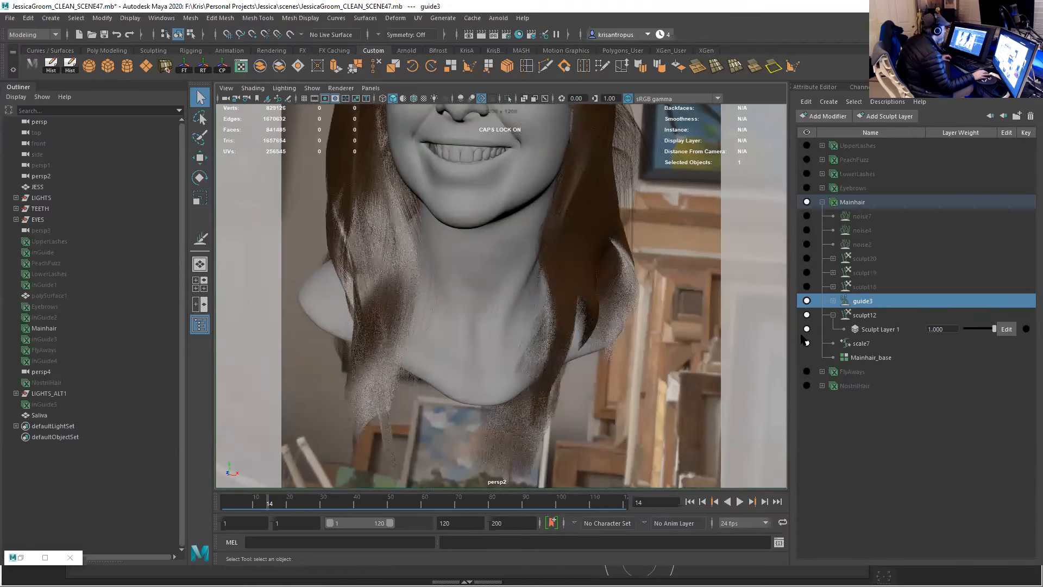
- Expand guide3 and show its inGuide3 guides over the hair
left_click(833, 301)
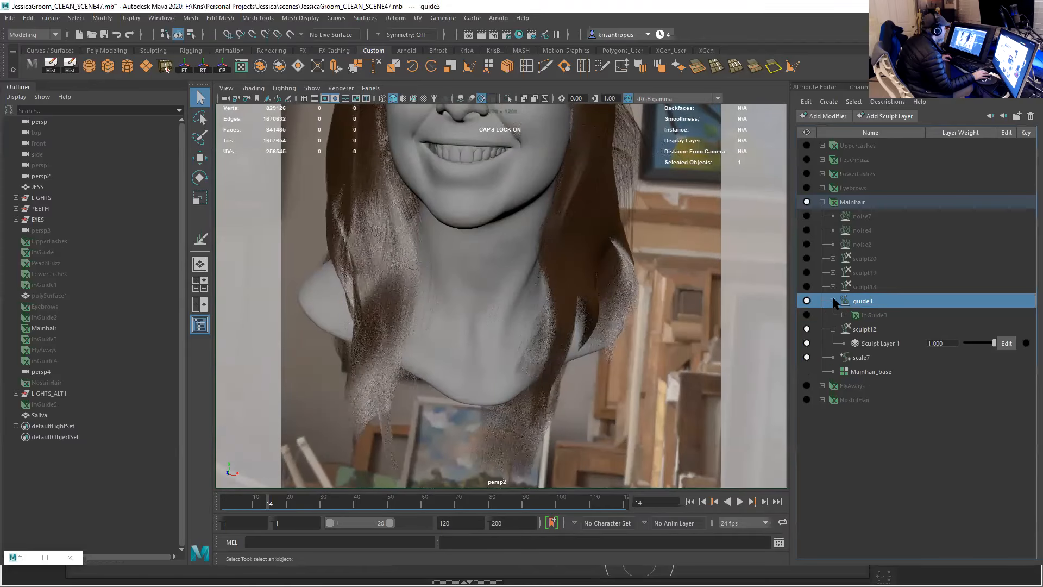
left_click(807, 316)
right_click_drag(634, 295, 581, 332, "alt")
middle_click_drag(539, 184, 541, 247, "alt")
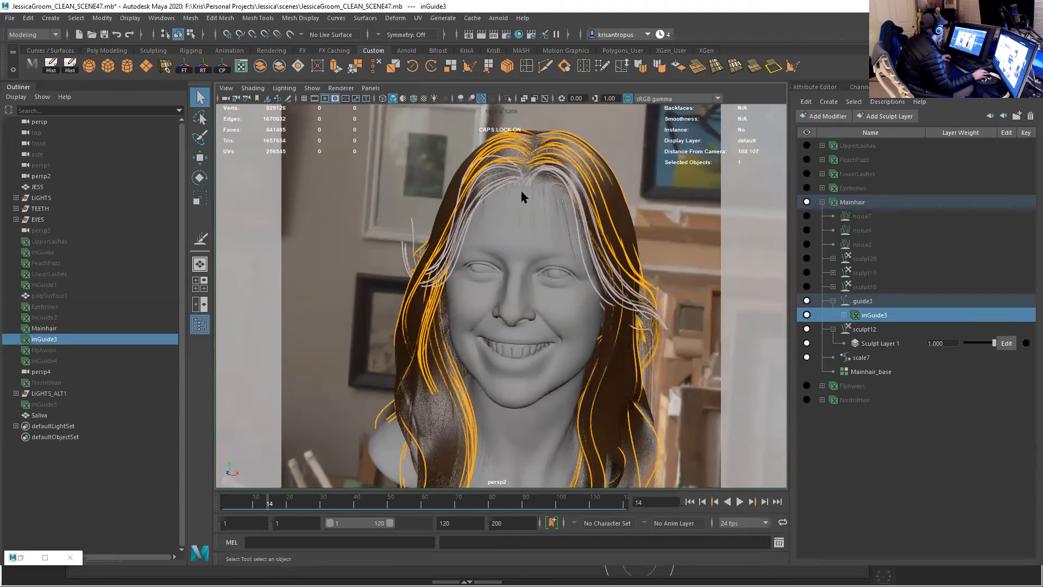
- Examine the inGuide3 guide curves on both sides of the head, from the parting to the shoulders
left_click_drag(623, 306, 442, 310, "alt")
middle_click_drag(603, 311, 707, 287, "alt")
left_click_drag(645, 308, 583, 286, "alt")
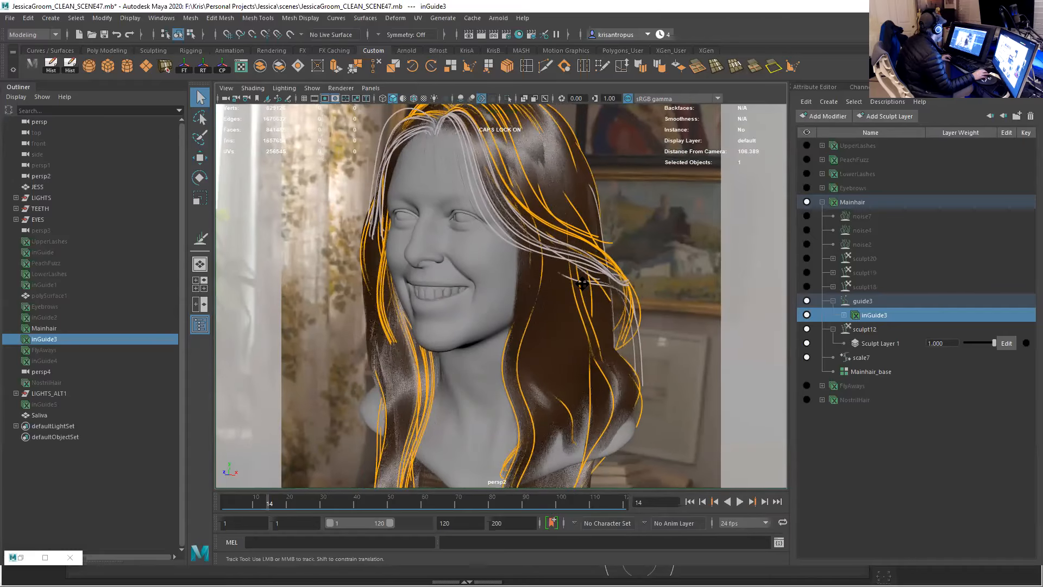
middle_click_drag(581, 255, 579, 191, "alt")
right_click_drag(599, 272, 603, 285, "alt")
middle_click_drag(598, 265, 599, 316, "alt")
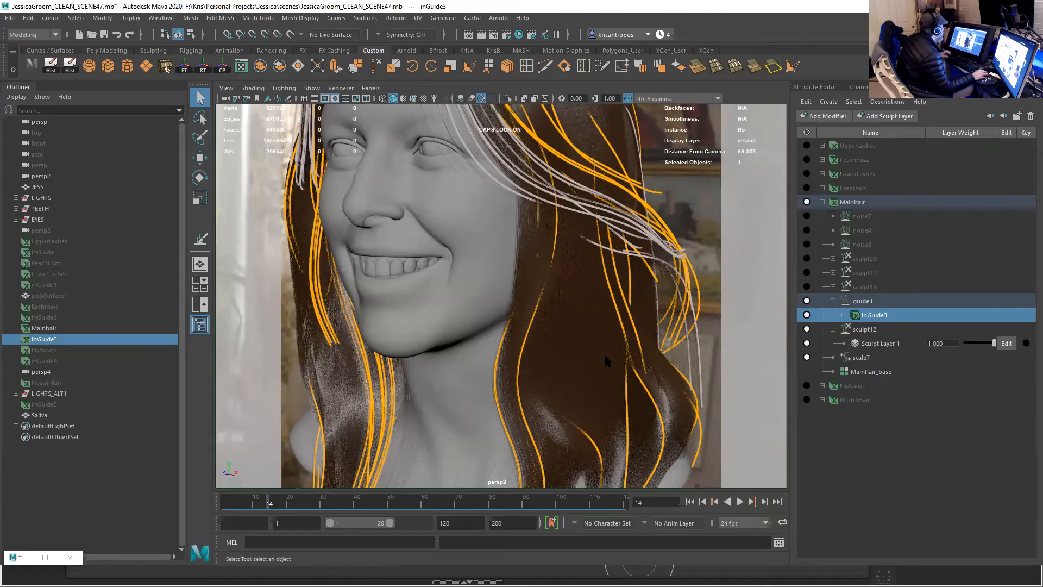
middle_click_drag(609, 290, 614, 159, "alt")
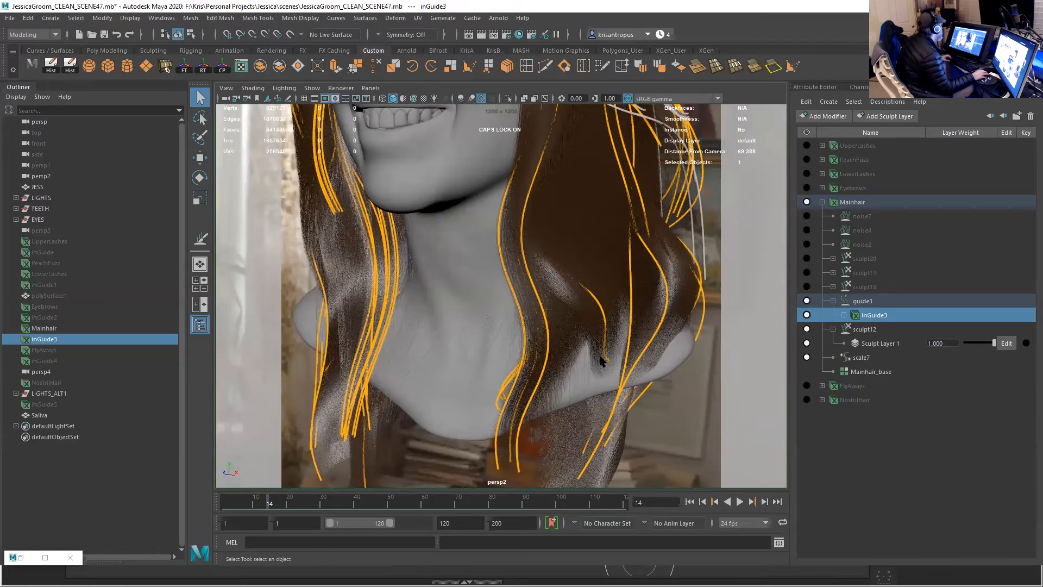
middle_click_drag(586, 306, 574, 442, "alt")
left_click_drag(562, 298, 621, 252, "alt")
middle_click_drag(536, 269, 489, 237, "alt")
left_click_drag(489, 237, 559, 243, "alt")
middle_click_drag(559, 242, 430, 251, "alt")
left_click_drag(429, 251, 565, 168, "alt")
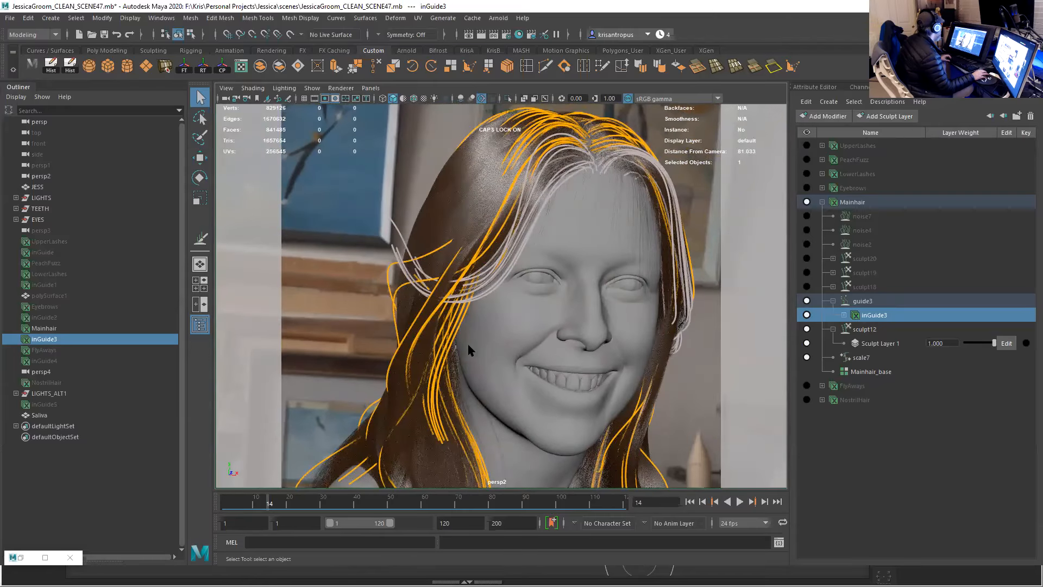
mouse_move(459, 345)
left_mouse_down("alt")
mouse_move(434, 337)
mouse_move(450, 320)
left_mouse_up("alt")
mouse_move(581, 317)
left_mouse_down("alt")
mouse_move(607, 323)
mouse_move(581, 321)
mouse_move(570, 303)
left_mouse_up("alt")
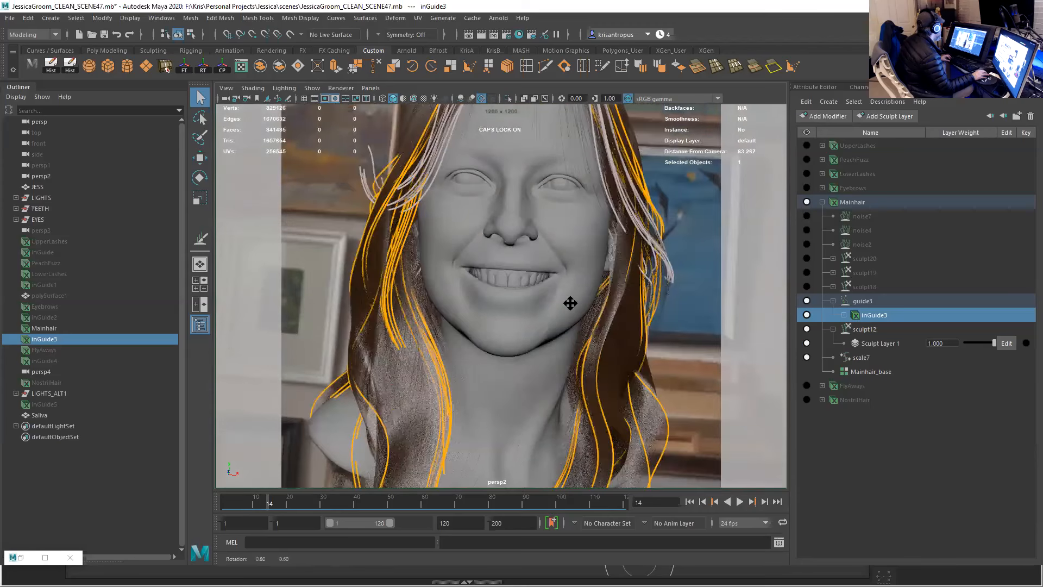
middle_click_drag(570, 303, 589, 310, "alt")
left_click_drag(589, 309, 638, 218, "alt")
middle_click_drag(638, 217, 636, 267, "alt")
left_click_drag(635, 267, 712, 280, "alt")
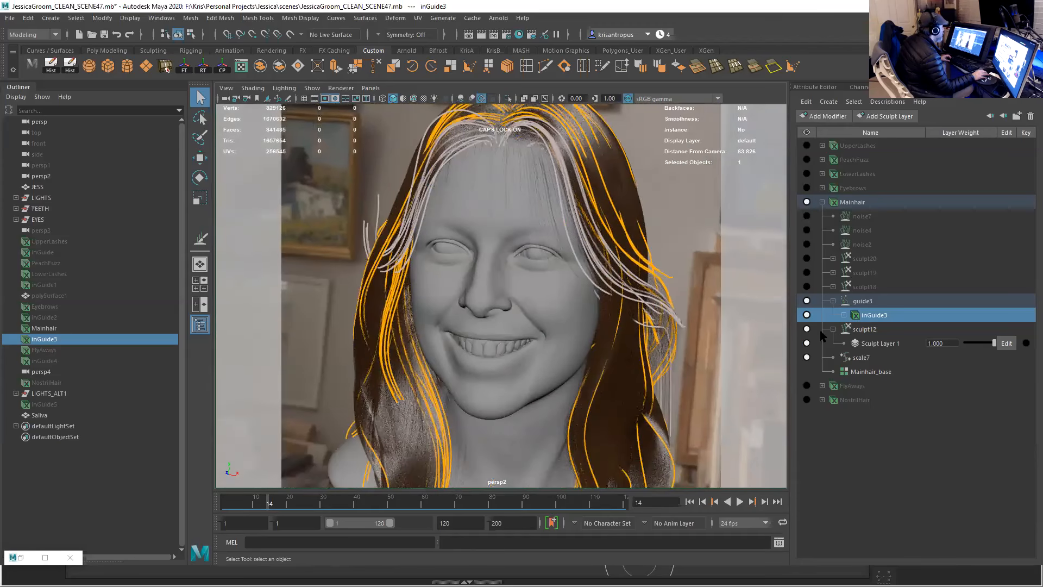
- Hide the inGuide3 guides and examine the hair from all sides, checking it briefly in wireframe display
left_click(807, 315)
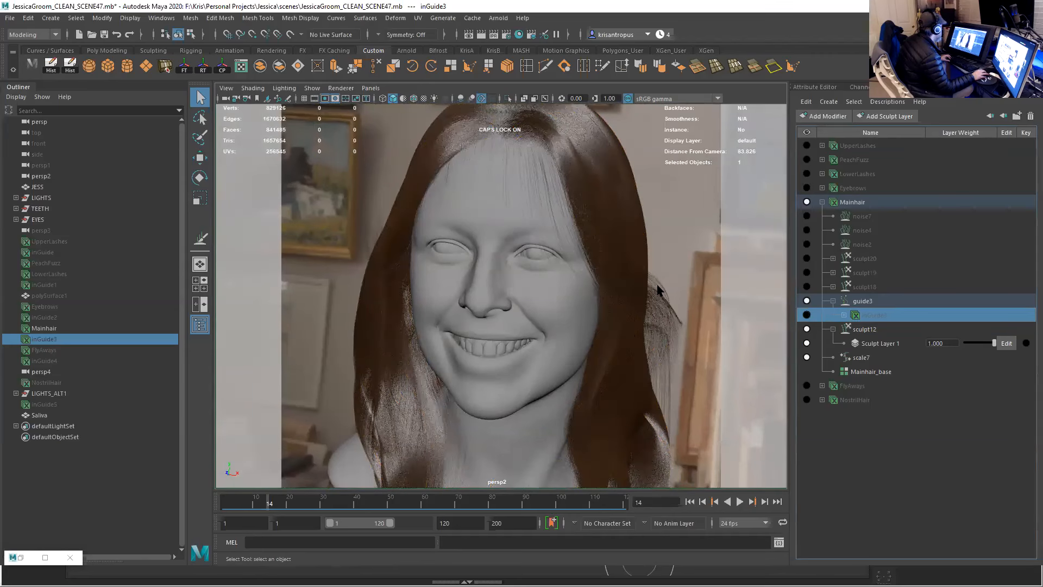
middle_click_drag(644, 311, 644, 311, "alt")
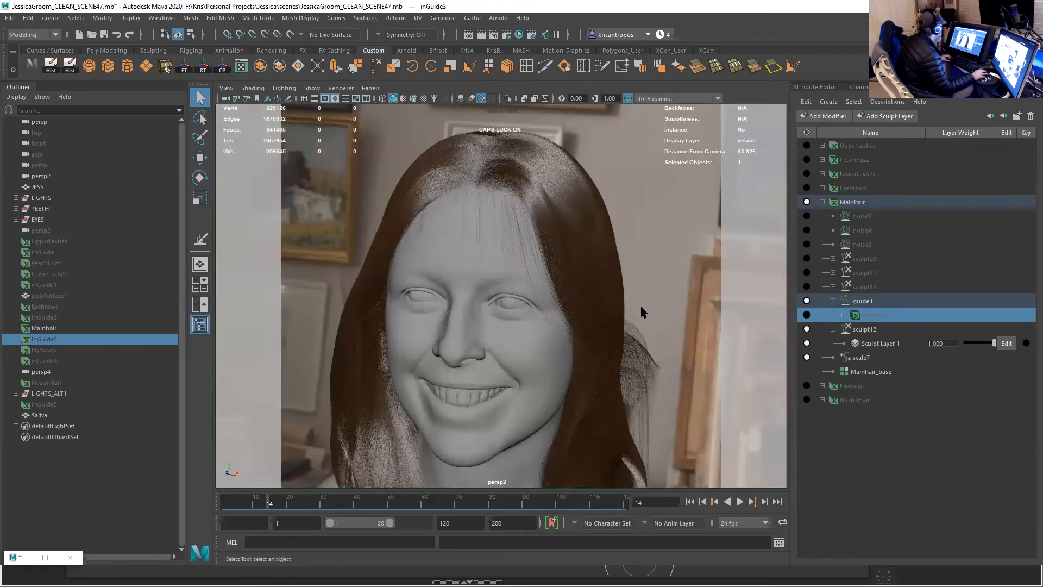
left_click_drag(644, 289, 592, 299, "alt")
middle_click_drag(566, 298, 603, 263, "alt")
left_click_drag(603, 263, 491, 272, "alt")
middle_click_drag(491, 272, 661, 261, "alt")
left_click_drag(662, 261, 537, 272, "alt")
right_click_drag(537, 273, 651, 340, "alt")
left_click_drag(651, 341, 641, 244, "alt")
right_click_drag(641, 244, 726, 339, "alt")
middle_click_drag(648, 229, 560, 311, "alt")
left_click_drag(560, 310, 723, 263, "alt")
key("4")
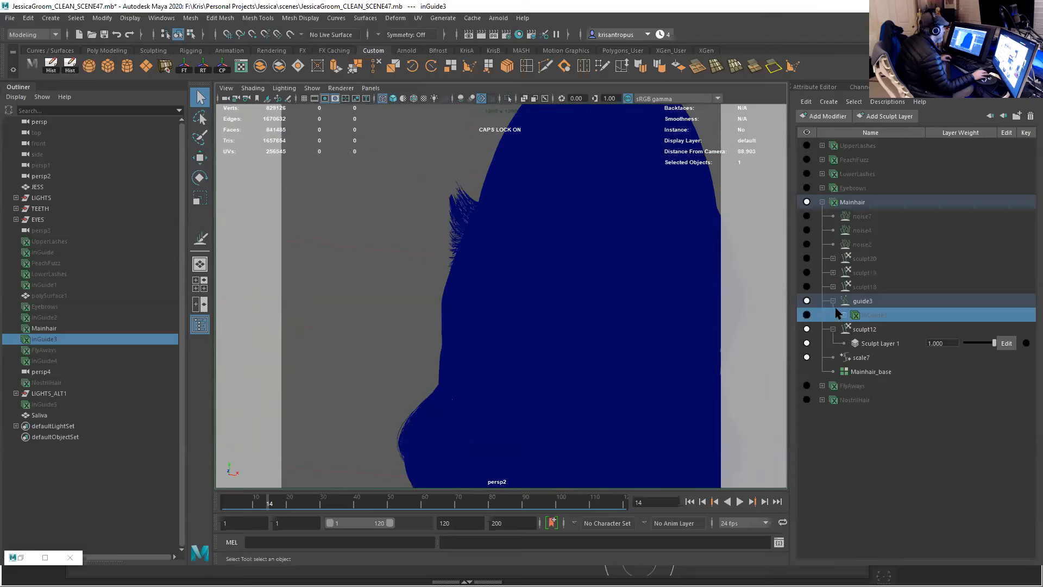
key("5")
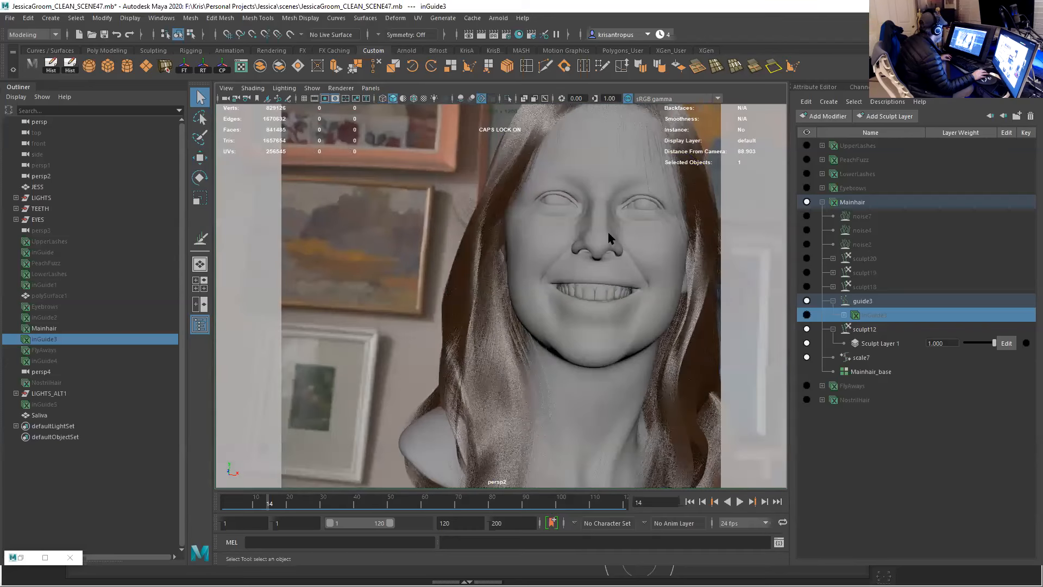
- Enable Mainhair's sculpt18 modifier, toggling it off and on to compare the hairline with and without it
left_click_drag(591, 282, 807, 290, "alt")
left_click(808, 287)
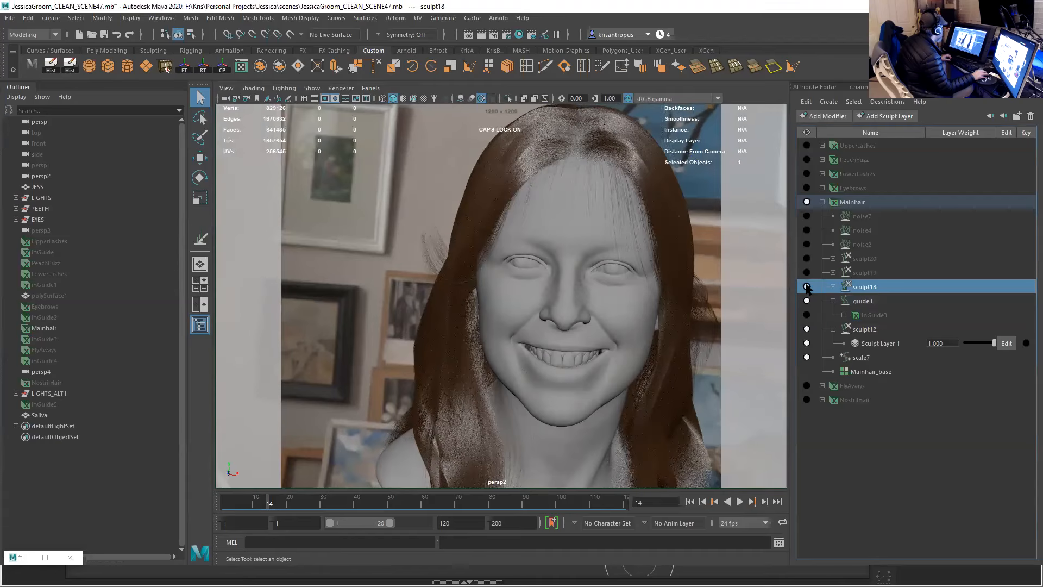
left_click_drag(625, 296, 773, 288, "alt")
left_click(807, 288)
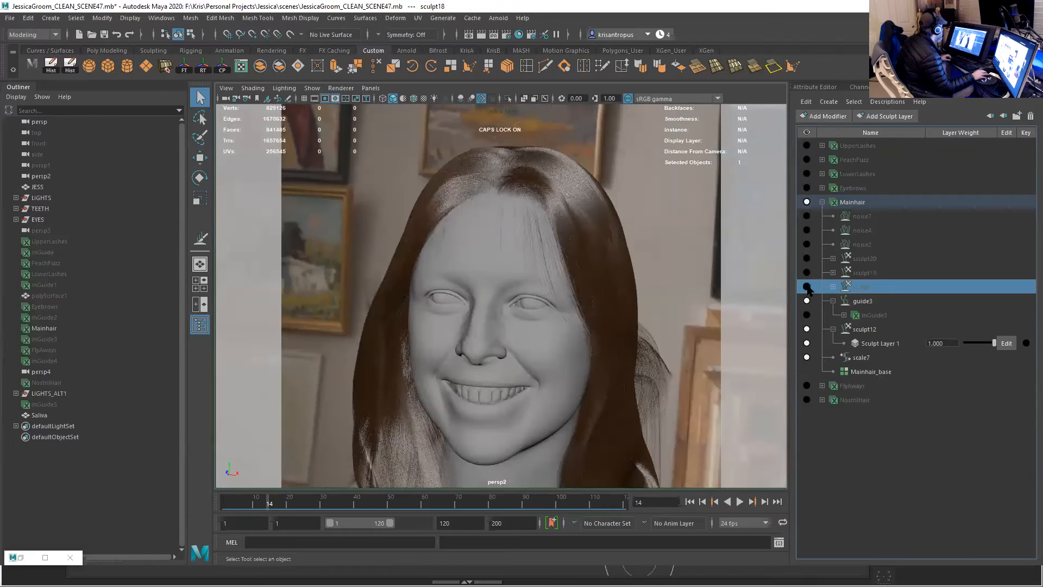
left_click(807, 288)
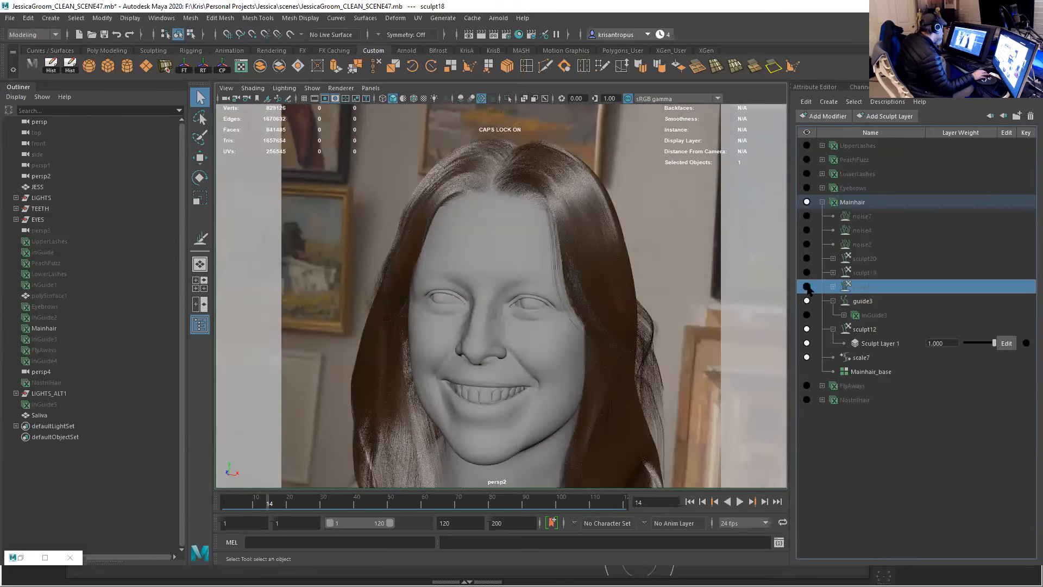
left_click(808, 287)
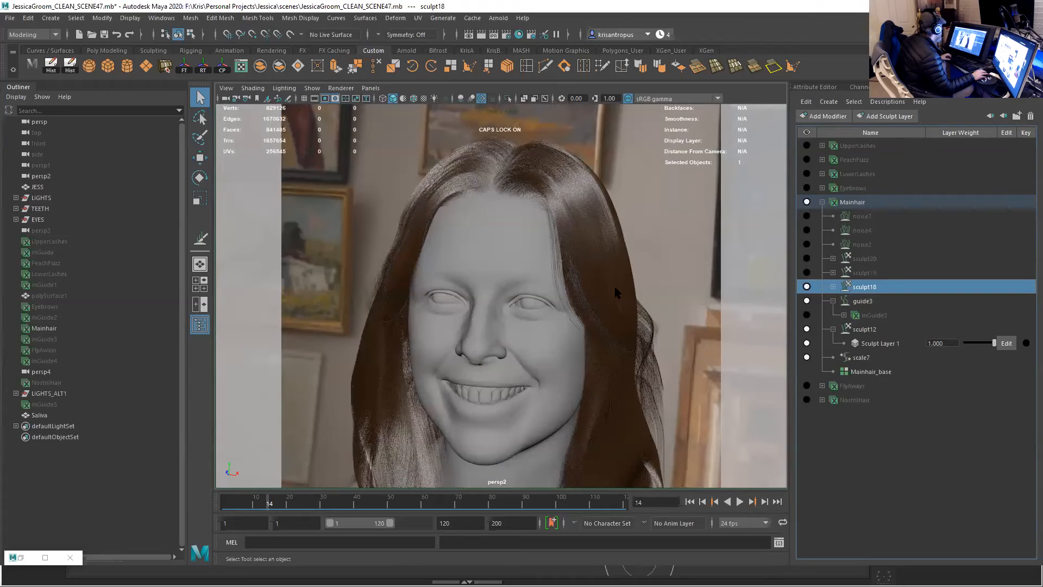
left_click(807, 286)
- Make Sculpt Layer 1 of sculpt18 editable and freeze a long strand running down the side of the hair
left_click(833, 287)
left_click(1006, 302)
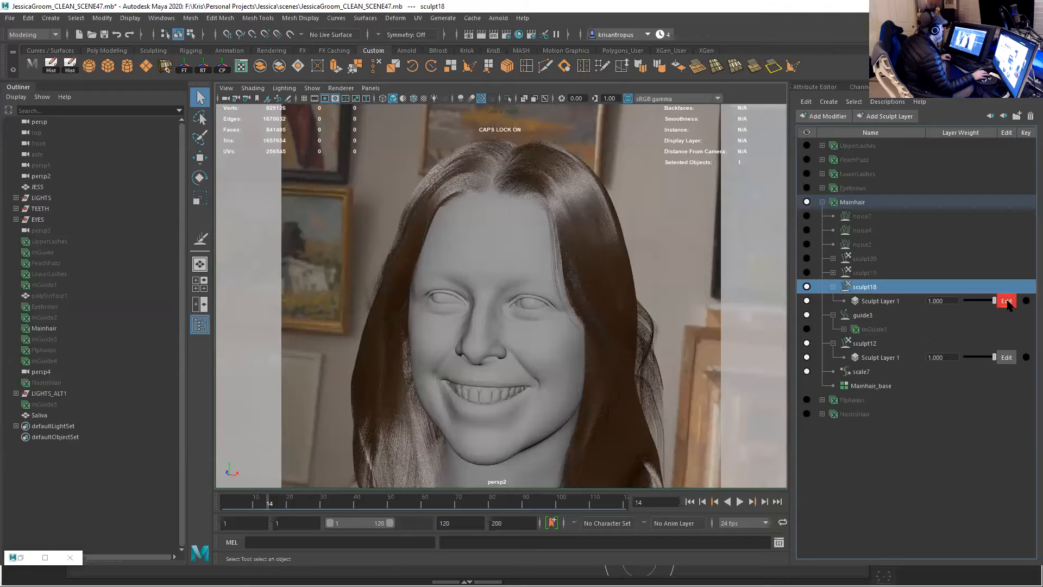
left_click(701, 51)
left_click(591, 65)
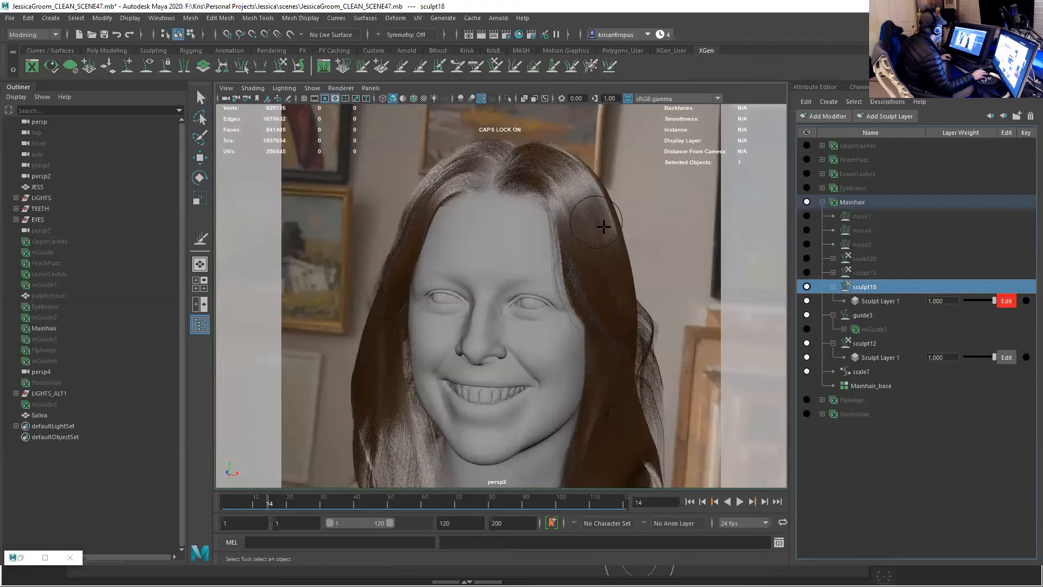
left_click(634, 228)
mouse_move(621, 271)
left_mouse_down("alt")
mouse_move(612, 272)
mouse_move(670, 205)
mouse_move(611, 242)
left_mouse_up("alt")
left_click_drag(654, 340, 642, 369, "ctrl")
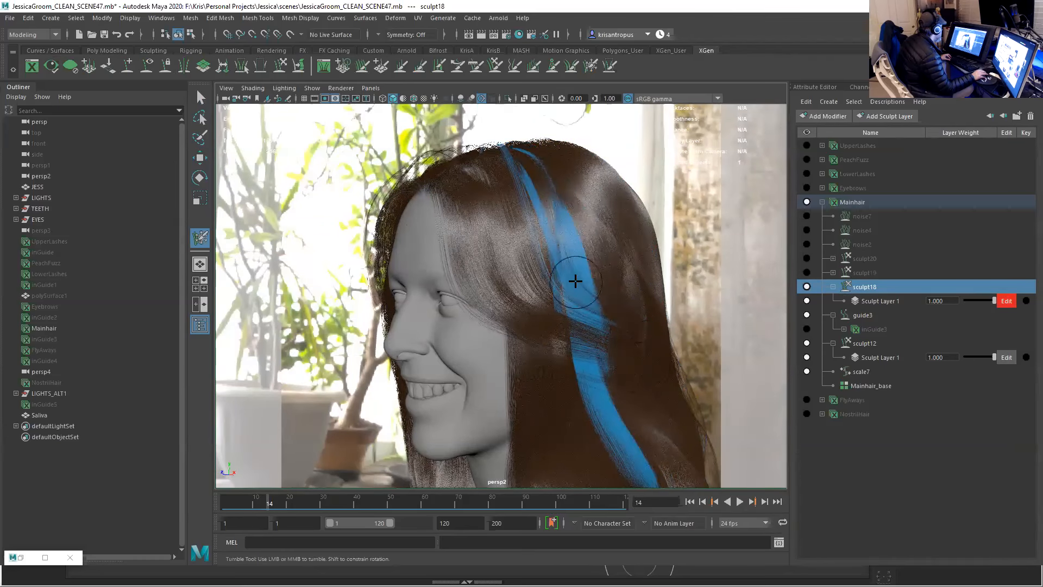
left_click_drag(611, 289, 582, 174, "alt")
middle_click_drag(598, 192, 590, 215, "alt")
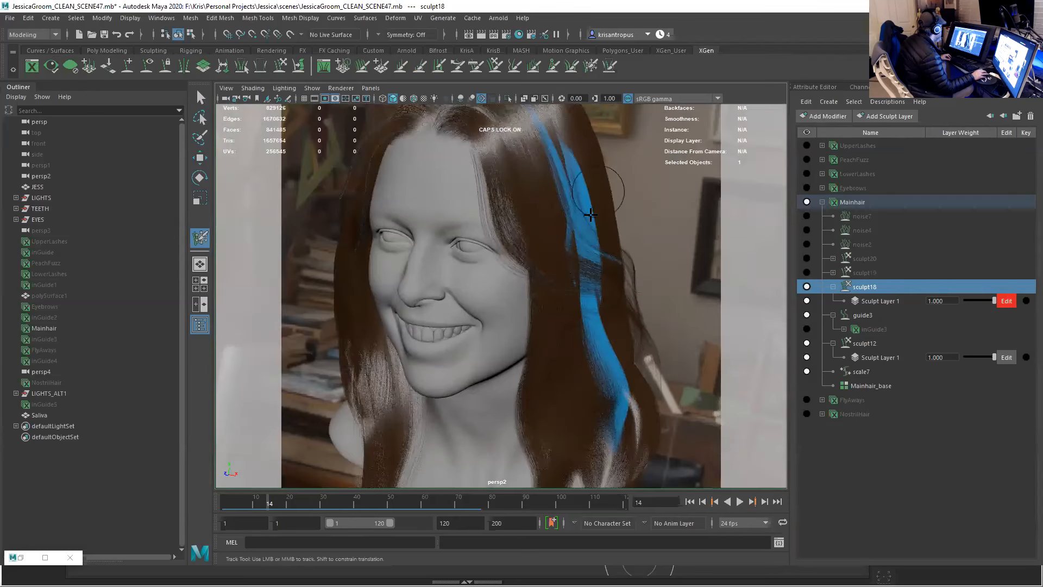
left_click_drag(609, 217, 674, 79, "alt")
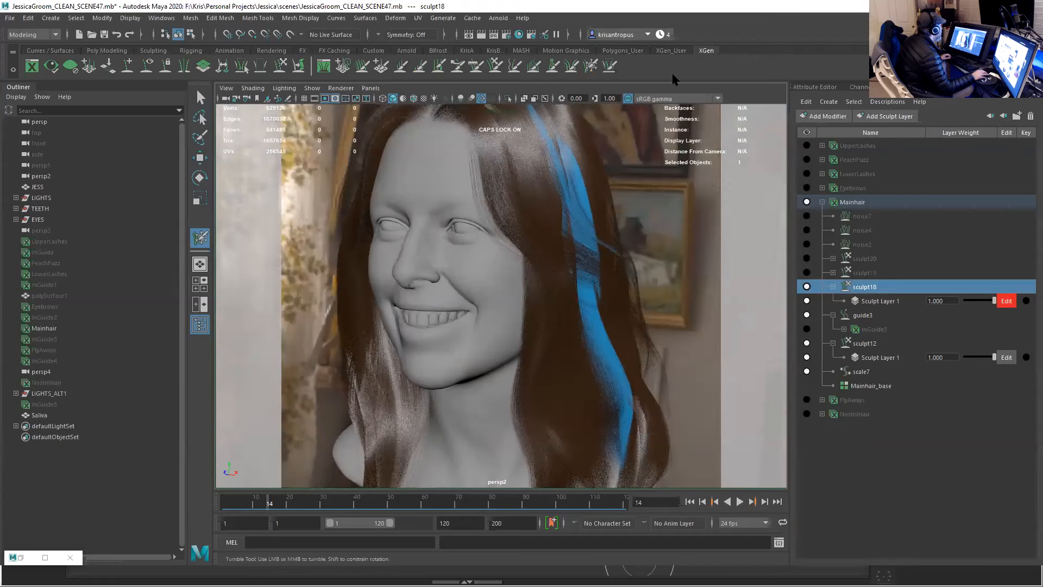
- Switch to the Comb brush with Invert Frozen Effect enabled and a brush size of 95
left_click(476, 69)
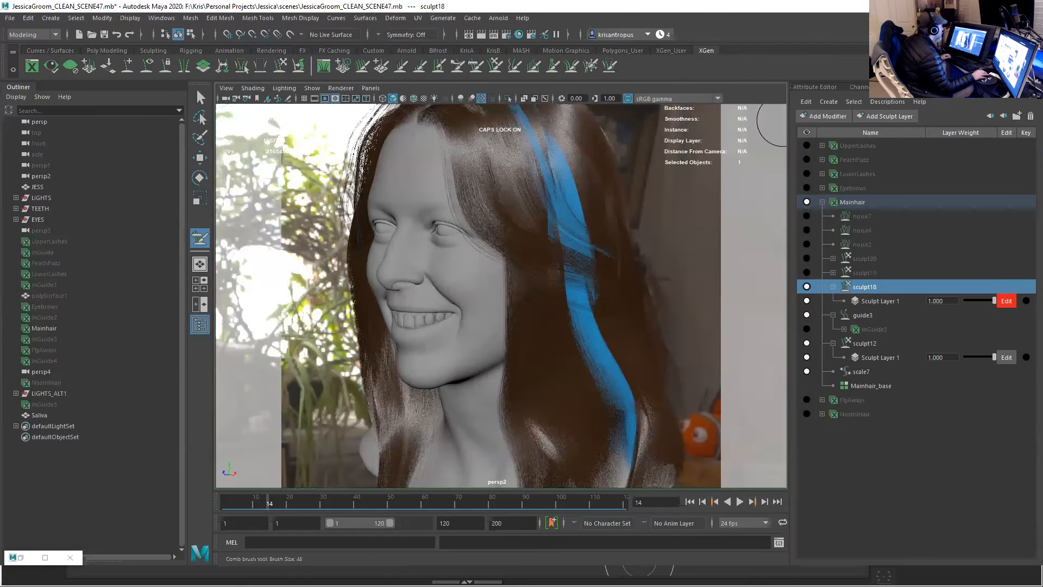
left_click(1012, 88)
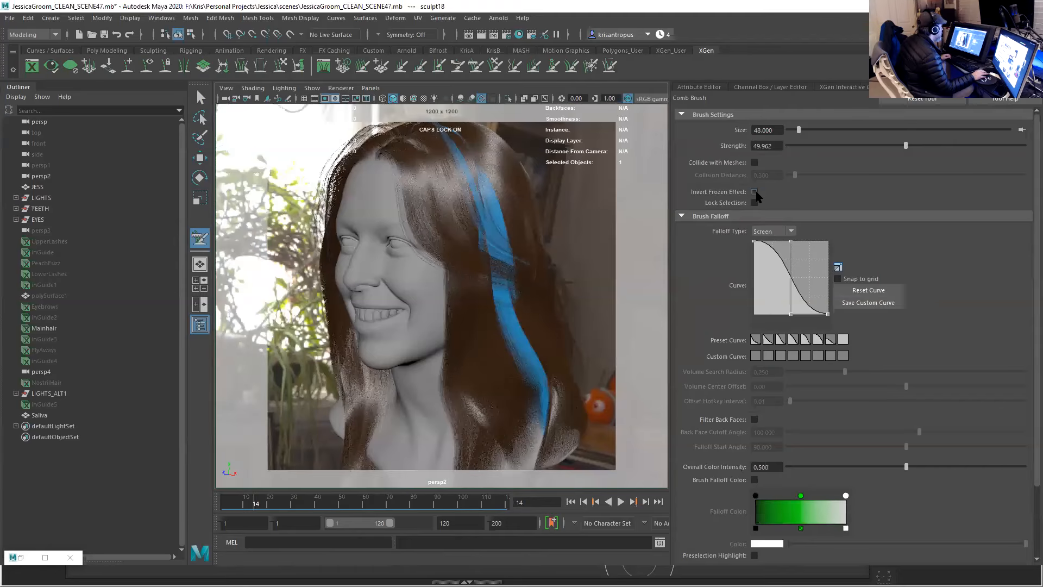
key("b")
left_click_drag(565, 239, 591, 239)
mouse_move(544, 268)
middle_mouse_down("alt")
mouse_move(517, 282)
mouse_move(510, 302)
middle_mouse_up("alt")
left_click_drag(560, 287, 599, 259, "alt")
right_click_drag(599, 259, 620, 260, "alt")
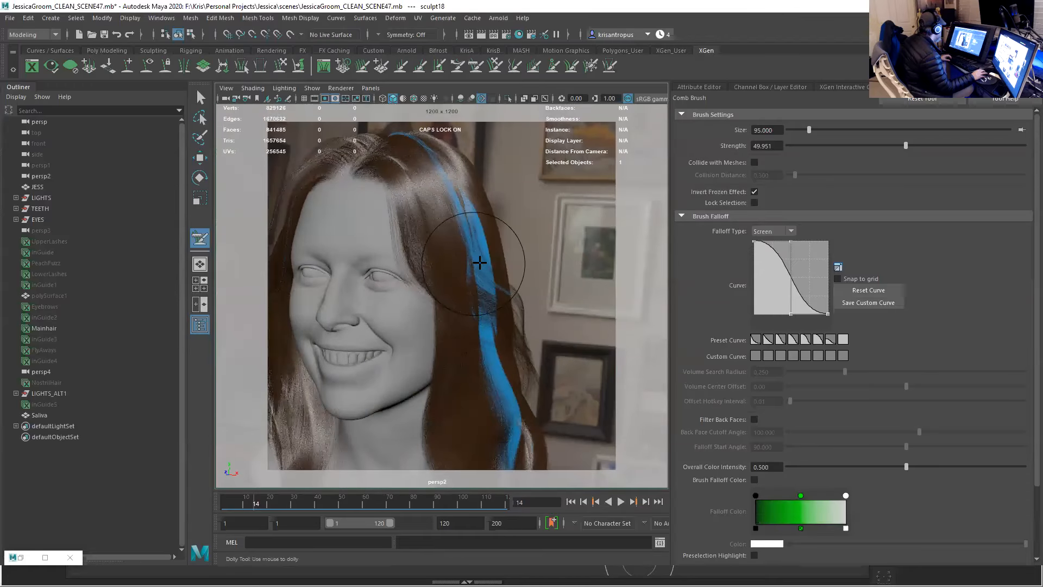
- Try a Comb brush stroke on the frozen strand at the side of the hair, and undo it
mouse_move(482, 263)
left_mouse_down()
mouse_move(496, 259)
mouse_move(475, 264)
left_mouse_up()
middle_click_drag(534, 305, 573, 261, "alt")
key("ctrl+z")
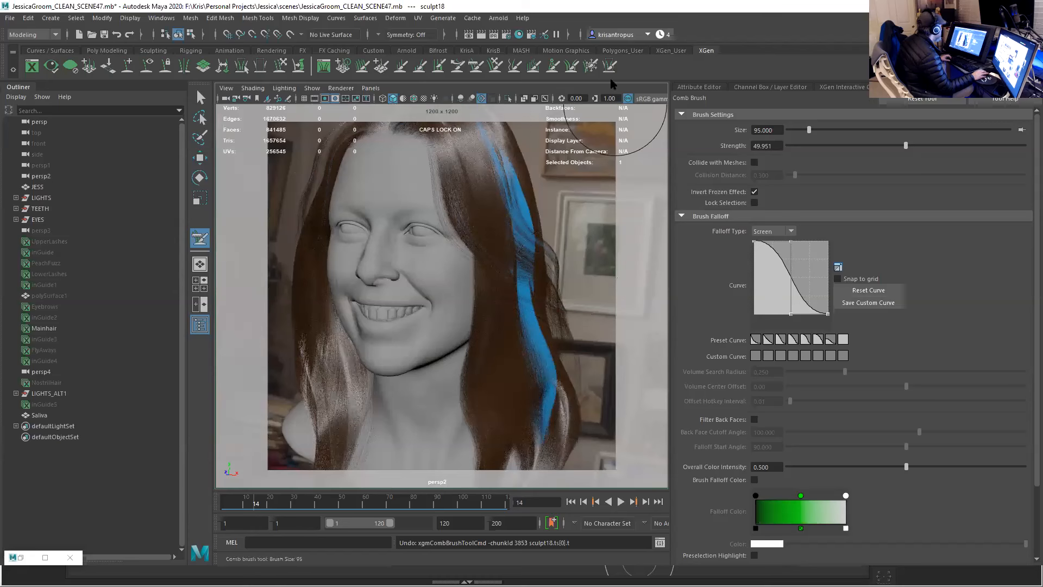
- Unfreeze the long strand at the side of the hair with the Freeze brush
left_click(592, 65)
left_click_drag(519, 255, 521, 249, "ctrl")
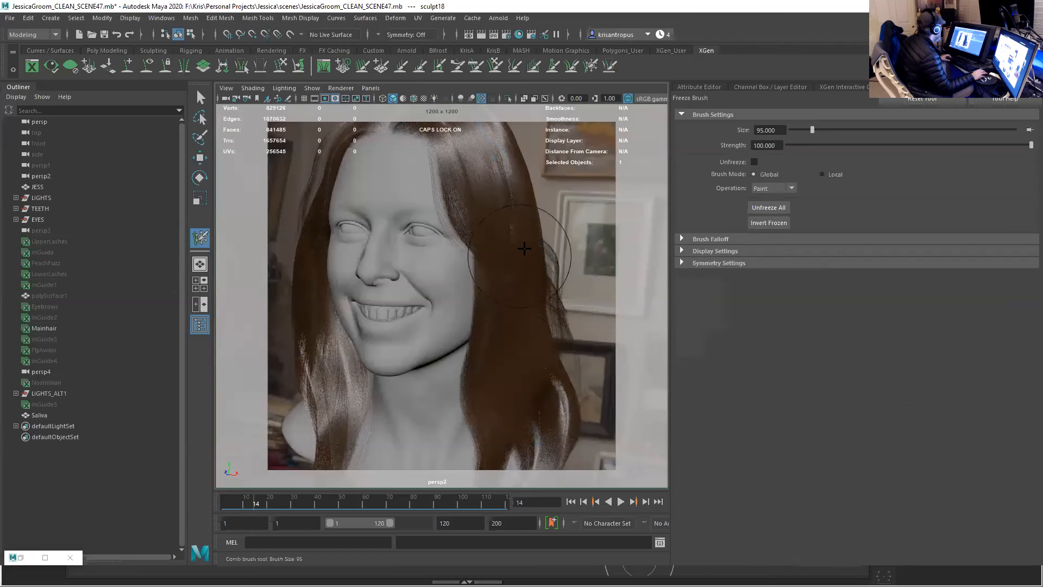
- Enable Mainhair's sculpt19 modifier and toggle it off and on to compare the hair lengths around the neck and shoulders
left_click(844, 87)
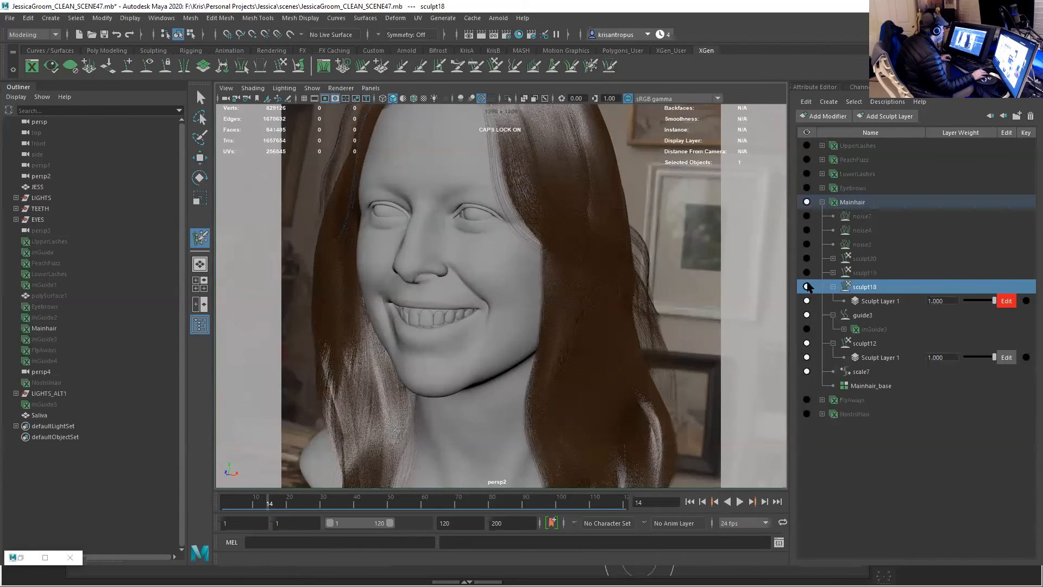
left_click(808, 274)
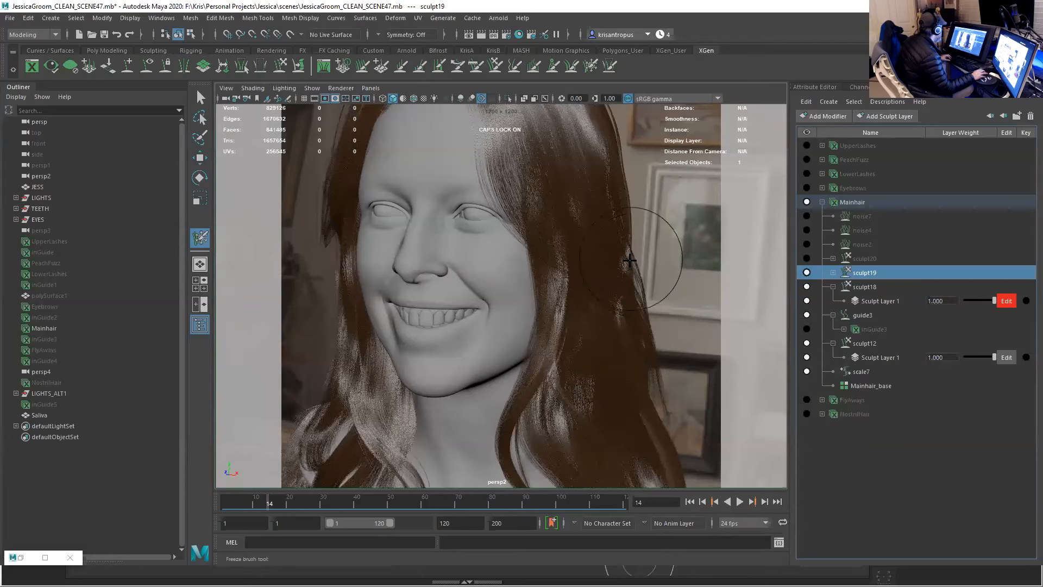
scroll(659, 181, "up", 2)
scroll(659, 181, "up", 2)
middle_click_drag(517, 326, 543, 218, "alt")
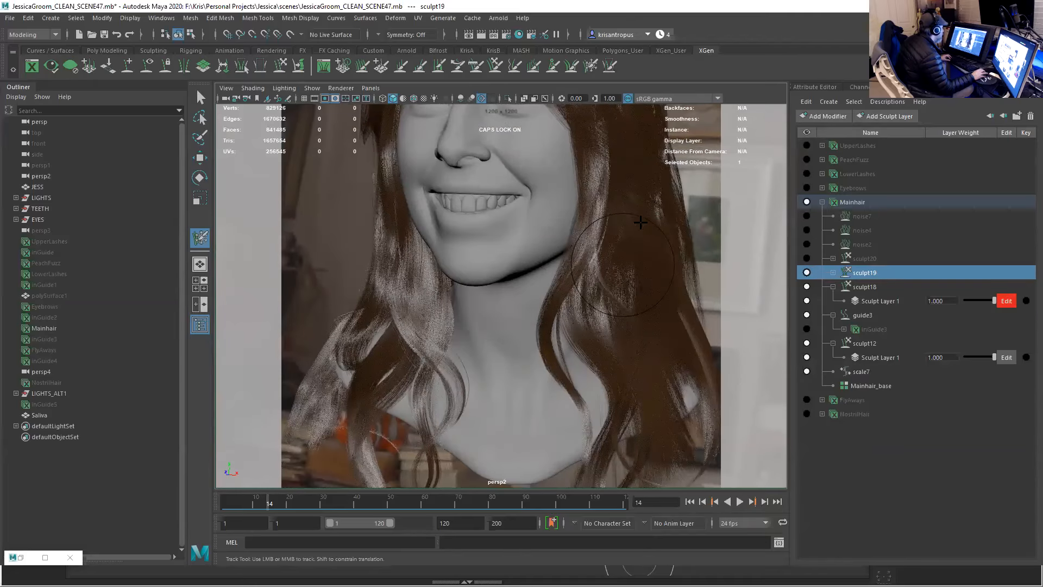
middle_click_drag(640, 221, 652, 182, "alt")
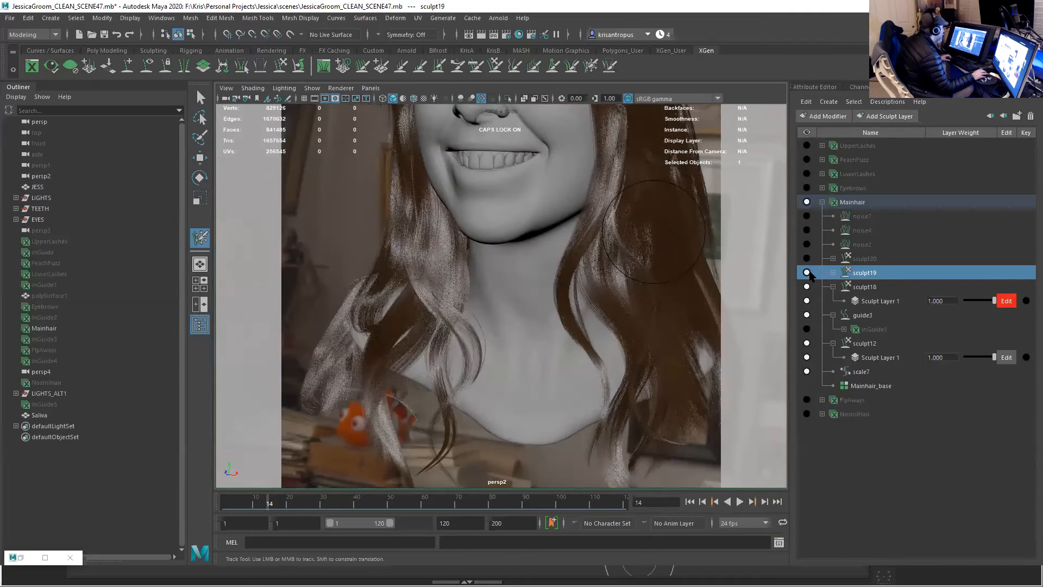
left_click(807, 272)
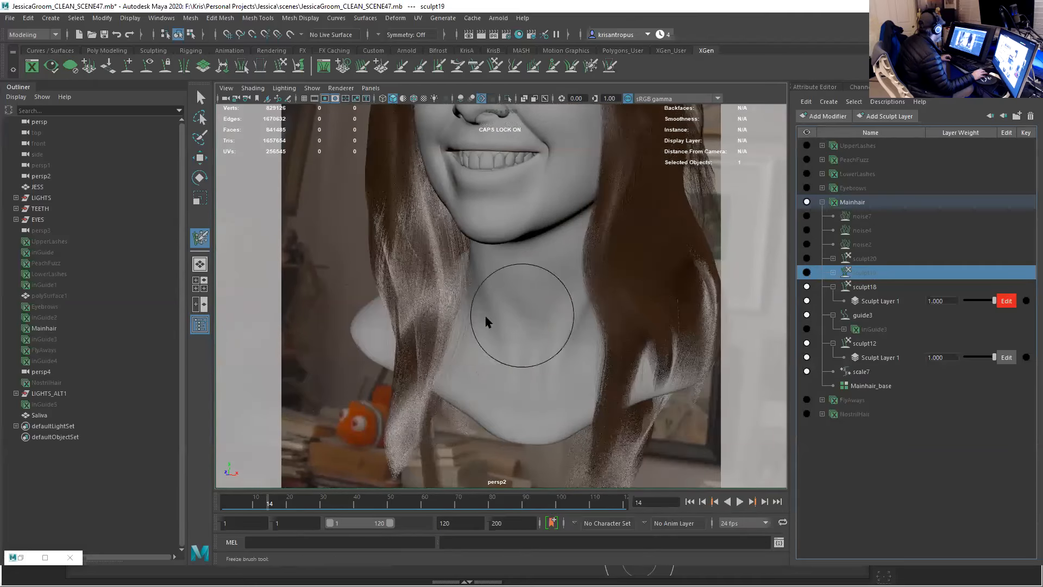
left_click(807, 272)
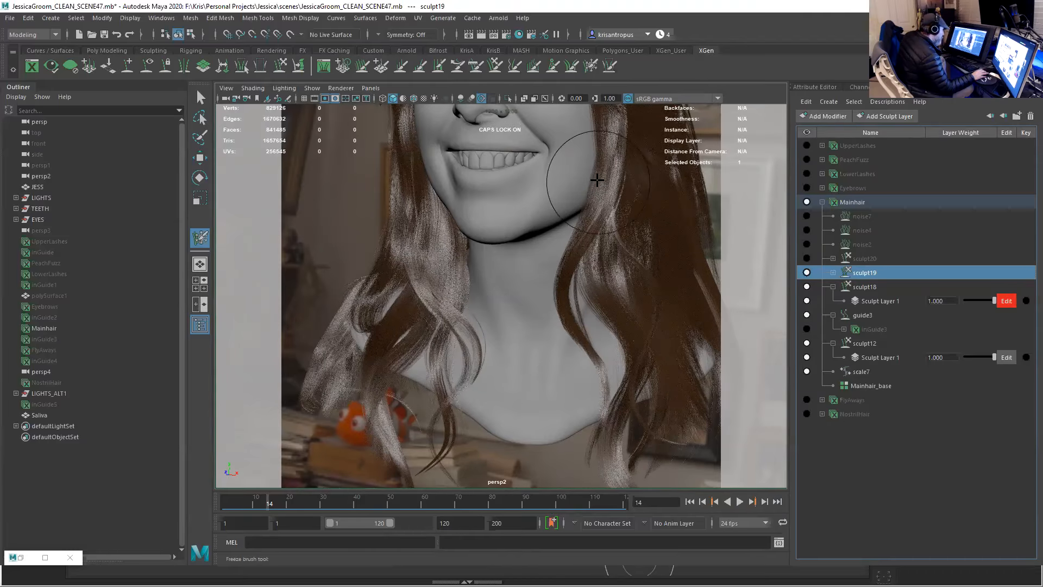
- Compare the parting on top of the head with sculpt19 switched off and on
middle_click_drag(577, 241, 549, 368, "alt")
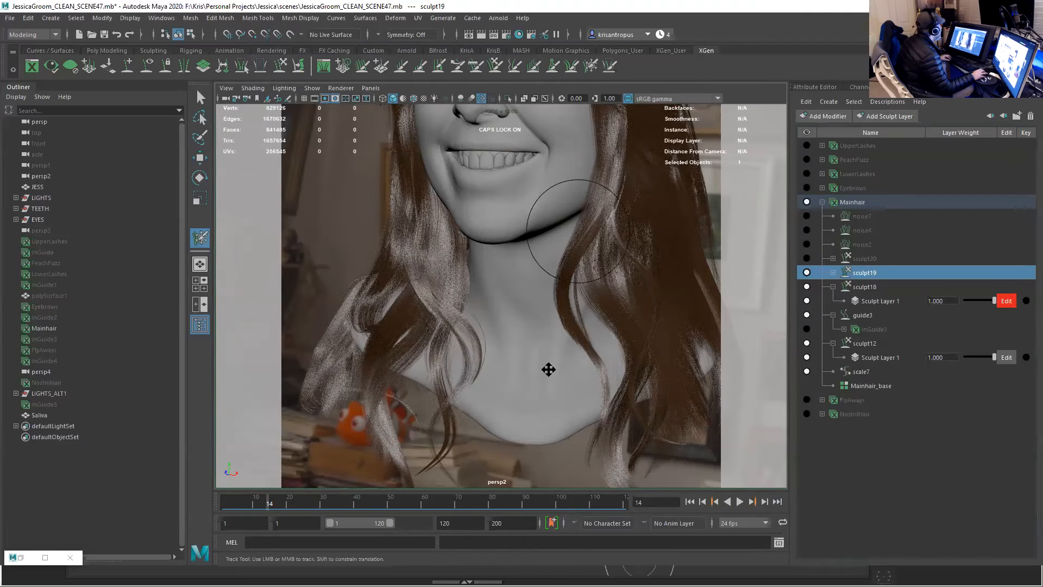
mouse_move(547, 338)
left_mouse_down("alt")
mouse_move(545, 353)
mouse_move(519, 234)
mouse_move(559, 233)
left_mouse_up("alt")
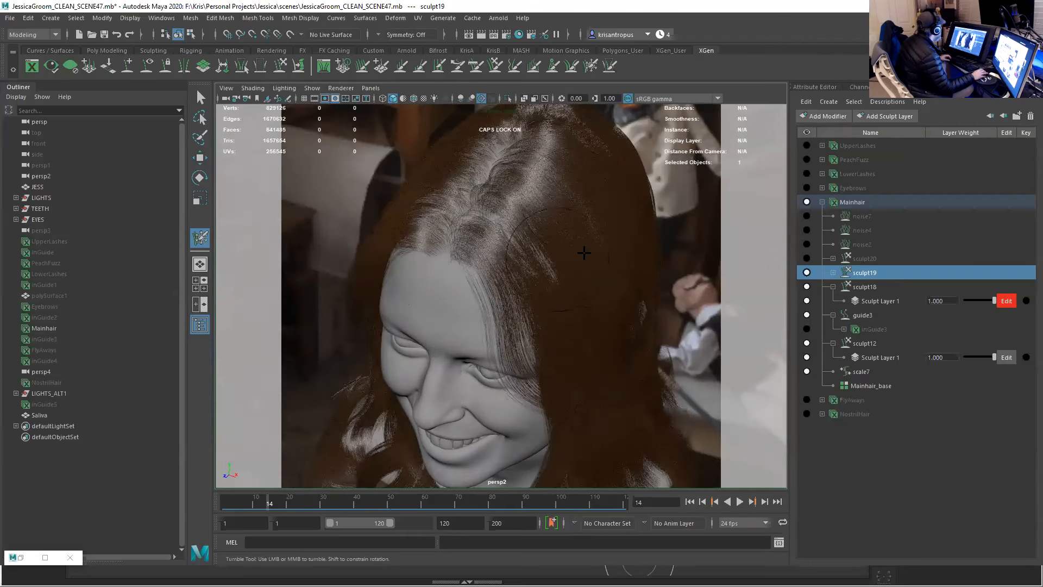
mouse_move(478, 245)
left_mouse_down()
mouse_move(478, 234)
mouse_move(505, 239)
left_mouse_up()
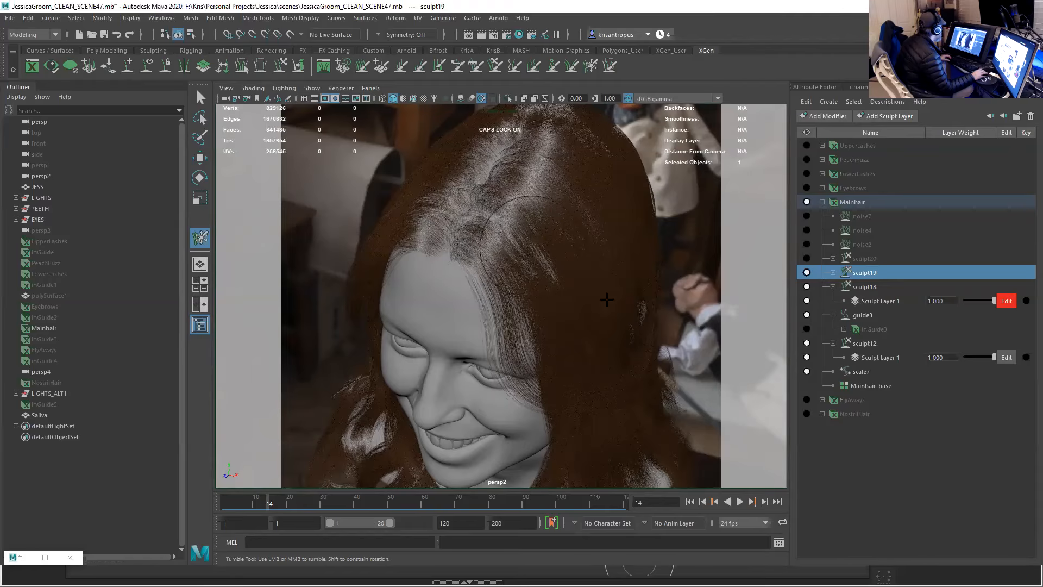
left_click(807, 272)
mouse_move(531, 245)
right_mouse_down("alt")
mouse_move(552, 268)
mouse_move(544, 258)
right_mouse_up("alt")
left_click(806, 272)
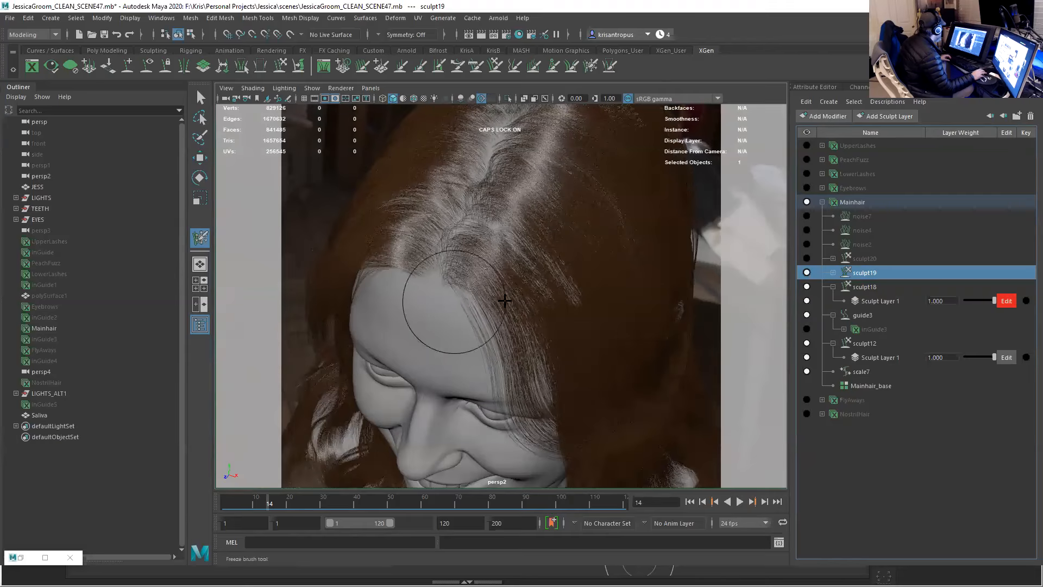
- Enable Mainhair's sculpt20 modifier and examine the hair from below, behind and the front
left_click_drag(577, 228, 577, 157, "alt")
middle_click_drag(577, 158, 580, 240, "alt")
left_click_drag(580, 240, 579, 249, "alt")
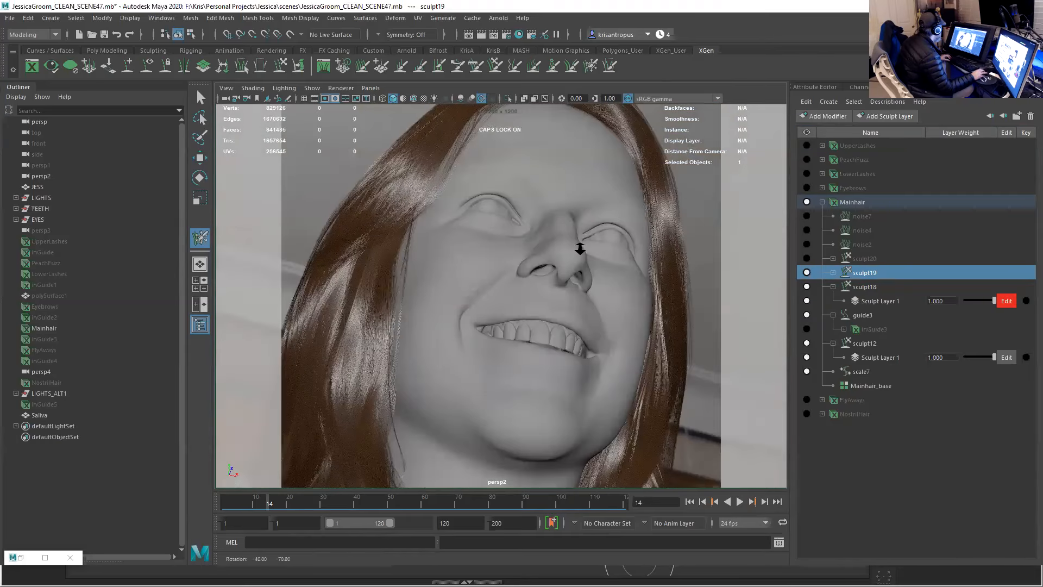
right_click_drag(579, 249, 514, 194, "alt")
left_click_drag(515, 193, 528, 142, "alt")
middle_click_drag(527, 257, 539, 226, "alt")
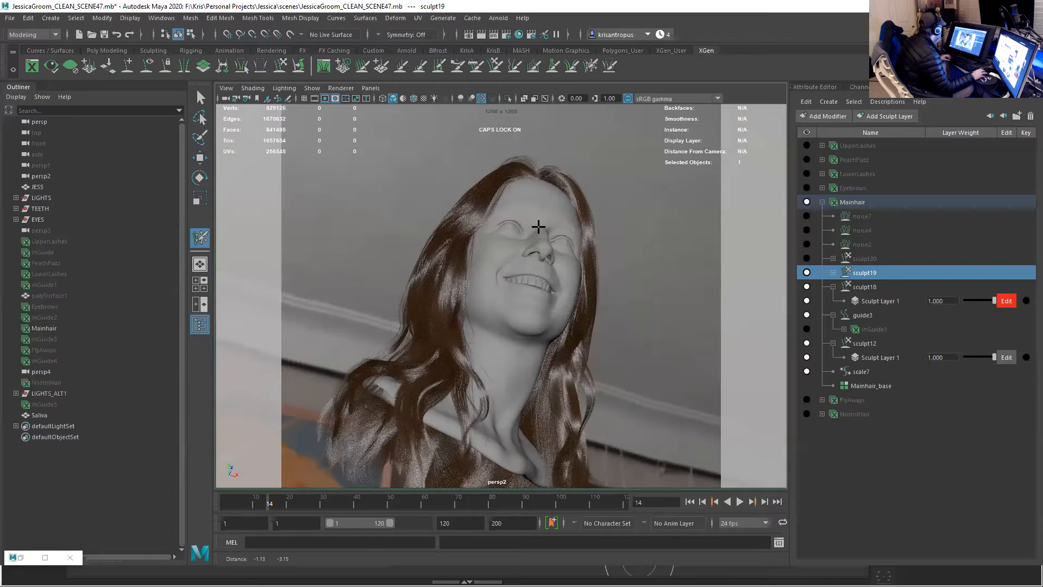
left_click_drag(665, 266, 736, 259, "alt")
left_click(806, 258)
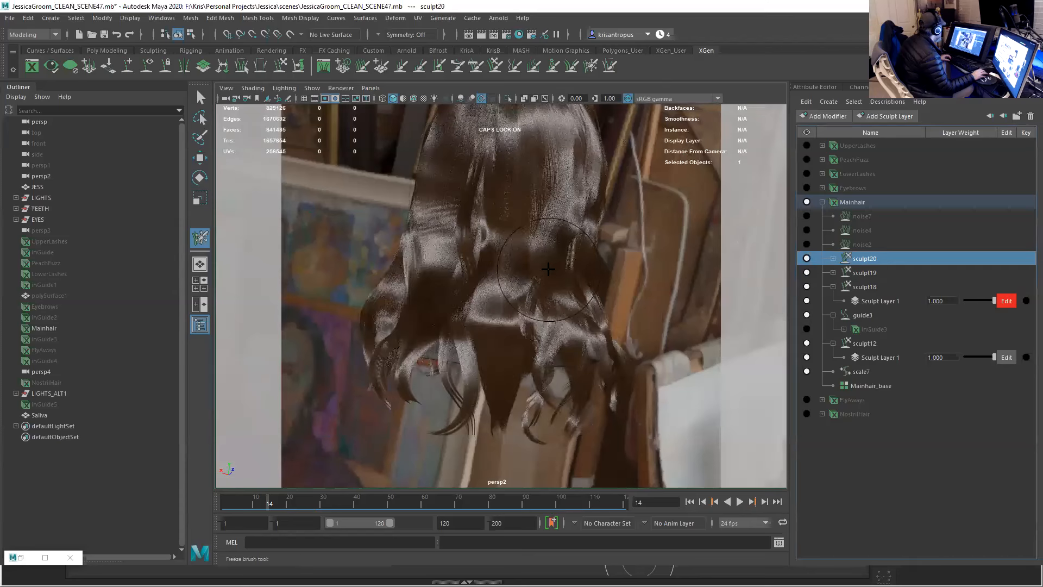
left_click_drag(572, 271, 812, 258, "alt")
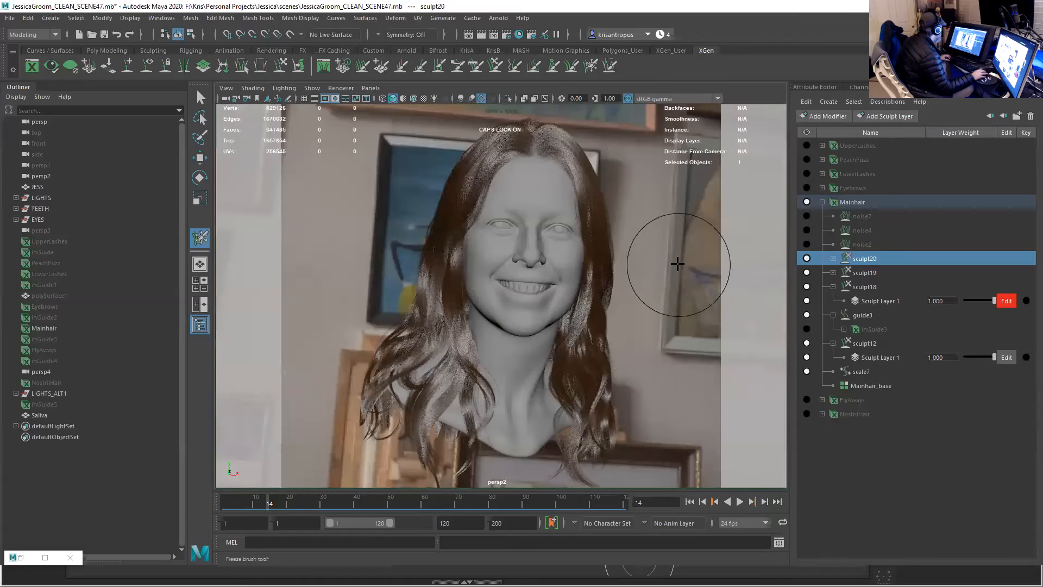
- Enable Mainhair's noise2 modifier and compare the strands up close with it switched off and on
right_click_drag(678, 271, 700, 268, "alt")
left_click(808, 245)
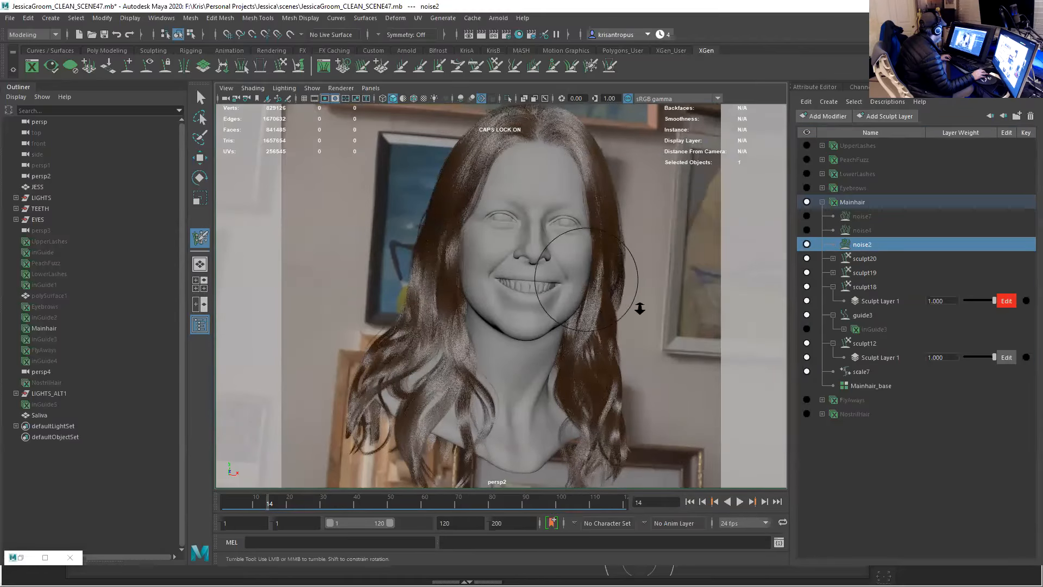
left_click_drag(641, 307, 709, 366, "alt")
right_click_drag(710, 366, 552, 242, "alt")
middle_click_drag(610, 187, 690, 38, "alt")
right_click_drag(551, 222, 684, 340, "alt")
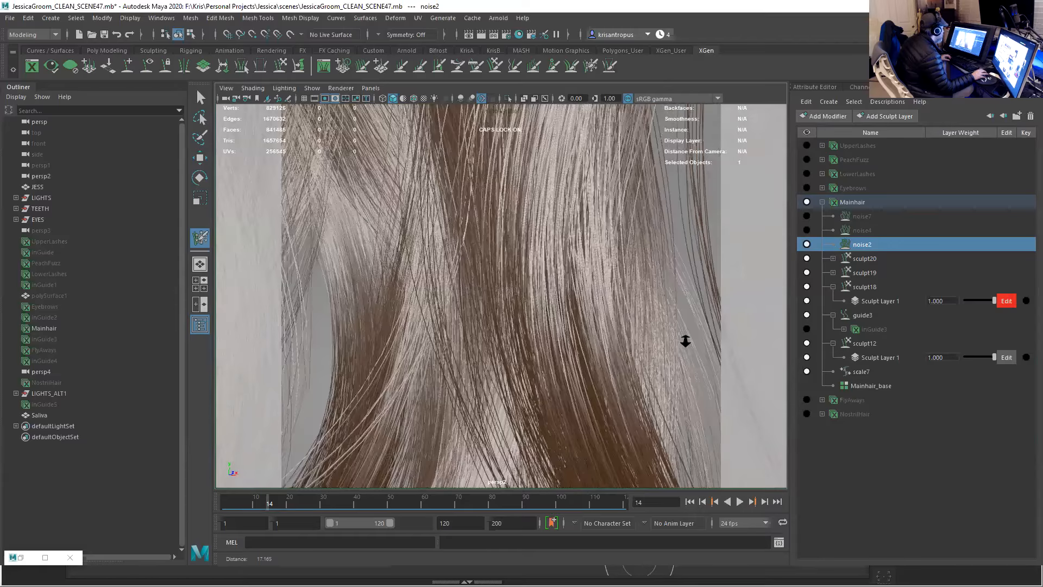
left_click(806, 244)
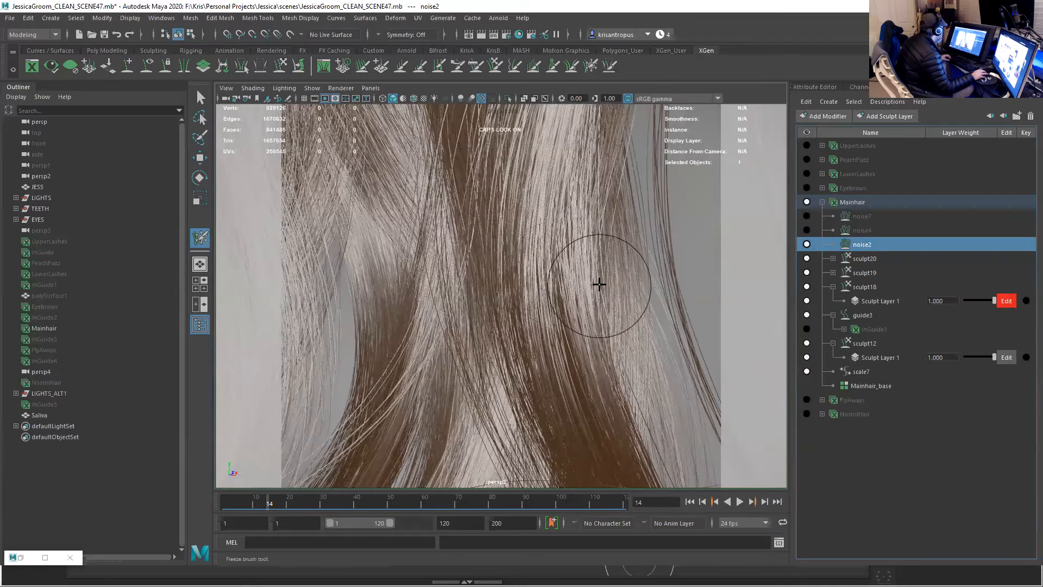
- Enable Mainhair's noise4 modifier and toggle it off and on to compare the stray hairs beside the cheek
right_click_drag(595, 282, 501, 217, "alt")
middle_click_drag(592, 239, 504, 179, "alt")
right_click_drag(504, 178, 461, 155, "alt")
middle_click_drag(555, 208, 521, 265, "alt")
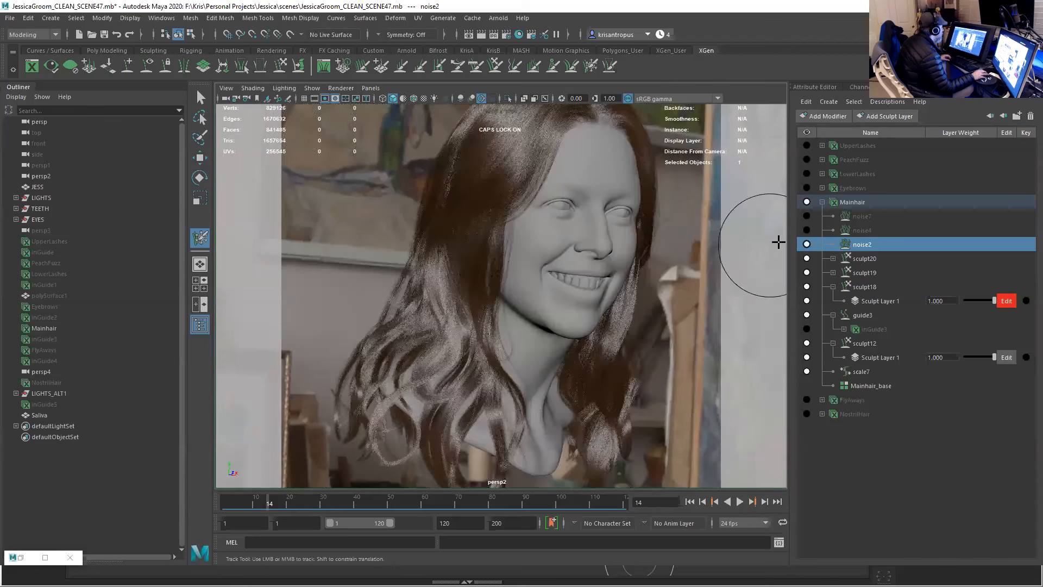
left_click(806, 230)
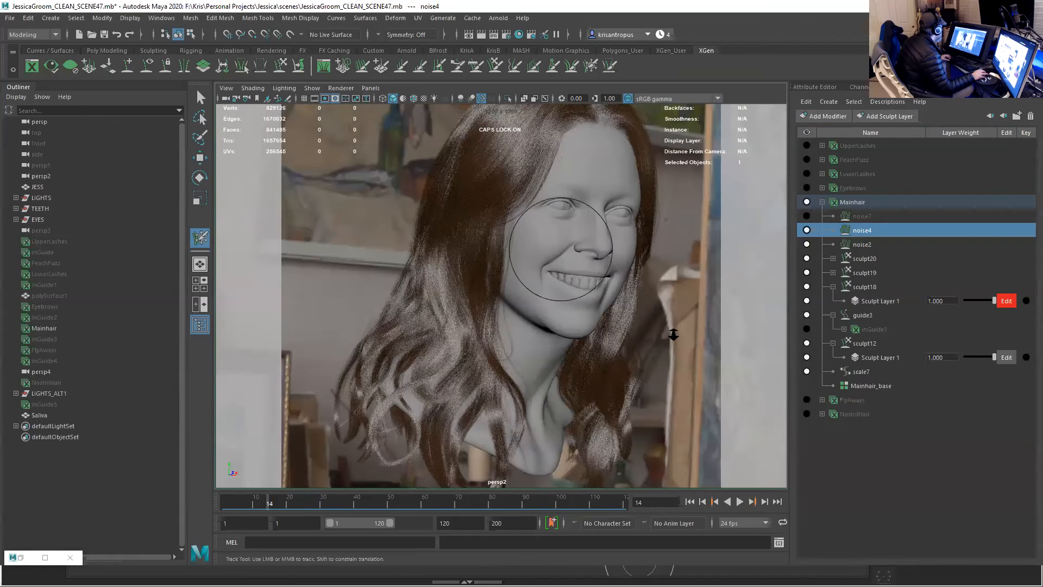
right_click_drag(673, 334, 781, 239, "alt")
left_click(806, 231)
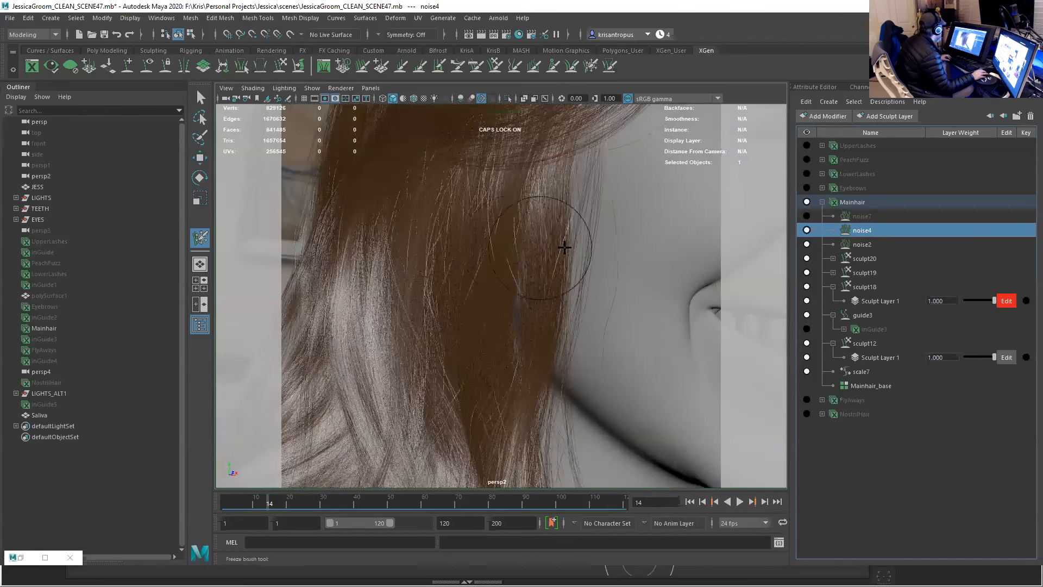
right_click_drag(552, 224, 767, 172, "alt")
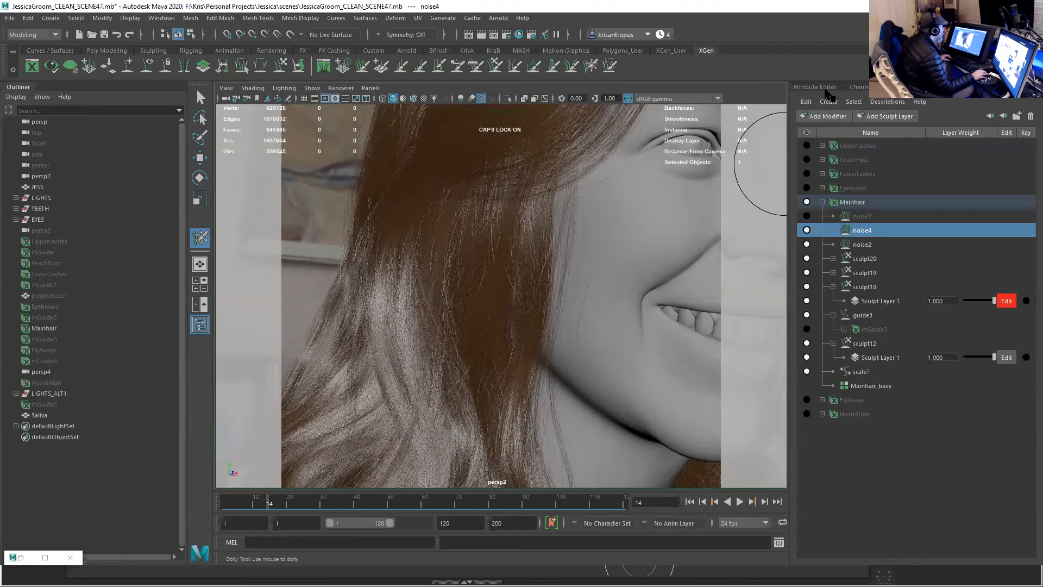
- Review the noise5 texture connected to noise4, including its Effects settings, and examine the hair beside the eye
left_click(826, 89)
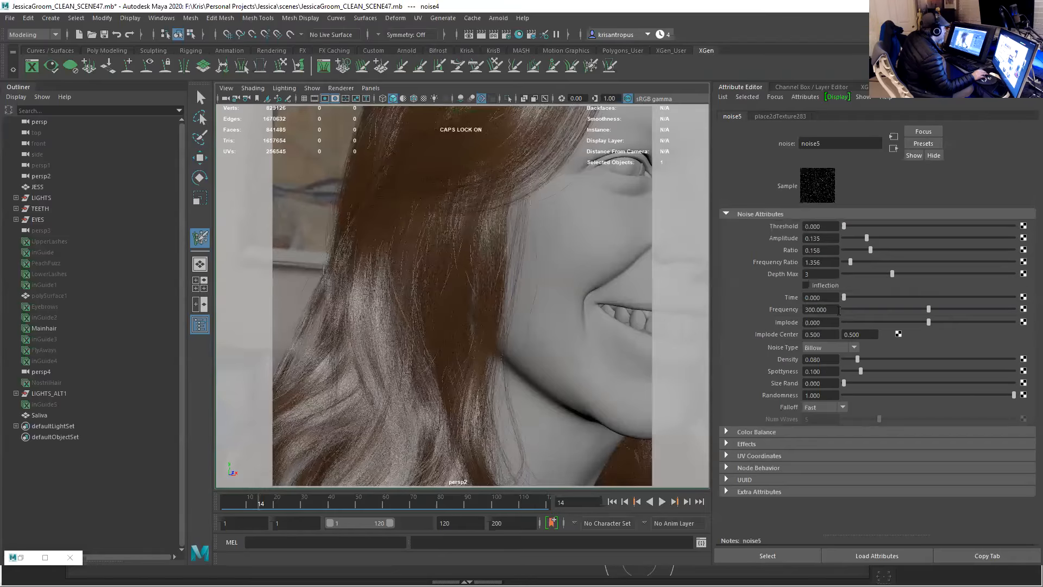
left_click(747, 444)
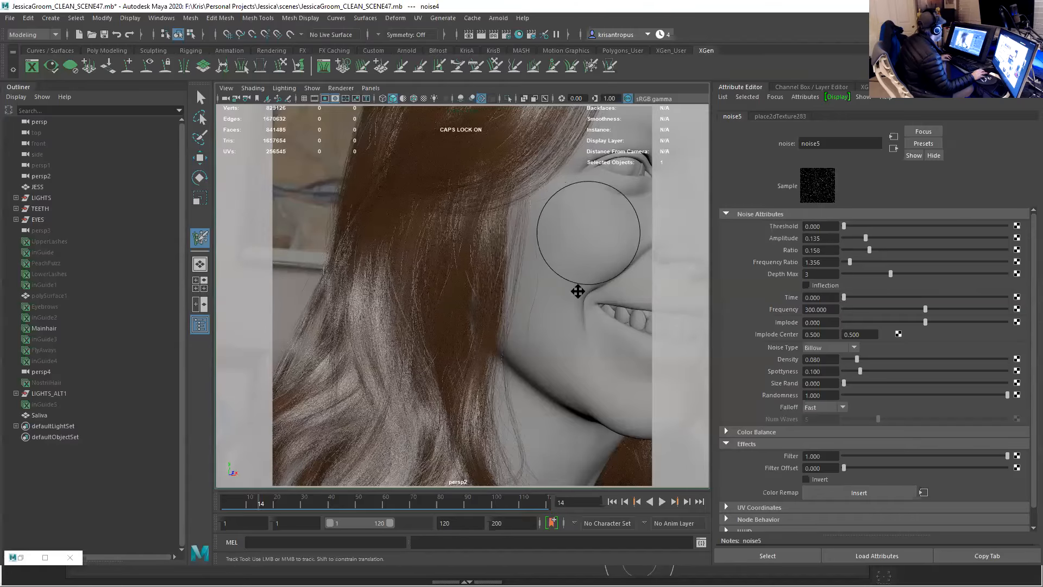
middle_click_drag(567, 311, 565, 427, "alt")
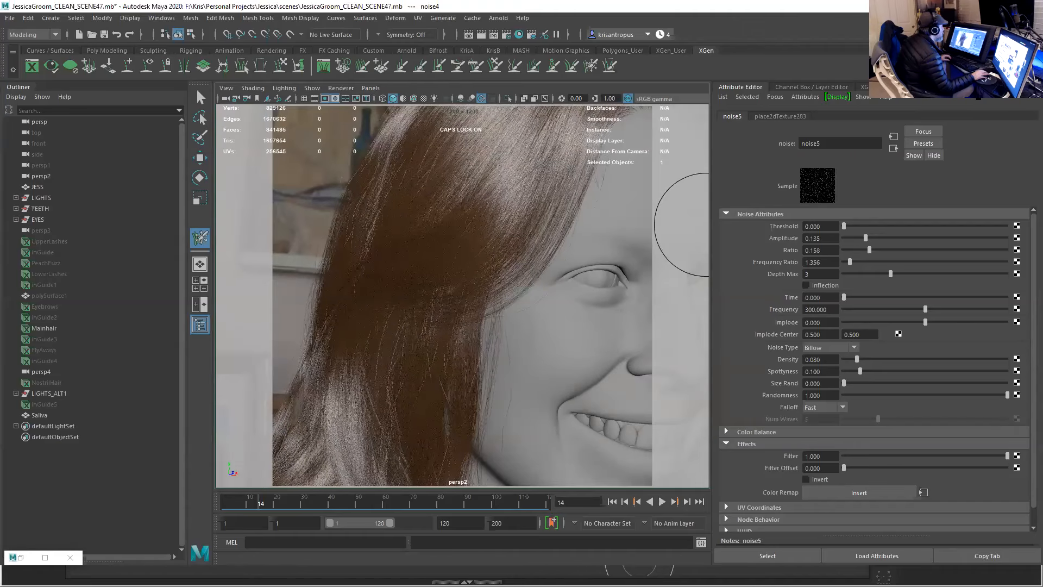
right_click_drag(508, 258, 484, 241, "alt")
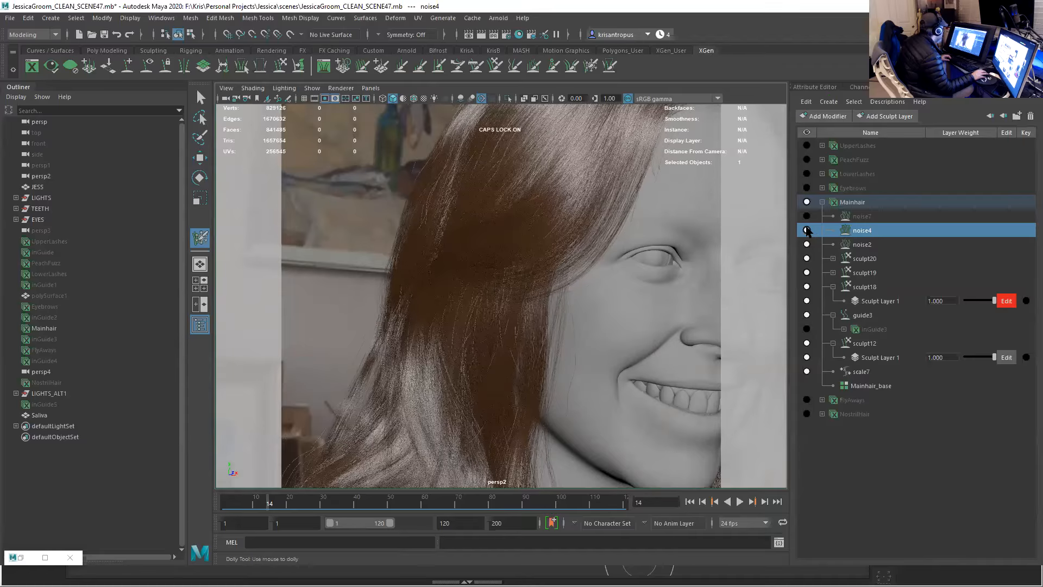
- Toggle noise4 off and on to compare the fine stray hairs on both sides of the face
left_click(807, 230)
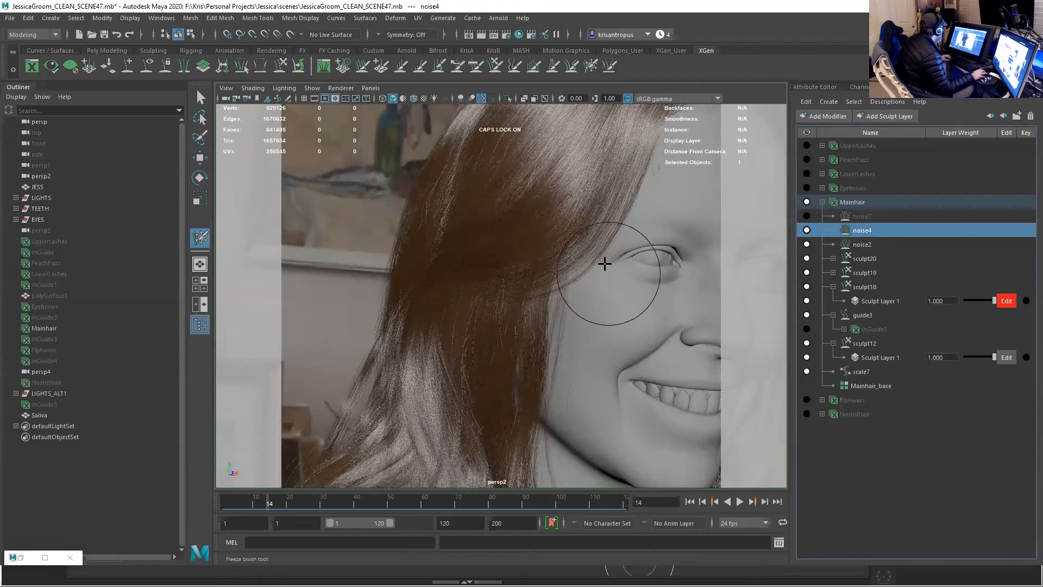
left_click_drag(601, 309, 597, 305, "alt")
left_click_drag(565, 177, 596, 278, "alt")
middle_click_drag(595, 275, 542, 227, "alt")
mouse_move(542, 227)
left_mouse_down("alt")
mouse_move(500, 233)
mouse_move(542, 231)
left_mouse_up("alt")
middle_click_drag(509, 232, 400, 223, "alt")
left_click(806, 230)
left_click(806, 230)
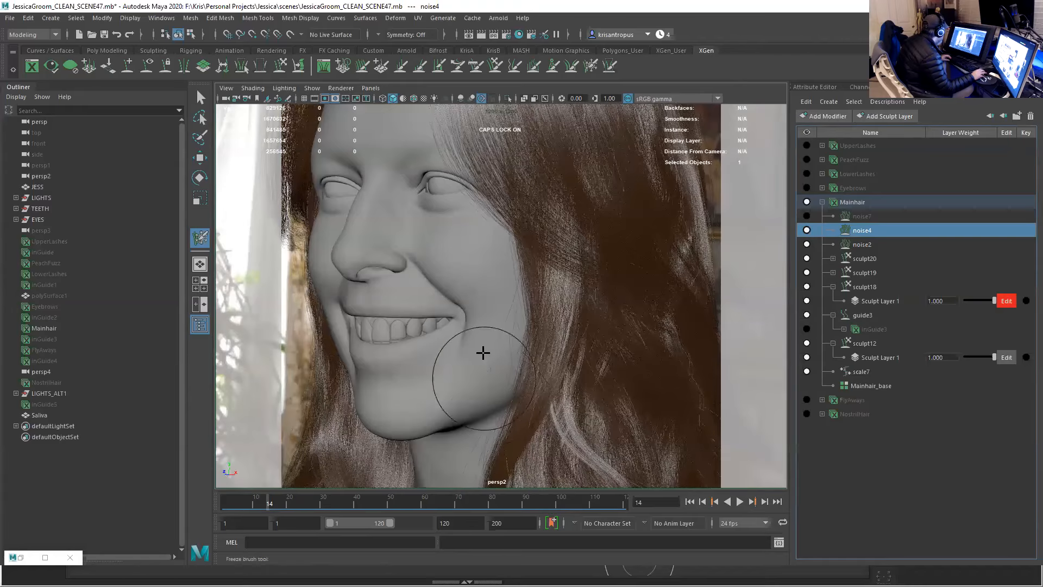
- Enable Mainhair's noise7 modifier and toggle it off and on to compare the strands beside the jaw
left_click(807, 216)
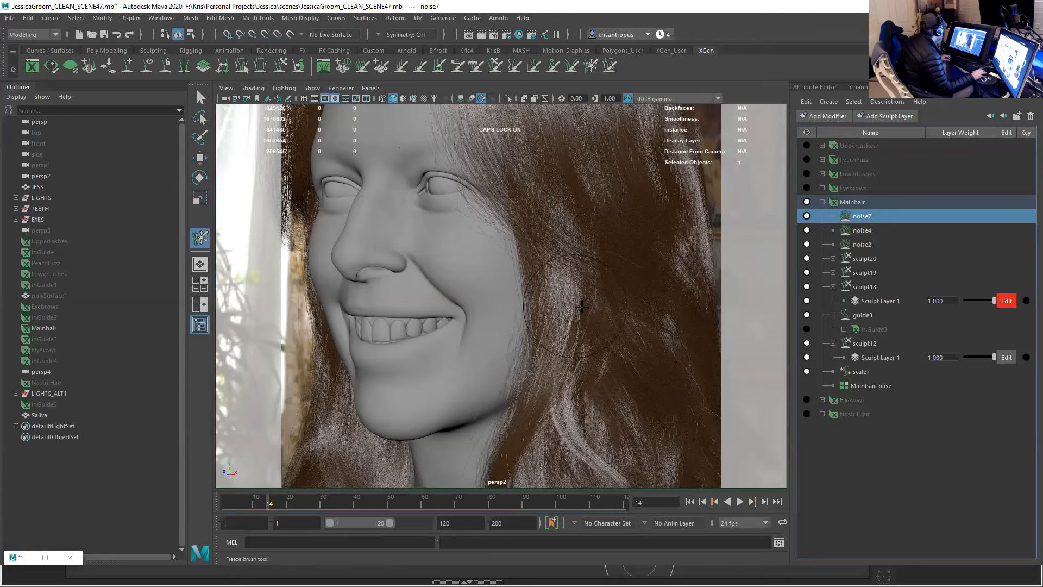
middle_click_drag(574, 304, 566, 291, "alt")
right_click_drag(537, 213, 517, 264, "alt")
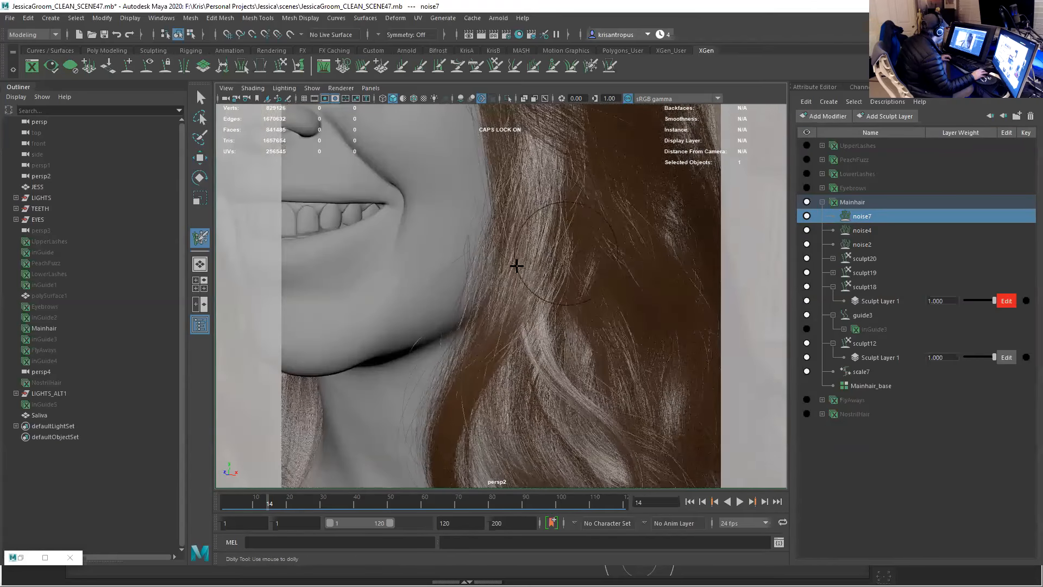
left_click(807, 216)
left_click(806, 217)
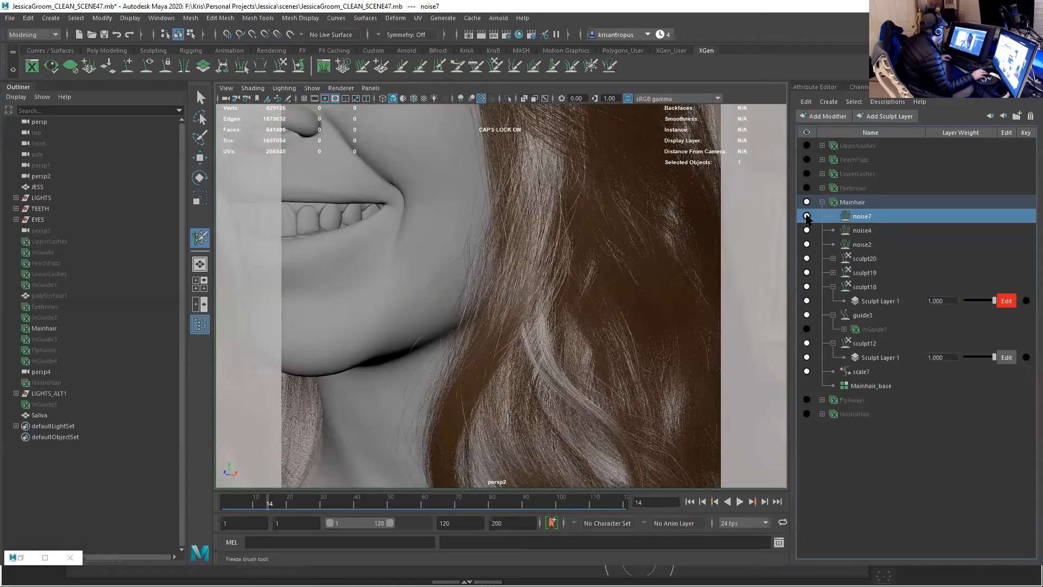
- Review noise7's modifier attributes and the noise8 texture connected to its Mask, and return to the noise7 attributes
left_click(819, 88)
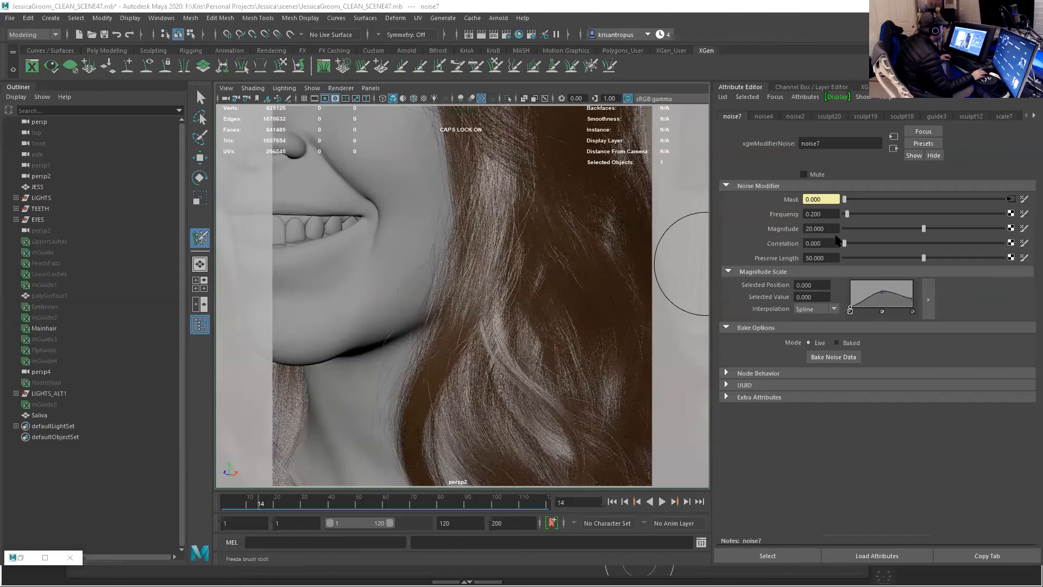
left_click(1011, 199)
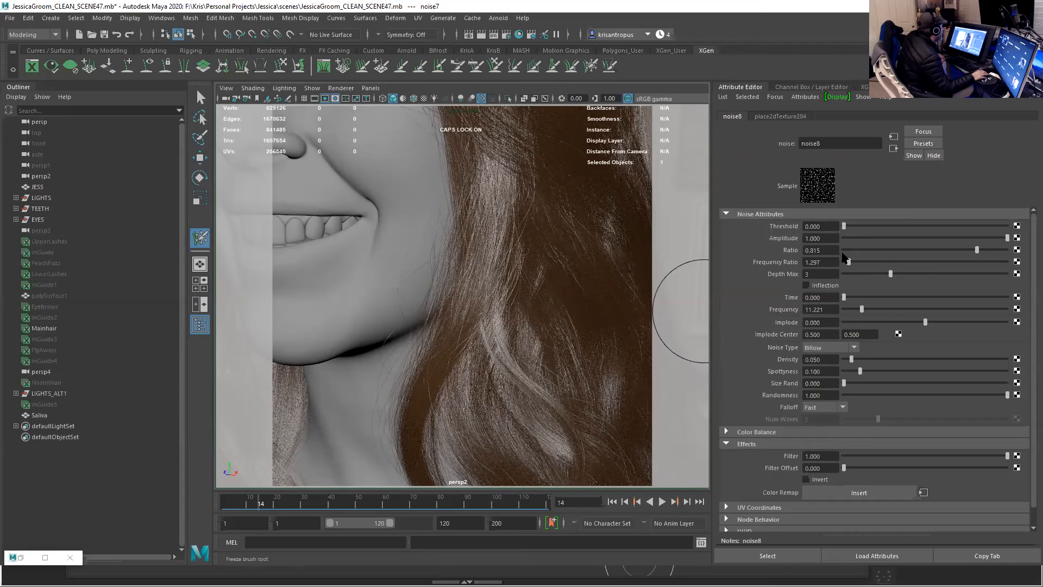
left_click(893, 149)
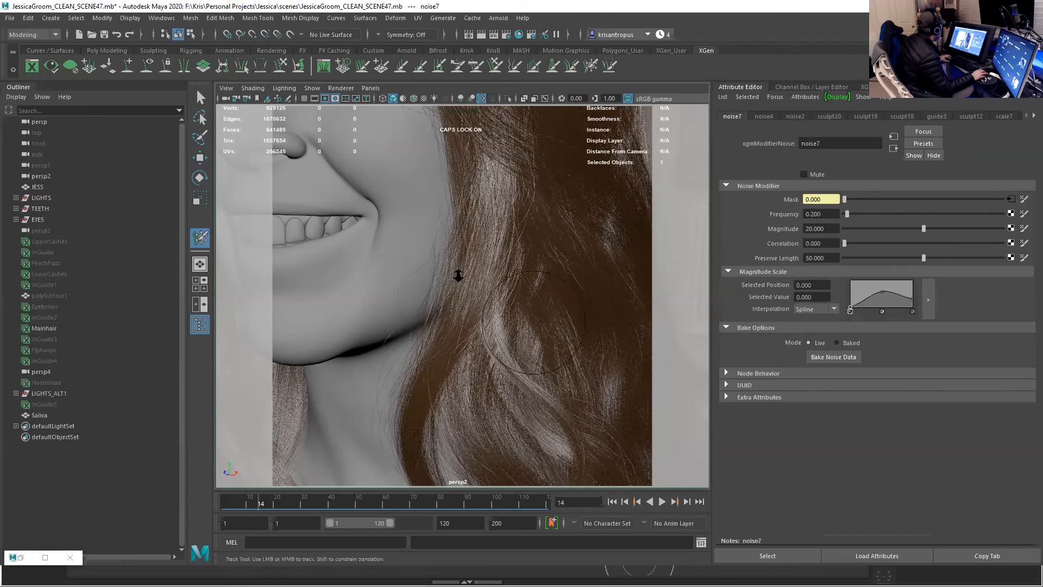
- Inspect the full Mainhair groom around the head from three-quarter and front views
scroll(453, 272, "down", 5)
left_click_drag(467, 275, 546, 268, "alt")
left_click_drag(494, 256, 496, 270, "alt")
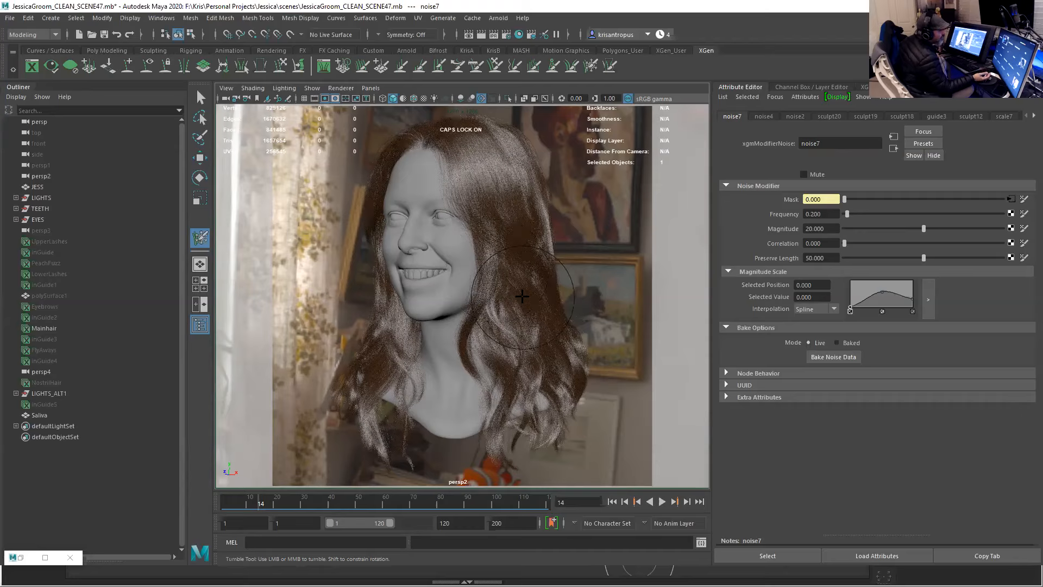
left_click(590, 68)
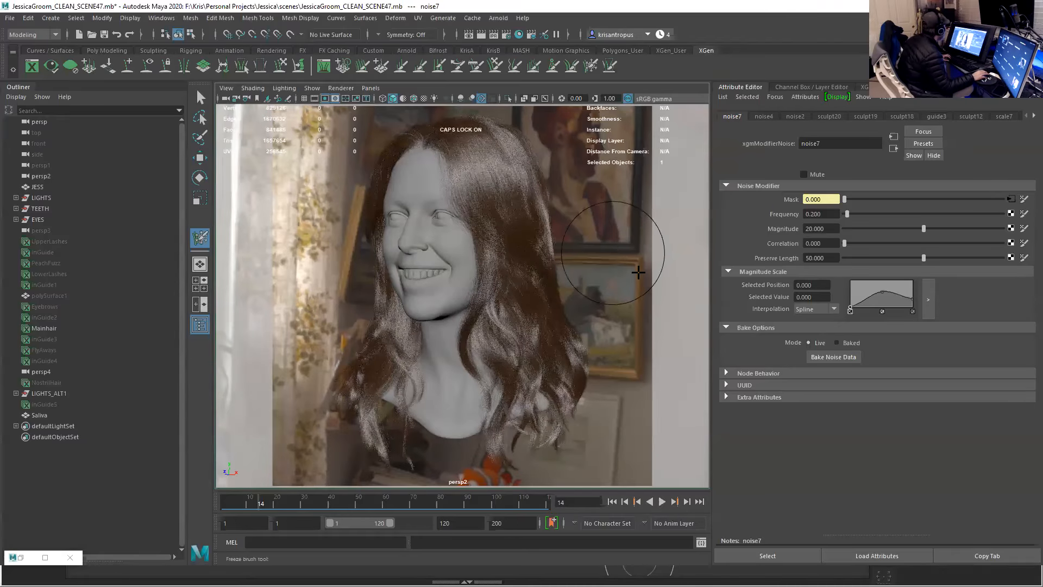
left_click_drag(613, 254, 639, 270, "alt")
- Switch from the grooming brush to the Select tool and pick the upper teeth, followed by the JESS head mesh
left_click(201, 99)
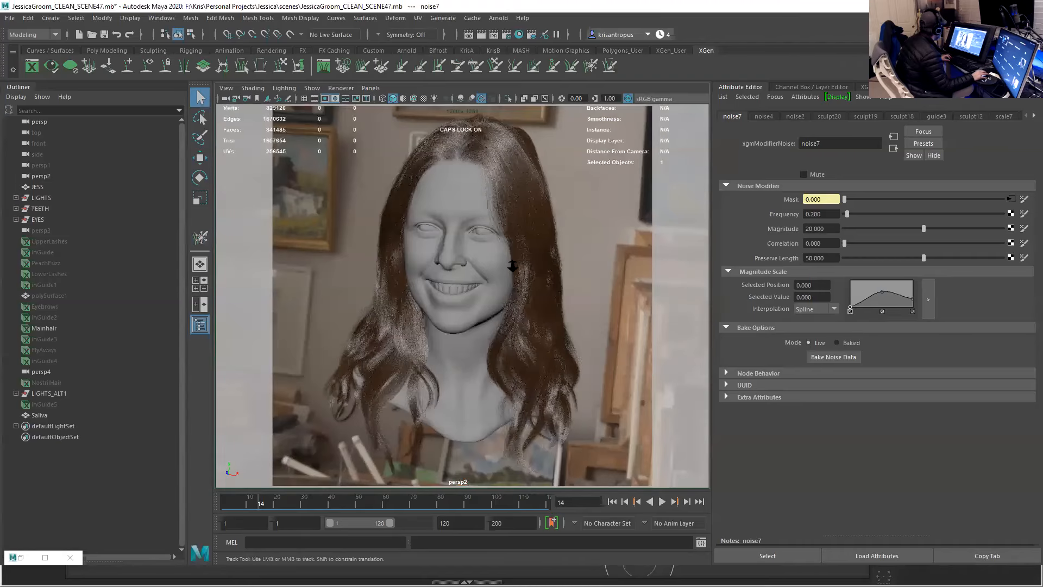
right_click_drag(608, 353, 624, 367, "alt")
scroll(554, 273, "up", 6)
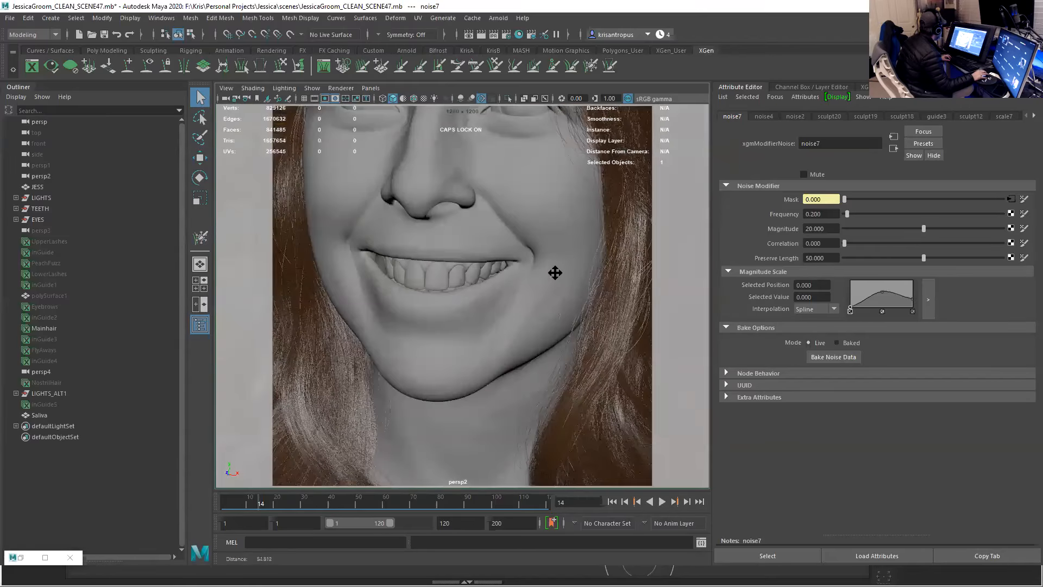
left_click(457, 278)
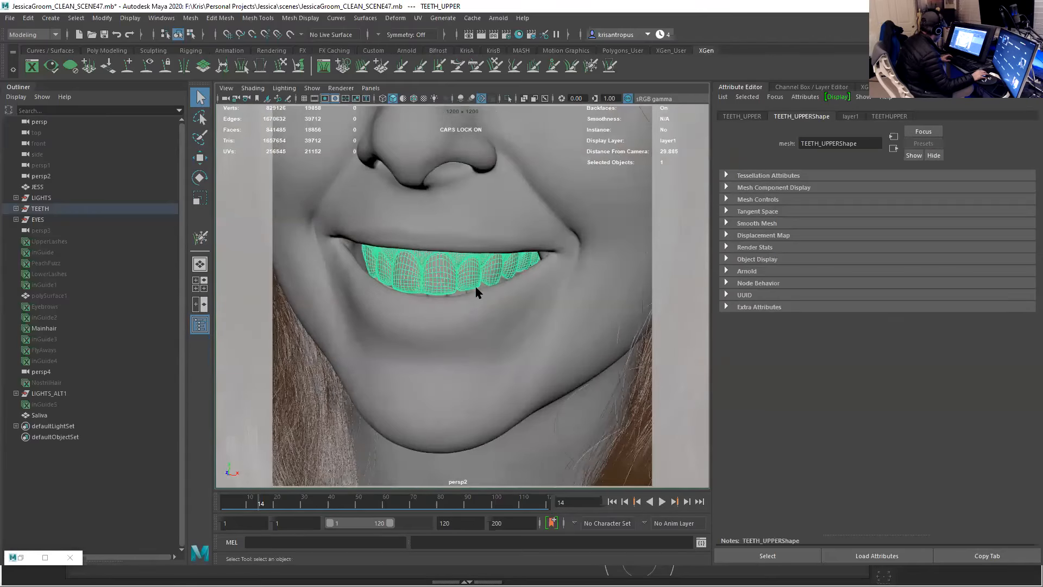
left_click(496, 318)
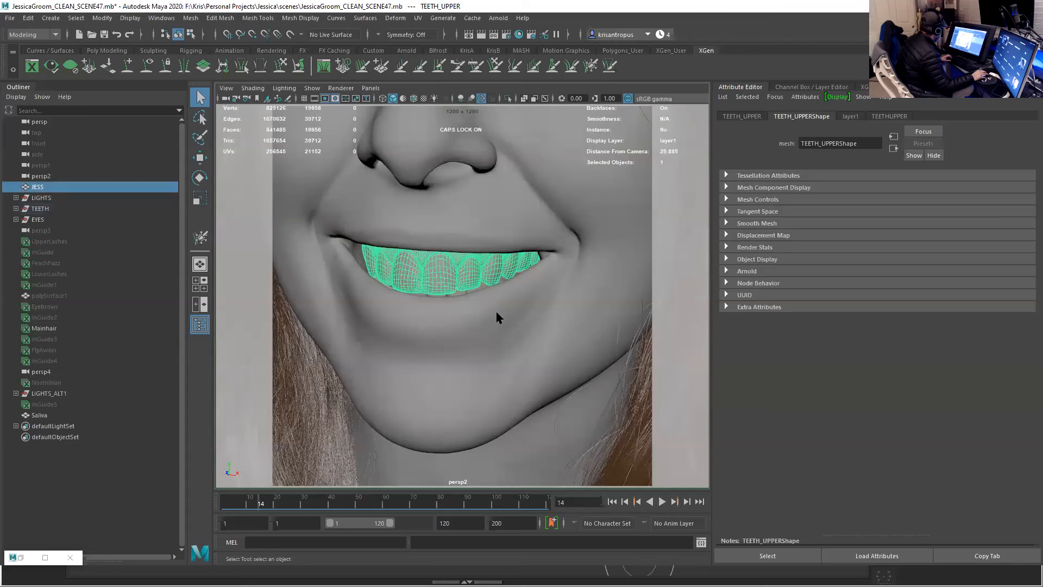
- Hide the Mainhair description and the JESS head mesh to expose the teeth
left_click(897, 87)
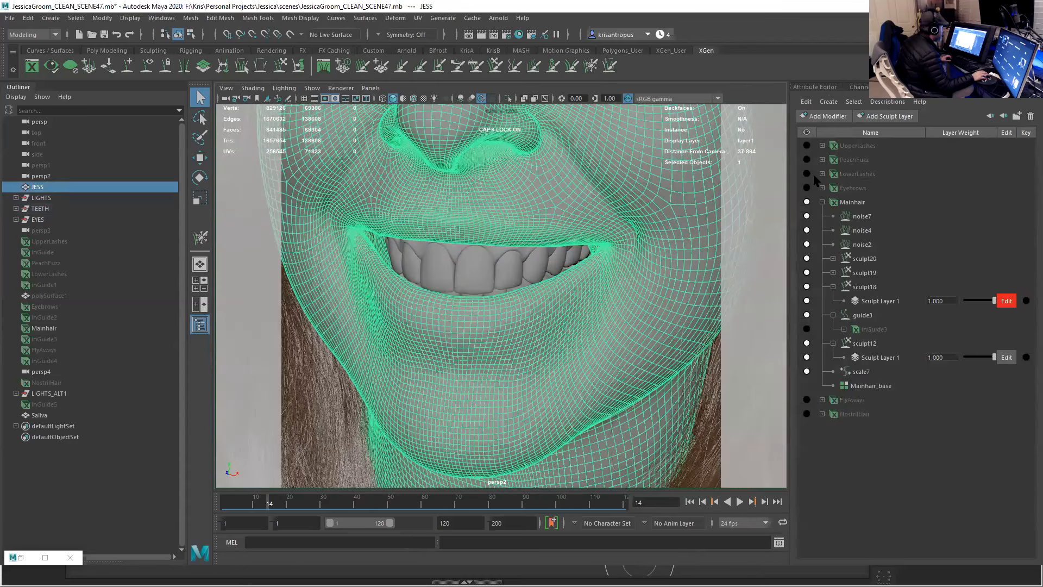
left_click(822, 203)
left_click(809, 205)
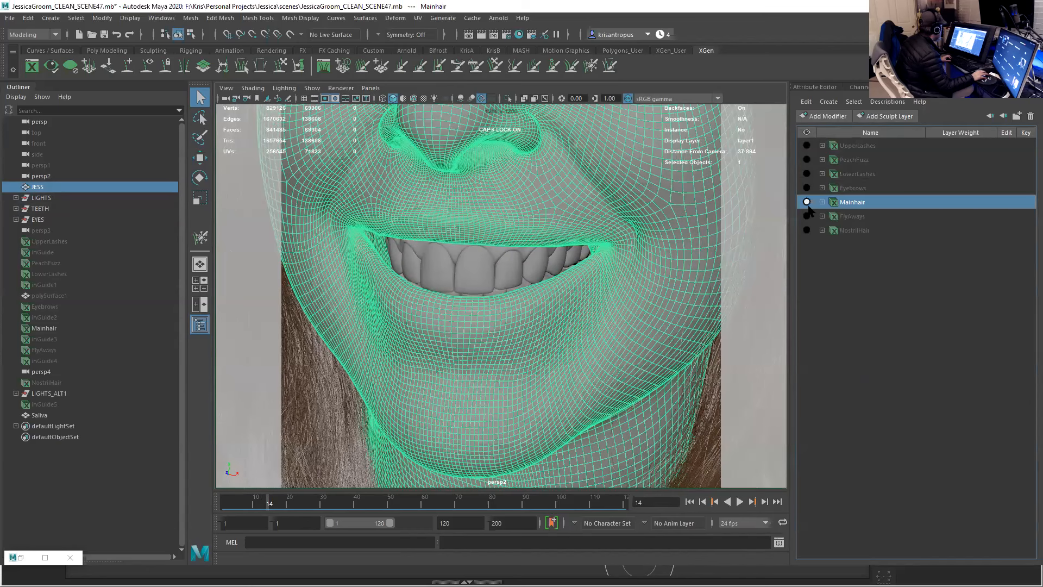
scroll(565, 235, "down", 5)
left_click(565, 236)
key("ctrl+h")
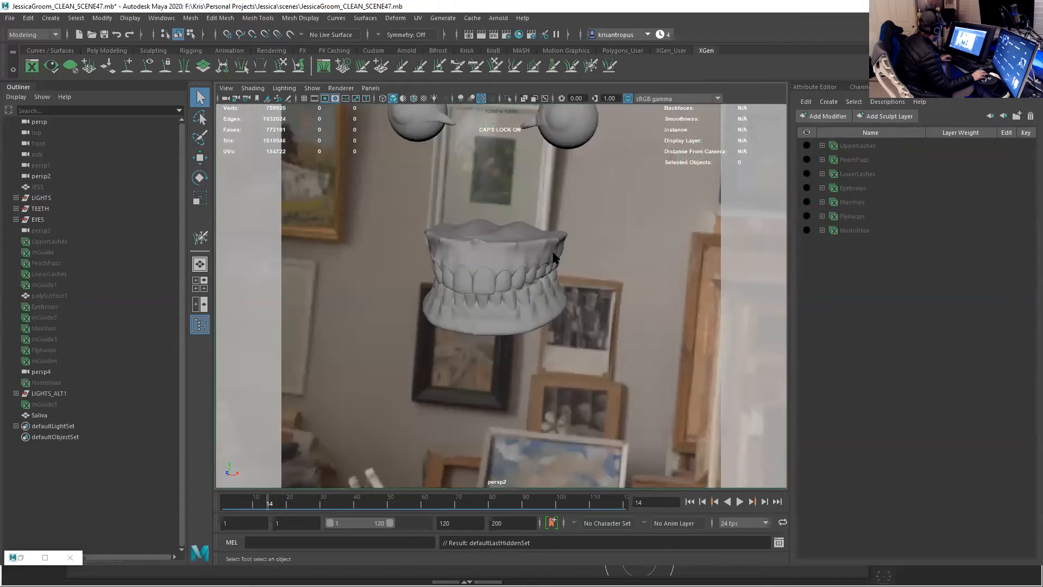
- Frame the TEETH_UPPER mesh, examine its front teeth up close, and clear the teeth selection
middle_click_drag(554, 256, 541, 284, "alt")
left_click(517, 296)
key("f")
left_click_drag(586, 292, 605, 228, "alt")
right_click_drag(605, 228, 647, 278, "alt")
left_click_drag(592, 240, 663, 271, "alt")
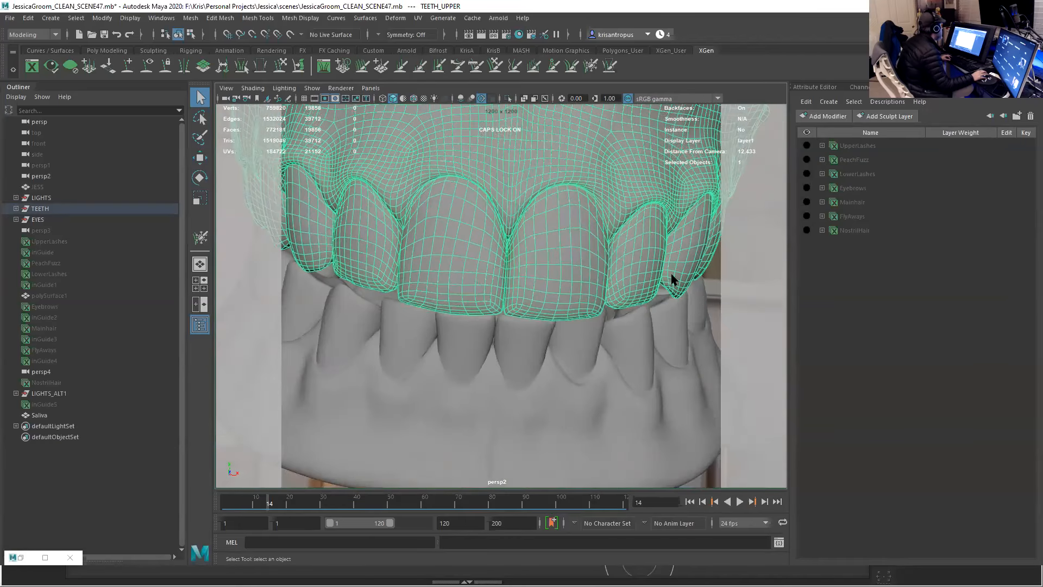
left_click(729, 305)
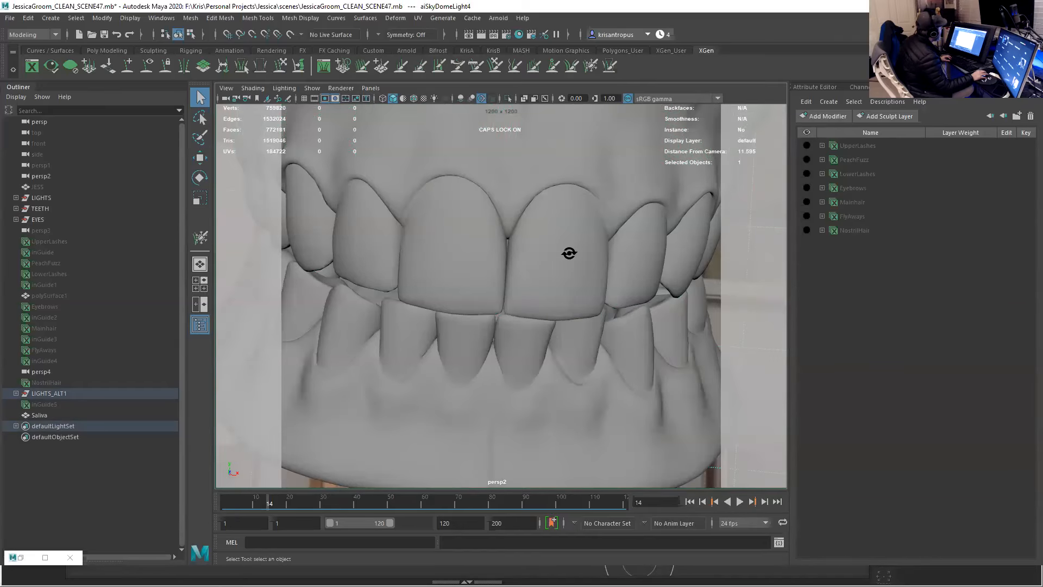
- Examine the upper and lower teeth together from the front, moving in on the edges of the incisors
left_click_drag(569, 253, 533, 256, "alt")
right_click_drag(533, 256, 478, 218, "alt")
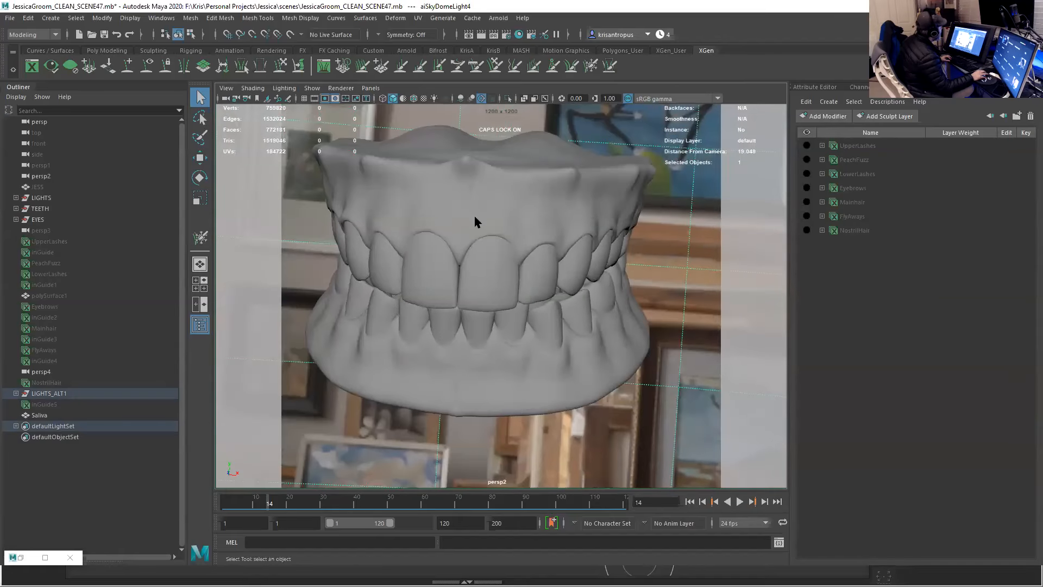
left_click_drag(500, 222, 507, 215, "alt")
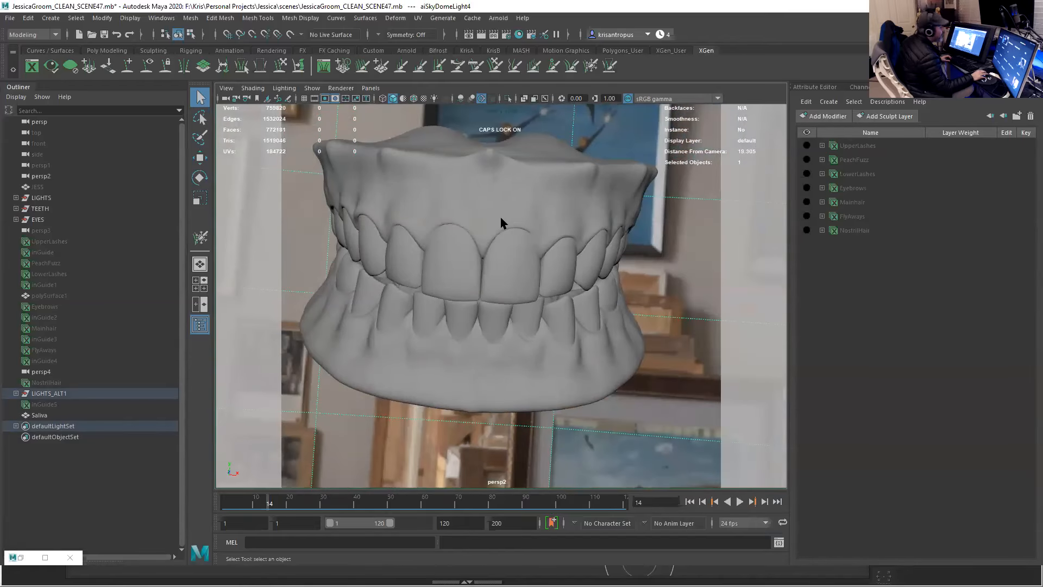
right_click_drag(466, 278, 499, 304, "alt")
middle_click_drag(499, 303, 529, 295, "alt")
left_click_drag(529, 296, 516, 292, "alt")
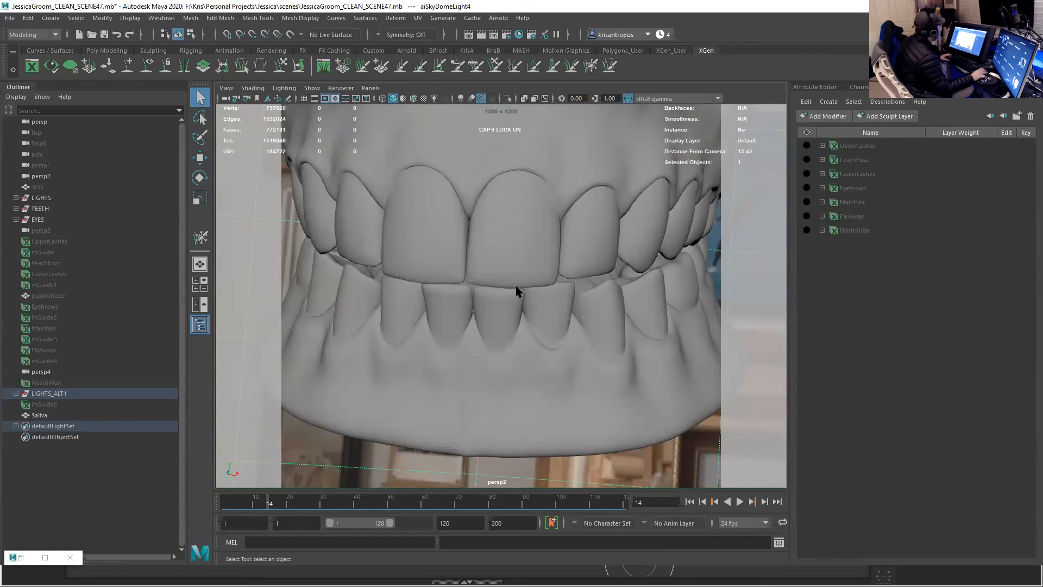
left_click_drag(516, 290, 550, 250, "alt")
right_click_drag(550, 250, 604, 306, "alt")
left_click_drag(562, 220, 639, 408, "alt")
middle_click_drag(609, 359, 566, 310, "alt")
mouse_move(565, 310)
left_mouse_down("alt")
mouse_move(540, 307)
mouse_move(598, 319)
mouse_move(565, 298)
left_mouse_up("alt")
- Select the TEETH_UPPER mesh, turn on its smooth mesh preview, and deselect it
left_click(544, 275)
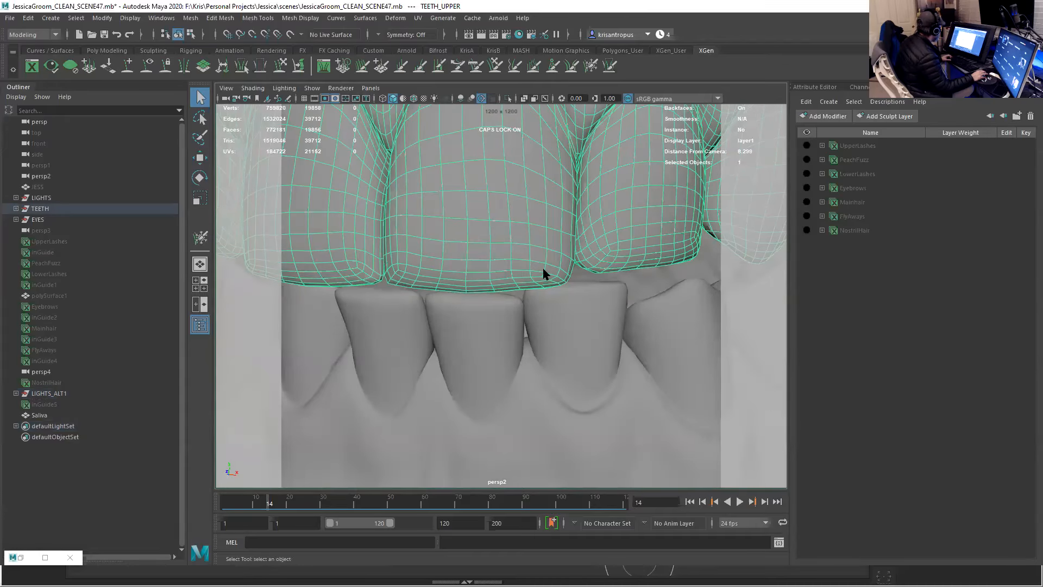
right_click_drag(554, 284, 446, 325, "alt")
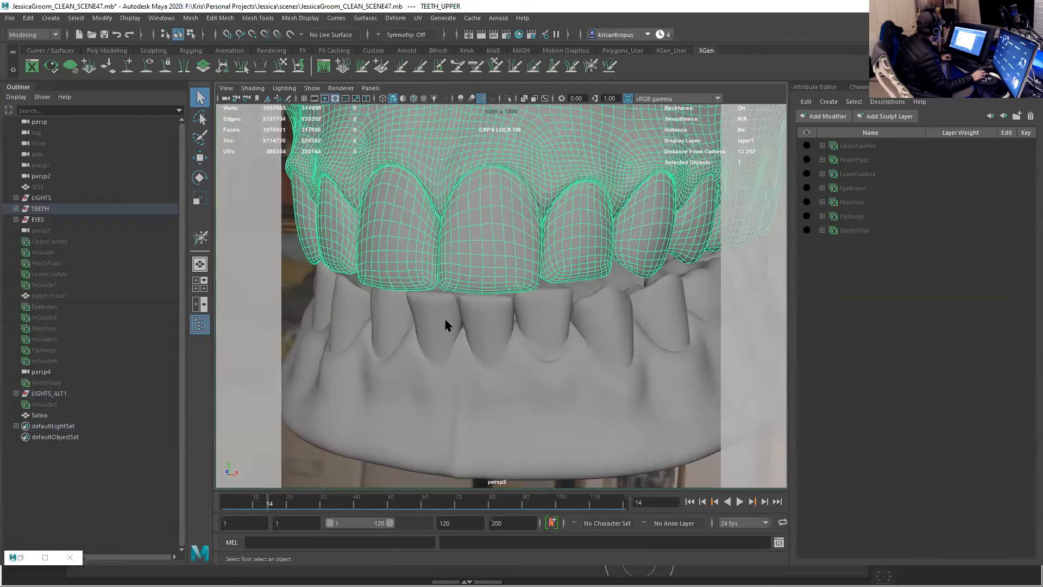
left_click(675, 482)
- Examine the gaps and rounded corners between neighbouring teeth, from the central incisors around to the side teeth
right_click_drag(587, 372, 621, 347, "alt")
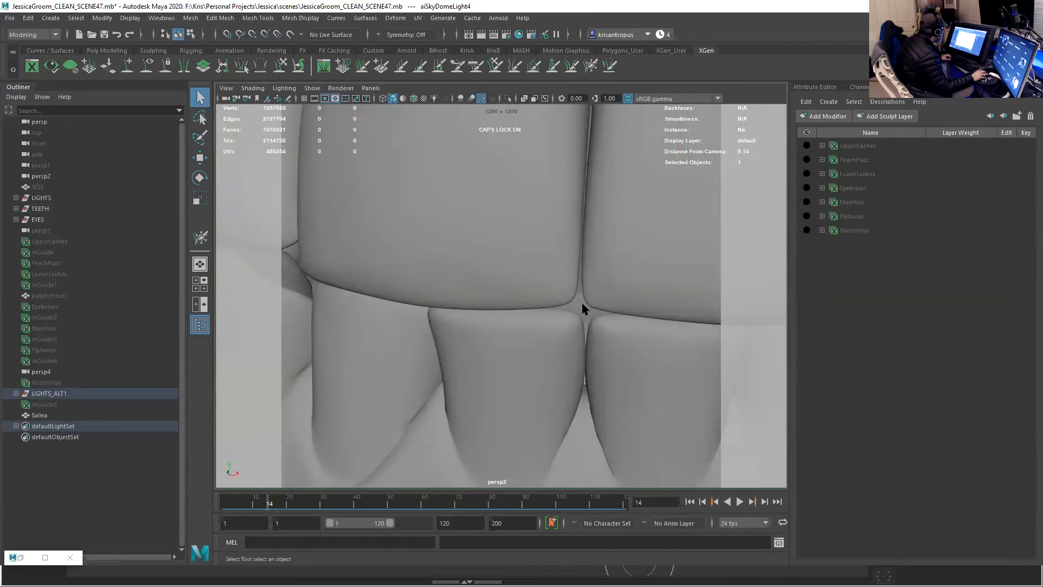
middle_click_drag(587, 311, 555, 320, "alt")
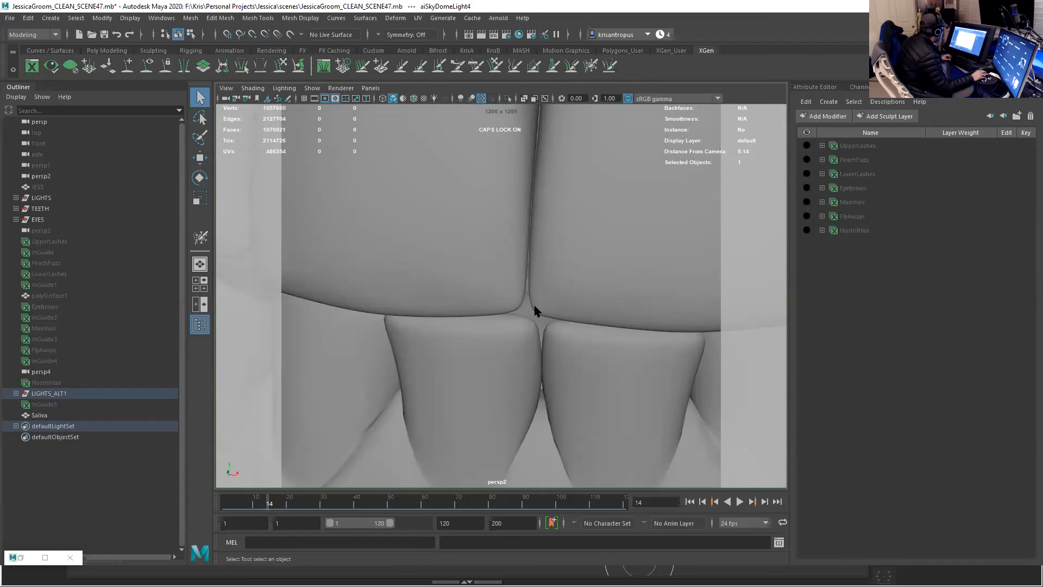
middle_click_drag(592, 315, 487, 331, "alt")
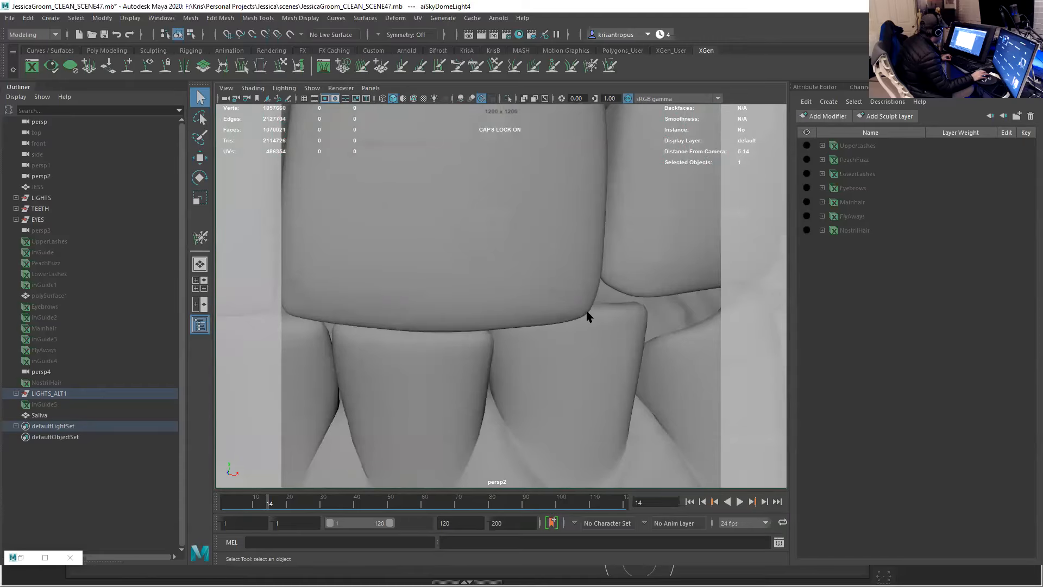
middle_click_drag(603, 275, 424, 274, "alt")
left_click_drag(543, 272, 464, 278, "alt")
middle_click_drag(419, 268, 460, 283, "alt")
left_click_drag(427, 288, 504, 265, "alt")
right_click_drag(467, 257, 429, 249, "alt")
left_click_drag(486, 252, 431, 246, "alt")
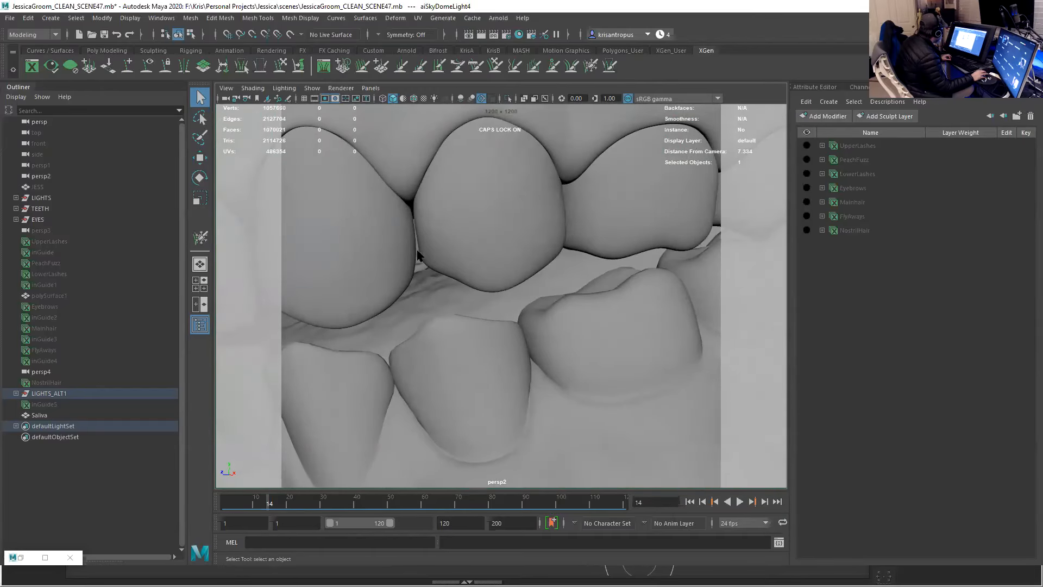
- Examine the shape and biting edges of the upper central incisors from the opposite angle
left_click_drag(552, 272, 586, 294, "alt")
middle_click_drag(578, 305, 542, 282, "alt")
left_click_drag(543, 282, 549, 281, "alt")
middle_click_drag(587, 296, 596, 308, "alt")
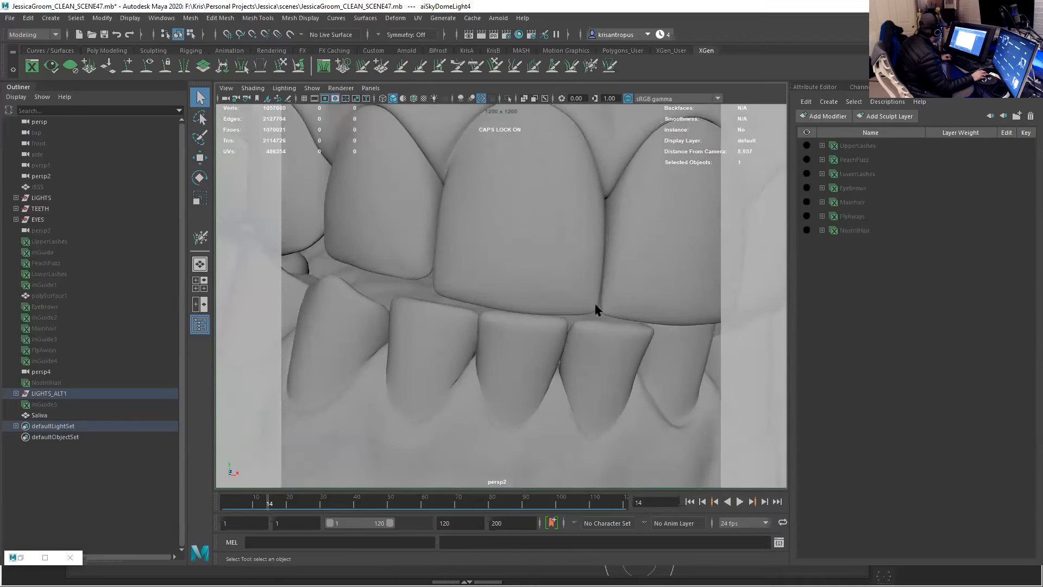
right_click_drag(591, 302, 620, 327, "alt")
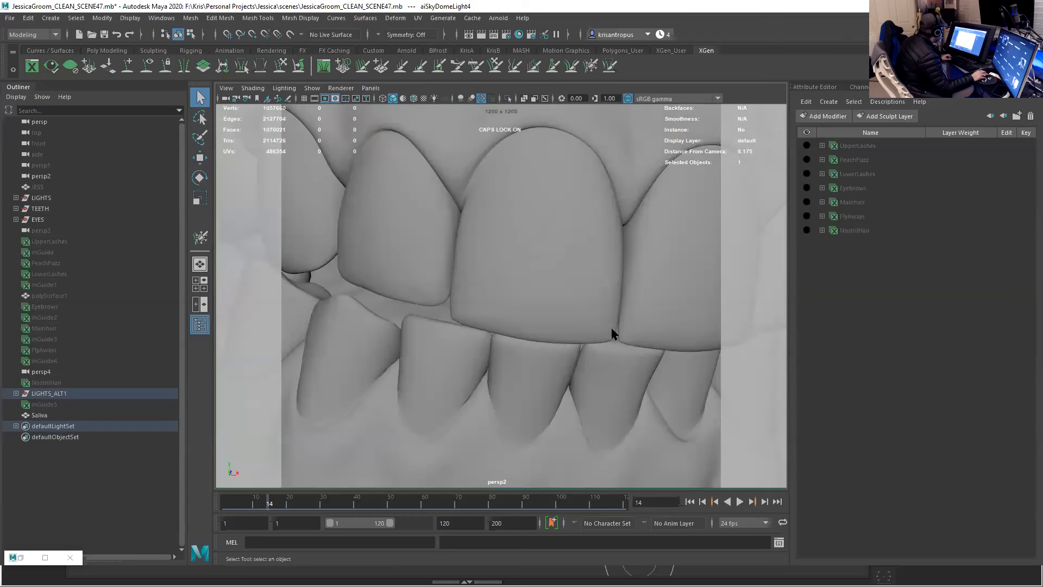
left_click_drag(522, 336, 587, 331, "alt")
right_click_drag(588, 331, 529, 292, "alt")
left_click_drag(528, 292, 478, 287, "alt")
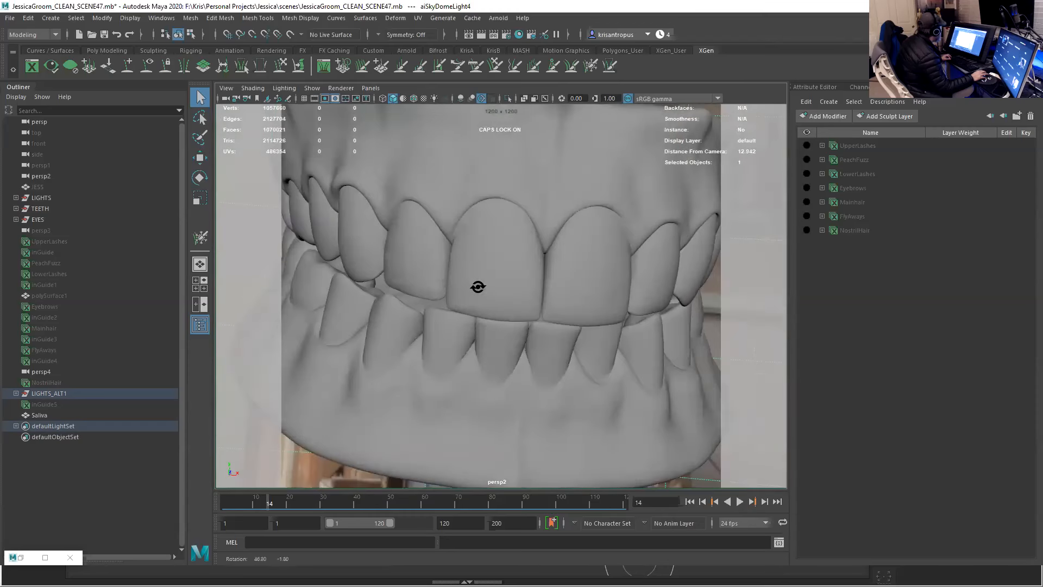
- Examine both complete jaws from the front, from a lower angle and in profile to study the bite
right_click_drag(478, 286, 407, 268, "alt")
left_click_drag(404, 267, 416, 260, "alt")
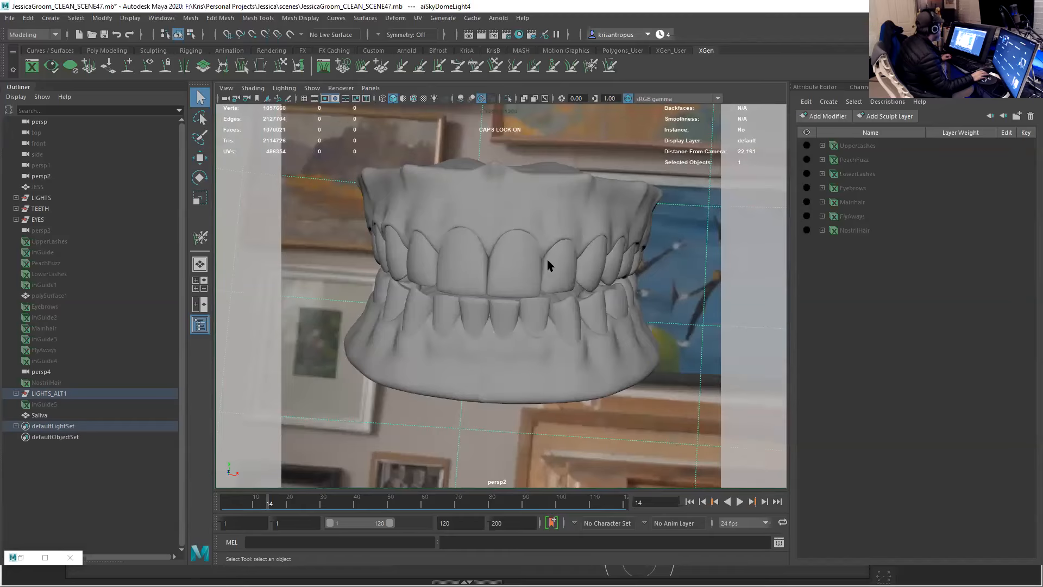
left_click_drag(583, 273, 549, 288, "alt")
right_click_drag(549, 288, 566, 319, "alt")
mouse_move(565, 319)
left_mouse_down("alt")
mouse_move(582, 326)
mouse_move(569, 323)
left_mouse_up("alt")
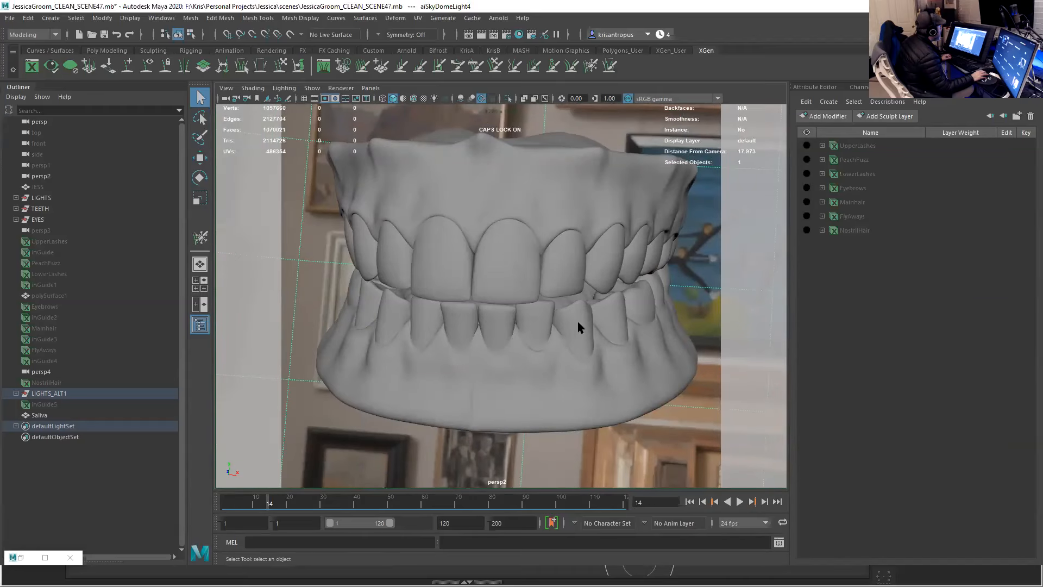
left_click_drag(585, 324, 613, 311, "alt")
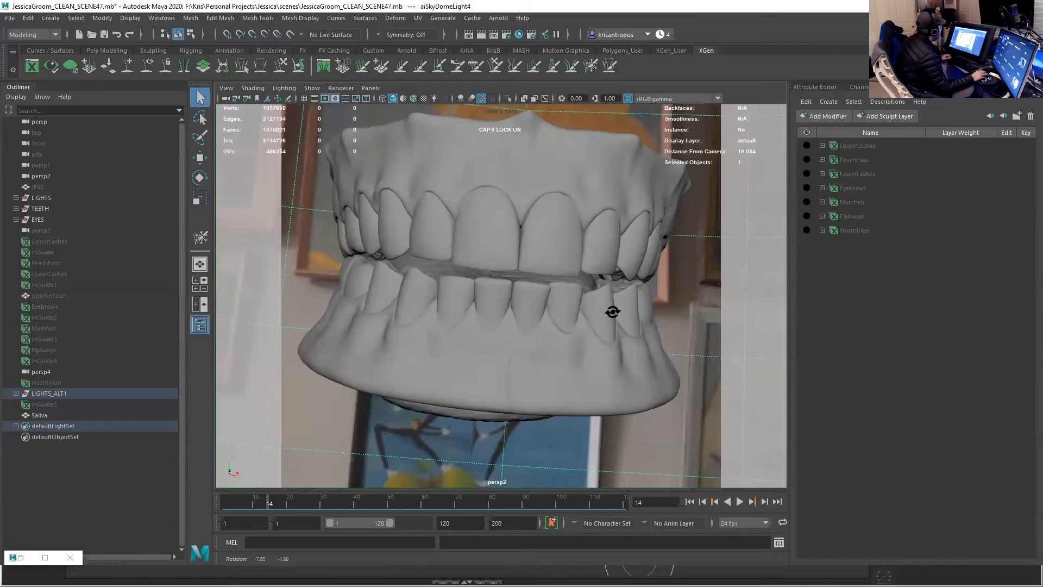
left_click_drag(612, 312, 405, 306, "alt")
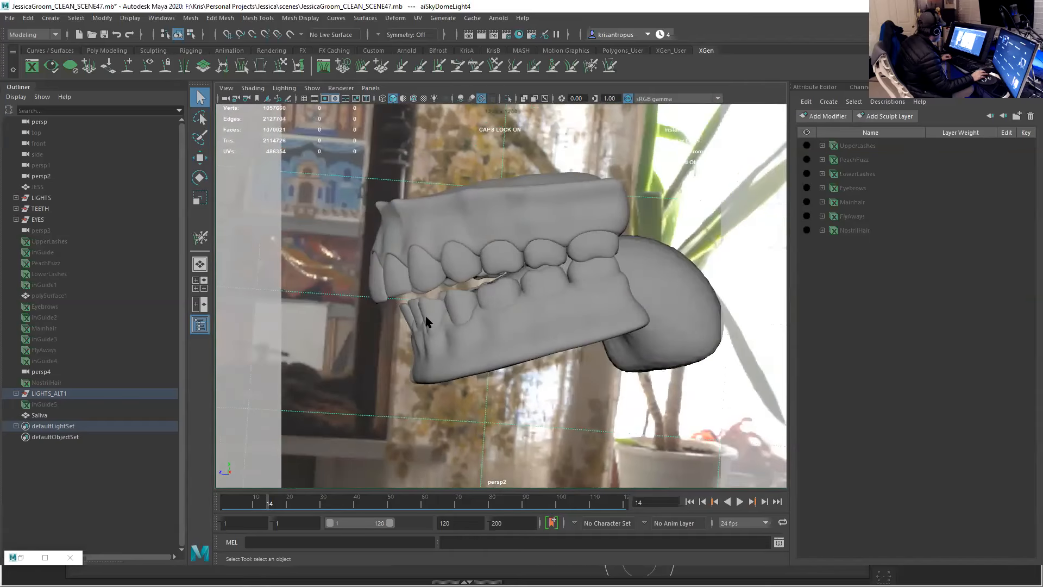
- Select the TEETH_LOWER mesh and hide it
left_click_drag(446, 315, 540, 419, "alt")
left_click(541, 419)
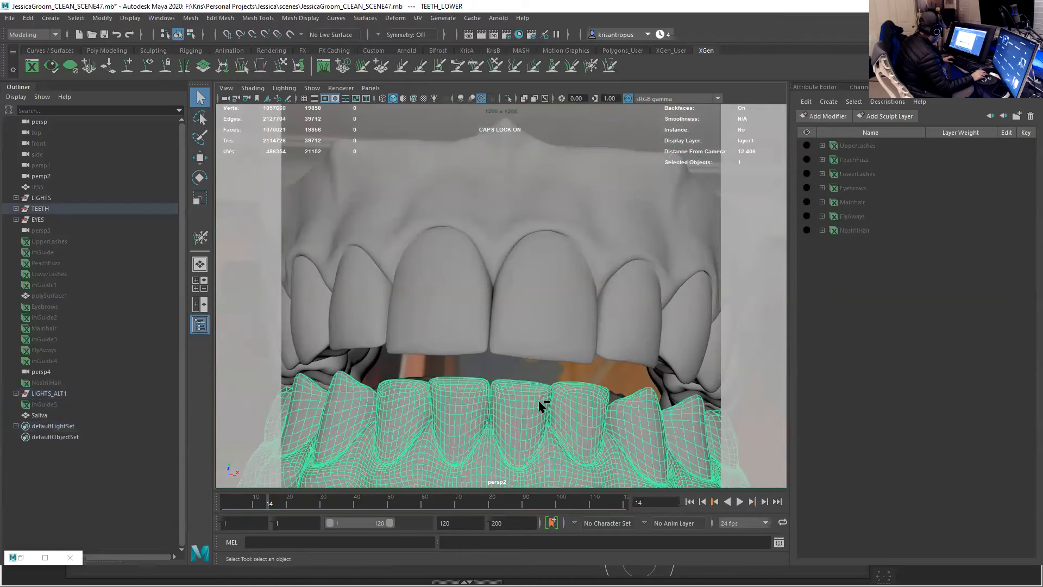
key("ctrl+h")
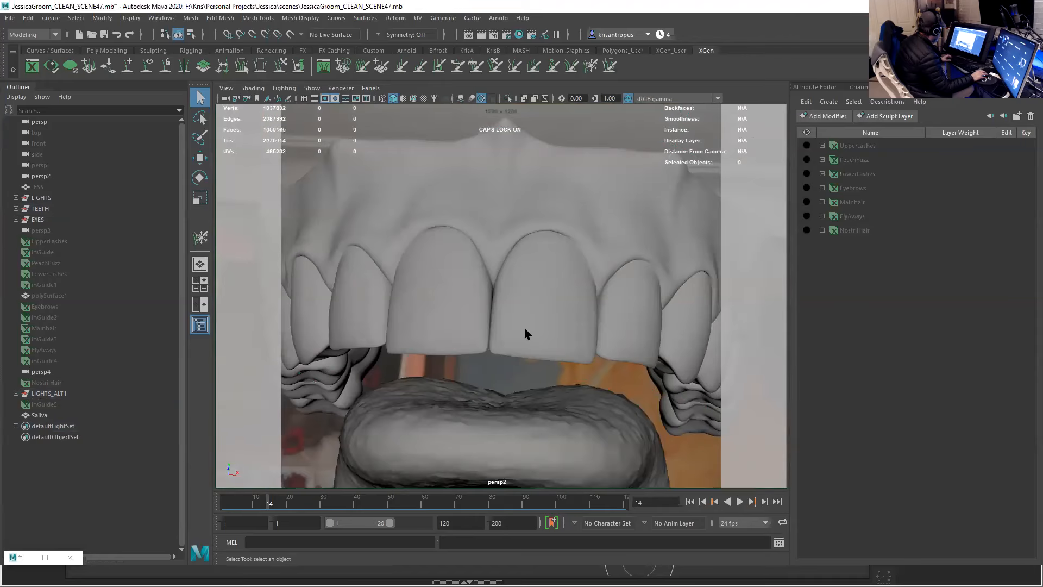
- View the upper dental arch from below, with its selection highlight cleared, to study the curve of the teeth
left_click(524, 332)
left_click_drag(525, 332, 548, 296, "alt")
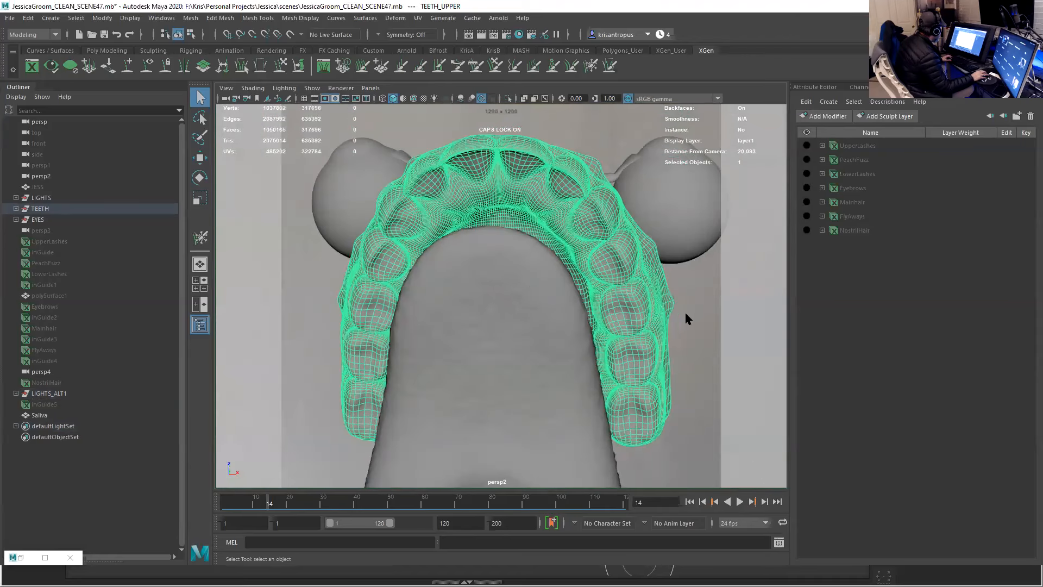
left_click(582, 265)
left_click_drag(583, 265, 563, 323, "alt")
scroll(536, 308, "up", 3)
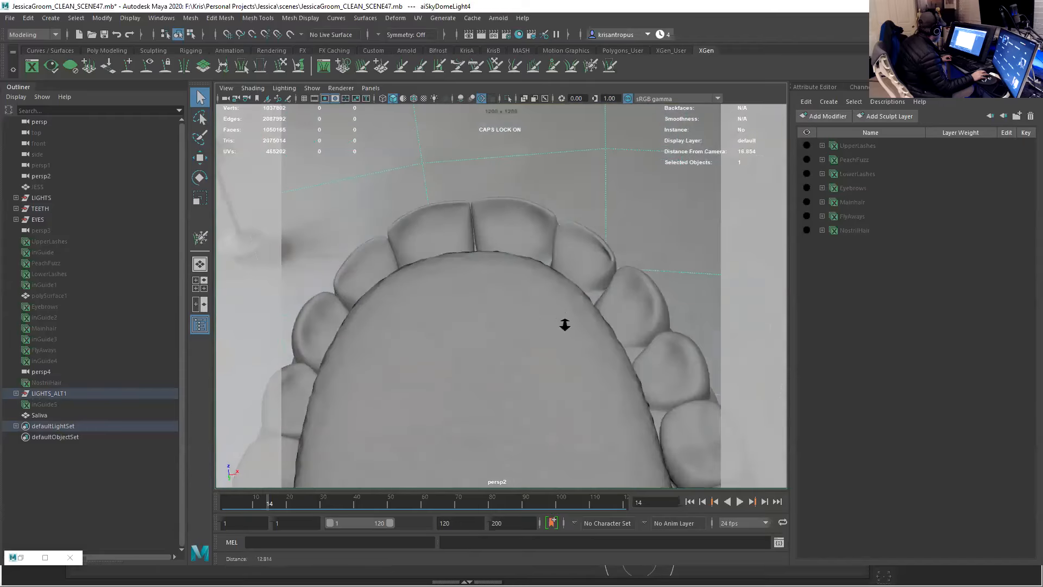
scroll(550, 280, "up", 3)
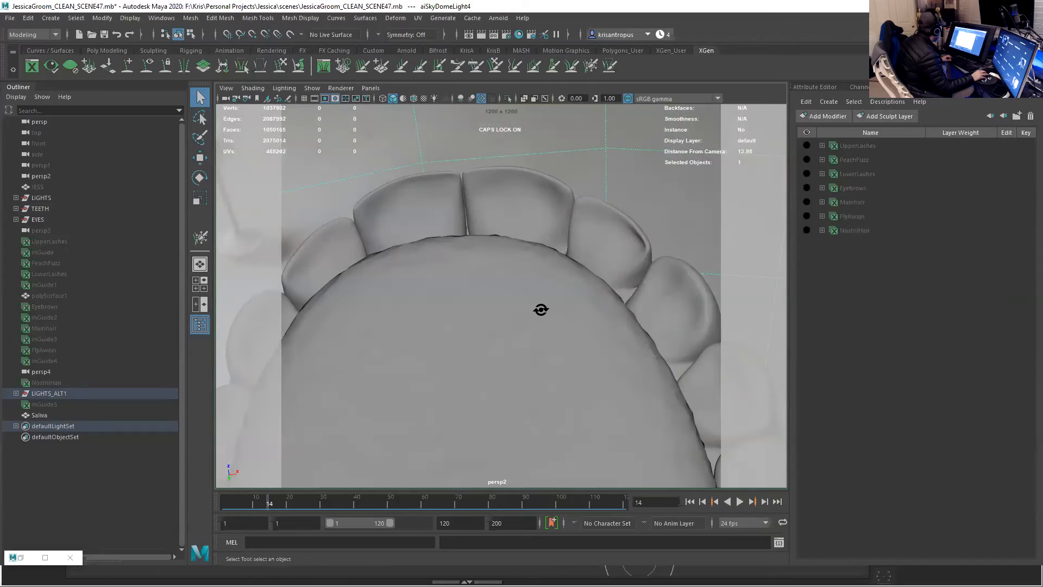
- Examine the inner surfaces of the upper incisors and the adjoining side teeth from below
left_click_drag(542, 310, 414, 247, "alt")
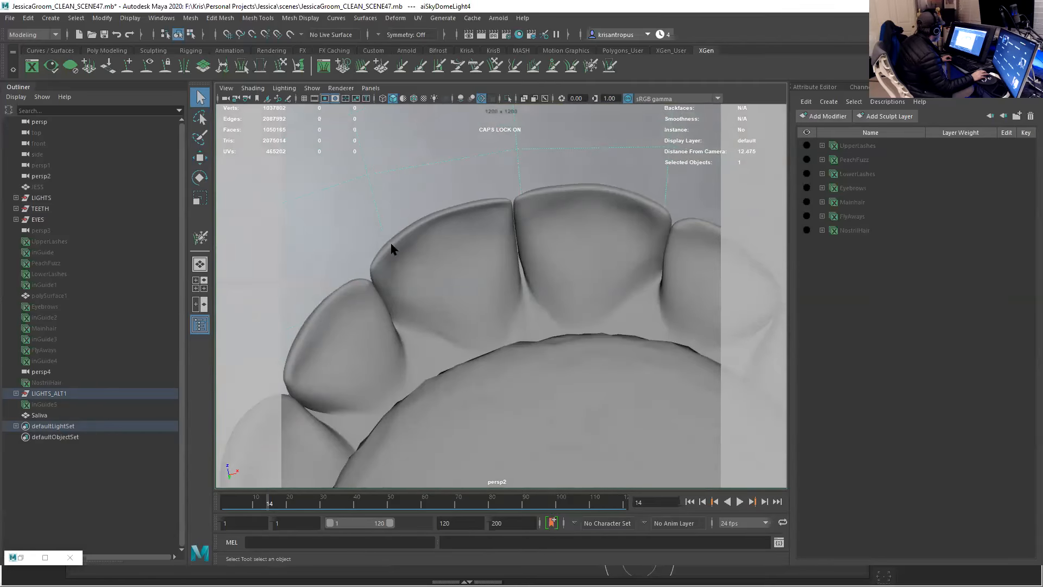
left_click_drag(508, 217, 622, 197, "alt")
left_click_drag(630, 247, 644, 292, "alt")
left_click_drag(649, 296, 635, 233, "alt")
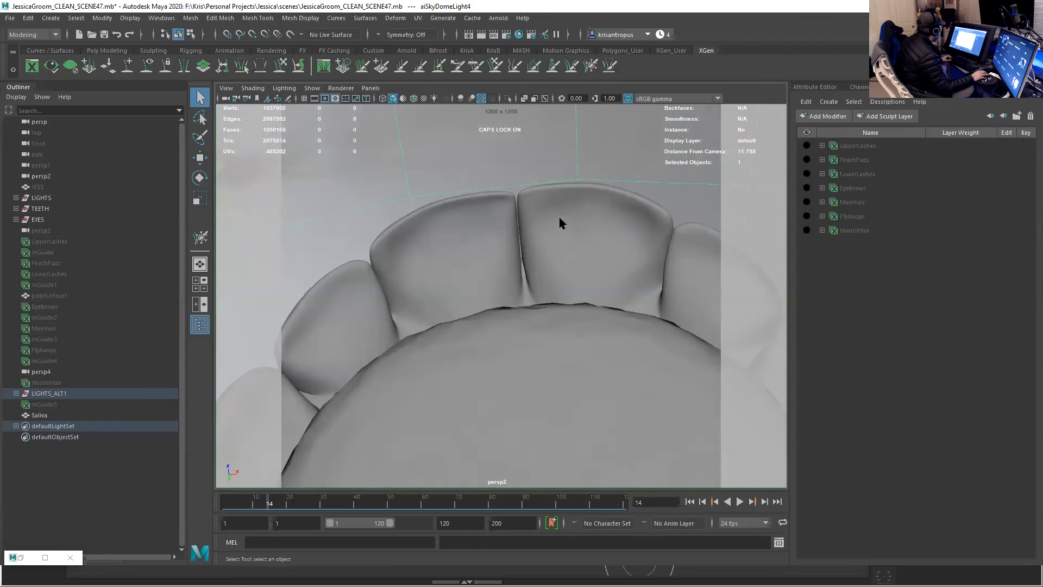
left_click_drag(430, 266, 430, 272, "alt")
left_click_drag(519, 221, 398, 296, "alt")
left_click_drag(363, 327, 395, 321, "alt")
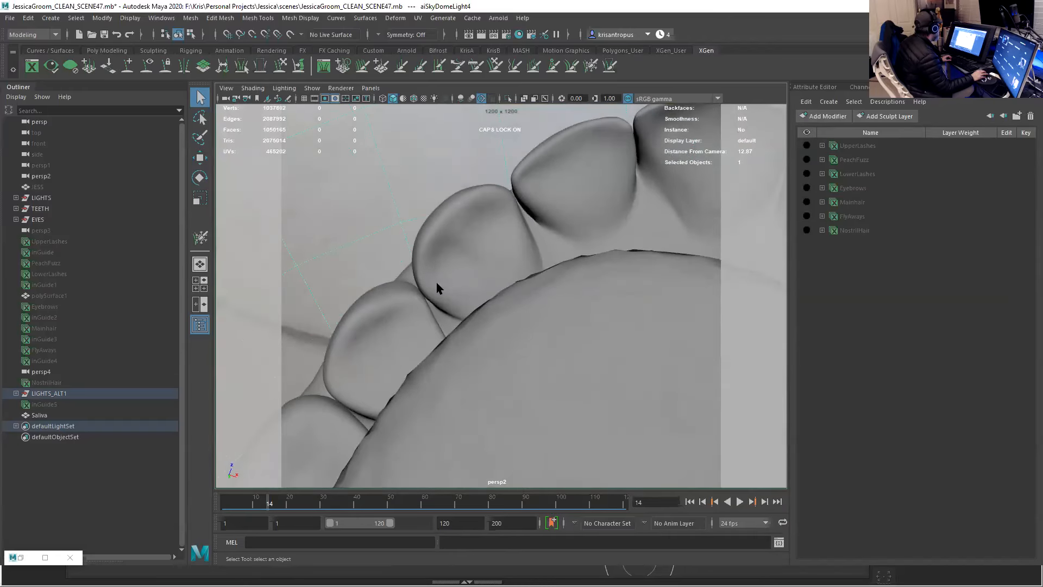
- Examine the inner faces and biting edges of the upper incisors at several tilts, and finish on their front surfaces
left_click_drag(466, 255, 462, 282, "alt")
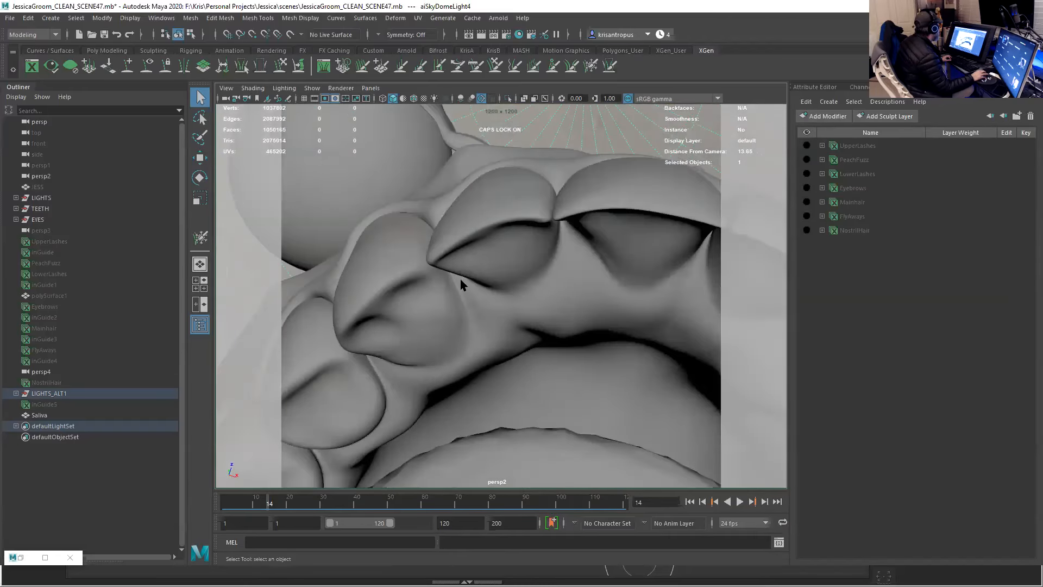
left_click_drag(598, 217, 515, 209, "alt")
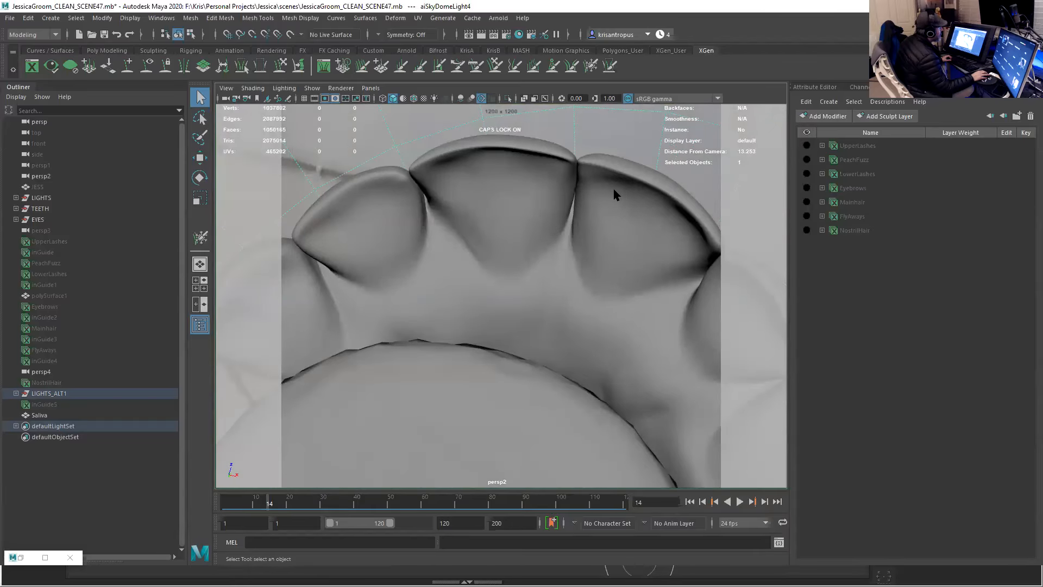
left_click_drag(629, 221, 631, 210, "alt")
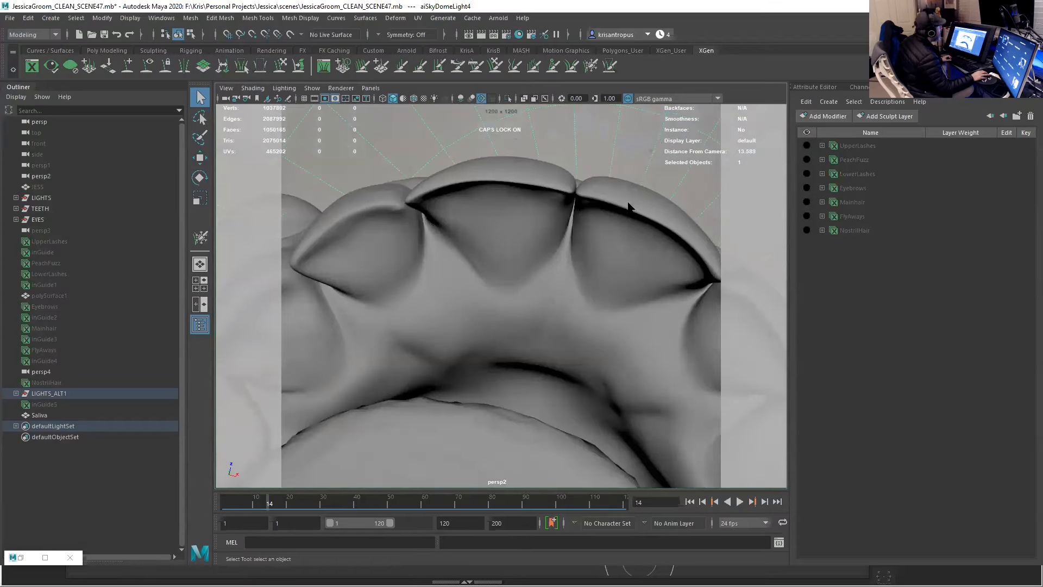
left_click_drag(659, 242, 573, 296, "alt")
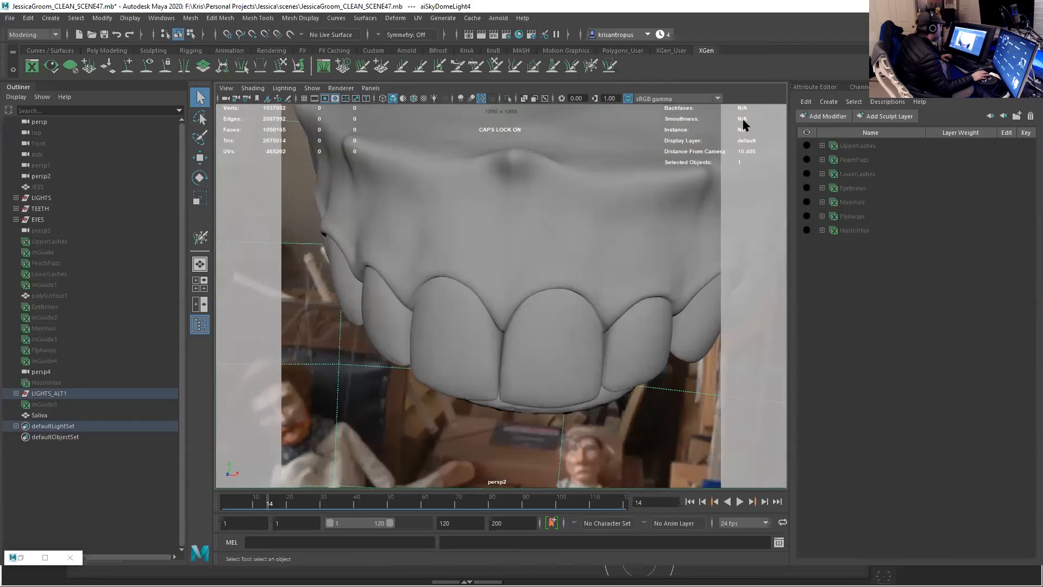
- Select the TEETH_UPPER mesh and show the attributes of its TEETHUPPER shader
left_click(812, 89)
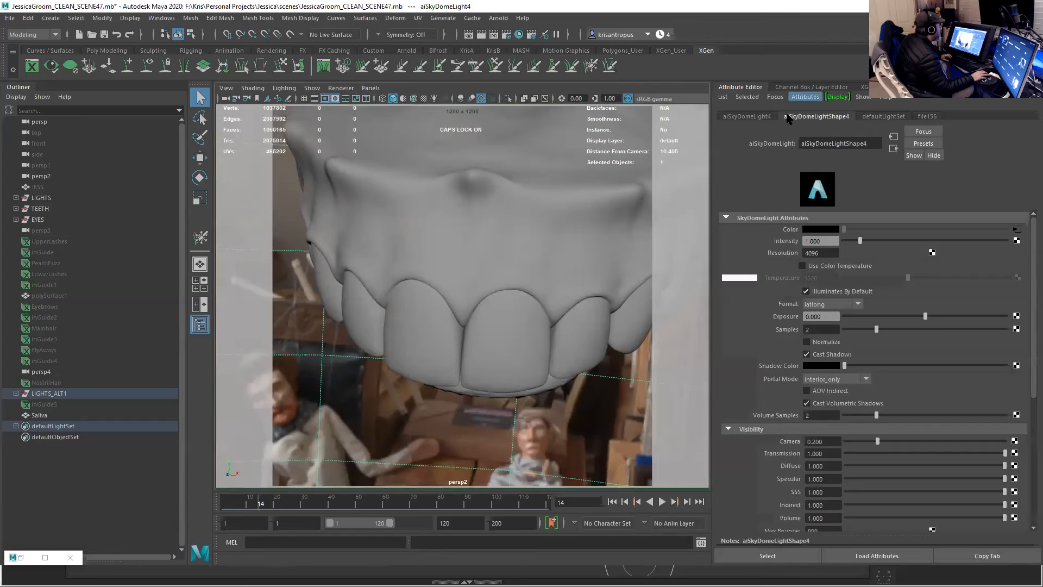
left_click_drag(552, 250, 597, 239, "alt")
left_click(577, 248)
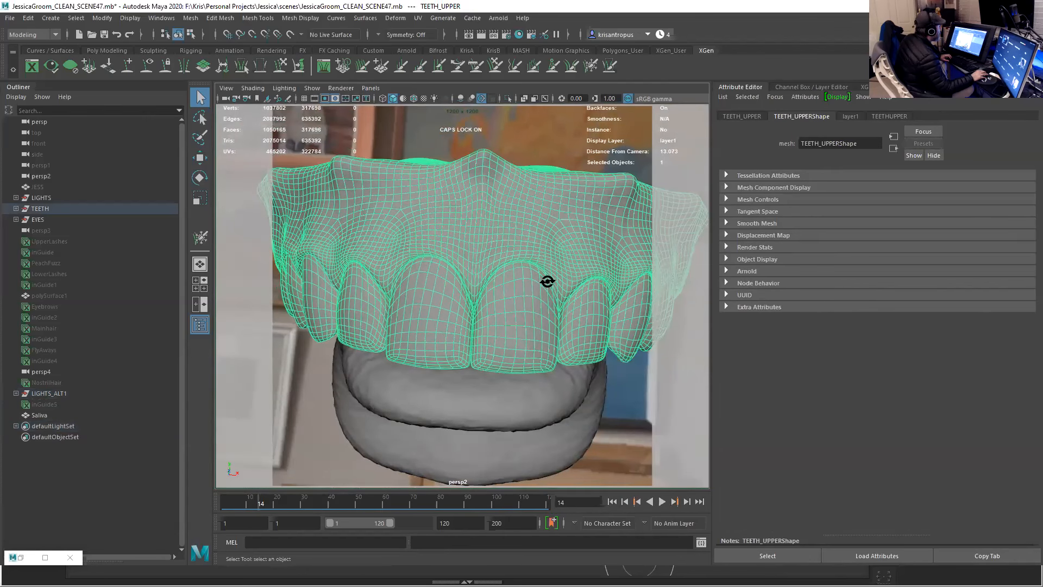
left_click_drag(548, 282, 556, 294, "alt")
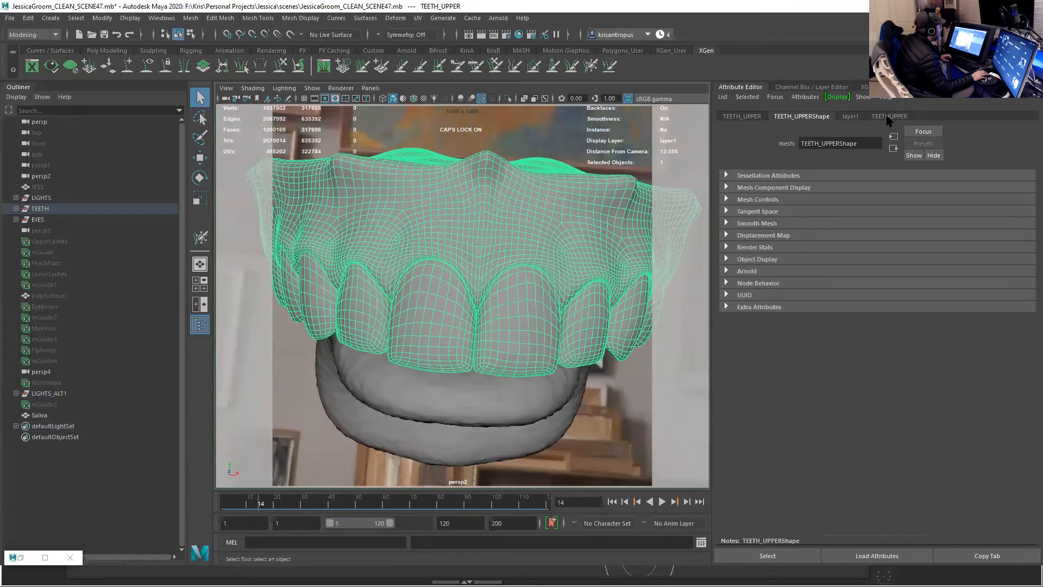
left_click(889, 117)
right_click_drag(503, 308, 477, 302, "alt")
left_click_drag(477, 303, 517, 287, "alt")
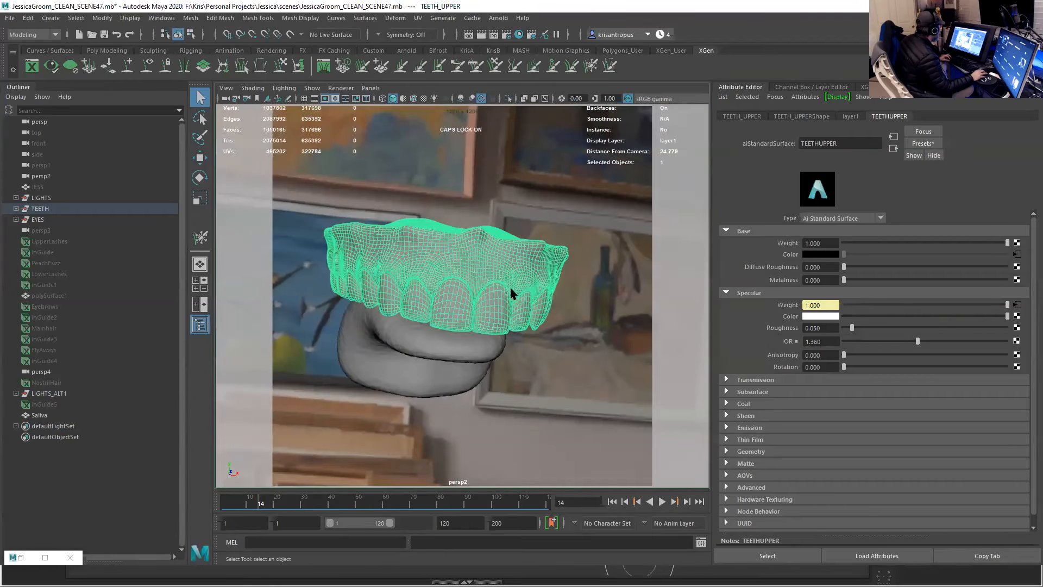
- Undo the recent selections and the hiding of TEETH_LOWER, and frame both jaws from the front
key("ctrl+z")
key("ctrl+z")
key("ctrl+z")
key("ctrl+z")
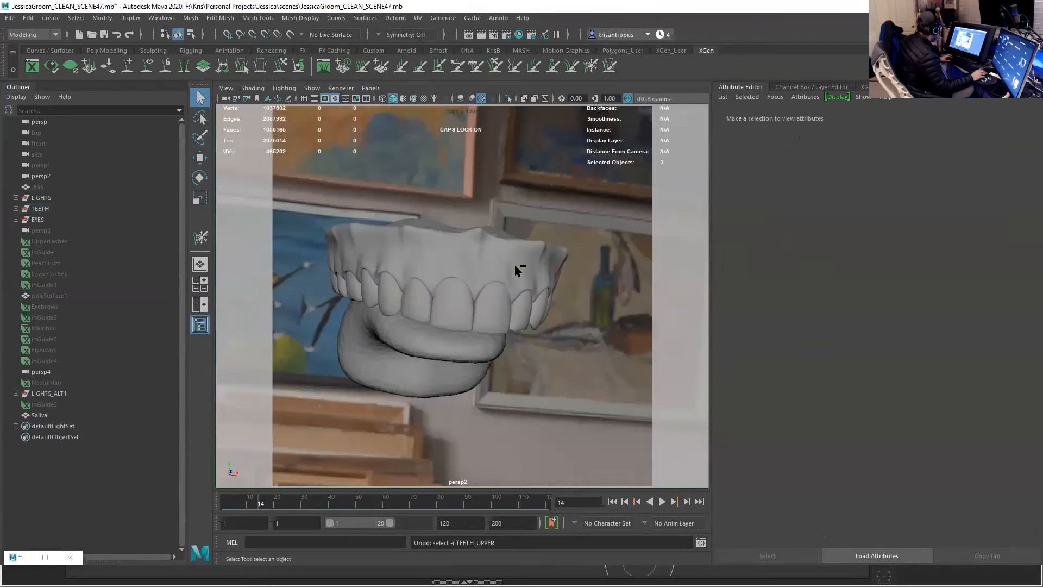
mouse_move(516, 285)
left_mouse_down("alt")
mouse_move(505, 289)
mouse_move(516, 289)
mouse_move(505, 275)
mouse_move(480, 295)
mouse_move(522, 305)
left_mouse_up("alt")
right_click_drag(521, 306, 501, 287, "alt")
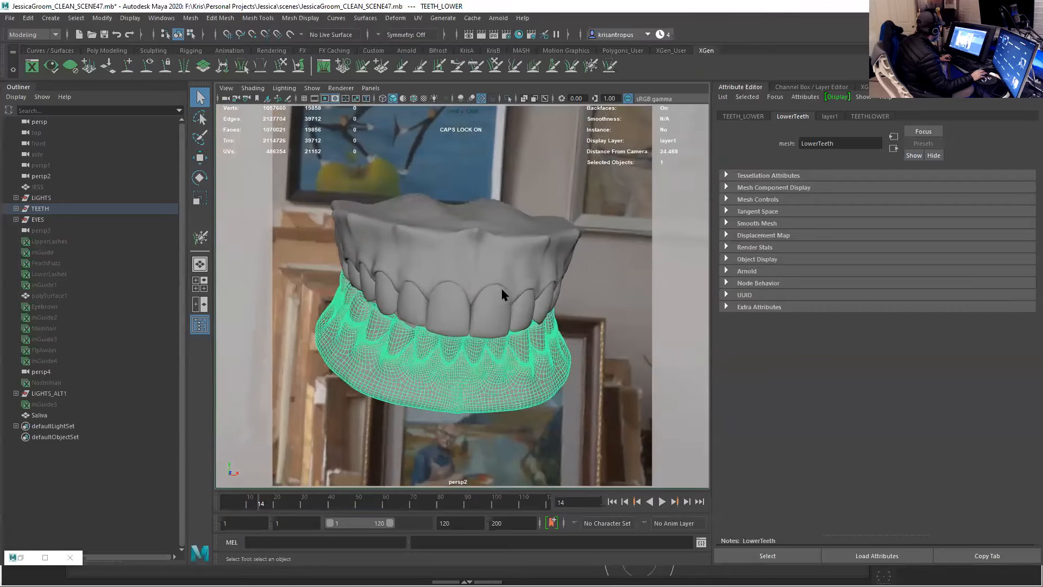
middle_click_drag(501, 287, 517, 279, "alt")
right_click_drag(516, 281, 509, 276, "alt")
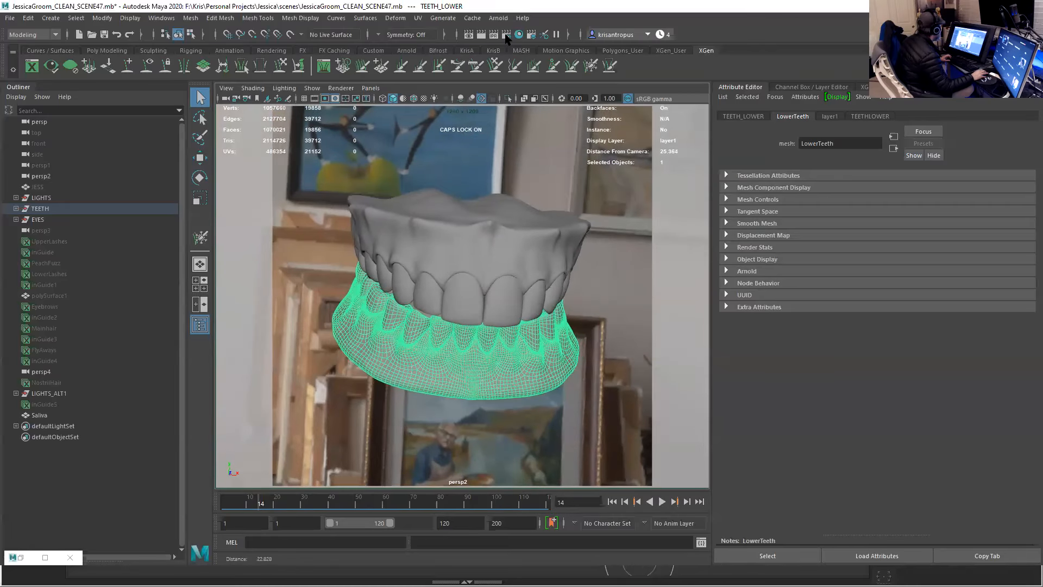
- Change the Camera (AA) sampling in the Arnold render settings and close the settings
left_click(507, 35)
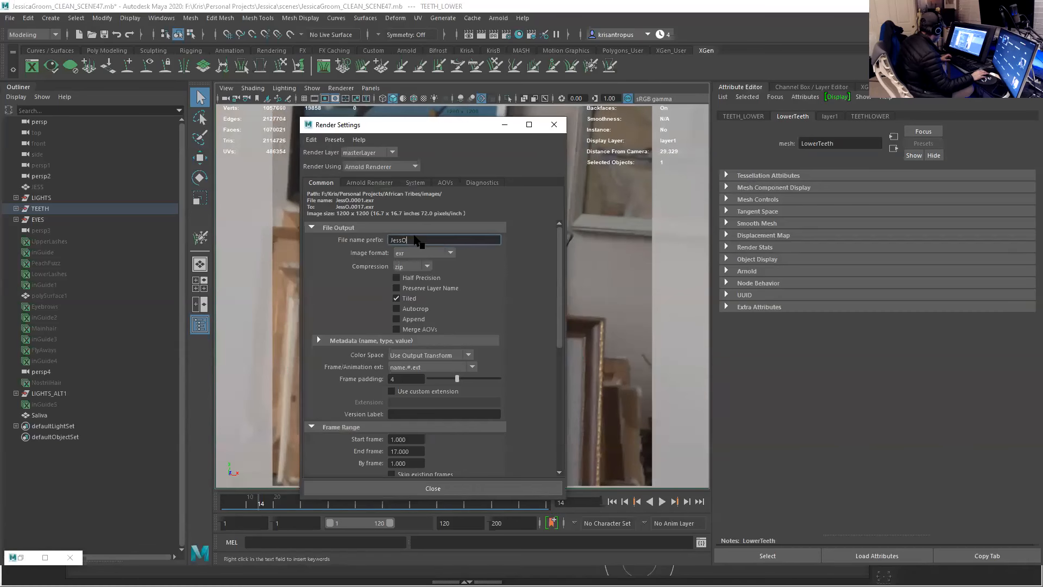
left_click(378, 183)
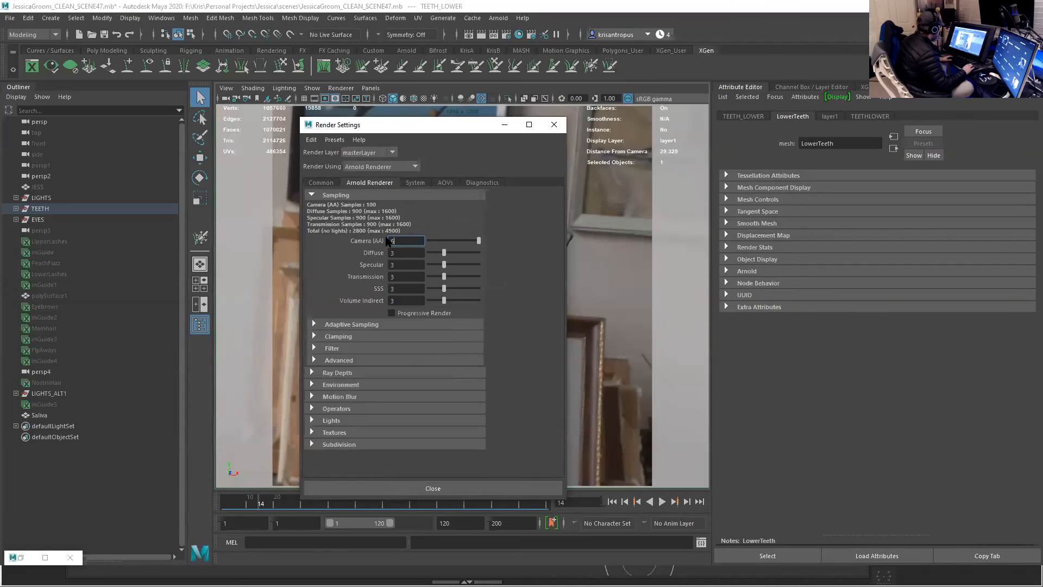
left_click(554, 124)
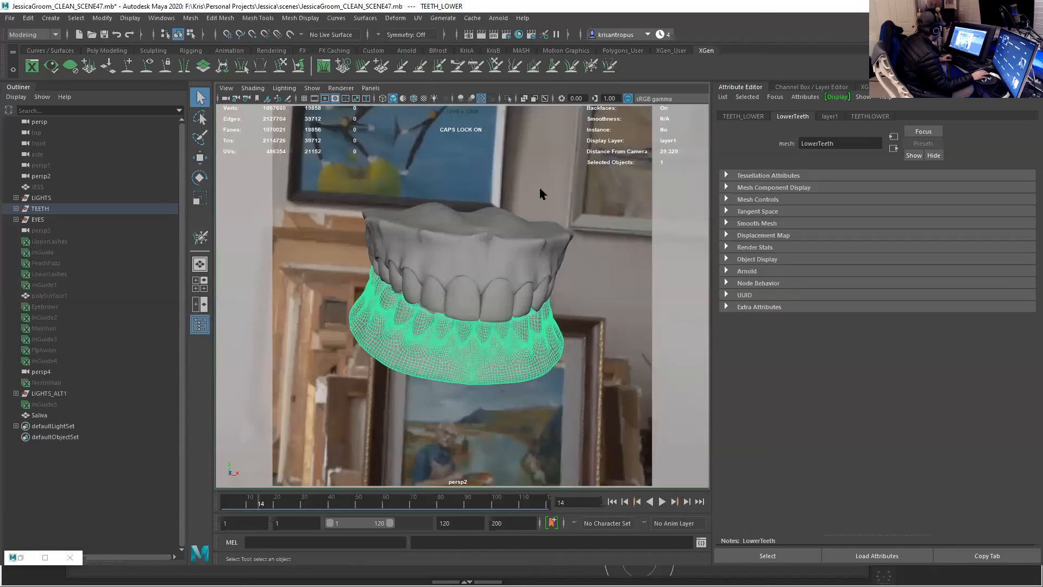
- Open the Arnold RenderView, reduce it to a smaller window and center the existing portrait render in it
left_click(498, 18)
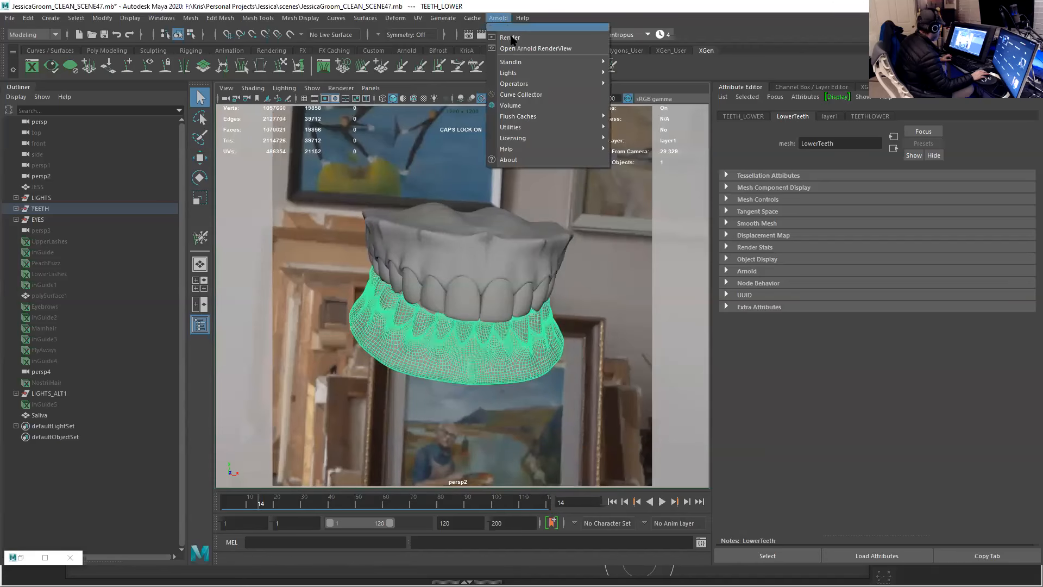
left_click(511, 38)
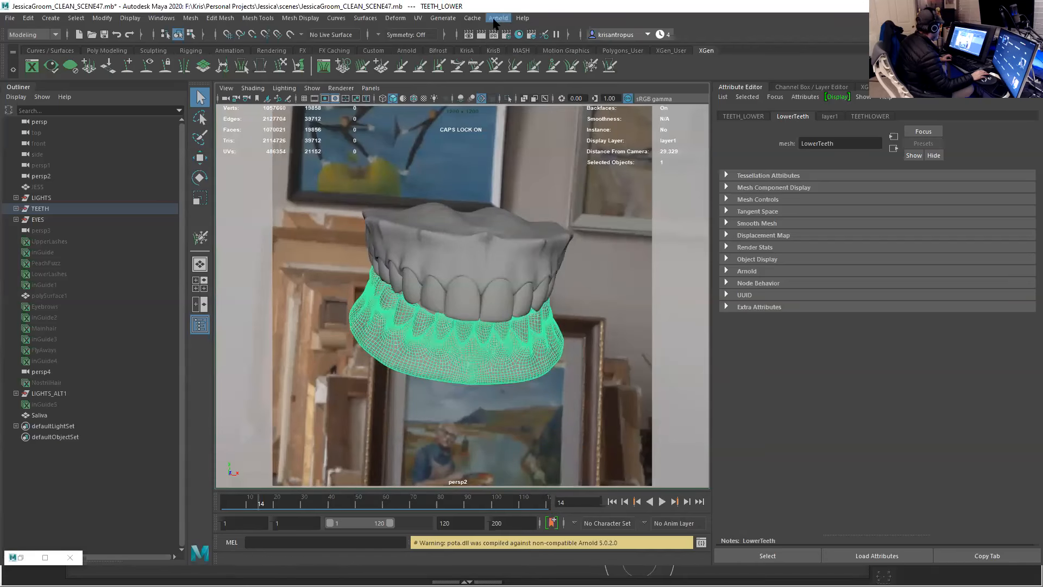
left_click(20, 557)
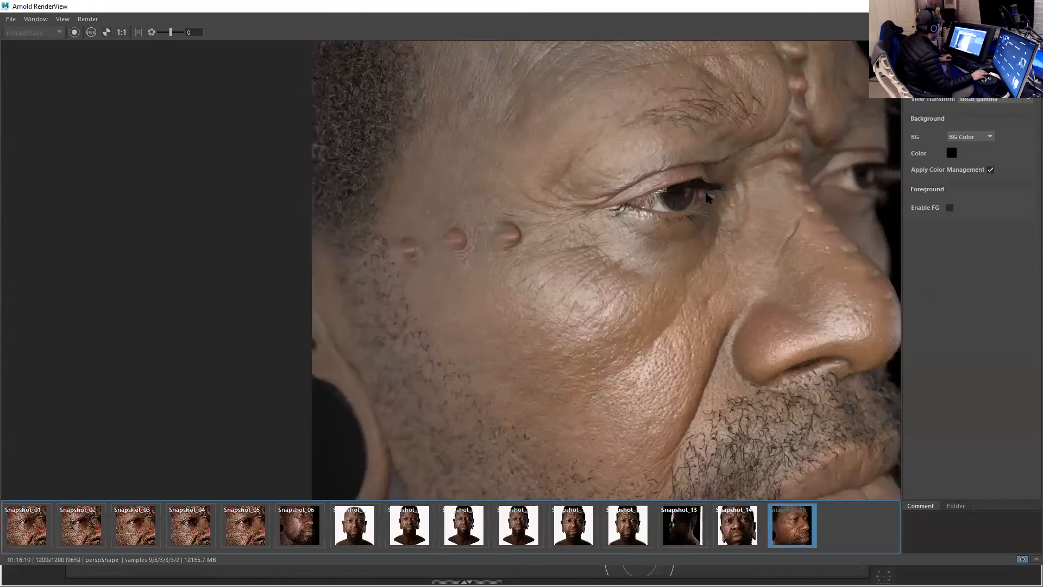
key("super+Down")
scroll(519, 291, "down", 5)
middle_click_drag(547, 317, 449, 271)
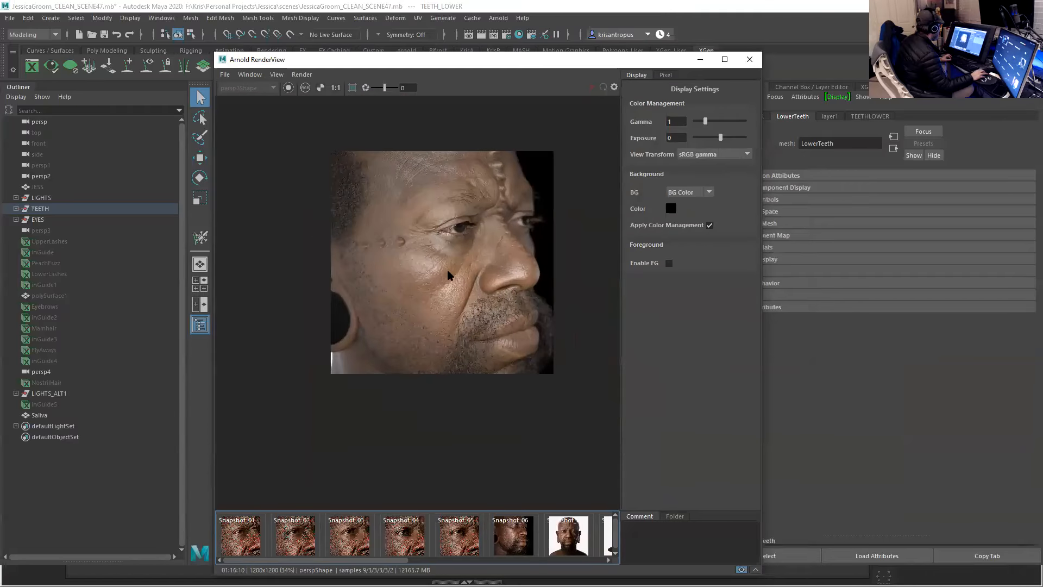
scroll(448, 274, "up", 2)
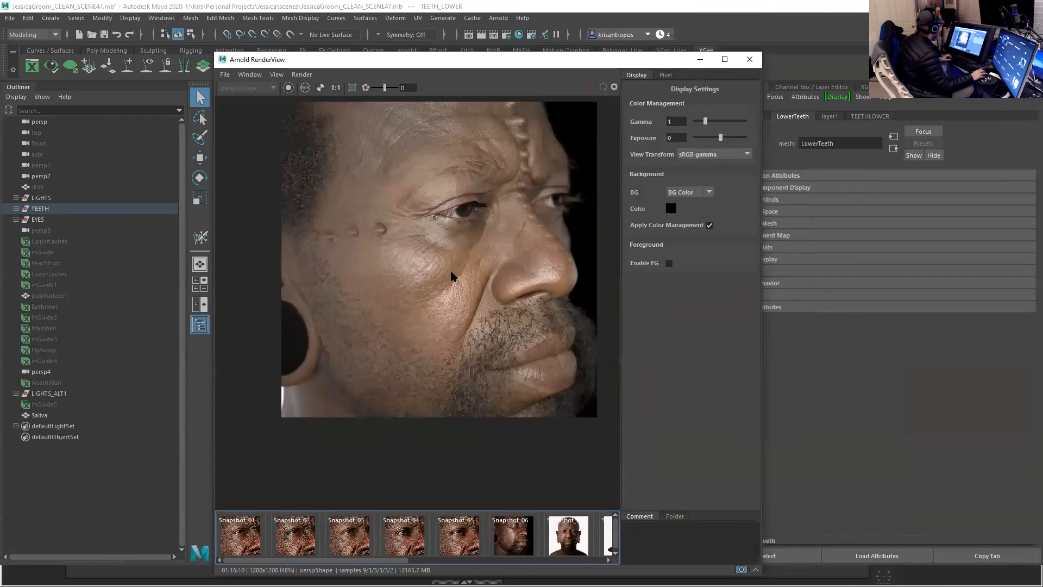
- Set the render's View Transform to ACES RRT v1.0 and inspect the face up close
left_click(713, 155)
left_click(705, 164)
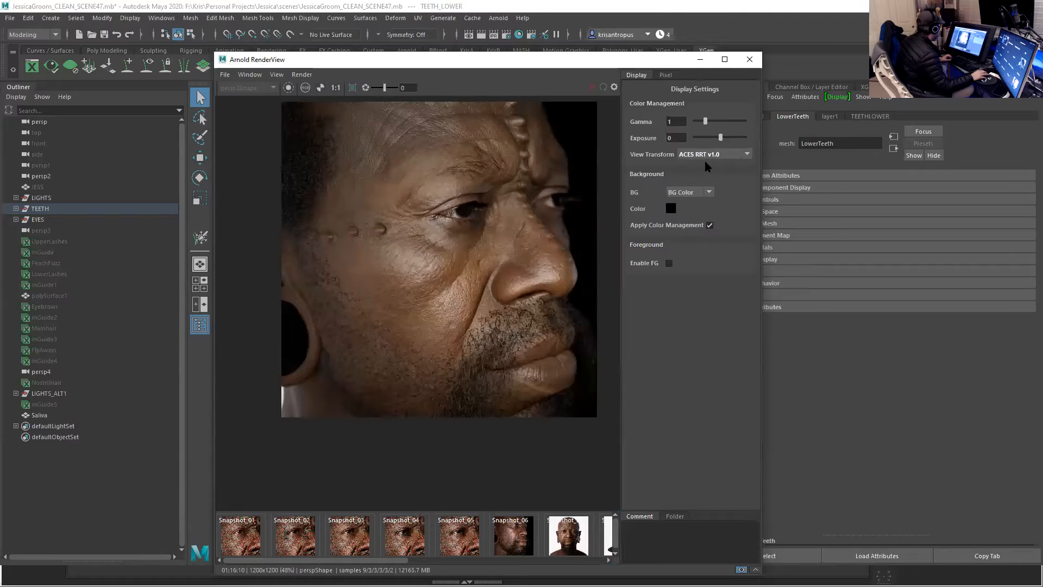
left_click(705, 156)
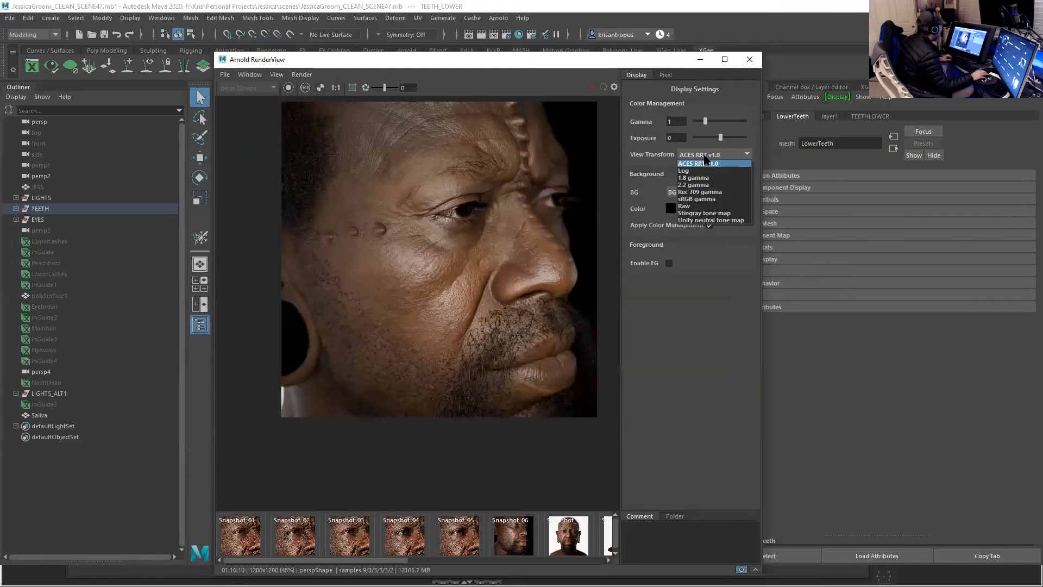
left_click(705, 163)
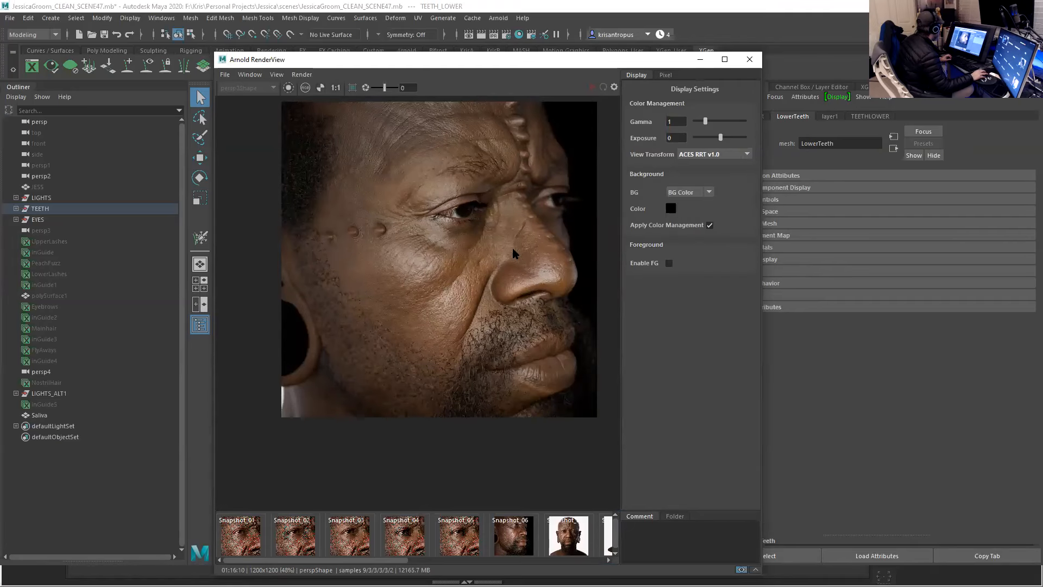
scroll(512, 245, "up", 2)
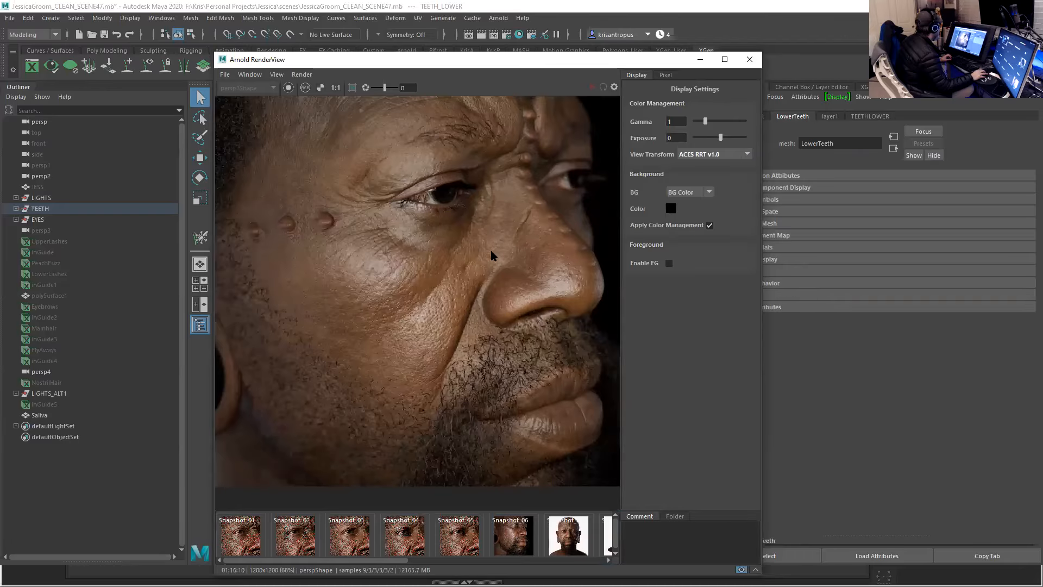
- Compare the stored renders Snapshot_06, Snapshot_07 and Snapshot_11 under the current view transform
left_click(513, 536)
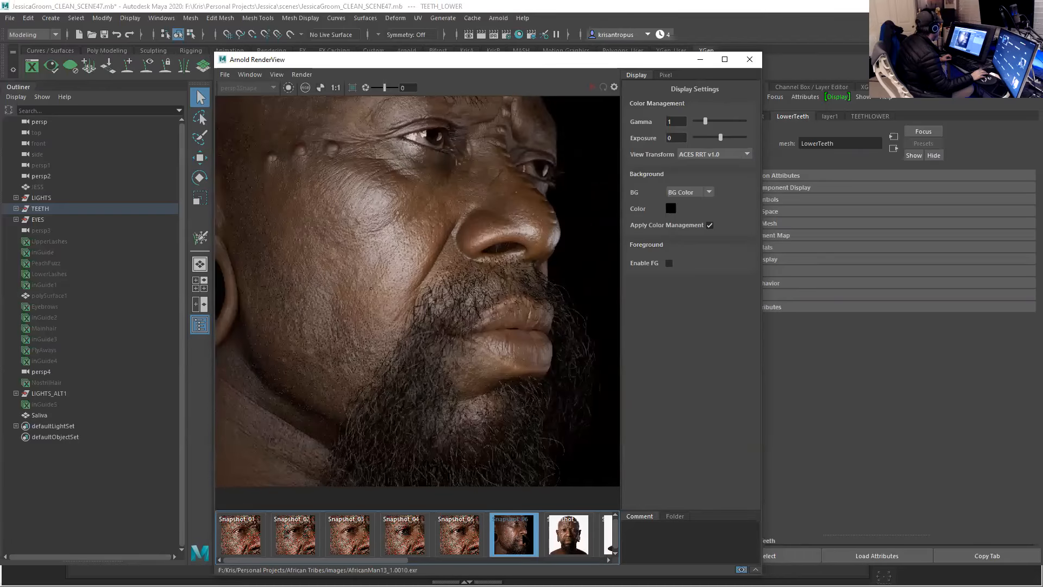
left_click(568, 535)
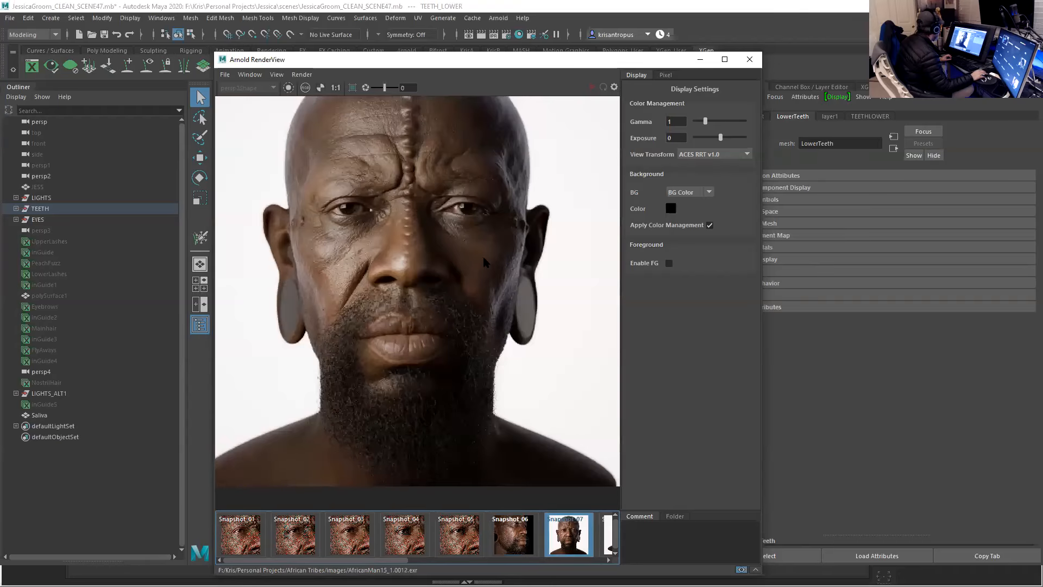
left_click_drag(398, 562, 528, 561)
left_click(503, 534)
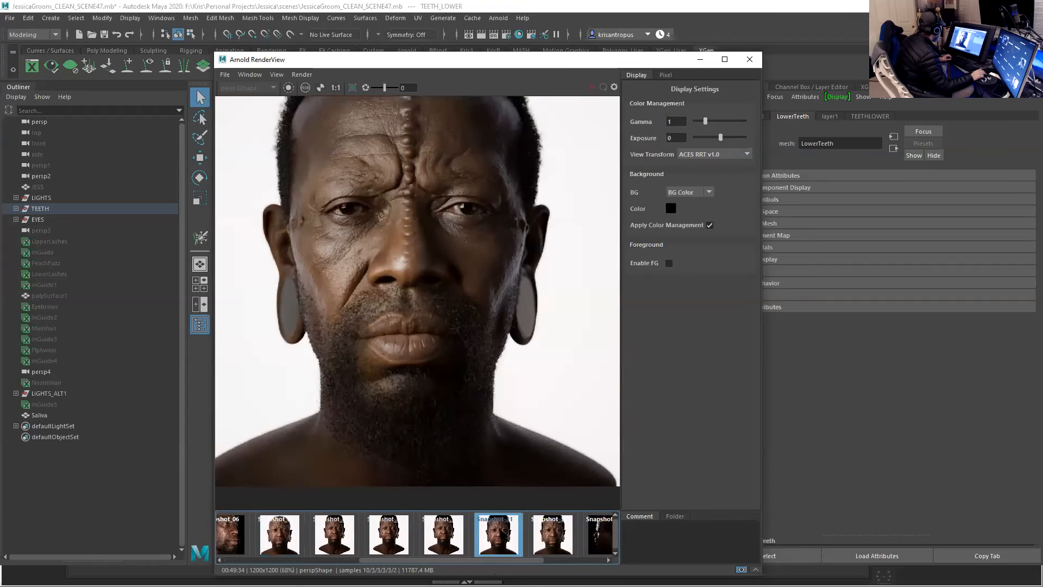
- Inspect the front portrait's face up close and set its View Transform to sRGB gamma
left_click(706, 154)
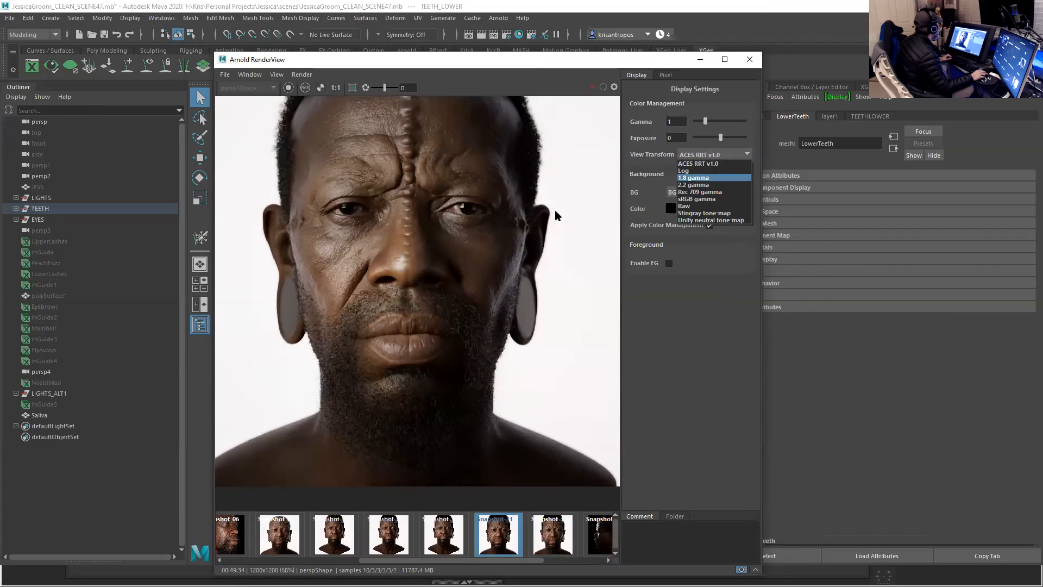
scroll(582, 209, "up", 4)
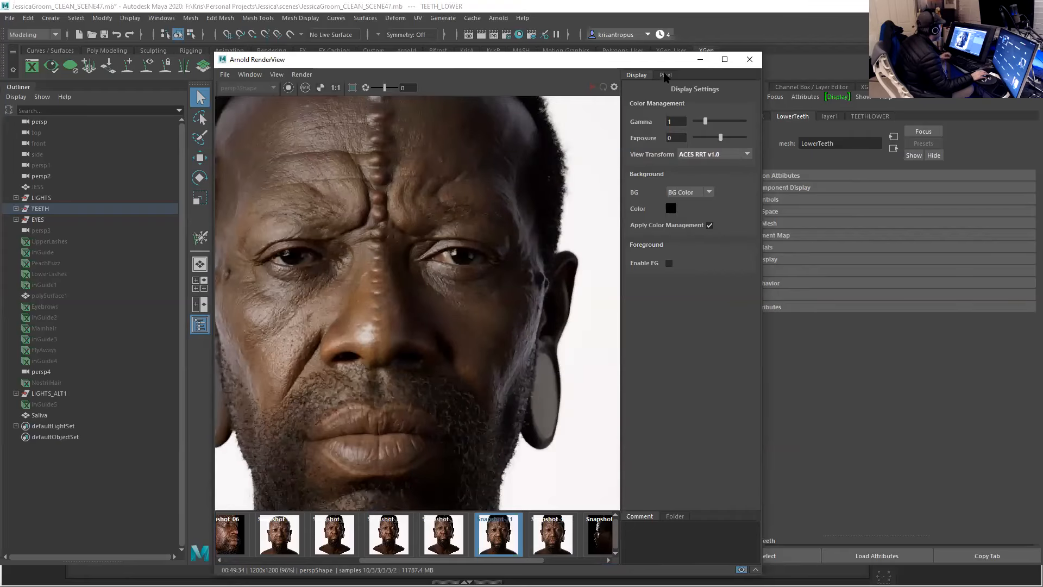
left_click_drag(648, 66, 835, 63)
scroll(673, 224, "down", 3)
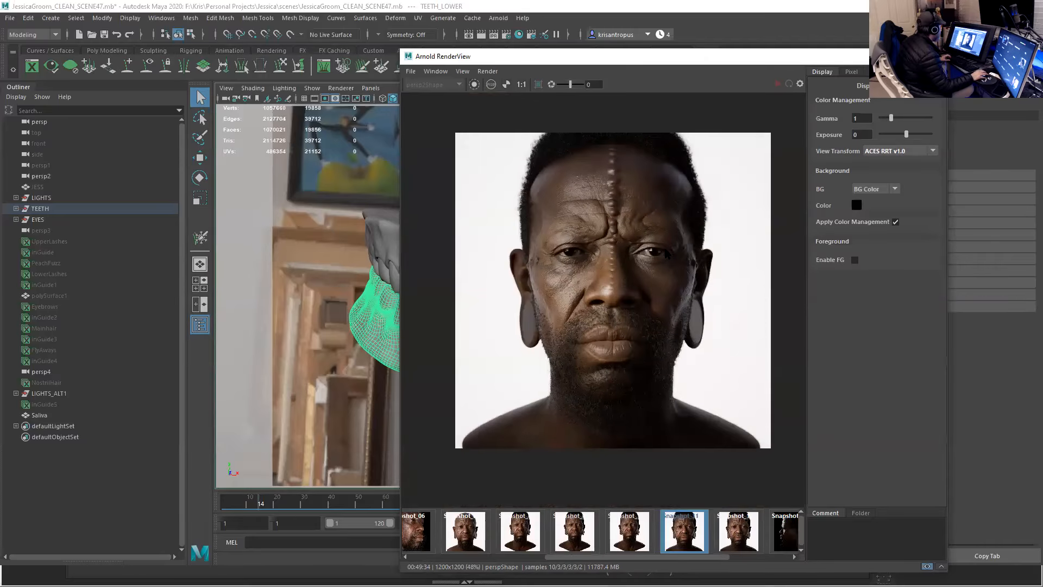
left_click(899, 152)
left_click(886, 195)
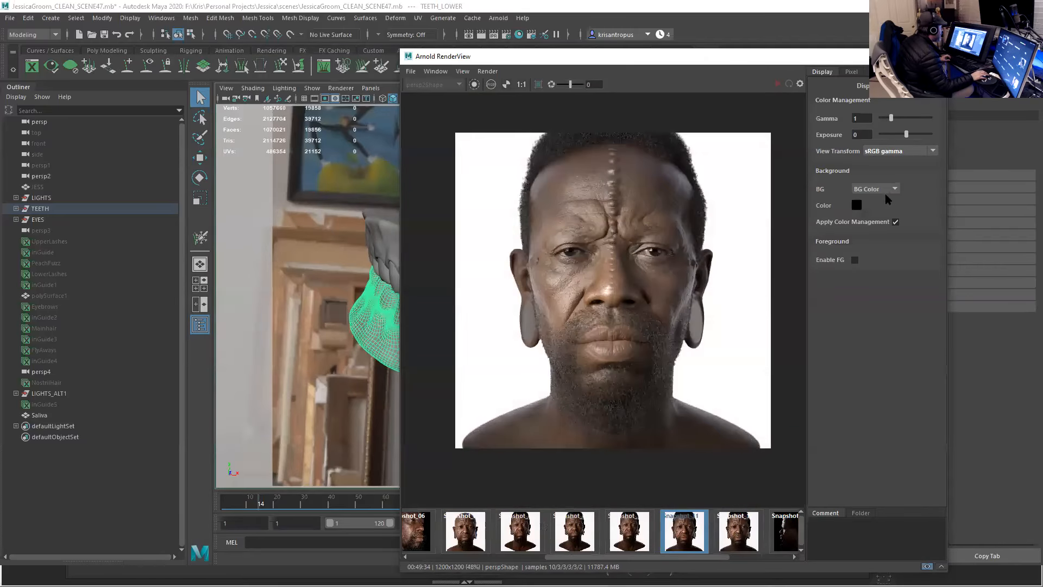
- Deselect the stored snapshot, start an Arnold render from the persp2 camera and reposition the render window
left_click_drag(760, 61, 799, 109)
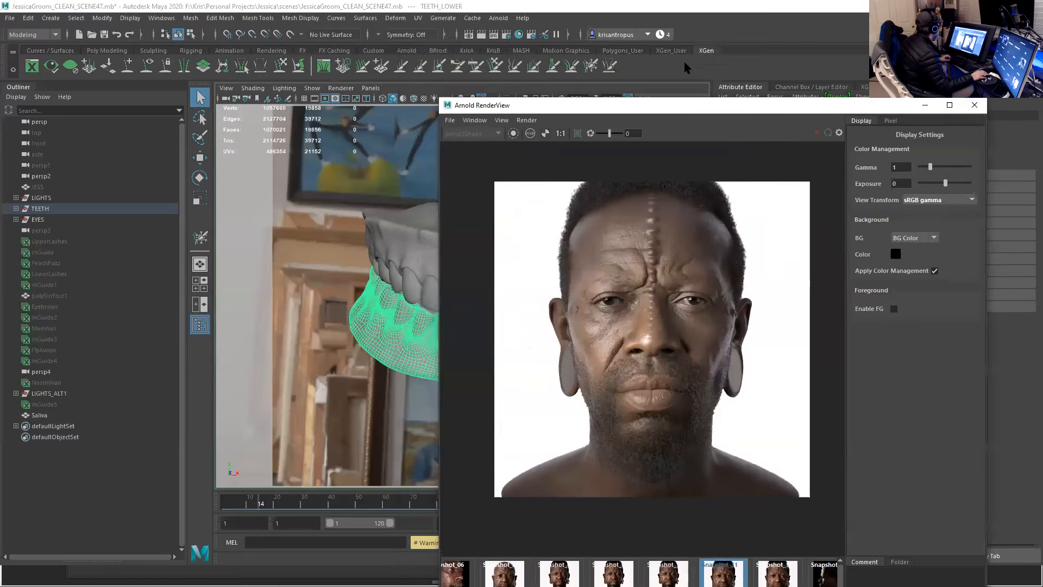
left_click_drag(698, 106, 698, 104)
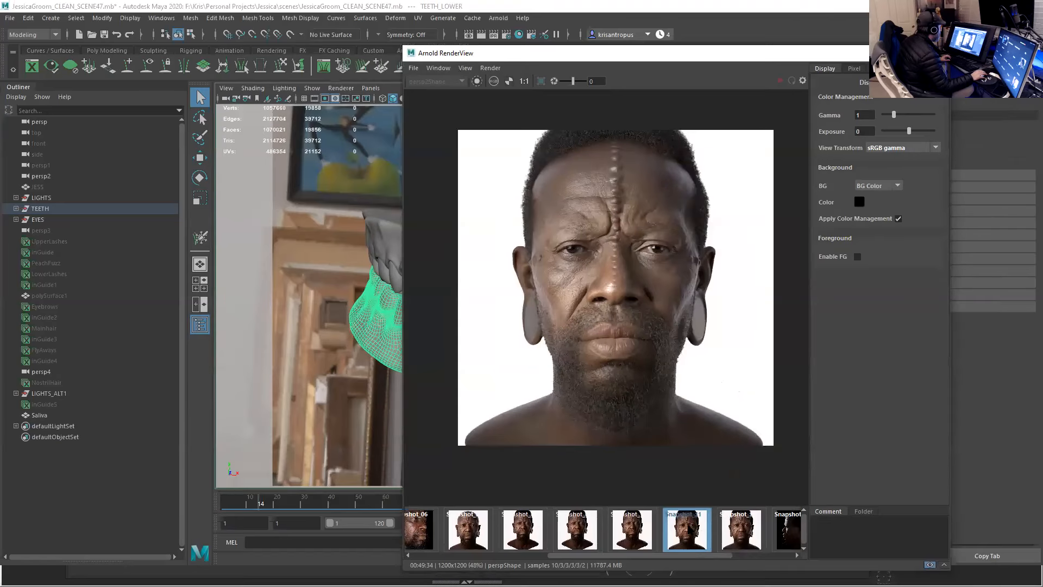
left_click(686, 530)
left_click(781, 81)
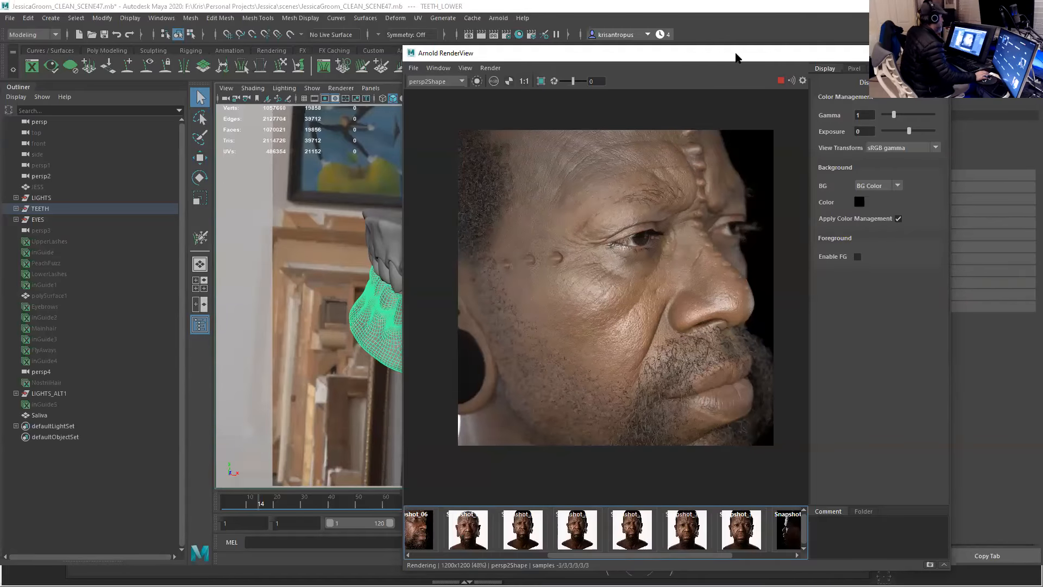
left_click_drag(736, 53, 689, 29)
left_click_drag(682, 531, 748, 527)
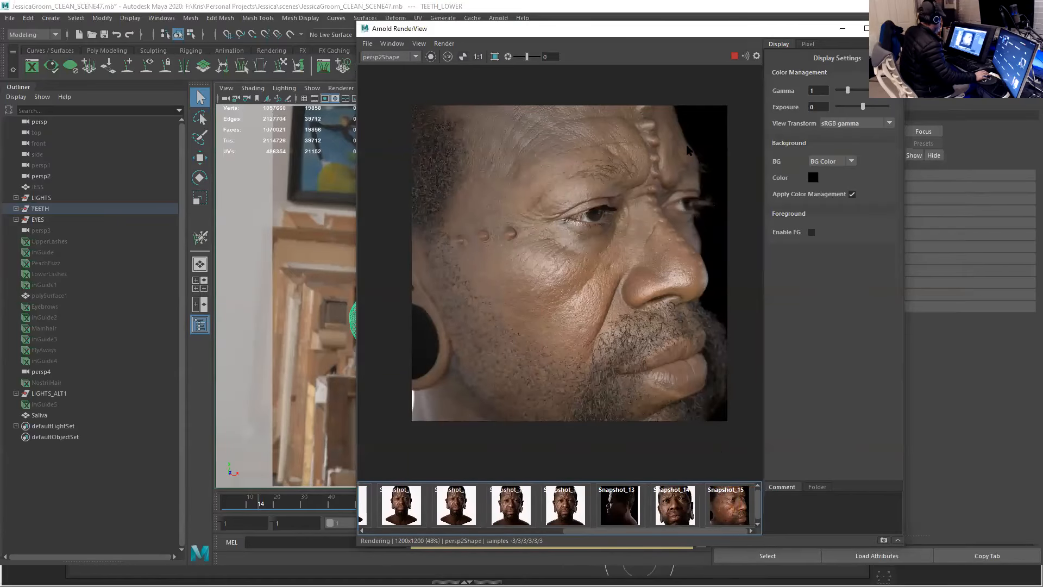
left_click_drag(746, 31, 753, 34)
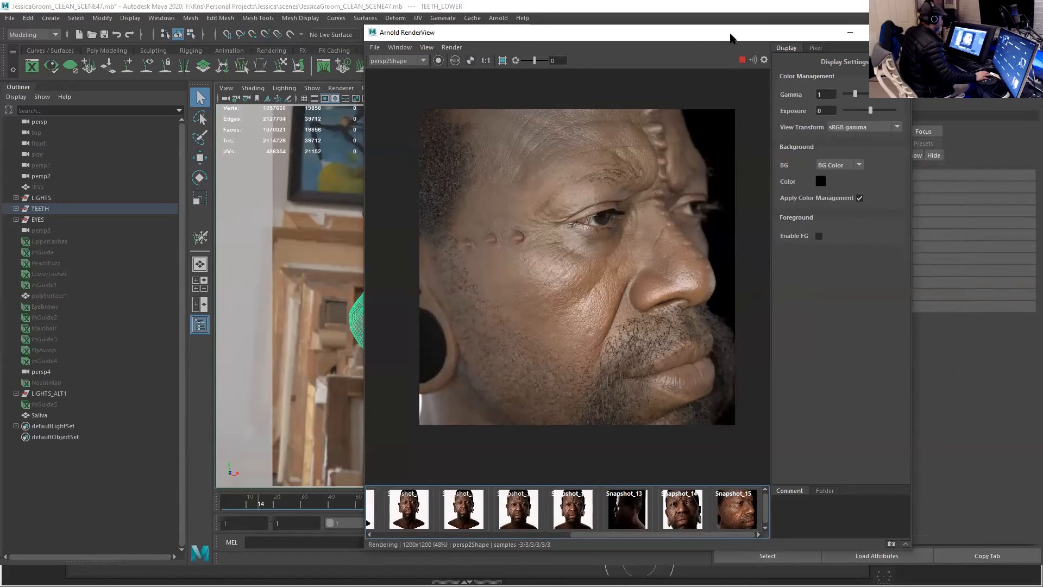
- Select the sky dome light behind the teeth and inspect its attributes and the artist_workshop_4k.hdr color texture
left_click_drag(749, 39, 811, 47)
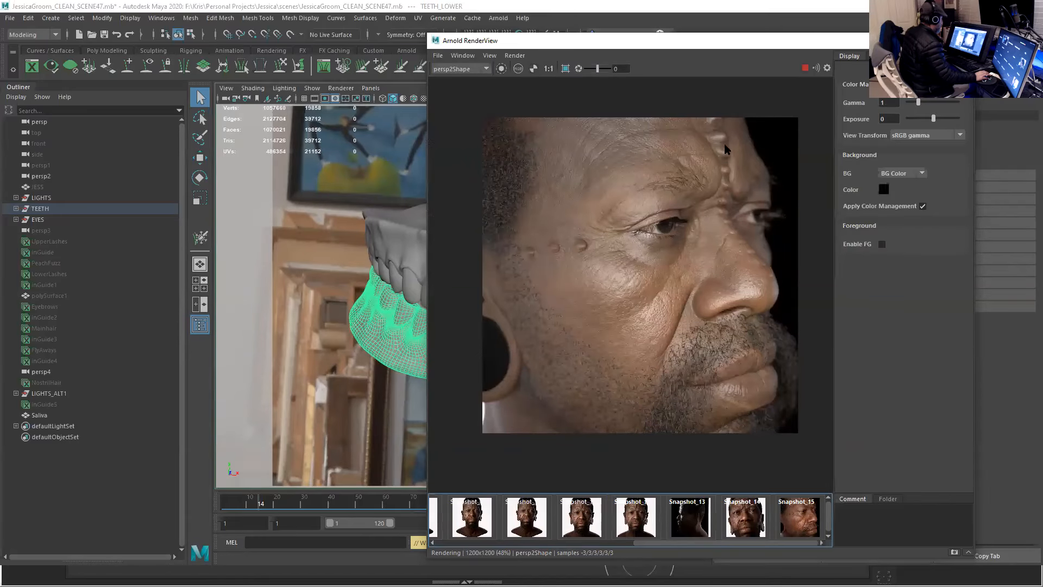
left_click_drag(598, 40, 635, 60)
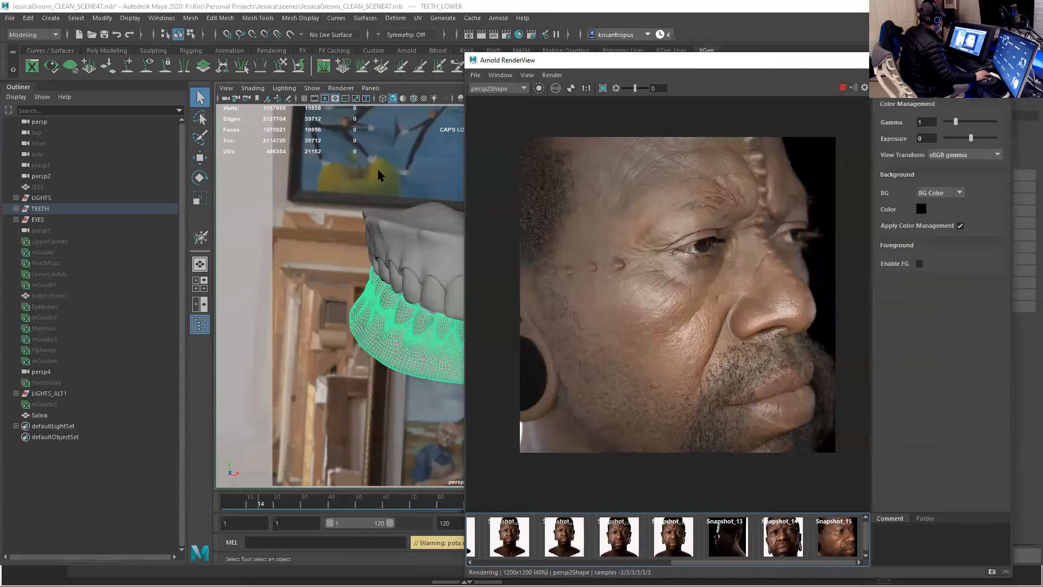
left_click_drag(763, 62, 410, 65)
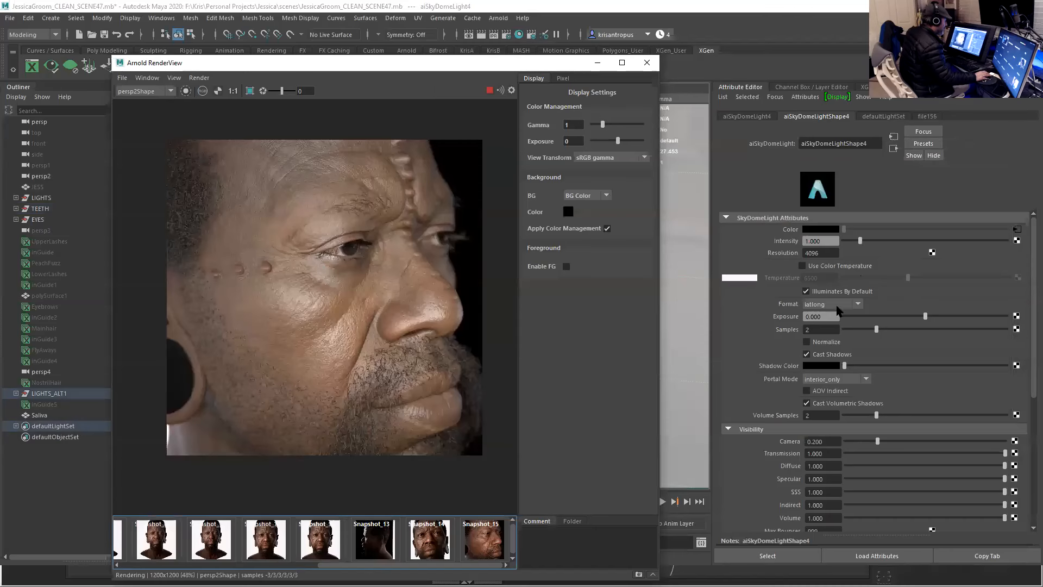
left_click(1017, 229)
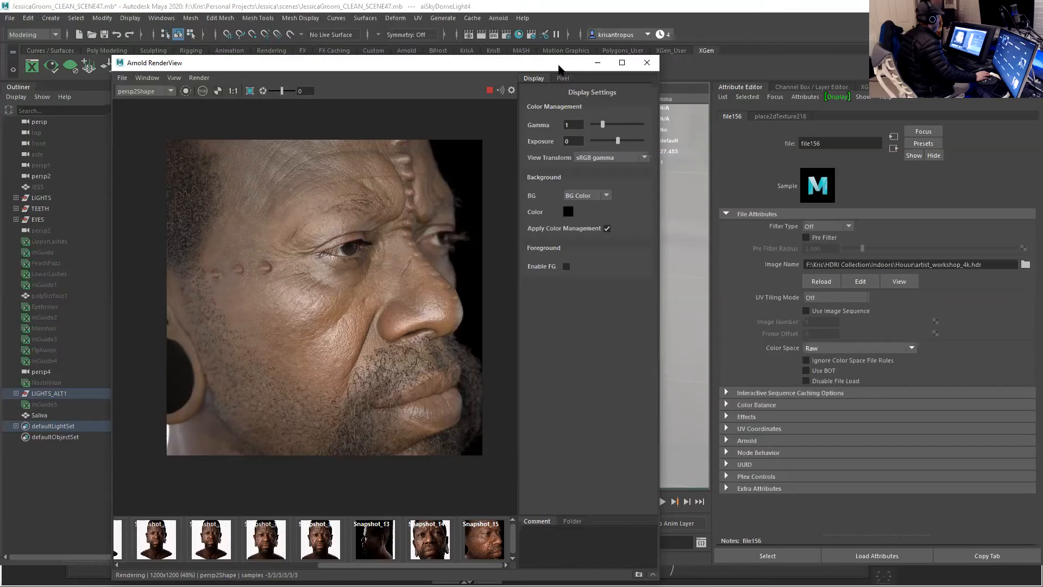
left_click_drag(559, 65, 532, 39)
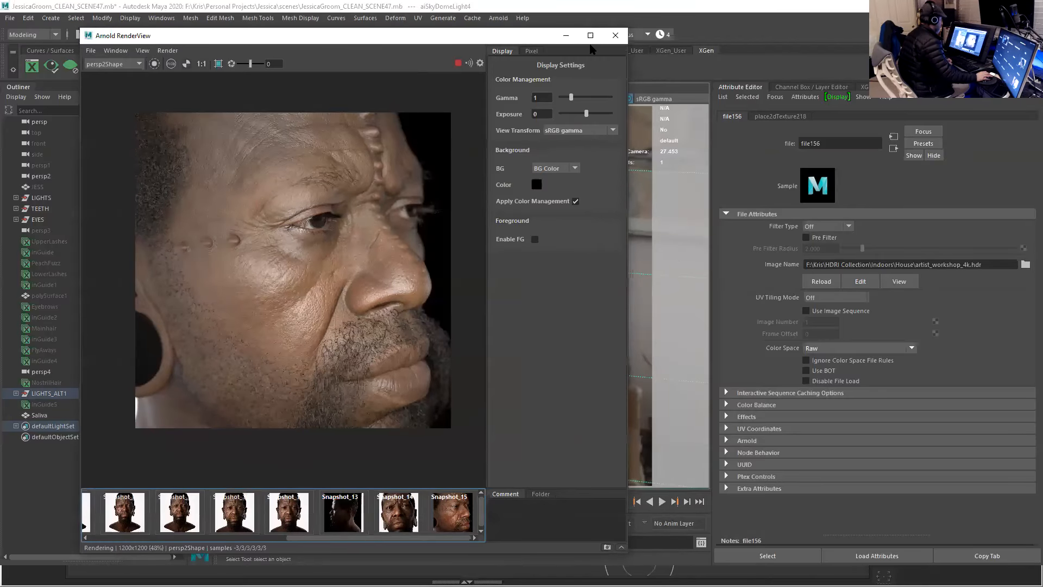
left_click_drag(196, 34, 591, 49)
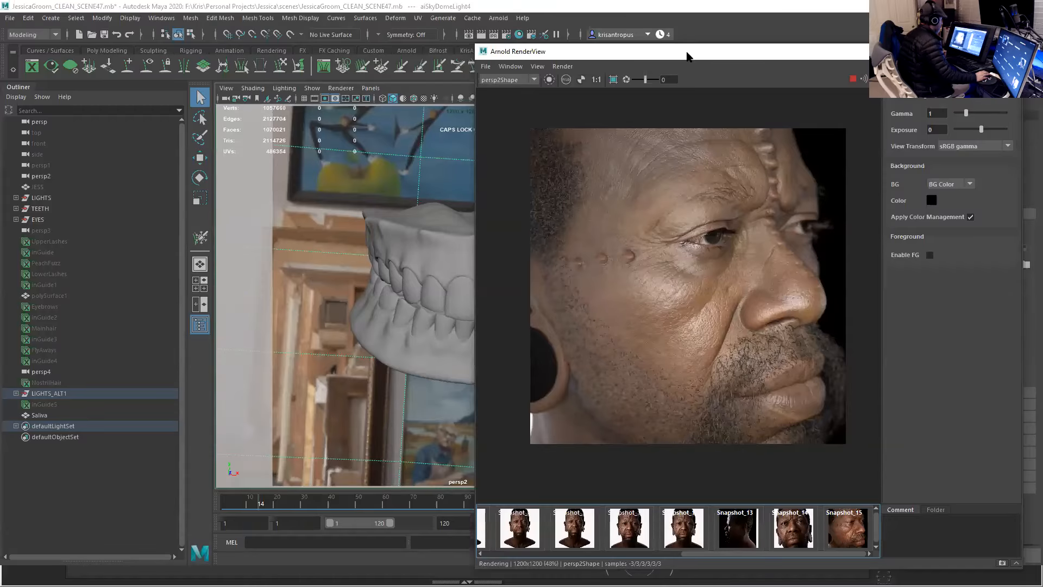
left_click_drag(688, 56, 339, 61)
left_click(893, 148)
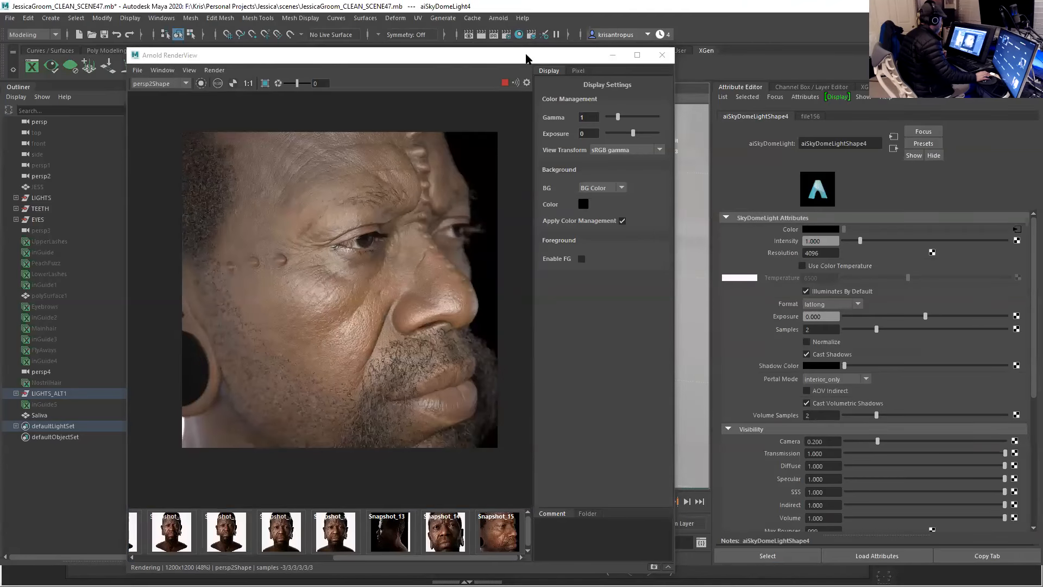
- Select the upper teeth mesh and show the Subsurface settings of its TEETHUPPER shader
left_click_drag(526, 57, 845, 60)
left_click(433, 240)
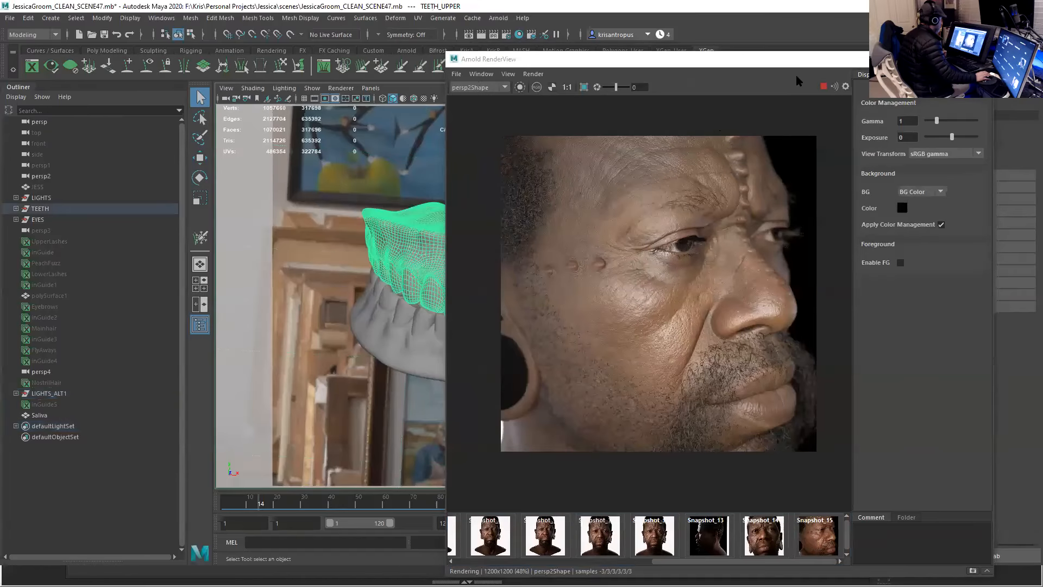
left_click_drag(792, 65, 468, 51)
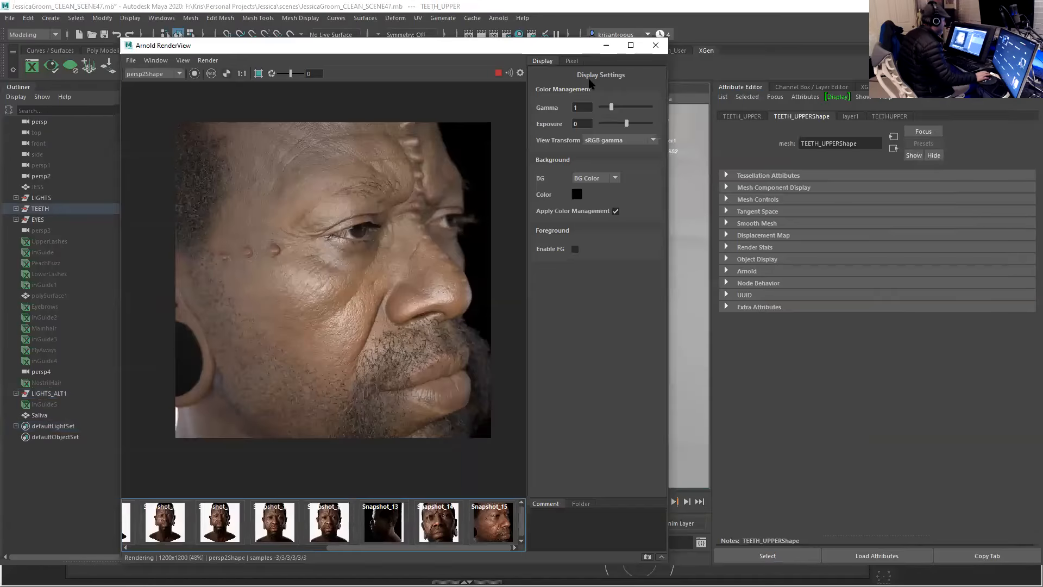
left_click(902, 116)
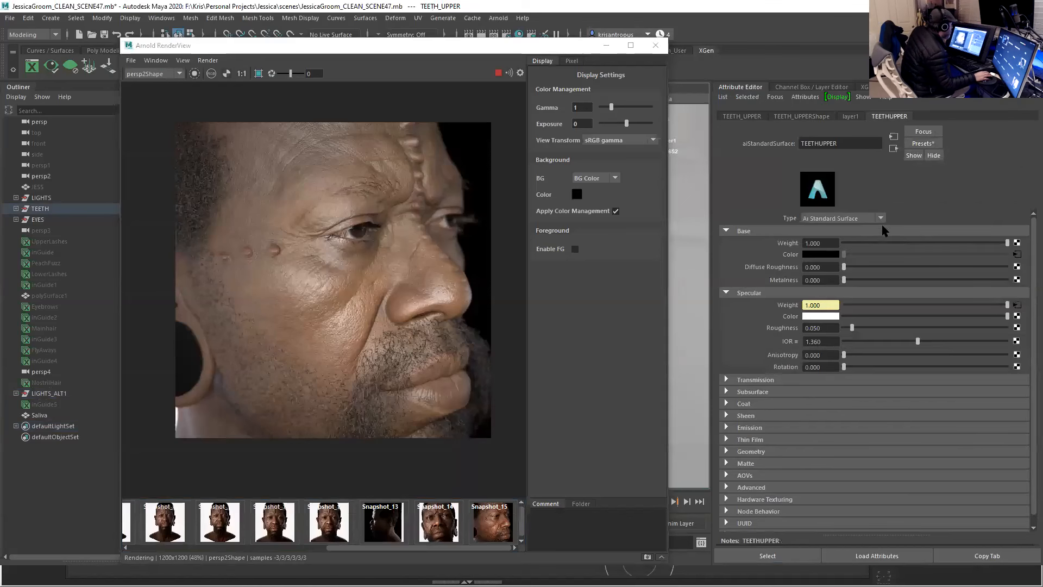
left_click(753, 392)
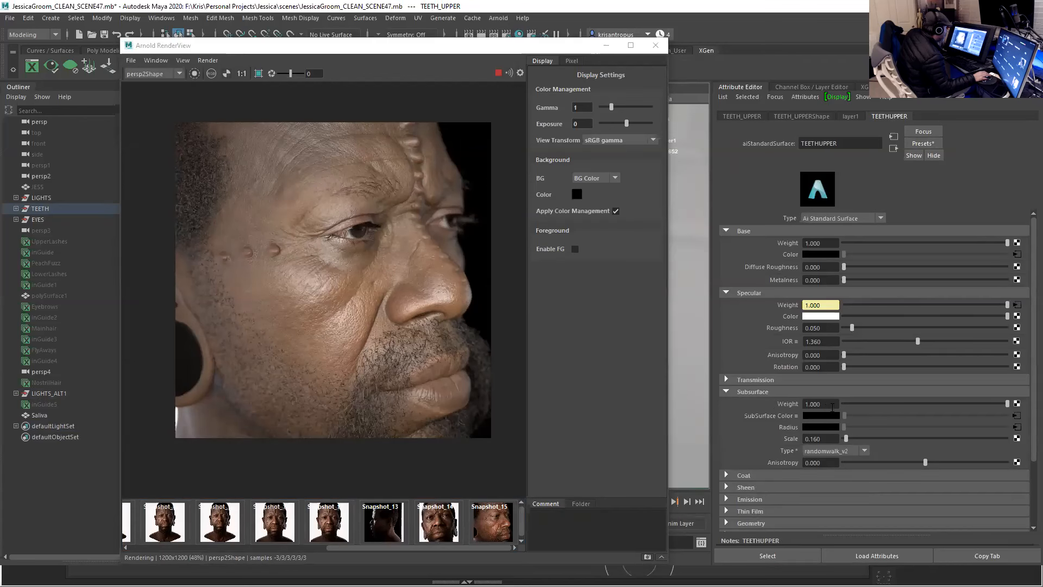
- Review the TEETHUPPER shader's Coat settings and its specular roughness, IOR and color
left_click(726, 231)
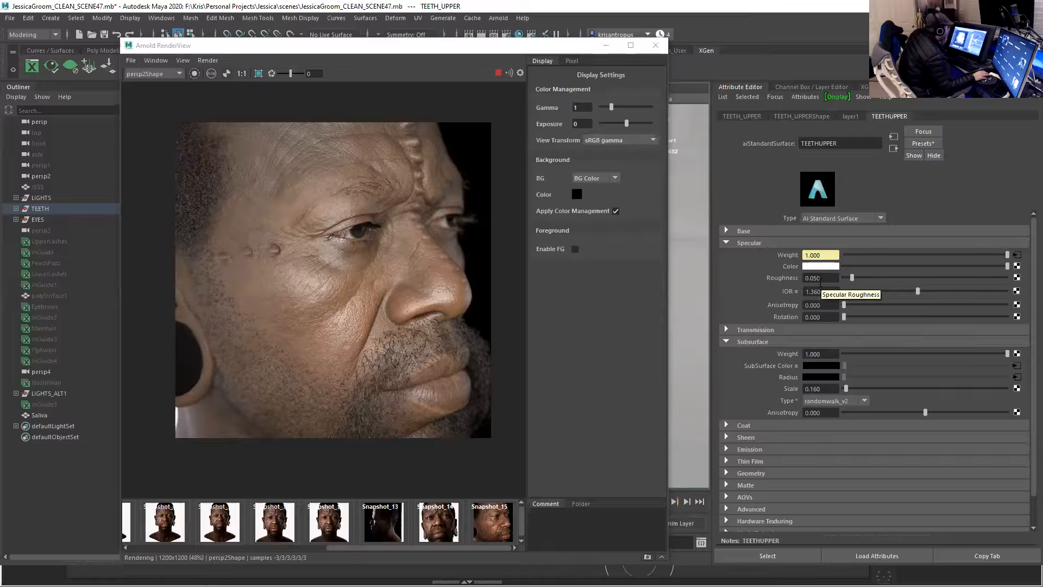
left_click(817, 279)
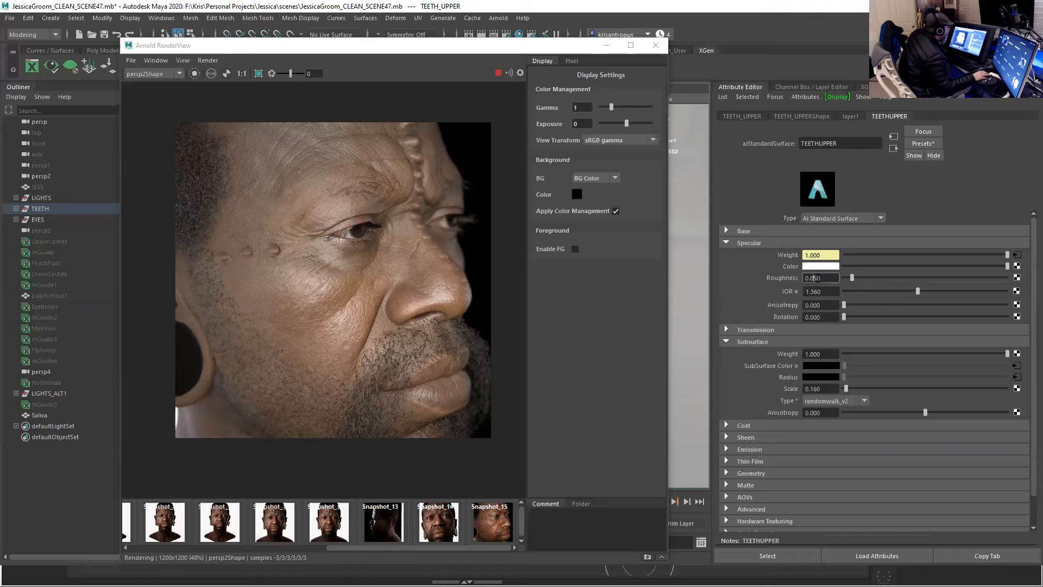
left_click(760, 428)
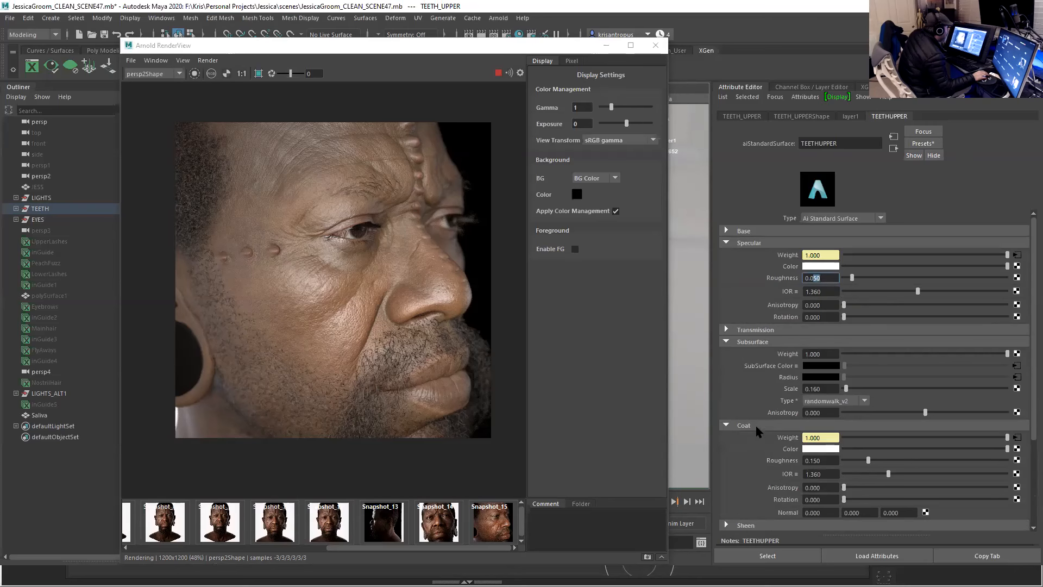
left_click(760, 427)
left_click(825, 279)
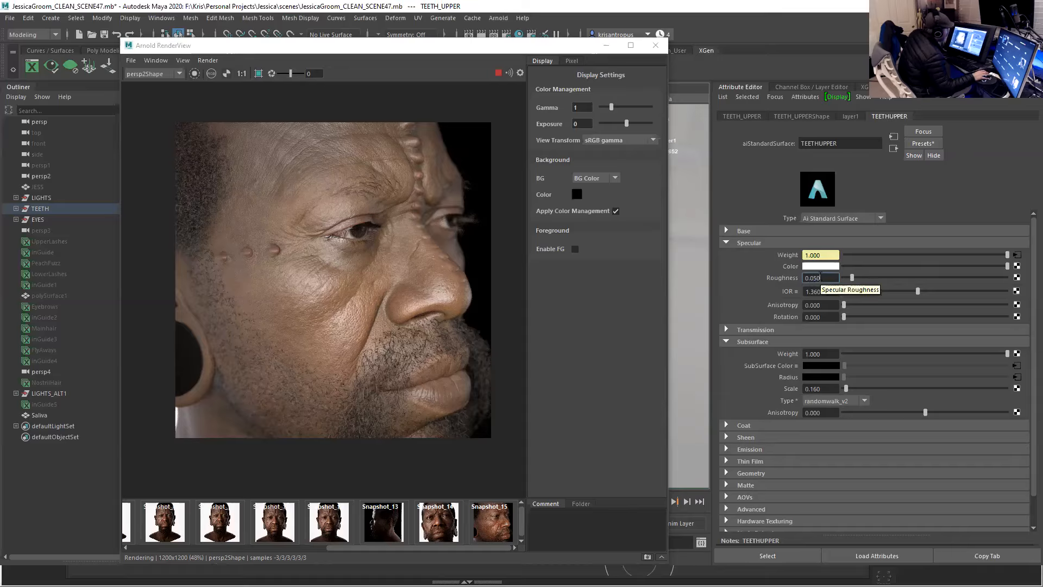
left_click(818, 291)
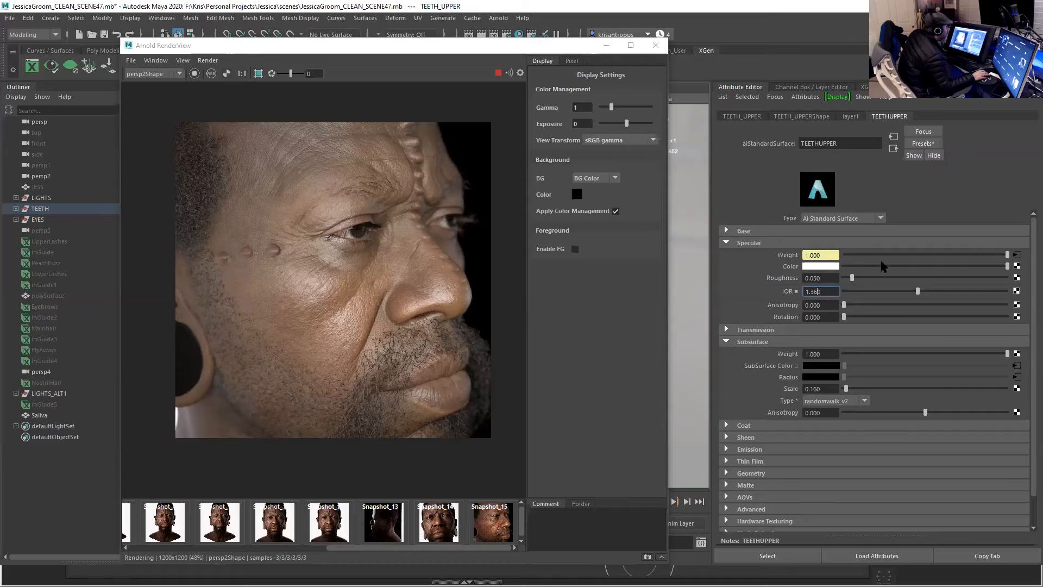
left_click(819, 266)
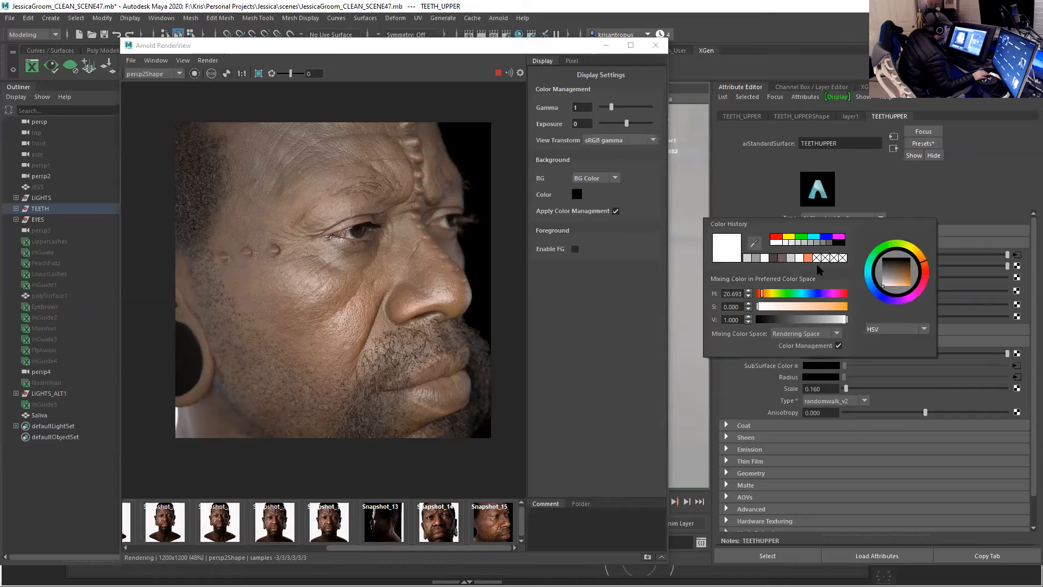
- View the TeethUpper_Rough2 texture driving the TEETHUPPER specular weight and close the image viewer
left_click(1017, 255)
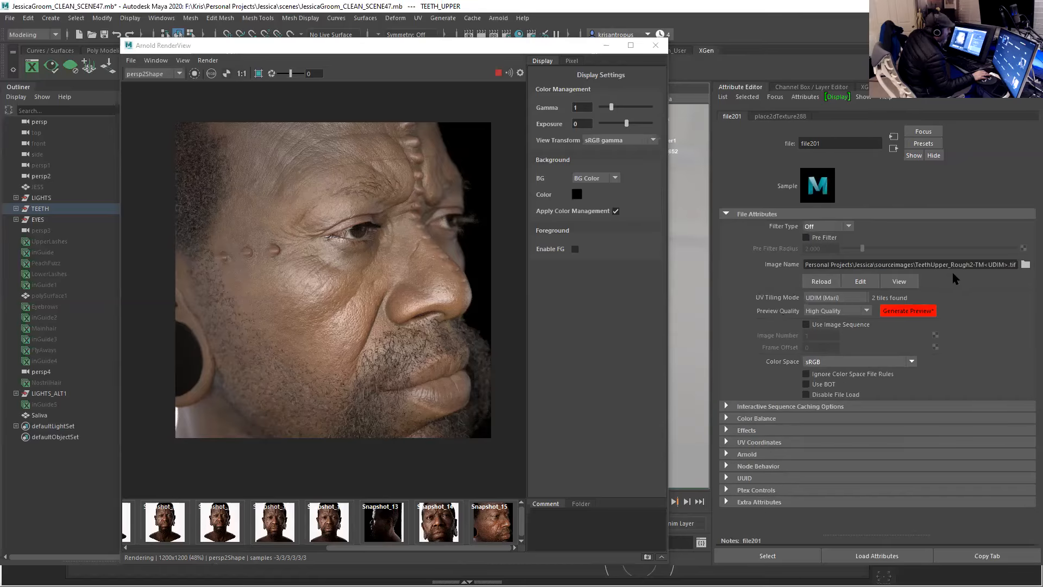
left_click(895, 281)
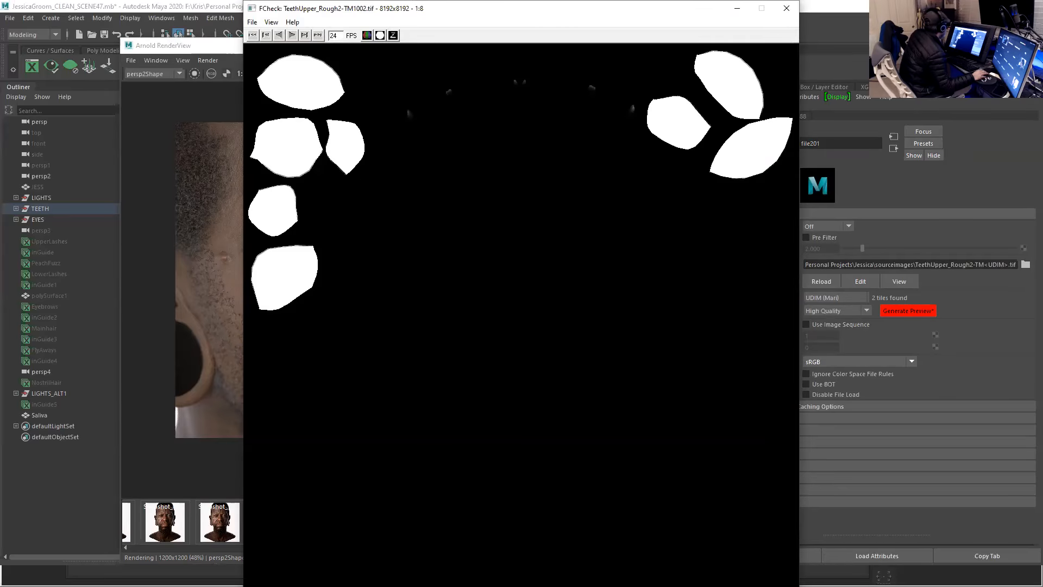
left_click(786, 8)
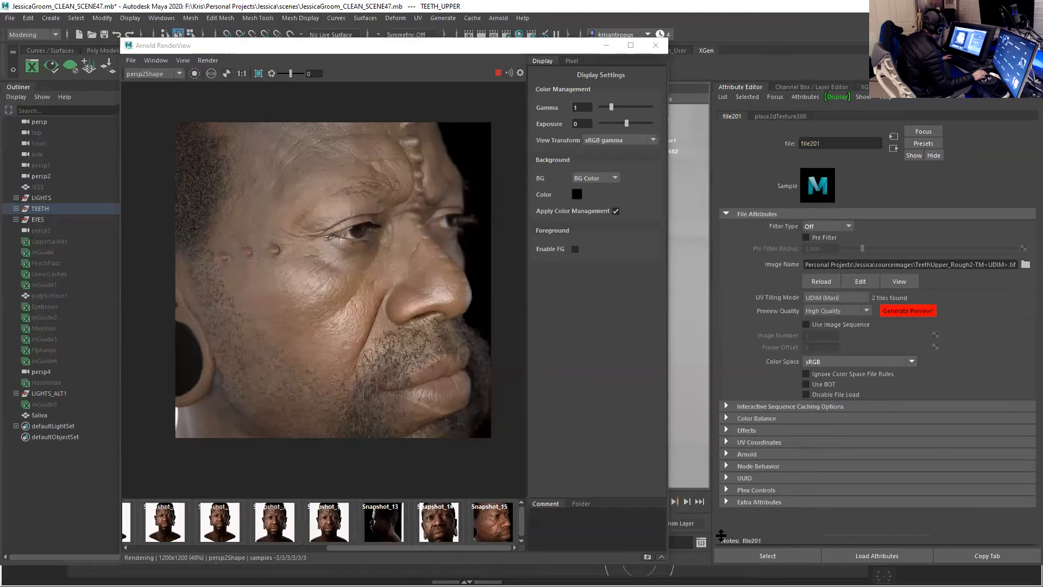
- Switch to ZBrush, dismiss the abnormal-termination note and make PolyMesh3D the active tool
key("alt+Tab")
key("alt+Tab")
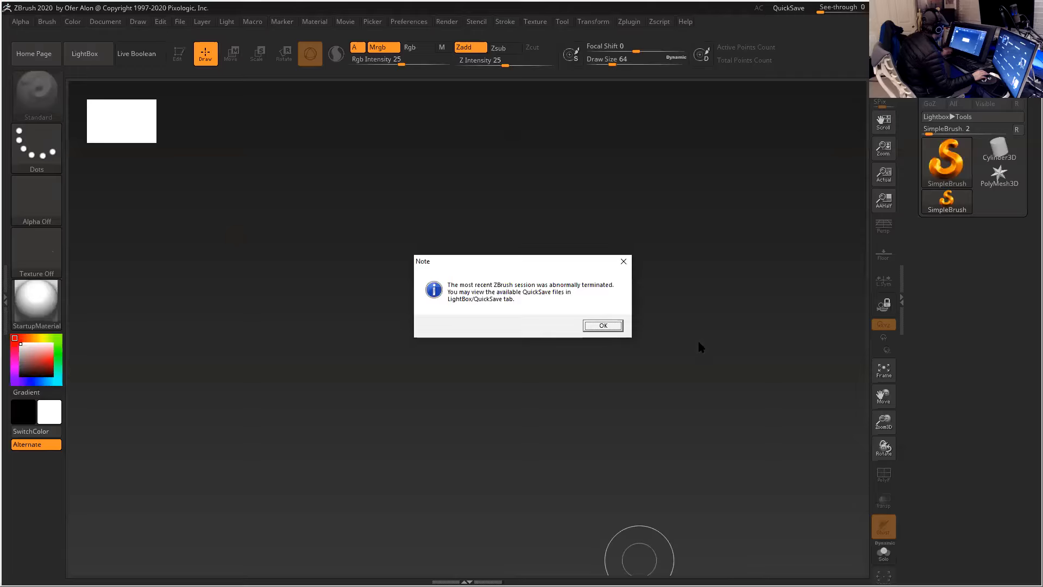
left_click(602, 325)
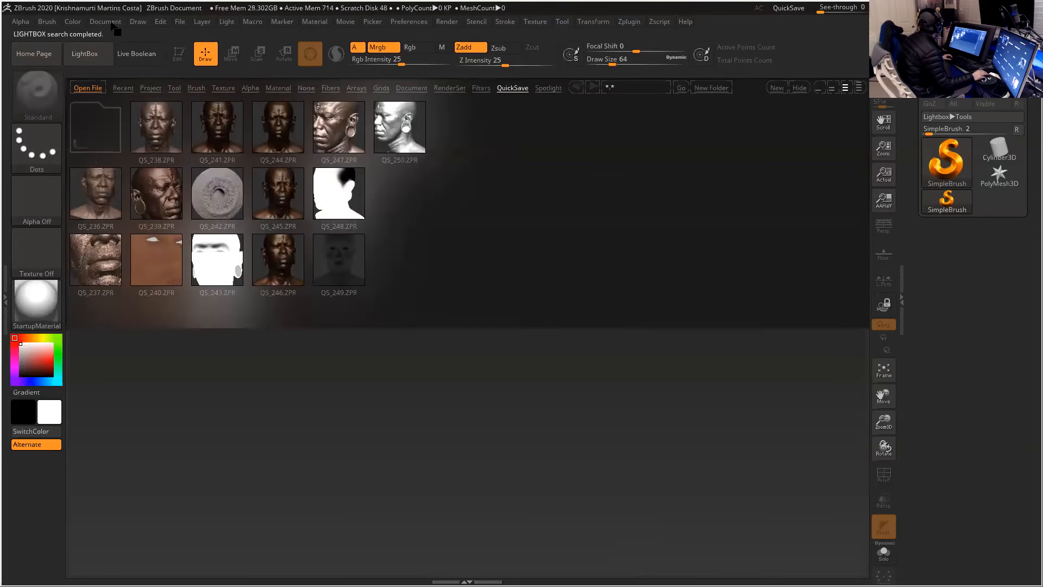
left_click(181, 22)
left_click(652, 371)
left_click(999, 174)
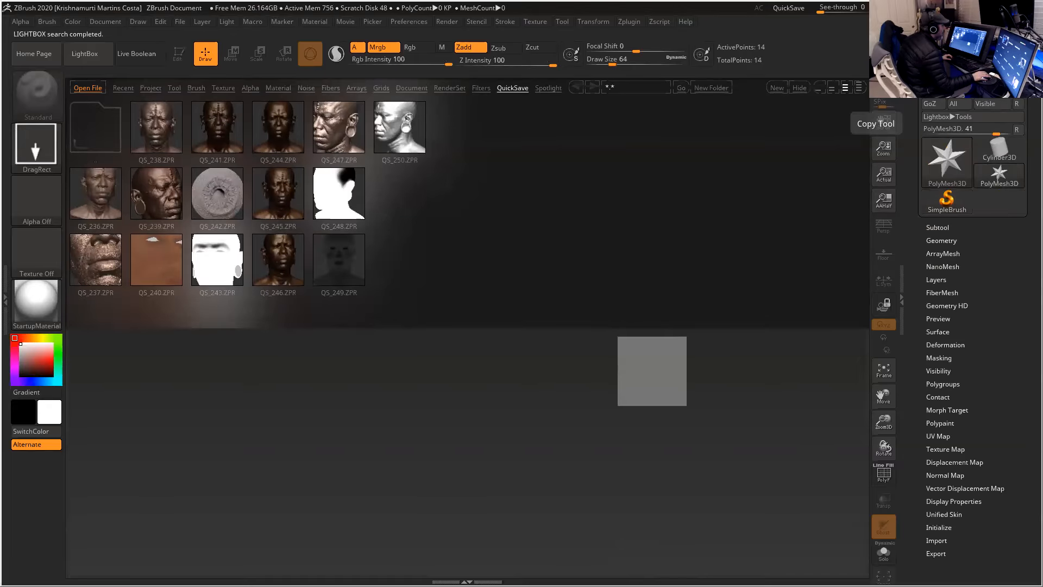
- Load the teeth ZTool from the Personal Projects folder and hide LightBox
left_click(970, 35)
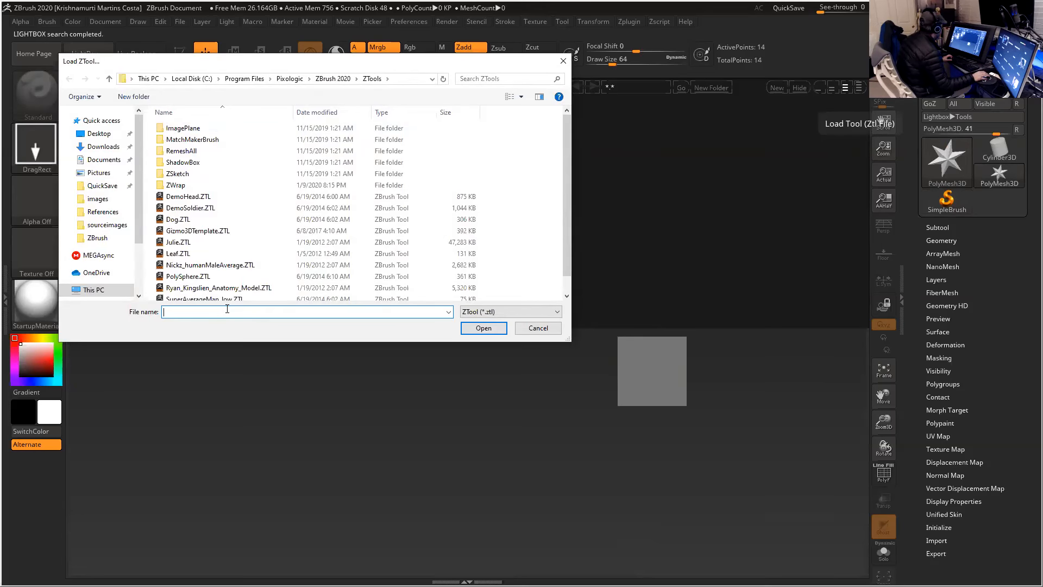
type("F:\\Kris\\Personal Projects\\Teeth")
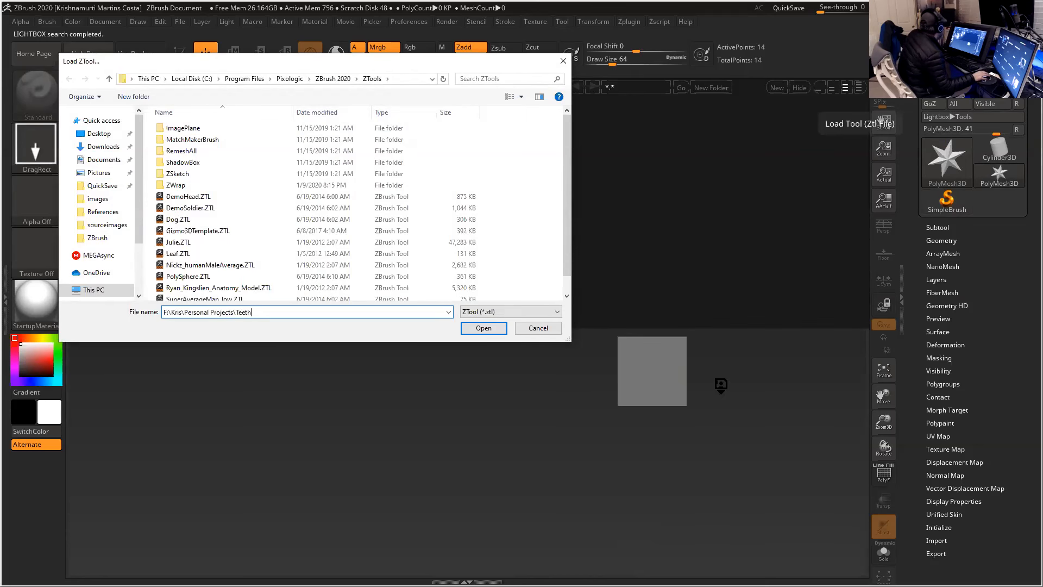
key("Escape")
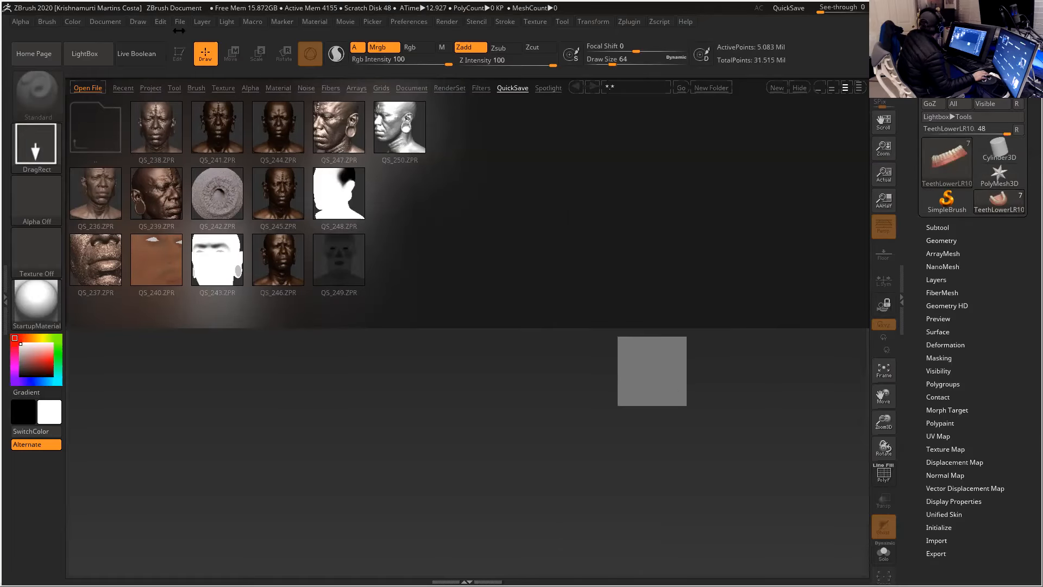
left_click(87, 54)
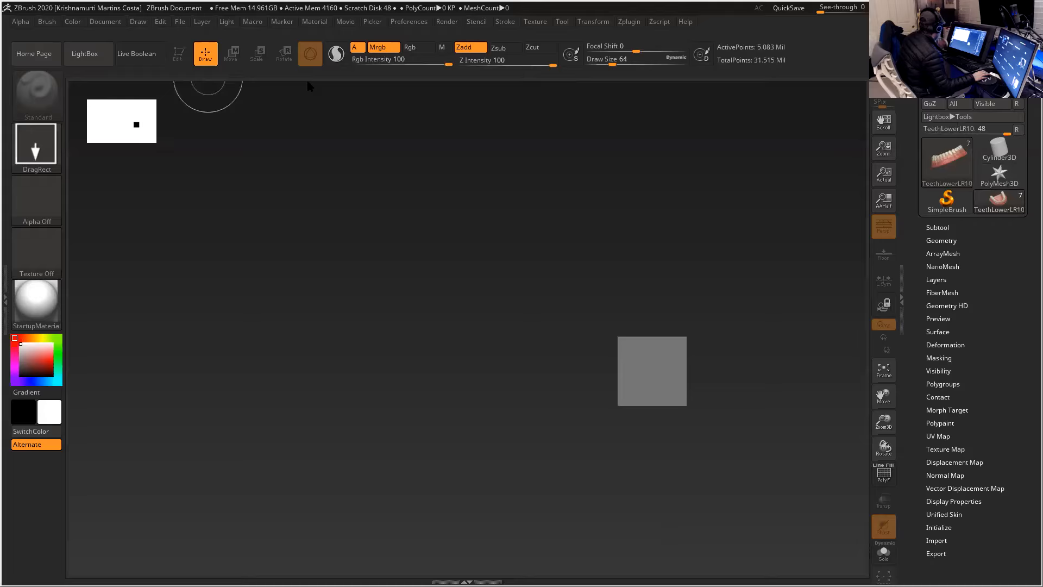
- Open the project JessicaFullScene64.ZPR from the Jessica project's ZBrush folder
key("ctrl+o")
scroll(326, 232, "down", 10)
scroll(403, 237, "up", 1)
double_click(361, 182)
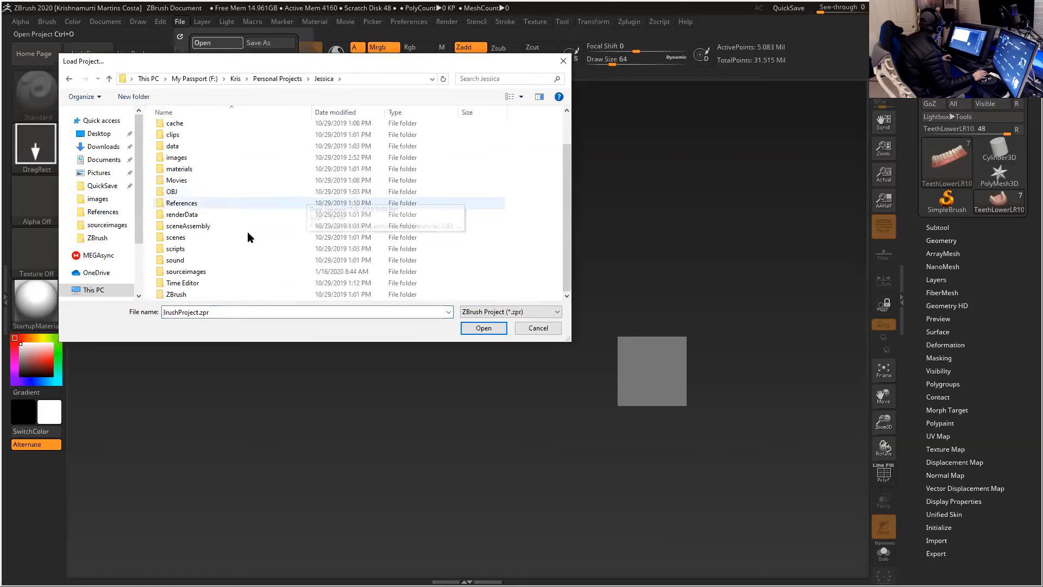
double_click(183, 292)
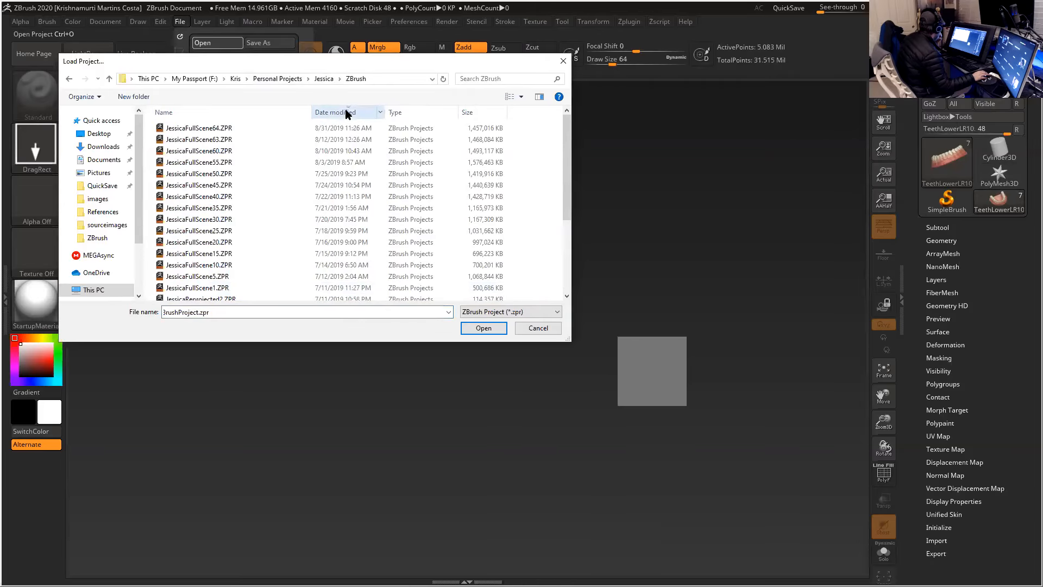
left_click(217, 129)
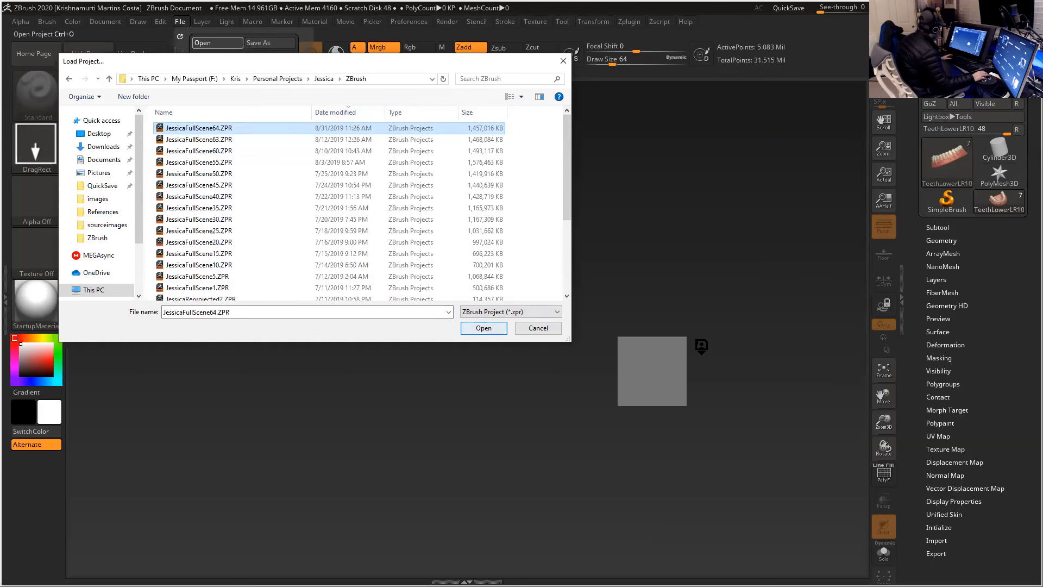
- Switch to Maya to reveal the teeth beside the render window and check the project loading in ZBrush
key("alt+Tab")
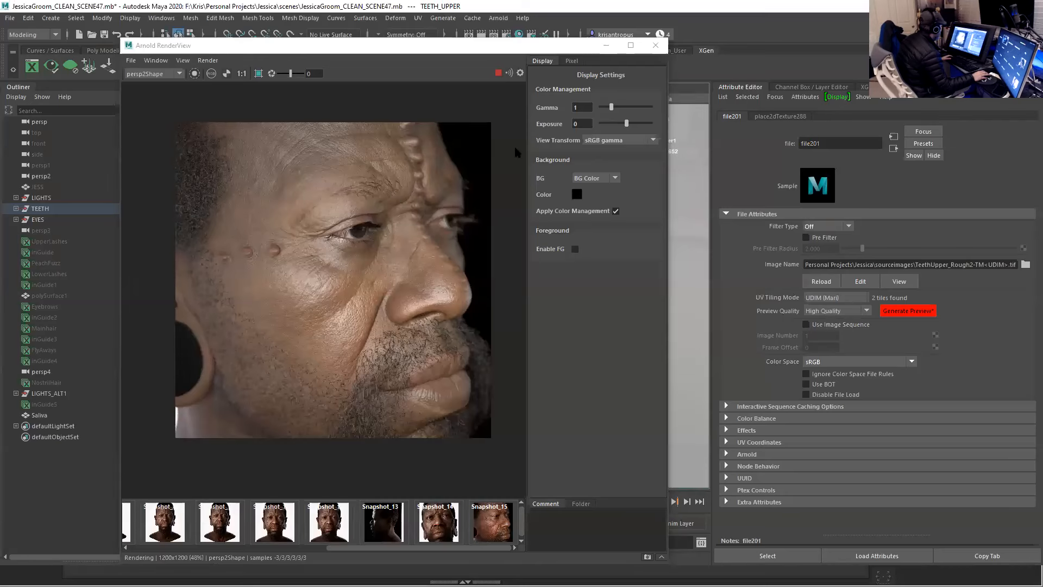
mouse_move(479, 548)
left_mouse_down()
mouse_move(296, 548)
mouse_move(494, 550)
left_mouse_up()
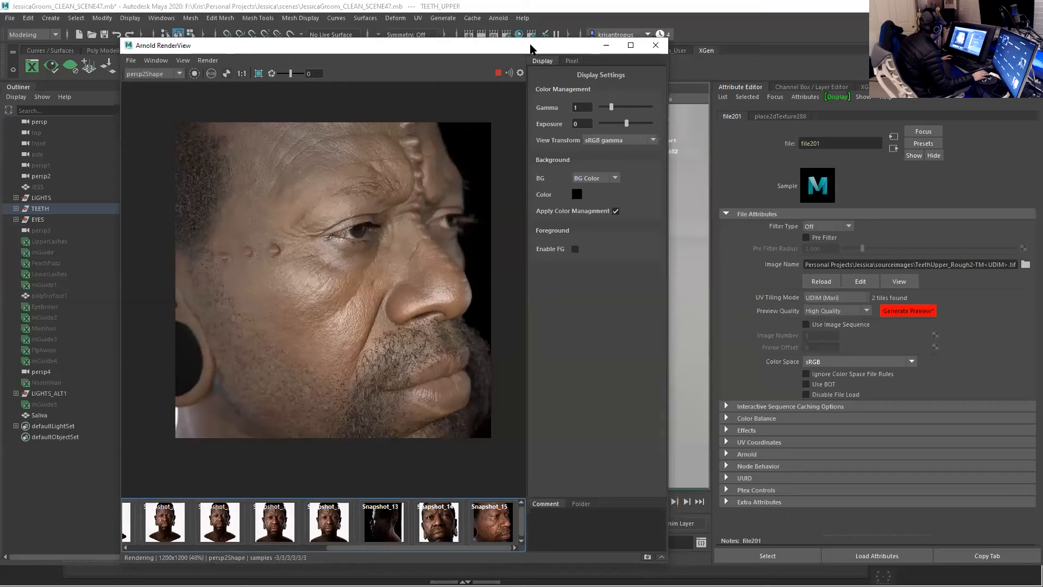
left_click_drag(537, 53, 892, 68)
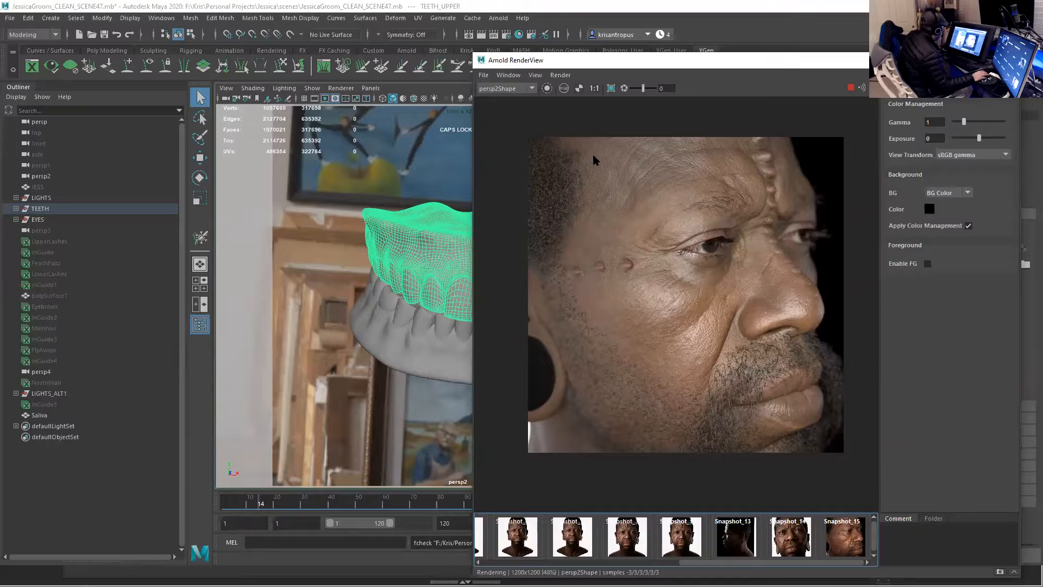
left_click(560, 74)
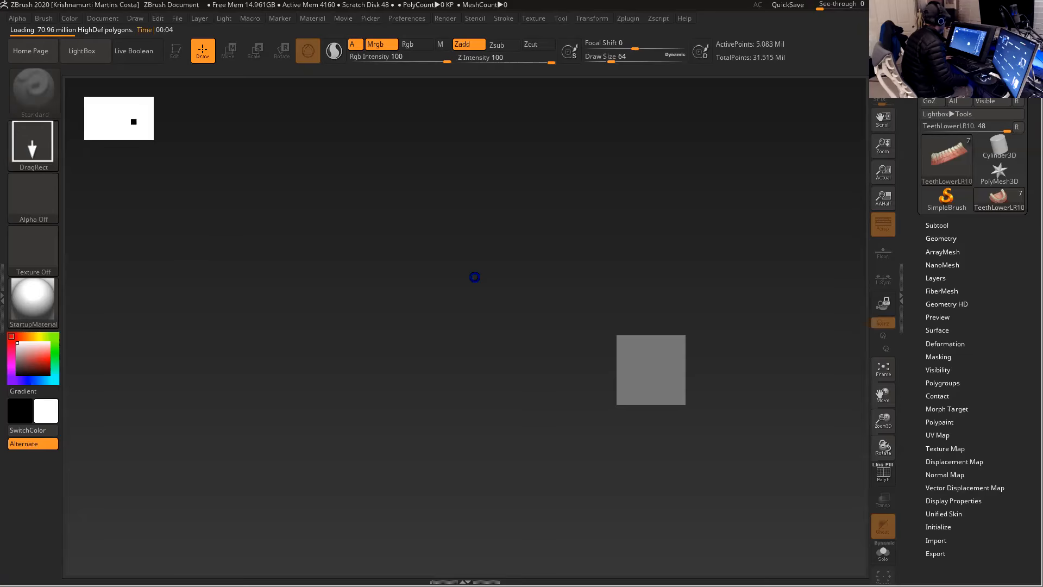
key("alt+Tab")
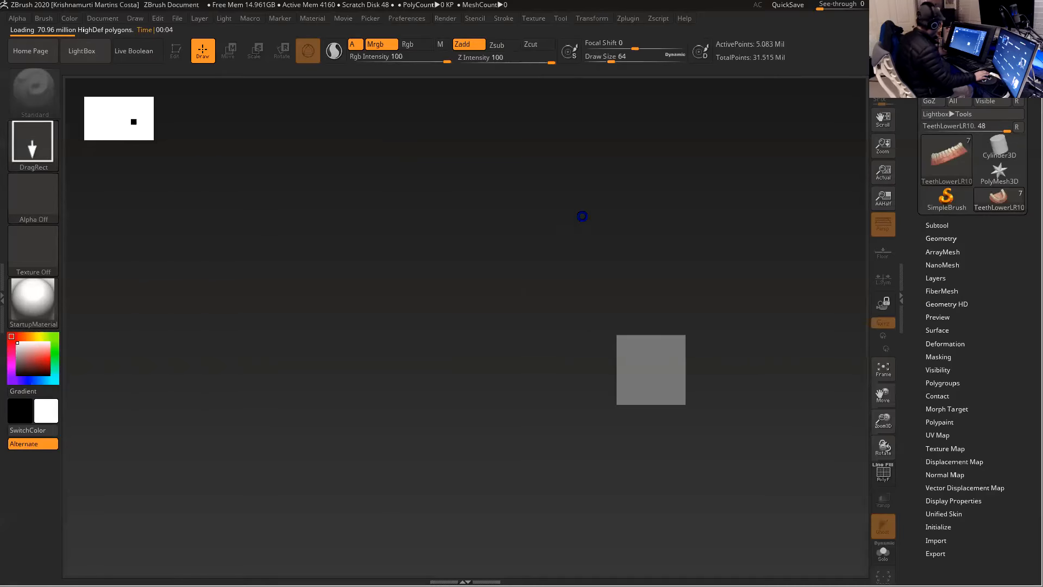
- Switch to Maya, minimize and restore the Arnold RenderView, and move it over the teeth viewport
key("alt+Tab")
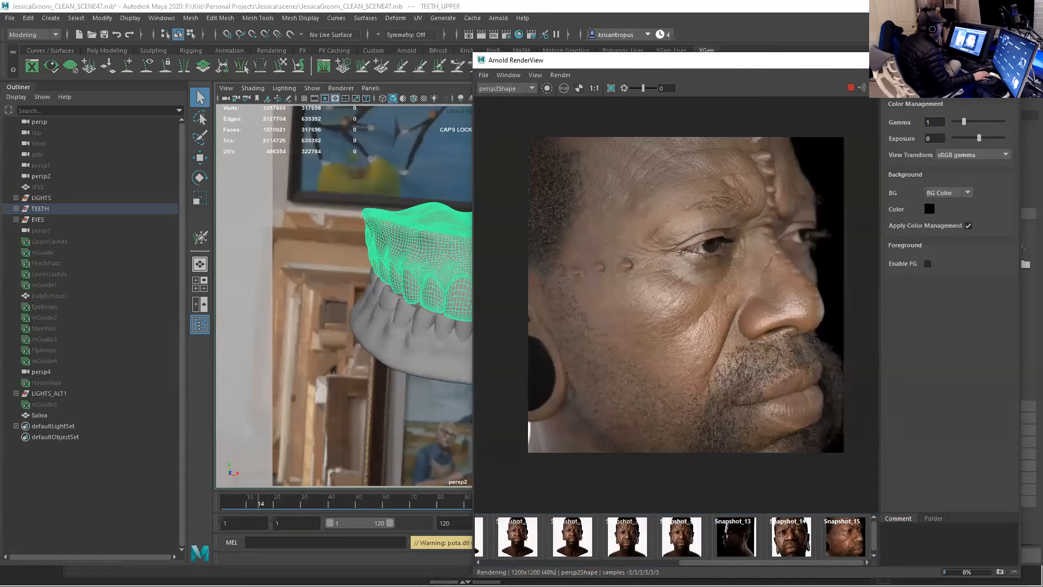
left_click(959, 60)
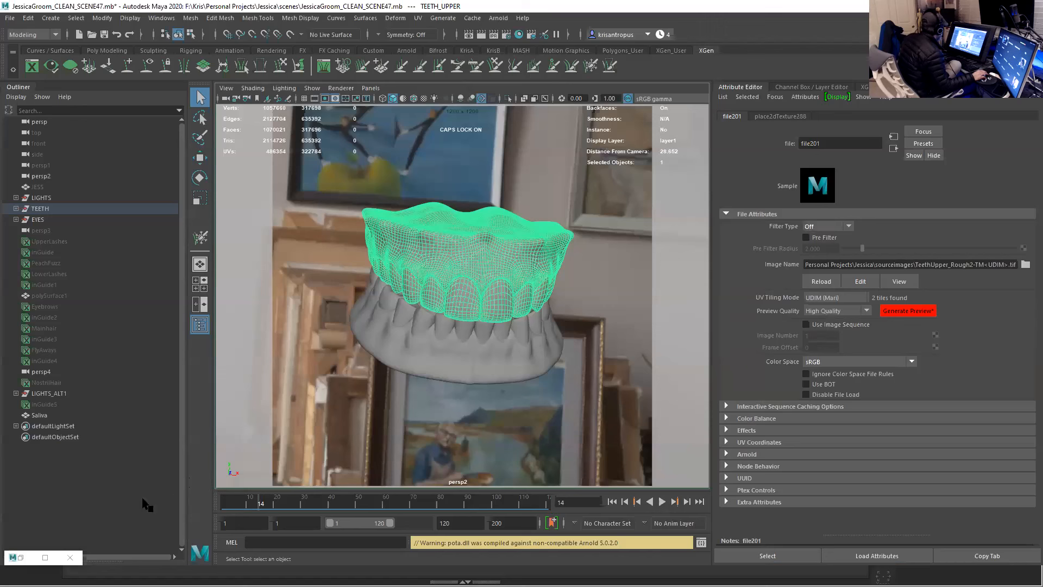
left_click(21, 558)
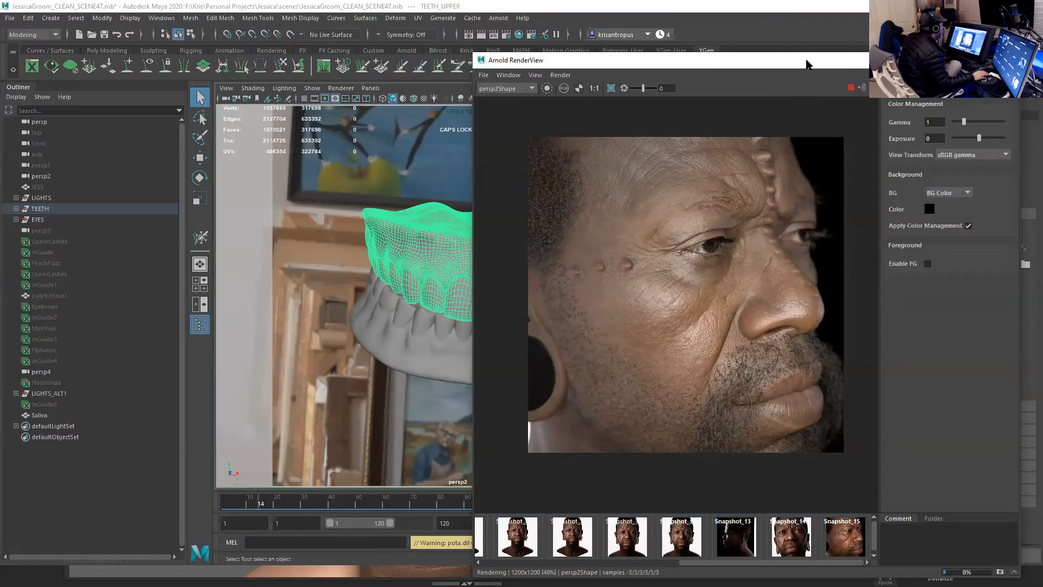
left_click_drag(806, 65, 533, 41)
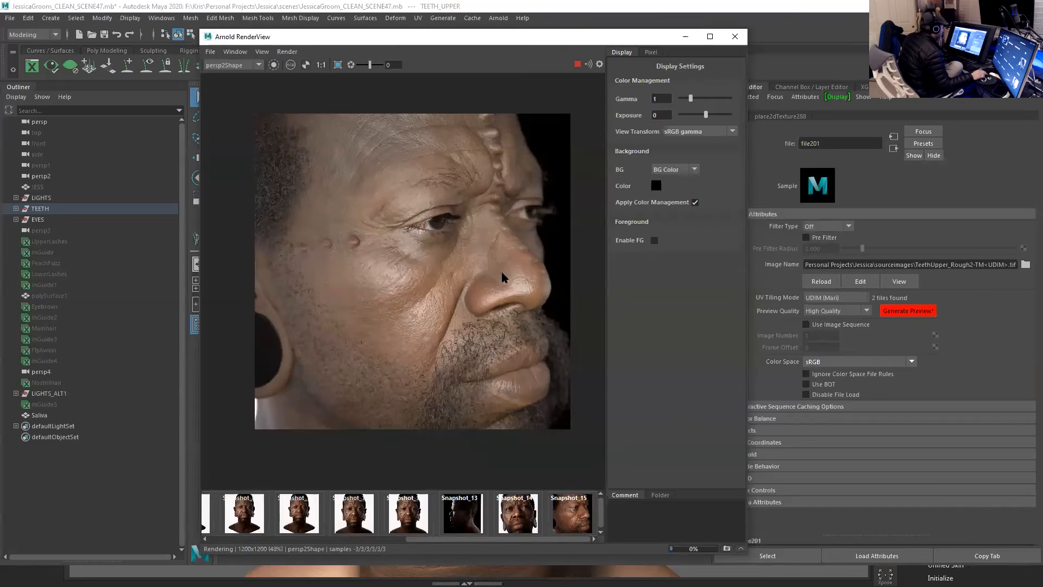
left_click_drag(605, 41, 580, 44)
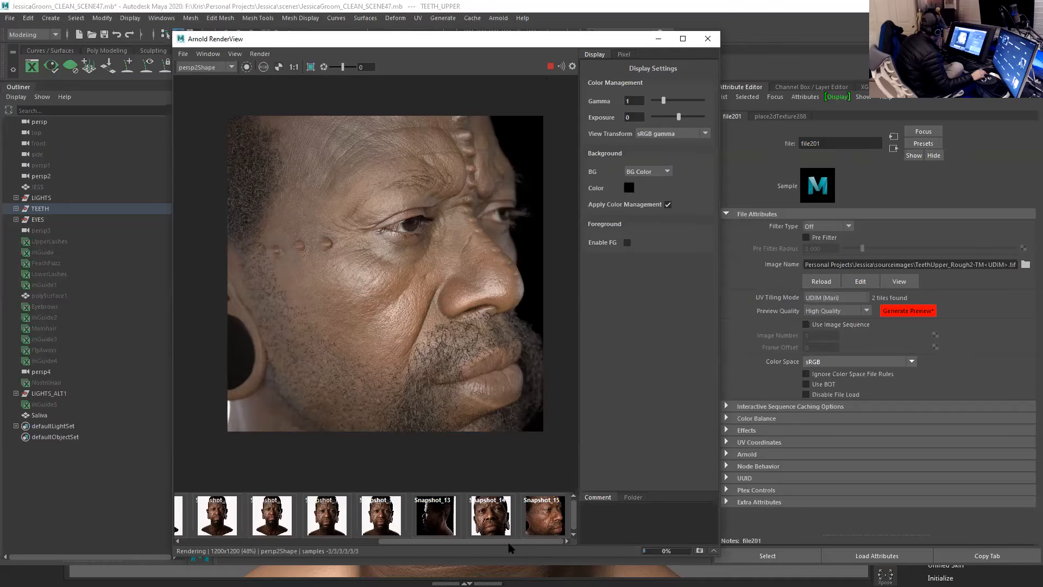
- Check the last two render snapshots and minimize the Arnold RenderView to reveal the teeth geometry
left_click(541, 521)
left_click(542, 518)
left_click(505, 519)
left_click(505, 519)
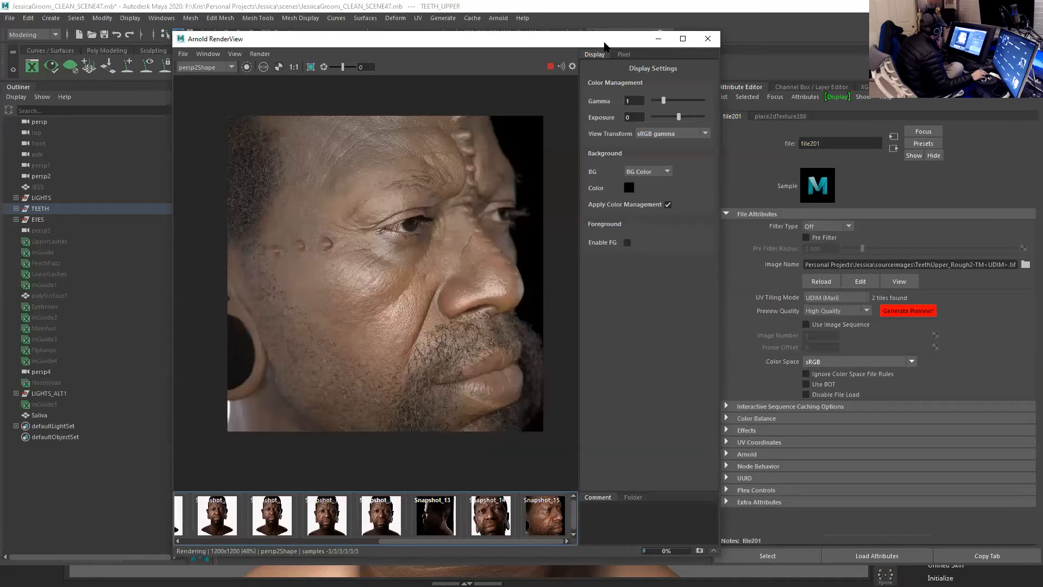
left_click_drag(605, 43, 887, 37)
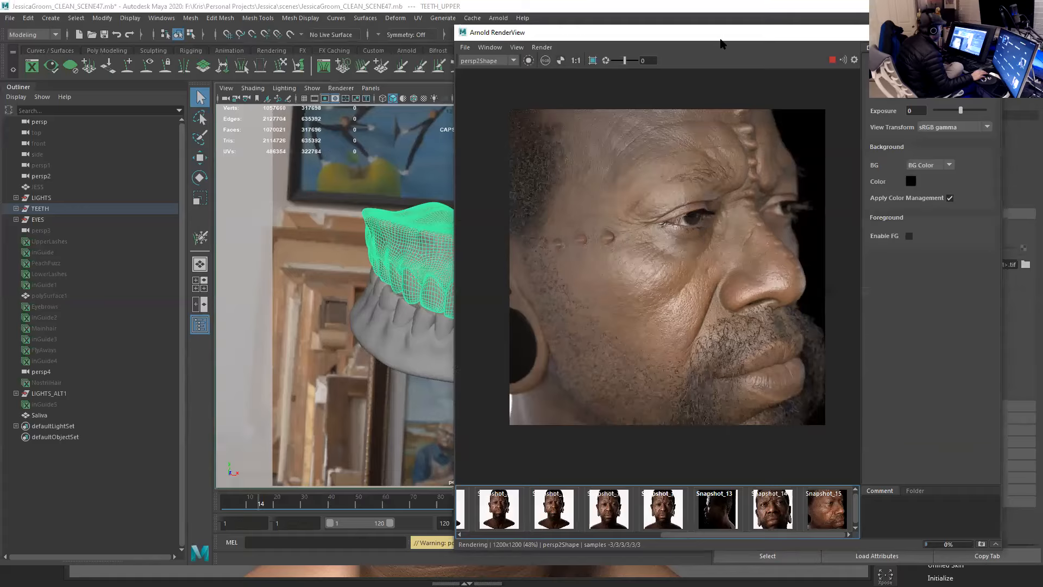
left_click_drag(722, 39, 675, 132)
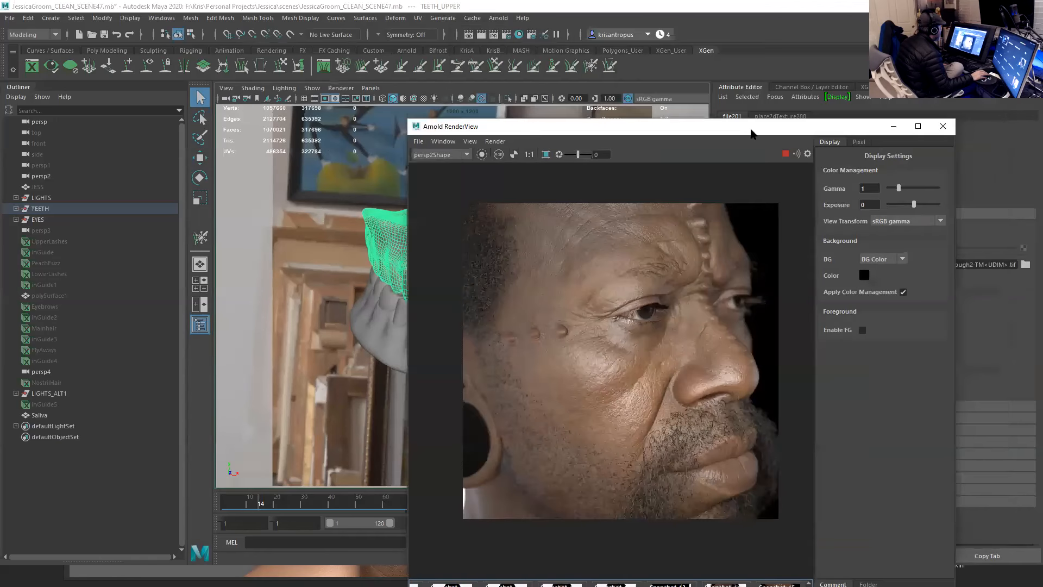
left_click_drag(749, 121, 732, 72)
left_click(869, 77)
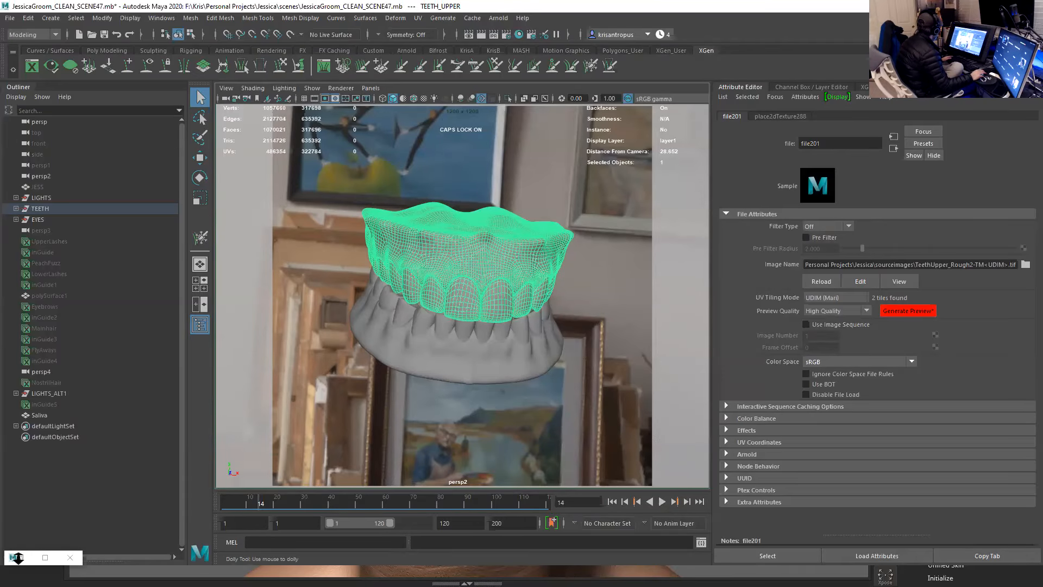
- Look through the open windows and switch to ZBrush with the Jessica scene
key("alt+Tab")
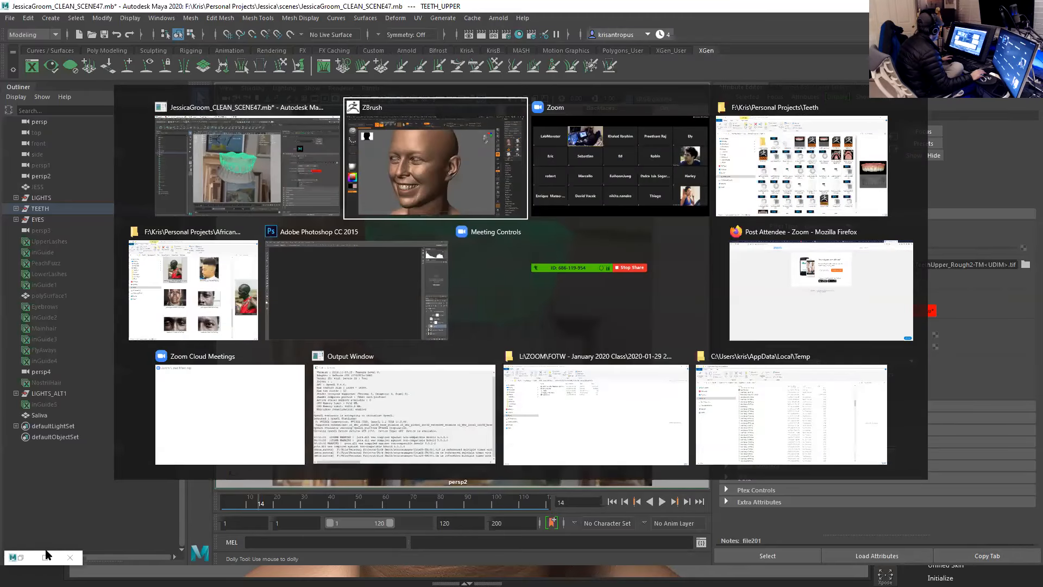
key("alt+Tab")
key("alt+Tab")
key("alt+Tab")
key("alt+Tab")
key("alt+Tab")
key("alt+Tab")
key("alt+Tab")
key("alt+Tab")
key("alt+Tab")
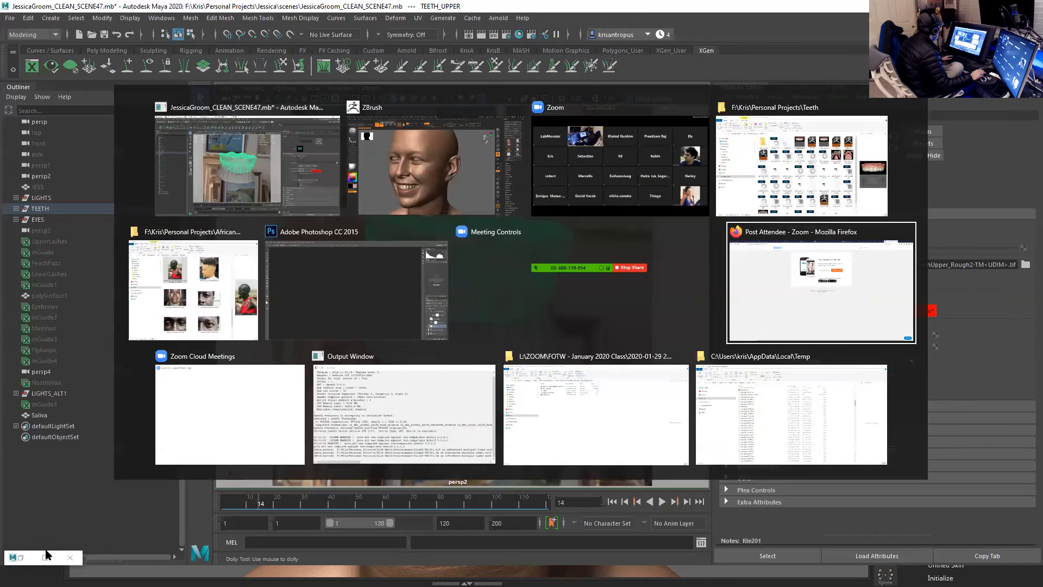
key("alt+Tab")
key("alt+Tab")
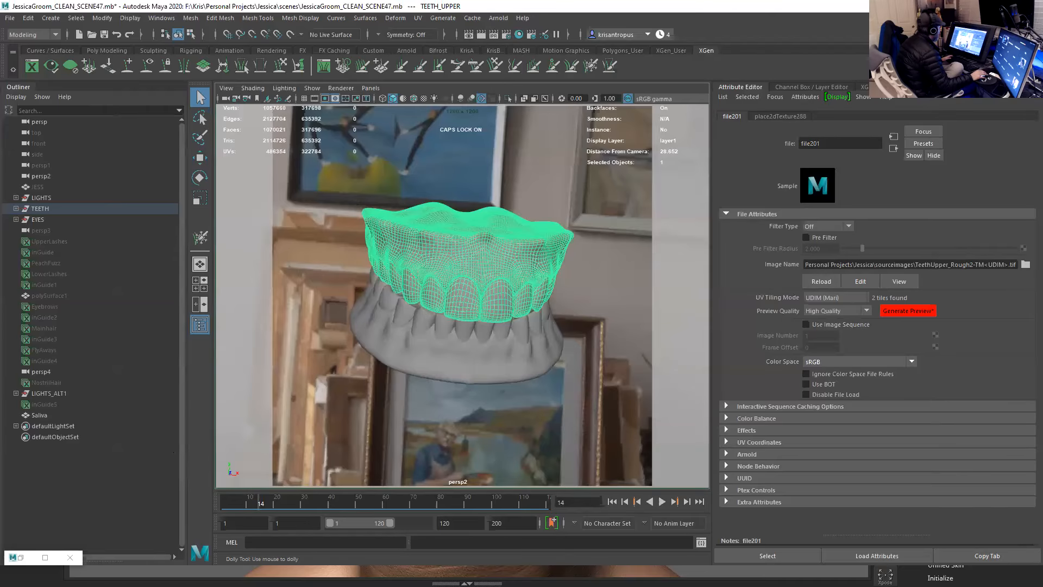
left_click(741, 571)
- Examine the smiling head sculpt and its teeth up close, from both sides and from the front
left_click_drag(717, 353, 736, 333)
left_click_drag(728, 375, 800, 308, "alt")
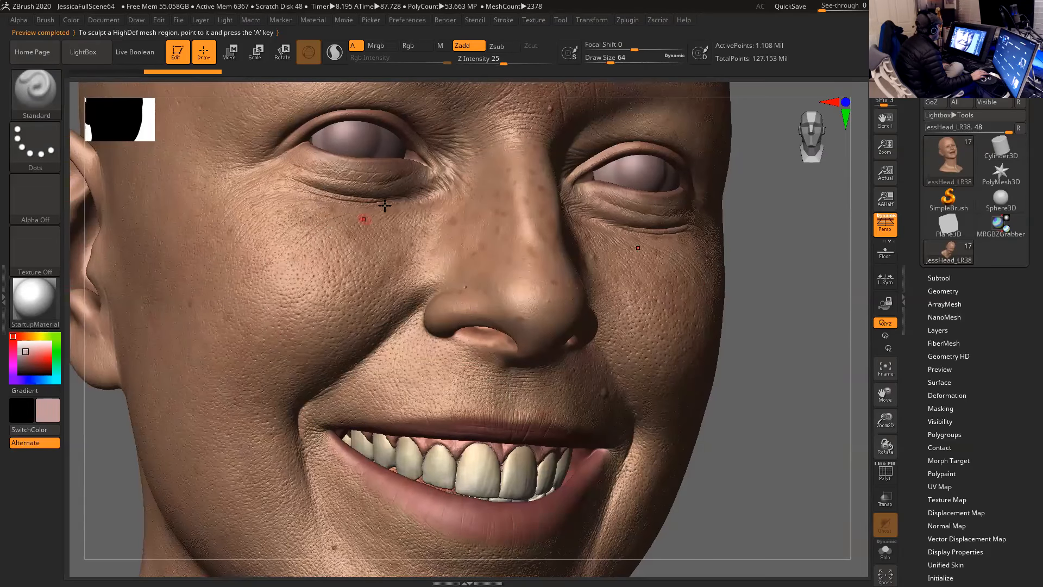
left_click_drag(740, 365, 796, 388)
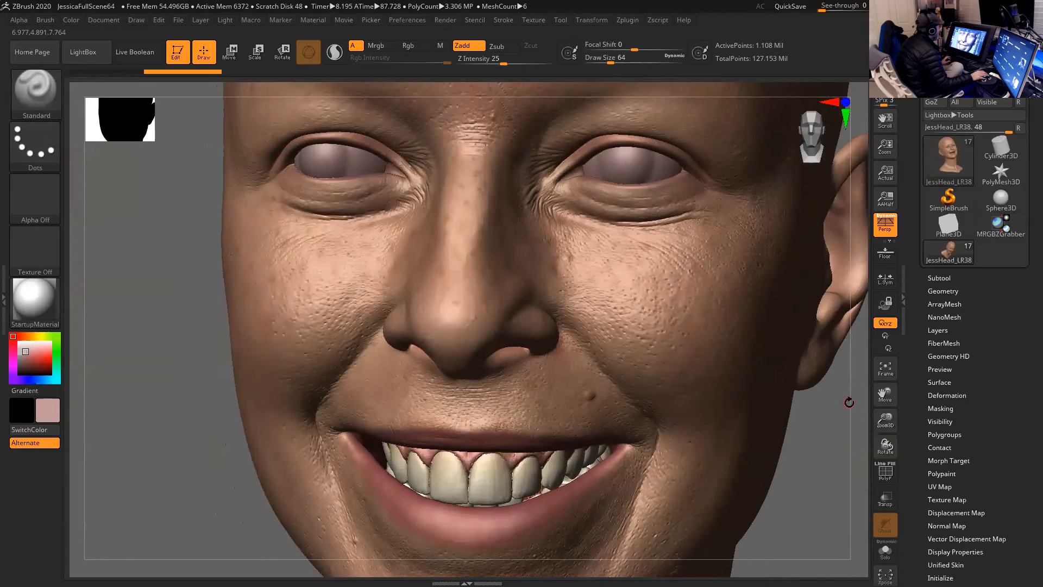
left_click_drag(806, 351, 714, 337)
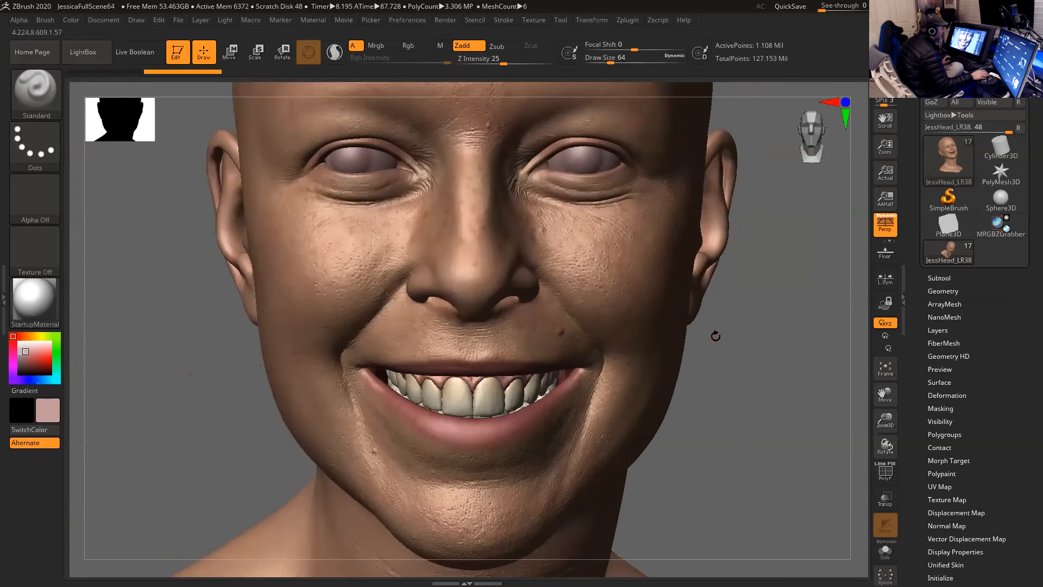
- Make the RegionMap2 subtool active from the subtool list and examine it on the whole head
left_click(938, 278)
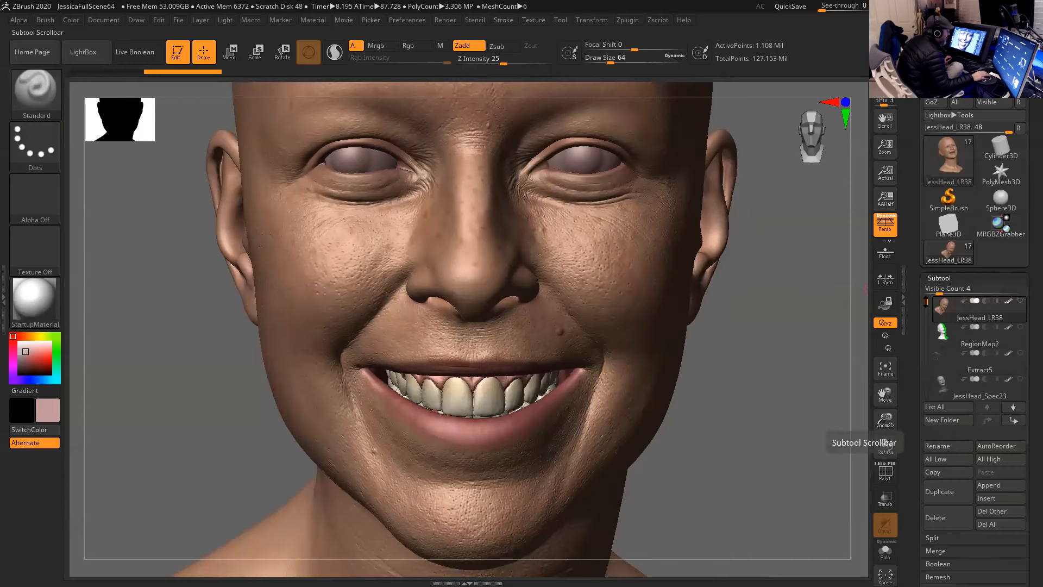
left_click(947, 338)
left_click_drag(832, 328, 745, 389, "alt")
mouse_move(734, 353)
left_mouse_down()
mouse_move(724, 331)
mouse_move(739, 359)
left_mouse_up()
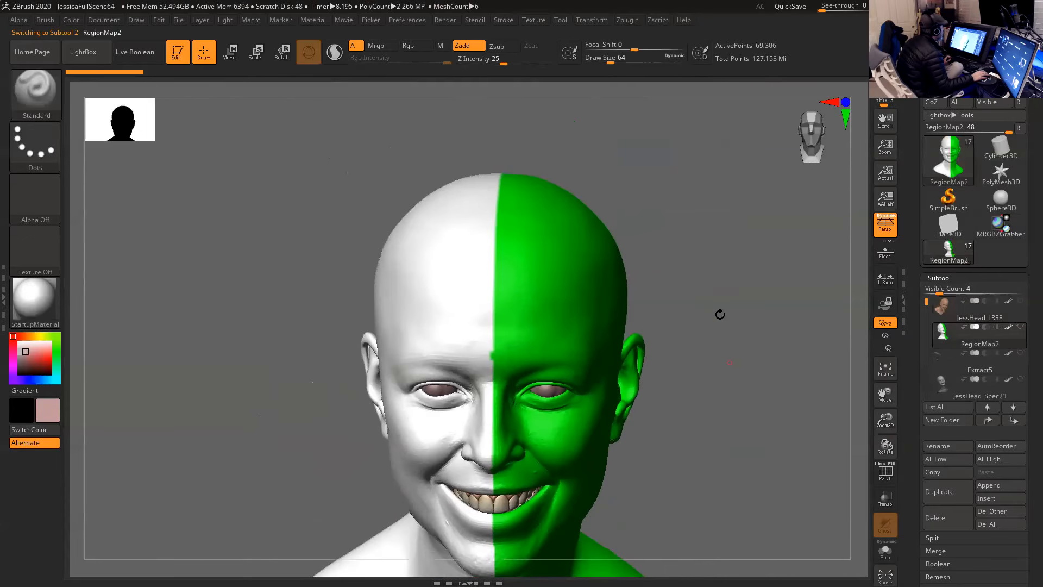
left_click_drag(700, 290, 575, 262)
left_click_drag(613, 149, 504, 144)
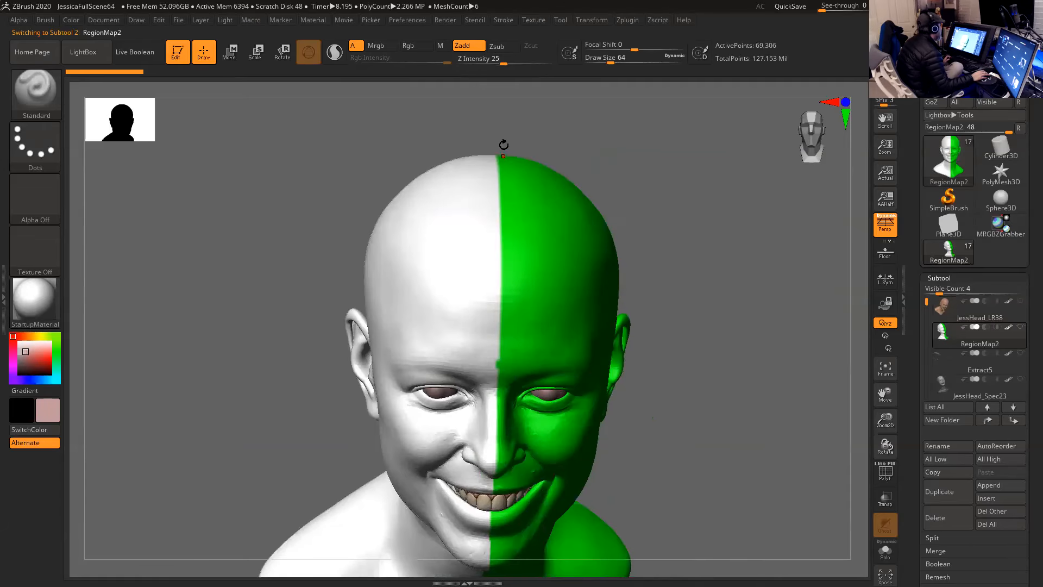
left_click_drag(569, 190, 508, 194)
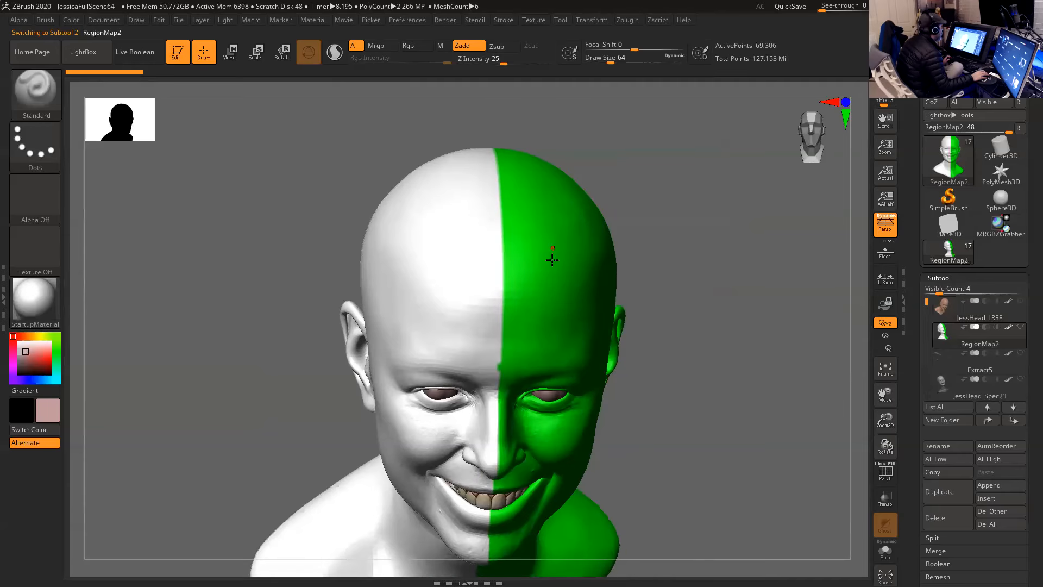
left_click_drag(665, 214, 532, 154)
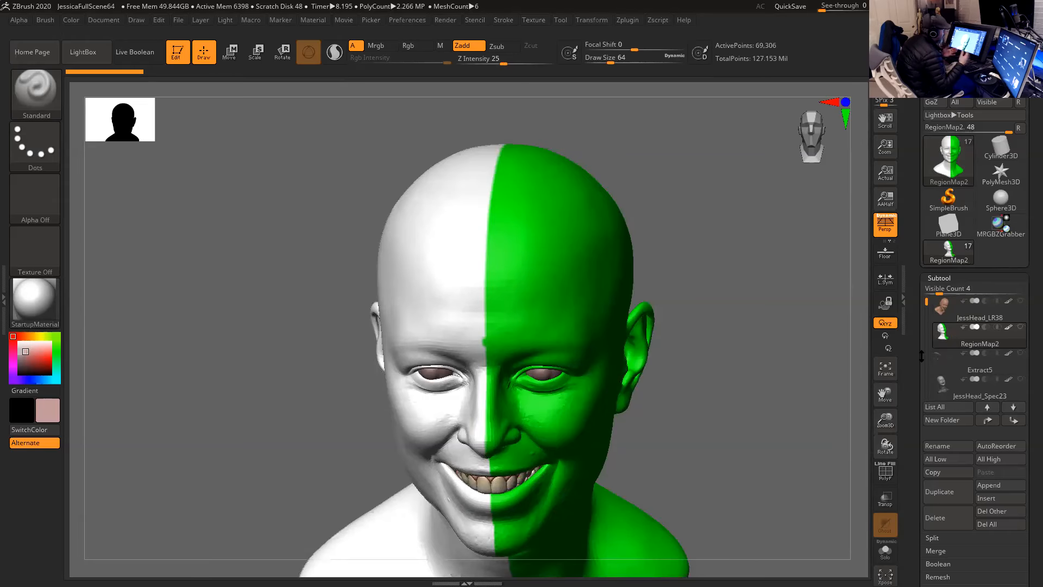
- Go through the Extract5 and JessHead_Spec23 subtools and make TeethUpper_Rough2 active
left_click(948, 364)
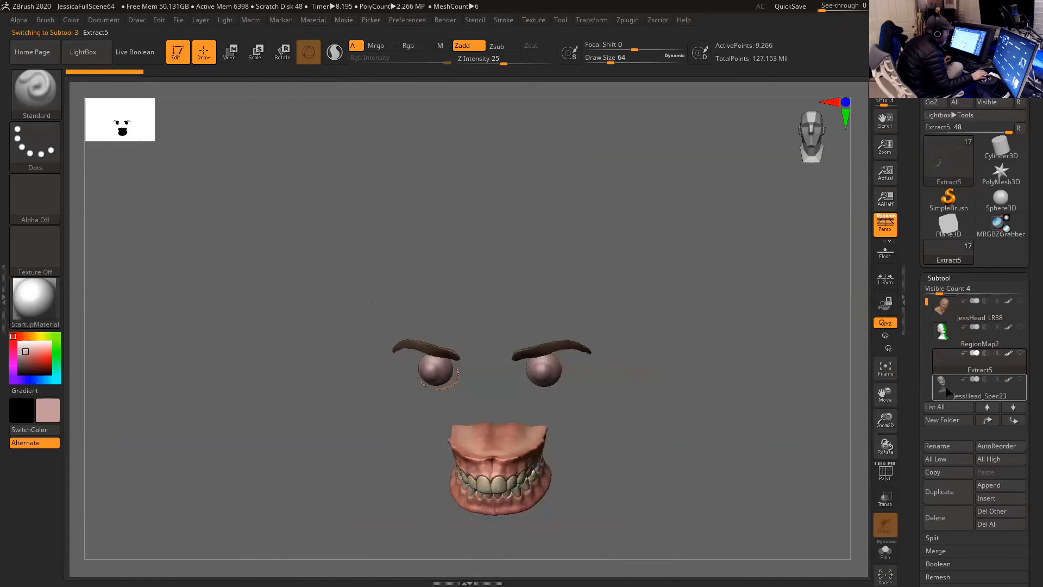
left_click(947, 390)
left_click_drag(929, 323, 931, 343)
left_click(946, 361)
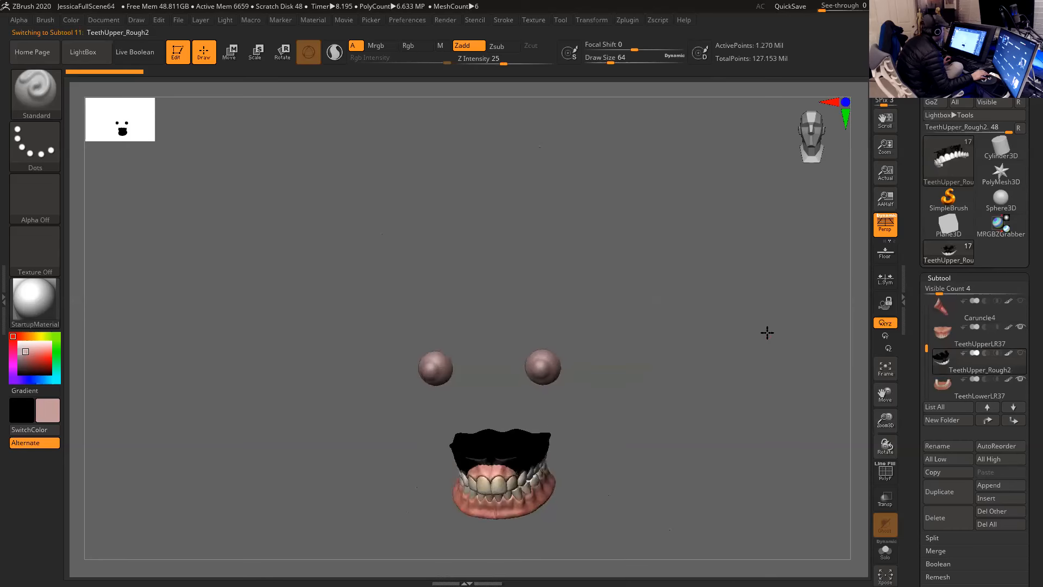
- Show only the TeethUpper_Rough2 subtool and frame it in the view
key("shift")
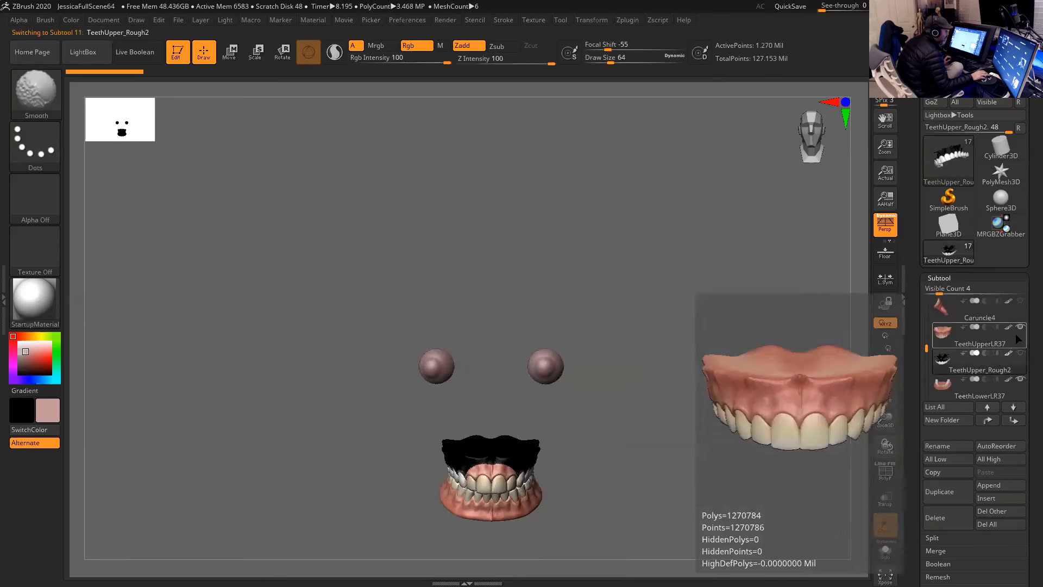
left_click(1020, 352, "alt")
left_click(1021, 353, "alt")
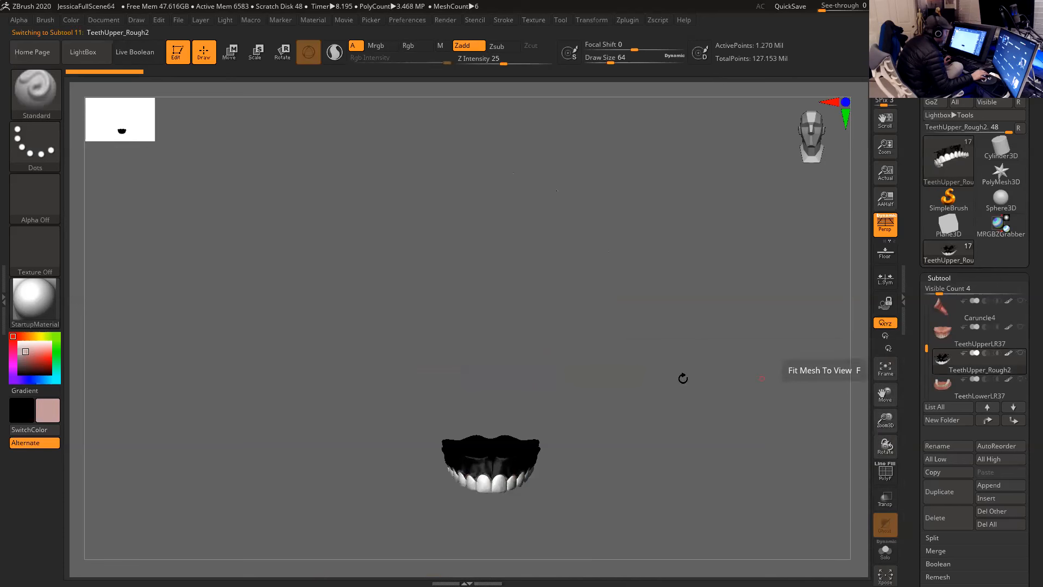
key("f")
left_click_drag(782, 487, 716, 351, "alt")
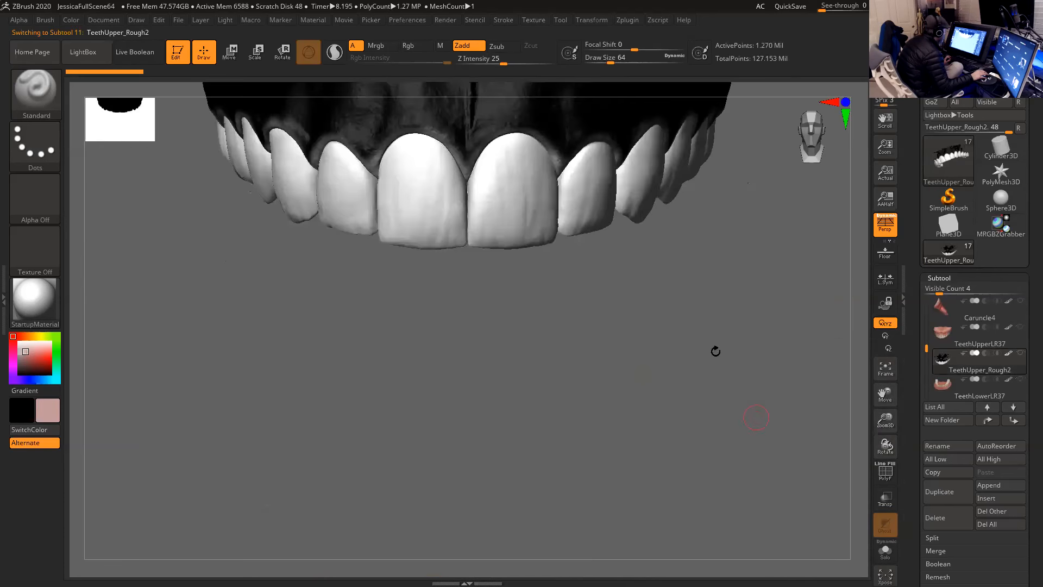
key("f")
- Examine the painted roughness on the upper teeth and gums from the sides, underneath and the front
left_click_drag(722, 447, 524, 396)
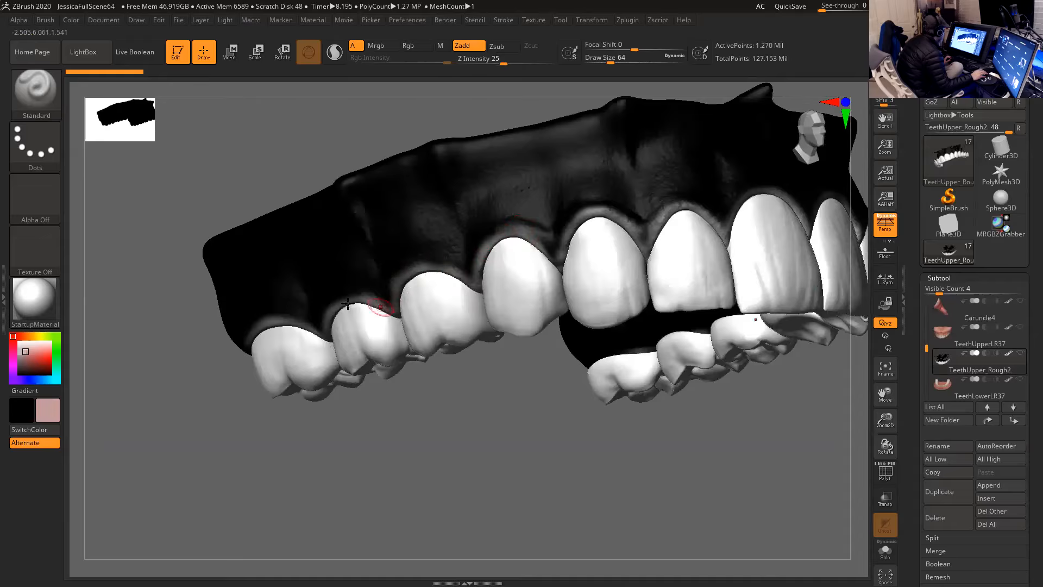
mouse_move(511, 411)
left_mouse_down()
mouse_move(442, 419)
mouse_move(509, 133)
left_mouse_up()
left_click_drag(493, 336, 569, 480)
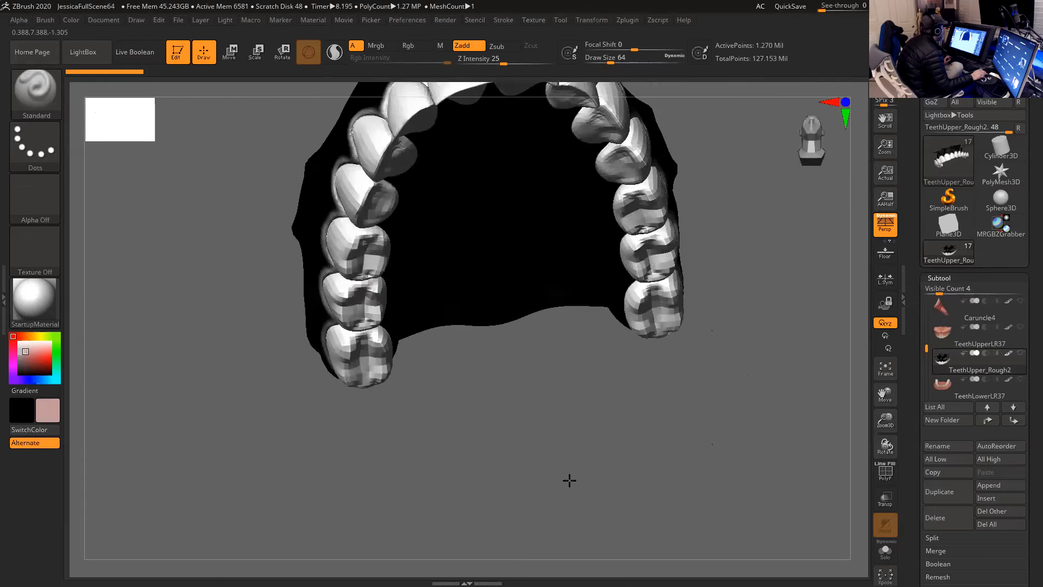
left_click_drag(712, 182, 575, 267)
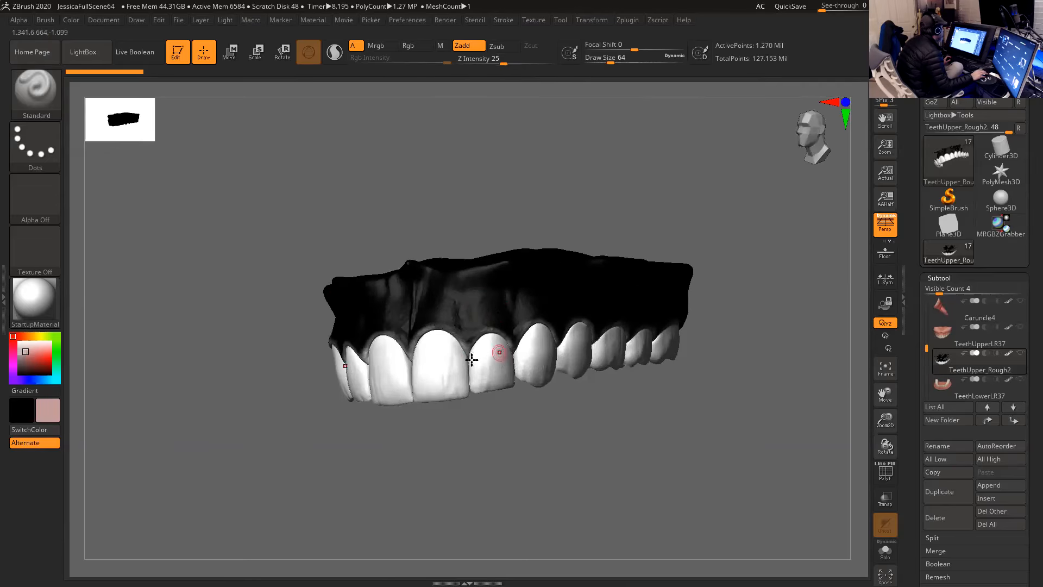
left_click_drag(560, 462, 589, 165)
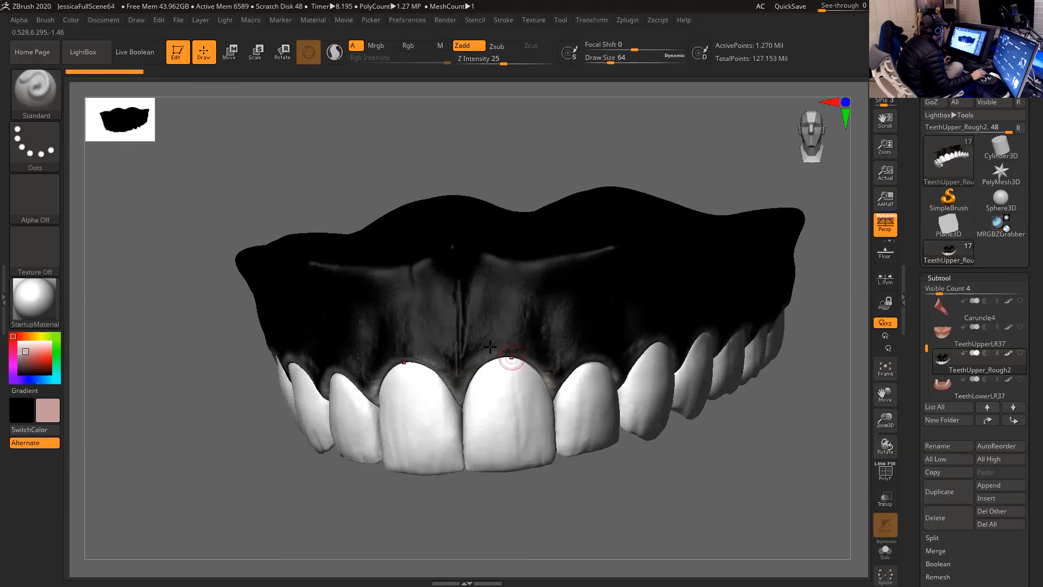
left_click_drag(745, 496, 699, 326)
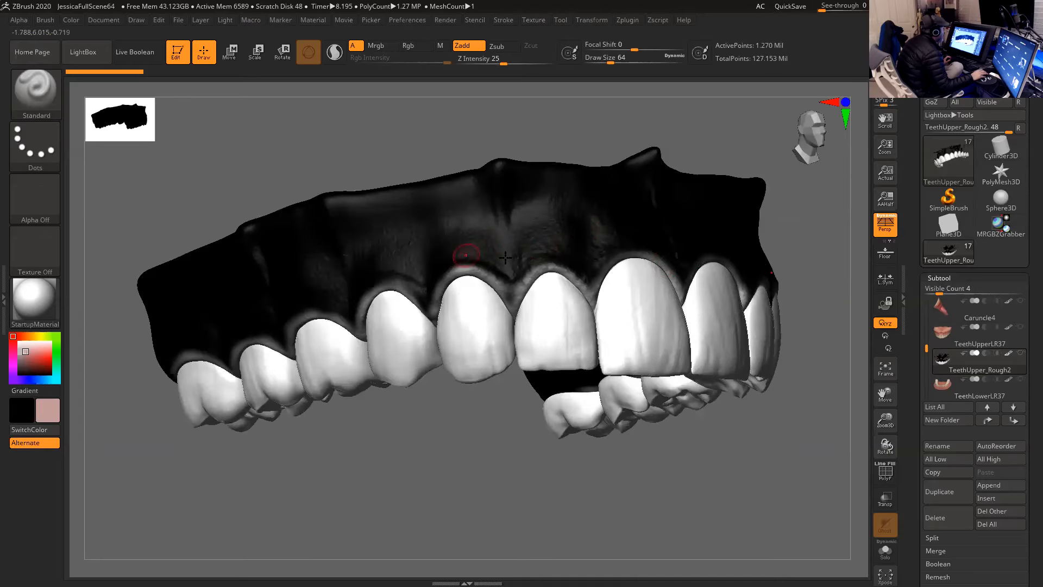
left_click_drag(742, 492, 777, 373)
- Make the TeethTransm1 subtool active and view its upper teeth from the front
left_click_drag(927, 348, 930, 367)
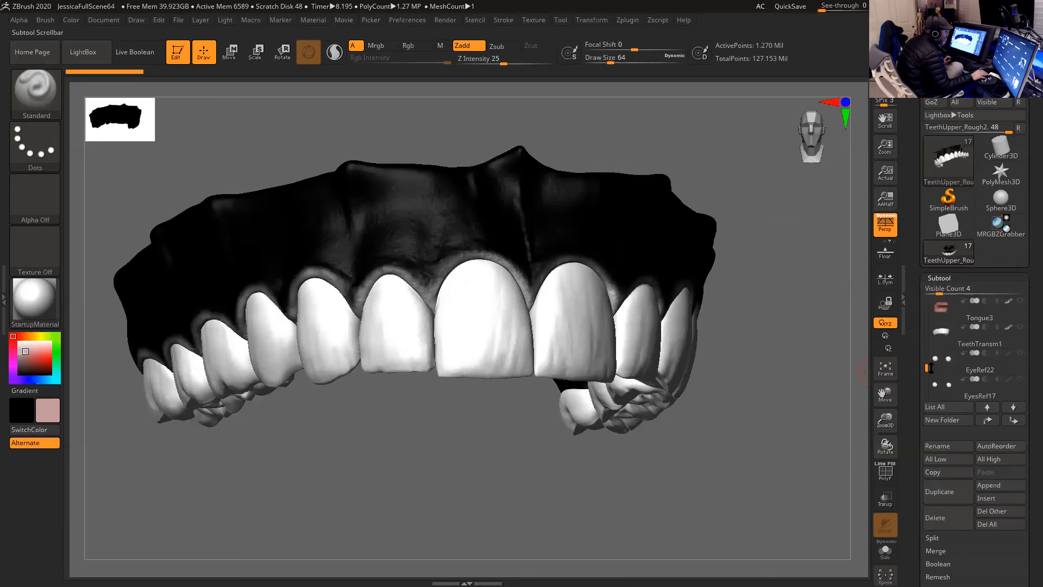
left_click(948, 332)
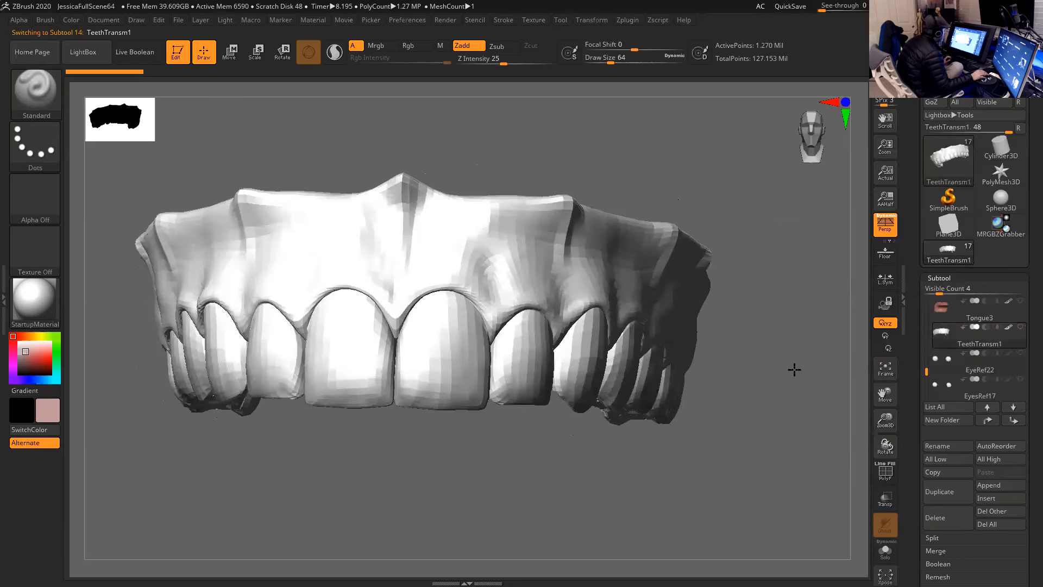
left_click_drag(555, 462, 626, 459, "alt")
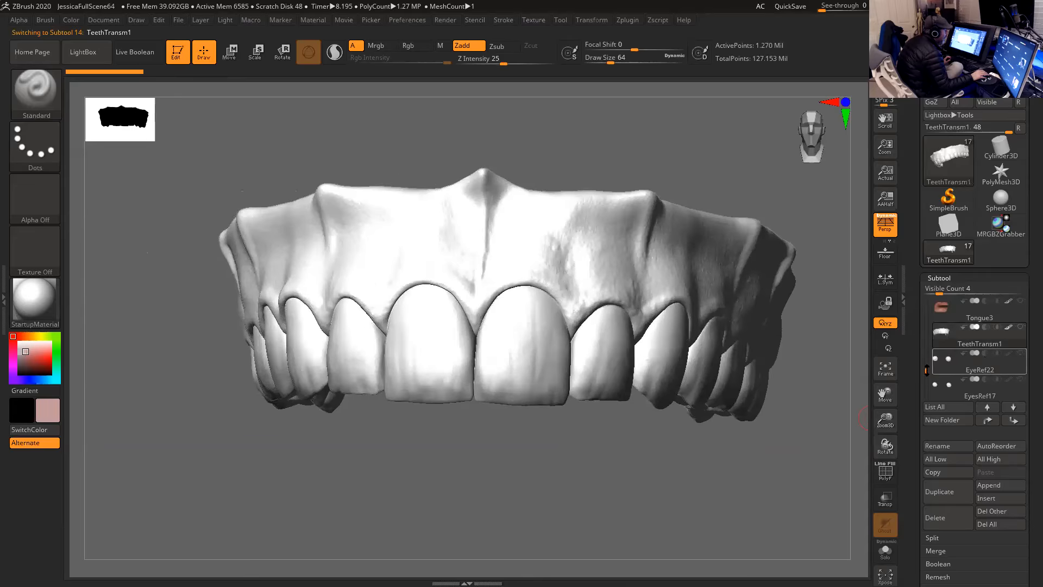
mouse_move(927, 370)
left_mouse_down()
mouse_move(927, 380)
mouse_move(927, 365)
left_mouse_up()
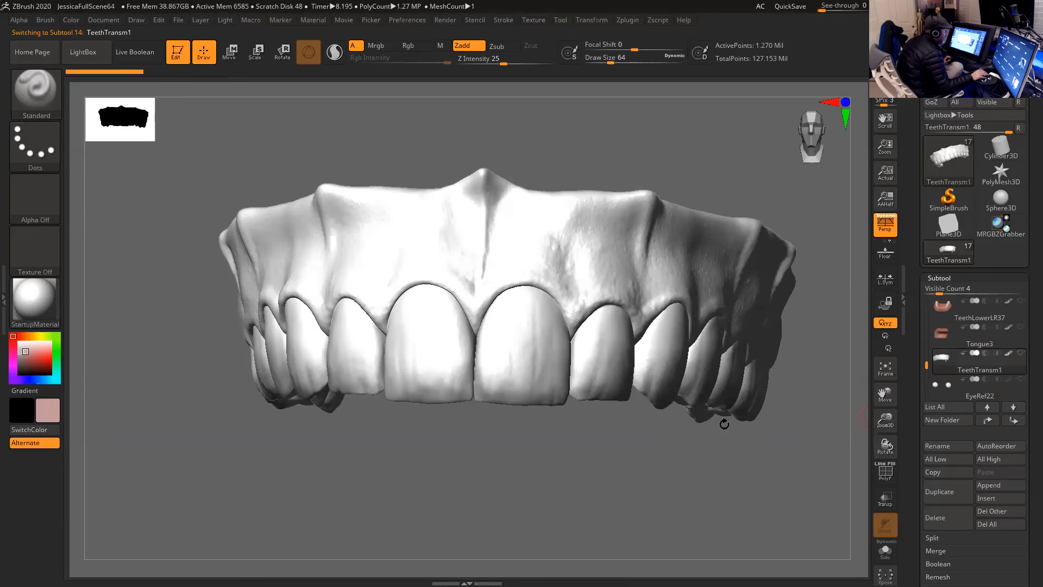
- Switch the active material to Flat Color so the upper teeth display without shading
left_click(30, 294)
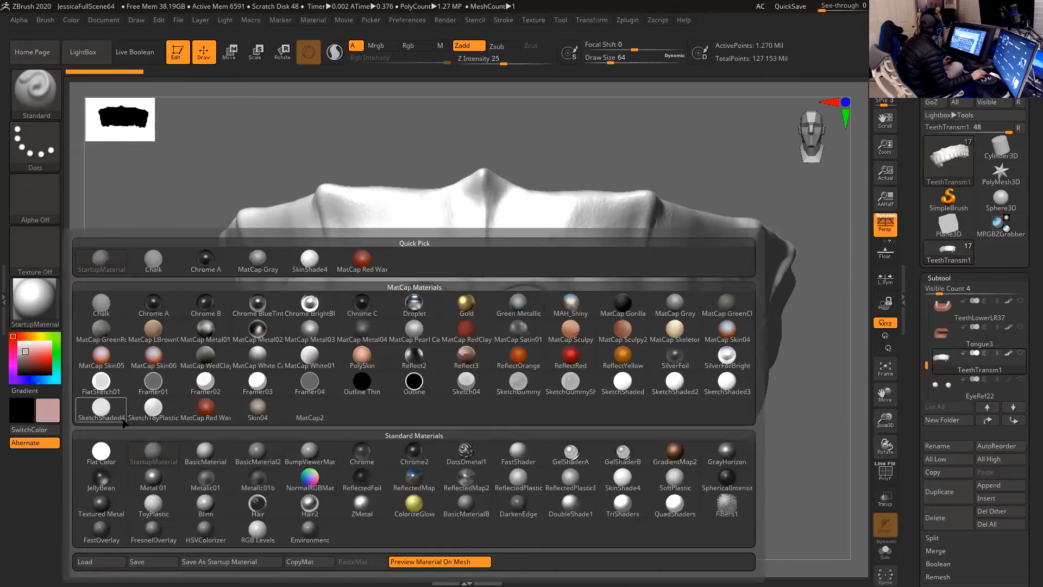
left_click(101, 451)
mouse_move(373, 474)
left_mouse_down()
mouse_move(342, 463)
mouse_move(362, 475)
left_mouse_up()
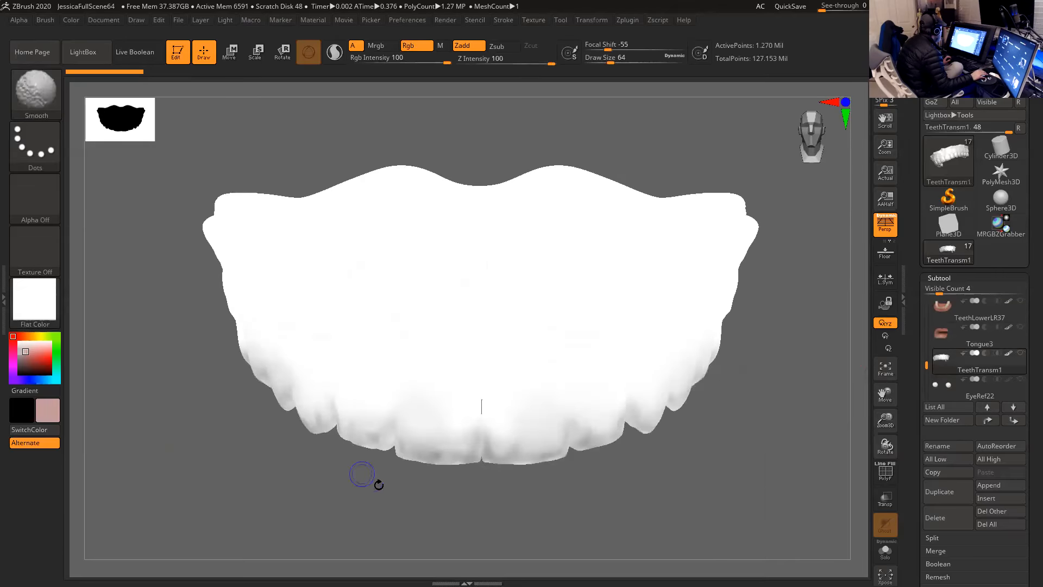
- Examine the painted transmission on the upper teeth close up from the front, underneath and at an angle
mouse_move(468, 507)
left_mouse_down()
mouse_move(466, 489)
mouse_move(487, 529)
mouse_move(471, 517)
mouse_move(523, 555)
mouse_move(542, 517)
mouse_move(515, 517)
mouse_move(526, 465)
left_mouse_up()
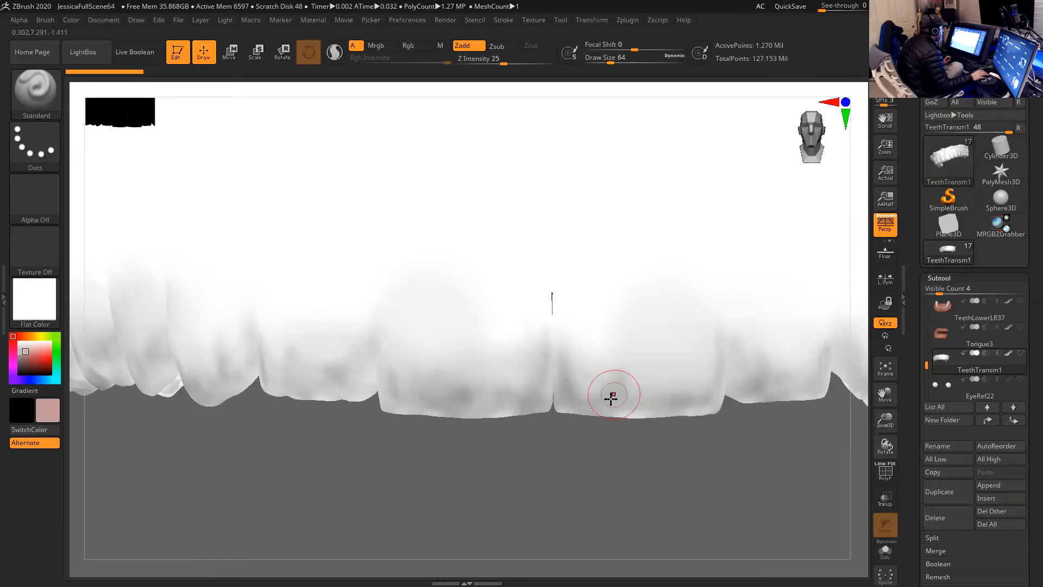
left_click_drag(596, 500, 596, 337)
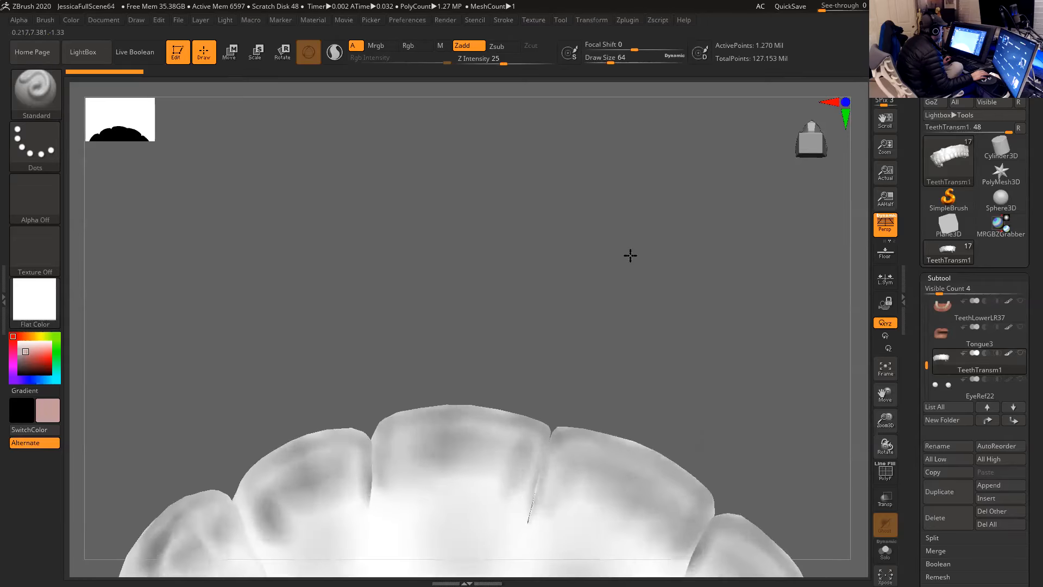
left_click_drag(629, 254, 662, 342)
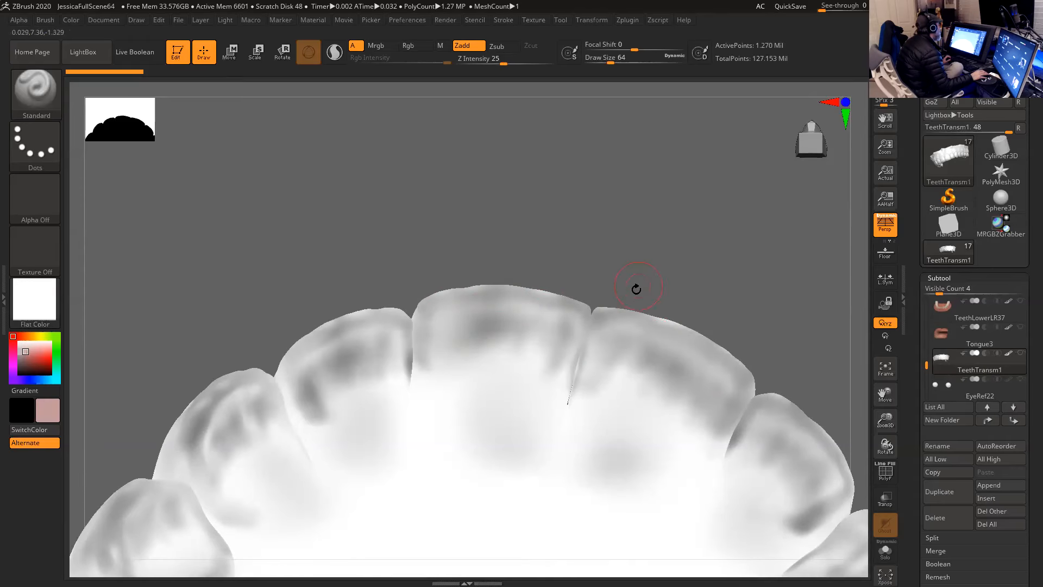
mouse_move(677, 267)
left_mouse_down()
mouse_move(675, 298)
mouse_move(701, 251)
mouse_move(686, 305)
mouse_move(701, 399)
mouse_move(673, 326)
mouse_move(621, 435)
mouse_move(680, 333)
mouse_move(682, 415)
mouse_move(704, 373)
left_mouse_up()
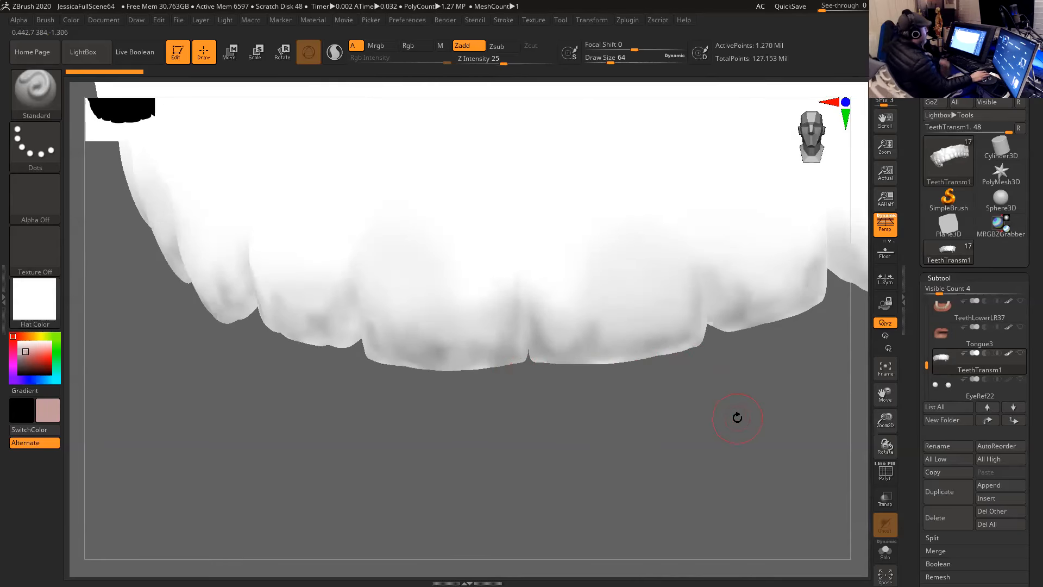
left_click_drag(617, 478, 488, 371)
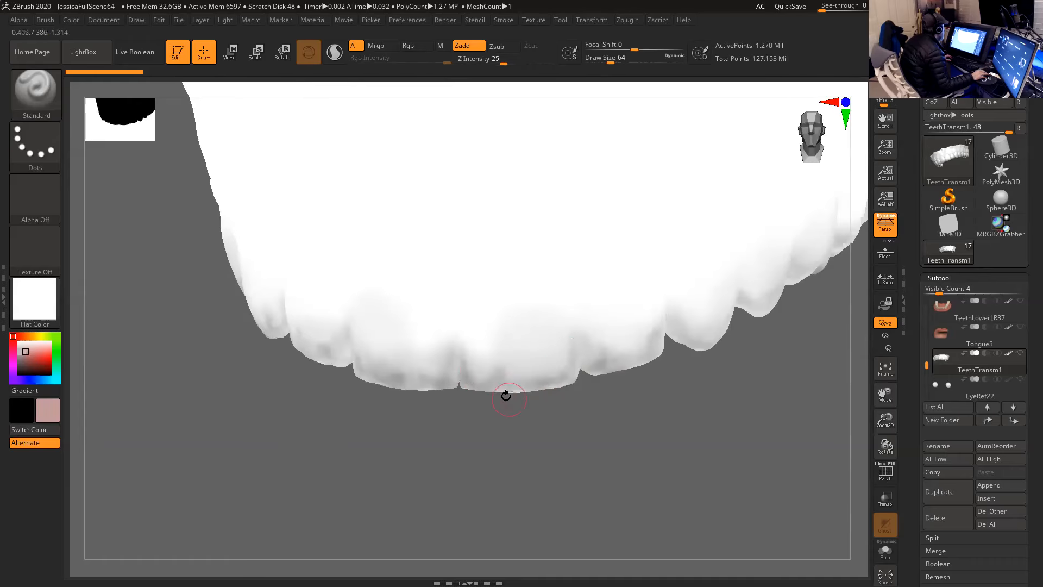
left_click_drag(525, 424, 581, 424, "alt")
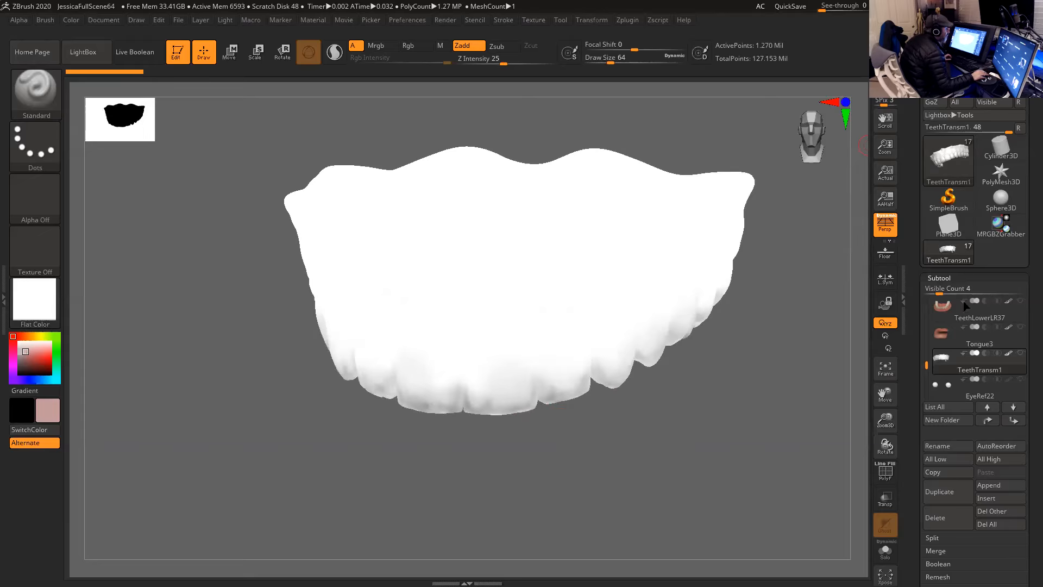
- Make the TeethUpper_Rough2 subtool active and view its roughness mask from the front
left_click_drag(926, 364, 923, 346)
left_click(956, 362)
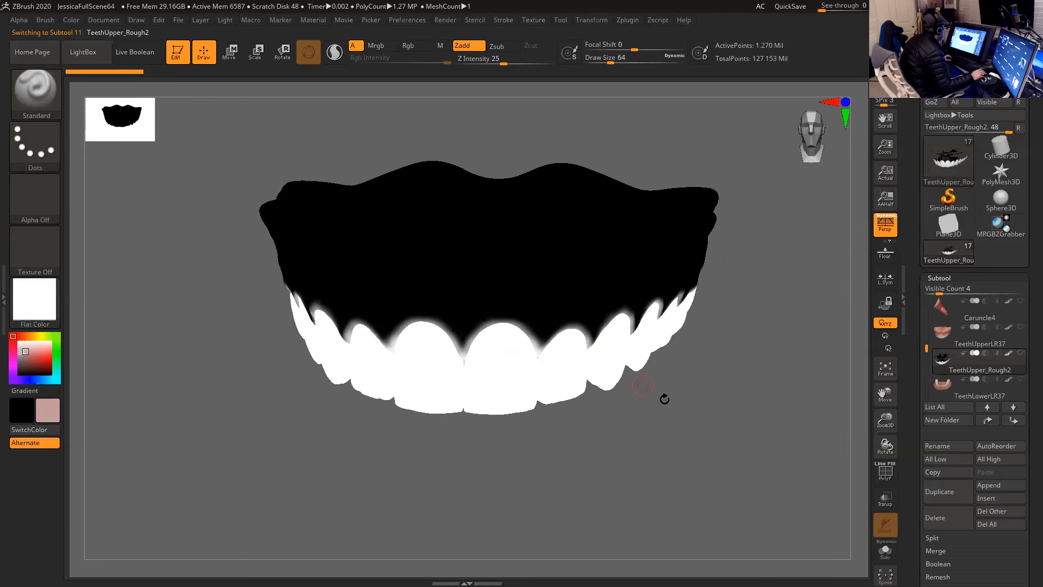
left_click_drag(664, 399, 672, 407)
- Switch to Maya, check the render in the Arnold RenderView and return to the scene viewport
key("alt+Tab")
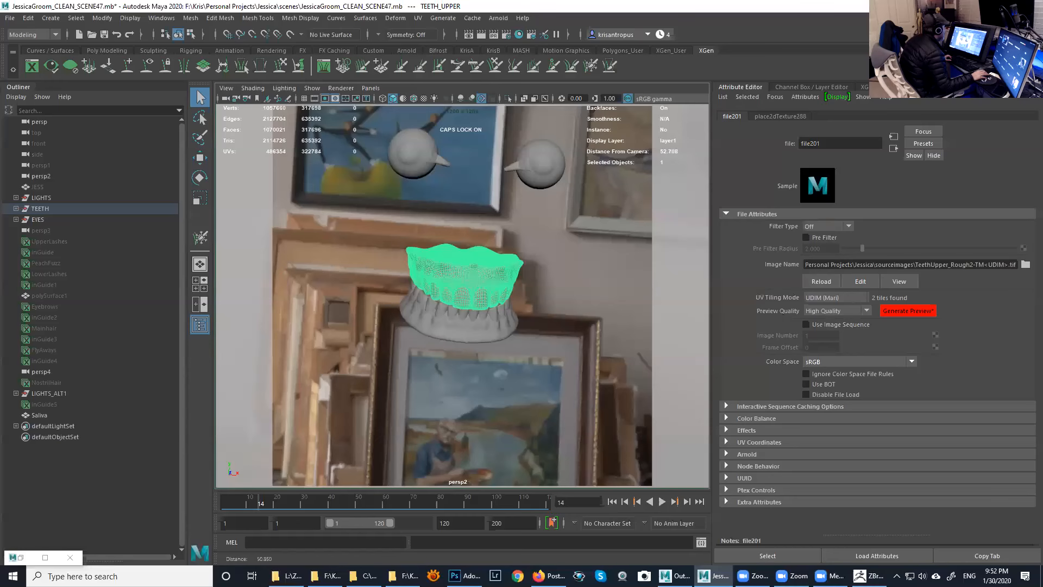
left_click(27, 556)
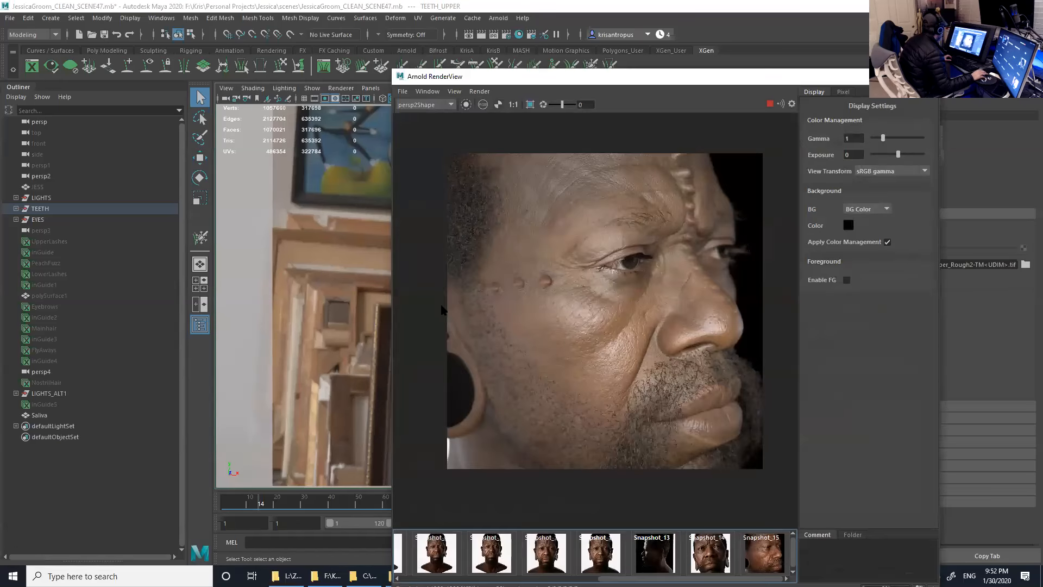
left_click(877, 76)
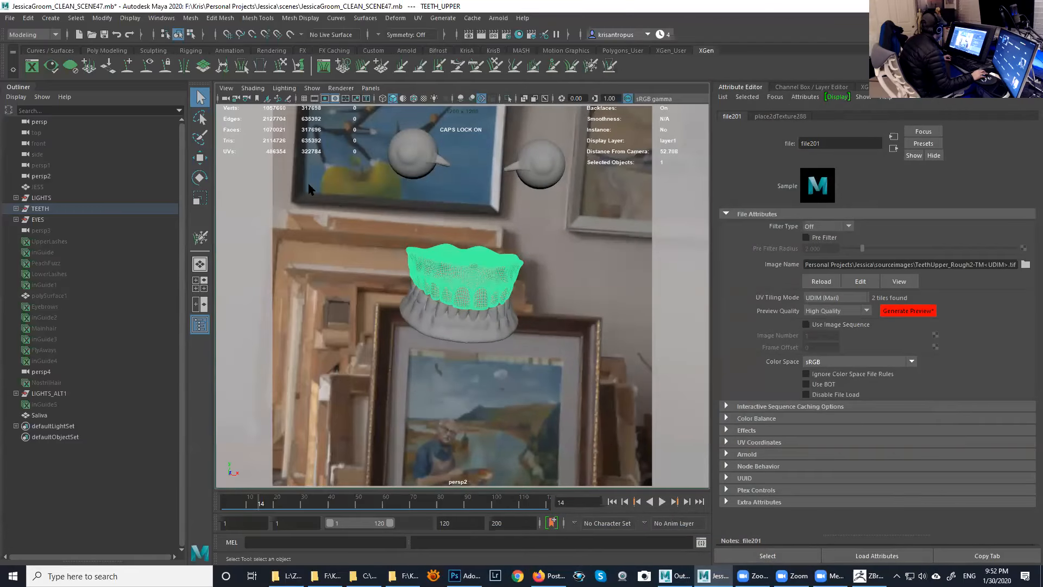
left_click(375, 237)
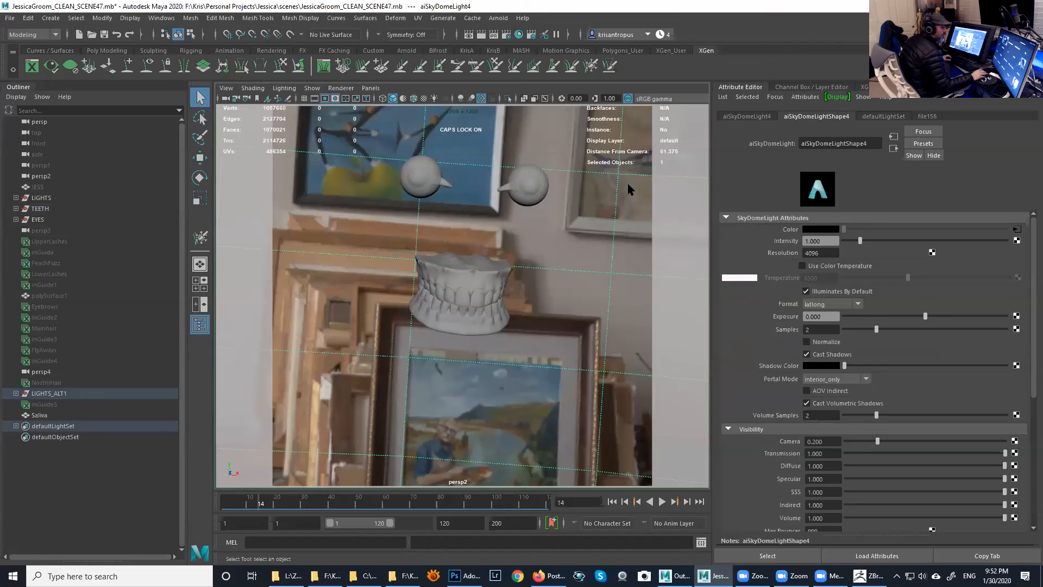
left_click_drag(362, 141, 574, 365)
right_click_drag(411, 232, 533, 318, "alt")
left_click(534, 302, "shift")
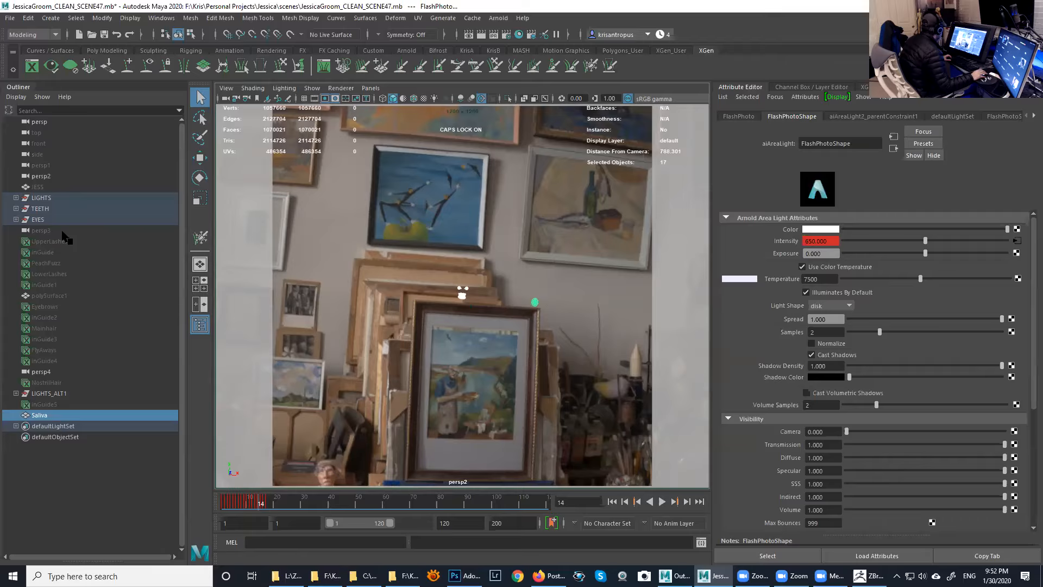
left_click(51, 176, "ctrl")
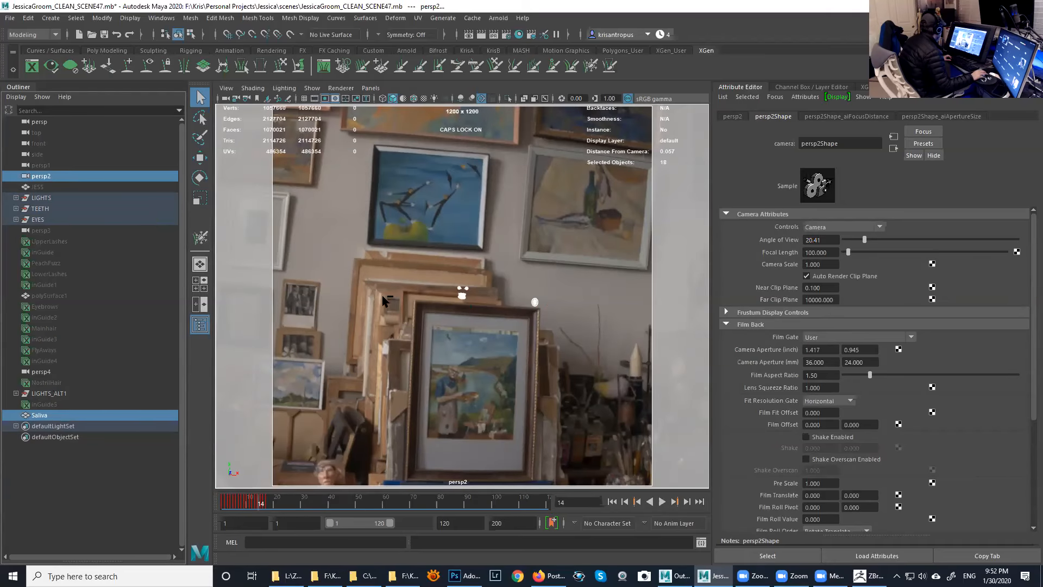
left_click(462, 296)
scroll(496, 337, "up", 3)
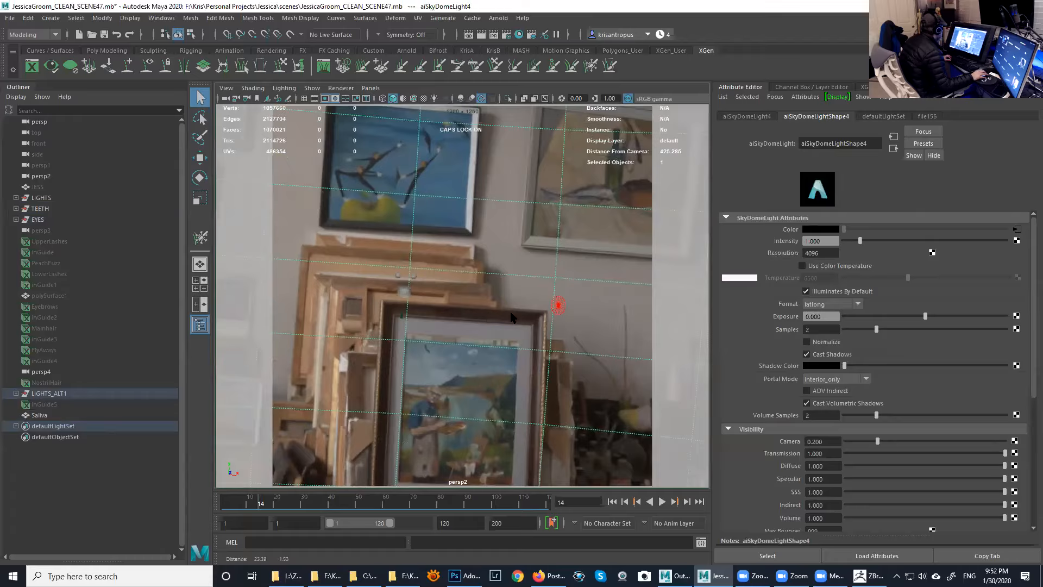
- Select the LIGHTS group with its sky dome and FlashPhoto lights, the eyes, teeth and Saliva meshes, and the persp2 camera
left_click(559, 306)
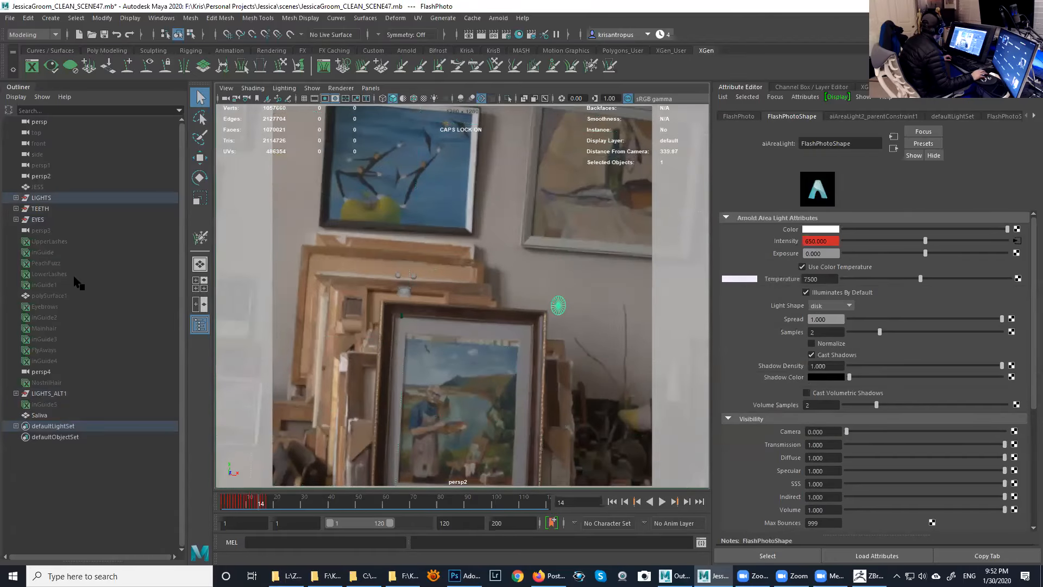
key("f")
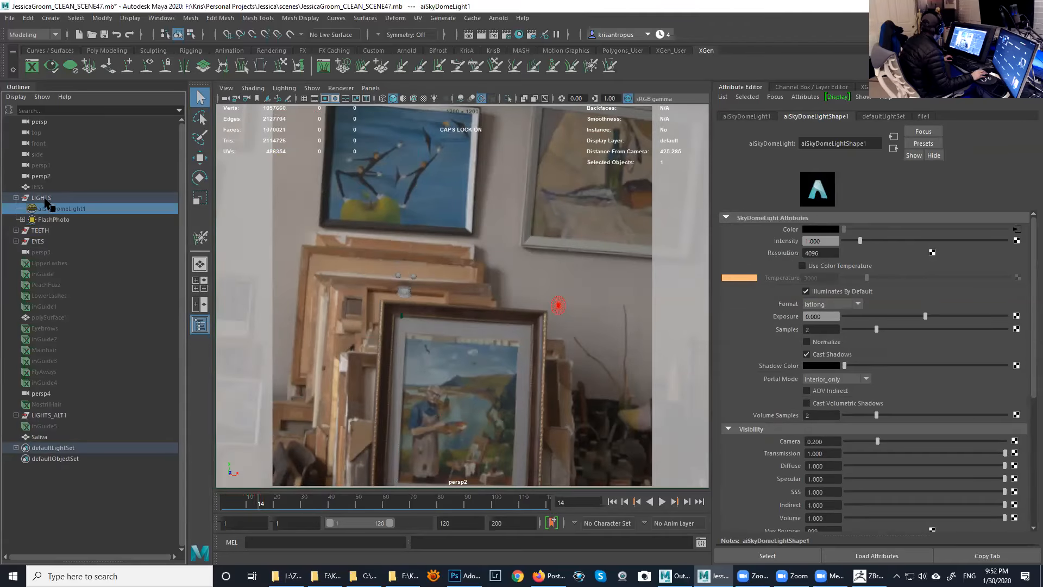
key("Up")
left_click(56, 219, "shift")
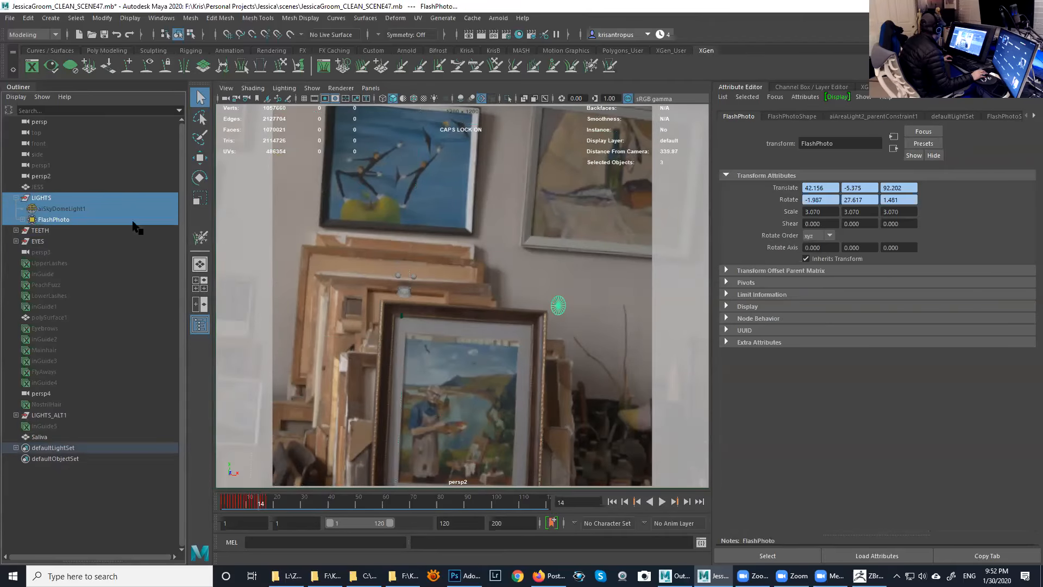
left_click(452, 243, "shift")
left_click_drag(381, 269, 421, 304, "shift")
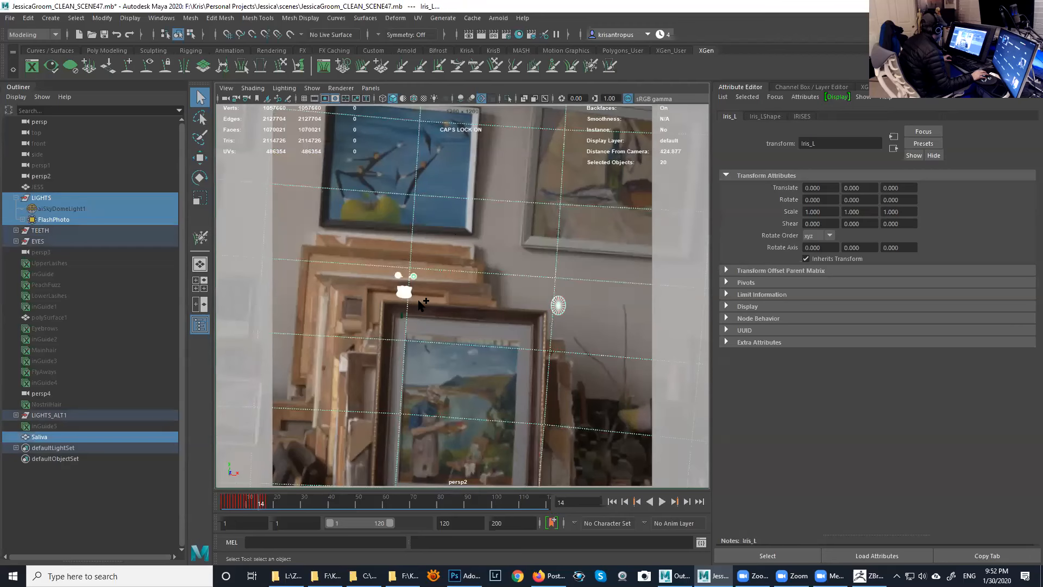
left_click(43, 176, "ctrl")
middle_click_drag(418, 211, 477, 221, "alt")
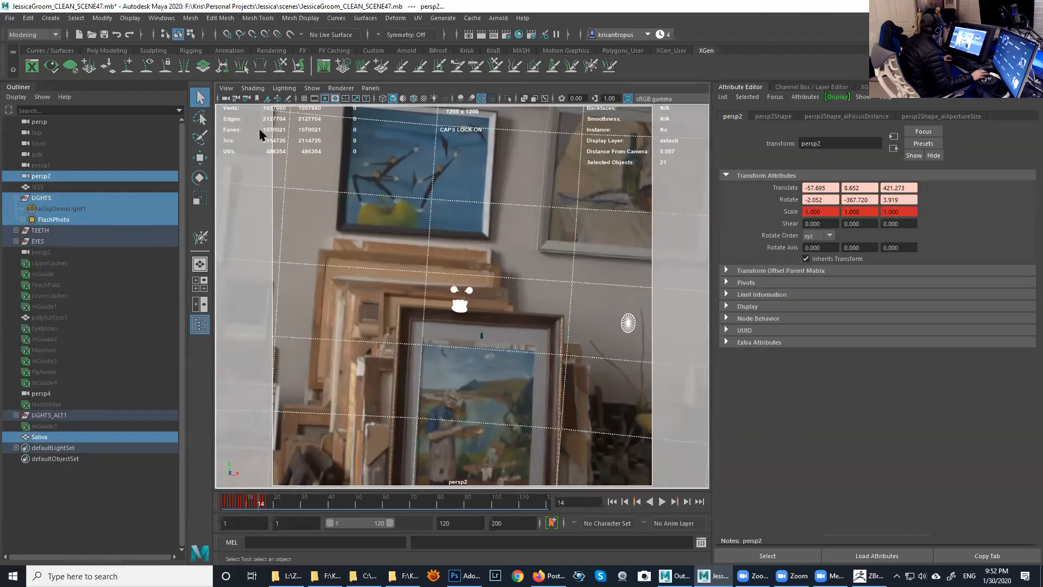
left_click(10, 18)
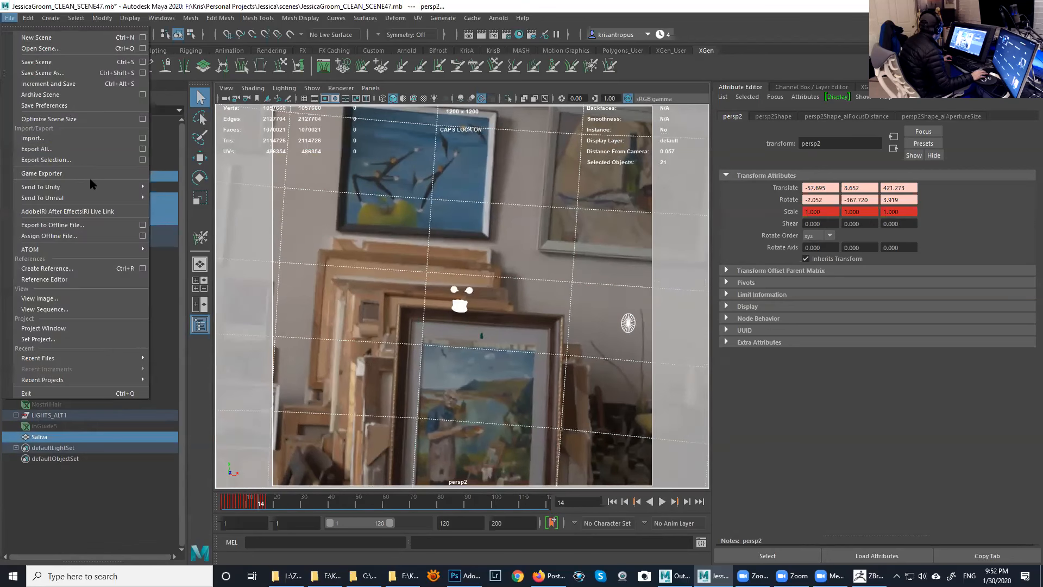
left_click(142, 161)
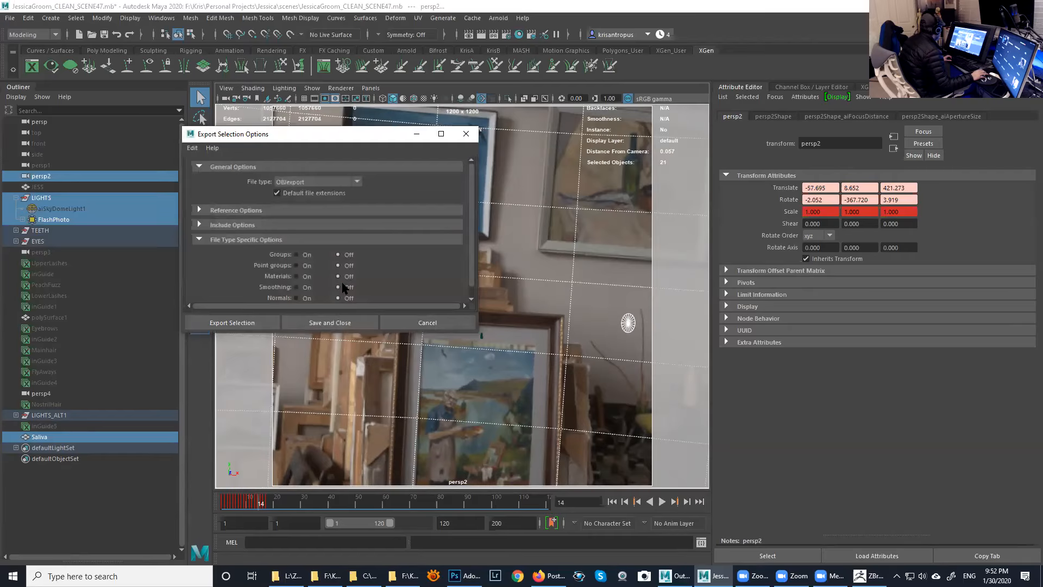
left_click(335, 182)
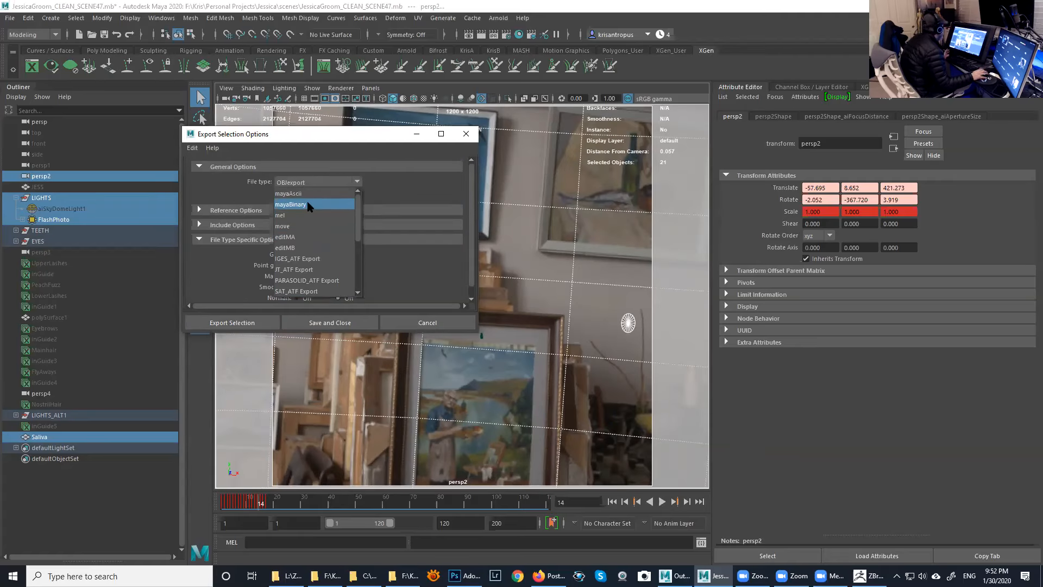
left_click(427, 322)
left_click(427, 322)
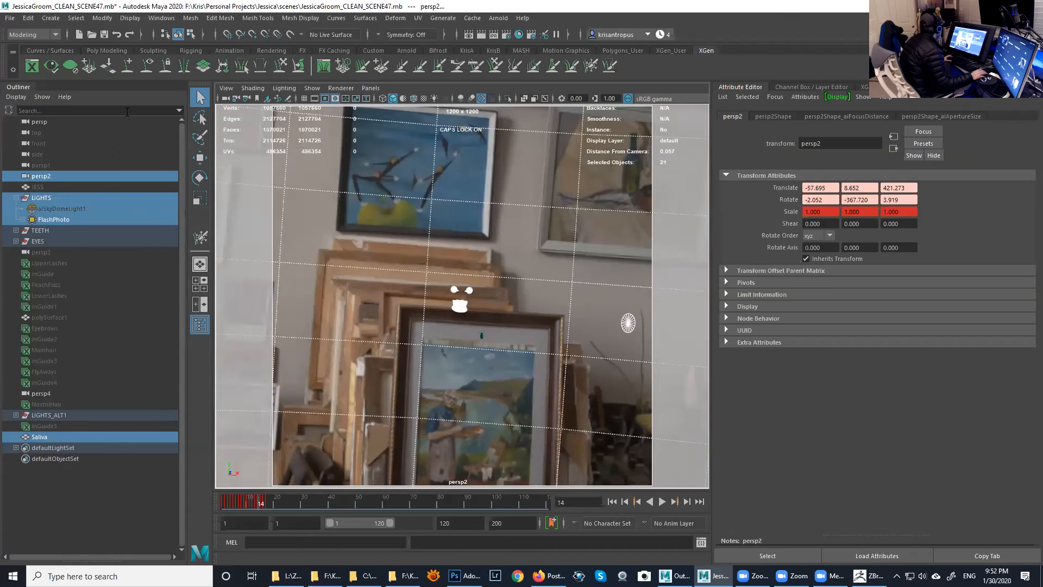
- Start exporting the selected objects with the file type set to mayaBinary
left_click(10, 18)
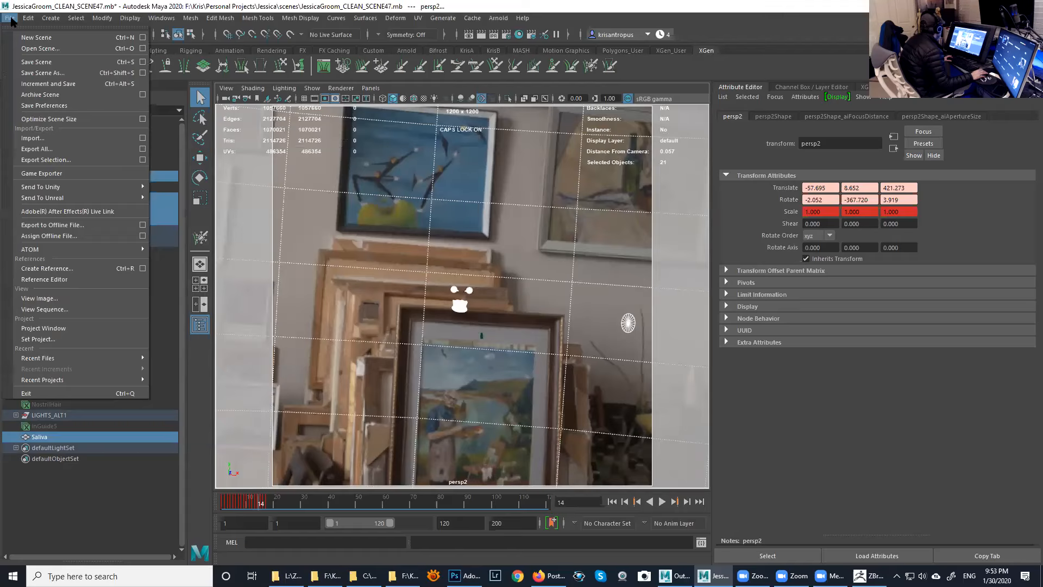
left_click(140, 159)
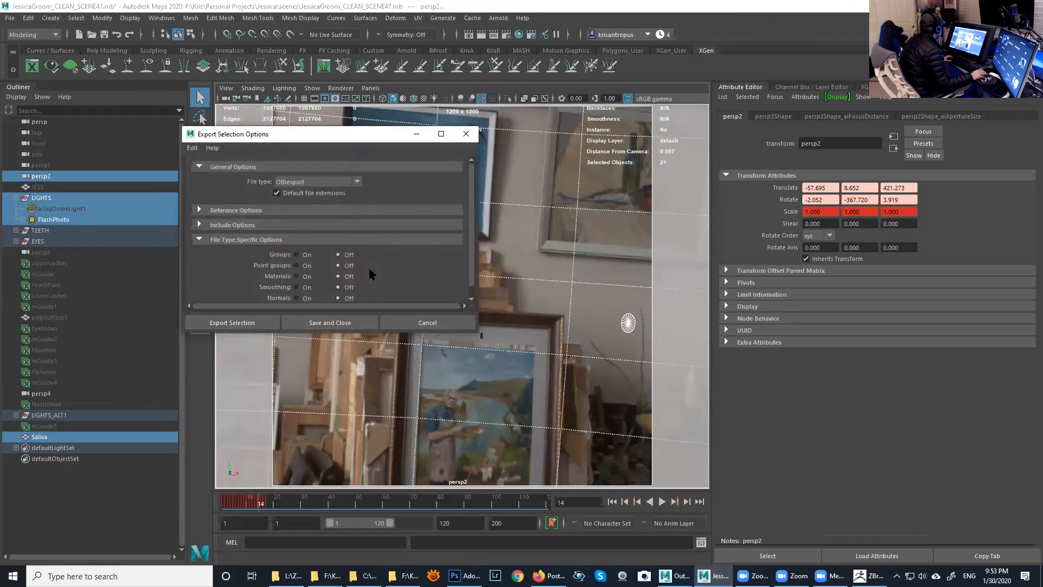
left_click(334, 182)
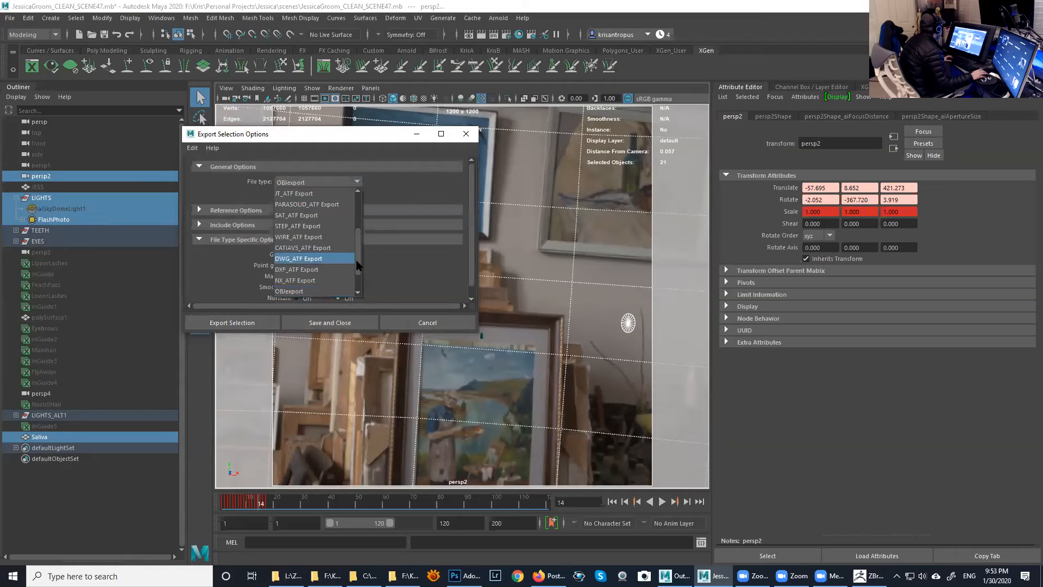
left_click_drag(358, 238, 361, 206)
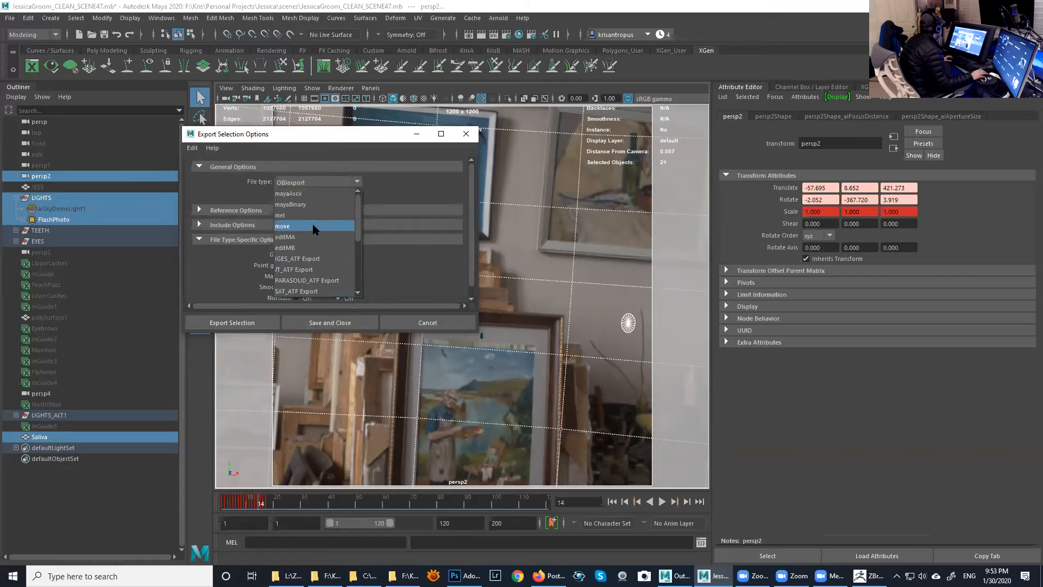
left_click(301, 205)
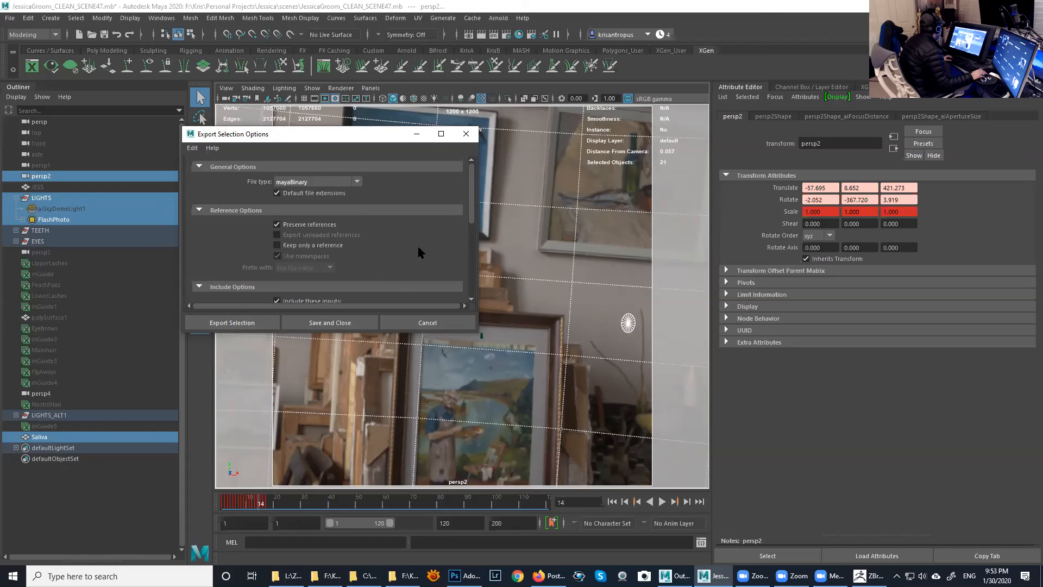
left_click_drag(473, 209, 471, 289)
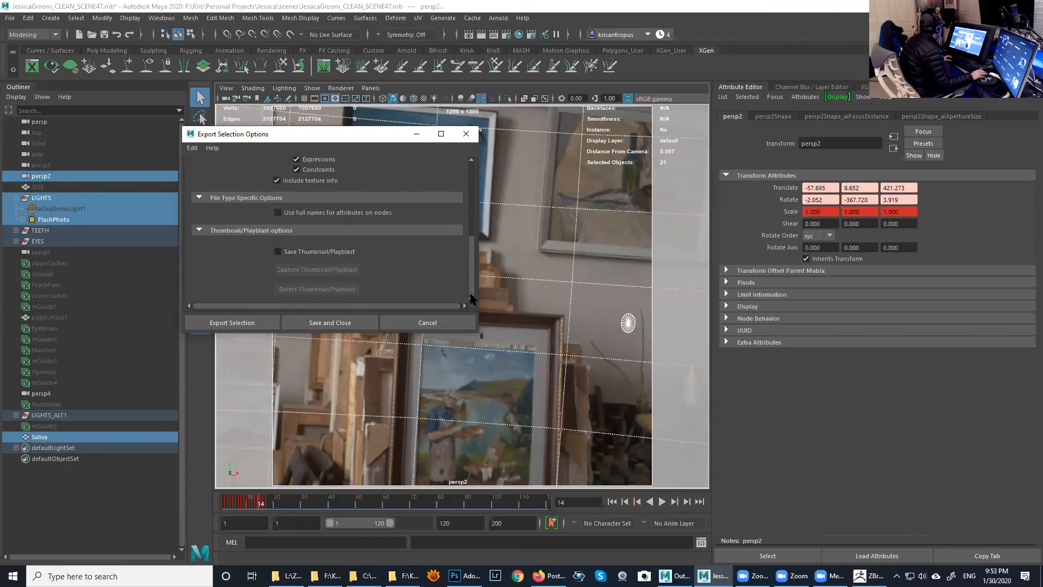
left_click(243, 323)
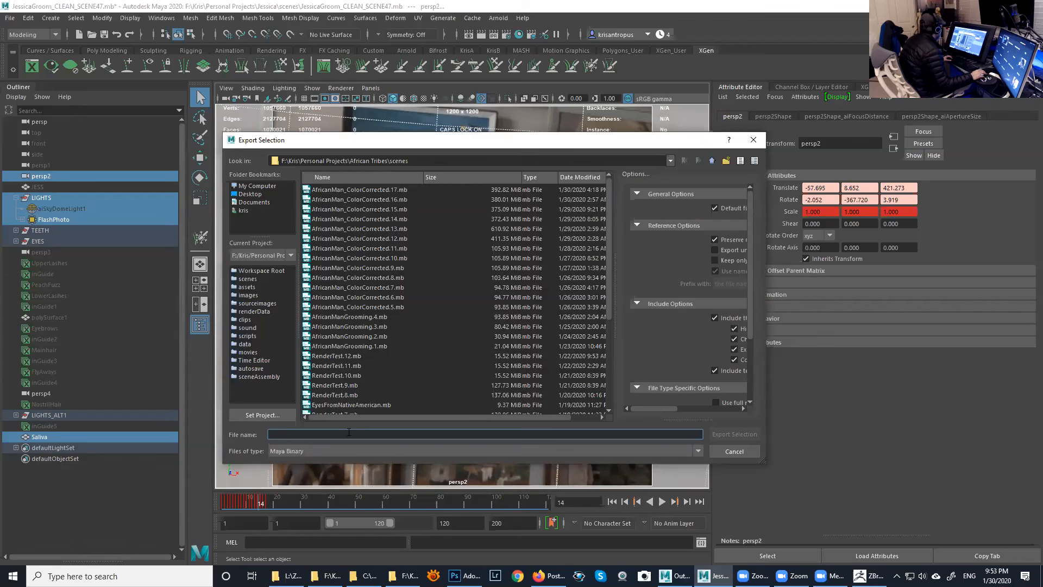
- Export the selection into the African Tribes scenes folder under the file name JessicaTeeth1
type("JESSIC")
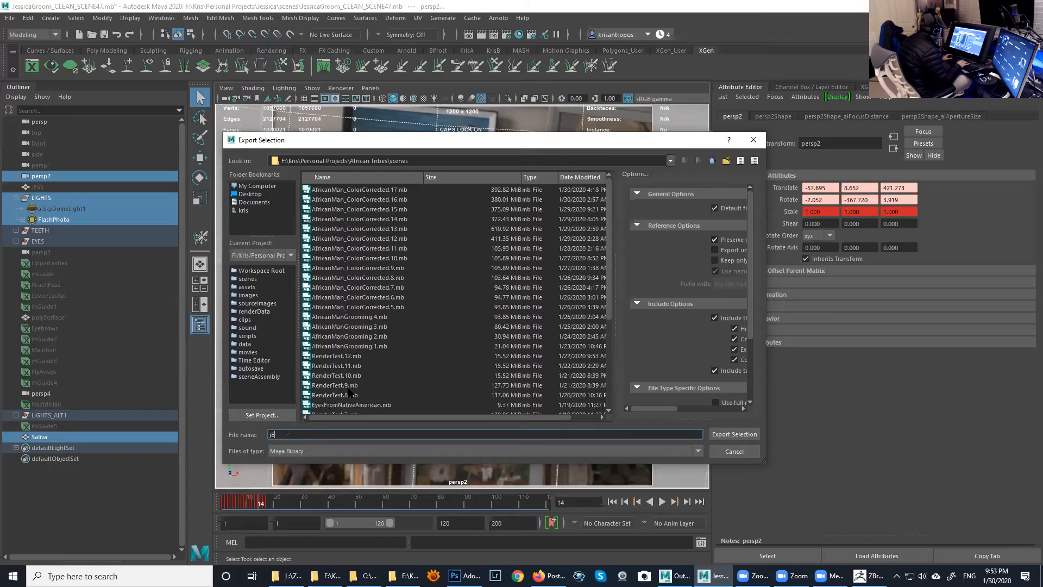
key("BackSpace")
key("BackSpace")
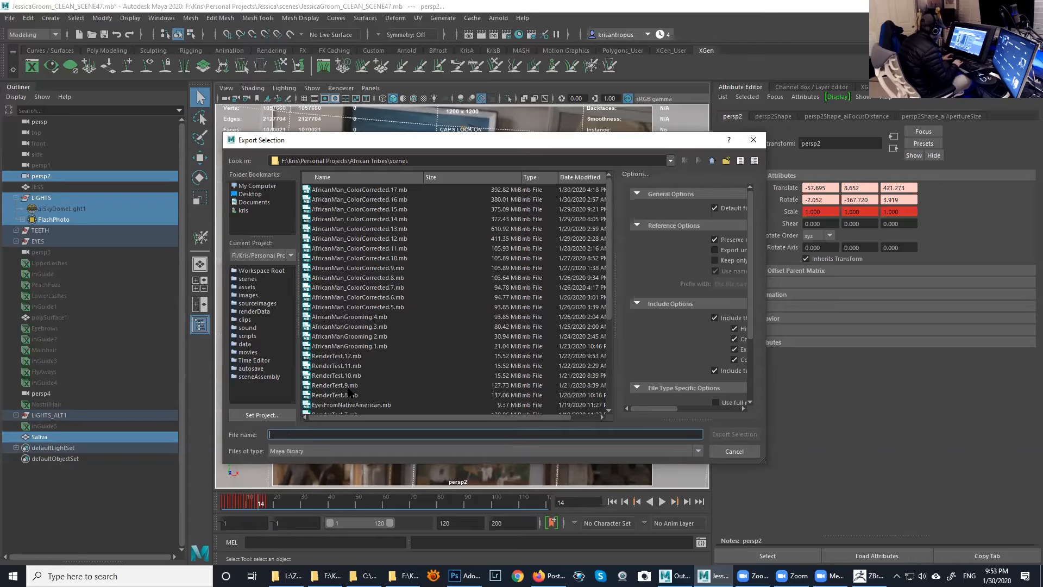
type("JessicaTeeth1")
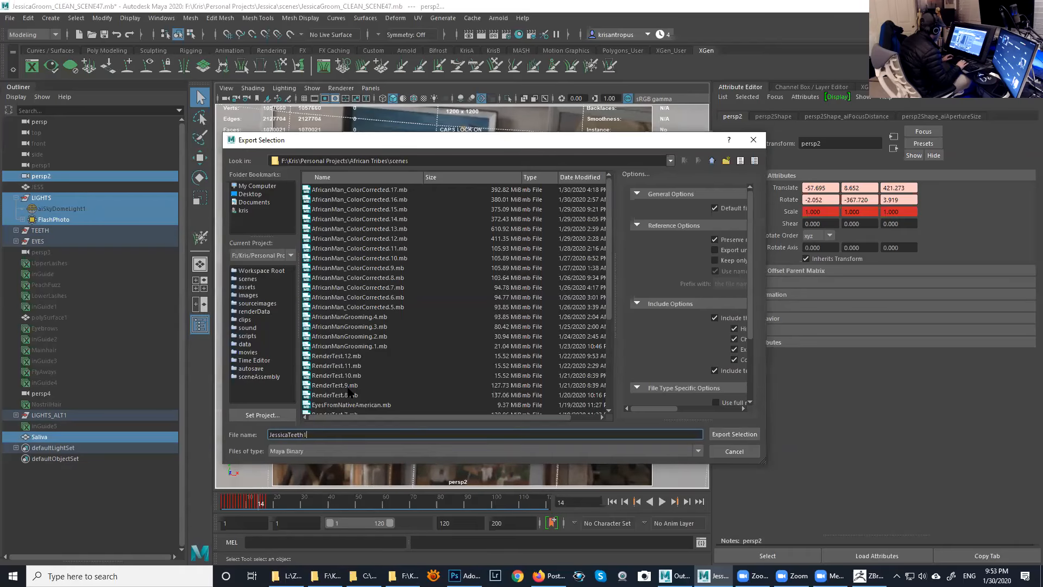
key("Return")
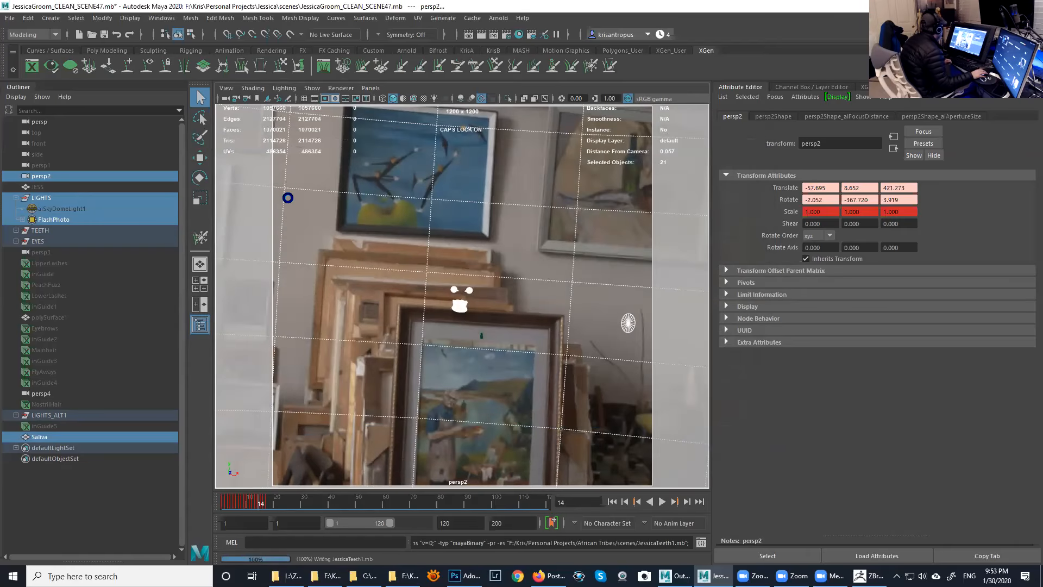
- Open AfricanMan_ColorCorrected.17.mb from the African Tribes scenes folder, discarding changes to the current scene and dismissing the color management warning
left_click(9, 17)
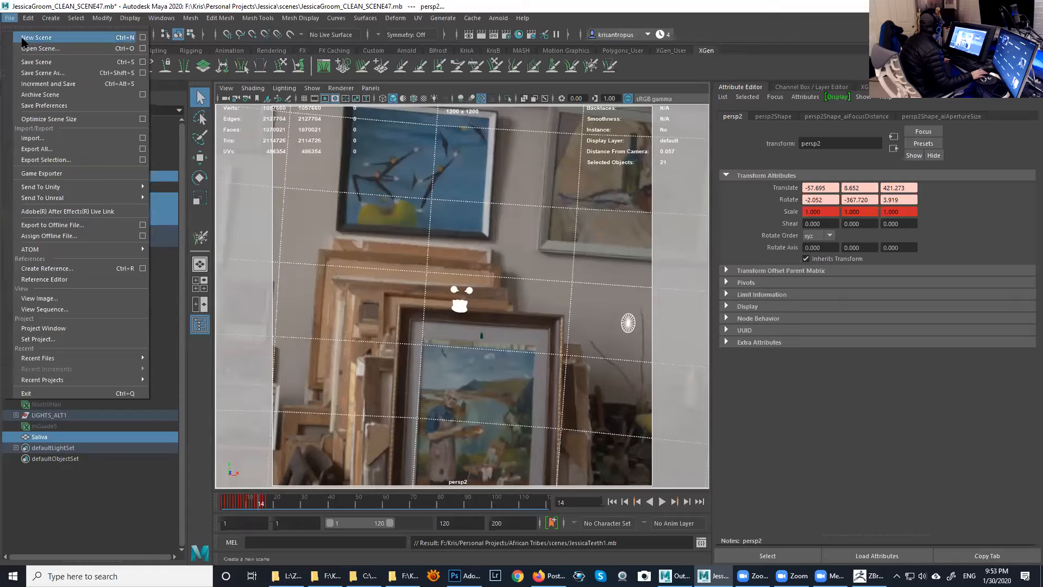
left_click(30, 49)
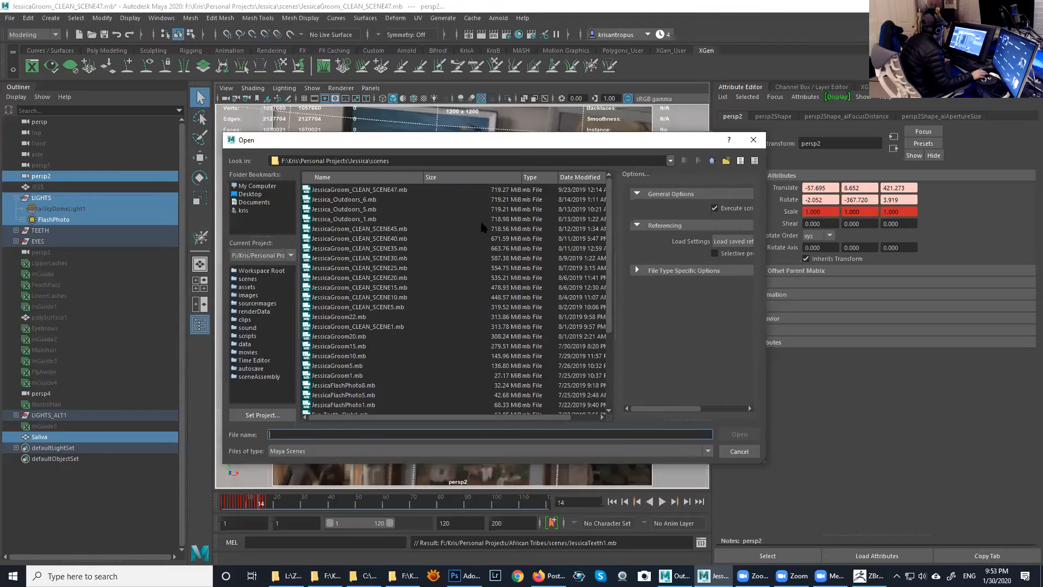
left_click(405, 190)
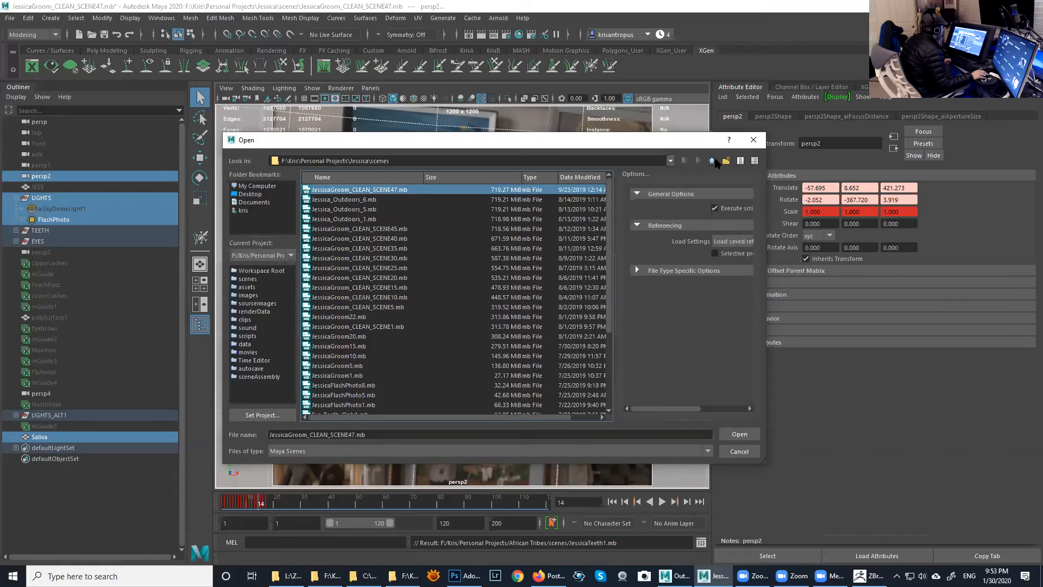
left_click(712, 161)
left_click(401, 178)
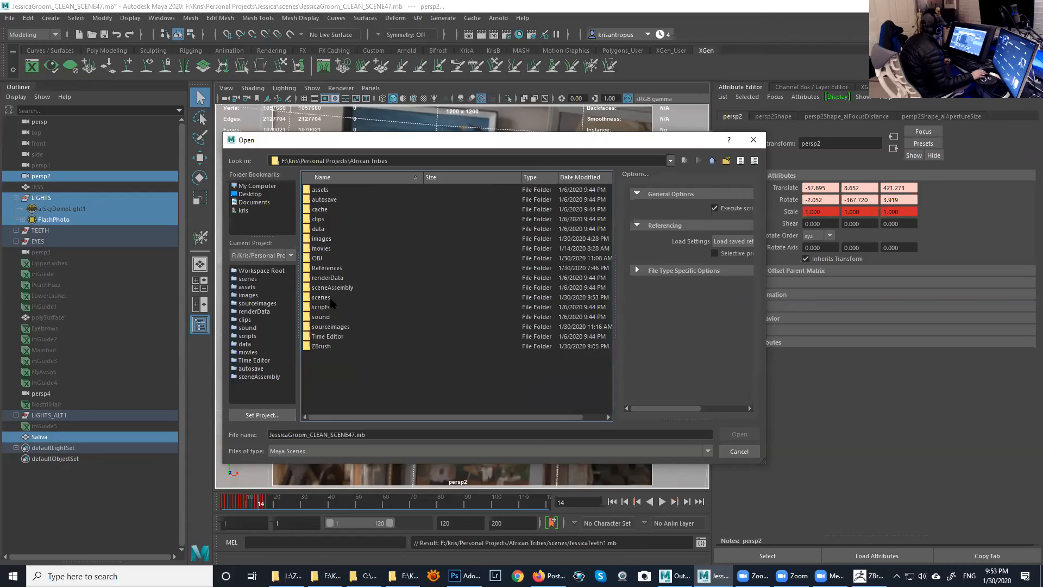
double_click(321, 298)
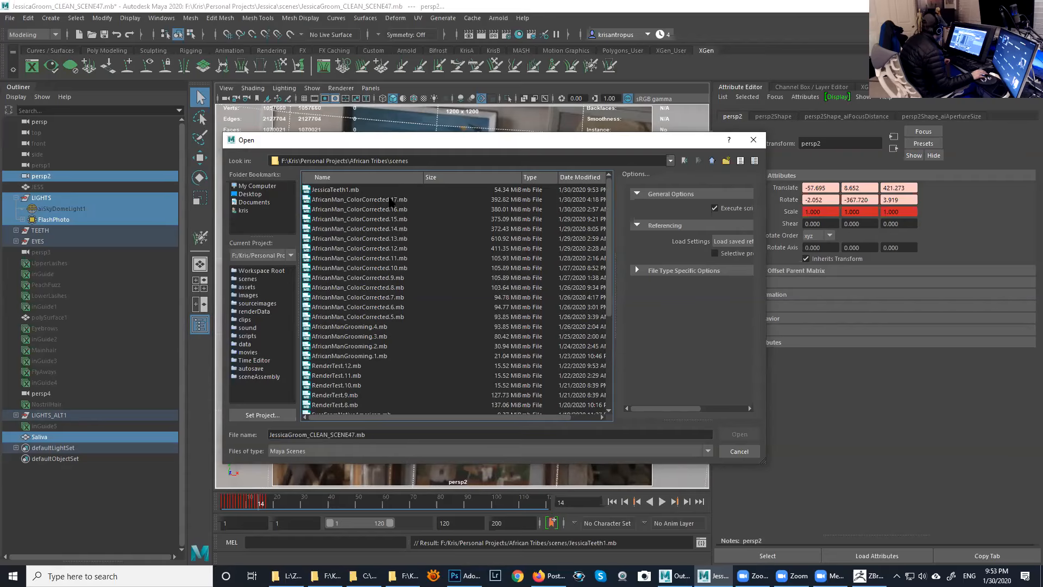
left_click(391, 201)
left_click(740, 435)
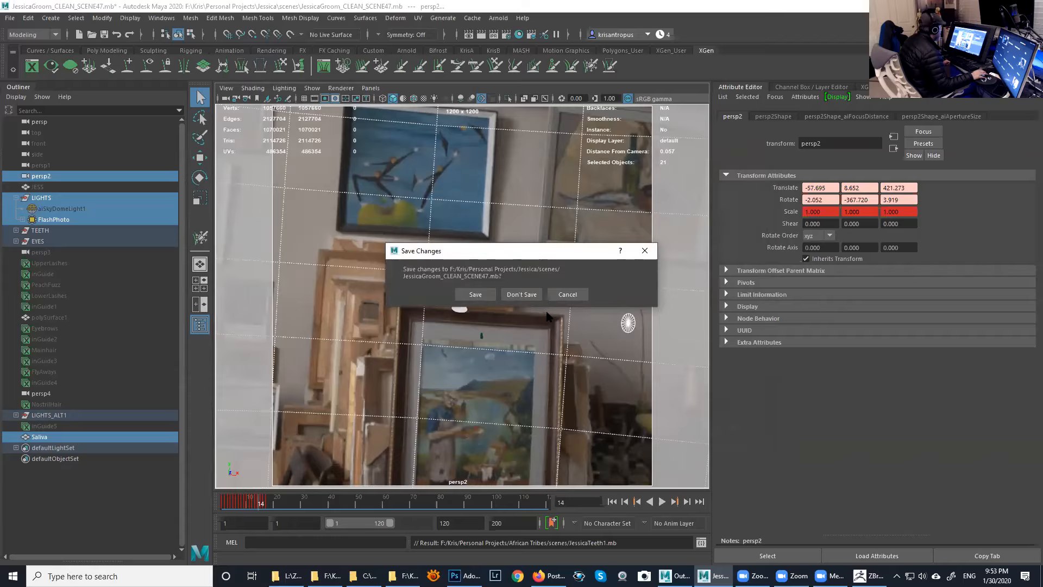
left_click(527, 295)
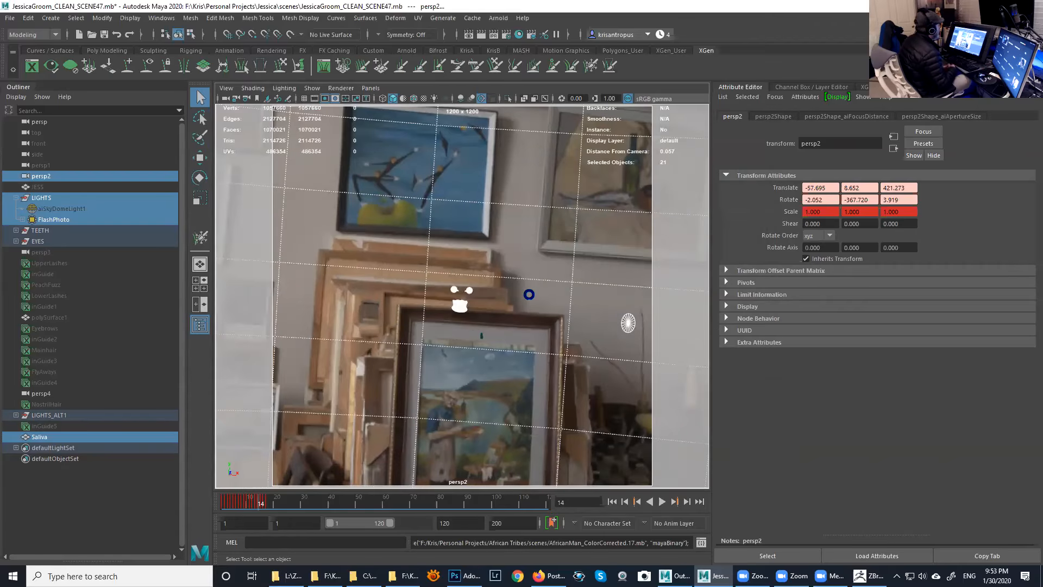
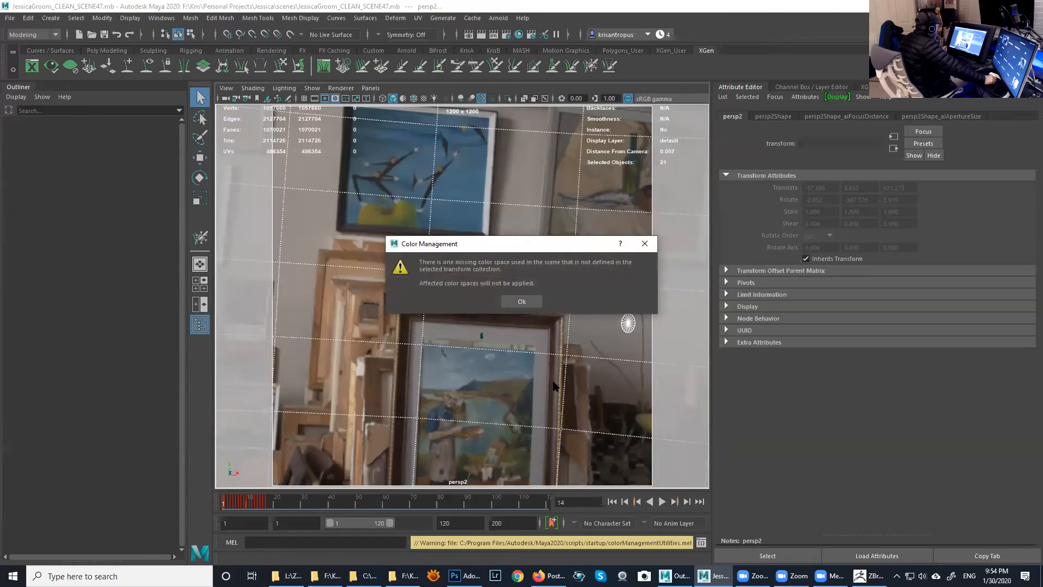
left_click(521, 301)
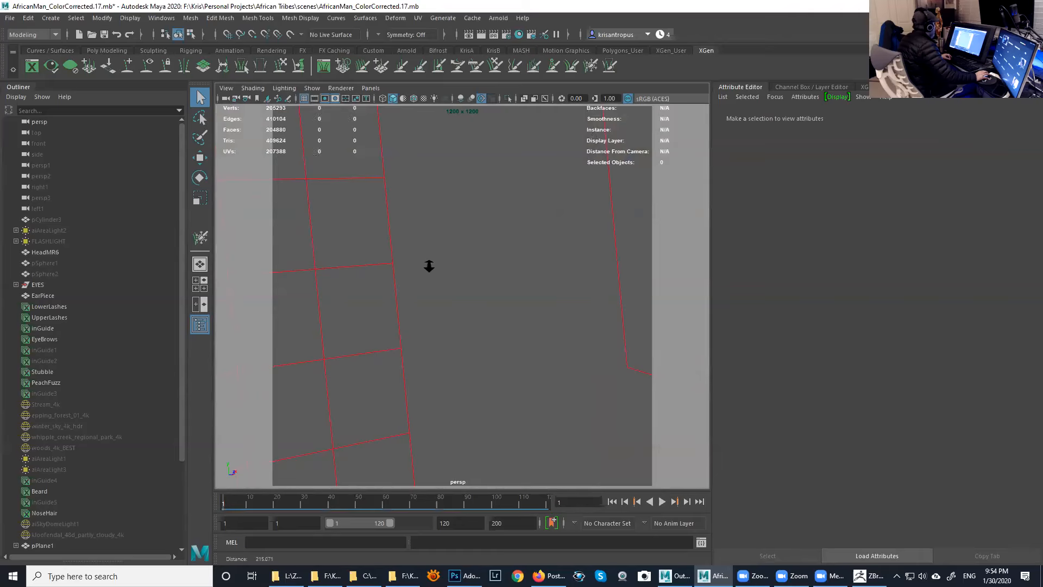
- Delete all interactive groom descriptions, from LowerLashes to MainHair, along with the remaining inGuide to inGuide6 descriptions
left_click(865, 87)
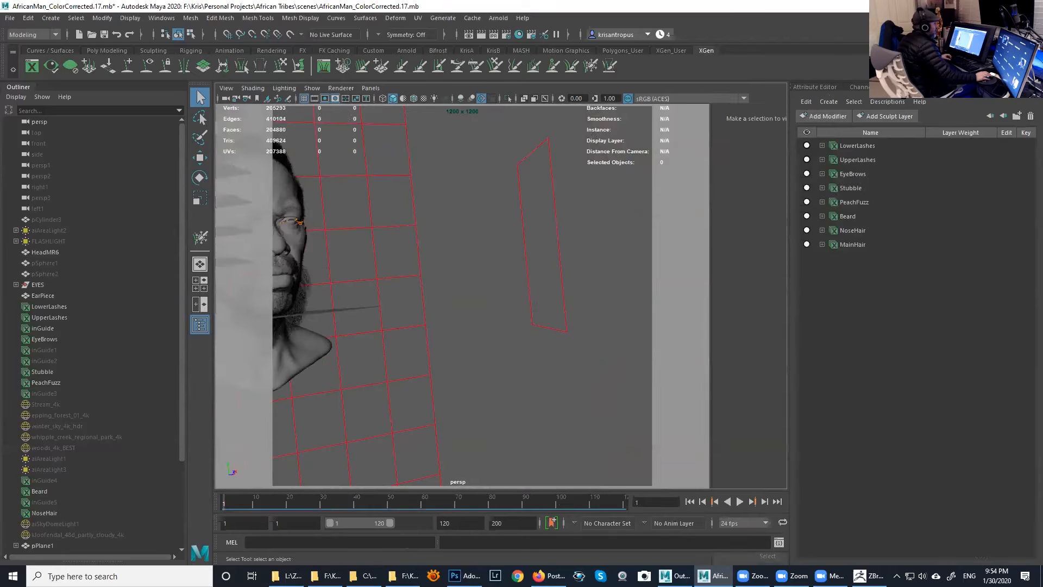
left_click(852, 146)
left_click(854, 244, "shift")
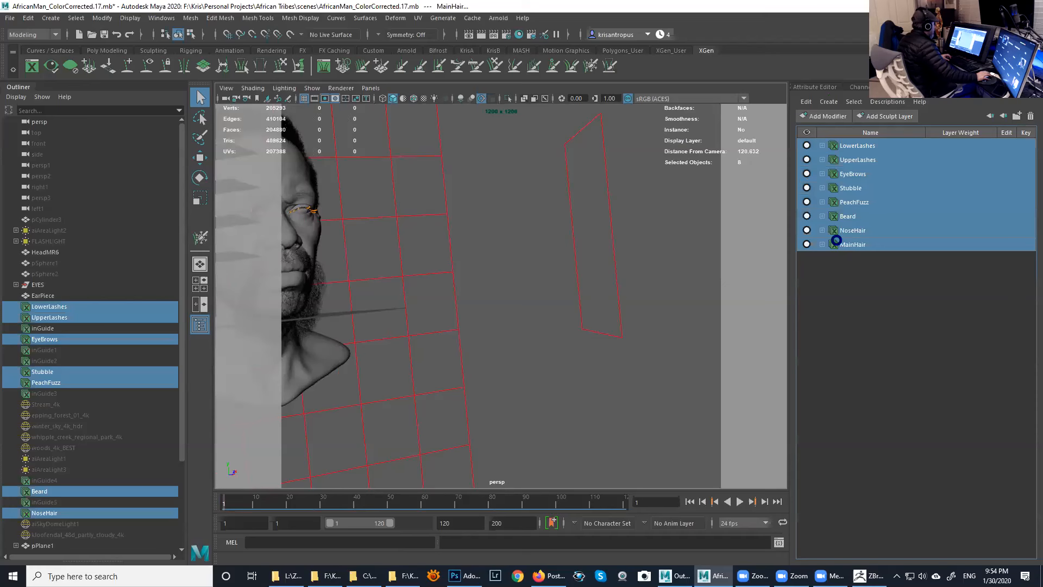
key("Delete")
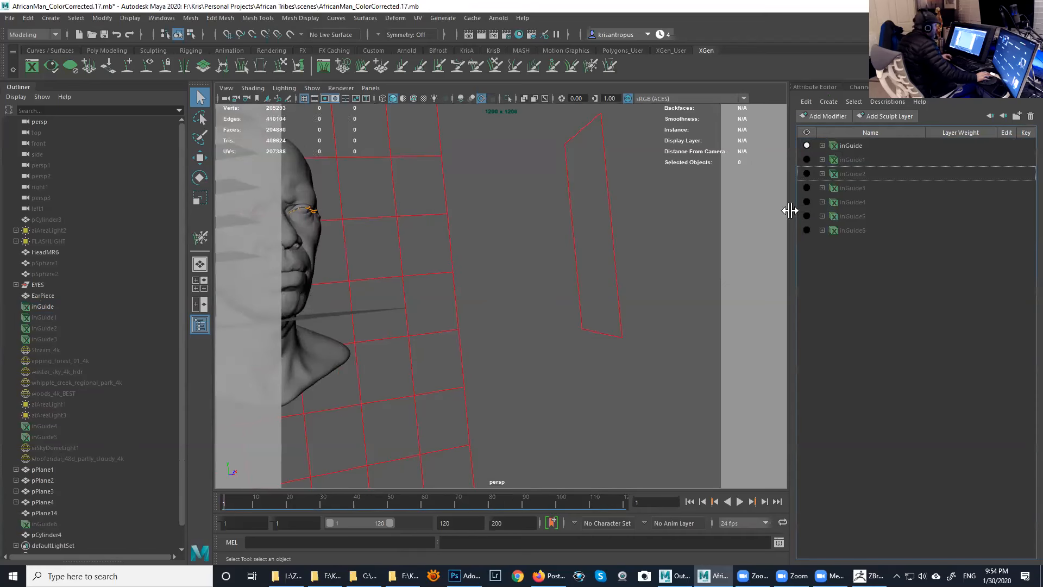
left_click(859, 148)
left_click(859, 230, "shift")
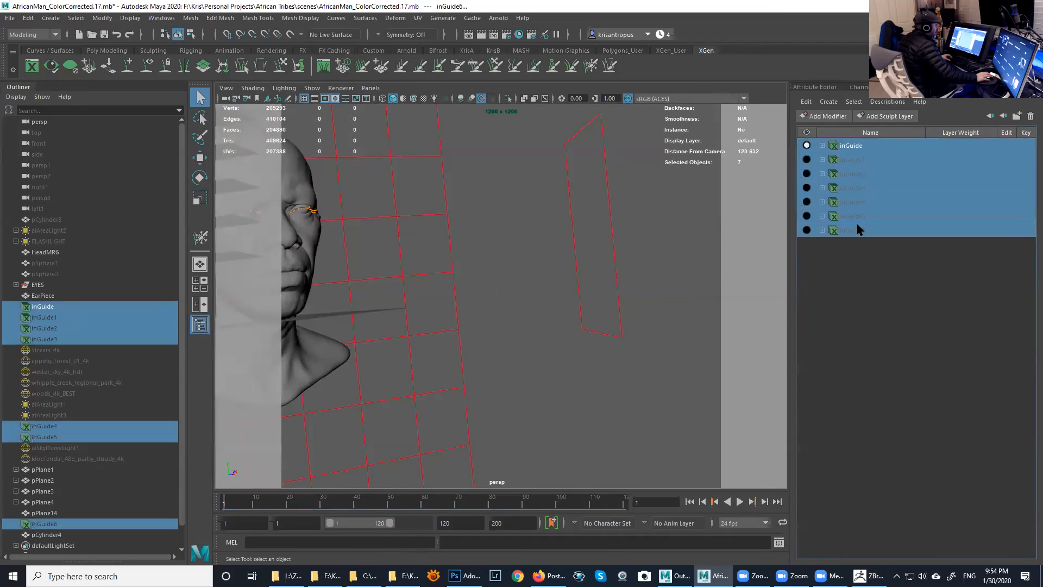
key("Delete")
- Select the visible head geometry in the perspective view and hide it
middle_click_drag(506, 264, 680, 261, "alt")
right_click_drag(680, 261, 500, 261, "alt")
left_click_drag(500, 261, 438, 237, "alt")
middle_click_drag(437, 237, 535, 213, "alt")
left_click_drag(535, 218, 504, 213, "alt")
left_click_drag(302, 181, 614, 434)
key("ctrl+h")
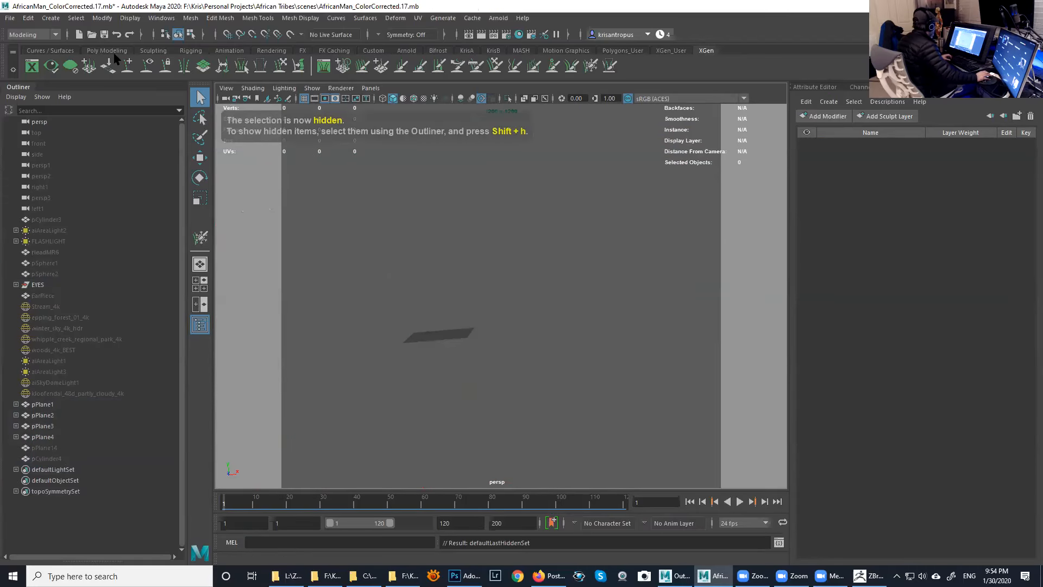
- Set the import options to accept all file types and start choosing a file to import
left_click(10, 18)
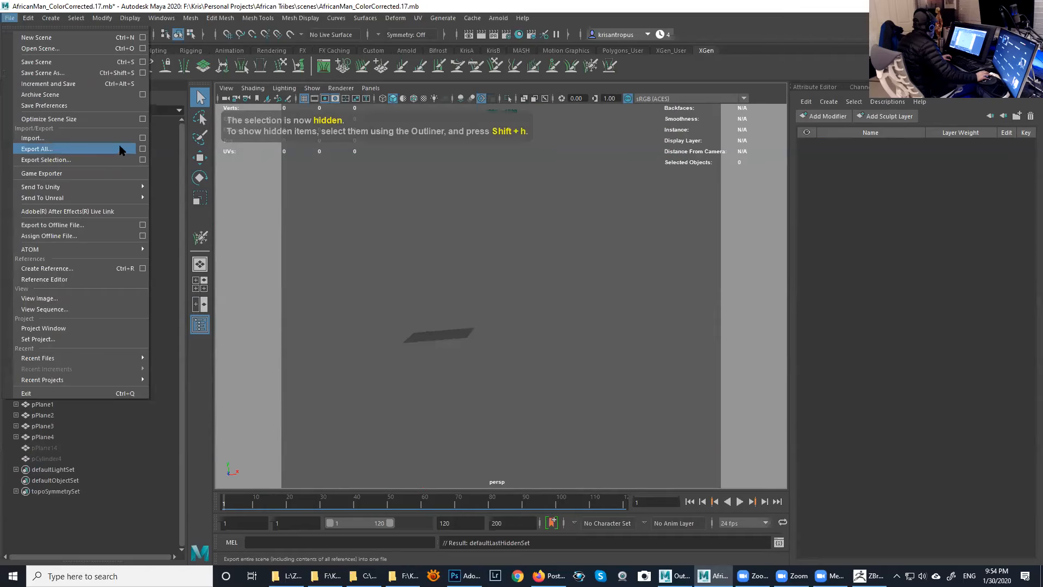
left_click(142, 138)
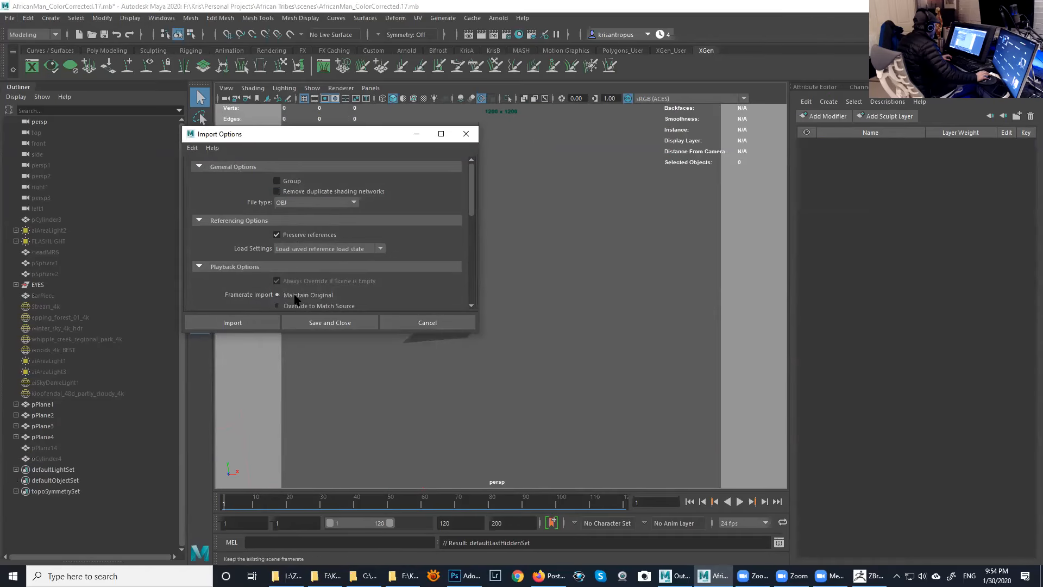
left_click(324, 202)
left_click(313, 216)
left_click(260, 324)
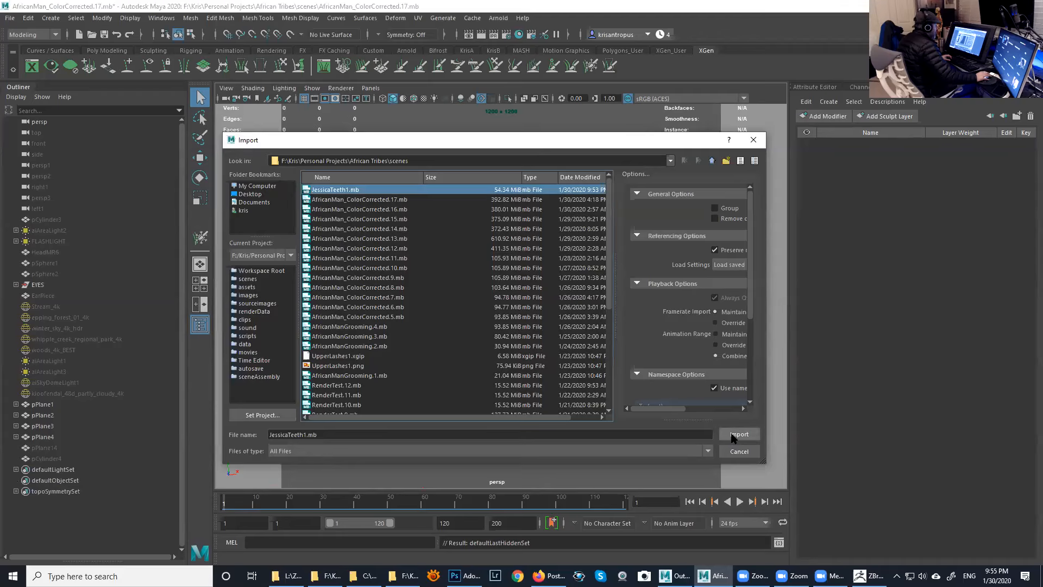
- Review the playback and namespace options, then import JessicaTeeth1.mb from the African Tribes scenes folder
left_click_drag(668, 409, 707, 421)
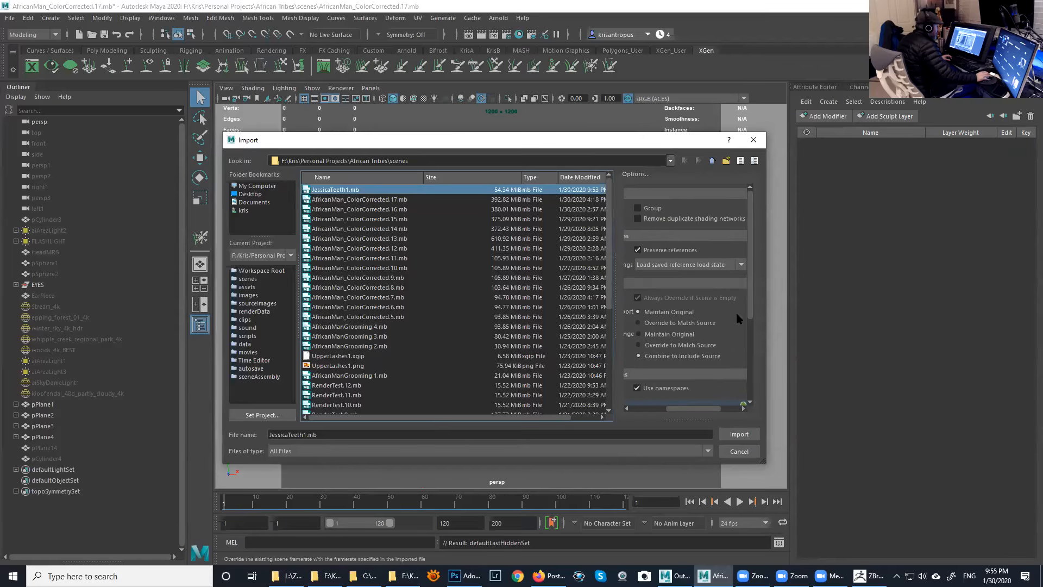
left_click_drag(748, 301, 752, 361)
left_click_drag(699, 408, 659, 408)
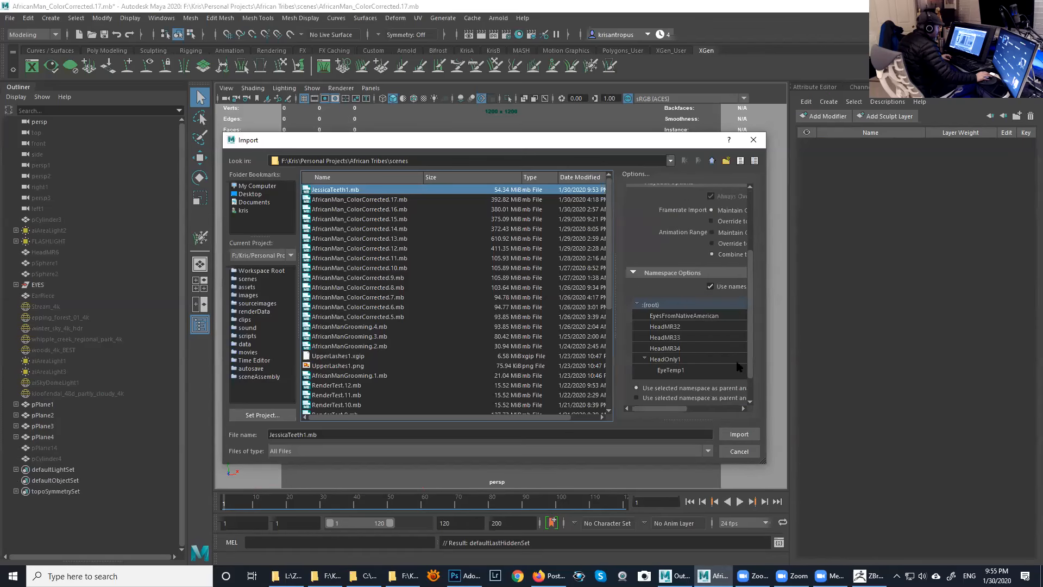
left_click_drag(748, 352, 760, 384)
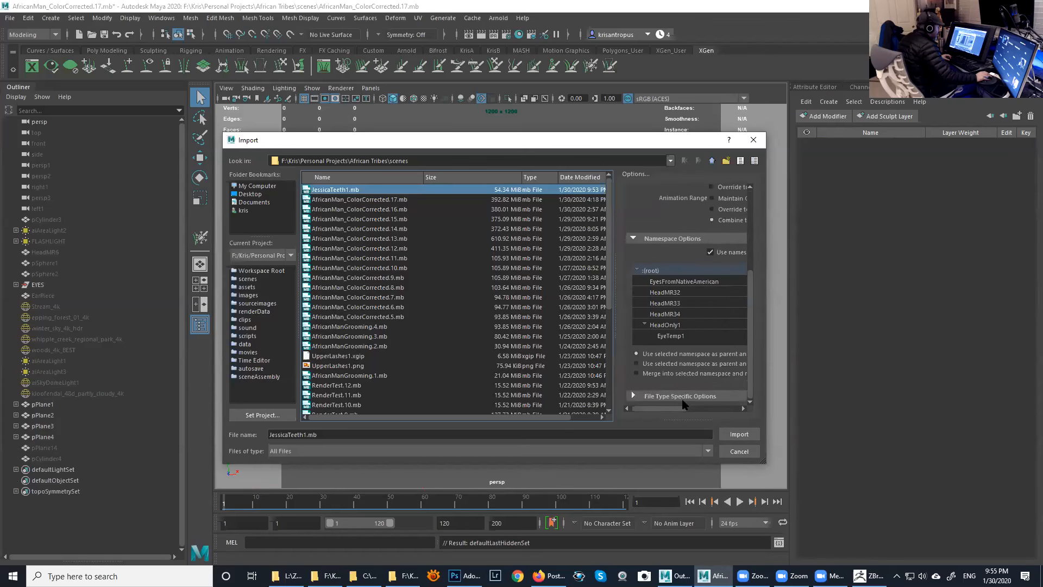
mouse_move(684, 409)
left_mouse_down()
mouse_move(741, 405)
mouse_move(672, 415)
left_mouse_up()
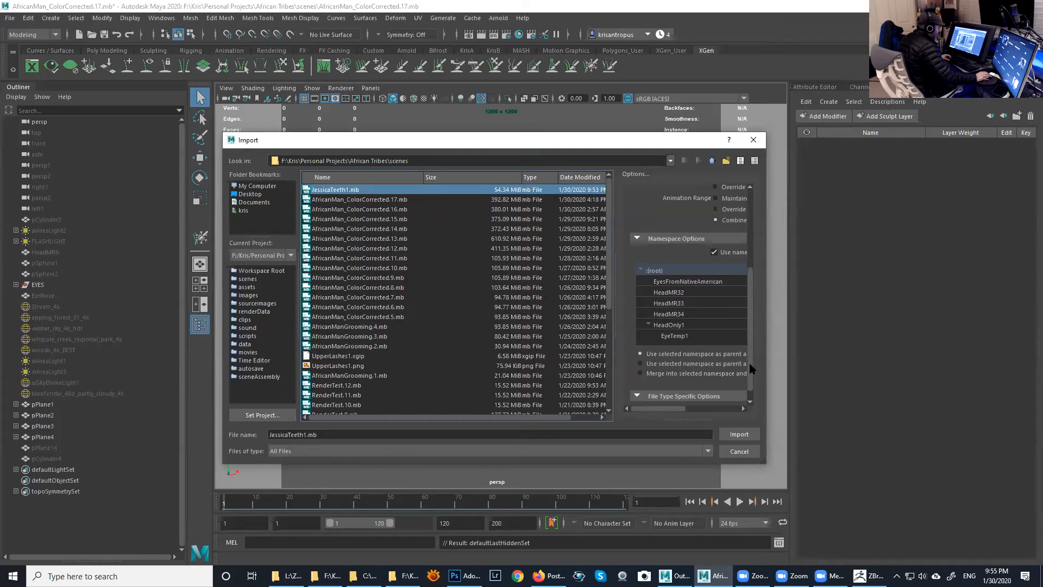
scroll(752, 370, "down", 1)
left_click(654, 350)
left_click_drag(679, 407, 645, 385)
left_click(641, 361)
left_click(652, 350)
mouse_move(667, 410)
left_mouse_down()
mouse_move(741, 417)
mouse_move(666, 418)
left_mouse_up()
left_click(739, 435)
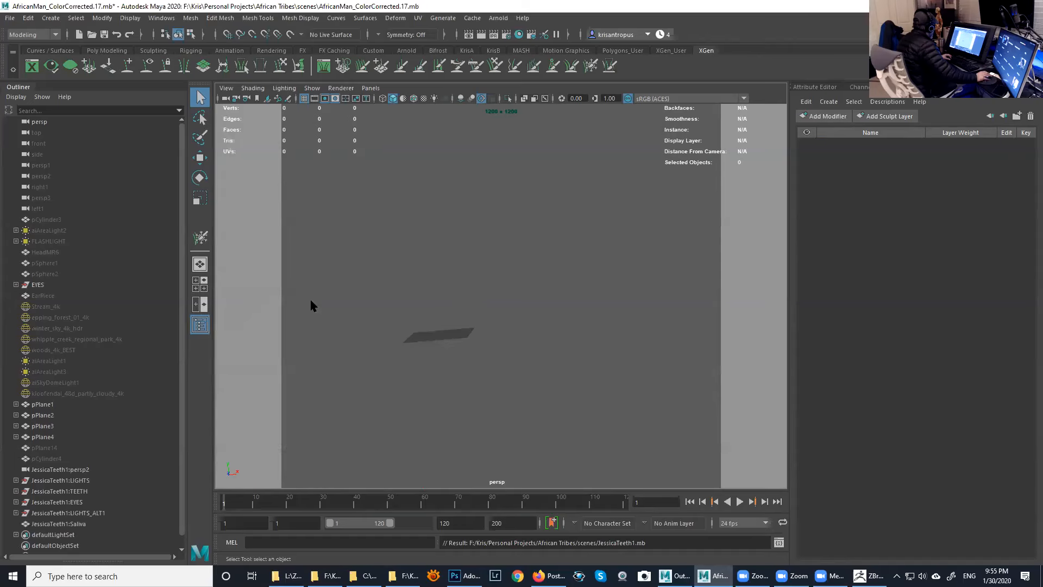
- Select the imported persp2, LIGHTS, TEETH, EYES, LIGHTS_ALT1 and Saliva objects and delete the JessicaTeeth1 namespace by merging it with root
left_click(69, 459)
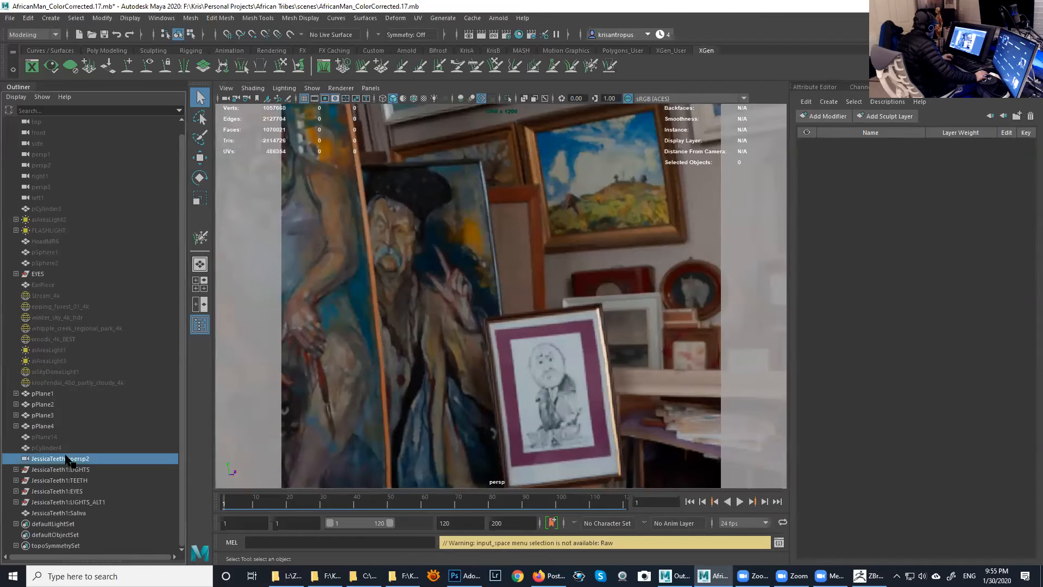
left_click(71, 513, "shift")
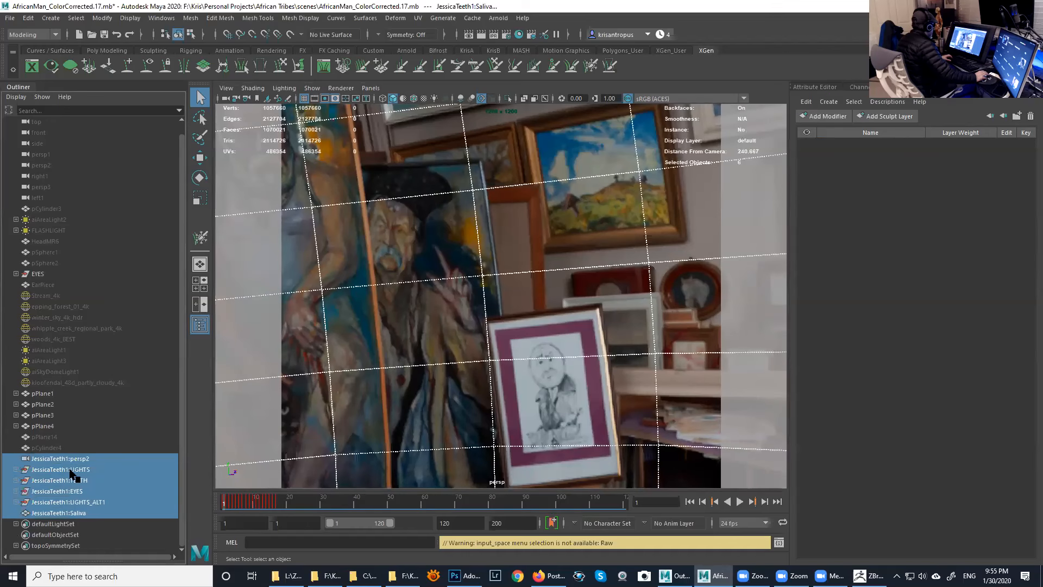
left_click(162, 18)
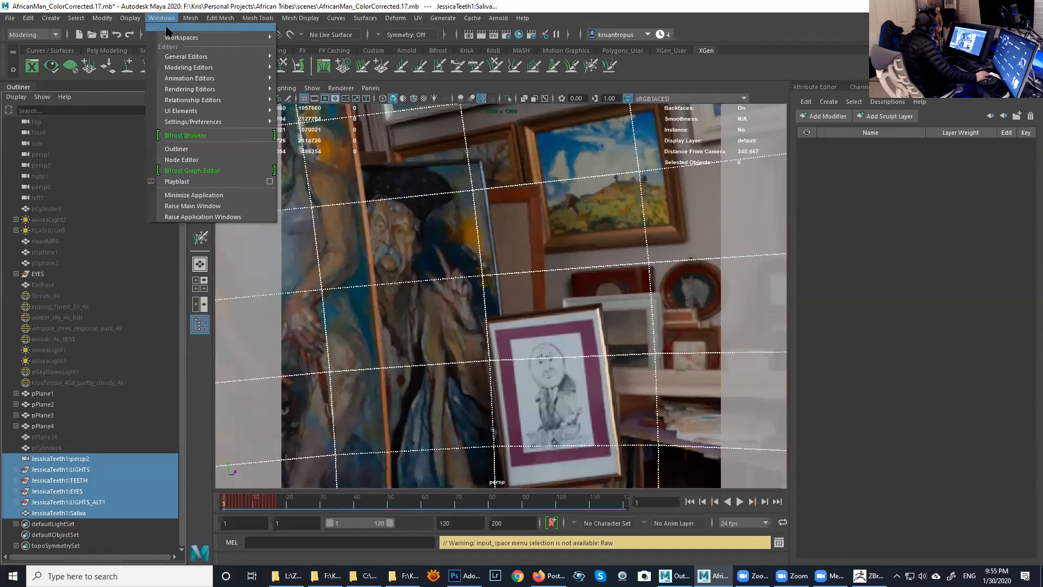
mouse_move(190, 59)
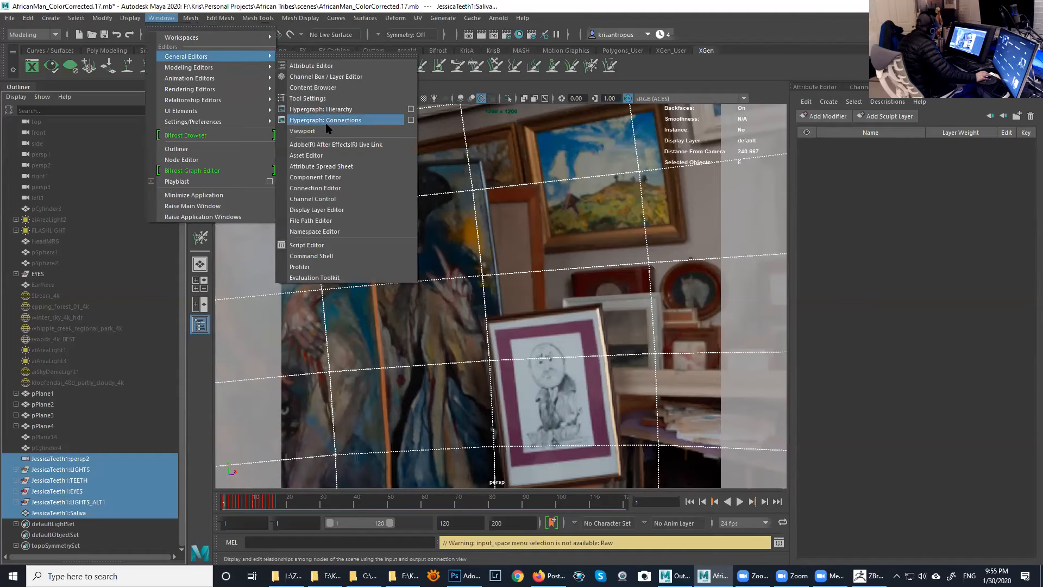
left_click(351, 232)
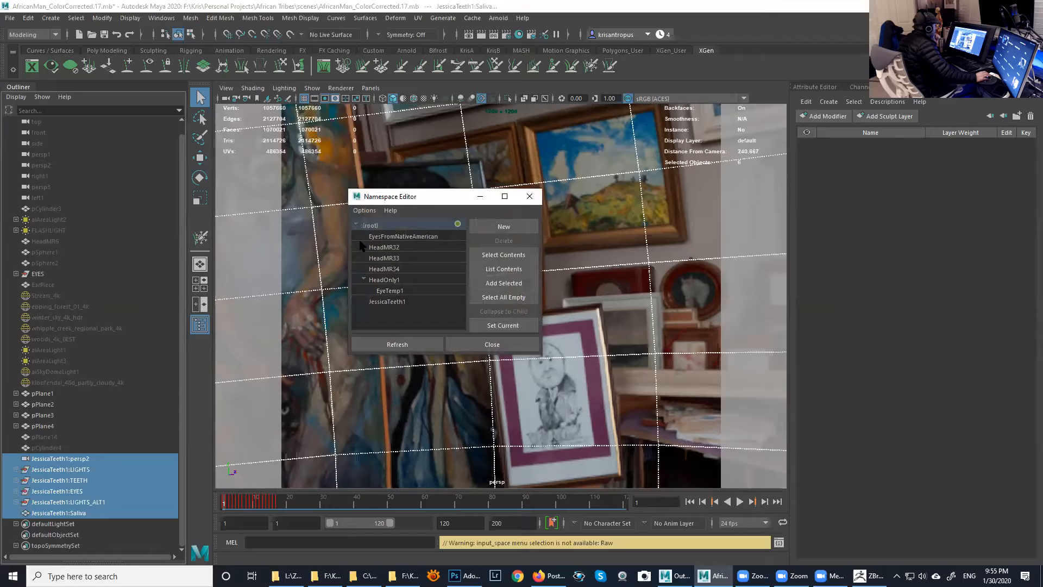
left_click(399, 303)
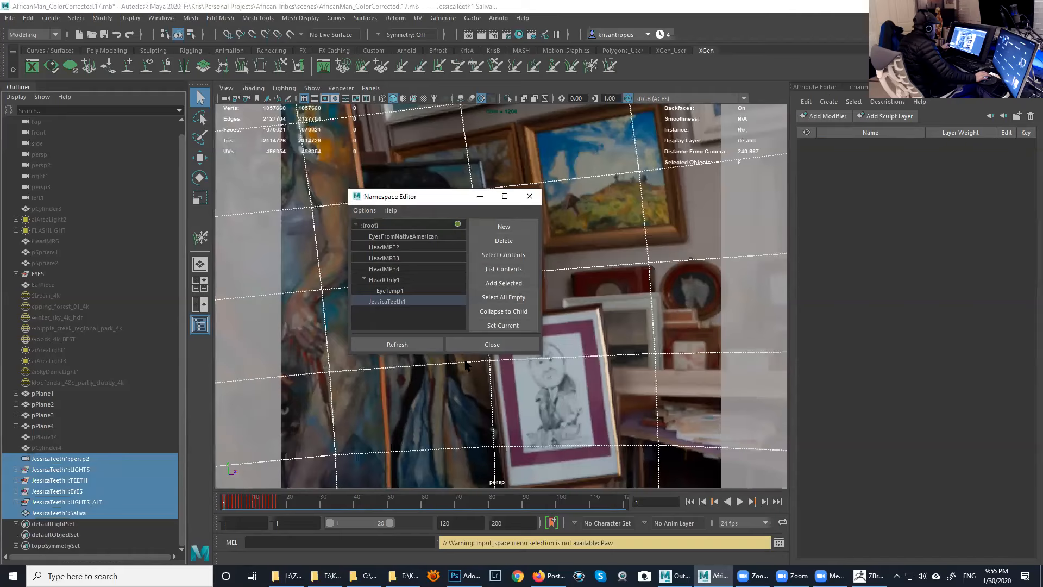
left_click(504, 240)
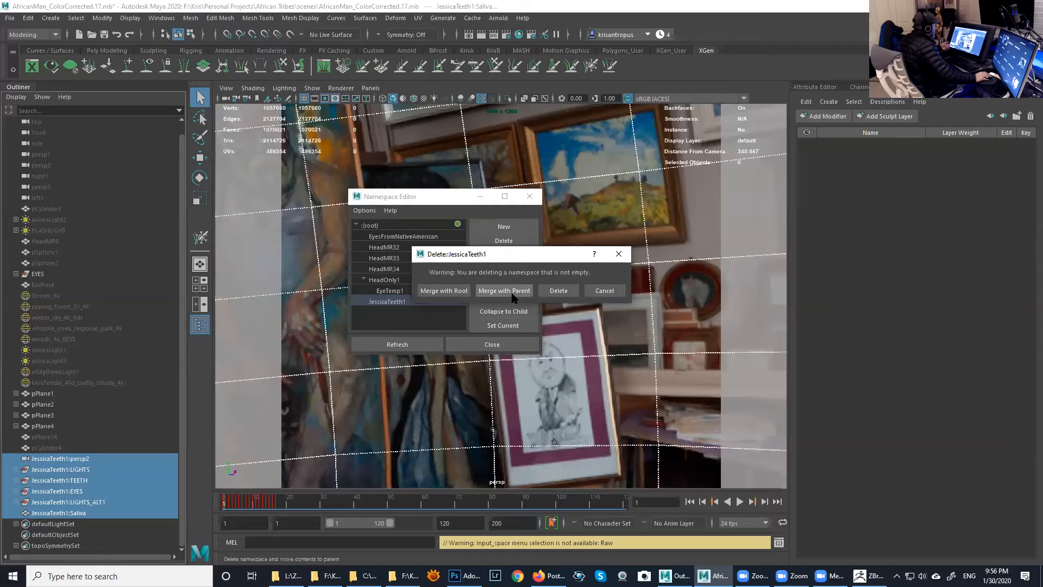
left_click(445, 291)
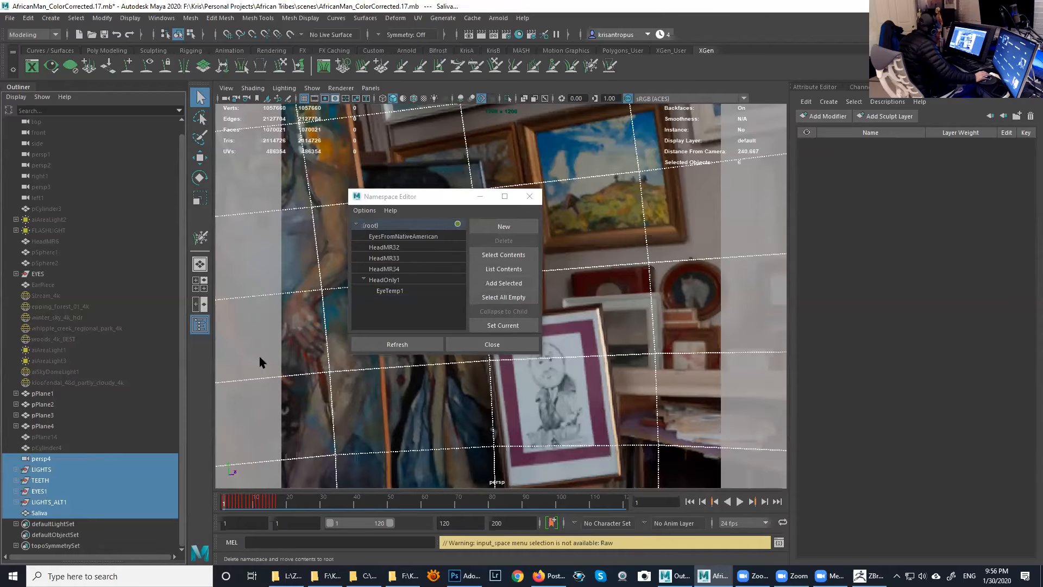
left_click(492, 345)
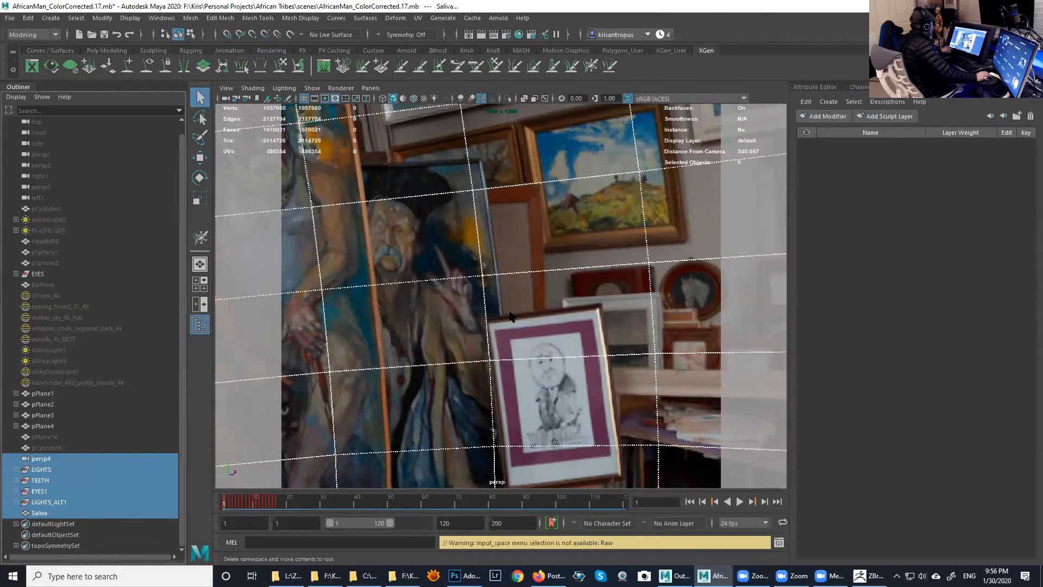
- Frame the imported teeth and eyes in the perspective view and hide both eyeballs
right_click_drag(445, 314, 432, 222, "alt")
left_click_drag(421, 219, 411, 235, "alt")
right_click_drag(411, 235, 390, 268, "alt")
middle_click_drag(391, 268, 459, 252, "alt")
right_click_drag(458, 252, 445, 282, "alt")
middle_click_drag(445, 282, 494, 256, "alt")
right_click_drag(494, 255, 478, 293, "alt")
middle_click_drag(478, 293, 497, 282, "alt")
mouse_move(419, 337)
left_mouse_down()
mouse_move(476, 382)
mouse_move(462, 326)
mouse_move(425, 311)
left_mouse_up()
key("f")
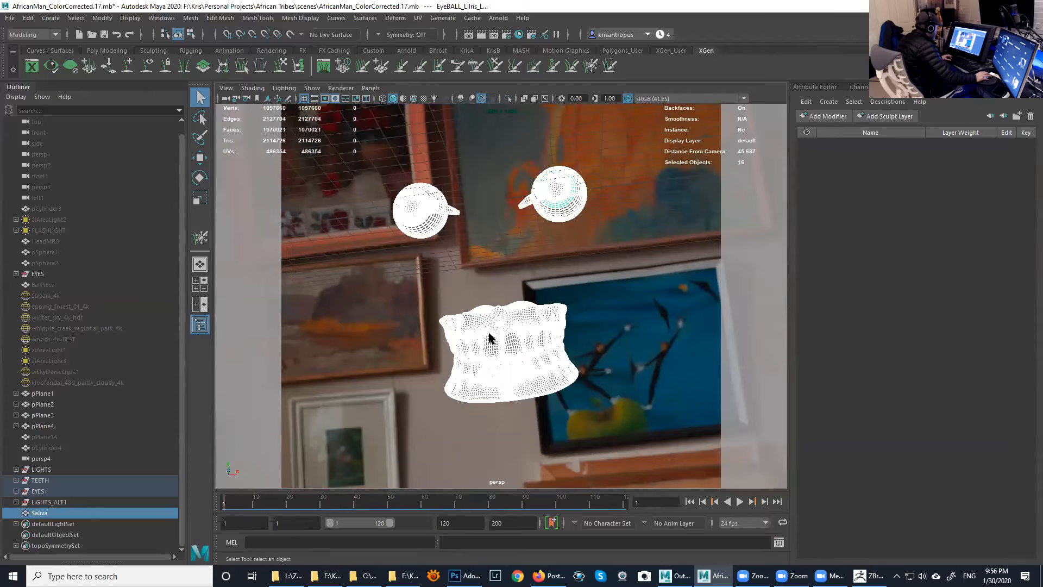
left_click(489, 337)
left_click_drag(489, 337, 529, 315, "alt")
scroll(529, 315, "down", 3)
left_click_drag(335, 119, 602, 208)
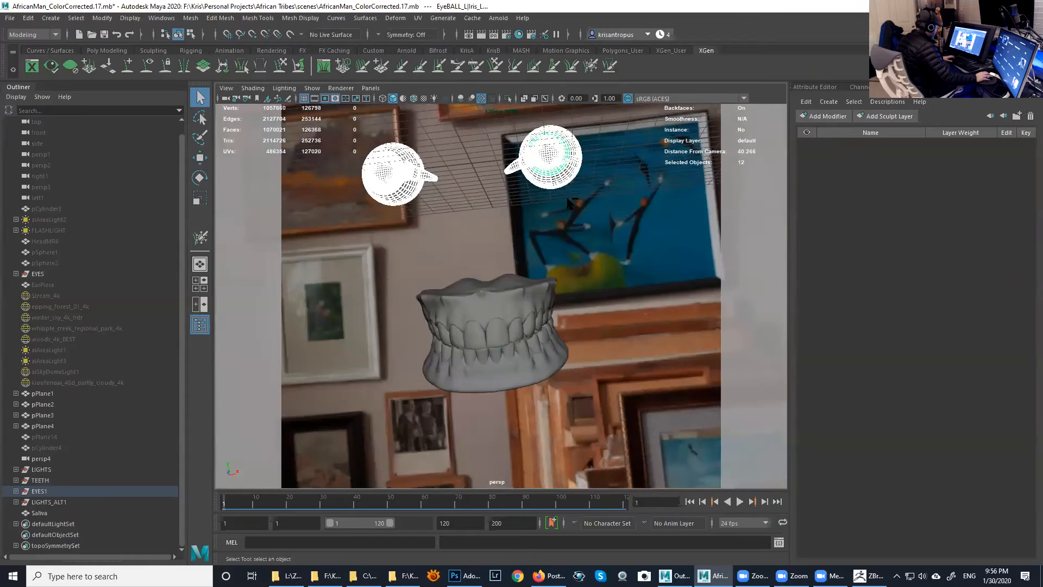
key("ctrl+h")
- Set the color space of the specular weight texture on the upper teeth's TEETHUPPER material to Utility - sRGB - Texture
left_click(474, 299)
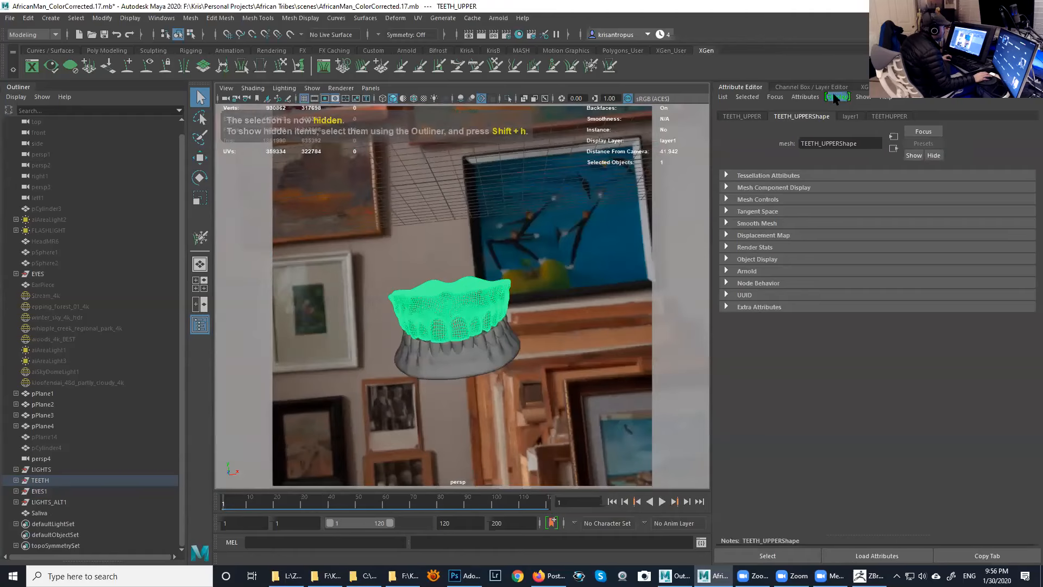
left_click(829, 88)
left_click(889, 116)
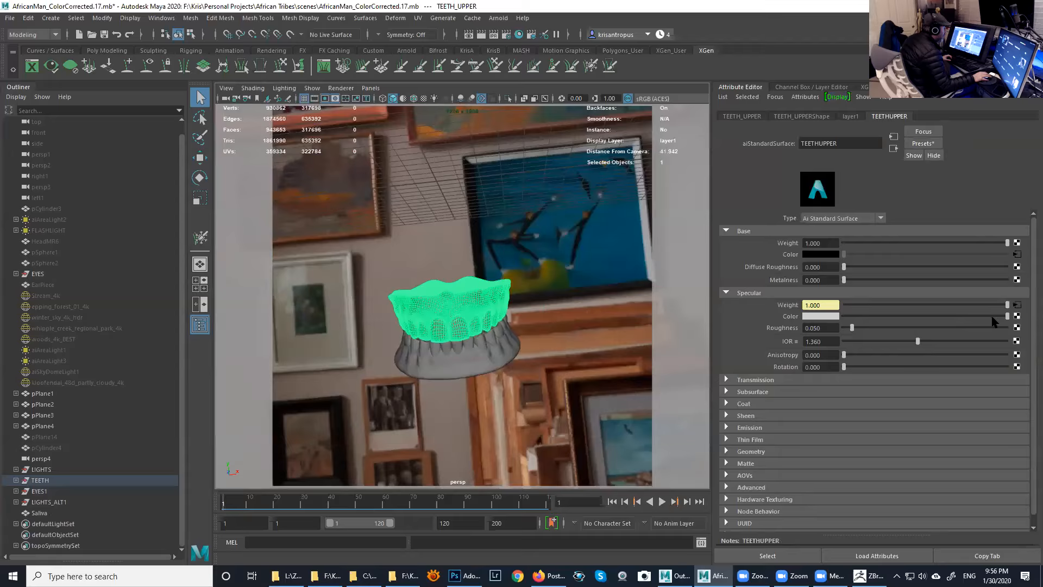
left_click(1017, 304)
left_click(872, 362)
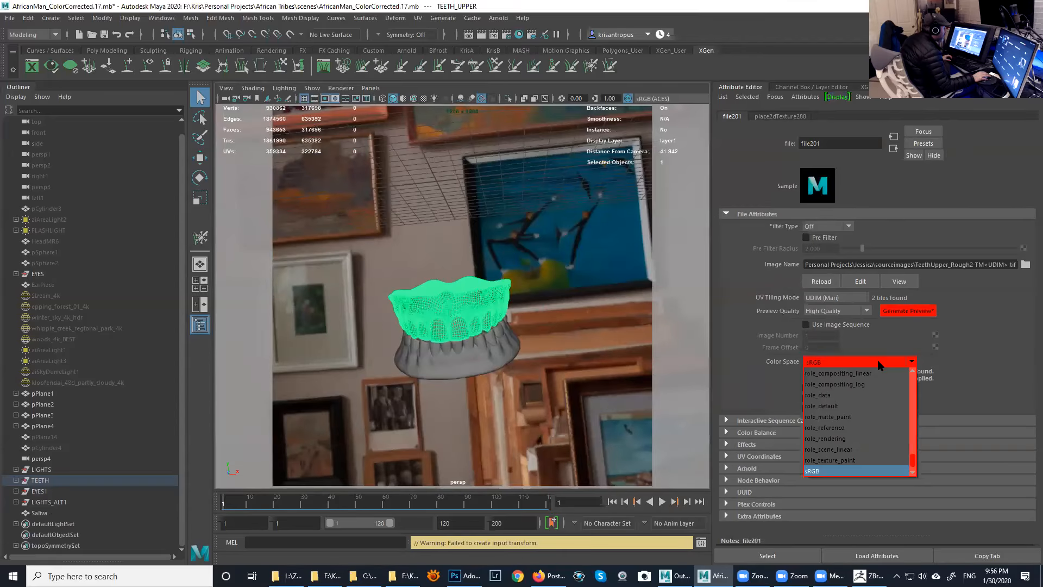
left_click_drag(914, 462, 907, 418)
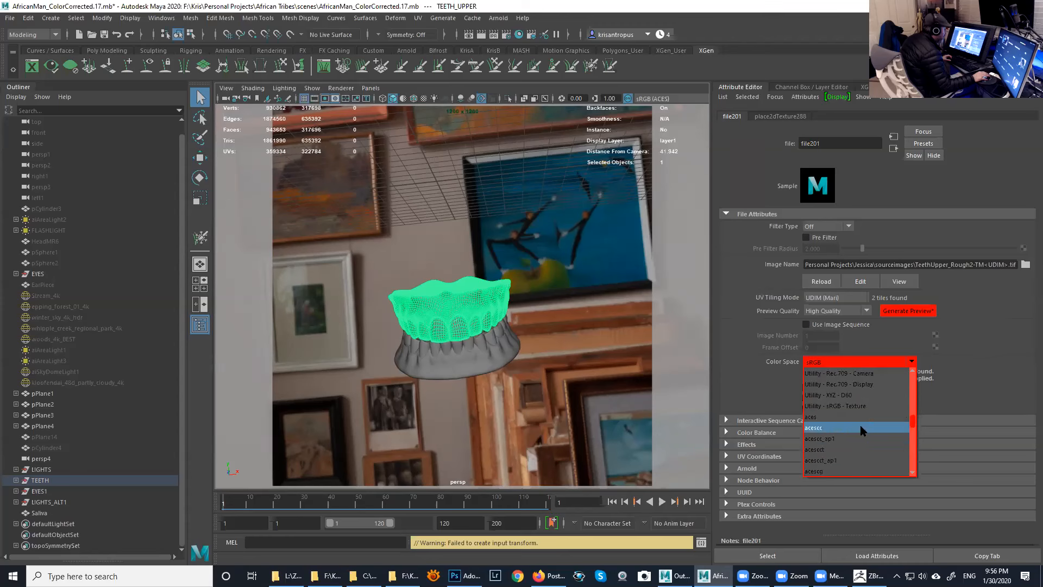
left_click(860, 408)
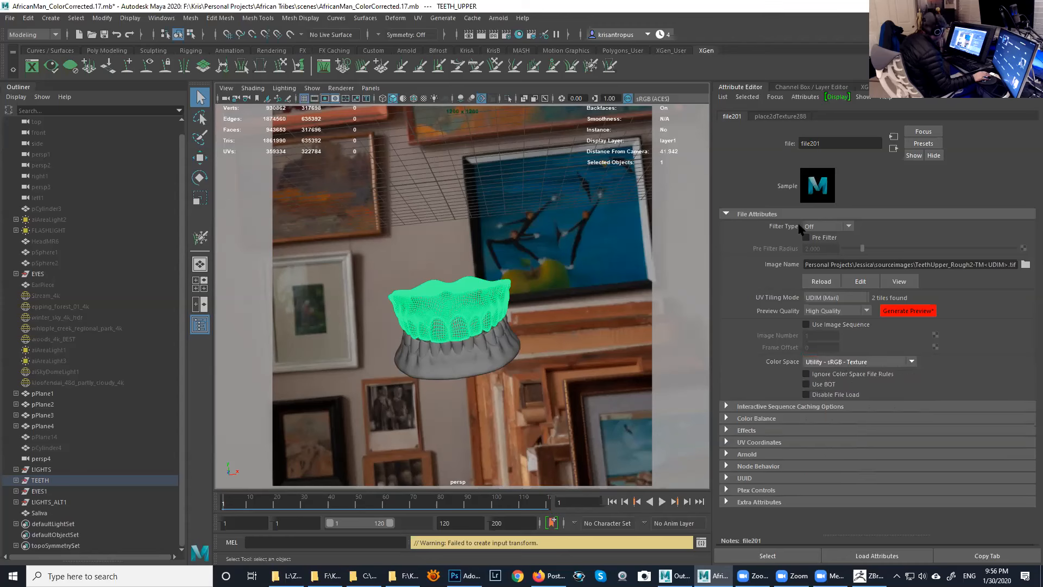
left_click(895, 150)
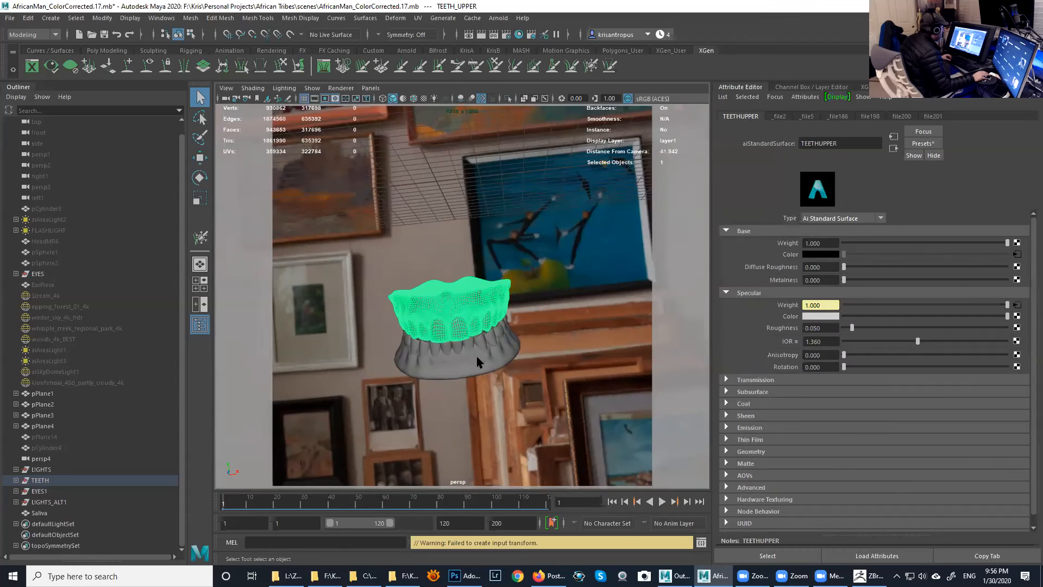
- Set the color space of the TEETHUPPER subsurface color texture to Utility - sRGB - Texture
left_click(750, 393)
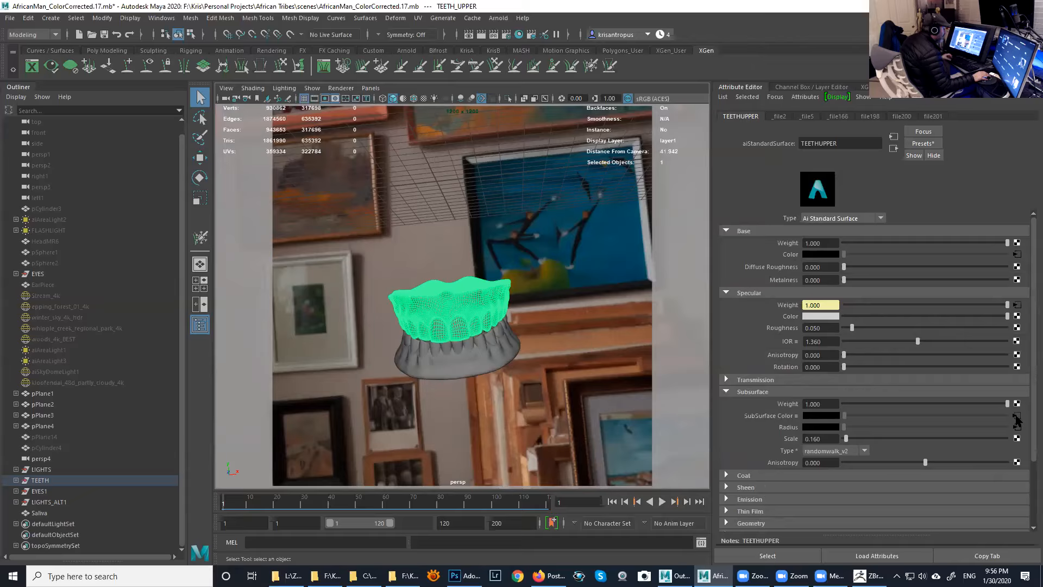
left_click(1017, 416)
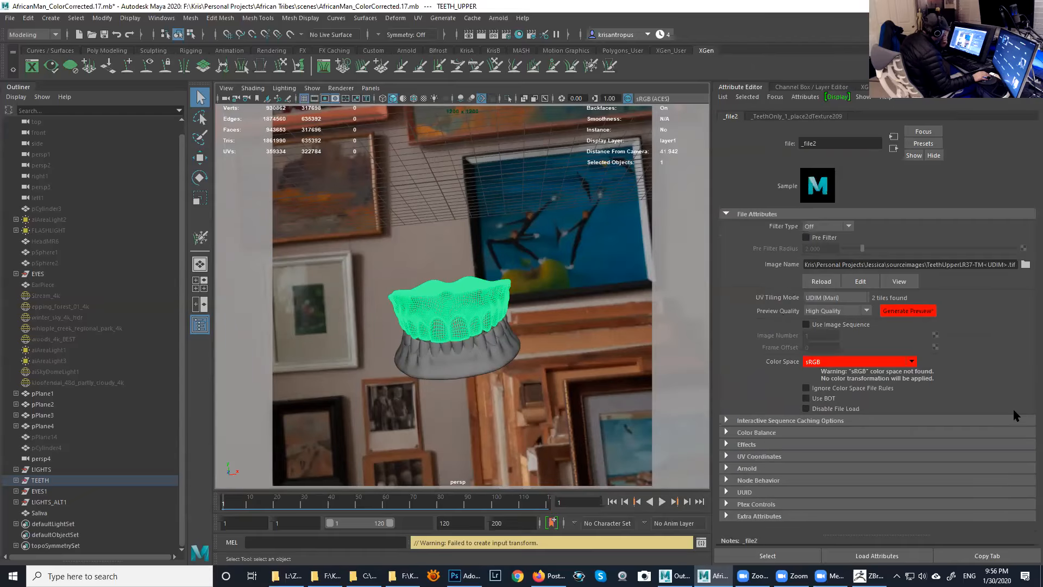
left_click(882, 361)
left_click_drag(912, 440, 912, 422)
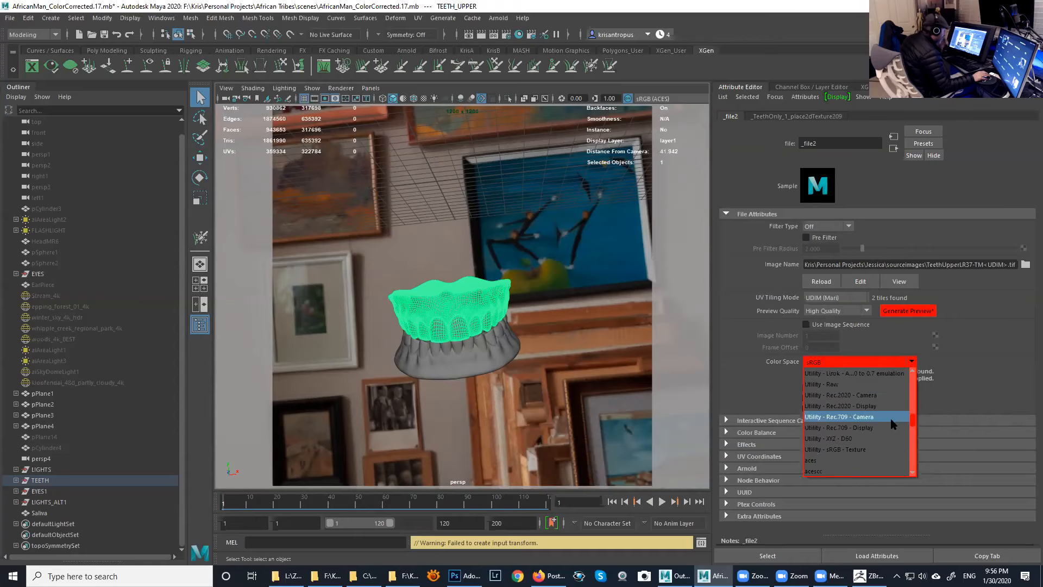
left_click(858, 449)
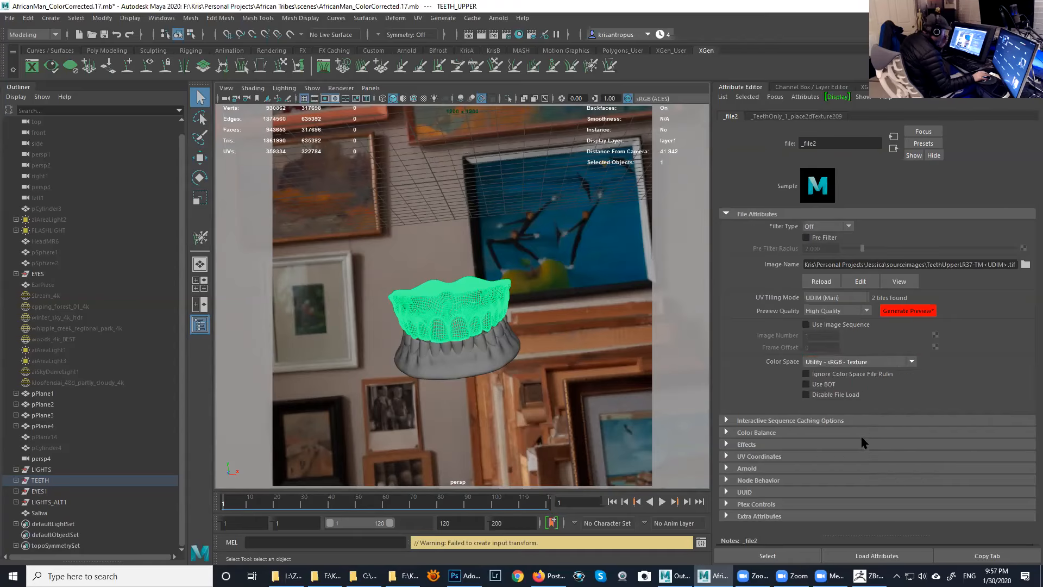
left_click(894, 149)
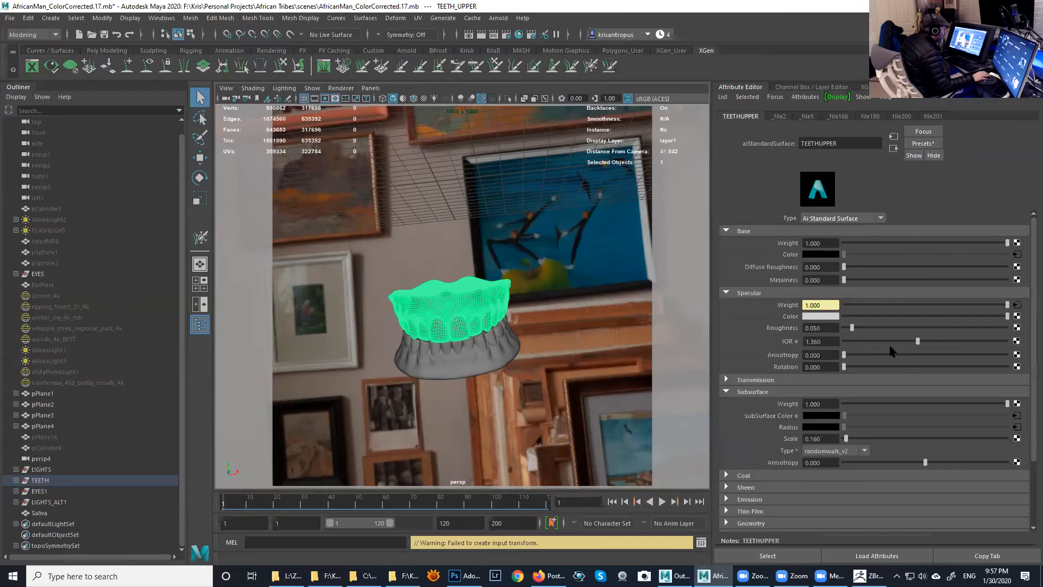
- Set the color space of the TEETHUPPER subsurface radius texture to Utility - sRGB - Texture
left_click(1015, 428)
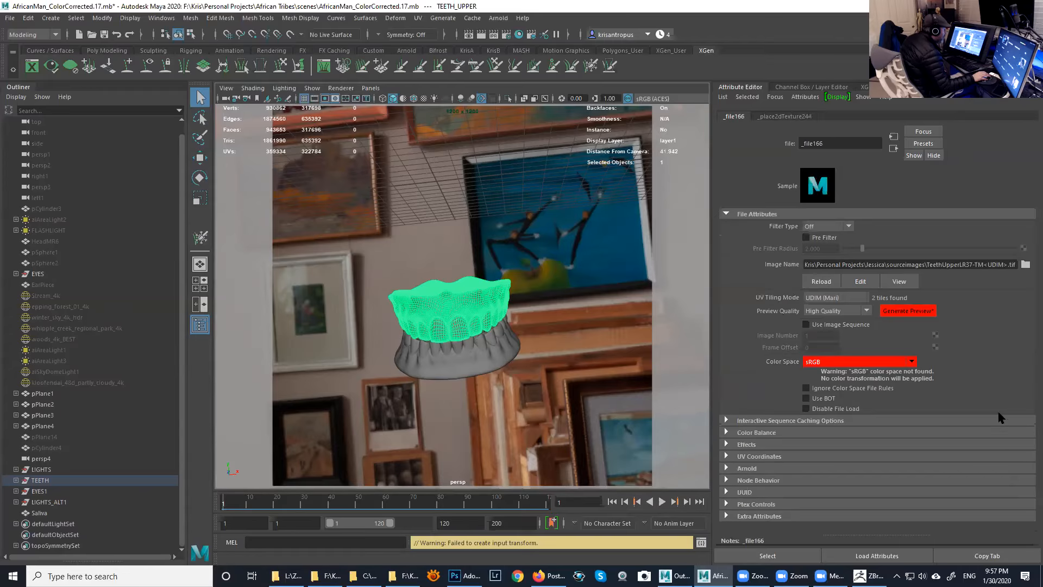
left_click(886, 363)
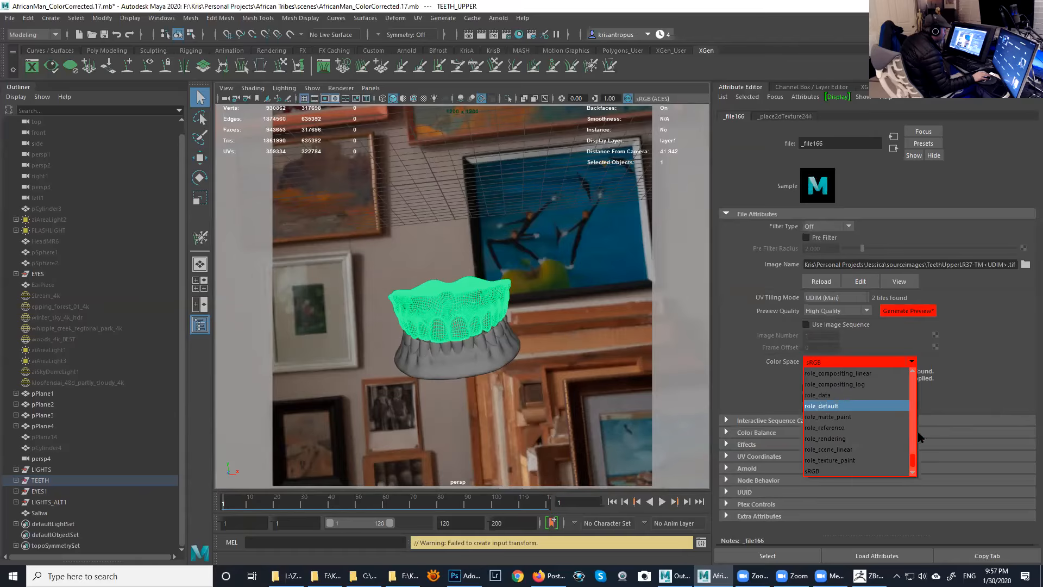
left_click_drag(913, 464, 915, 427)
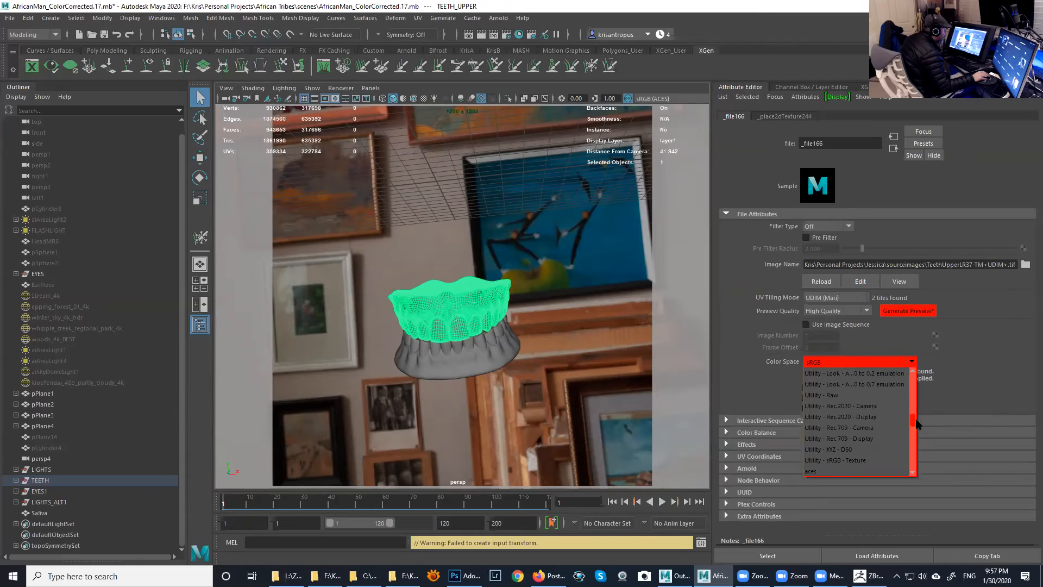
left_click(846, 461)
left_click(894, 148)
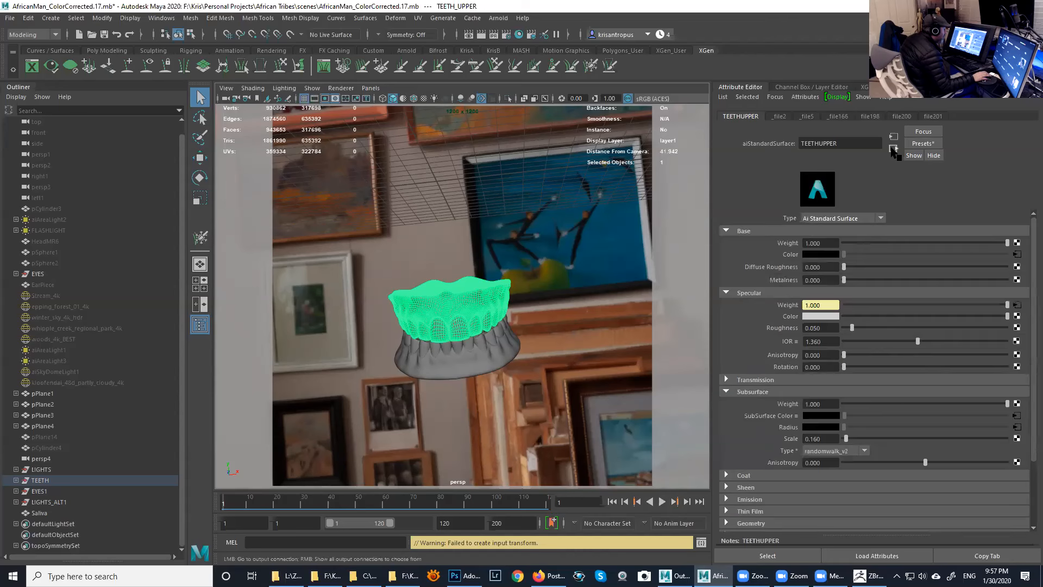
- Set the color space of the TEETHUPPER transmission weight texture to Utility - sRGB - Texture
left_click(761, 379)
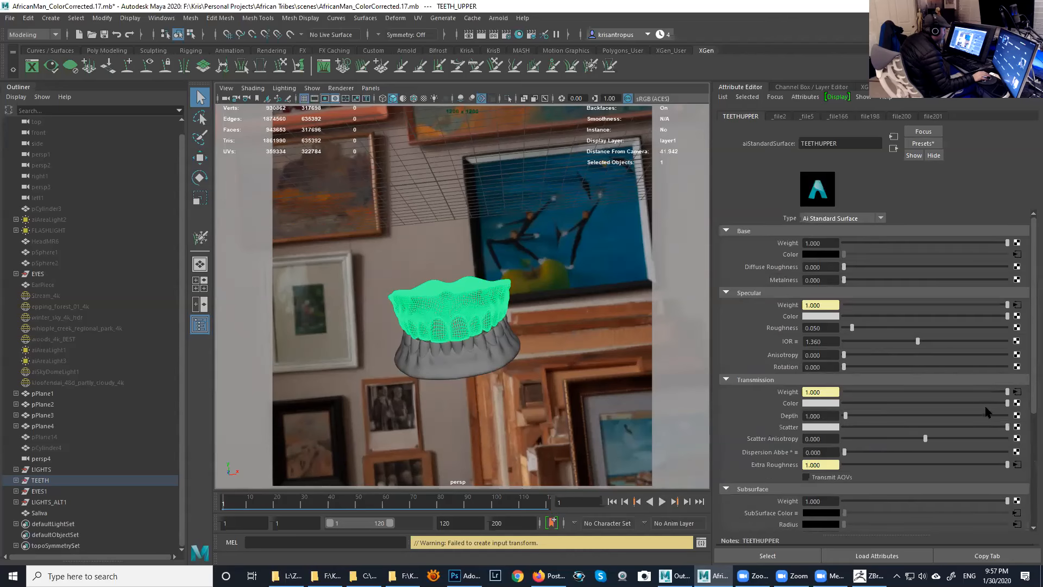
left_click(1016, 391)
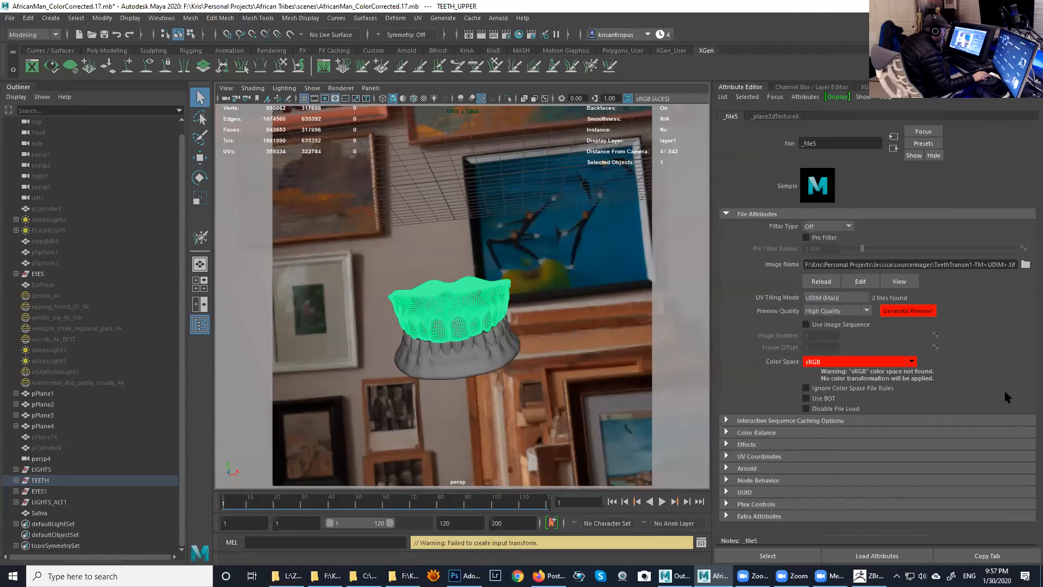
left_click(911, 362)
left_click_drag(912, 459, 918, 423)
left_click(862, 425)
left_click(894, 149)
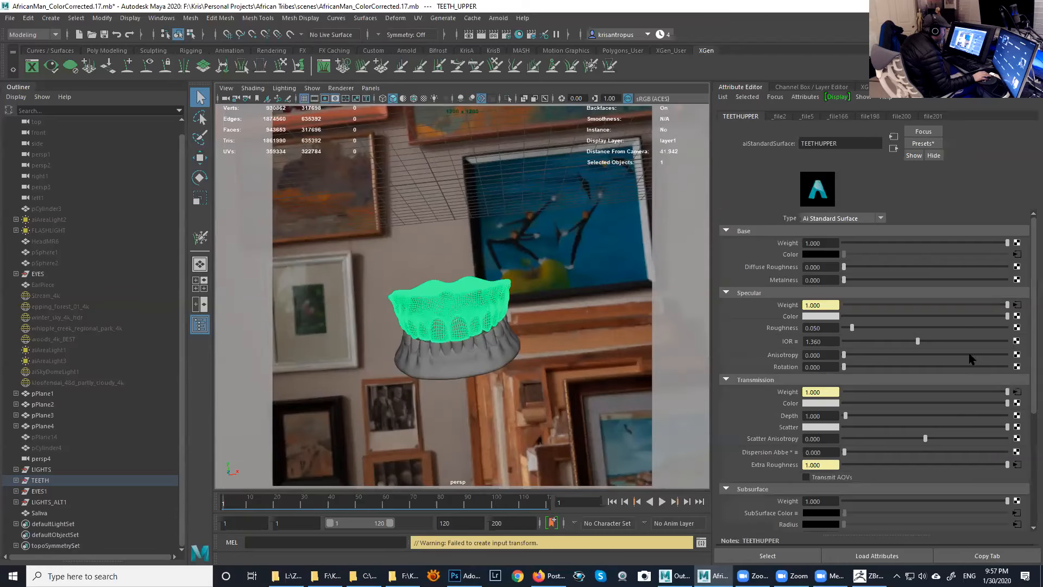
- Set the color space of the TEETHUPPER transmission extra roughness texture to Utility - sRGB - Texture
left_click(1016, 465)
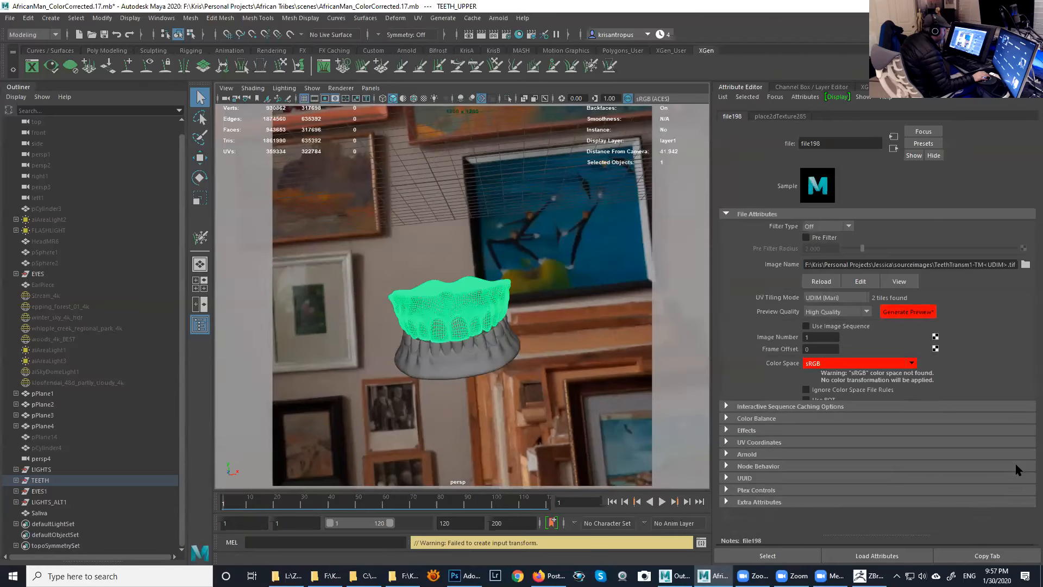
left_click(888, 362)
scroll(914, 402, "up", 5)
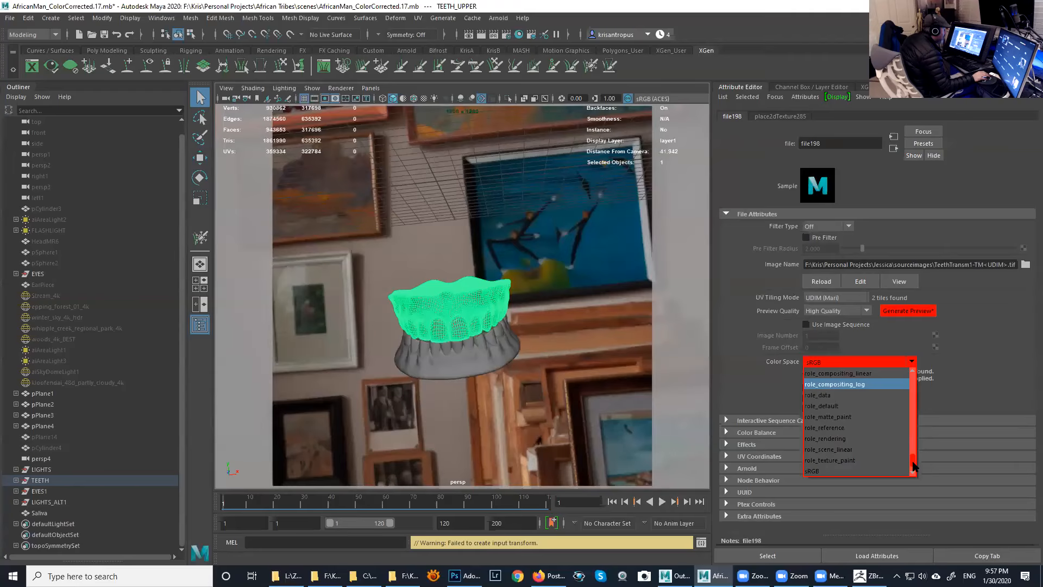
scroll(913, 417, "down", 4)
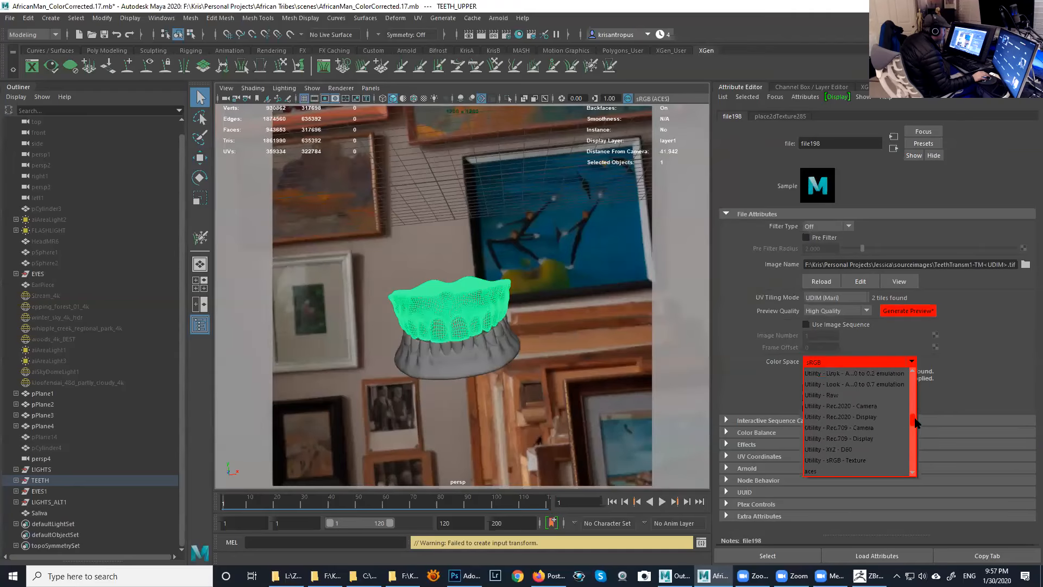
left_click(855, 428)
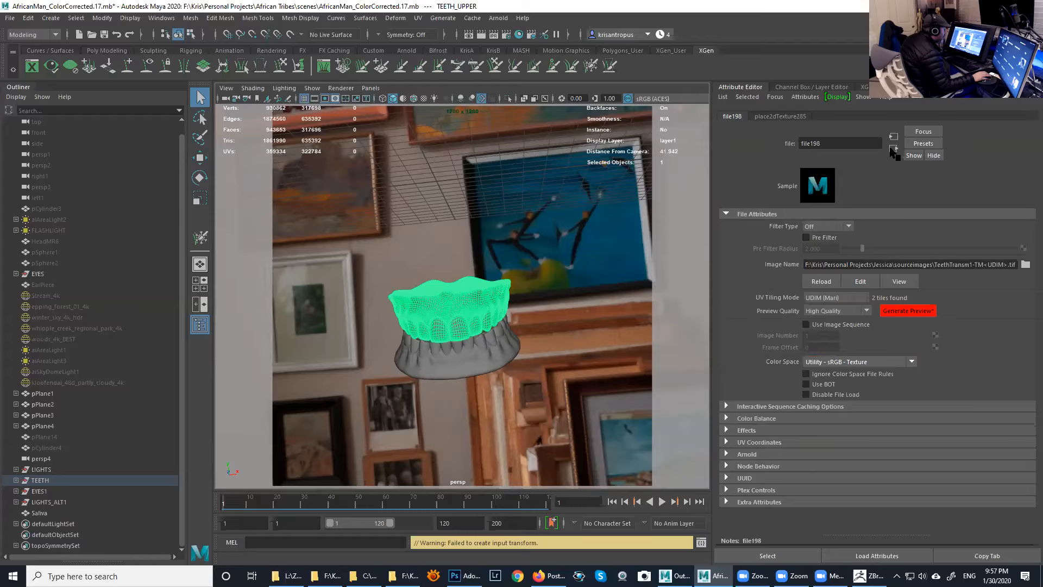
left_click(893, 148)
- Set the color space of the TEETHUPPER coat weight texture to Utility - sRGB - Texture
left_click(754, 475)
scroll(1017, 387, "down", 3)
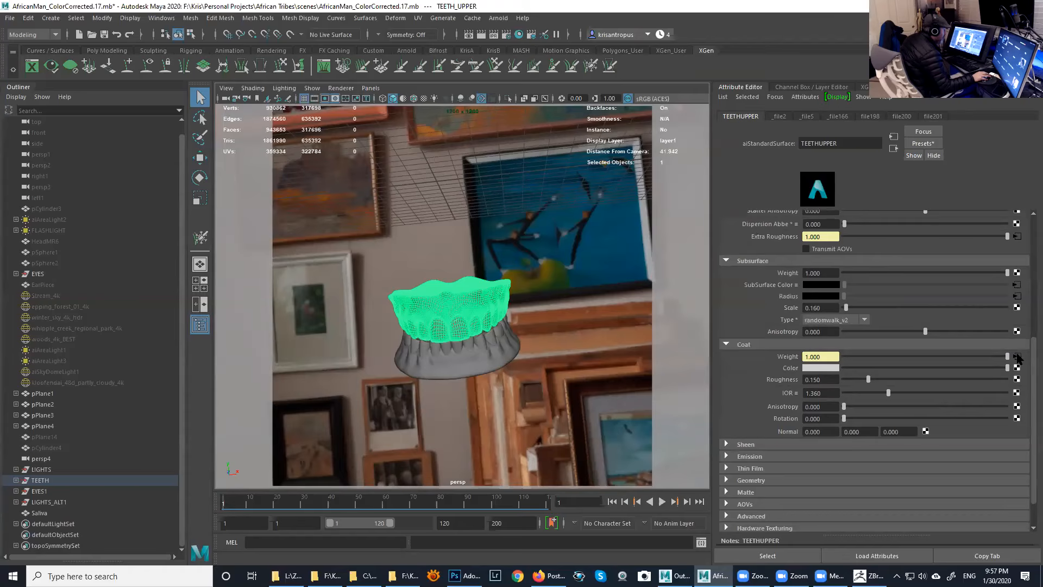
left_click(1017, 357)
left_click(905, 362)
scroll(912, 417, "down", 5)
scroll(915, 417, "down", 4)
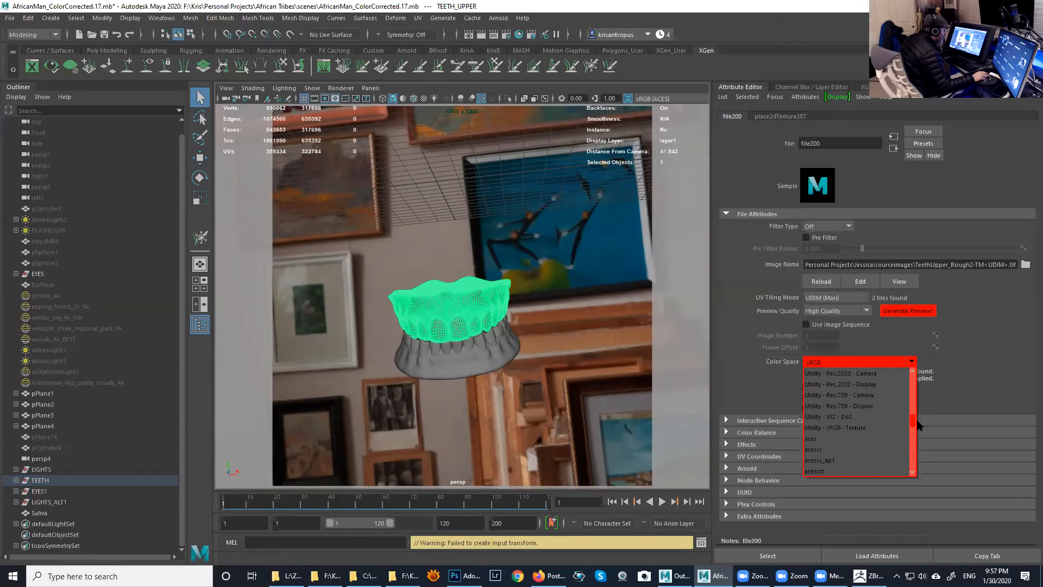
left_click(851, 428)
left_click(893, 148)
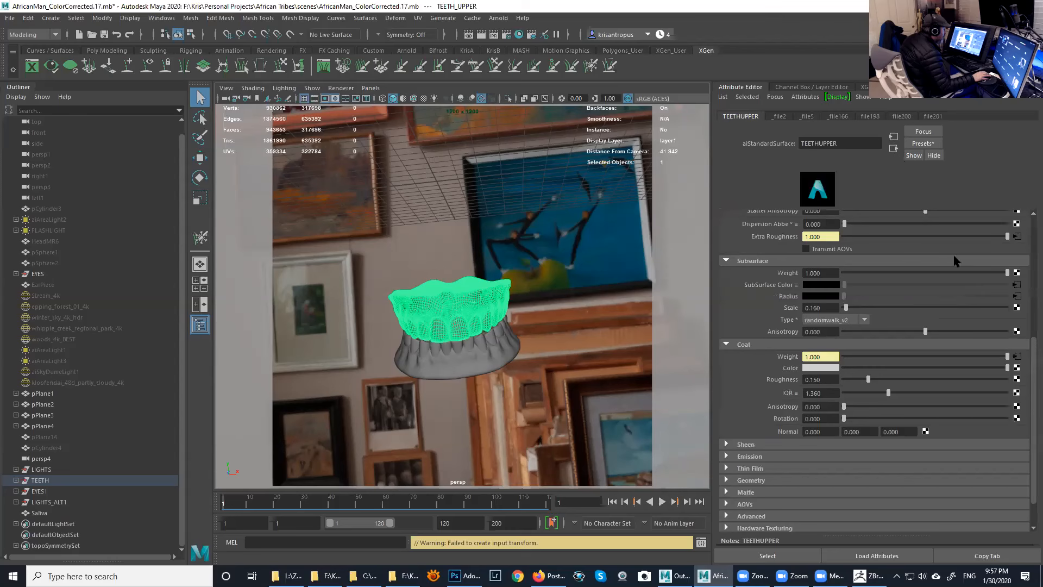
- Check the TEETHUPPER material's geometry bump mapping and remaining texture connections, and collapse its Base attributes
scroll(1029, 384, "up", 1)
scroll(824, 439, "down", 1)
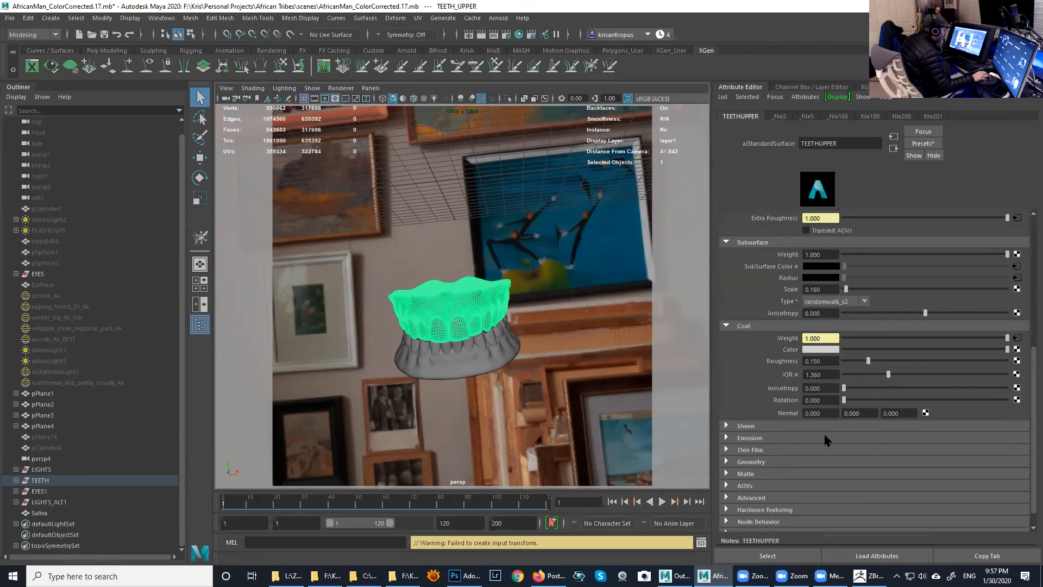
left_click(752, 463)
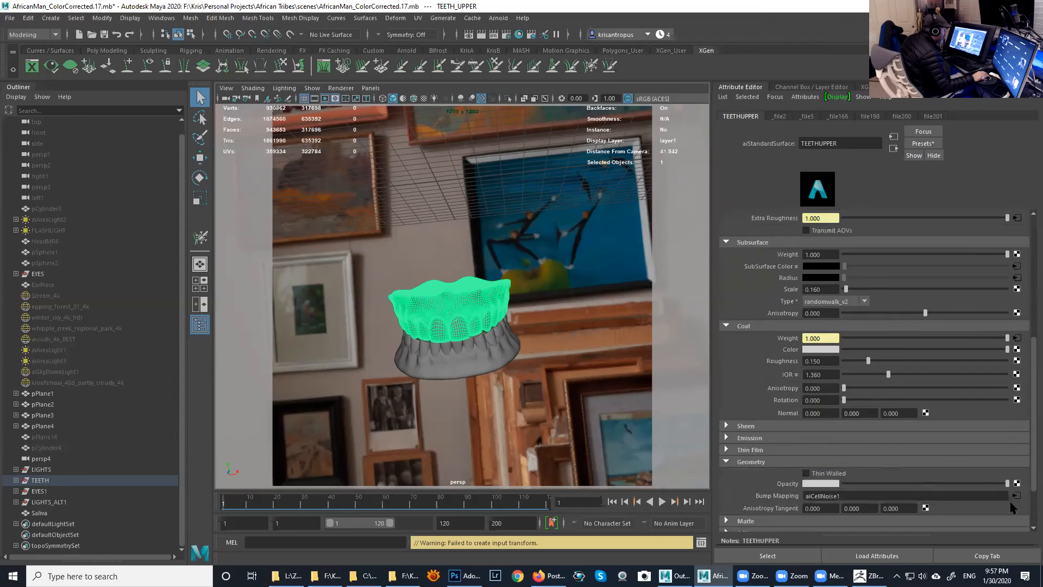
left_click_drag(1032, 476, 1017, 333)
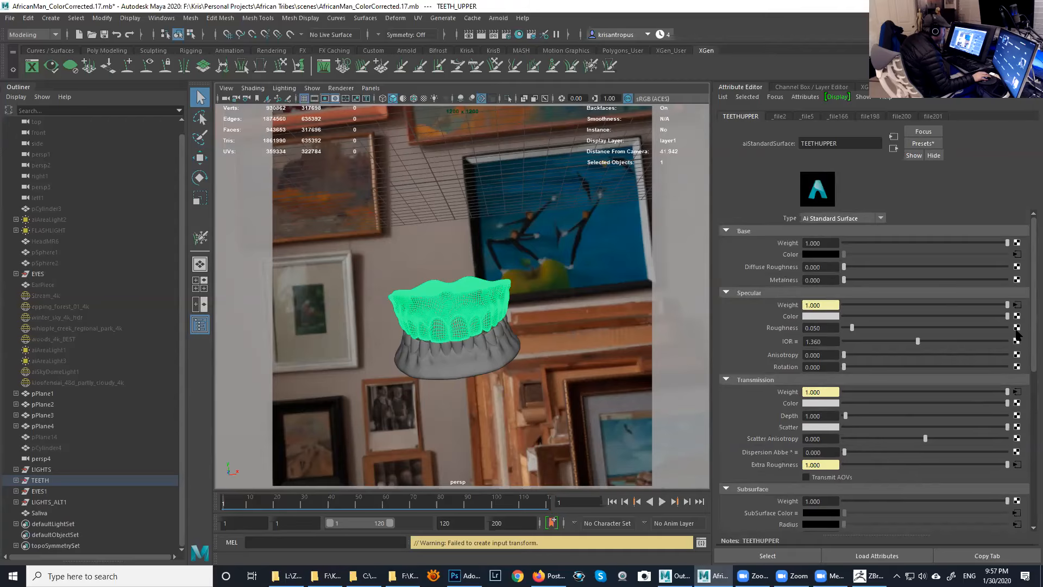
left_click(726, 232)
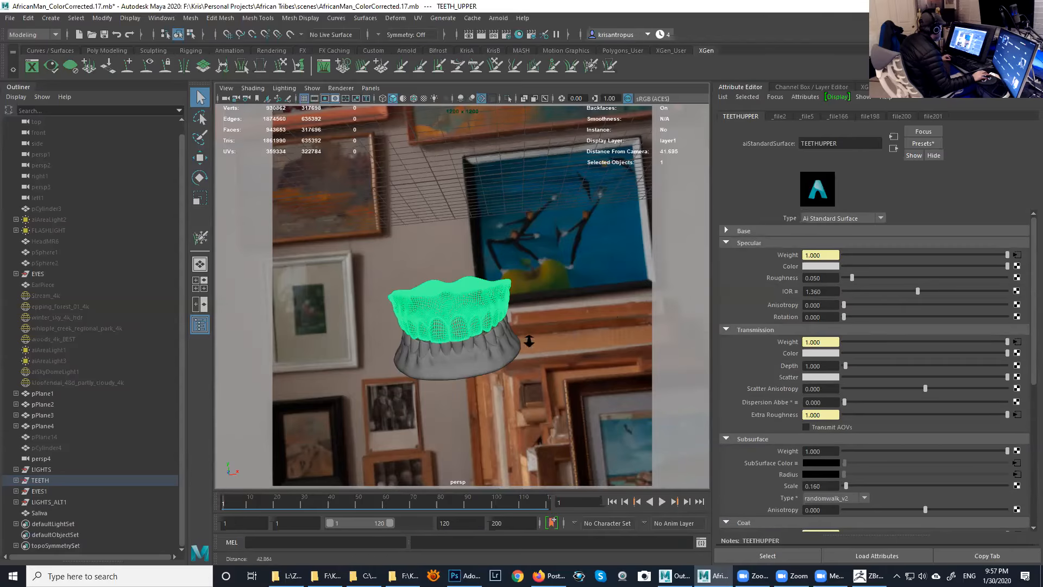
- Frame the teeth closer and set the render file name prefix to Teeth in the render settings
scroll(529, 339, "up", 4)
left_click_drag(528, 338, 534, 337, "alt")
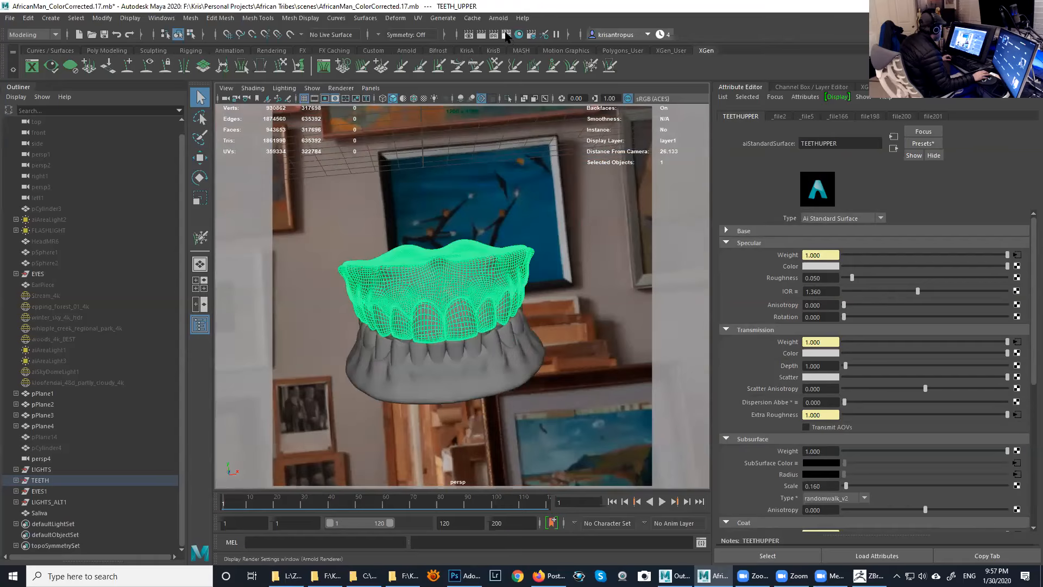
left_click(506, 34)
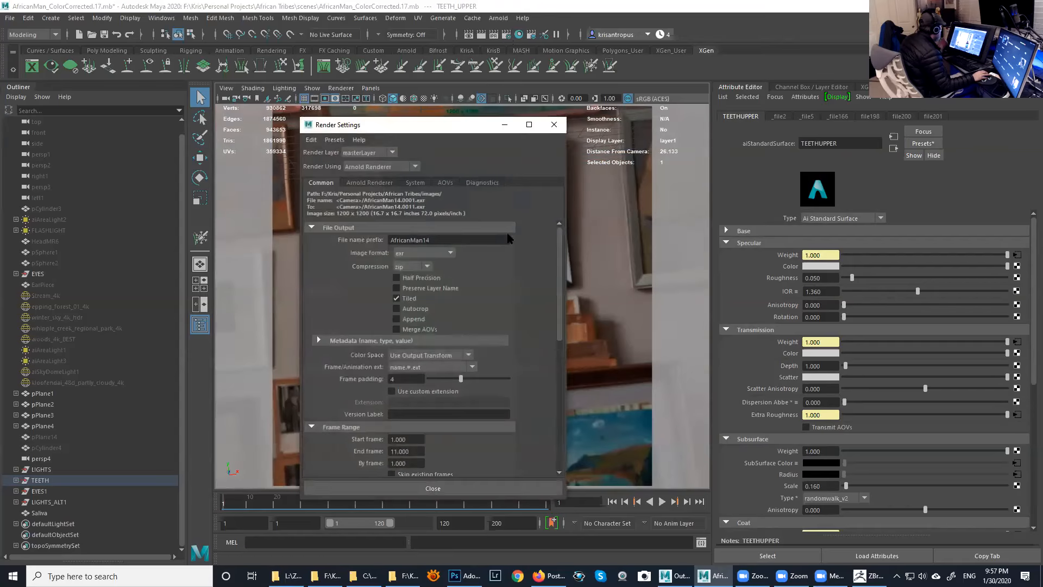
double_click(433, 243)
type("Teeth")
key("Return")
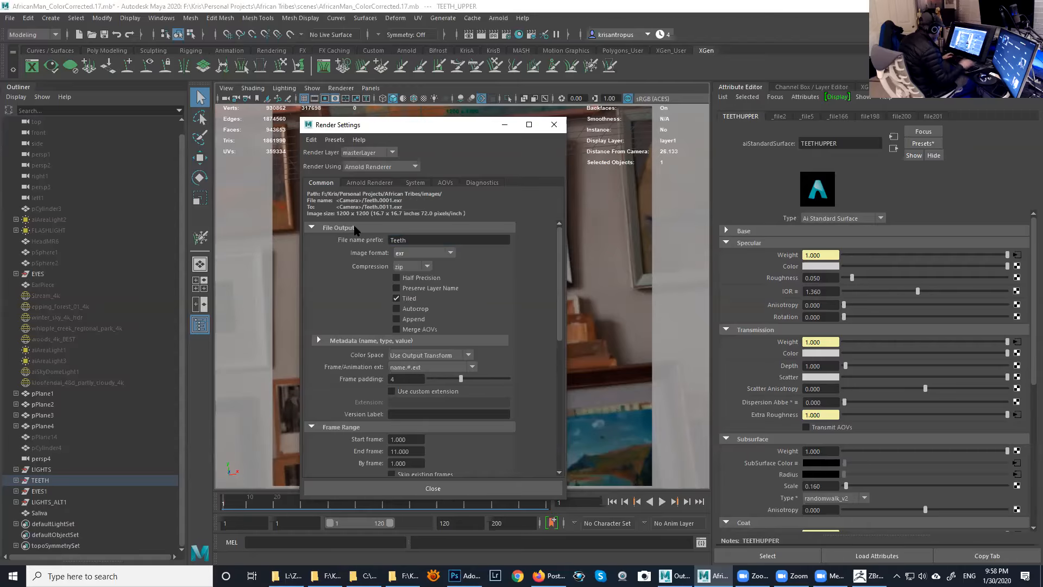
- Adjust a value in the Arnold Renderer settings, minimize the settings window and launch the Arnold render view
left_click(383, 184)
left_click_drag(473, 241, 464, 241)
left_click(505, 125)
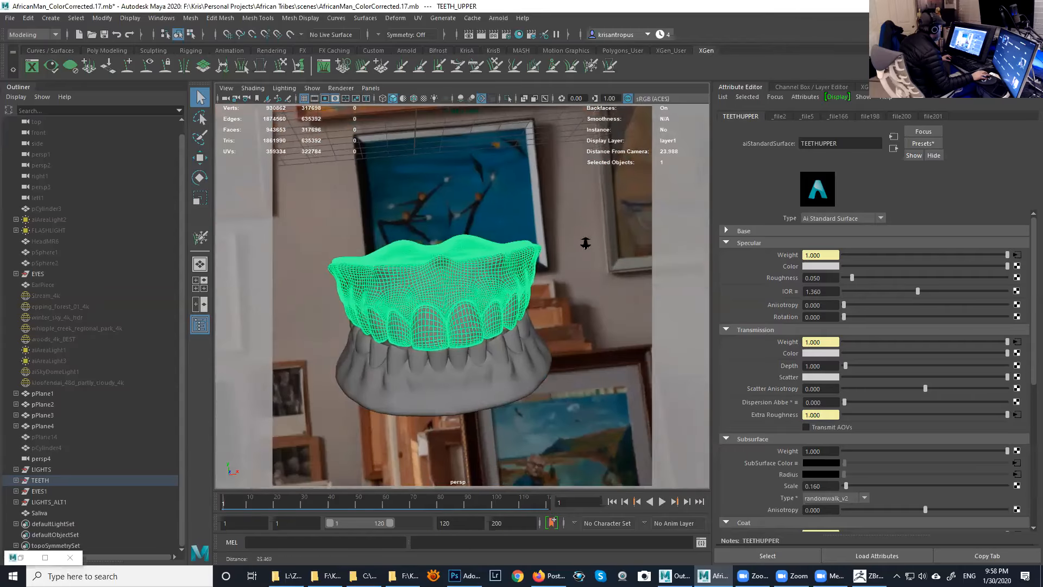
left_click(498, 18)
left_click(535, 50)
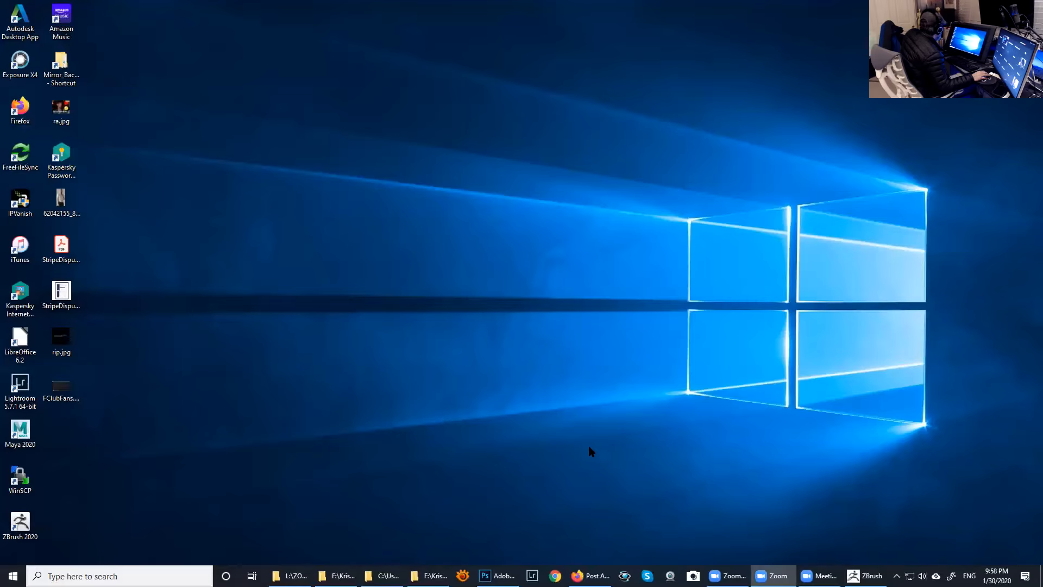
- Launch Maya 2020 again and start opening a scene
double_click(32, 435)
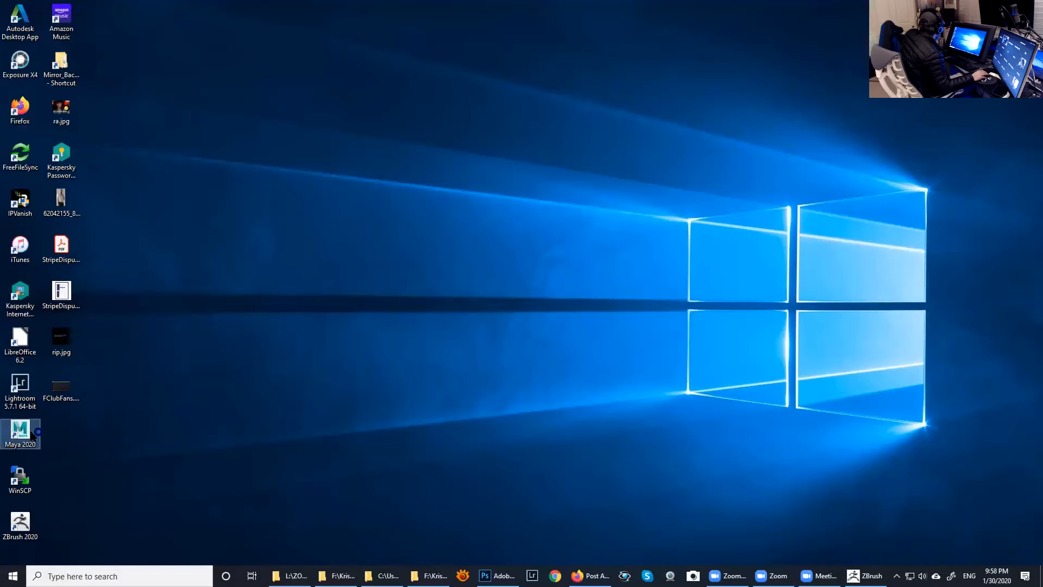
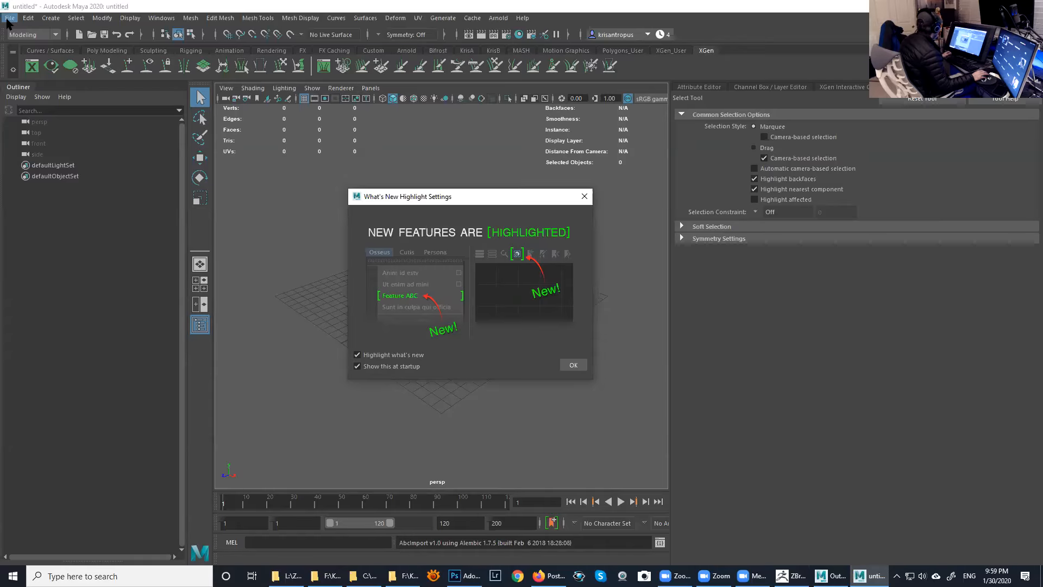
left_click(10, 18)
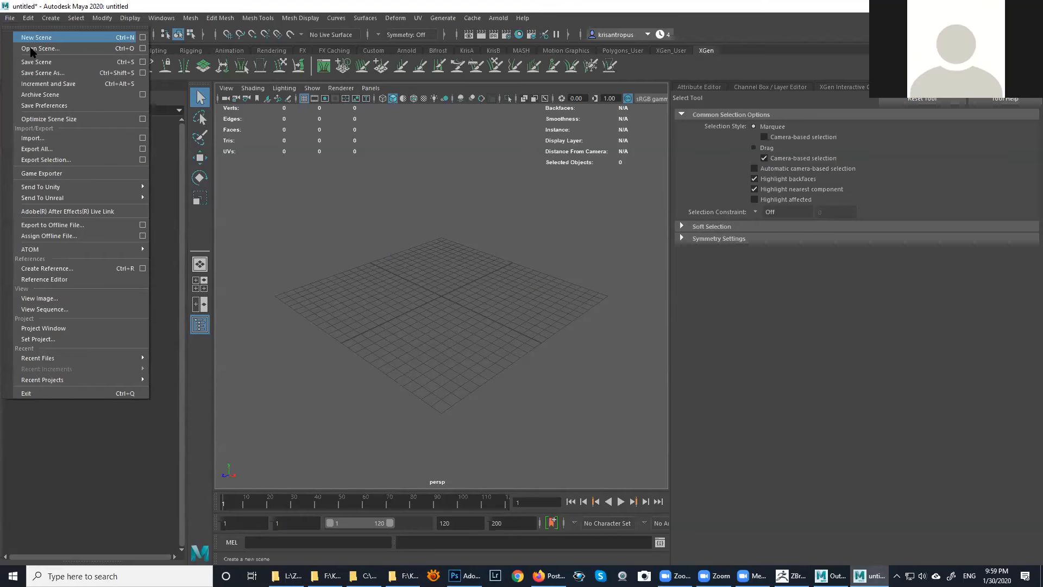
- Open the scene file AfricanMan_ColorCorrected.17.mb without keeping the untitled scene
left_click(32, 50)
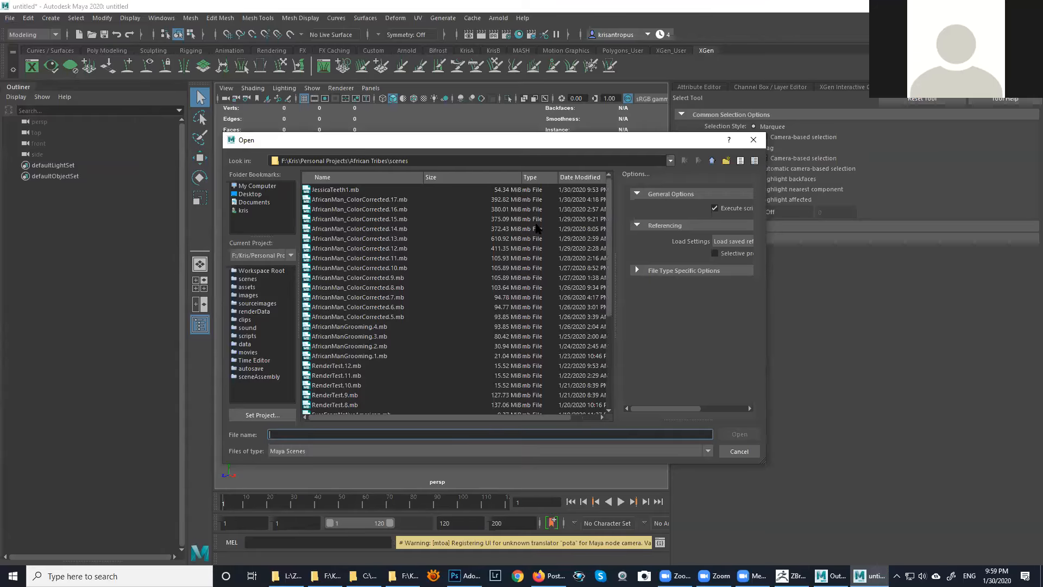
left_click(395, 202)
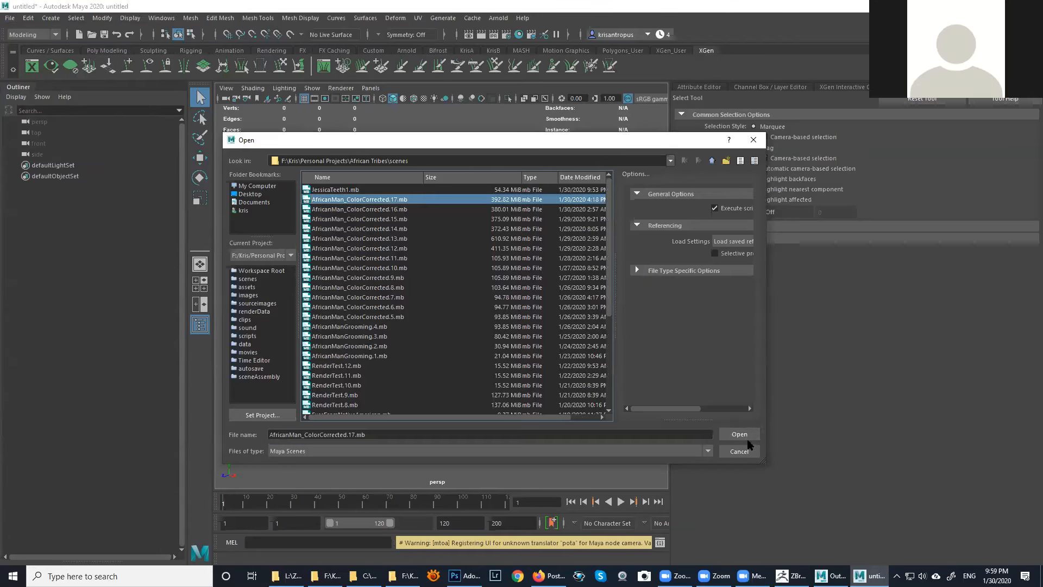
left_click(745, 435)
left_click(523, 293)
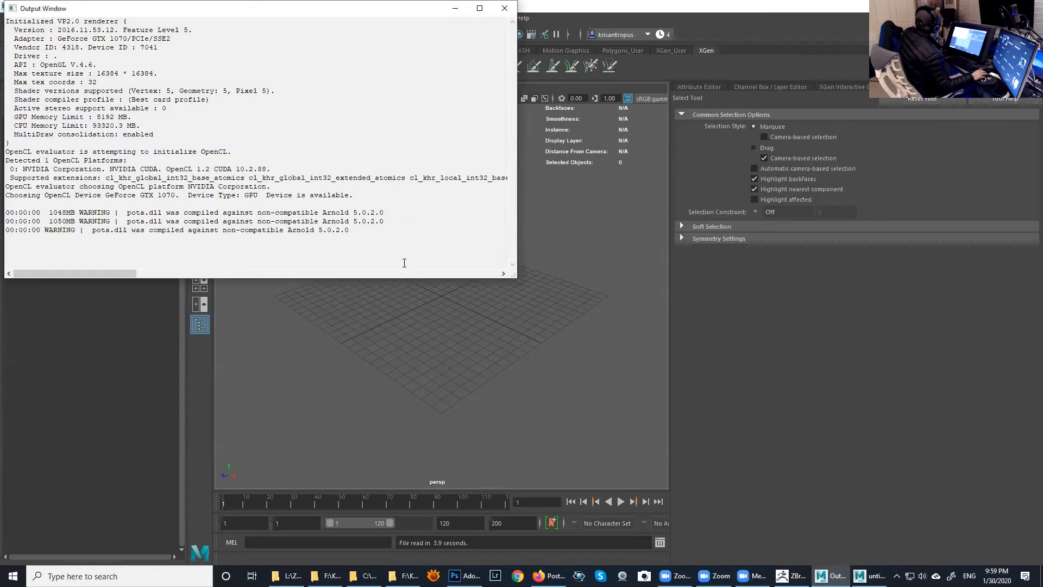
- Enlarge and reposition the Output Window, and highlight the GTX 1070 name in its OpenCL device line
left_click_drag(413, 278, 413, 341)
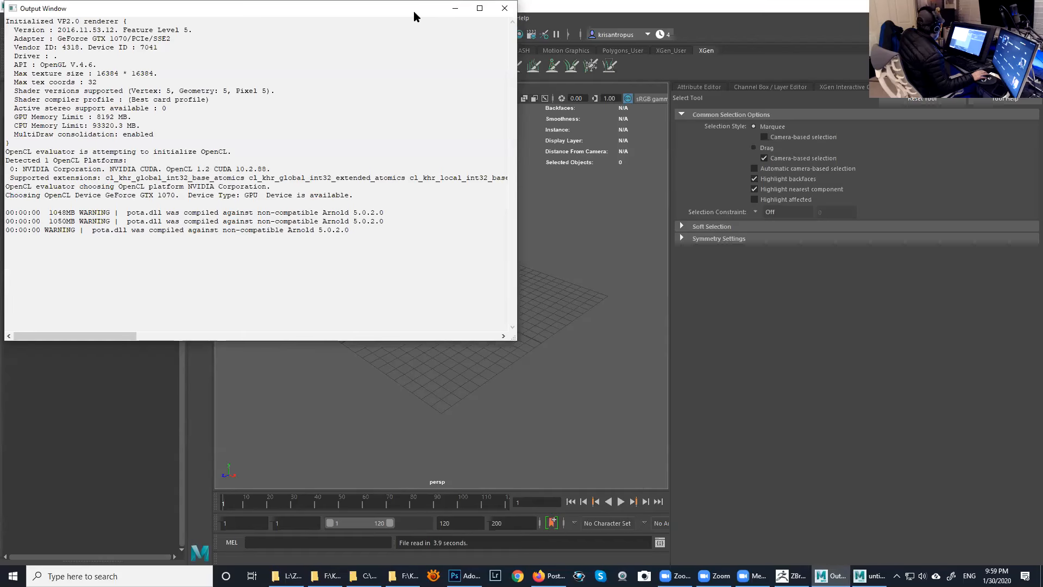
left_click_drag(414, 16, 449, 98)
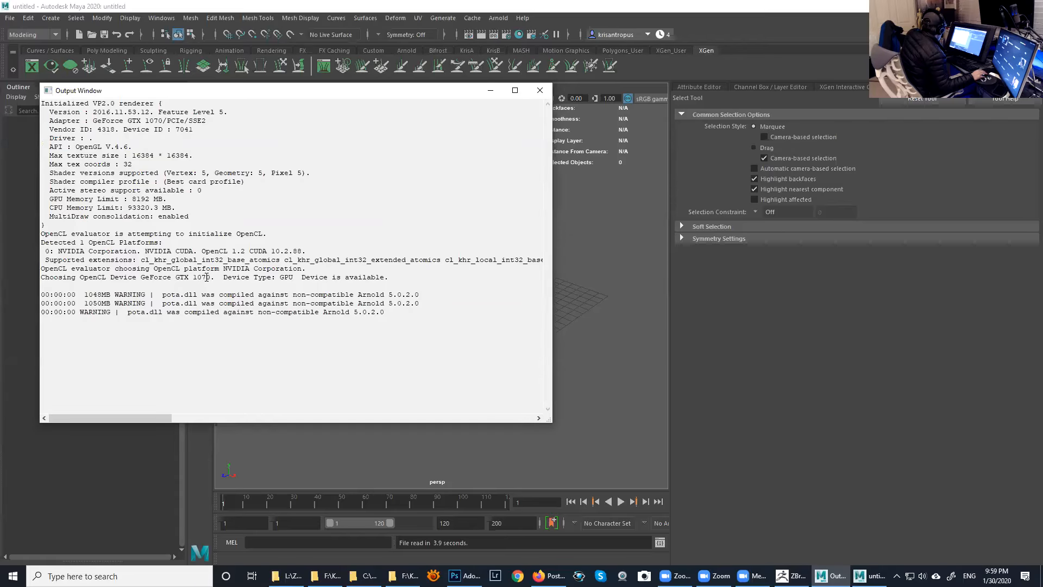
left_click_drag(210, 278, 175, 278)
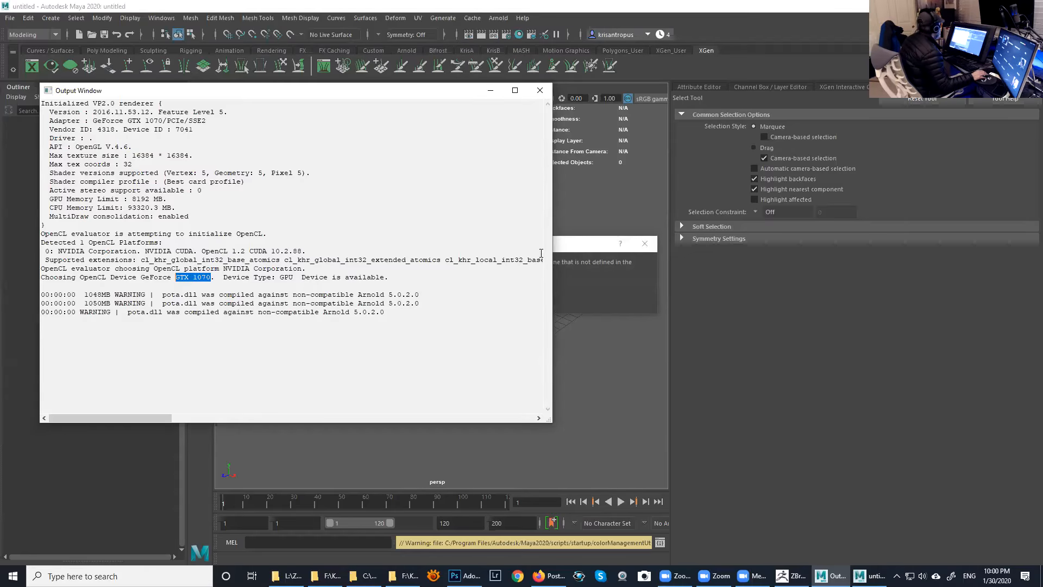
- Dismiss the color management warning that interrupts loading the scene
left_click(577, 248)
left_click(535, 301)
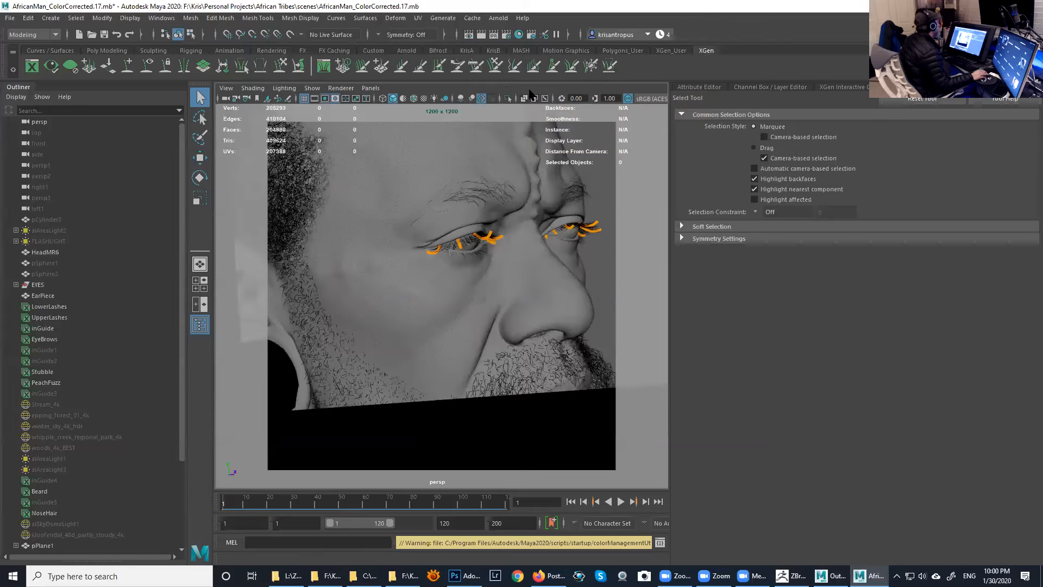
- Delete every interactive groom description, from LowerLashes through MainHair, and all the remaining inGuide descriptions
left_click(499, 18)
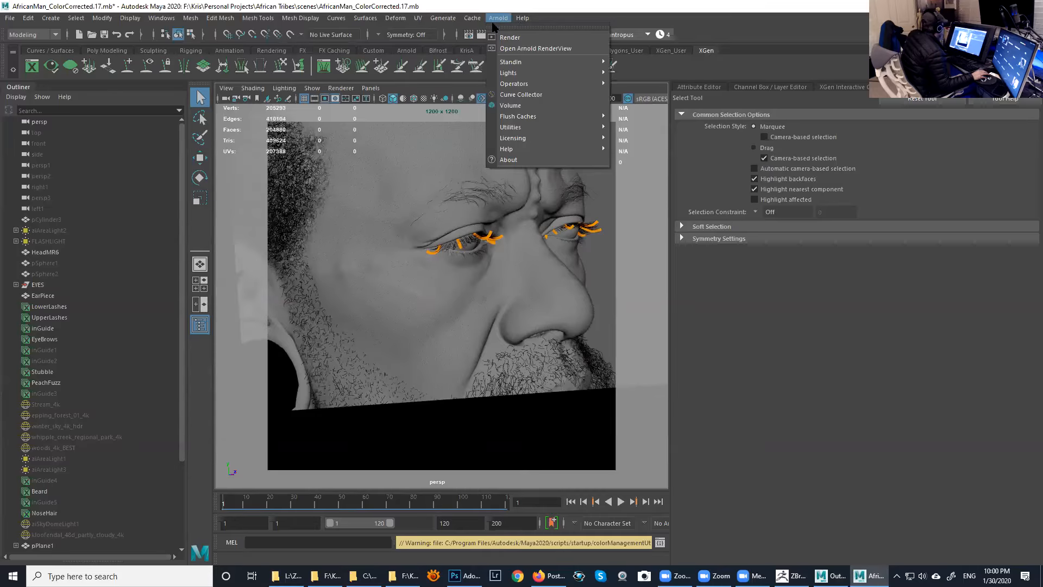
left_click(863, 88)
left_click(727, 145)
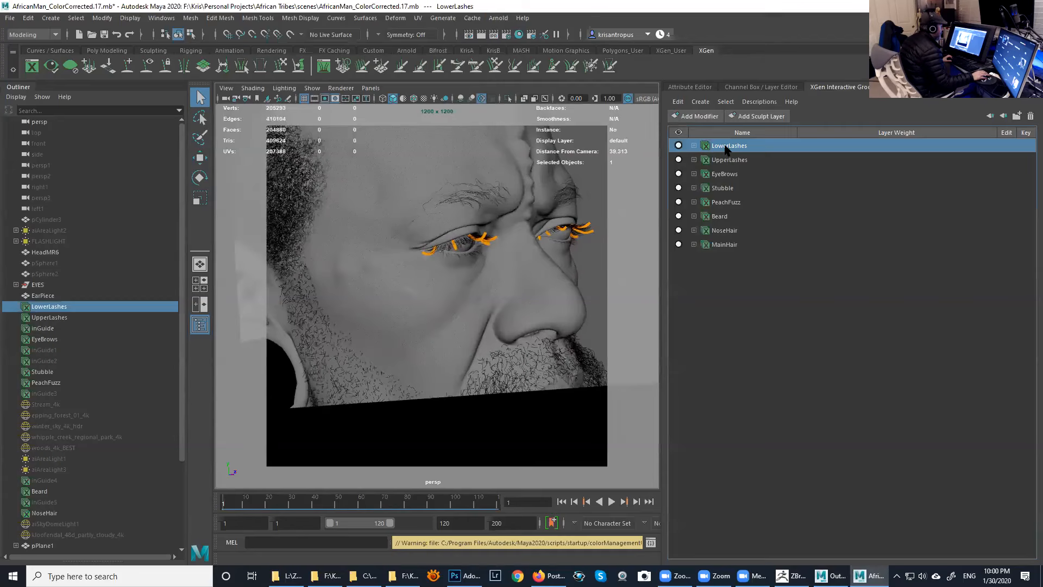
left_click(726, 244, "shift")
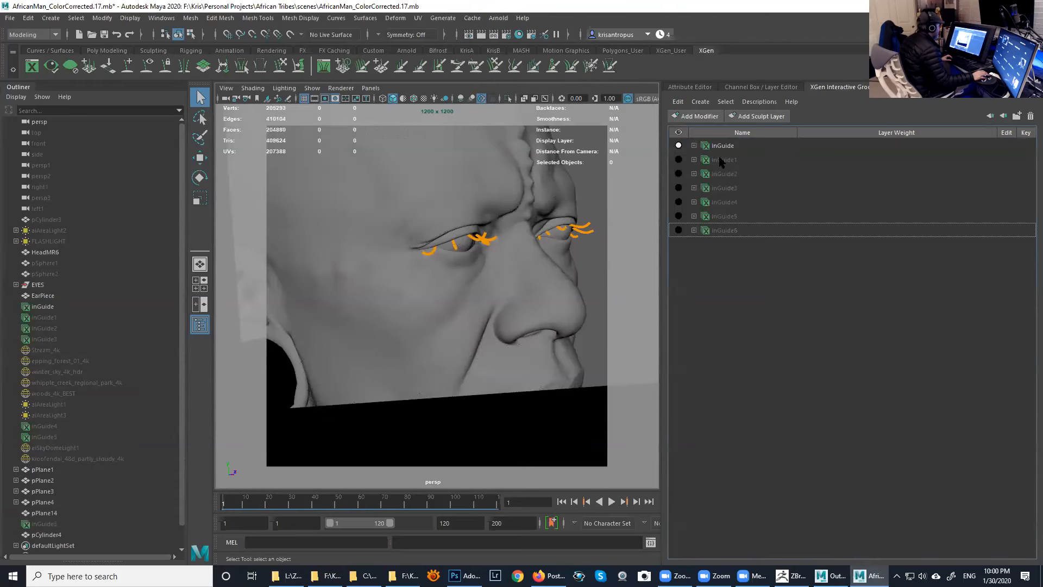
left_click(723, 146)
left_click(727, 230, "shift")
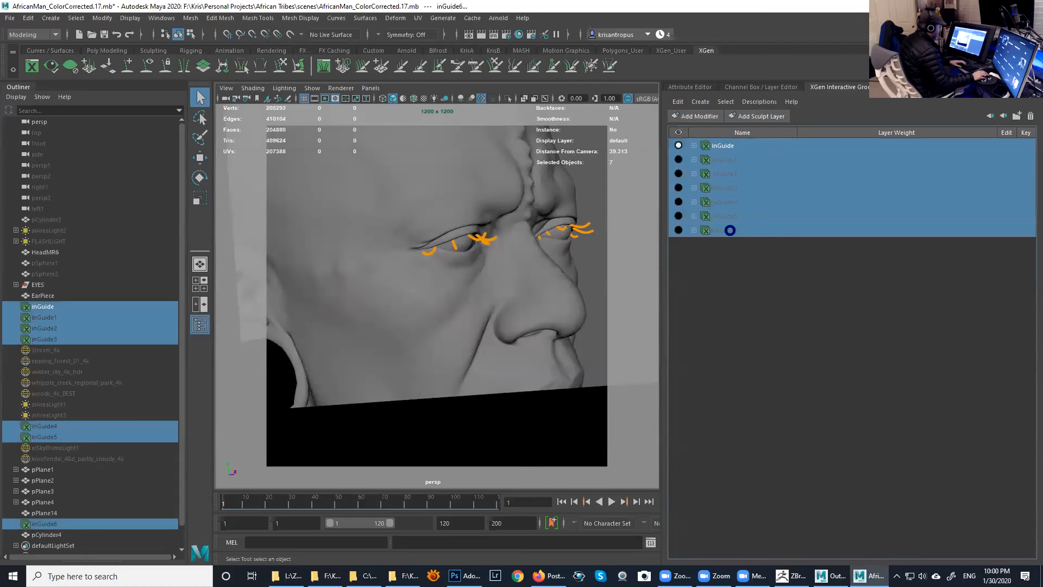
key("Delete")
- Delete the head geometry and all remaining meshes, groups and lights, keeping only the cameras and default sets
right_click_drag(520, 233, 335, 188, "alt")
left_click_drag(334, 192, 562, 426)
key("Delete")
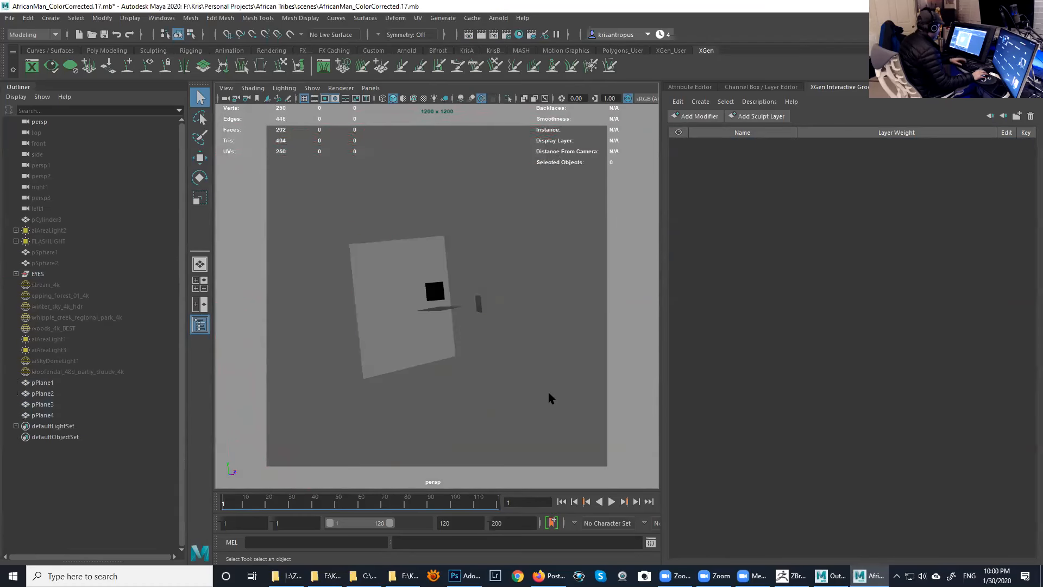
left_click(44, 220)
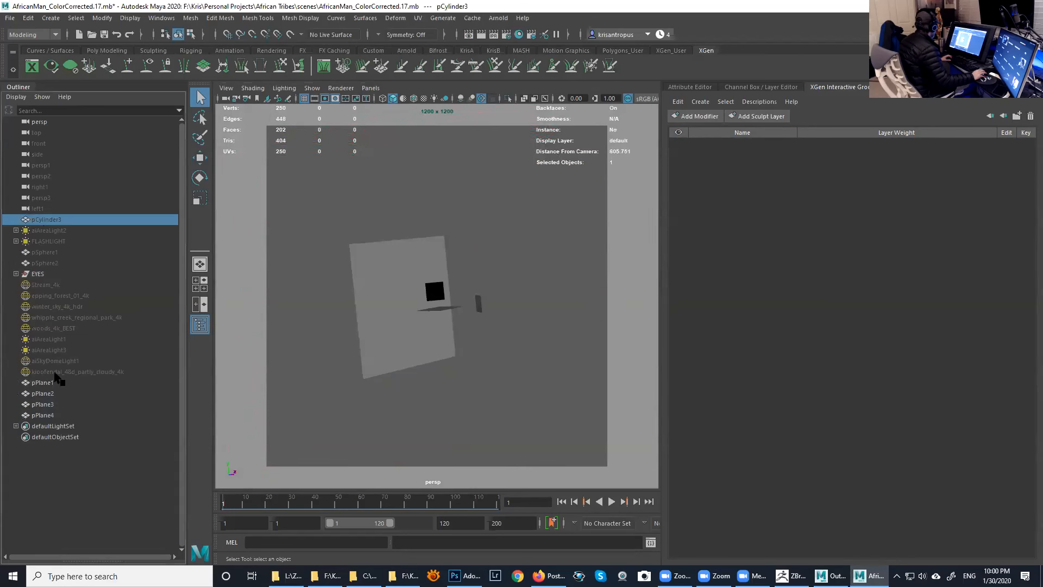
left_click(43, 416, "shift")
key("Delete")
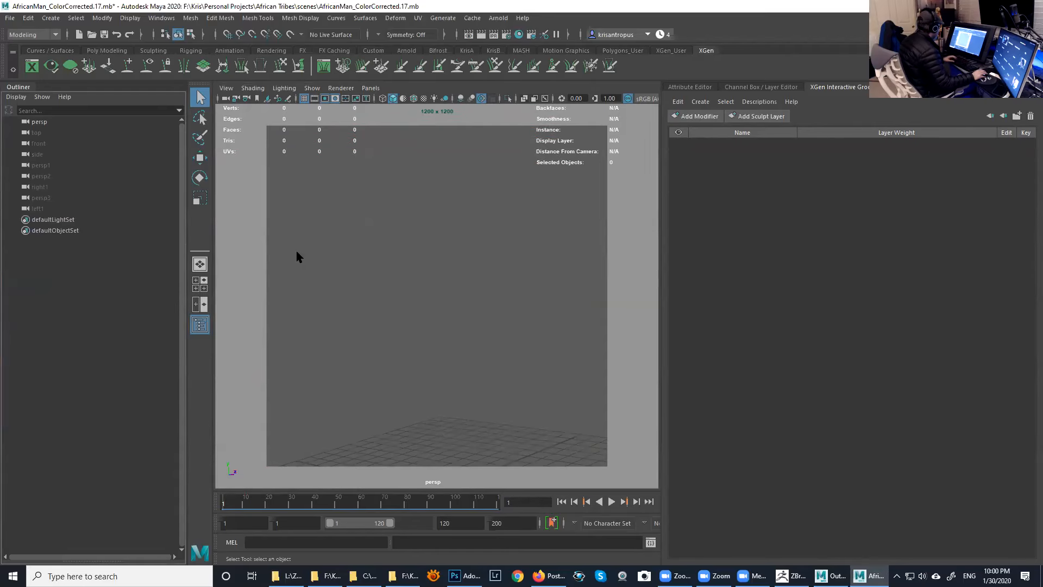
- Import the Maya Binary file JessicaTeeth1.mb from the African Tribes scenes folder
left_click(9, 18)
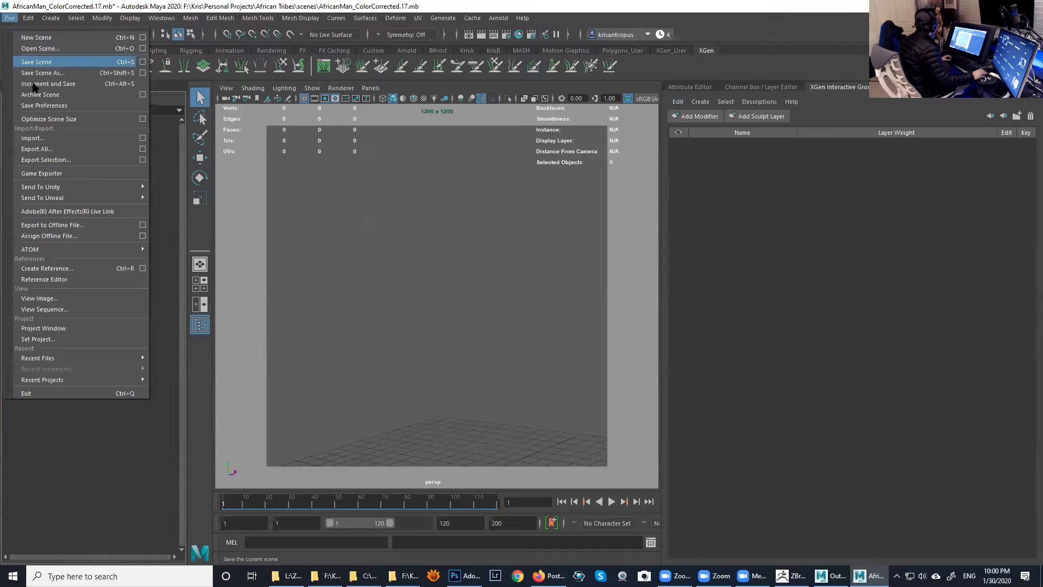
left_click(49, 139)
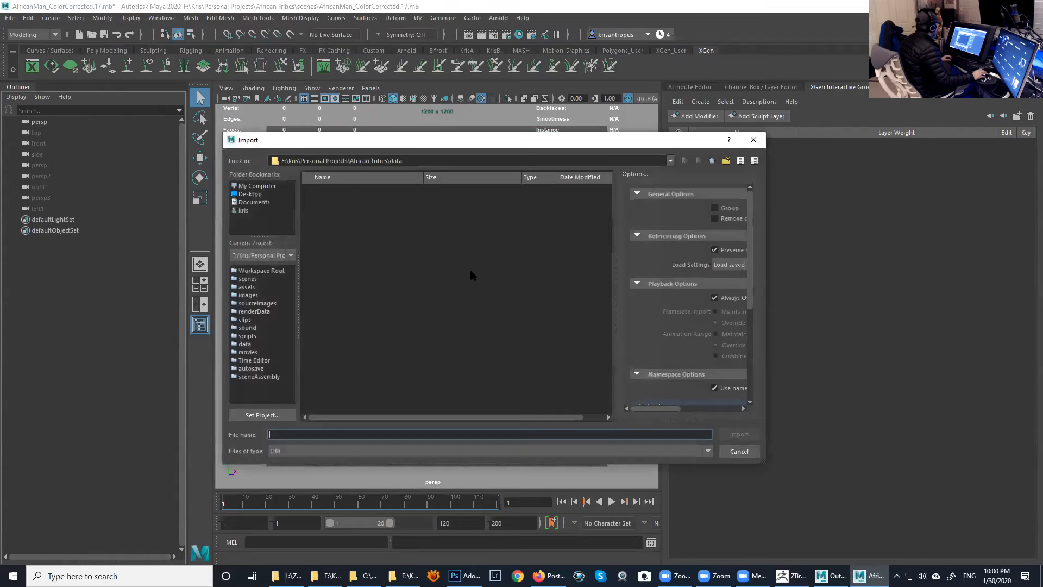
left_click(711, 161)
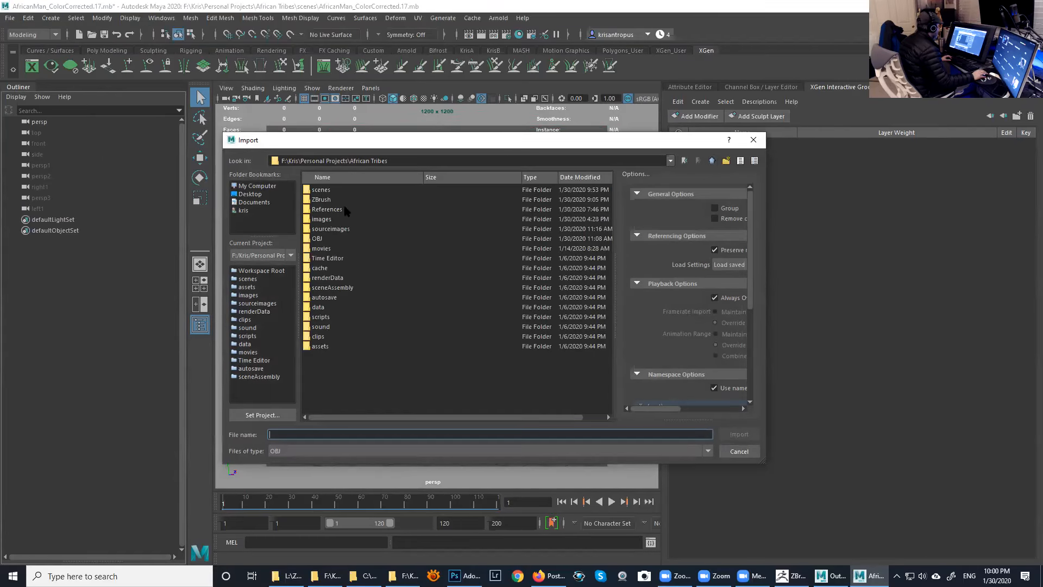
double_click(322, 191)
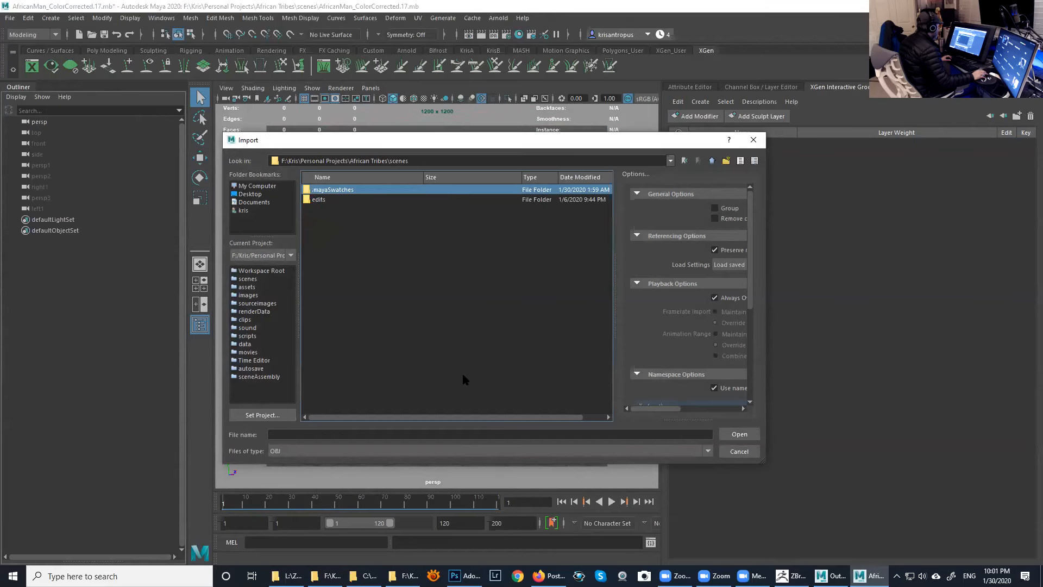
left_click(463, 451)
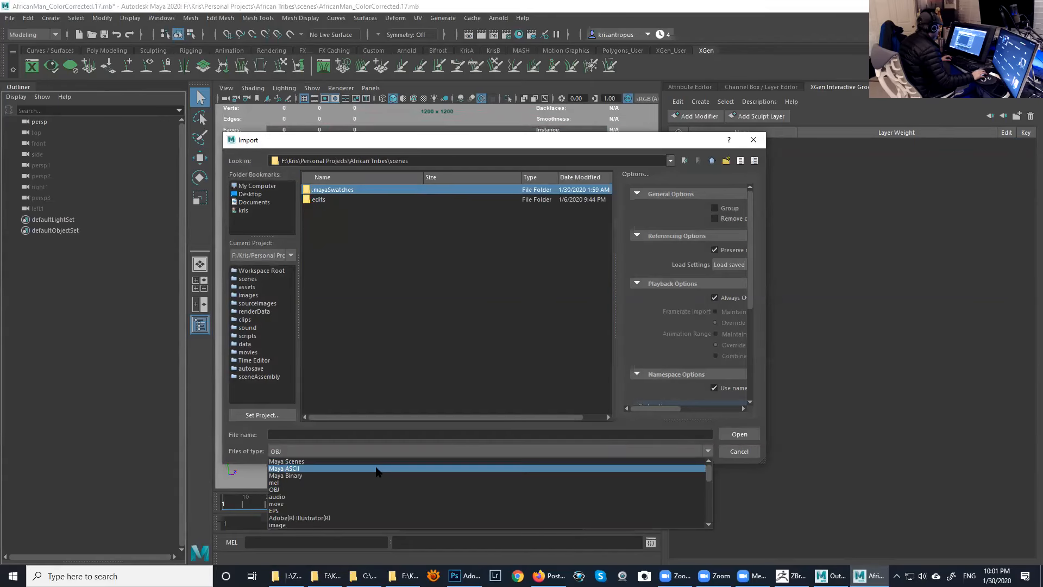
left_click(378, 475)
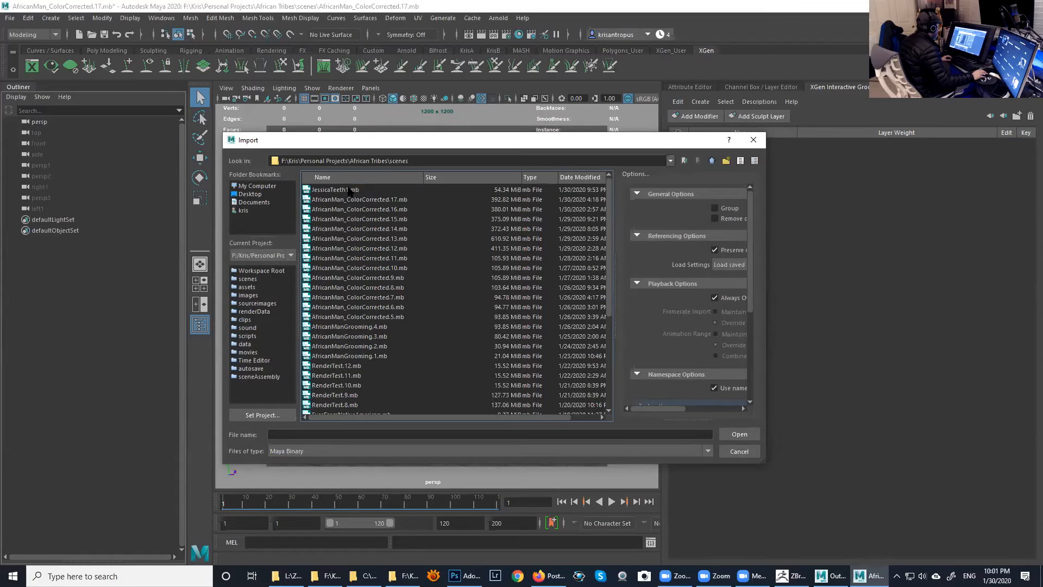
left_click(348, 190)
left_click(739, 436)
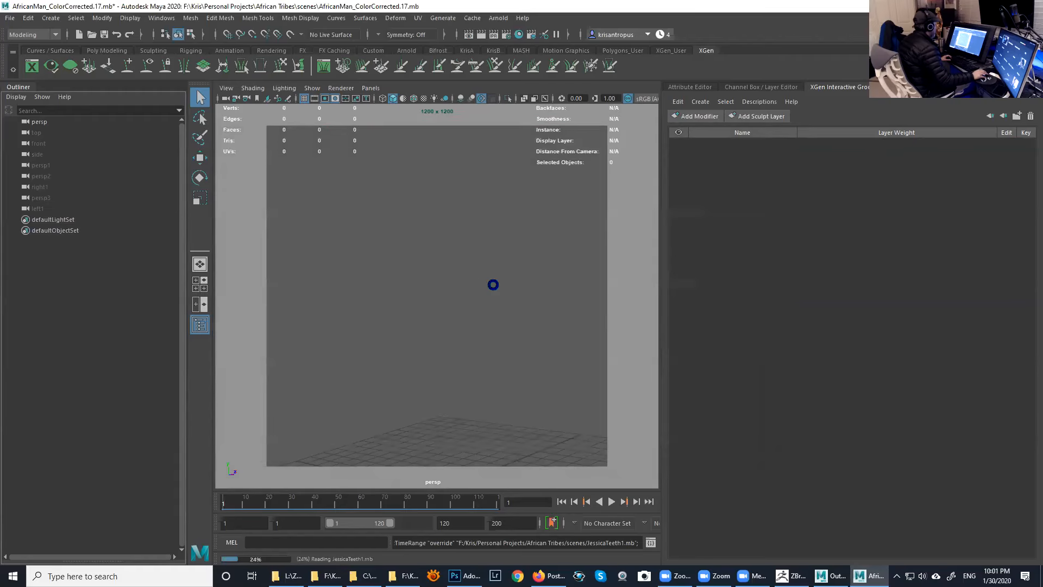
left_click(521, 301)
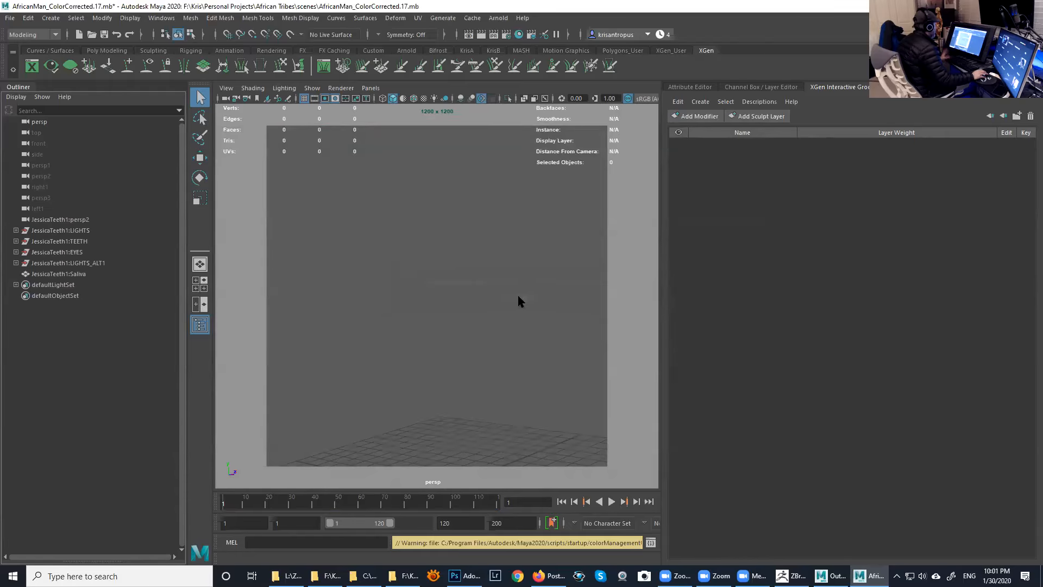
- Frame the imported persp2 camera in the viewport and examine the surroundings of the imported scene
left_click_drag(449, 289, 454, 291, "alt")
mouse_move(464, 288)
right_mouse_down("alt")
mouse_move(433, 261)
mouse_move(323, 245)
right_mouse_up("alt")
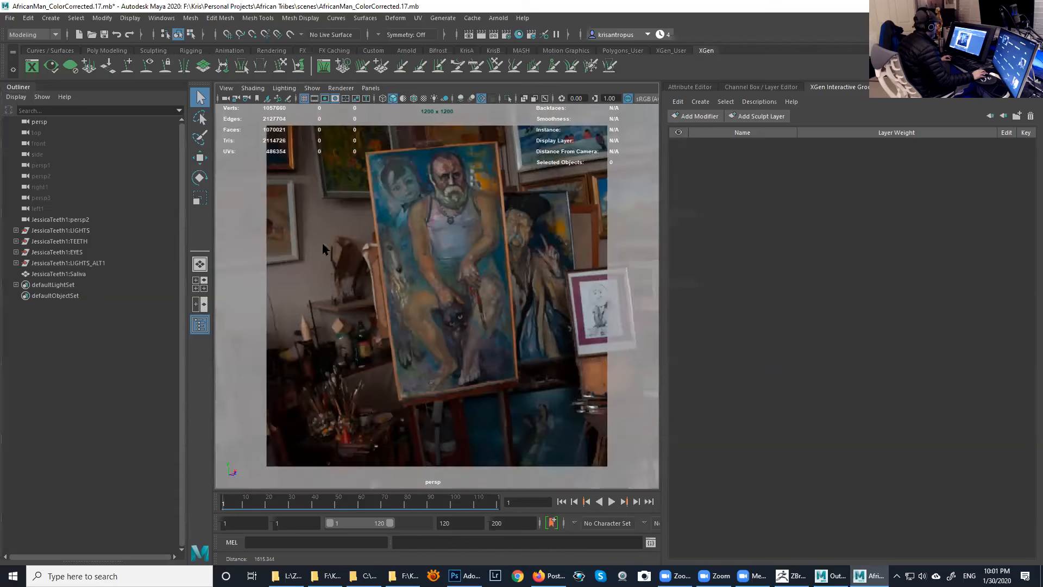
left_click(82, 219)
key("f")
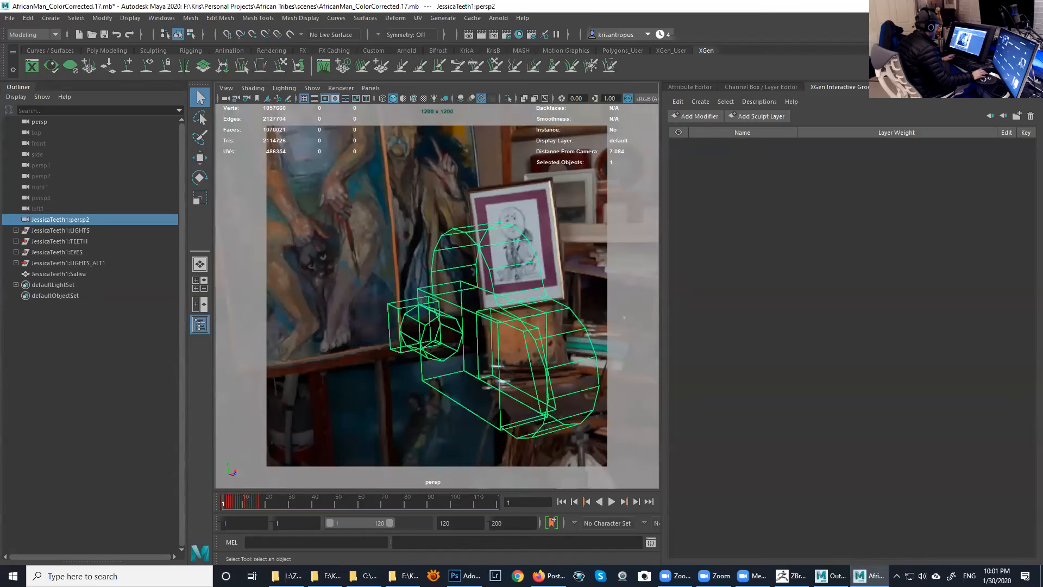
left_click_drag(473, 336, 502, 331, "alt")
right_click_drag(502, 332, 344, 252, "alt")
left_click_drag(343, 253, 411, 269, "alt")
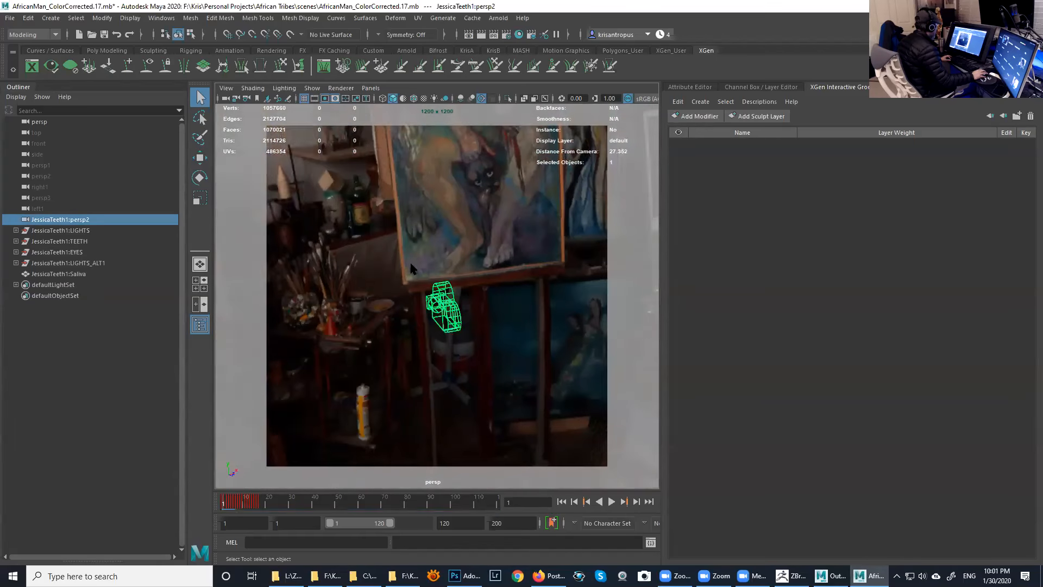
- Frame the imported Saliva mesh to examine the teeth model, and select the upper teeth
left_click(109, 230)
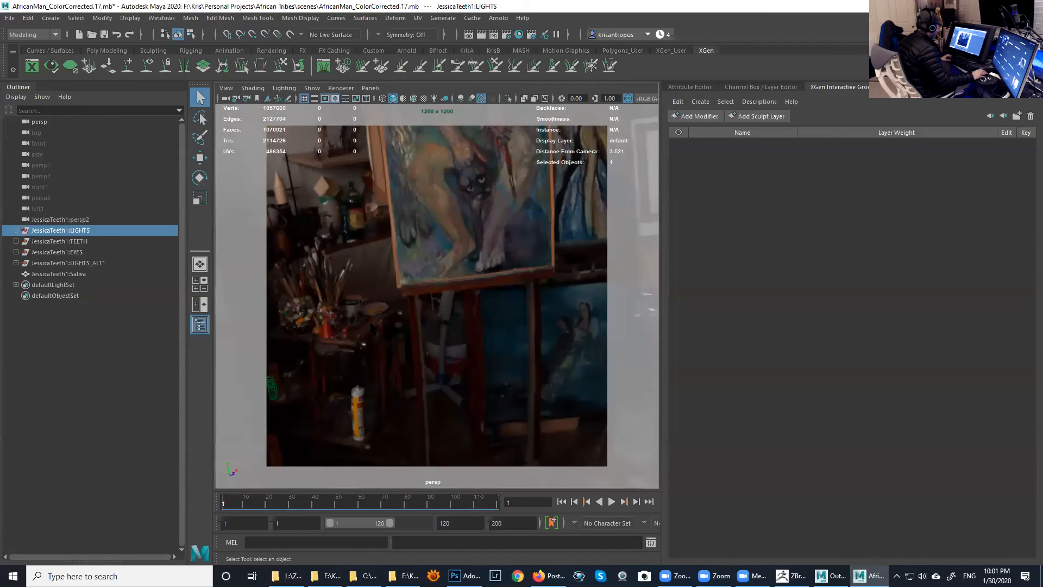
left_click(92, 274)
key("f")
mouse_move(433, 276)
left_mouse_down("alt")
mouse_move(398, 270)
mouse_move(433, 275)
left_mouse_up("alt")
right_click_drag(432, 276, 384, 254, "alt")
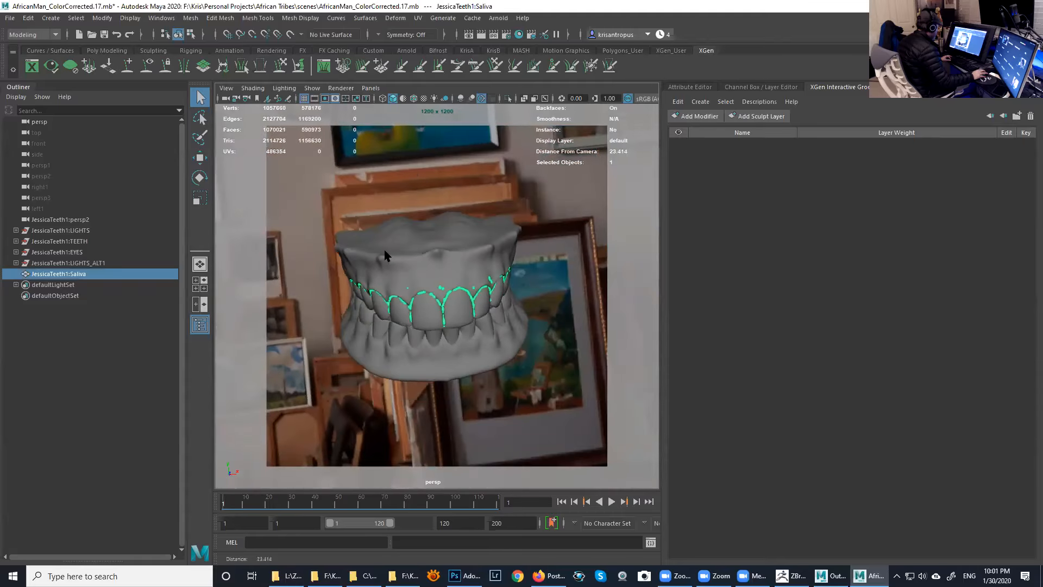
middle_click_drag(390, 261, 399, 245, "alt")
left_click(107, 309)
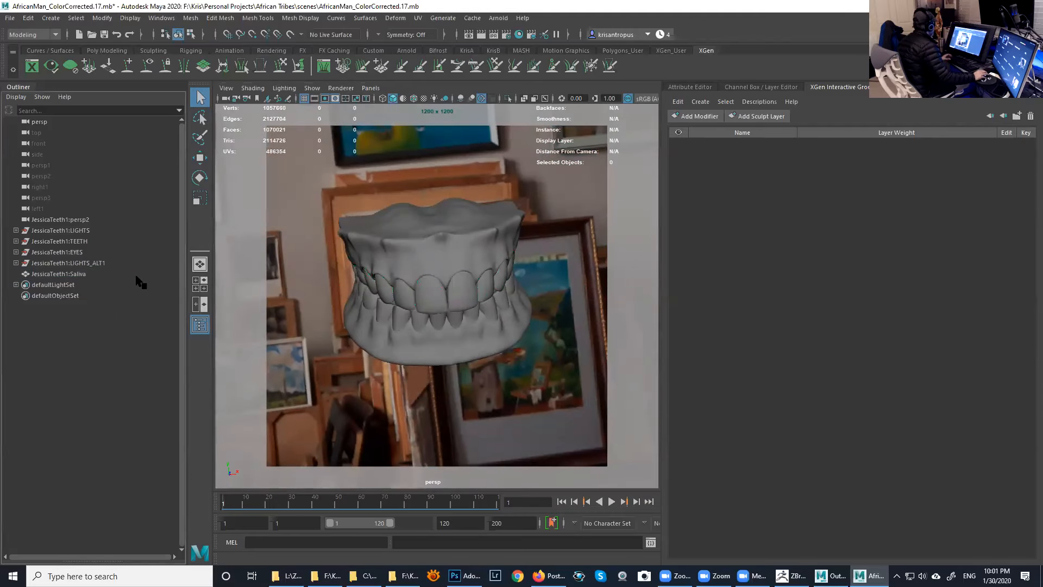
left_click(402, 265)
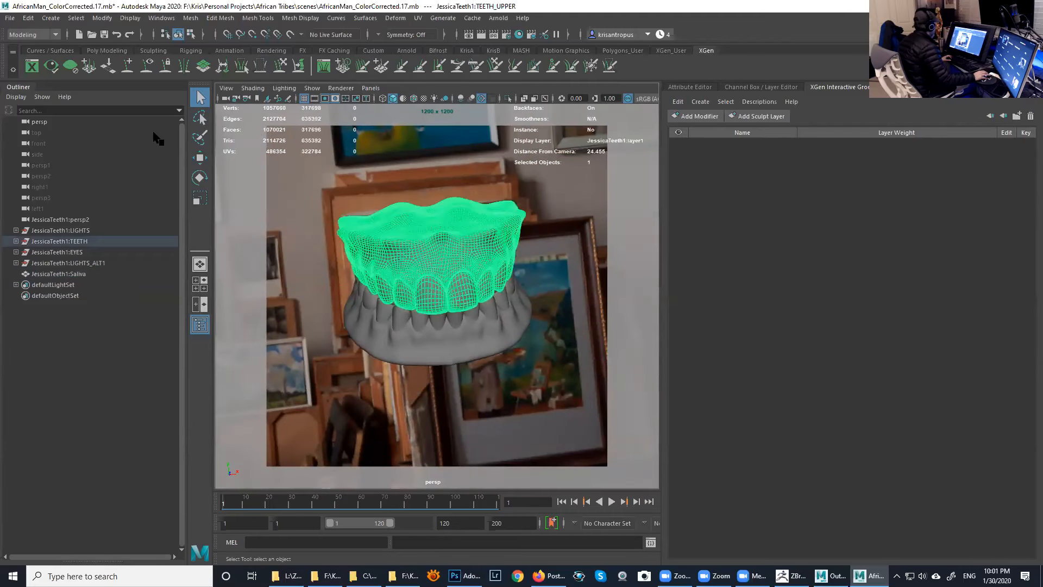
- Save the scene under the new name JessicaTeeth2.mb in the scenes folder
left_click(10, 18)
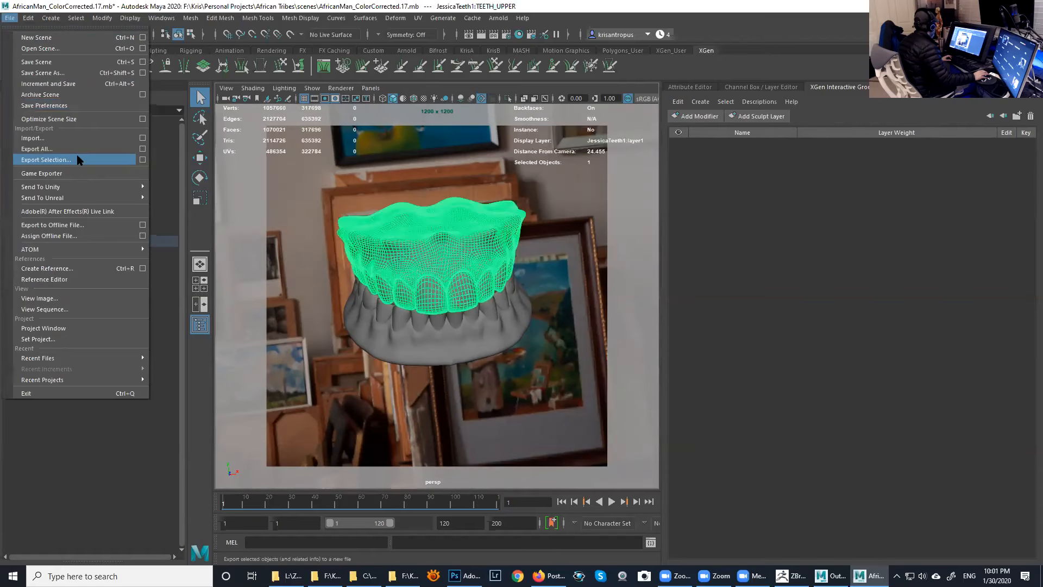
left_click(68, 82)
left_click(342, 191)
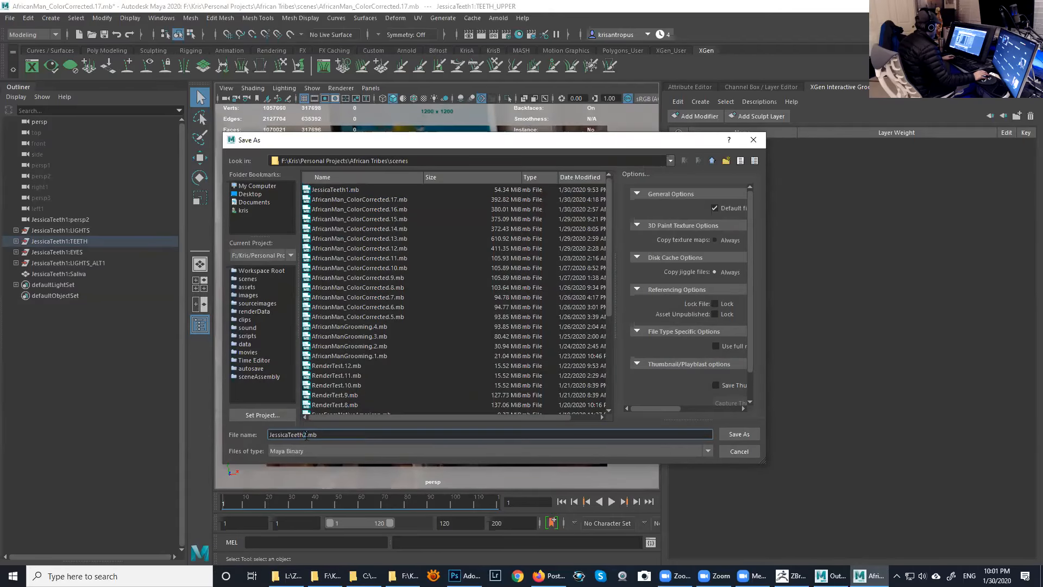
left_click(740, 434)
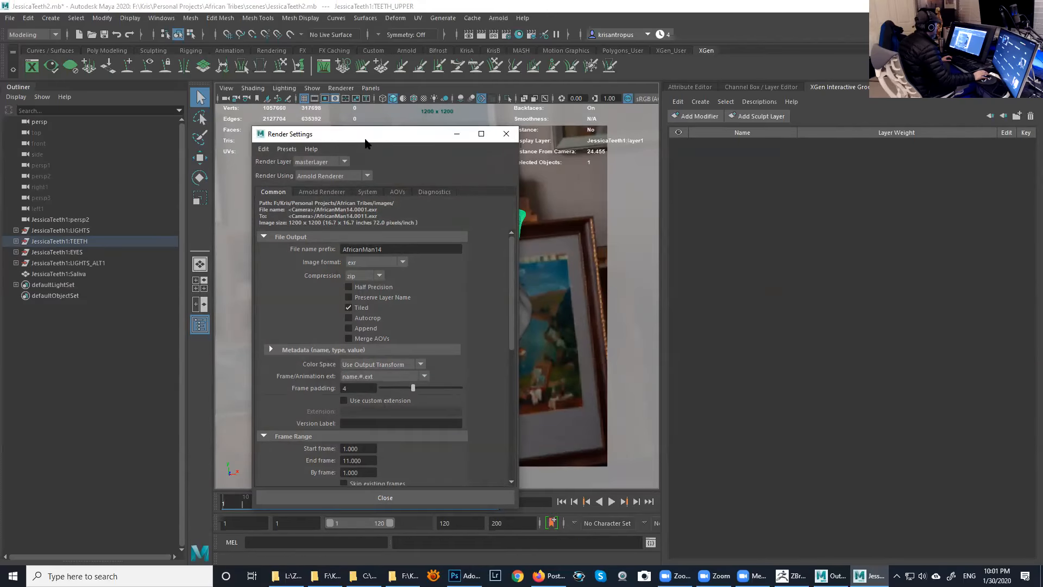
- Check the Common output settings, set Arnold's Camera (AA) samples to 6, and expand the Textures section
left_click_drag(365, 139, 326, 85)
scroll(346, 263, "down", 10)
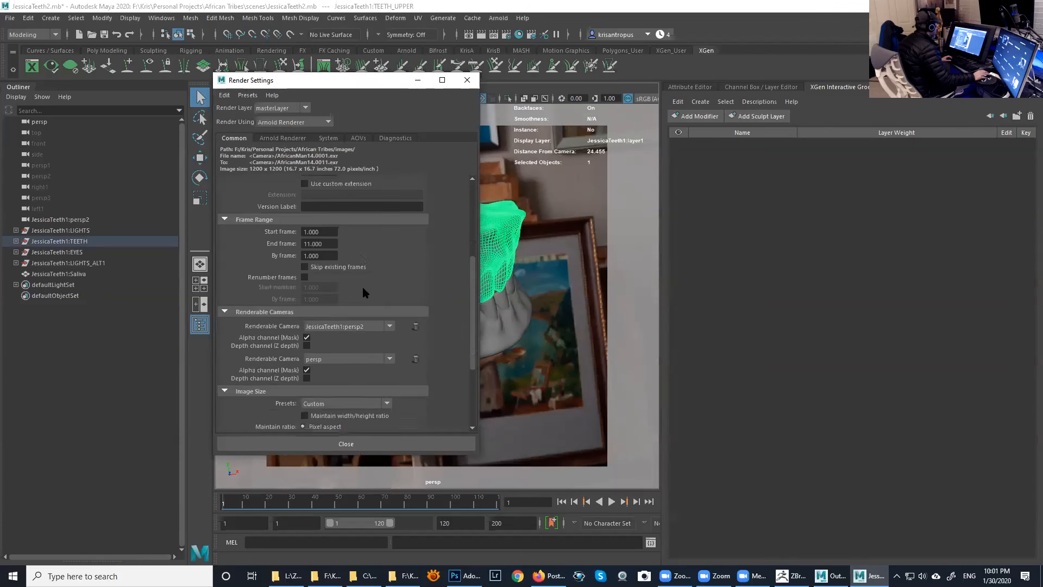
scroll(373, 296, "up", 10)
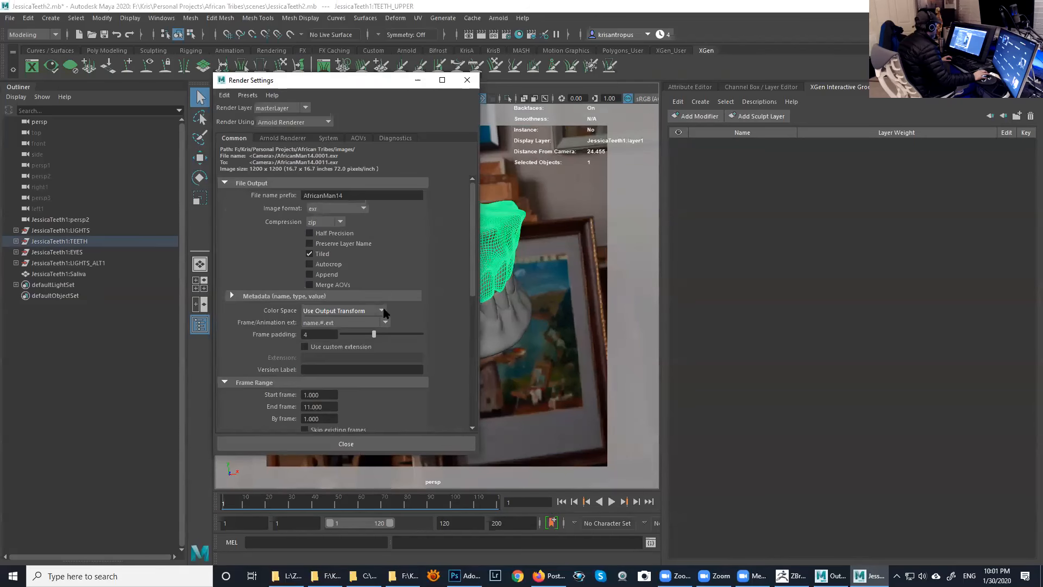
left_click(291, 138)
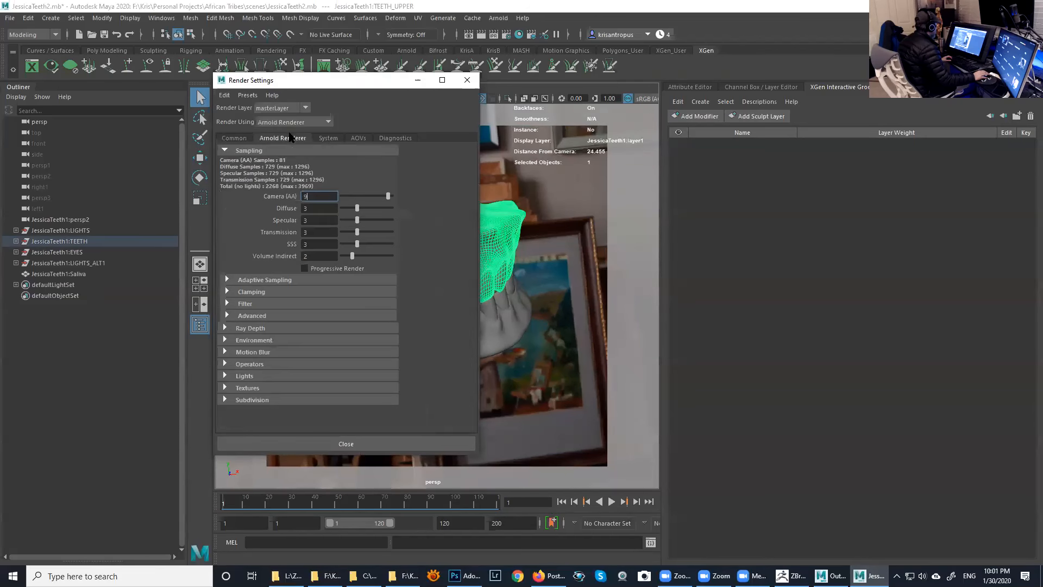
left_click(264, 389)
scroll(356, 380, "down", 3)
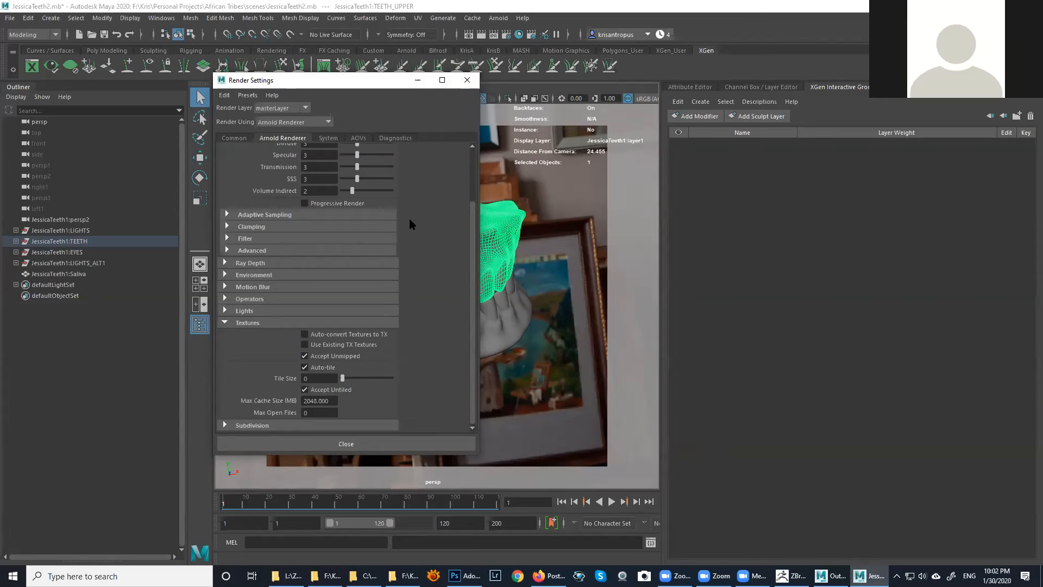
scroll(413, 224, "up", 3)
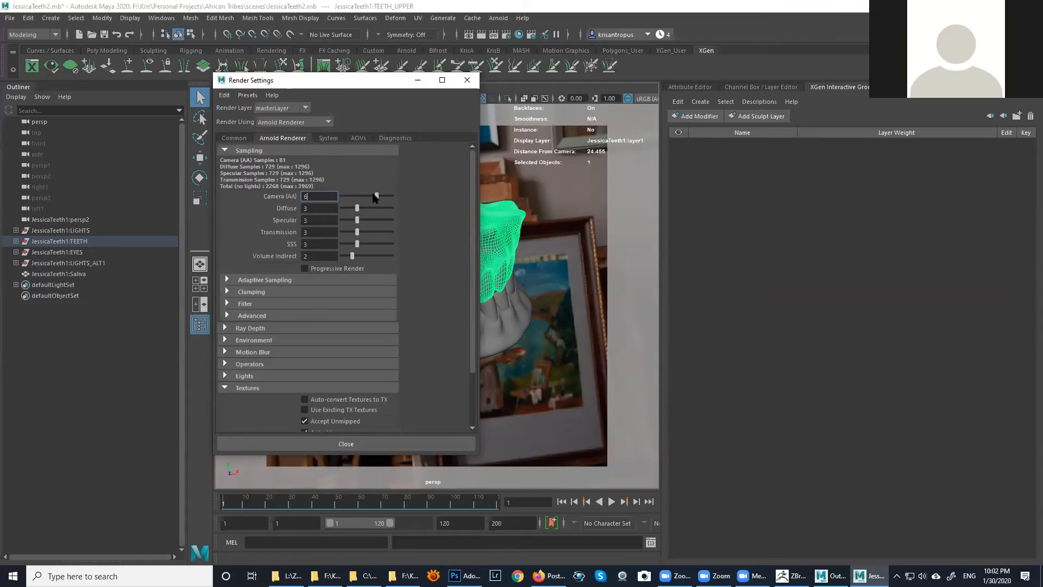
- Review the Diagnostics logging, error handling and feature override options, and minimize the render settings
left_click(386, 139)
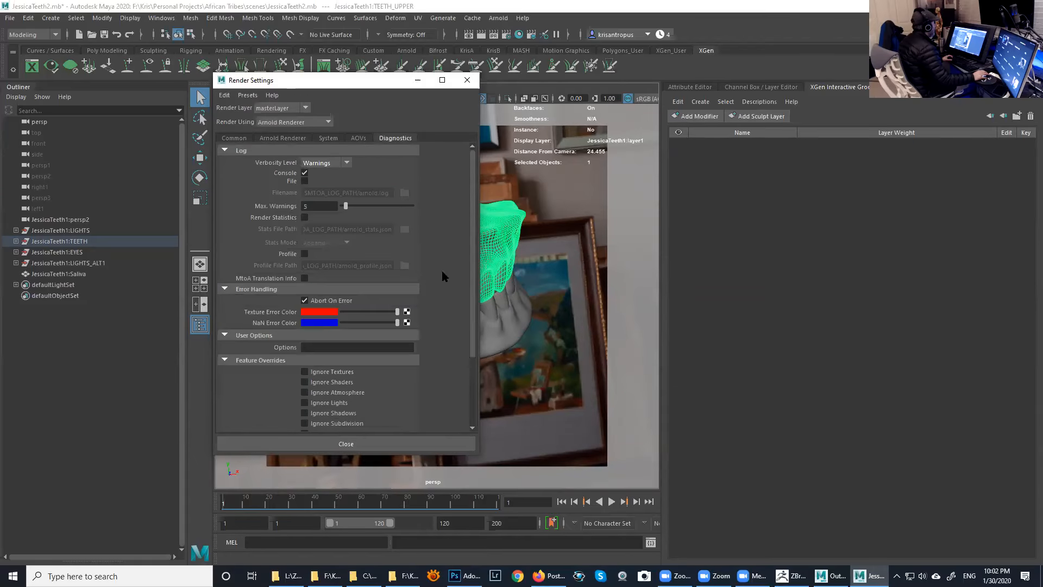
scroll(443, 277, "down", 2)
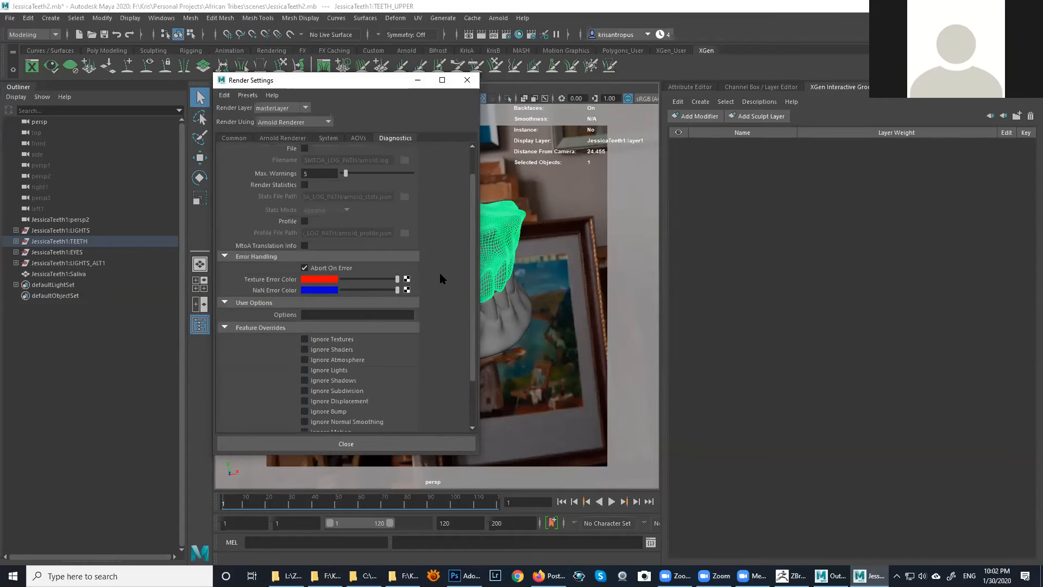
scroll(411, 371, "down", 1)
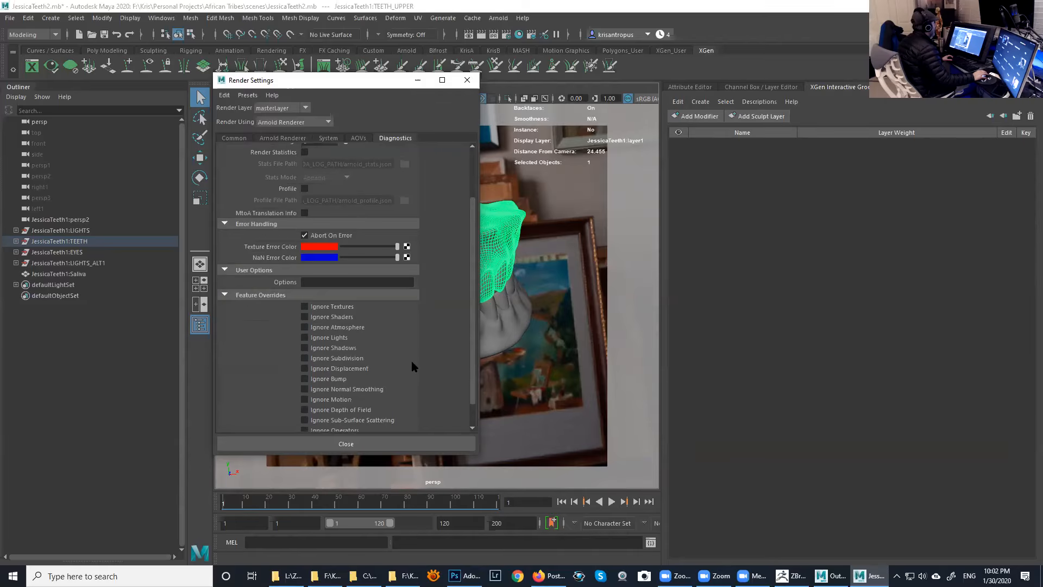
left_click(417, 80)
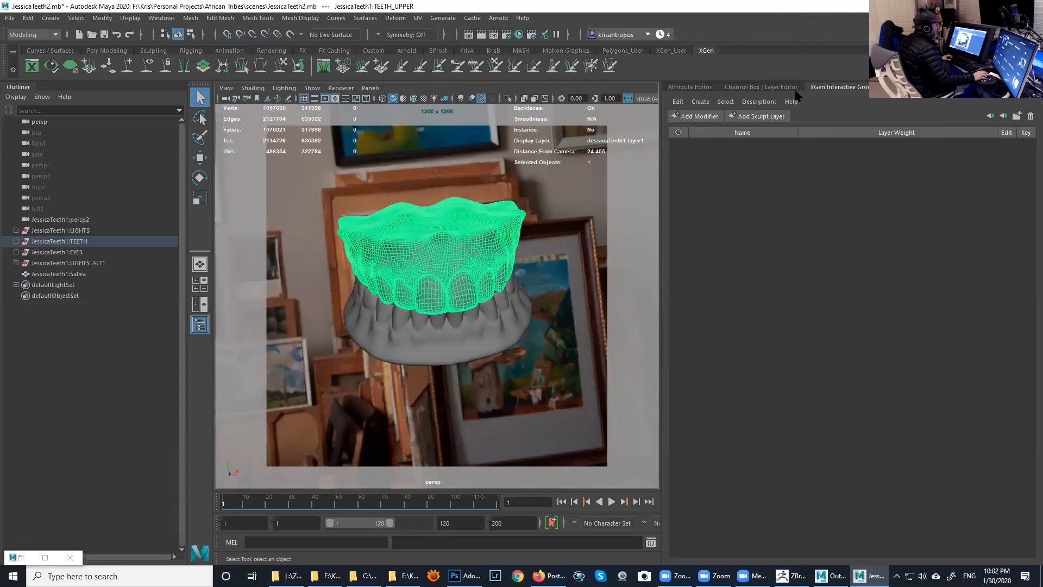
- Show the upper teeth's attributes, and check the scene's texture list in the Arnold TX Manager
left_click(699, 87)
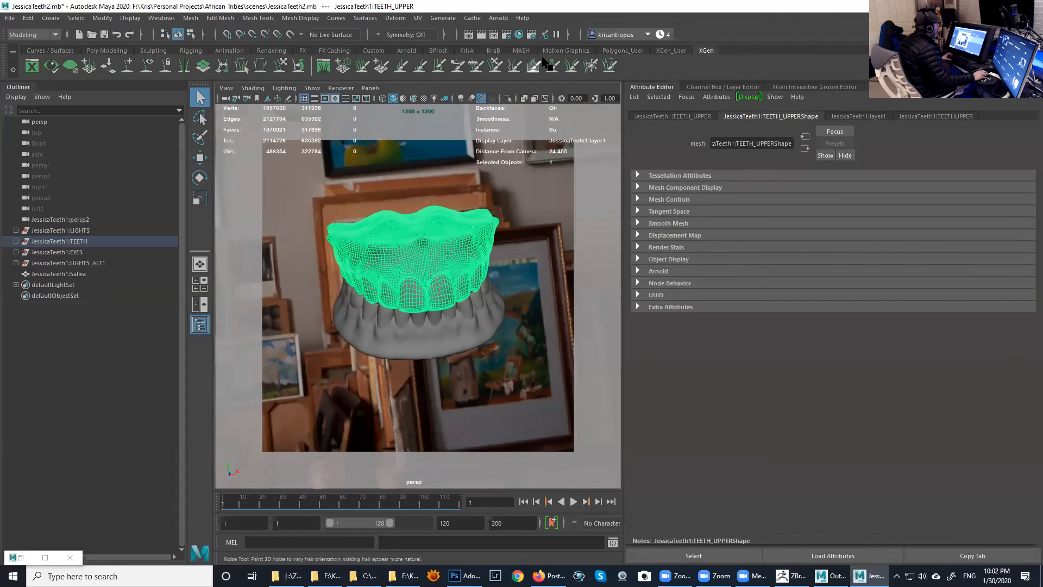
left_click(498, 18)
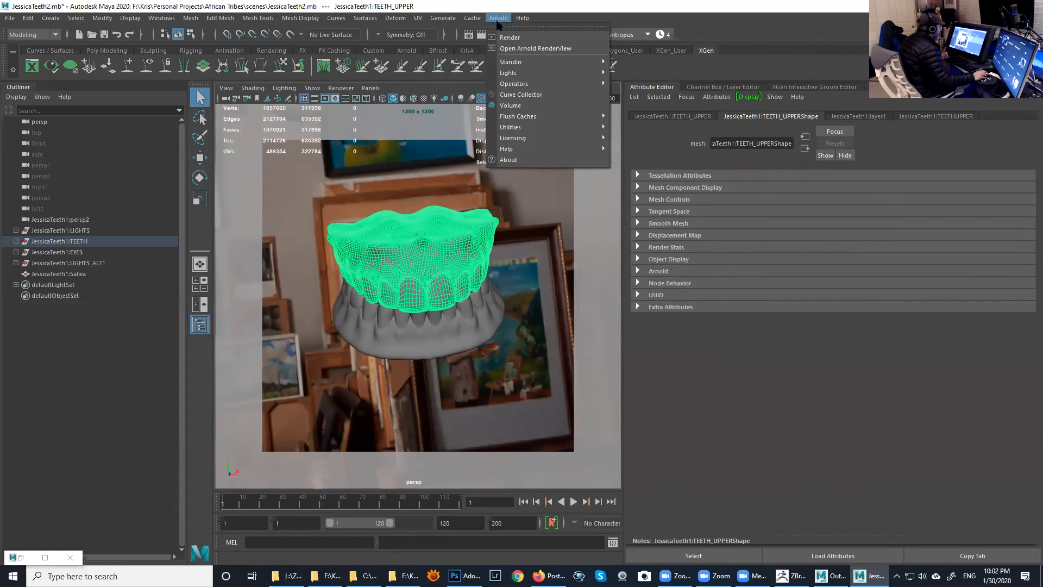
mouse_move(548, 136)
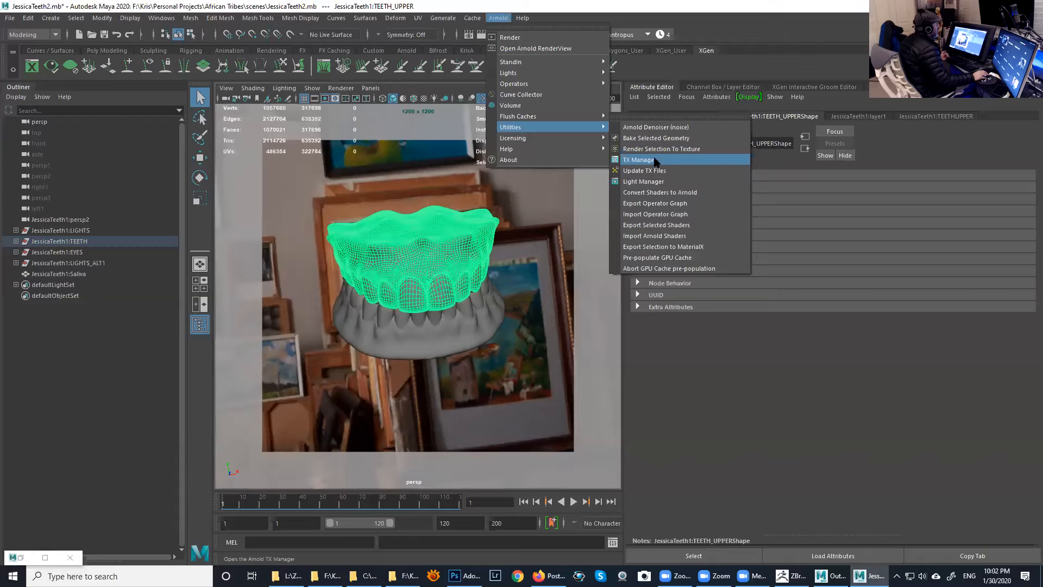
left_click(647, 159)
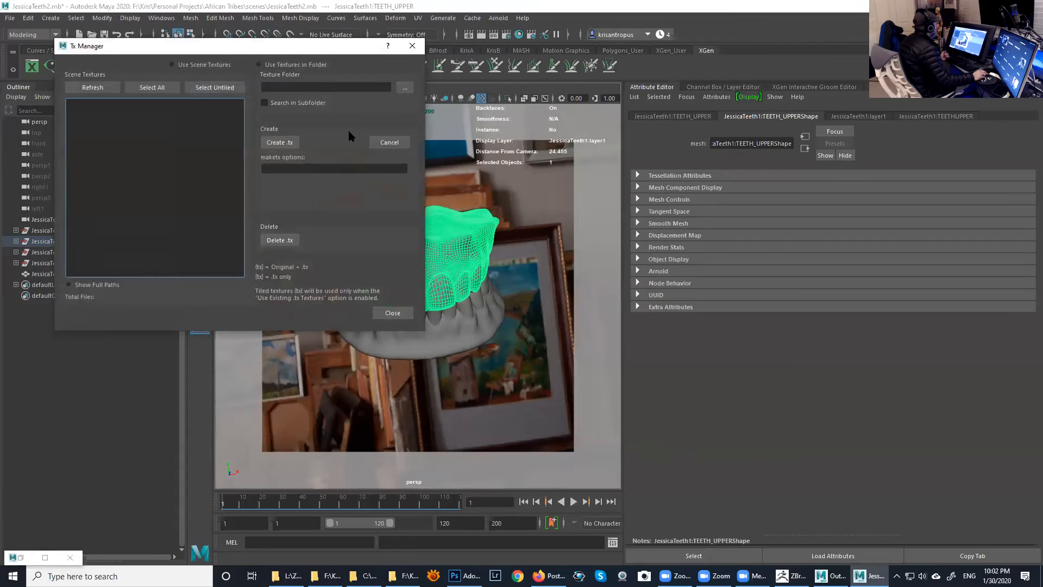
left_click(122, 160)
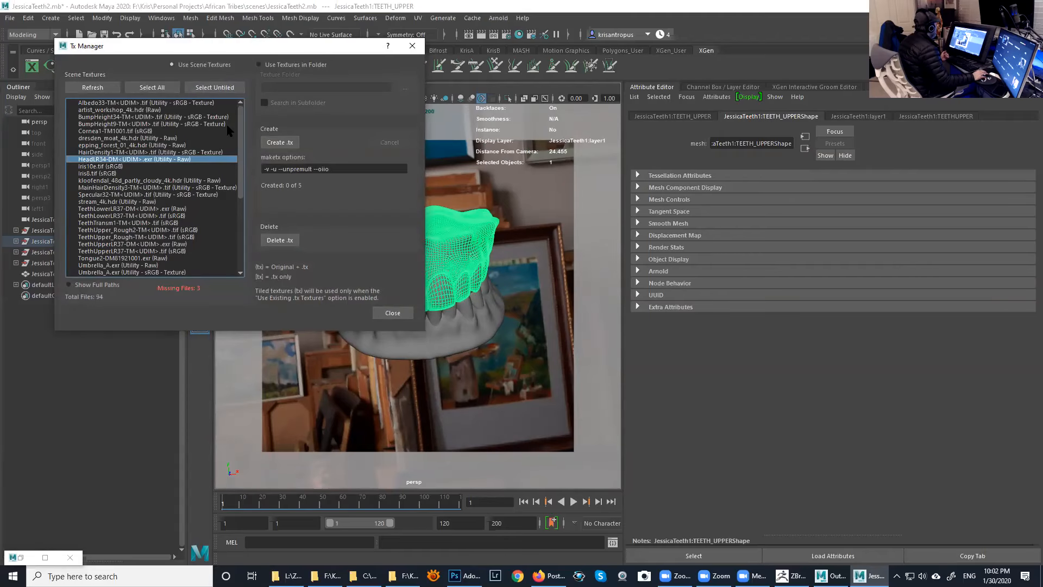
left_click(413, 46)
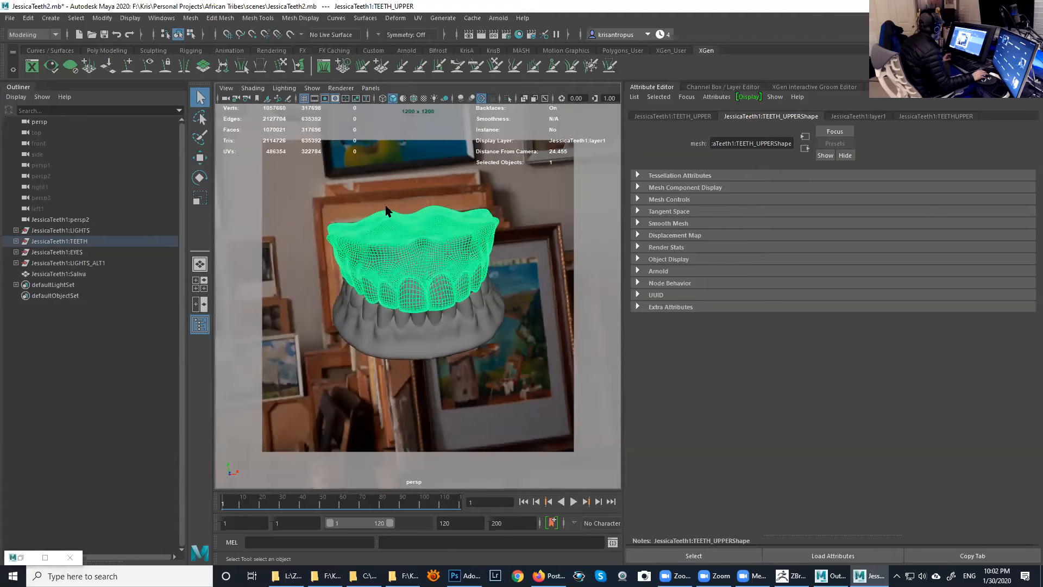
- Open Hypershade and delete the scene's unused shading nodes
left_click(519, 35)
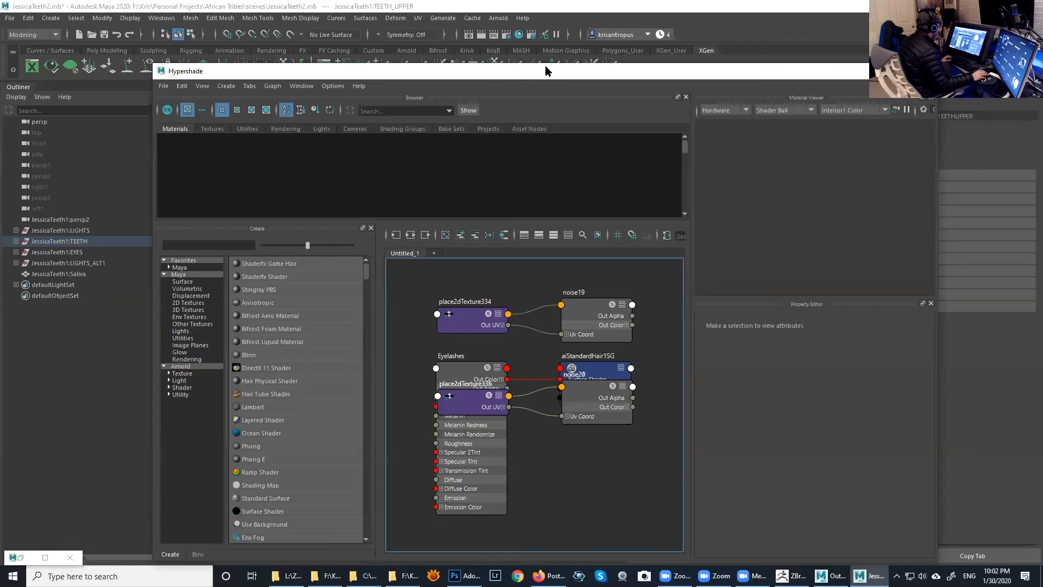
left_click_drag(546, 65, 546, 36)
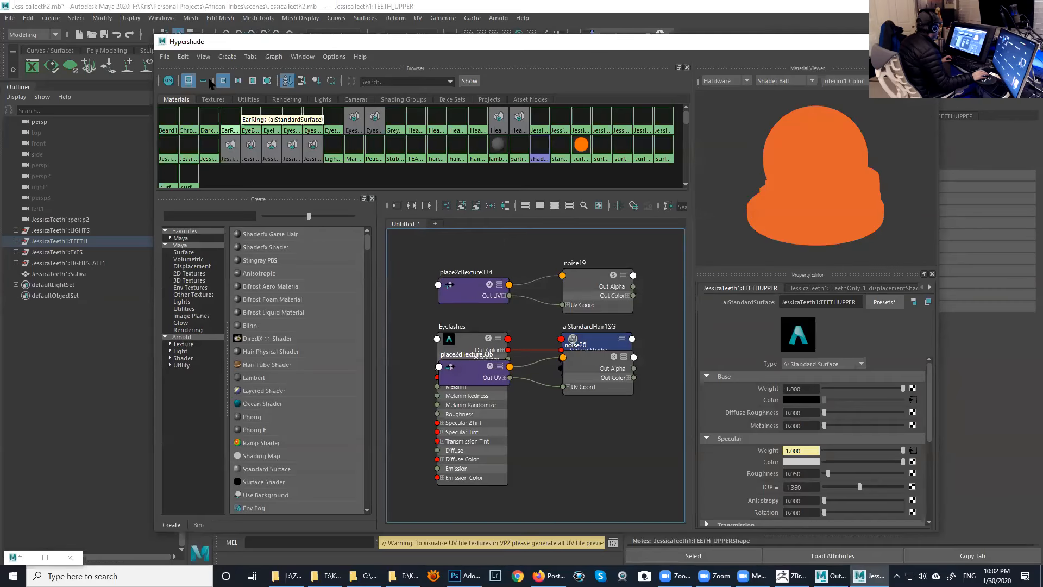
left_click(182, 58)
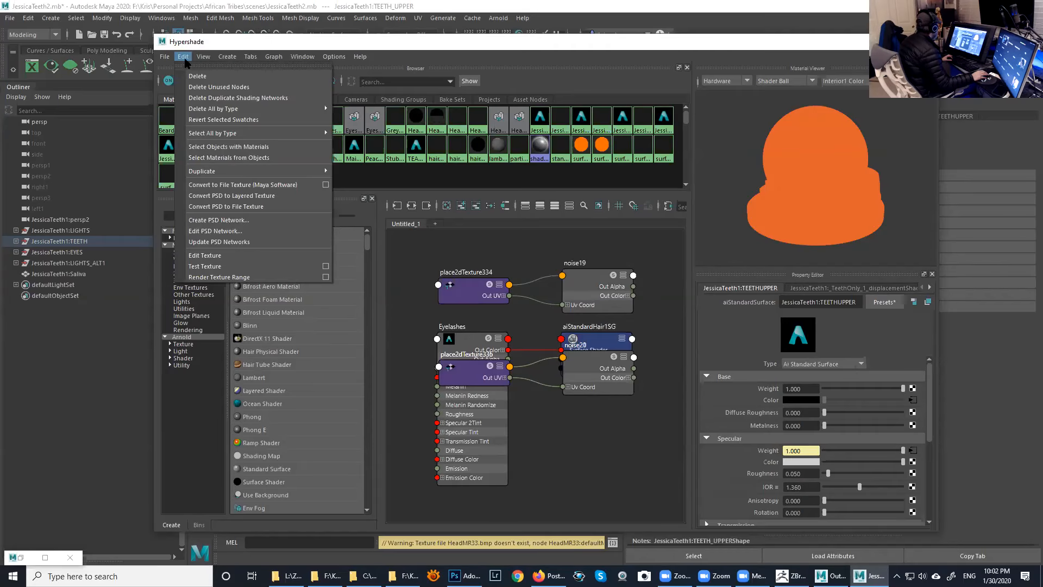
left_click(217, 88)
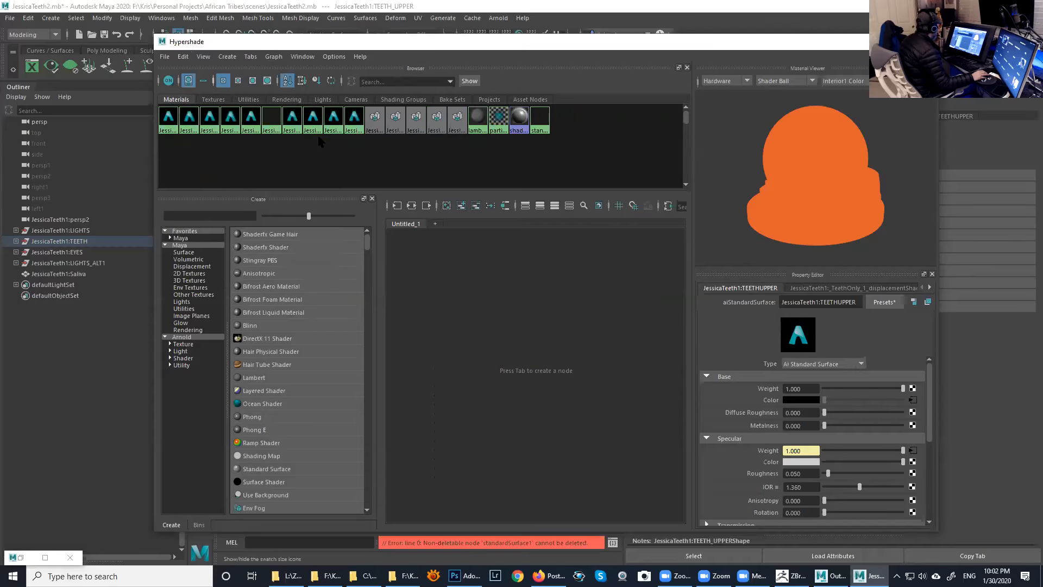
- Display the scene's textures, delete unused nodes again, and delete the duplicate shading networks
left_click(220, 99)
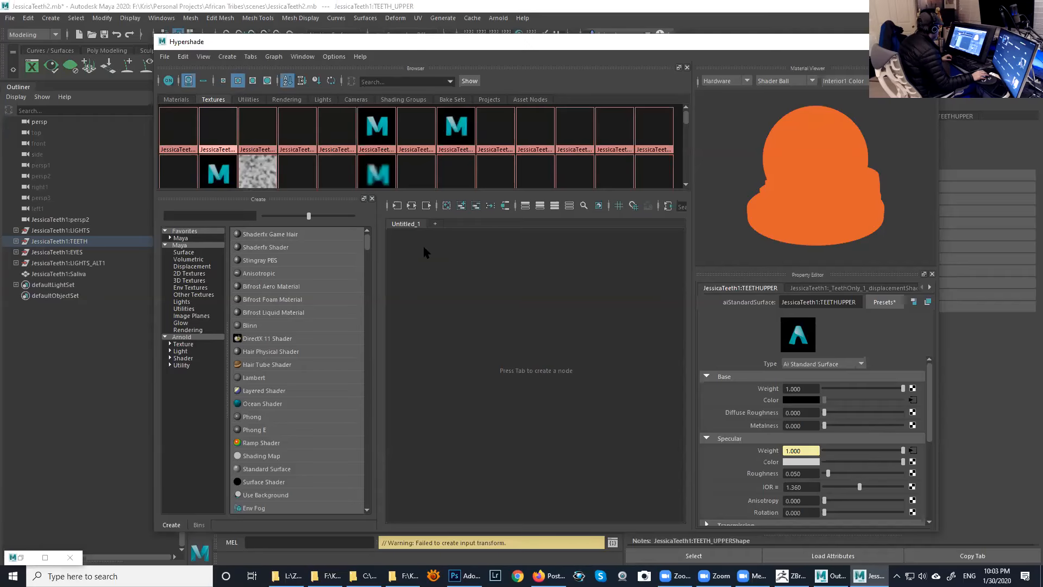
left_click(183, 57)
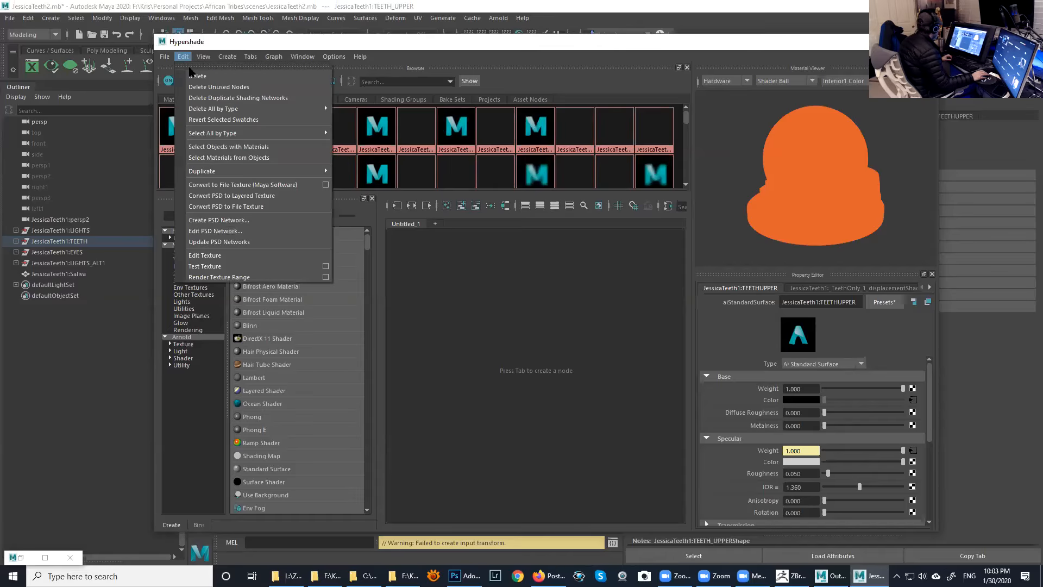
left_click(213, 88)
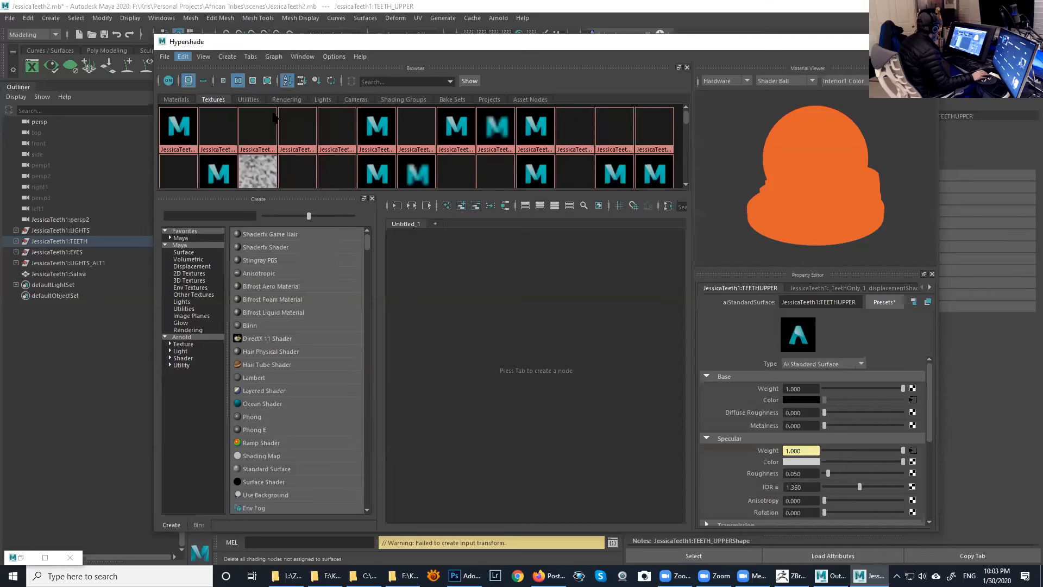
left_click(184, 57)
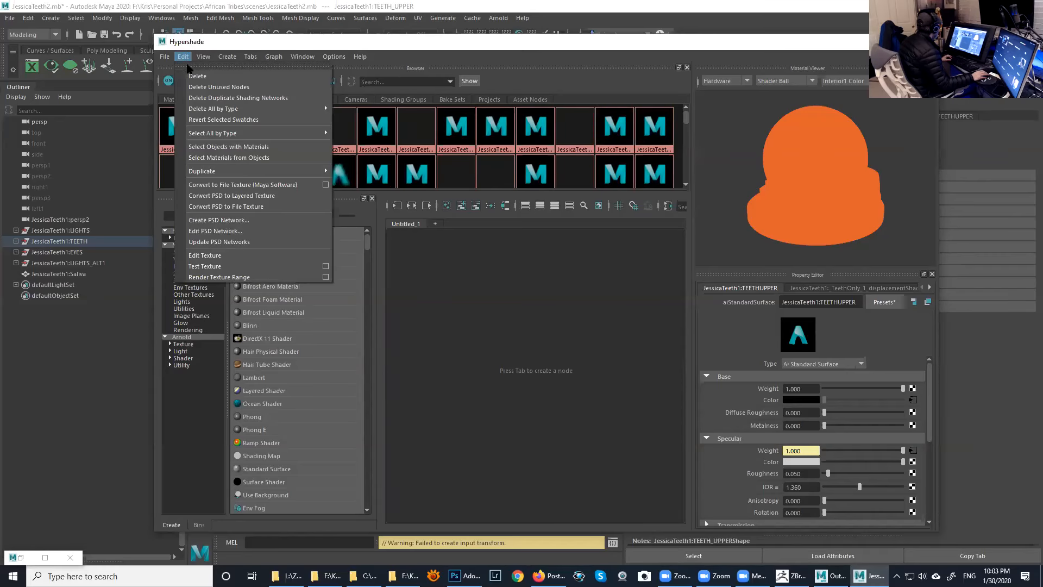
left_click(246, 99)
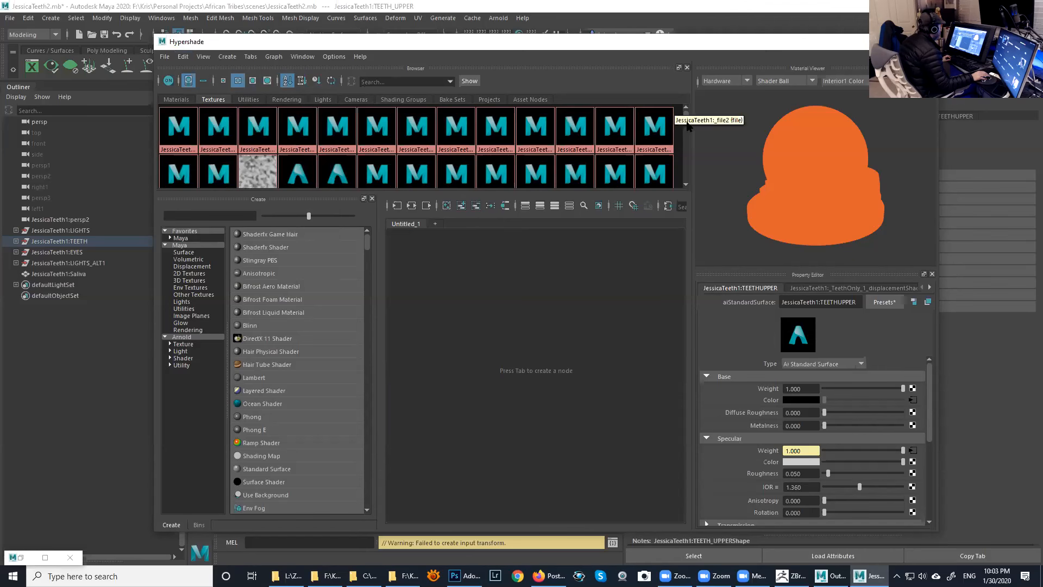
- Look through the remaining textures and inspect the first file texture's attributes
scroll(685, 125, "down", 1)
scroll(690, 153, "down", 2)
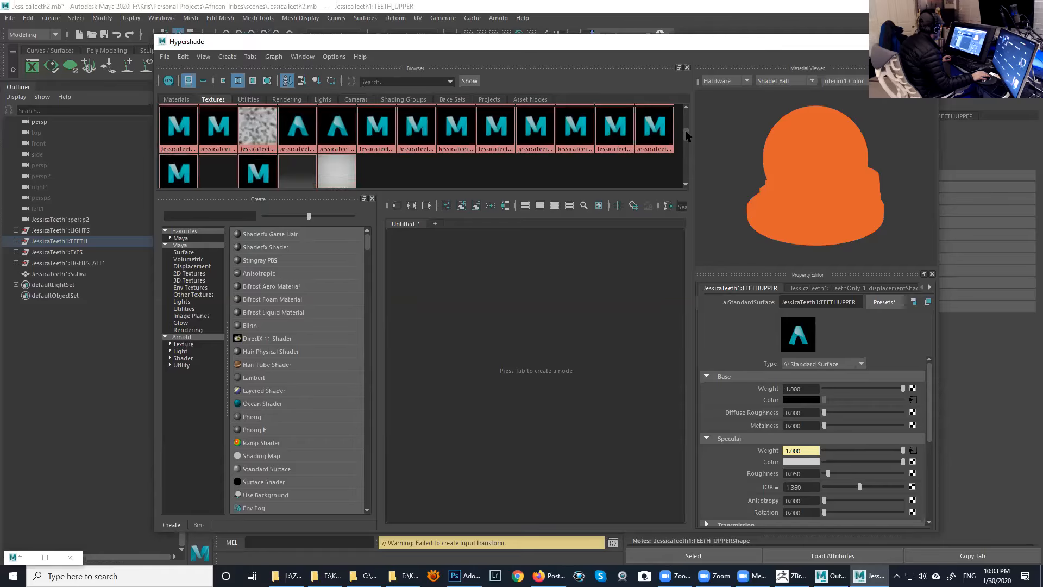
scroll(685, 130, "up", 3)
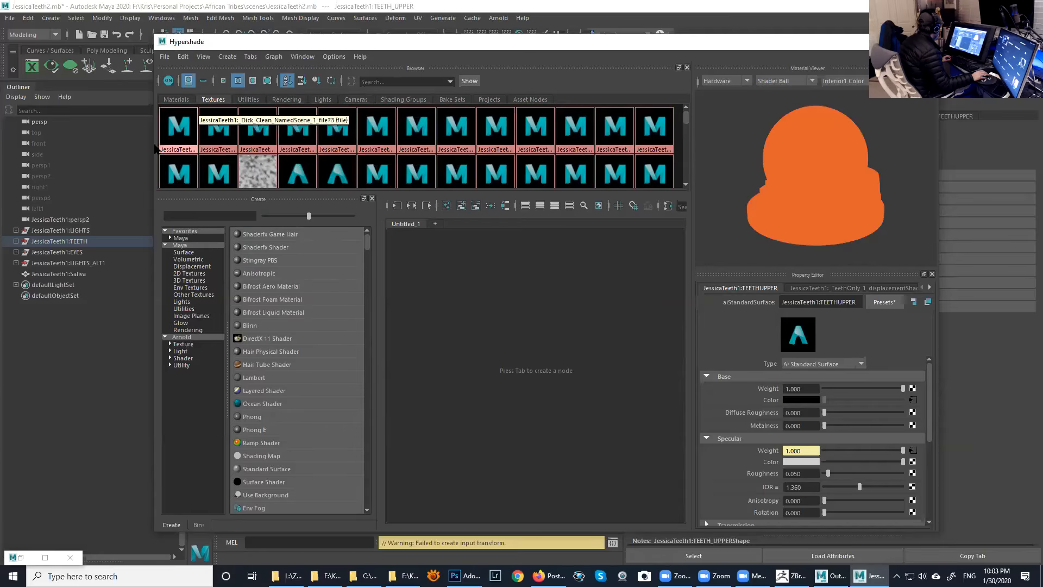
left_click(182, 130)
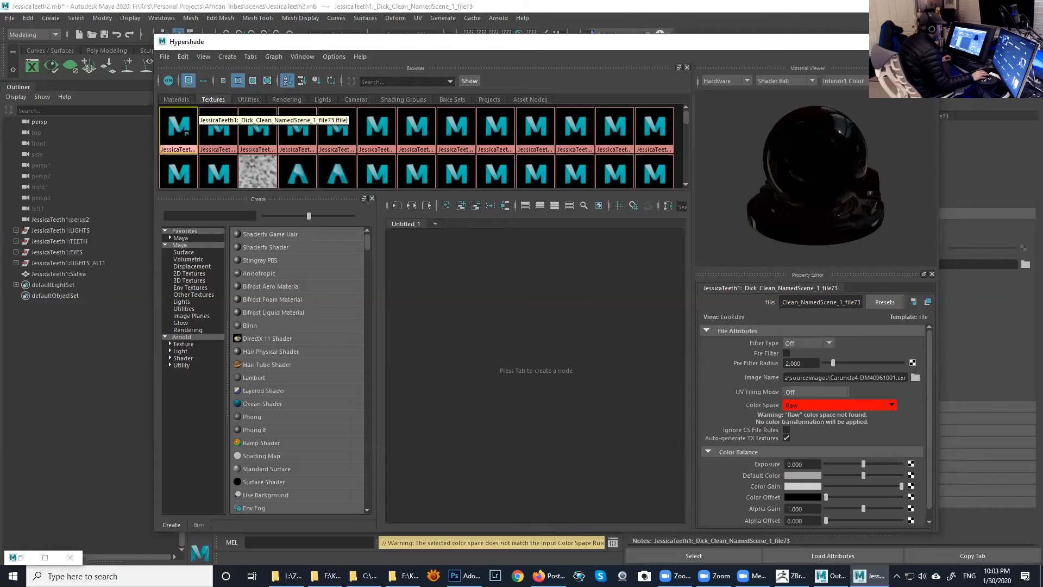
- Move Hypershade away from the viewport, then box-select the caruncle meshes above the teeth and delete them
left_click_drag(663, 45, 629, 305)
scroll(399, 172, "down", 5)
left_click_drag(332, 180, 484, 242)
key("Delete")
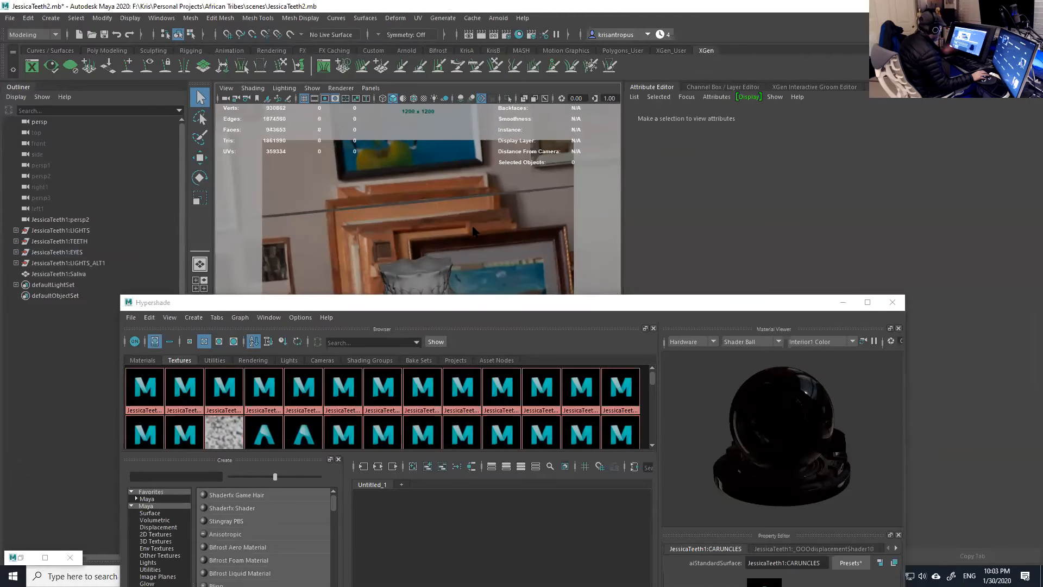
- Delete the shading nodes left unused by the removed meshes, along with any duplicate shading networks
left_click(150, 318)
left_click(168, 353)
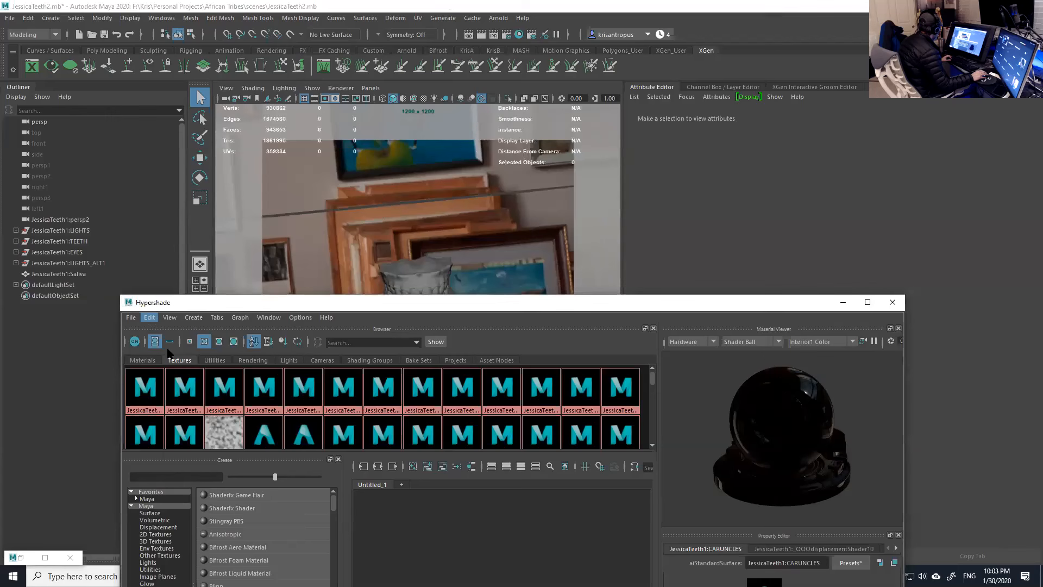
left_click(151, 317)
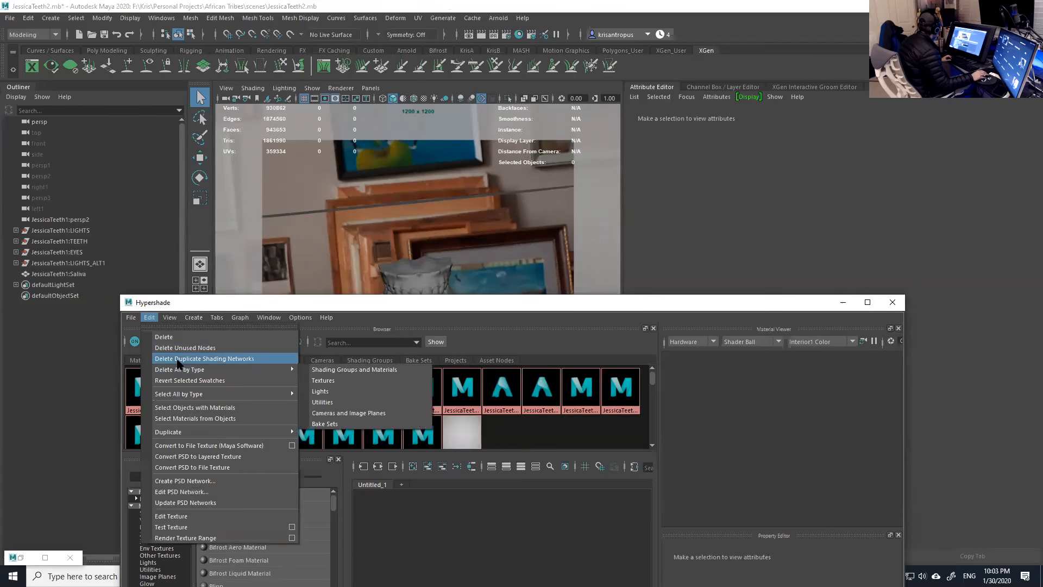
left_click(176, 359)
- Inspect the attributes of the first Arnold cell noise texture and close Hypershade
left_click_drag(482, 294, 530, 179)
left_click(550, 274)
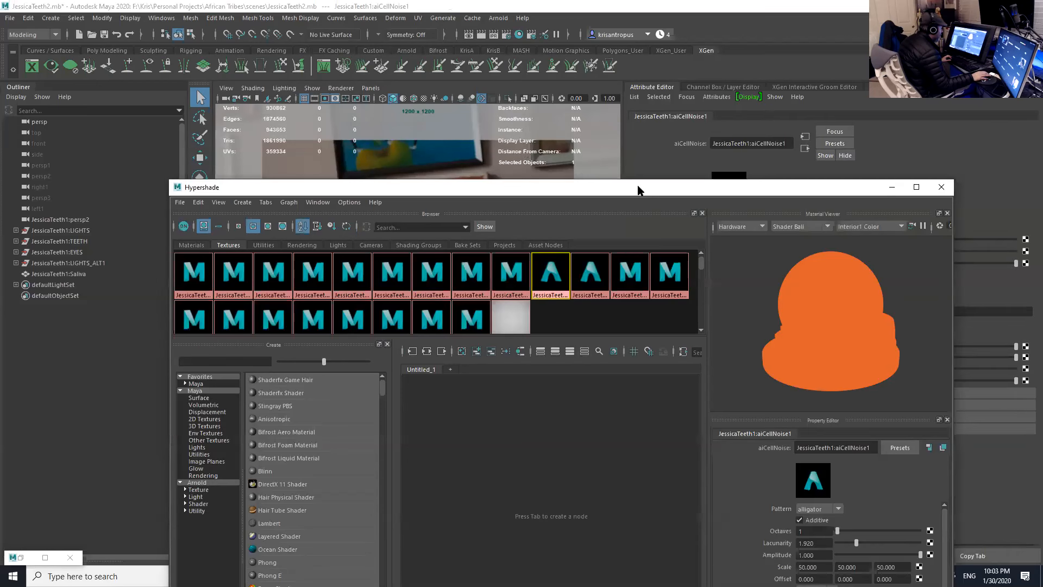
left_click_drag(638, 190, 556, 300)
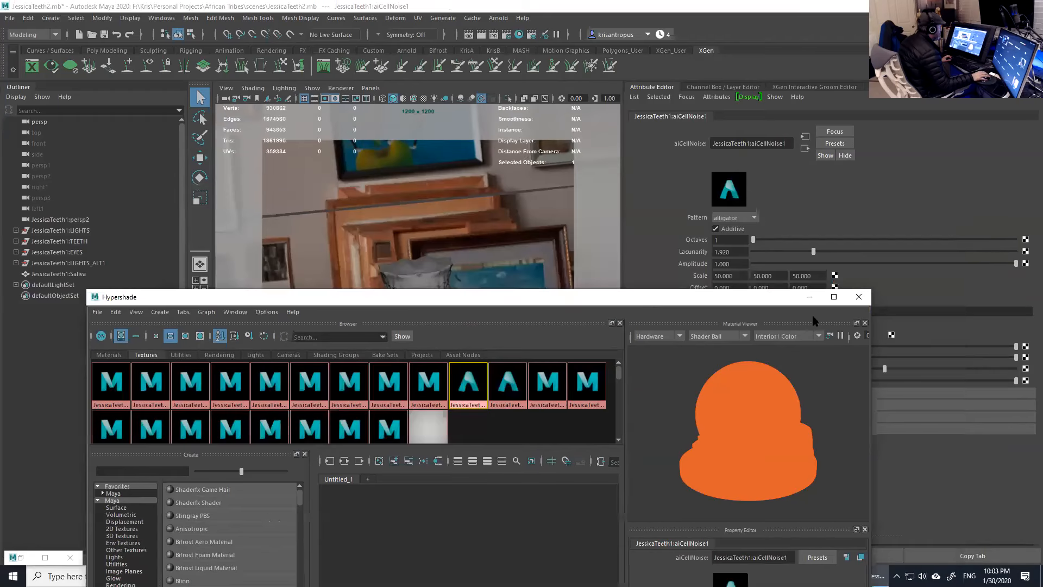
left_click(860, 298)
- Select the upper teeth mesh and set its TEETHUPPER specular weight texture's color space to Utility - sRGB - Texture
scroll(467, 267, "up", 5)
left_click_drag(481, 269, 461, 252, "alt")
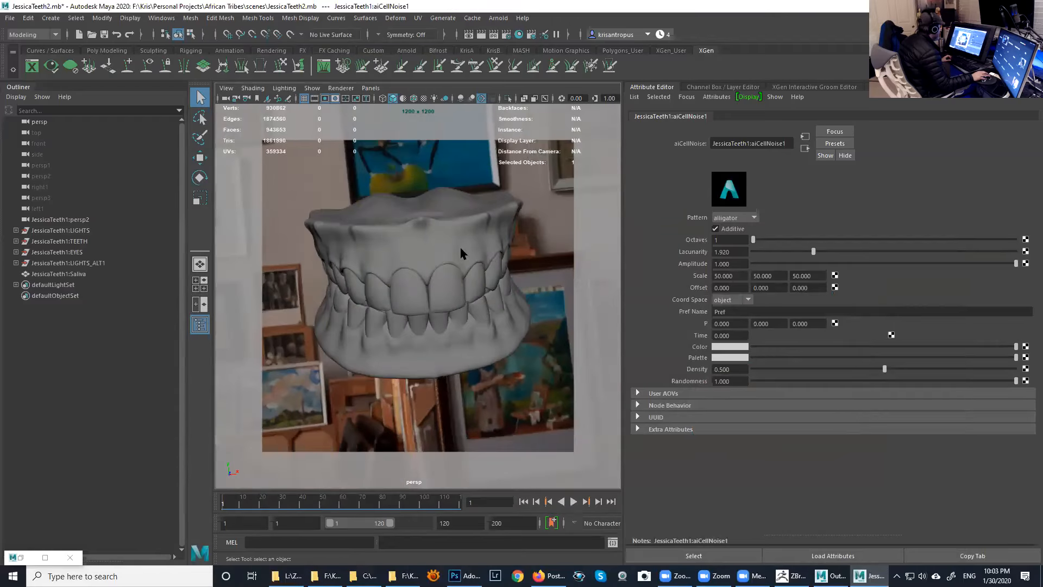
left_click(462, 251)
left_click(946, 116)
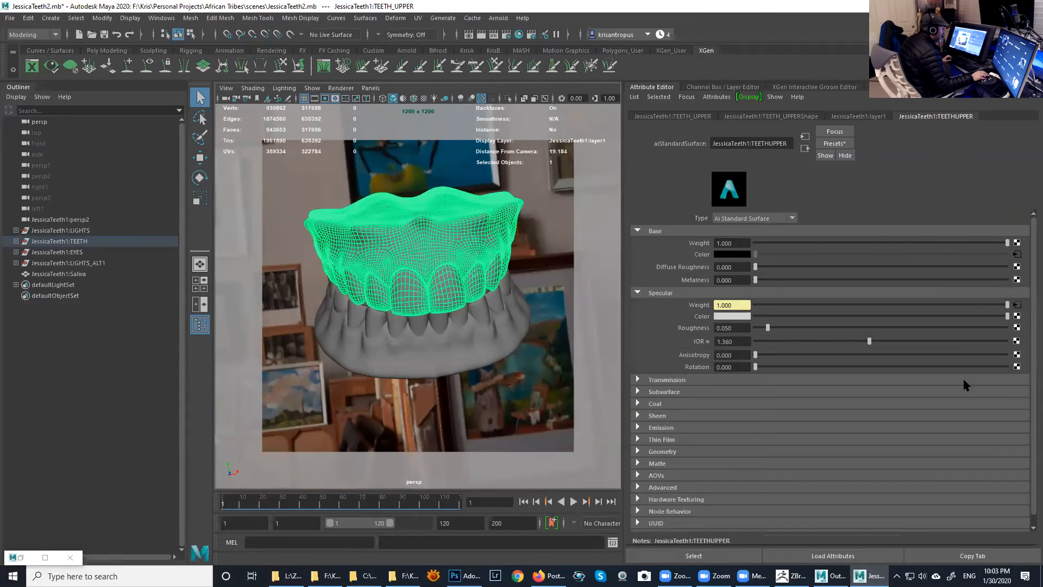
left_click(821, 362)
left_click_drag(825, 456, 820, 420)
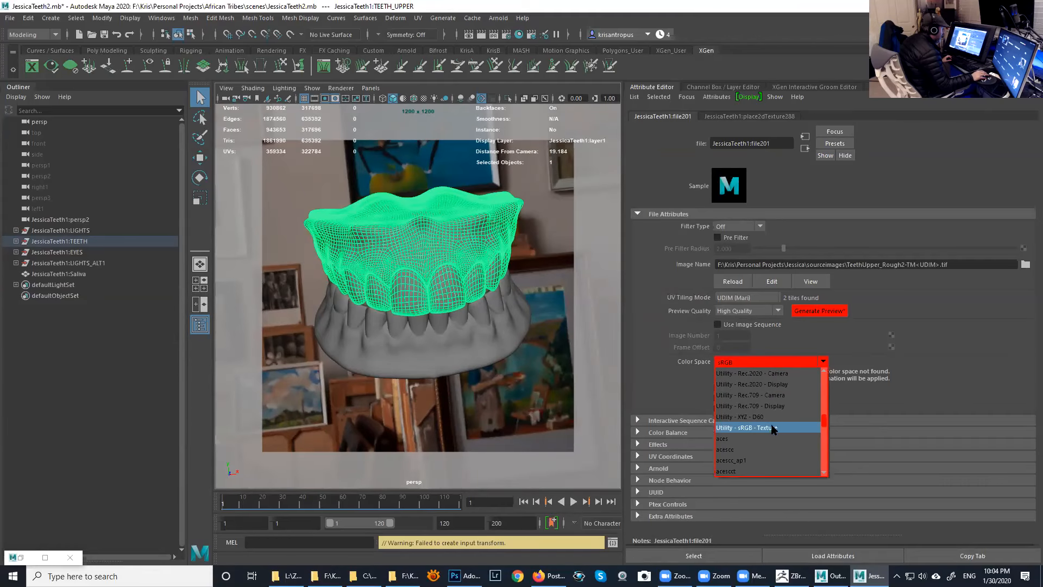
left_click(773, 428)
left_click(805, 148)
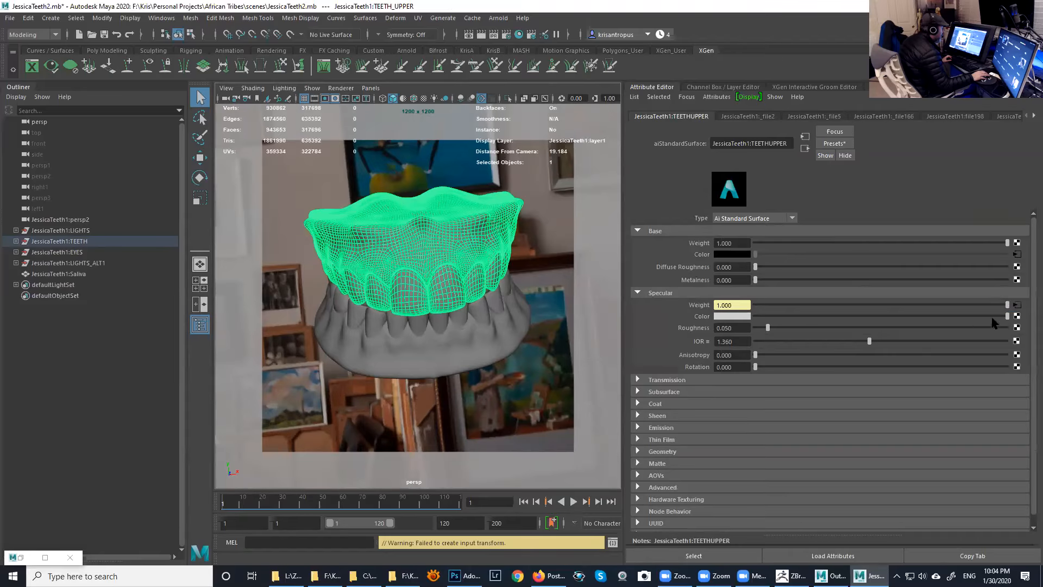
- Set the color space of the TEETHUPPER transmission weight texture to Utility - sRGB - Texture and return to the material
left_click(639, 231)
left_click(639, 243)
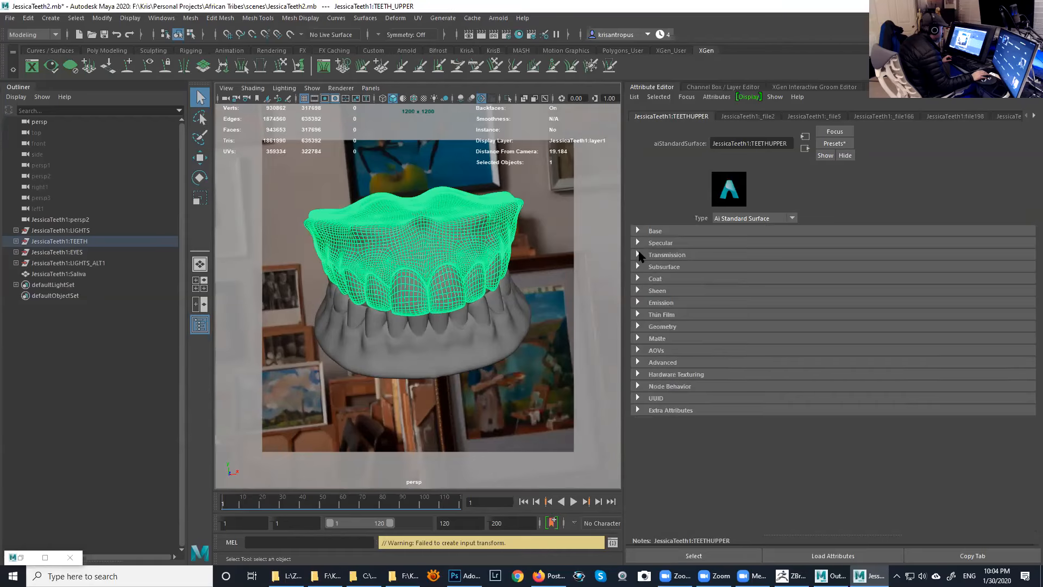
left_click(639, 255)
left_click(1024, 266)
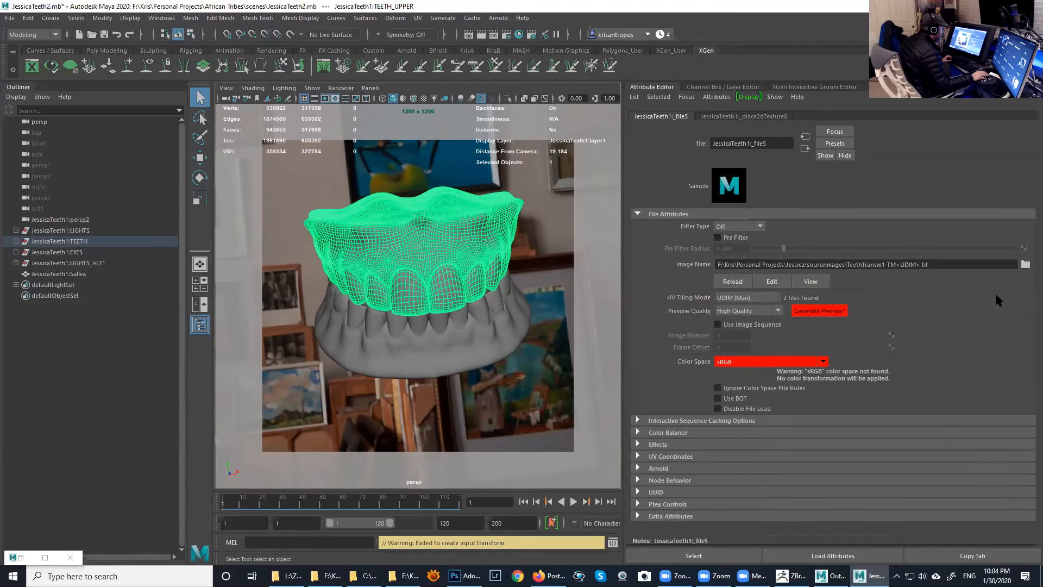
left_click(815, 362)
left_click_drag(825, 459, 820, 422)
left_click(783, 427)
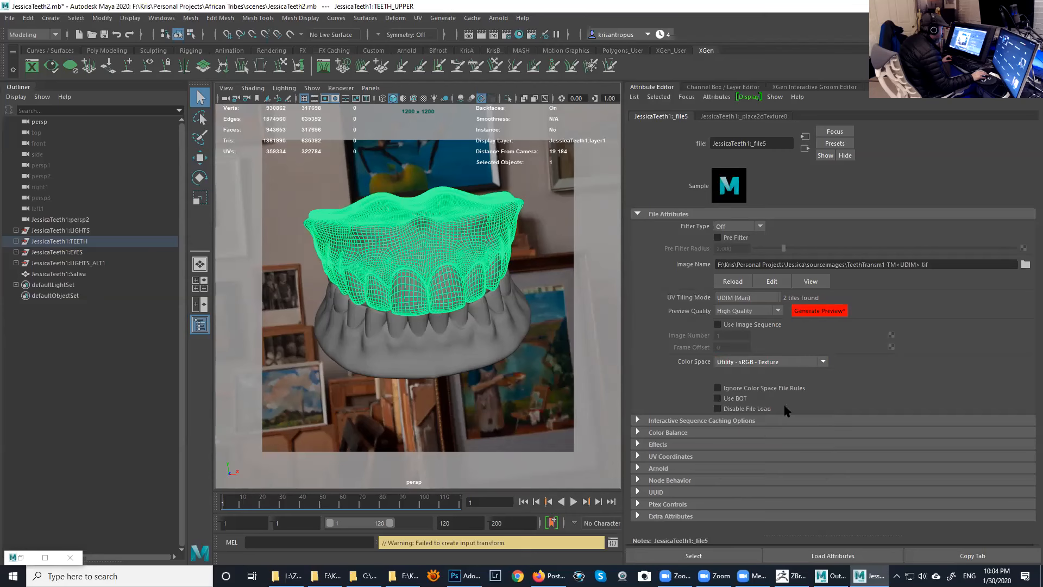
left_click(803, 149)
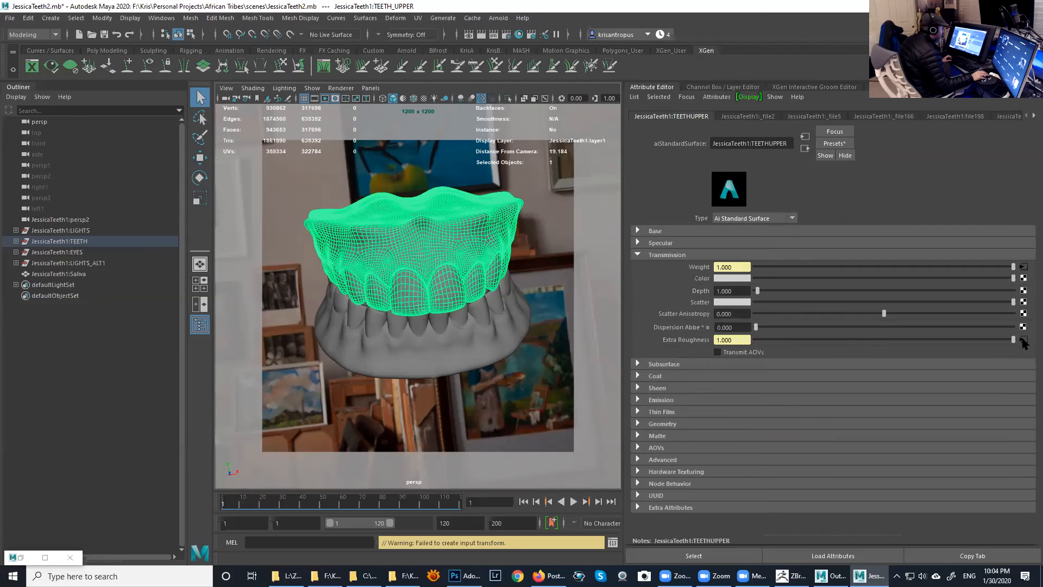
- Set the color space of the transmission extra roughness texture to Utility - sRGB - Texture and return to the material
left_click(1024, 341)
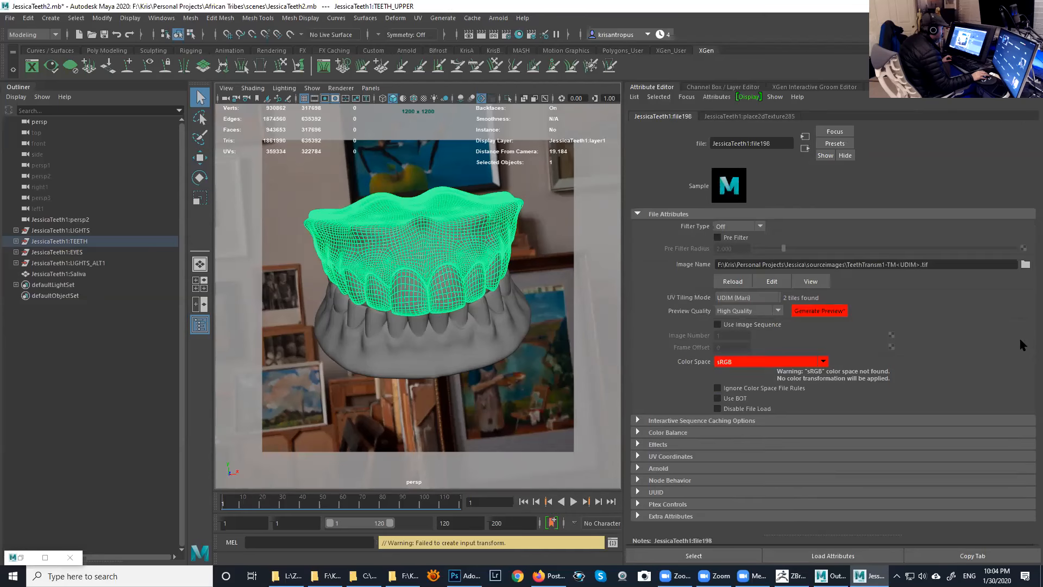
left_click(800, 362)
left_click_drag(826, 464, 825, 415)
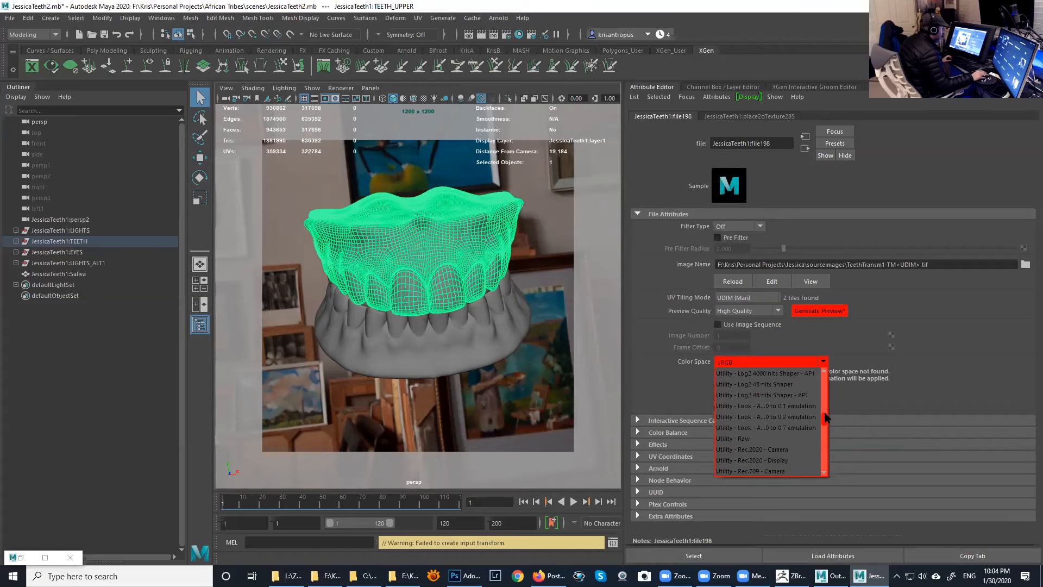
scroll(789, 429, "down", 1)
scroll(789, 429, "down", 3)
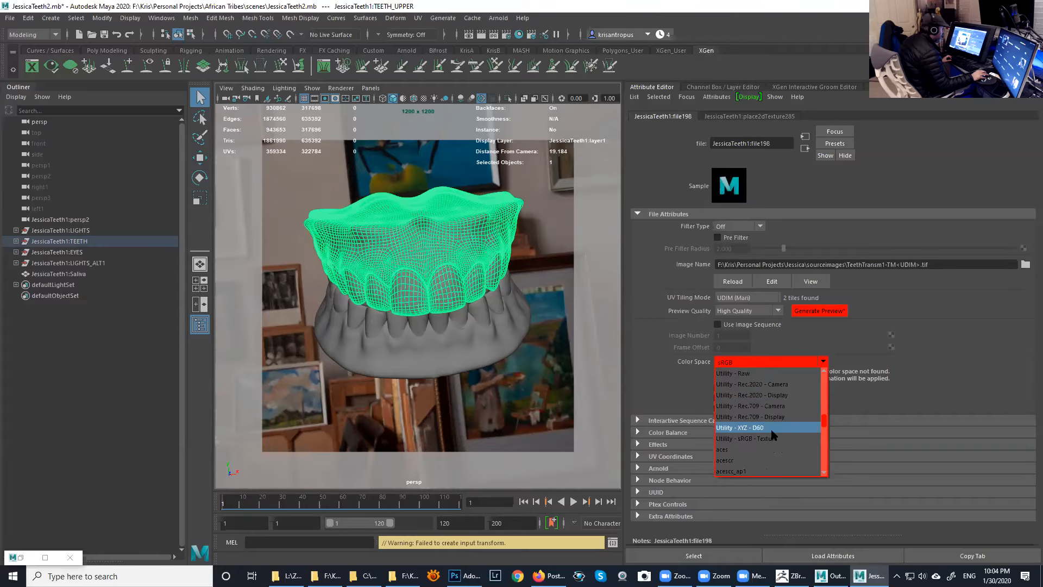
left_click(772, 438)
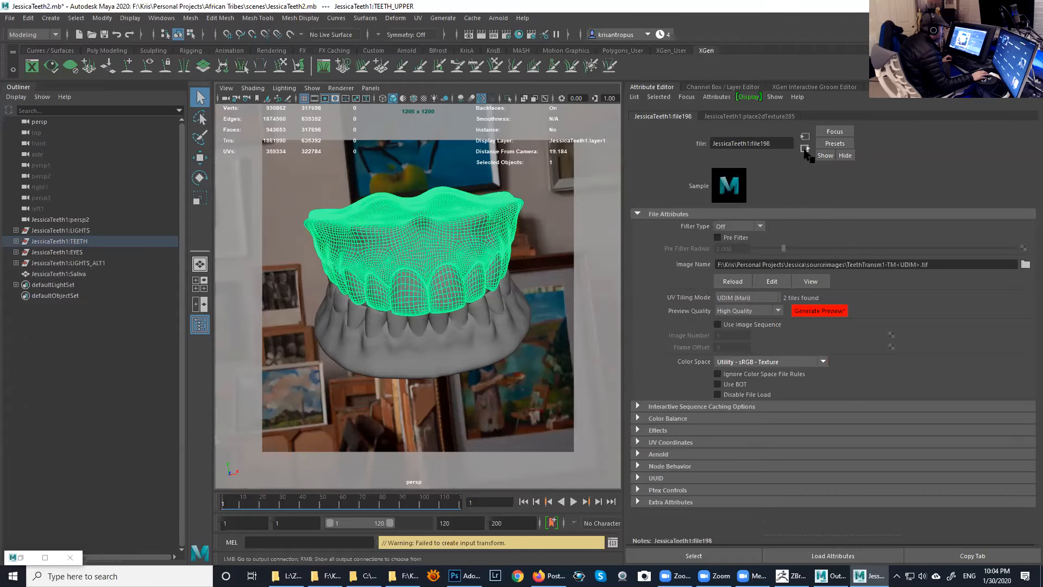
left_click(805, 148)
- Set the color space of the subsurface color texture to Utility - sRGB - Texture and return to the material
left_click(654, 365)
left_click(1016, 388)
left_click(810, 362)
left_click_drag(824, 460, 830, 420)
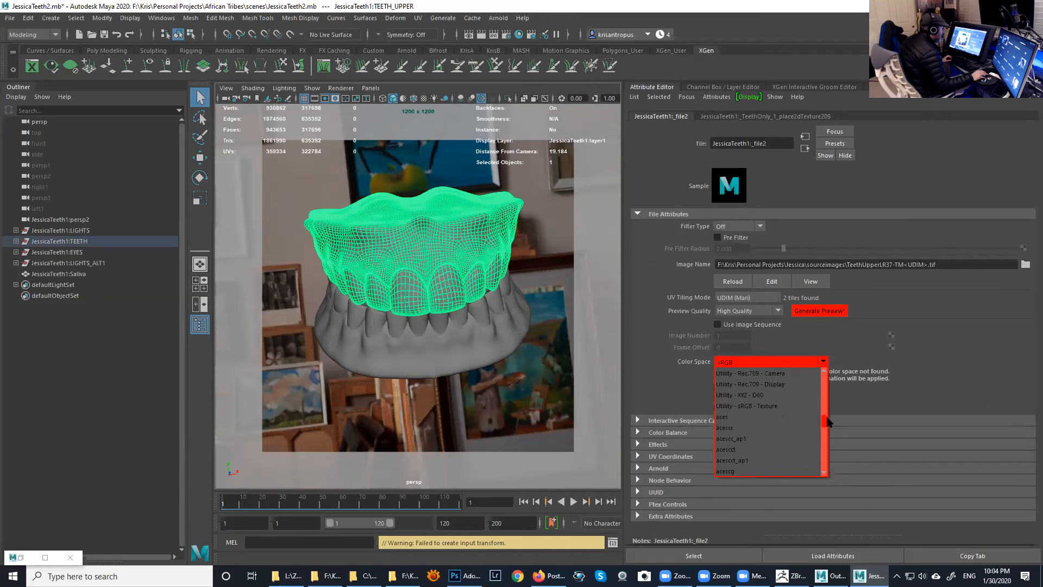
left_click(785, 410)
left_click(805, 149)
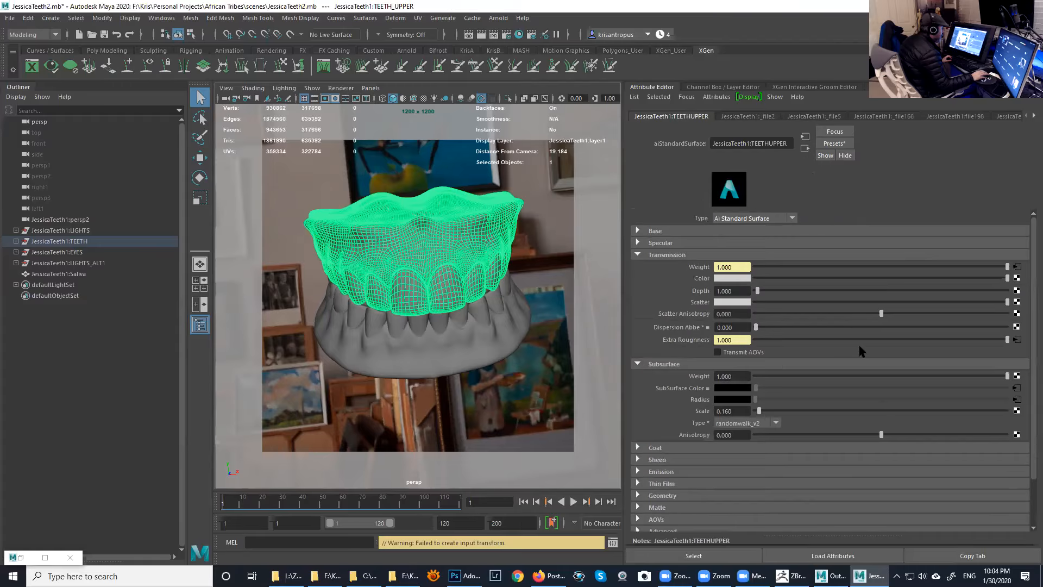
- Set the color space of the subsurface radius texture to Utility - sRGB - Texture and return to the material
left_click(1015, 402)
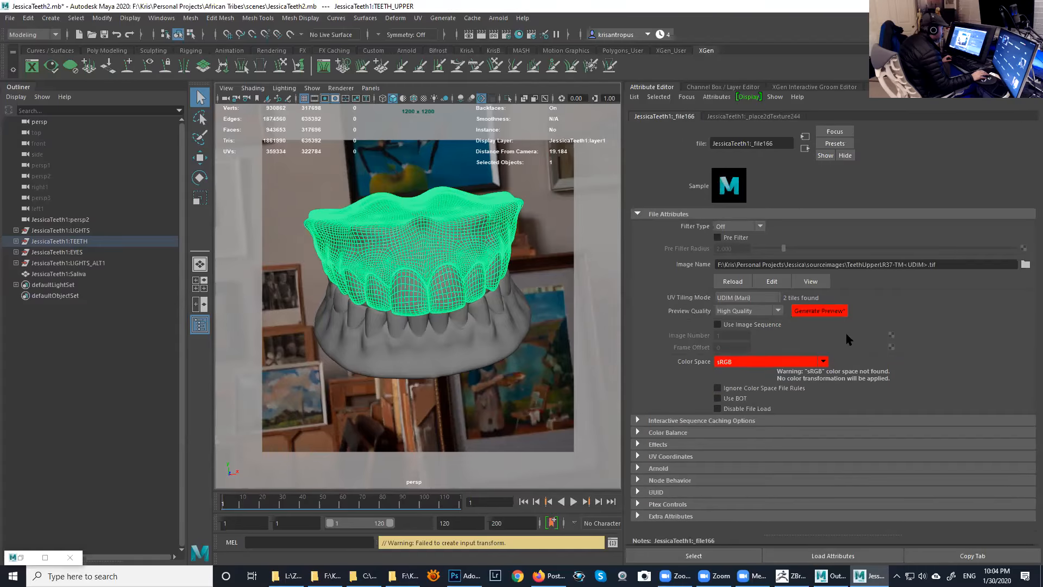
left_click(822, 362)
left_click_drag(827, 449, 830, 415)
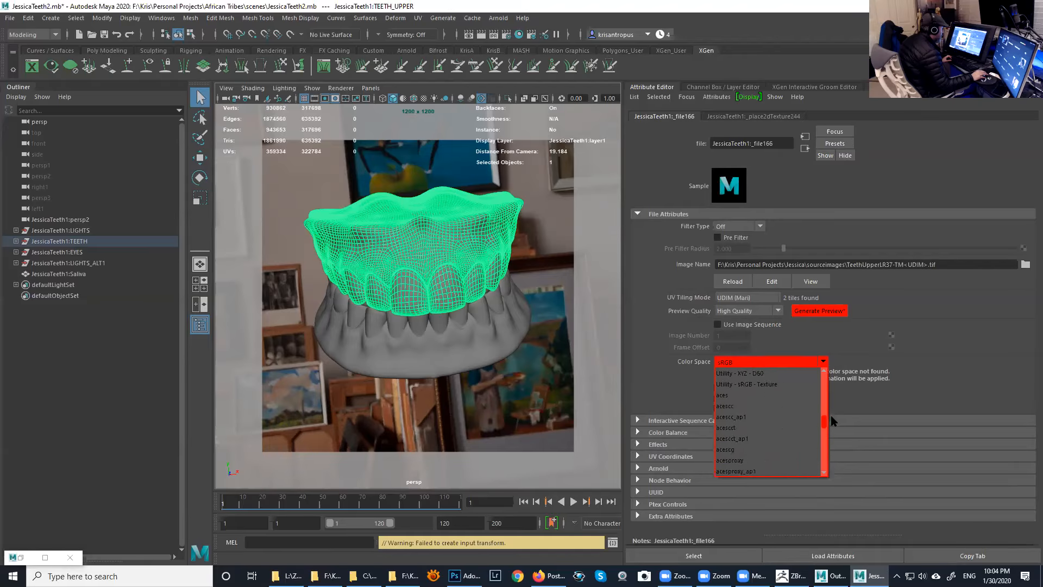
left_click(772, 380)
left_click(805, 148)
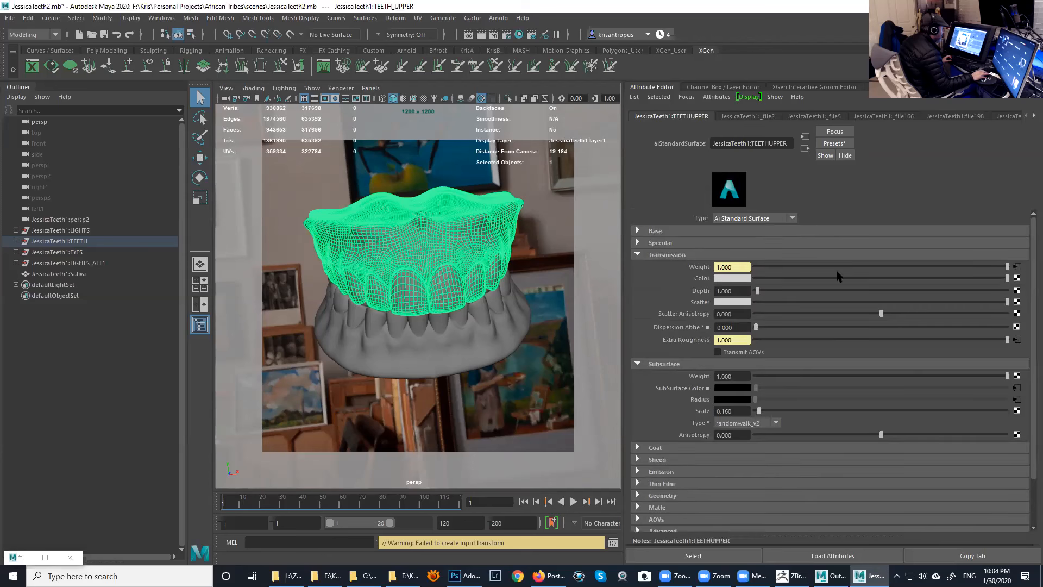
- Set the color space of the coat weight texture to Utility - sRGB - Texture and return to the material
scroll(921, 392, "down", 3)
left_click(697, 393)
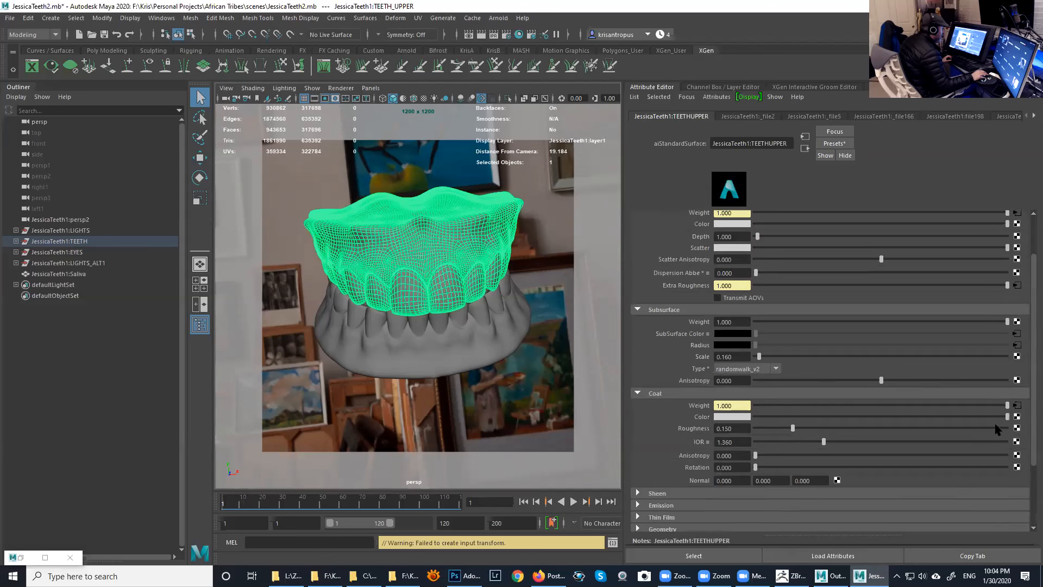
left_click(1017, 406)
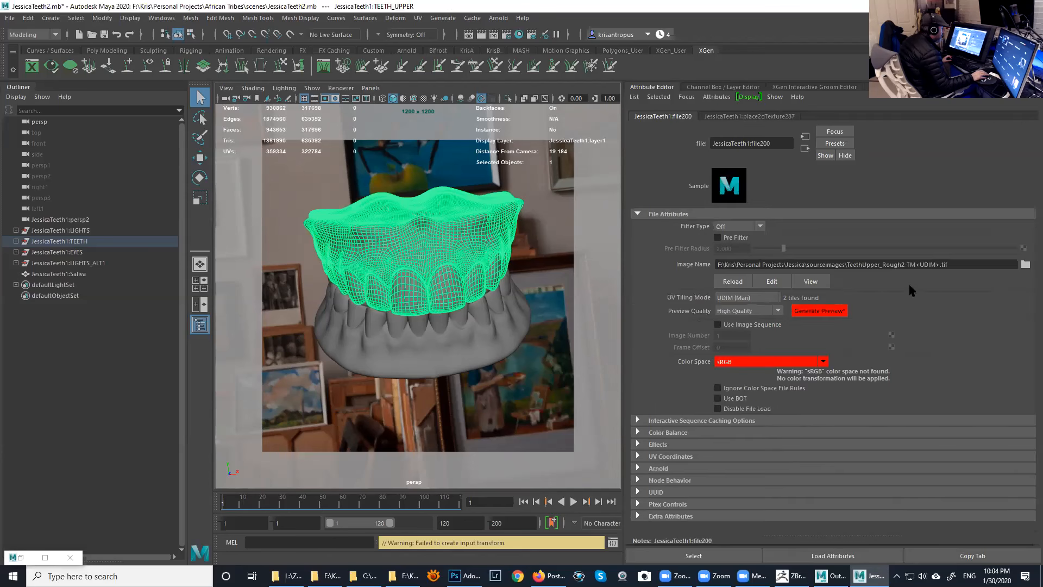
left_click(820, 362)
scroll(826, 459, "down", 3)
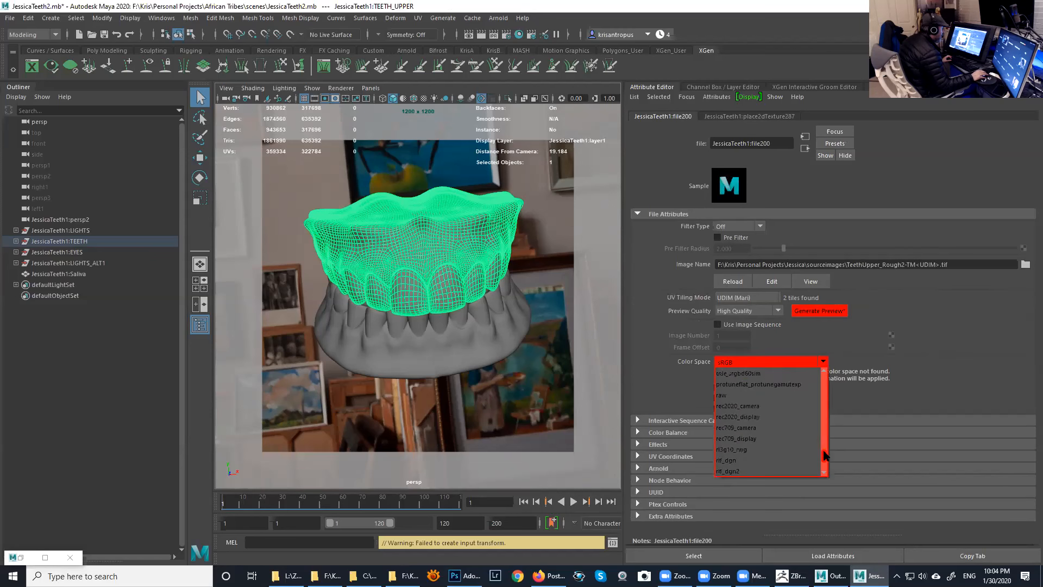
scroll(825, 459, "down", 2)
left_click_drag(826, 459, 828, 420)
left_click(773, 408)
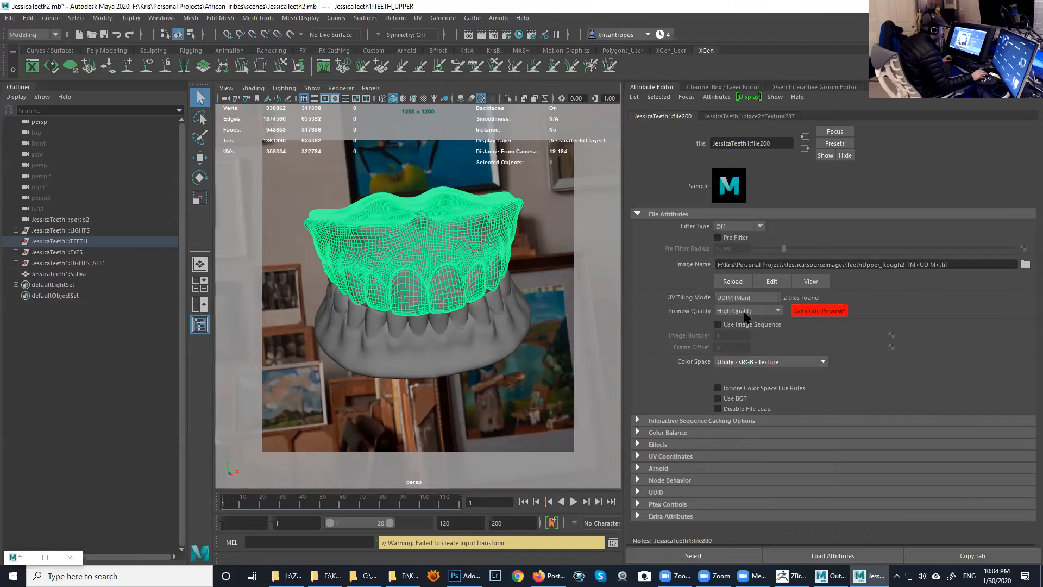
left_click(804, 148)
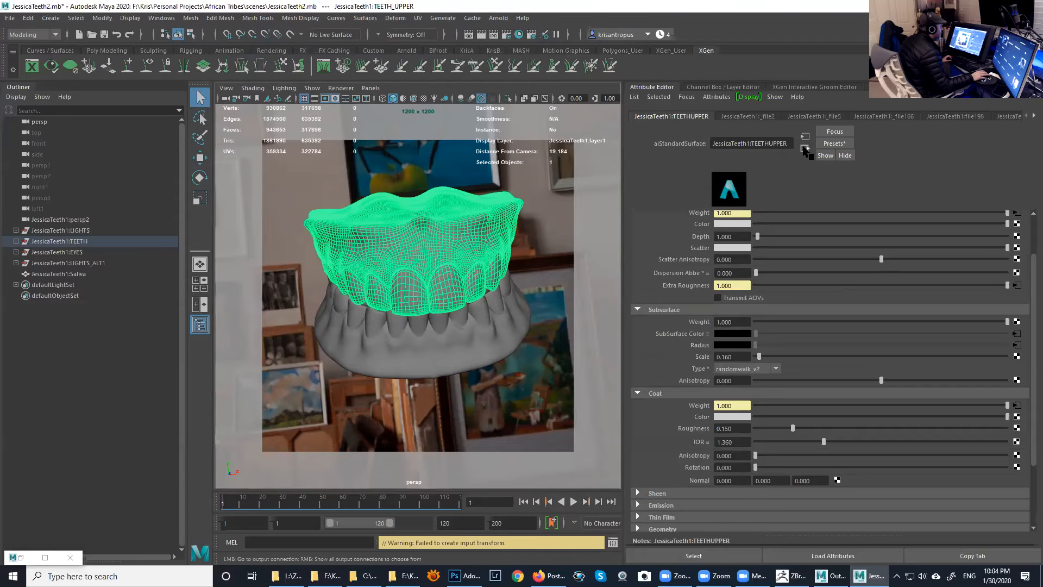
- Set the color space of the upper teeth shading group's displacement texture to Utility - Raw
left_click(804, 149)
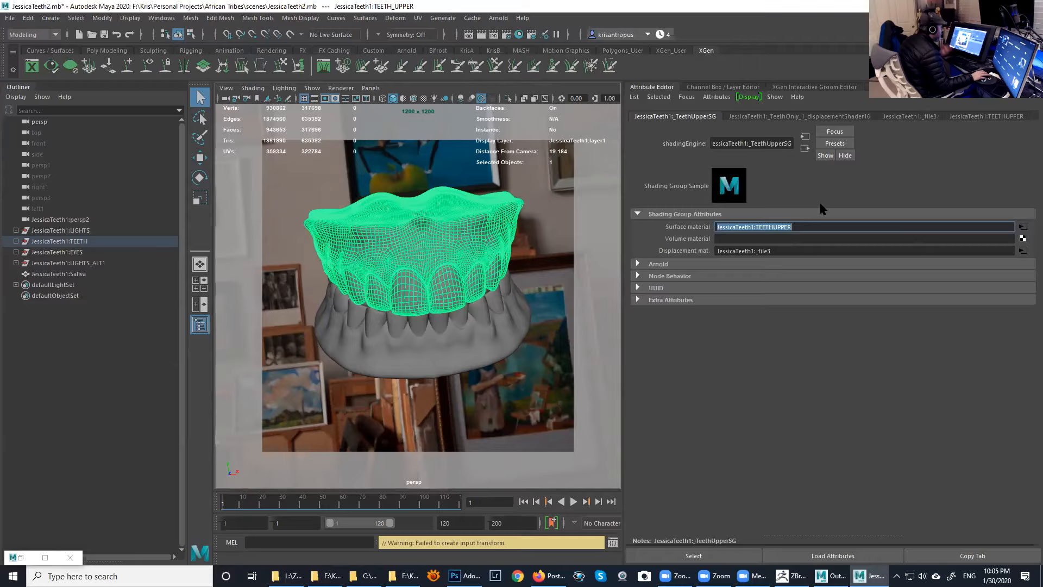
left_click(1023, 252)
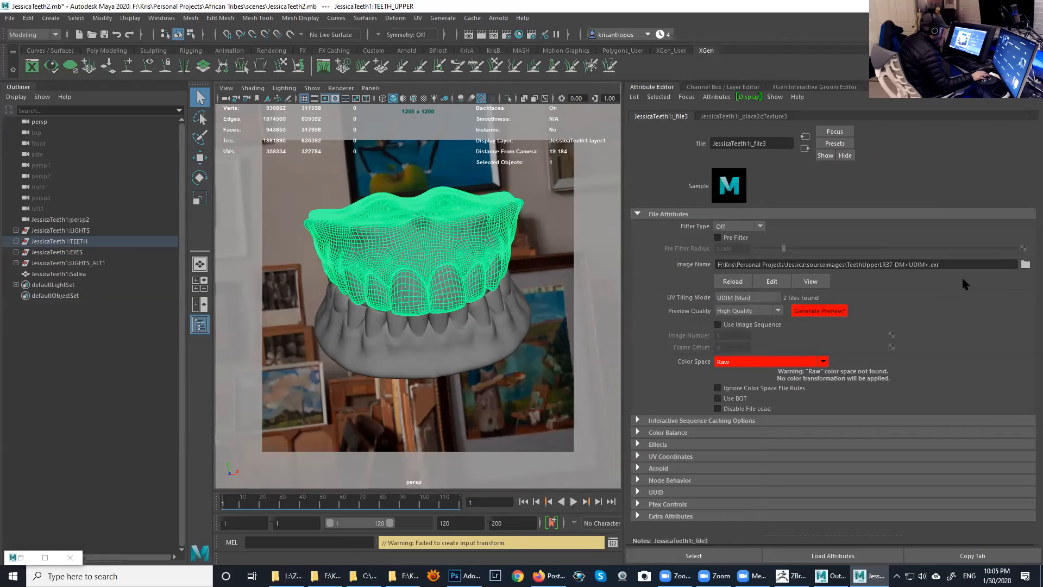
left_click(806, 361)
mouse_move(829, 410)
left_mouse_down()
mouse_move(825, 394)
mouse_move(829, 422)
left_mouse_up()
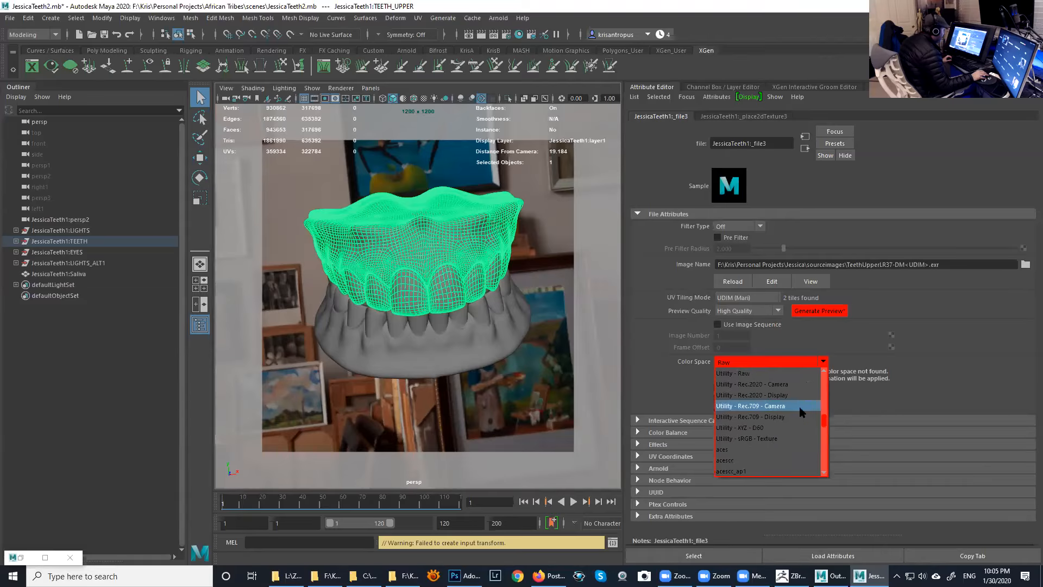
scroll(759, 377, "up", 1)
left_click(759, 373)
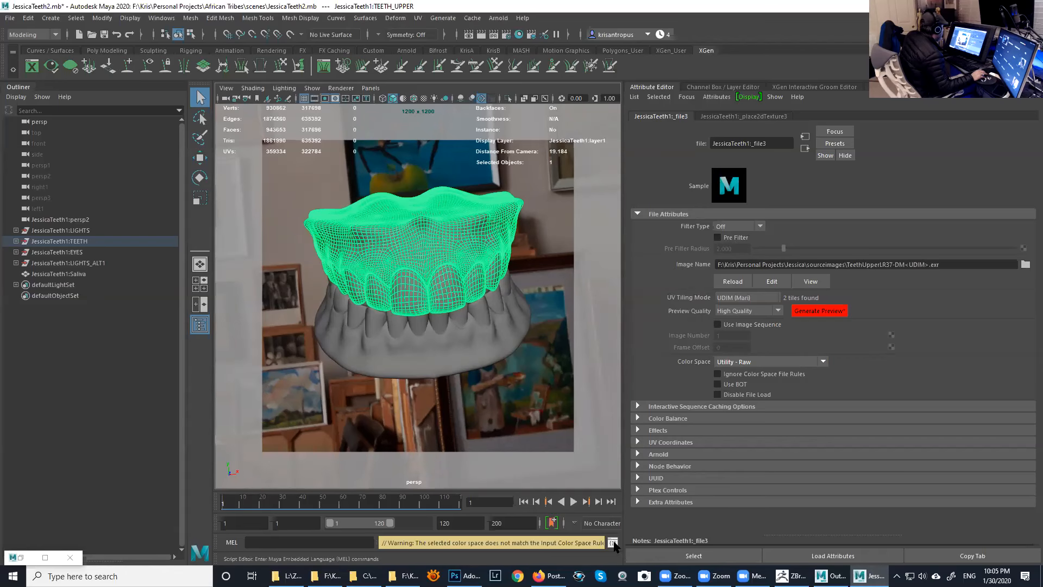
- Hide the mesh inside the mouth behind the teeth and turn the view back to the front of the teeth
left_click_drag(530, 314, 279, 293, "alt")
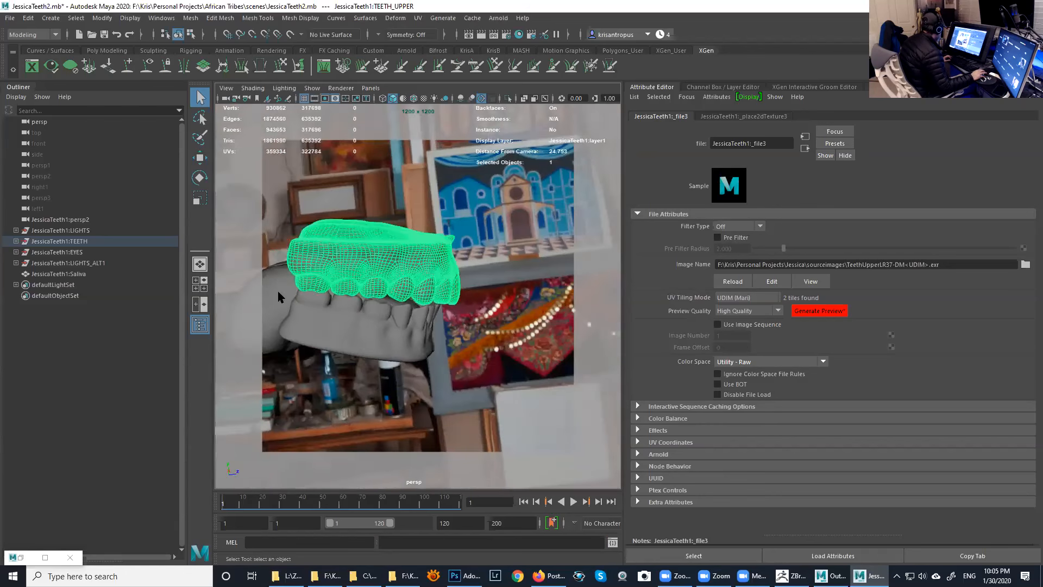
left_click(279, 293)
key("ctrl+h")
left_click_drag(382, 309, 304, 294, "alt")
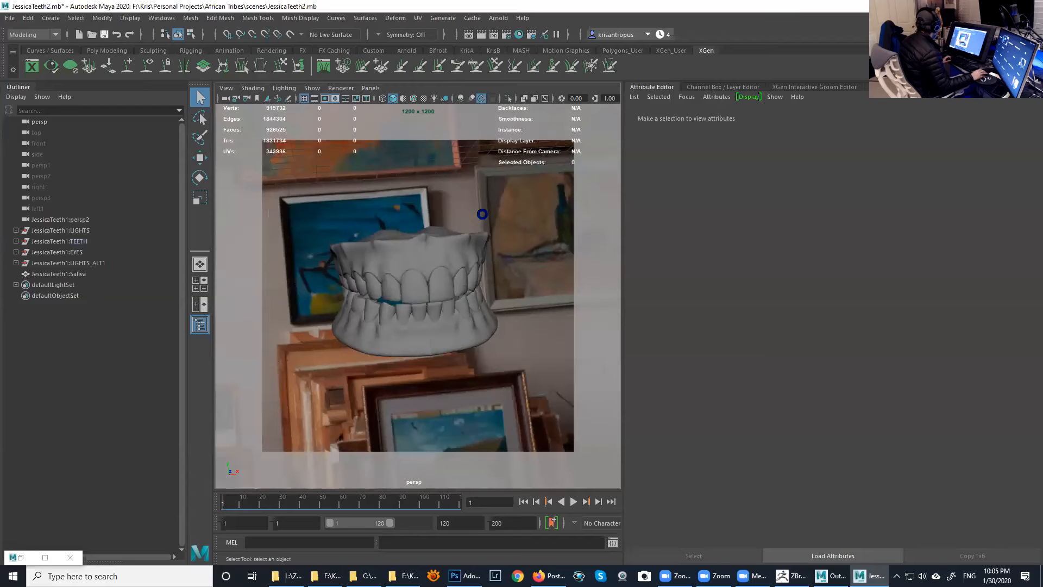
left_click_drag(516, 242, 511, 222, "alt")
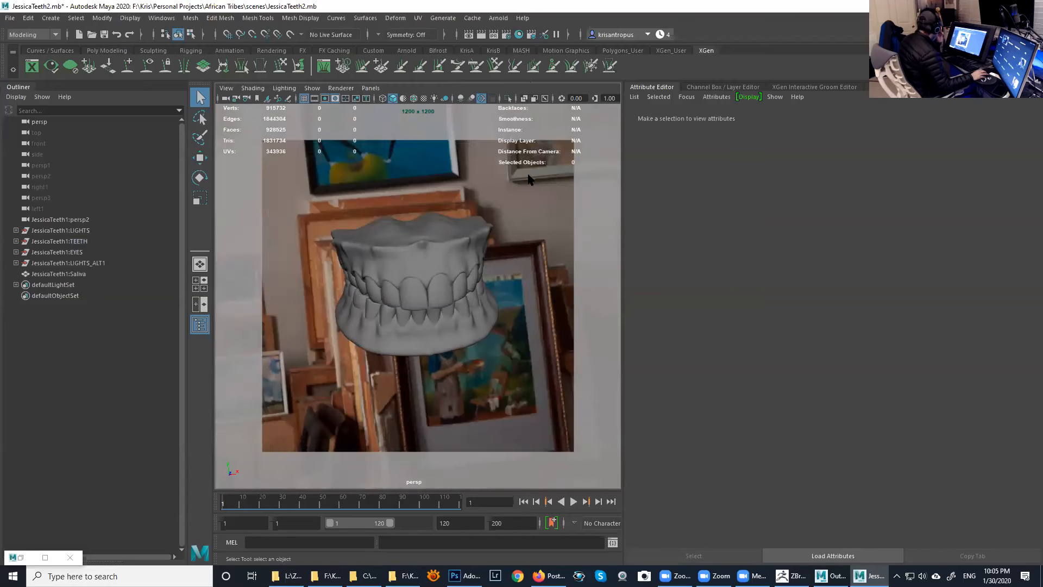
- Open the Arnold RenderView, start rendering the persp camera, and move and shrink the render window to uncover part of the viewport
left_click(498, 18)
left_click(518, 49)
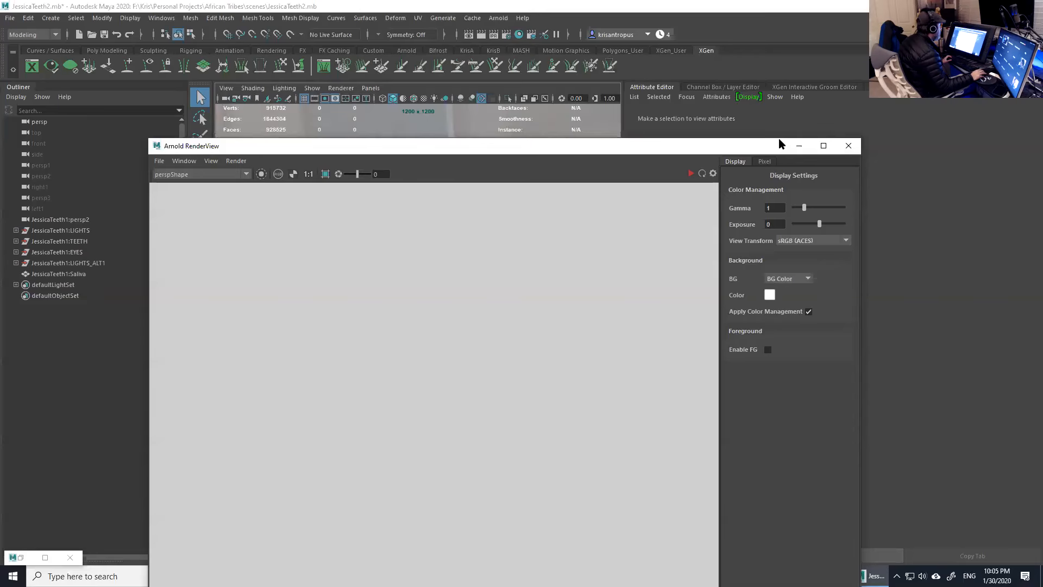
left_click_drag(777, 146, 884, 66)
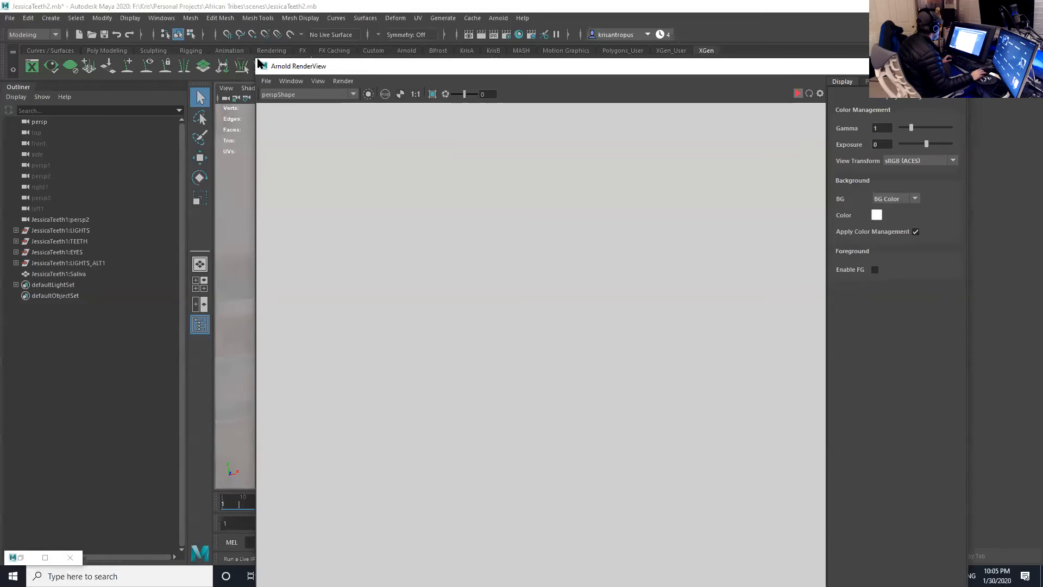
left_click_drag(255, 60, 356, 166)
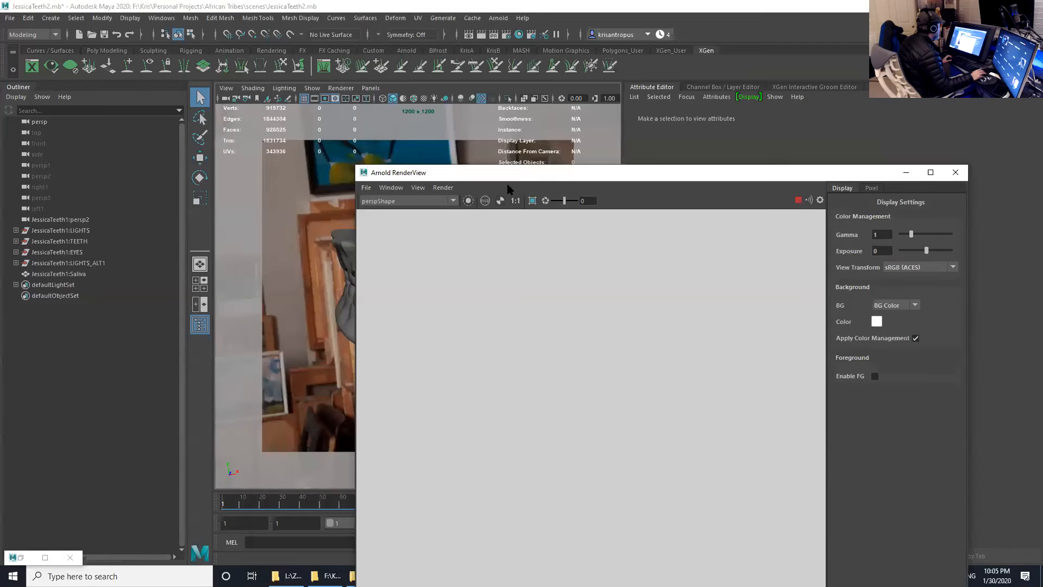
left_click_drag(657, 169, 658, 167)
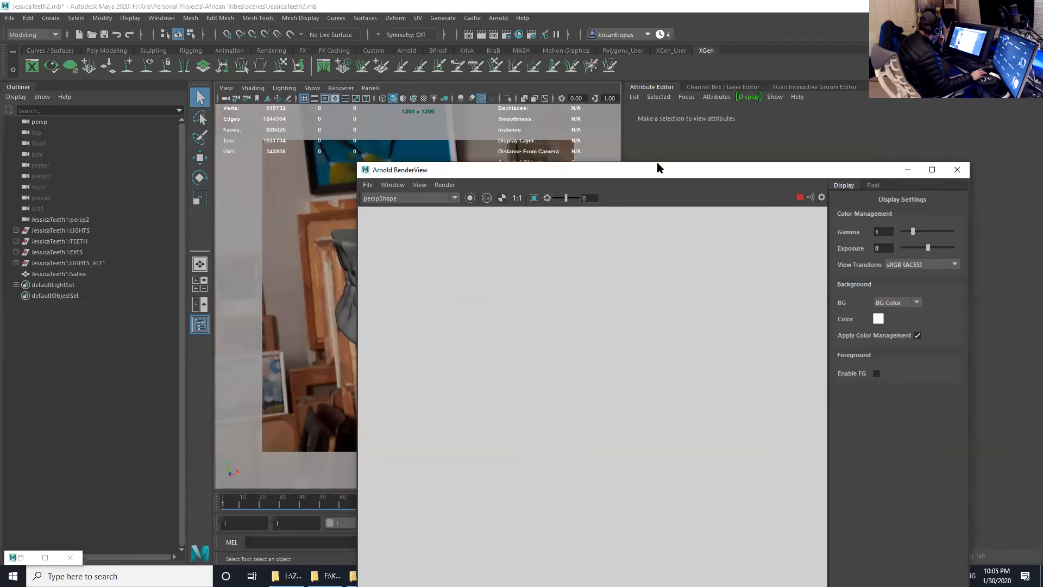
left_click_drag(658, 163, 654, 23)
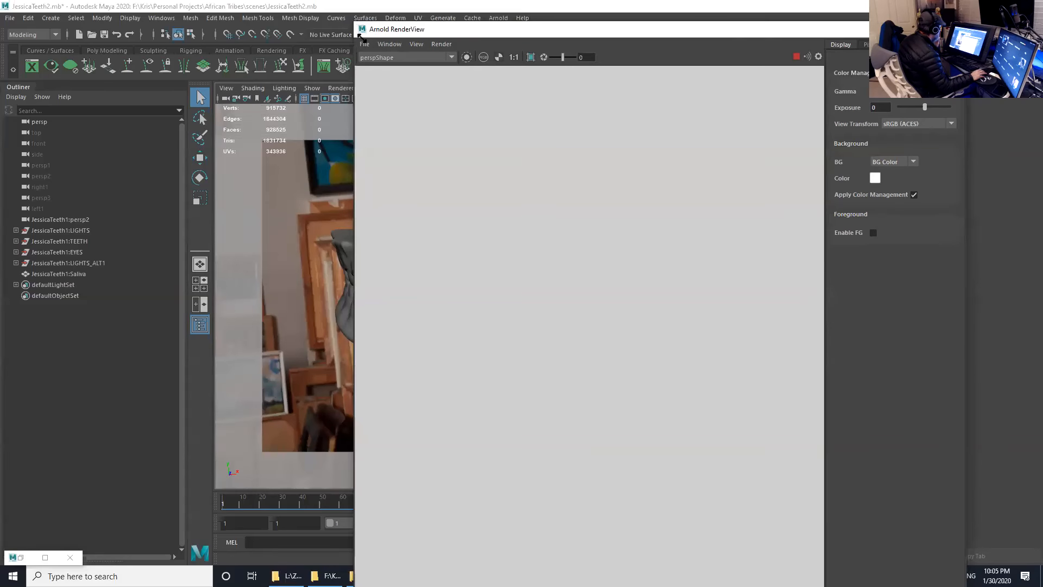
left_click_drag(358, 34, 420, 217)
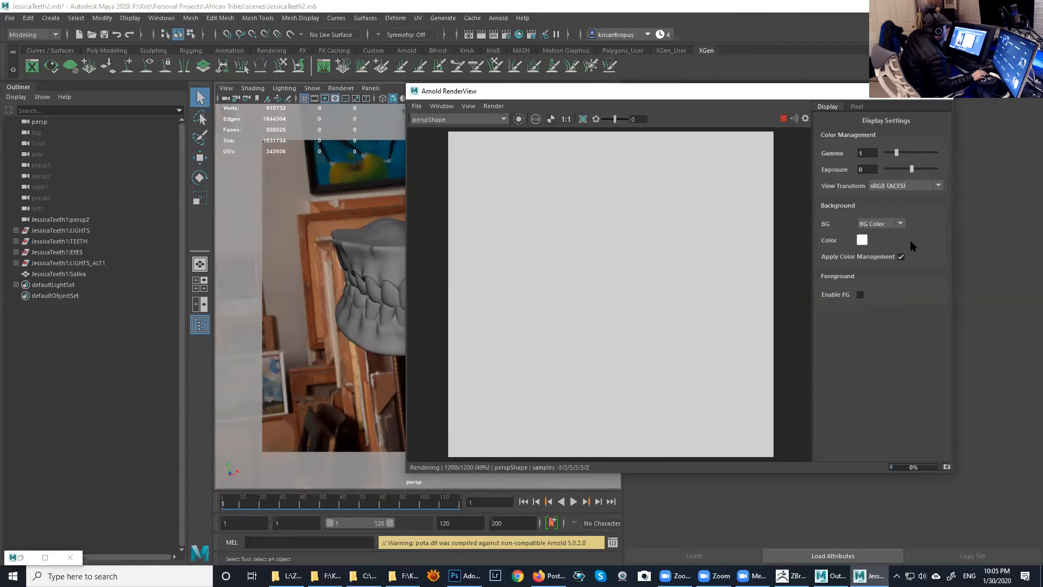
- Turn off color management for the render view's white background color and move the render window off the teeth in the viewport
left_click(862, 240)
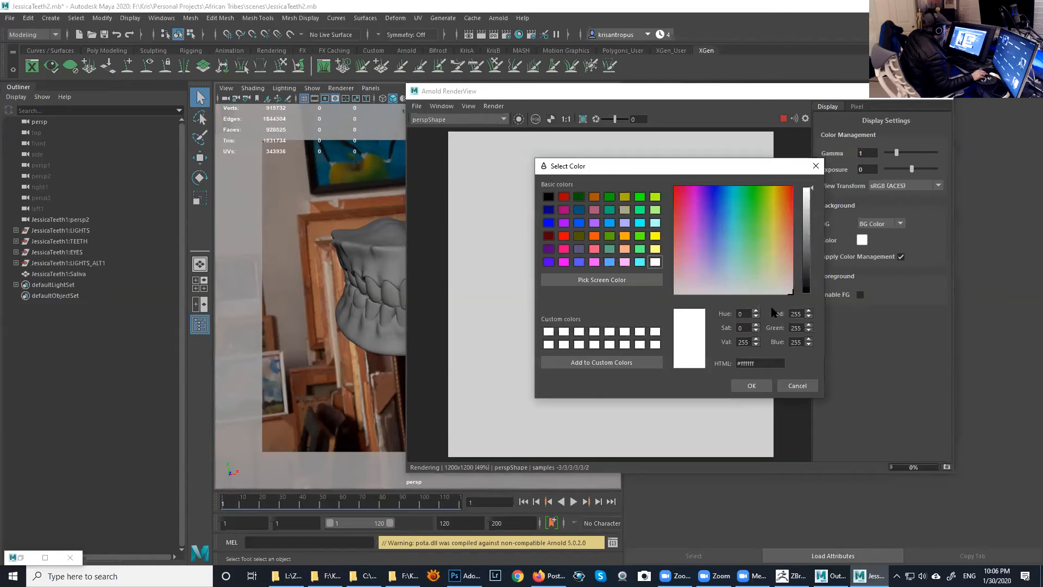
left_click(801, 386)
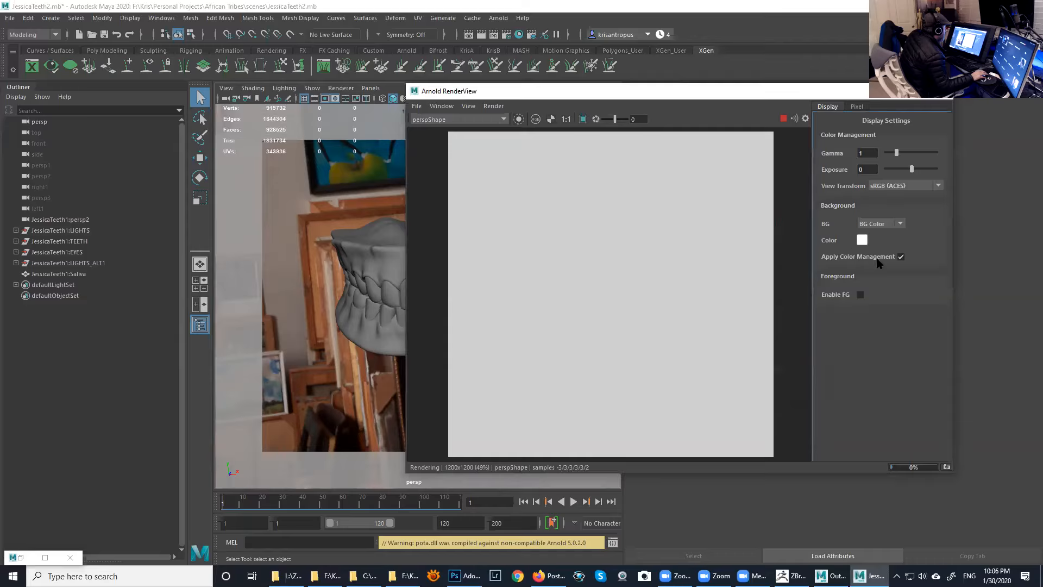
left_click(901, 257)
left_click(901, 257)
left_click(900, 257)
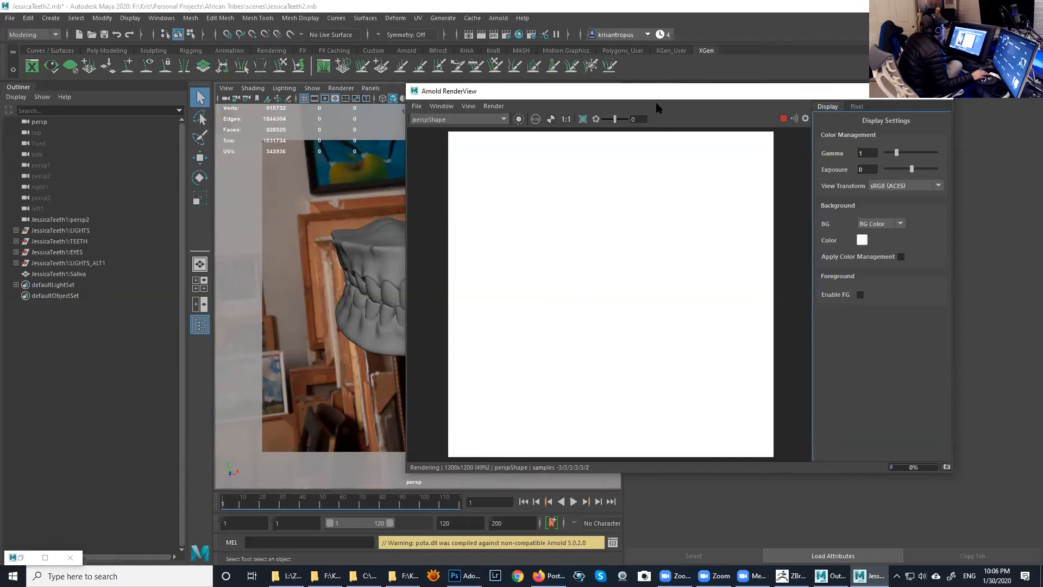
left_click_drag(679, 96, 763, 110)
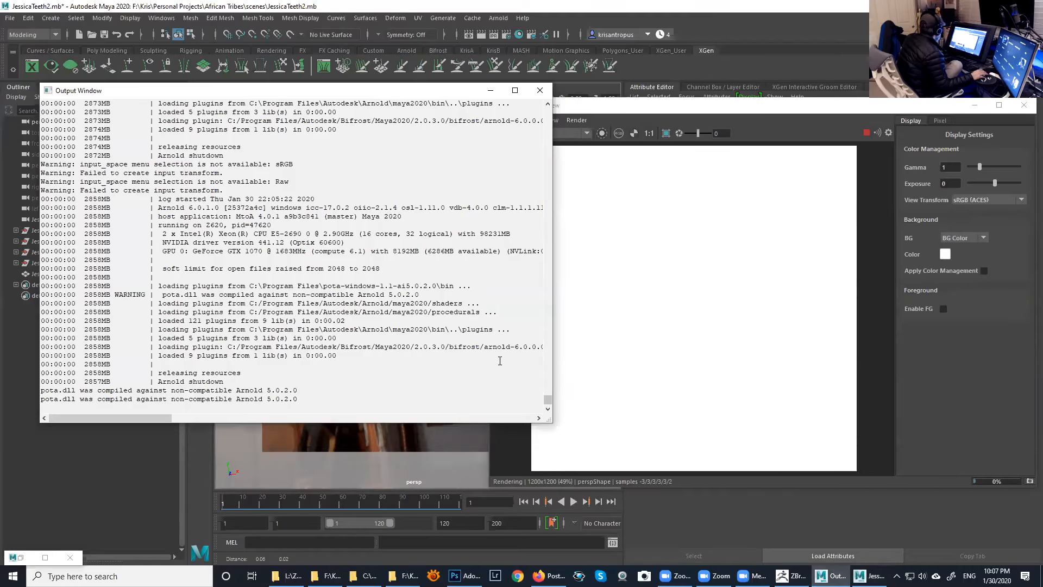
- Examine the Arnold log in the Output Window for warnings about the render, and minimize that window
scroll(422, 324, "up", 7)
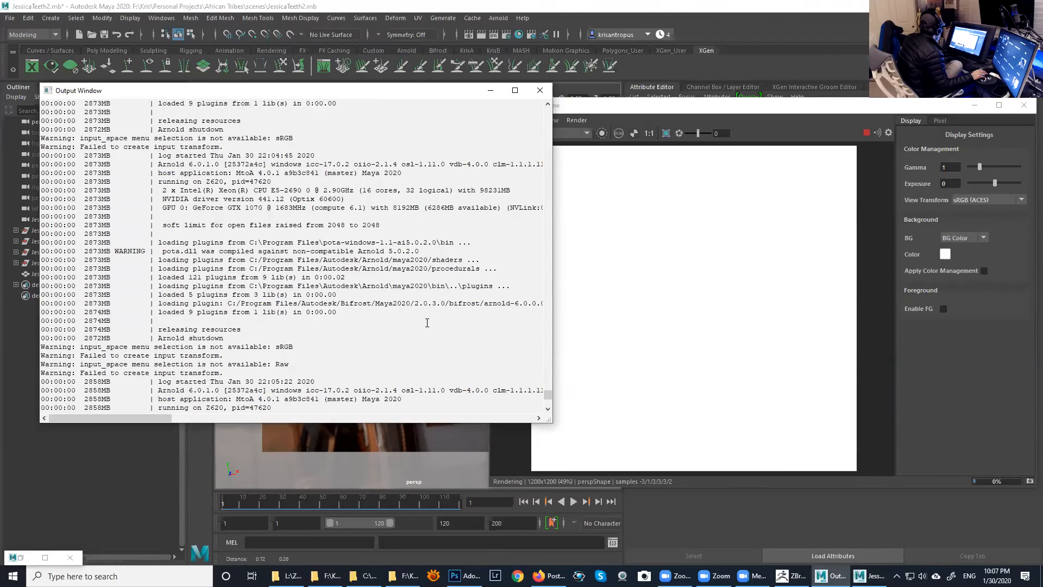
scroll(431, 323, "down", 7)
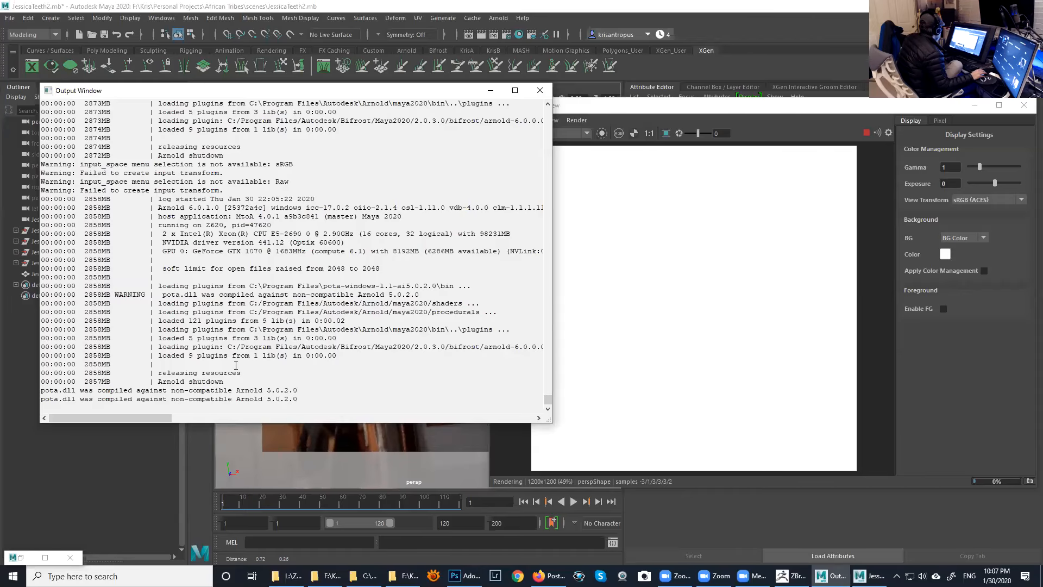
scroll(236, 365, "up", 10)
scroll(242, 361, "down", 10)
left_click(491, 90)
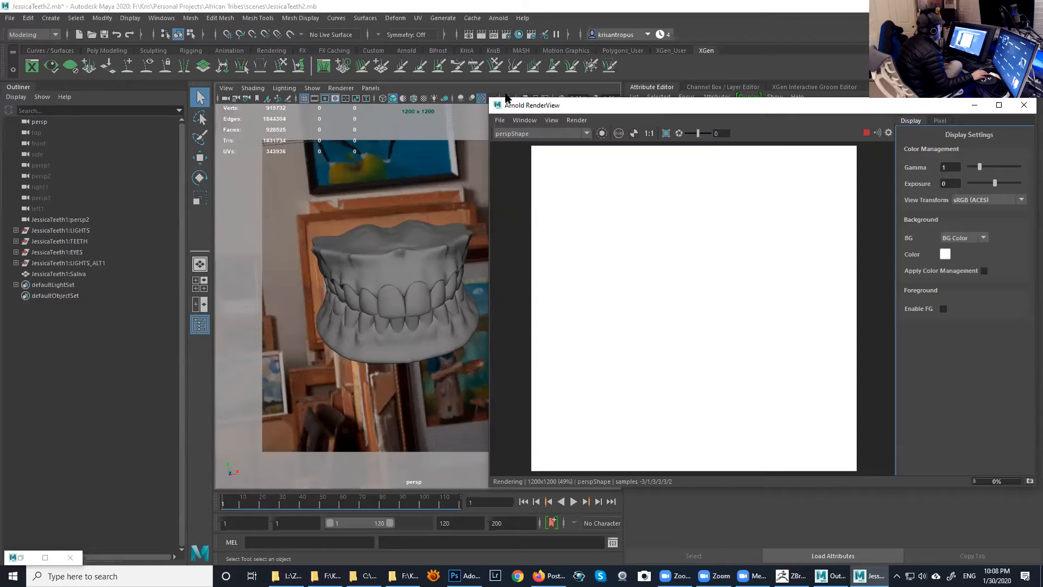
- Reposition the render window and stop the running render of the persp camera
left_click_drag(643, 110, 491, 96)
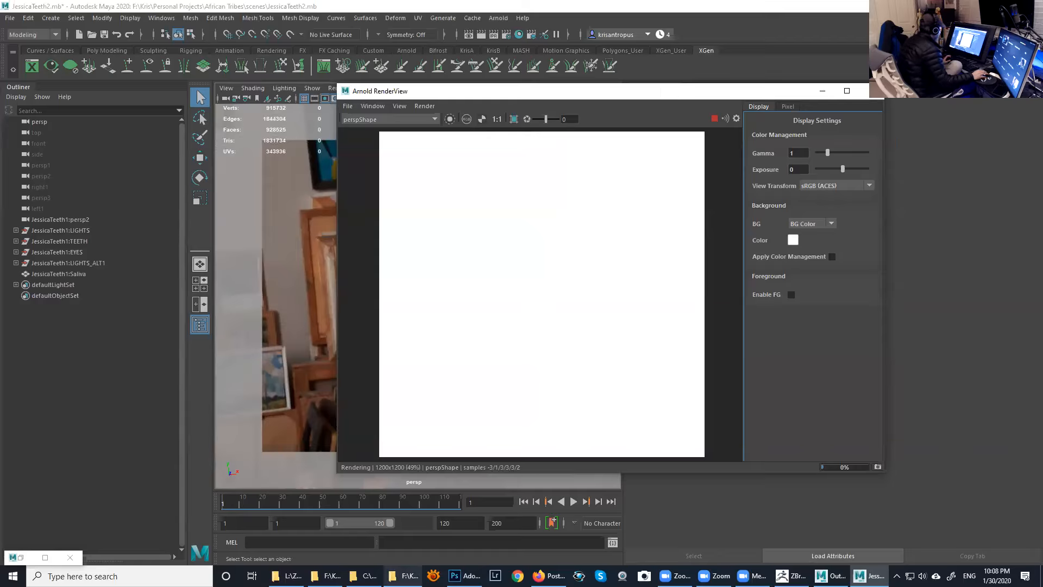
mouse_move(405, 576)
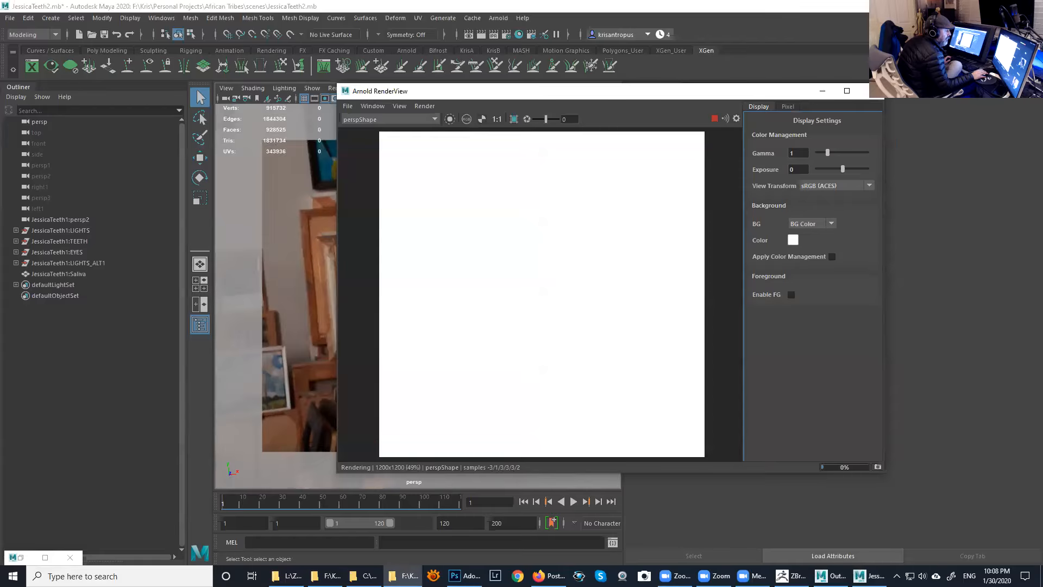
left_click_drag(521, 91, 581, 99)
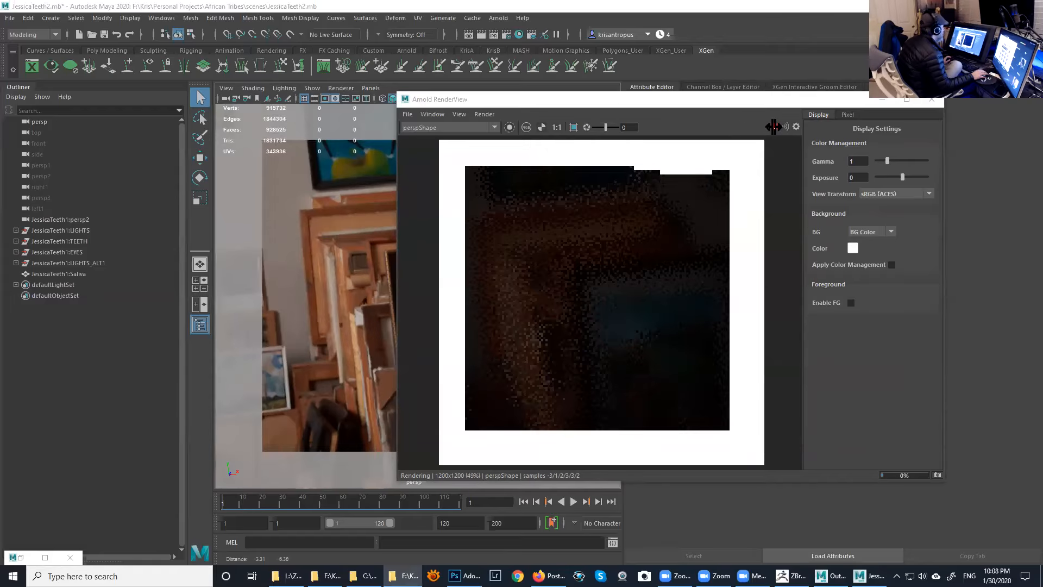
left_click(774, 128)
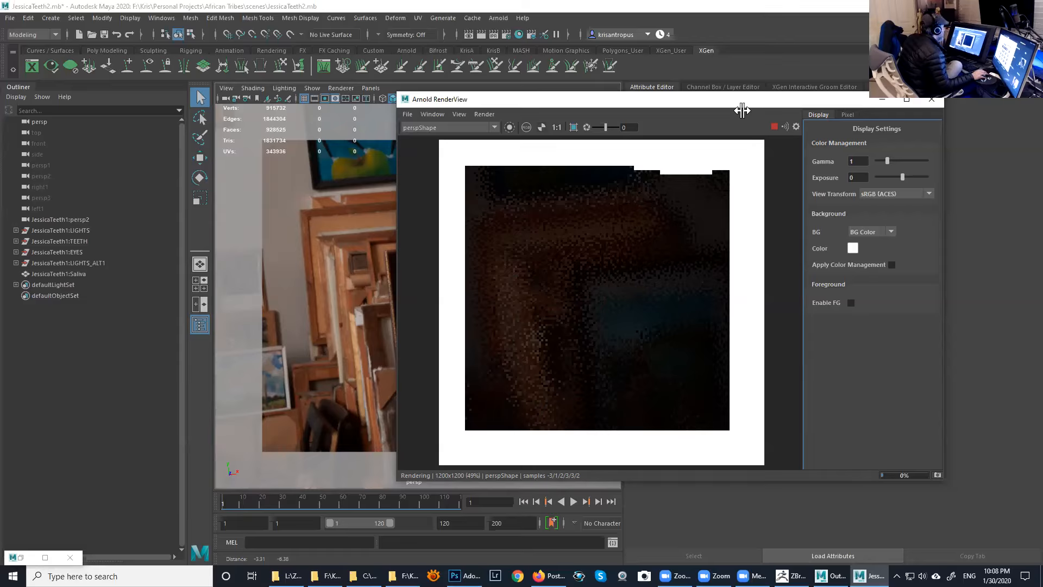
left_click(774, 127)
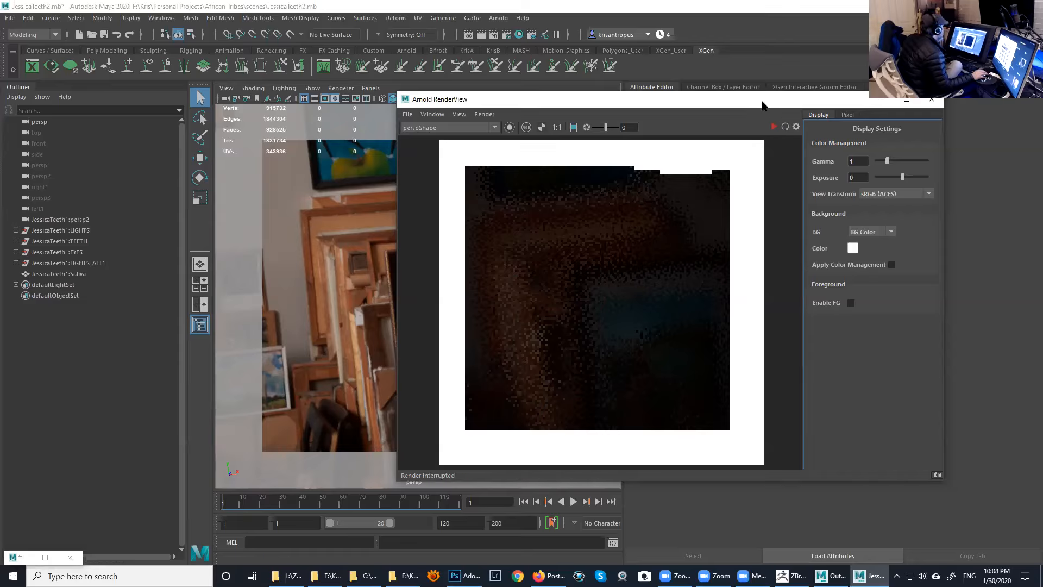
- Uncover the viewport and pull the persp camera back so the teeth take up less of the frame
left_click_drag(762, 104, 810, 120)
right_click_drag(302, 265, 232, 191, "alt")
middle_click_drag(293, 203, 266, 240, "alt")
right_click_drag(266, 240, 304, 228, "alt")
middle_click_drag(271, 163, 269, 211, "alt")
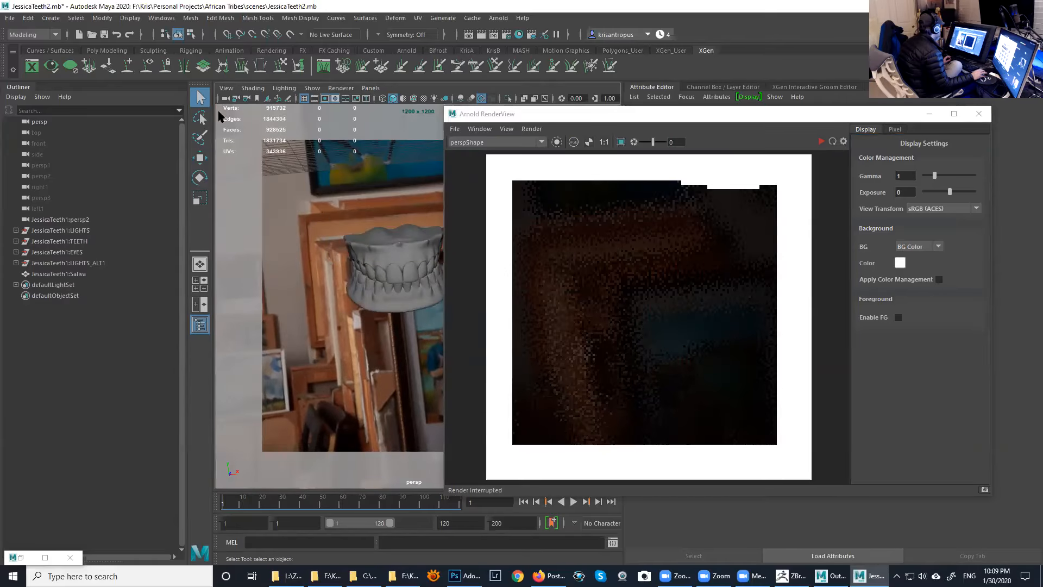
- Disable depth of field in the persp camera's Arnold attributes and restart the render
left_click(226, 87)
left_click(239, 106)
left_click_drag(887, 117, 549, 98)
scroll(966, 432, "down", 1)
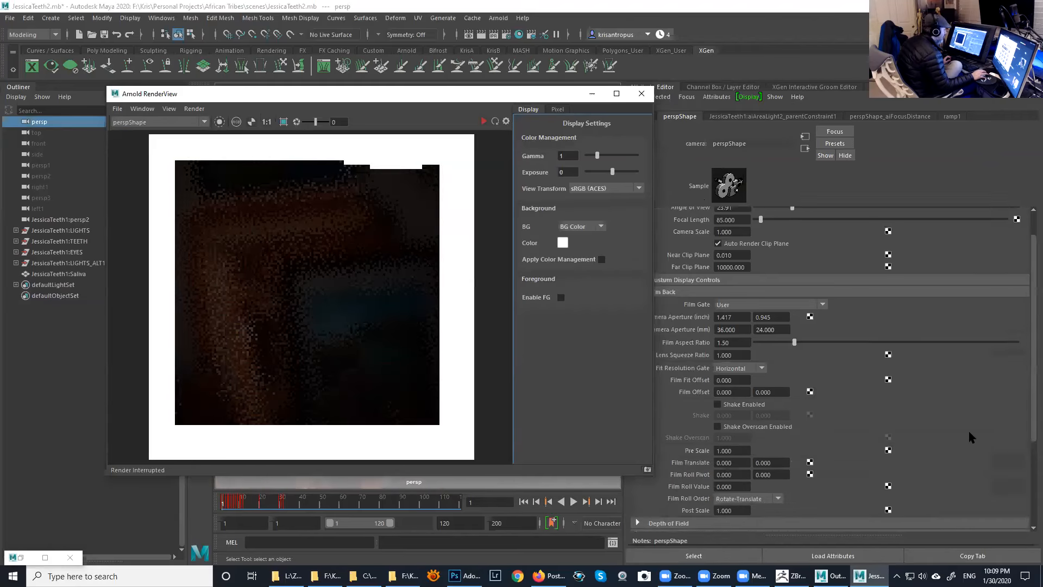
scroll(966, 438, "down", 3)
left_click(675, 489)
scroll(800, 461, "down", 2)
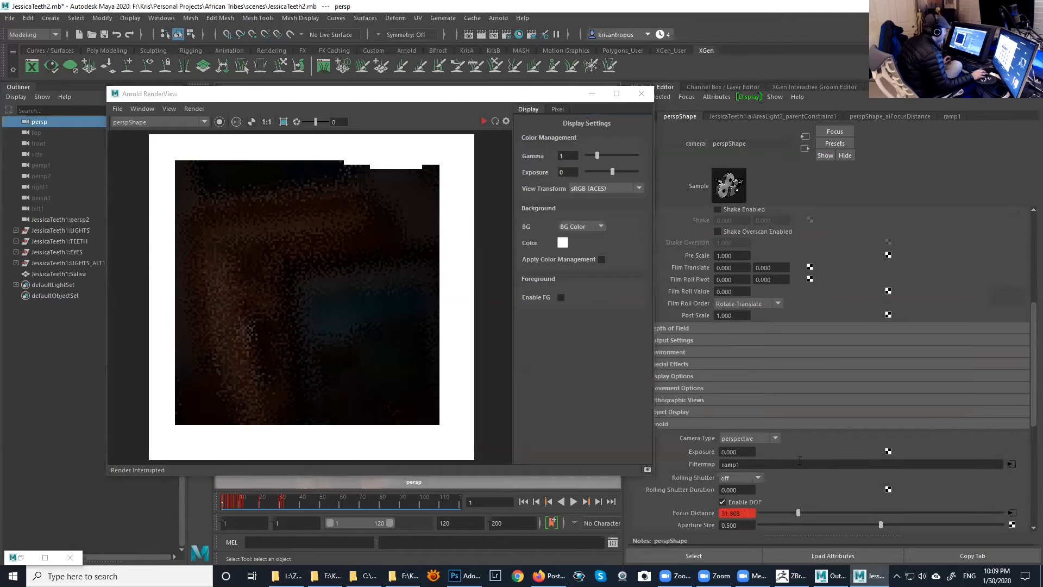
left_click(569, 99)
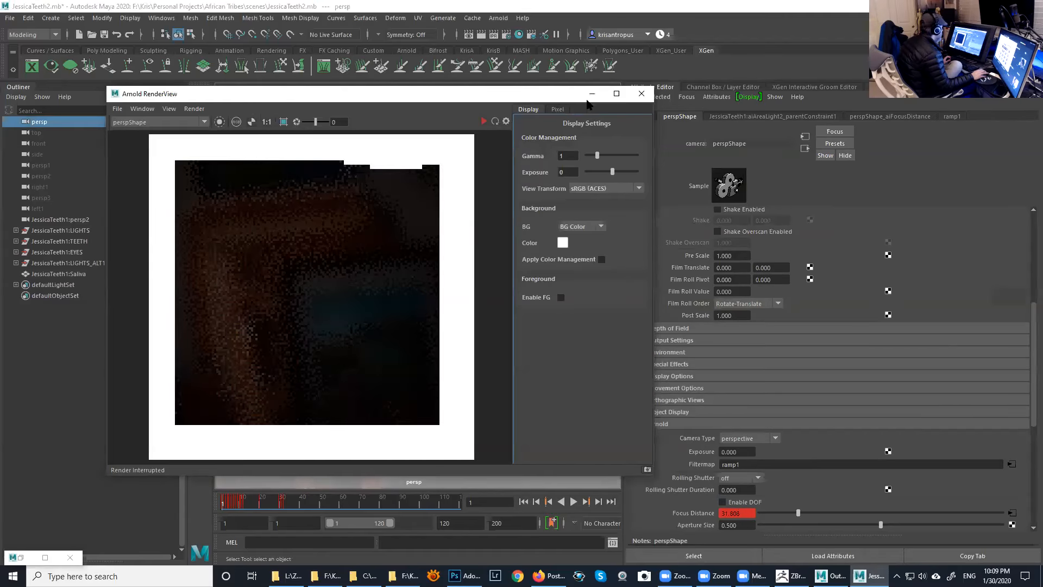
left_click_drag(570, 103, 856, 107)
left_click(769, 126)
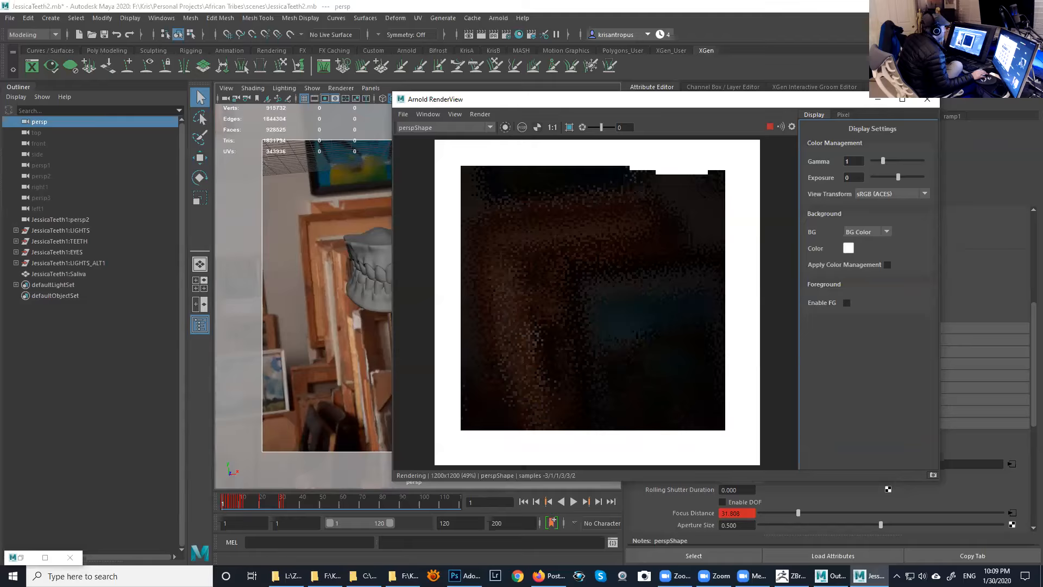
- Select the upper teeth mesh and examine its Arnold export and subdivision attributes
left_click(897, 576)
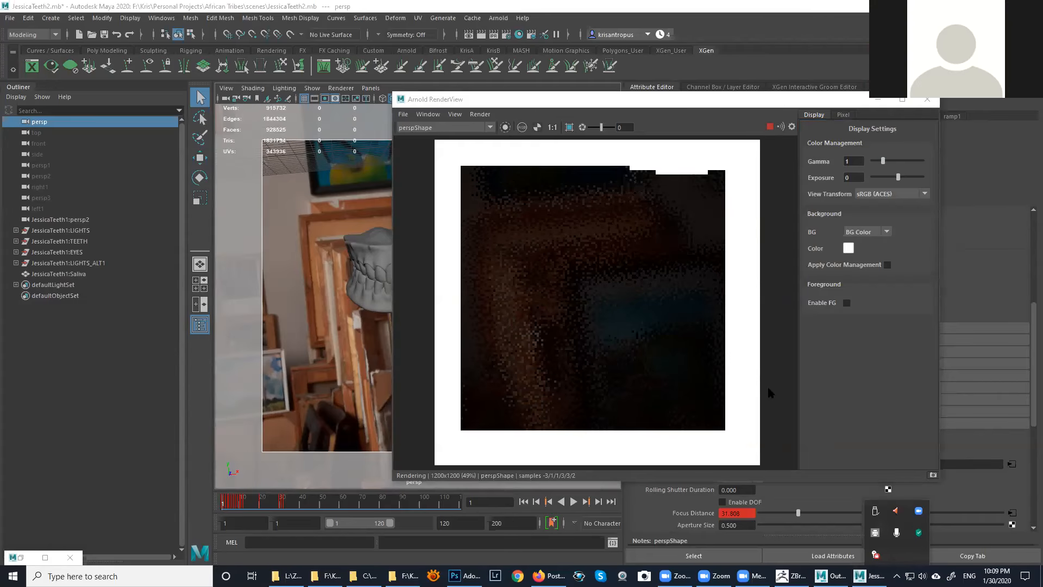
left_click_drag(704, 101, 693, 86)
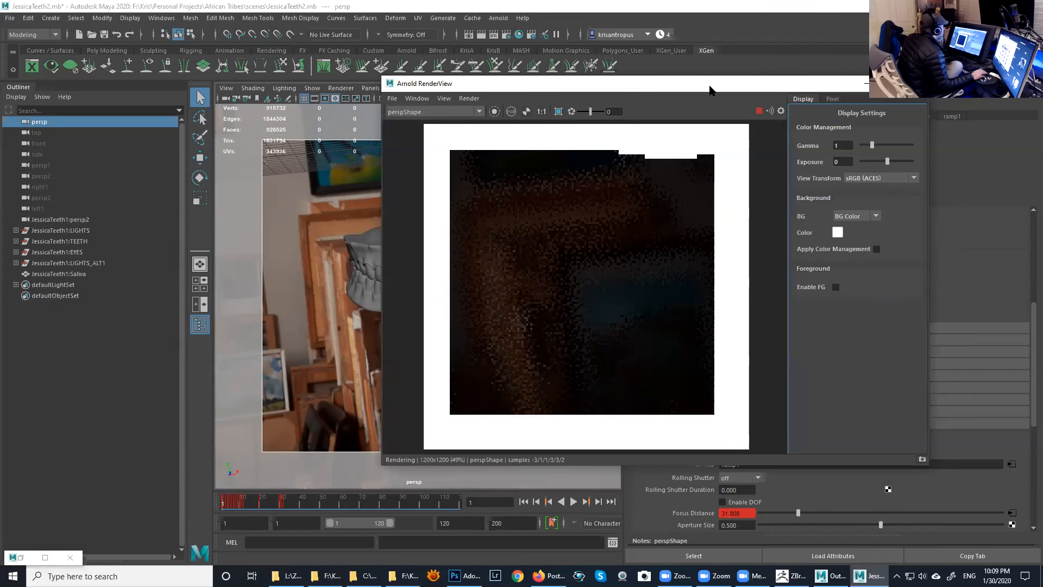
left_click_drag(710, 90, 410, 313)
left_click(394, 250)
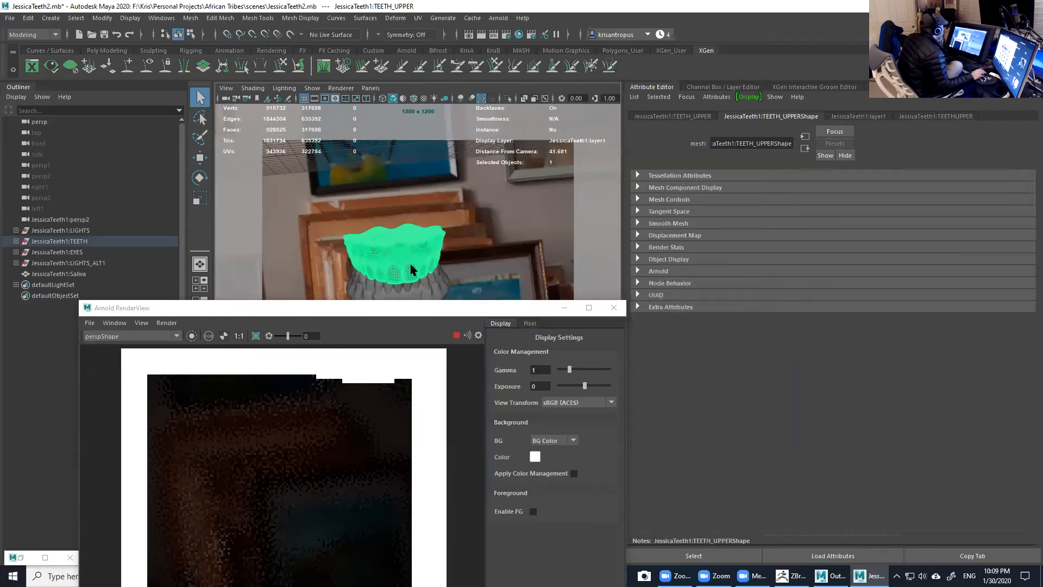
left_click(675, 268)
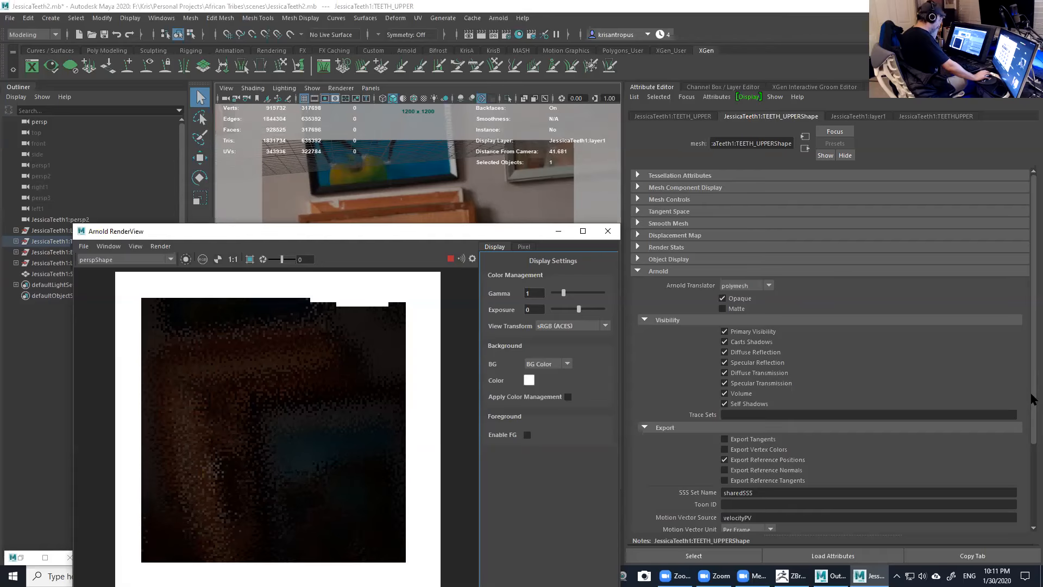
left_click_drag(1033, 400, 1033, 481)
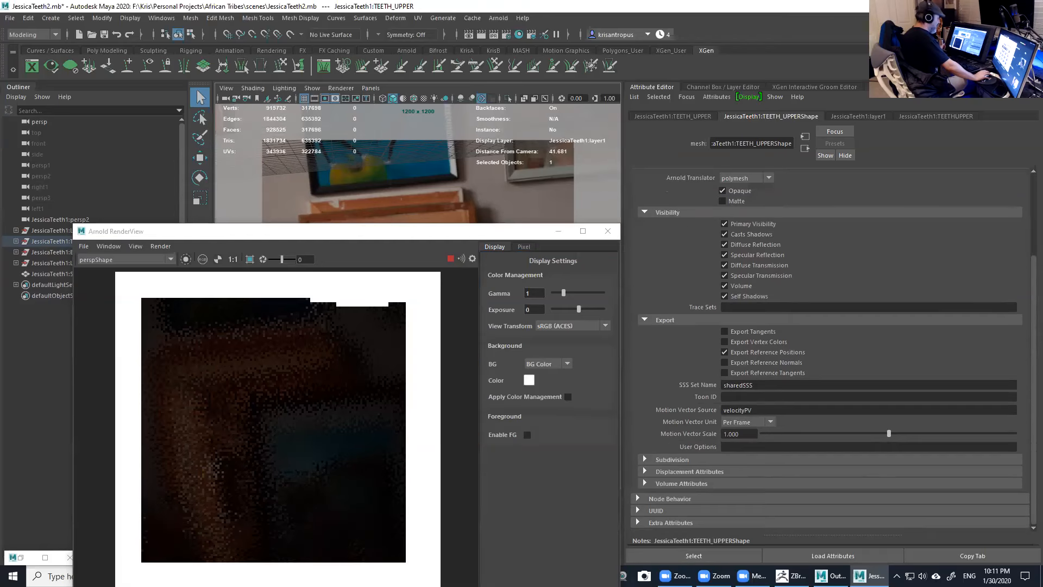
left_click(691, 459)
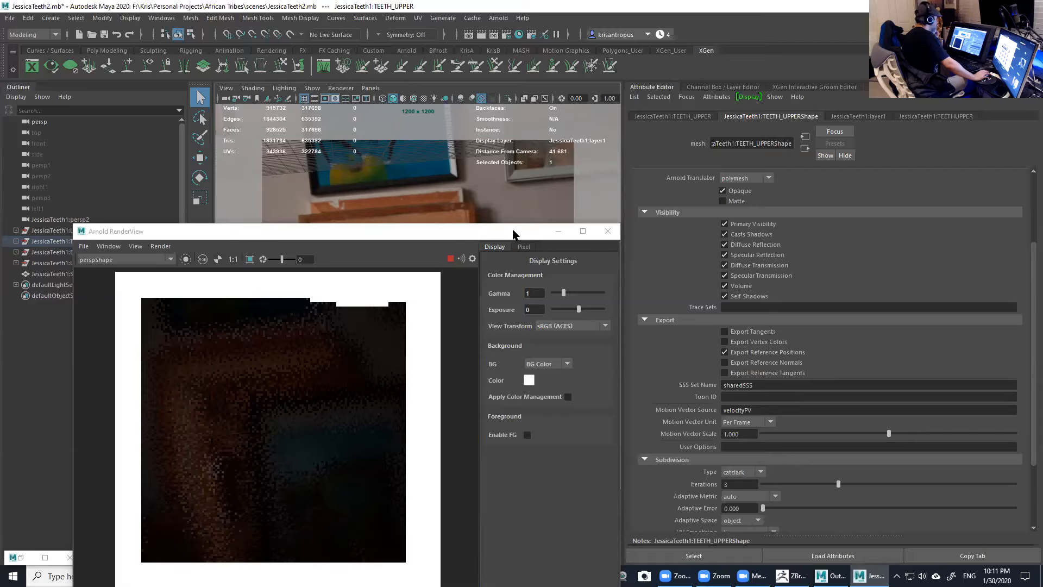
- Check the Arnold log in the Output Window again and stop the running render
left_click(829, 575)
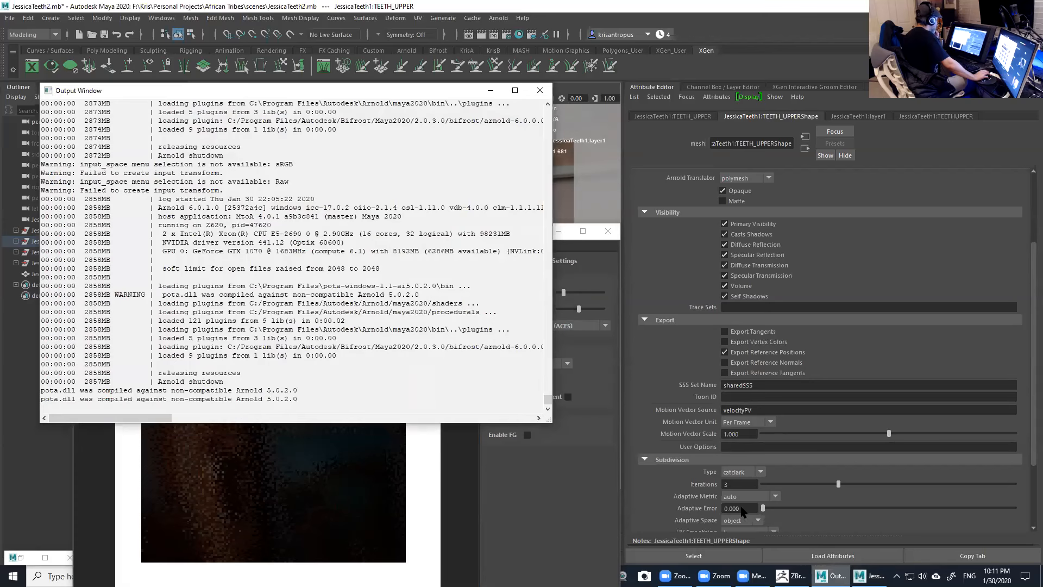
left_click(490, 90)
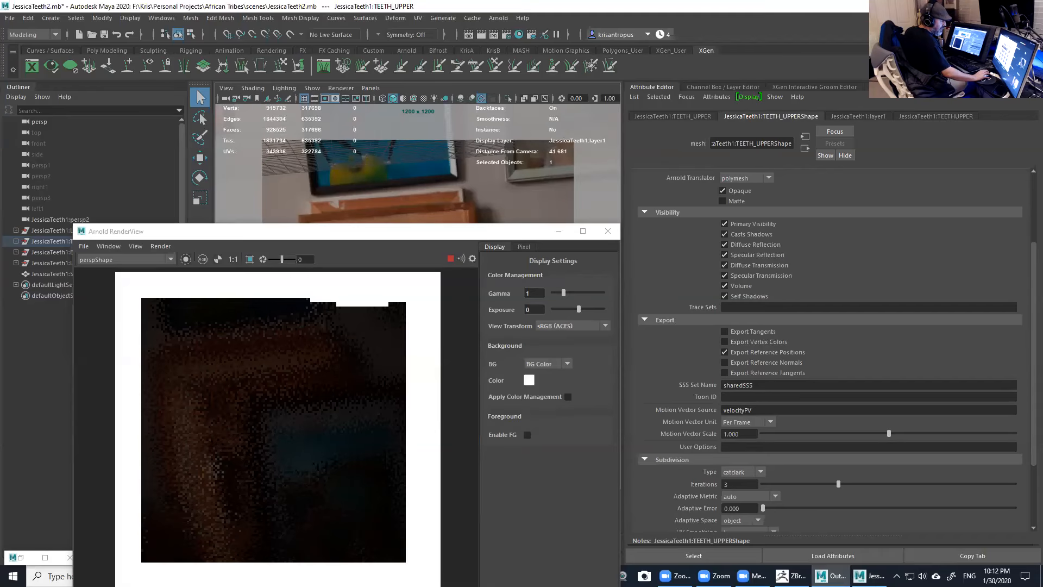
left_click_drag(380, 231, 382, 283)
left_click(500, 233)
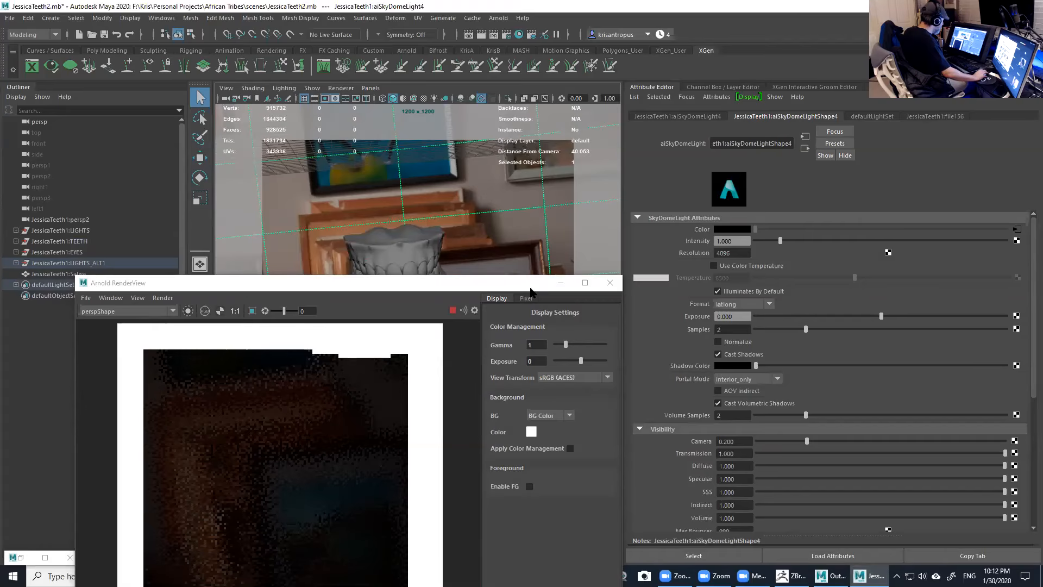
left_click(453, 310)
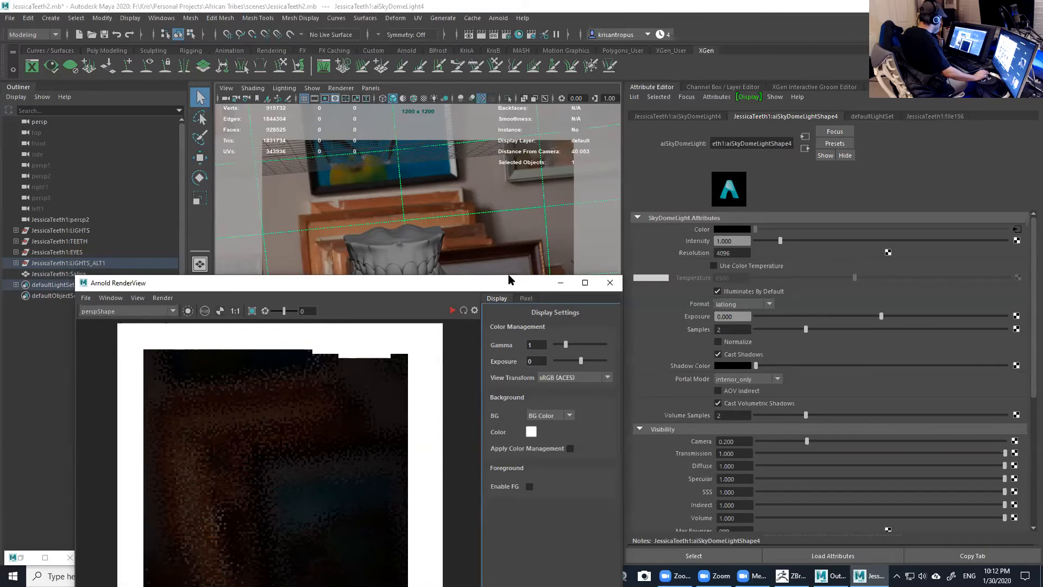
- Compare the Arnold subdivision type and iterations of the upper and lower teeth meshes
left_click_drag(134, 286, 523, 264)
left_click(391, 261)
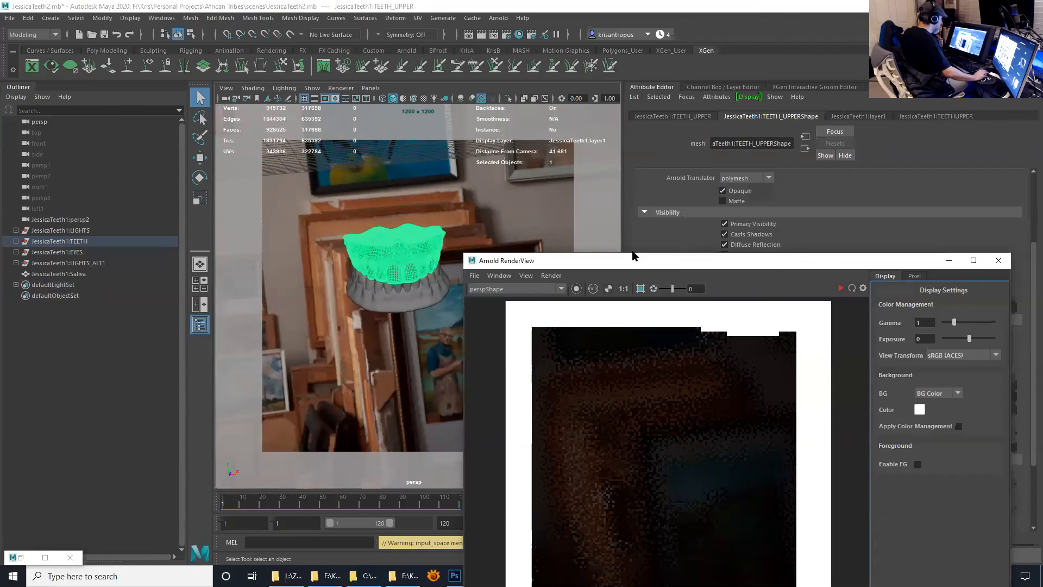
left_click_drag(641, 261, 230, 126)
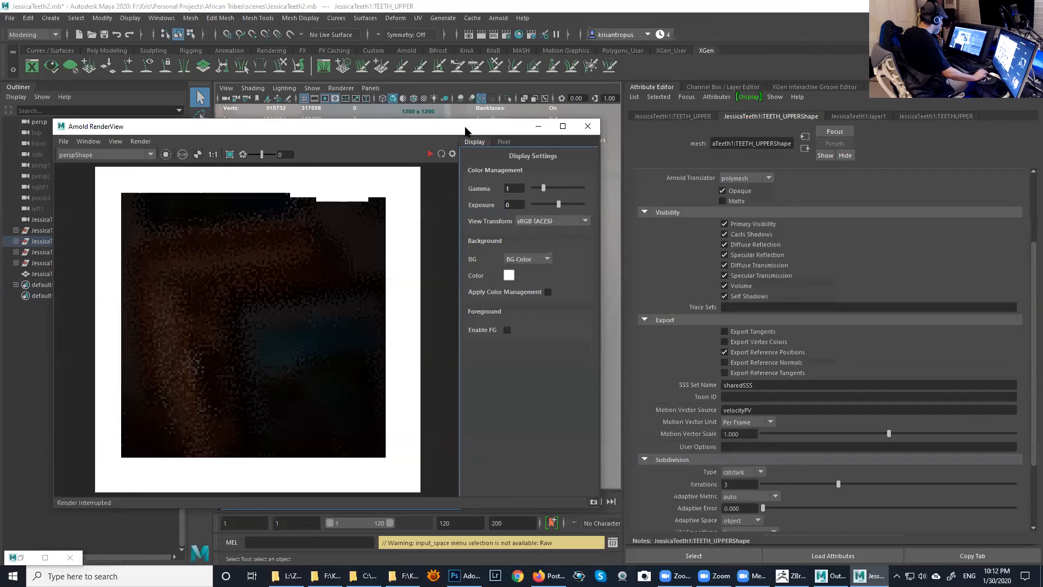
left_click_drag(468, 129, 562, 405)
left_click(434, 297)
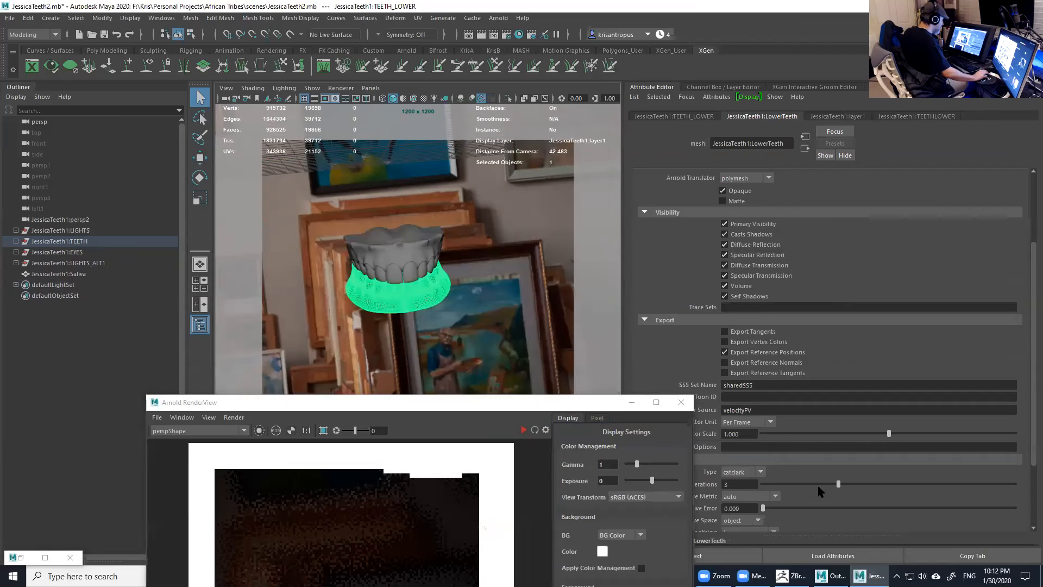
left_click(407, 262)
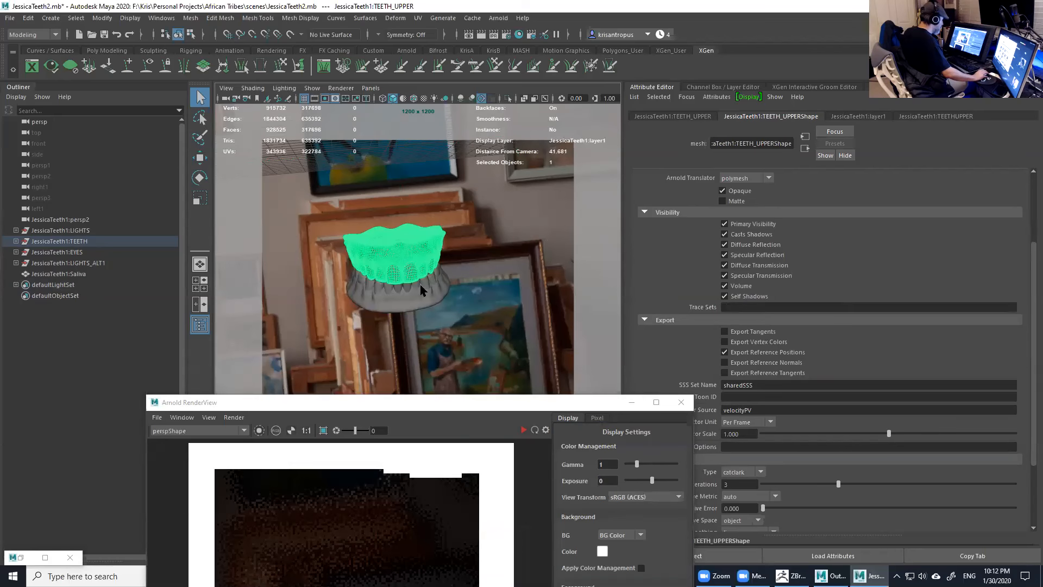
left_click(420, 295)
left_click(411, 255)
left_click(427, 300)
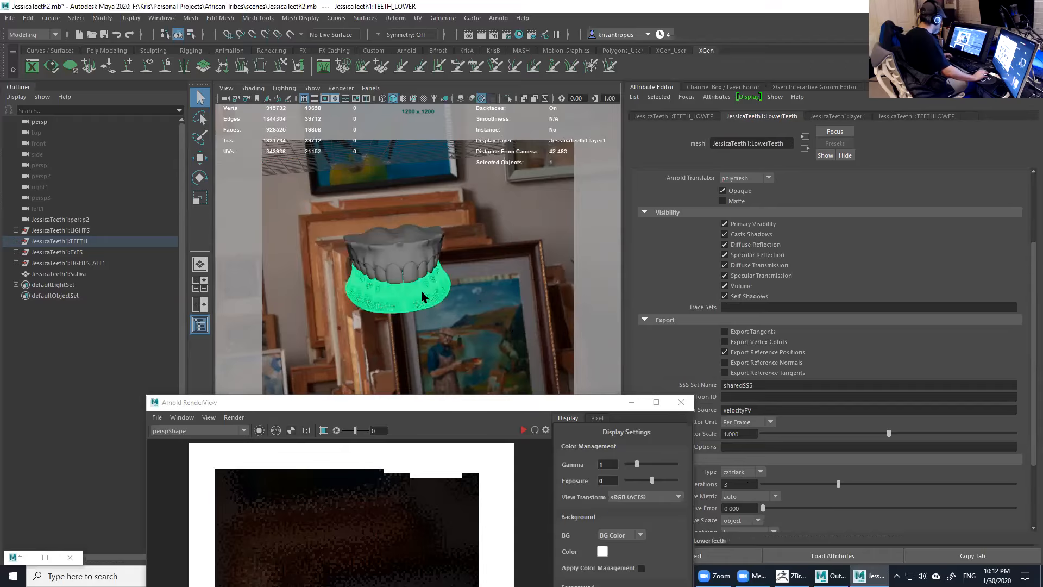
- Move the render window back into full view and save the JessicaTeeth2 scene
left_click(518, 401)
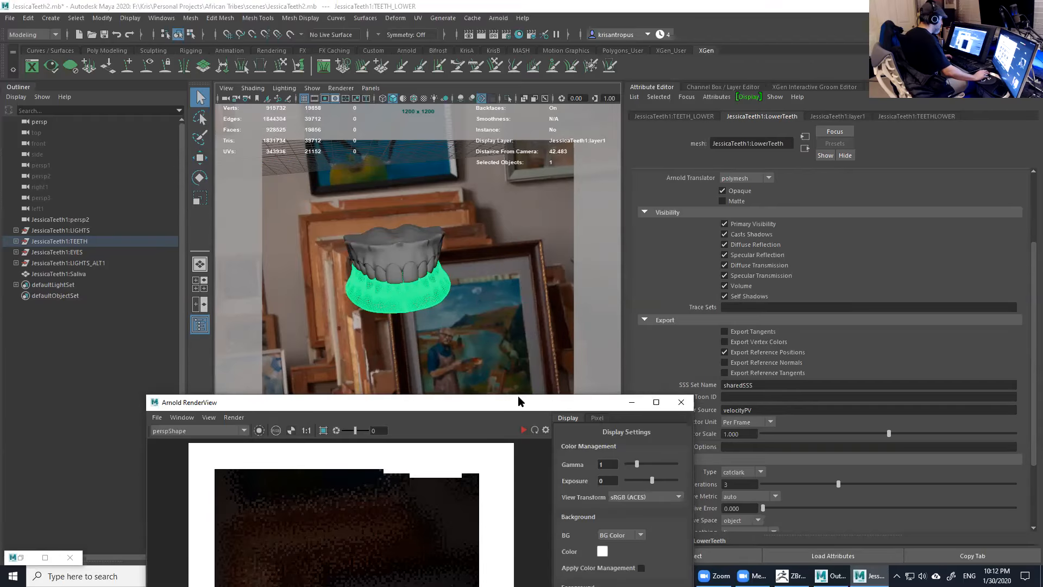
left_click_drag(518, 401, 792, 118)
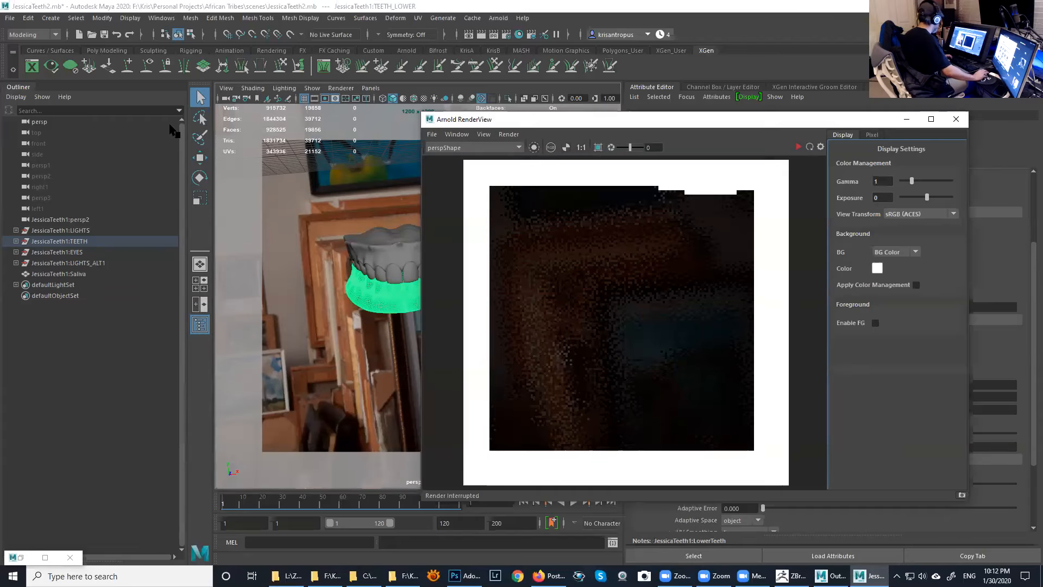
left_click(105, 35)
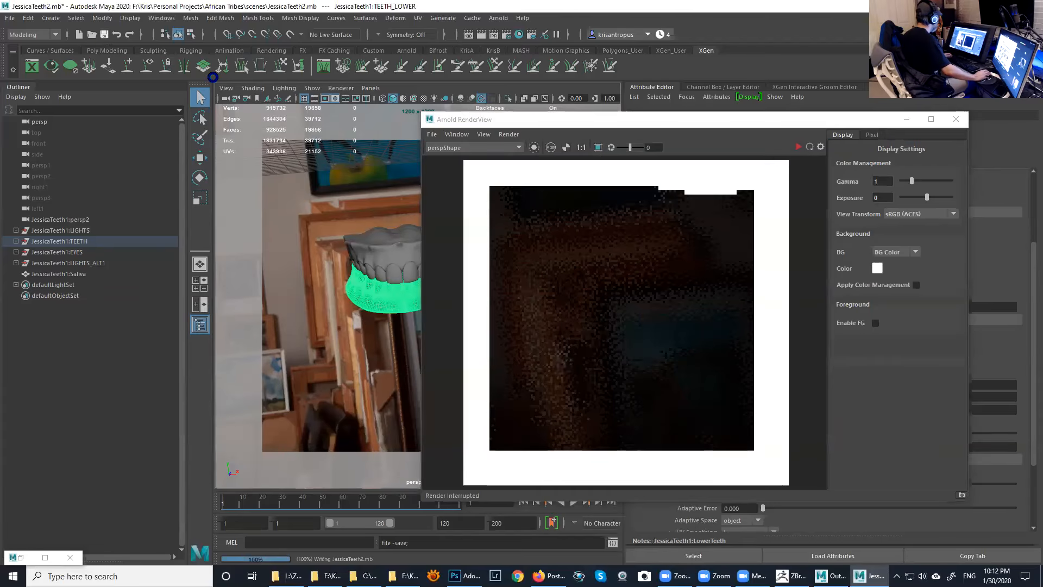
- Set the color space of the skydome light's artist_workshop_4k.hdr texture to Utility - Raw and save the scene
left_click(335, 180)
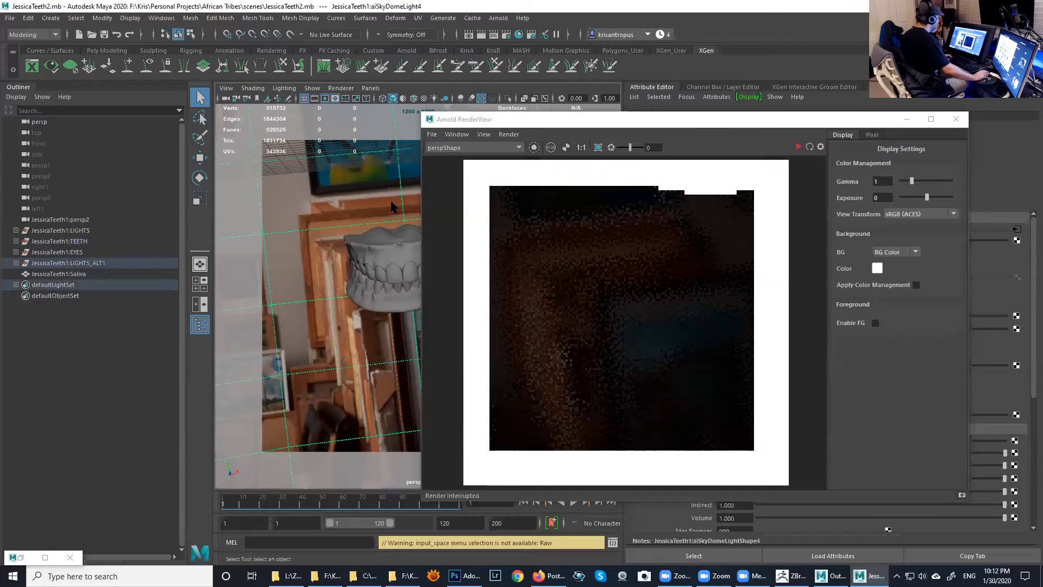
left_click(844, 124)
left_click_drag(844, 124, 586, 111)
left_click(1017, 234)
left_click(819, 349)
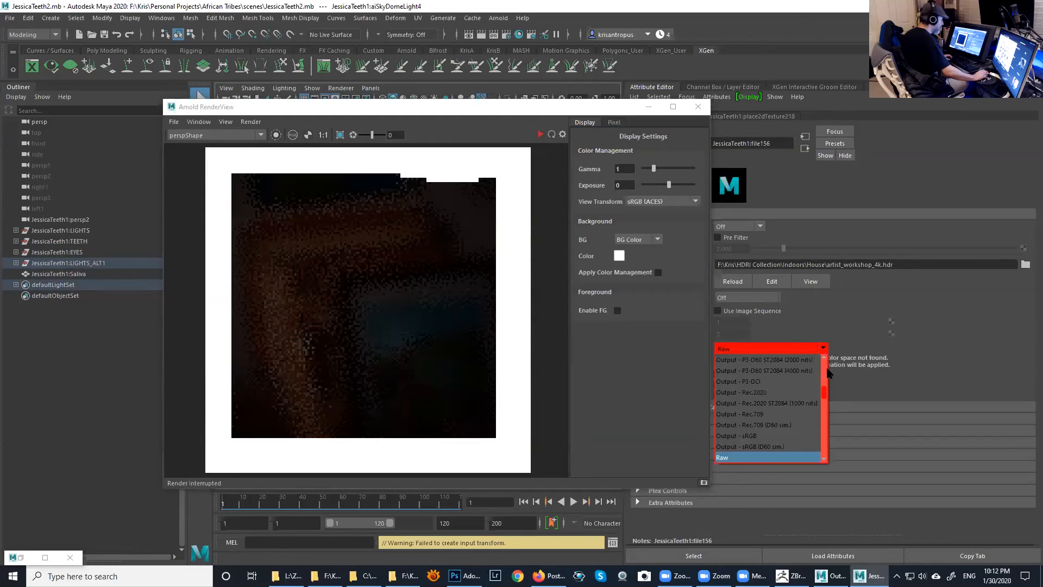
mouse_move(824, 397)
left_mouse_down()
mouse_move(824, 369)
mouse_move(843, 403)
left_mouse_up()
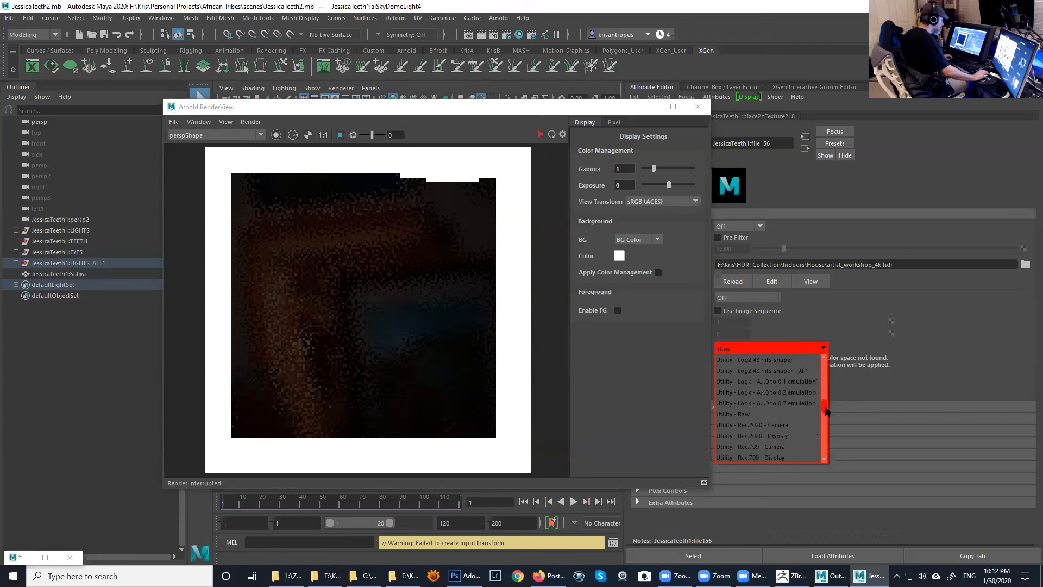
left_click(788, 414)
left_click_drag(598, 106, 748, 107)
key("ctrl+s")
- Move the render window off the attributes and check the Arnold settings of the skydome's HDR texture
left_click(661, 110)
left_click_drag(662, 115, 326, 311)
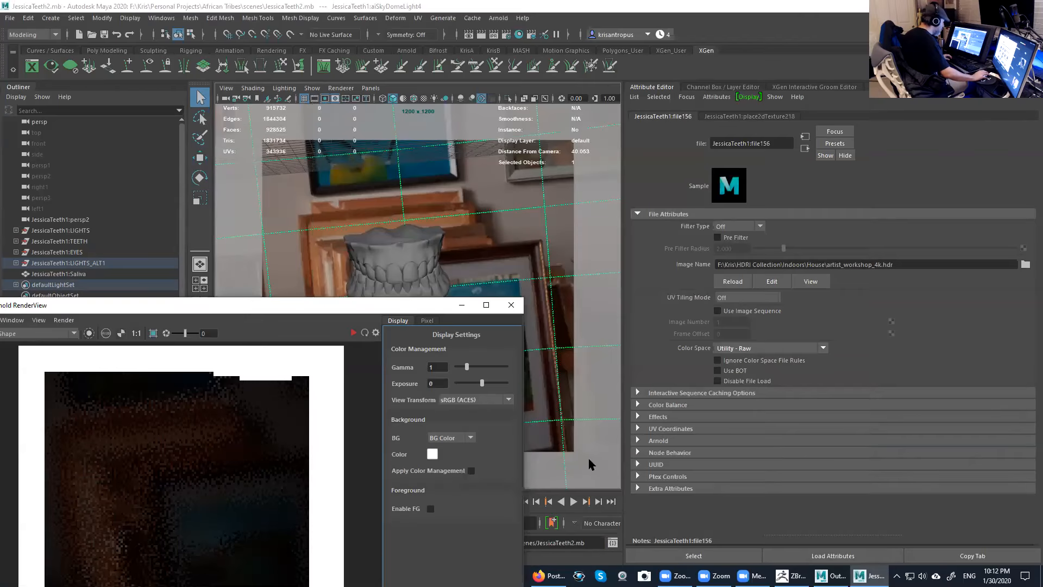
left_click(646, 441)
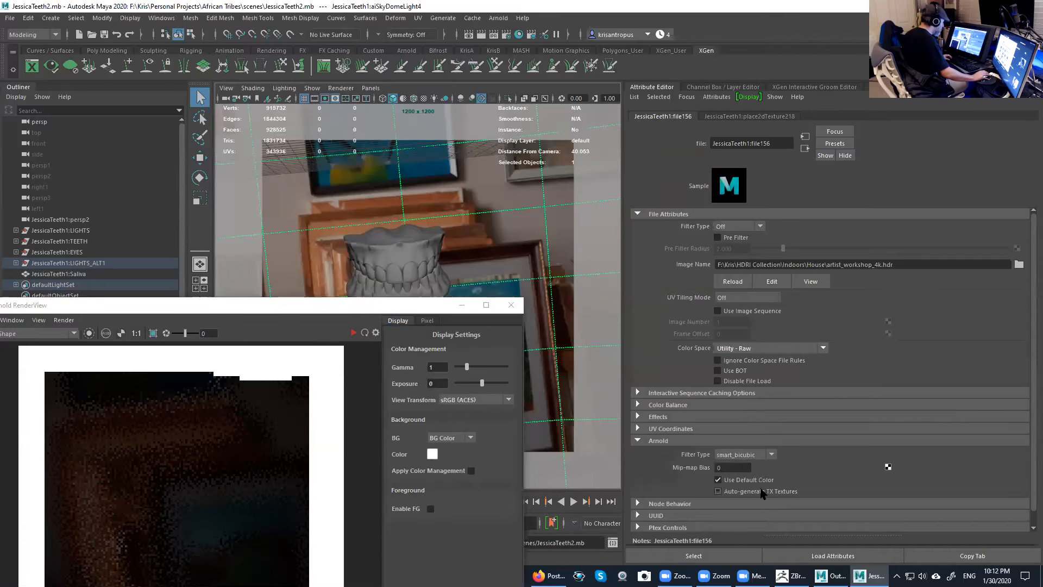
- Select the upper teeth mesh and check the file texture driving its TEETHUPPER material's specular weight
left_click(415, 271)
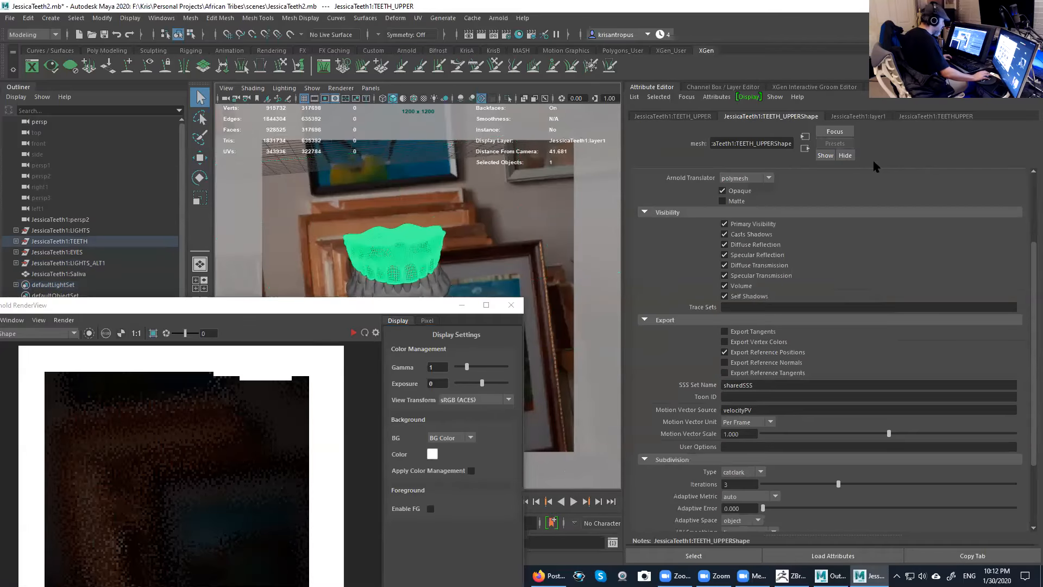
left_click(939, 117)
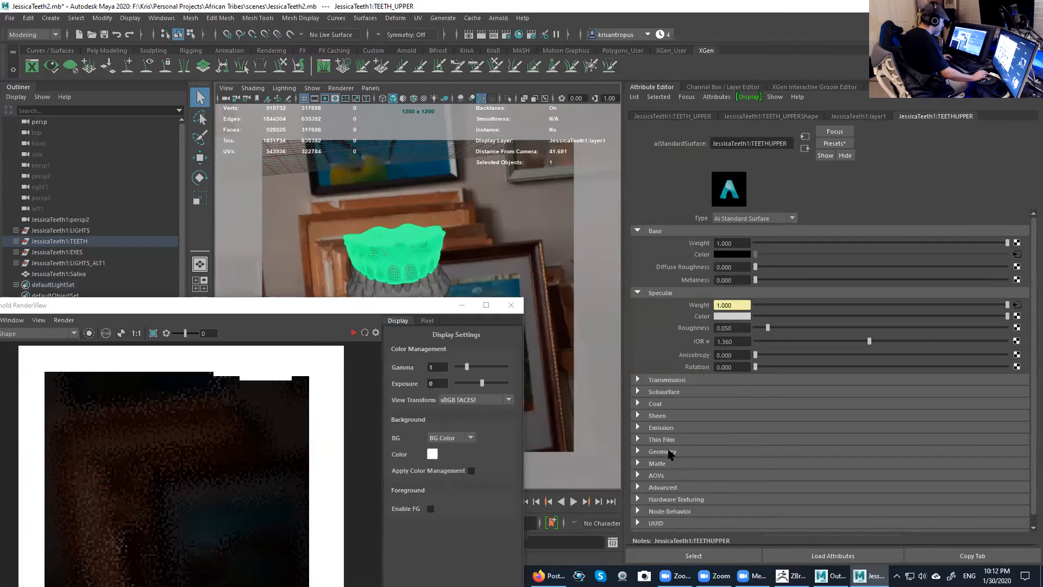
left_click(1017, 306)
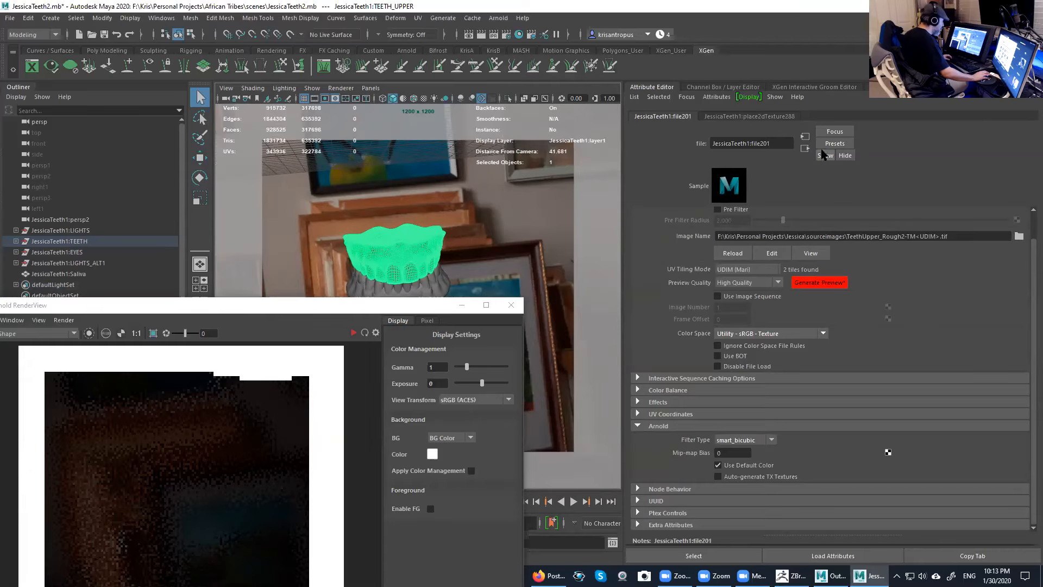
left_click(805, 148)
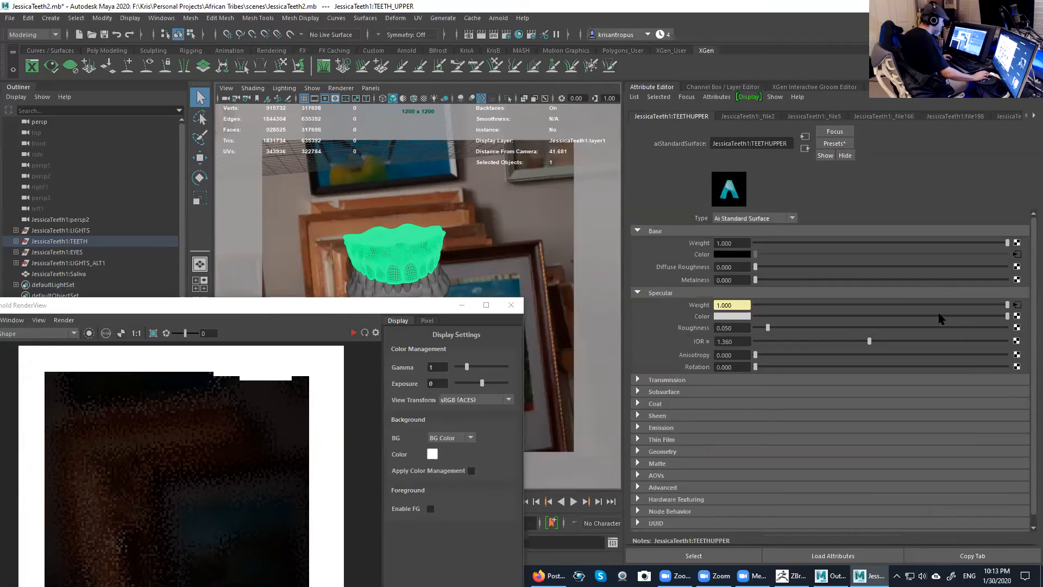
- Check the subsurface color, radius and specular weight textures of the upper teeth material and bring the render window back into view
left_click(662, 392)
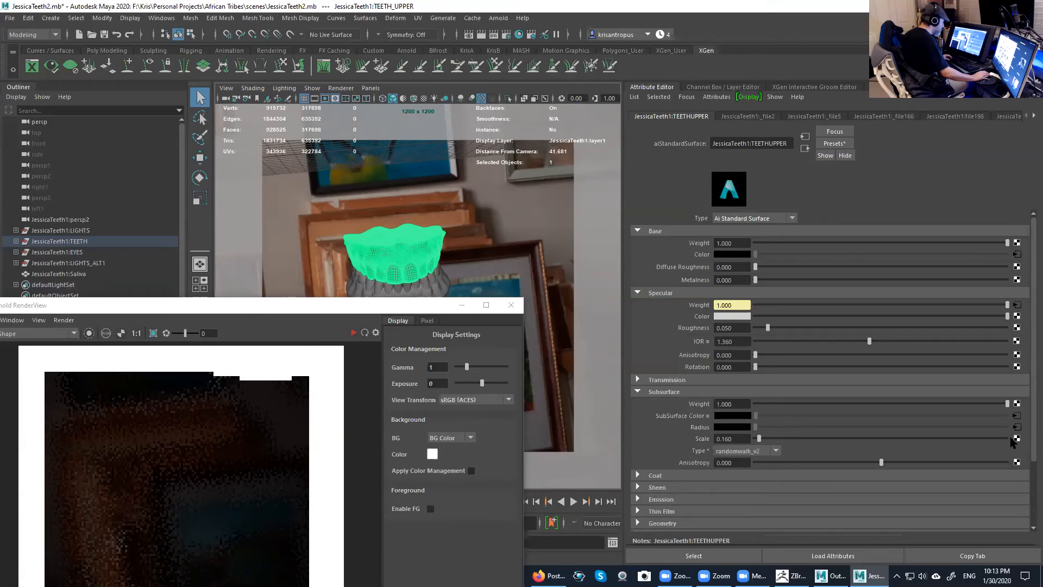
left_click(1017, 416)
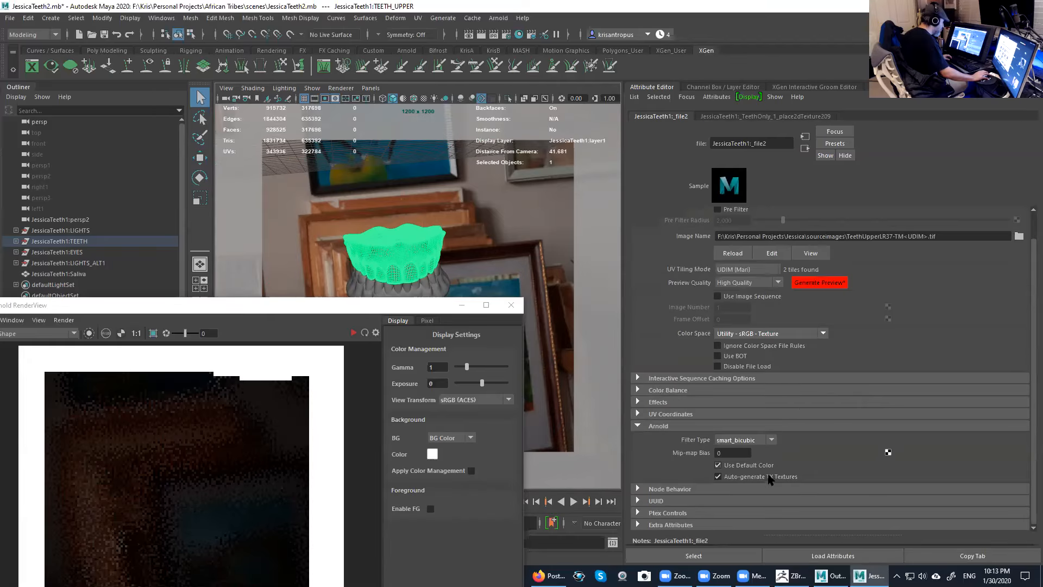
left_click(805, 148)
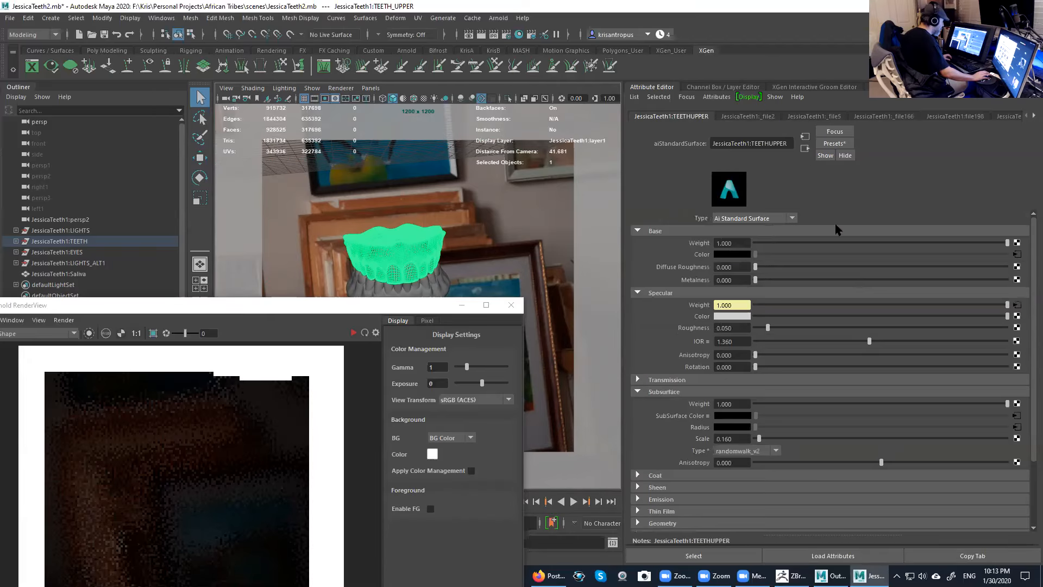
left_click(1017, 427)
left_click(806, 148)
left_click(1016, 304)
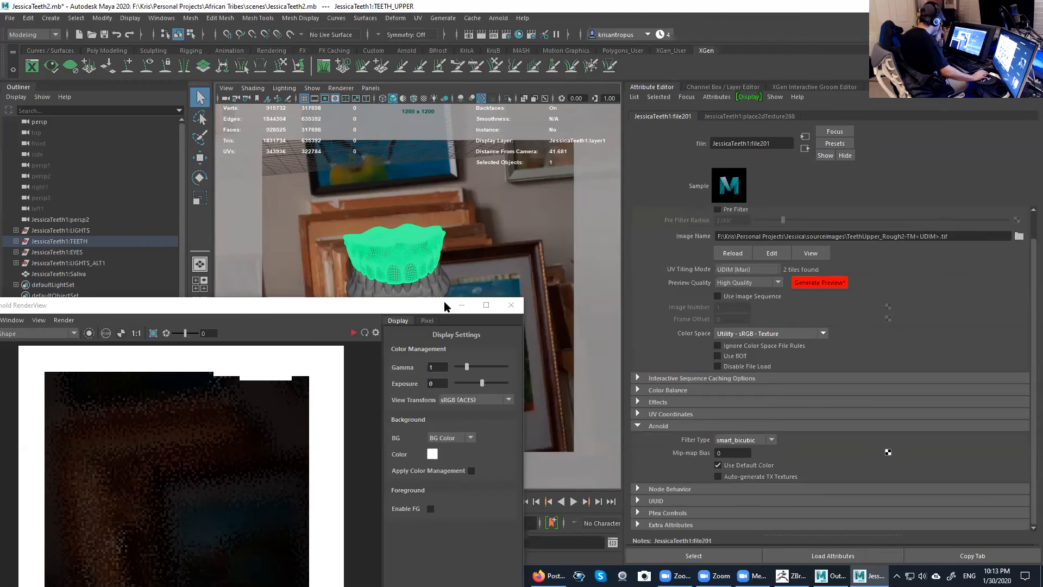
left_click_drag(446, 305, 921, 84)
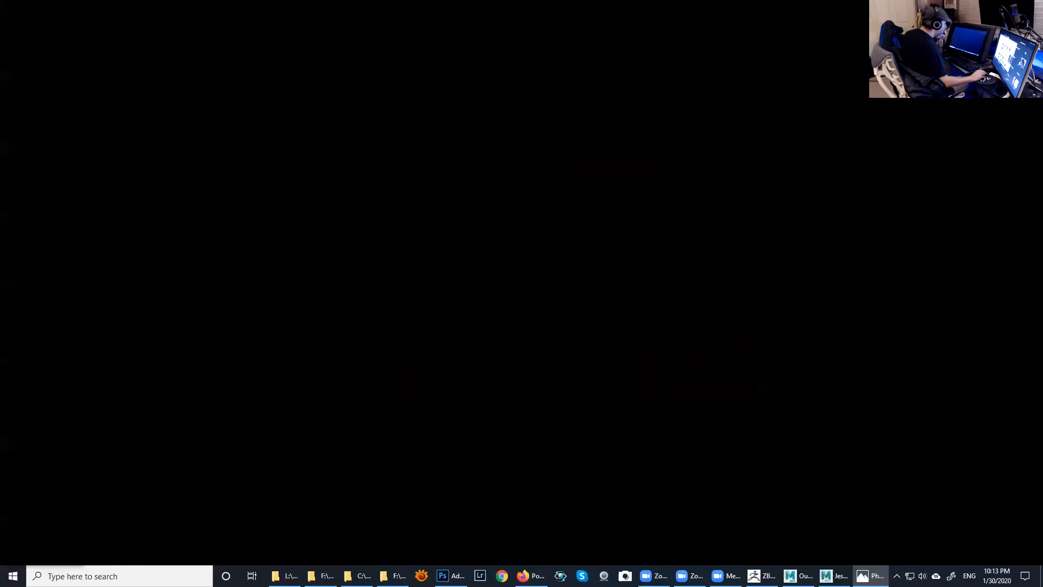
- Switch to Photos and examine the smile and face in the reference render JessM.0014 copy.jpg
scroll(519, 277, "up", 1)
scroll(519, 278, "up", 3)
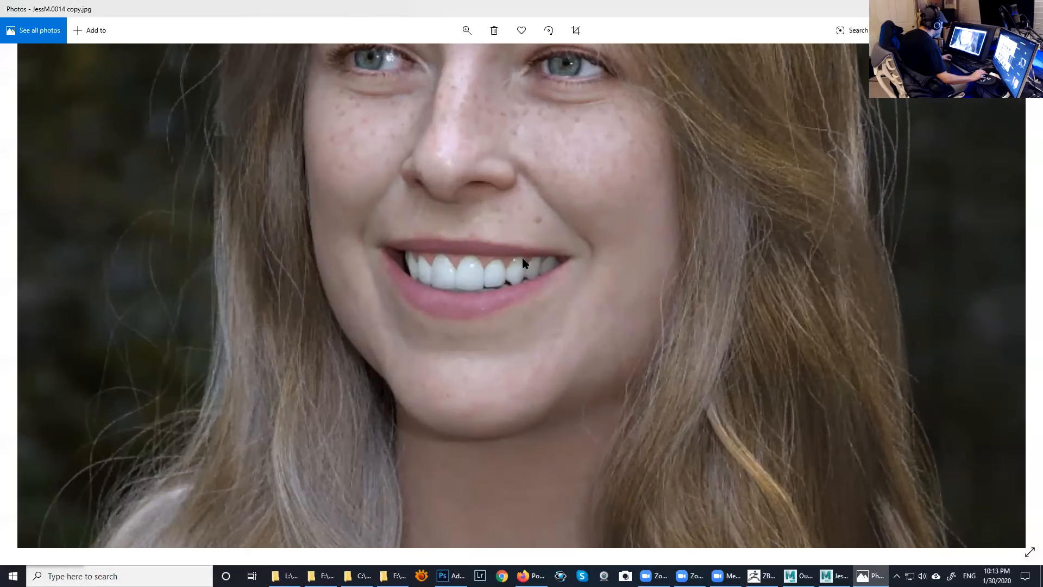
scroll(524, 260, "down", 1)
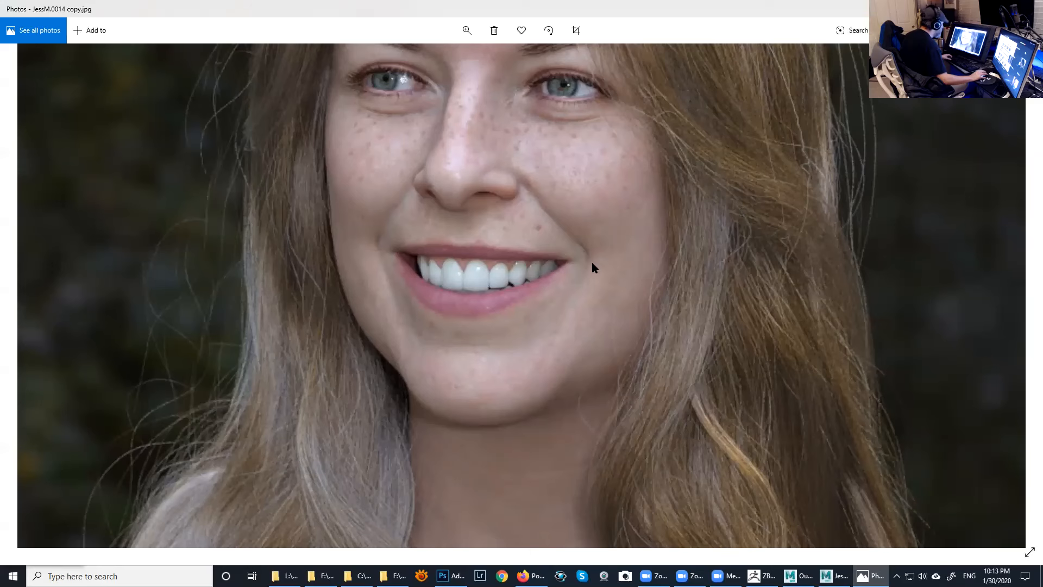
scroll(591, 258, "up", 1)
left_click_drag(595, 255, 600, 340)
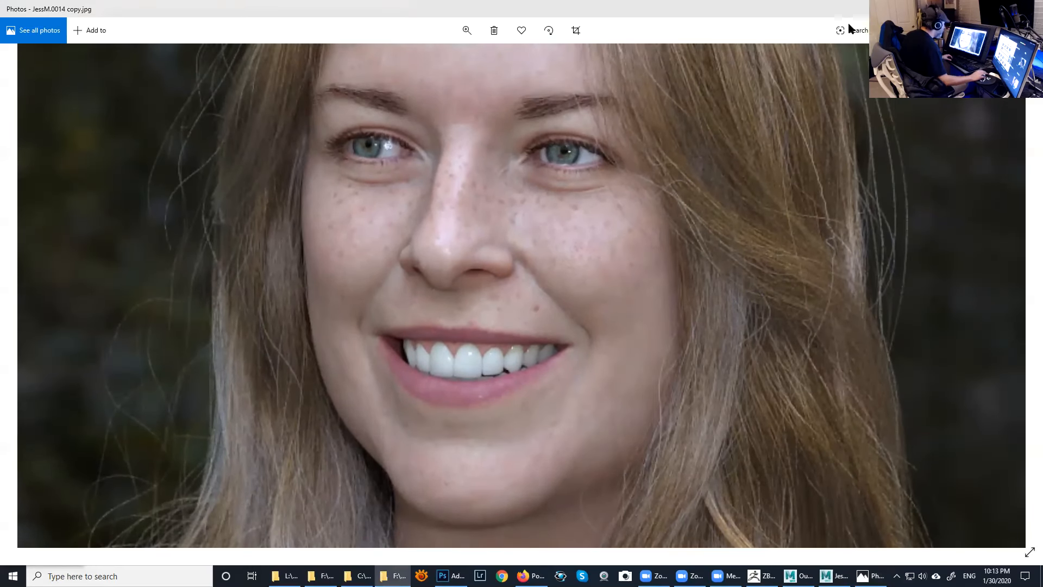
scroll(598, 331, "up", 1)
scroll(590, 332, "up", 2)
scroll(658, 173, "down", 2)
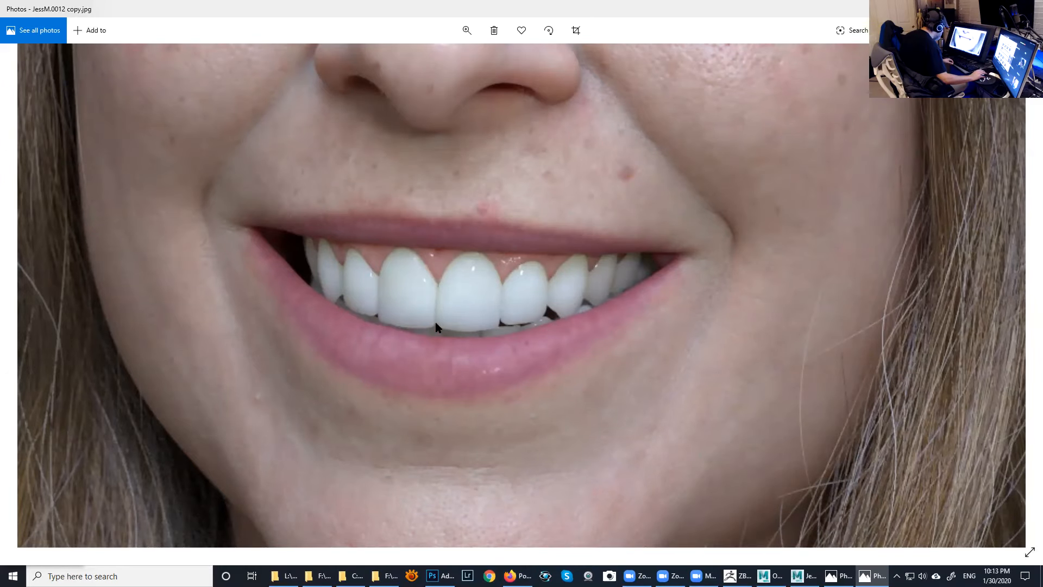
scroll(430, 334, "up", 2)
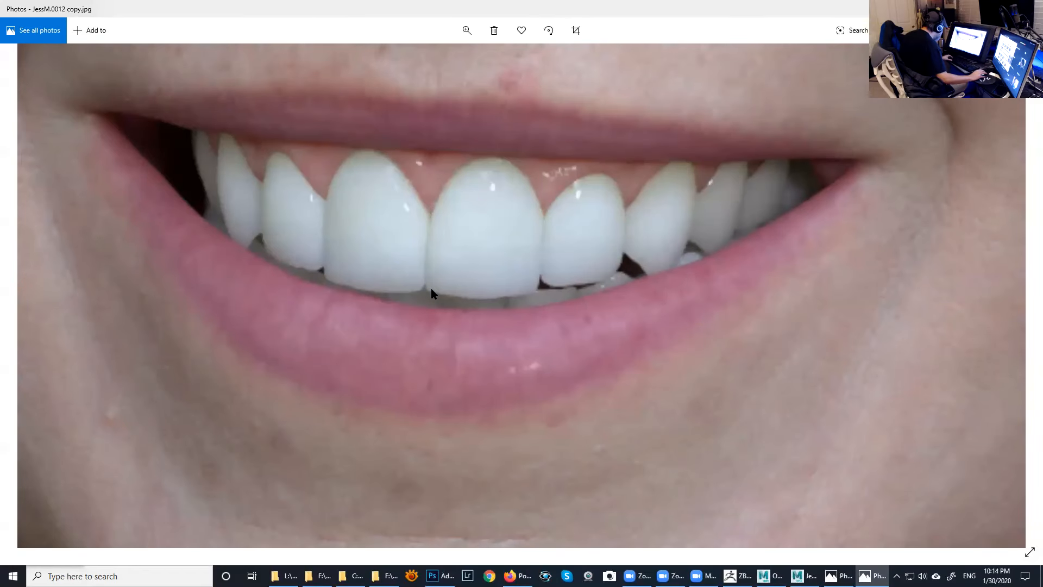
scroll(553, 291, "down", 1)
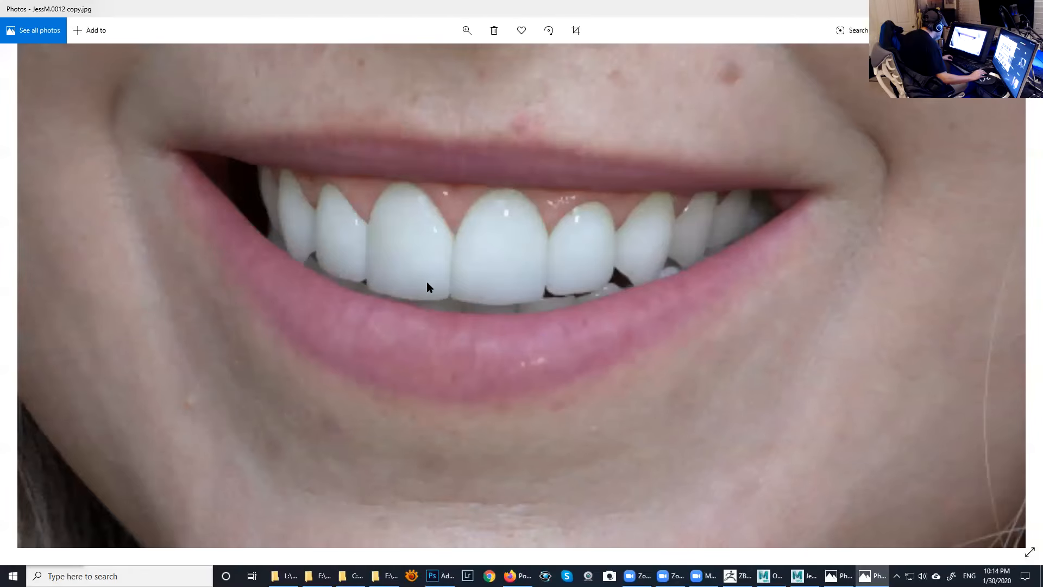
scroll(559, 313, "down", 2)
scroll(474, 293, "up", 3)
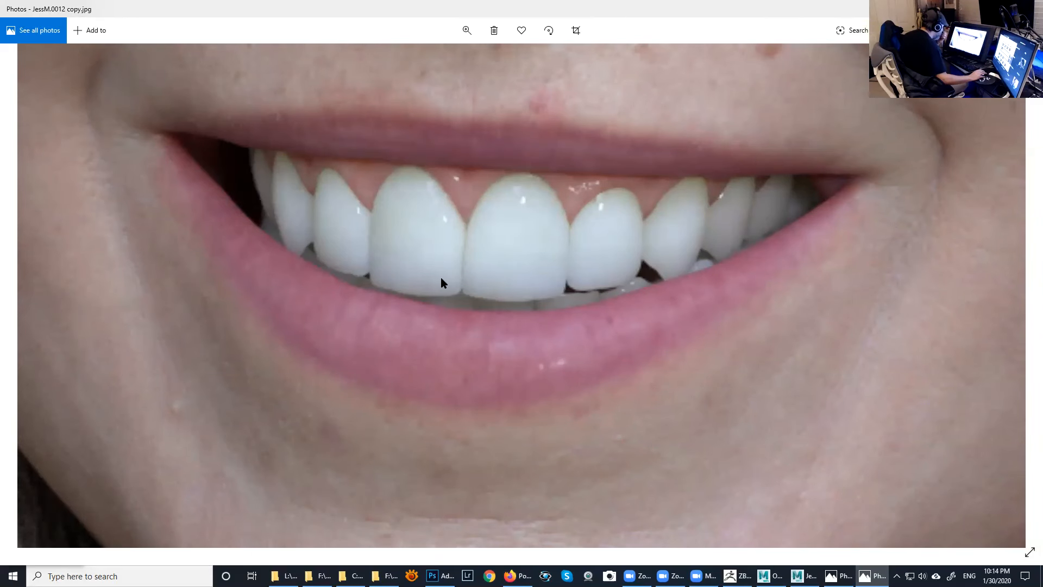
scroll(548, 284, "down", 2)
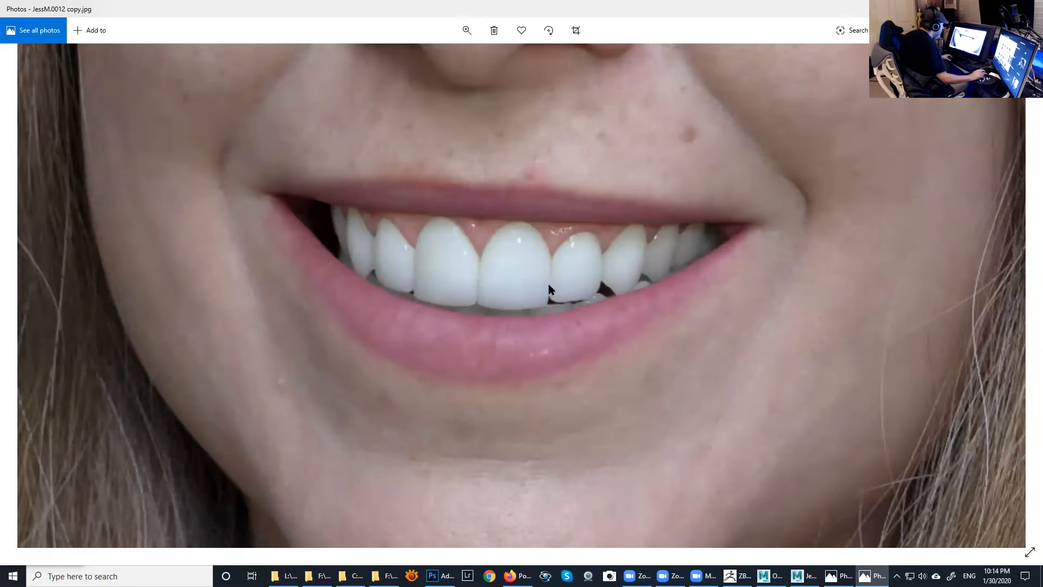
scroll(546, 282, "down", 2)
scroll(581, 191, "up", 2)
- Look over the nose, eyes and whole face in JessM.0012 copy.jpg and return to the Maya scene
left_click_drag(581, 191, 557, 342)
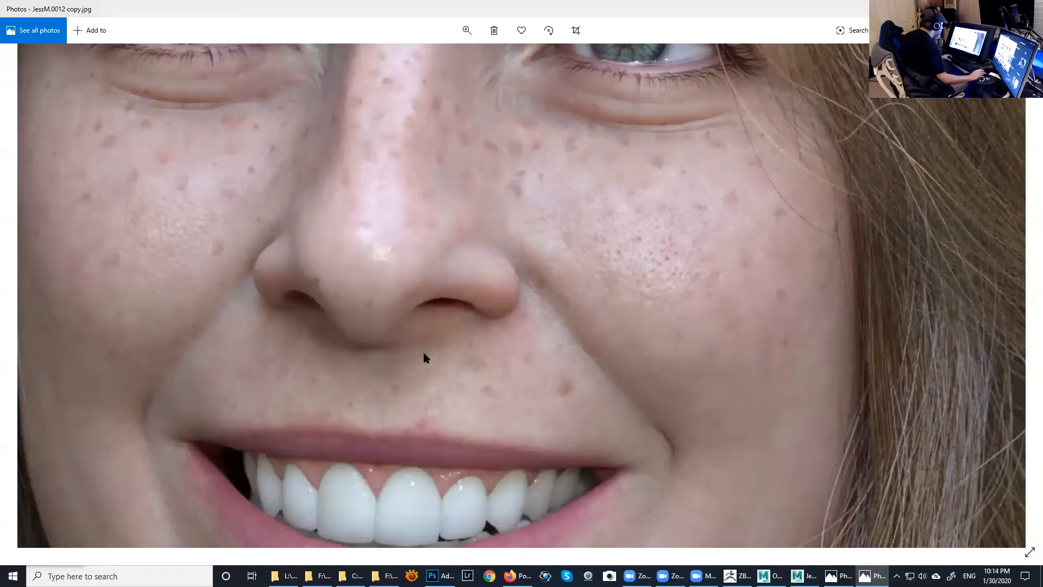
left_click_drag(539, 209, 530, 385)
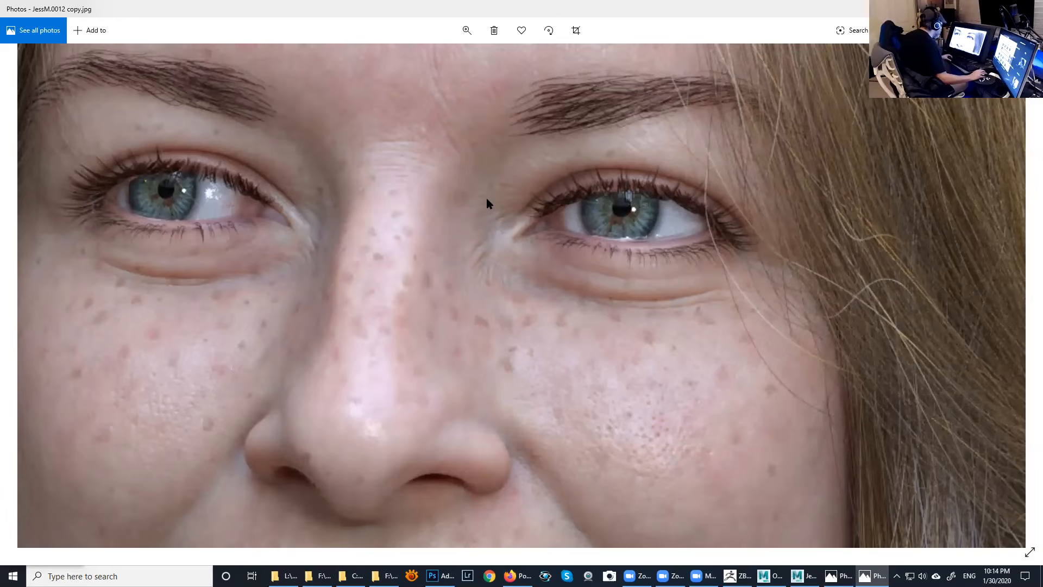
scroll(484, 205, "down", 3)
scroll(517, 244, "down", 2)
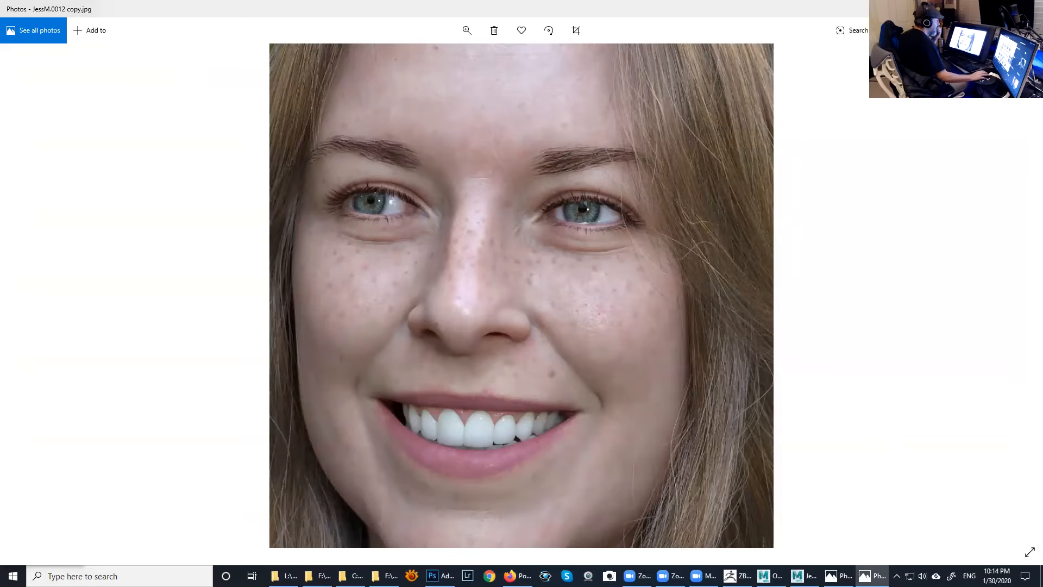
key("Right")
left_click(980, 9)
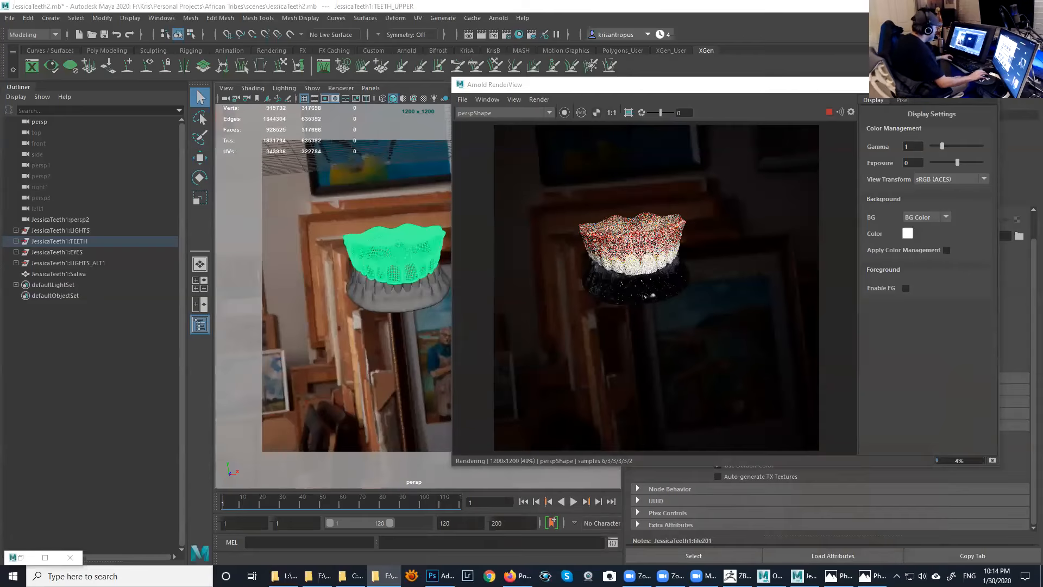
- Stop the running render and hide the lower teeth mesh
left_click(828, 112)
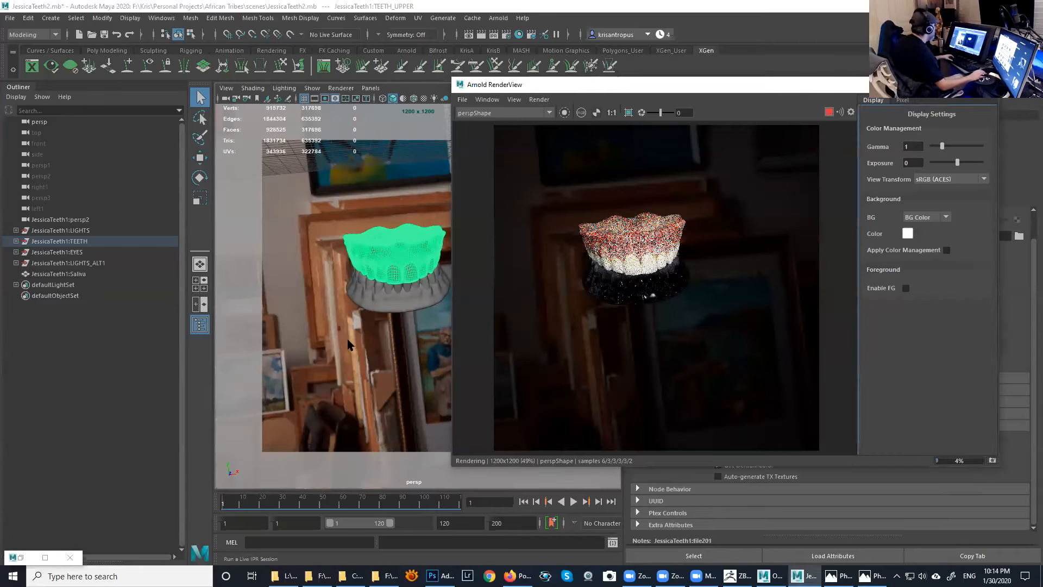
left_click(422, 302)
key("ctrl+h")
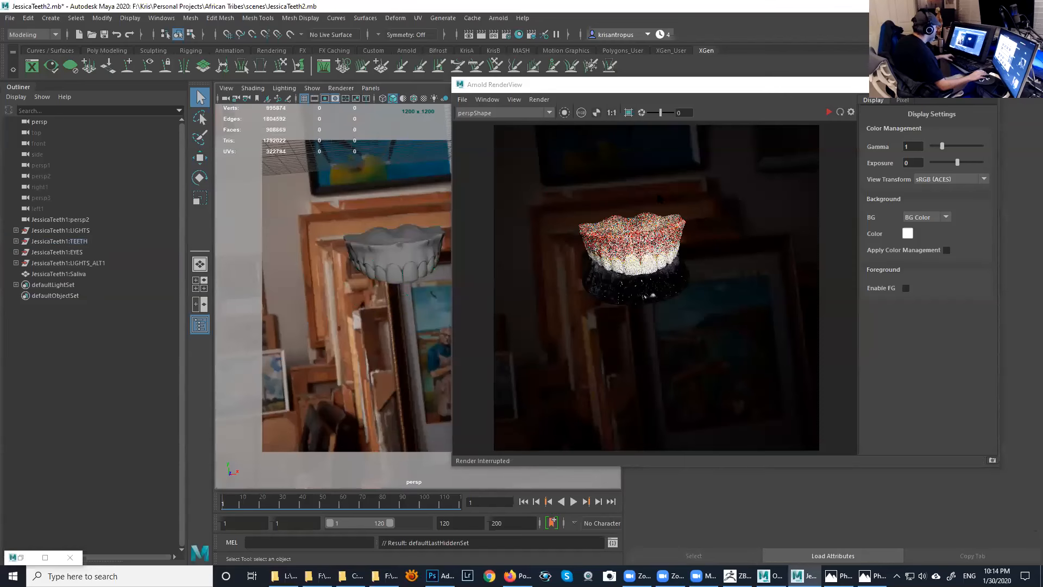
- Limit the render to a crop region around the upper teeth and restart it, viewing the result up close
left_click(629, 113)
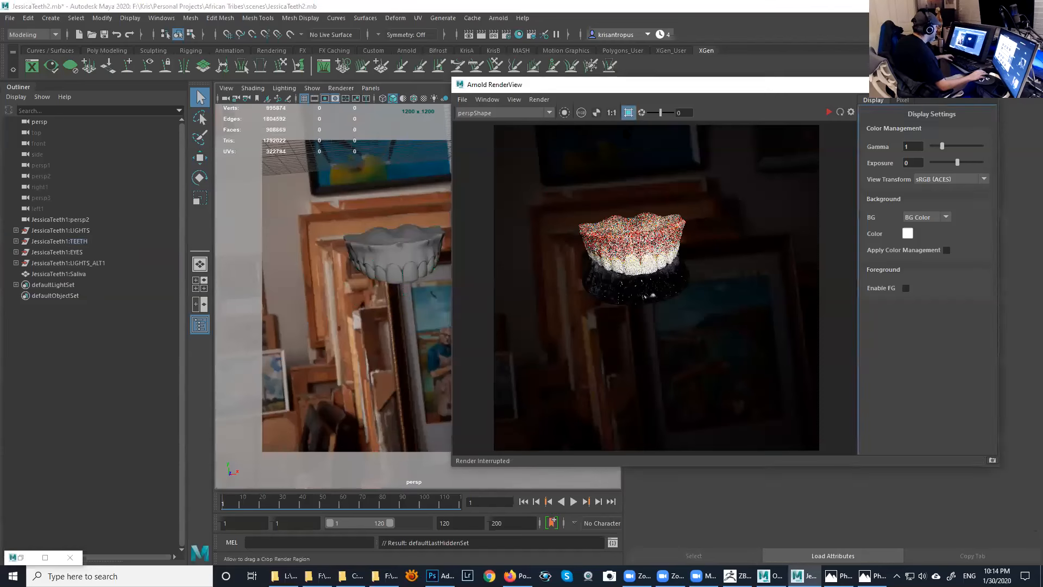
left_click_drag(579, 203, 696, 287)
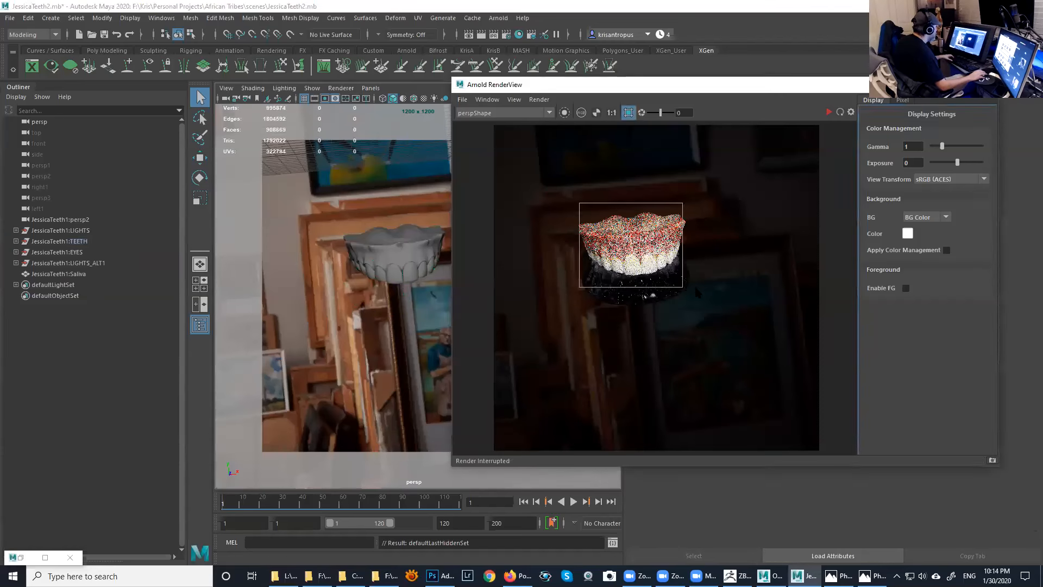
left_click(828, 113)
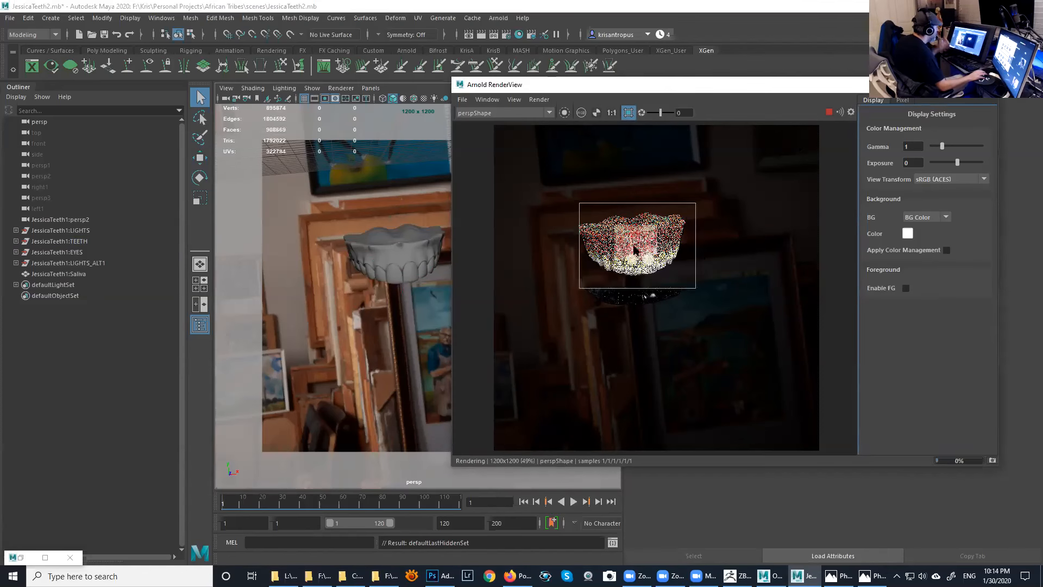
scroll(638, 243, "up", 5)
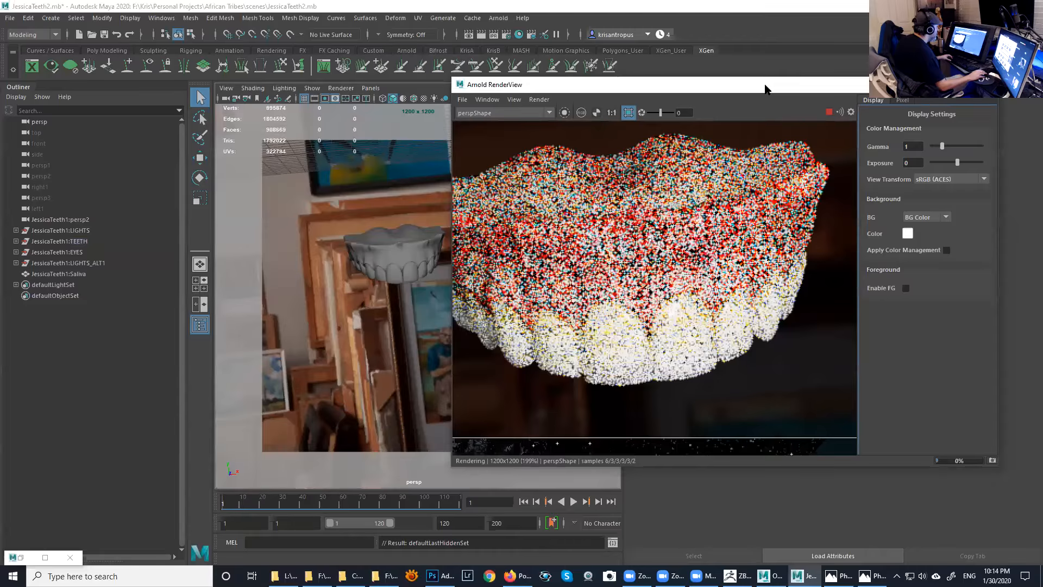
- Select the sky dome light behind the render window and set its intensity to 0.5
left_click_drag(766, 89, 415, 195)
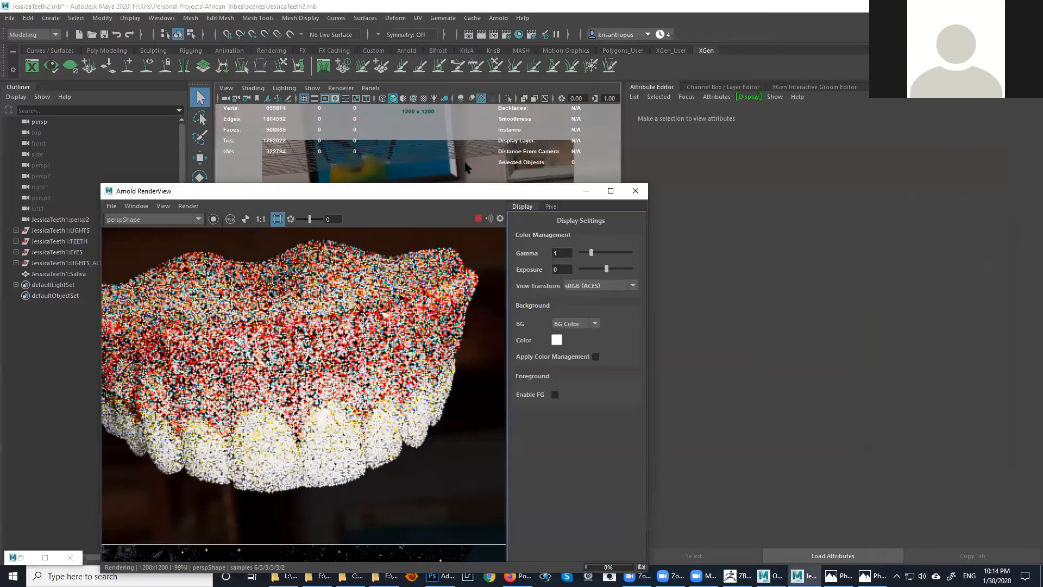
left_click(478, 162)
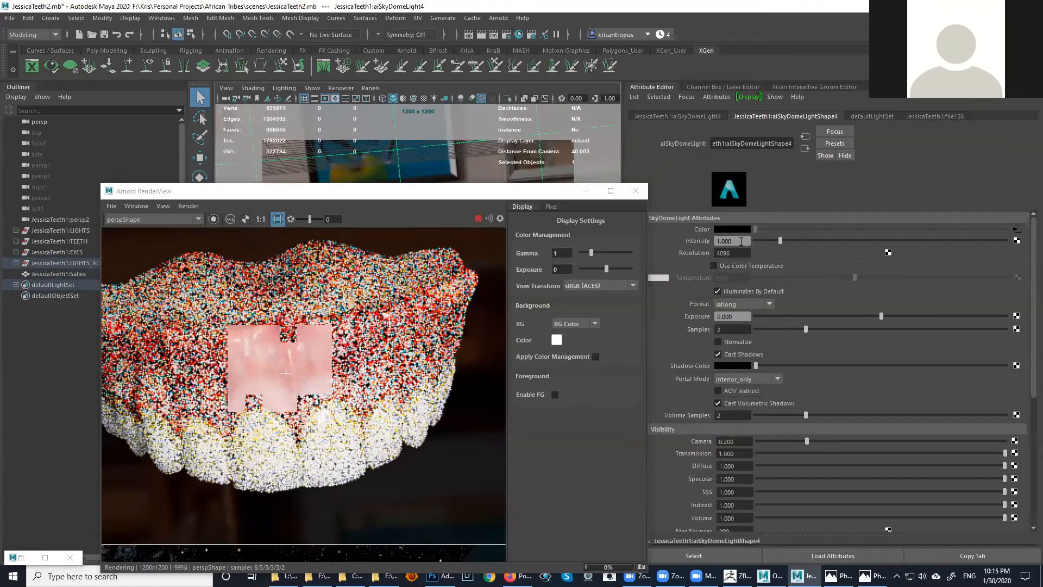
left_click_drag(735, 241, 693, 240)
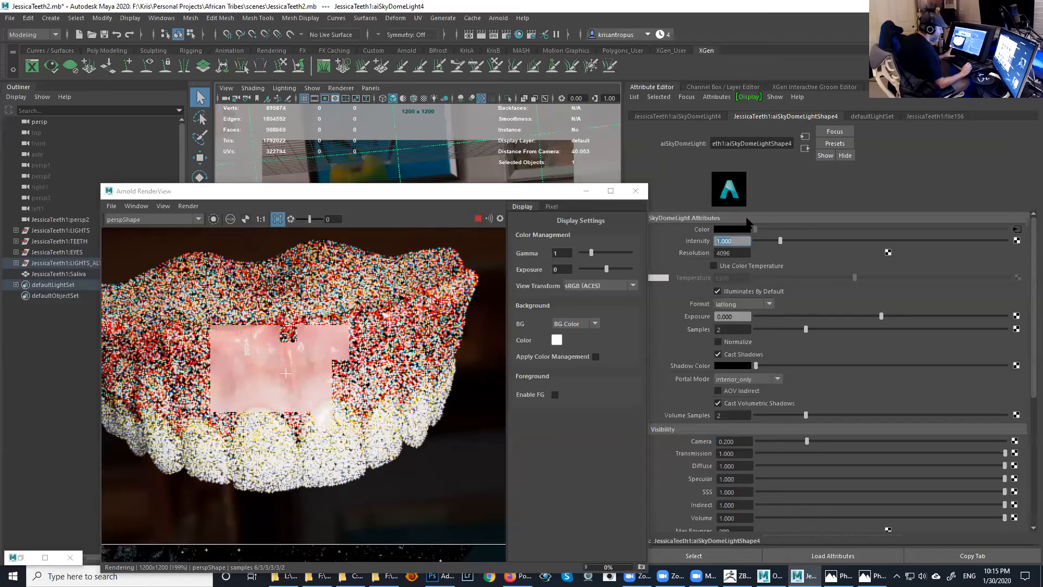
type("0.5")
key("Return")
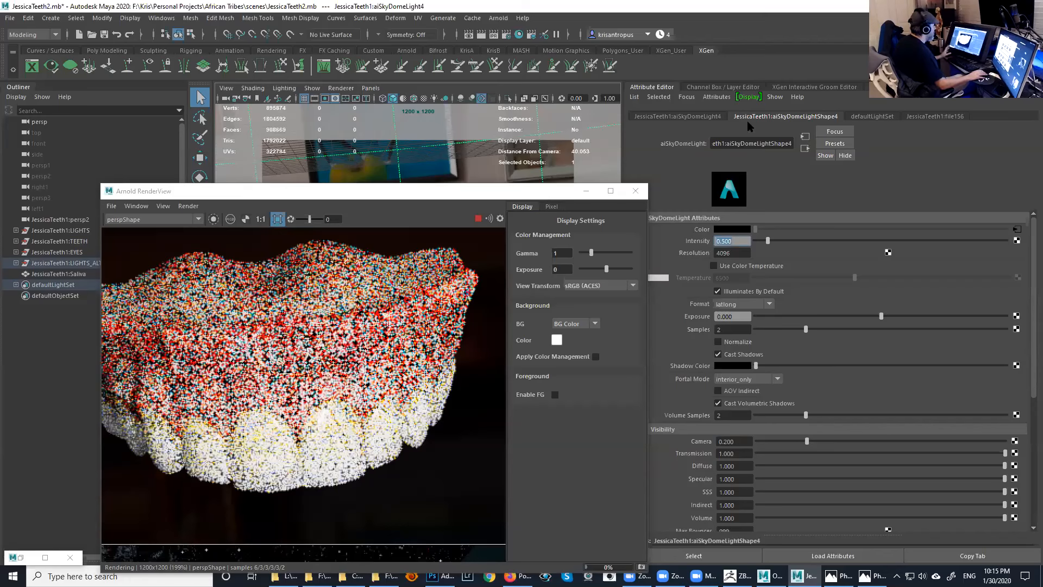
- Stop the running render and minimise the Arnold RenderView window
left_click_drag(543, 199, 722, 125)
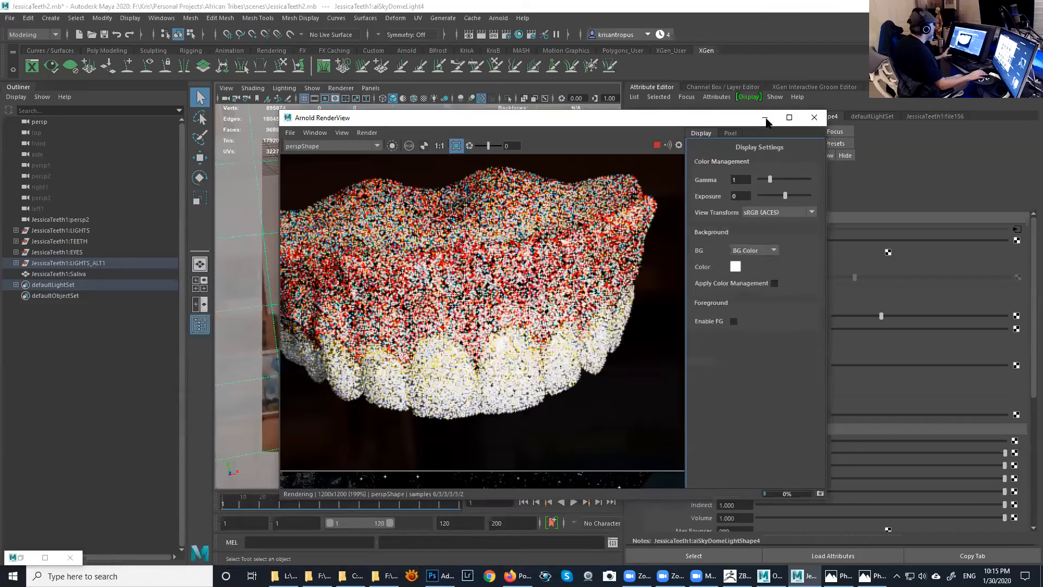
left_click(656, 145)
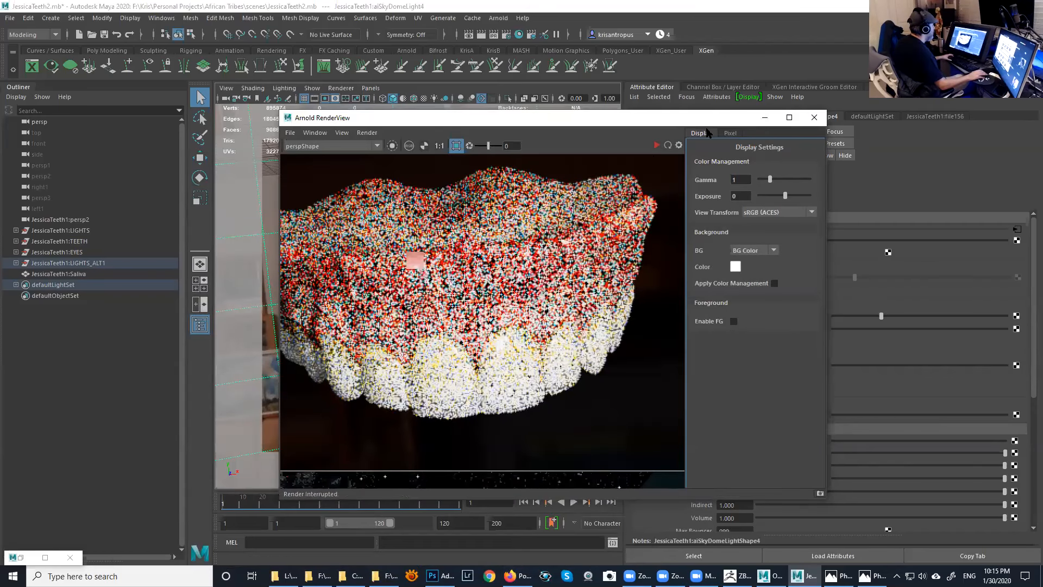
left_click(765, 118)
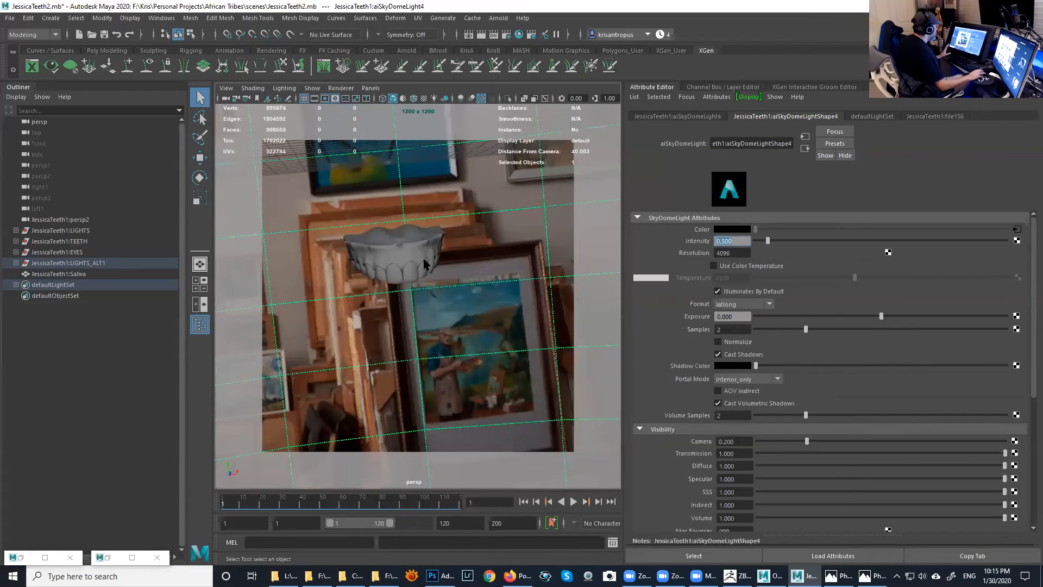
- Select the upper teeth mesh and review the specular settings and specular color of its TEETHUPPER shader
middle_click_drag(425, 260, 444, 273, "alt")
left_click(461, 270)
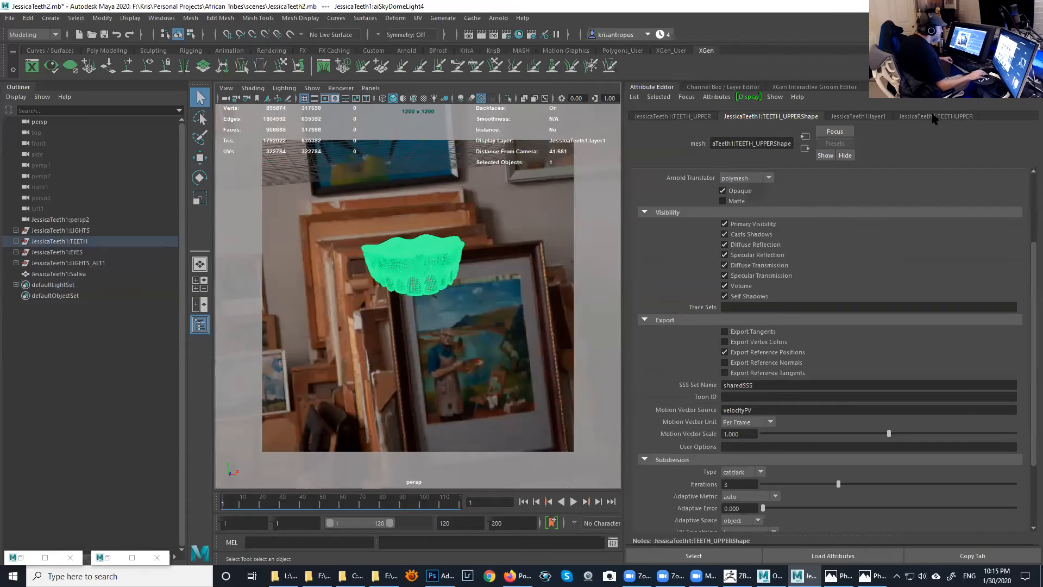
left_click(929, 116)
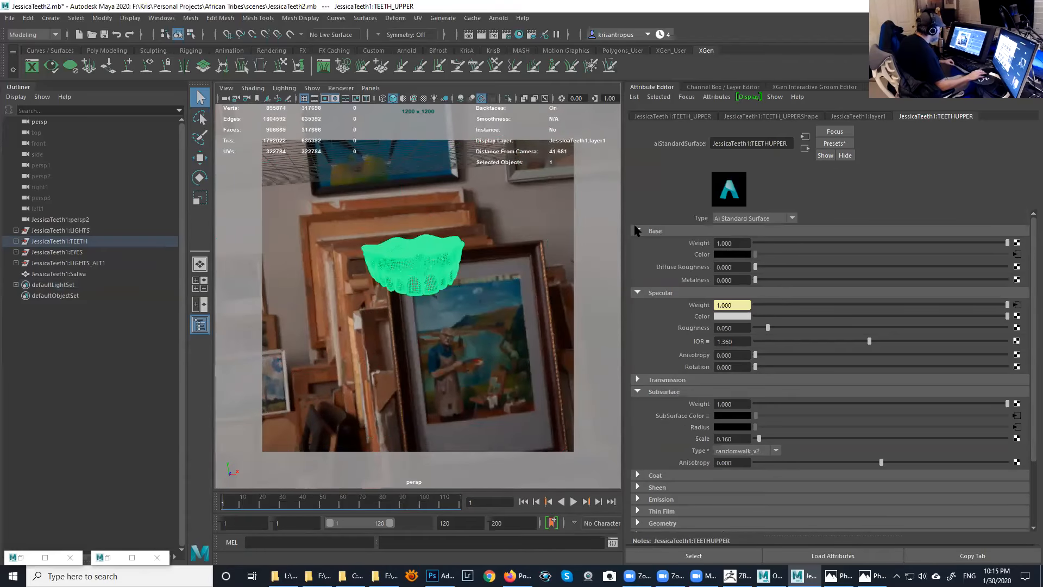
left_click(652, 231)
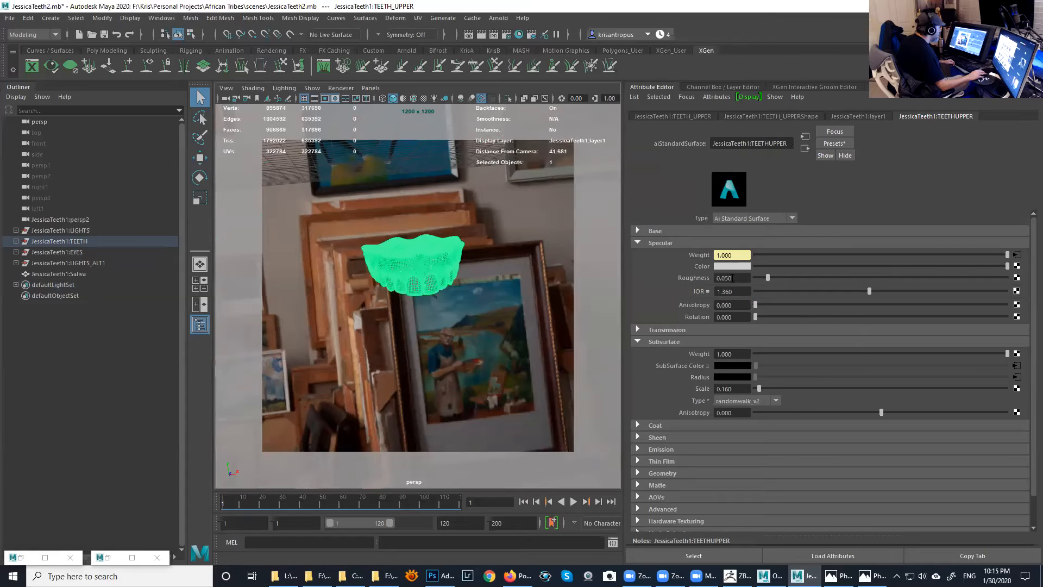
left_click(722, 266)
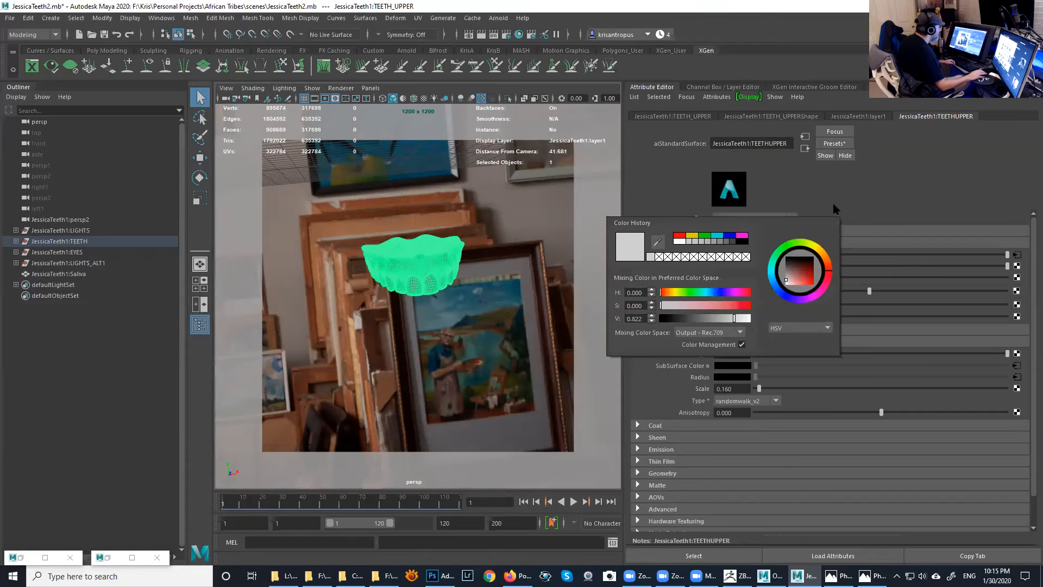
- Check the specular weight texture's color balance, view the matching TeethUpper_Rough2 subtool in ZBrush, and return to Maya
left_click(1017, 255)
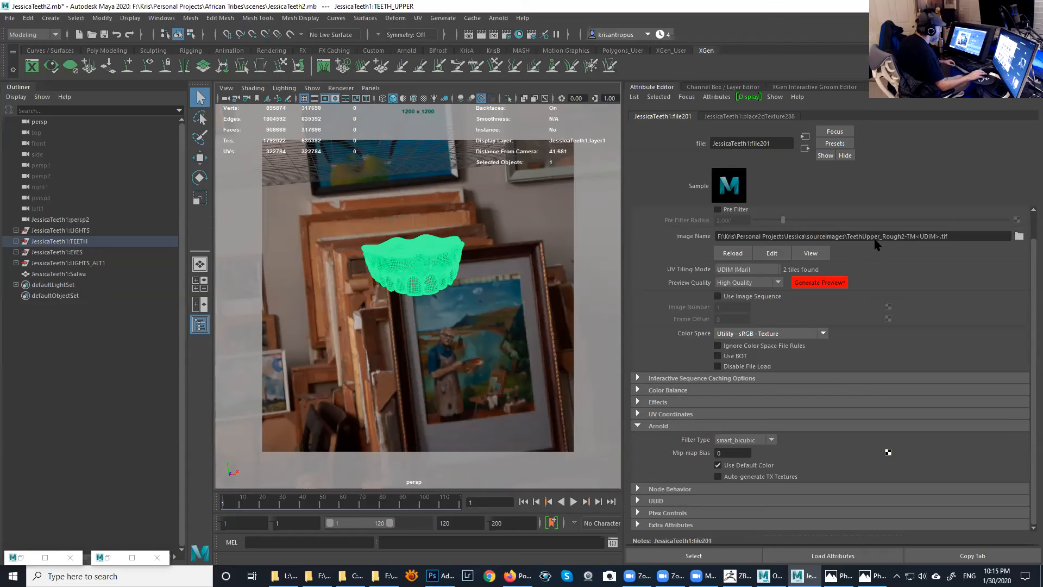
left_click(663, 390)
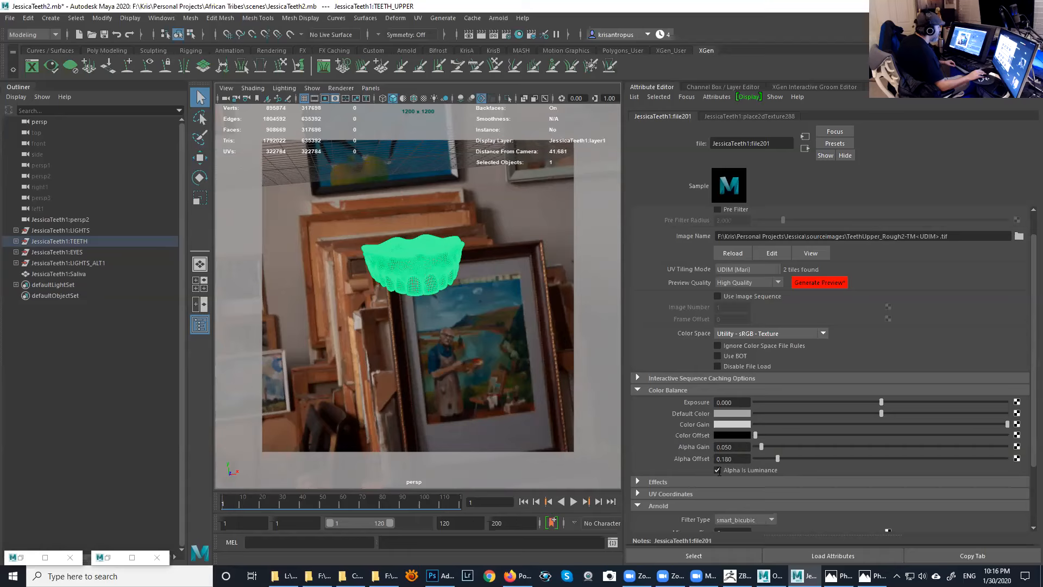
left_click(729, 576)
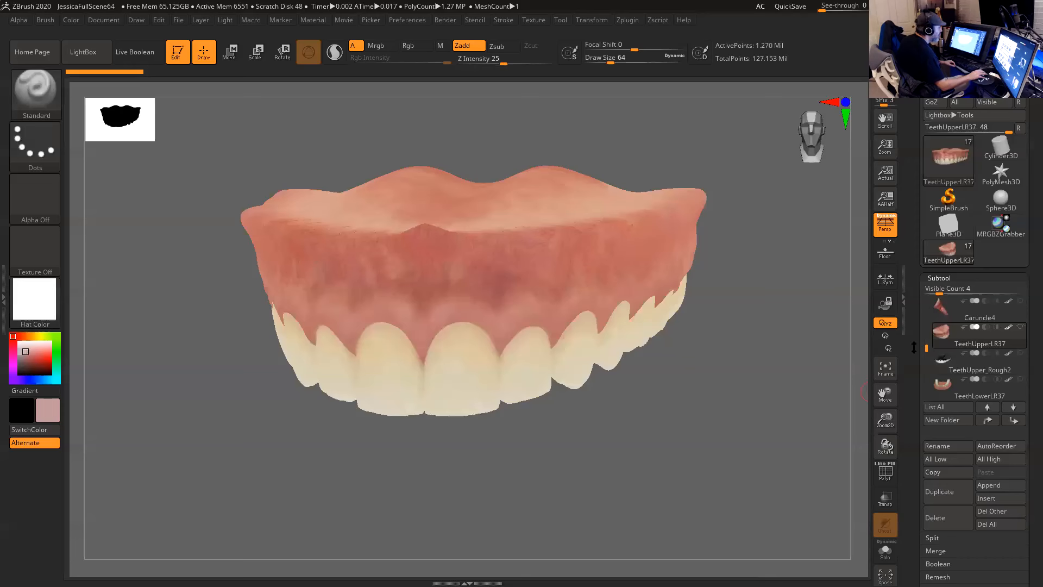
left_click(943, 363)
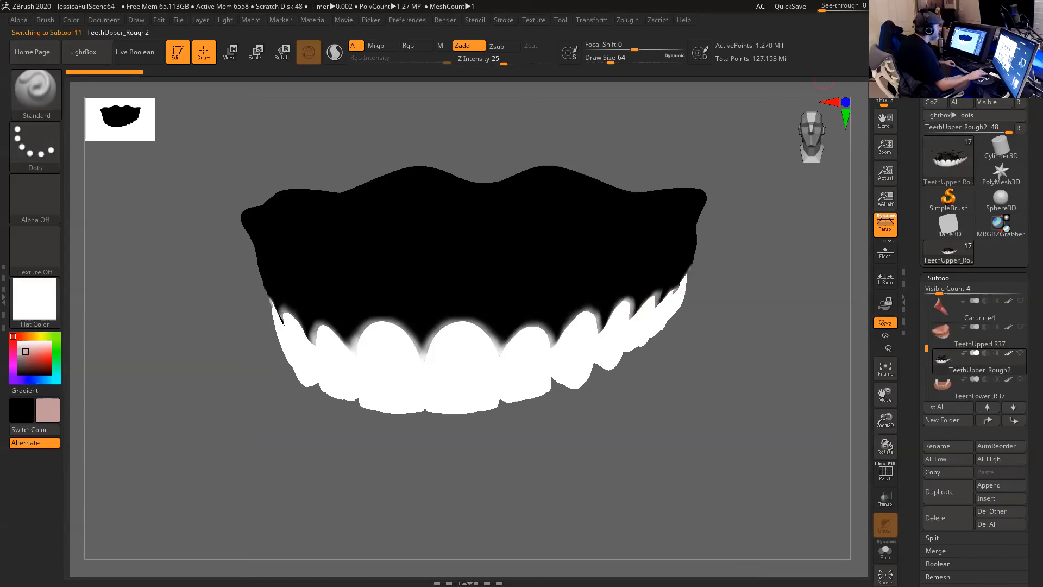
key("alt+Tab")
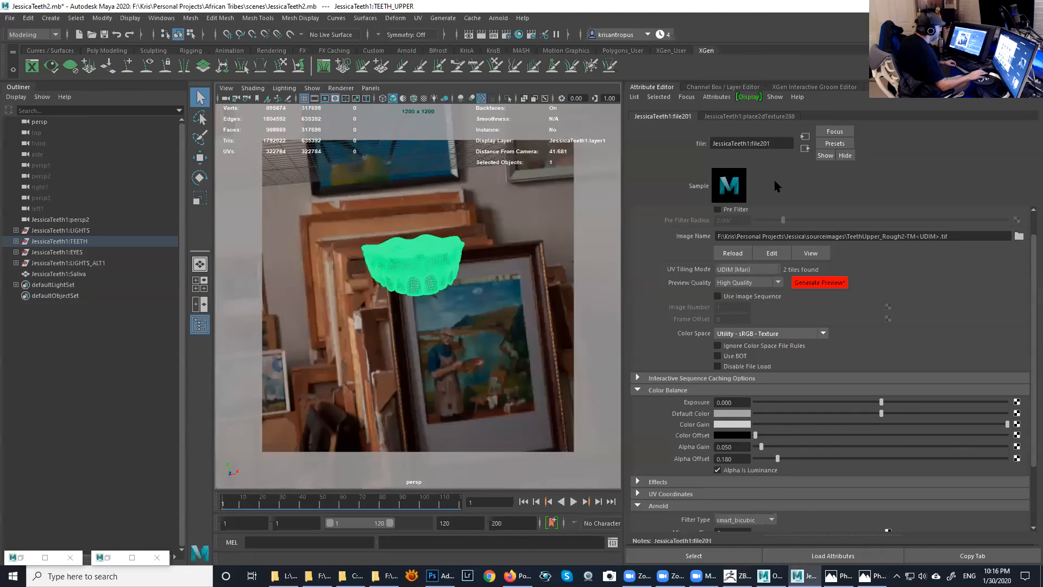
- Return to the TEETHUPPER shader and open the texture connected to its transmission weight
left_click(806, 148)
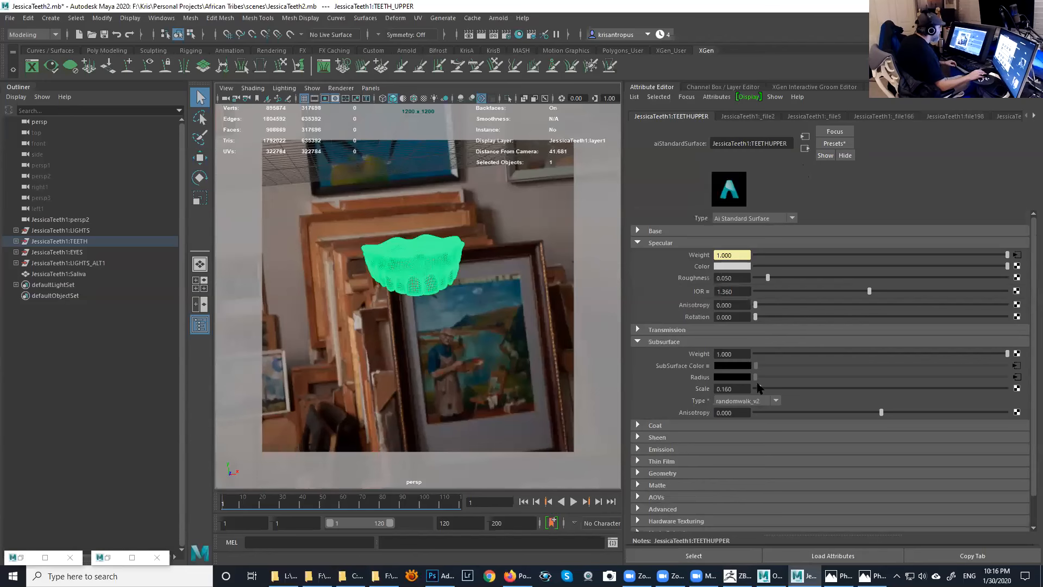
left_click(638, 331)
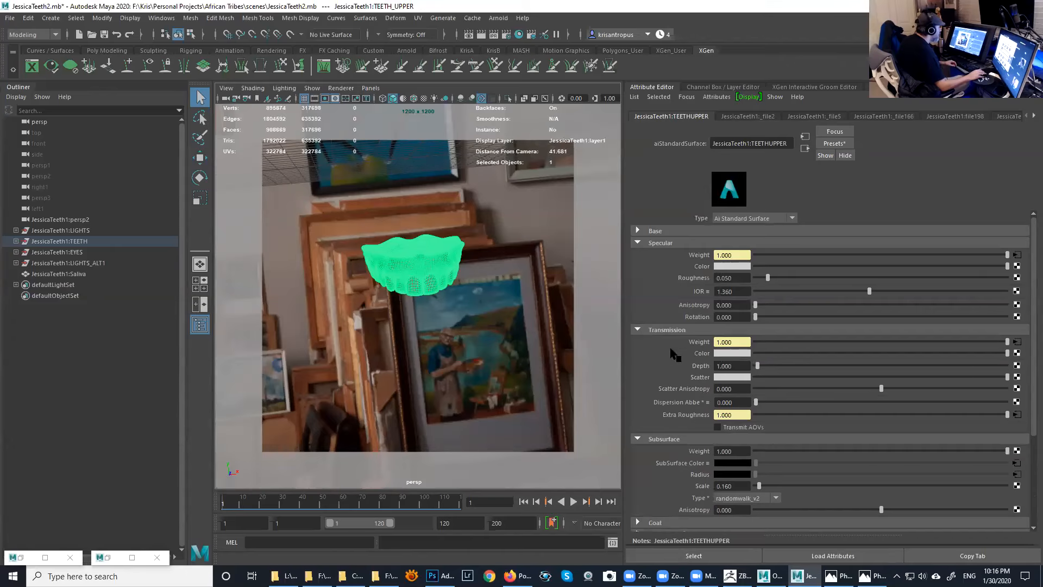
left_click(1016, 343)
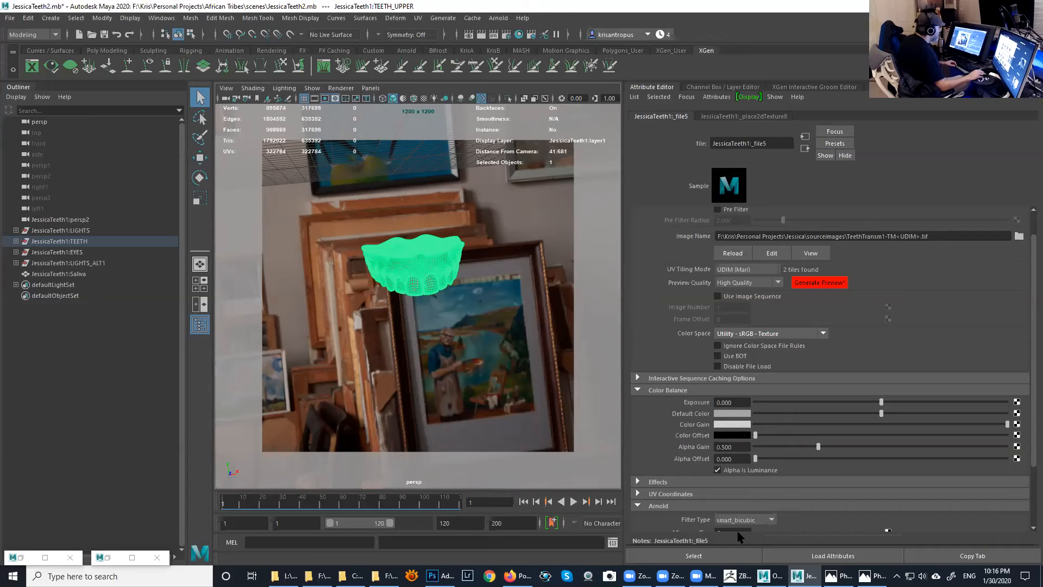
- Switch to ZBrush, examine the tooth edges of the TeethTransm1 subtool up close, and return to Maya
left_click(731, 575)
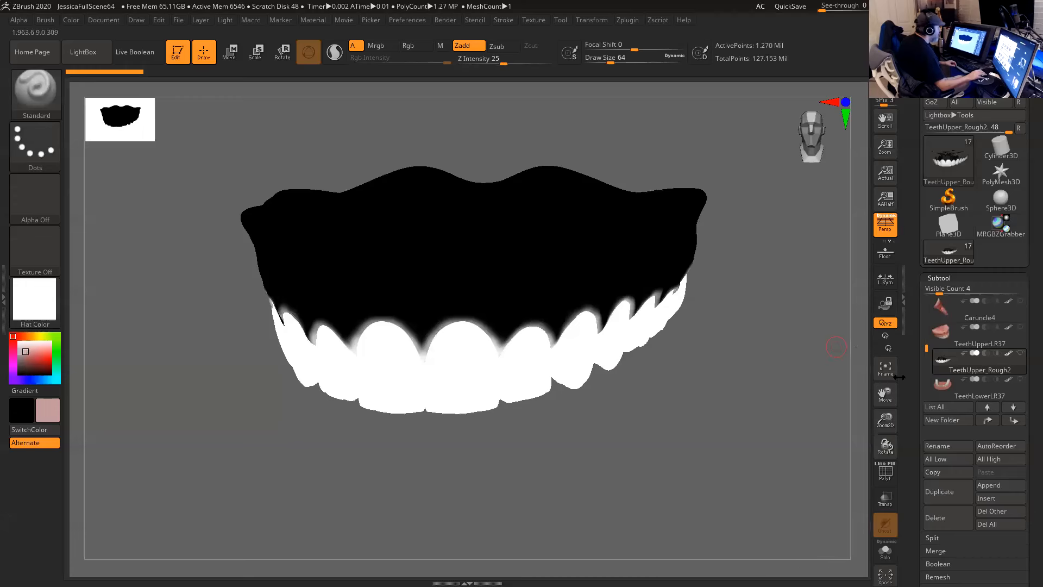
left_click_drag(927, 349, 896, 370)
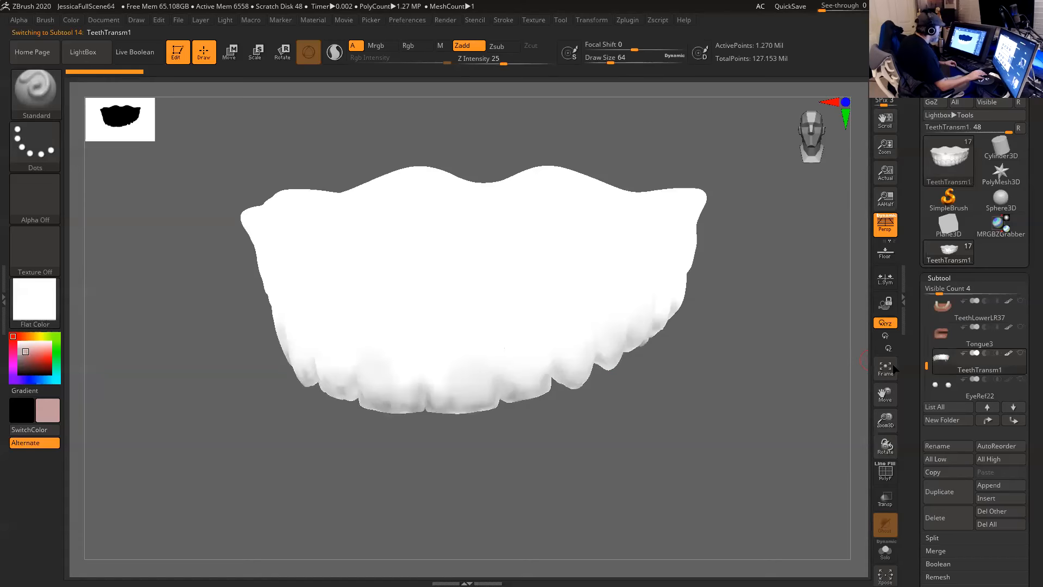
mouse_move(699, 384)
left_mouse_down("alt")
mouse_move(733, 426)
mouse_move(591, 407)
left_mouse_up("alt")
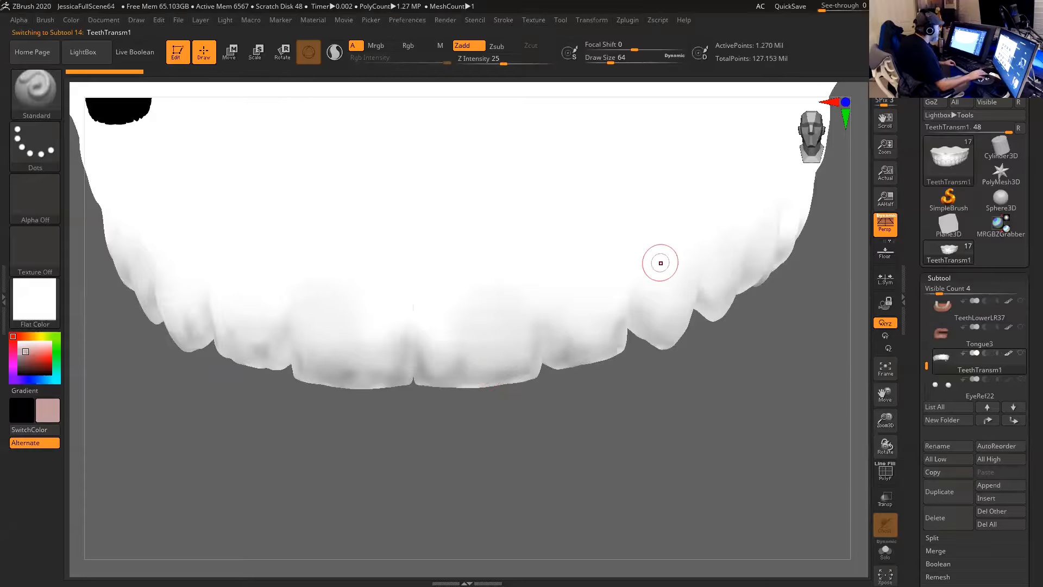
key("alt+Tab")
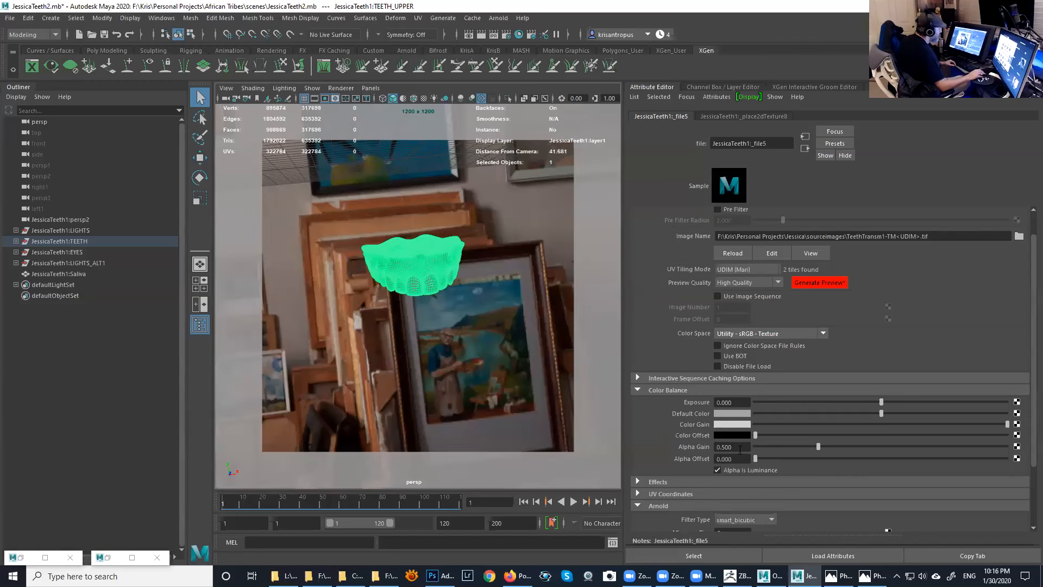
- Check the transmission texture's color balance and invert setting, and go back to the TEETHUPPER shader
scroll(1032, 441, "down", 3)
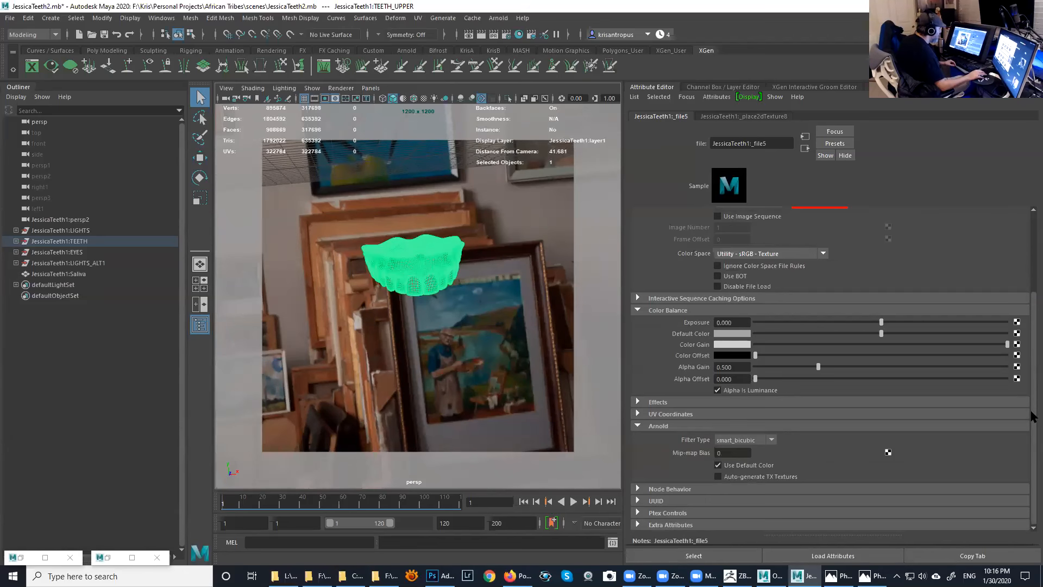
scroll(676, 413, "up", 1)
left_click(658, 413)
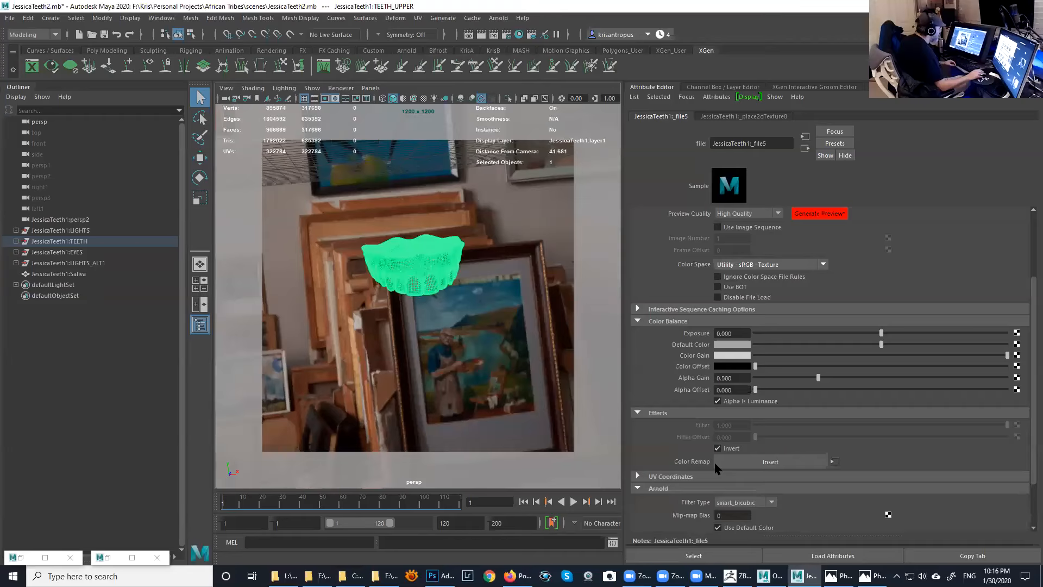
left_click(732, 449)
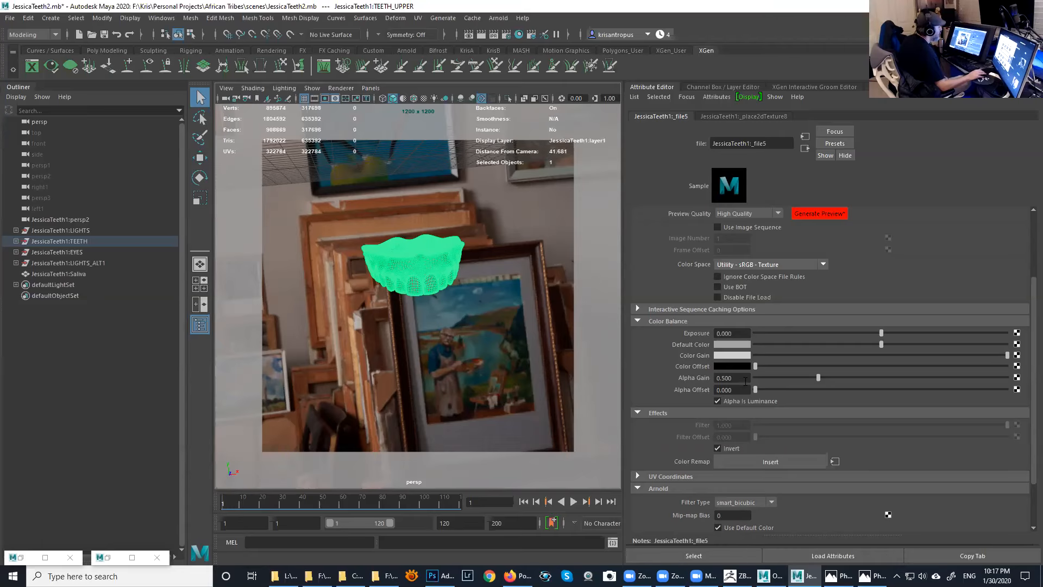
left_click(805, 148)
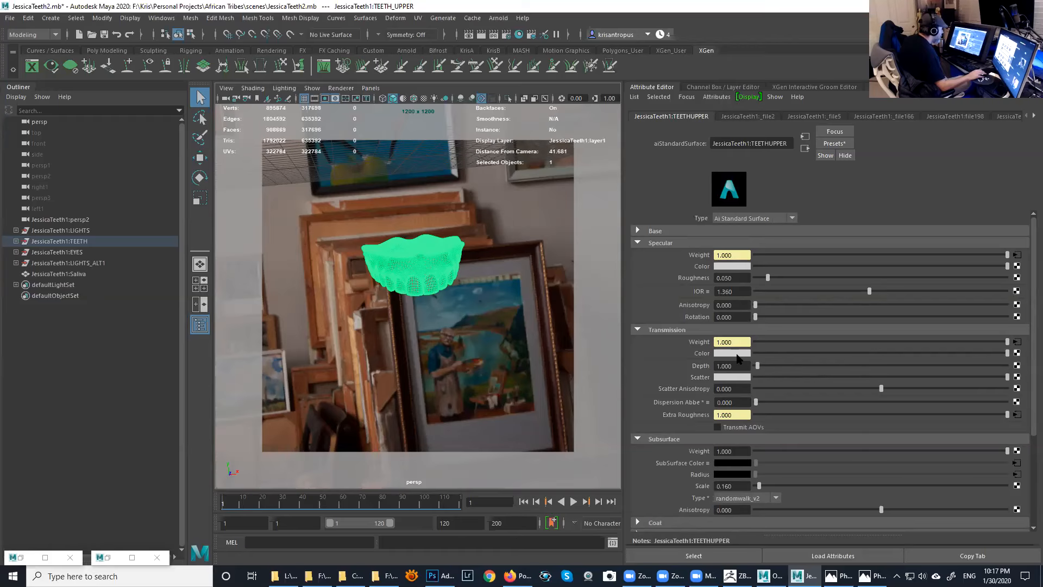
- Review the TEETHUPPER shader's transmission and subsurface settings, including the color balance of the connected file198 texture
left_click(738, 354)
scroll(762, 351, "down", 3)
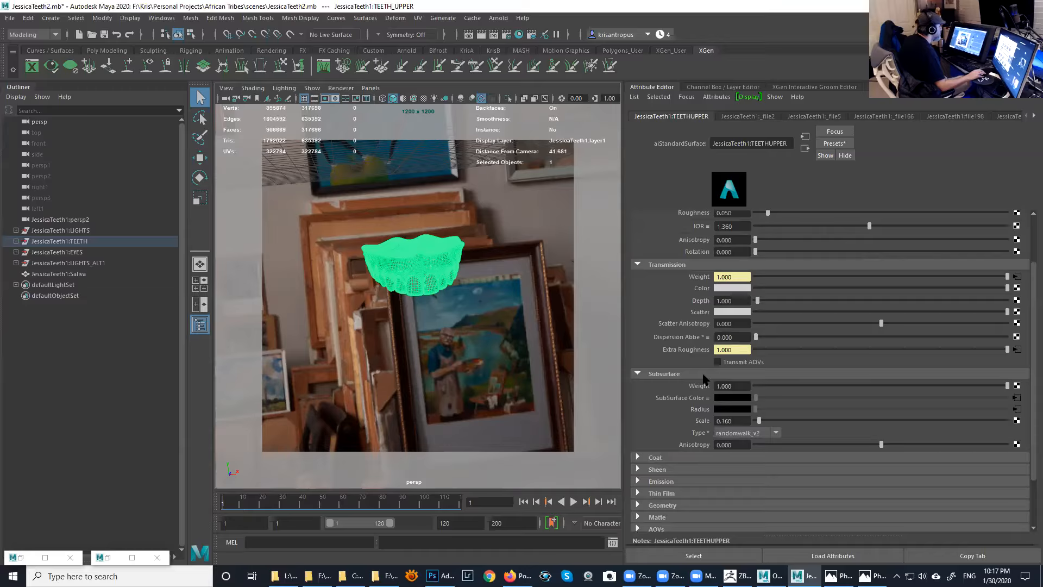
scroll(701, 353, "up", 1)
scroll(764, 282, "down", 1)
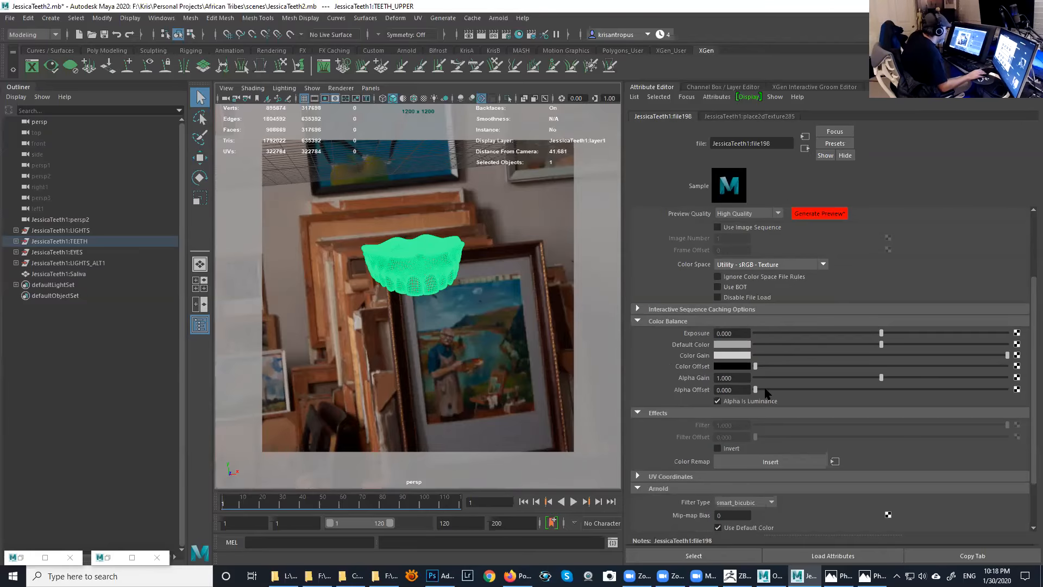
scroll(837, 377, "down", 1)
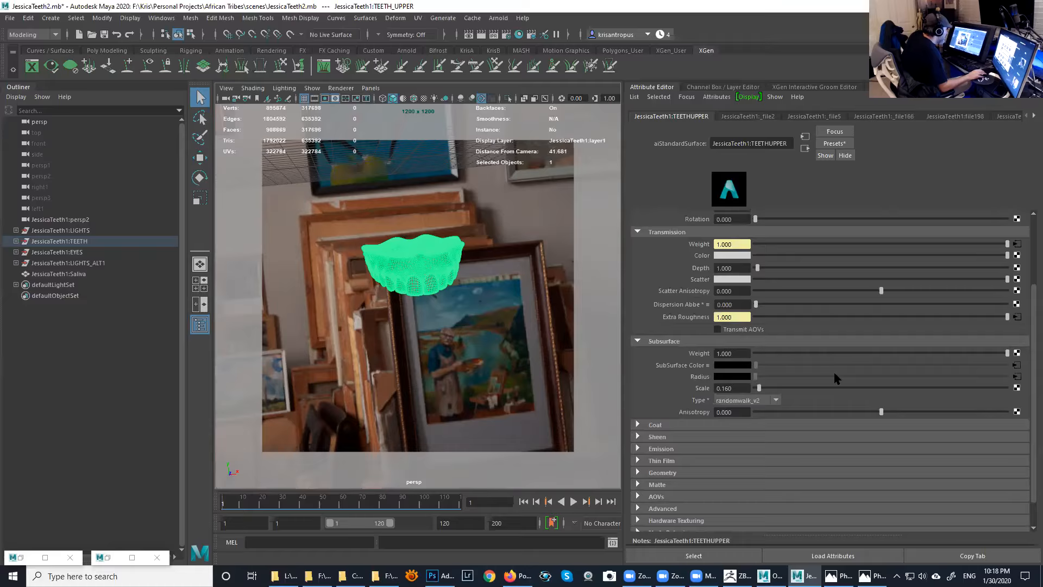
- Check the subsurface scale, open the subsurface color texture, and review its image file and color balance
left_click(727, 388)
left_click(726, 388)
left_click(1015, 365)
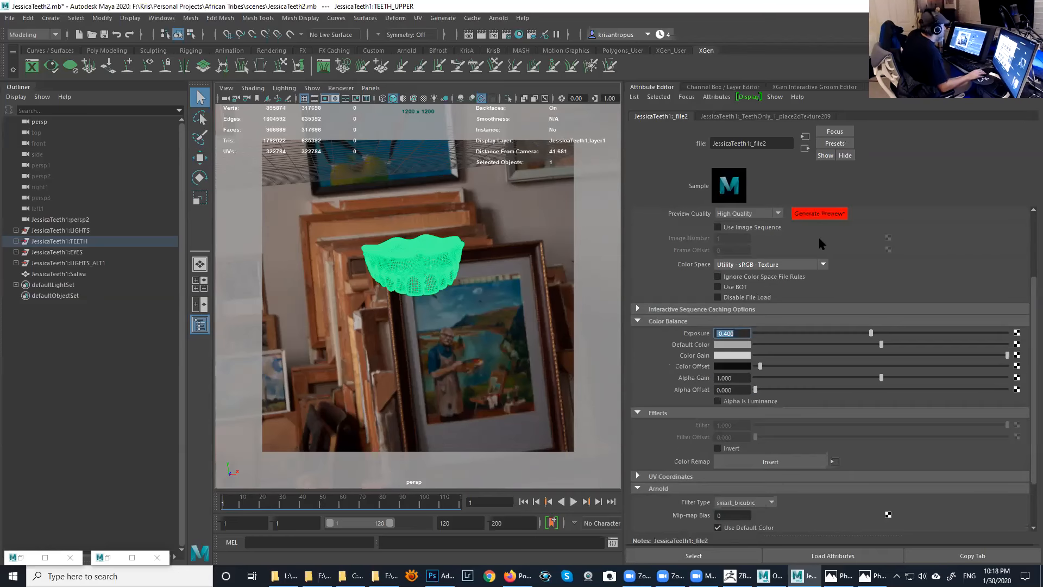
scroll(884, 267, "up", 3)
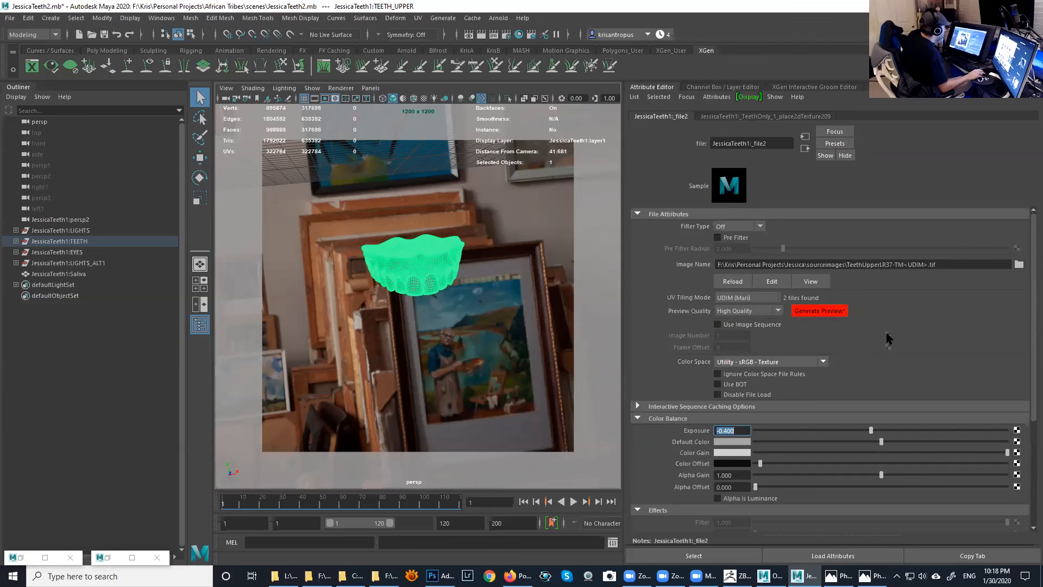
scroll(735, 367, "down", 2)
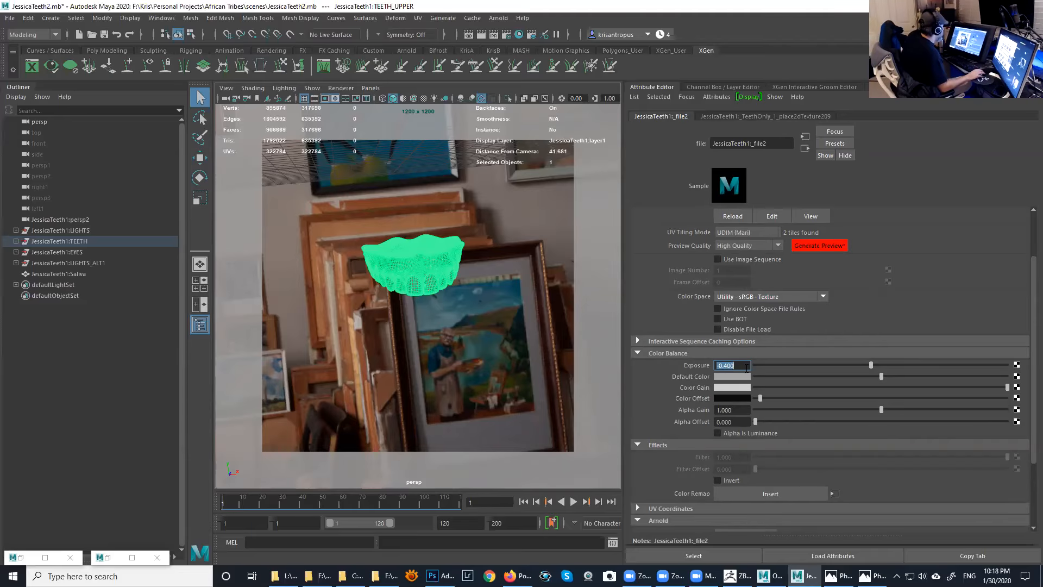
- Switch to ZBrush, view the texture painting on the TeethLowerLR37 subtool, and return to Maya
left_click(737, 576)
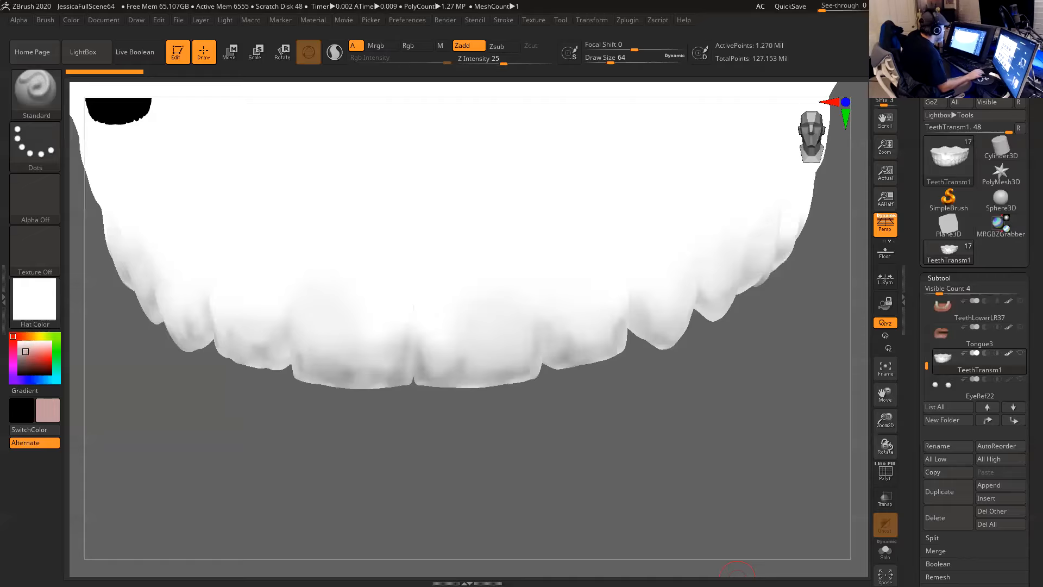
left_click(947, 309)
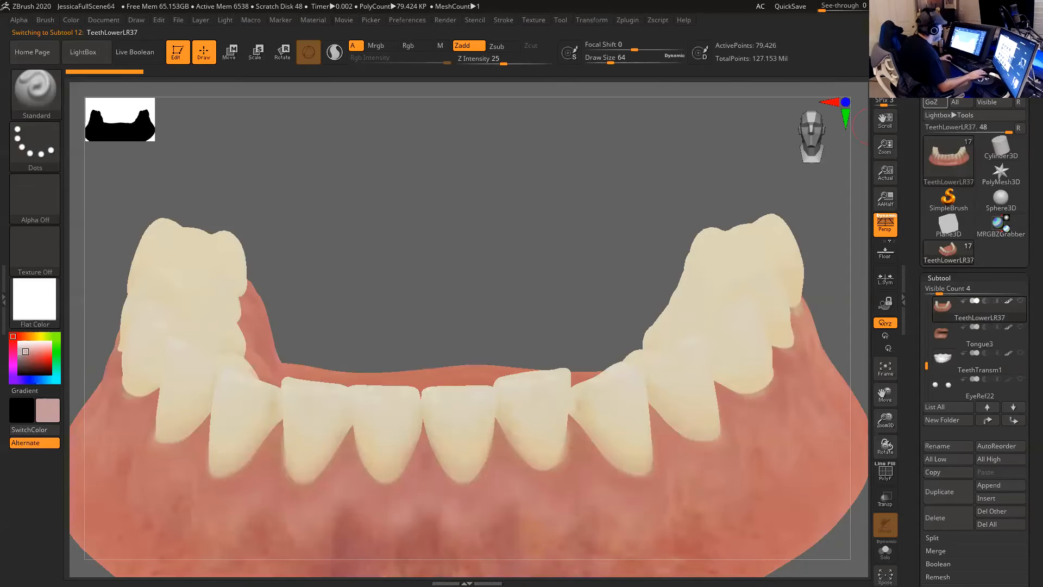
key("alt+Tab")
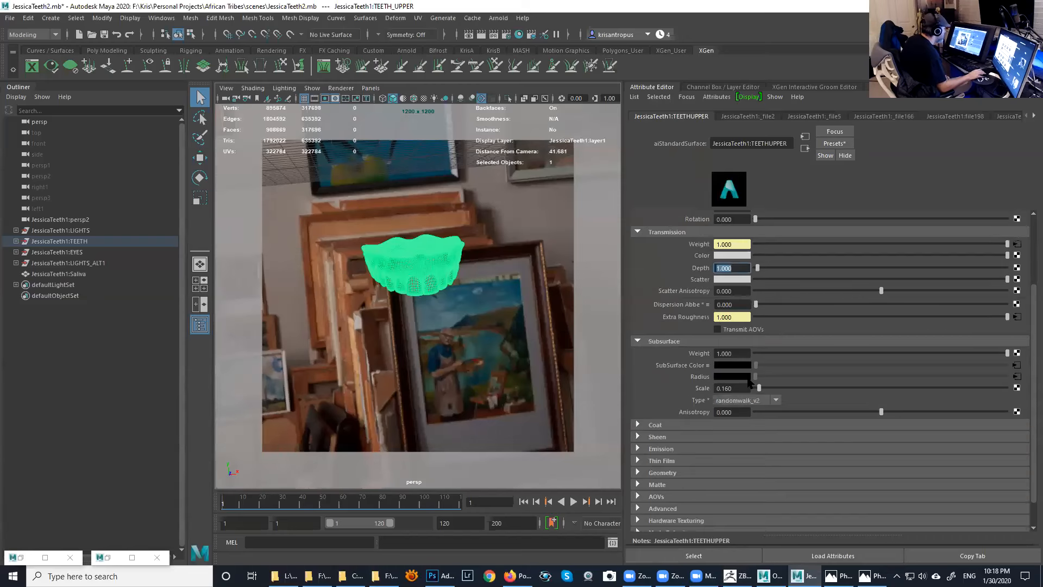
- Review the image file and color balance of the subsurface radius texture, and compare it with the painted teeth in ZBrush
left_click(1017, 377)
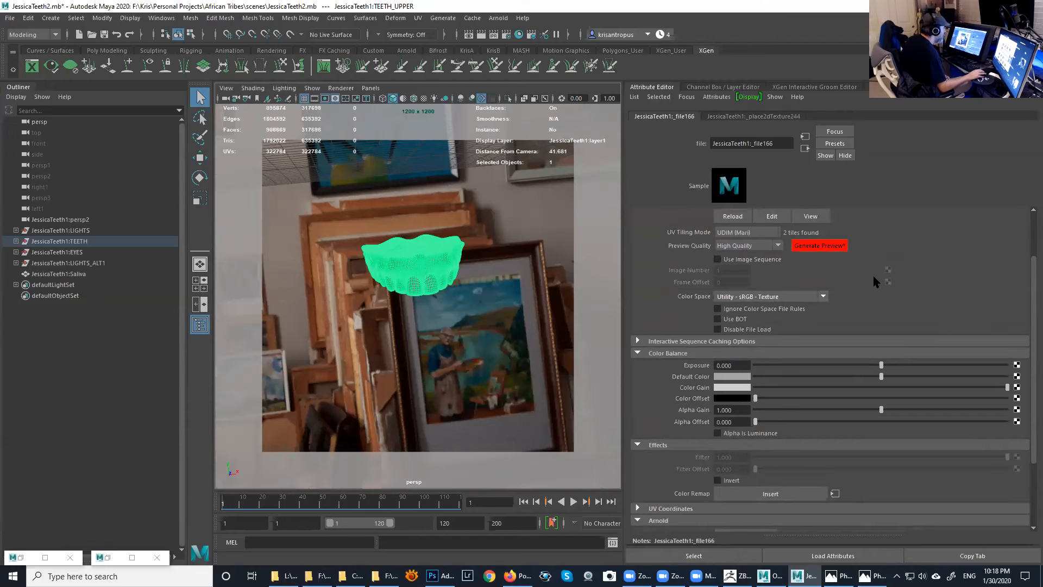
scroll(839, 332, "up", 3)
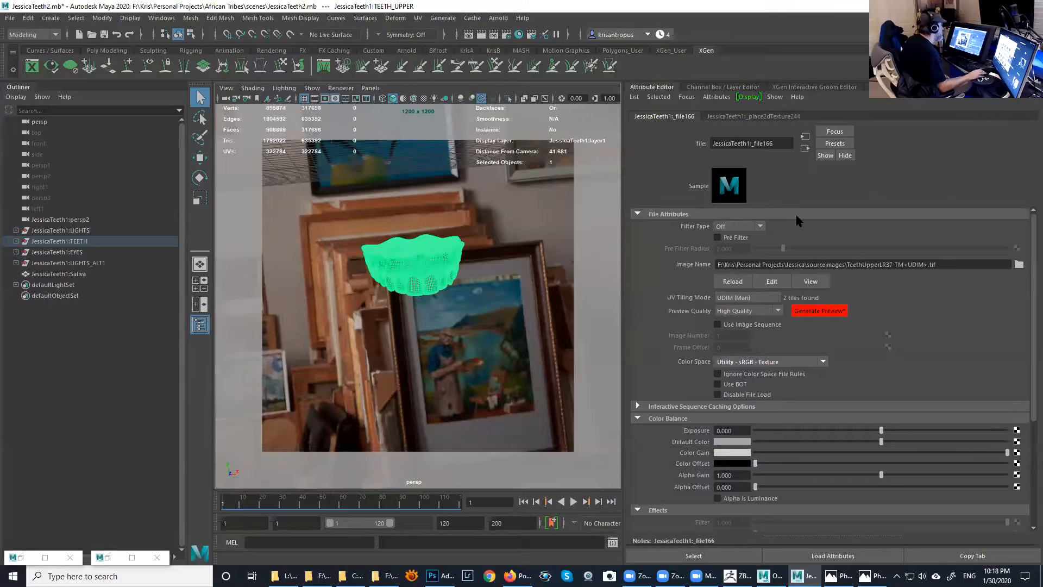
left_click(803, 147)
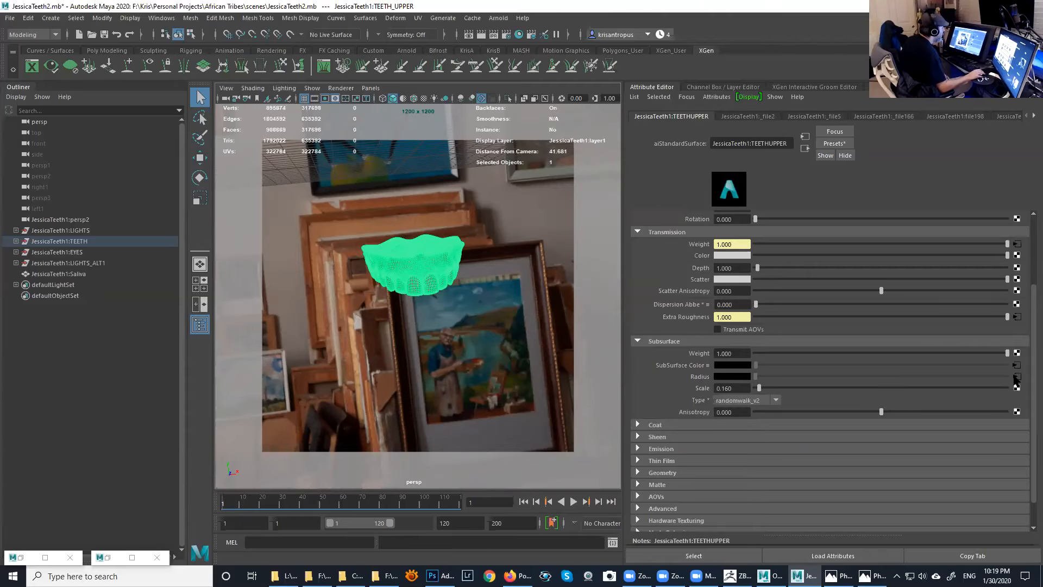
key("alt+Tab")
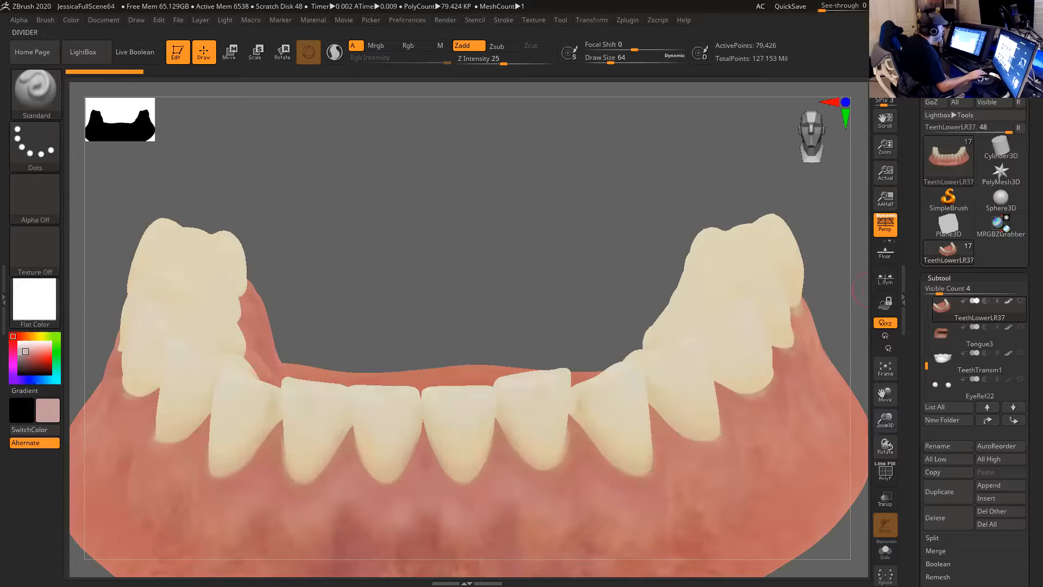
key("alt+Tab")
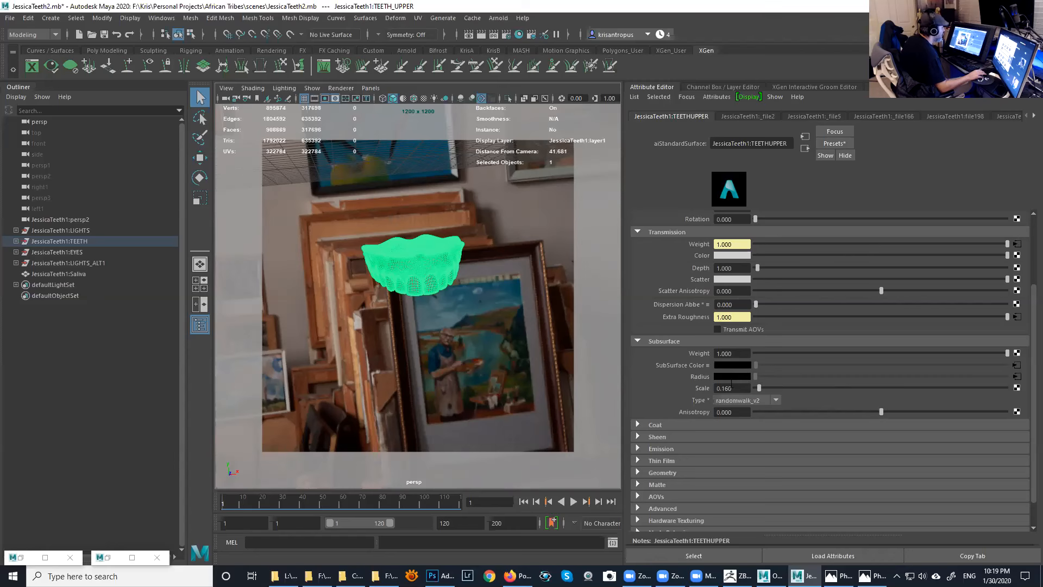
- Expand the TEETHUPPER shader's Coat settings and review the image file and color balance of the coat weight texture
left_click(662, 426)
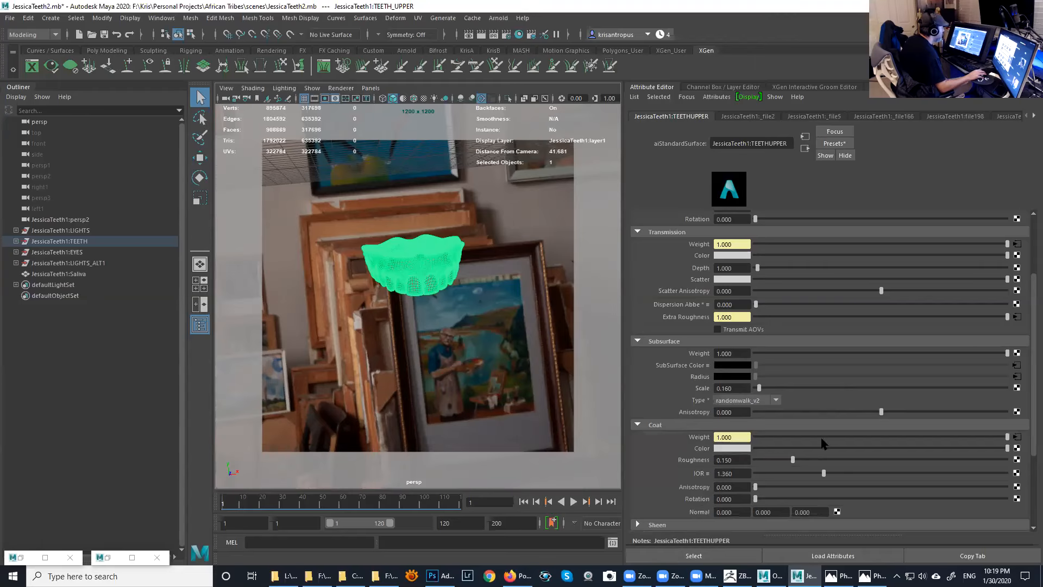
scroll(825, 443, "down", 2)
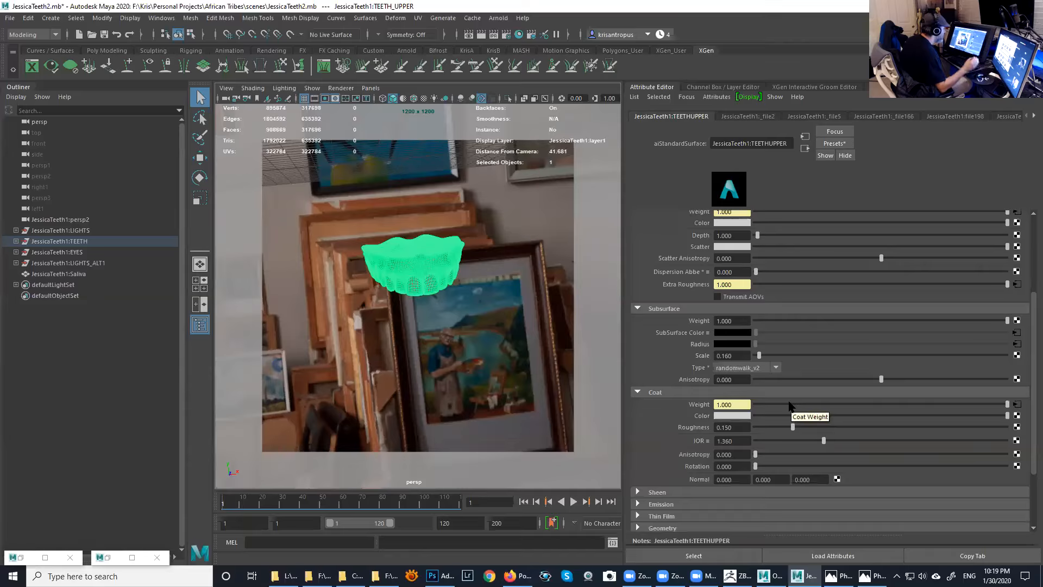
scroll(818, 418, "down", 2)
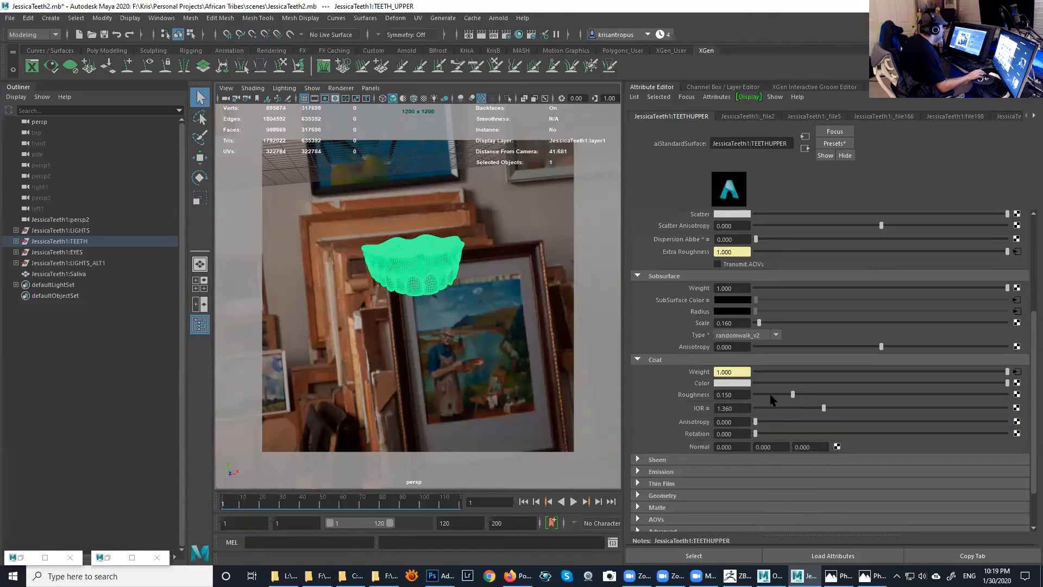
left_click(1017, 372)
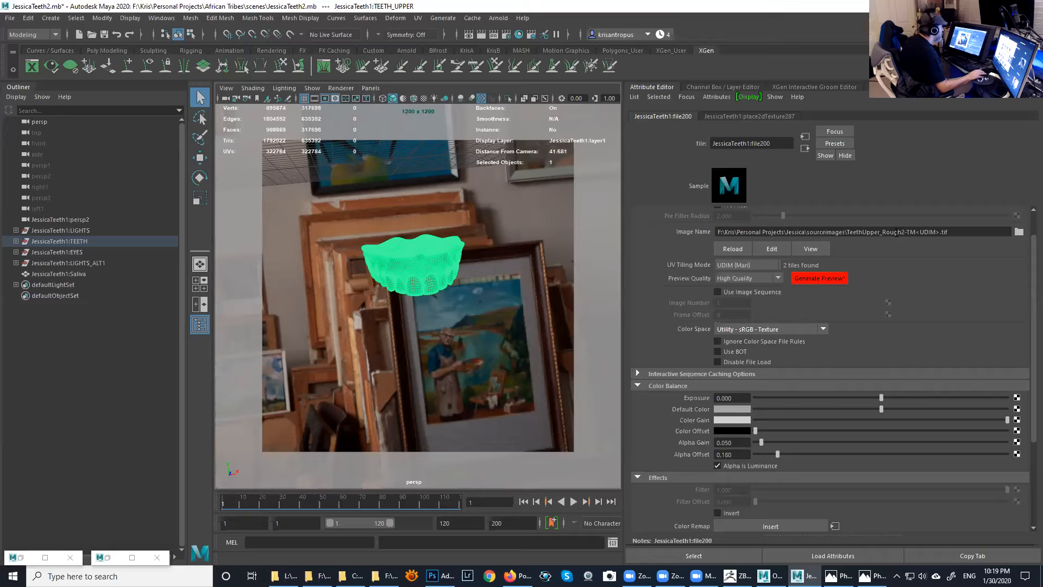
left_click(805, 150)
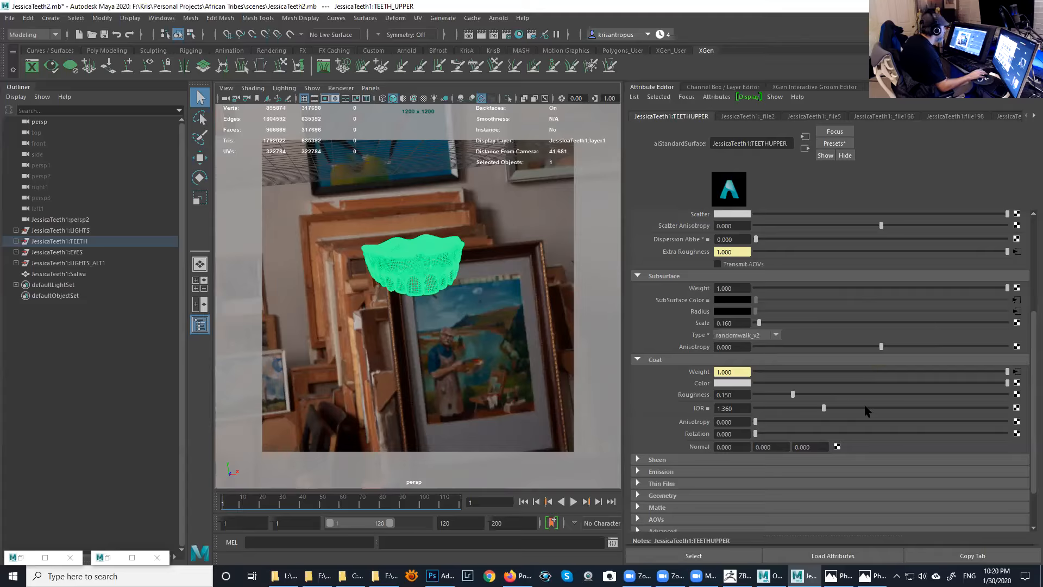
- Check the coat color's HSV values and the coat roughness of the TEETHUPPER shader
left_click(749, 383)
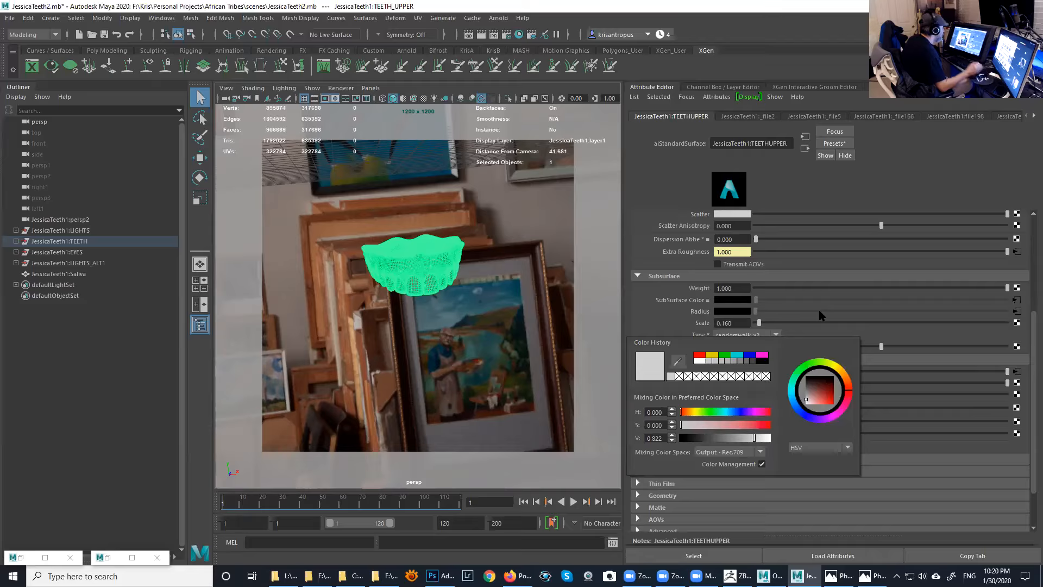
left_click(652, 306)
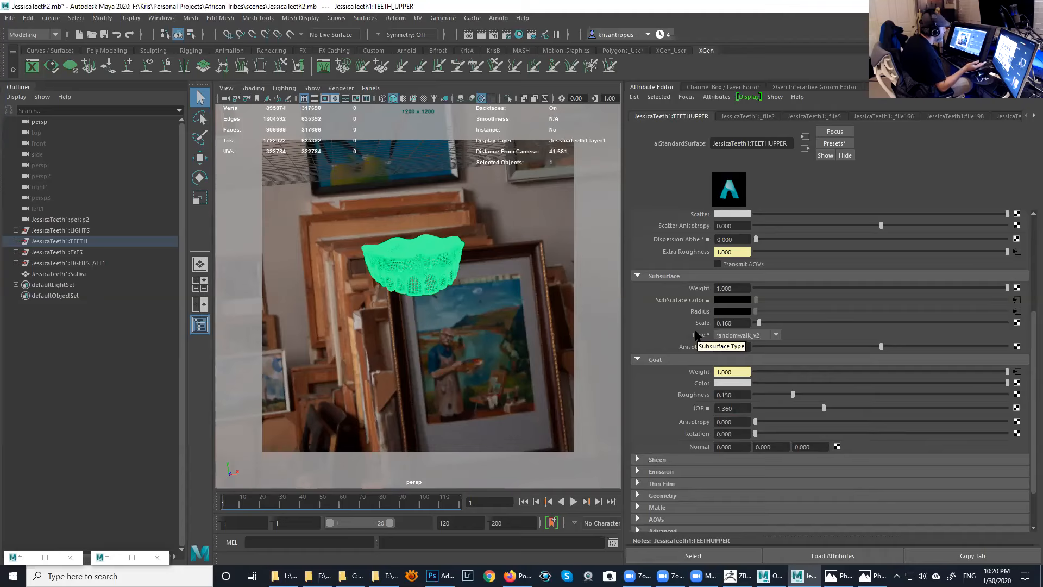
left_click(733, 395)
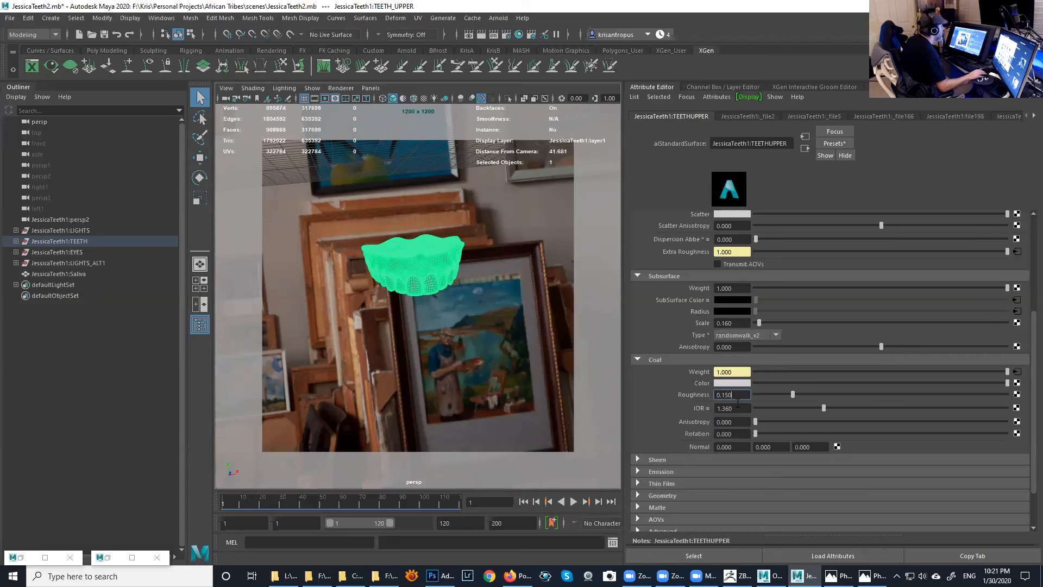
- Compare the shader's specular roughness with its coat roughness
scroll(739, 402, "up", 1)
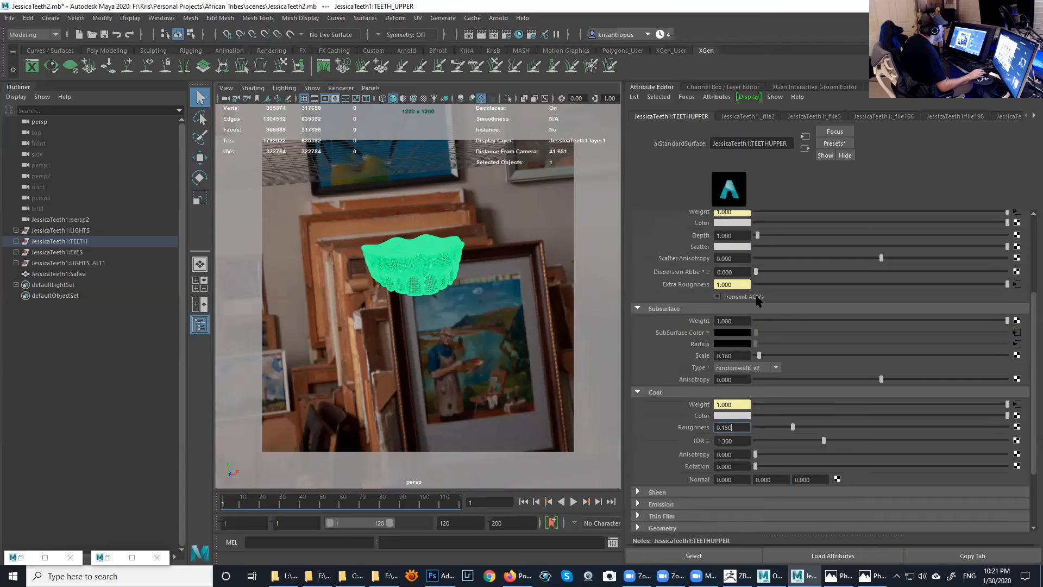
scroll(760, 302, "up", 2)
scroll(760, 299, "up", 2)
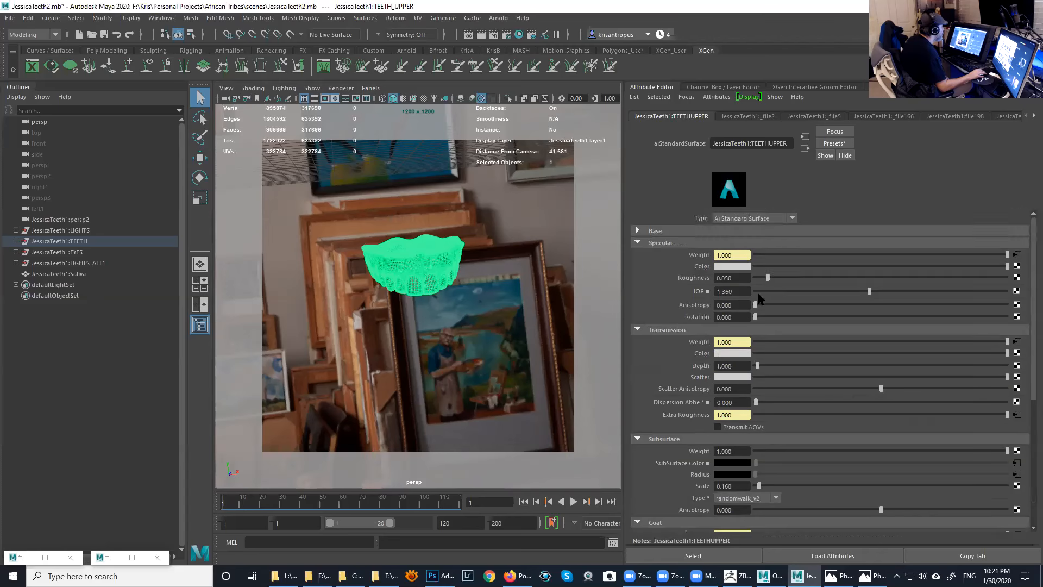
left_click(729, 278)
scroll(734, 287, "down", 2)
scroll(750, 320, "up", 2)
scroll(760, 348, "down", 2)
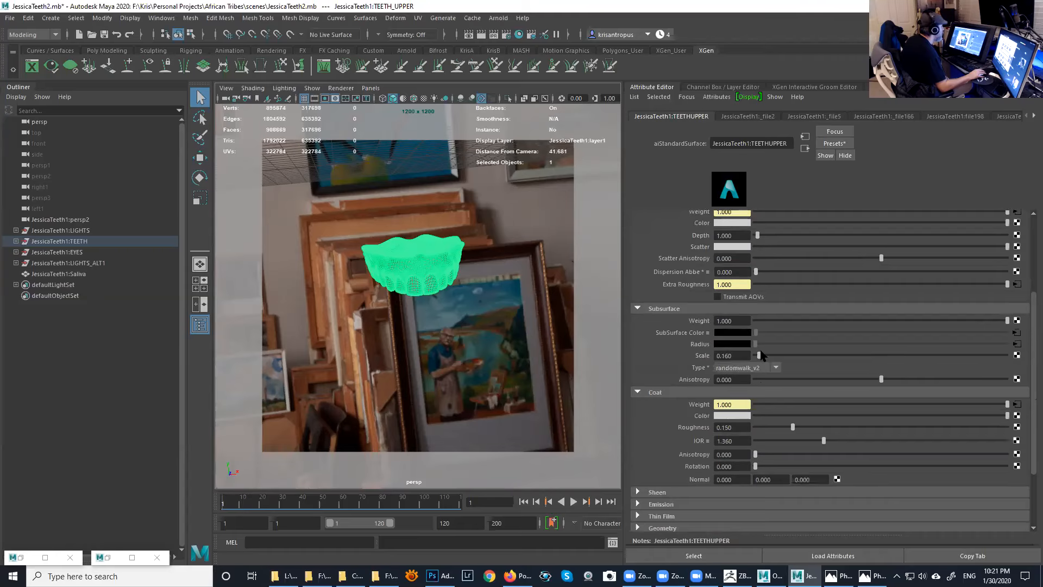
scroll(761, 354, "down", 1)
left_click(733, 396)
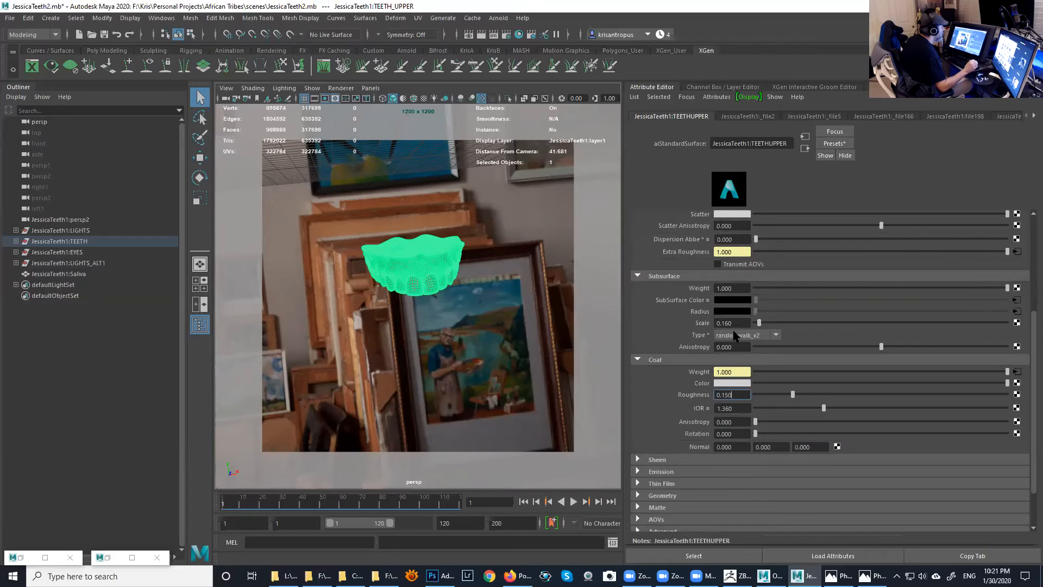
- Restore the Arnold RenderView, set its gamma to 0.67 and exposure to -1.52, and inspect the front teeth before minimizing it
double_click(104, 558)
middle_click_drag(513, 370, 464, 288)
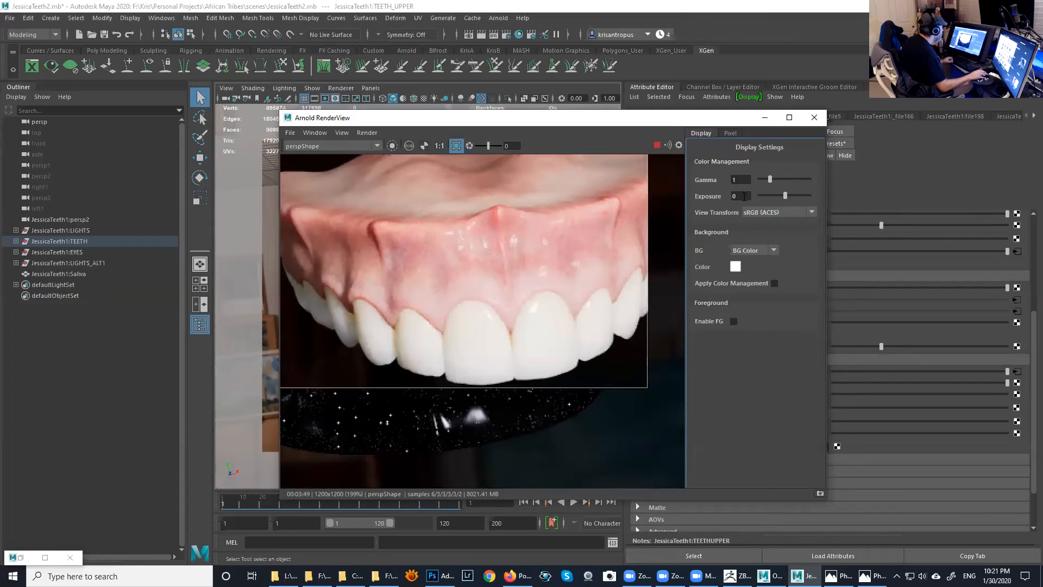
left_click_drag(786, 196, 766, 180)
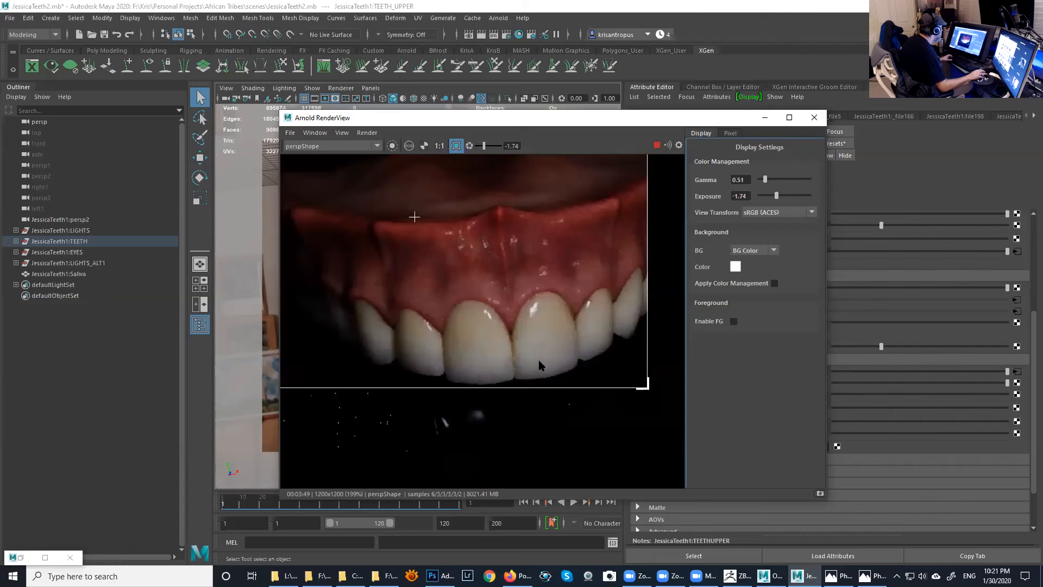
scroll(541, 365, "up", 2)
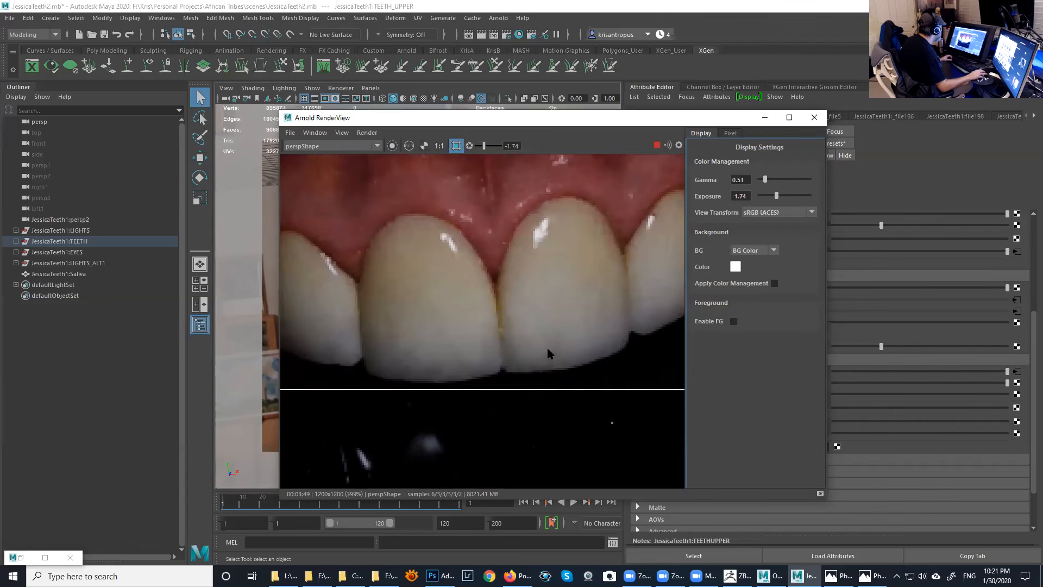
scroll(567, 337, "down", 1)
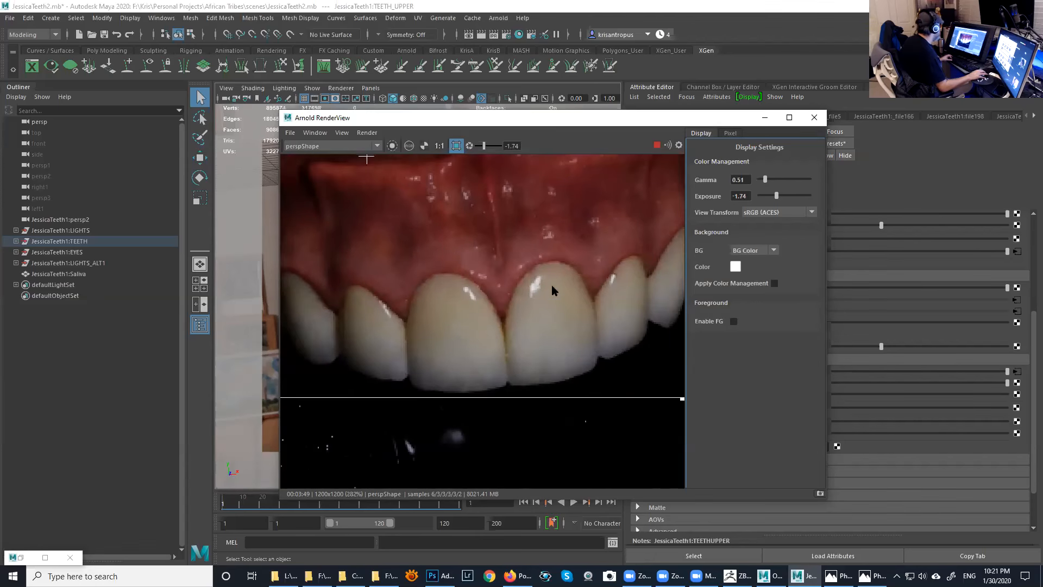
mouse_move(765, 179)
left_mouse_down()
mouse_move(780, 198)
mouse_move(766, 182)
left_mouse_up()
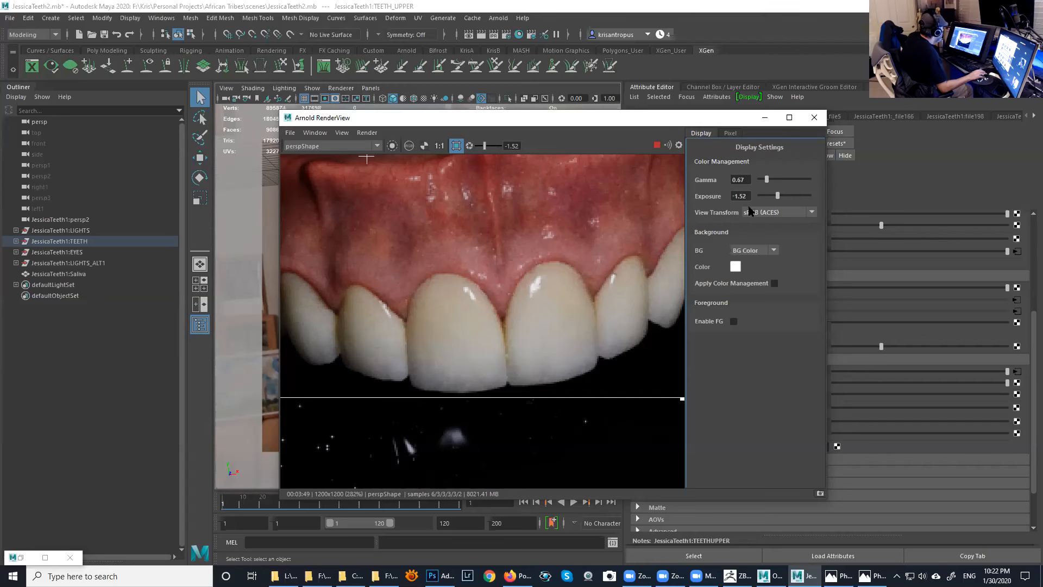
left_click(765, 118)
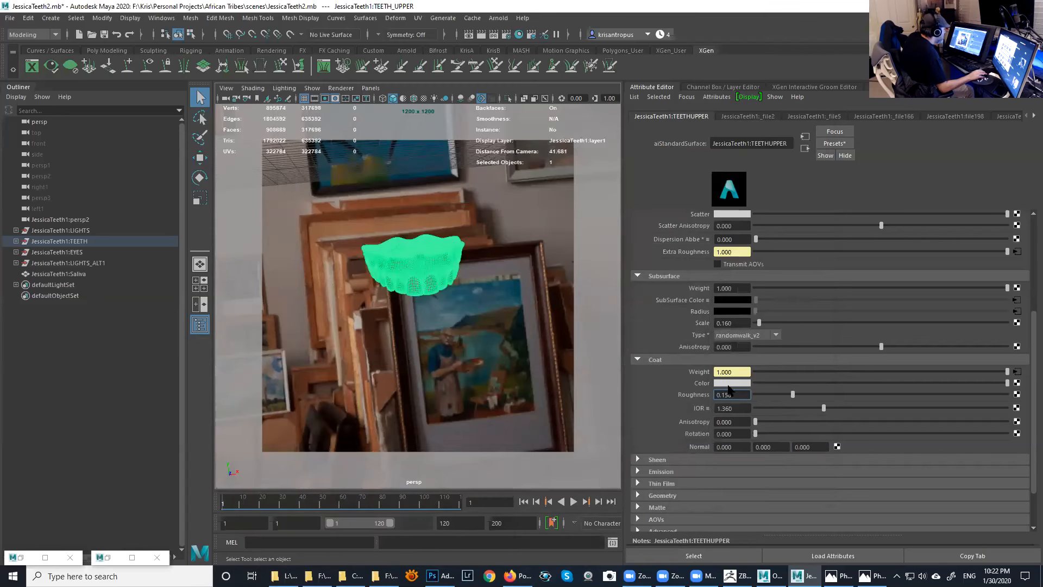
- Check the coat IOR and follow the Geometry bump mapping through aiCellNoise1 and bump2d11 to the bump depth texture
left_click(735, 408)
scroll(703, 477, "down", 2)
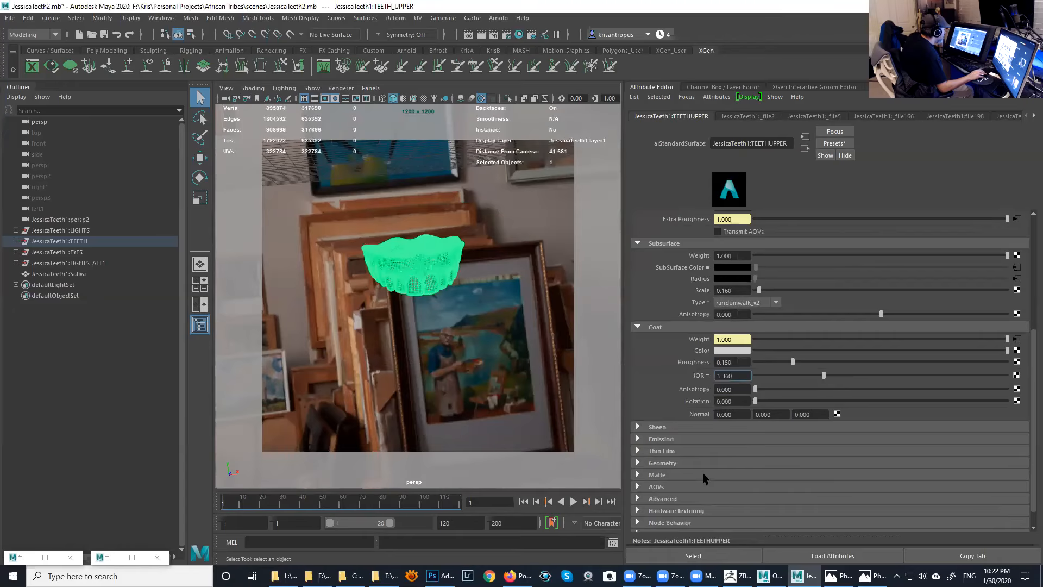
left_click(676, 466)
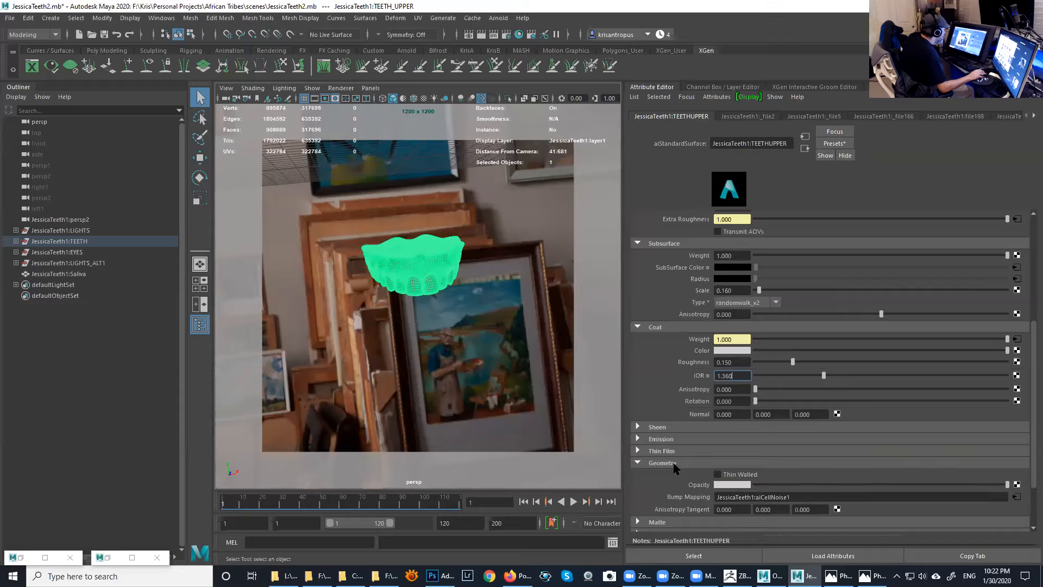
left_click(1016, 496)
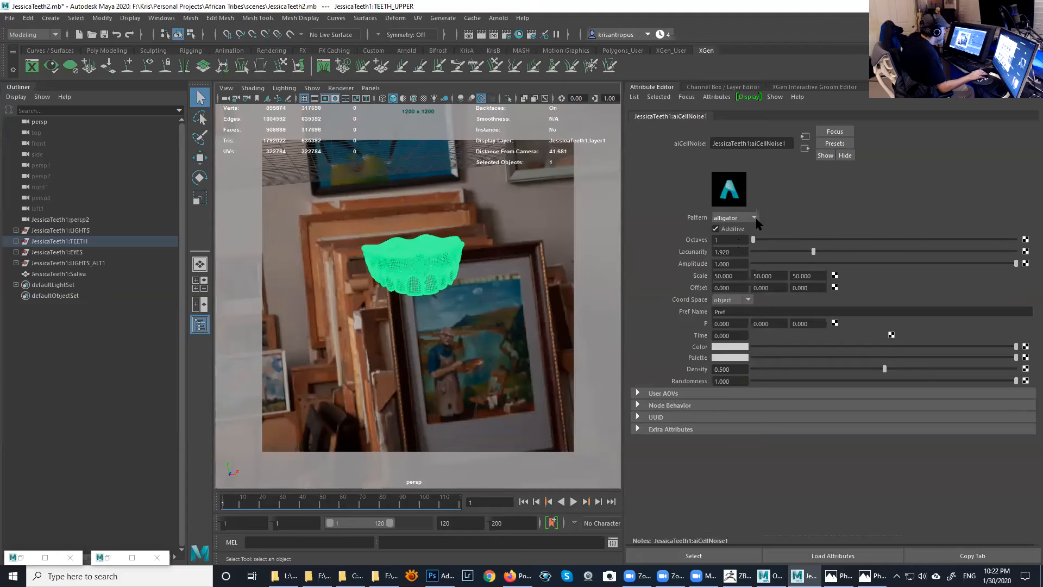
left_click(805, 148)
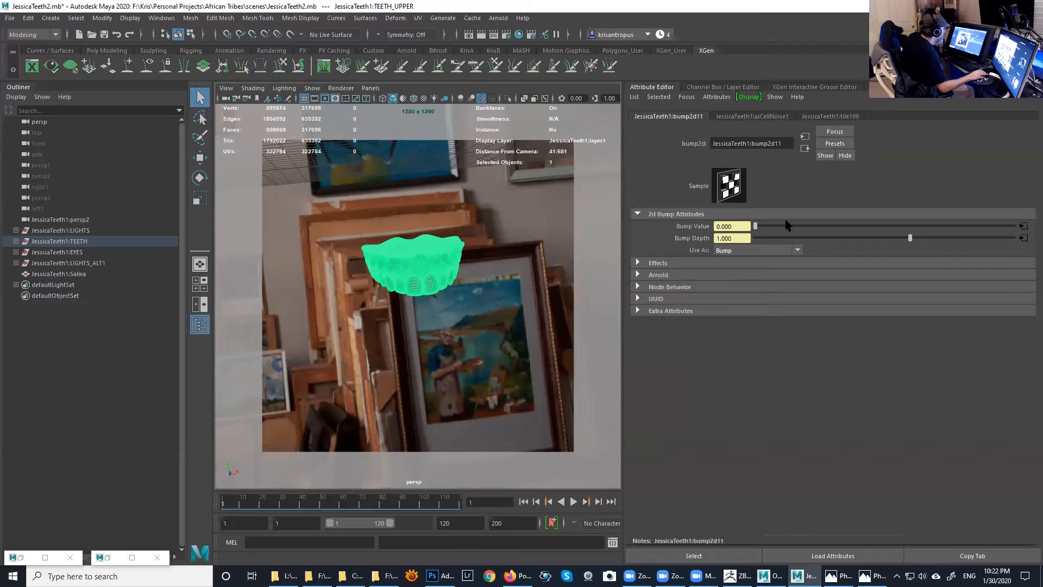
left_click(1024, 241)
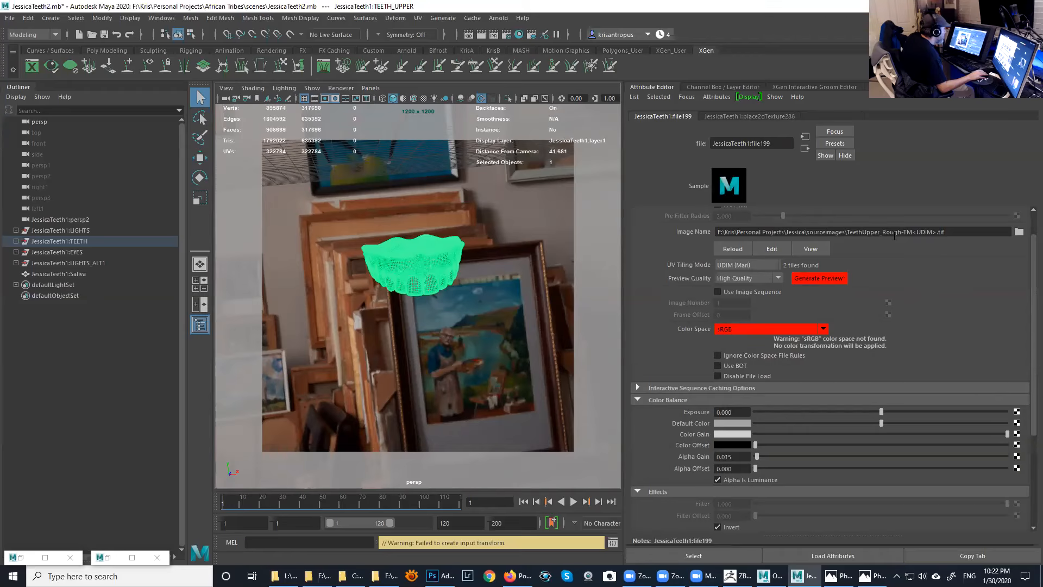
- Set the TeethUpper_Rough bump depth texture's color space to Utility - sRGB - Texture, check its alpha gain, and return to the bump node
left_click(822, 328)
left_click_drag(825, 420, 829, 390)
left_click(778, 428)
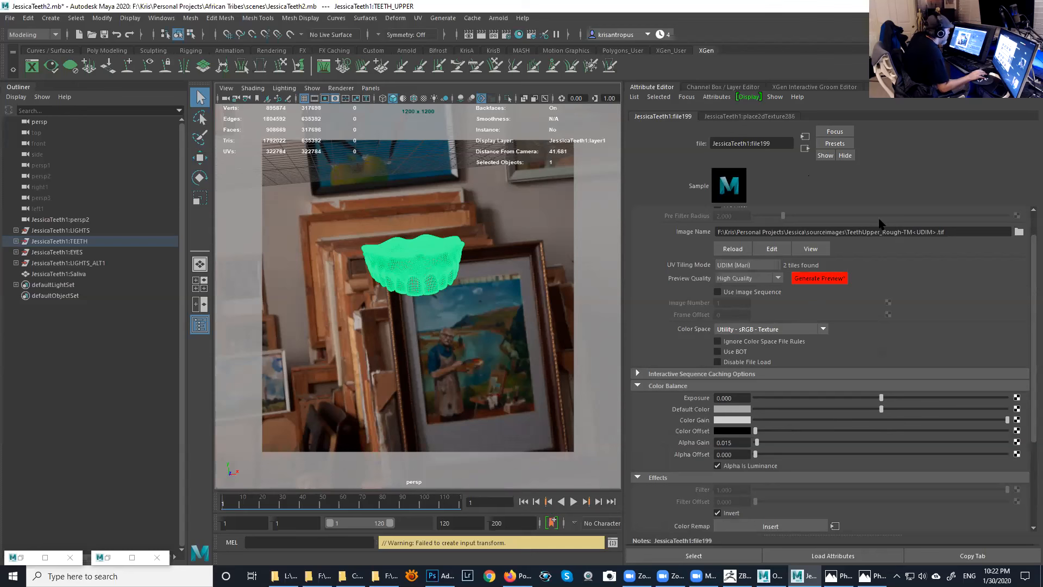
left_click(738, 444)
left_click(805, 148)
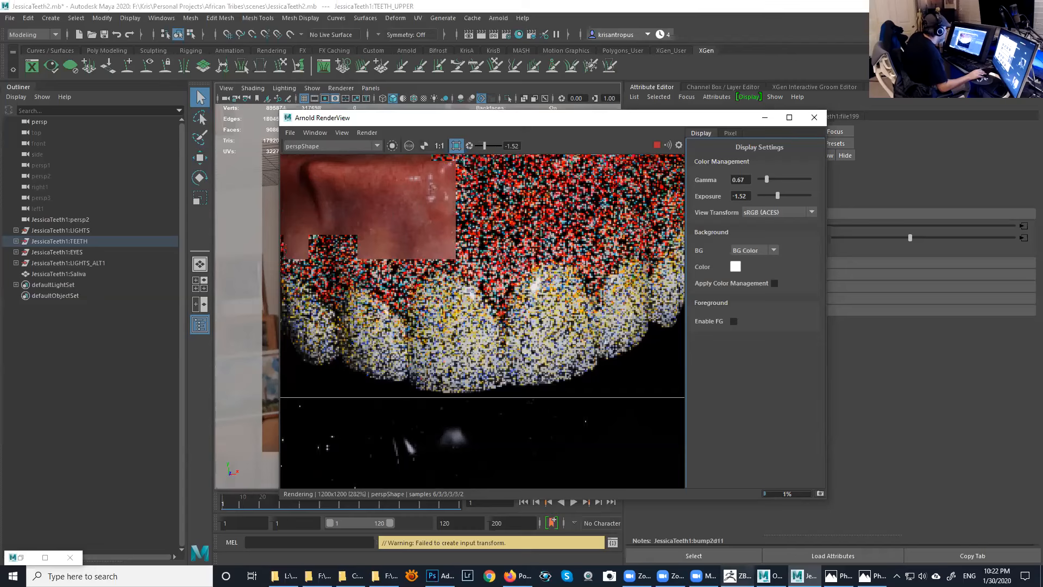
- Switch to ZBrush and select the TeethTransm1 subtool to view its painted map
left_click(738, 576)
left_click_drag(928, 335, 926, 362)
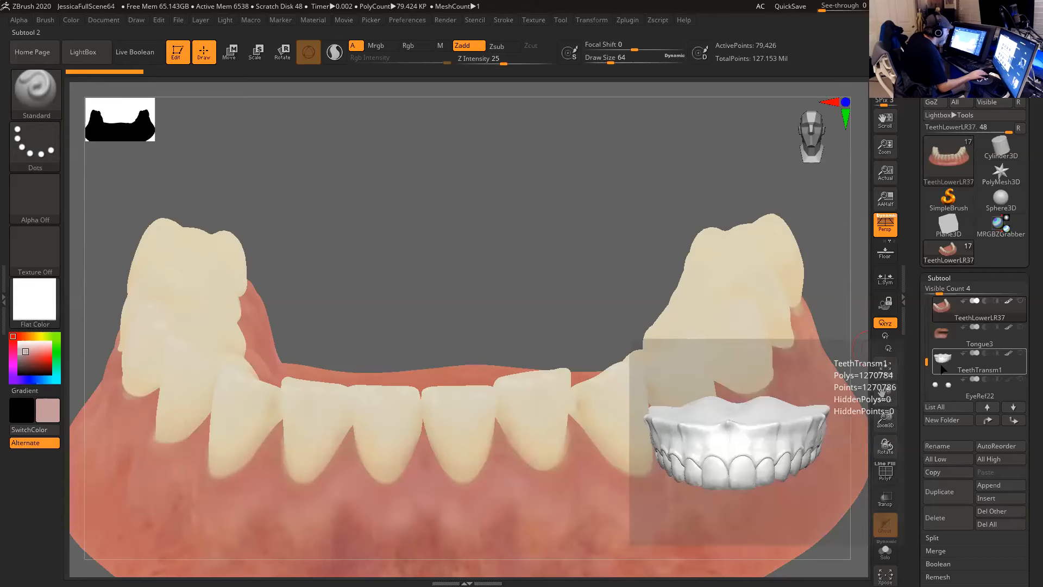
left_click(943, 364)
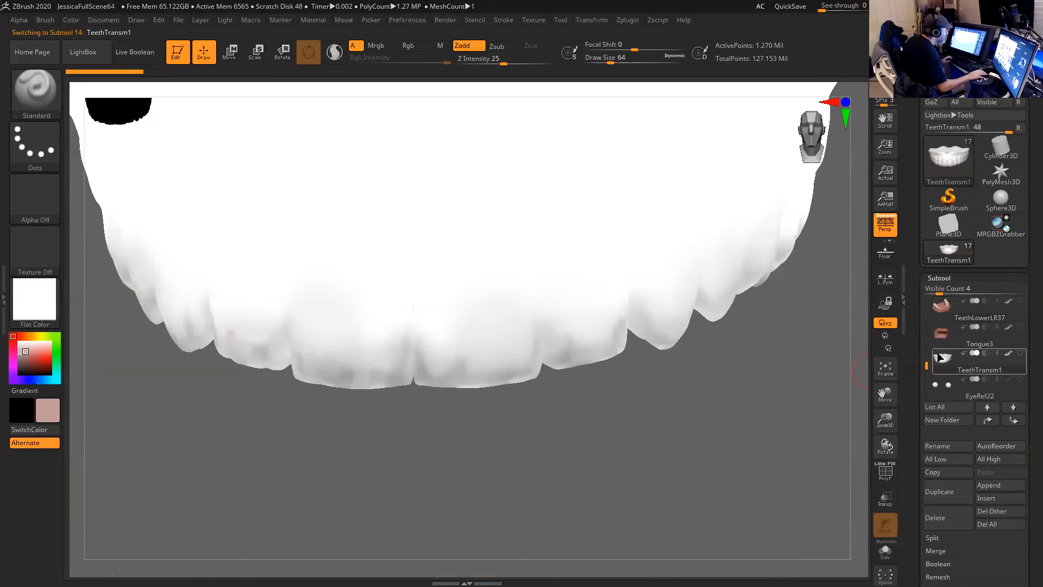
- View the TeethUpper_Rough2 subtool's painted map in full, and return to the Maya scene
left_click_drag(927, 363, 926, 341)
left_click(941, 365)
left_click_drag(754, 402, 661, 399, "alt")
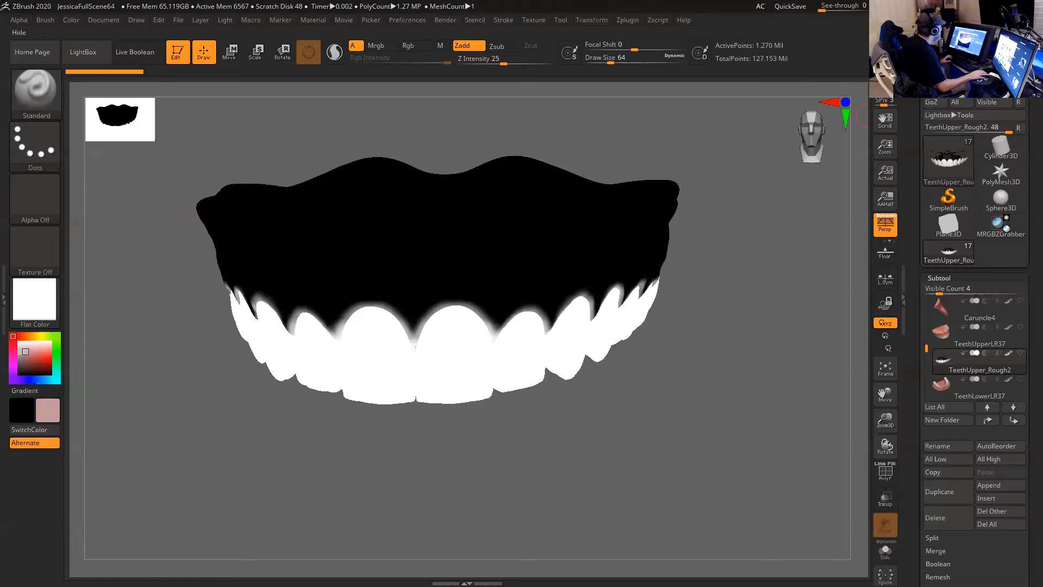
left_click(1016, 6)
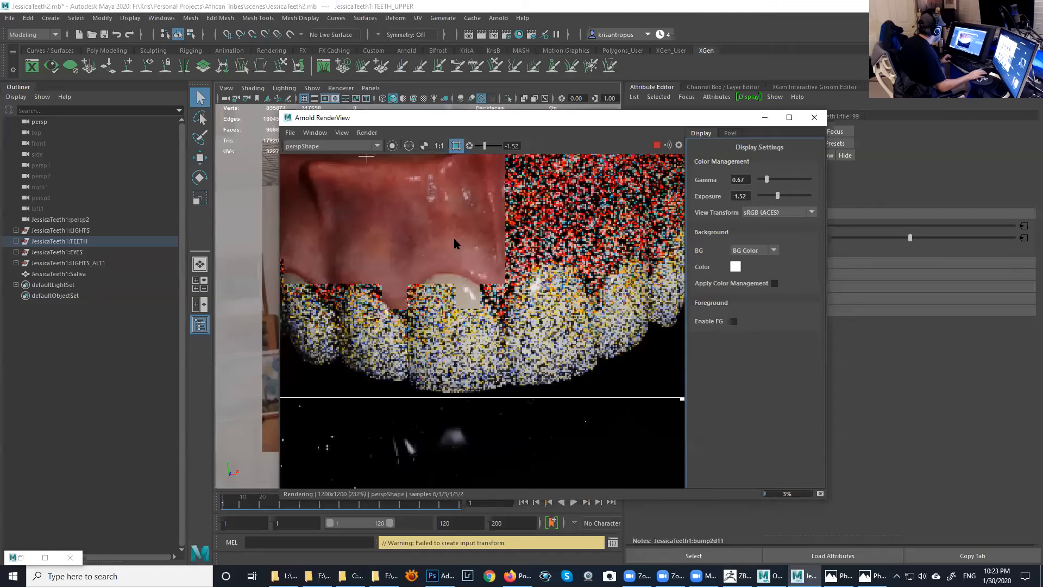
- Examine the rendered gums and front teeth up close in the Arnold RenderView, and minimize it
scroll(495, 244, "up", 2)
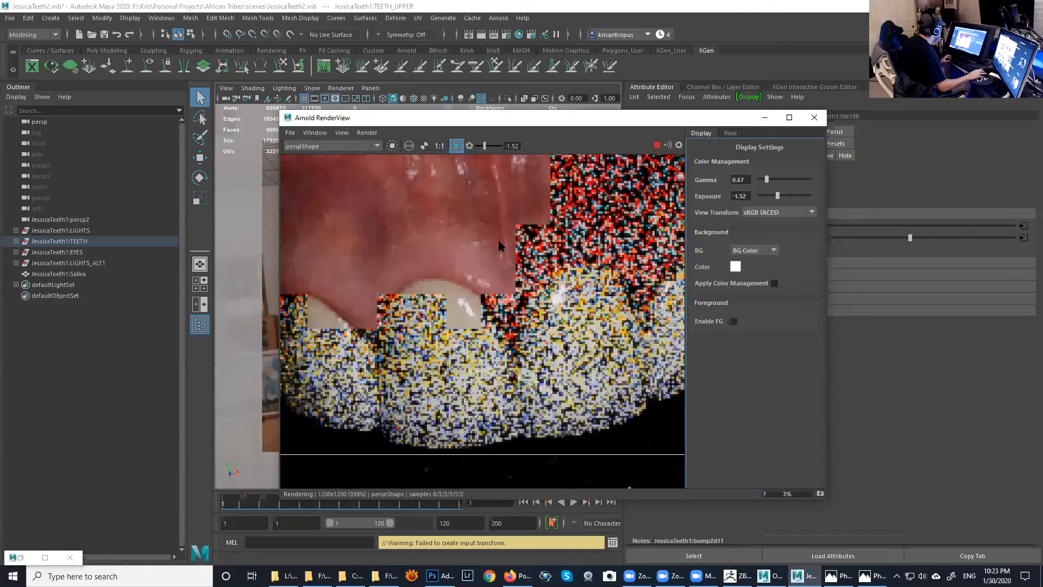
scroll(500, 245, "up", 2)
scroll(501, 296, "down", 1)
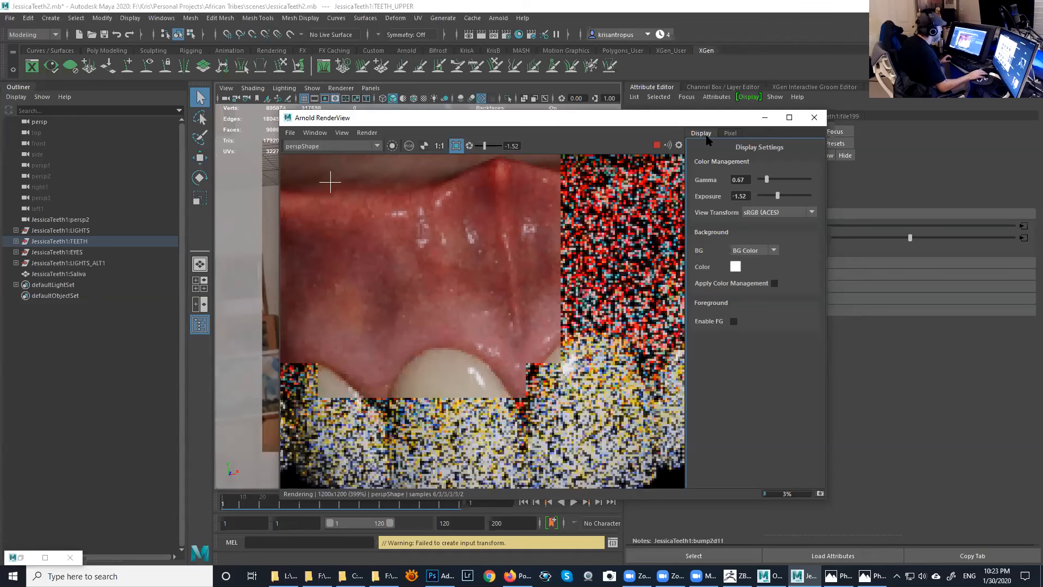
left_click(811, 118)
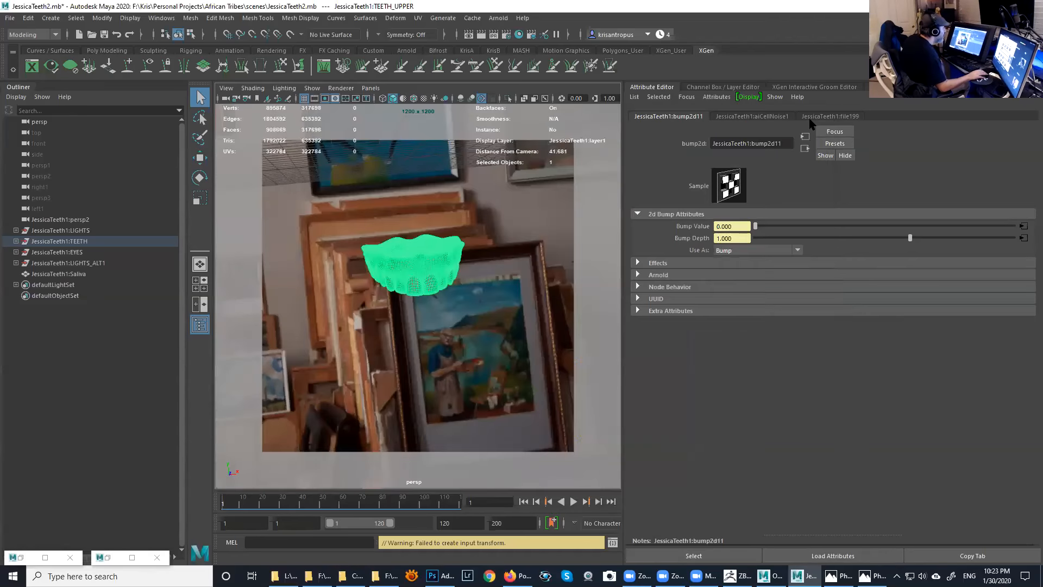
- Go from the bump node back to the TEETHUPPER shader and review its specular, transmission, subsurface and coat settings
left_click(805, 148)
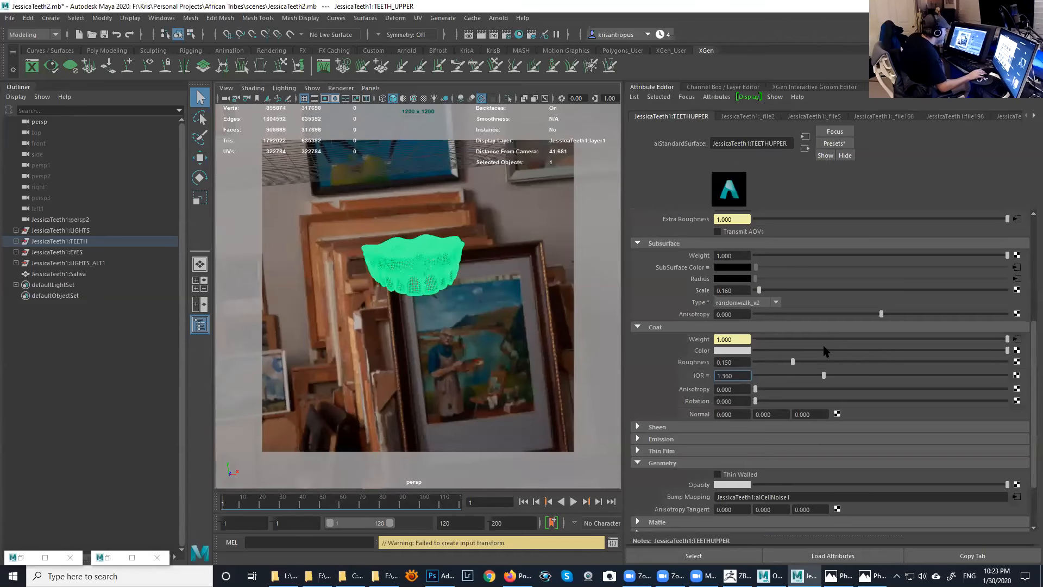
scroll(822, 344, "up", 3)
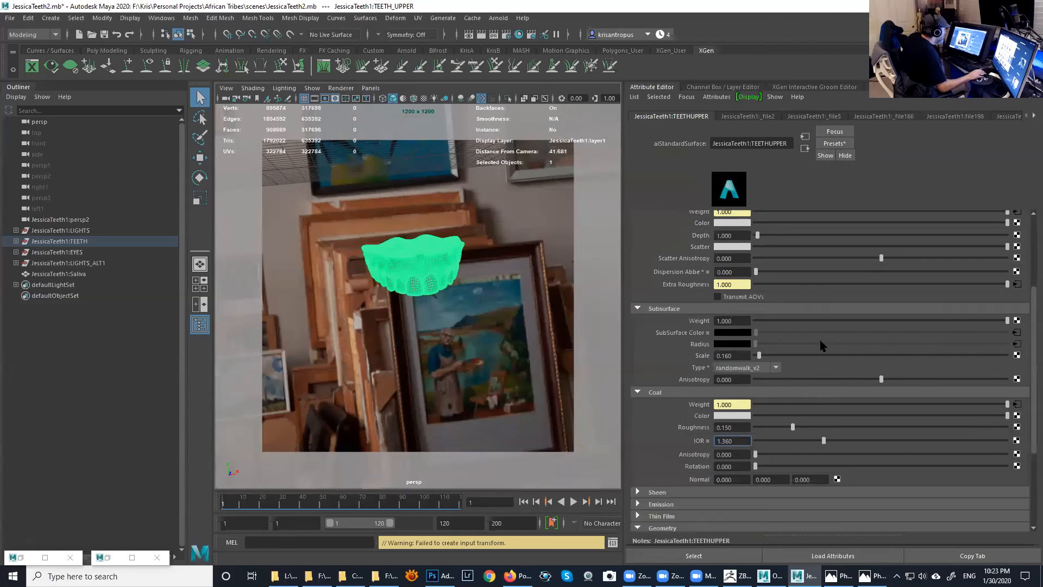
scroll(822, 343, "up", 3)
scroll(823, 334, "up", 3)
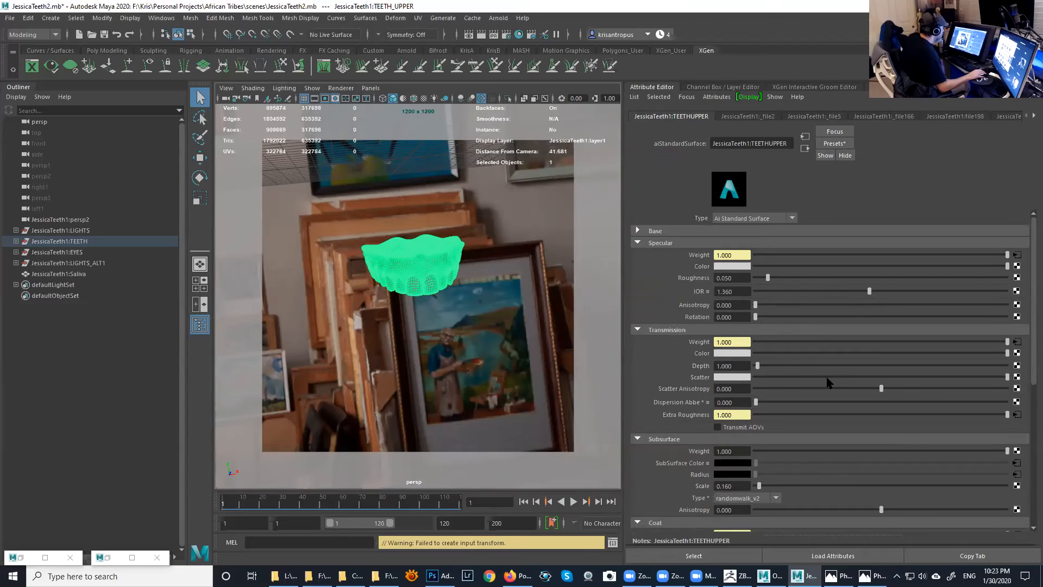
scroll(830, 376, "down", 2)
scroll(834, 375, "down", 3)
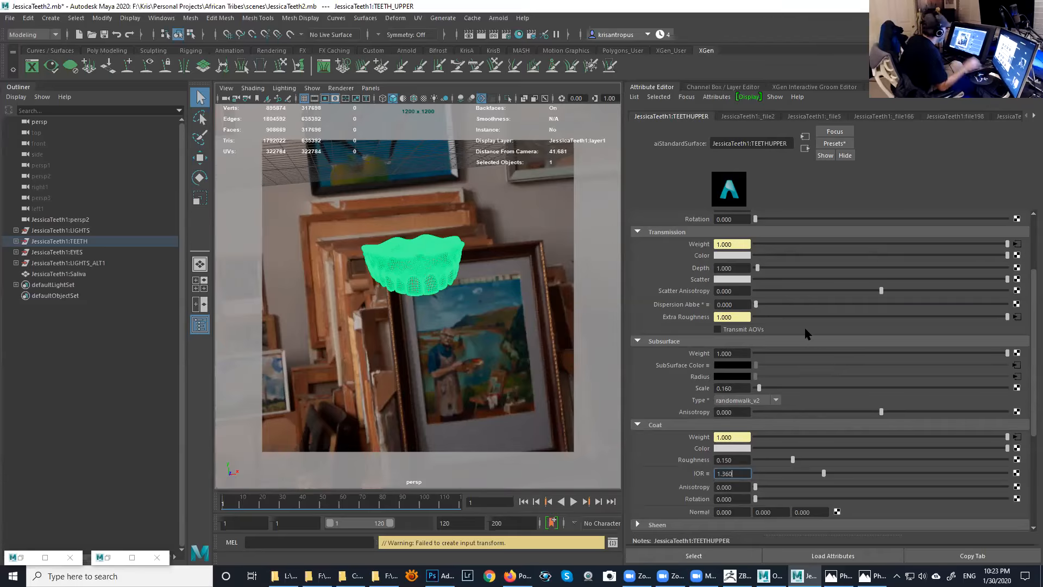
- Restore the Arnold RenderView and examine where the front teeth meet the gums
left_click(108, 558)
scroll(504, 293, "down", 1)
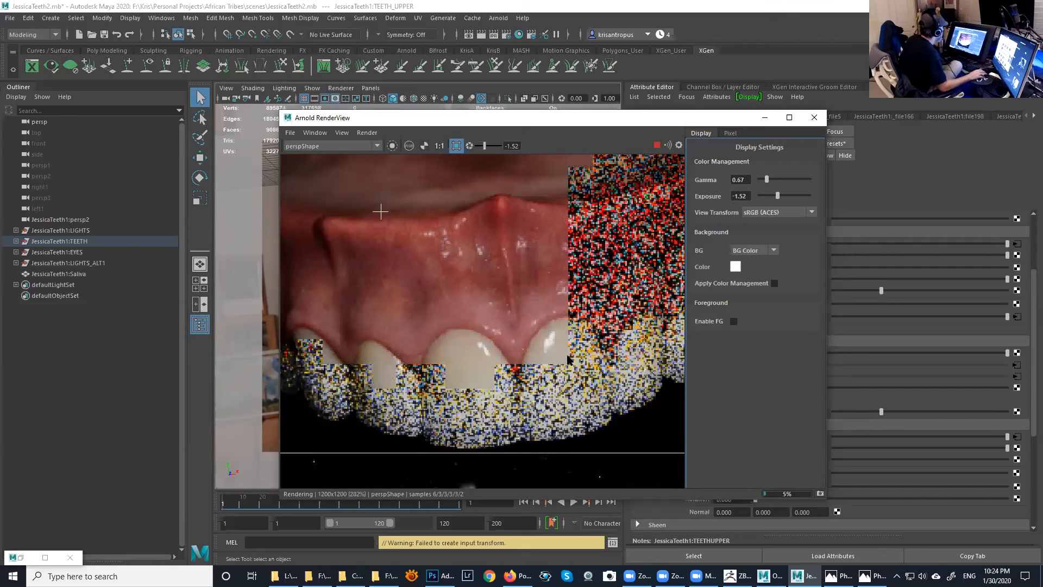
scroll(568, 358, "down", 2)
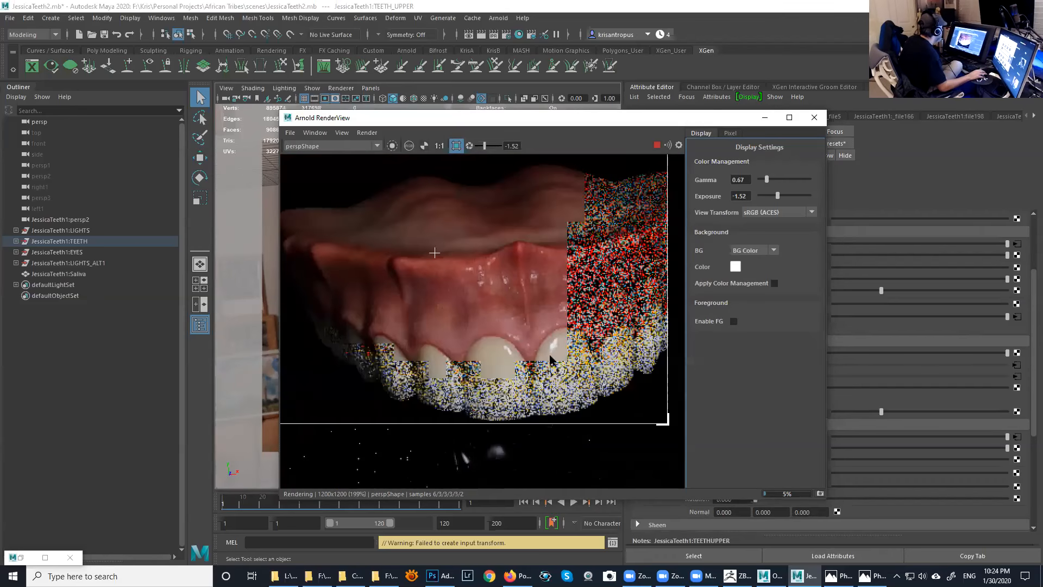
scroll(550, 357, "up", 1)
scroll(503, 340, "up", 1)
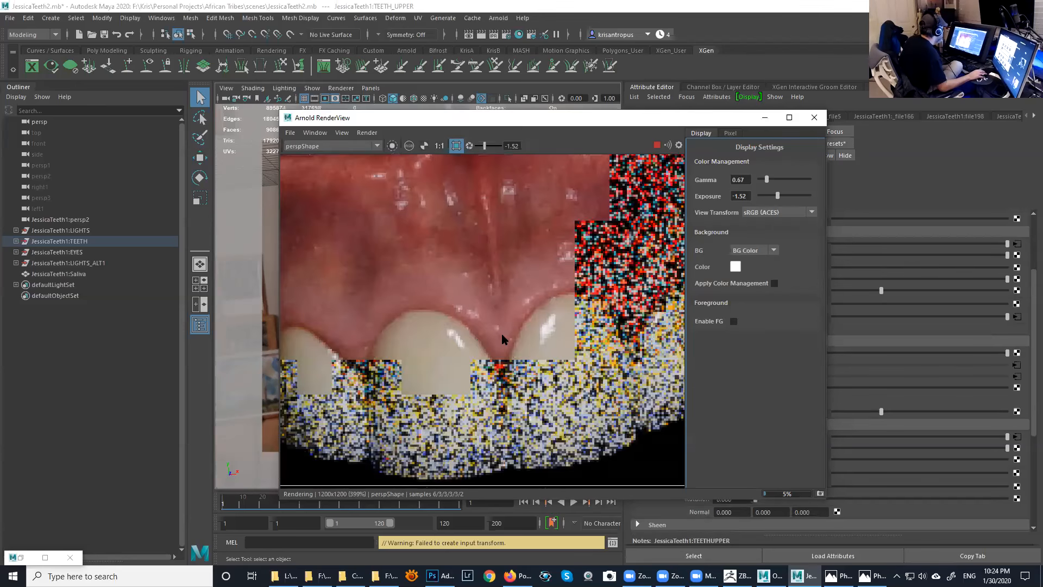
scroll(503, 342, "up", 1)
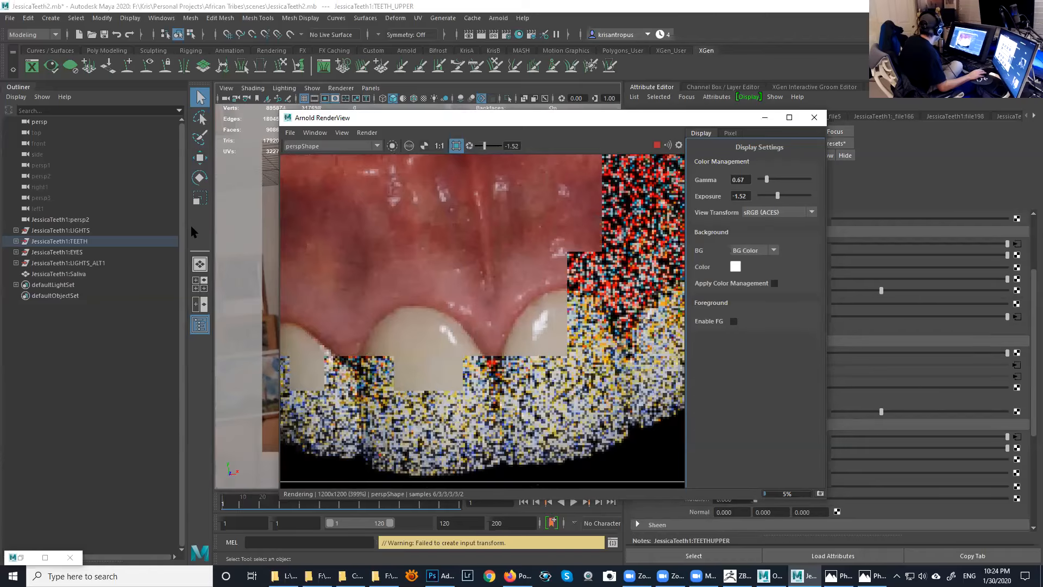
- Select the Saliva mesh, move the RenderView aside to compare the mesh with the rendered gumline, and minimize the render
left_click(85, 273)
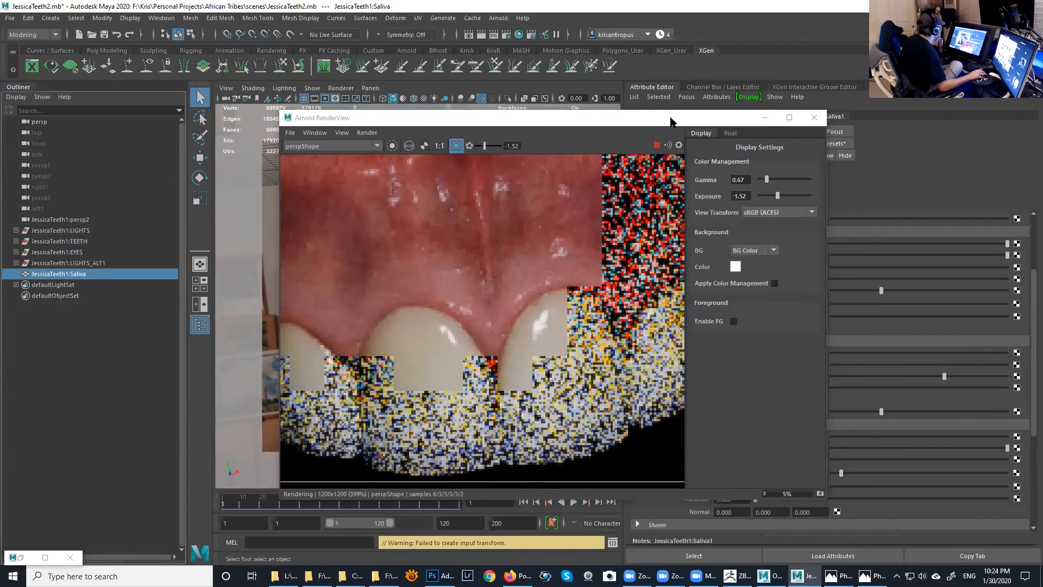
left_click_drag(671, 121, 805, 305)
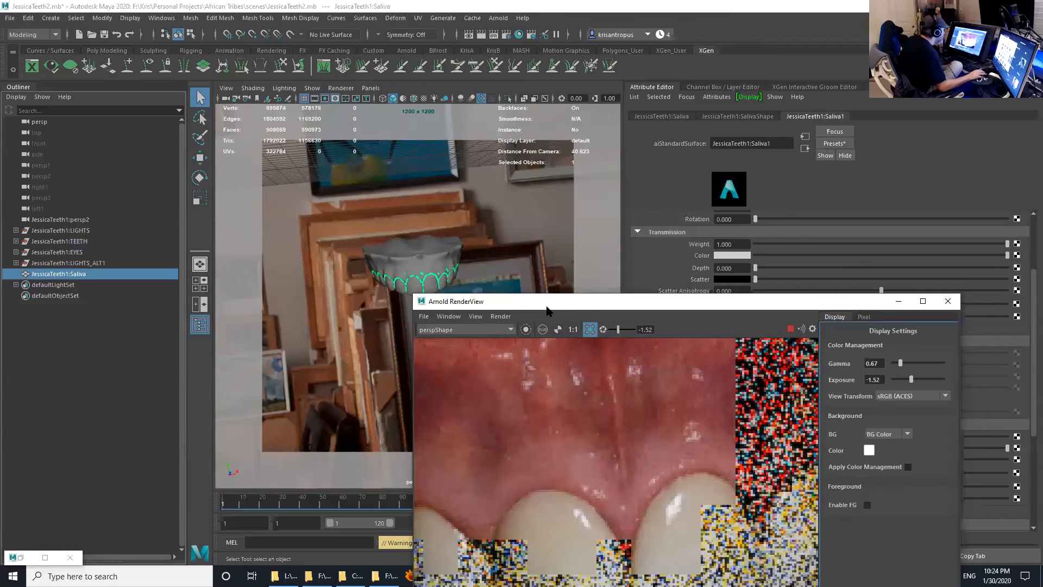
left_click_drag(522, 304, 541, 92)
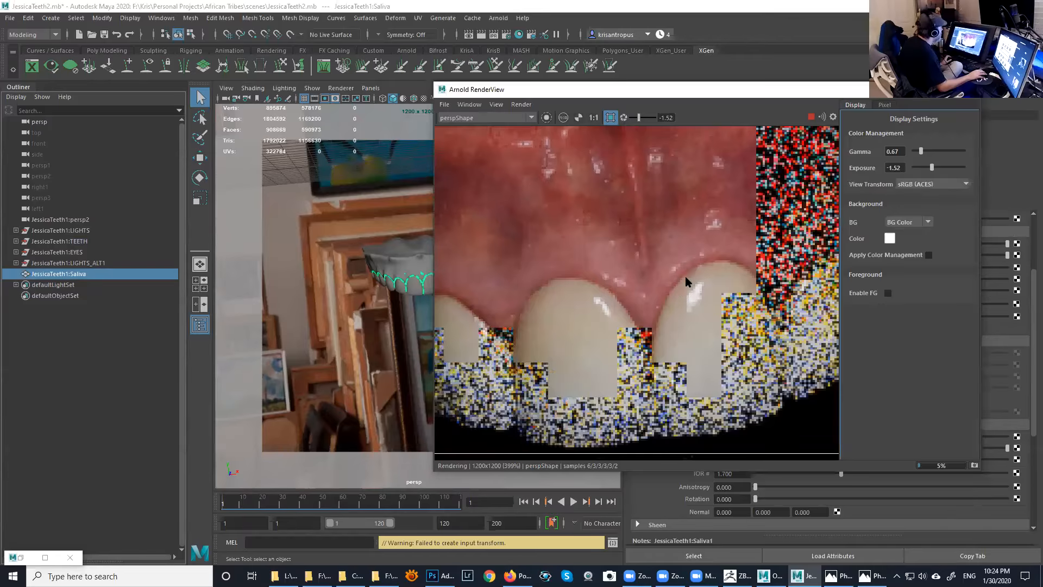
scroll(658, 302, "down", 2)
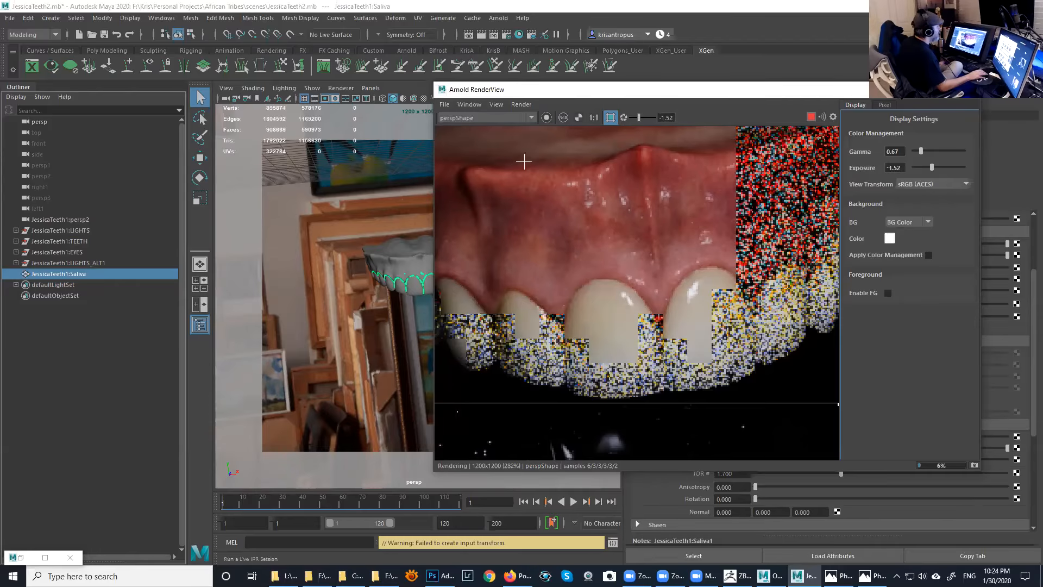
left_click(916, 88)
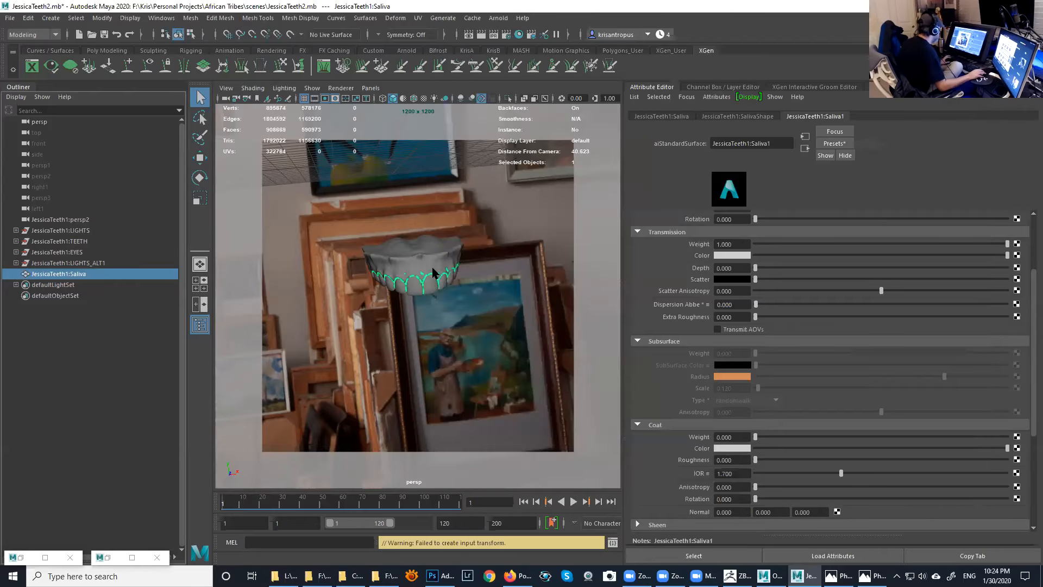
- Frame the selected Saliva mesh in the perspective view and widen the viewport for a larger look
left_click_drag(416, 272, 435, 334, "alt")
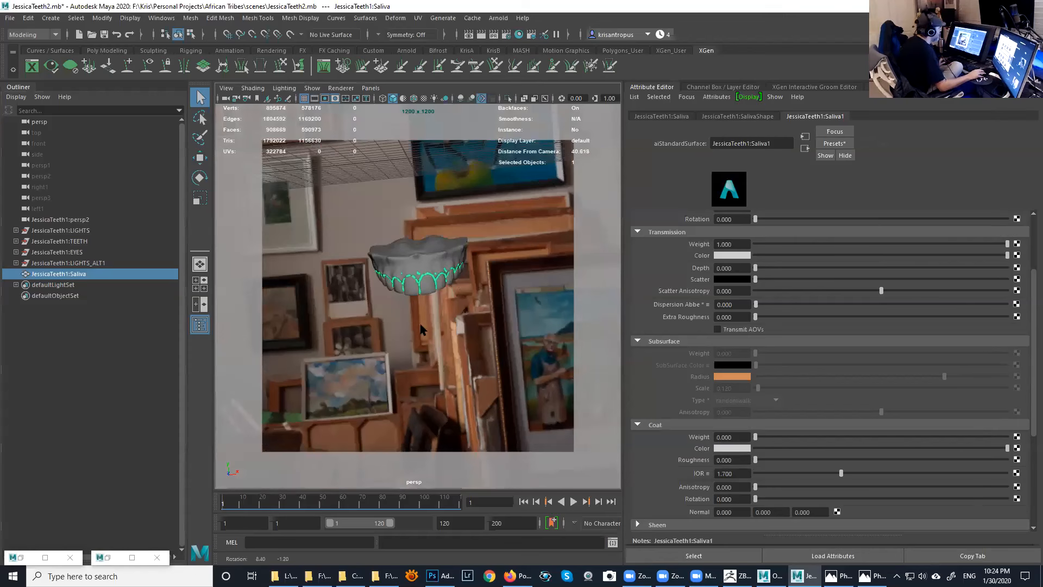
key("f")
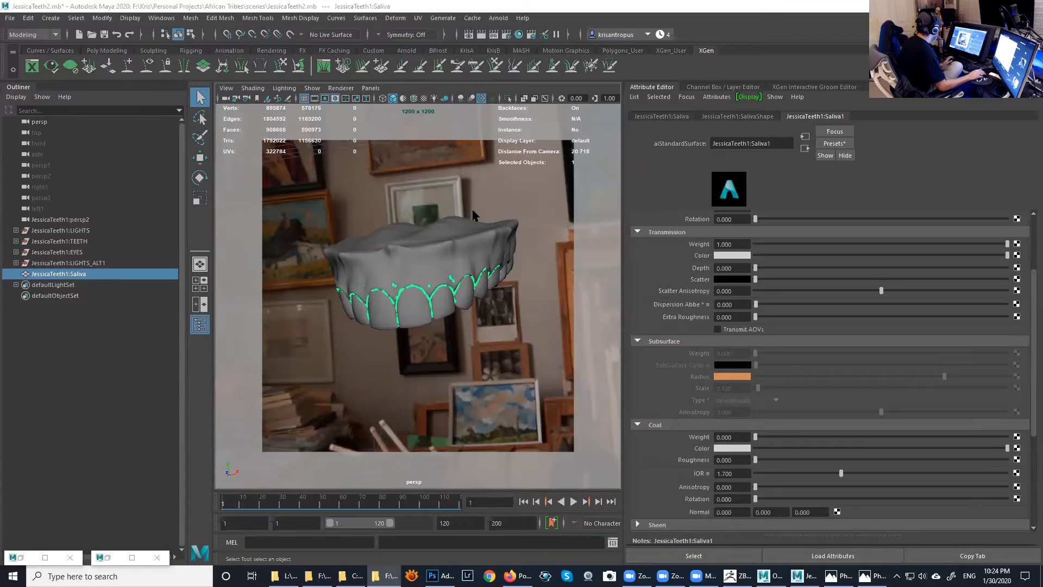
left_click_drag(624, 256, 782, 241)
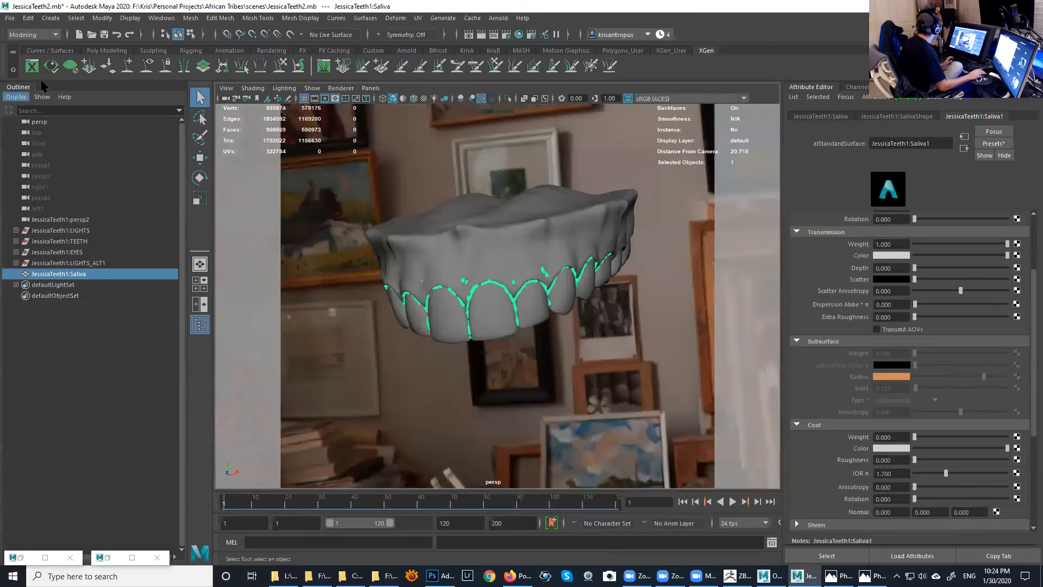
left_click(9, 18)
left_click(32, 36)
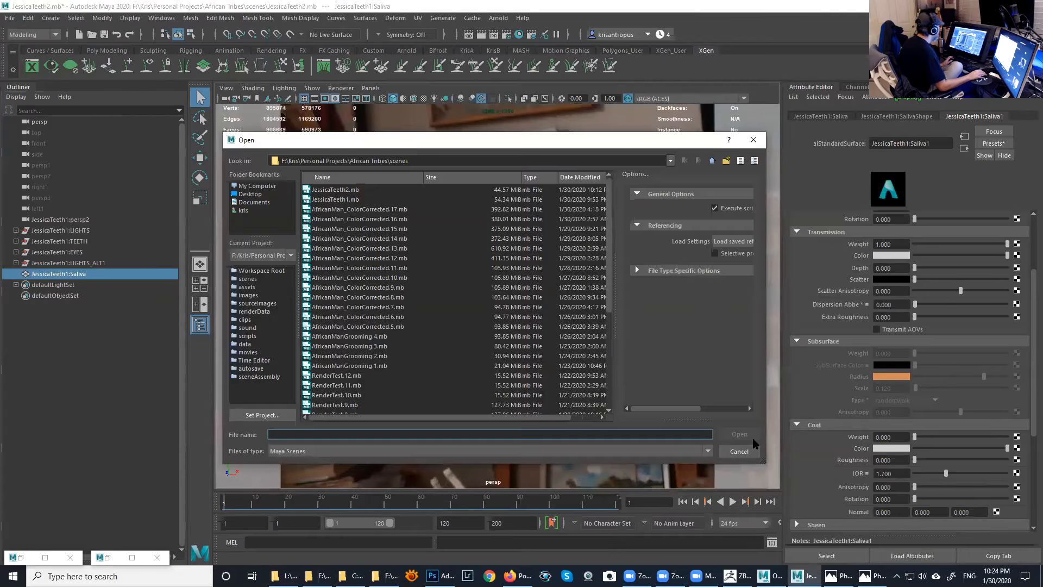
left_click(743, 452)
- Save the JessicaTeeth2 scene and browse to The Oracle project's scenes folder for opening another scene
left_click(104, 36)
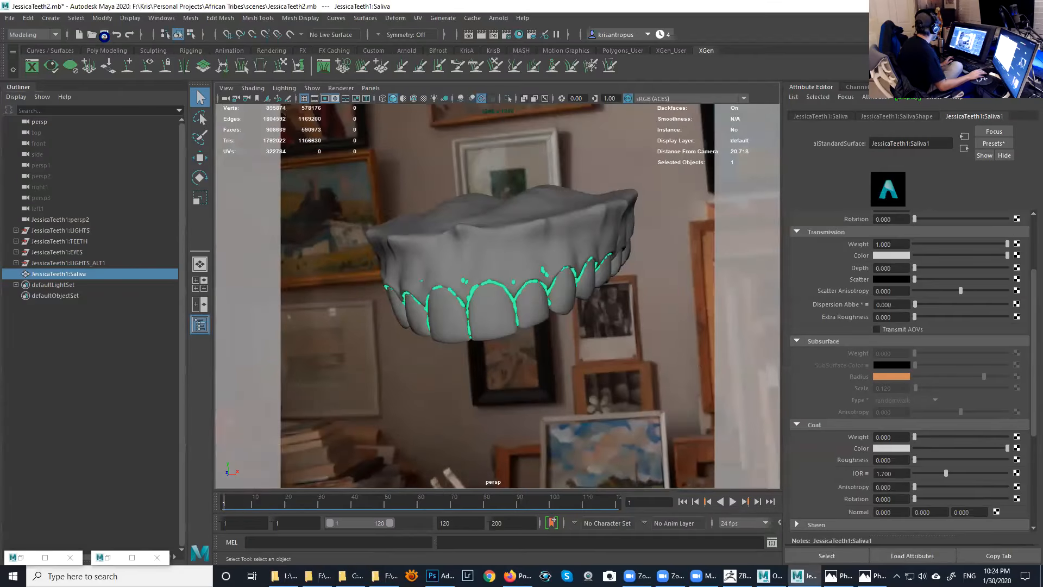
left_click(9, 17)
left_click(33, 36)
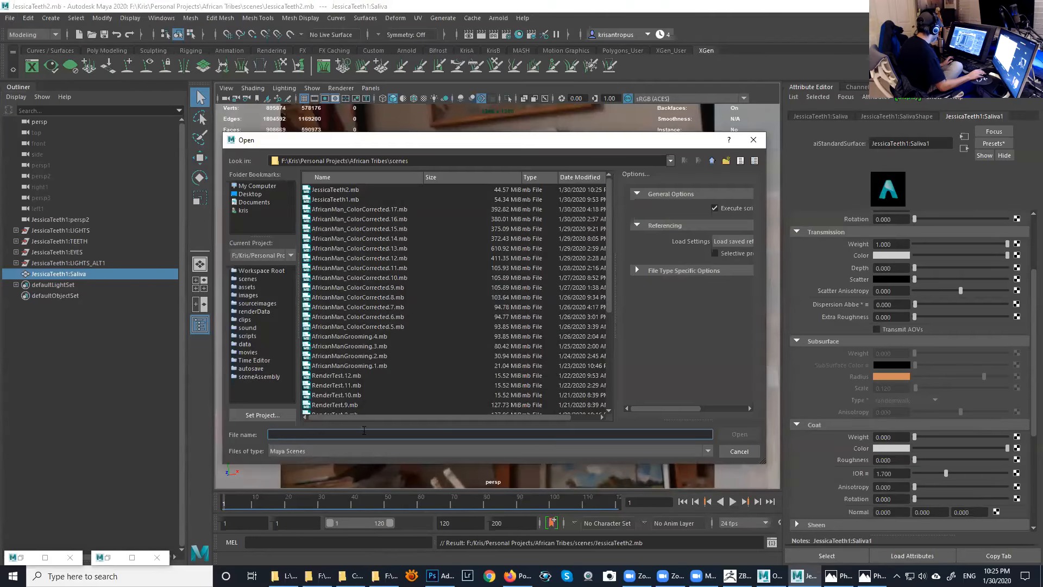
type("F:\\Kris\\Personal Projects\\The Oracle\\scenes")
key("Return")
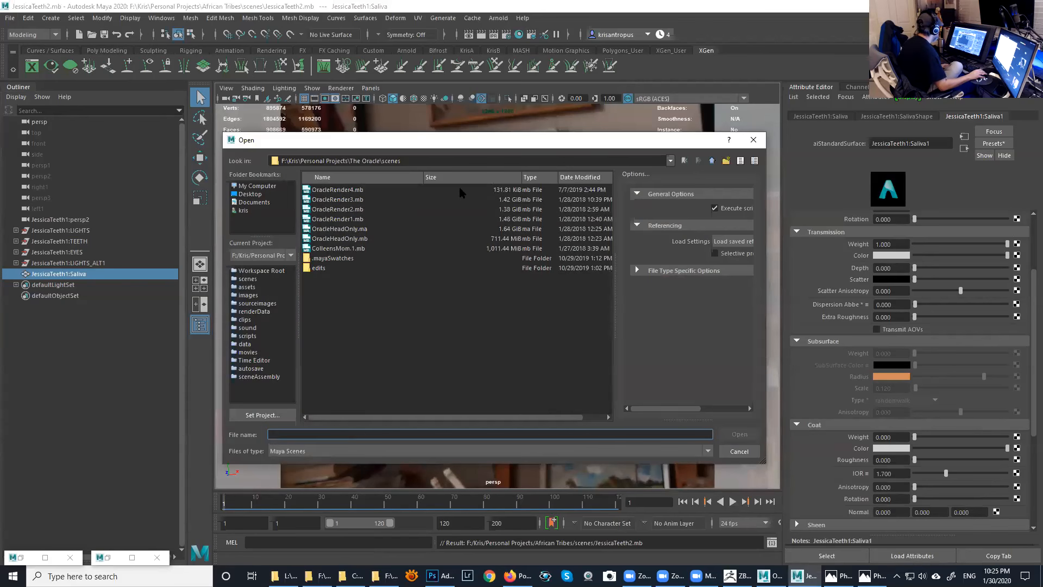
- Open the OracleRender3.mb scene from The Oracle's scenes folder
left_click(592, 178)
left_click(587, 178)
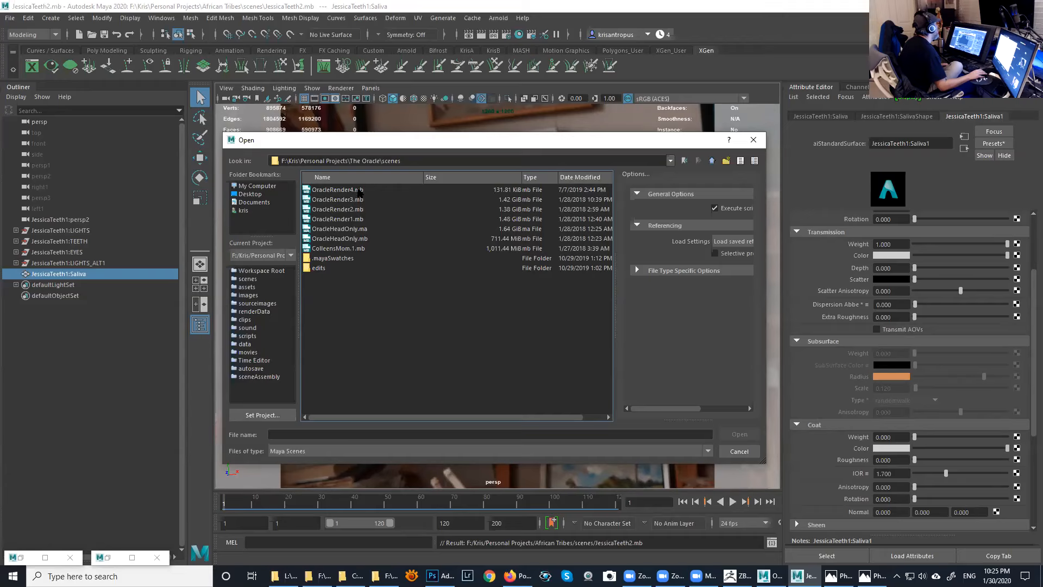
left_click(498, 191)
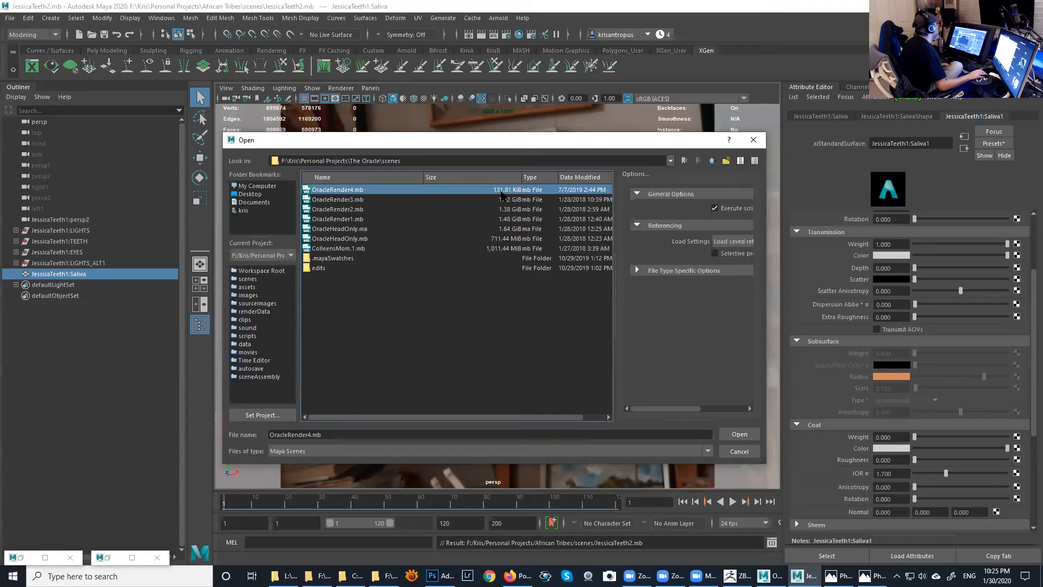
left_click(388, 202)
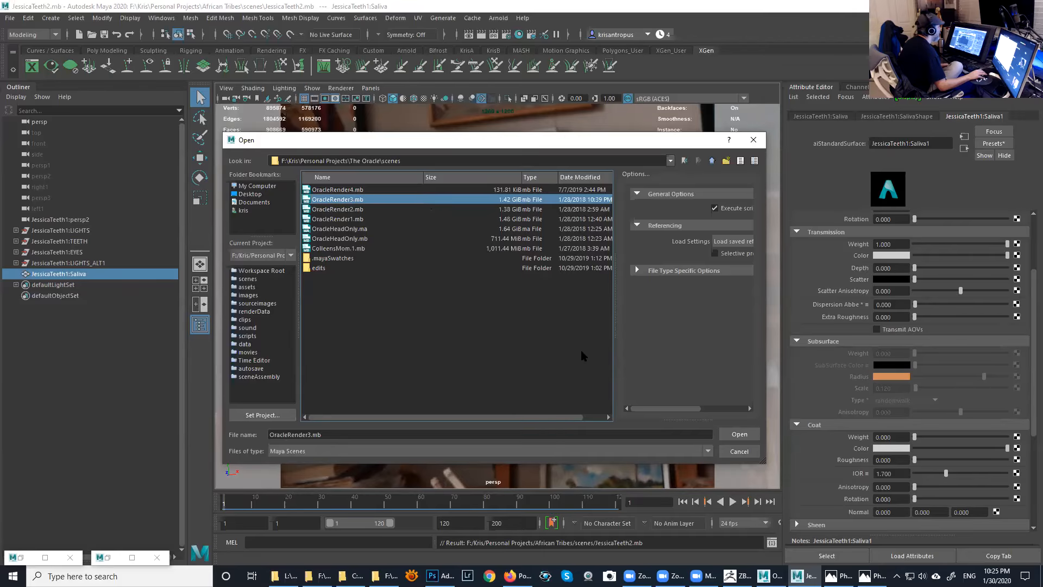
left_click(739, 434)
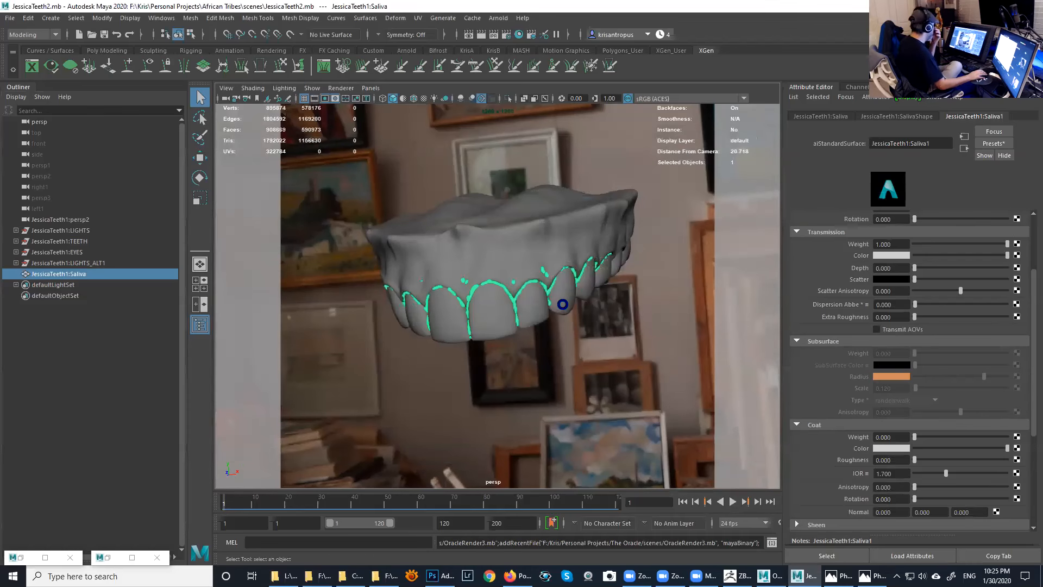
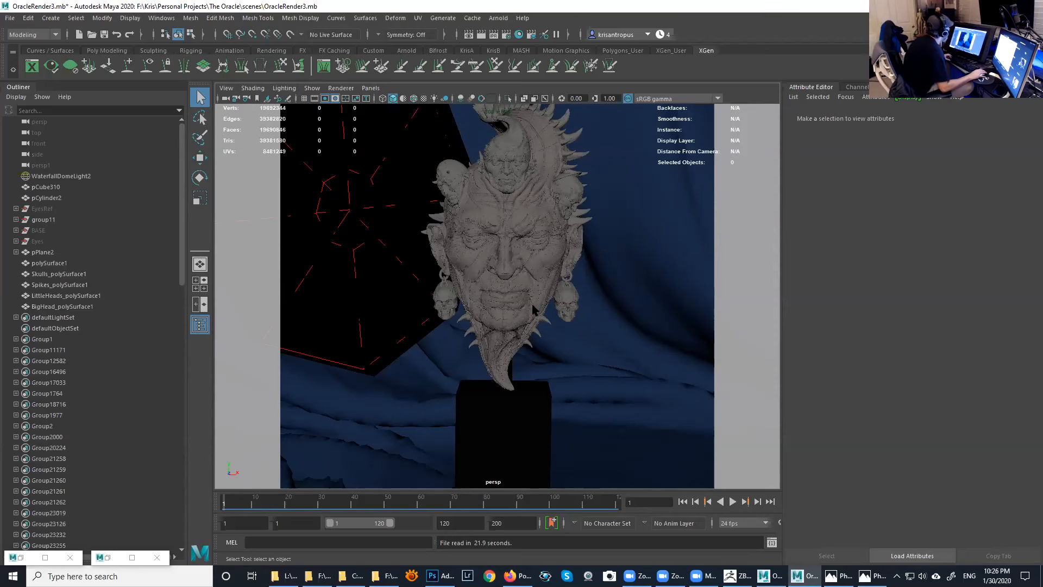
- Frame the octabox light beside the head, select its FrontGrid mesh, and look through the grid at the light lines behind it
right_click_drag(551, 321, 529, 324, "alt")
left_click_drag(528, 324, 570, 326, "alt")
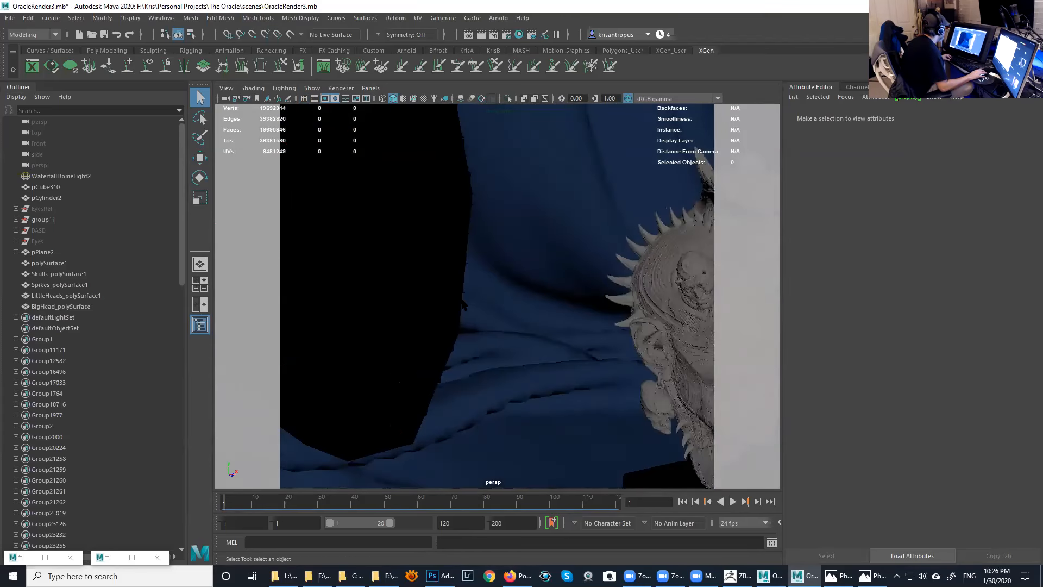
left_click(447, 305)
left_click_drag(625, 356, 728, 361, "alt")
key("f")
left_click(565, 315)
left_click_drag(565, 315, 403, 326, "alt")
left_click(500, 265)
left_click_drag(500, 264, 381, 203, "alt")
scroll(380, 203, "up", 5)
scroll(380, 203, "up", 6)
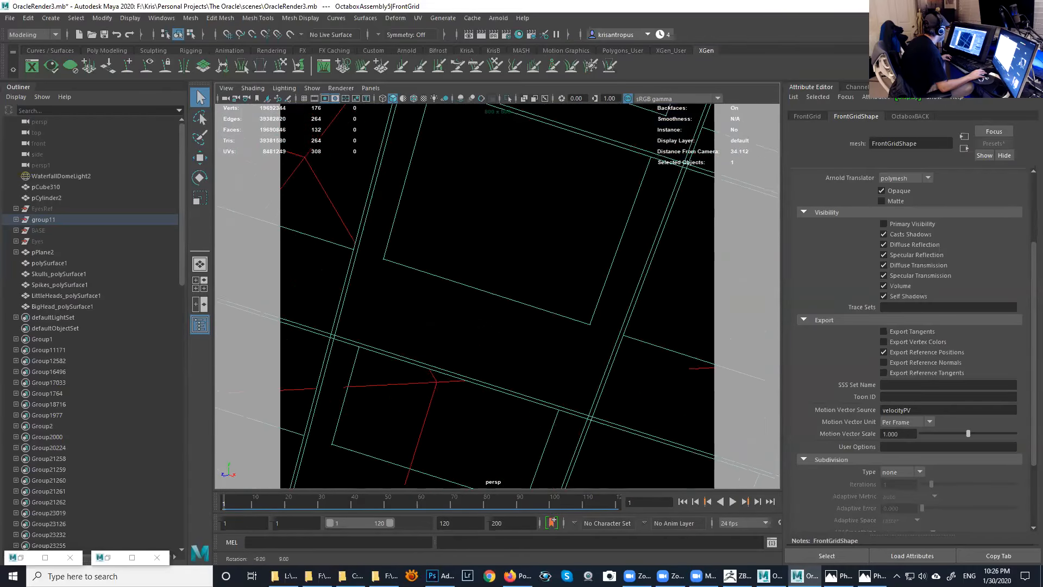
scroll(381, 203, "down", 3)
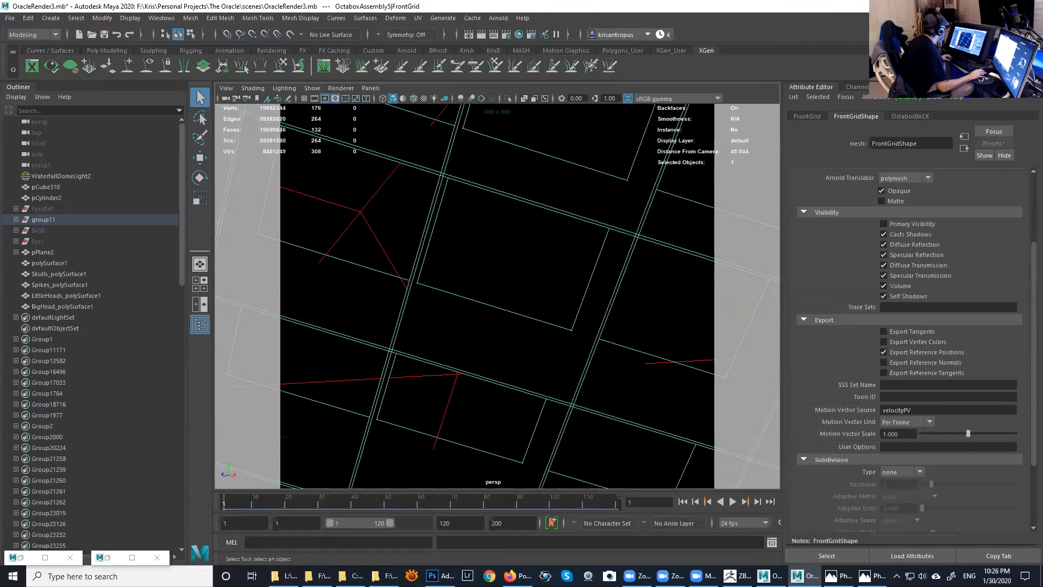
- Select the octabox's light_OctaLightObject mesh light and view its attributes and the whole softbox around the head
left_click(368, 202)
scroll(380, 203, "down", 3)
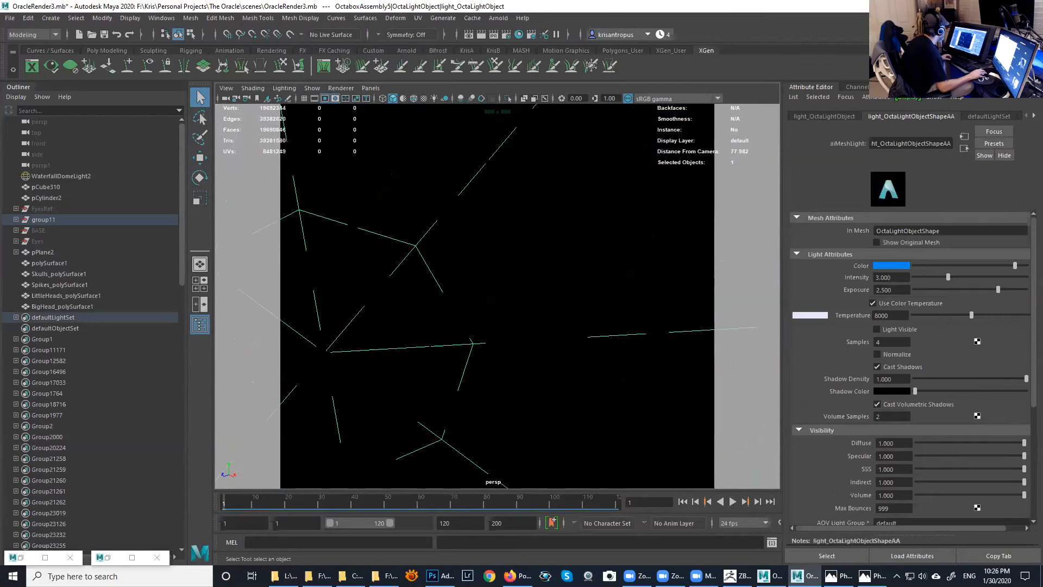
scroll(381, 204, "down", 5)
scroll(380, 204, "down", 6)
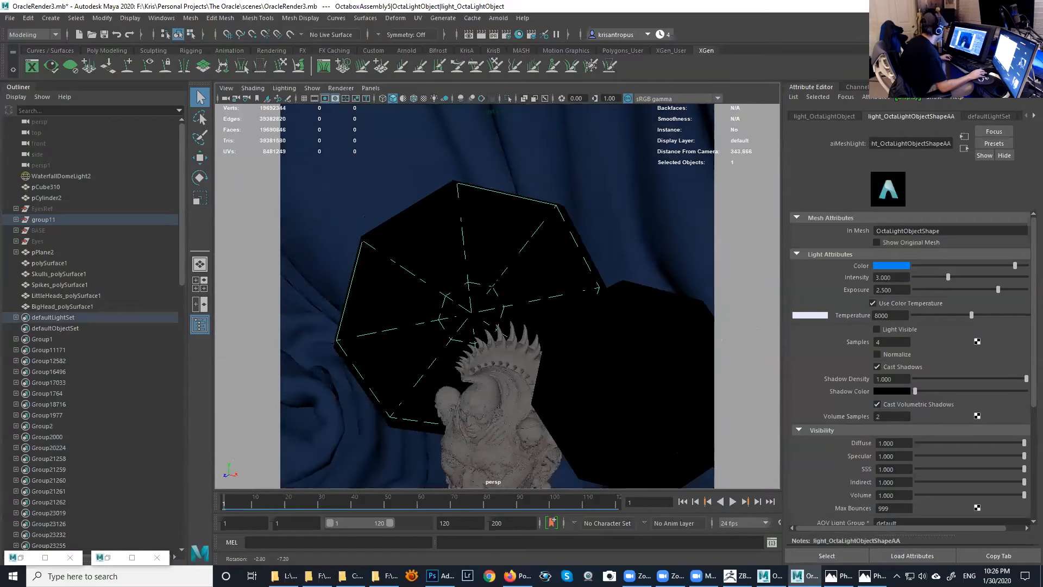
- Examine the octabox mesh light's shape and its placement beside the head from several angles
key("ctrl+1")
left_click_drag(524, 299, 543, 319, "alt")
key("ctrl+z")
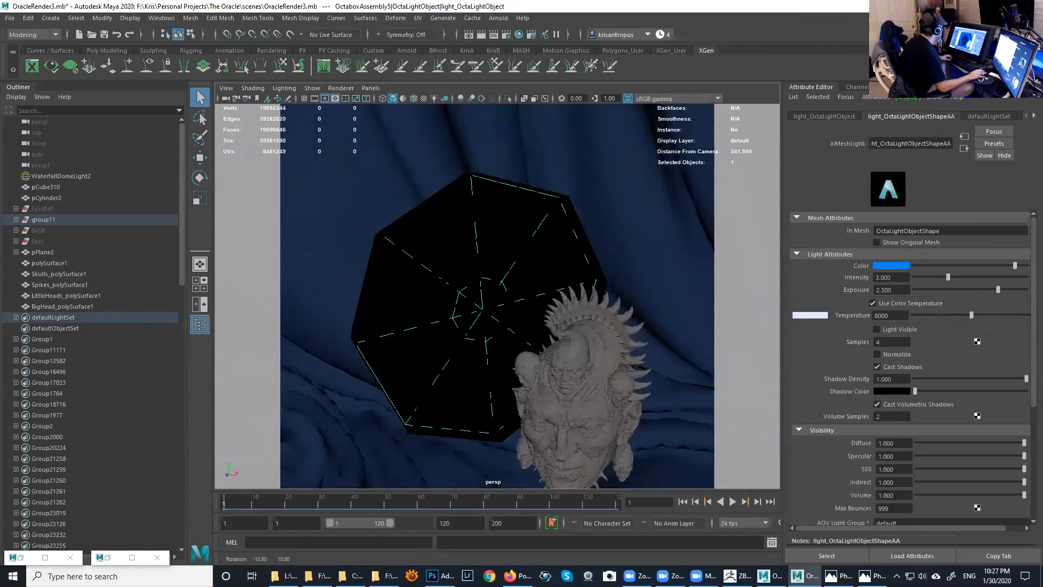
middle_click_drag(576, 315, 419, 303, "alt")
mouse_move(476, 301)
left_mouse_down("alt")
mouse_move(506, 336)
mouse_move(576, 326)
mouse_move(482, 284)
left_mouse_up("alt")
middle_click_drag(482, 284, 391, 312, "alt")
right_click_drag(392, 312, 478, 315, "alt")
middle_click_drag(478, 315, 382, 359, "alt")
left_click_drag(383, 359, 398, 323, "alt")
right_click_drag(397, 322, 478, 326, "alt")
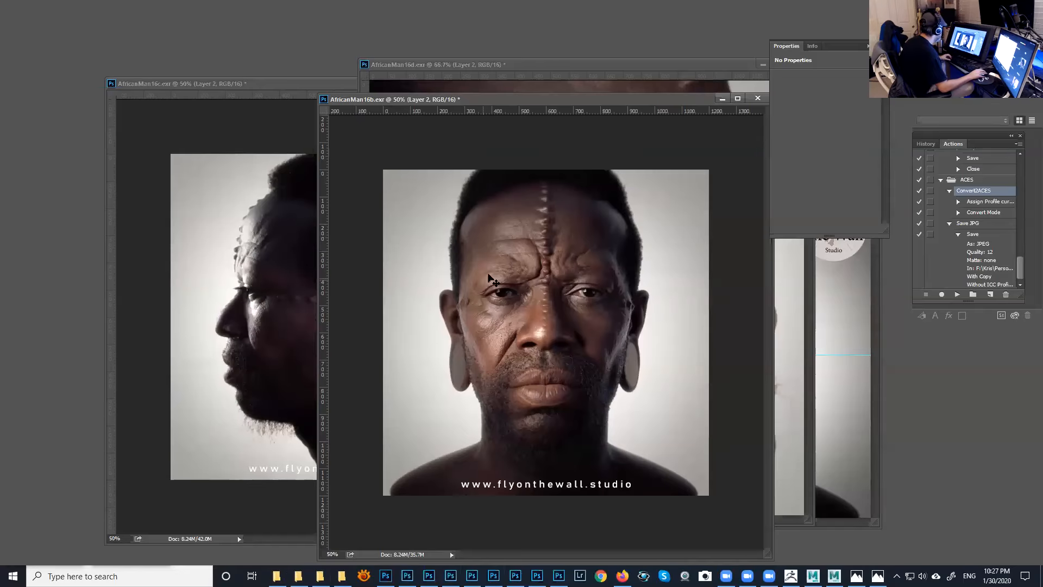
- In Photoshop, bring up the AfricanMan16d.exr and AfricanMan16a.exr portraits and examine the light reflections in the eyes at 200%
left_click(494, 67)
left_click_drag(494, 66, 406, 106)
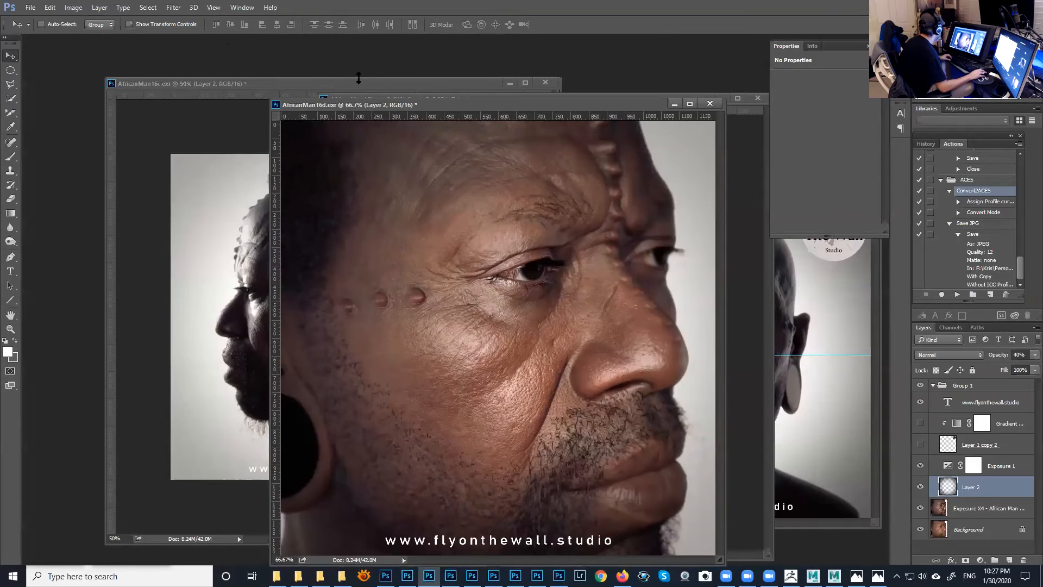
left_click(242, 7)
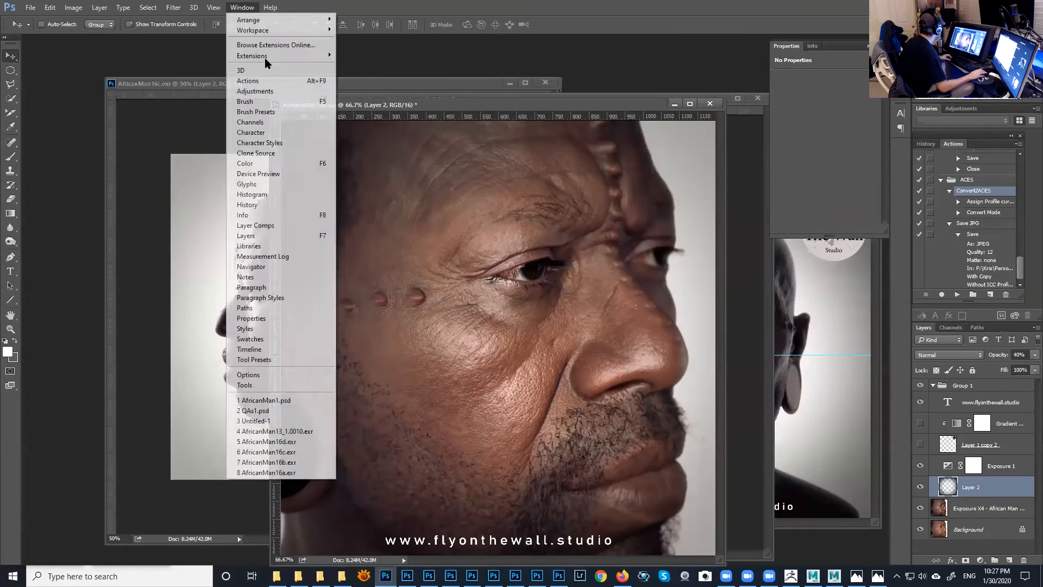
left_click(280, 469)
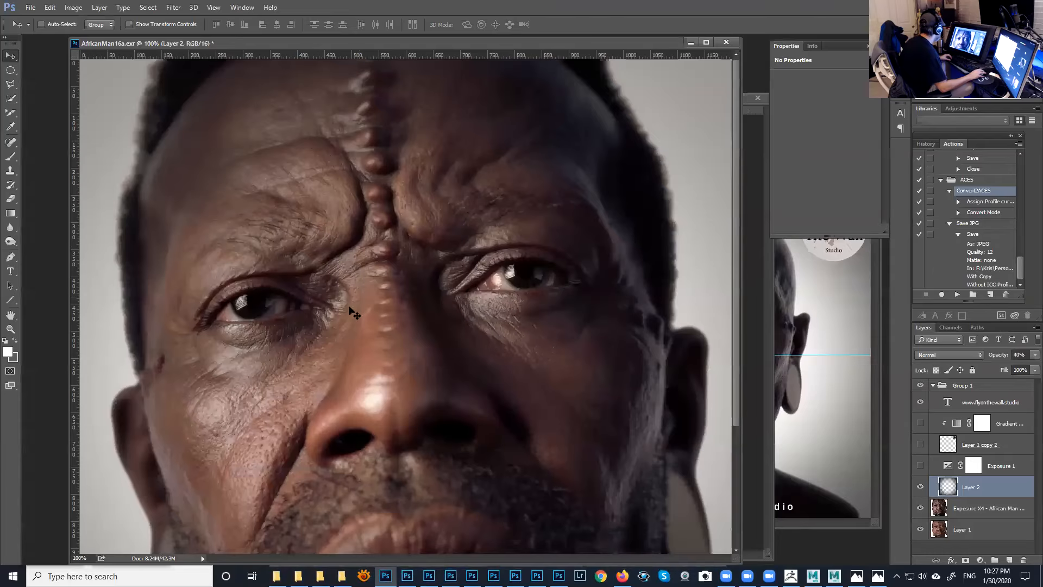
key("ctrl+plus")
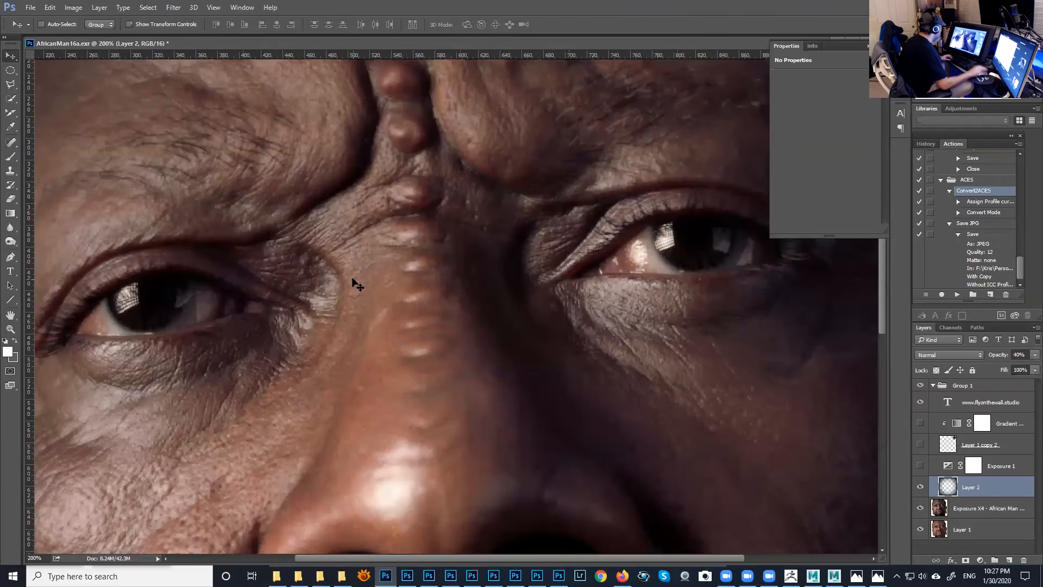
scroll(195, 335, "left", 2, "ctrl")
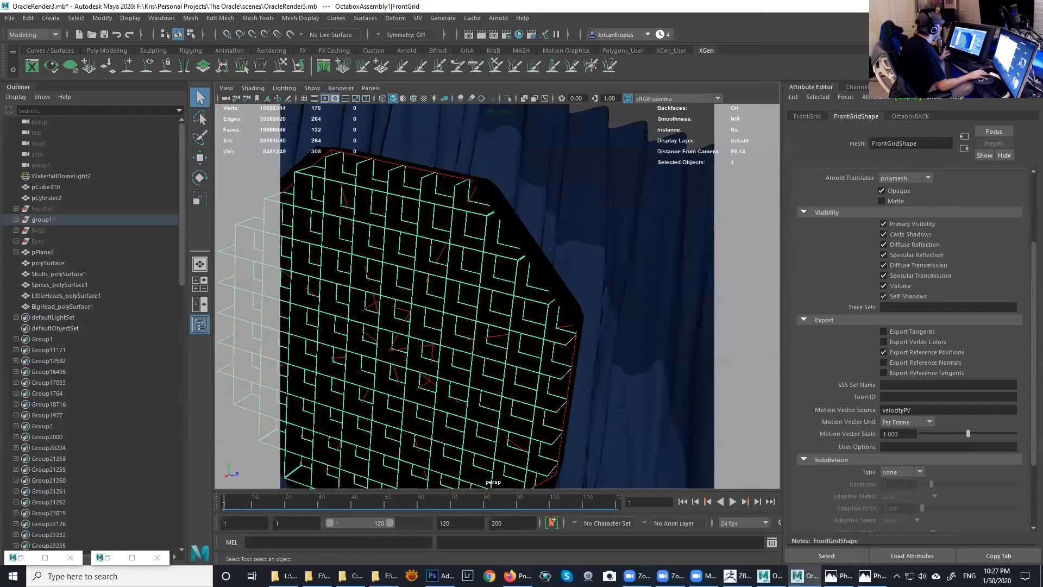
- View the octabox's front grid from another angle and select the curtain mesh behind the head
mouse_move(435, 288)
left_mouse_down("alt")
mouse_move(548, 283)
mouse_move(458, 248)
mouse_move(521, 271)
mouse_move(429, 204)
mouse_move(431, 253)
mouse_move(482, 224)
left_mouse_up("alt")
right_click_drag(481, 224, 388, 260, "alt")
left_click_drag(388, 260, 435, 282, "alt")
left_click(515, 278)
left_click_drag(515, 278, 494, 272, "alt")
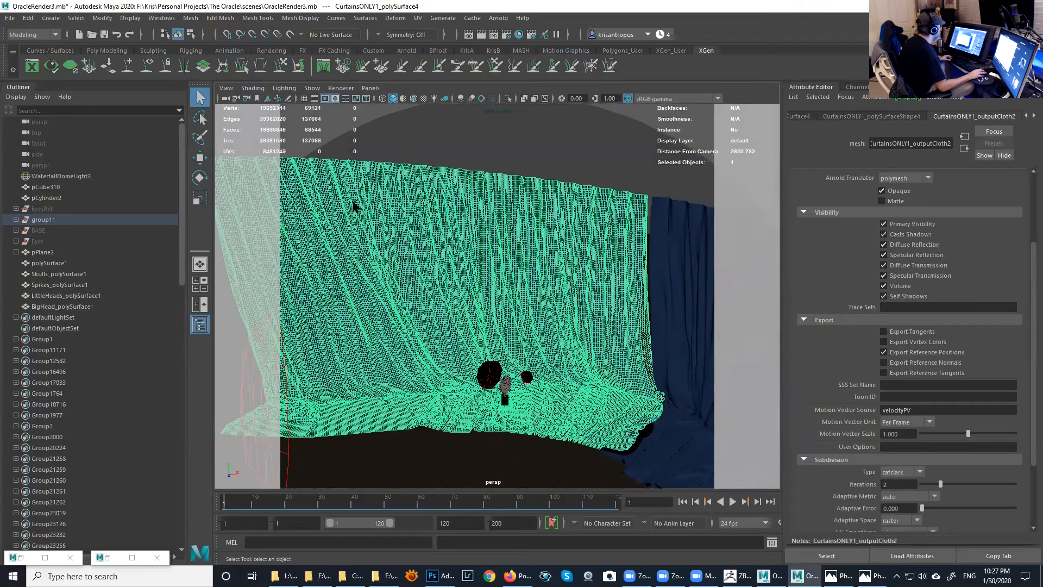
- Examine the whole curved curtain backdrop and the placement of the lights and head from a distance
left_click_drag(552, 241, 450, 199, "alt")
left_click_drag(559, 229, 596, 261, "alt")
right_click_drag(597, 261, 481, 197, "alt")
left_click_drag(530, 275, 540, 182, "alt")
right_click_drag(540, 182, 495, 263, "alt")
left_click_drag(511, 382, 511, 394, "alt")
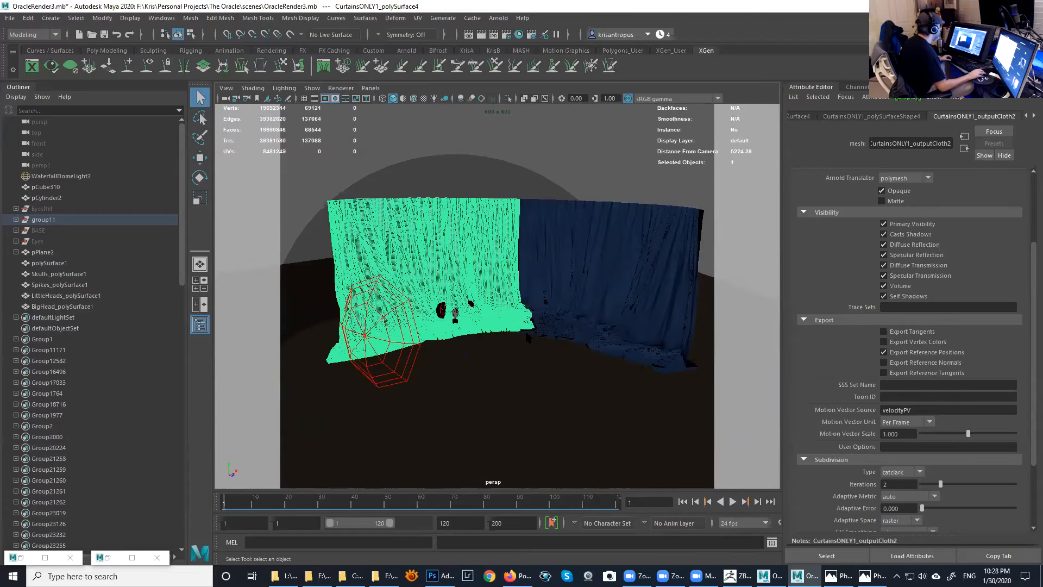
left_click_drag(527, 344, 450, 235, "alt")
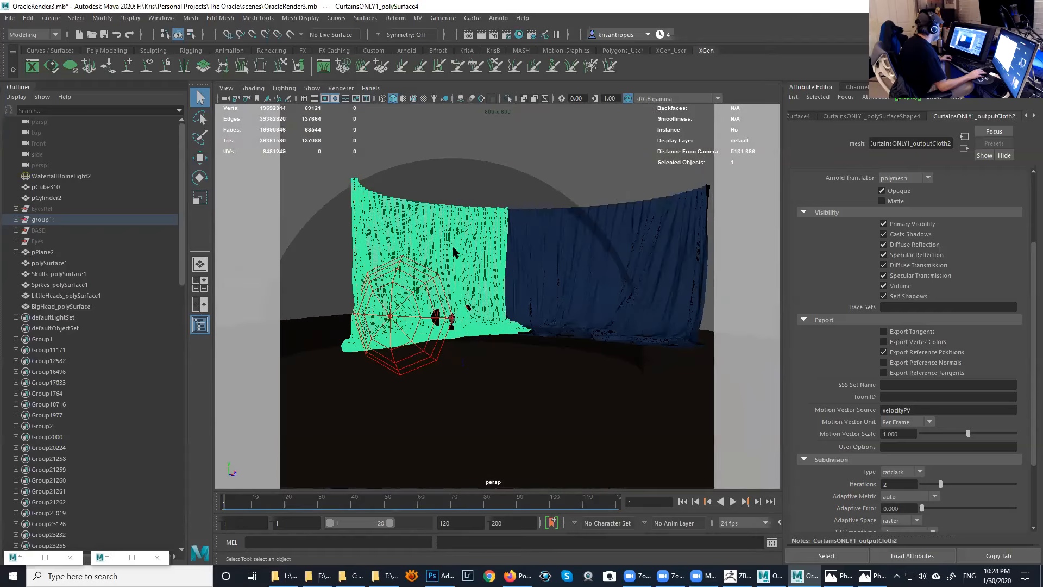
left_click_drag(509, 345, 507, 352, "alt")
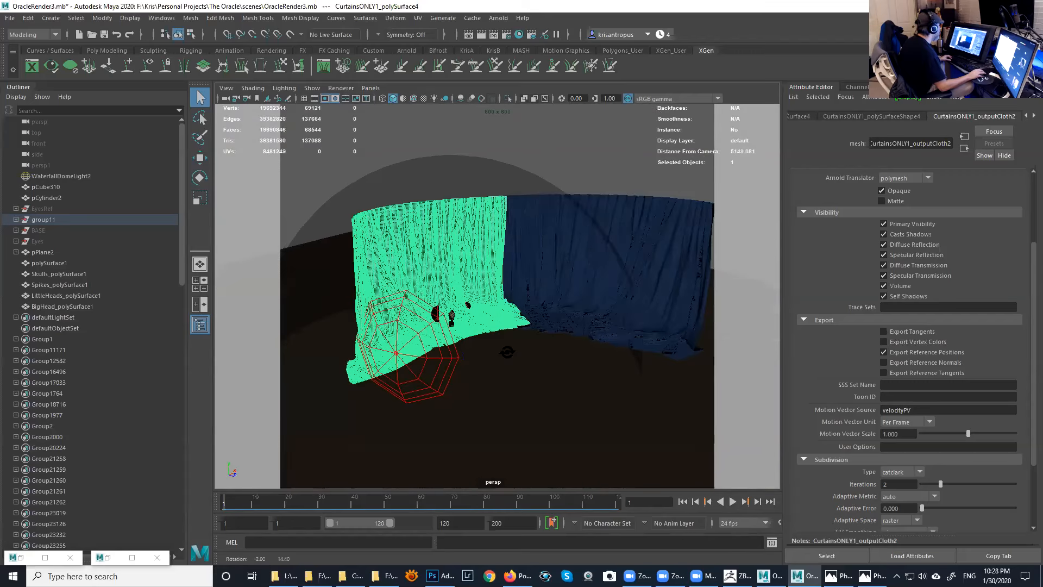
- Examine the head, pedestal and softboxes against the selected curtain's folds, up close and from above
left_click_drag(501, 313, 474, 321, "alt")
right_click_drag(474, 321, 560, 337, "alt")
left_click_drag(560, 337, 533, 386, "alt")
left_click_drag(528, 280, 529, 259, "alt")
right_click_drag(528, 259, 589, 337, "alt")
middle_click_drag(589, 337, 572, 278, "alt")
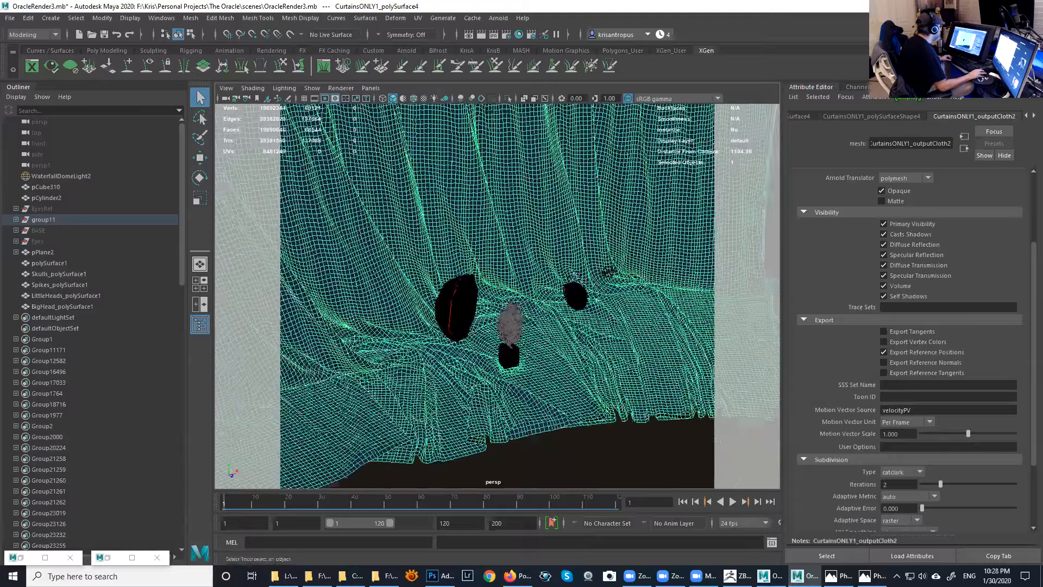
left_click_drag(573, 278, 594, 310, "alt")
left_click_drag(473, 328, 494, 294, "alt")
right_click_drag(495, 293, 472, 326, "alt")
left_click_drag(472, 326, 457, 318, "alt")
middle_click_drag(456, 317, 443, 316, "alt")
left_click_drag(444, 316, 552, 324, "alt")
- Select the other half of the curtain backdrop and inspect the set from above down to the front of the head
left_click(502, 274)
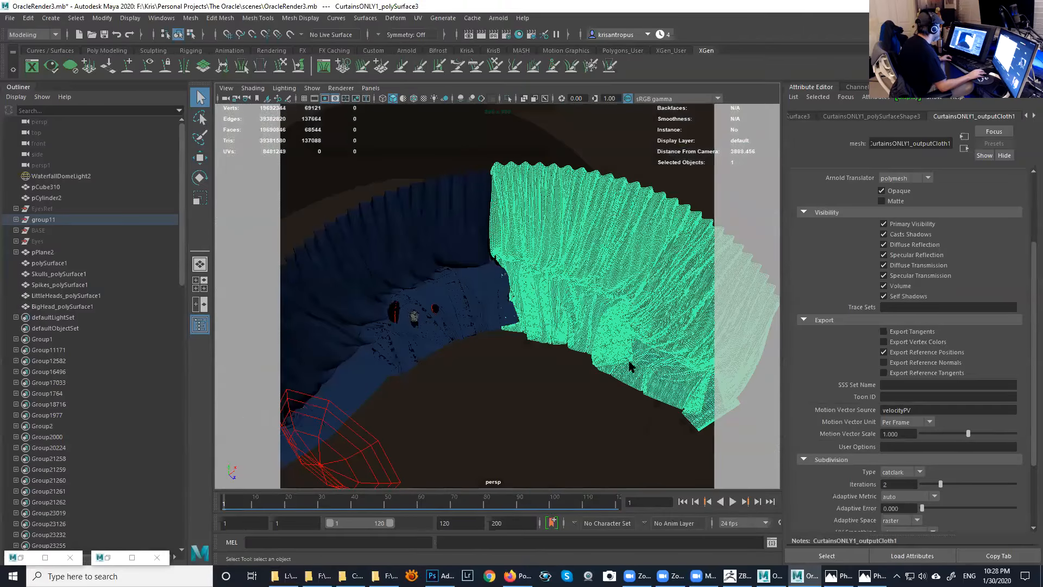
middle_click_drag(486, 281, 549, 278, "alt")
left_click_drag(549, 279, 508, 293, "alt")
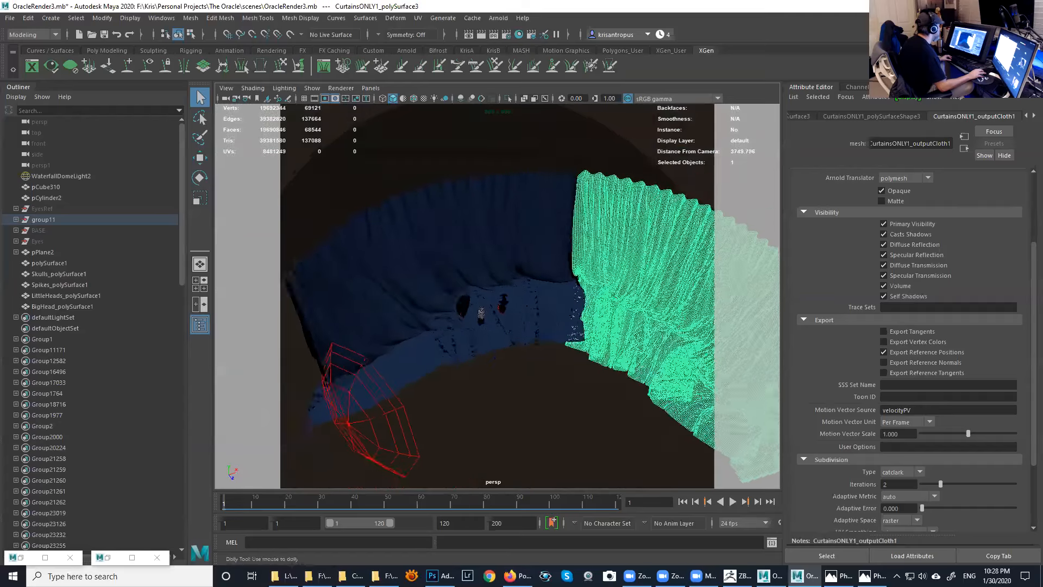
right_click_drag(508, 293, 575, 319, "alt")
left_click_drag(573, 319, 498, 308, "alt")
right_click_drag(497, 307, 584, 366, "alt")
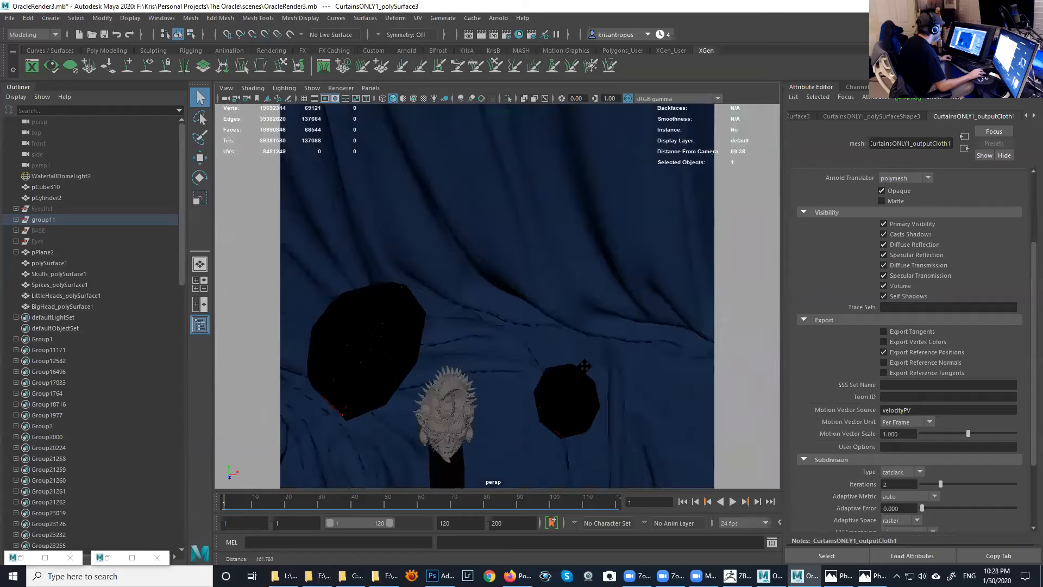
middle_click_drag(584, 366, 554, 286, "alt")
left_click_drag(555, 286, 552, 143, "alt")
right_click_drag(552, 144, 606, 283, "alt")
left_click_drag(607, 283, 543, 287, "alt")
mouse_move(543, 287)
middle_mouse_down("alt")
mouse_move(530, 282)
mouse_move(588, 223)
middle_mouse_up("alt")
right_click_drag(588, 223, 590, 275, "alt")
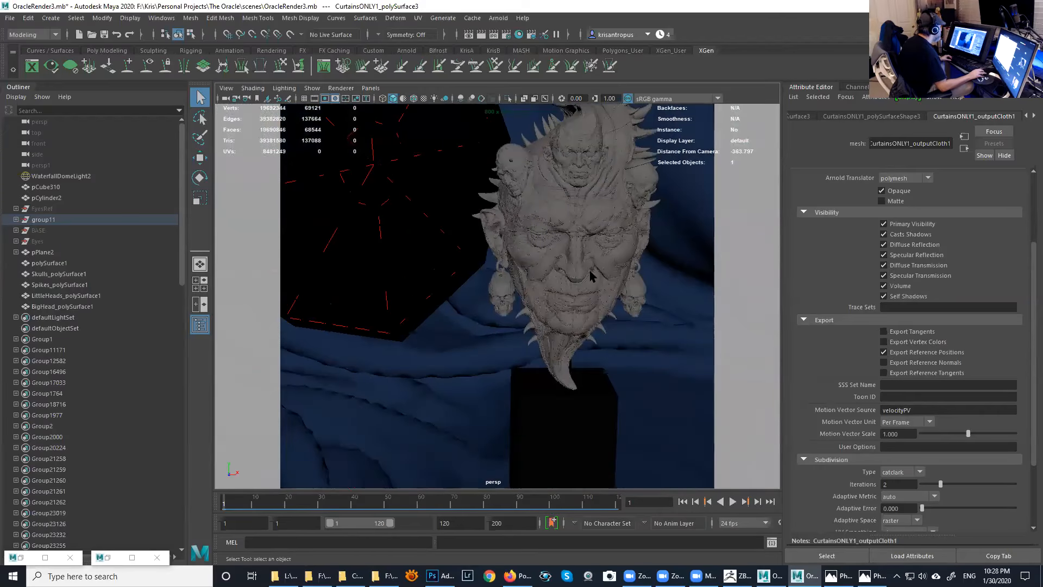
- Select the BigHead_polySurface1 mesh, view it at an angle, and switch the selection to the curtain behind it
left_click(592, 279)
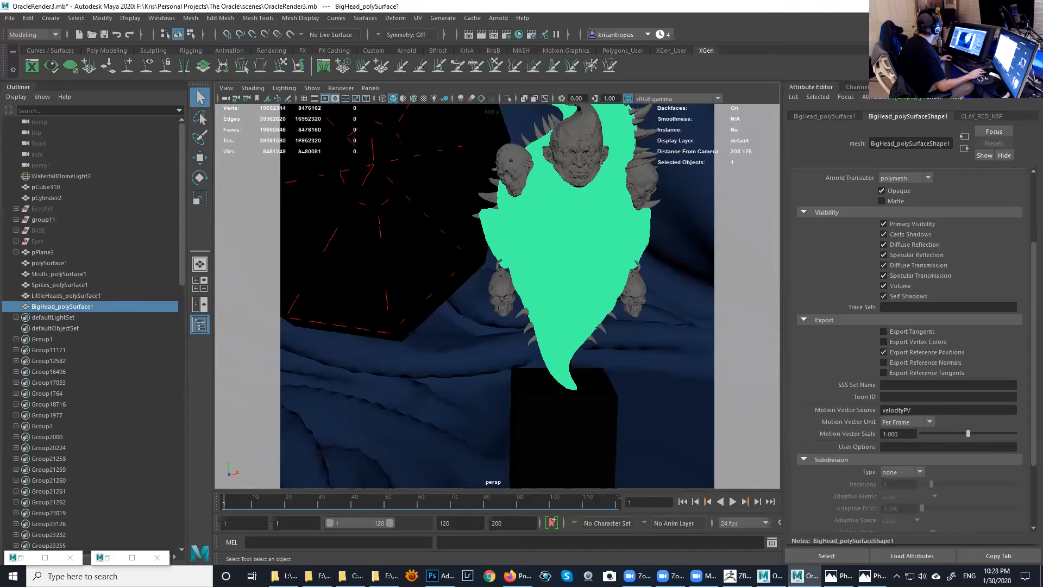
middle_click_drag(606, 259, 734, 201, "alt")
left_click_drag(734, 201, 433, 237, "alt")
middle_click_drag(555, 296, 642, 282, "alt")
left_click_drag(543, 251, 482, 218, "alt")
right_click_drag(456, 217, 486, 225, "alt")
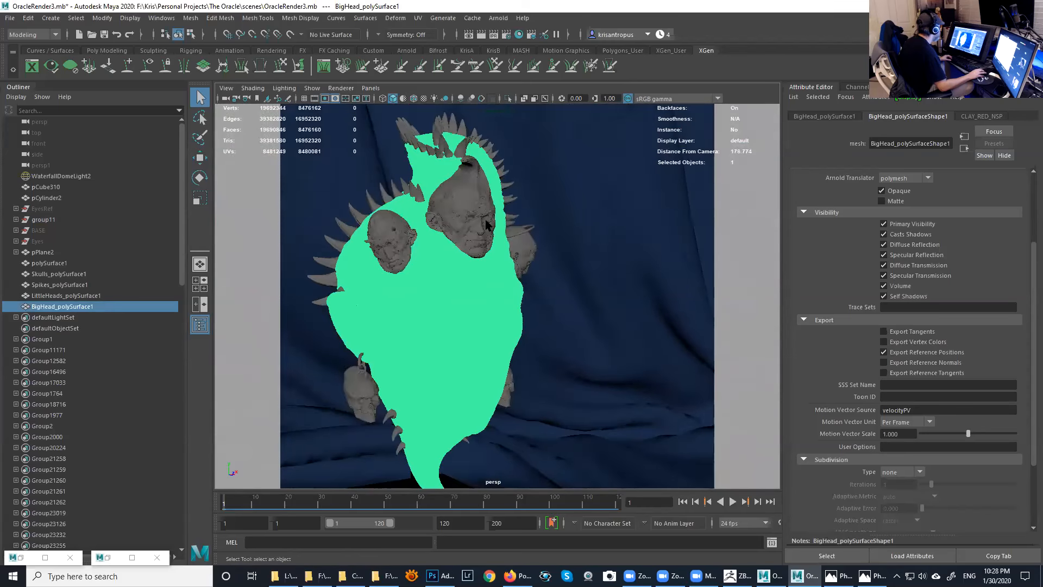
left_click(548, 252)
right_click_drag(527, 295, 483, 317, "alt")
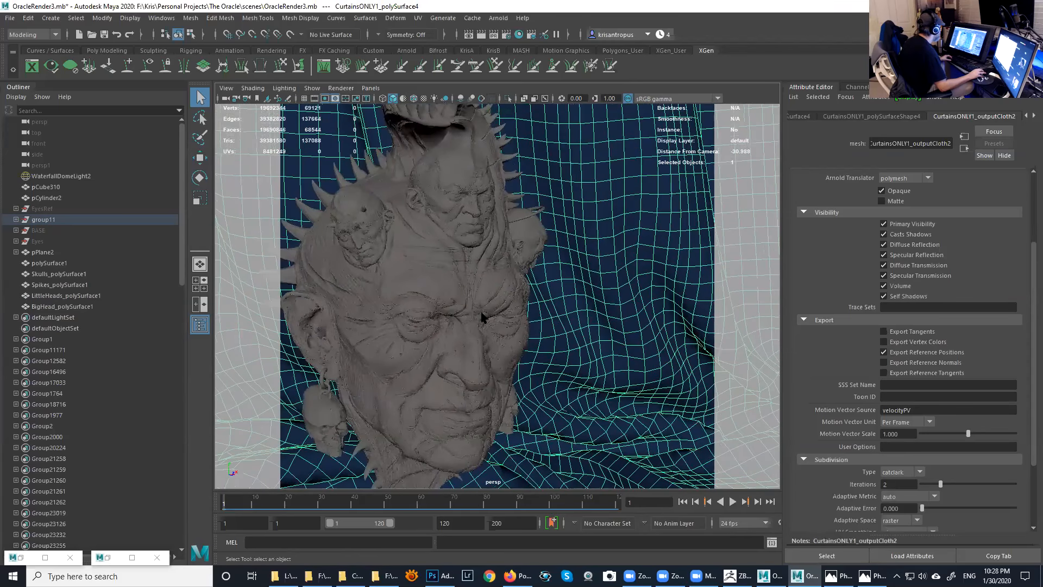
- Reselect the BigHead_polySurface1 mesh, frame it up close, and undo its selection
left_click(482, 317)
key("f")
right_click_drag(591, 325, 673, 360, "alt")
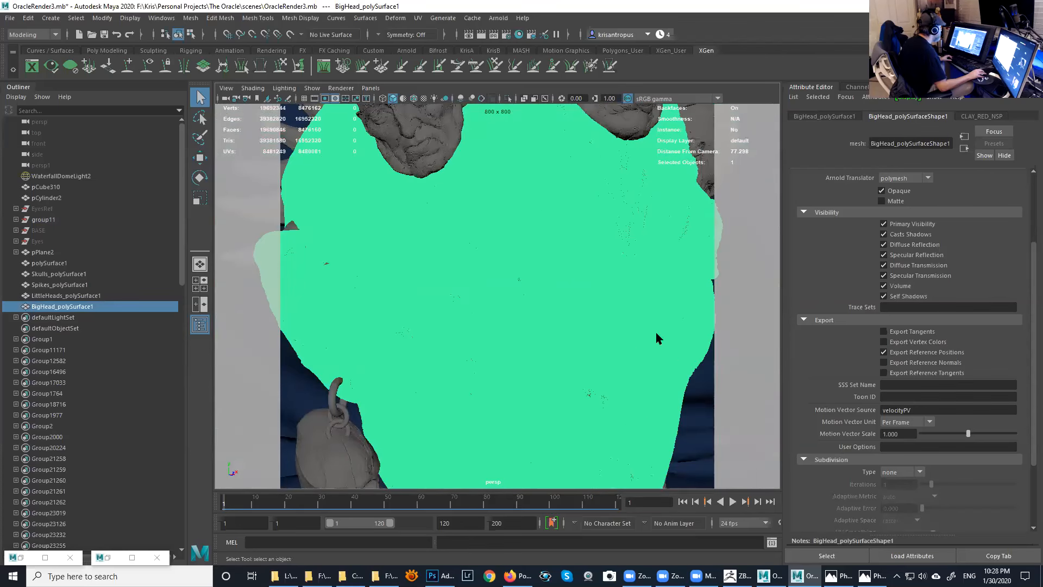
key("ctrl+z")
- Compose a front perspective view of the head on its pedestal with the octabox beside it for rendering
left_click_drag(612, 276, 558, 263, "alt")
right_click_drag(558, 262, 610, 326, "alt")
middle_click_drag(611, 326, 511, 380, "alt")
left_click_drag(510, 380, 533, 380, "alt")
right_click_drag(533, 380, 396, 284, "alt")
middle_click_drag(396, 284, 466, 270, "alt")
left_click_drag(463, 265, 484, 277, "alt")
right_click_drag(484, 277, 448, 252, "alt")
left_click_drag(448, 252, 470, 255, "alt")
right_click_drag(470, 255, 491, 229, "alt")
middle_click_drag(491, 229, 500, 209, "alt")
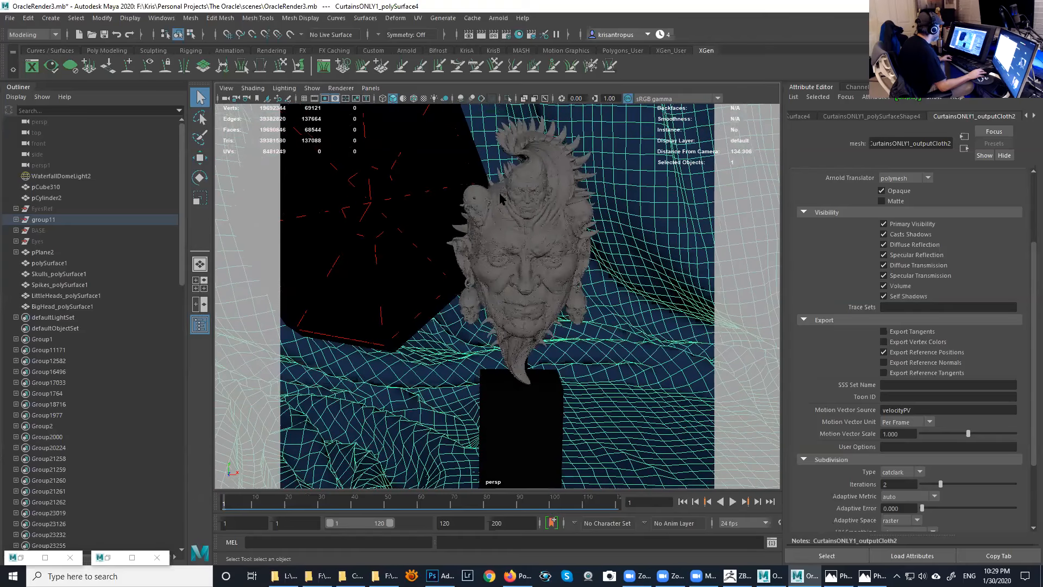
- Open the Arnold RenderView, restore the Render Settings window, and arrange the two windows side by side
left_click(498, 18)
left_click(540, 48)
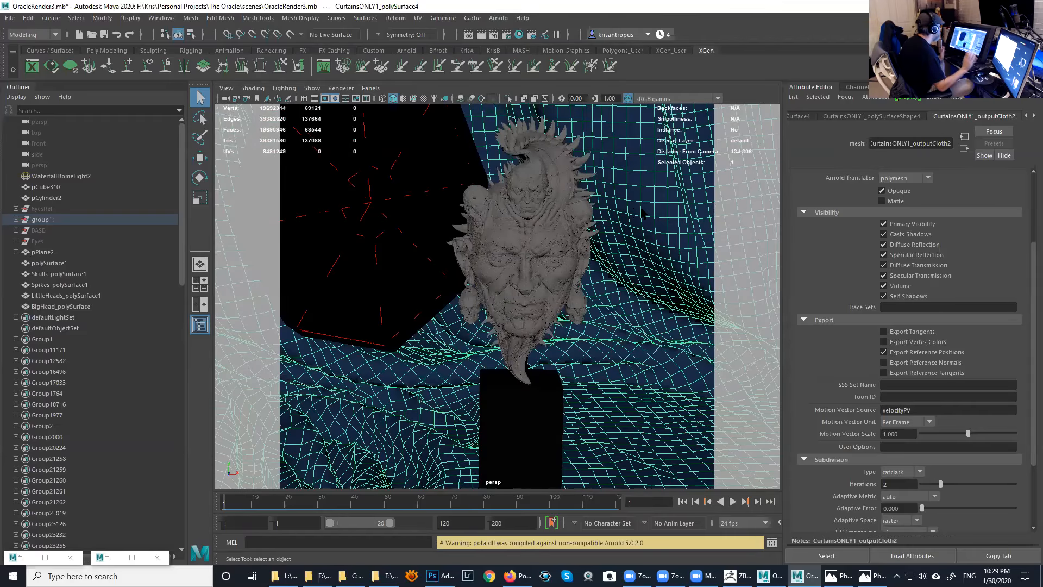
left_click(20, 557)
left_click(105, 558)
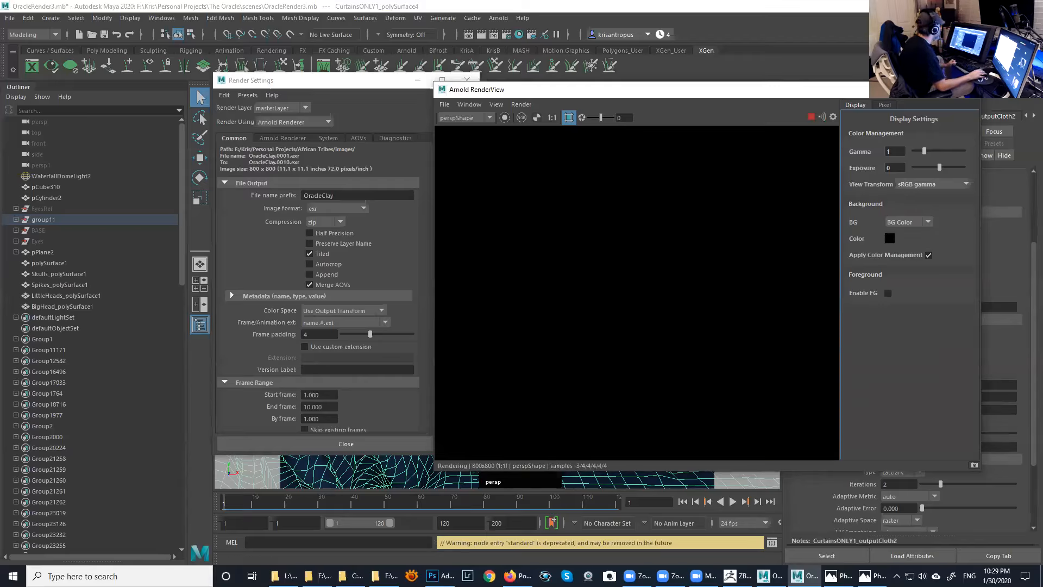
left_click(392, 82)
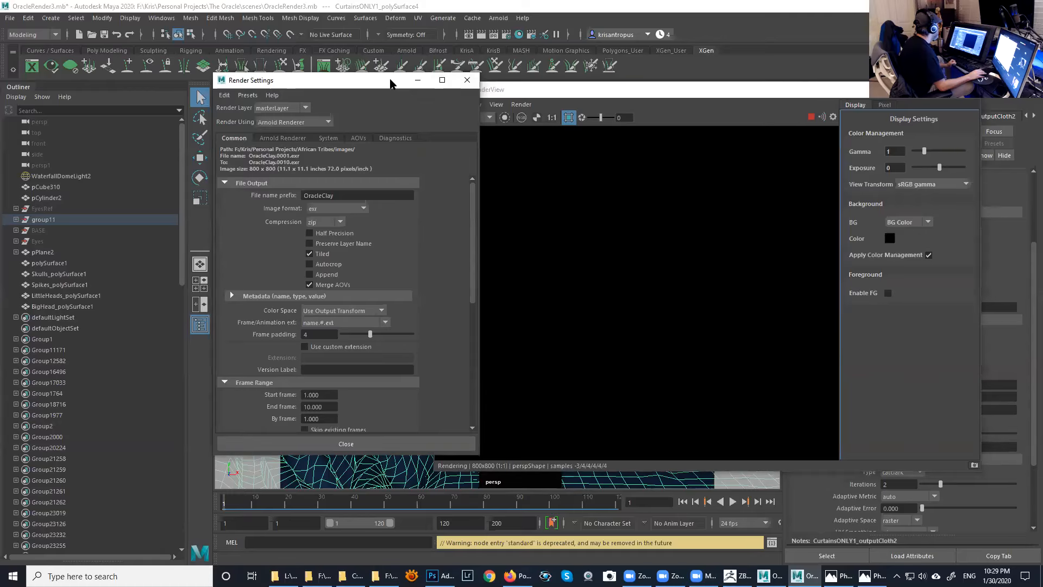
left_click_drag(390, 82, 284, 89)
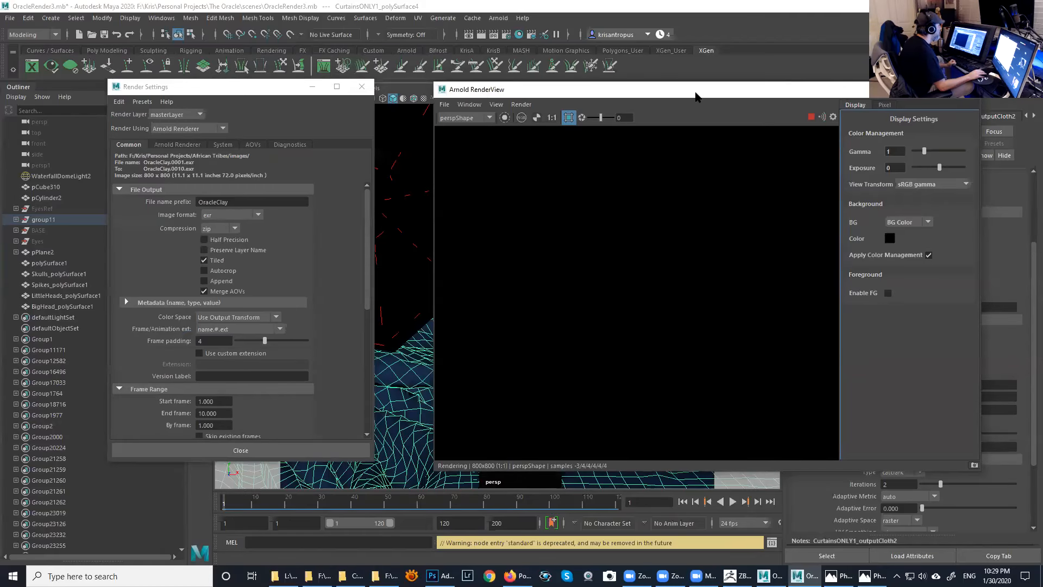
left_click_drag(695, 94, 686, 134)
left_click_drag(258, 90, 148, 160)
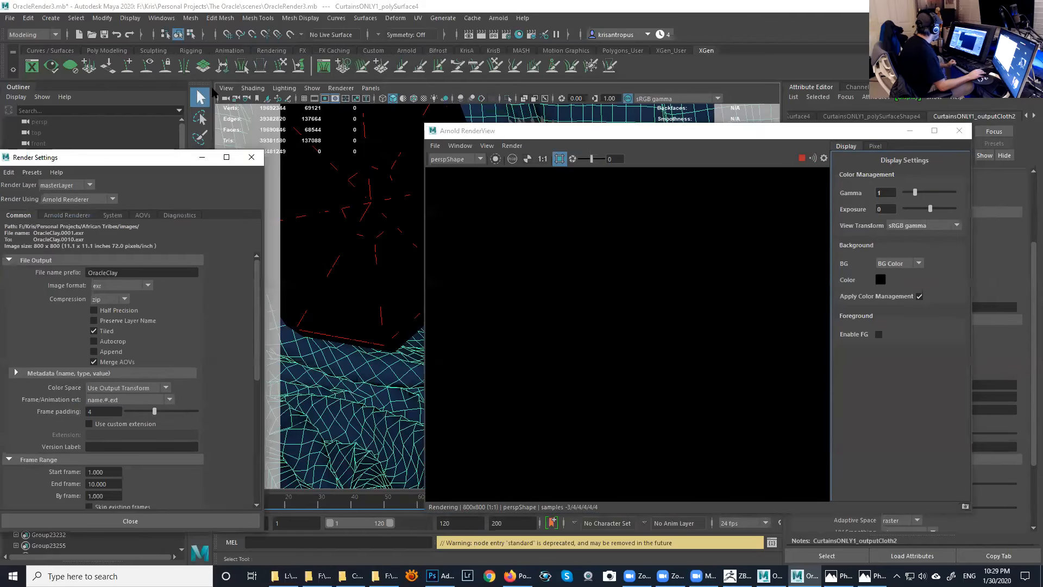
- Select the persp camera and disable depth of field in its Arnold attributes
left_click(224, 89)
left_click(249, 107)
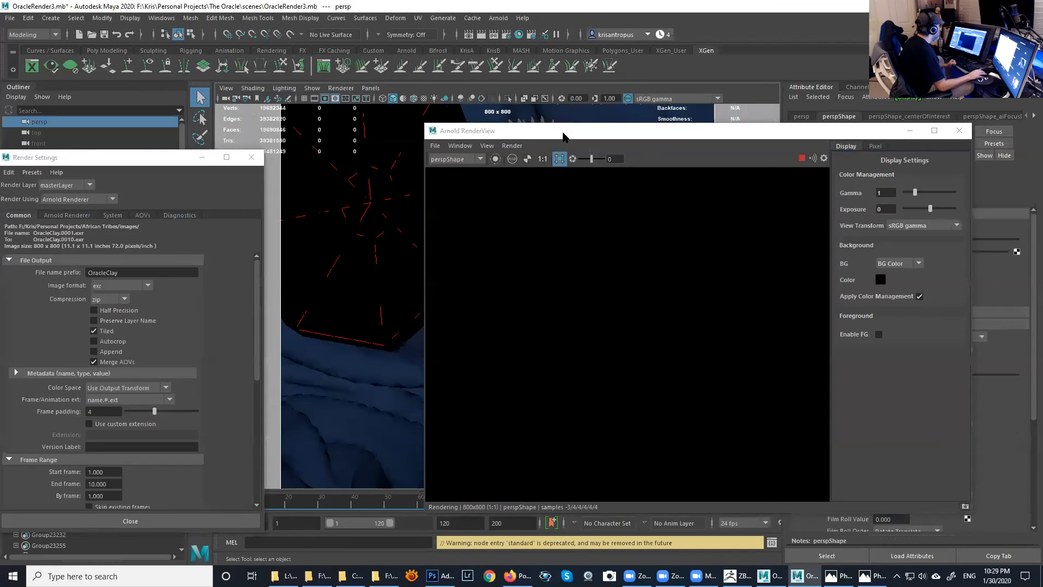
left_click_drag(563, 136, 290, 63)
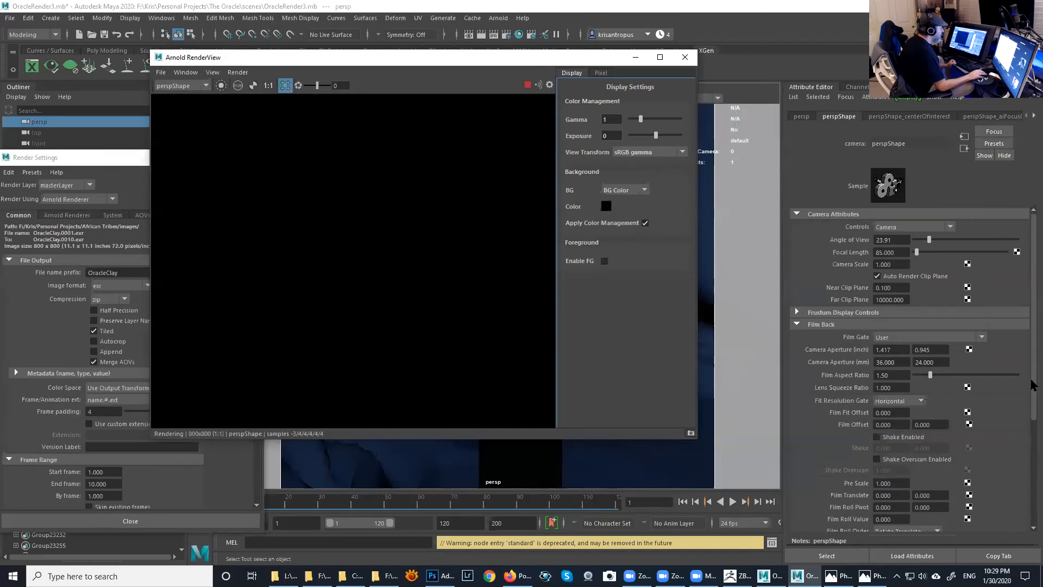
scroll(1032, 361, "down", 3)
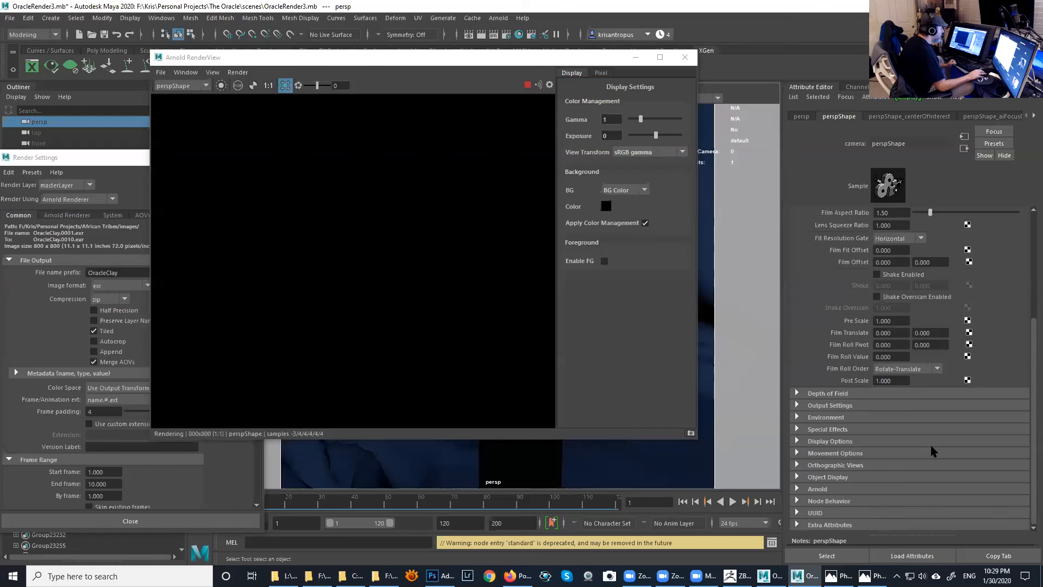
left_click(923, 489)
left_click(903, 502)
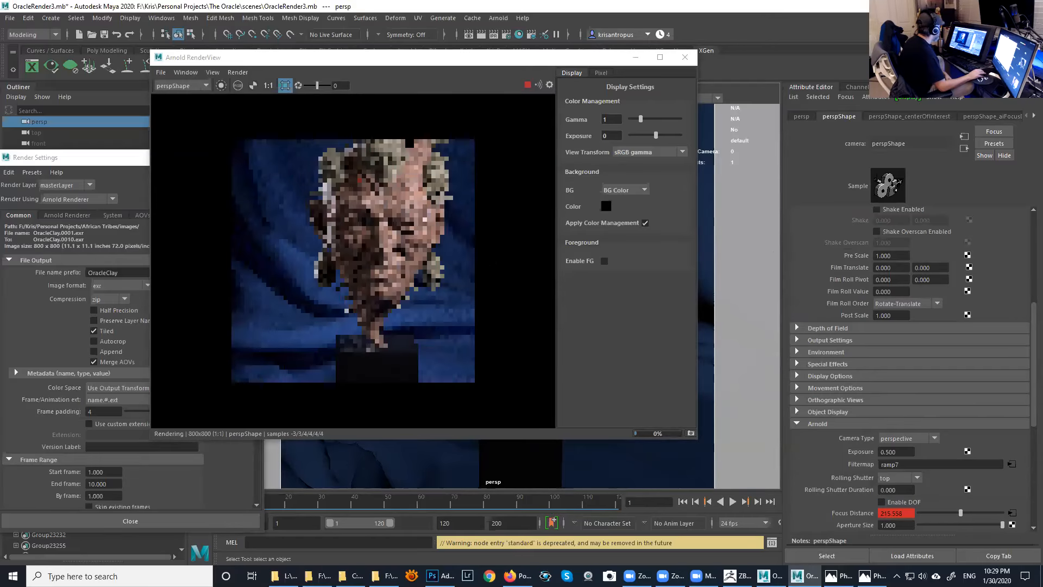
- Enlarge the Arnold RenderView window and zoom in on the rendered head's face
scroll(425, 239, "up", 2)
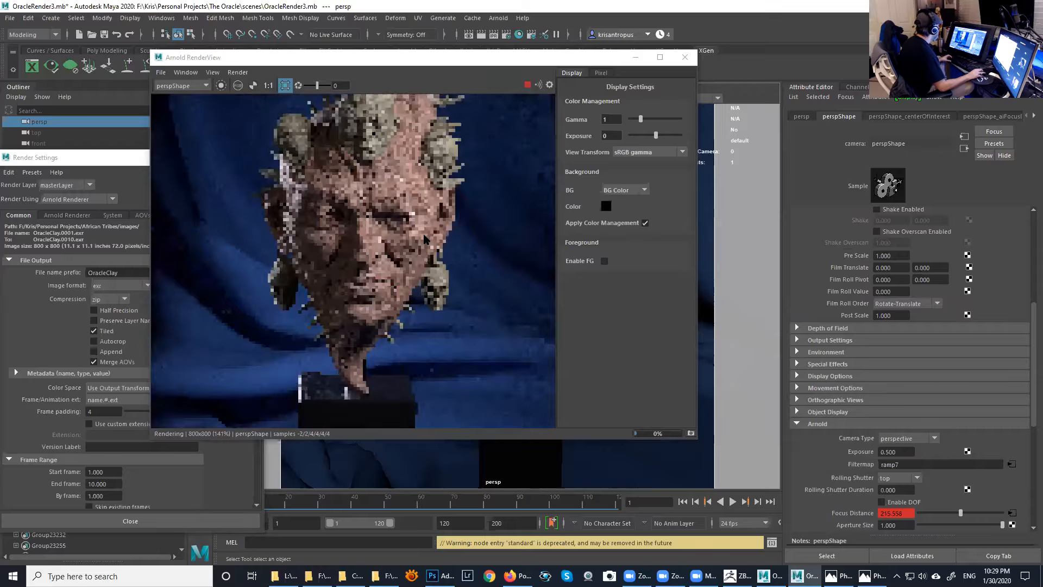
scroll(456, 232, "up", 2)
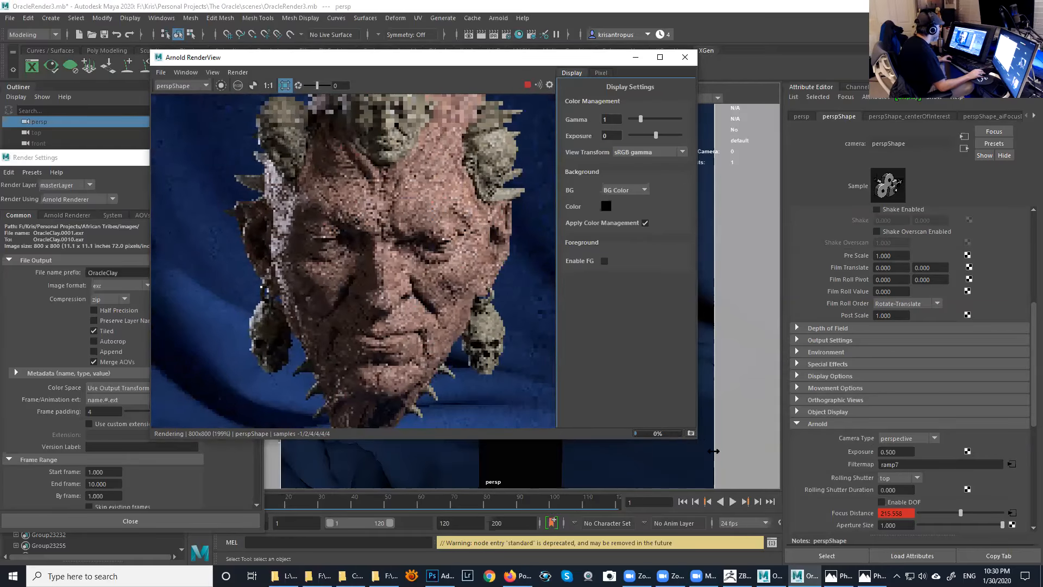
left_click_drag(698, 429, 767, 429)
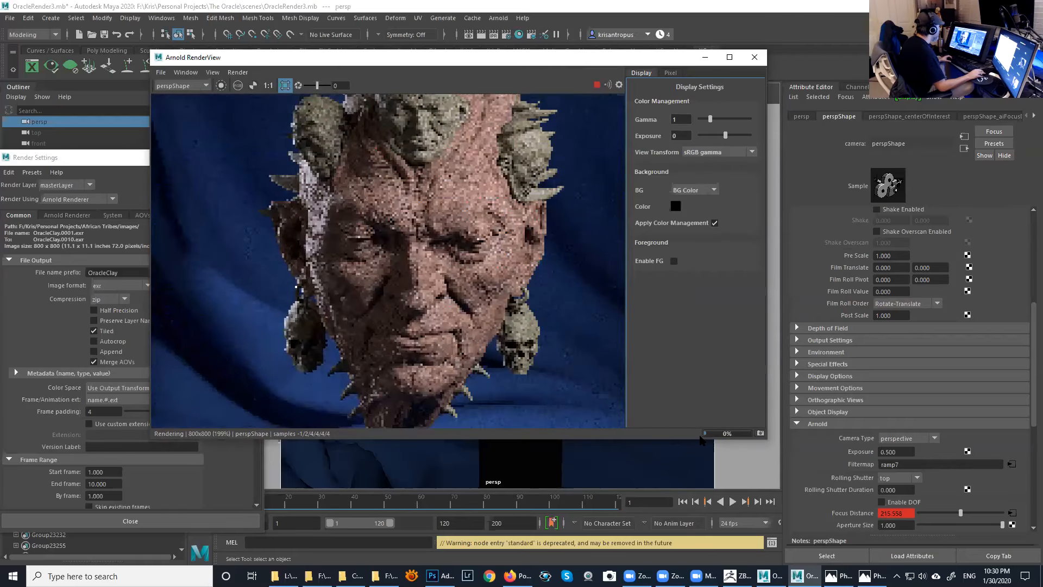
left_click_drag(705, 440, 707, 507)
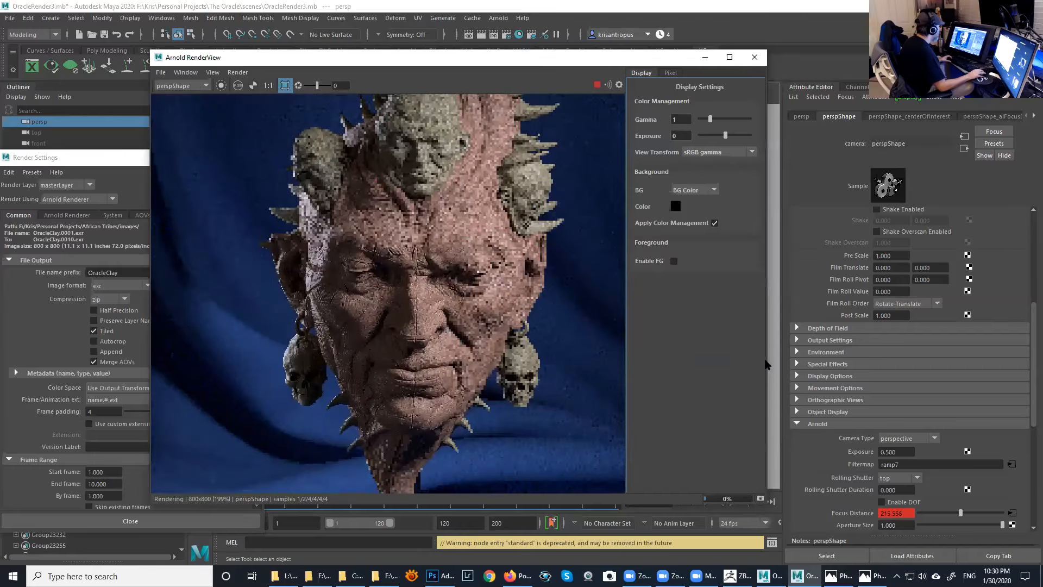
left_click_drag(768, 365, 899, 367)
scroll(516, 318, "up", 2)
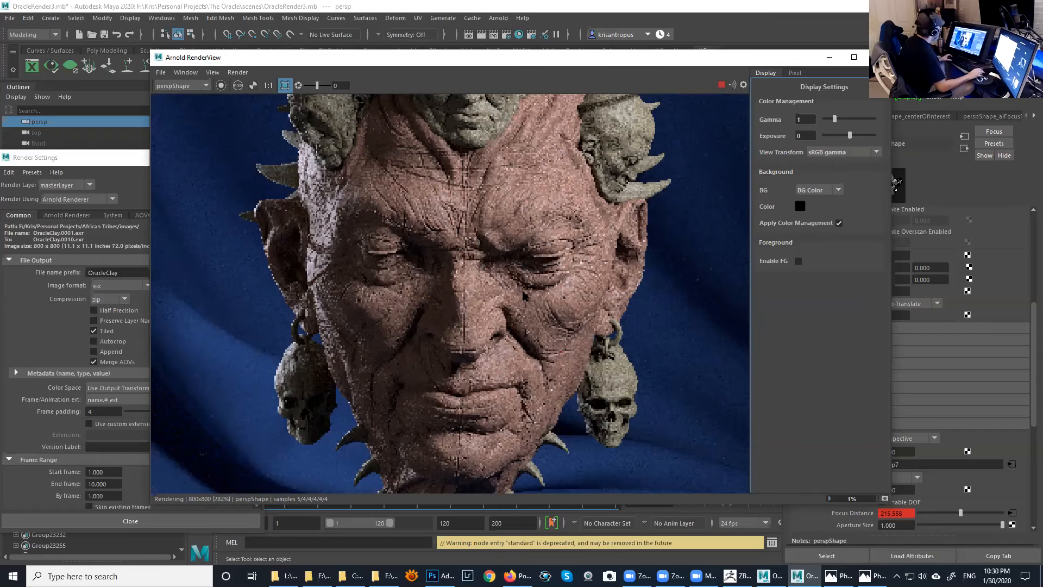
- Examine the Arnold render of the head up close and from farther out, checking the face, skull earrings and blue curtain
scroll(524, 298, "down", 2)
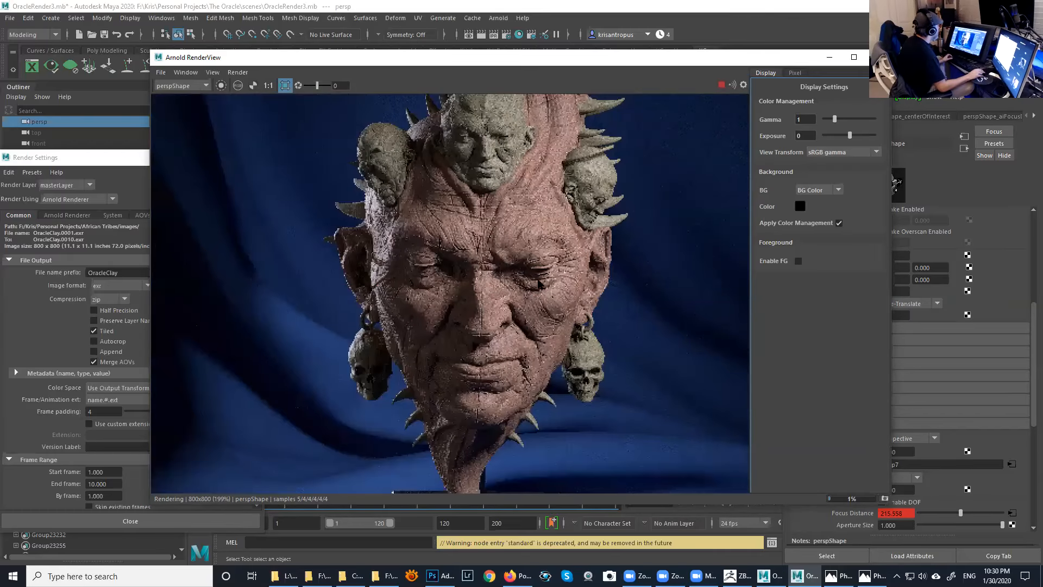
scroll(525, 297, "up", 2)
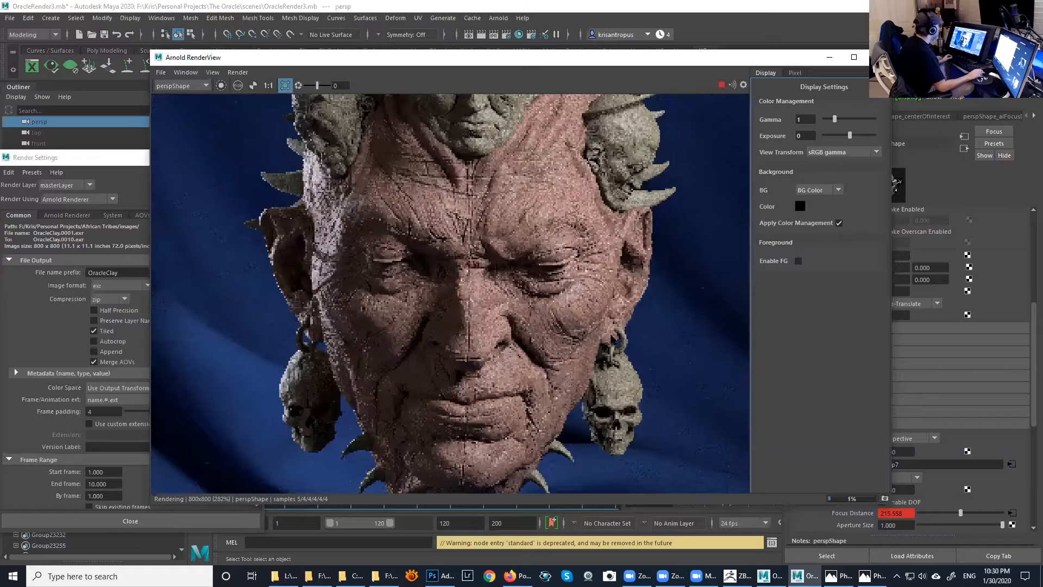
scroll(561, 303, "down", 2)
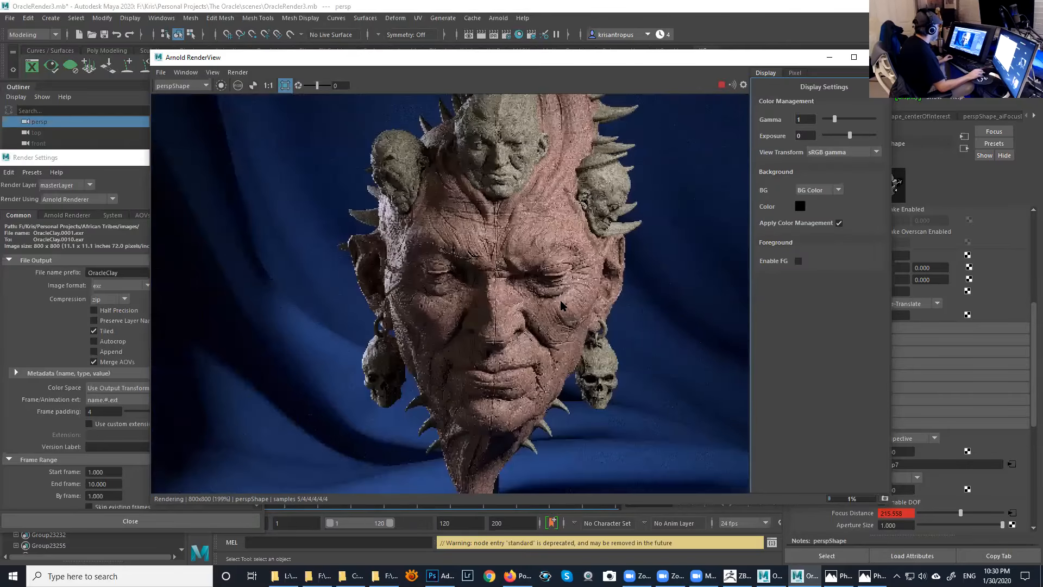
middle_click_drag(562, 322, 530, 306)
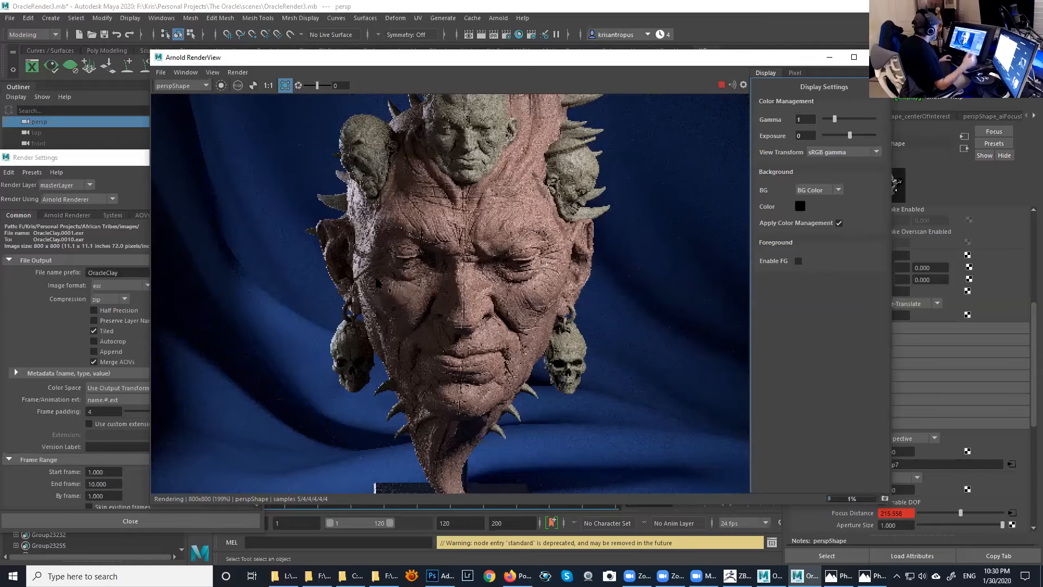
scroll(565, 304, "up", 2)
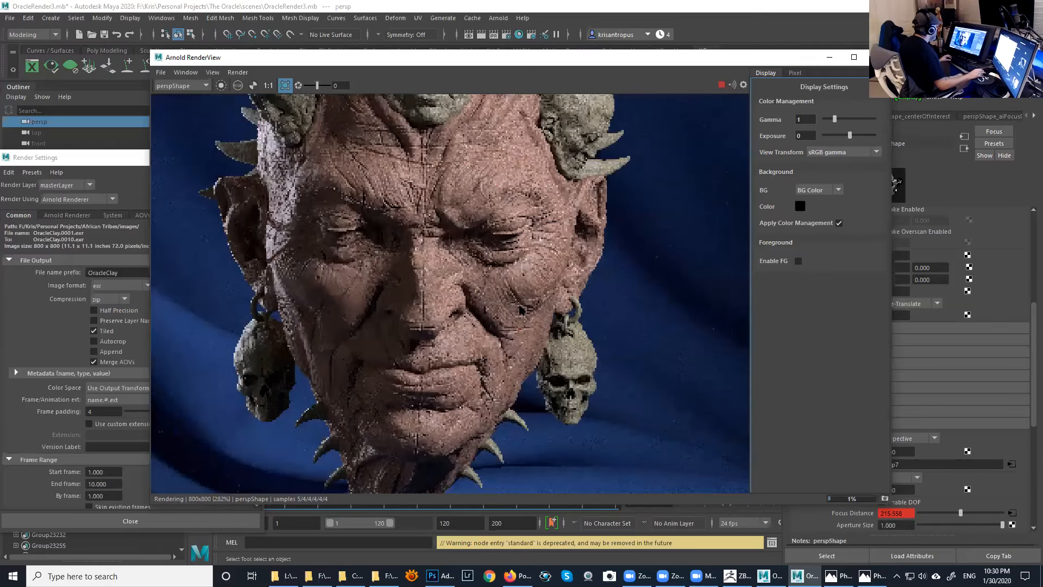
middle_click_drag(525, 315, 553, 330)
scroll(551, 331, "up", 1)
scroll(550, 331, "down", 1)
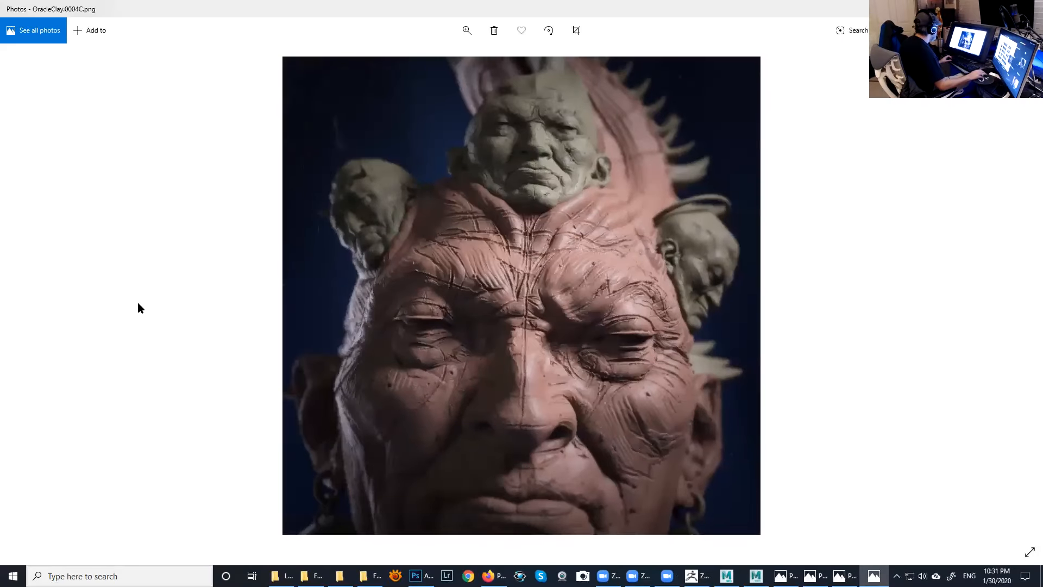
- Compare OracleClay.0004C.png with OracleClay.0004_result.jpg in Photos, inspecting the face up close, and return to the Arnold RenderView in Maya
key("Left")
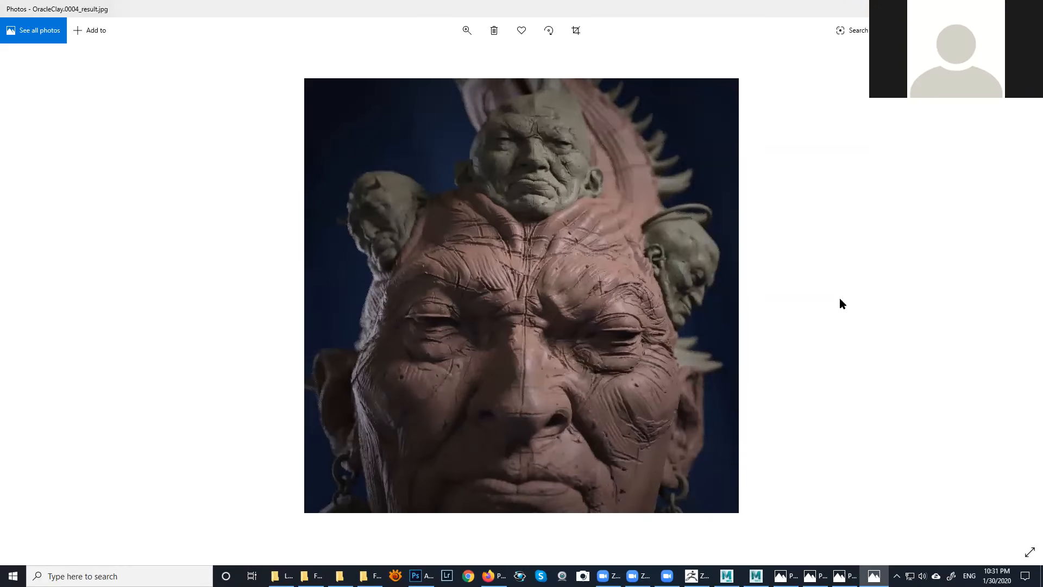
left_click(1009, 299)
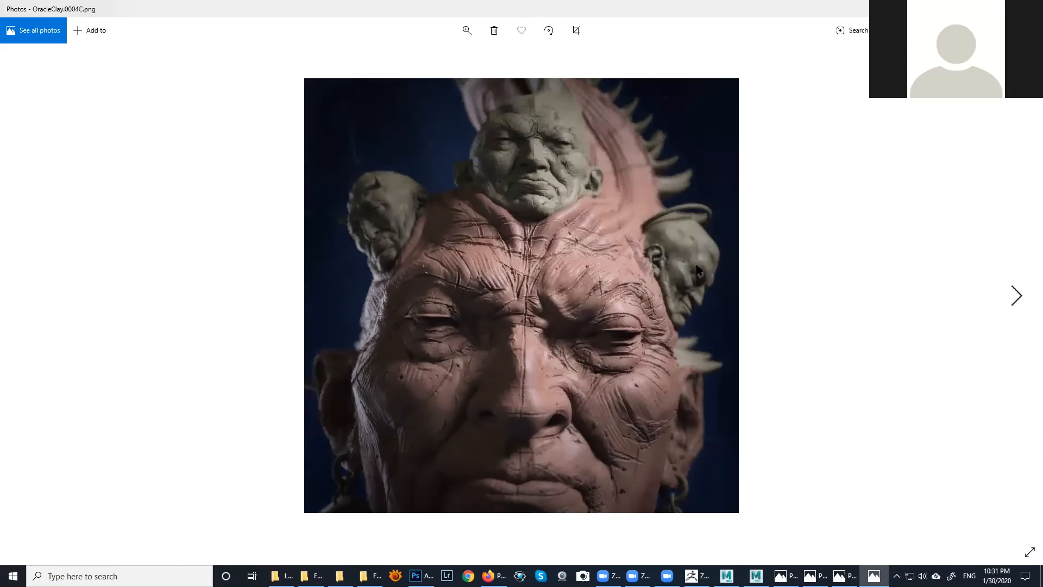
scroll(531, 259, "up", 1, "ctrl")
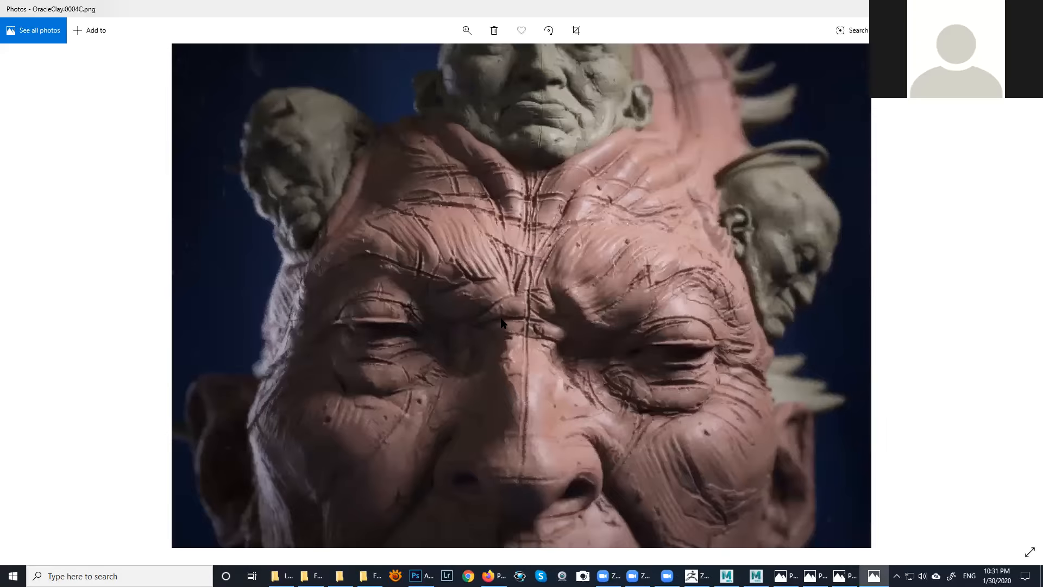
scroll(521, 315, "up", 1, "ctrl")
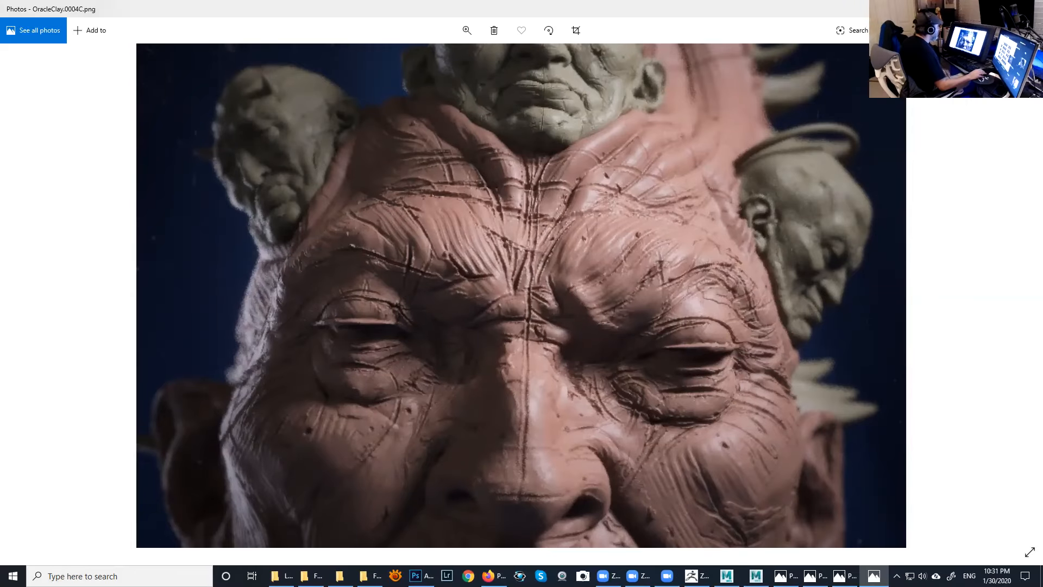
key("Right")
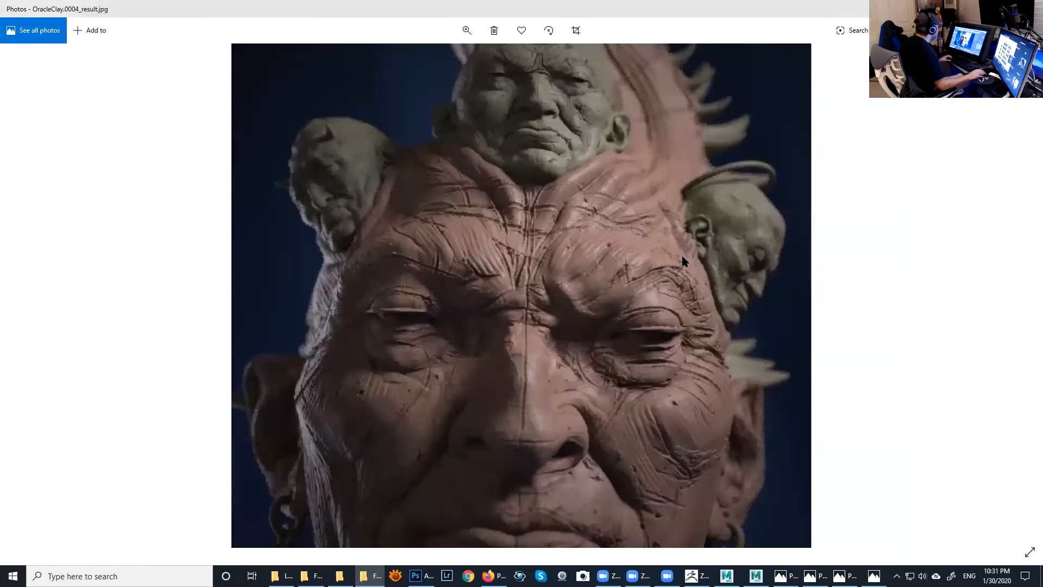
key("alt+Tab")
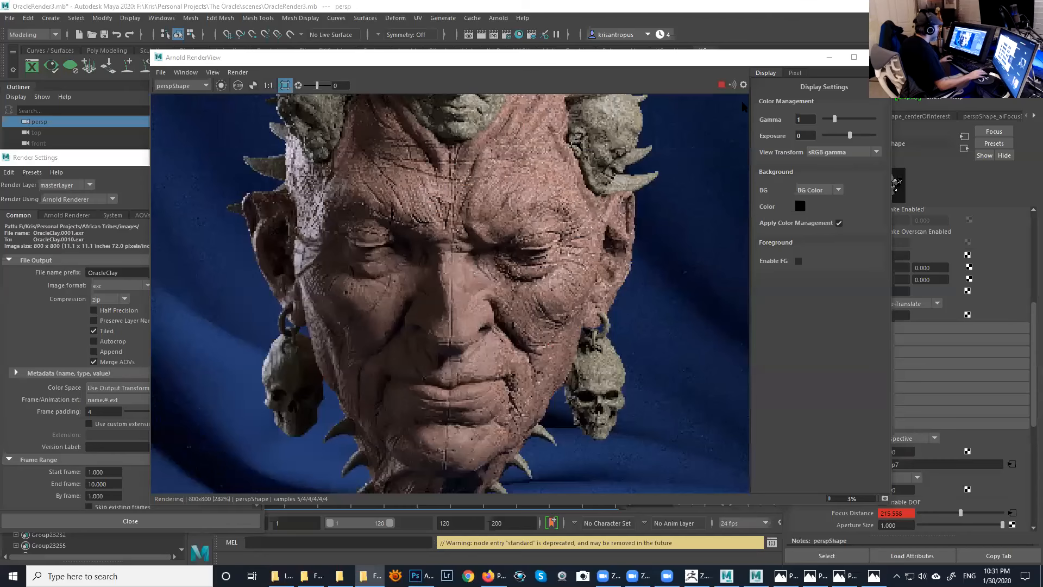
- Stop the running Arnold render and minimize the render view window
left_click(721, 86)
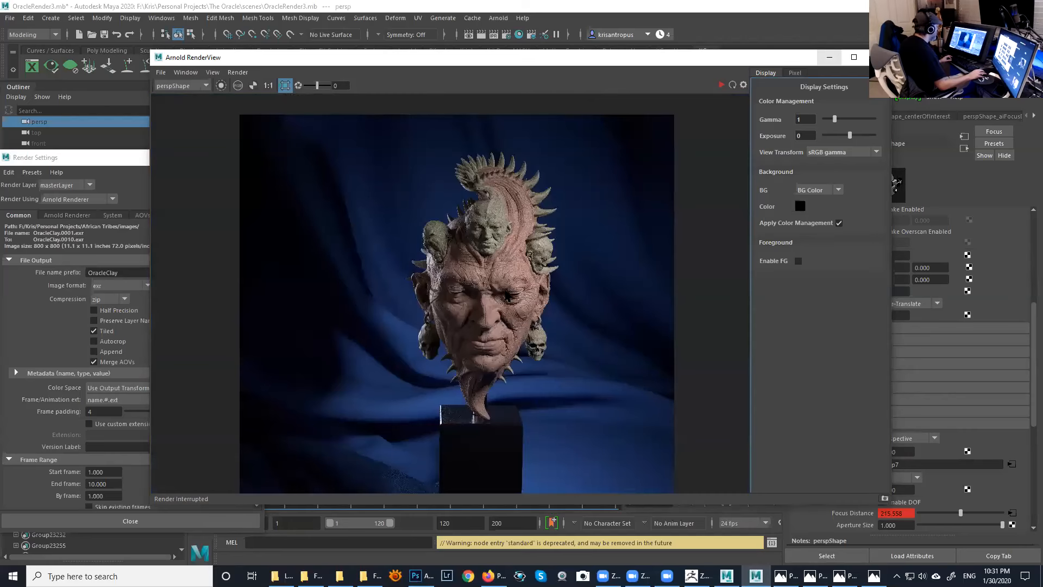
left_click(830, 57)
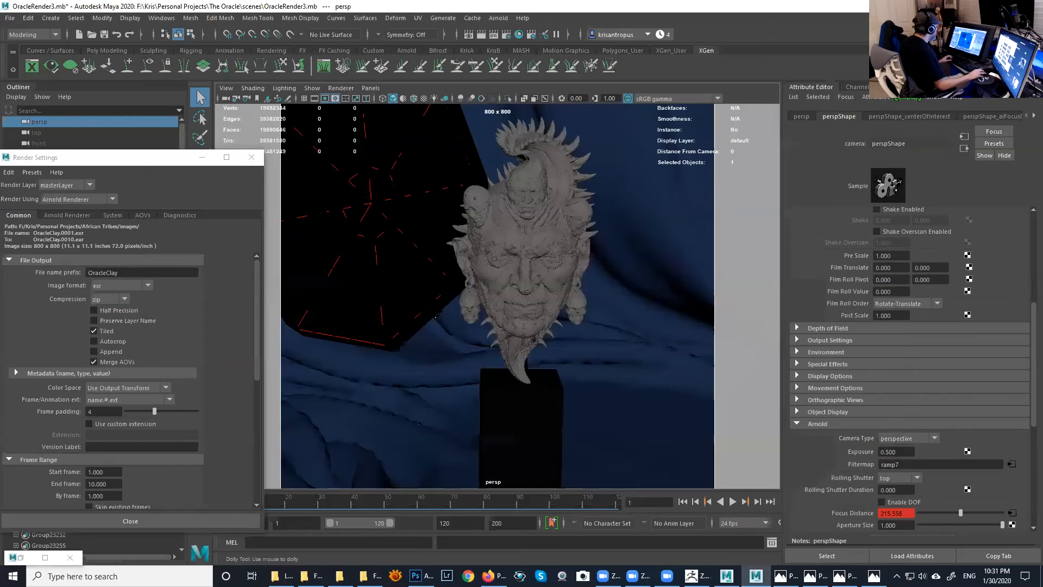
- Examine how the two octabox lights are placed around the head in the perspective, top and front views
scroll(432, 230, "down", 6)
left_click_drag(431, 230, 439, 327, "alt")
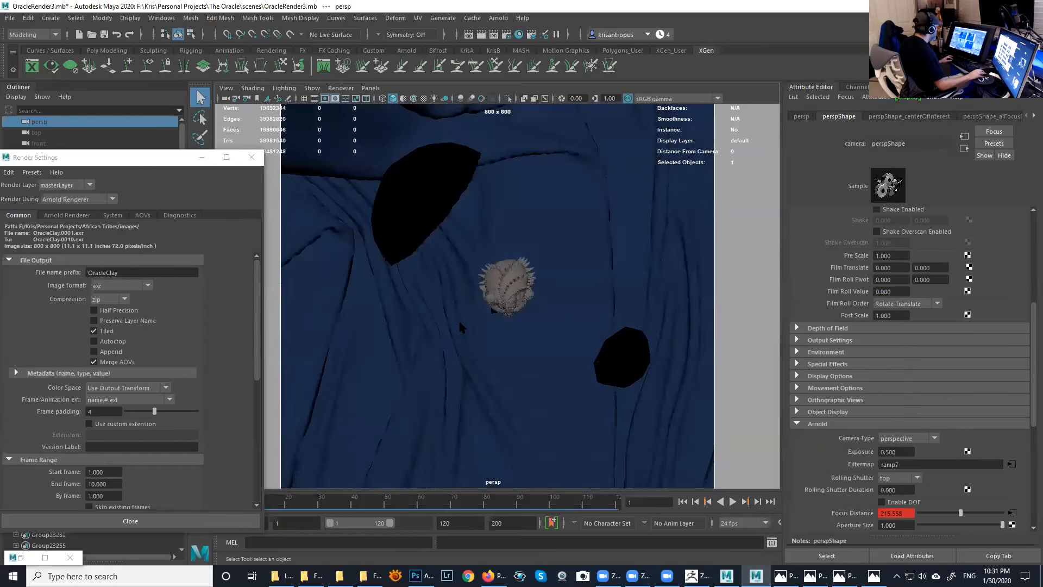
key("space")
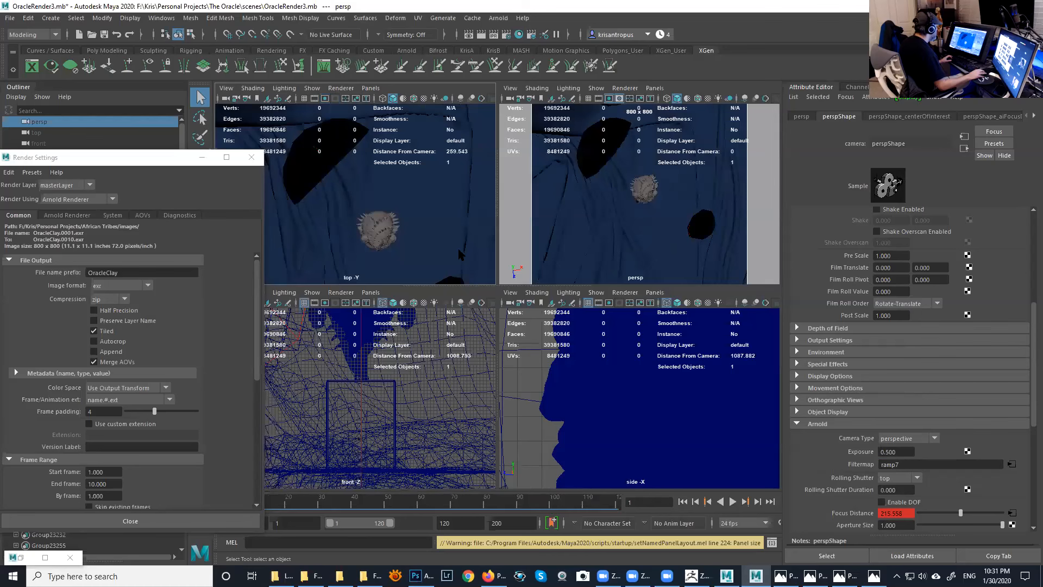
key("space")
scroll(535, 218, "up", 2)
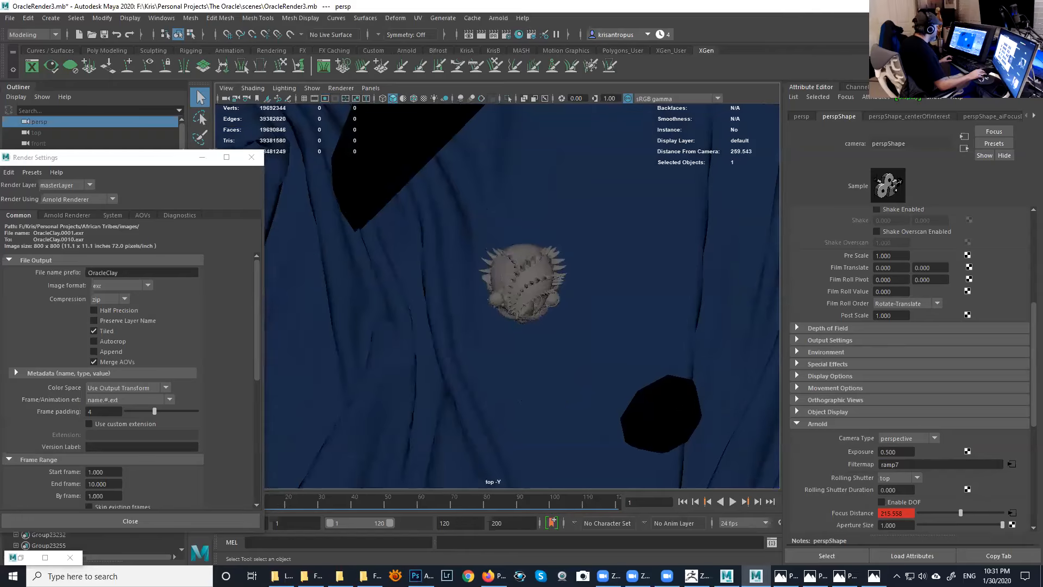
middle_click_drag(630, 383, 652, 405, "alt")
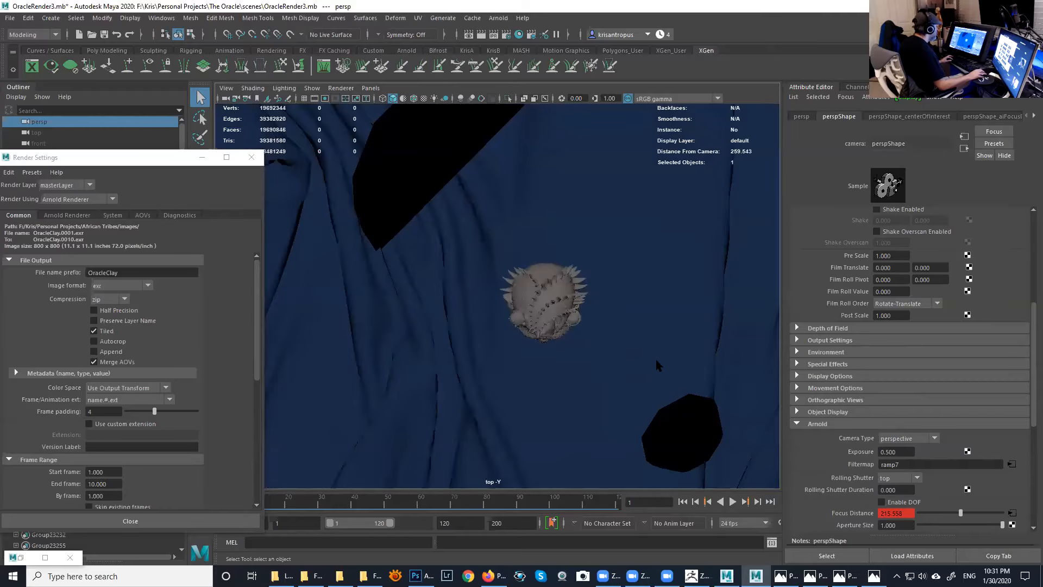
key("space")
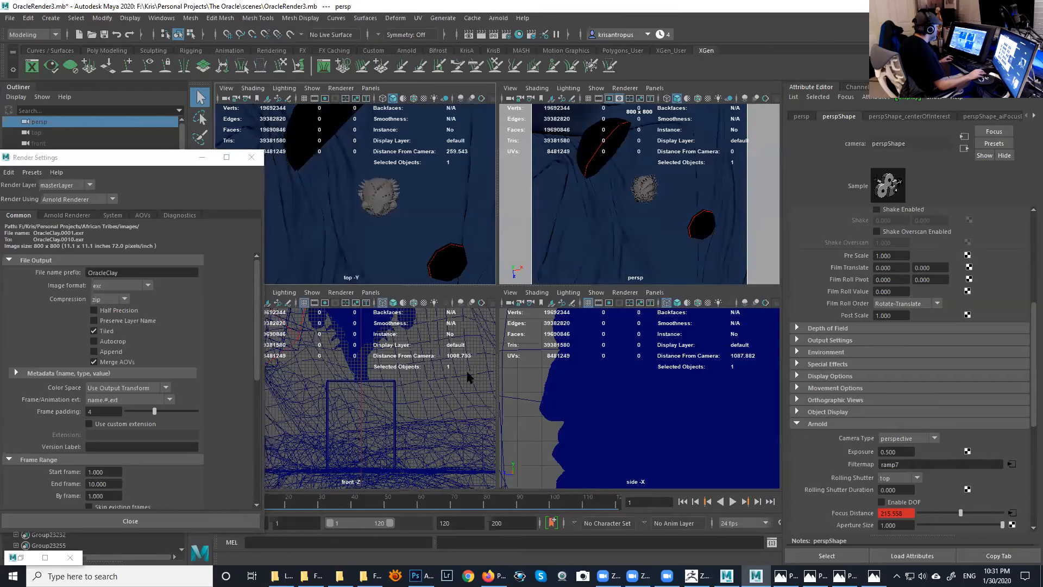
key("space")
right_click_drag(466, 288, 459, 212, "alt")
middle_click_drag(460, 208, 517, 330, "alt")
right_click_drag(517, 330, 413, 240, "alt")
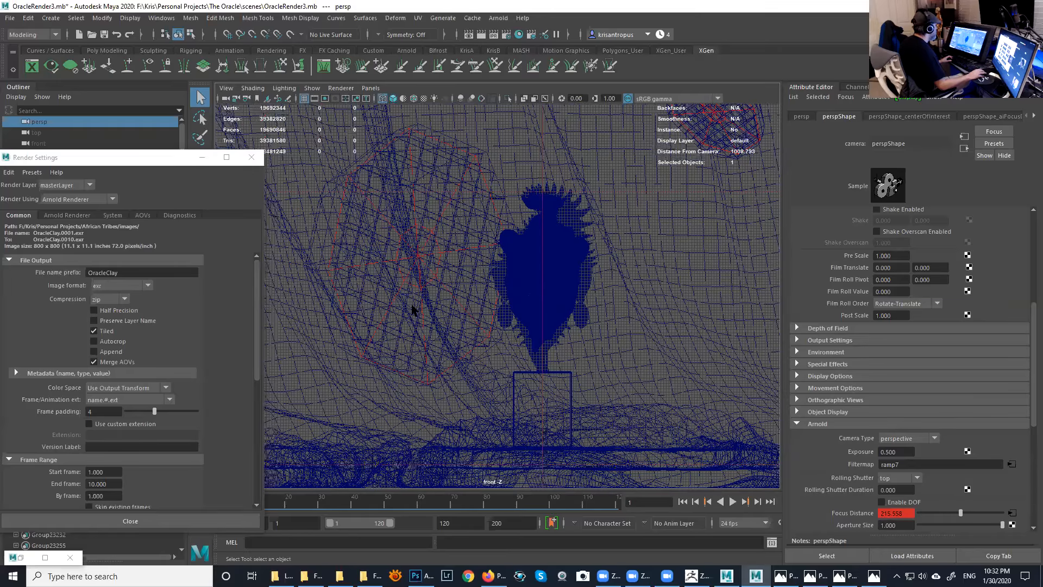
middle_click_drag(485, 267, 519, 349, "alt")
middle_click_drag(711, 171, 697, 212, "alt")
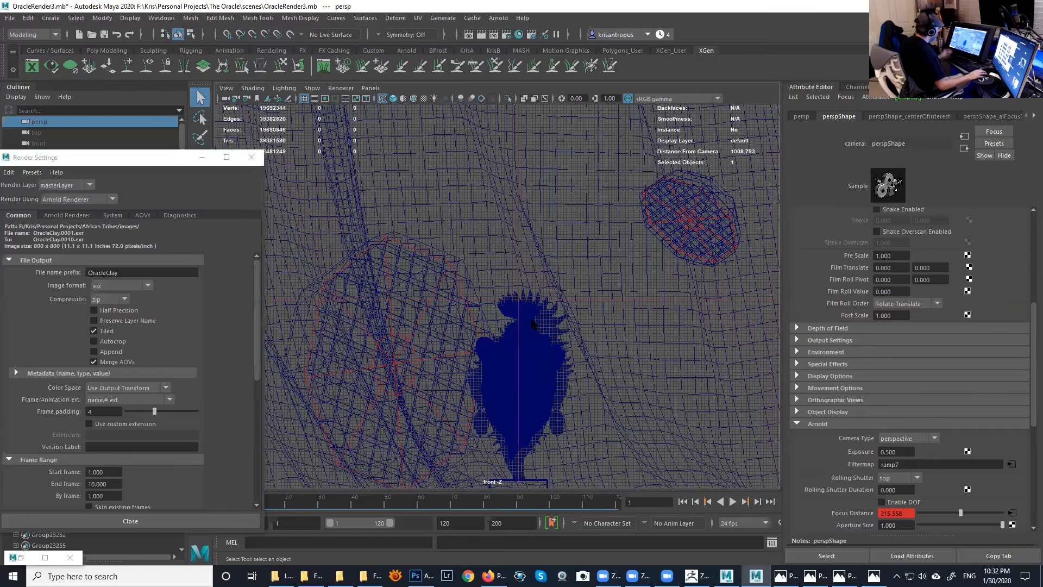
- Select the mesh light inside the smaller octabox in the front view and inspect its exposure setting
left_click(657, 234)
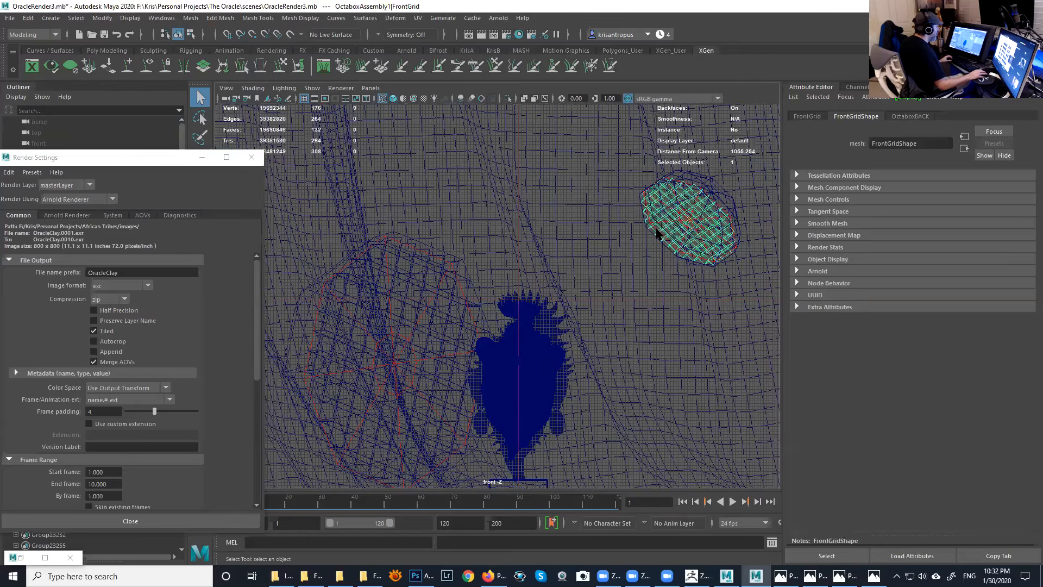
key("f")
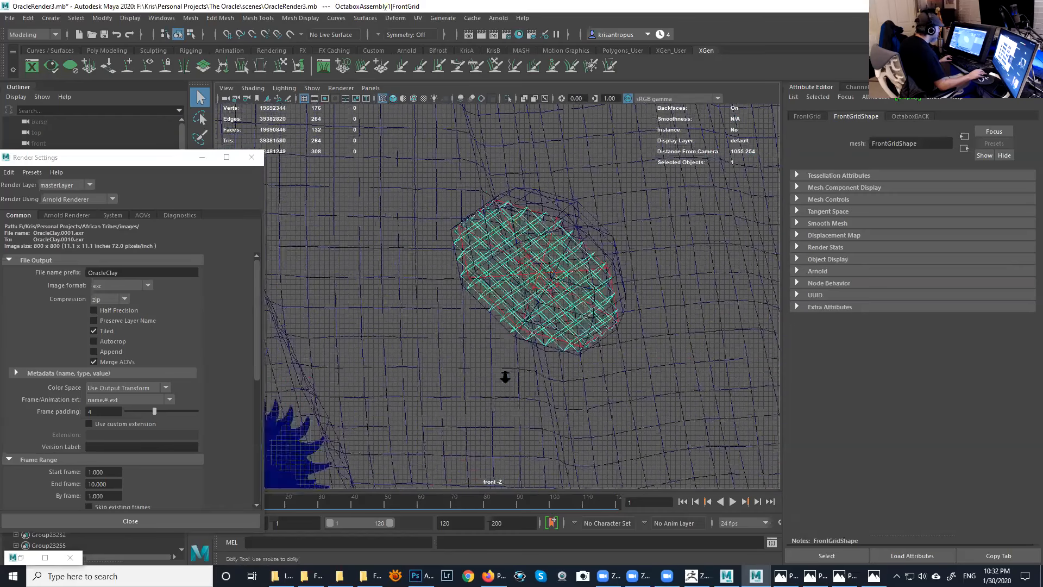
left_click(542, 264)
left_click(550, 263)
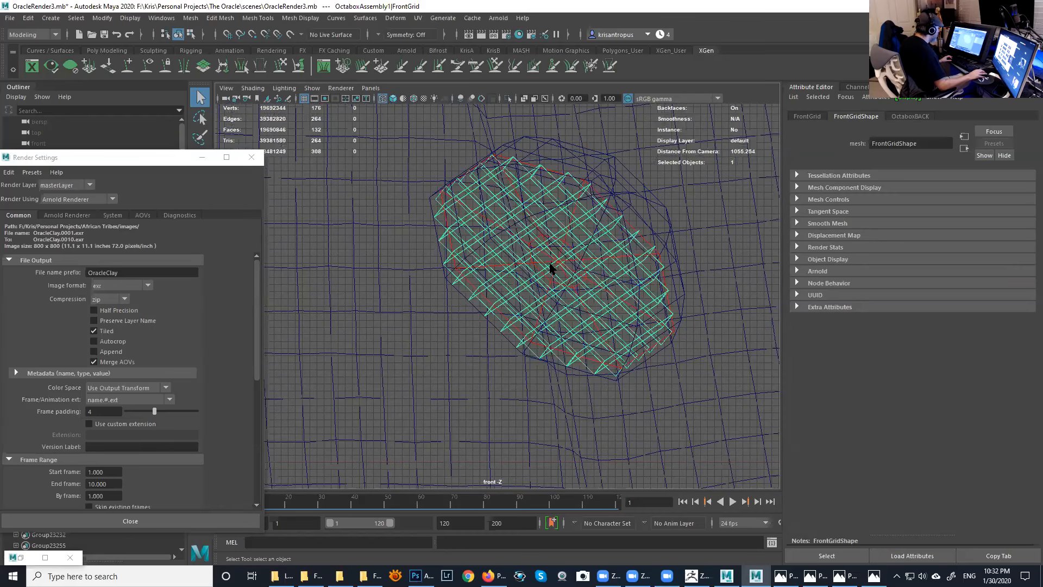
left_click(547, 262)
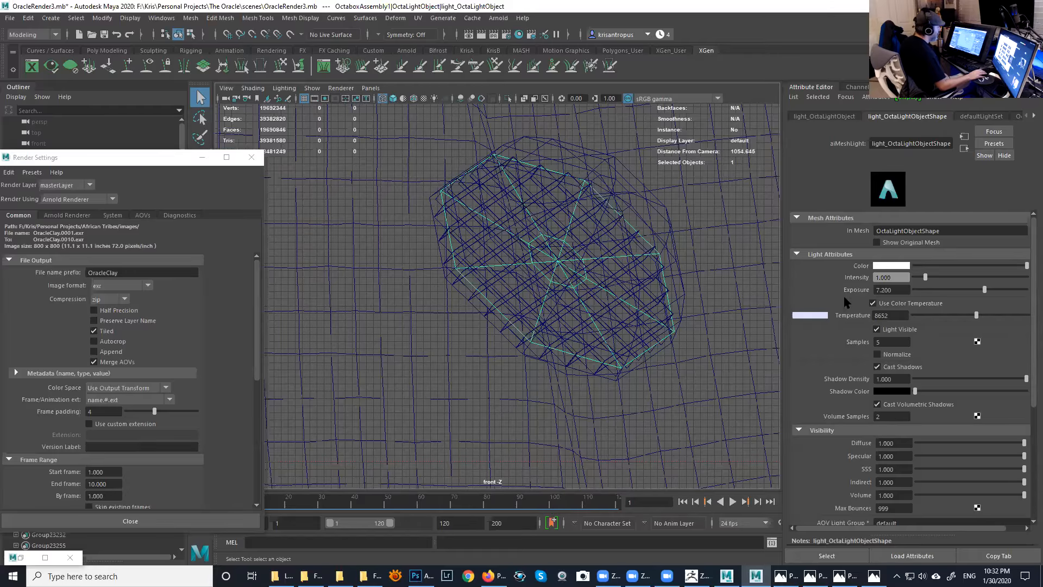
left_click(900, 289)
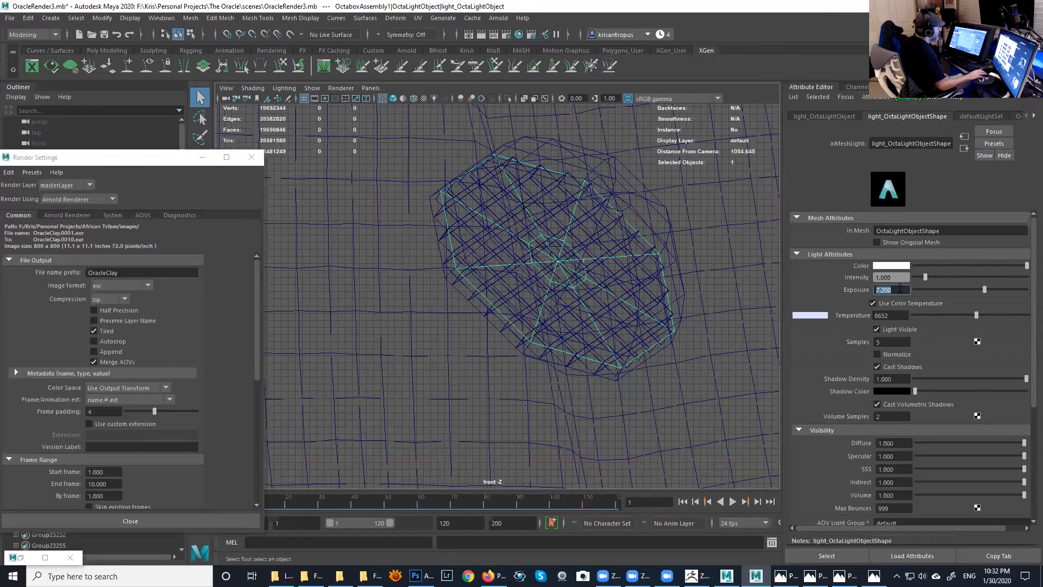
- Select the mesh light inside the larger octabox beside the head to inspect its light attributes
scroll(605, 310, "down", 3)
middle_click_drag(402, 226, 679, 288, "alt")
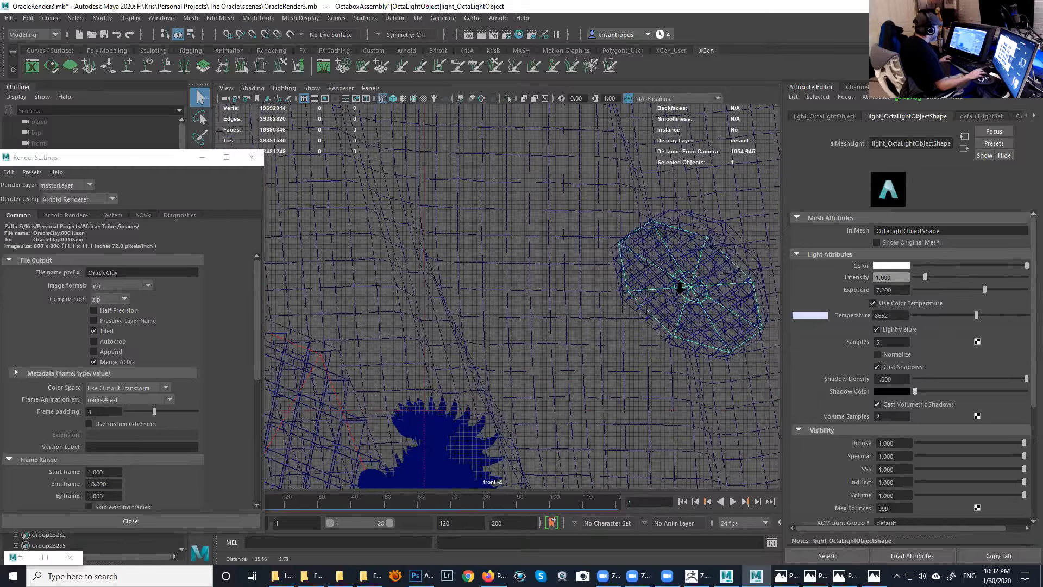
scroll(493, 249, "down", 2)
middle_click_drag(494, 249, 475, 310, "alt")
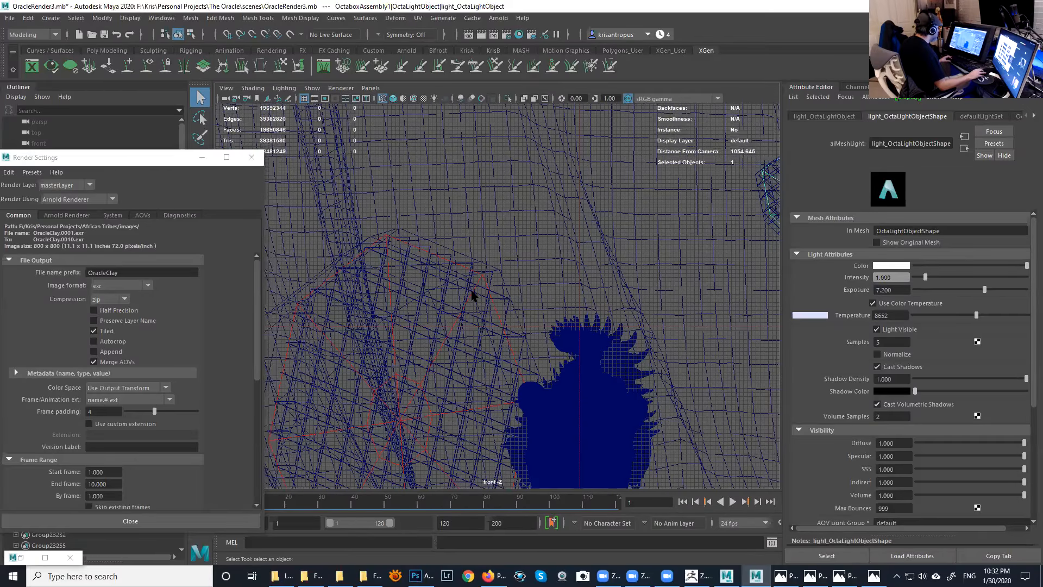
left_click(472, 294)
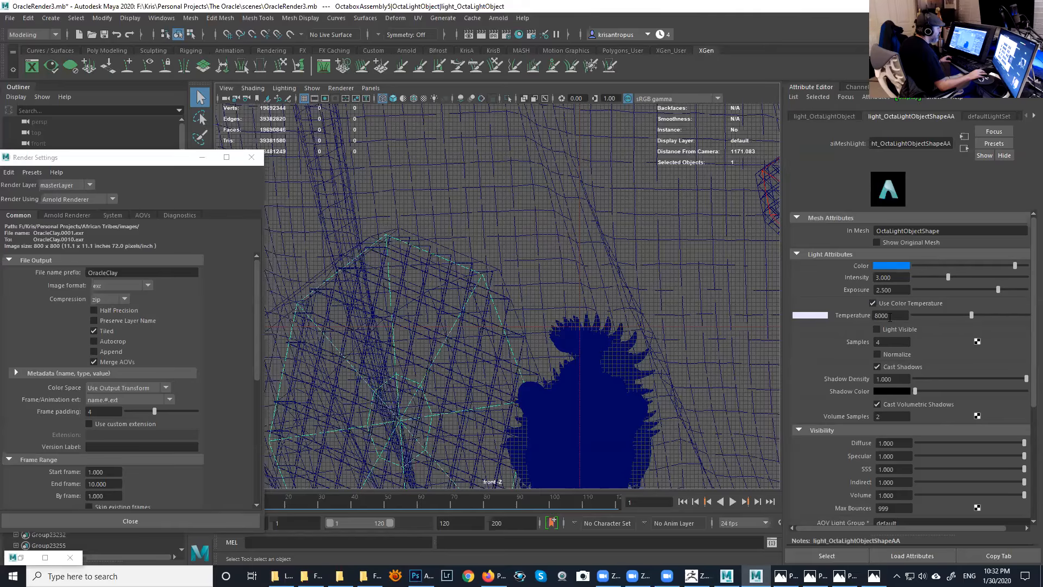
- Compare the color temperature settings of the smaller and larger octabox lights by selecting each in turn
middle_click_drag(675, 373, 582, 366, "alt")
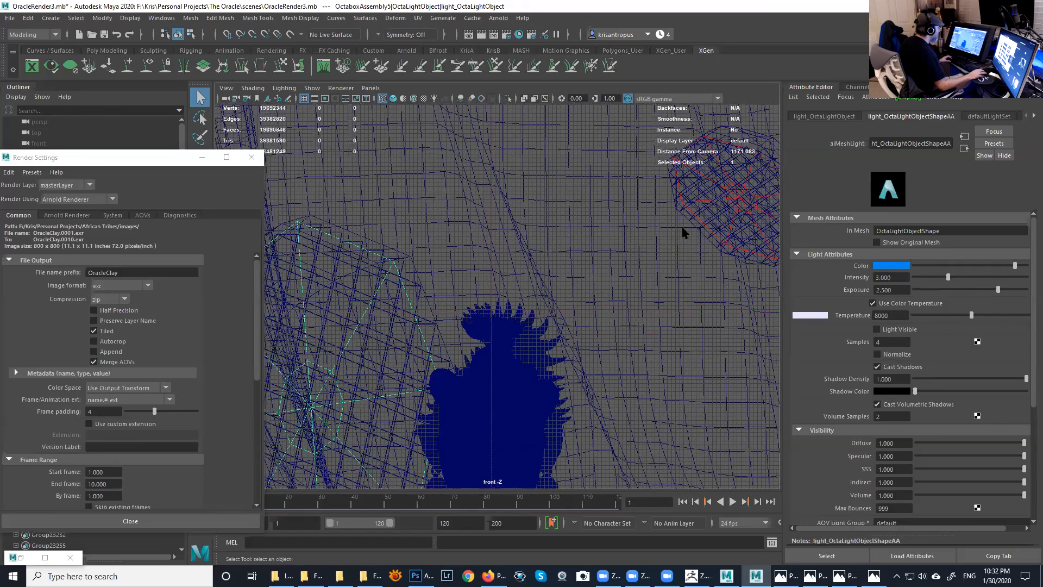
left_click(700, 223)
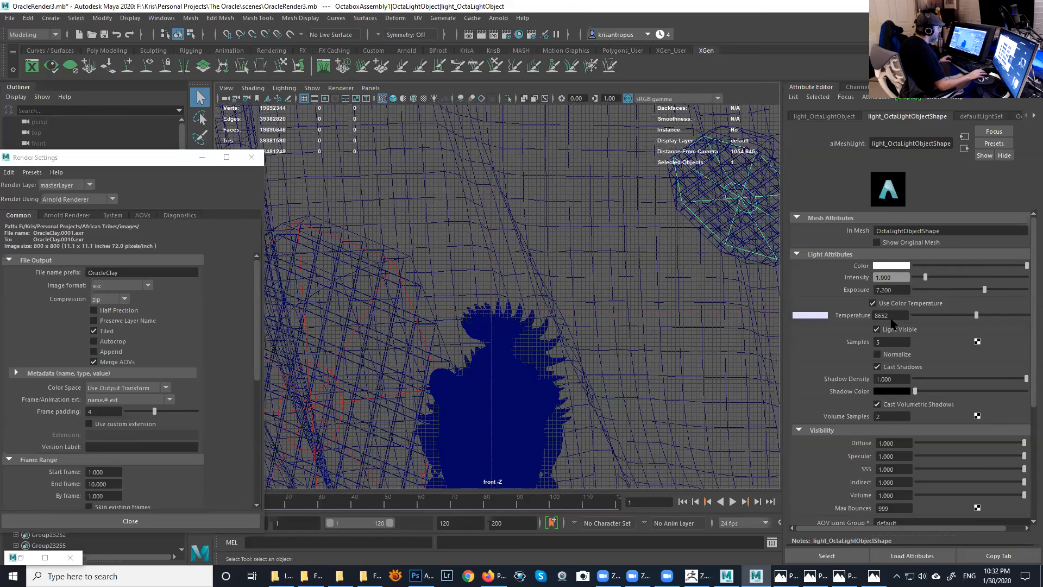
left_click(407, 300)
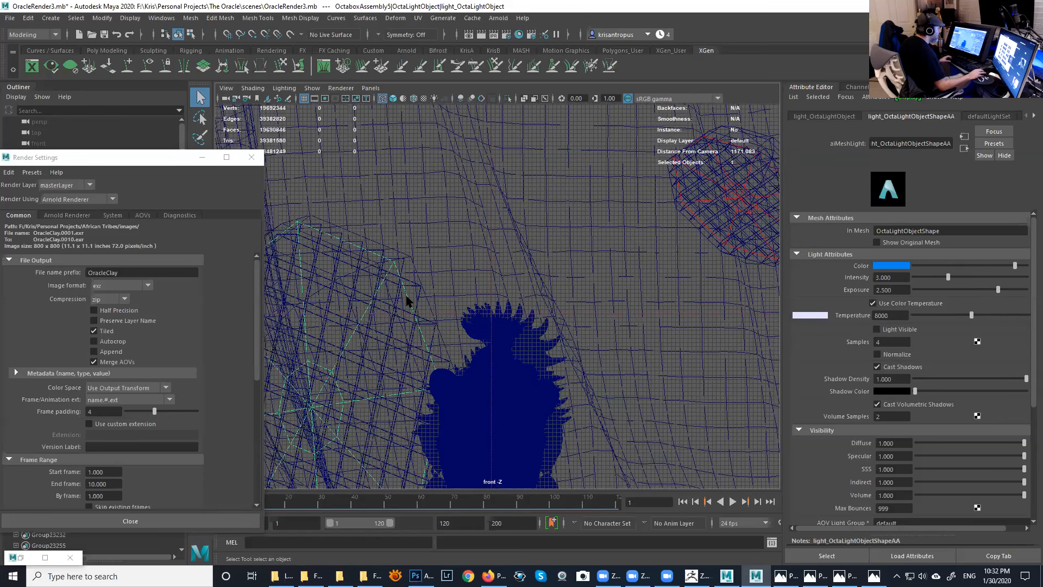
- Reselect the smaller octabox's mesh light, drop its grid from the selection, and inspect the light's samples setting
left_click(715, 205)
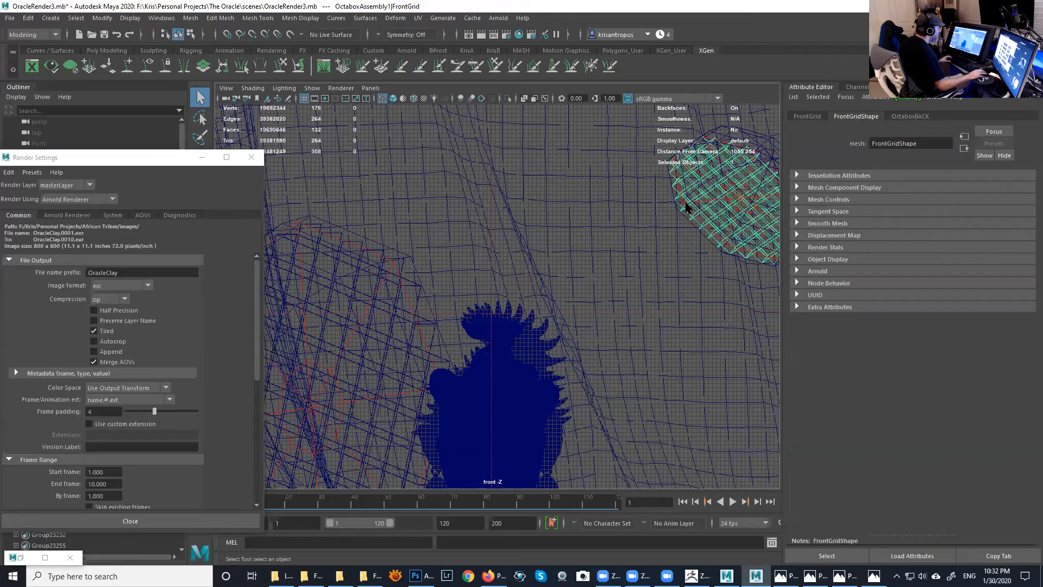
left_click(701, 231)
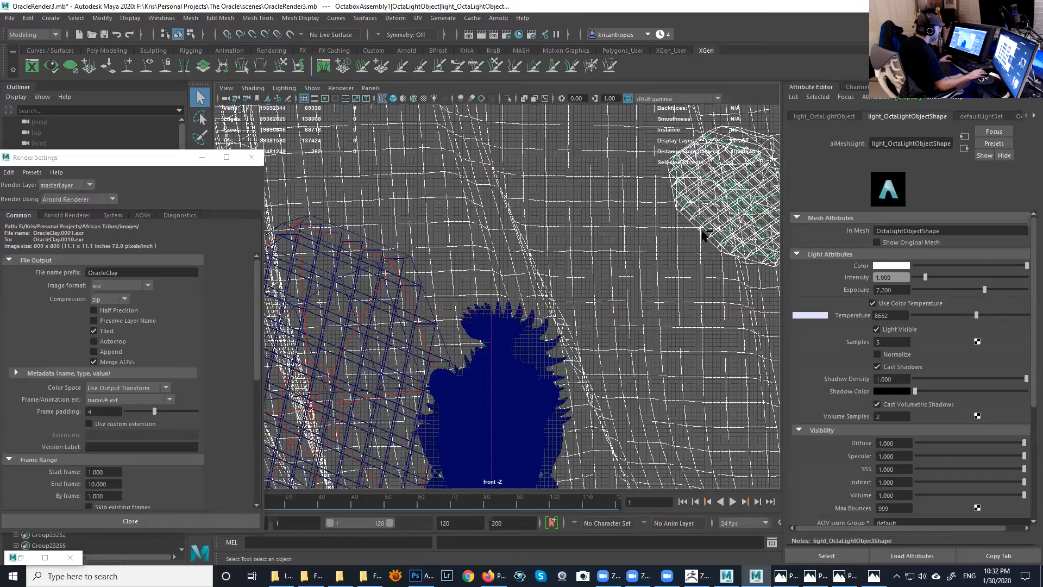
left_click(707, 240, "ctrl")
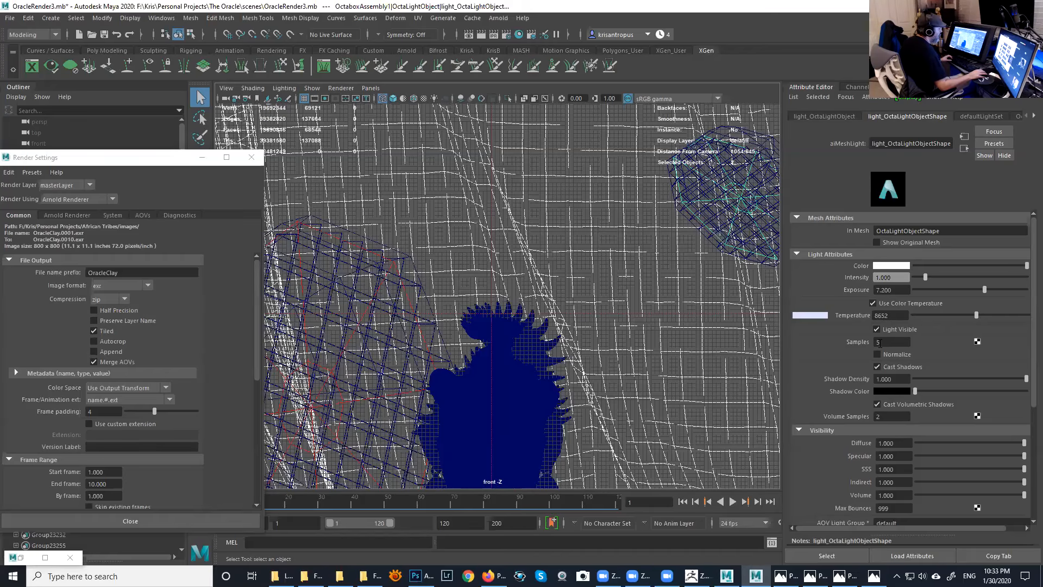
left_click(879, 343)
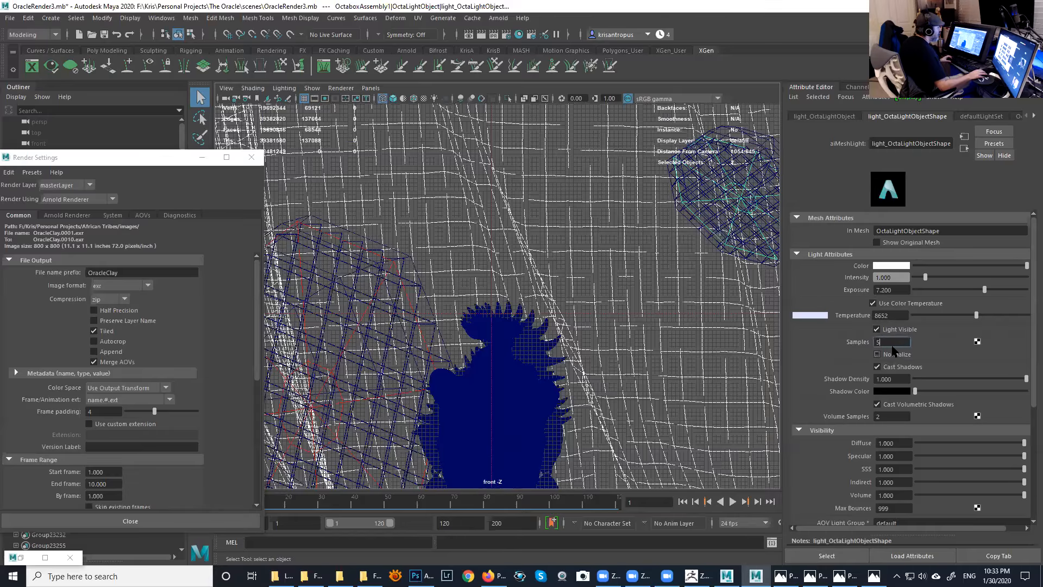
scroll(674, 333, "down", 3)
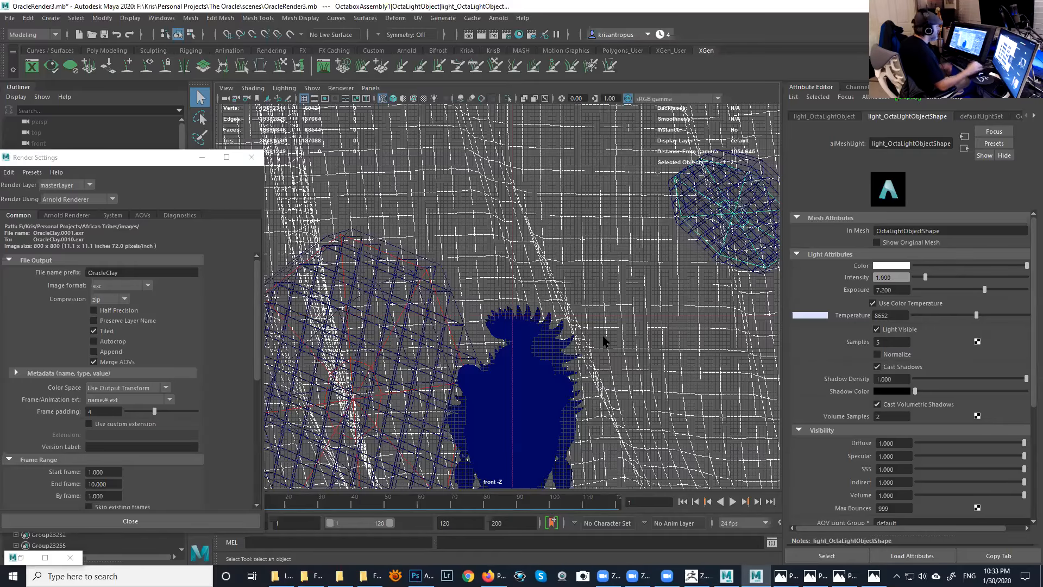
- Reselect the larger octabox's mesh light in the front view to review its light attributes
left_click(448, 313)
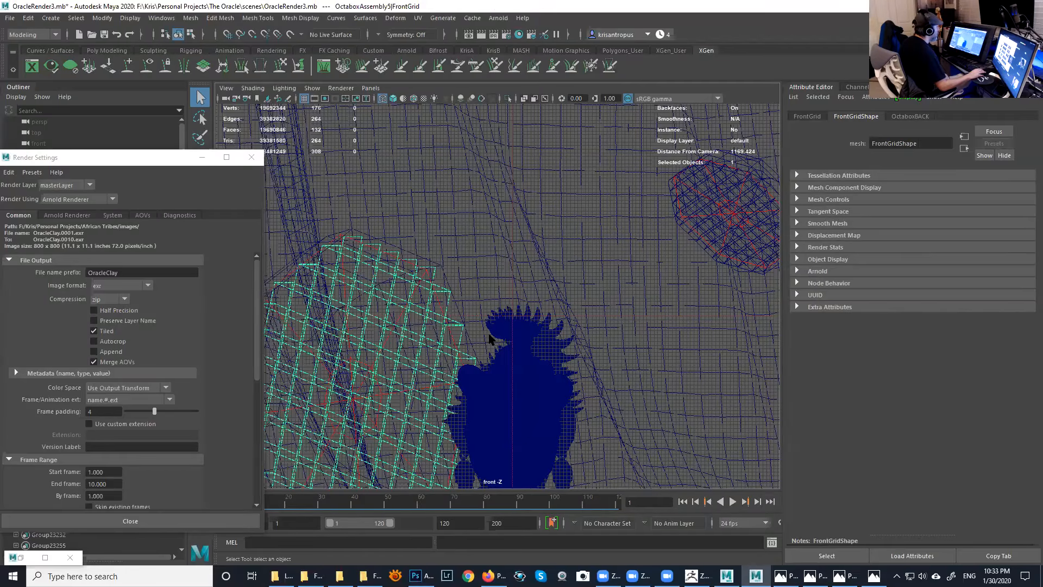
left_click(440, 311)
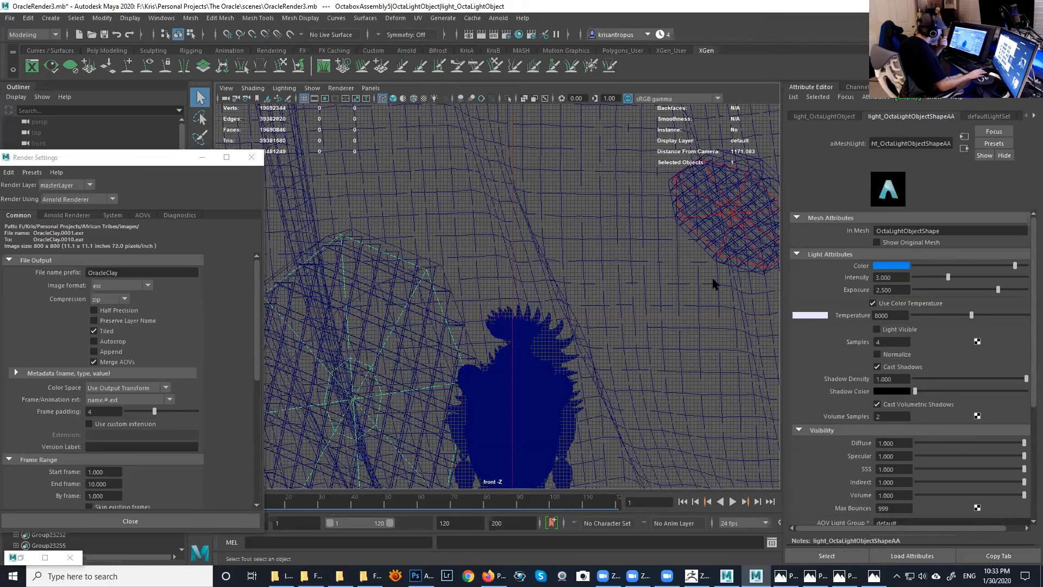
scroll(365, 262, "down", 4)
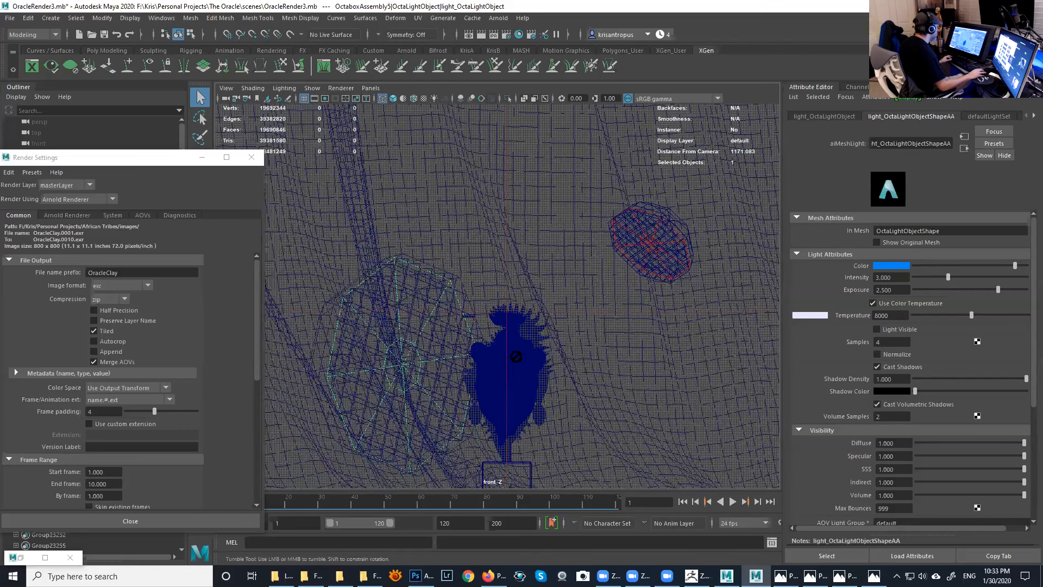
- Examine the light setup in the perspective view, selecting the larger octabox's front grid, mesh light and back shell in turn
scroll(432, 302, "down", 3)
key("space")
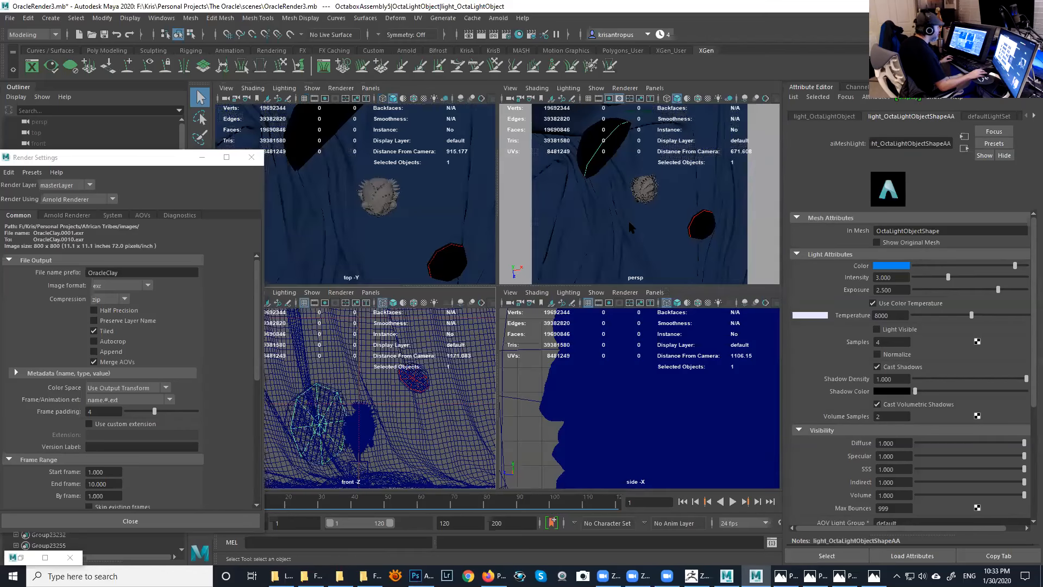
key("space")
scroll(607, 272, "down", 5)
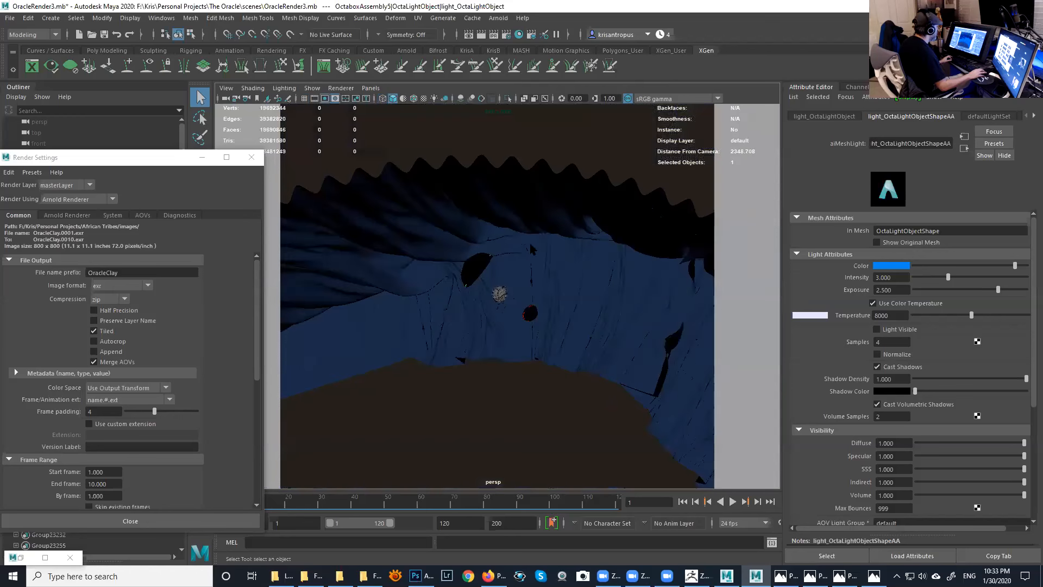
scroll(736, 402, "up", 6)
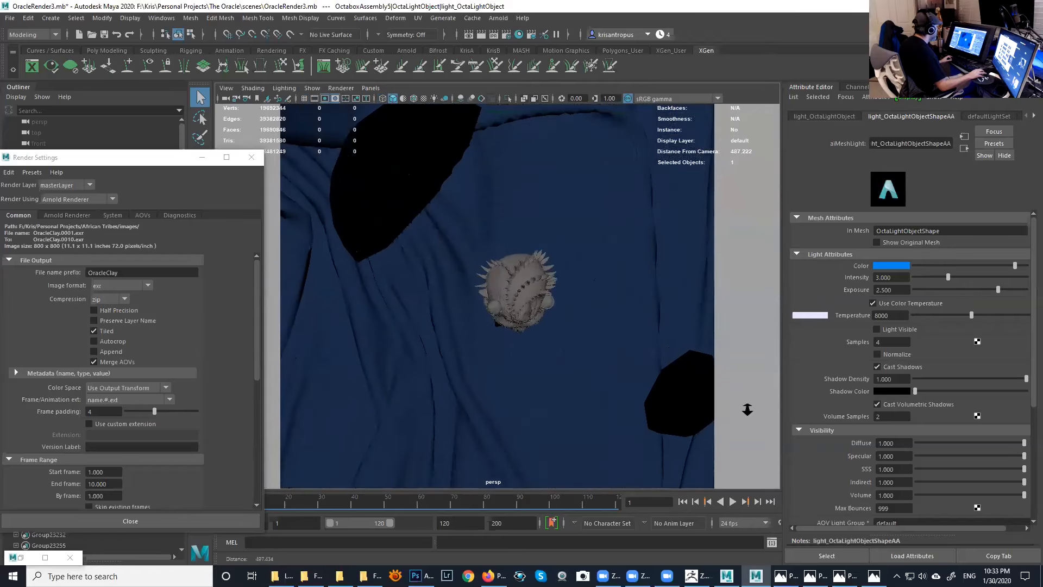
left_click(413, 185)
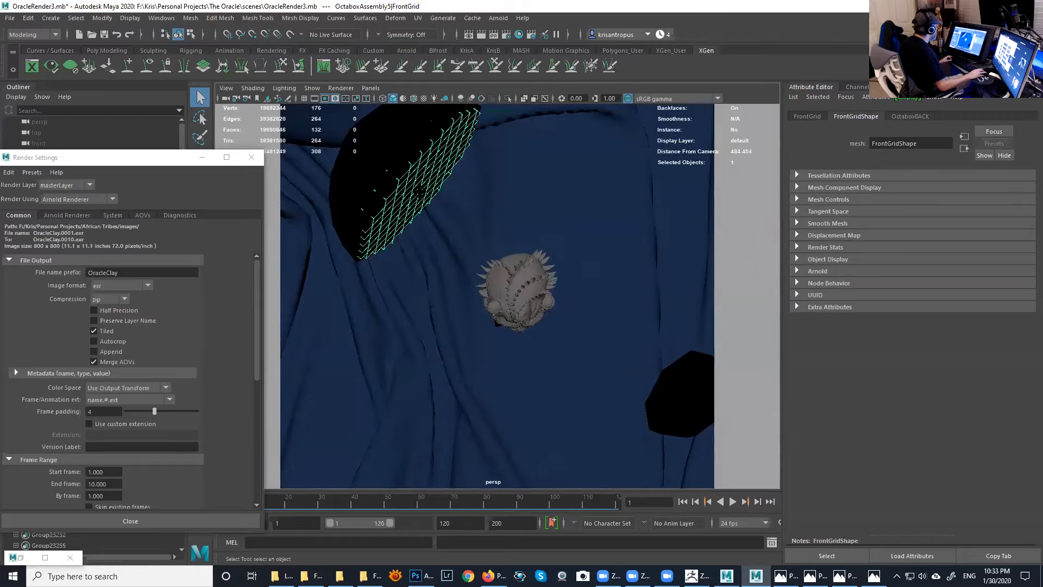
left_click(453, 187)
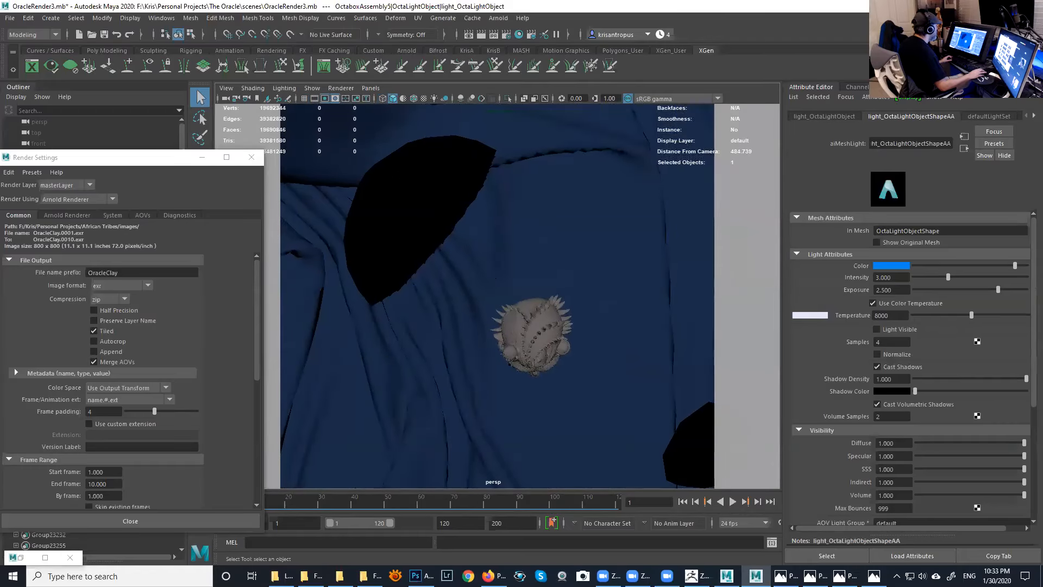
left_click(413, 217)
left_click_drag(489, 281, 481, 283, "alt")
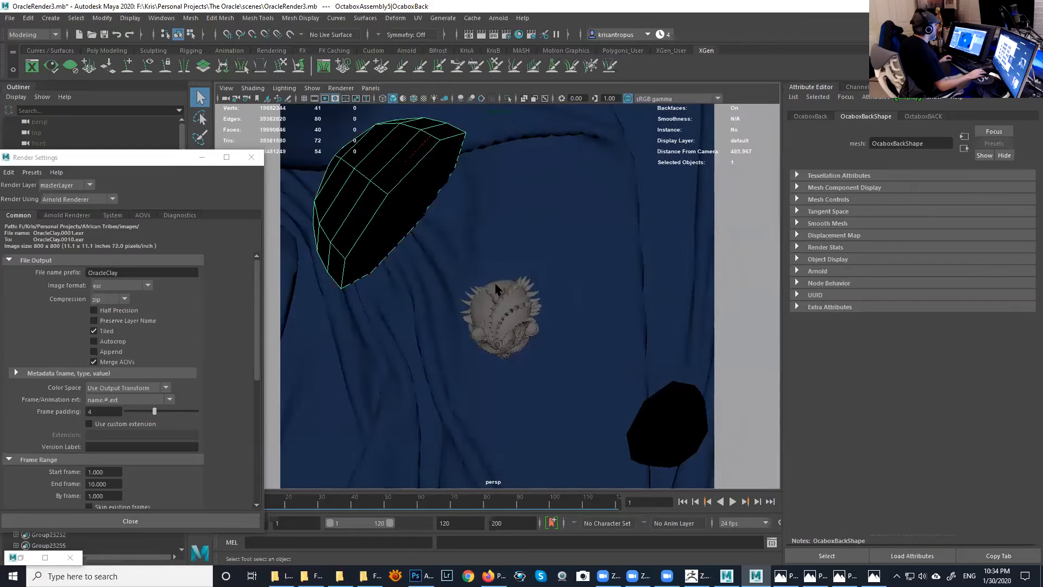
right_click_drag(577, 340, 511, 286, "alt")
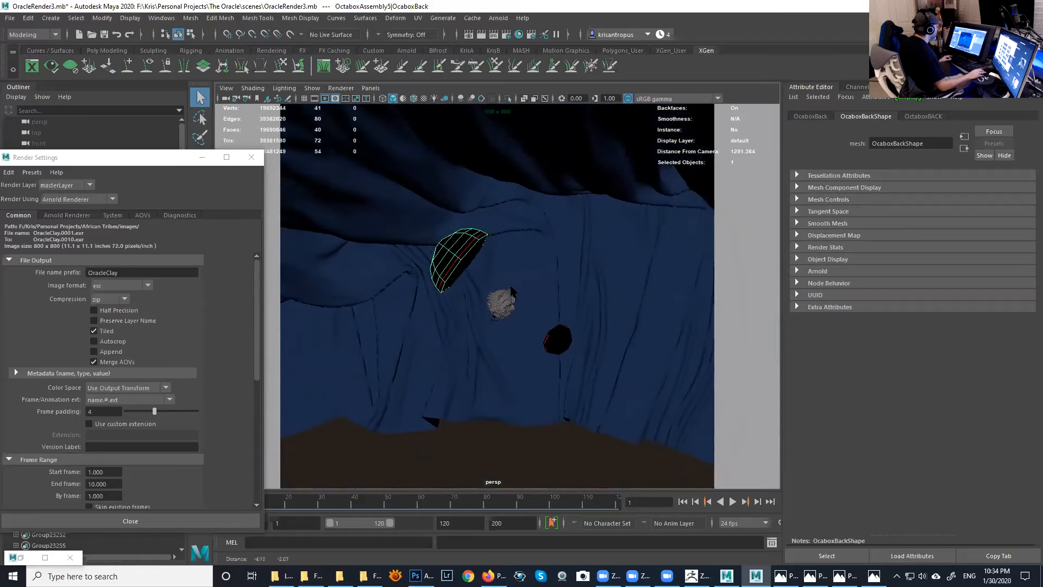
- Examine the octaboxes' placement around the sculpted head and against the surrounding blue backdrop in the perspective view
left_click_drag(510, 286, 541, 315, "alt")
right_click_drag(542, 310, 511, 286, "alt")
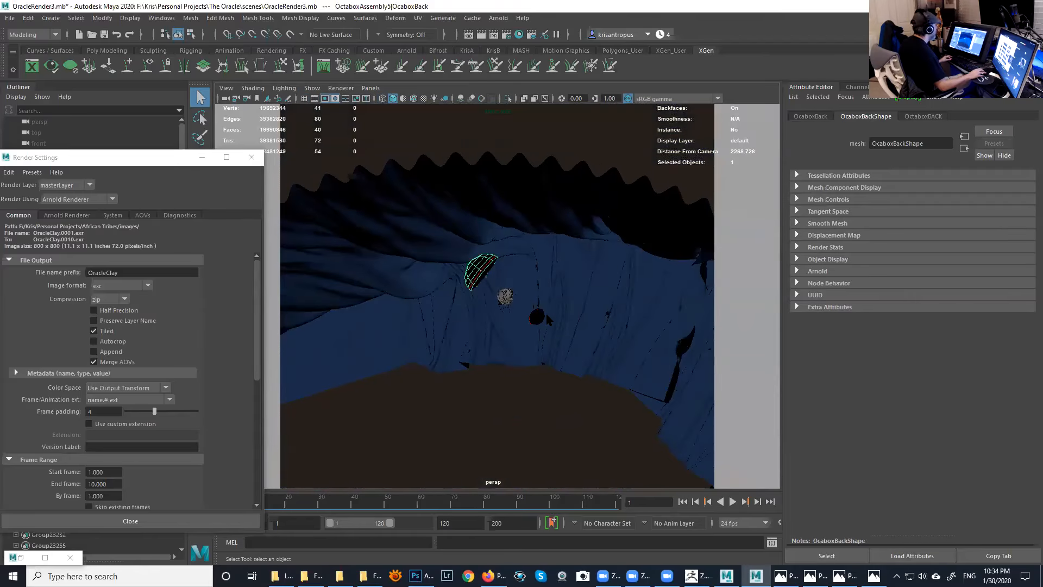
key("space")
key("space")
left_click_drag(611, 241, 565, 288, "alt")
right_click_drag(704, 378, 728, 385, "alt")
left_click_drag(669, 326, 647, 368, "alt")
right_click_drag(603, 337, 647, 368, "alt")
middle_click_drag(647, 368, 621, 344, "alt")
right_click_drag(554, 315, 592, 337, "alt")
left_click_drag(576, 331, 545, 323, "alt")
- Switch to ZBrush and browse to The Oracle's scenes folder in the Open Project dialog
left_click(692, 573)
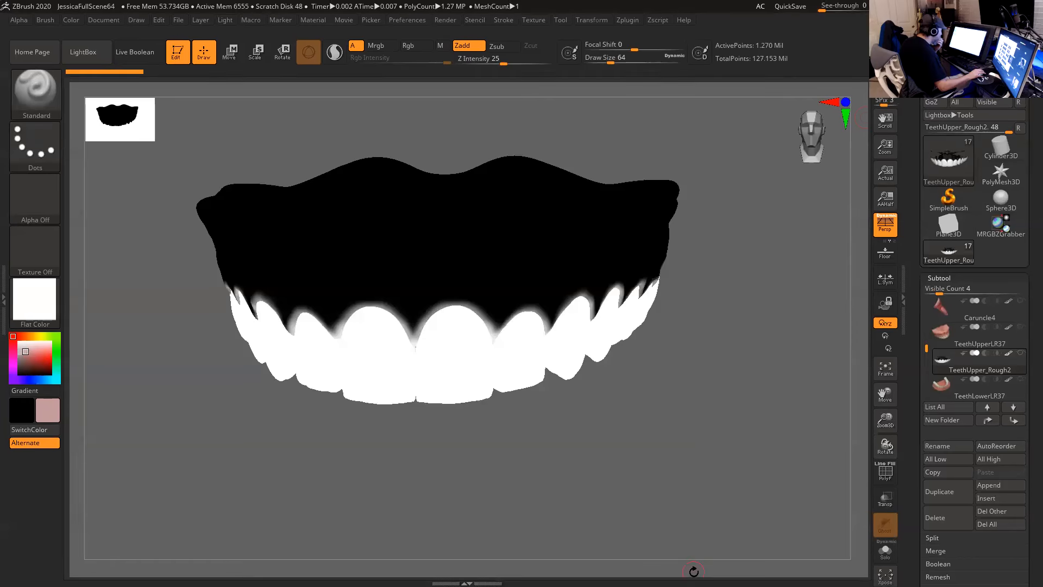
left_click(178, 20)
left_click(216, 42)
left_click(570, 324)
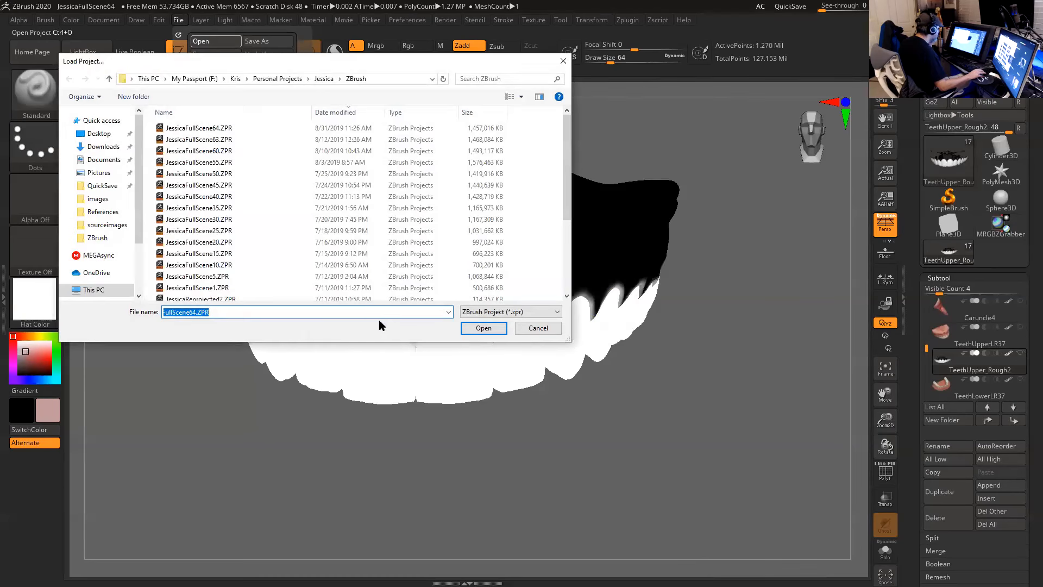
type("F:\\Kris\\Personal Projects\\The Oracle\\scenes")
key("Return")
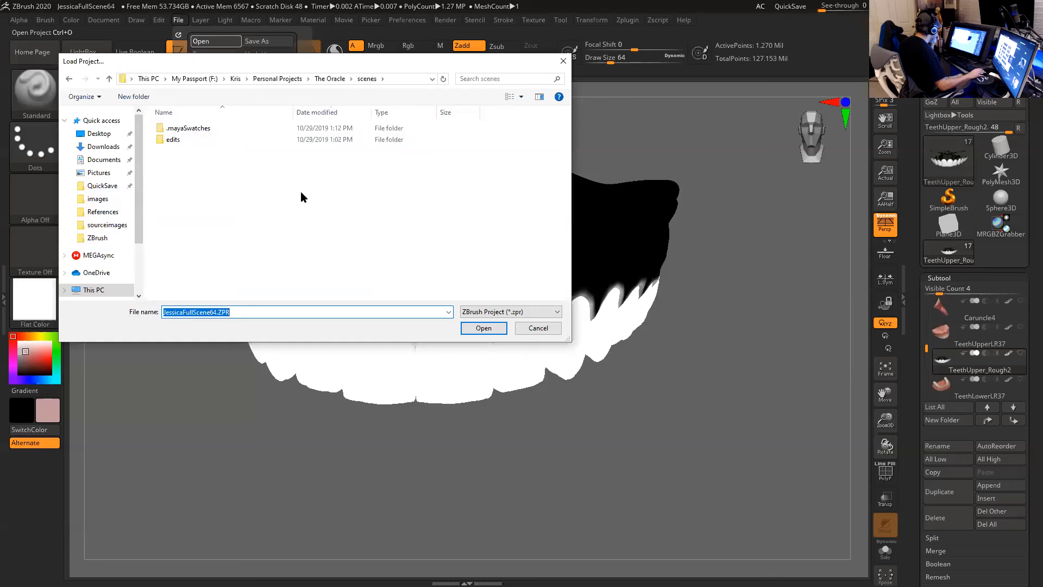
- Open the Oracle12.ZPR project from The Oracle's ZBrush folder
left_click(330, 79)
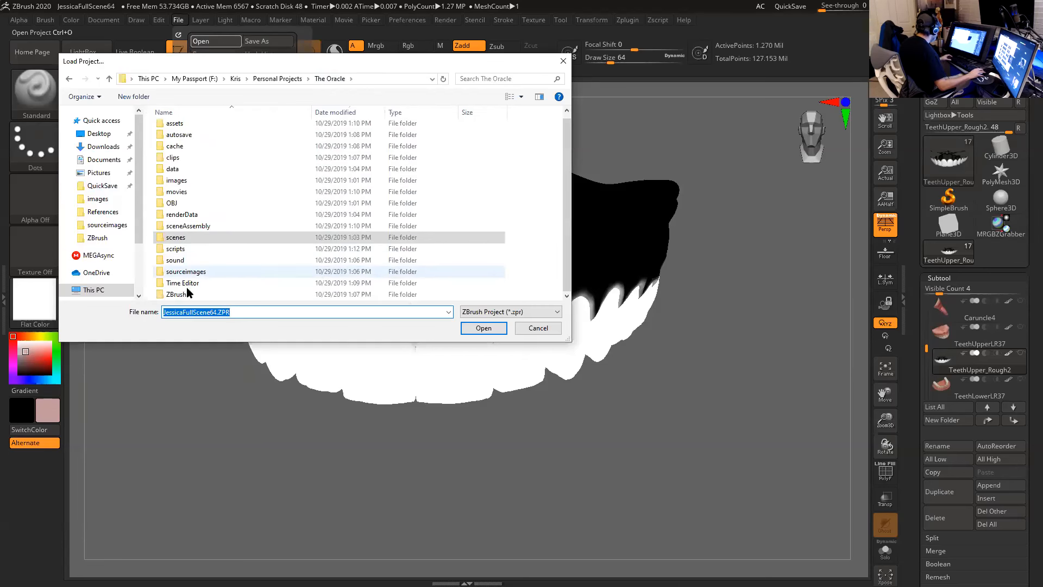
double_click(179, 294)
left_click(342, 112)
left_click(187, 129)
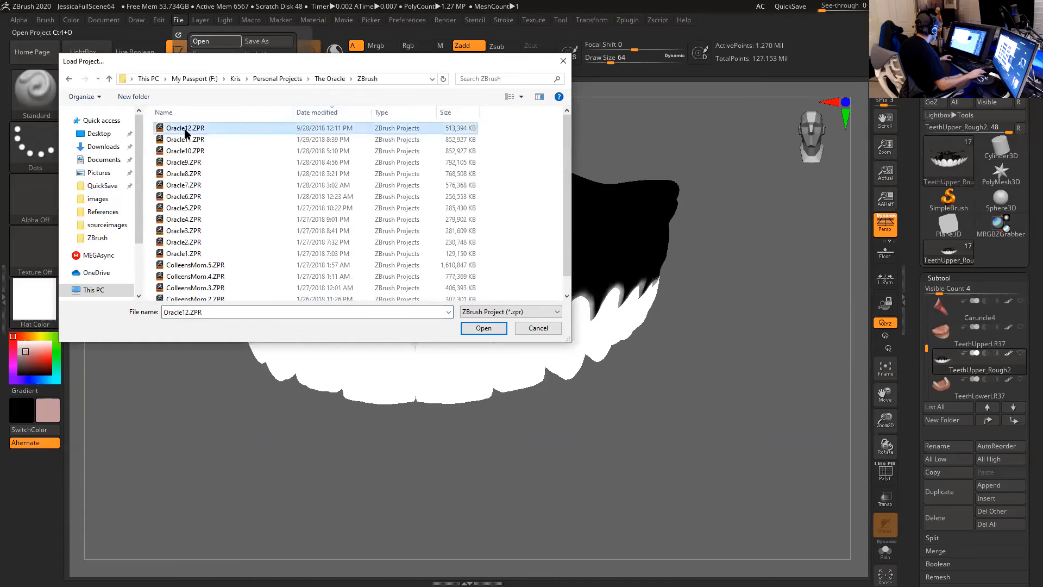
left_click(483, 328)
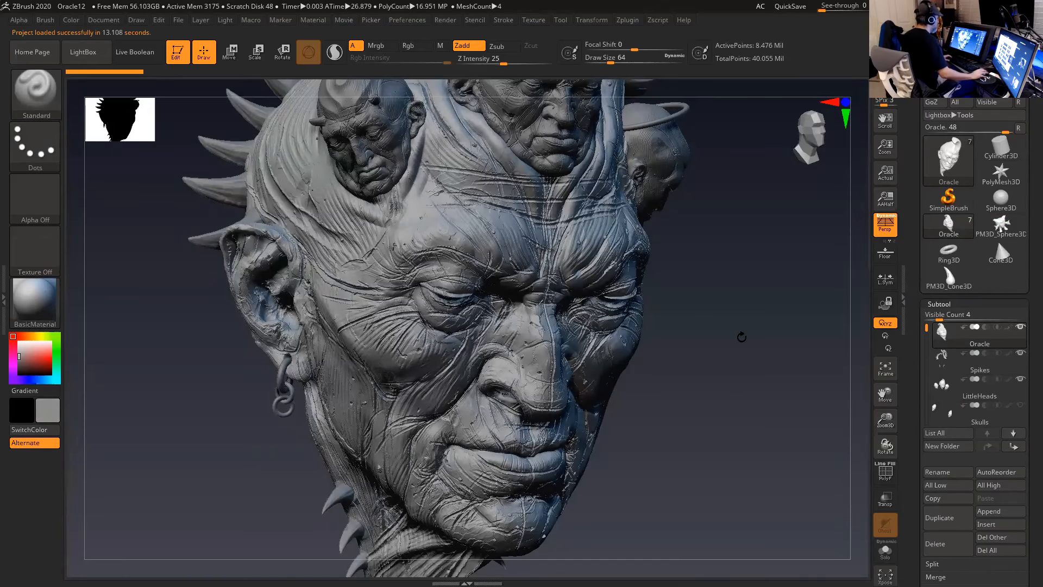
- Examine the Oracle sculpt from several angles, including close-ups of the clay tool marks around the nose, eyes and brow
left_click_drag(722, 340, 654, 319)
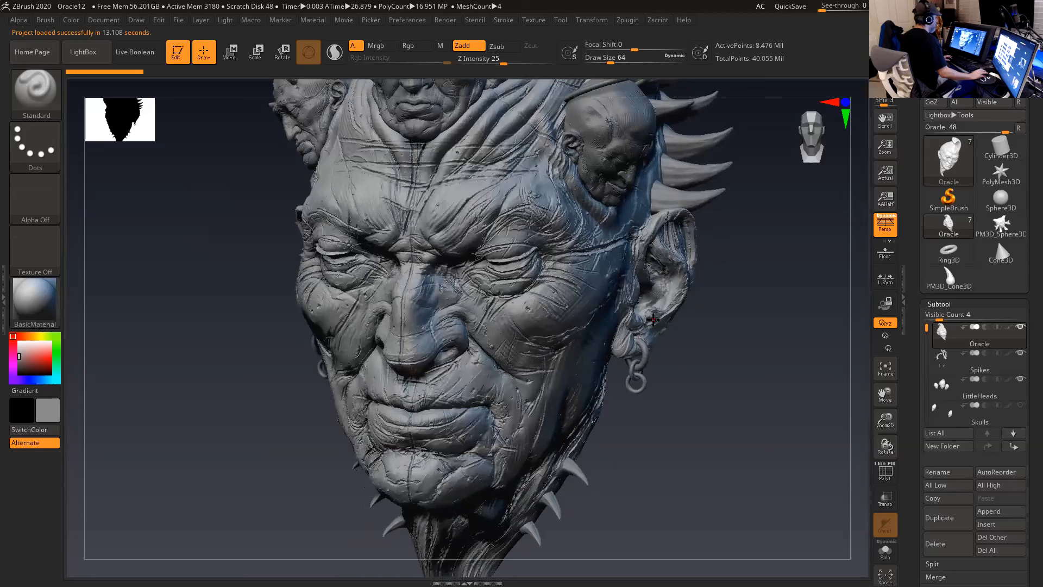
left_click_drag(774, 330, 843, 352)
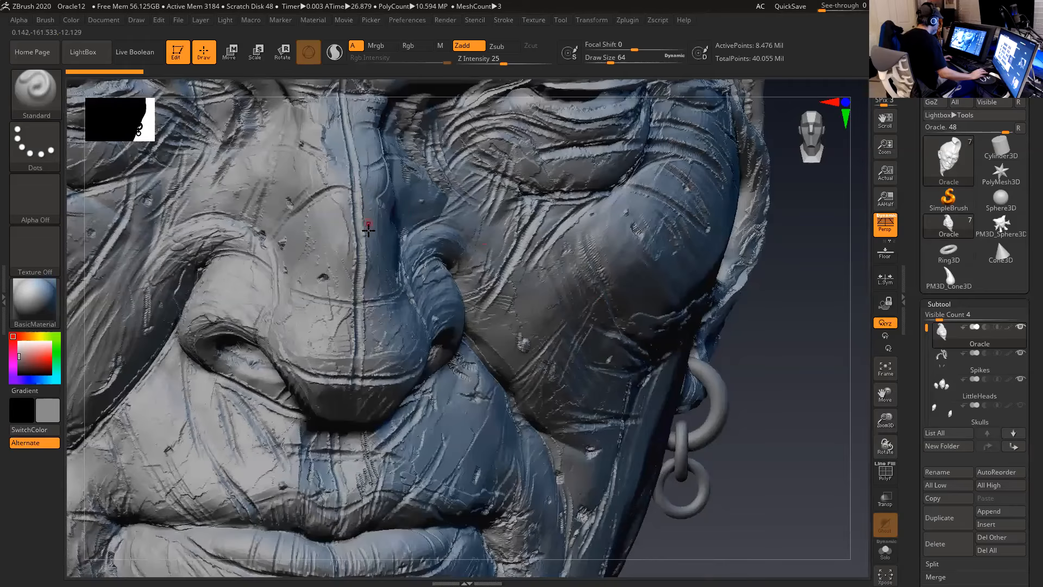
left_click_drag(859, 493, 873, 511)
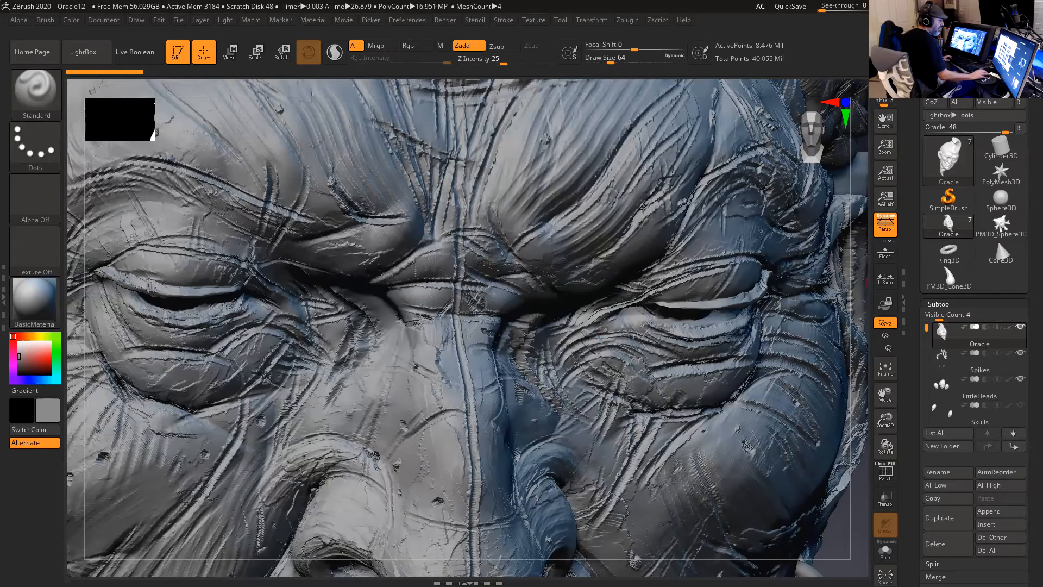
- Switch to the OracleClay.0004C_result.jpg render in Photos, inspect the forehead and eye details up close, and return to ZBrush
key("alt+Tab")
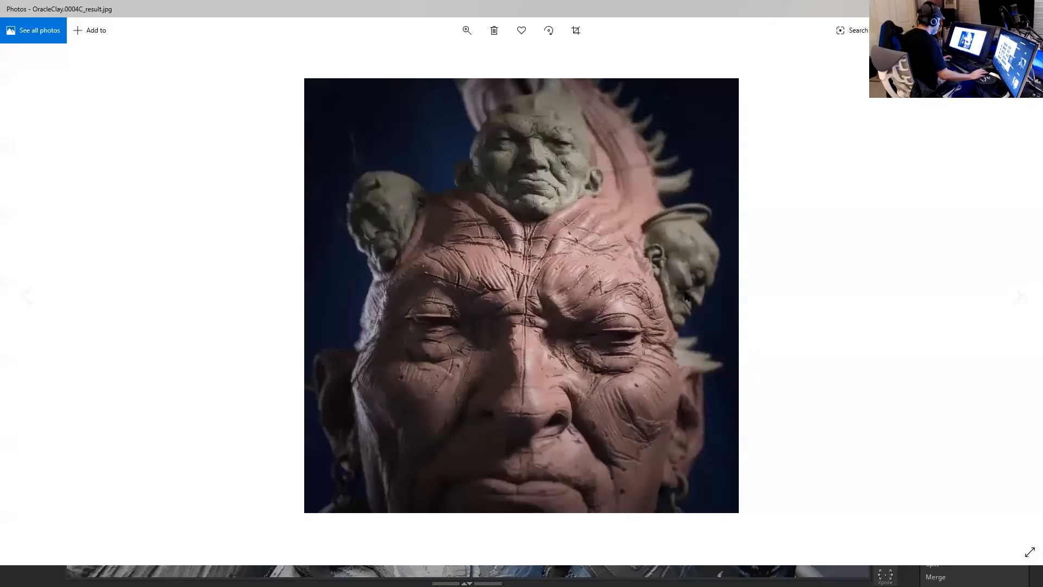
scroll(573, 337, "up", 3)
scroll(573, 339, "up", 3)
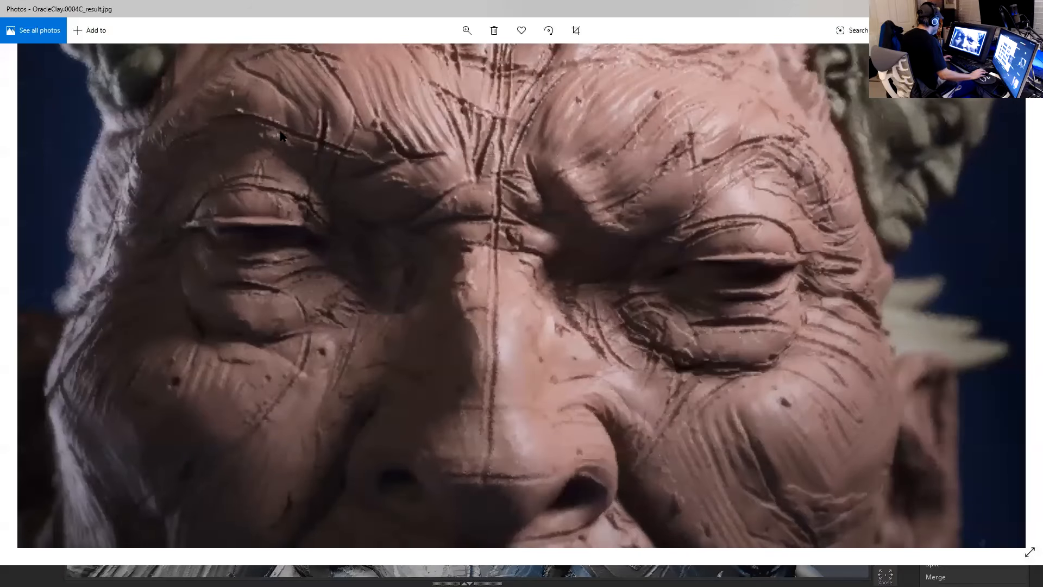
left_click_drag(357, 185, 365, 277)
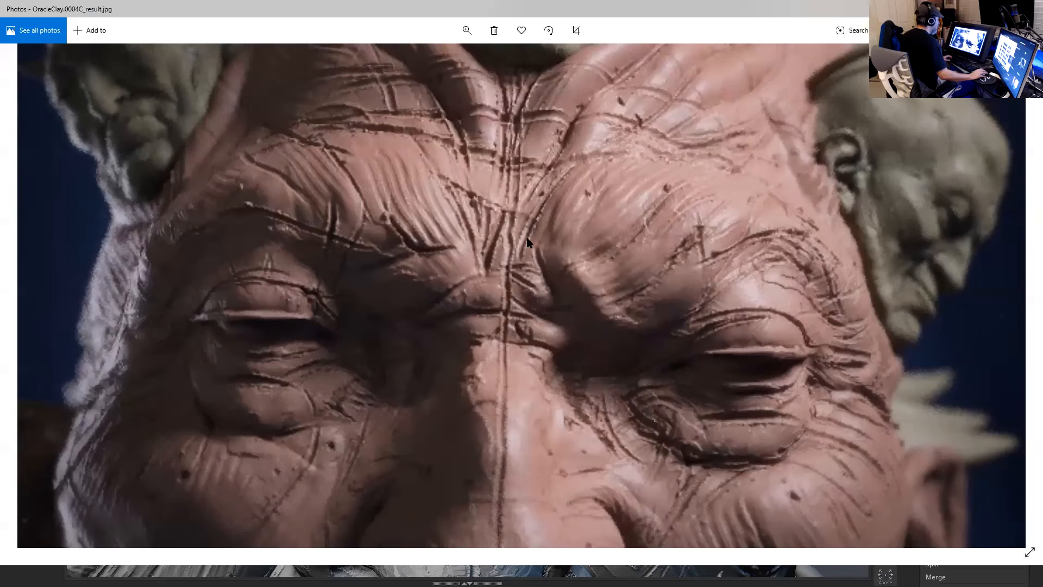
scroll(571, 290, "down", 4)
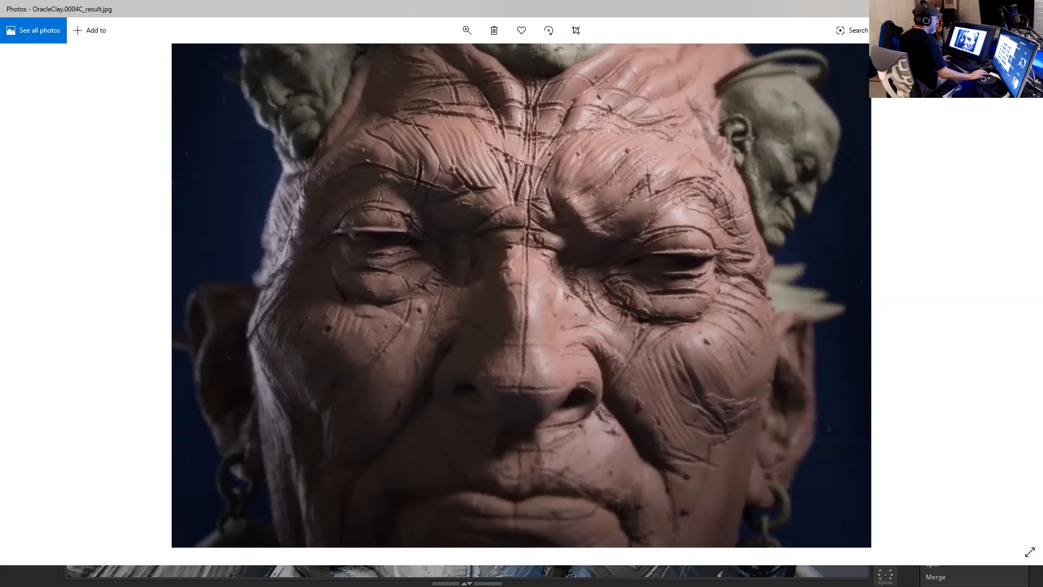
left_click(980, 9)
- Select the ClayRealMarks sculpting brush
mouse_move(870, 516)
left_mouse_down()
mouse_move(860, 538)
mouse_move(380, 326)
mouse_move(256, 240)
mouse_move(240, 179)
left_mouse_up()
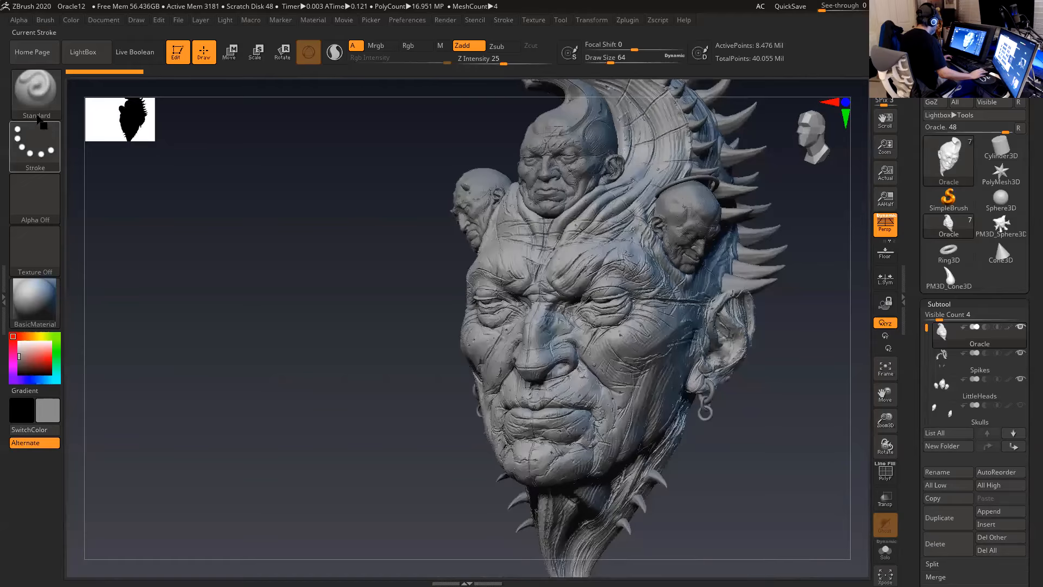
left_click(34, 98)
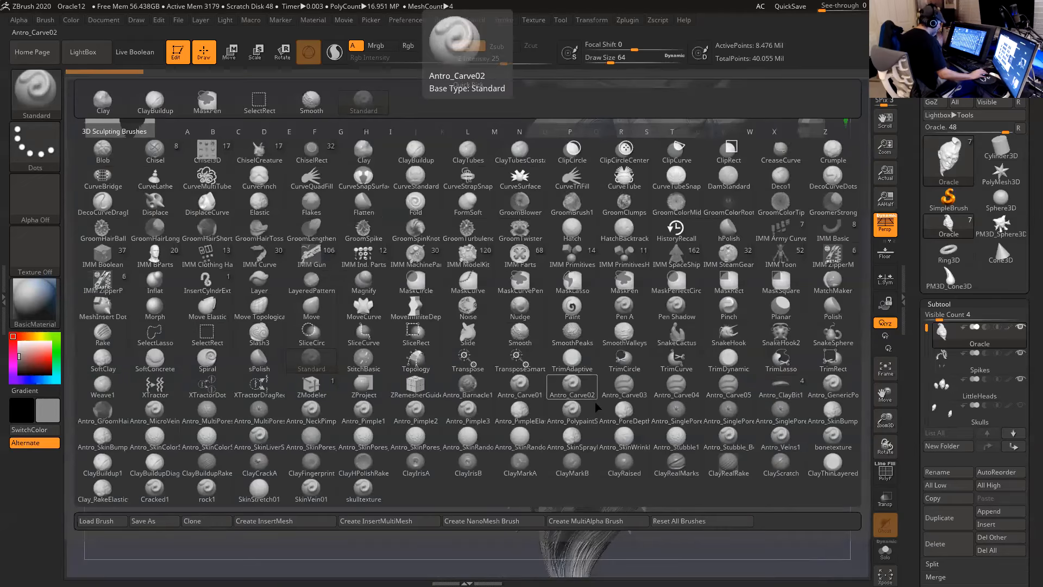
left_click(677, 464)
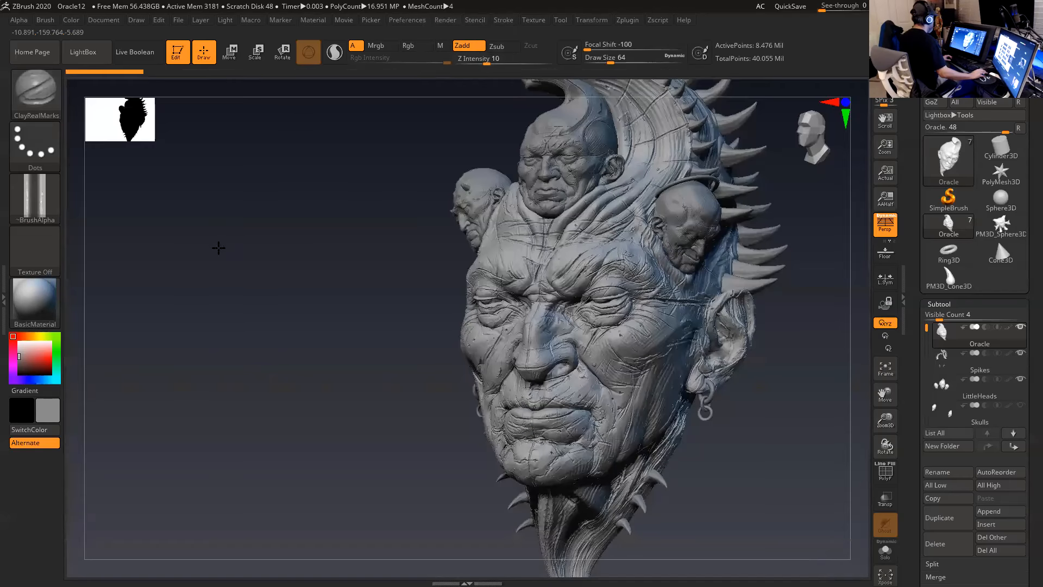
left_click_drag(216, 249, 319, 221)
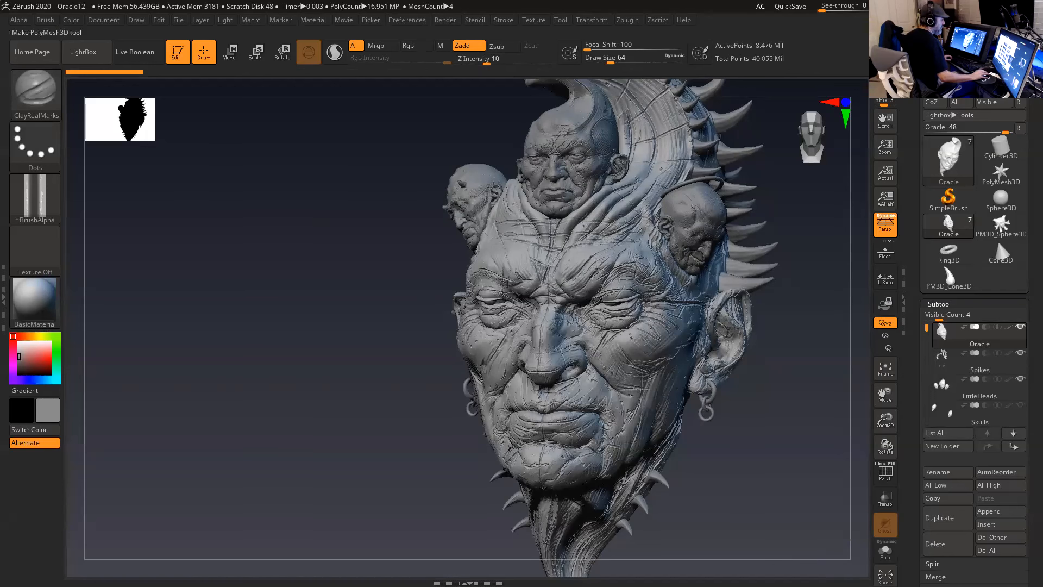
- Switch the active tool to a Plane3D primitive and convert it to a PolyMesh3D
left_click(949, 161)
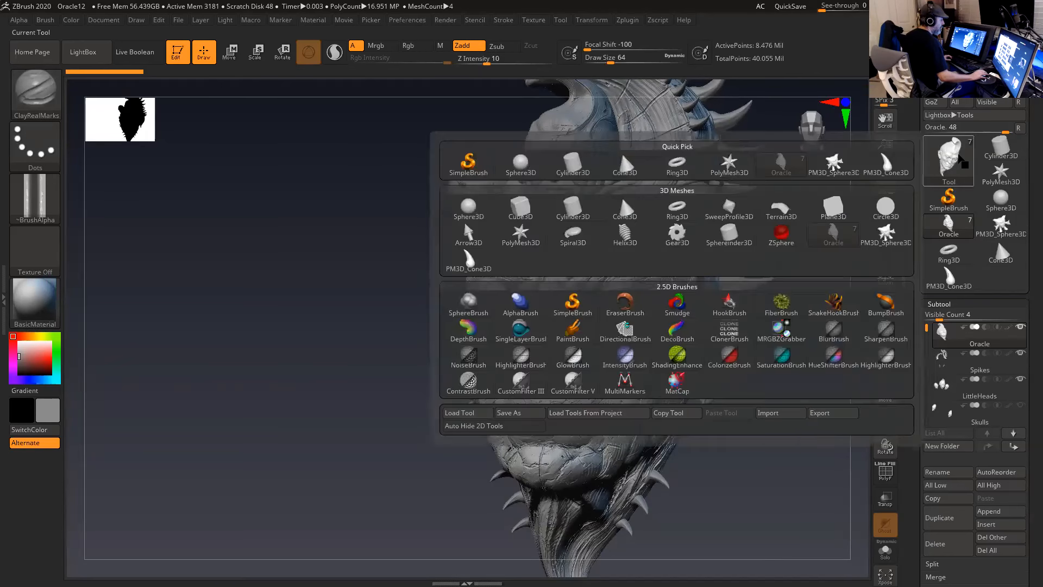
left_click(834, 207)
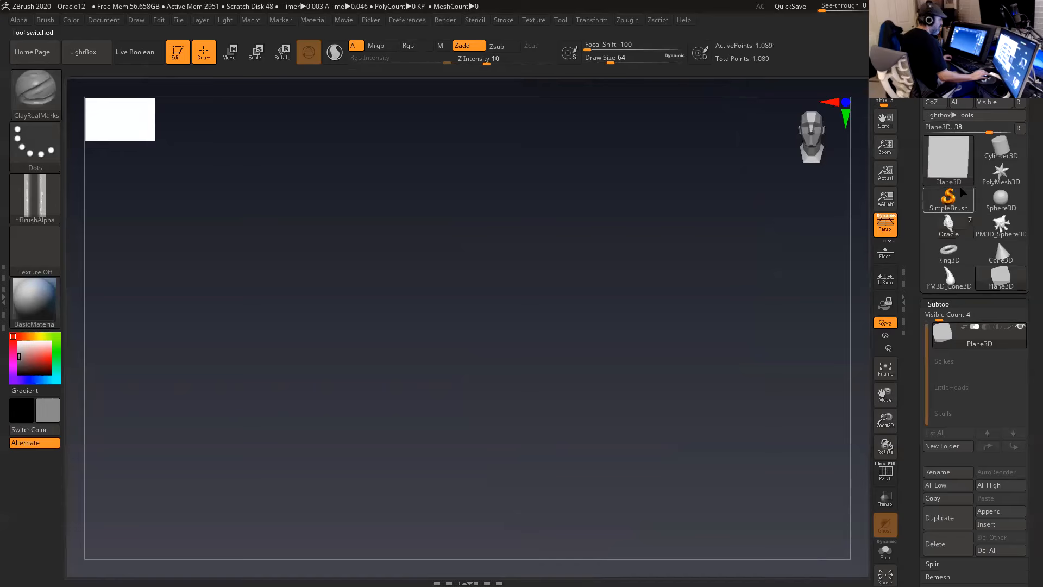
left_click(991, 89)
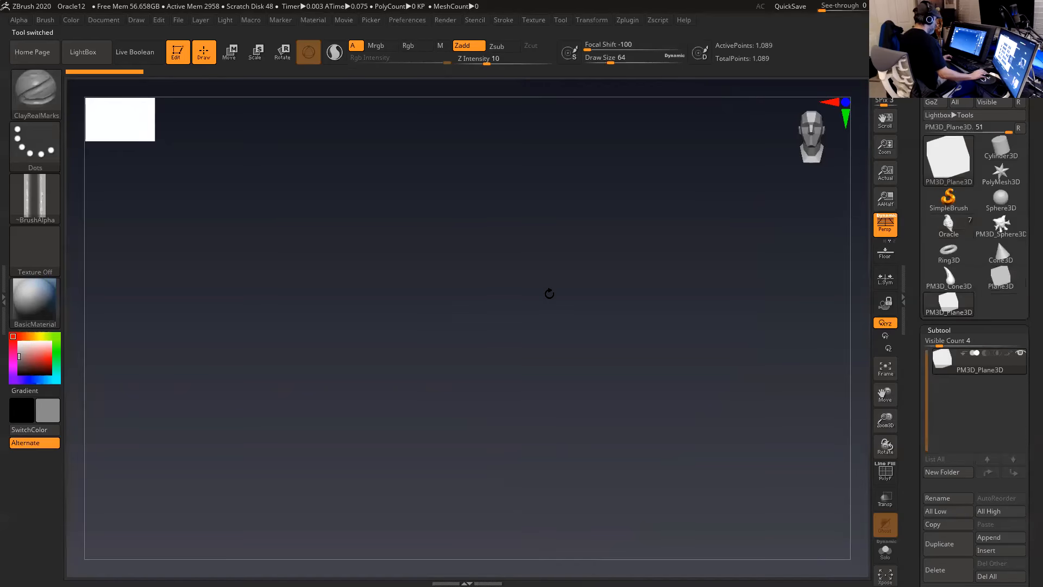
- Subdivide the plane, seen straight from the front, to about 1.05 million polygons
left_click_drag(537, 295, 625, 305, "shift")
left_click_drag(747, 314, 773, 316, "shift")
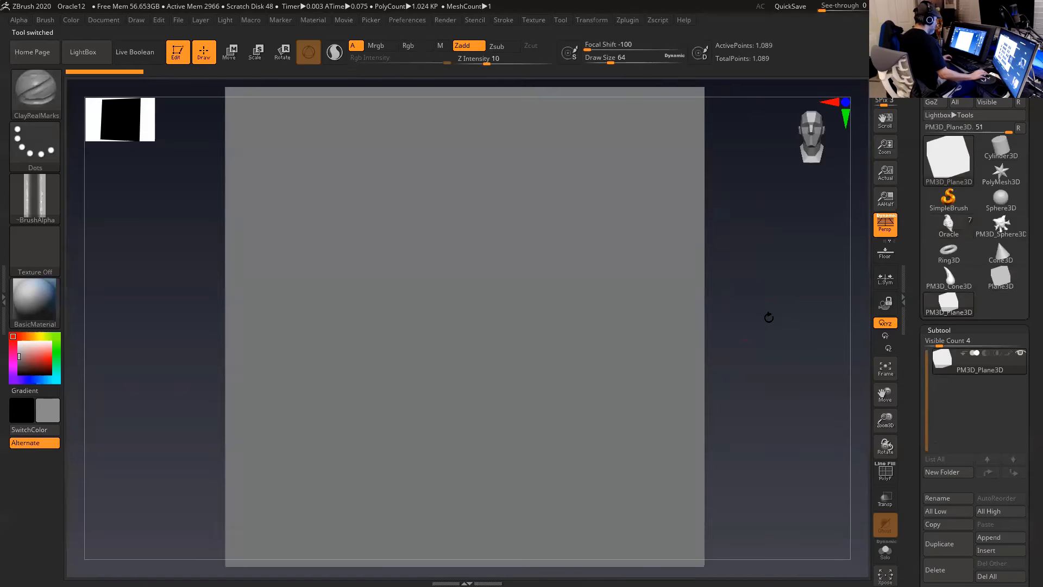
key("ctrl+d")
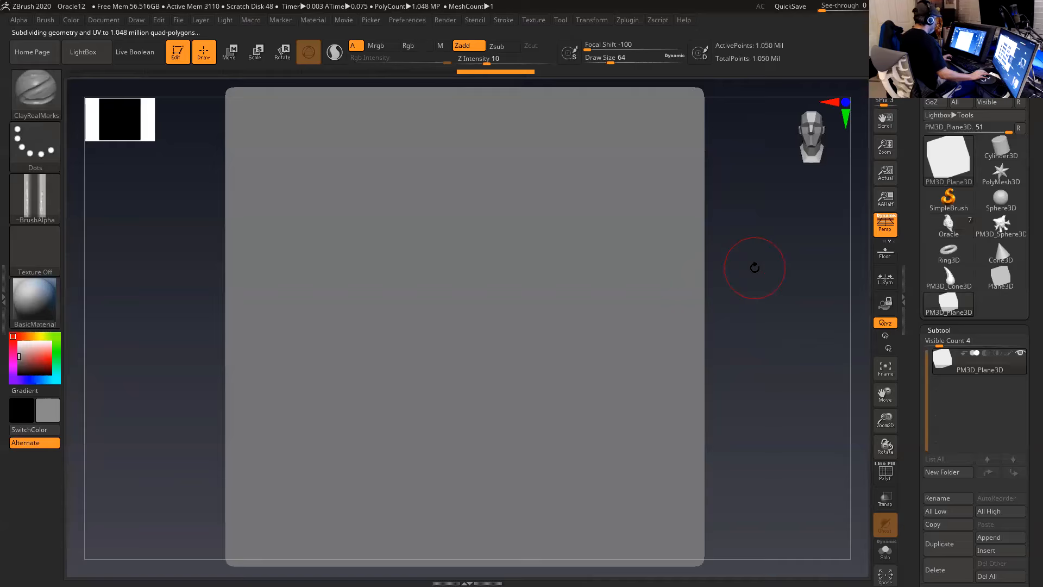
- Sculpt a long winding test stroke across the plane with the ClayRealMarks brush and inspect its rough edges
mouse_move(381, 117)
left_mouse_down()
mouse_move(419, 182)
mouse_move(459, 340)
mouse_move(507, 325)
mouse_move(530, 237)
mouse_move(572, 242)
mouse_move(630, 331)
mouse_move(585, 387)
mouse_move(459, 402)
mouse_move(348, 390)
mouse_move(340, 474)
mouse_move(413, 524)
mouse_move(608, 482)
mouse_move(659, 403)
left_mouse_up()
mouse_move(713, 293)
left_mouse_down()
mouse_move(729, 210)
mouse_move(712, 249)
left_mouse_up()
left_click_drag(519, 479, 536, 524, "shift")
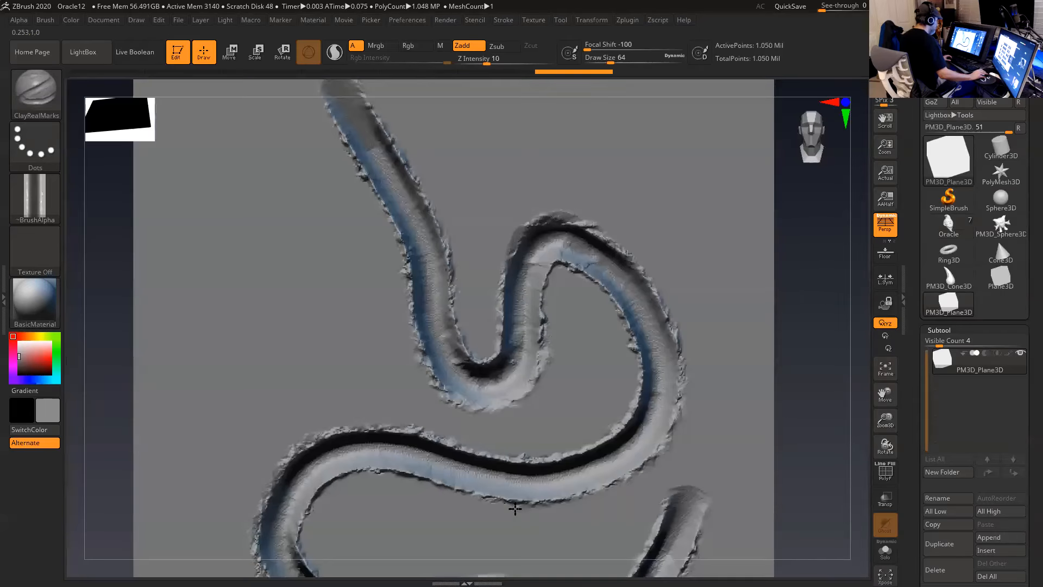
key("f")
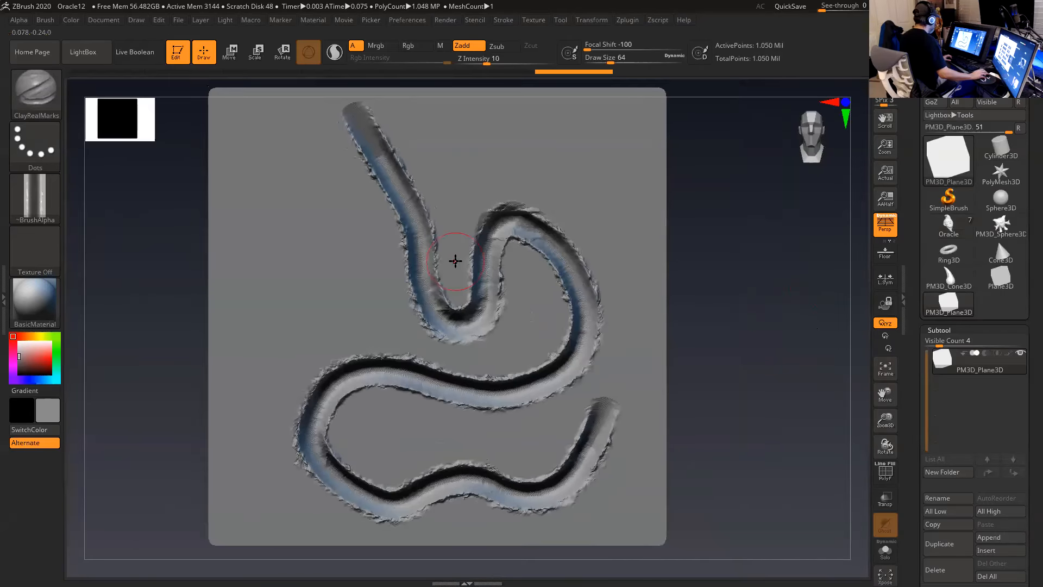
- Set the ClayRealMarks stroke type to DragRect and clear the test strokes from the plane by undoing them
mouse_move(35, 201)
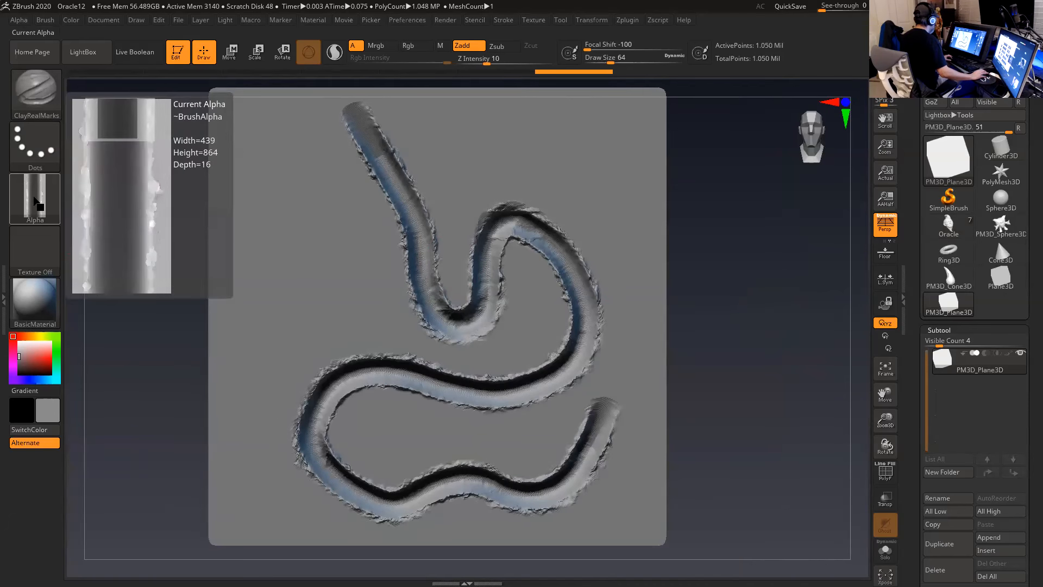
left_click(40, 146)
left_click(152, 155)
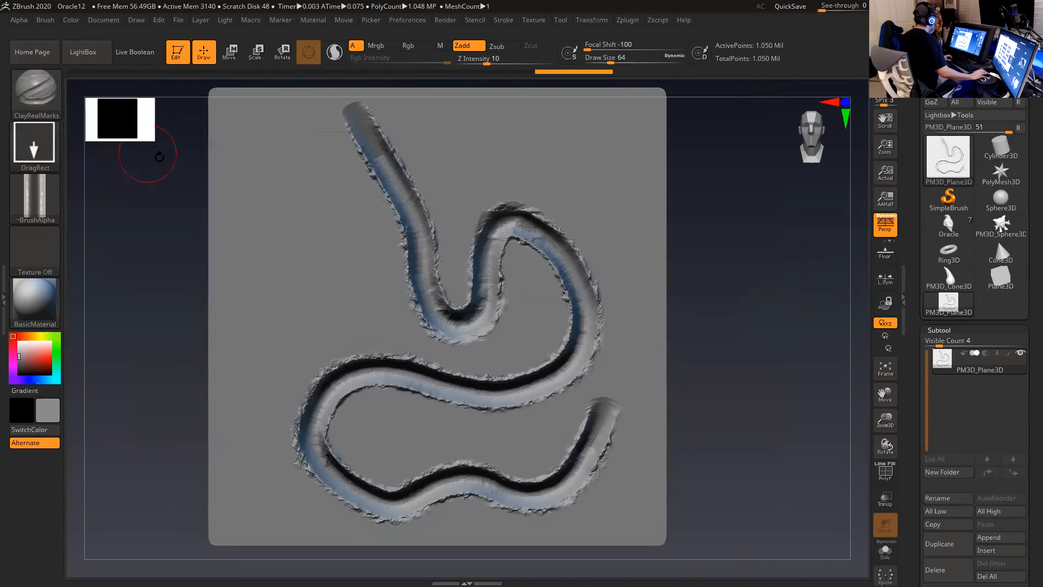
key("ctrl+z")
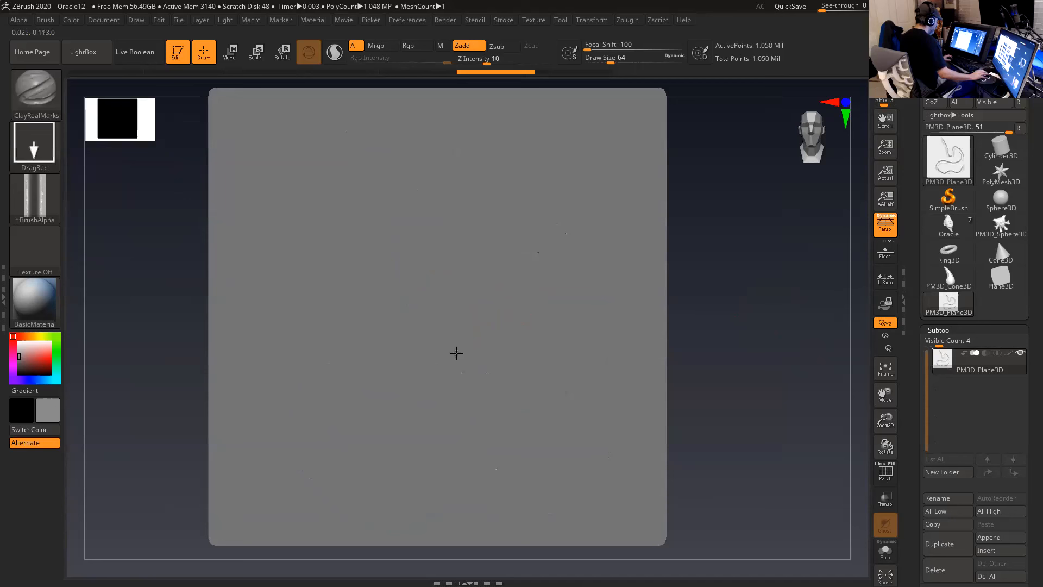
left_click_drag(457, 409, 456, 410)
key("ctrl+z")
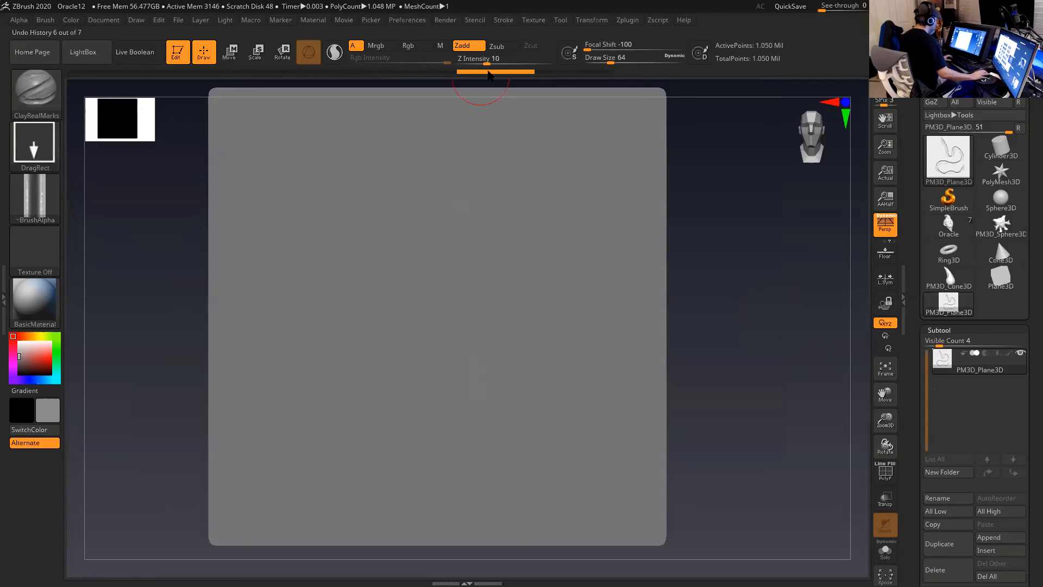
- Set Z Intensity to 100, stamp the brush alpha at the plane's centre, inspect its relief, and undo the stamp
left_click_drag(488, 60, 566, 66)
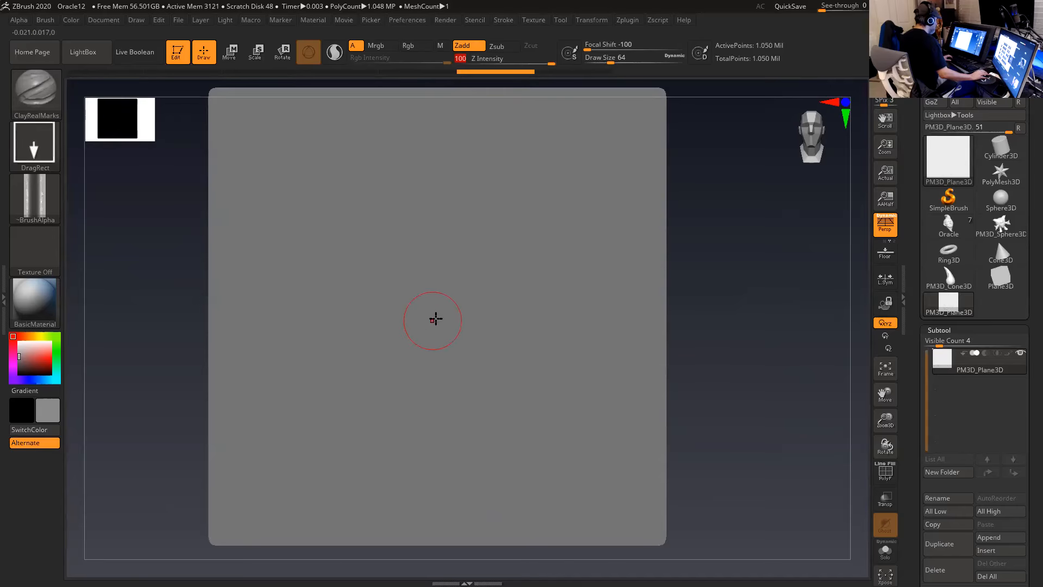
mouse_move(445, 337)
left_mouse_down()
mouse_move(435, 419)
mouse_move(444, 466)
mouse_move(438, 459)
left_mouse_up()
mouse_move(674, 381)
left_mouse_down()
mouse_move(706, 337)
mouse_move(709, 313)
left_mouse_up()
key("ctrl+z")
key("ctrl+z")
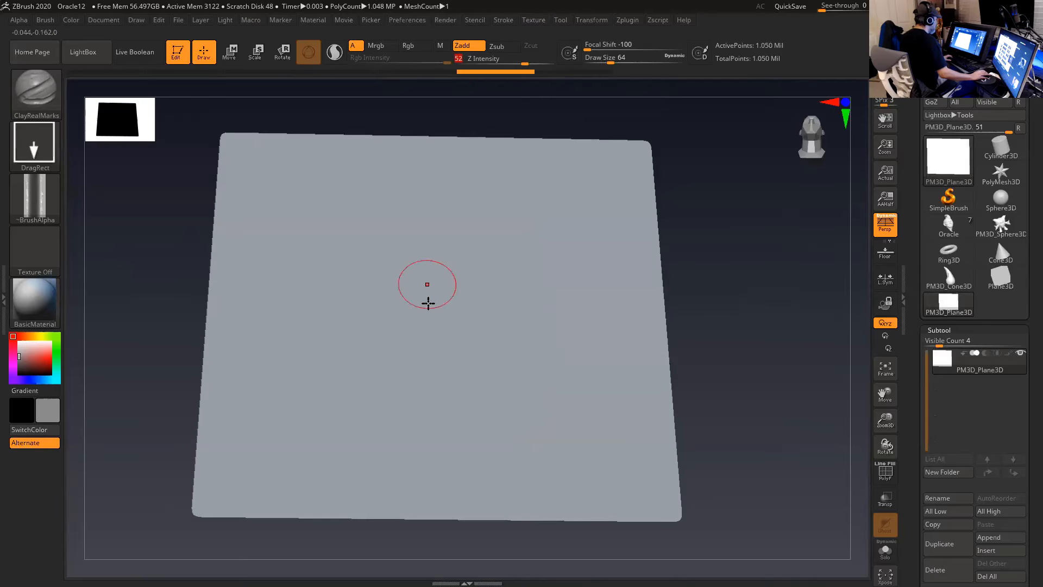
- Stamp the brush alpha large on the plane at Z Intensity 52, inspect its relief, and undo the stamp
left_click_drag(438, 340, 437, 492)
left_click_drag(741, 390, 652, 352)
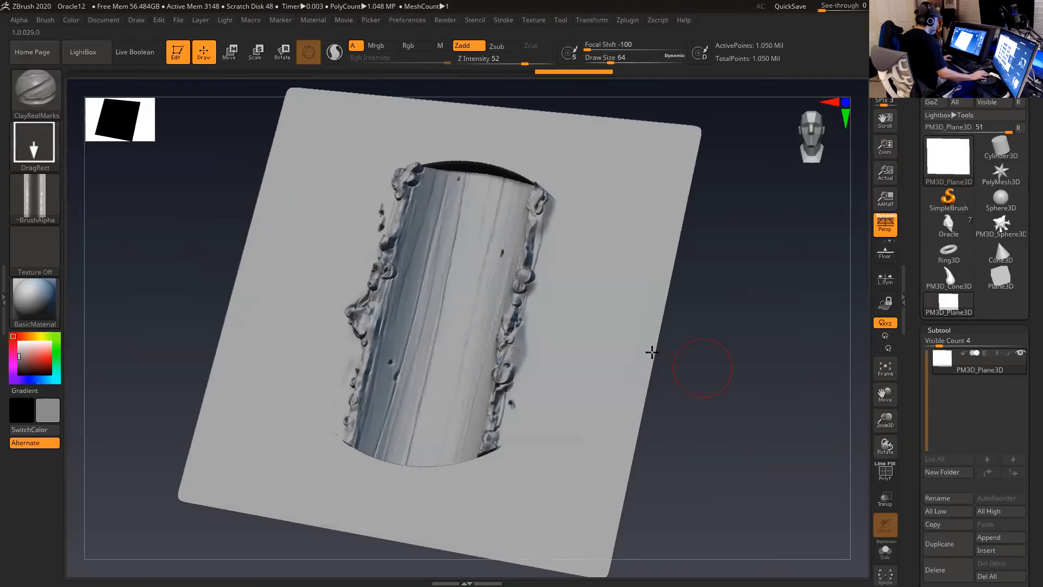
mouse_move(701, 308)
left_mouse_down()
mouse_move(717, 305)
mouse_move(645, 315)
mouse_move(663, 302)
mouse_move(632, 308)
mouse_move(717, 291)
mouse_move(581, 256)
left_mouse_up()
key("ctrl+z")
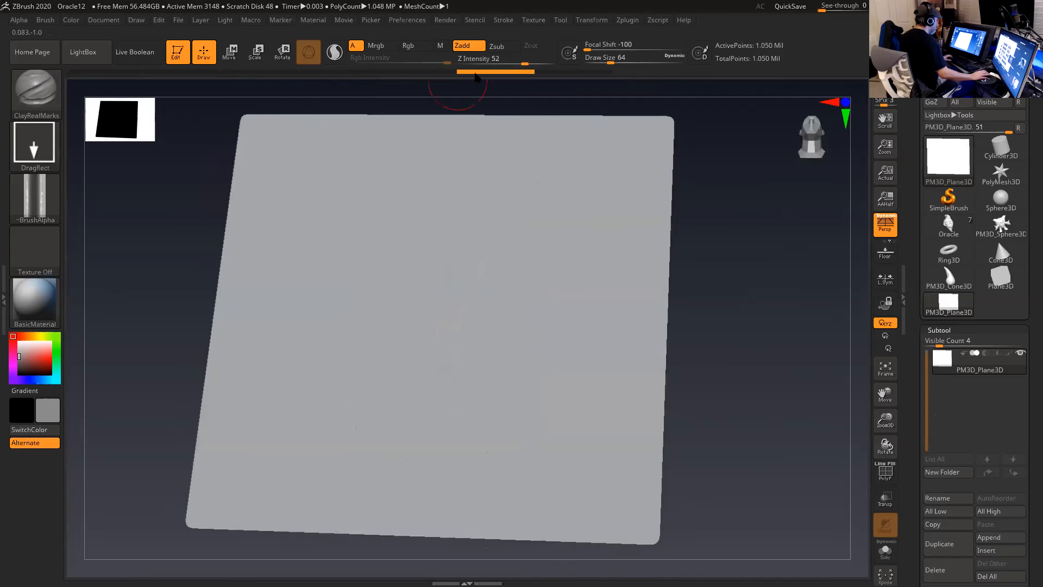
- Set Z Intensity to 32, try another large alpha stamp at the plane's centre, and undo it
left_click_drag(524, 63, 520, 63)
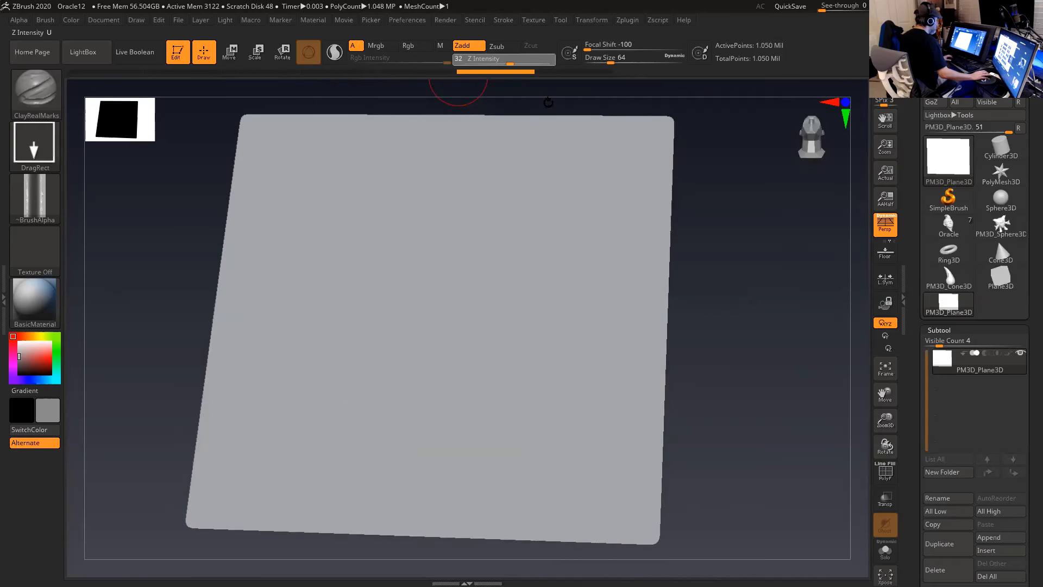
left_click_drag(693, 237, 699, 242, "shift")
mouse_move(445, 305)
left_mouse_down()
mouse_move(433, 431)
mouse_move(458, 479)
mouse_move(443, 490)
mouse_move(471, 480)
left_mouse_up()
left_click_drag(704, 393, 619, 354)
key("ctrl+z")
- Stamp the brush alpha nearly plane-wide at Z Intensity 32, inspect its relief, and undo the stamp
key("space")
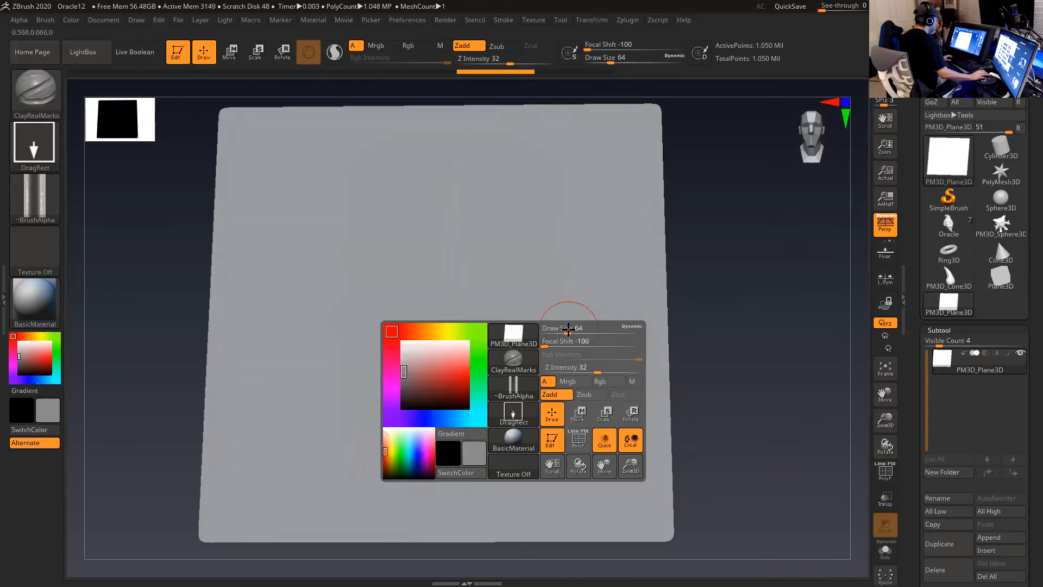
left_click_drag(450, 341, 460, 585)
mouse_move(744, 389)
left_mouse_down()
mouse_move(703, 381)
mouse_move(745, 397)
mouse_move(712, 341)
mouse_move(715, 320)
mouse_move(686, 318)
left_mouse_up()
key("ctrl+z")
- Set Z Intensity to 39, stamp the alpha over the plane's full height, inspect the groove in perspective, and undo it
left_click_drag(517, 61, 520, 62)
left_click(514, 62)
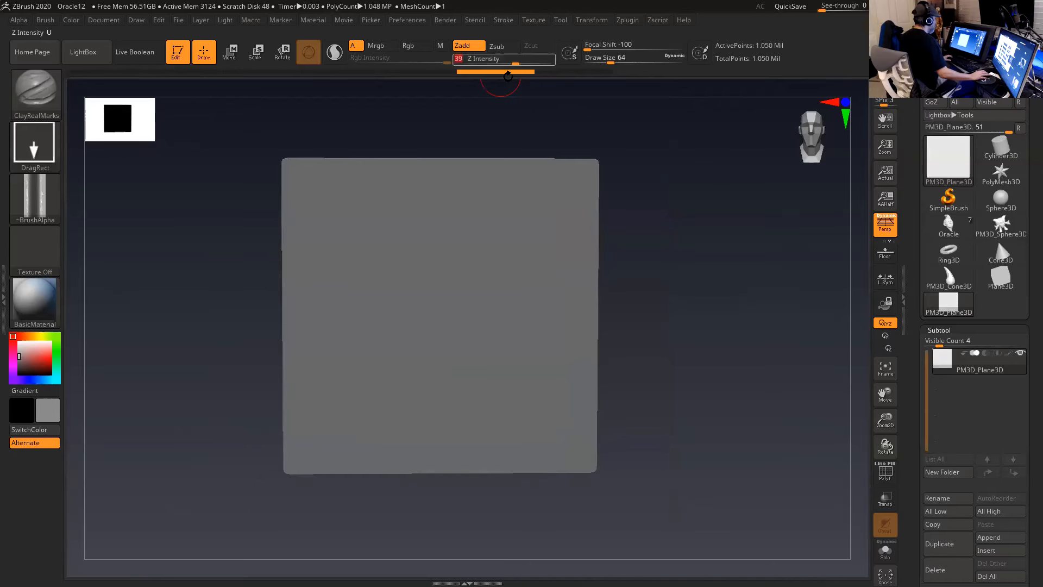
left_click_drag(443, 410, 444, 468)
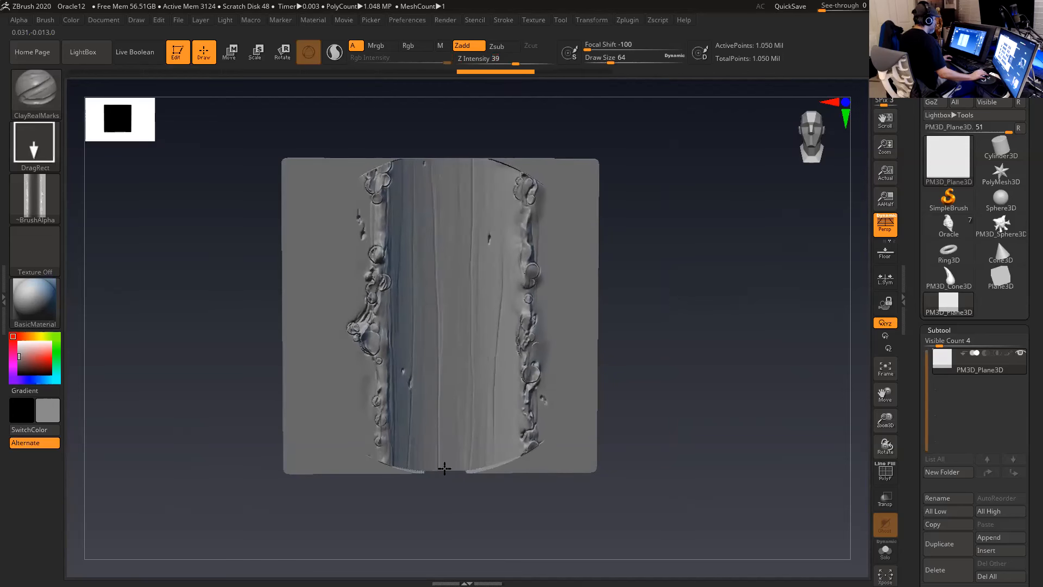
mouse_move(673, 338)
left_mouse_down()
mouse_move(659, 248)
mouse_move(675, 273)
mouse_move(706, 258)
mouse_move(434, 320)
left_mouse_up()
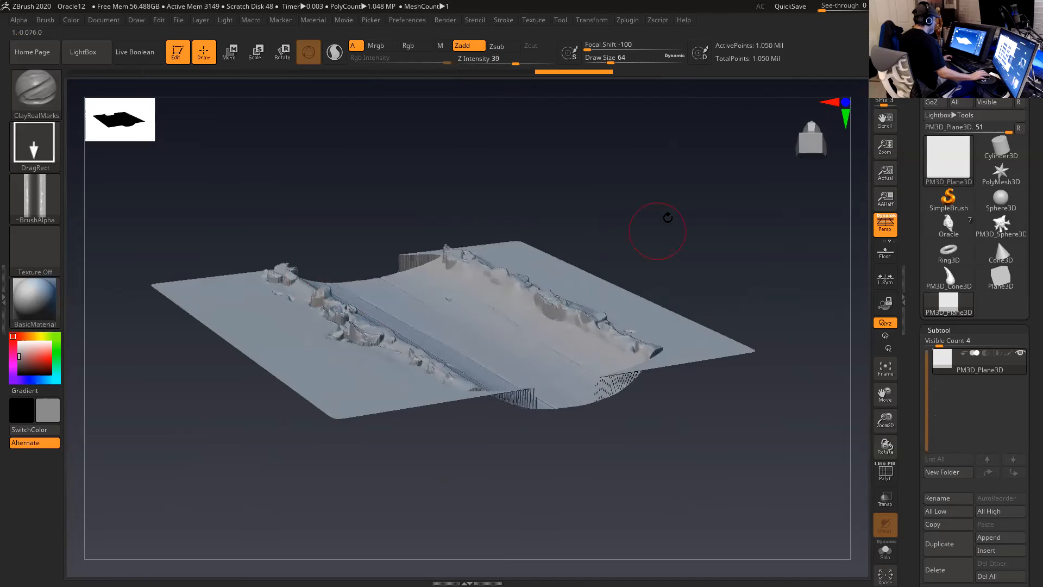
left_click_drag(667, 218, 659, 282, "shift")
key("ctrl+z")
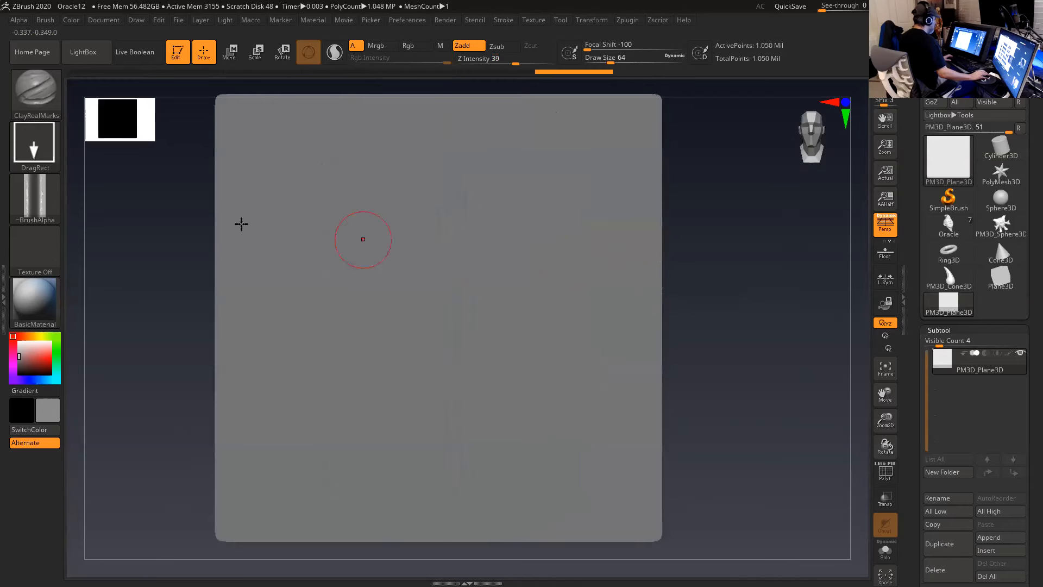
- Change the ClayRealMarks stroke type to FreeHand and show the stroke modifiers with the Roll option
left_click(47, 149)
left_click(206, 153)
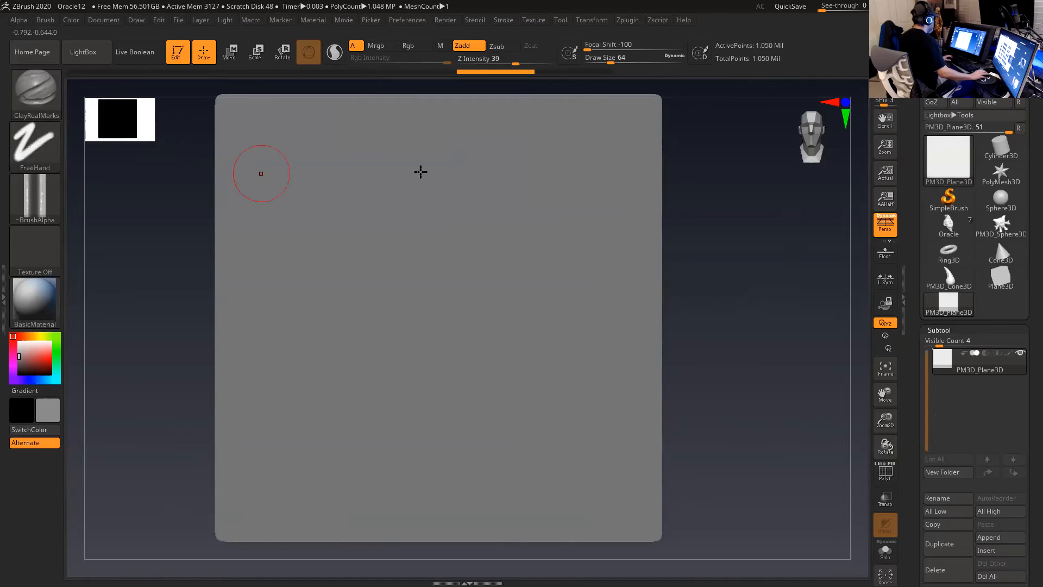
left_click(504, 21)
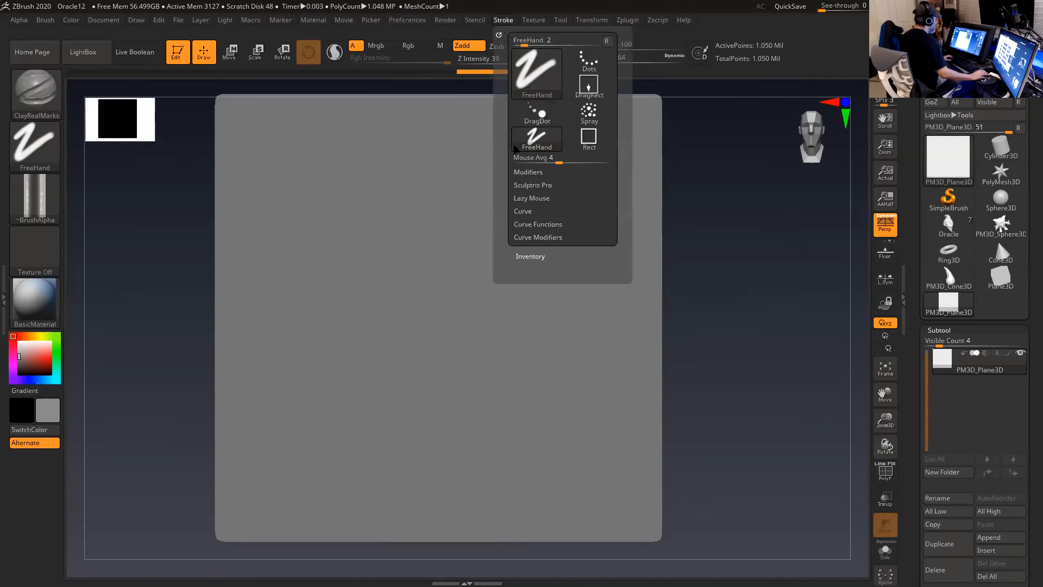
left_click(529, 173)
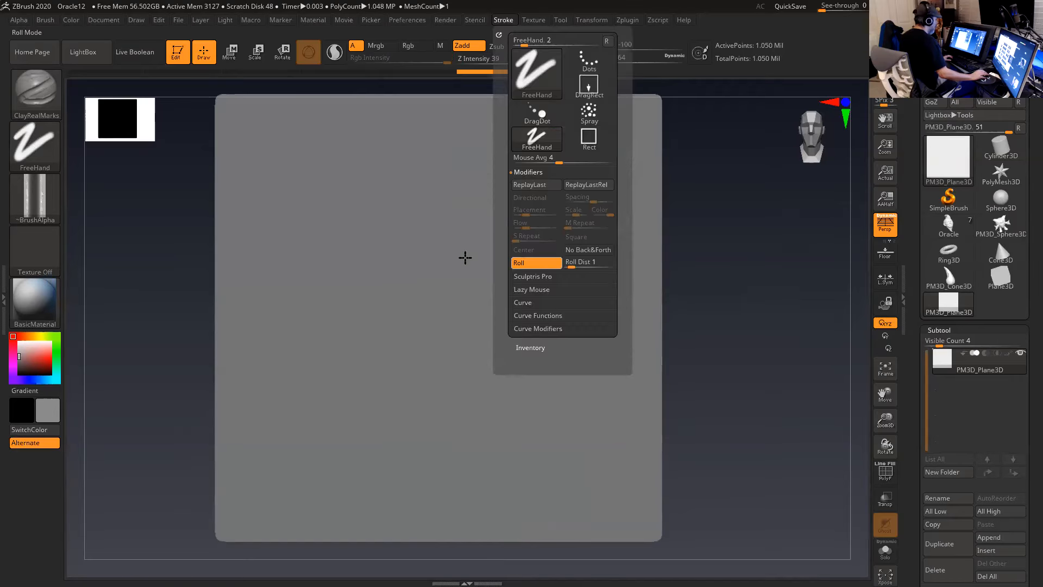
- Draw freehand test strokes on the plane, lowering Z Intensity to 10 between them, and undo each stroke
mouse_move(356, 170)
left_mouse_down()
mouse_move(360, 285)
mouse_move(443, 258)
mouse_move(570, 378)
mouse_move(617, 288)
left_mouse_up()
key("ctrl+z")
key("u")
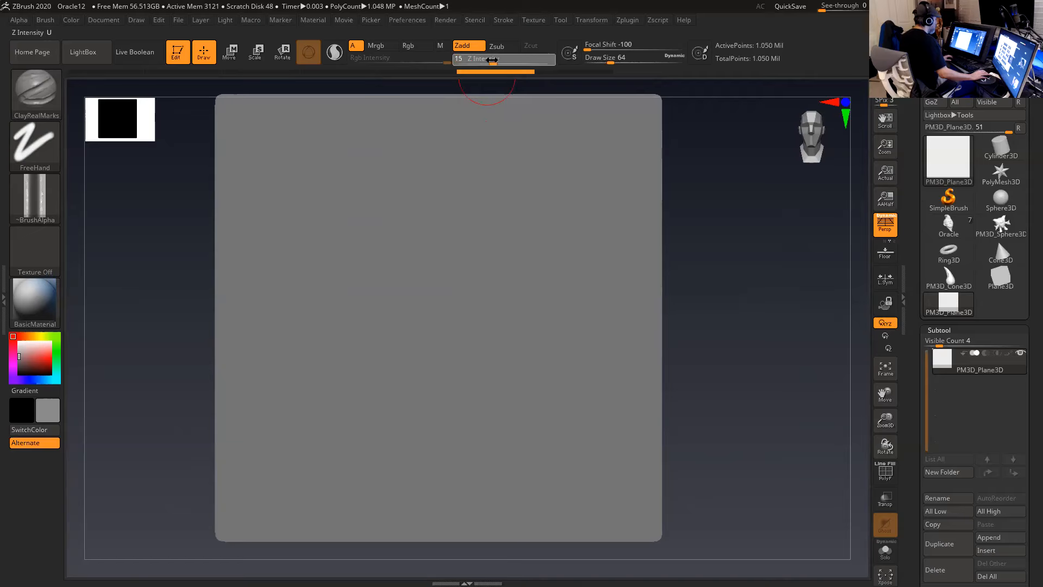
left_click_drag(488, 59, 486, 59)
mouse_move(275, 130)
left_mouse_down()
mouse_move(344, 168)
mouse_move(416, 261)
mouse_move(514, 197)
mouse_move(563, 380)
mouse_move(607, 251)
mouse_move(512, 212)
mouse_move(389, 384)
mouse_move(333, 413)
left_mouse_up()
key("ctrl+z")
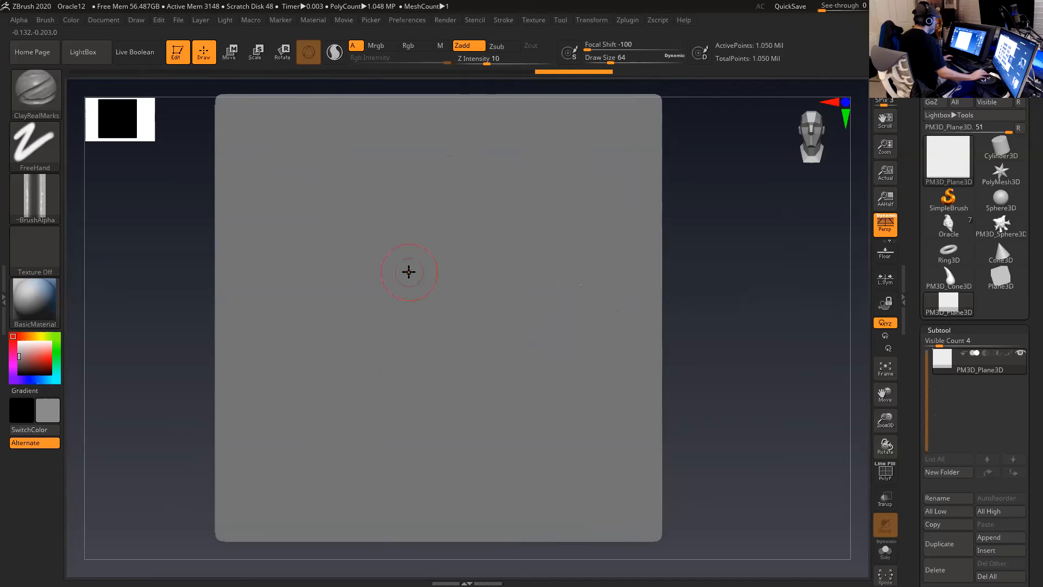
- Set Draw Size to 8, draw a short thin test stroke on the plane, and undo it
key("space")
left_click_drag(408, 273, 393, 274)
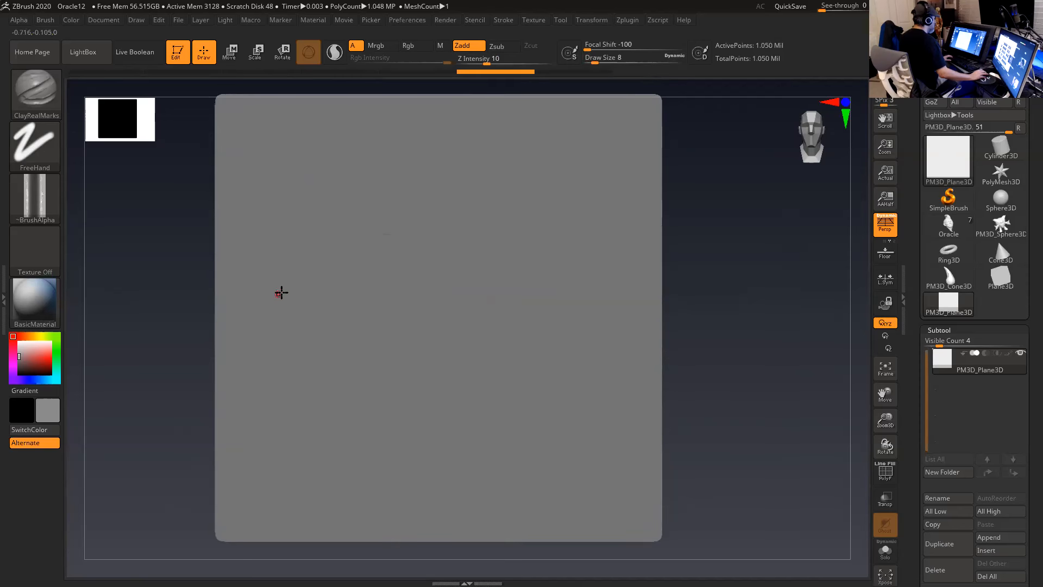
key("space")
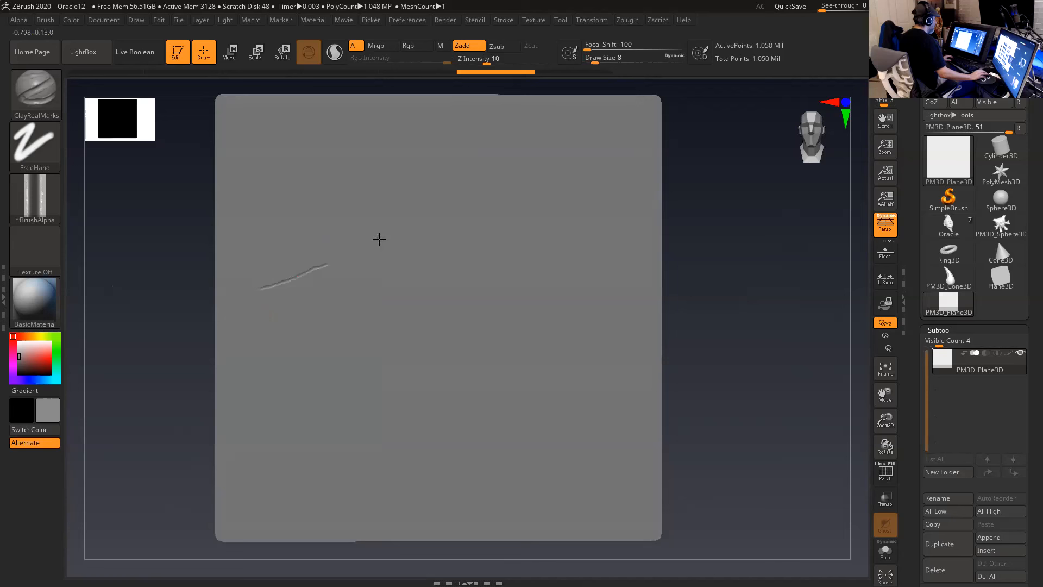
key("ctrl+z")
- Set Draw Size to 18, draw diagonal test strokes across the plane, and undo the last stroke
key("space")
left_click_drag(395, 242, 404, 242)
left_click_drag(275, 325, 372, 278)
left_click_drag(447, 234, 600, 149)
mouse_move(707, 223)
left_mouse_down()
mouse_move(715, 186)
mouse_move(727, 230)
left_mouse_up()
key("ctrl+z")
- Switch back to the Oracle tool and frame the face to examine its existing clay marks
left_click(938, 227)
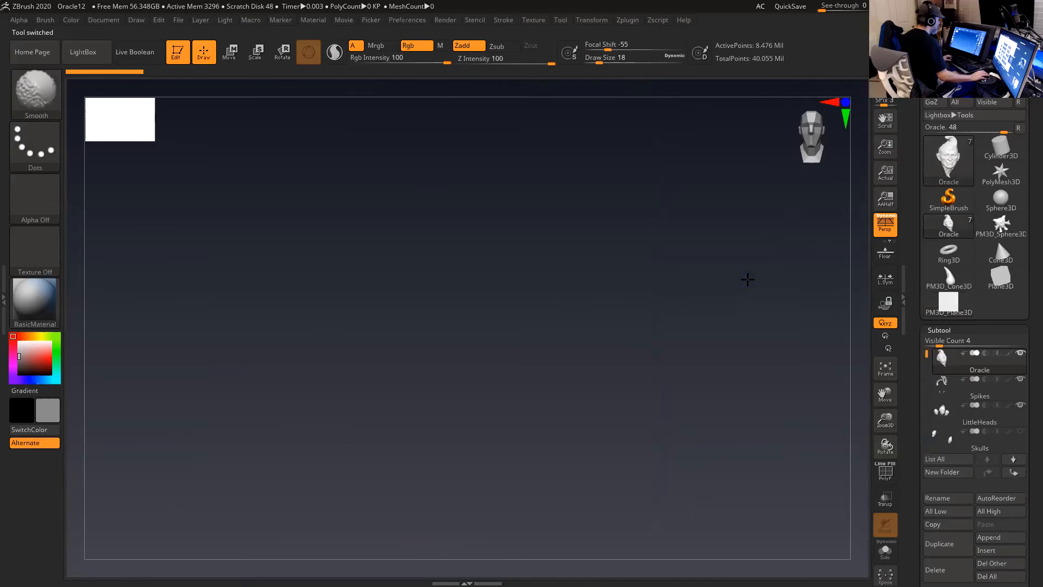
left_click_drag(734, 280, 780, 402, "alt")
left_click_drag(701, 277, 787, 302, "alt")
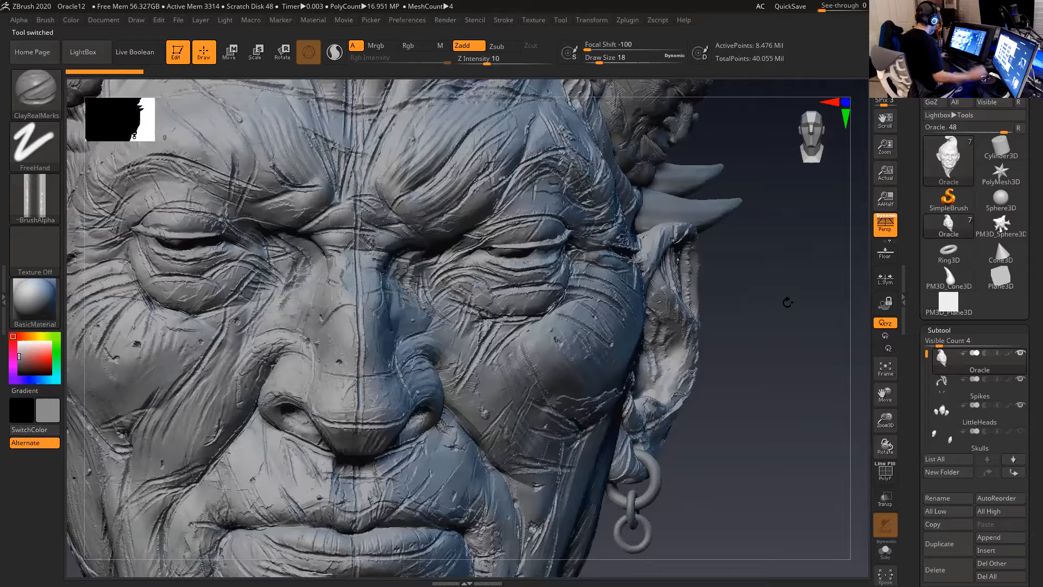
key("space")
key("s")
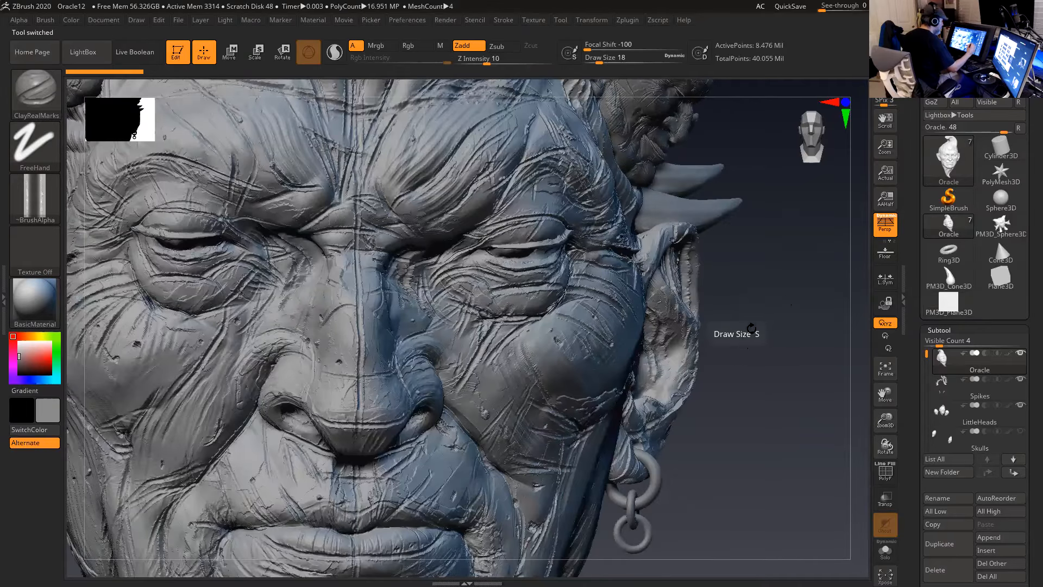
left_click_drag(745, 336, 850, 316, "alt")
key("space")
left_click_drag(690, 272, 691, 271)
mouse_move(815, 389)
left_mouse_down("alt")
mouse_move(819, 400)
mouse_move(787, 373)
mouse_move(728, 365)
left_mouse_up("alt")
- Try several brush sizes over the cheek, including Draw Size 192, and set Draw Size to 23 for a test mark
key("space")
left_click_drag(524, 270, 545, 251)
key("space")
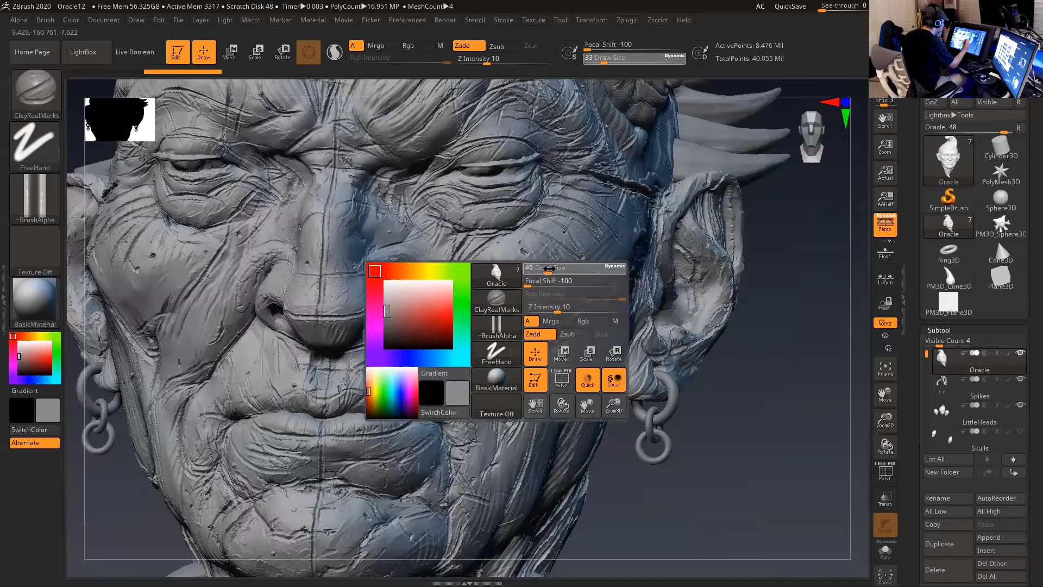
key("space")
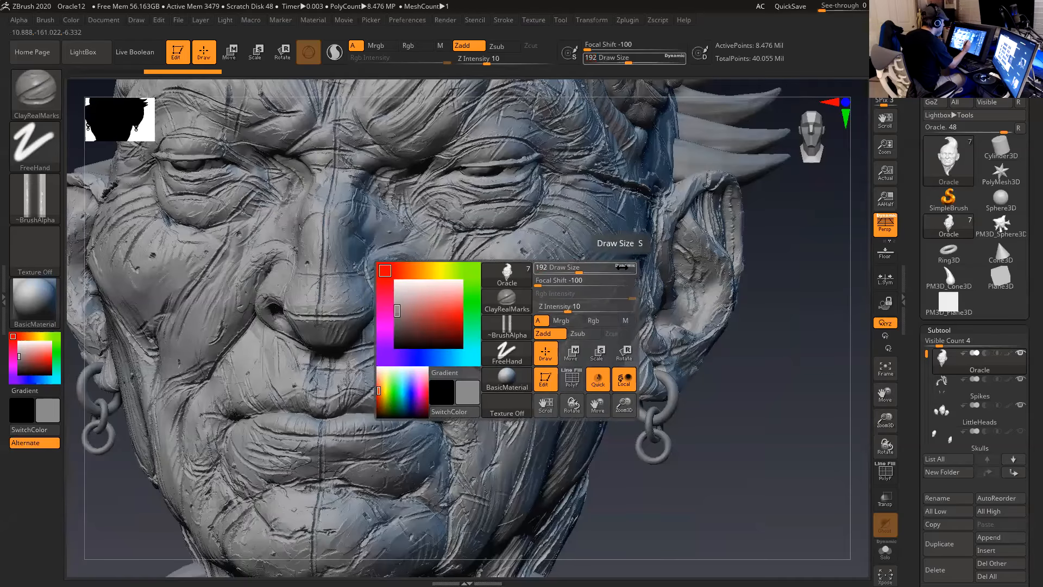
key("space")
left_click_drag(664, 267, 612, 268)
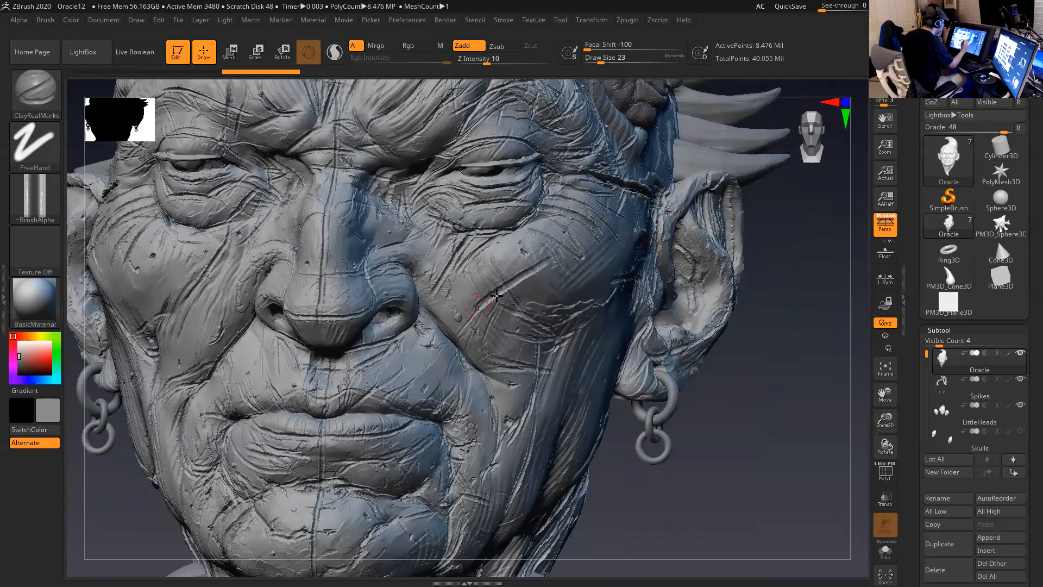
- Set Draw Size to 18 and Z Intensity to 12, draw test marks on the cheek beside the nose, and undo the last one
key("space")
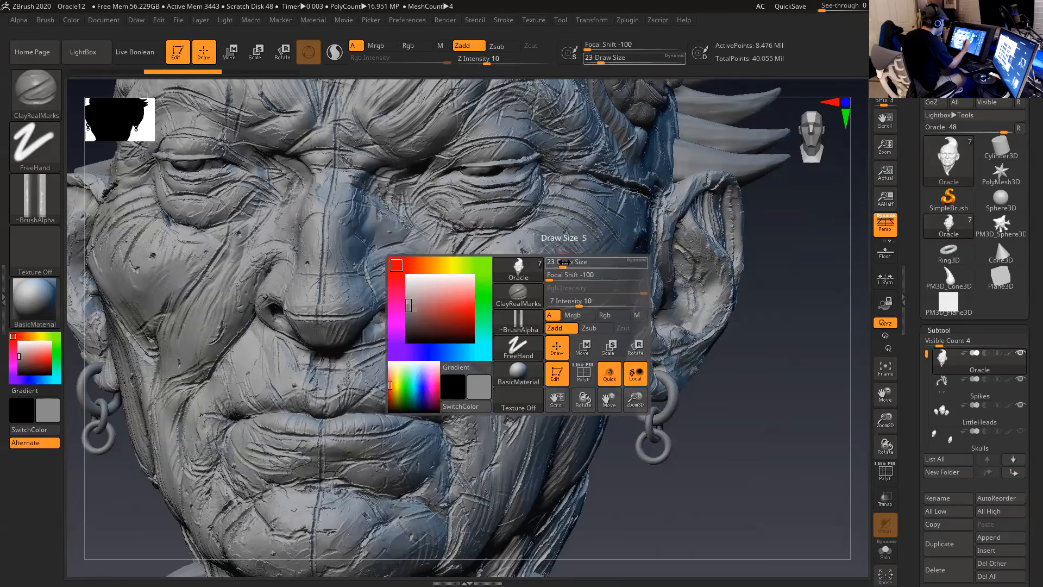
left_click_drag(564, 263, 561, 262)
left_click_drag(488, 58, 491, 69)
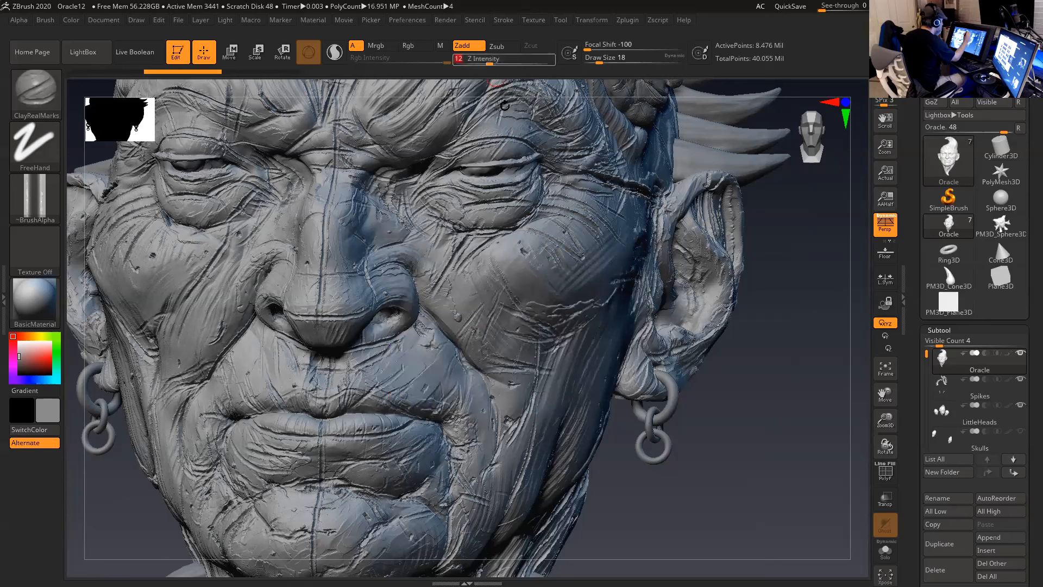
mouse_move(483, 299)
left_mouse_down()
mouse_move(472, 319)
mouse_move(476, 275)
mouse_move(516, 277)
left_mouse_up()
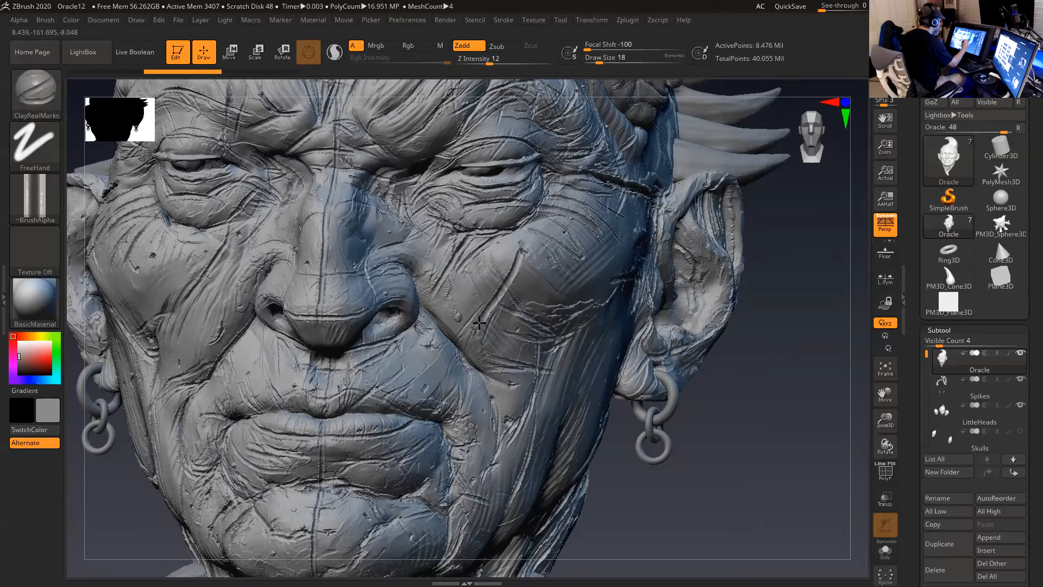
left_click_drag(457, 380, 474, 382)
mouse_move(729, 466)
left_mouse_down()
mouse_move(739, 474)
mouse_move(735, 407)
mouse_move(833, 435)
mouse_move(832, 426)
left_mouse_up()
key("ctrl+z")
- Try Draw Sizes of 13 and 20 while examining the marks around the nose and mouth from the side
key("space")
left_click_drag(555, 249, 552, 248)
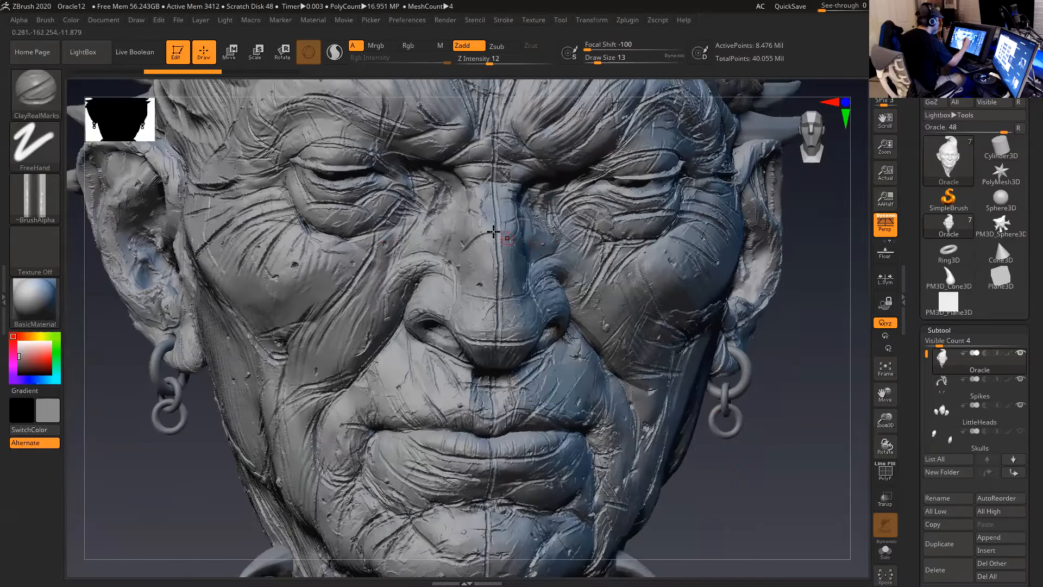
mouse_move(806, 400)
left_mouse_down()
mouse_move(815, 401)
mouse_move(806, 321)
mouse_move(800, 349)
mouse_move(677, 300)
mouse_move(656, 277)
left_mouse_up()
key("space")
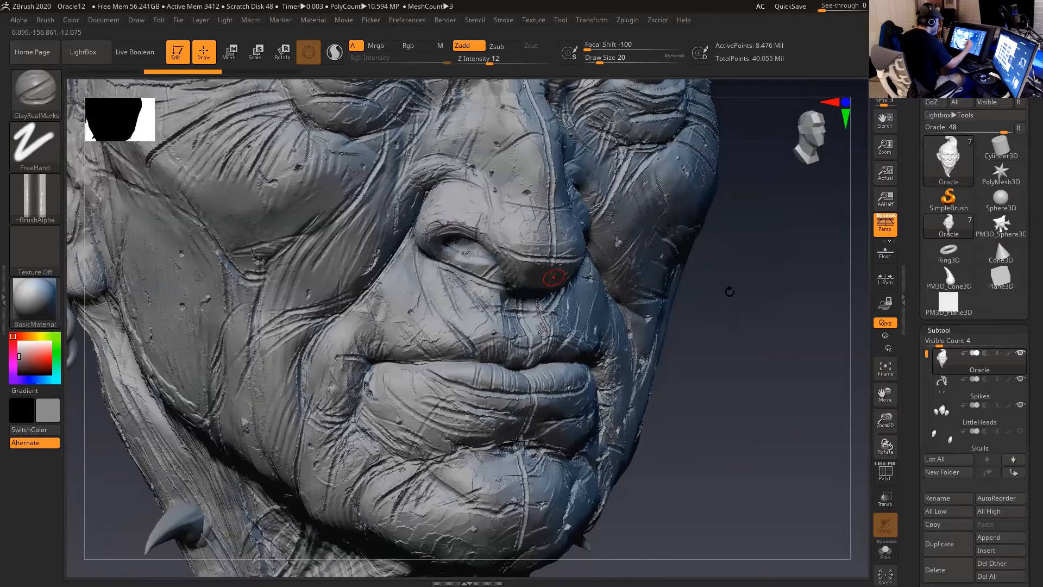
left_click_drag(755, 305, 758, 313, "alt")
left_click_drag(767, 354, 824, 363, "alt")
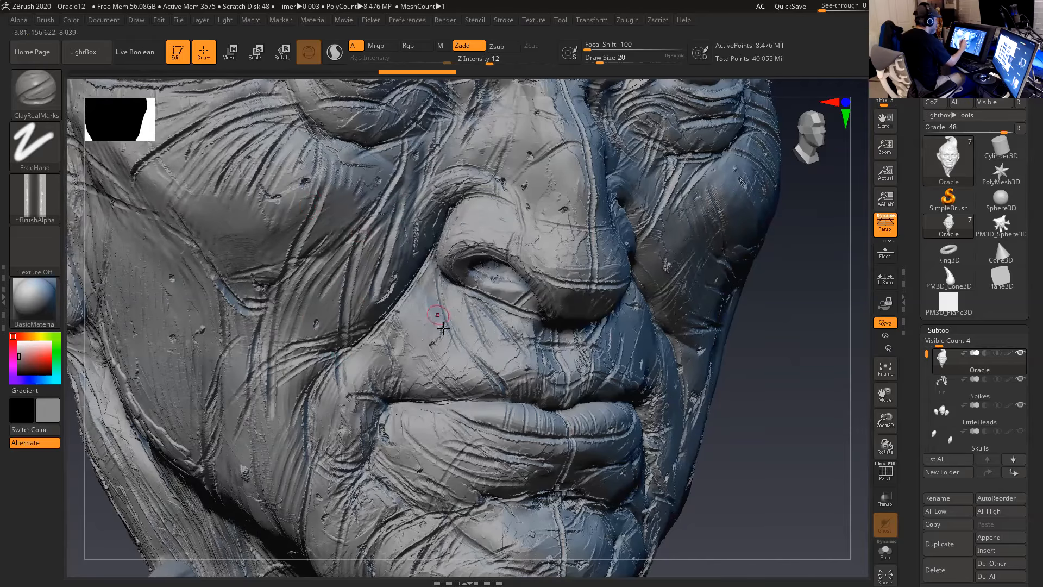
- Set Draw Size to 18 and examine the tool marks on the nose, upper lip and cheek from several angles
key("space")
left_click(568, 254)
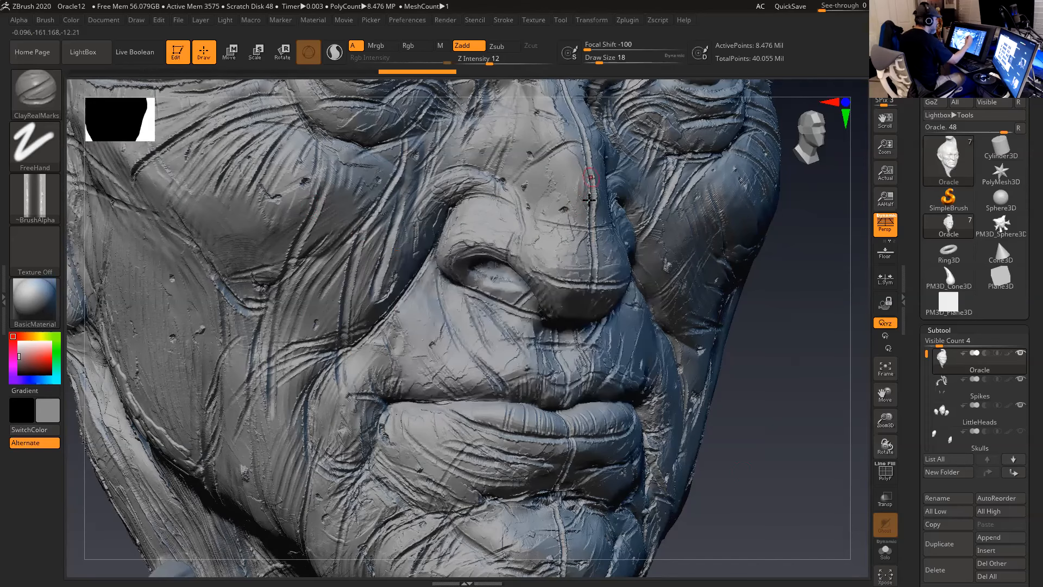
left_click_drag(798, 381, 613, 243)
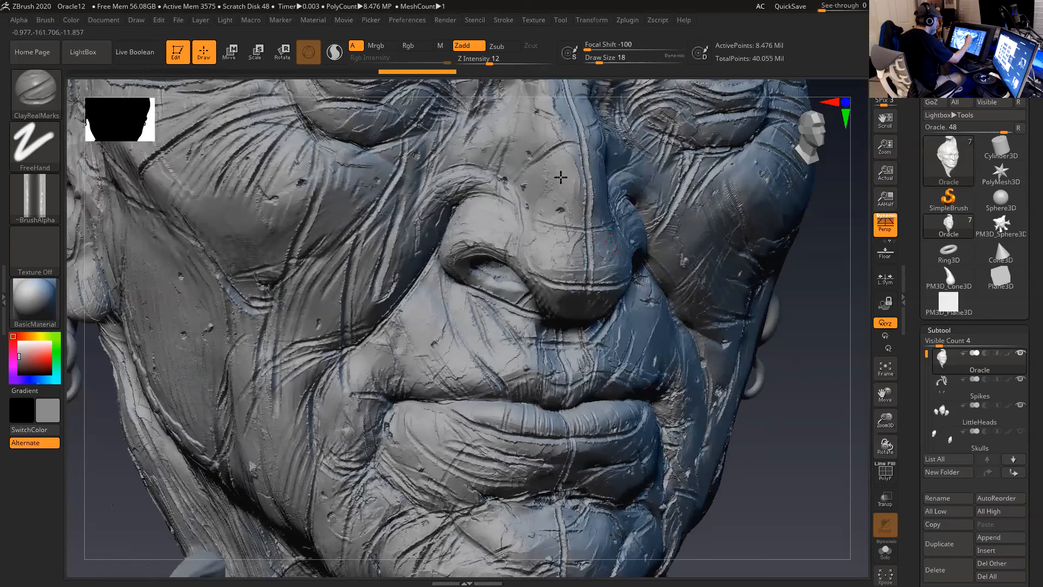
mouse_move(802, 413)
left_mouse_down()
mouse_move(813, 445)
mouse_move(772, 388)
mouse_move(810, 426)
mouse_move(755, 425)
left_mouse_up()
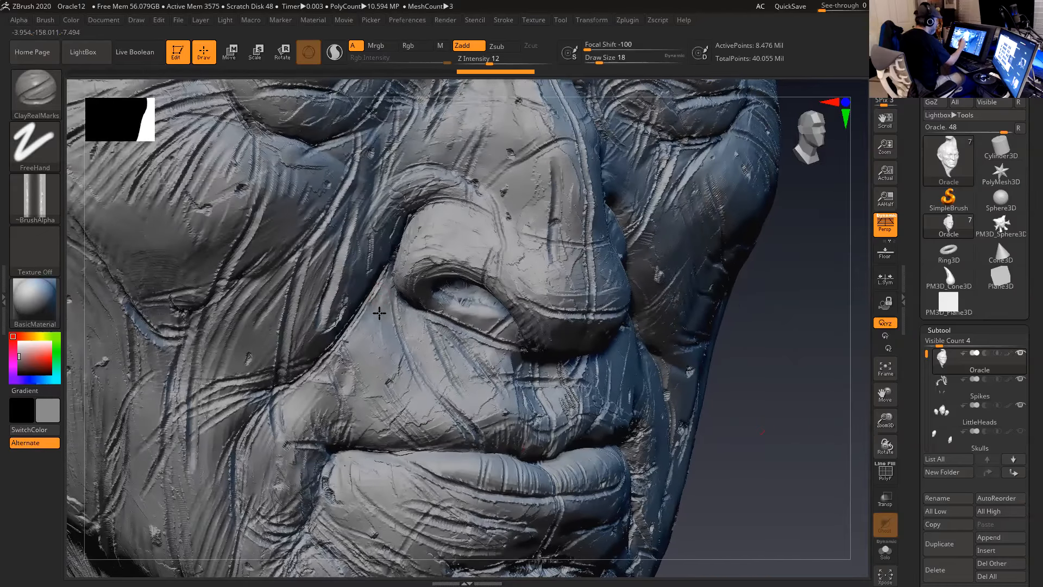
mouse_move(698, 457)
left_mouse_down()
mouse_move(775, 456)
mouse_move(563, 374)
left_mouse_up()
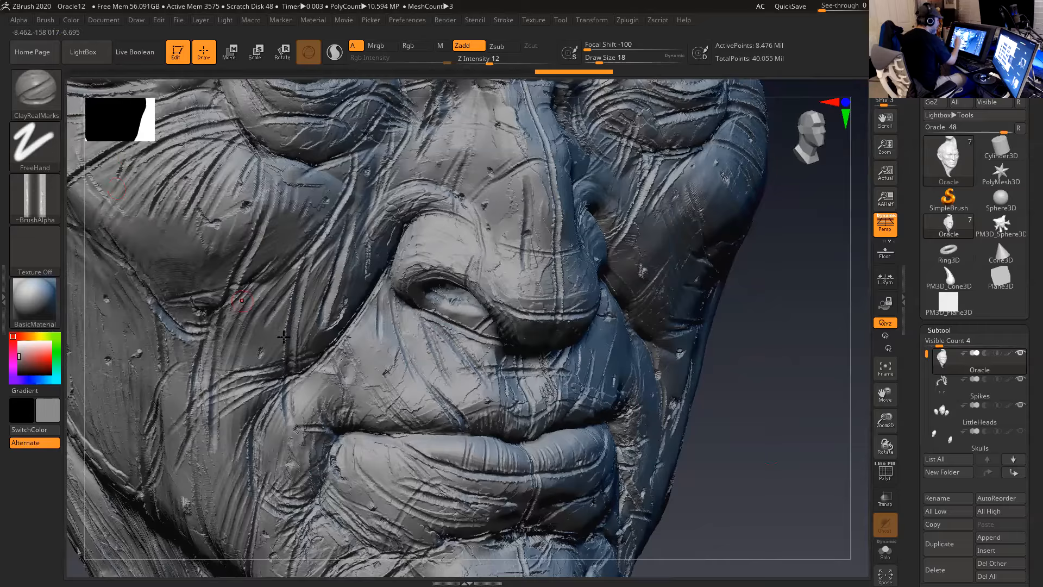
- Select the ClayRealRake brush and check its striped alpha against the face's marks
left_click(42, 102)
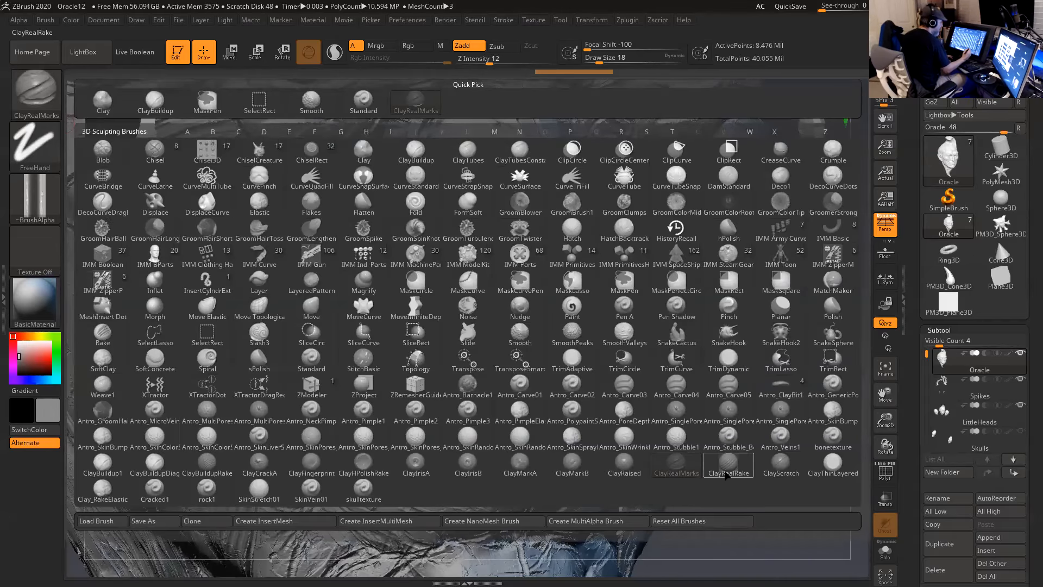
left_click(729, 470)
left_click_drag(766, 465, 738, 464)
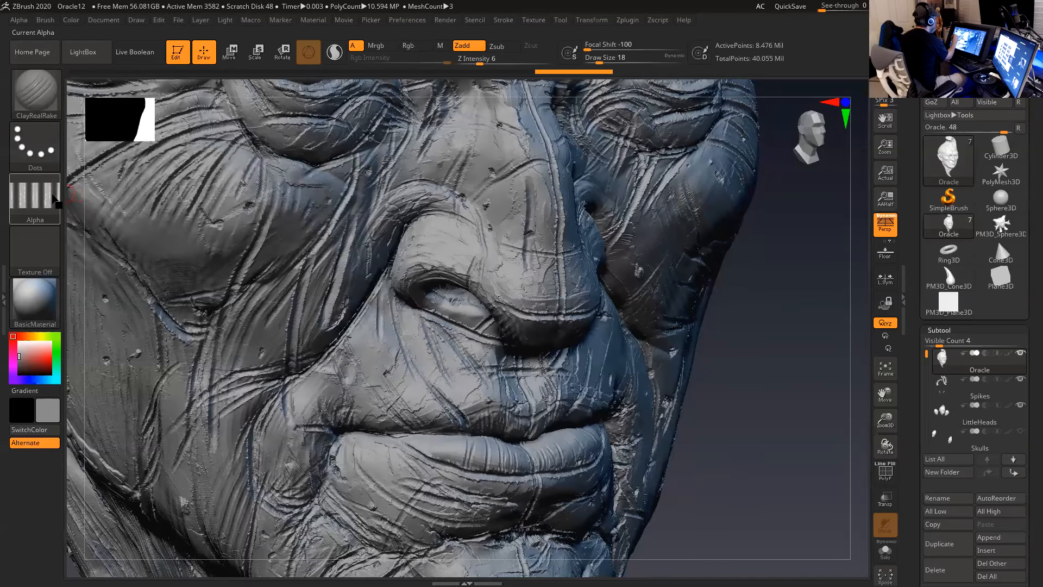
mouse_move(767, 366)
left_mouse_down("alt")
mouse_move(757, 321)
mouse_move(729, 391)
mouse_move(731, 446)
left_mouse_up("alt")
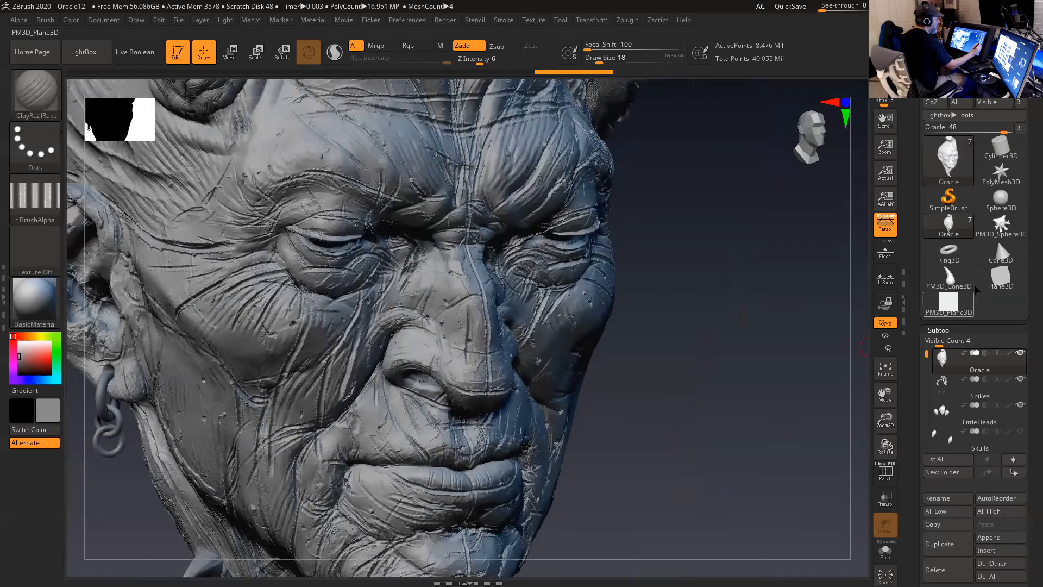
- Switch to the PM3D_Plane3D tool, set Draw Size to 71, and rake a broad diagonal stroke across the plane
mouse_move(956, 305)
left_click(932, 311)
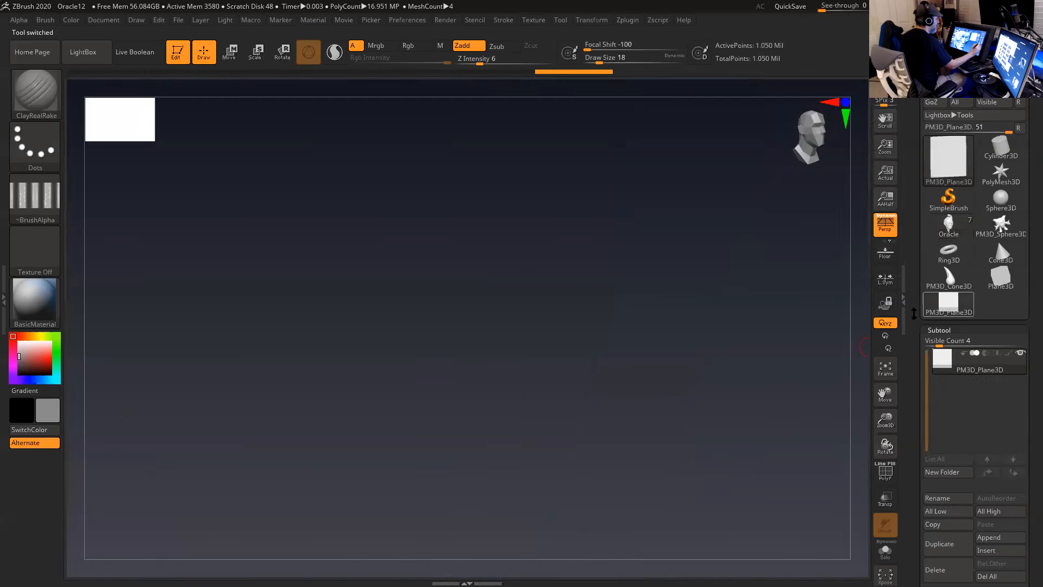
left_click_drag(757, 366, 761, 345, "shift")
key("space")
left_click_drag(591, 246, 604, 244)
mouse_move(612, 171)
left_mouse_down()
mouse_move(550, 243)
mouse_move(471, 368)
left_mouse_up()
mouse_move(763, 326)
left_mouse_down()
mouse_move(768, 291)
mouse_move(790, 347)
mouse_move(791, 402)
left_mouse_up()
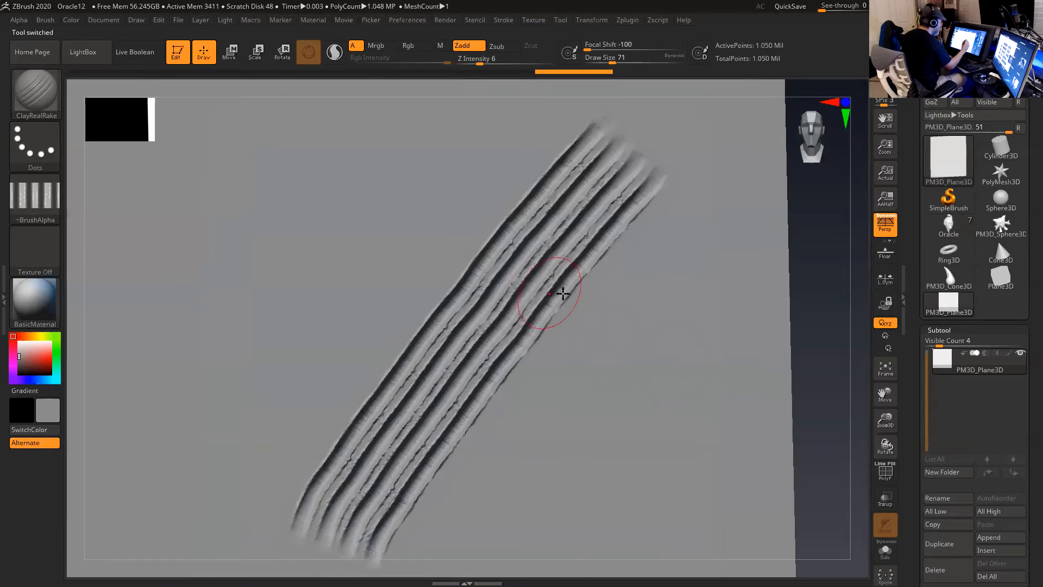
- Rake shorter overlapping strokes in crossing directions on the plane beside the broad diagonal stroke
left_click_drag(821, 300, 686, 323)
mouse_move(666, 273)
left_mouse_down()
mouse_move(531, 426)
mouse_move(706, 299)
mouse_move(561, 488)
left_mouse_up()
mouse_move(657, 292)
left_mouse_down()
mouse_move(550, 426)
mouse_move(728, 170)
mouse_move(675, 380)
mouse_move(618, 458)
mouse_move(710, 433)
mouse_move(575, 517)
mouse_move(752, 487)
left_mouse_up()
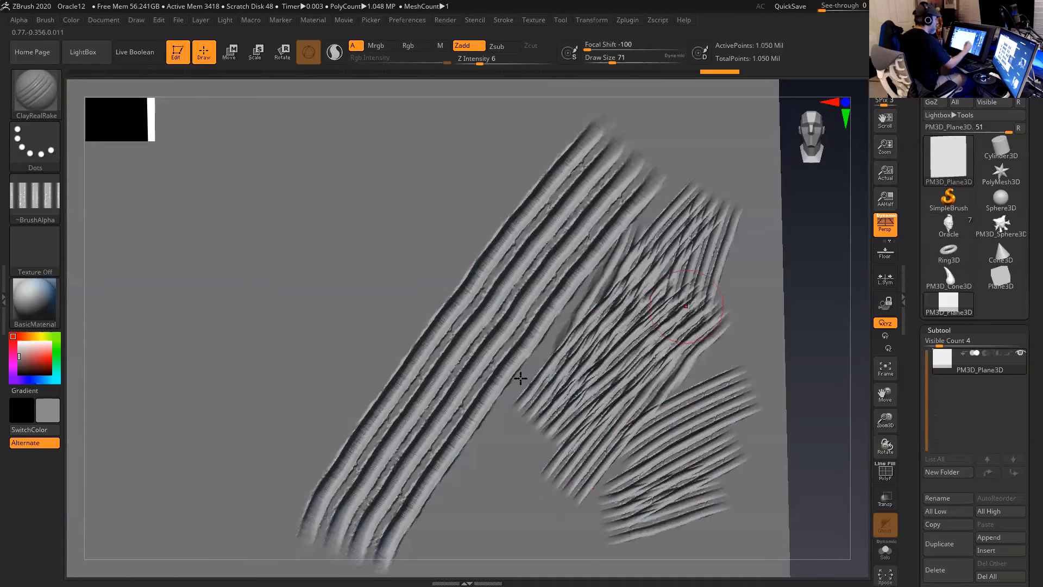
- Undo the latest ClayRealRake test strokes on the plane
key("ctrl+z")
key("ctrl+z")
key("ctrl+z")
key("ctrl+z")
key("ctrl+z")
key("ctrl+z")
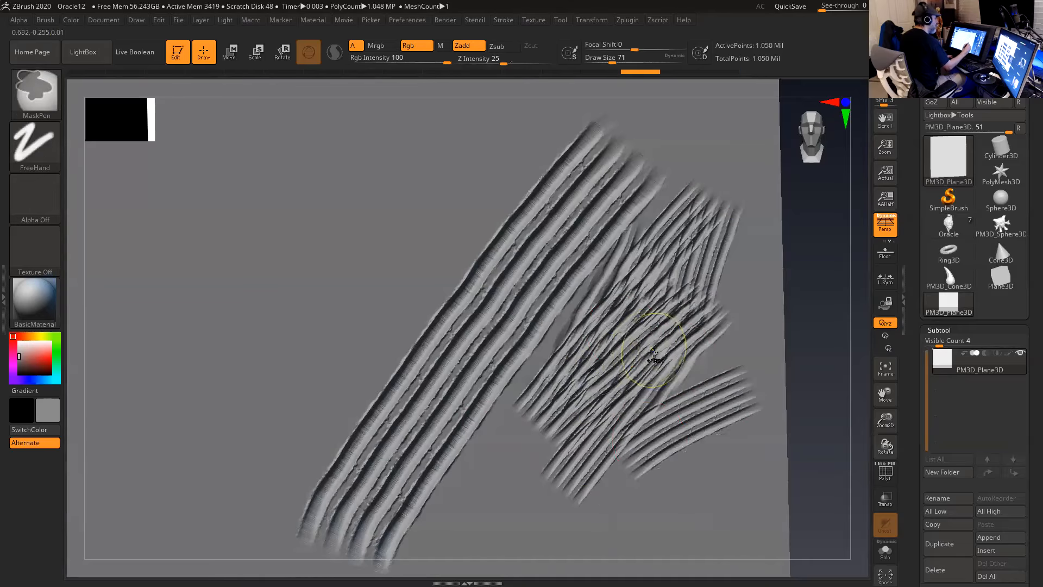
- Undo more of the crossing test strokes, then rake short overlapping ClayRealRake strokes on both sides of the broad diagonal stroke
key("ctrl+z")
key("ctrl+z")
key("ctrl+z")
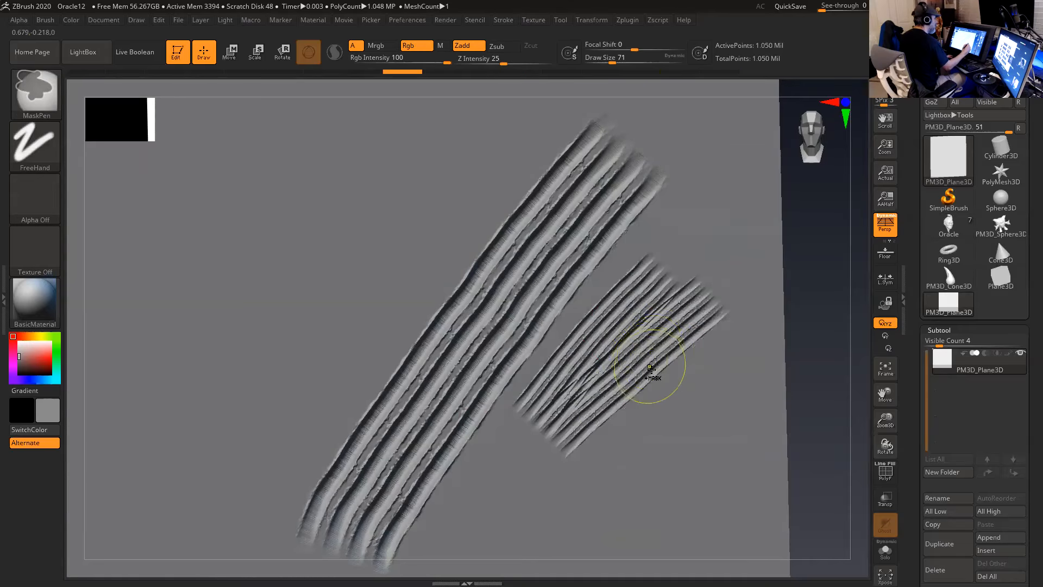
mouse_move(709, 301)
left_mouse_down()
mouse_move(568, 368)
mouse_move(555, 419)
mouse_move(666, 357)
mouse_move(572, 465)
mouse_move(671, 465)
left_mouse_up()
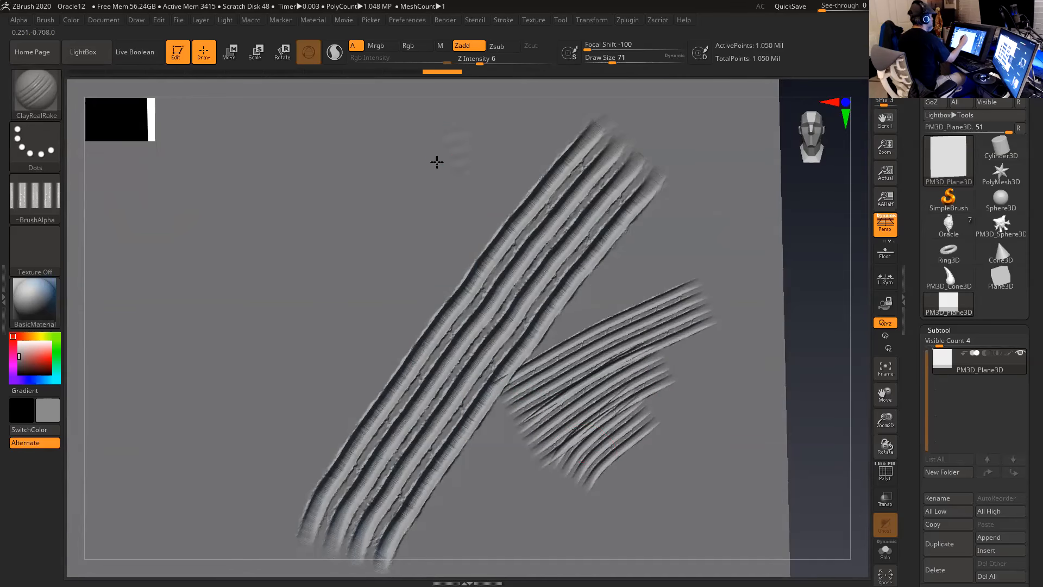
left_click_drag(446, 157, 223, 286)
left_click_drag(429, 212, 240, 359)
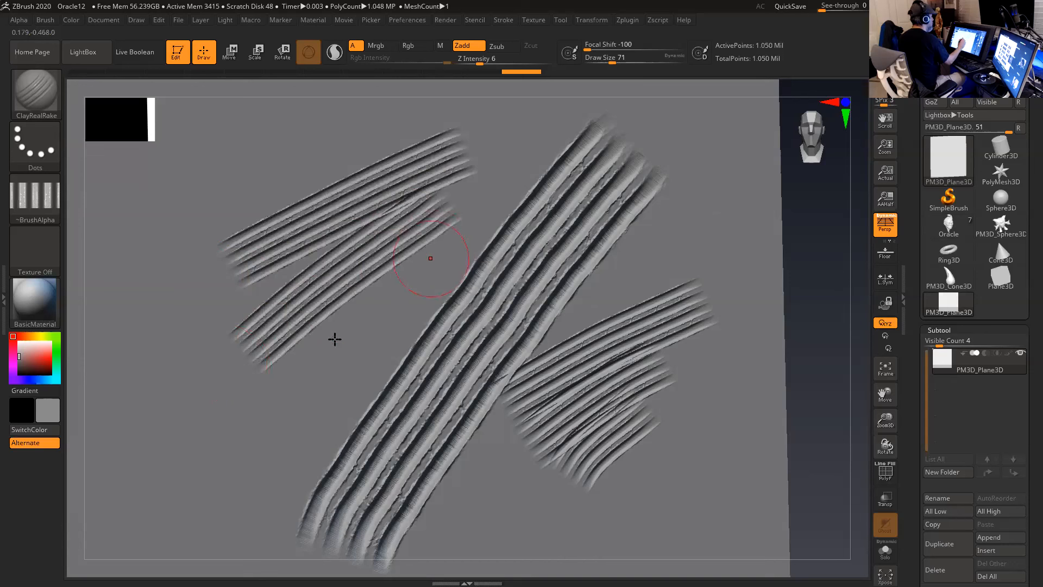
left_click_drag(450, 234, 315, 383)
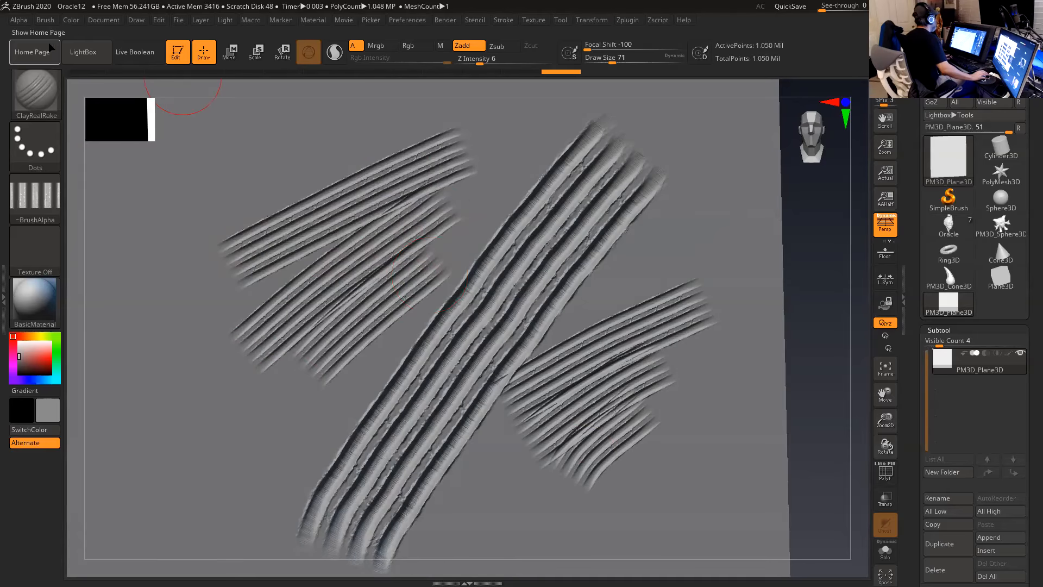
- Select the ClayScratch brush and set Draw Size to 16
left_click(54, 90)
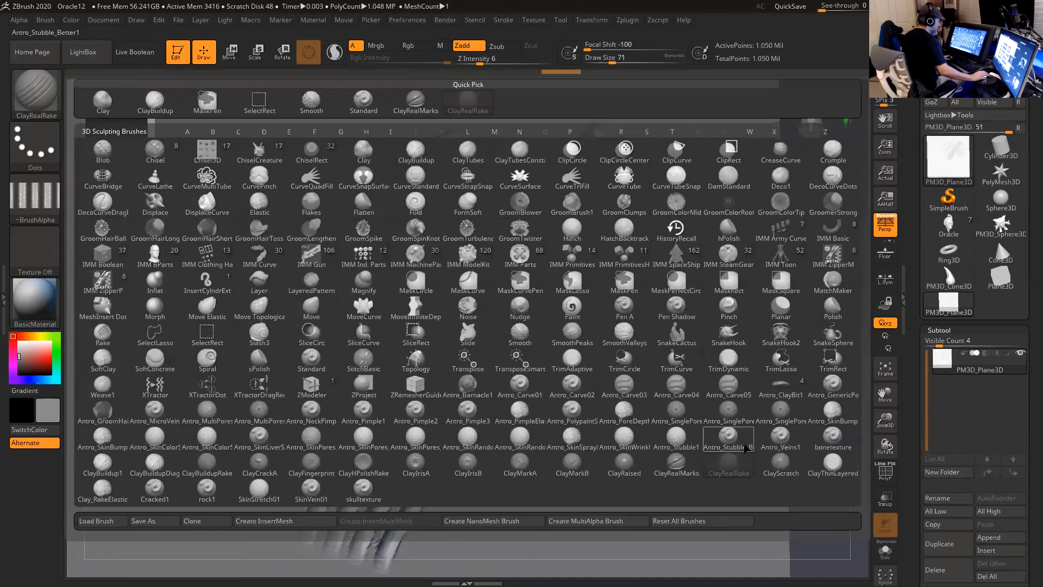
left_click(780, 469)
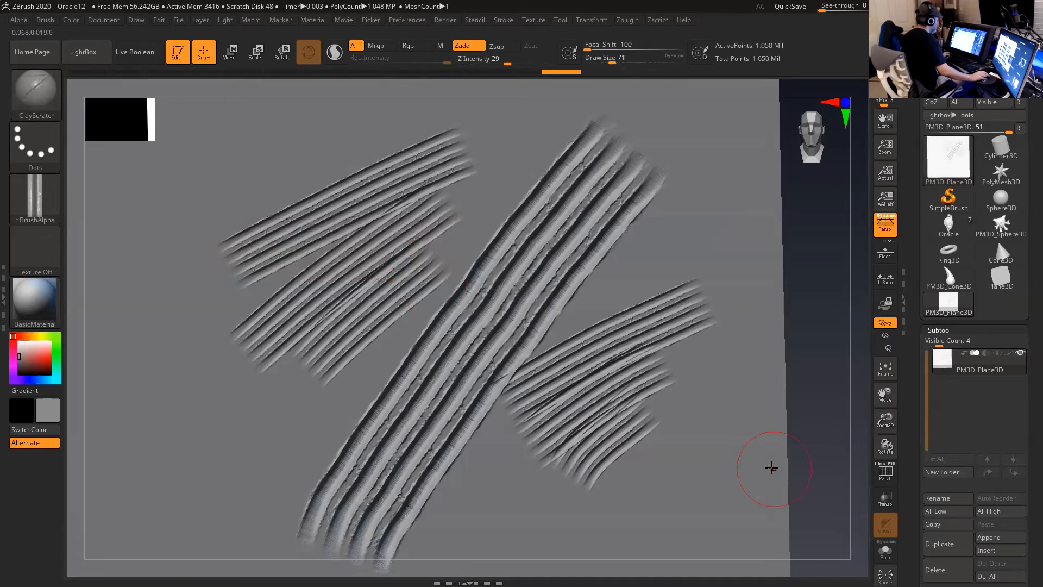
left_click_drag(803, 303, 801, 284)
key("space")
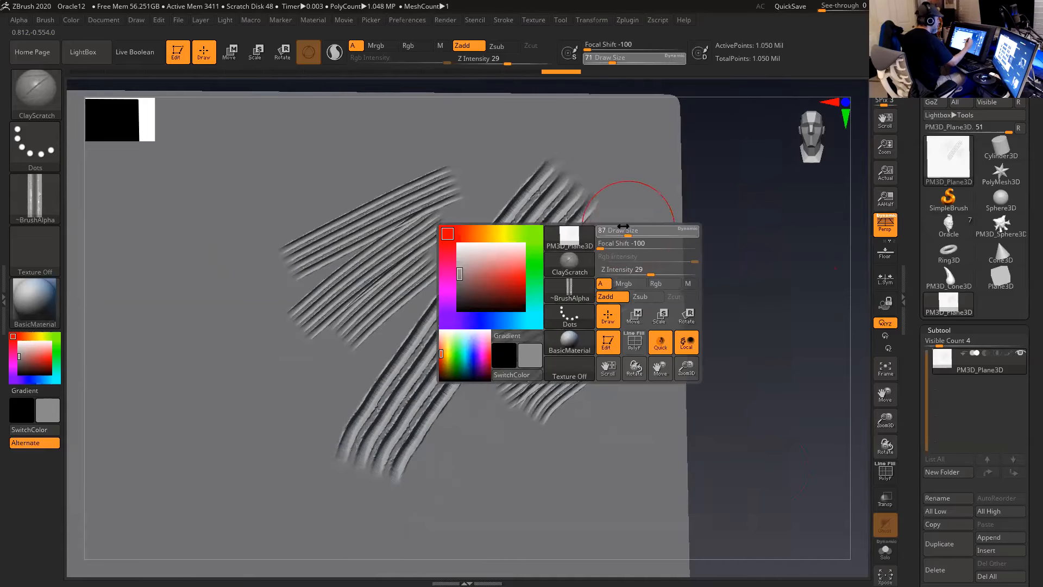
left_click_drag(609, 231, 607, 230)
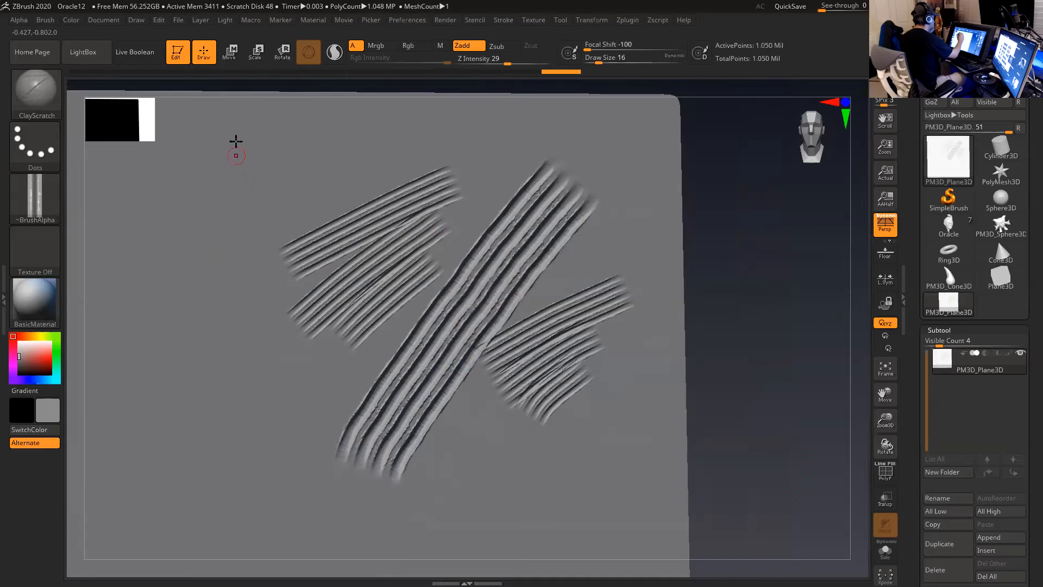
- Scratch a group of long, thin, steep ClayScratch lines on the bare plane beside the upper rake marks
left_click_drag(219, 292, 207, 412)
left_click_drag(259, 201, 221, 365)
left_click_drag(235, 326, 310, 165)
left_click_drag(294, 272, 240, 427)
left_click_drag(247, 439, 319, 306)
left_click_drag(328, 326, 278, 460)
left_click_drag(186, 207, 202, 433)
mouse_move(175, 396)
left_mouse_down()
mouse_move(152, 202)
mouse_move(177, 414)
left_mouse_up()
- Scratch more thin lines near the plane's outer edge and between the upper rake marks and the broad diagonal stroke
left_click_drag(722, 293, 798, 330)
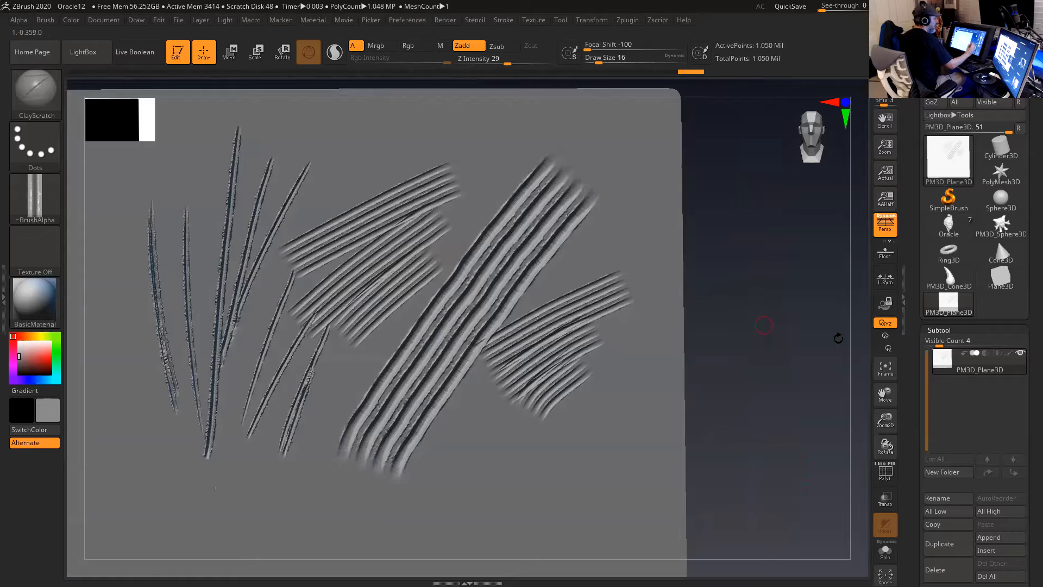
left_click_drag(775, 368, 781, 387, "alt")
left_click_drag(840, 298, 776, 316, "alt")
left_click_drag(788, 258, 754, 256)
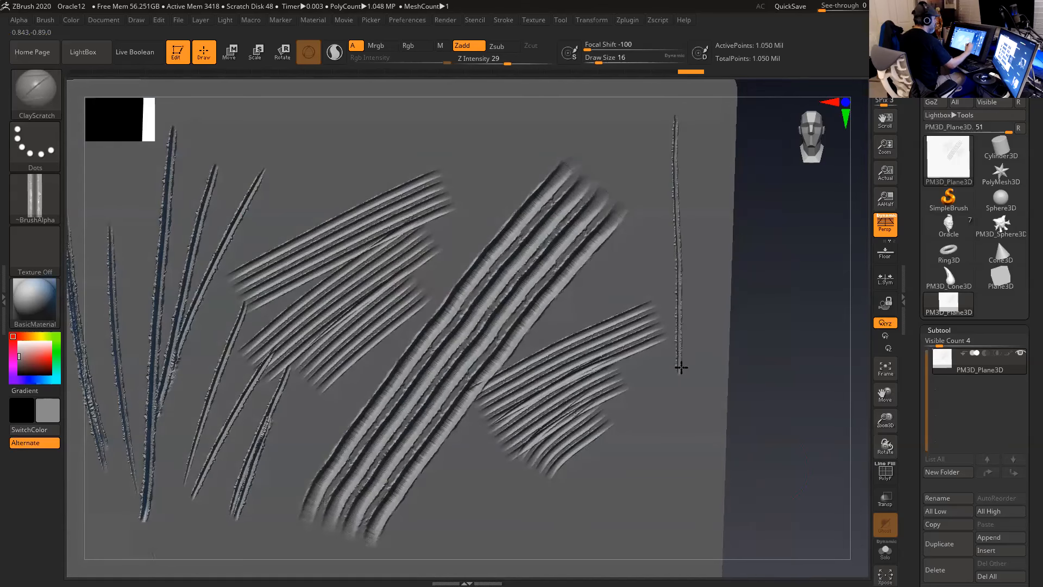
mouse_move(715, 144)
left_mouse_down()
mouse_move(706, 363)
mouse_move(766, 301)
left_mouse_up()
left_click_drag(483, 168, 386, 382)
left_click_drag(530, 153, 405, 338)
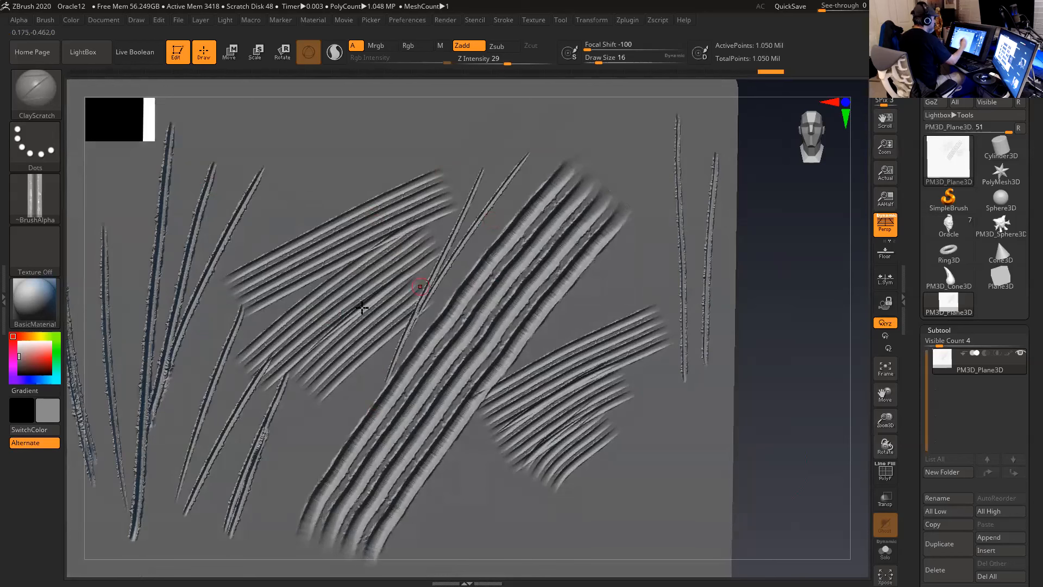
- Check the ClayScratch alpha and scratch thin diagonal lines over and beneath the smaller lower group of rake marks
mouse_move(46, 205)
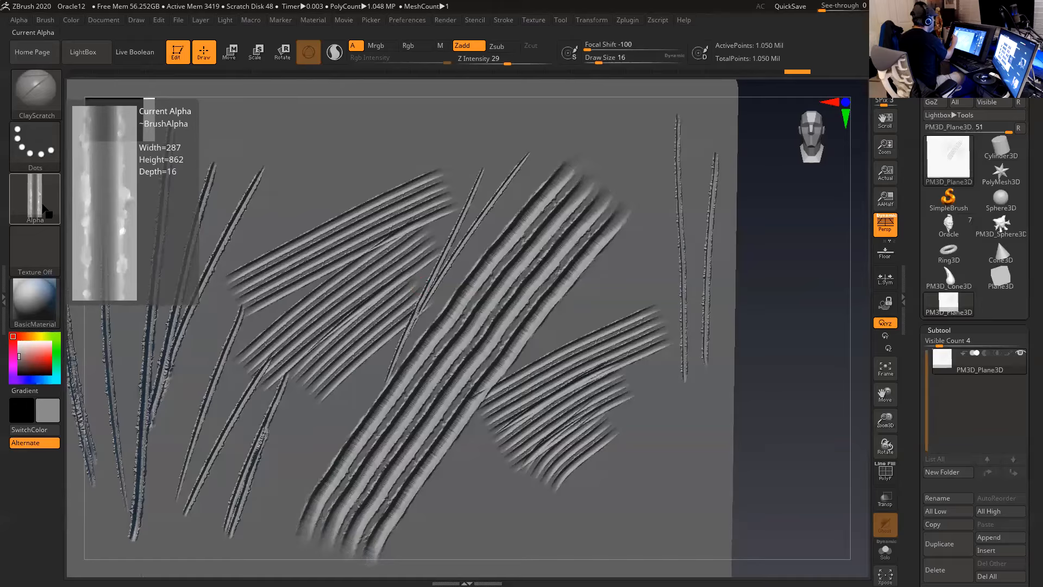
left_click_drag(664, 169, 576, 372)
left_click_drag(541, 513, 658, 426)
left_click_drag(690, 388, 602, 543)
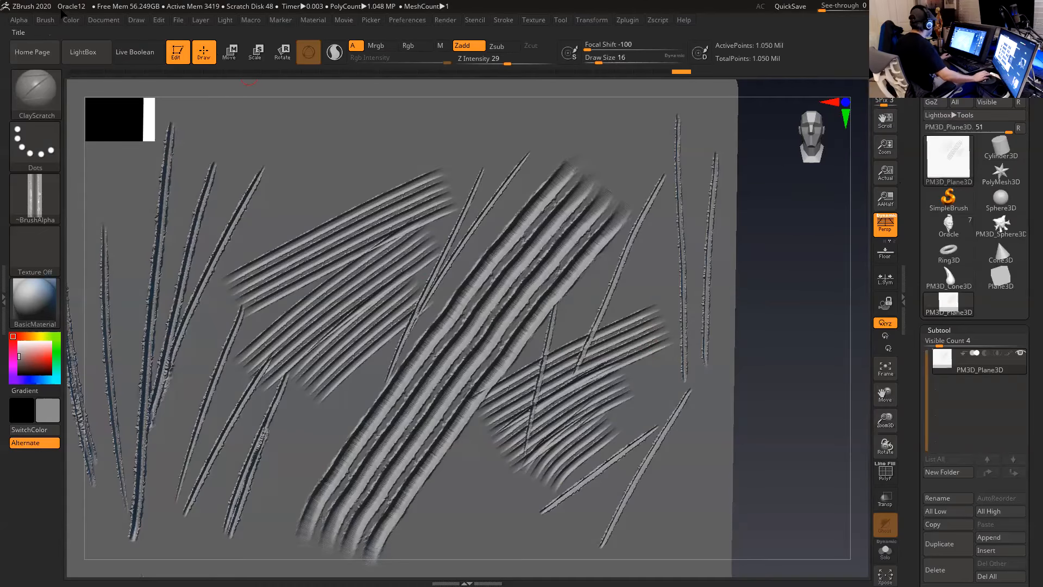
- Select the ClayThinLayered brush and set Draw Size to 46
left_click(18, 20)
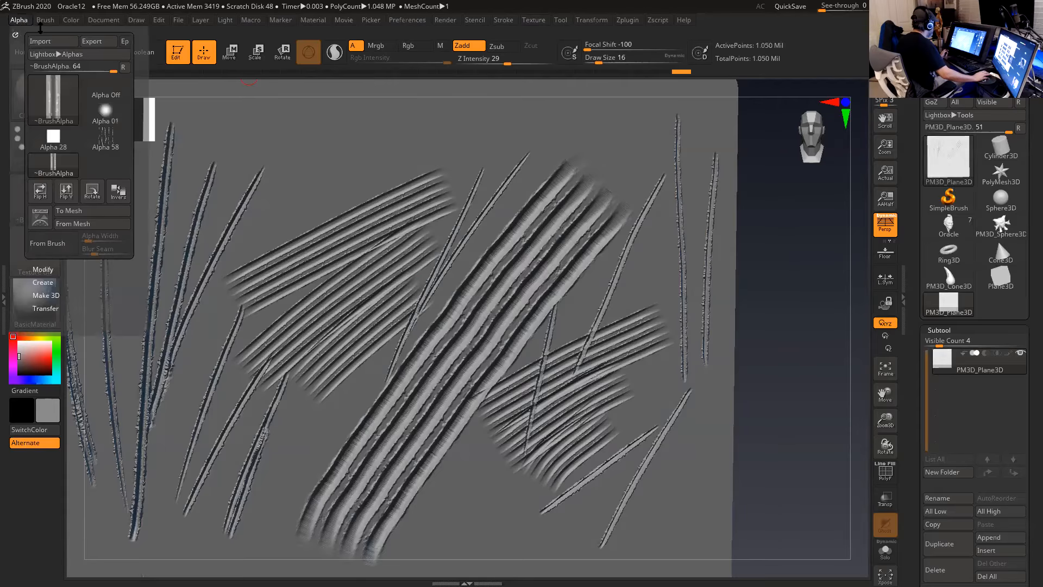
left_click(51, 22)
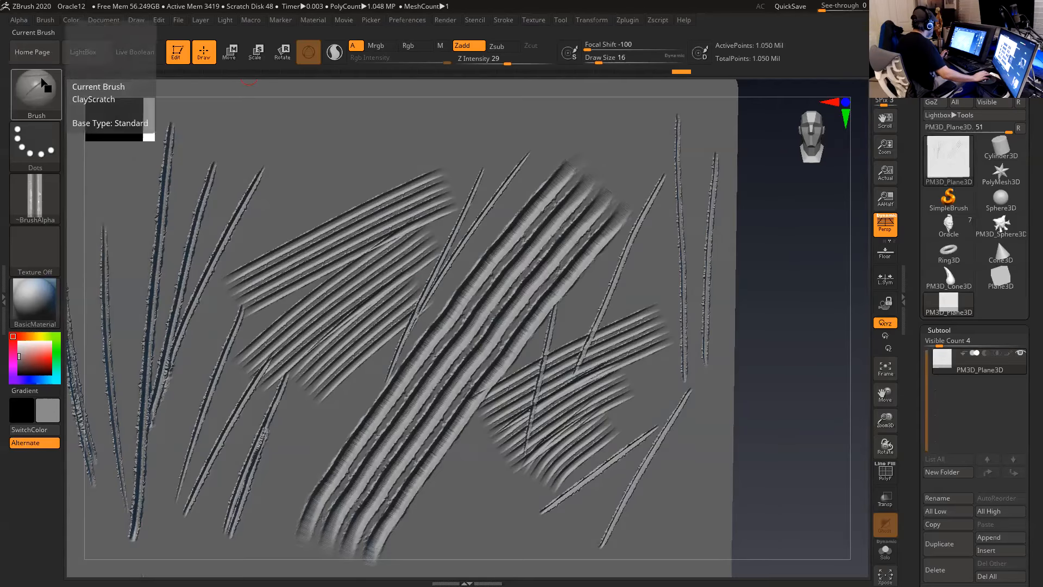
left_click(35, 90)
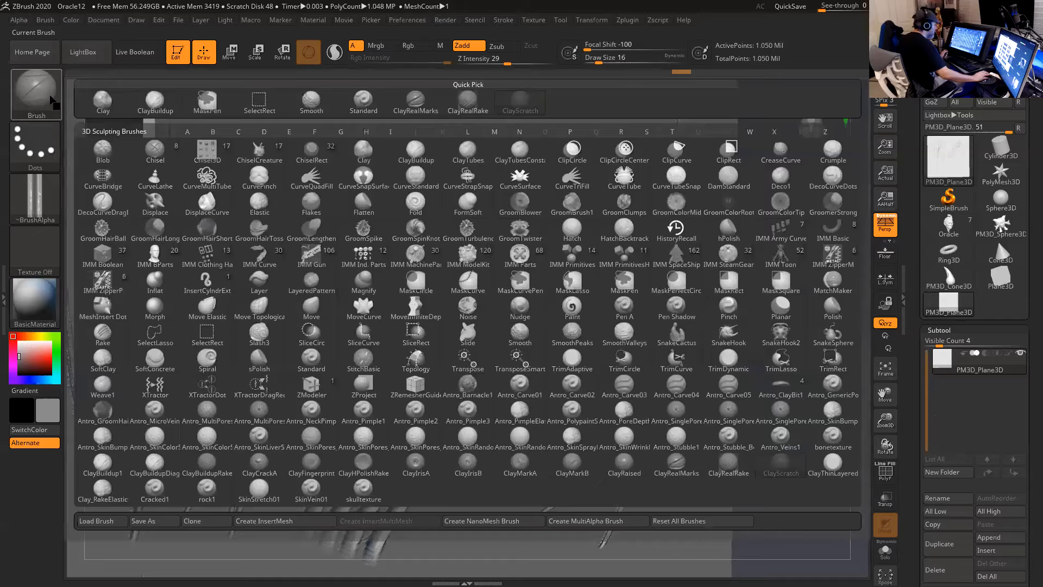
left_click(833, 465)
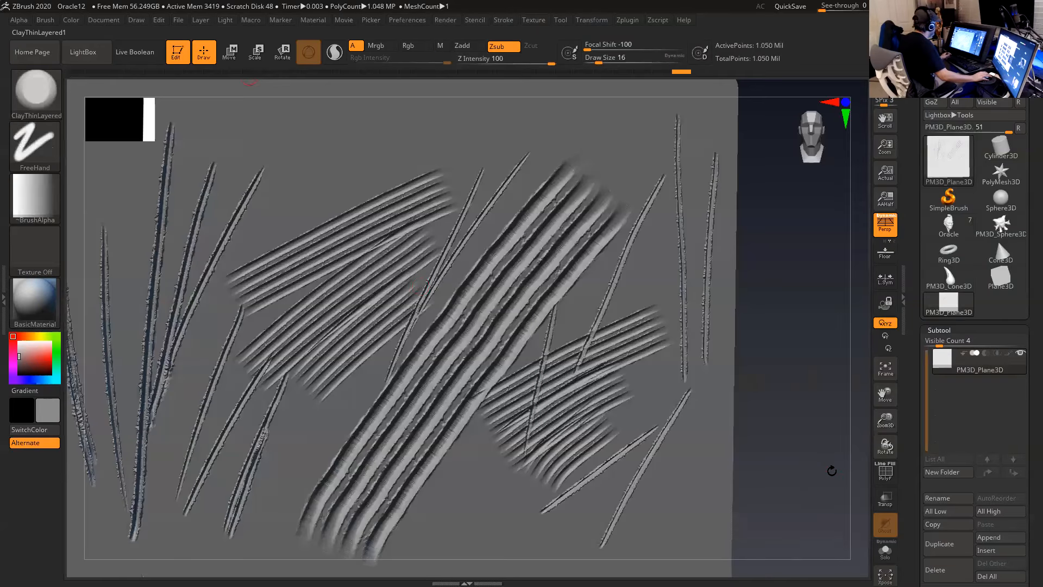
left_click_drag(803, 439, 781, 341, "alt")
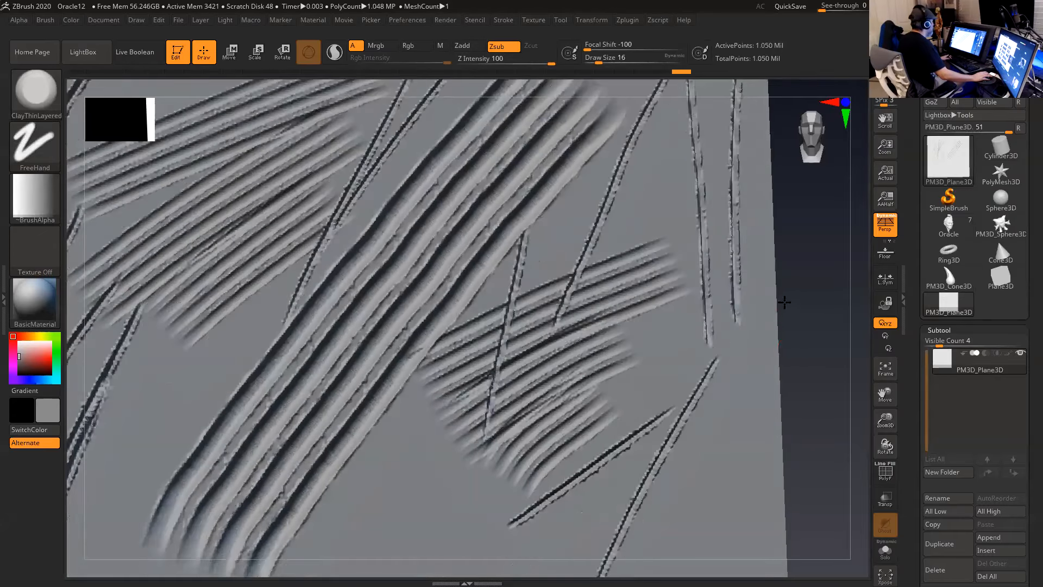
key("space")
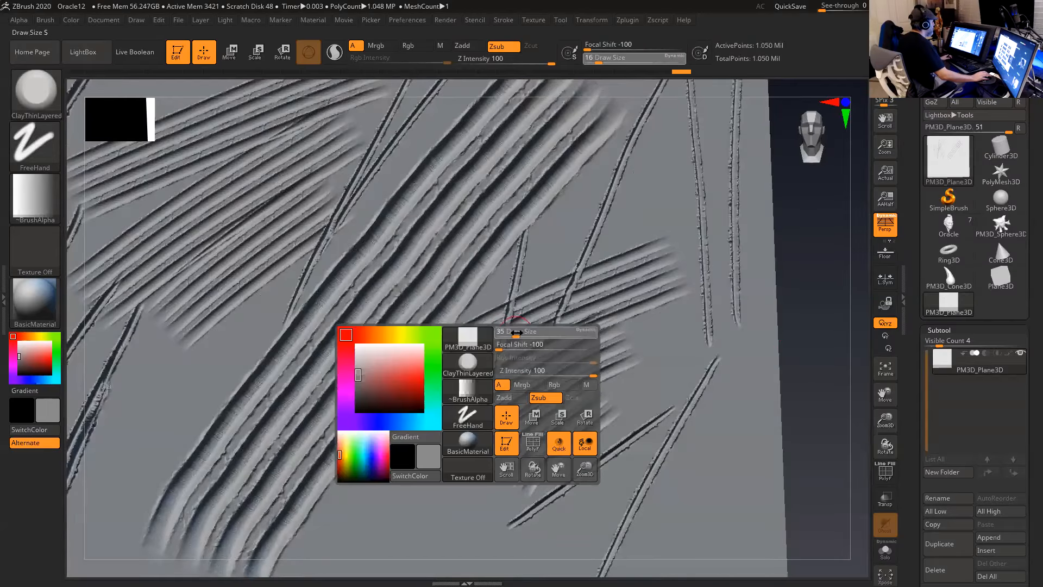
left_click_drag(790, 347, 684, 332, "alt")
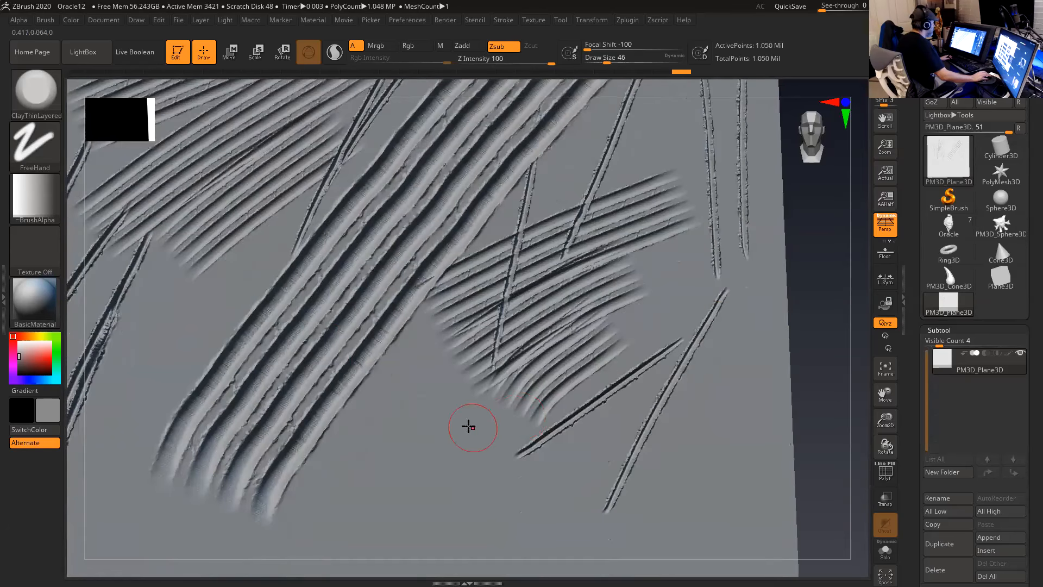
- Try short ClayThinLayered strokes across the broad diagonal rake stroke and undo them
mouse_move(381, 279)
left_mouse_down()
mouse_move(375, 304)
mouse_move(358, 312)
left_mouse_up()
key("ctrl+z")
left_click_drag(320, 243, 243, 277)
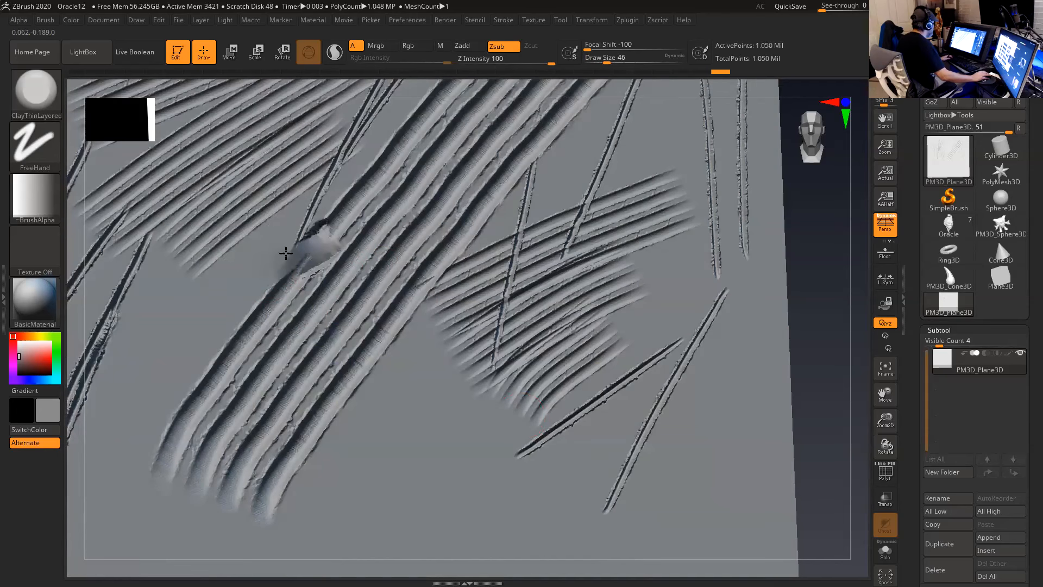
key("ctrl+z")
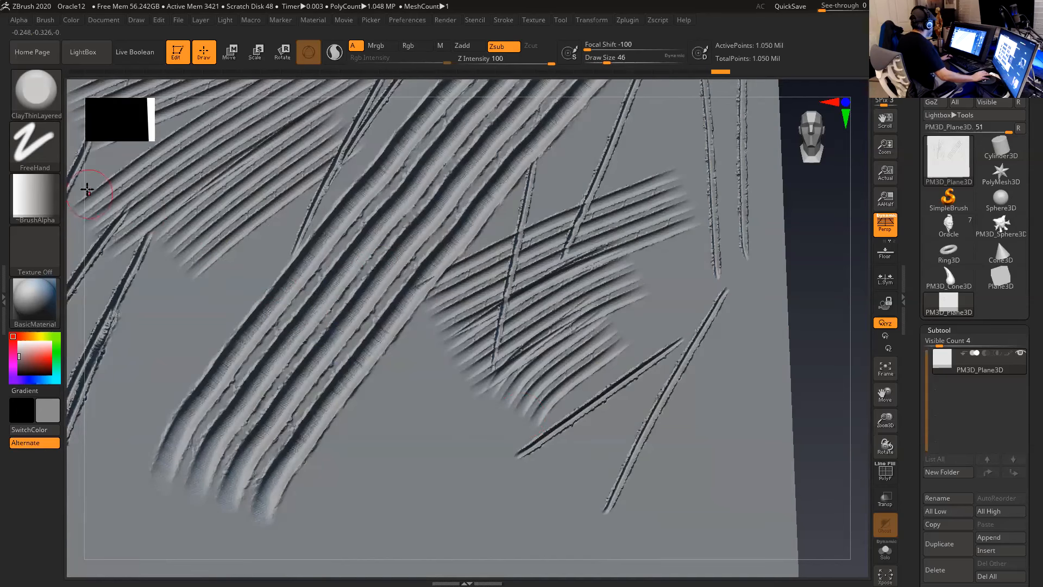
- Check the ClayThinLayered gradient alpha and carve several strokes across the middle of the broad diagonal rake stroke
left_click(50, 104)
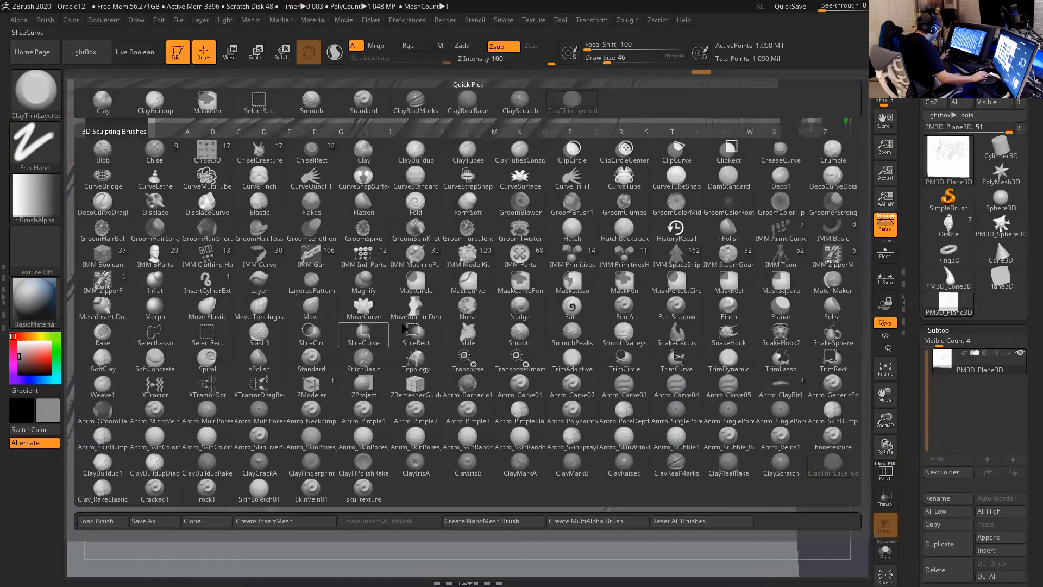
mouse_move(824, 316)
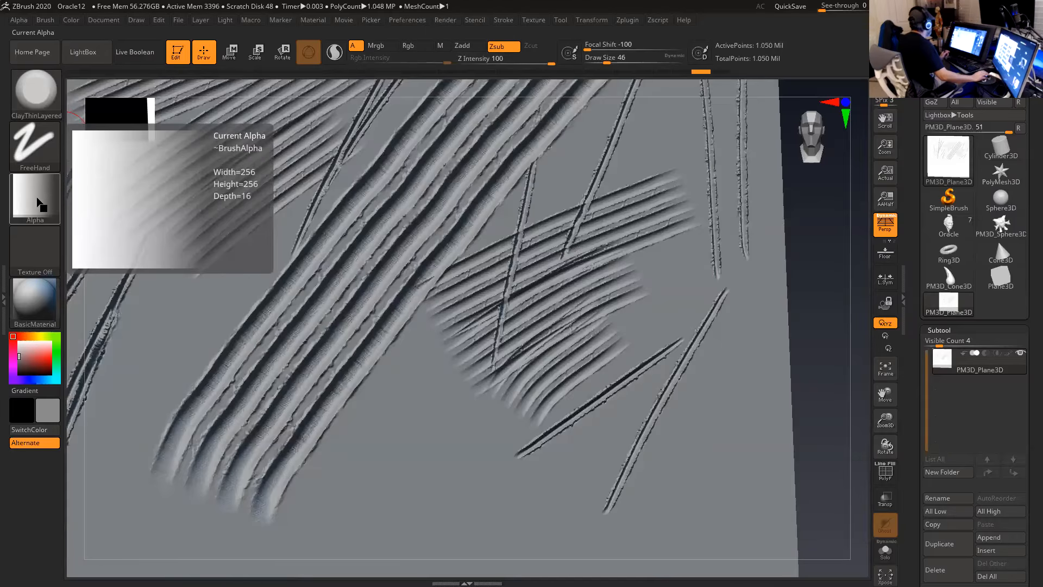
left_click_drag(409, 332, 226, 383)
mouse_move(278, 300)
left_mouse_down()
mouse_move(333, 243)
mouse_move(190, 356)
mouse_move(326, 223)
mouse_move(369, 163)
mouse_move(249, 260)
mouse_move(320, 218)
mouse_move(401, 142)
mouse_move(363, 163)
mouse_move(391, 212)
left_mouse_up()
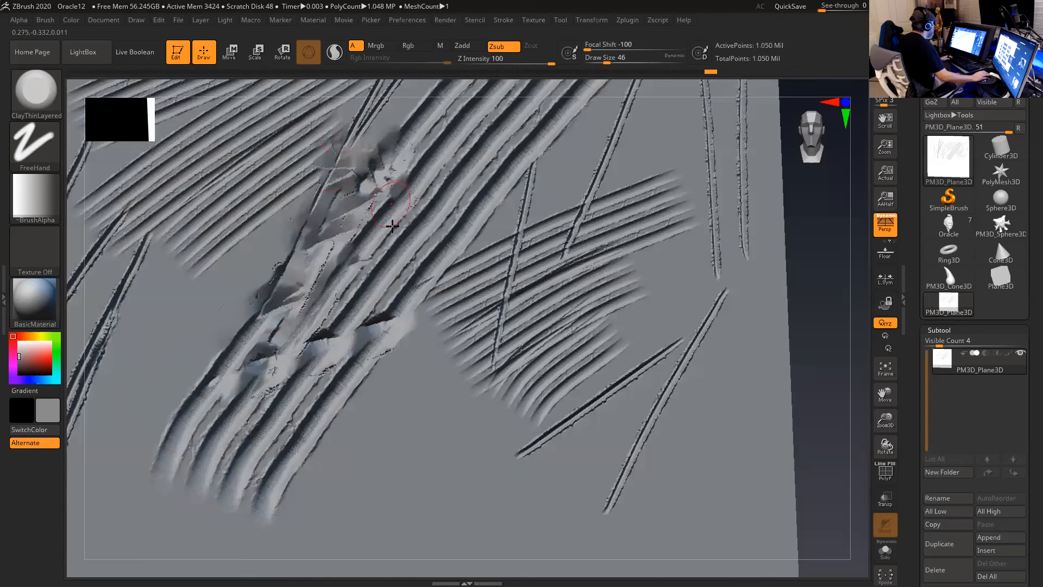
mouse_move(406, 263)
left_mouse_down()
mouse_move(500, 269)
mouse_move(446, 239)
mouse_move(419, 265)
mouse_move(526, 191)
left_mouse_up()
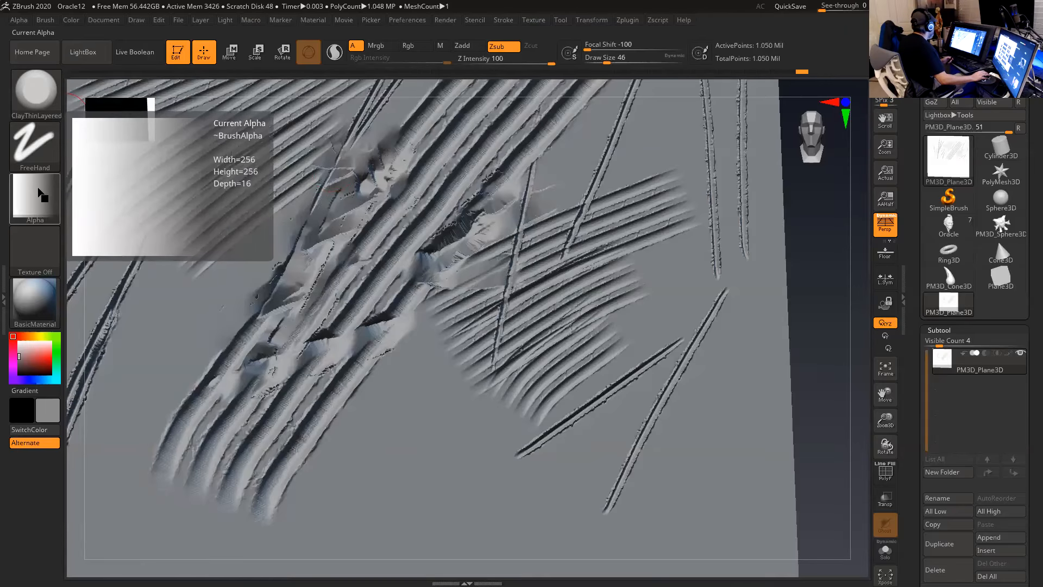
- Select the Clay_RakeElastic brush and roughen the surface around the rake marks, enlarging Draw Size to 120 for the wider coverage
left_click(58, 109)
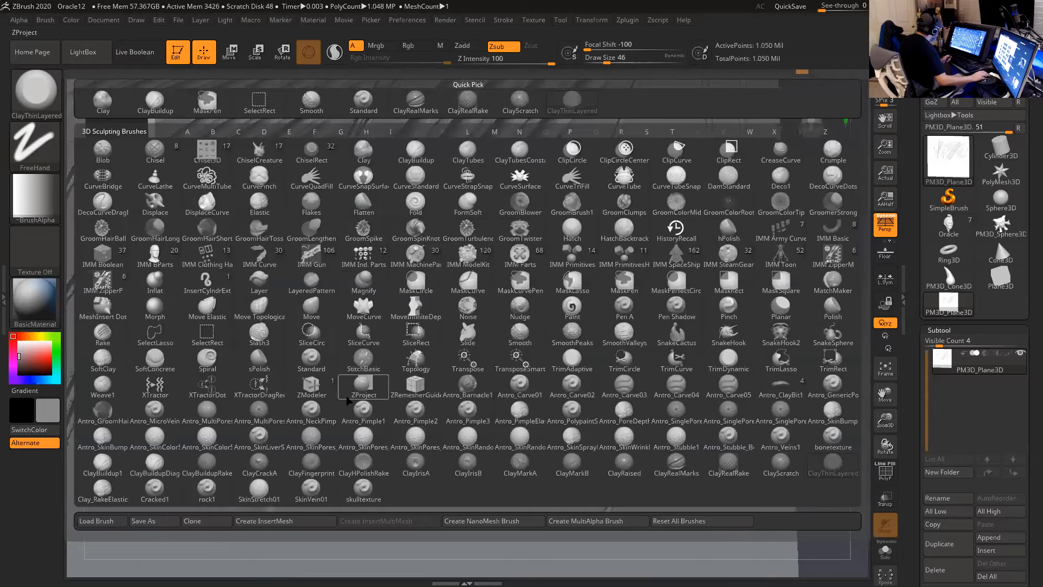
left_click(114, 499)
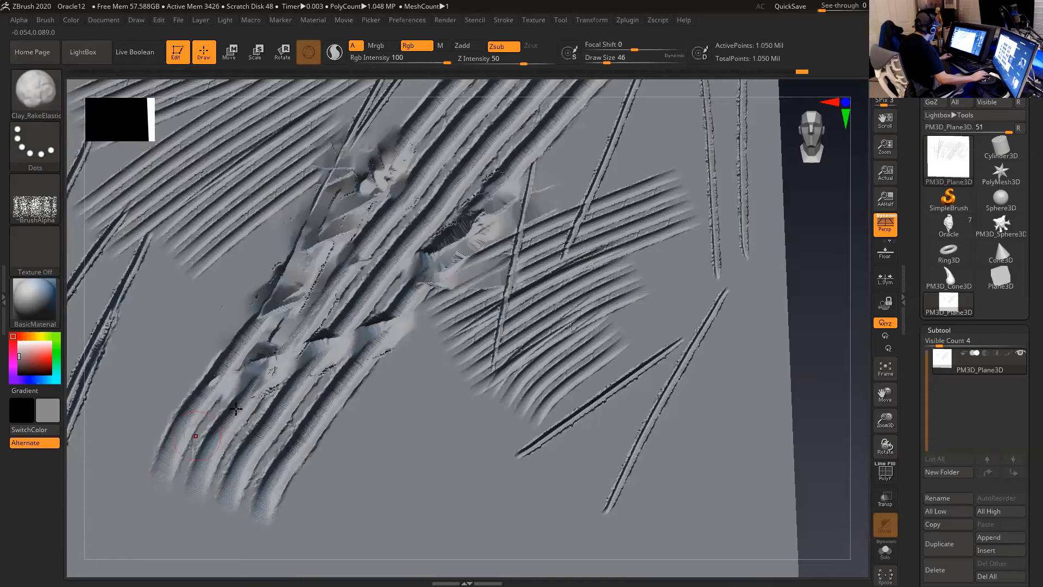
left_click_drag(478, 399, 344, 466)
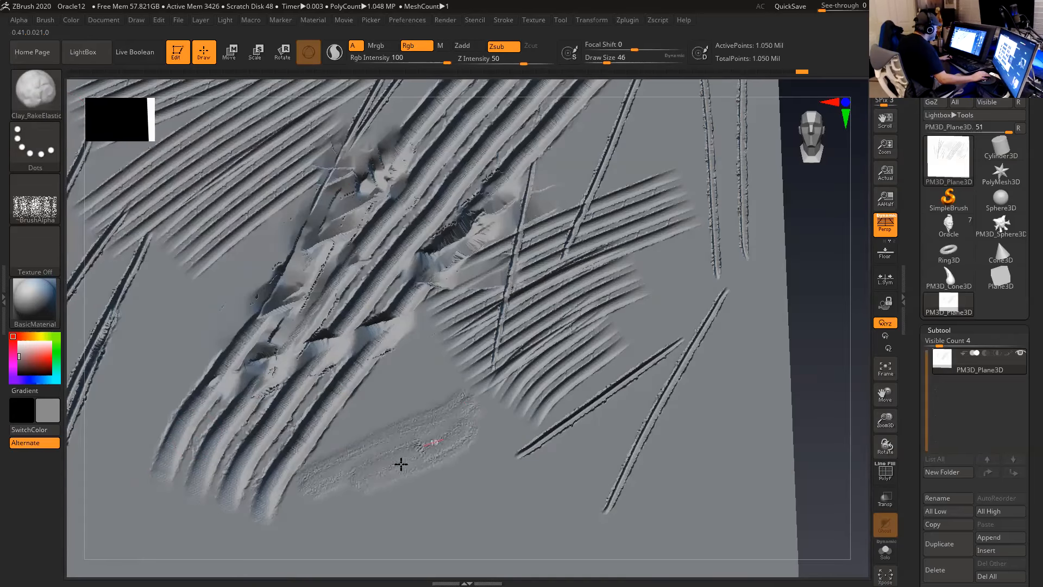
mouse_move(435, 477)
left_mouse_down("shift")
mouse_move(440, 434)
mouse_move(424, 451)
left_mouse_up("shift")
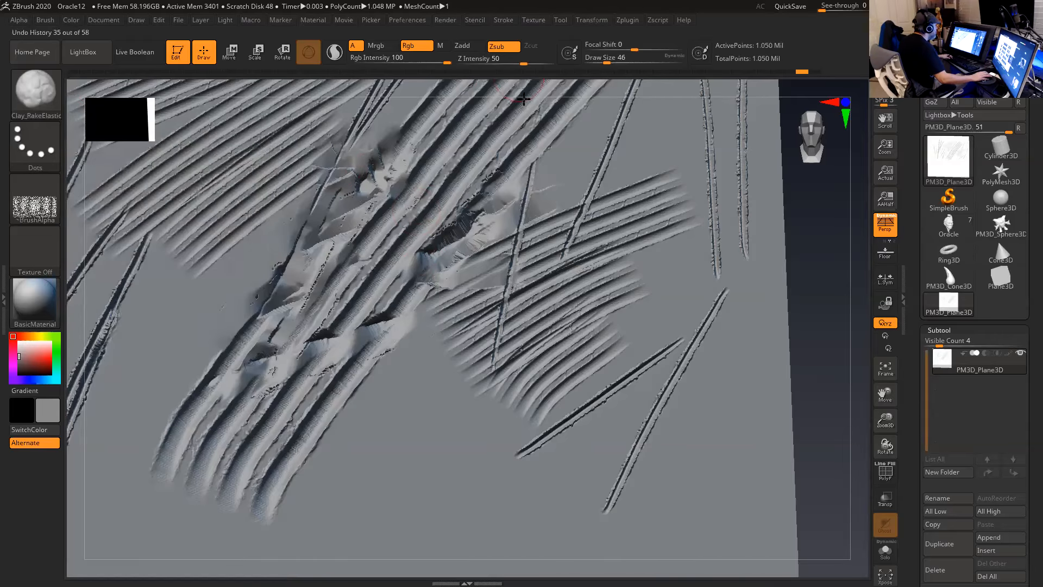
mouse_move(415, 386)
left_mouse_down()
mouse_move(409, 426)
mouse_move(423, 447)
mouse_move(467, 451)
left_mouse_up()
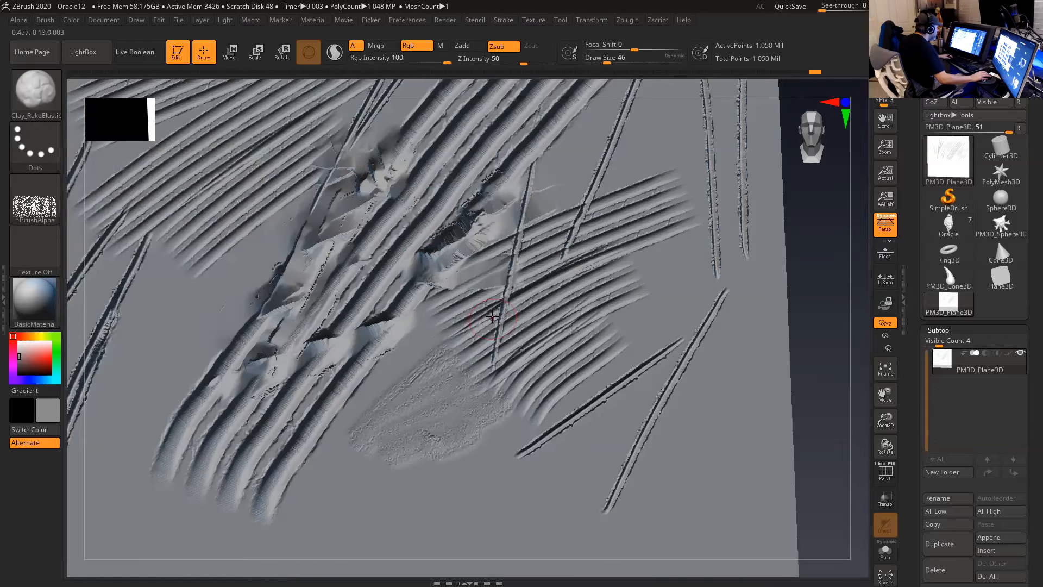
key("space")
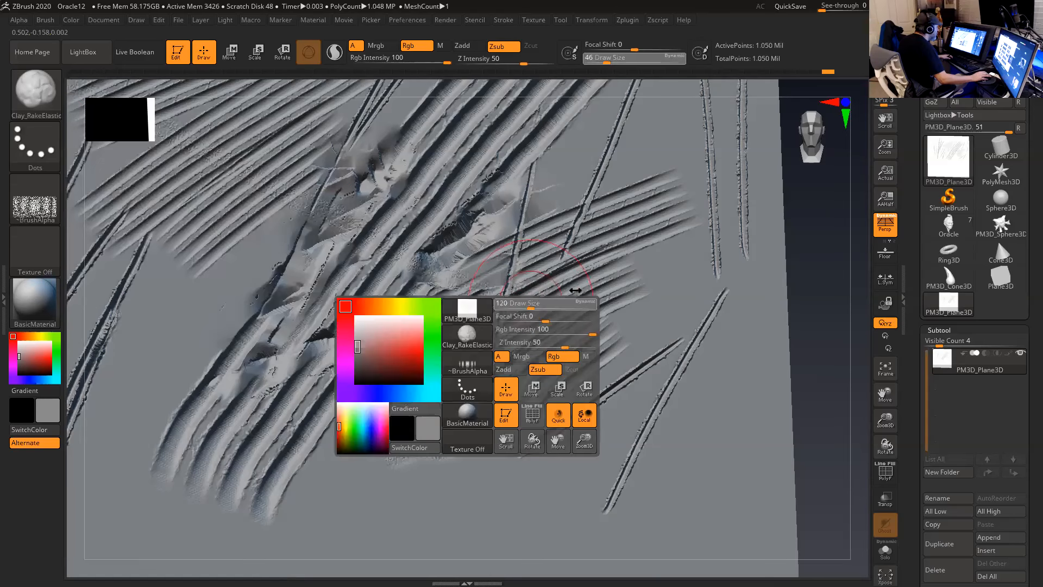
mouse_move(542, 324)
left_mouse_down()
mouse_move(441, 354)
mouse_move(519, 285)
mouse_move(527, 315)
mouse_move(651, 346)
mouse_move(456, 304)
mouse_move(587, 255)
mouse_move(624, 228)
mouse_move(262, 384)
mouse_move(174, 361)
mouse_move(250, 326)
mouse_move(251, 291)
mouse_move(185, 392)
mouse_move(294, 440)
mouse_move(390, 388)
left_mouse_up()
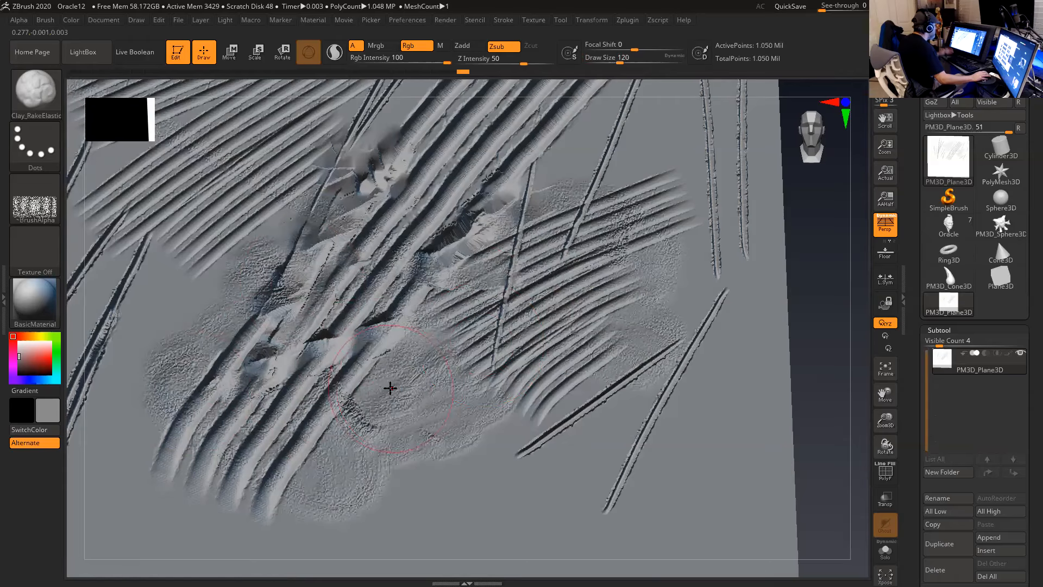
- Switch from Clay_RakeElastic to the Cracked1 brush
left_click(28, 100)
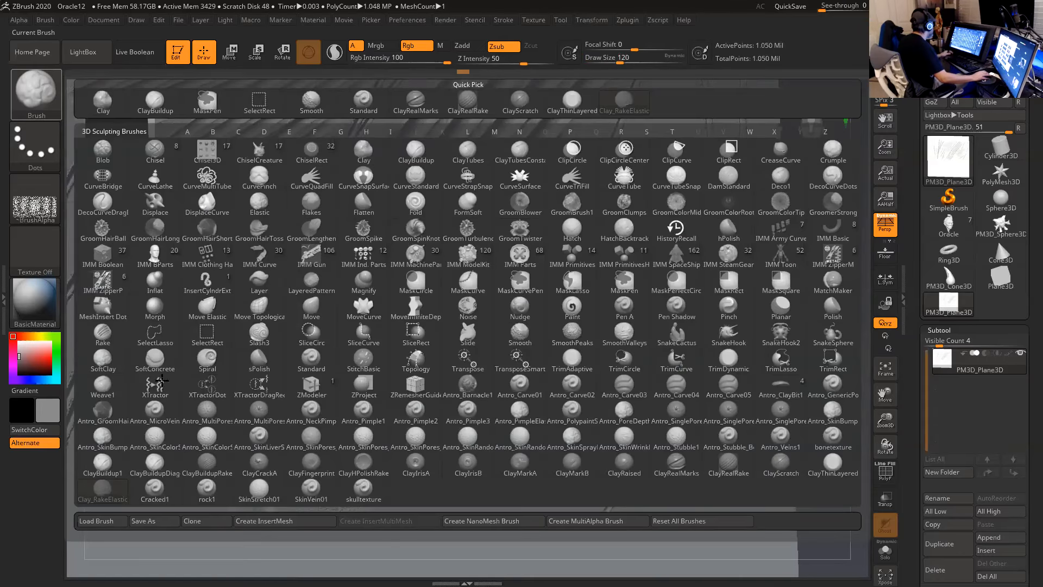
left_click(207, 468)
left_click(33, 91)
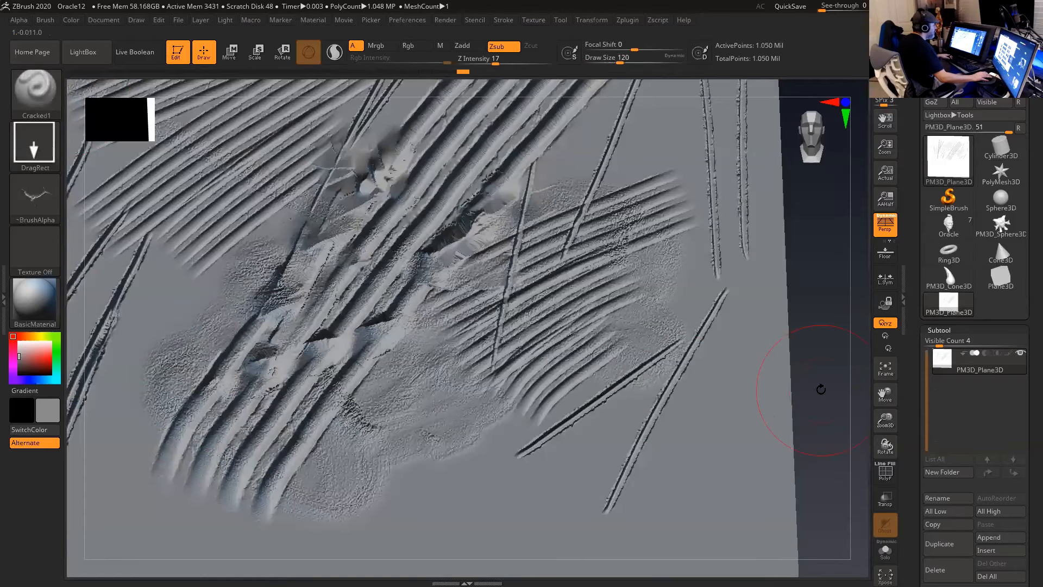
- Stamp Cracked1 cracks beside the crossed scratch strokes near the plane's edge
left_click_drag(821, 389, 745, 323, "alt")
left_click_drag(642, 496, 662, 536)
mouse_move(766, 347)
left_mouse_down()
mouse_move(764, 372)
mouse_move(725, 357)
left_mouse_up()
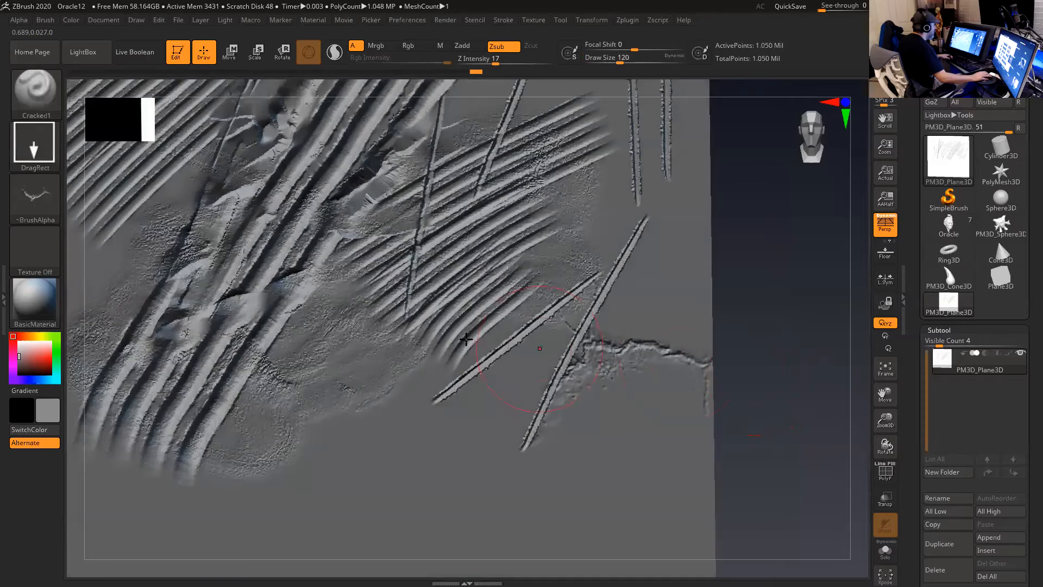
left_click_drag(790, 249, 625, 293)
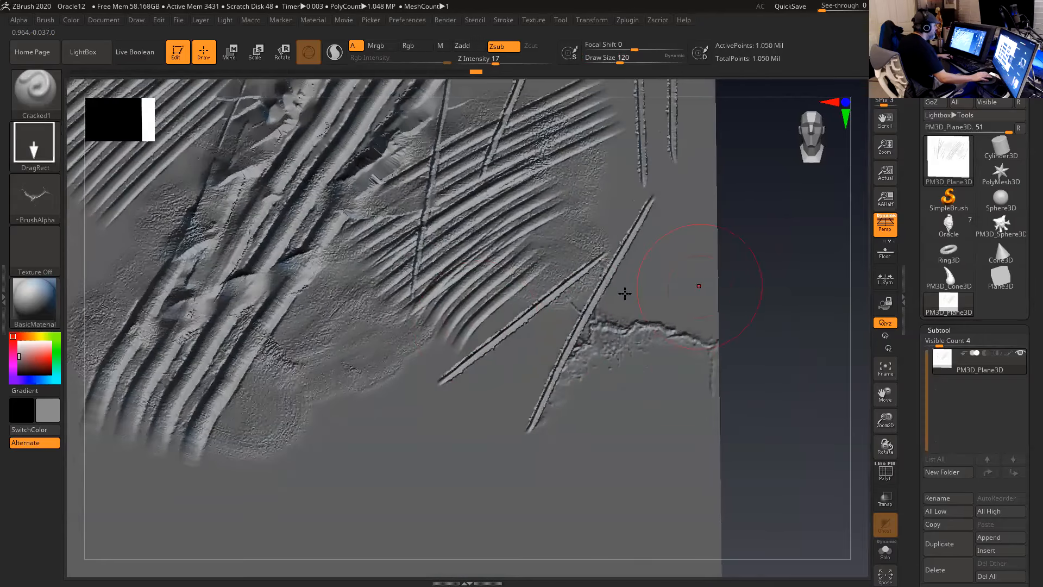
left_click_drag(545, 427, 524, 310)
- Select the ClayCrackA brush and stamp a large branching crack in the smooth area below the rake marks
left_click(35, 89)
key("Escape")
left_click(30, 95)
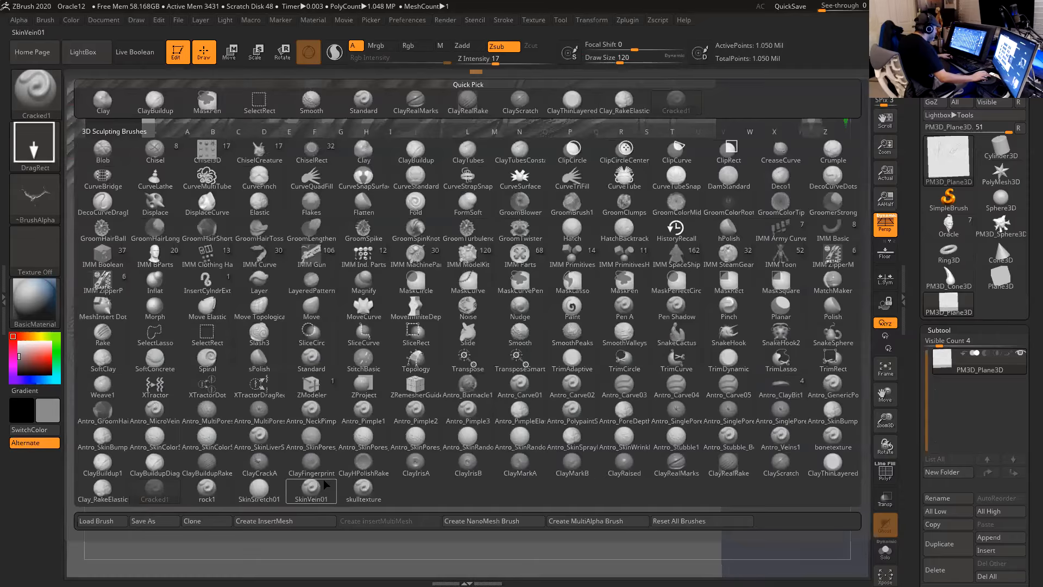
left_click(261, 468)
left_click_drag(783, 361, 368, 368, "alt")
left_click_drag(386, 406, 516, 483)
mouse_move(724, 380)
left_mouse_down()
mouse_move(736, 370)
mouse_move(703, 361)
mouse_move(719, 302)
mouse_move(738, 302)
mouse_move(729, 329)
left_mouse_up()
key("shift")
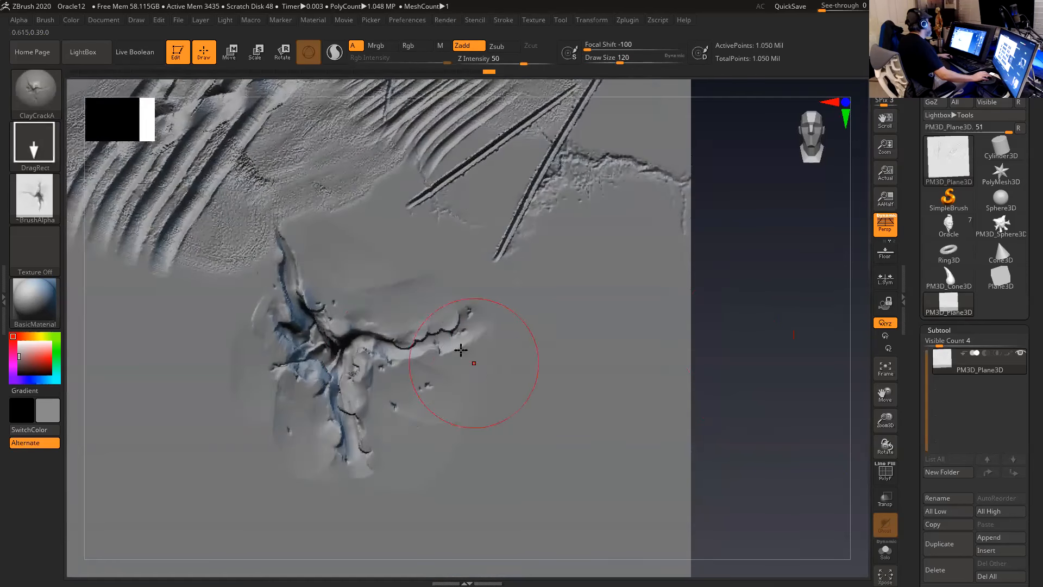
left_click_drag(769, 327, 798, 337)
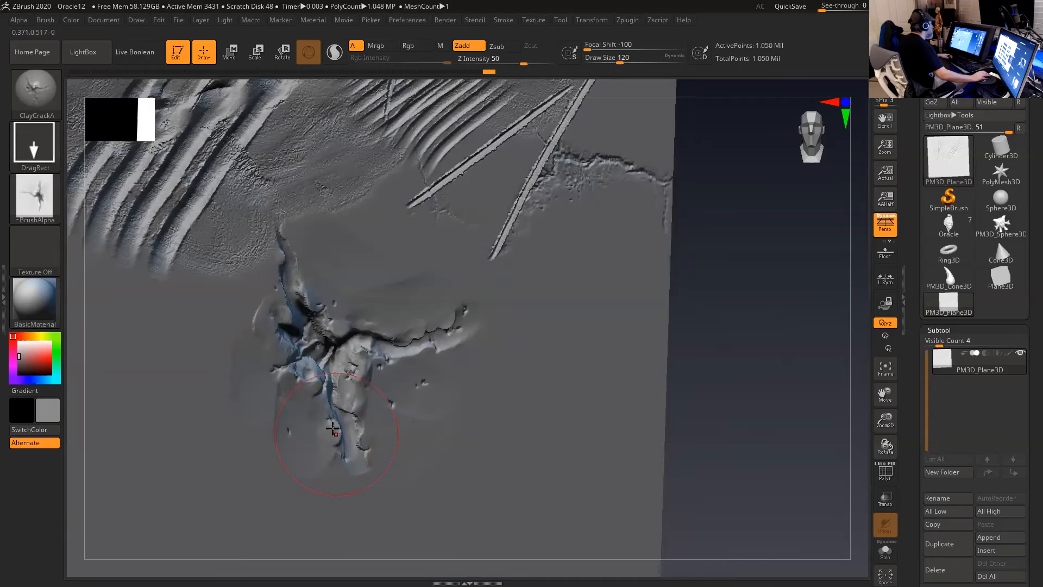
left_click_drag(698, 334, 689, 338, "shift")
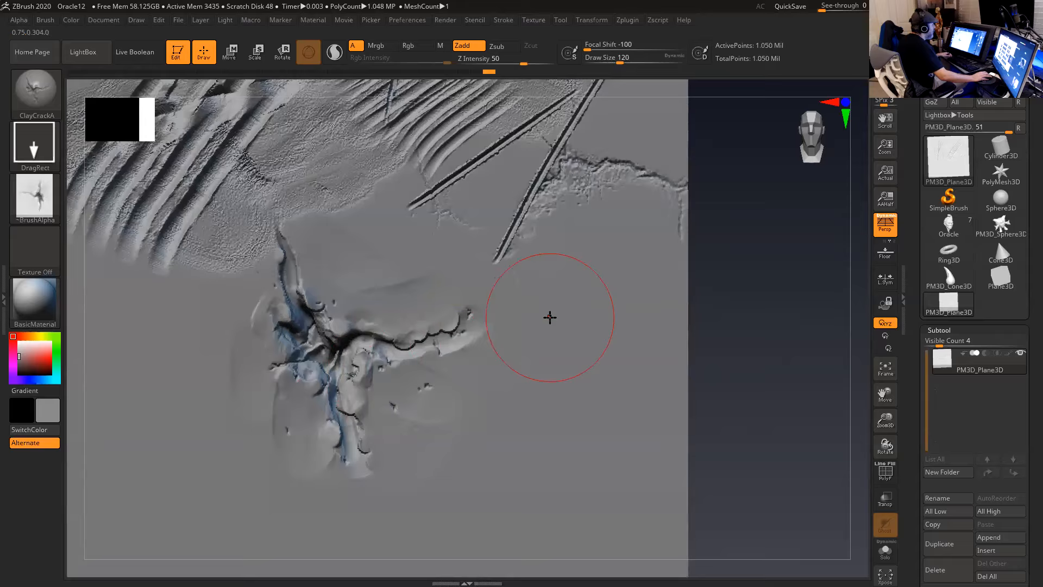
- Reduce Draw Size to 80 and stamp a smaller ClayCrackA crack beside the end of the large one
key("space")
left_click_drag(549, 316, 544, 316)
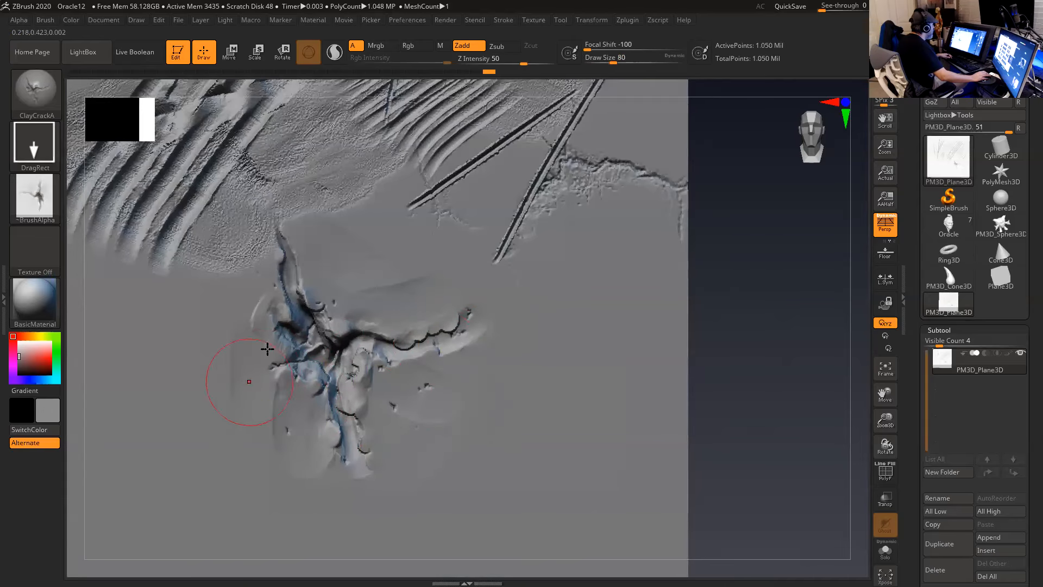
mouse_move(519, 375)
left_mouse_down()
mouse_move(559, 425)
mouse_move(619, 409)
mouse_move(631, 368)
left_mouse_up()
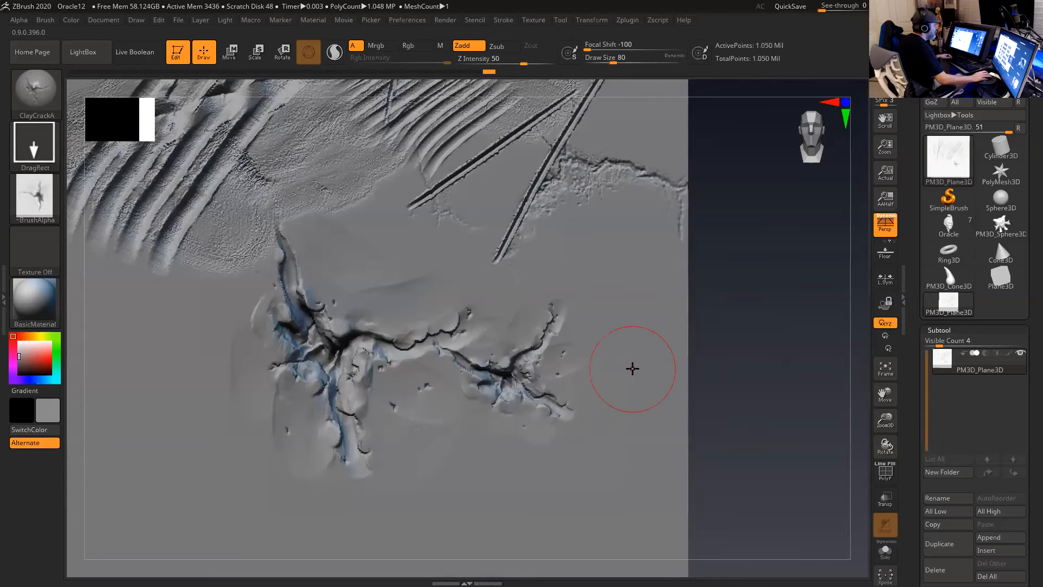
- Switch to the Oracle head sculpt and bring its nose into close view
left_click(948, 226)
key("shift")
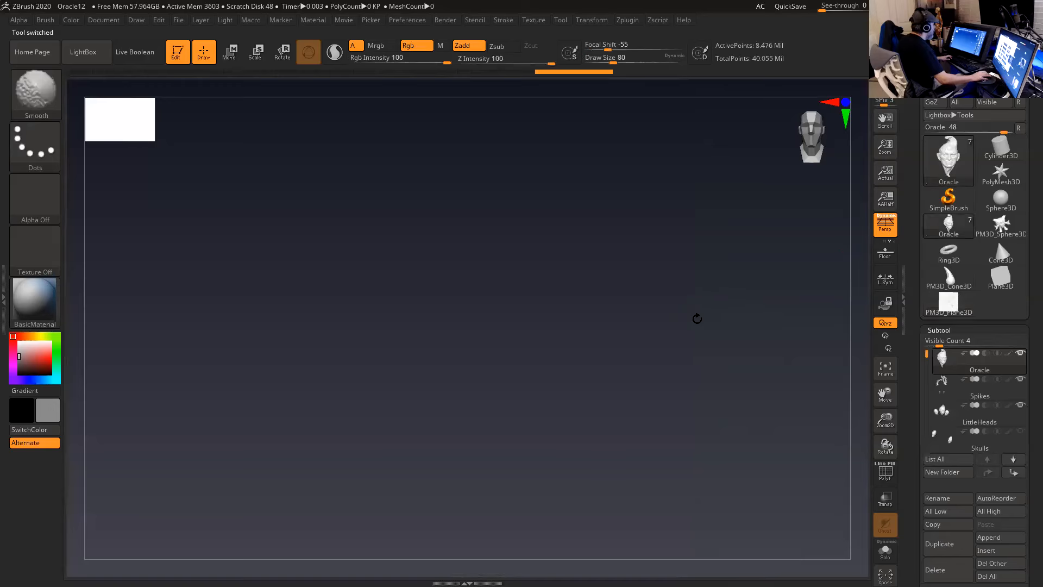
key("f")
mouse_move(696, 313)
left_mouse_down()
mouse_move(675, 314)
mouse_move(740, 448)
left_mouse_up()
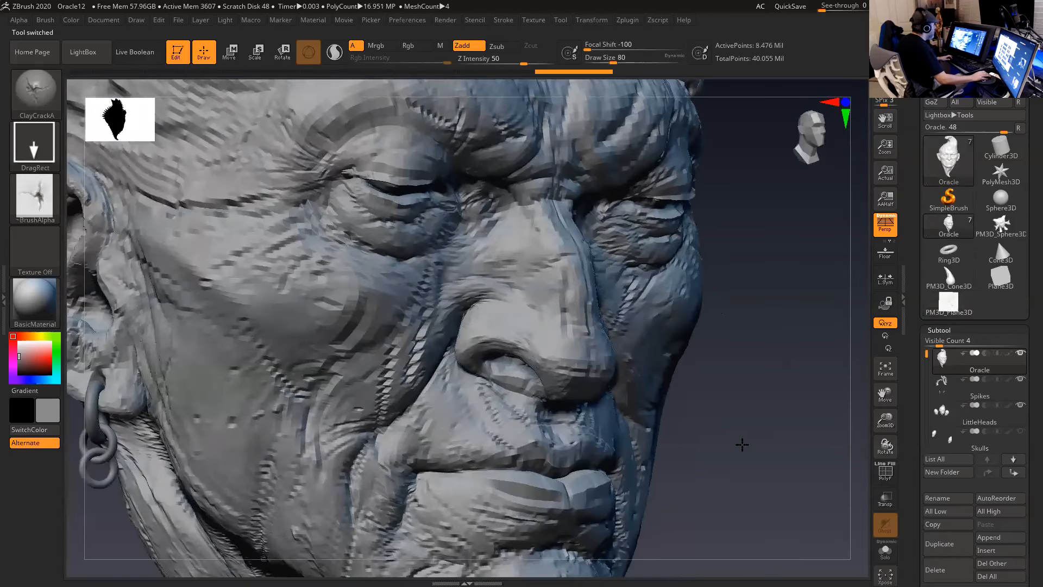
left_click_drag(771, 389, 809, 444, "alt")
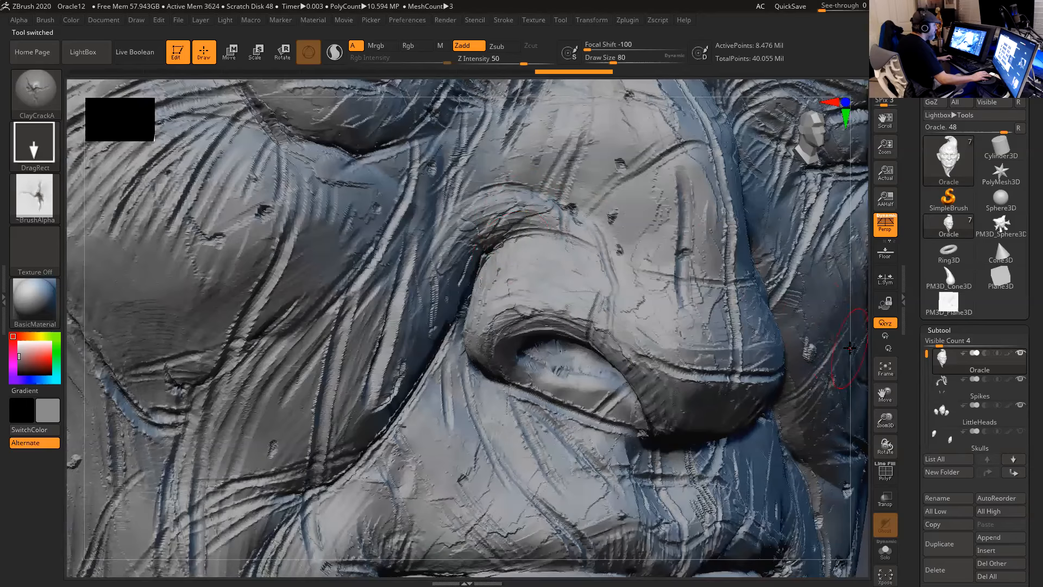
- Try a ClayCrackA stamp on the side of the Oracle's nose, undo it and stamp the crack again
key("ctrl")
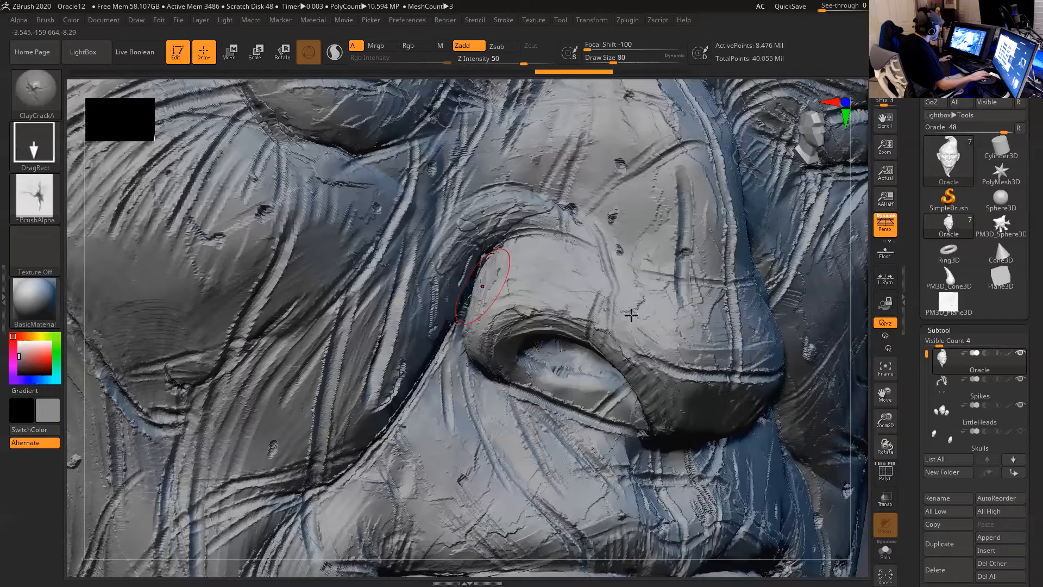
left_click_drag(856, 401, 679, 370)
mouse_move(259, 349)
left_mouse_down()
mouse_move(321, 375)
mouse_move(172, 338)
mouse_move(130, 249)
left_mouse_up()
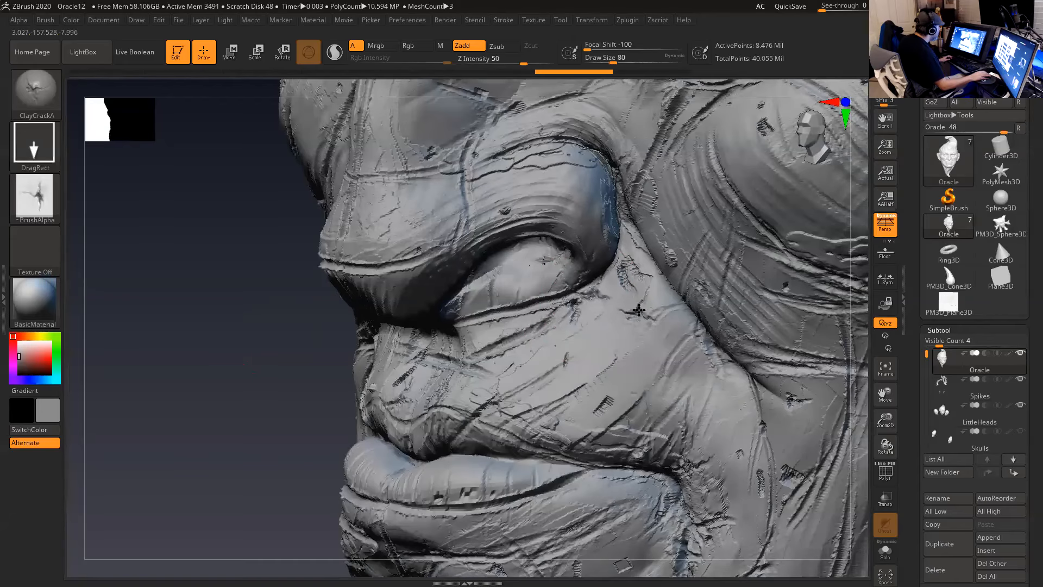
mouse_move(158, 363)
left_mouse_down()
mouse_move(122, 477)
mouse_move(155, 362)
mouse_move(186, 329)
left_mouse_up()
left_click_drag(855, 406, 978, 409)
left_click_drag(801, 372, 810, 405)
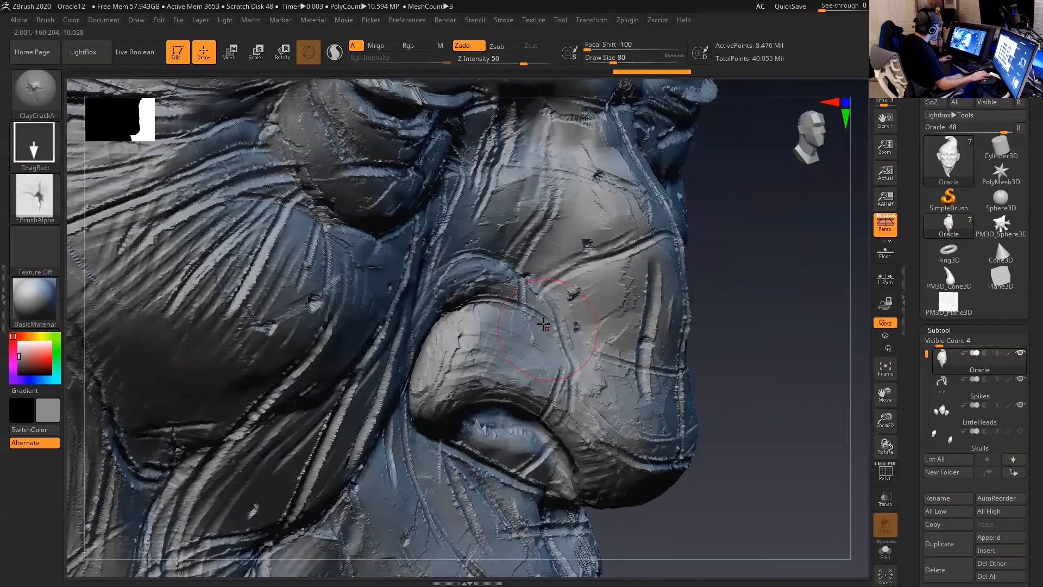
key("ctrl")
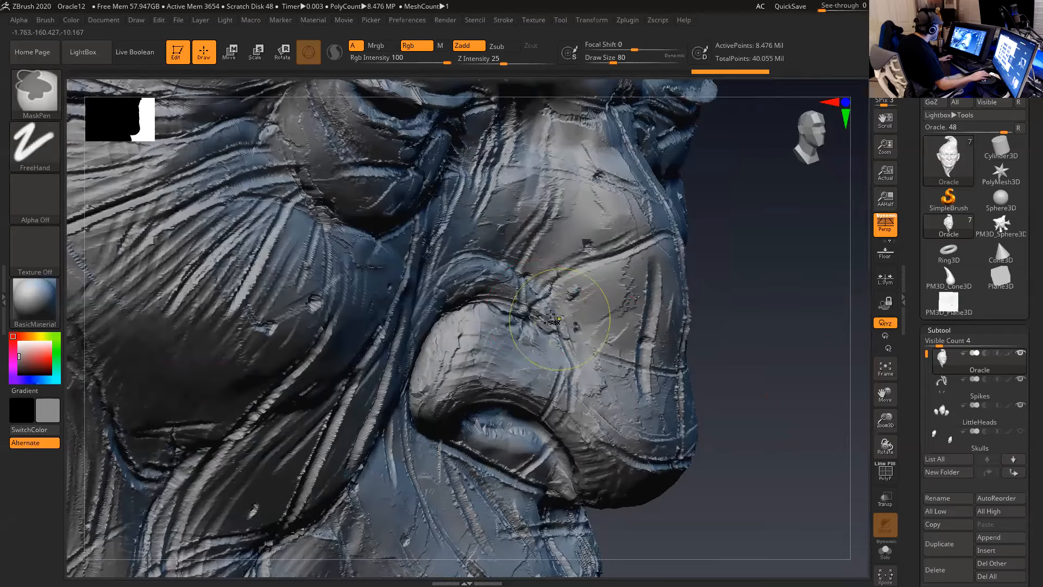
key("ctrl+z")
mouse_move(536, 294)
left_mouse_down()
mouse_move(561, 351)
mouse_move(586, 348)
mouse_move(590, 323)
mouse_move(612, 320)
left_mouse_up()
mouse_move(764, 318)
left_mouse_down("alt")
mouse_move(743, 295)
mouse_move(624, 304)
left_mouse_up("alt")
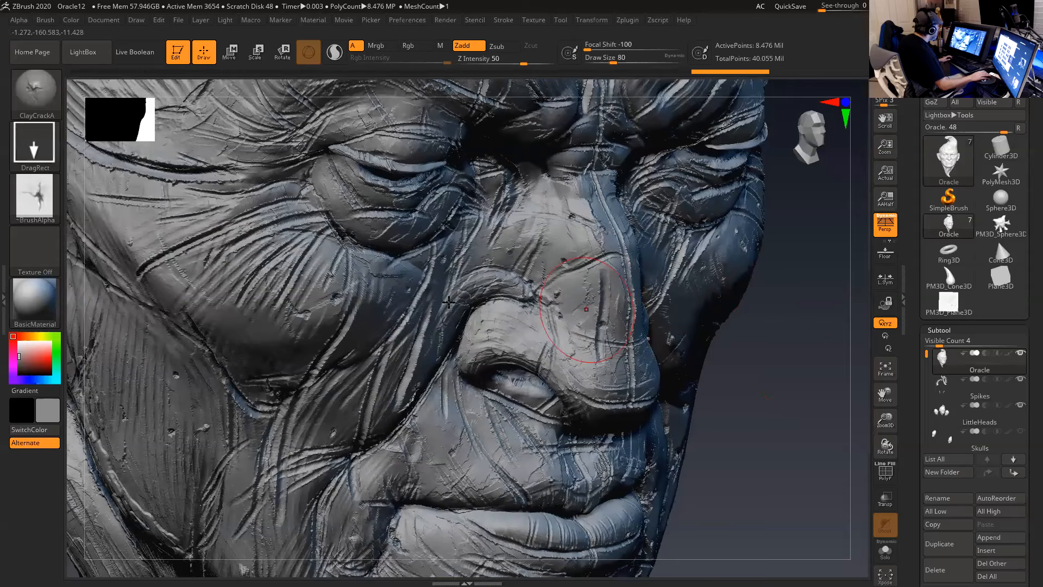
- Stamp ClayCrackA cracks at the corner of the Oracle's mouth and across the upper lip
mouse_move(745, 361)
left_mouse_down()
mouse_move(804, 435)
mouse_move(755, 252)
left_mouse_up()
left_click_drag(707, 339, 515, 380)
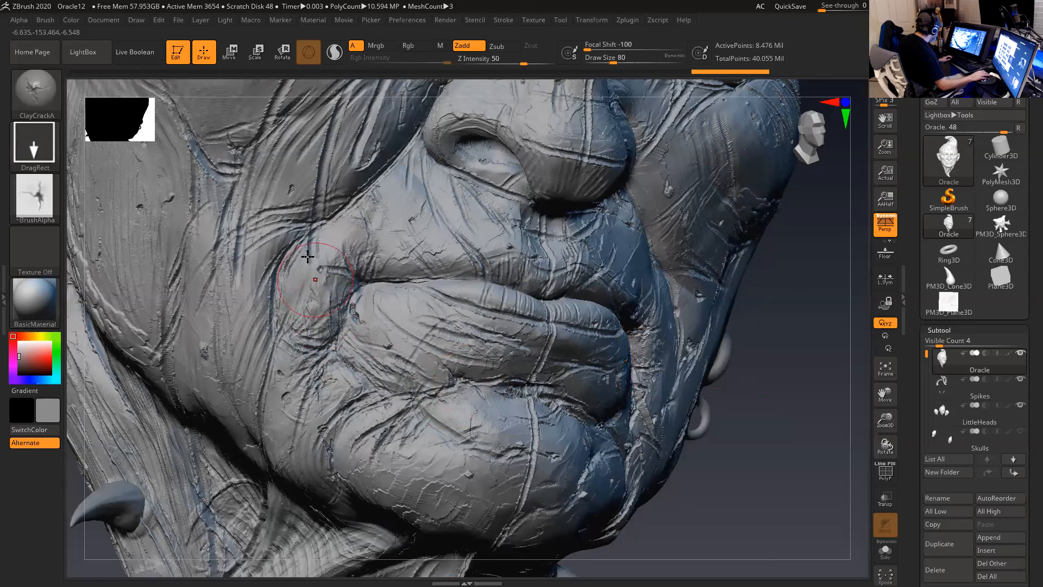
left_click_drag(334, 298, 313, 235)
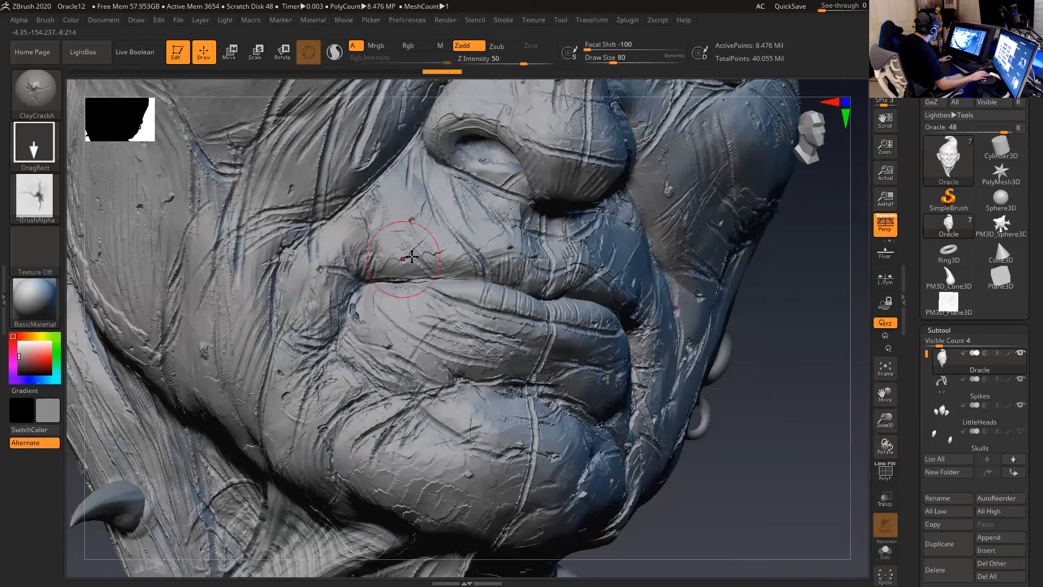
mouse_move(420, 253)
left_mouse_down()
mouse_move(450, 288)
mouse_move(465, 282)
left_mouse_up()
mouse_move(802, 456)
left_mouse_down()
mouse_move(806, 473)
mouse_move(763, 470)
left_mouse_up()
left_click_drag(741, 426, 652, 369)
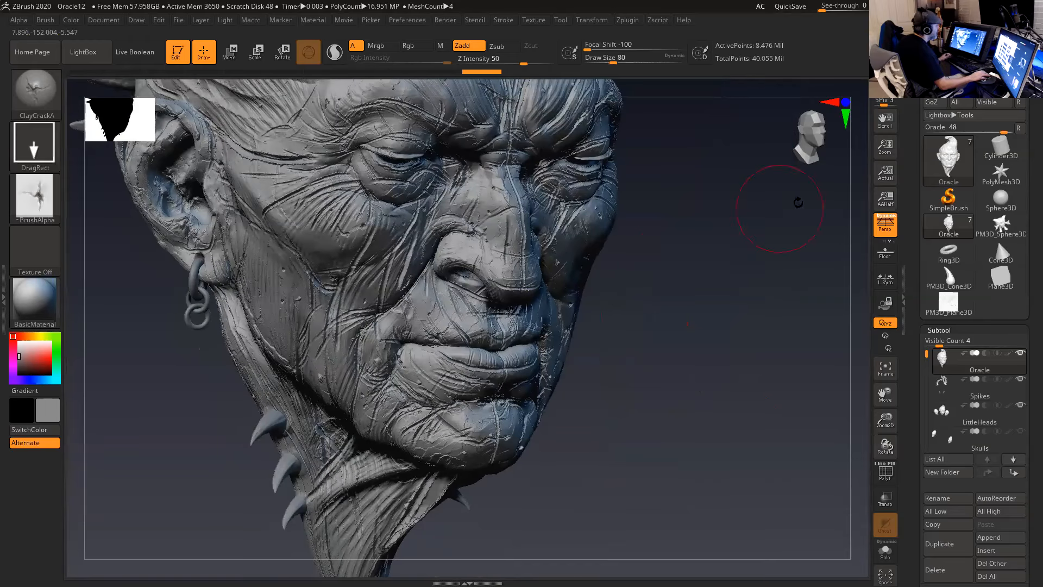
- Switch back to the PM3D_Plane3D test plane, select the ClayFingerprint brush and frame the plane from the front
left_click(949, 302)
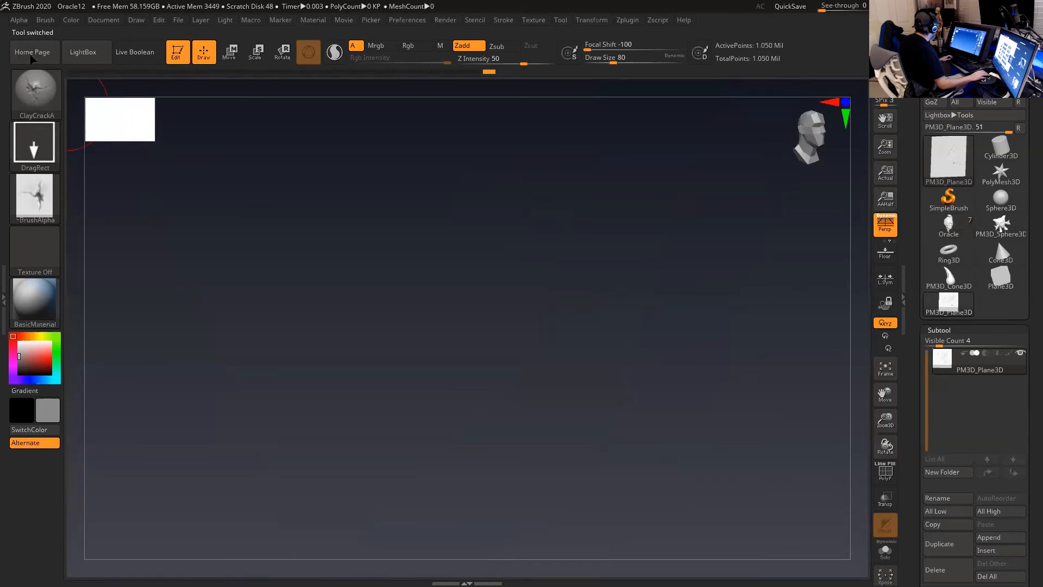
left_click(39, 84)
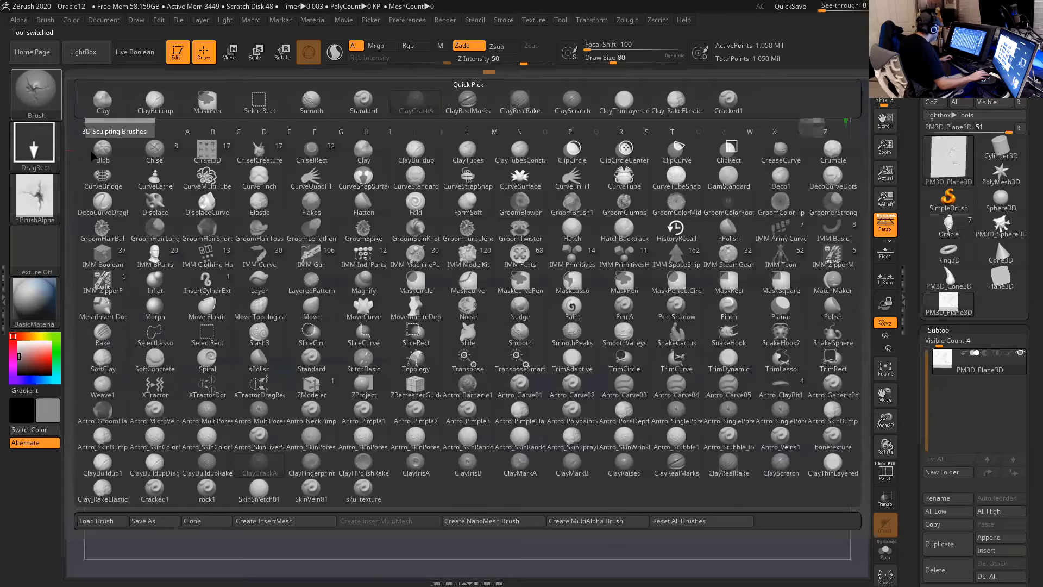
left_click(324, 470)
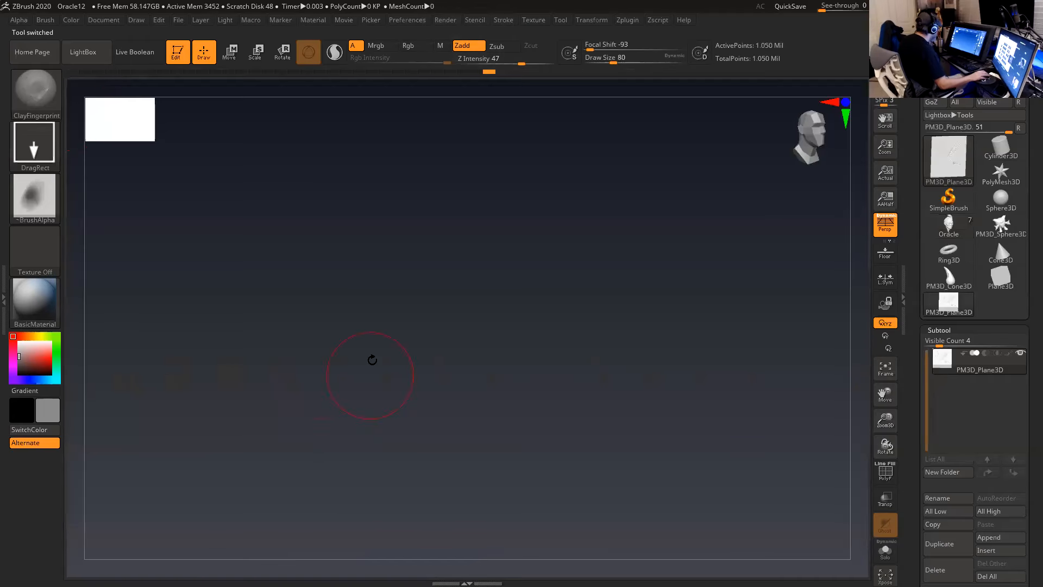
left_click(951, 302)
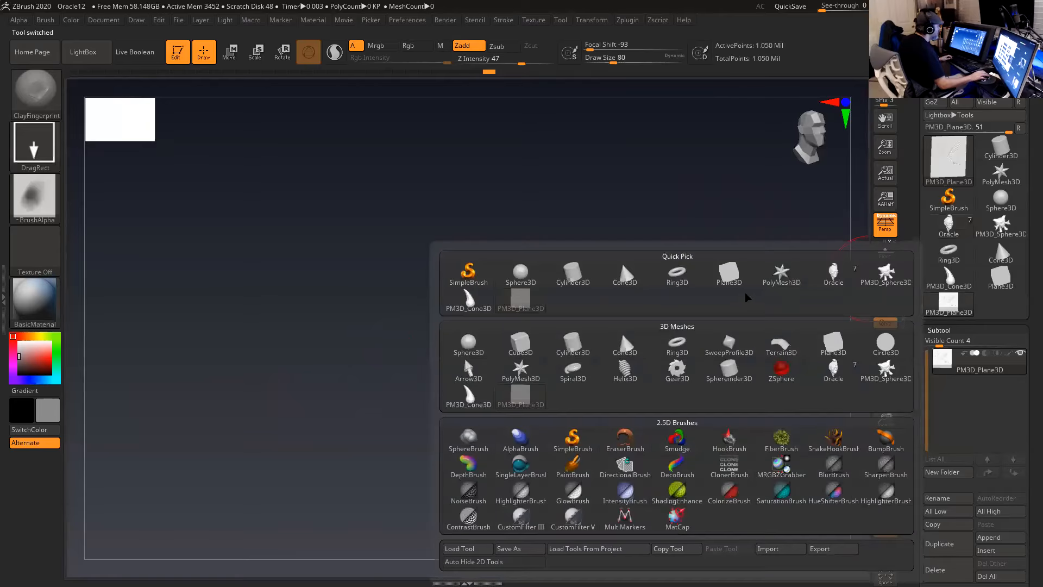
left_click(807, 205)
mouse_move(717, 187)
left_mouse_down("shift")
mouse_move(749, 279)
mouse_move(729, 263)
mouse_move(745, 273)
mouse_move(750, 257)
left_mouse_up("shift")
key("f")
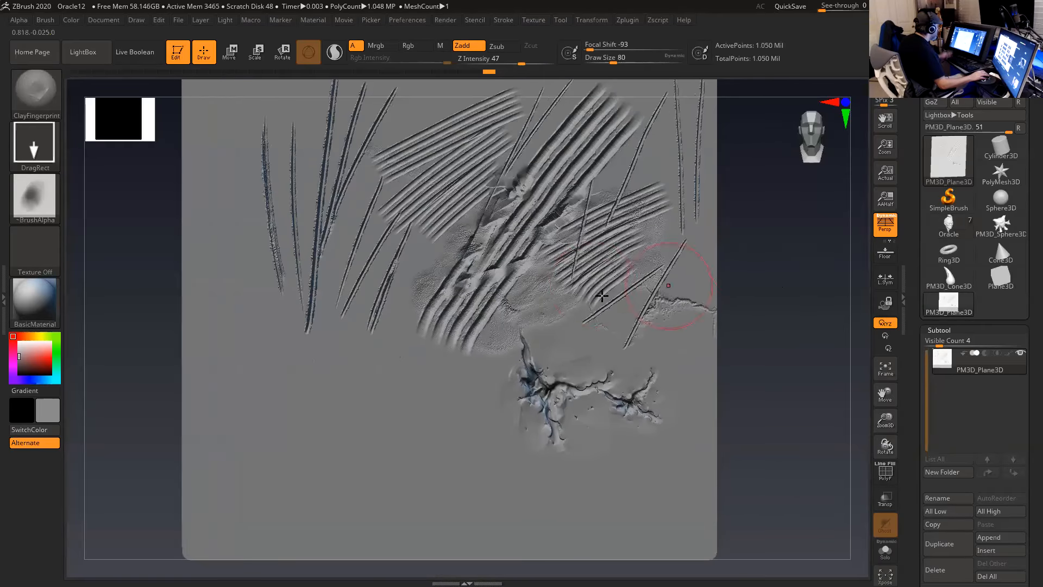
- Stamp a fingerprint in the plane's empty area below the thin scratches and check the brush's alpha
left_click_drag(336, 415, 395, 477)
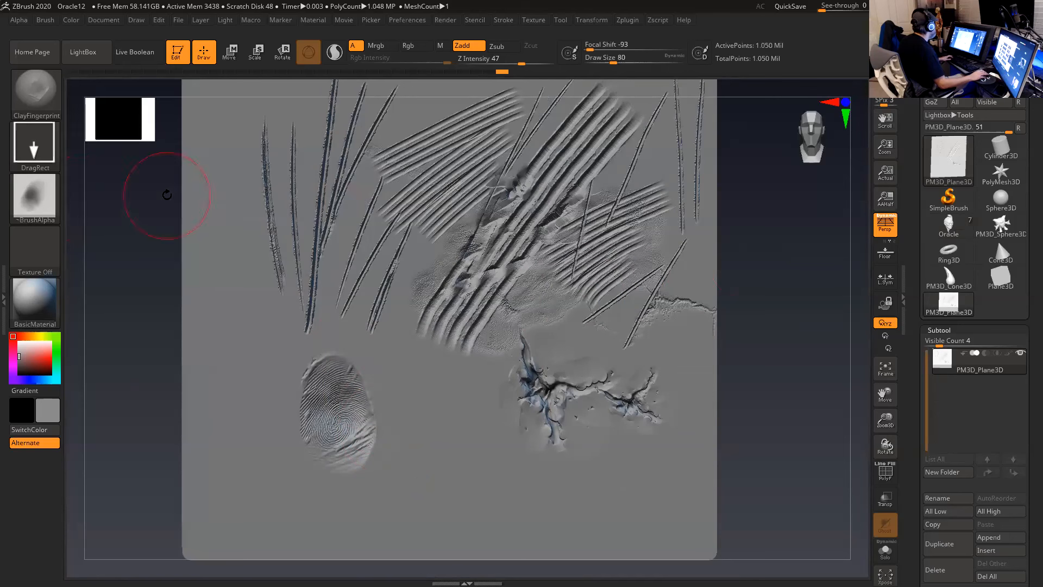
mouse_move(52, 205)
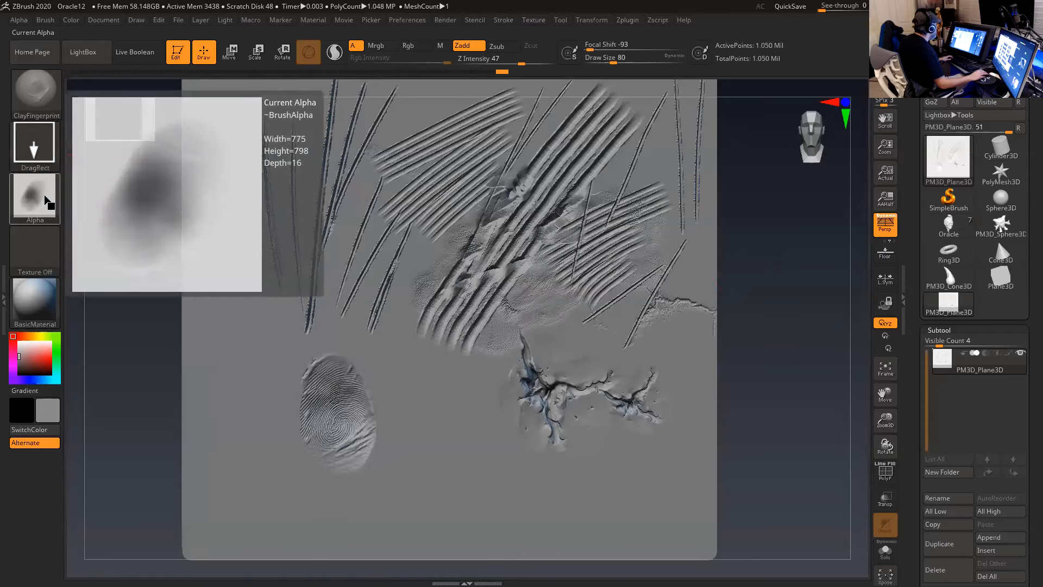
mouse_move(778, 373)
left_mouse_down("alt")
mouse_move(759, 305)
mouse_move(766, 355)
left_mouse_up("alt")
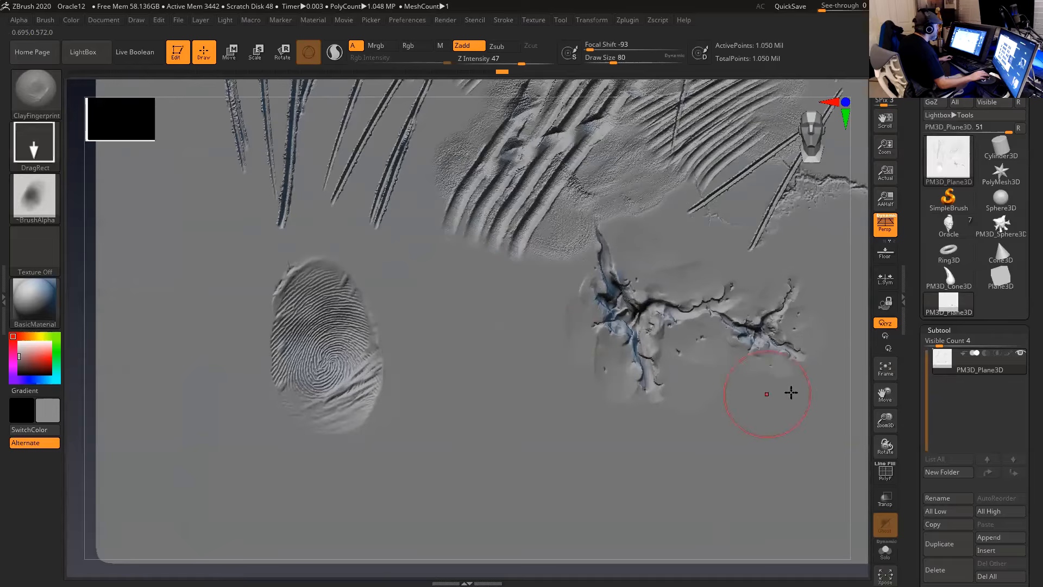
left_click_drag(854, 390, 849, 337, "alt")
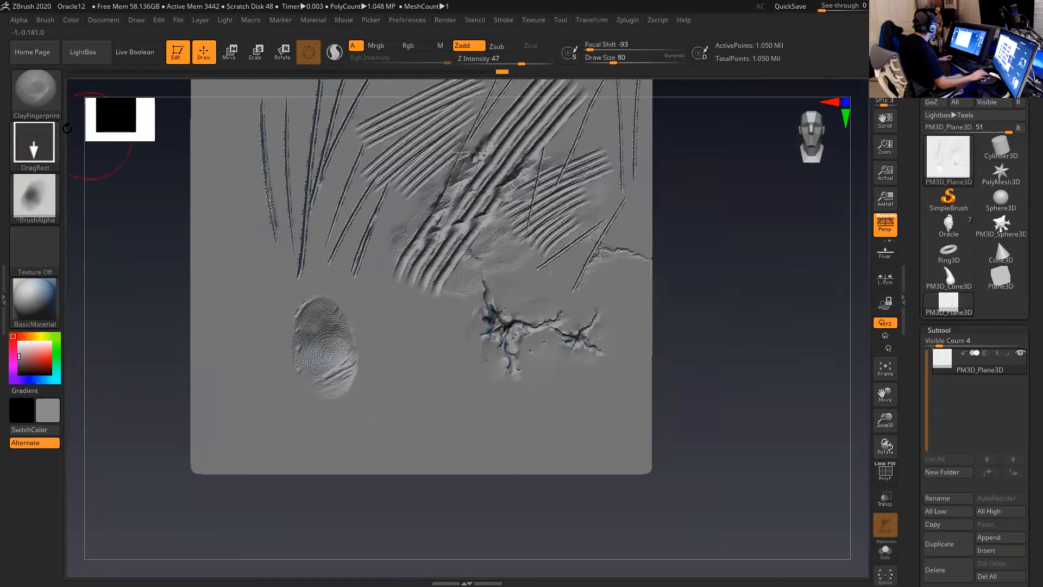
- Switch to the Move brush and examine the fingerprint's relief from close, low and frontal angles
left_click(30, 100)
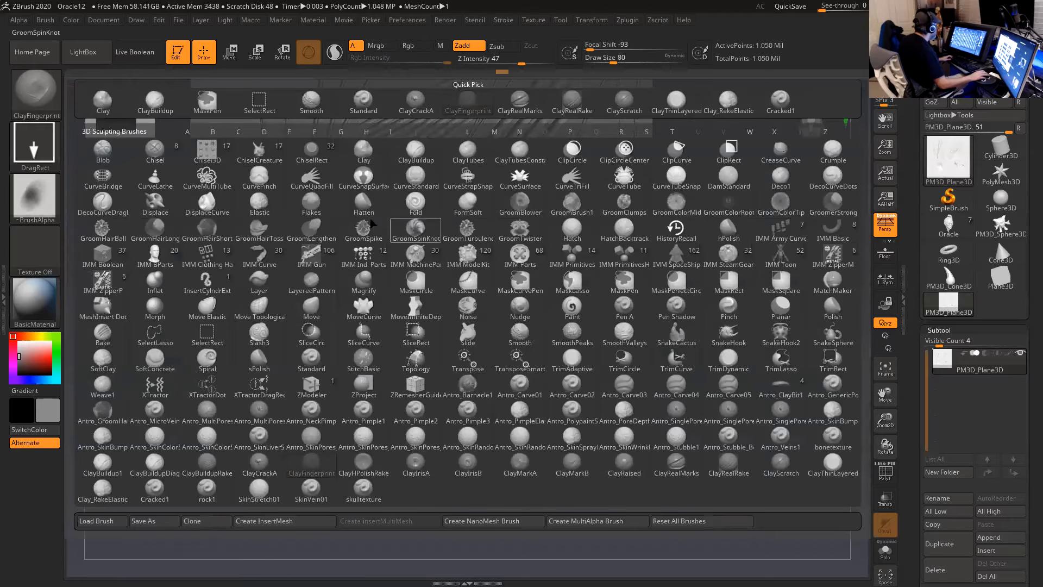
left_click(302, 309)
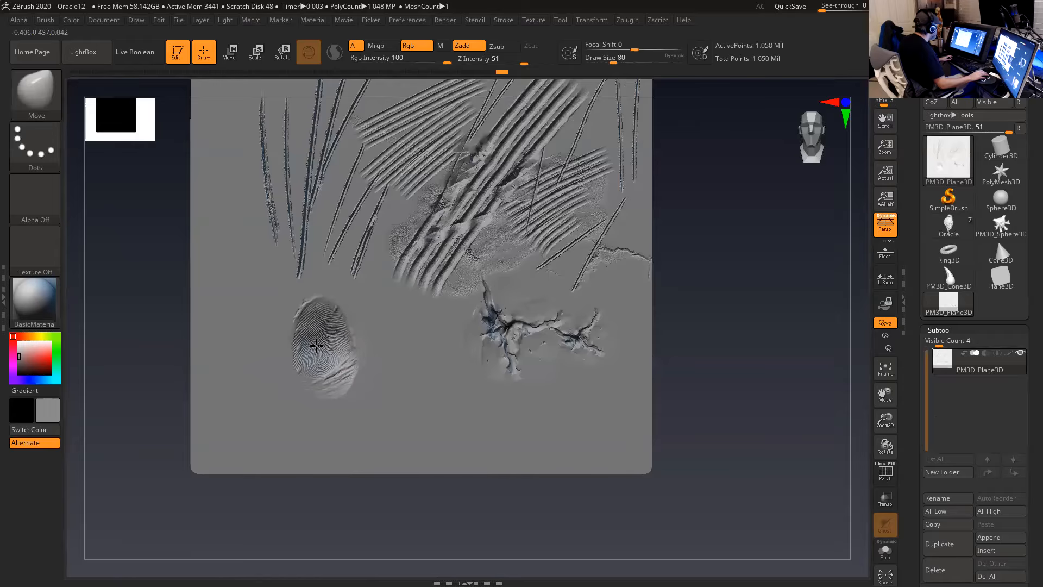
left_click_drag(743, 281, 713, 307, "alt")
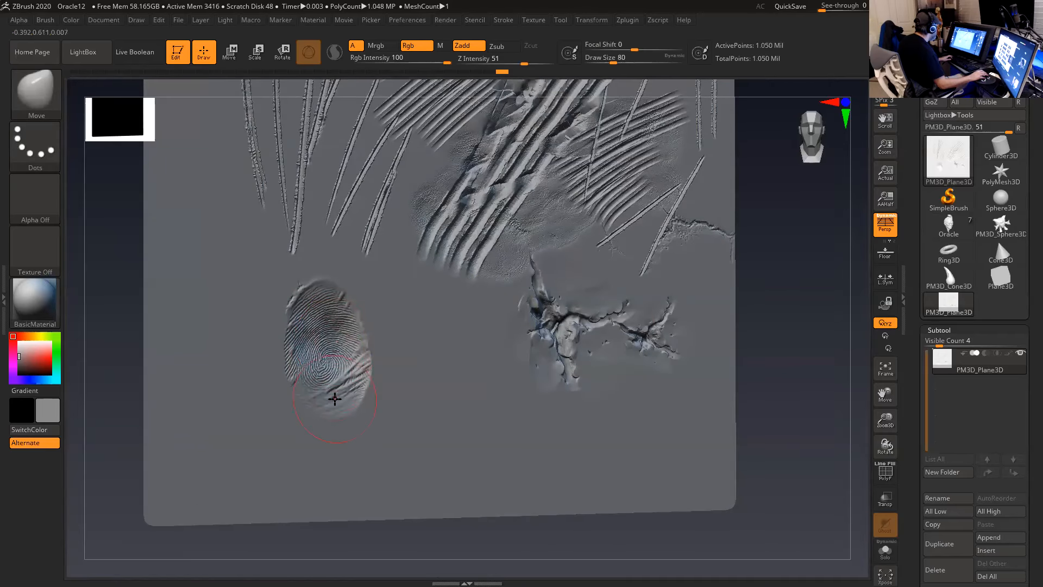
left_click_drag(799, 292, 810, 362, "alt")
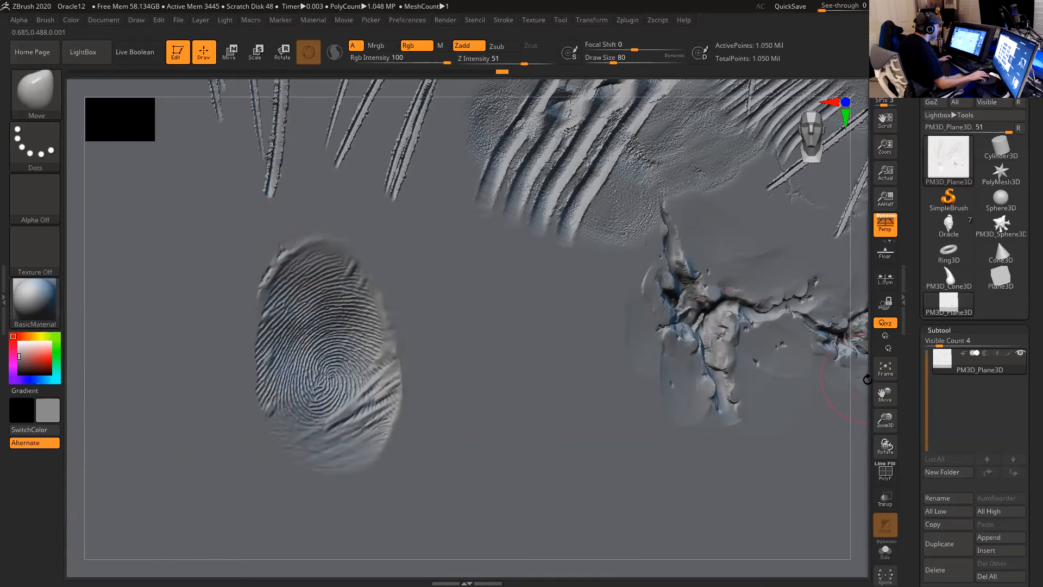
mouse_move(869, 356)
left_mouse_down()
mouse_move(877, 315)
mouse_move(862, 268)
mouse_move(864, 287)
left_mouse_up()
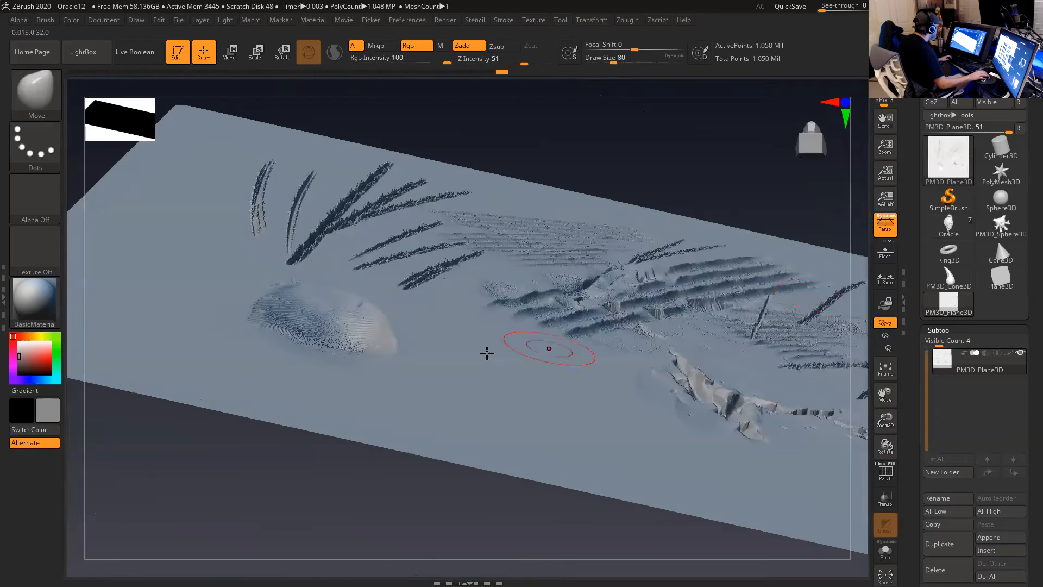
mouse_move(253, 494)
left_mouse_down()
mouse_move(256, 513)
mouse_move(376, 304)
left_mouse_up()
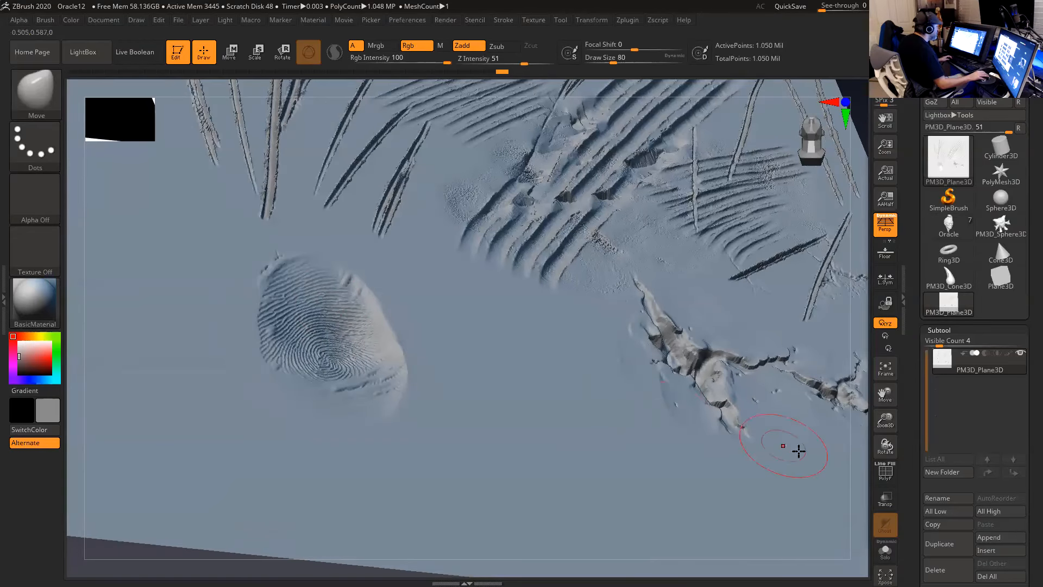
mouse_move(854, 473)
left_mouse_down()
mouse_move(825, 410)
mouse_move(752, 401)
left_mouse_up()
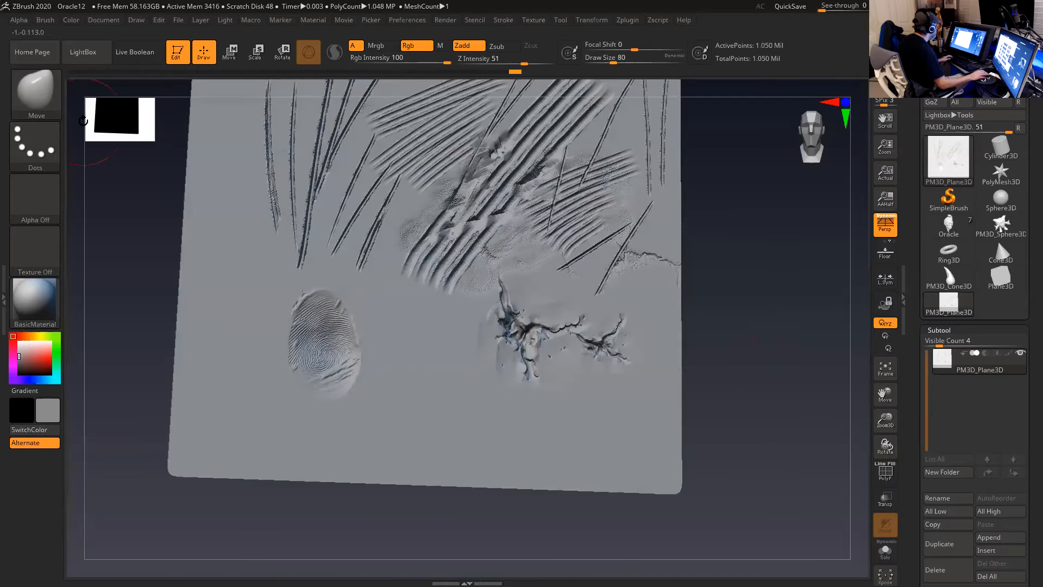
- Select the ClayFingerprint brush and stamp two more fingerprints on the plane, one beside the first and one below the cracks
left_click(35, 92)
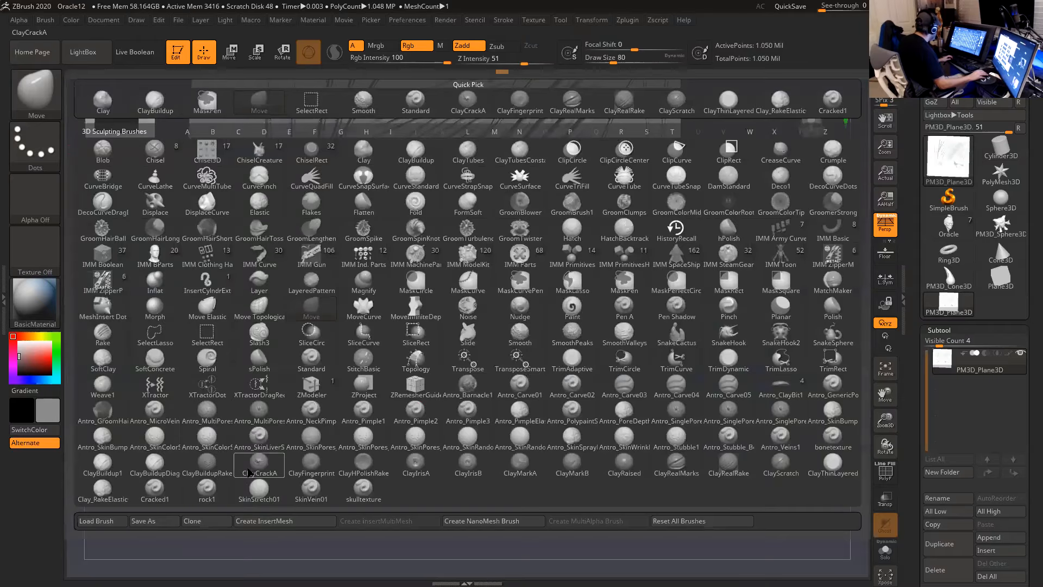
left_click(311, 479)
mouse_move(436, 358)
left_mouse_down()
mouse_move(489, 400)
mouse_move(525, 413)
left_mouse_up()
left_click_drag(792, 305, 780, 249)
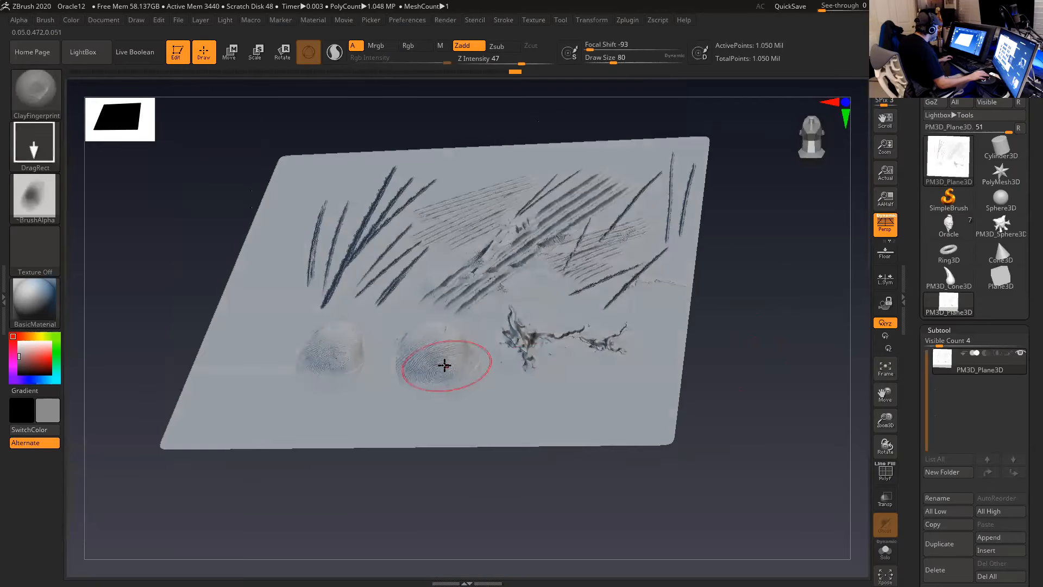
left_click_drag(775, 358, 740, 405)
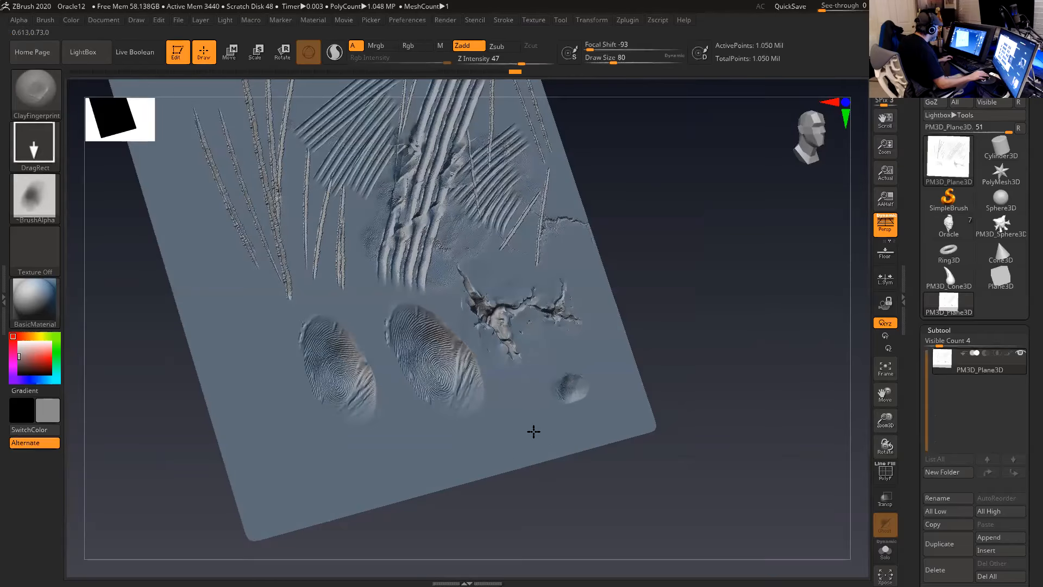
left_click_drag(534, 432, 536, 449)
left_click_drag(699, 326, 710, 317)
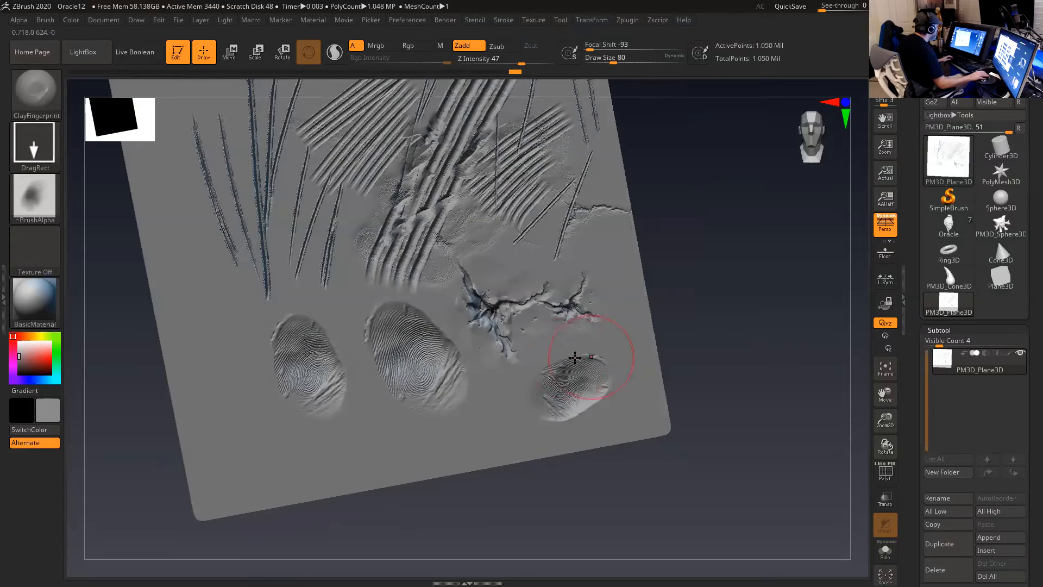
left_click_drag(644, 257, 700, 300, "alt")
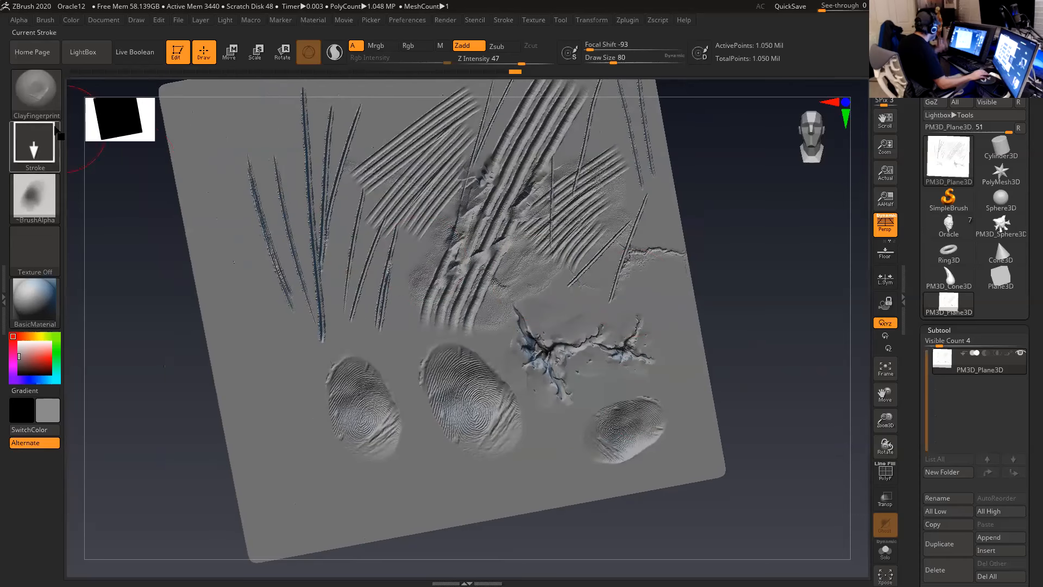
- Select the ClayHPolishRake brush and rake broad overlapping strokes across the scratches above the fingerprints
left_click(35, 92)
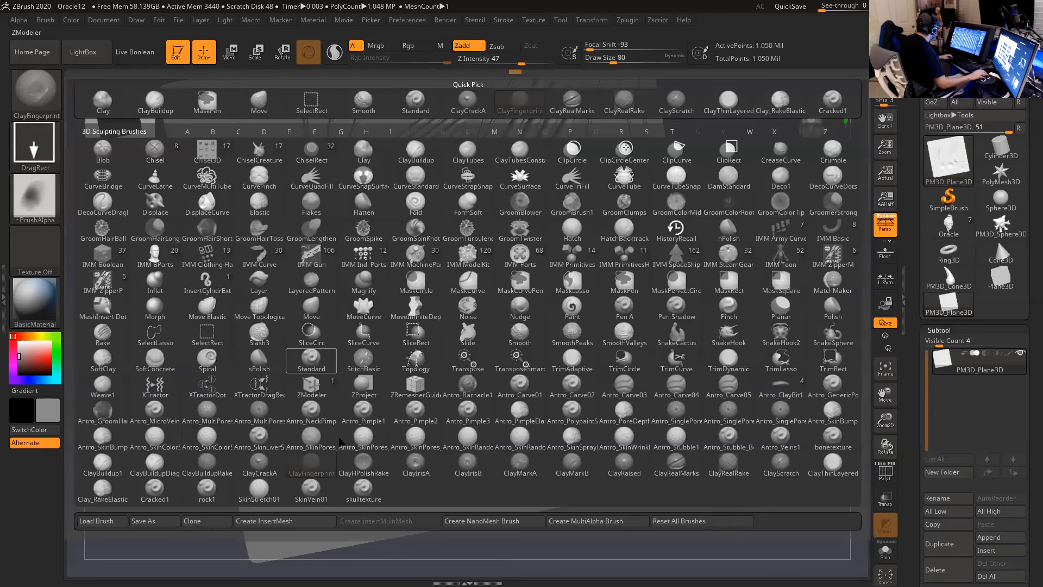
left_click(363, 467)
left_click_drag(143, 340, 142, 305, "shift")
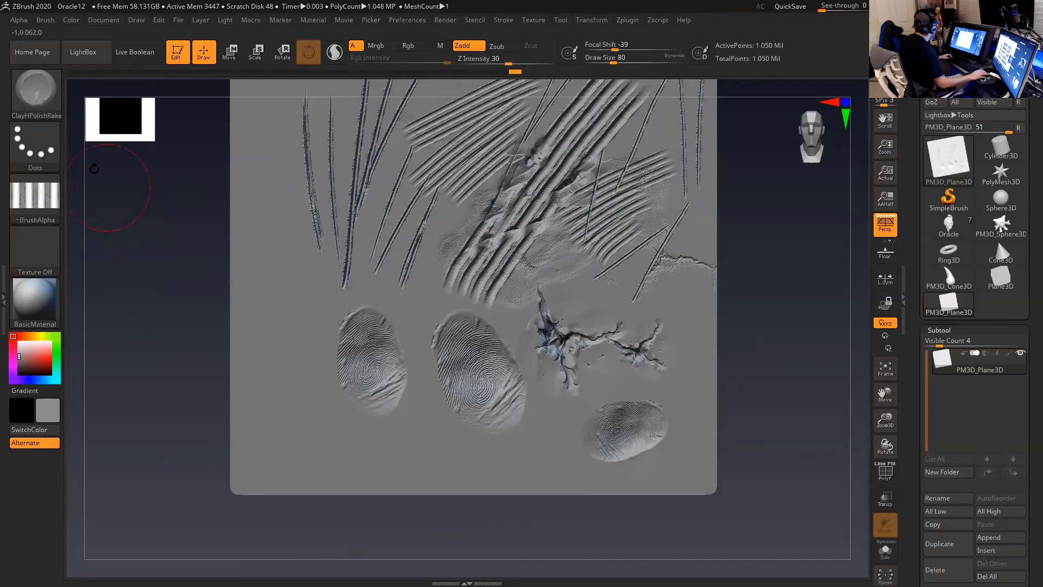
left_click_drag(114, 193, 160, 252, "alt")
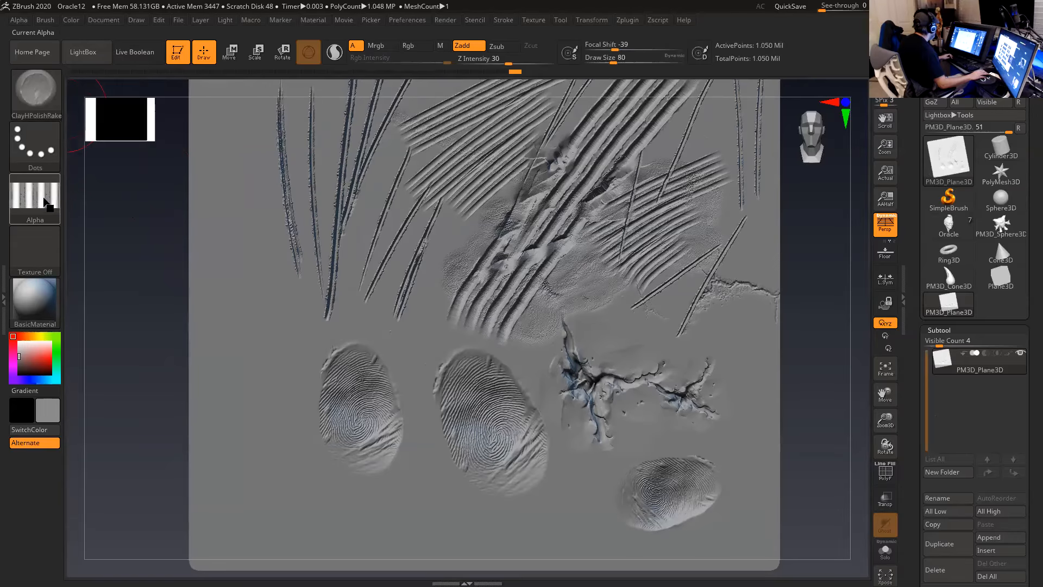
mouse_move(350, 303)
left_mouse_down()
mouse_move(293, 343)
mouse_move(398, 298)
mouse_move(471, 297)
mouse_move(354, 349)
mouse_move(435, 298)
mouse_move(256, 293)
mouse_move(435, 242)
mouse_move(302, 284)
mouse_move(422, 243)
mouse_move(244, 256)
mouse_move(380, 201)
mouse_move(282, 217)
mouse_move(396, 185)
mouse_move(284, 235)
mouse_move(299, 172)
mouse_move(228, 163)
mouse_move(295, 181)
mouse_move(337, 209)
mouse_move(402, 157)
mouse_move(304, 229)
mouse_move(424, 164)
mouse_move(394, 188)
mouse_move(284, 217)
mouse_move(255, 244)
mouse_move(346, 266)
mouse_move(387, 312)
mouse_move(473, 329)
mouse_move(288, 296)
mouse_move(364, 210)
mouse_move(288, 214)
mouse_move(337, 180)
mouse_move(304, 206)
mouse_move(326, 281)
mouse_move(516, 174)
mouse_move(353, 304)
left_mouse_up()
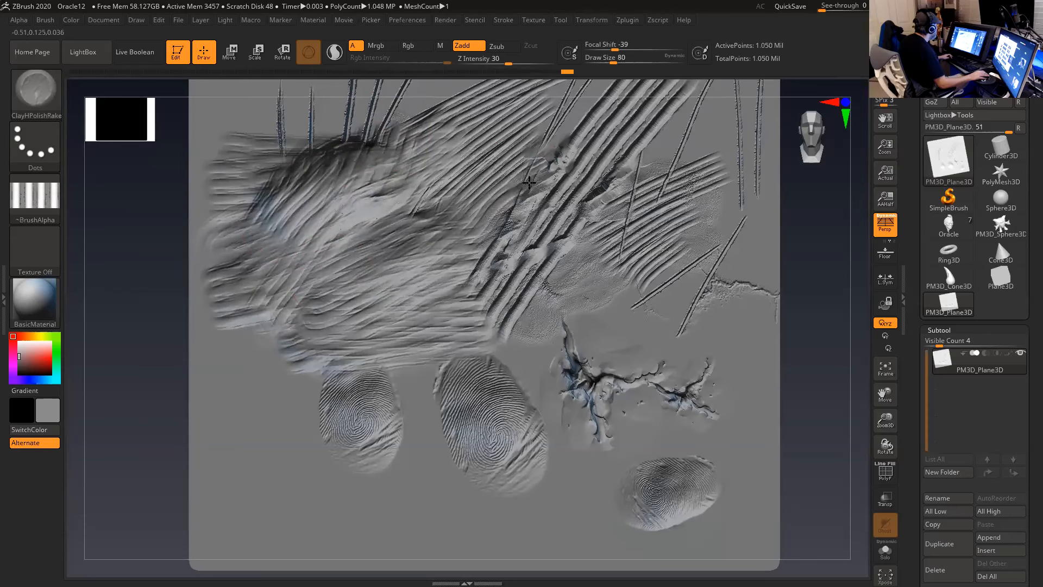
- Select the ClayIrisA brush and stamp a large and a small iris beside the fingerprints
left_click(25, 98)
left_click(24, 98)
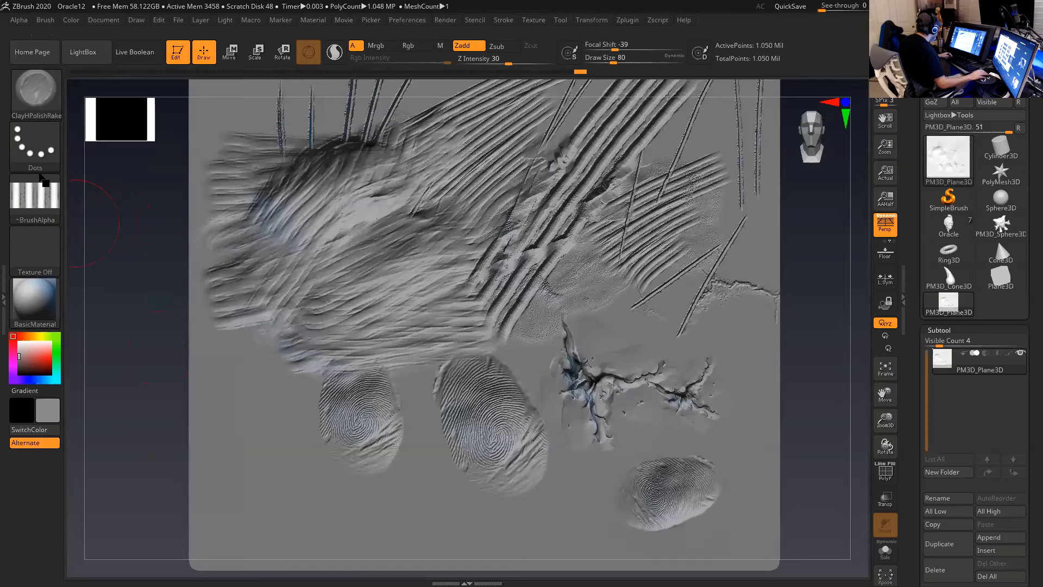
left_click(33, 95)
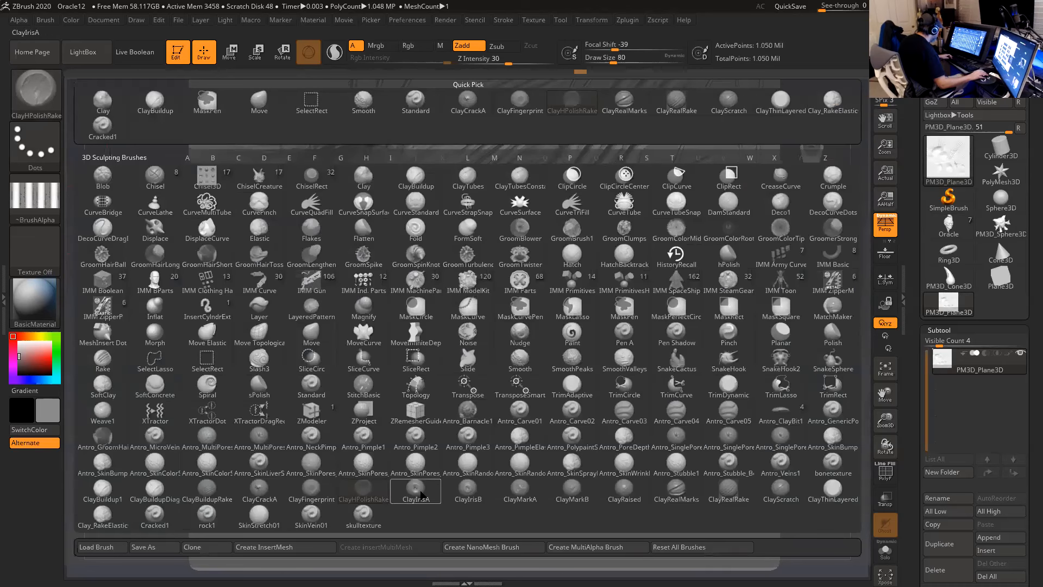
left_click(416, 490)
left_click_drag(286, 408, 326, 482)
mouse_move(147, 382)
left_mouse_down()
mouse_move(165, 384)
mouse_move(158, 391)
left_mouse_up()
left_click_drag(432, 450, 441, 483)
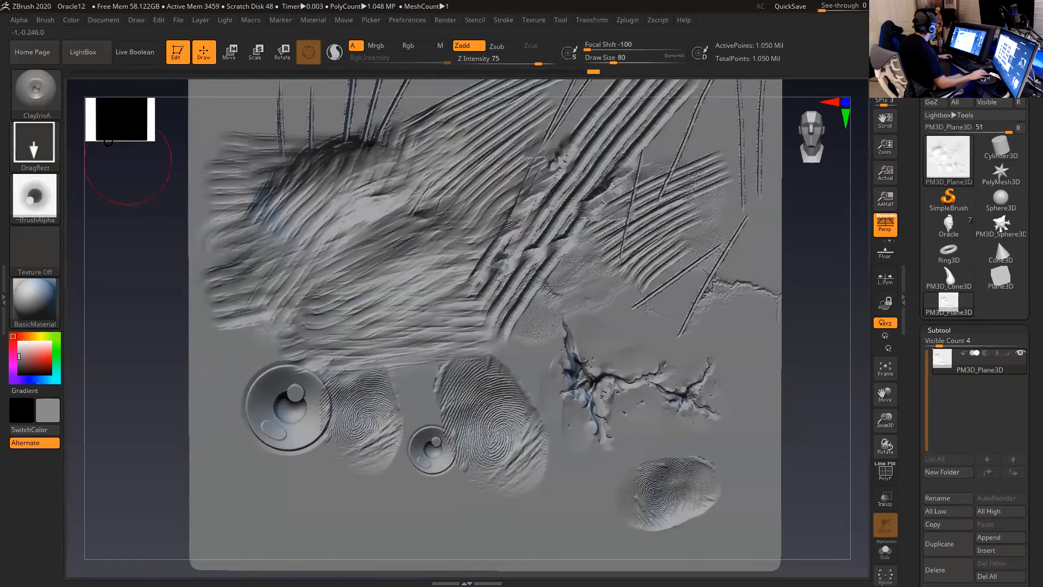
- Select the ClayIrisB brush and stamp a row of irises along the plane's lower edge
key("b")
left_click(484, 515)
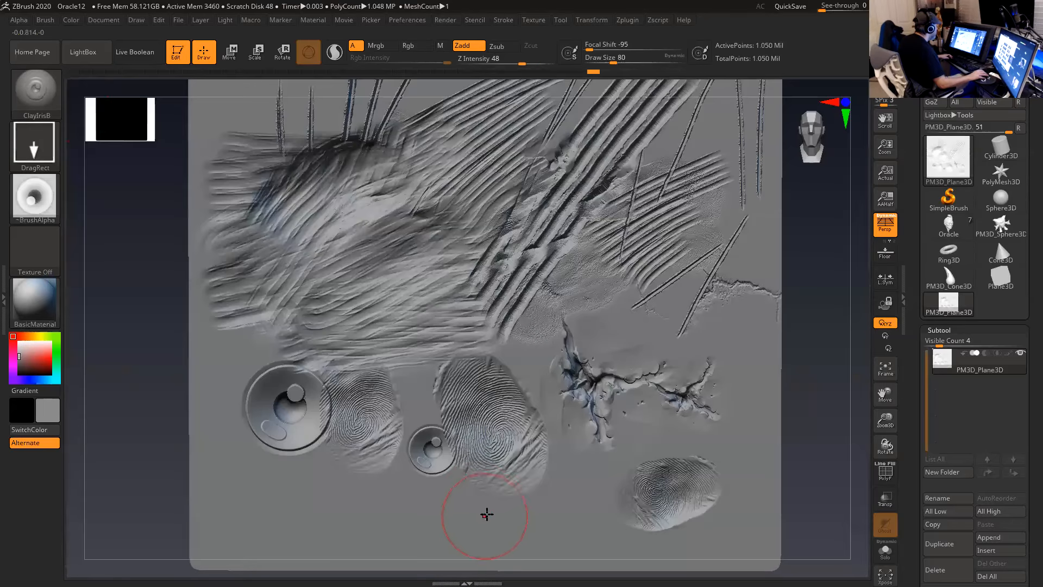
left_click_drag(414, 507, 443, 540)
left_click_drag(139, 491, 151, 497)
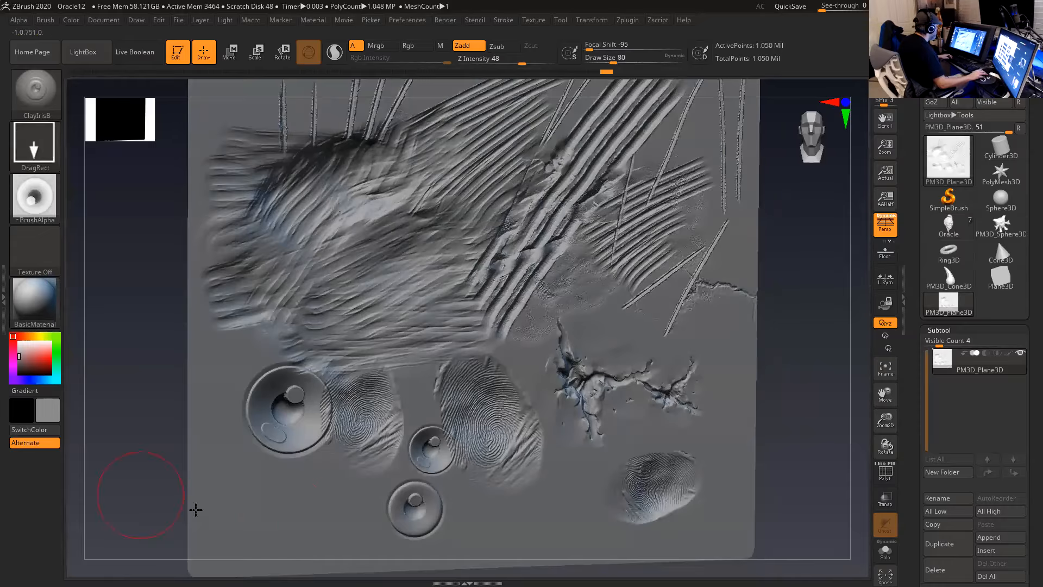
left_click_drag(289, 501, 312, 522)
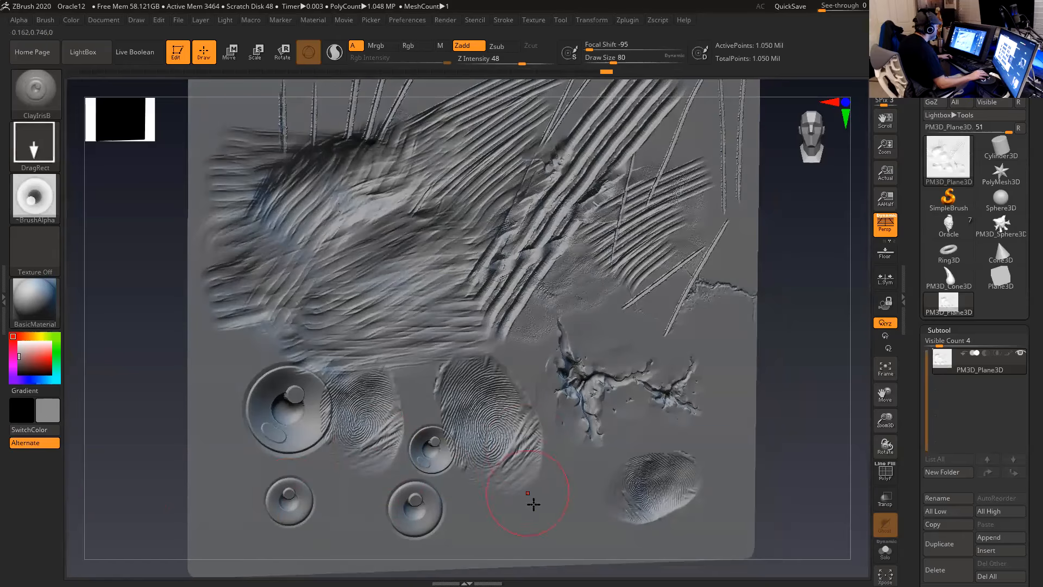
- Select the ClayMarkA brush and stamp a large mark at the end of the cracks and a tiny one above the last fingerprint
left_click(45, 92)
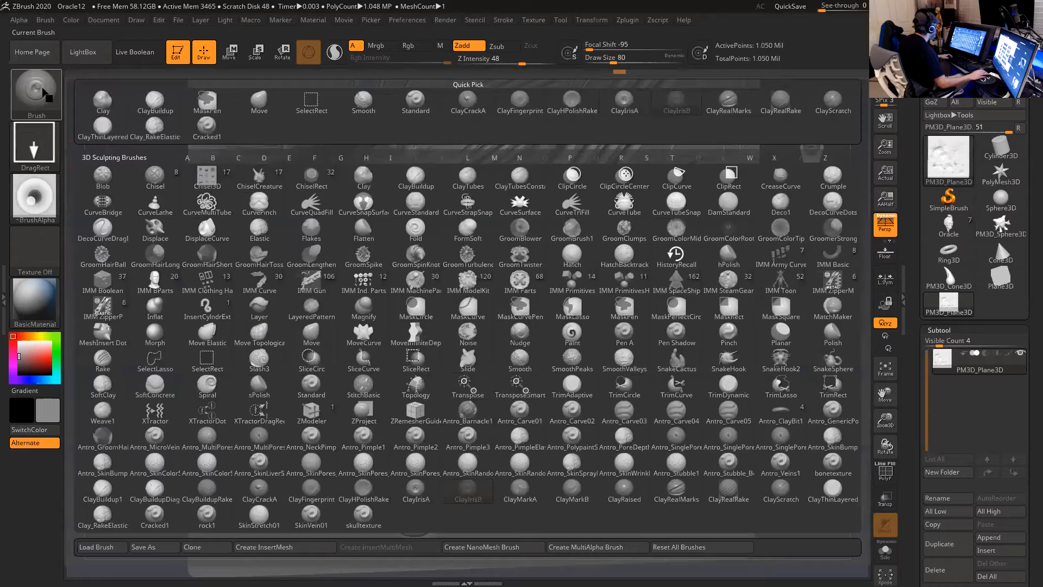
left_click(519, 495)
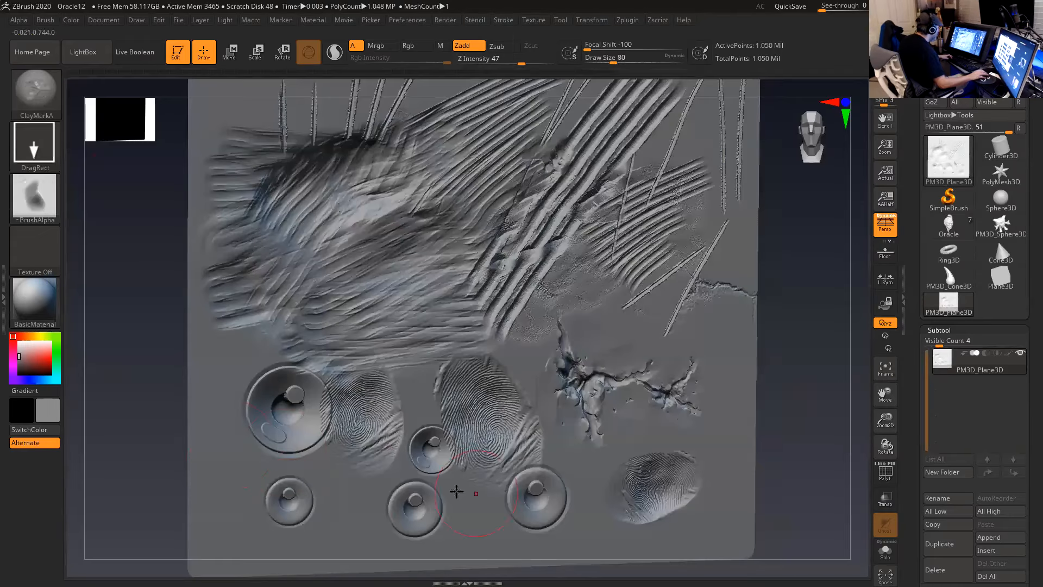
left_click_drag(159, 418, 126, 284, "alt")
left_click_drag(795, 327, 683, 377, "alt")
left_click_drag(589, 396, 625, 462)
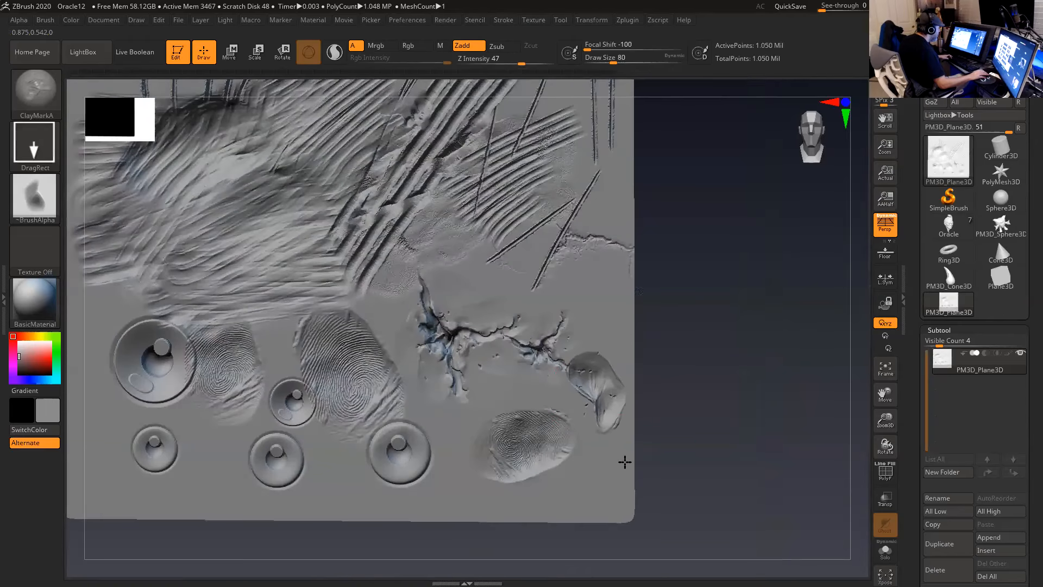
mouse_move(680, 417)
left_mouse_down("alt")
mouse_move(705, 466)
mouse_move(714, 359)
mouse_move(703, 358)
mouse_move(712, 384)
mouse_move(684, 344)
mouse_move(675, 392)
left_mouse_up("alt")
left_click_drag(385, 348, 419, 366)
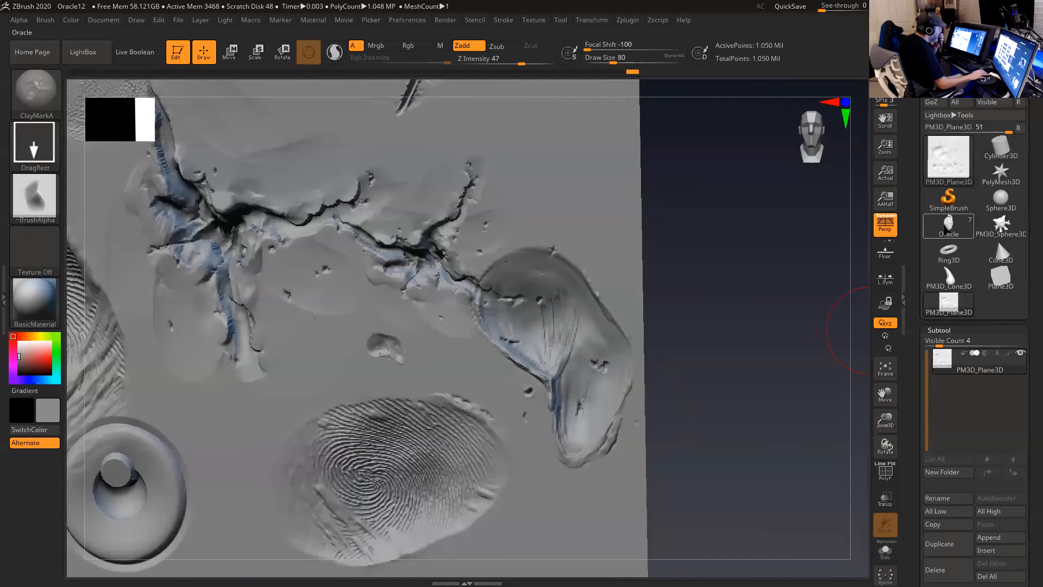
- Switch to the Oracle head, set the Z Intensity to 36 and stamp a ClayMarkA mark on the cheek
left_click(947, 228)
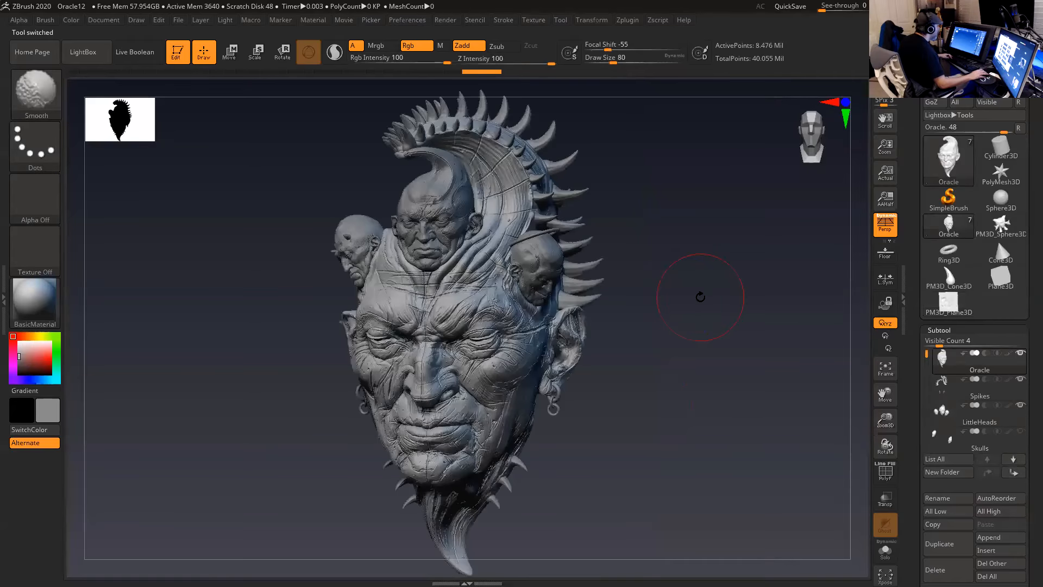
mouse_move(710, 301)
left_mouse_down()
mouse_move(745, 293)
mouse_move(726, 353)
mouse_move(667, 295)
mouse_move(715, 315)
mouse_move(592, 324)
left_mouse_up()
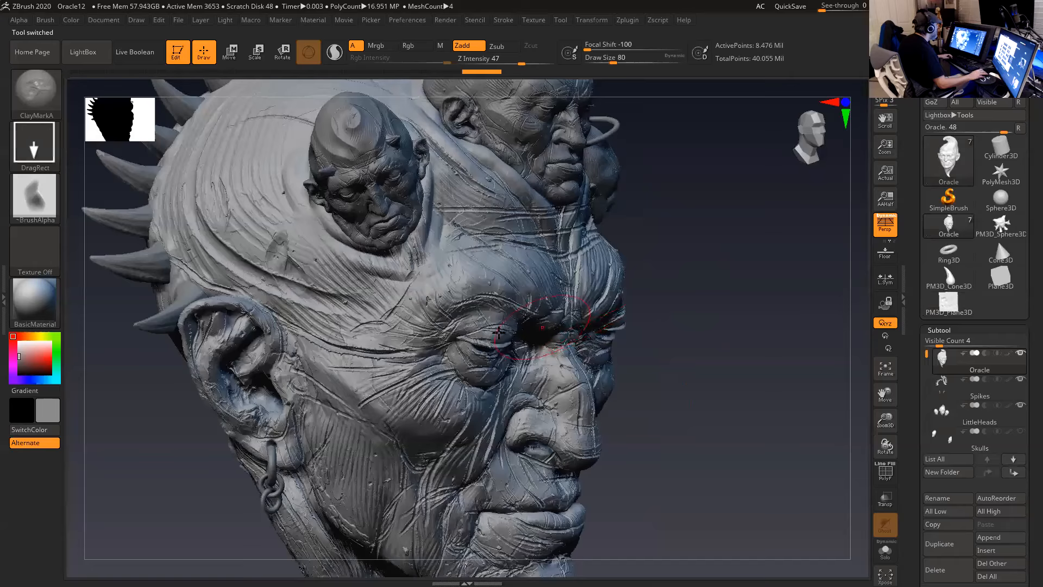
left_click_drag(699, 245, 342, 365)
mouse_move(270, 375)
left_mouse_down()
mouse_move(174, 361)
mouse_move(444, 337)
left_mouse_up()
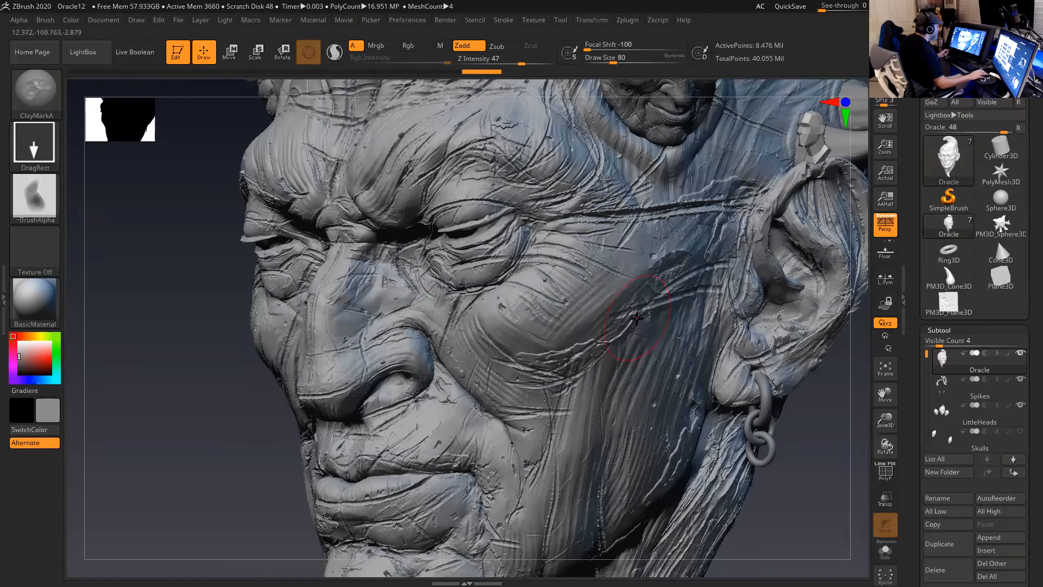
left_click_drag(215, 400, 250, 342)
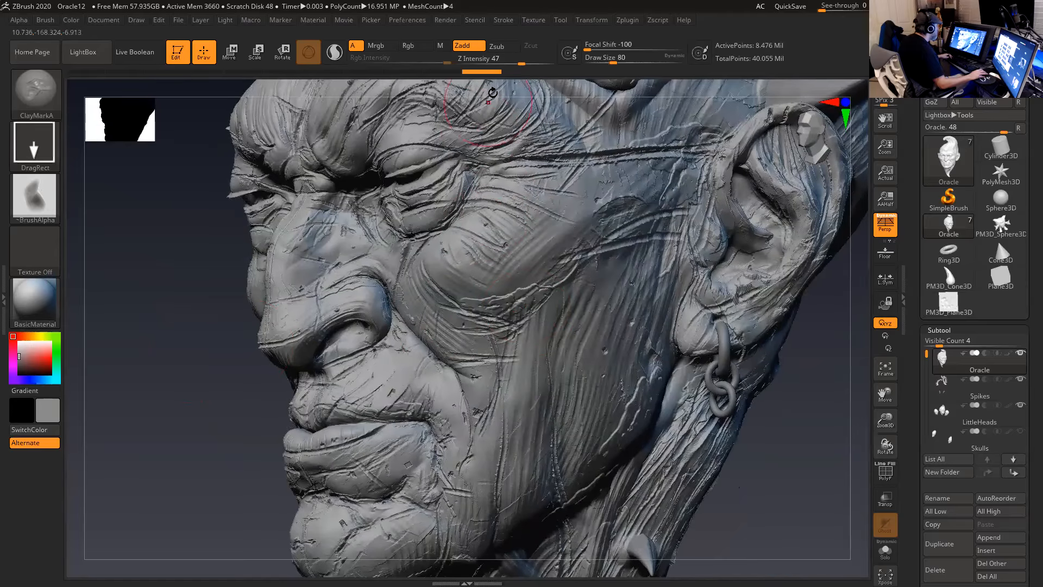
left_click_drag(515, 64, 511, 61)
mouse_move(622, 304)
left_mouse_down()
mouse_move(505, 354)
mouse_move(570, 326)
mouse_move(517, 380)
mouse_move(573, 263)
mouse_move(565, 269)
left_mouse_up()
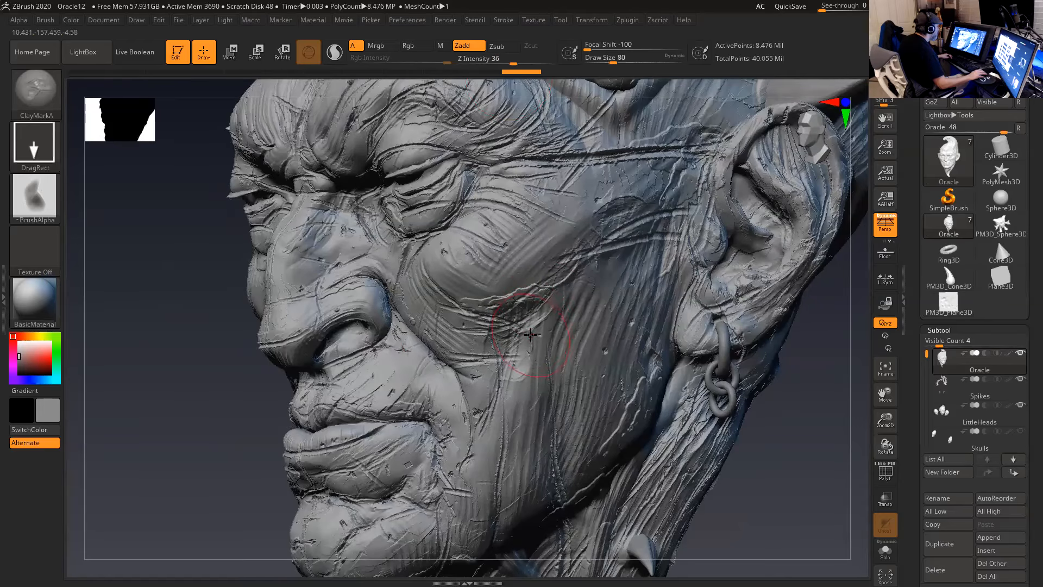
- Turn to the opposite side of the Oracle's face and stamp subtle ClayMarkA marks around the brow and forehead
left_click_drag(787, 438, 781, 470, "alt")
left_click_drag(810, 398, 408, 350)
mouse_move(721, 391)
left_mouse_down()
mouse_move(698, 361)
mouse_move(689, 408)
mouse_move(716, 345)
mouse_move(768, 419)
mouse_move(640, 315)
mouse_move(502, 328)
mouse_move(467, 313)
left_mouse_up()
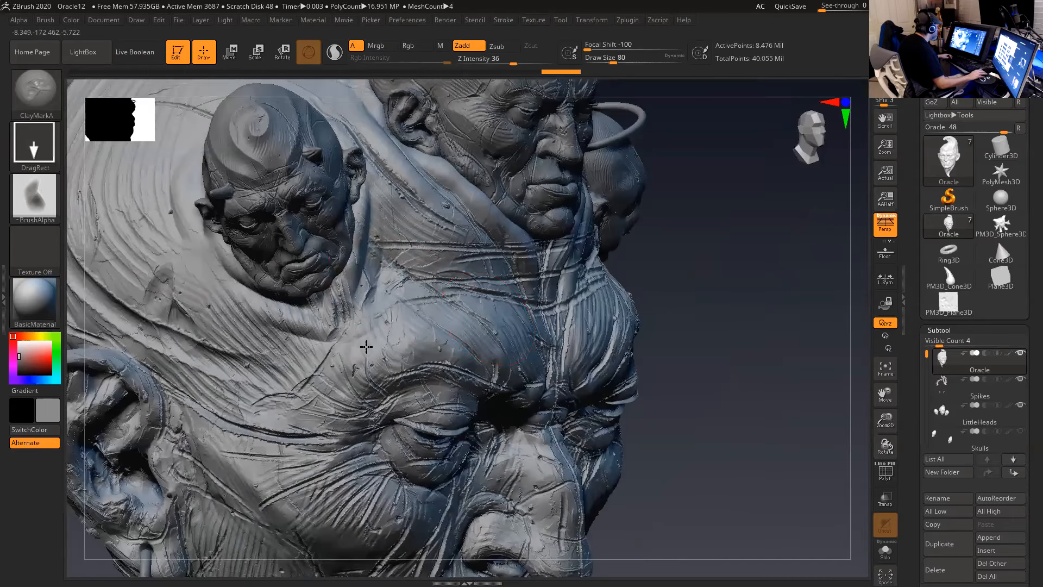
mouse_move(738, 304)
left_mouse_down()
mouse_move(615, 298)
mouse_move(486, 256)
left_mouse_up()
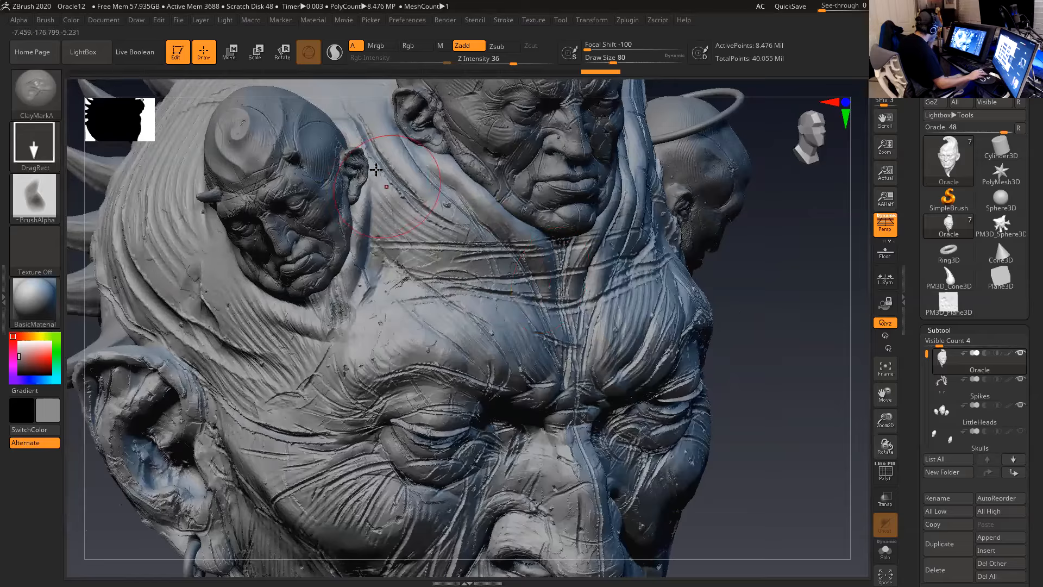
- Select the ClayMarkB brush, return to PM3D_Plane3D and stamp a large and a small mark in the empty area above the rake strokes
left_click(35, 100)
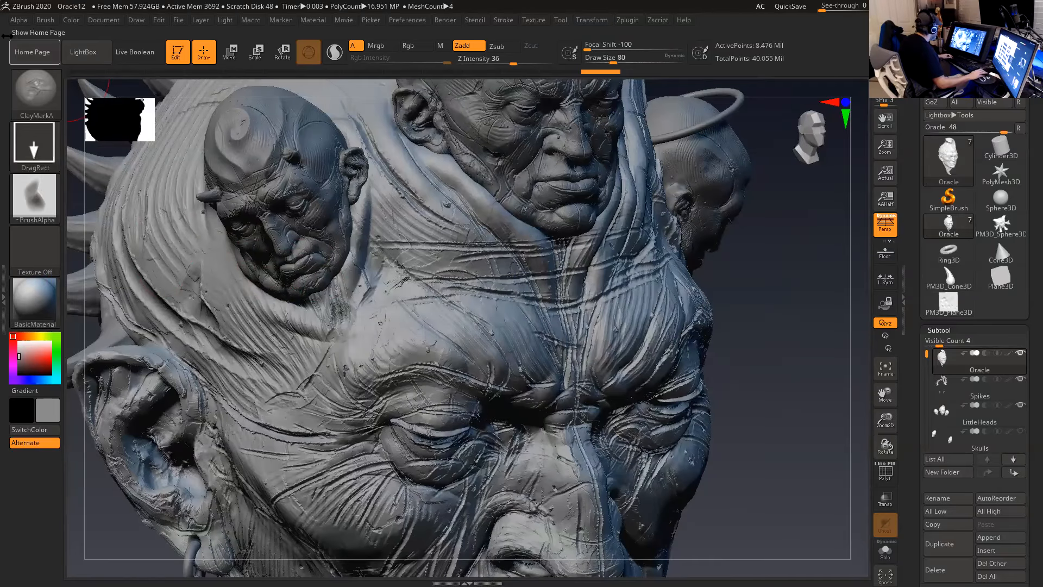
left_click(24, 87)
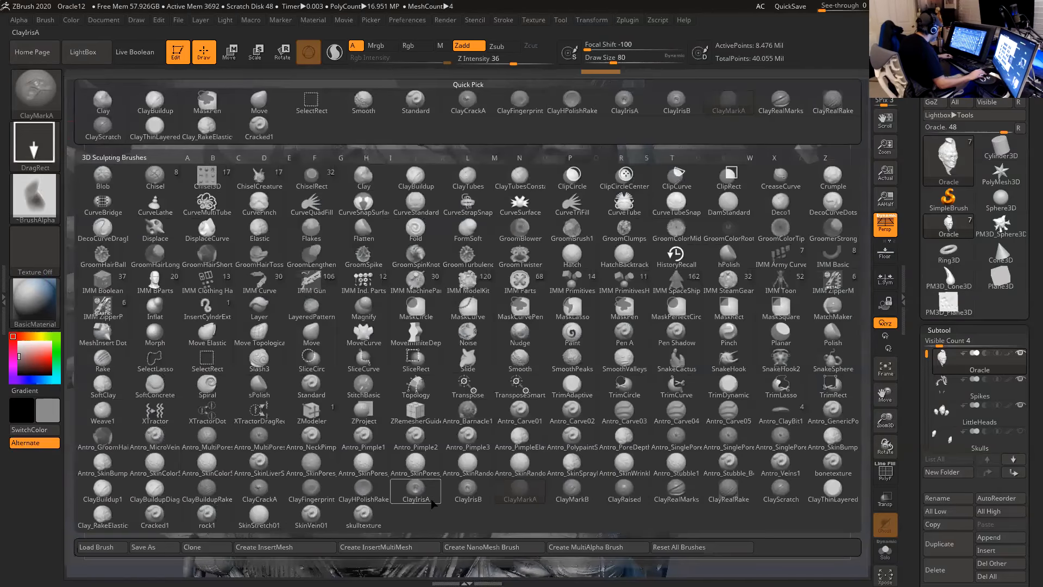
left_click(572, 495)
left_click_drag(753, 413, 864, 348)
left_click(949, 303)
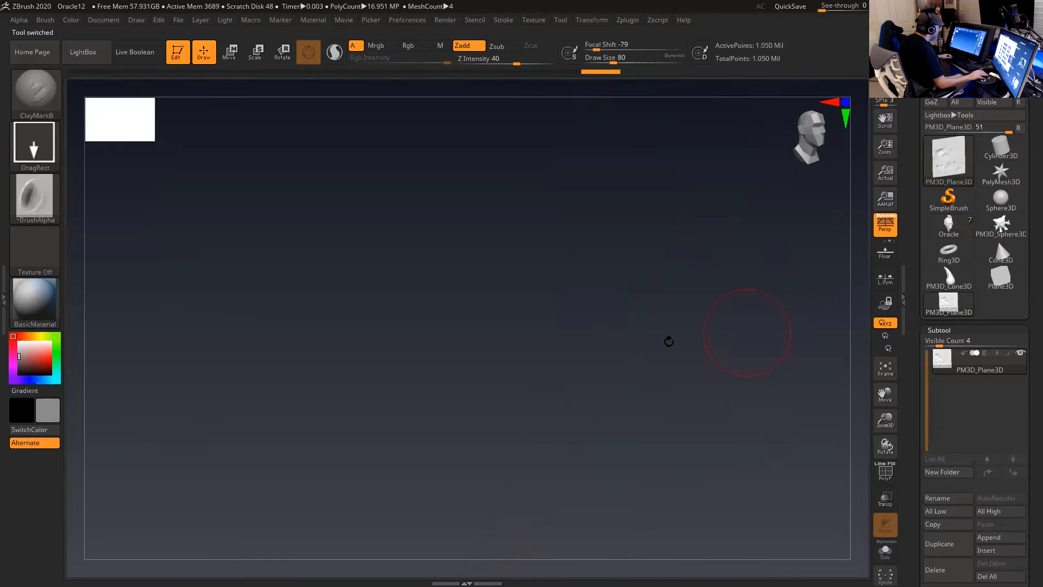
left_click_drag(720, 292, 726, 275, "shift")
left_click_drag(771, 305, 771, 430, "alt")
left_click_drag(443, 261, 481, 216)
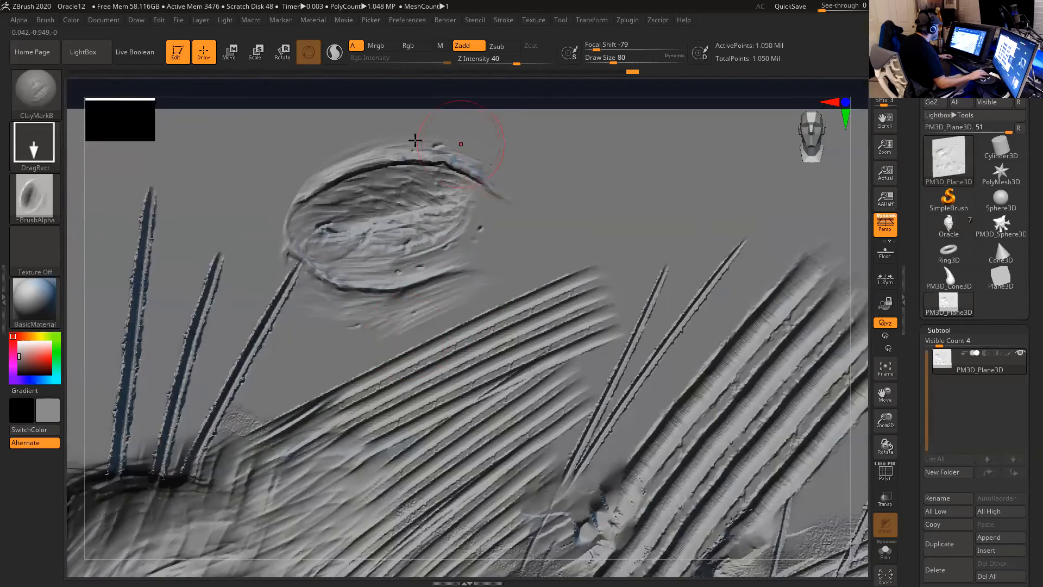
left_click_drag(586, 238, 523, 278)
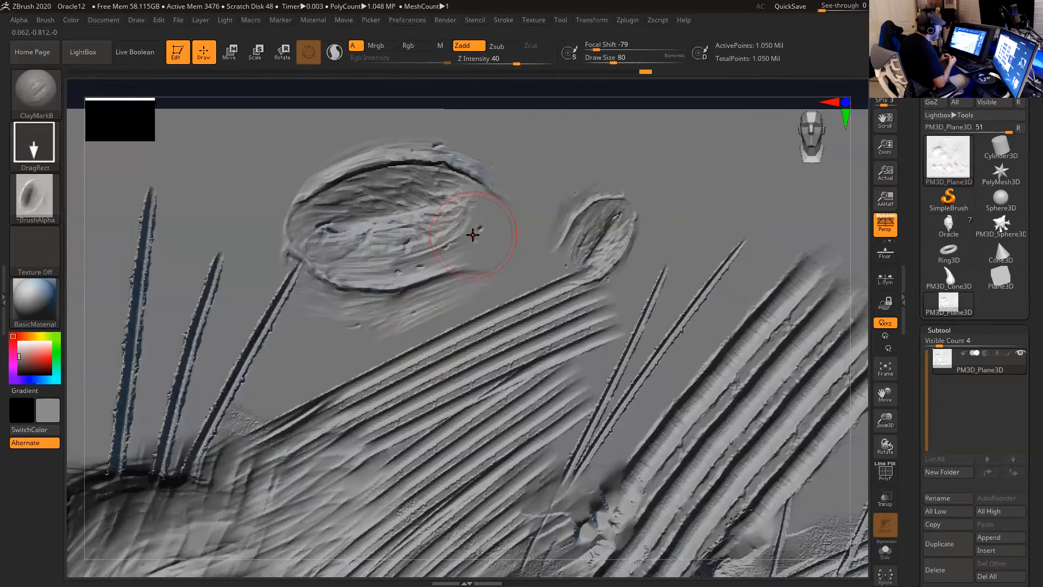
- Stamp a third, upright ClayMarkB mark beside the small one near the plane's upper edge
mouse_move(863, 390)
left_mouse_down()
mouse_move(831, 321)
mouse_move(846, 368)
mouse_move(832, 238)
mouse_move(796, 57)
mouse_move(777, 18)
left_mouse_up()
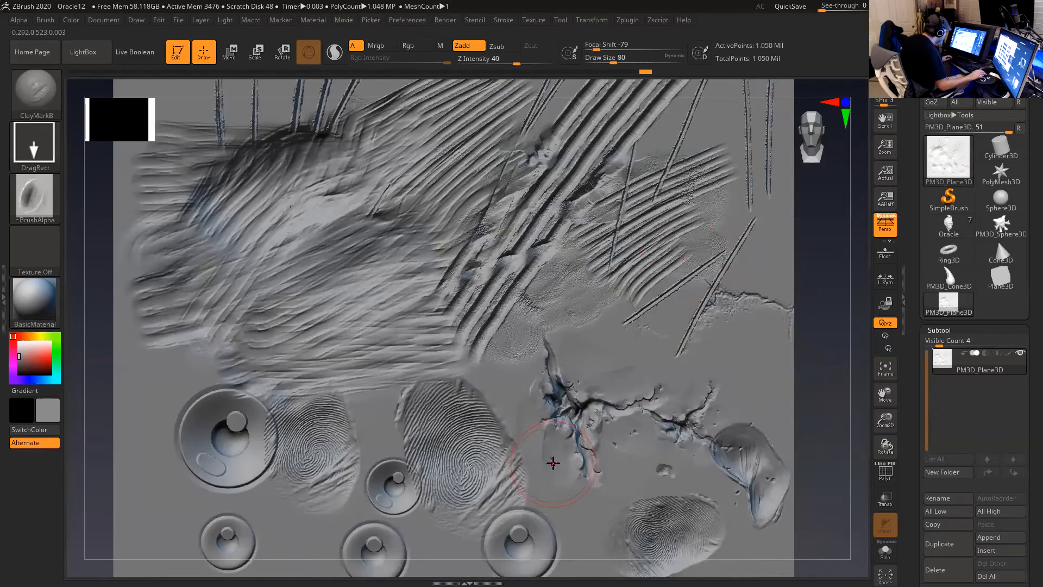
mouse_move(816, 334)
left_mouse_down("alt")
mouse_move(794, 443)
mouse_move(804, 466)
left_mouse_up("alt")
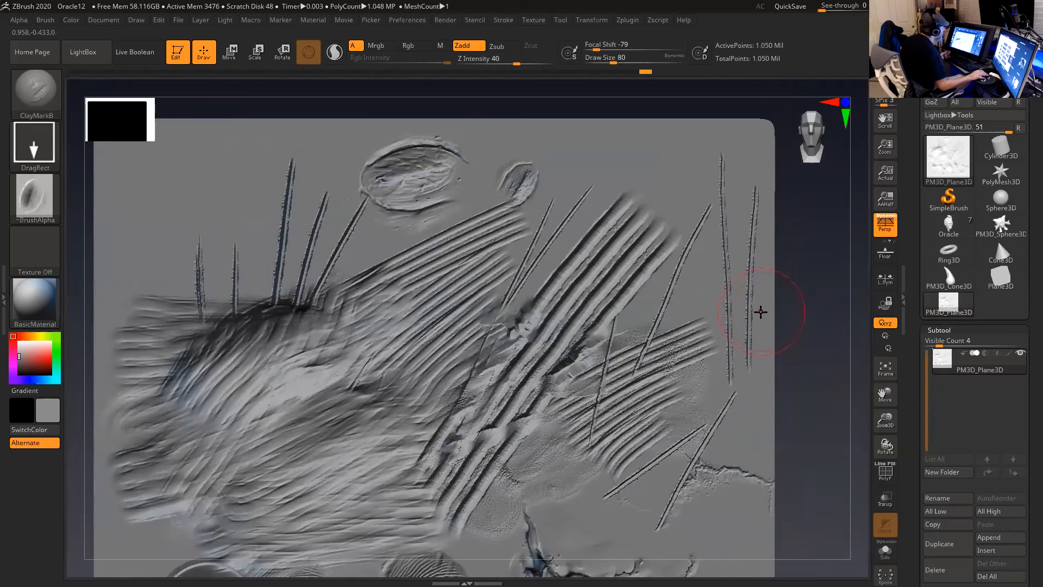
mouse_move(564, 177)
left_mouse_down()
mouse_move(571, 235)
mouse_move(592, 240)
left_mouse_up()
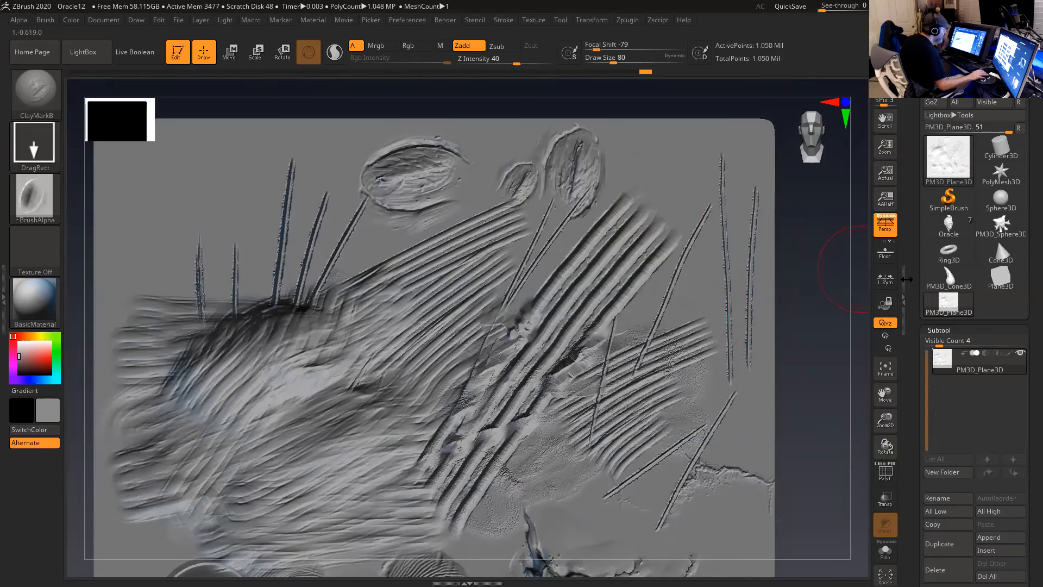
- Switch to the Oracle head and stamp ClayMarkB marks around the temple and the cheek in front of the ear
left_click(949, 223)
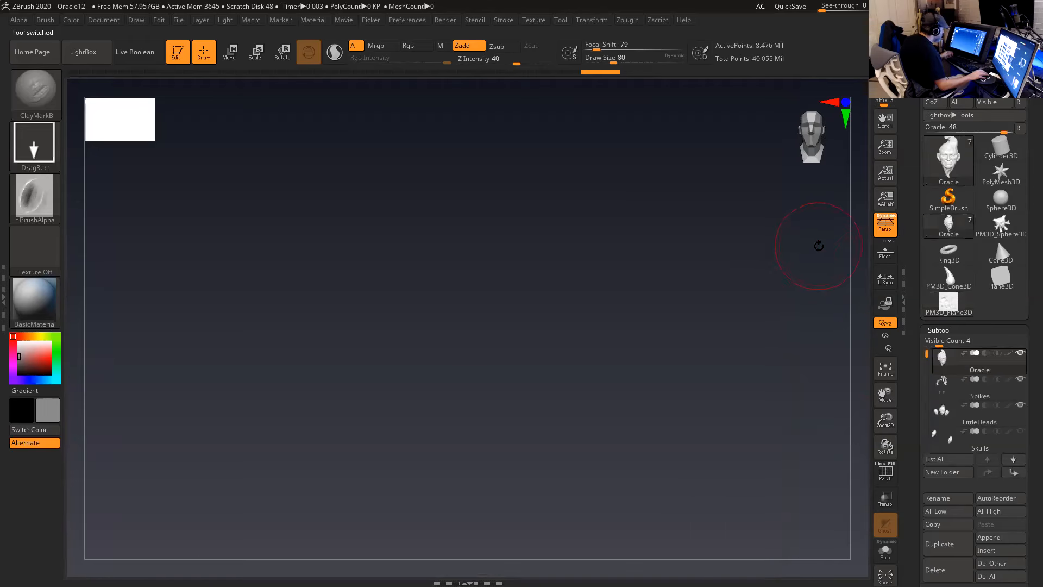
mouse_move(736, 264)
left_mouse_down()
mouse_move(747, 270)
mouse_move(707, 351)
mouse_move(761, 360)
mouse_move(780, 289)
mouse_move(624, 342)
left_mouse_up()
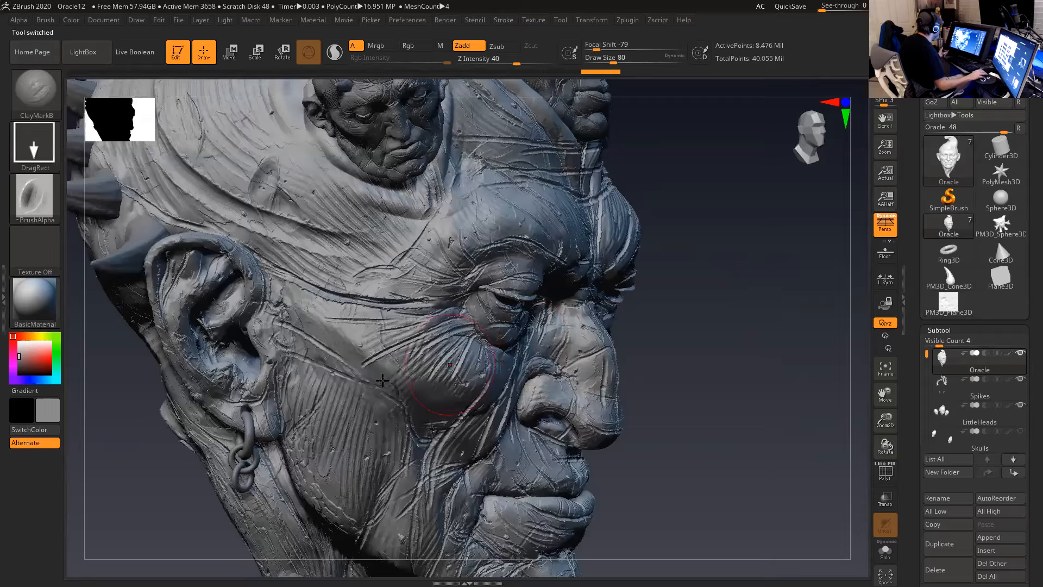
left_click_drag(327, 340, 372, 354)
left_click_drag(679, 353, 723, 381)
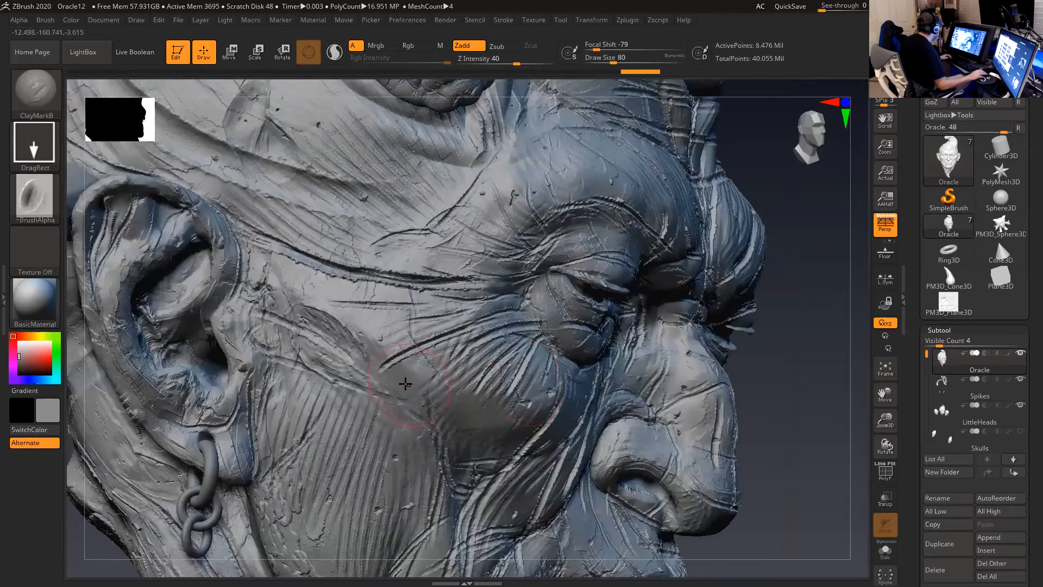
mouse_move(451, 390)
left_mouse_down()
mouse_move(466, 389)
mouse_move(382, 427)
mouse_move(344, 412)
mouse_move(349, 434)
mouse_move(382, 444)
mouse_move(330, 436)
mouse_move(389, 376)
mouse_move(395, 391)
left_mouse_up()
mouse_move(745, 356)
left_mouse_down()
mouse_move(708, 379)
mouse_move(707, 361)
left_mouse_up()
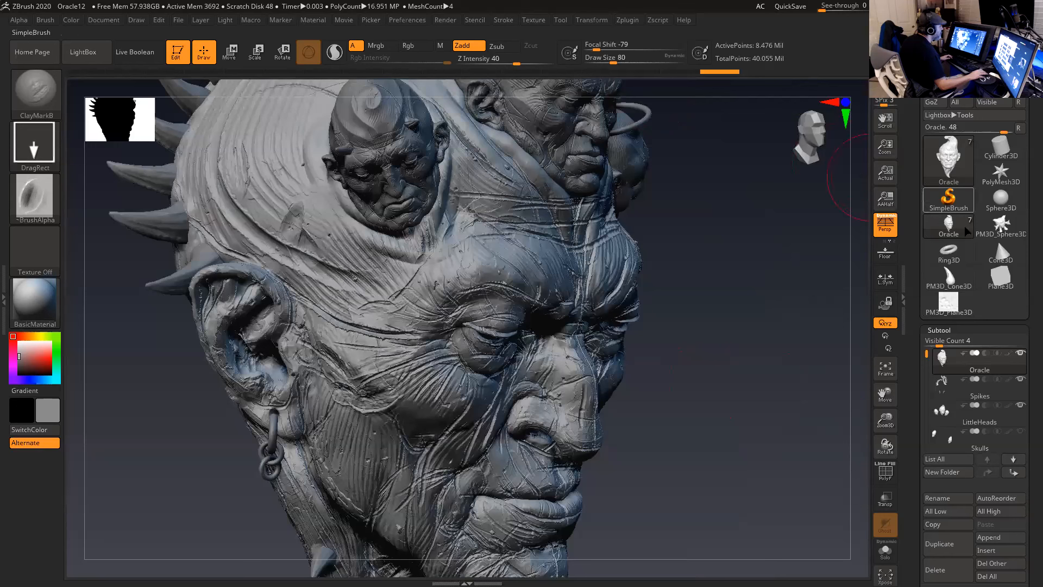
- Select the ClayRaised brush and return to PM3D_Plane3D, facing the empty area above the crack
left_click(948, 302)
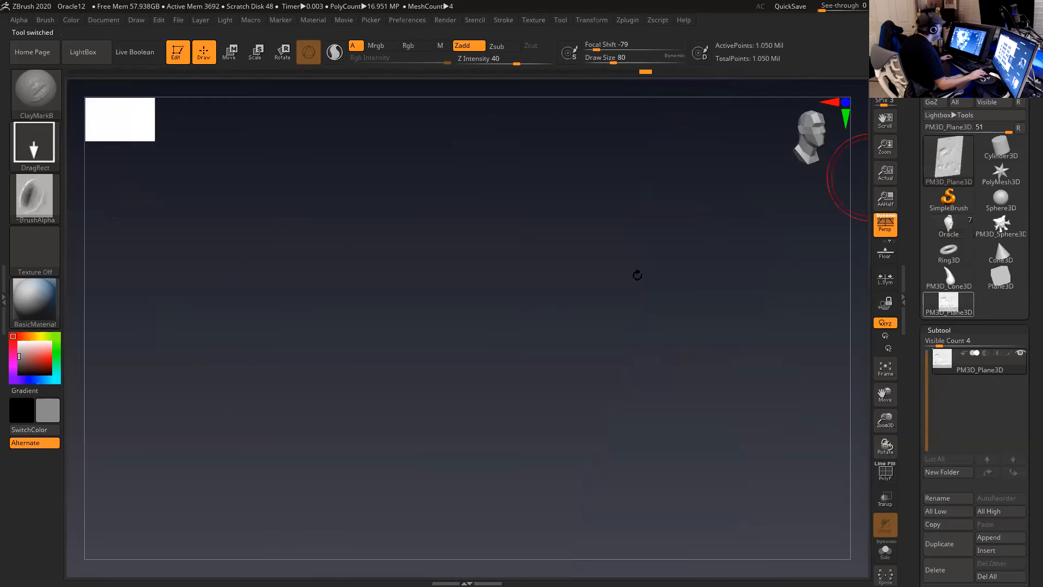
left_click(51, 102)
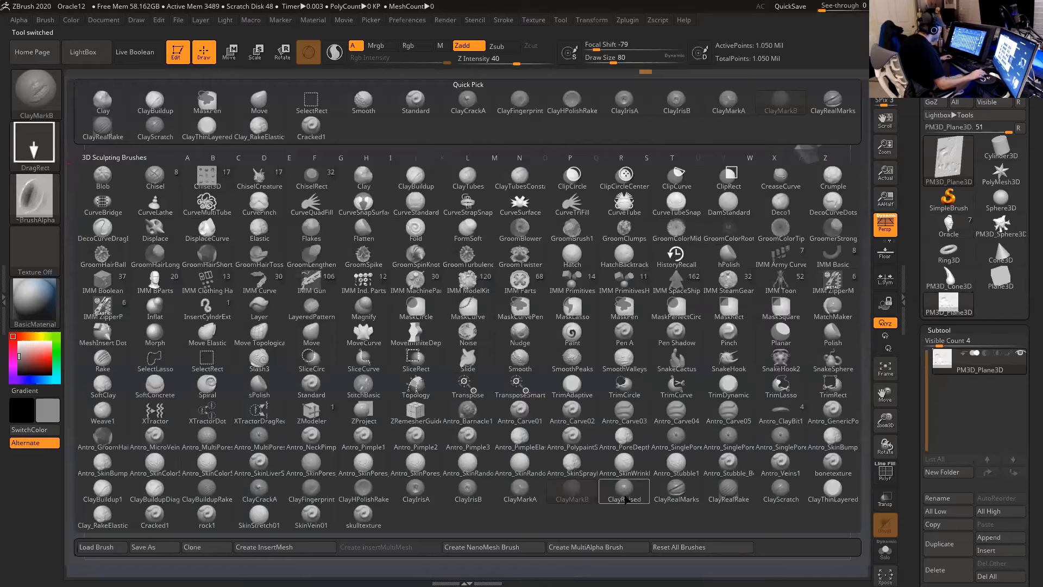
left_click(625, 495)
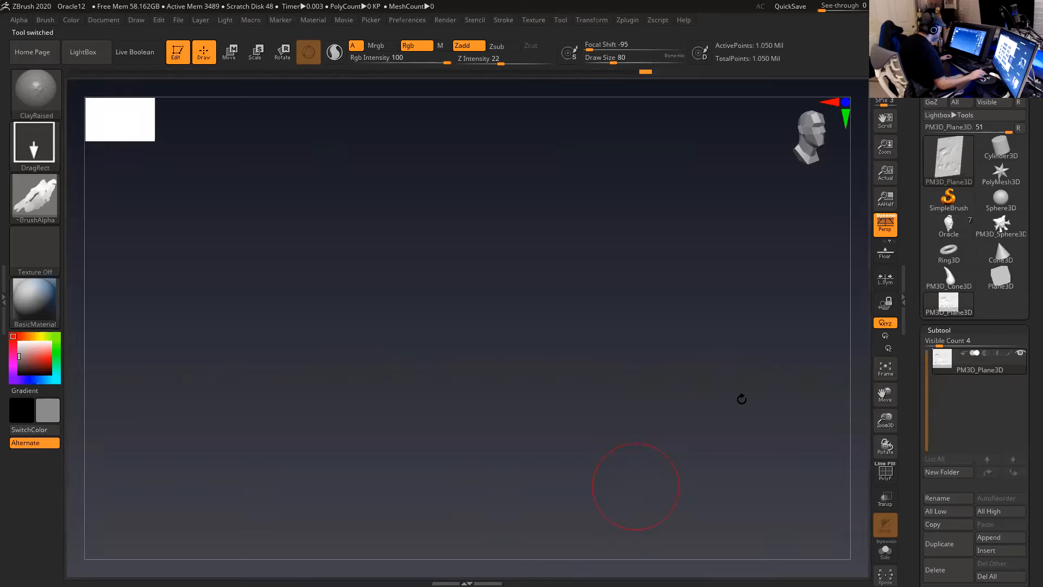
left_click(996, 282)
left_click(948, 305)
key("f")
mouse_move(745, 324)
left_mouse_down("shift")
mouse_move(722, 294)
mouse_move(676, 294)
left_mouse_up("shift")
left_click_drag(600, 391, 616, 402)
left_click_drag(756, 375, 794, 430, "alt")
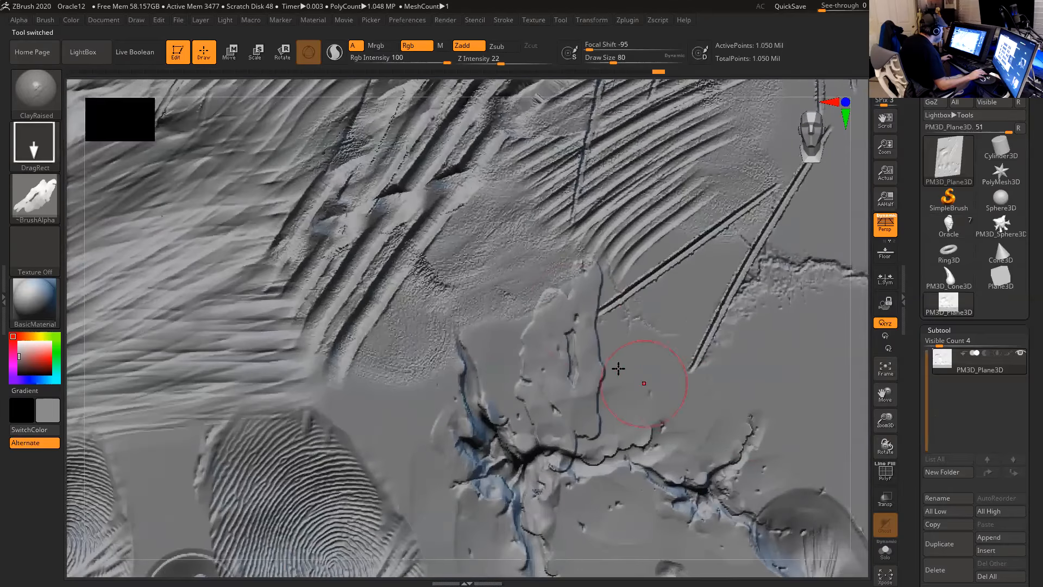
mouse_move(598, 328)
left_mouse_down("shift")
mouse_move(610, 344)
mouse_move(569, 361)
left_mouse_up("shift")
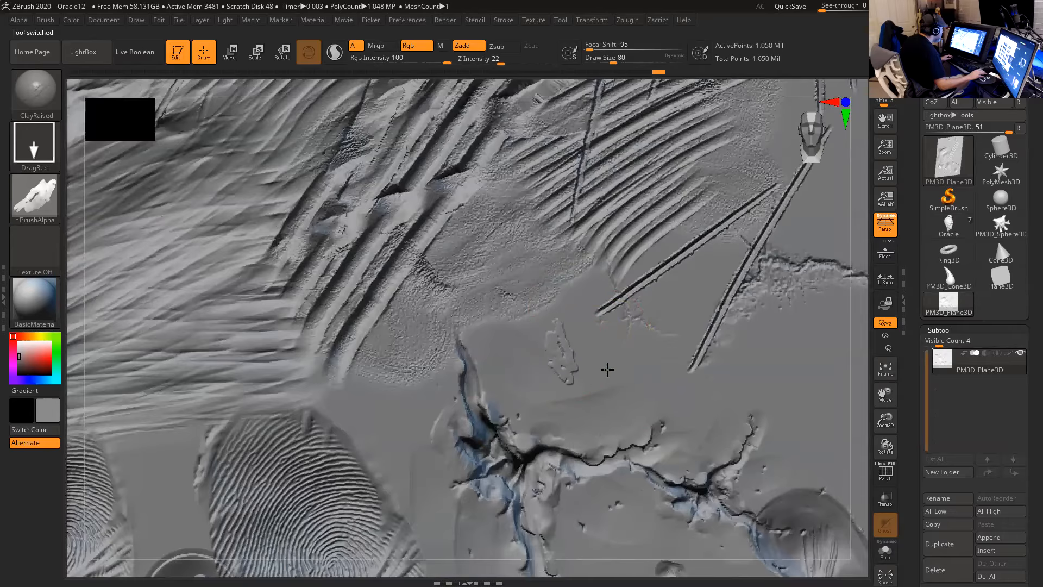
left_click_drag(580, 402, 720, 275)
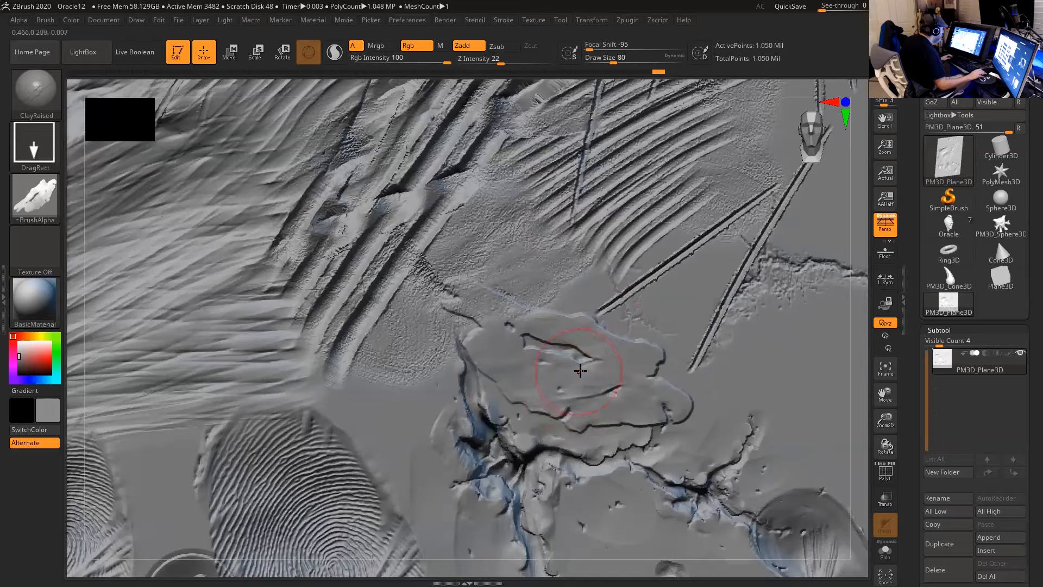
key("ctrl+z")
- Stamp overlapping upright ClayRaised marks on the plane between the curved rake strokes and the crack
mouse_move(575, 353)
left_mouse_down()
mouse_move(645, 393)
mouse_move(596, 350)
mouse_move(591, 255)
left_mouse_up()
mouse_move(634, 342)
left_mouse_down()
mouse_move(651, 316)
mouse_move(654, 340)
mouse_move(663, 324)
left_mouse_up()
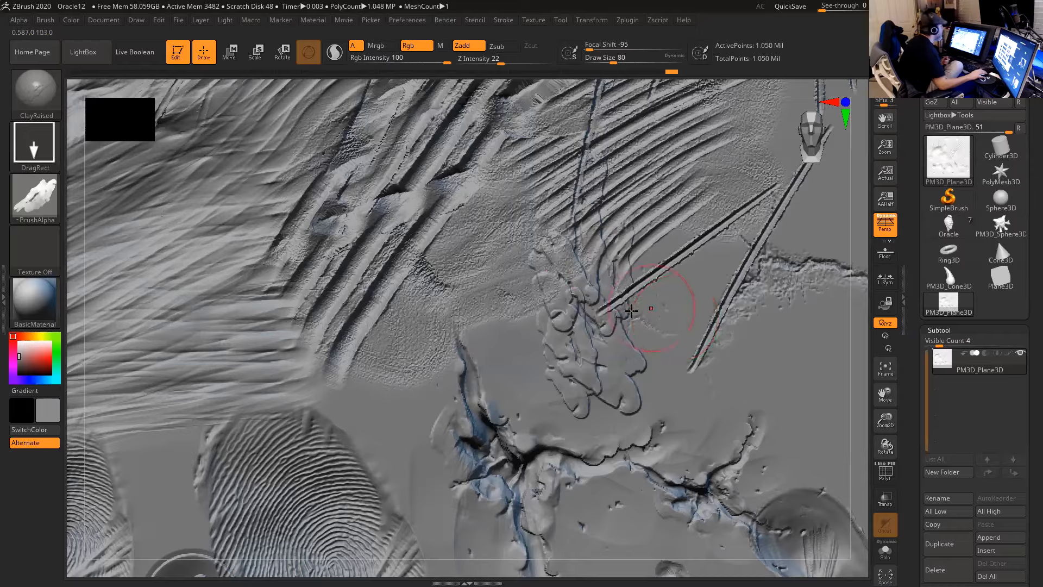
mouse_move(636, 292)
left_mouse_down()
mouse_move(625, 304)
mouse_move(668, 375)
left_mouse_up()
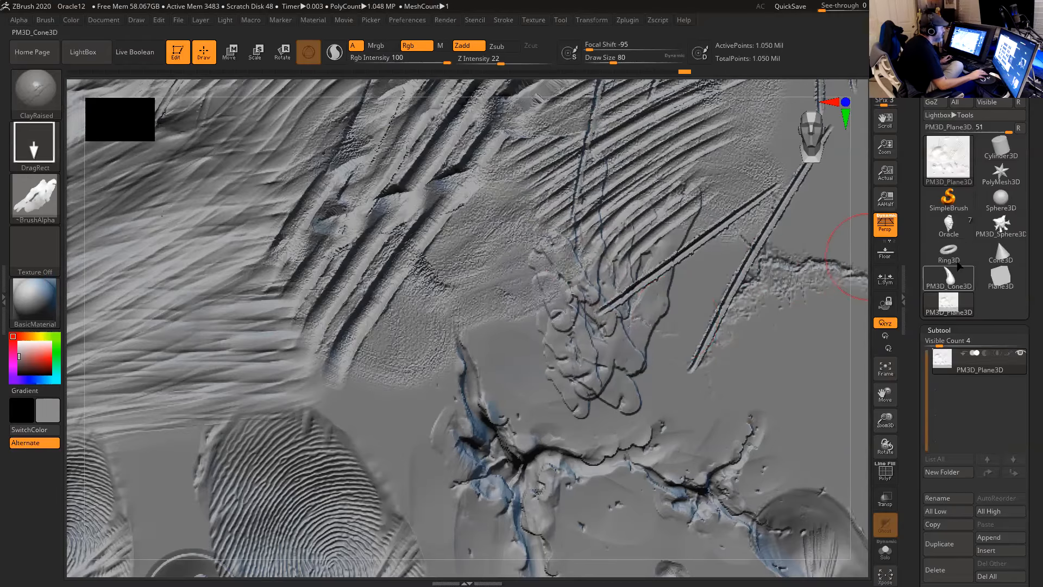
- Switch to the Oracle head and stamp ClayRaised marks down the lower cheek beside the corner of the mouth
left_click(955, 237)
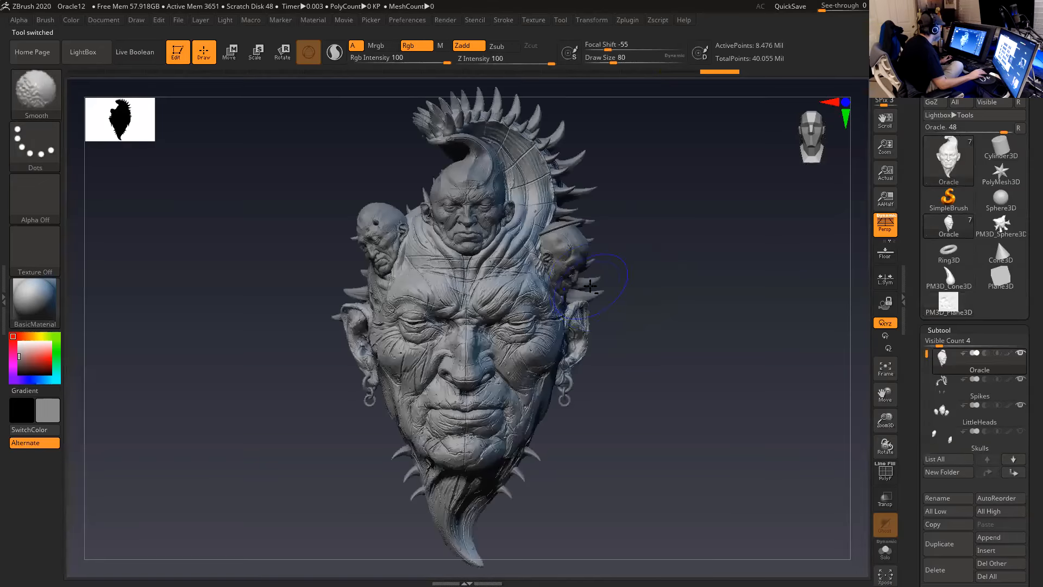
mouse_move(687, 326)
left_mouse_down("alt")
mouse_move(205, 450)
mouse_move(201, 342)
mouse_move(319, 346)
left_mouse_up("alt")
mouse_move(717, 283)
left_mouse_down()
mouse_move(817, 421)
mouse_move(799, 347)
left_mouse_up()
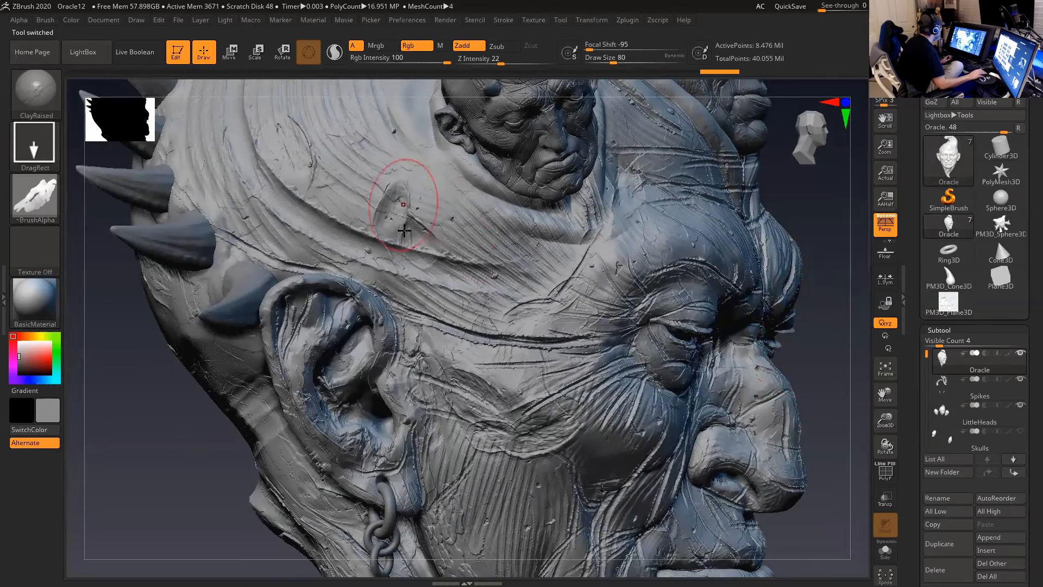
mouse_move(834, 233)
left_mouse_down()
mouse_move(718, 291)
mouse_move(713, 275)
mouse_move(842, 465)
mouse_move(745, 250)
mouse_move(750, 284)
mouse_move(734, 298)
mouse_move(706, 290)
mouse_move(729, 431)
mouse_move(740, 415)
mouse_move(699, 380)
mouse_move(727, 386)
left_mouse_up()
mouse_move(167, 433)
left_mouse_down()
mouse_move(172, 388)
mouse_move(337, 405)
left_mouse_up()
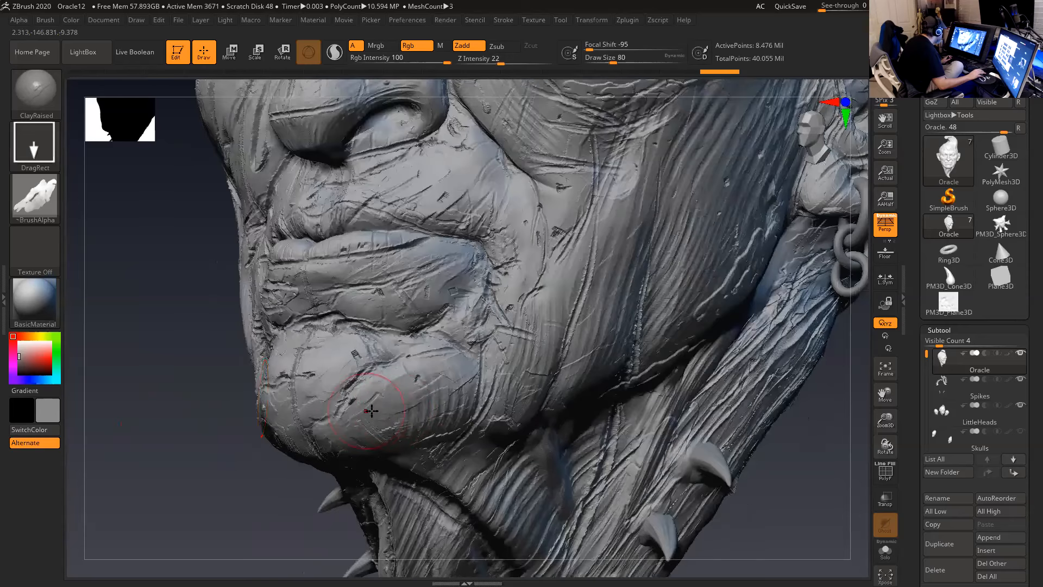
mouse_move(568, 278)
left_mouse_down()
mouse_move(566, 321)
mouse_move(598, 296)
mouse_move(597, 278)
left_mouse_up()
left_click_drag(623, 232, 630, 215)
mouse_move(584, 327)
left_mouse_down()
mouse_move(579, 375)
mouse_move(591, 401)
mouse_move(636, 420)
left_mouse_up()
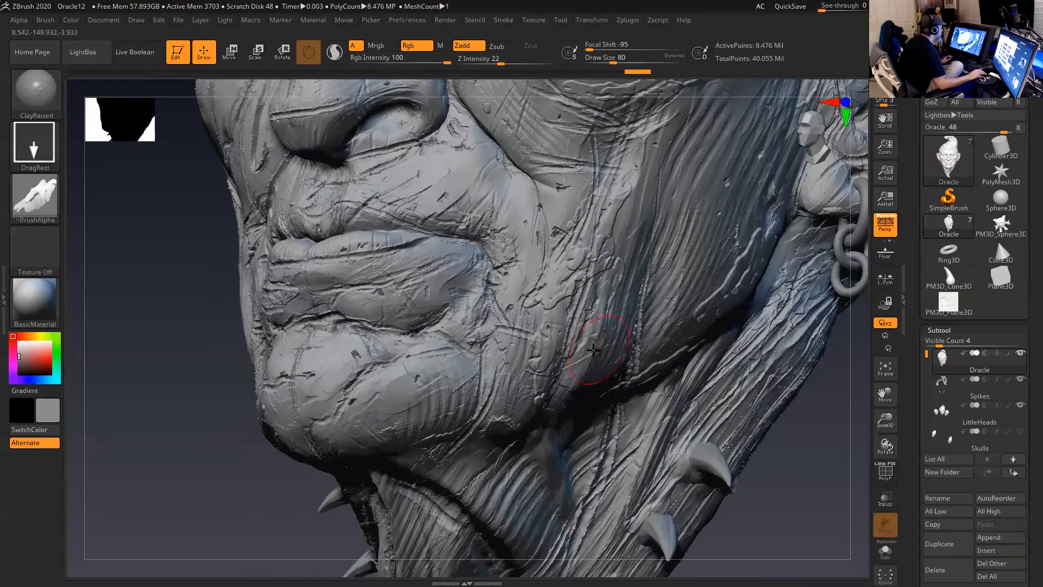
left_click_drag(835, 502, 735, 417)
left_click_drag(744, 371, 571, 255)
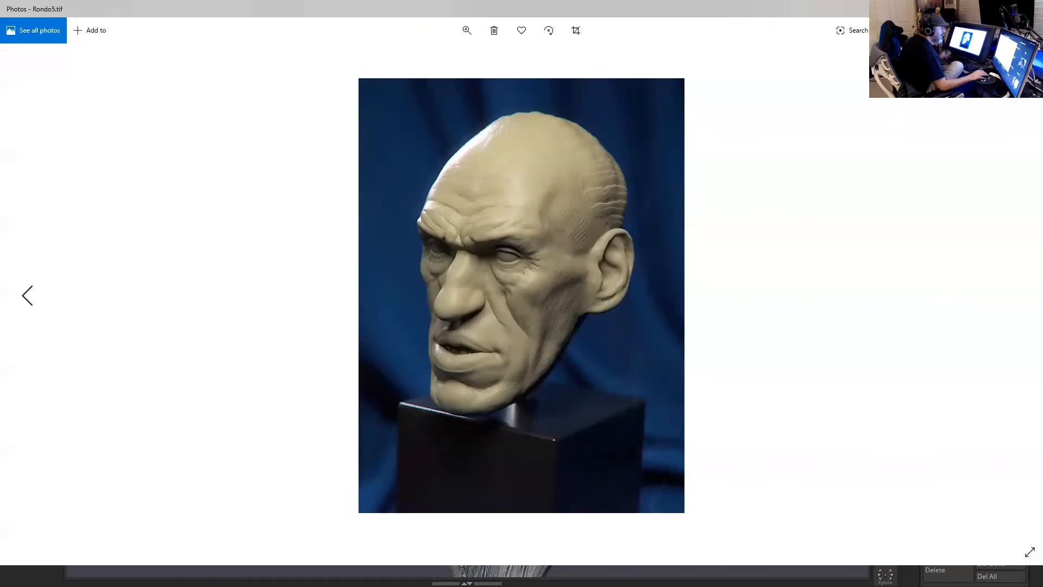
- Browse the Rondo head reference images in Photos, from the smooth versions to the clay-marked RondoClay2.tif
key("Left")
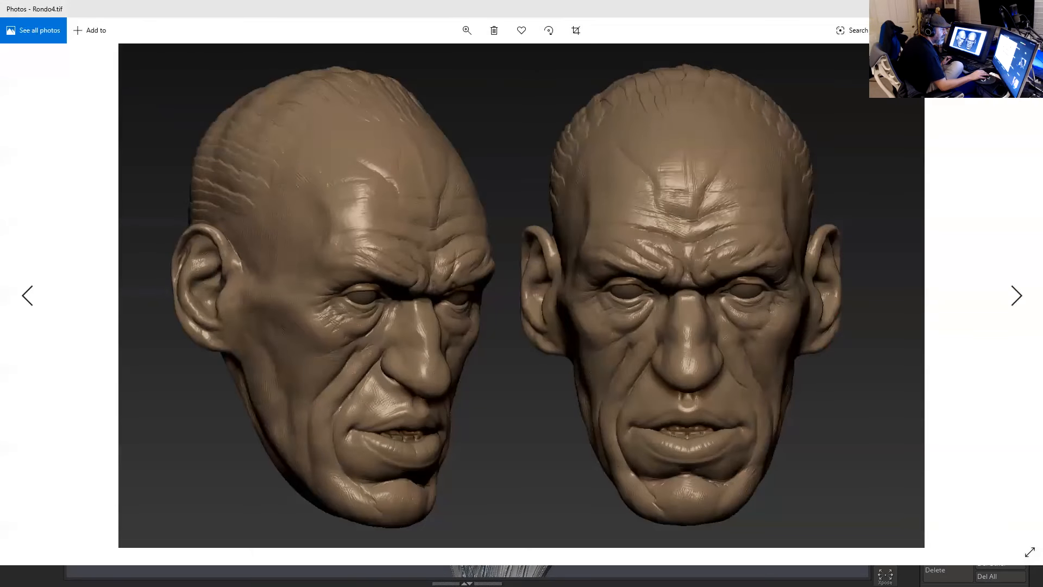
key("Left")
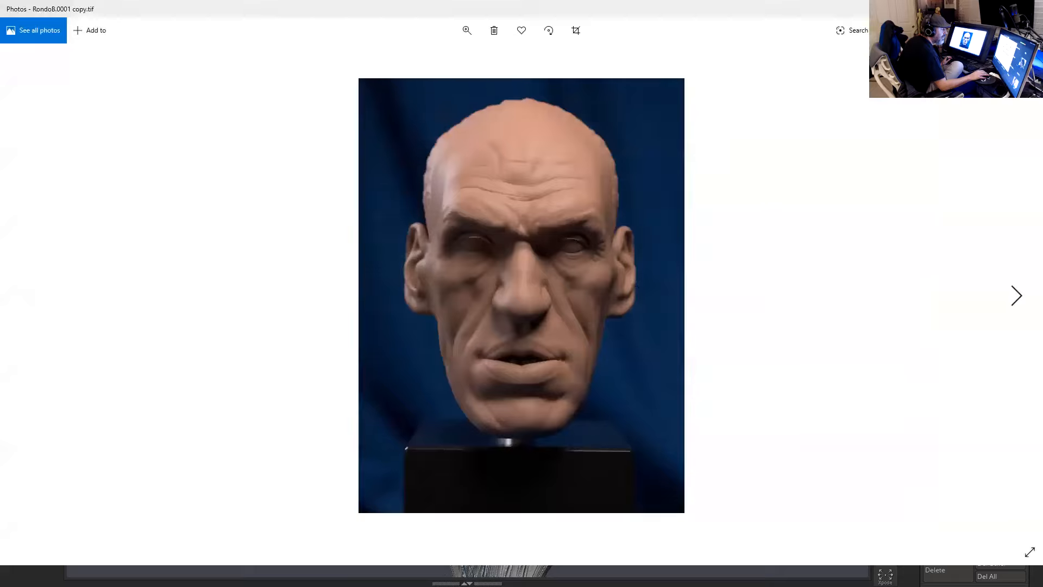
left_click(1019, 298)
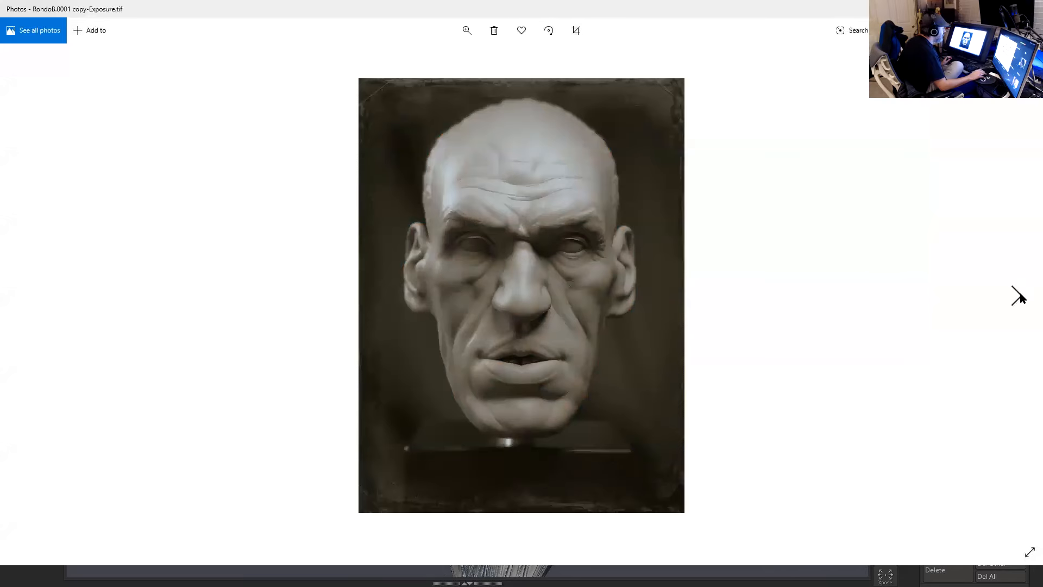
left_click(1019, 297)
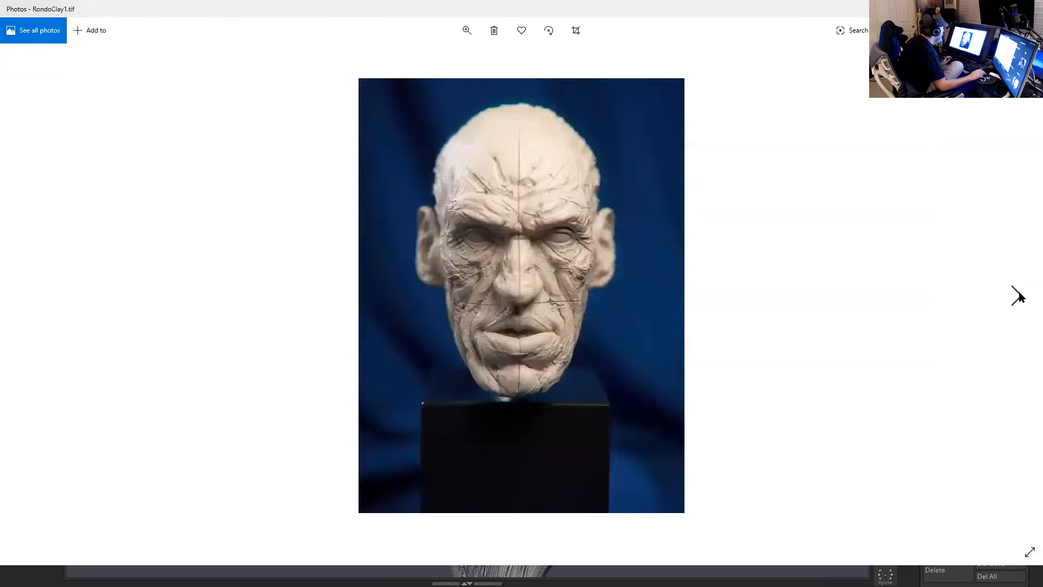
left_click(32, 299)
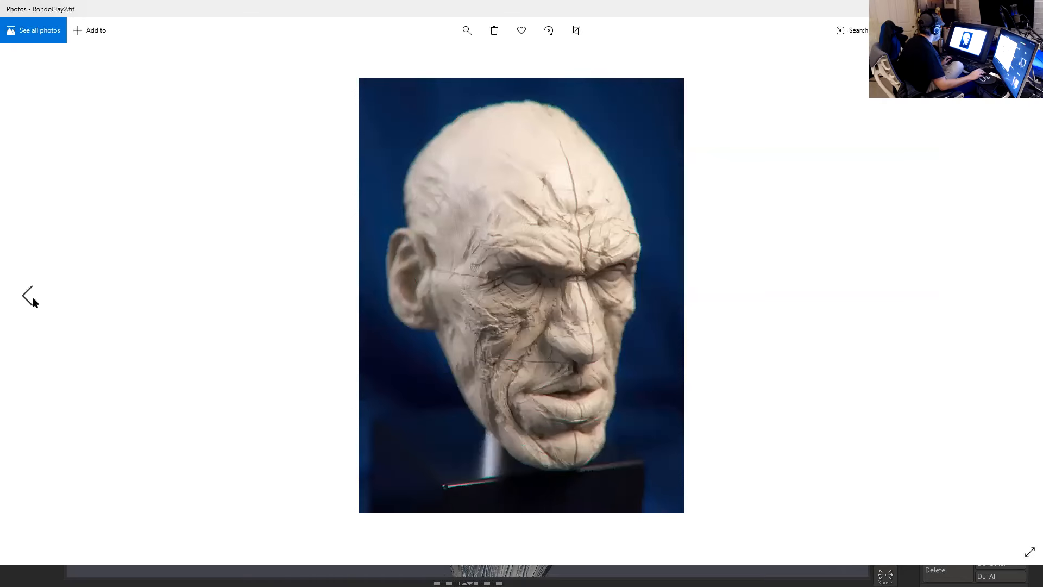
- Examine the clay marks on the cheek, nose and brow in RondoClay2.tif up close, then return to ZBrush
scroll(540, 322, "up", 5)
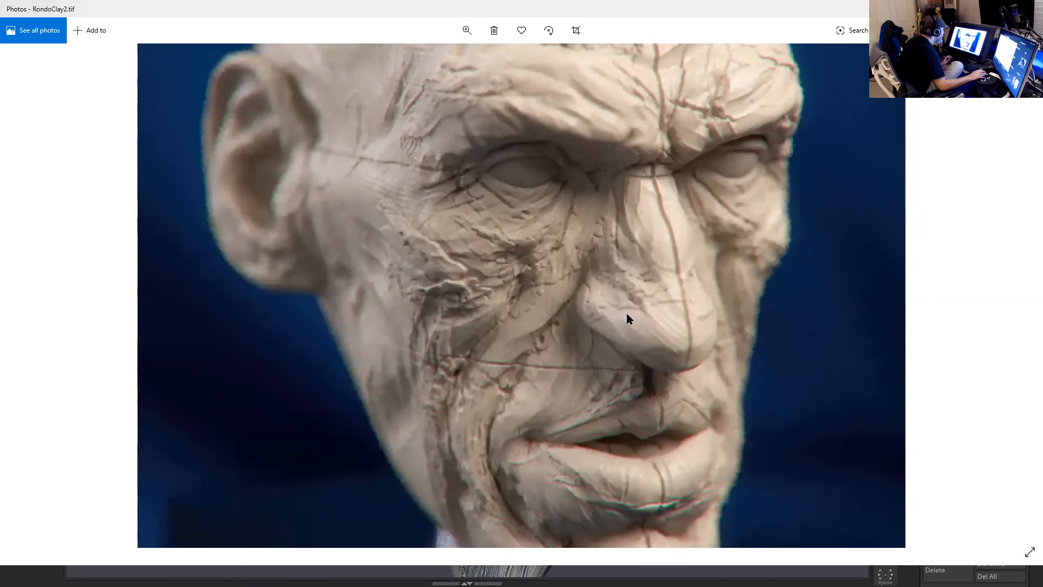
scroll(627, 313, "up", 2)
left_click_drag(828, 310, 795, 166)
left_click_drag(524, 217, 490, 368)
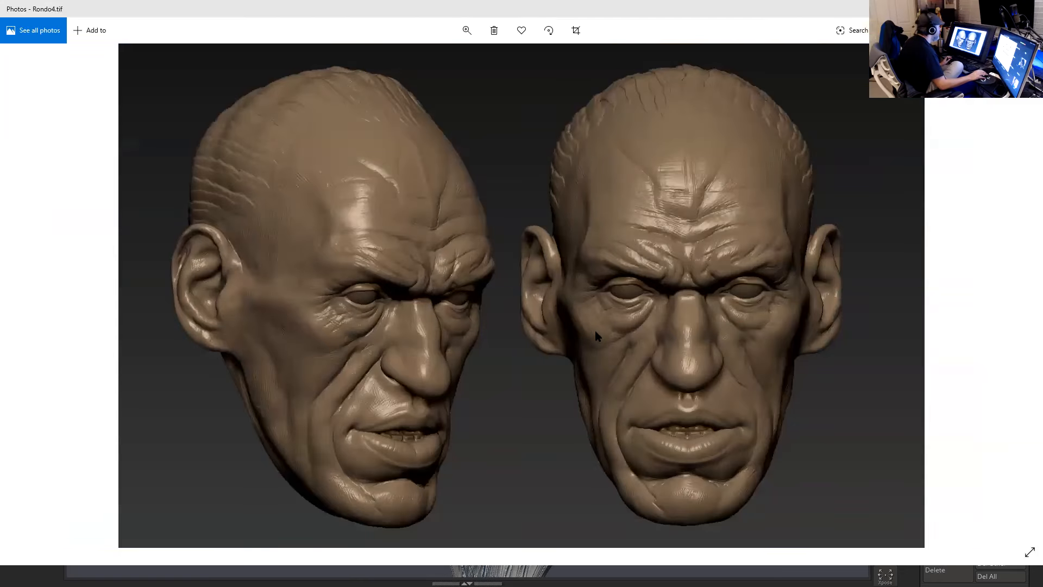
left_click(1030, 9)
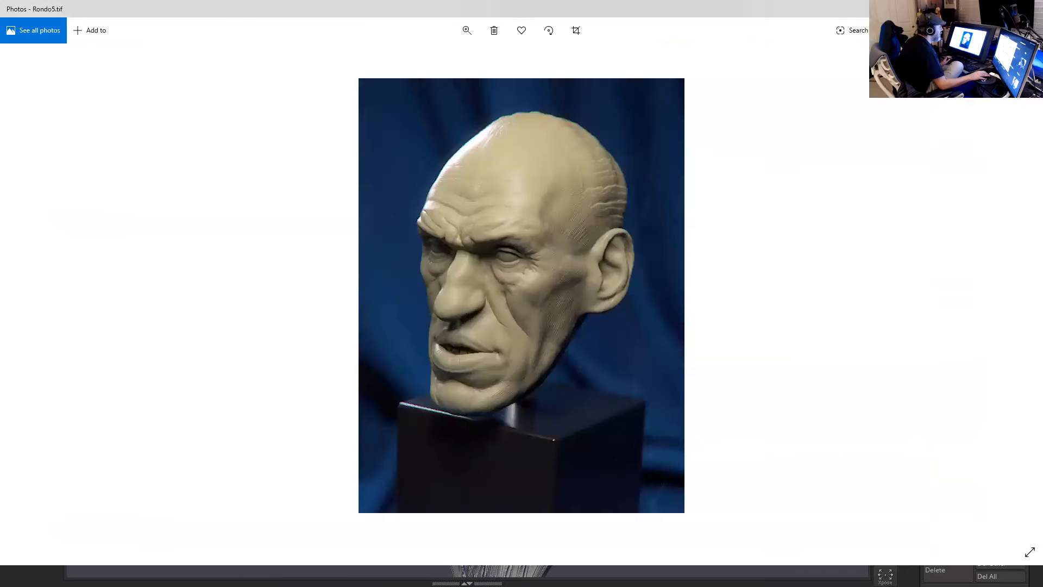
left_click(1030, 9)
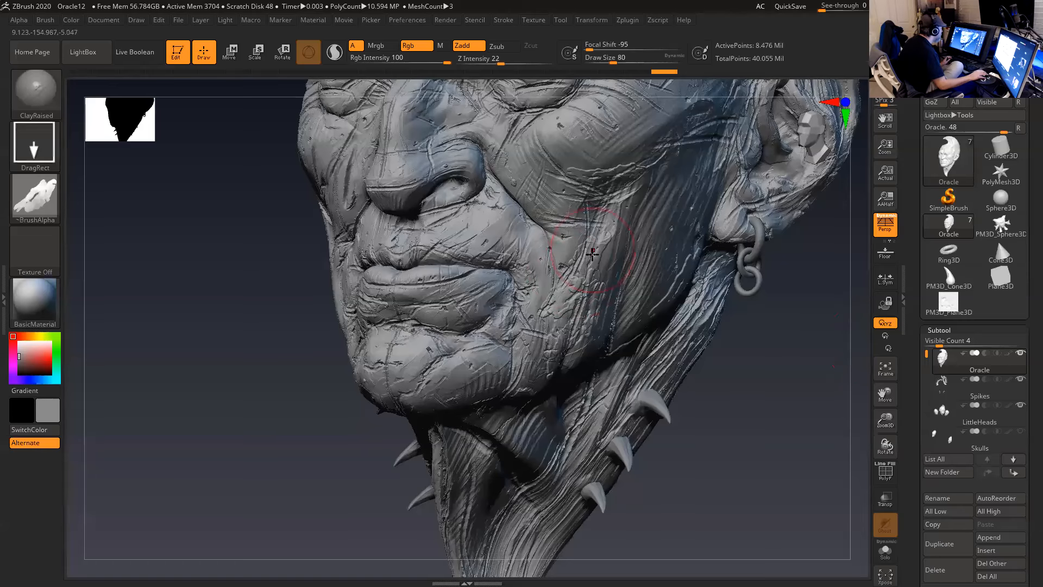
- Stamp further ClayRaised marks on the Oracle's cheek between the mouth corner and the jaw
left_click_drag(619, 299, 619, 296)
left_click_drag(572, 226, 611, 271)
left_click_drag(762, 380, 767, 435, "alt")
- Return to PM3D_Plane3D and select the ClayBuildupDiagonal brush
left_click(949, 302)
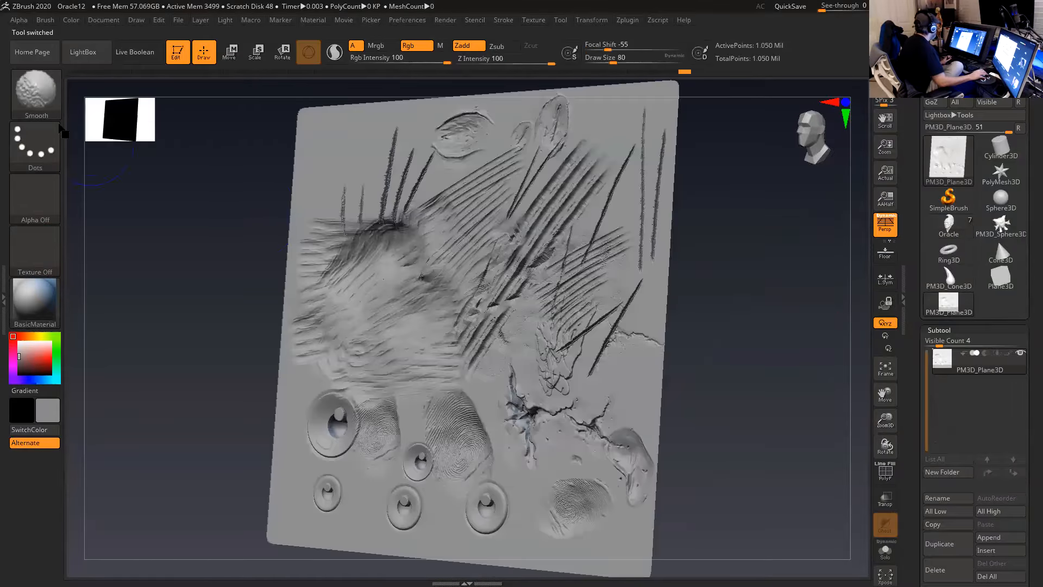
key("b")
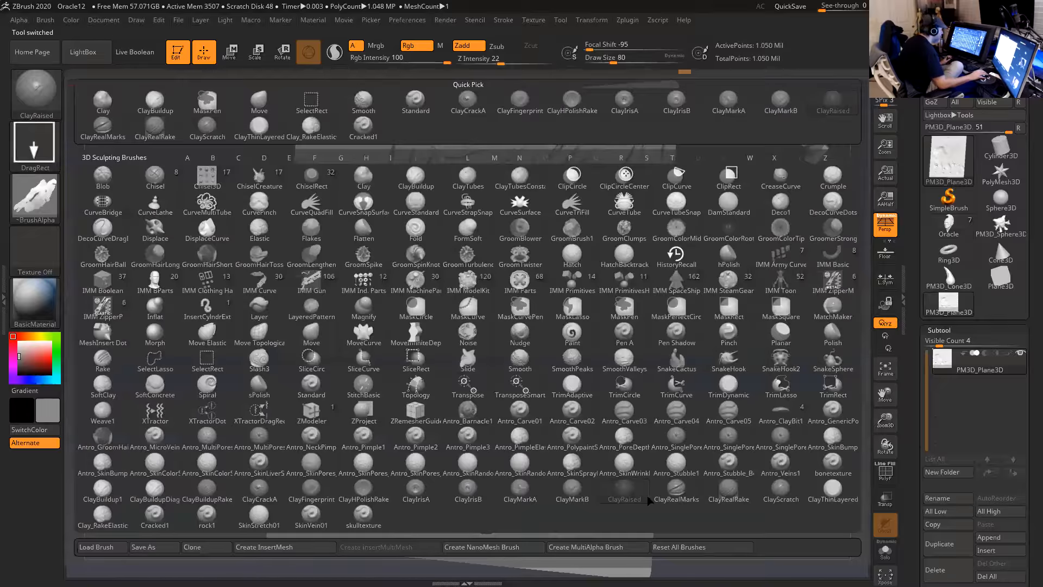
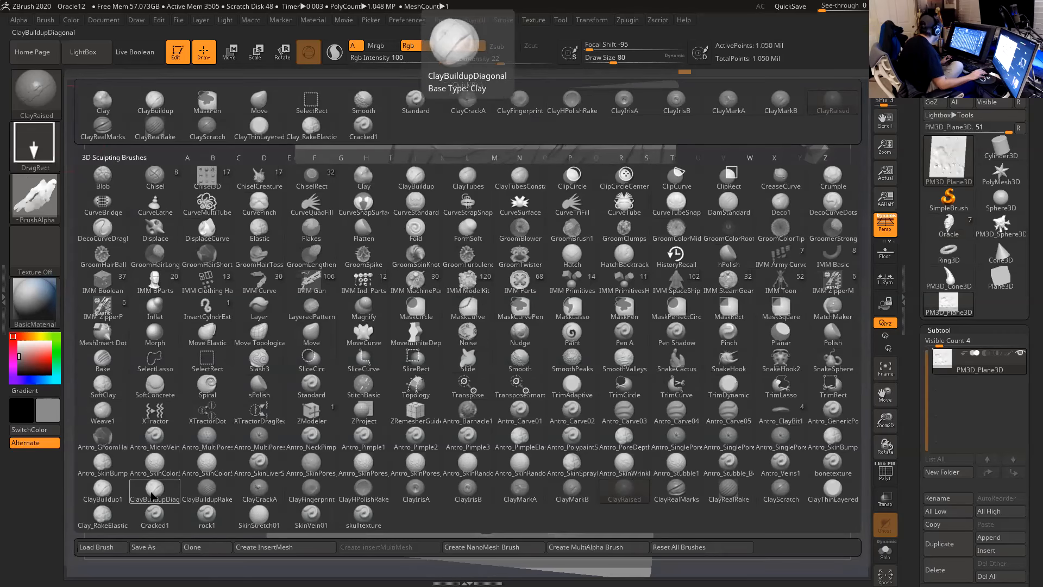
left_click(152, 495)
left_click_drag(203, 413, 170, 385, "shift")
mouse_move(185, 348)
left_mouse_down("alt")
mouse_move(257, 352)
mouse_move(202, 316)
left_mouse_up("alt")
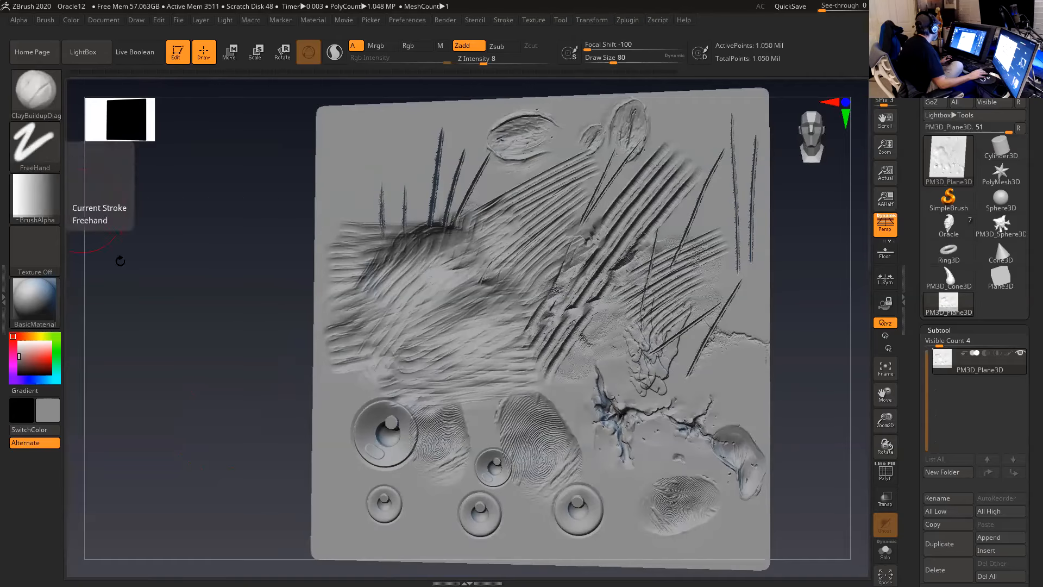
left_click_drag(159, 289, 179, 326)
- Draw several diagonal ClayBuildupDiagonal strokes on the plane just above the central fingerprint
left_click_drag(606, 396, 528, 422)
left_click_drag(566, 354, 532, 397)
left_click_drag(532, 329, 493, 412)
left_click_drag(488, 308, 465, 419)
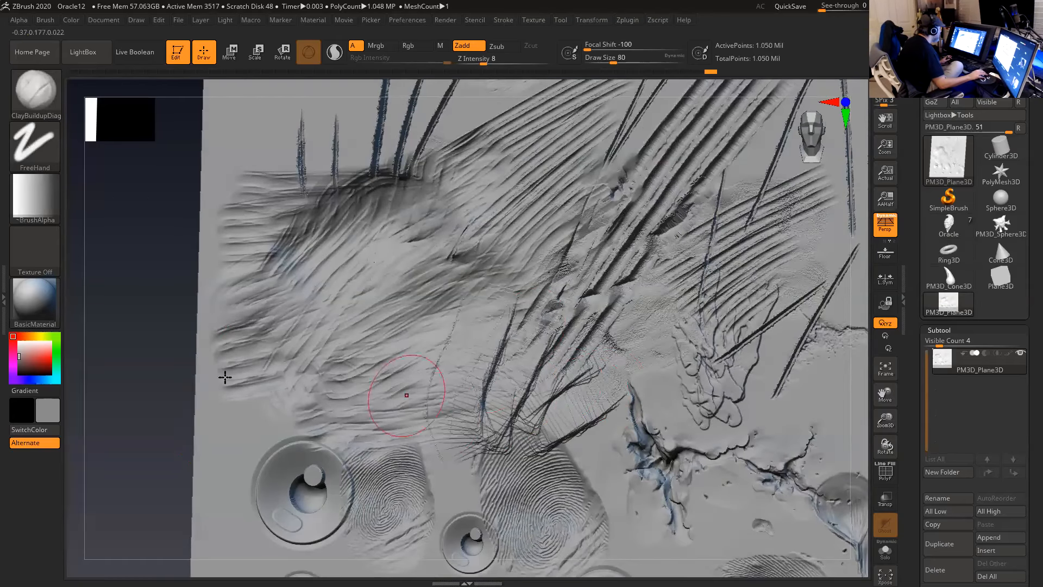
- Tilt the plane and draw more ClayBuildupDiagonal strokes across the rake texture, the large iris and the smaller fingerprint
mouse_move(165, 339)
left_mouse_down("shift")
mouse_move(184, 345)
mouse_move(145, 279)
mouse_move(372, 396)
left_mouse_up("shift")
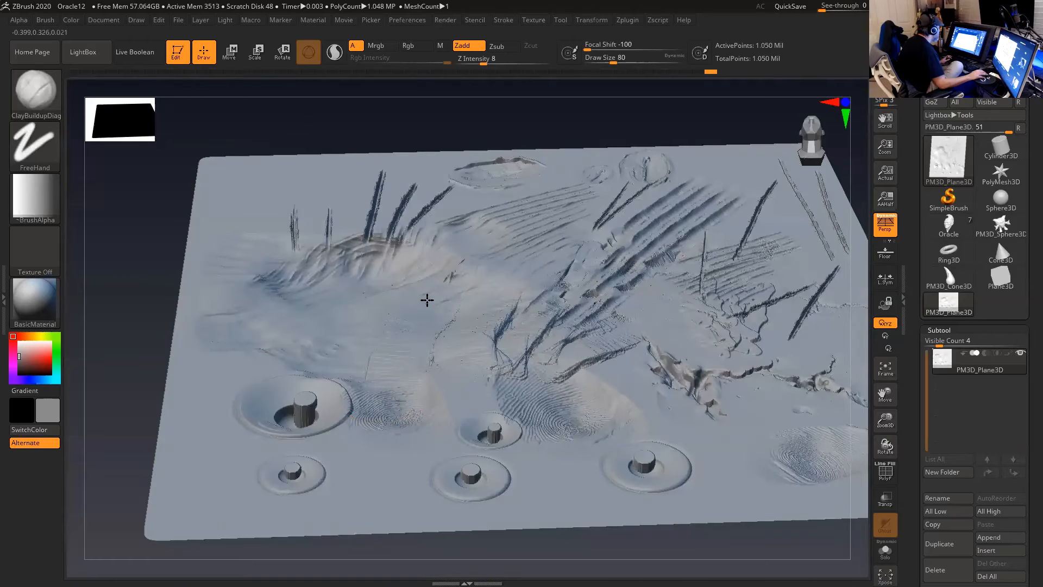
left_click_drag(147, 302, 154, 372)
mouse_move(471, 364)
left_mouse_down()
mouse_move(456, 412)
mouse_move(472, 332)
left_mouse_up()
left_click_drag(299, 350, 363, 244)
mouse_move(261, 350)
left_mouse_down()
mouse_move(310, 242)
mouse_move(254, 388)
left_mouse_up()
left_click_drag(343, 490, 349, 482)
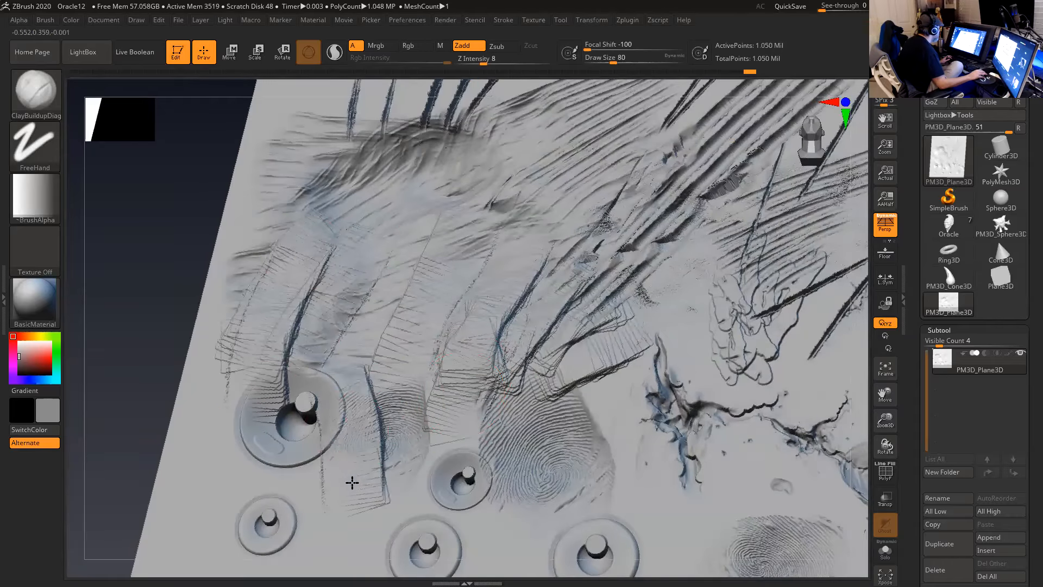
- Switch to the Oracle head, set the Draw Size to 29 and draw ClayBuildupDiagonal strokes on the cheek below the eye
left_click(949, 228)
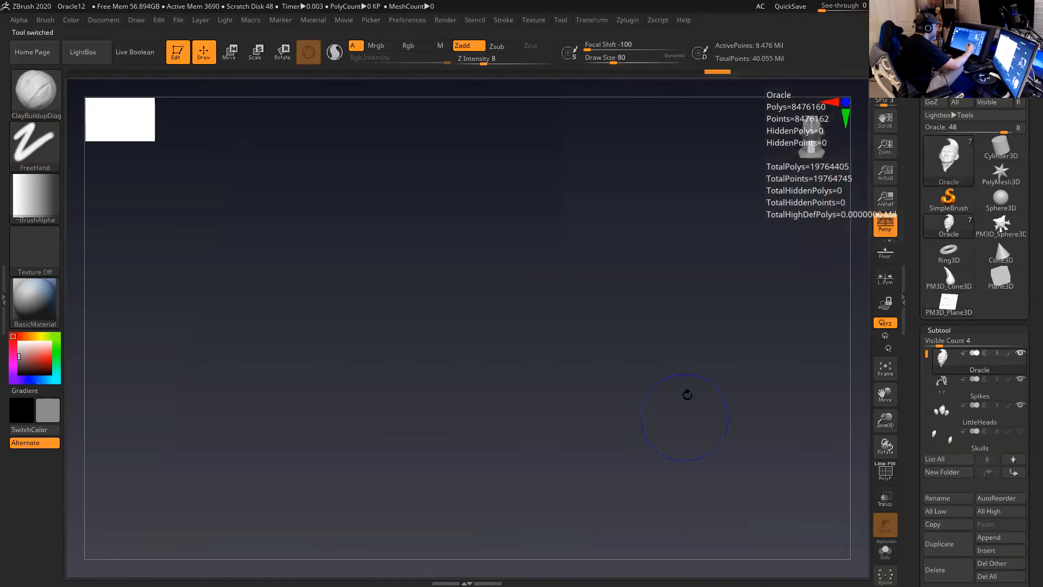
left_click_drag(724, 403, 662, 309)
key("space")
left_click_drag(512, 282, 508, 282)
left_click_drag(799, 369, 760, 320, "alt")
key("space")
mouse_move(520, 272)
left_mouse_down()
mouse_move(499, 269)
mouse_move(481, 234)
mouse_move(458, 226)
left_mouse_up()
key("space")
key("space")
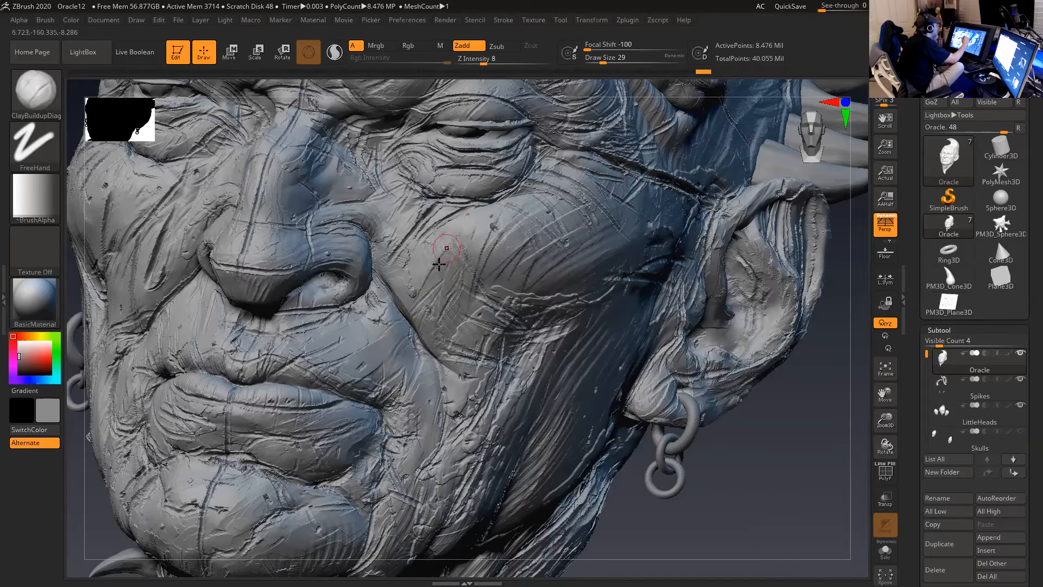
- Add more ClayBuildupDiagonal strokes down the cheek beside the nose and across the cheekbone
left_click_drag(426, 314, 432, 331)
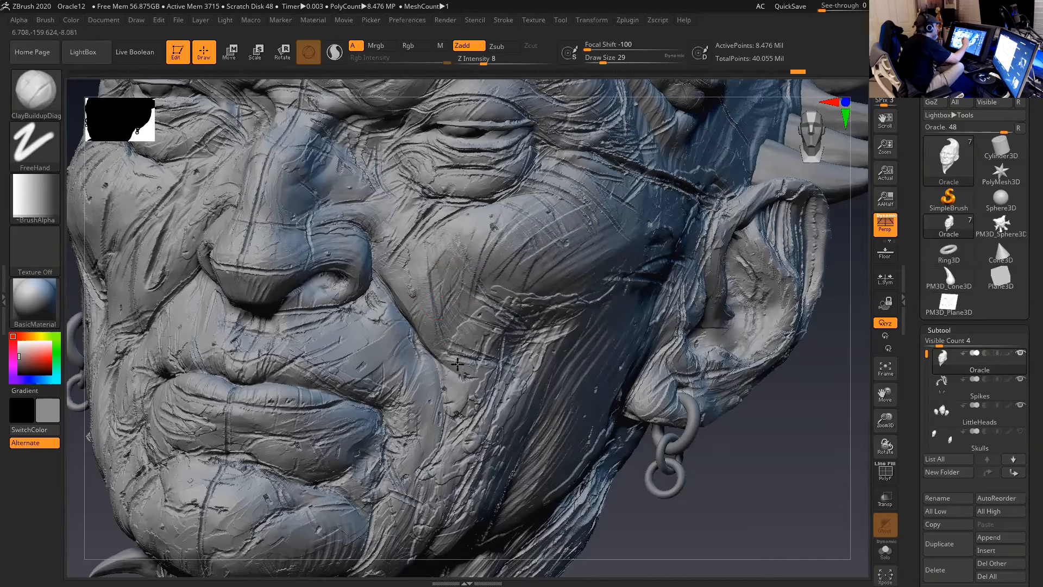
left_click_drag(466, 375, 443, 267)
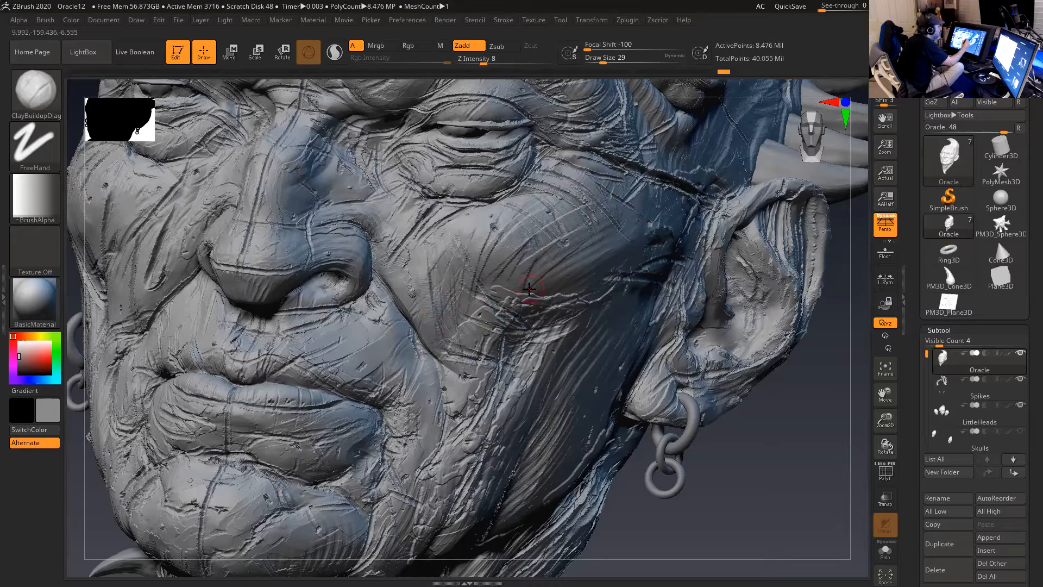
left_click_drag(593, 223, 577, 266)
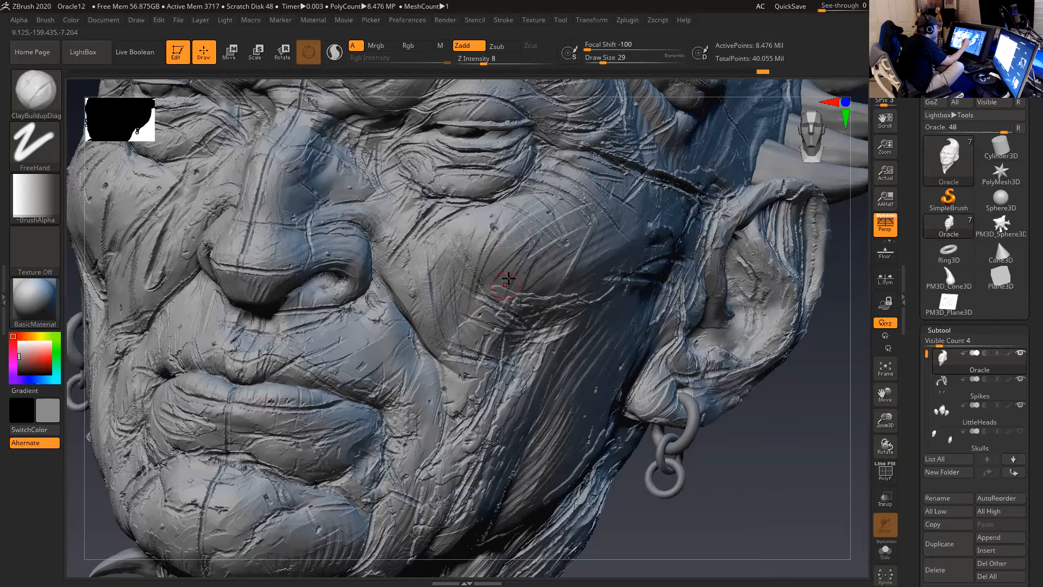
left_click_drag(570, 242, 521, 277)
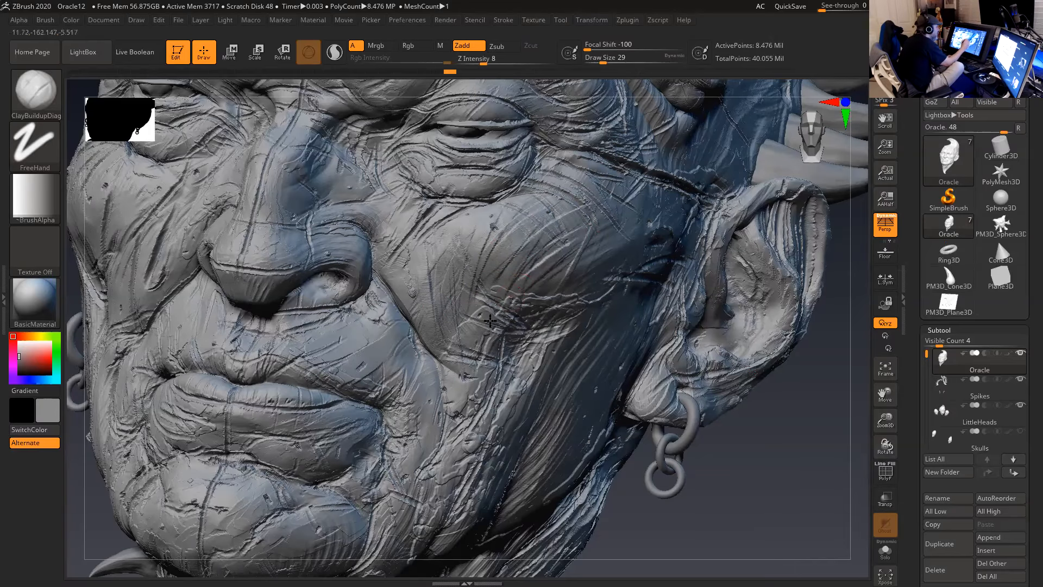
left_click_drag(526, 212, 474, 297)
left_click_drag(489, 221, 448, 352)
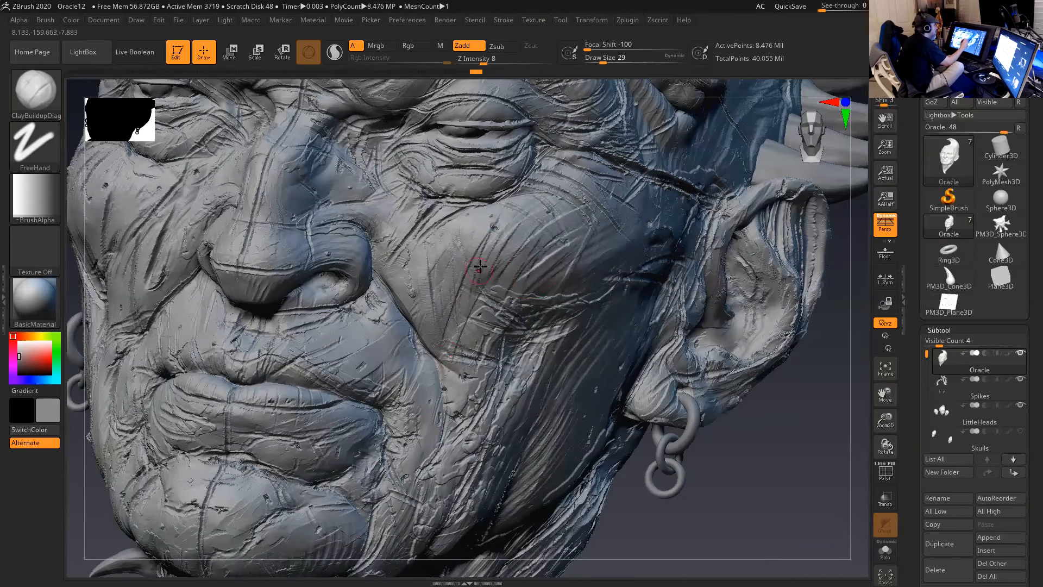
- Select the TrimDynamic brush and flatten parts of the clay texture on the cheek
left_click(34, 91)
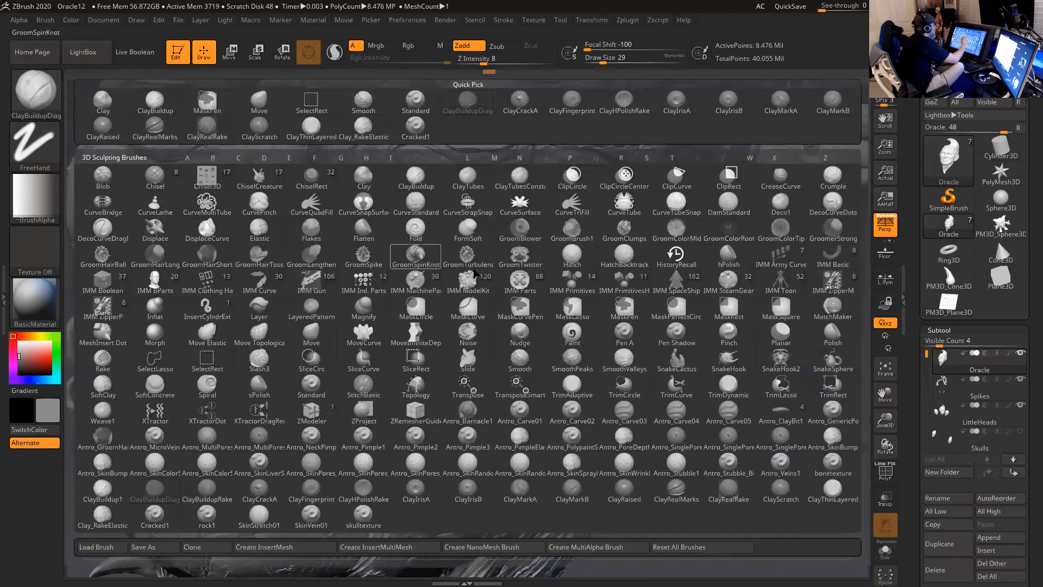
key("t")
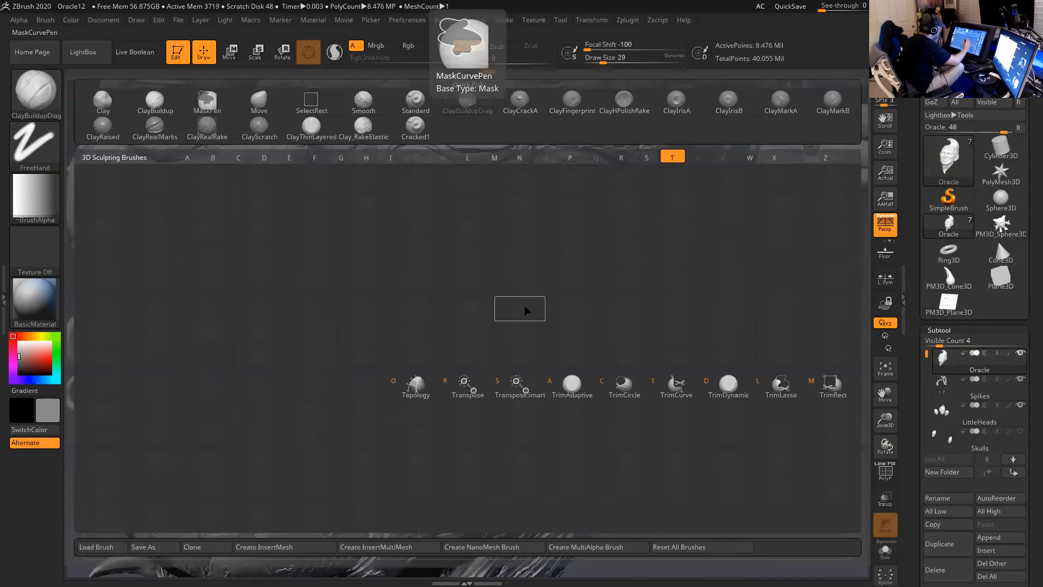
left_click(729, 386)
key("space")
left_click_drag(540, 263, 498, 265)
key("space")
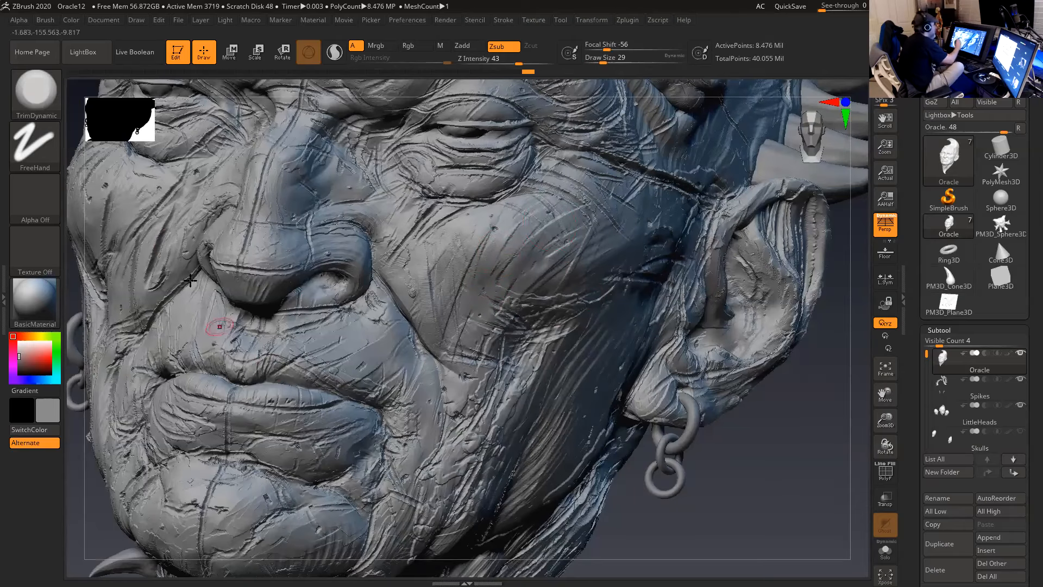
- Select the ClayBuildup1 brush and draw soft strokes over the cheek below the eye
left_click(35, 91)
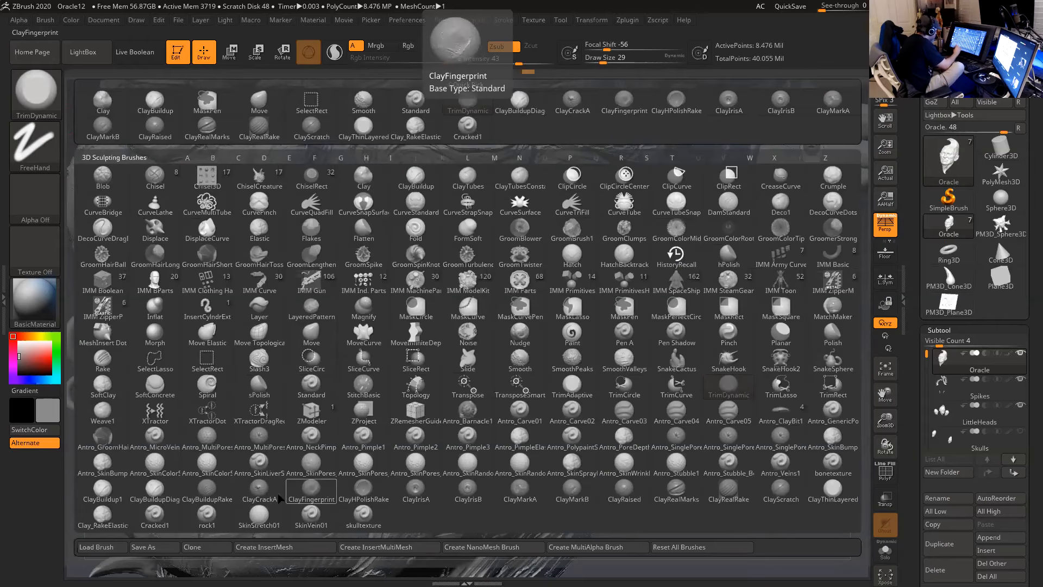
left_click(103, 494)
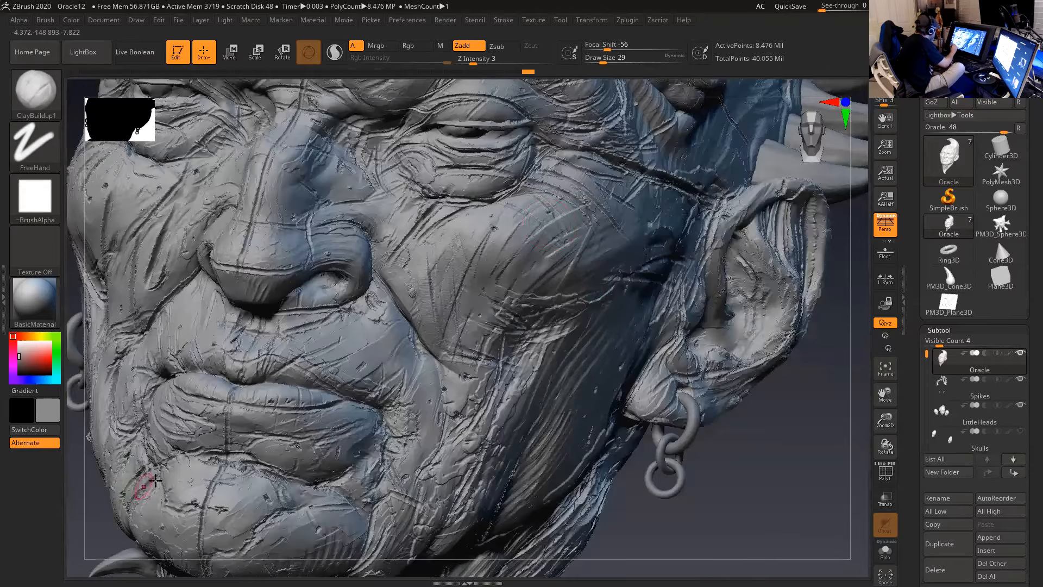
left_click_drag(456, 317, 507, 268)
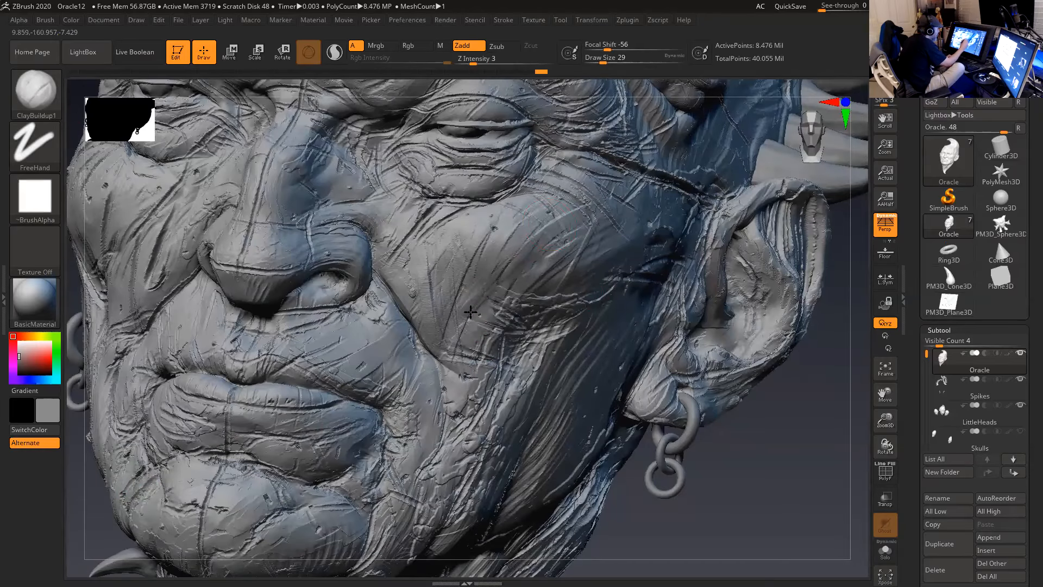
left_click_drag(760, 412, 723, 391)
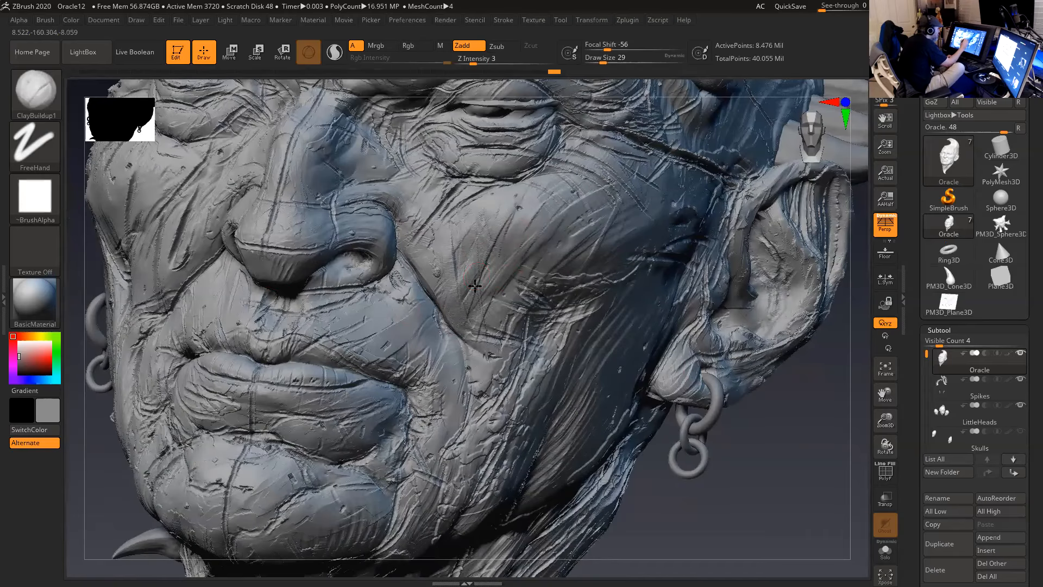
left_click_drag(465, 252, 495, 216)
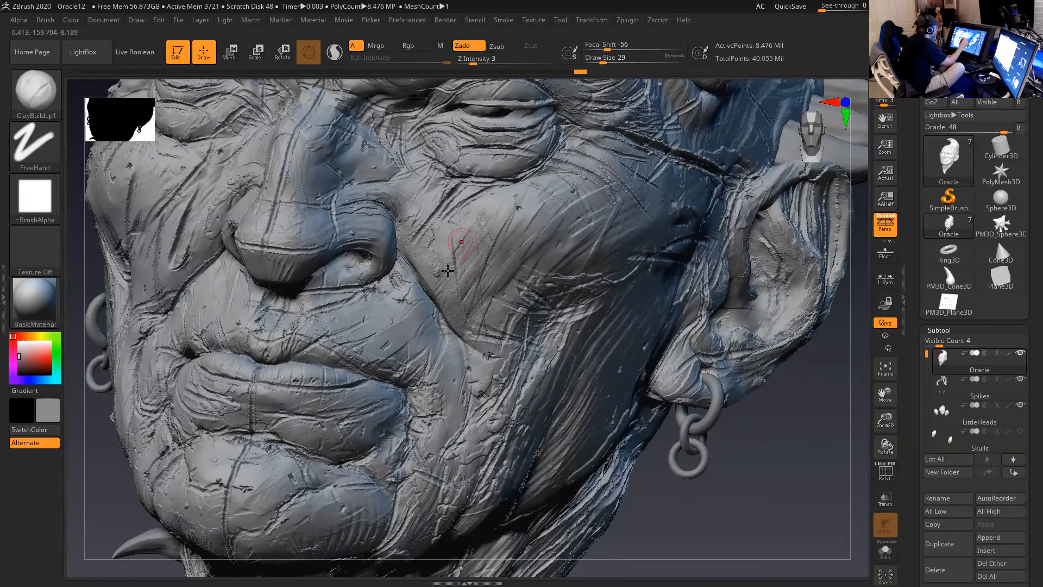
- Set the Draw Size to 12 and draw finer ClayBuildup1 strokes on the face beside the mouth
left_click(503, 20)
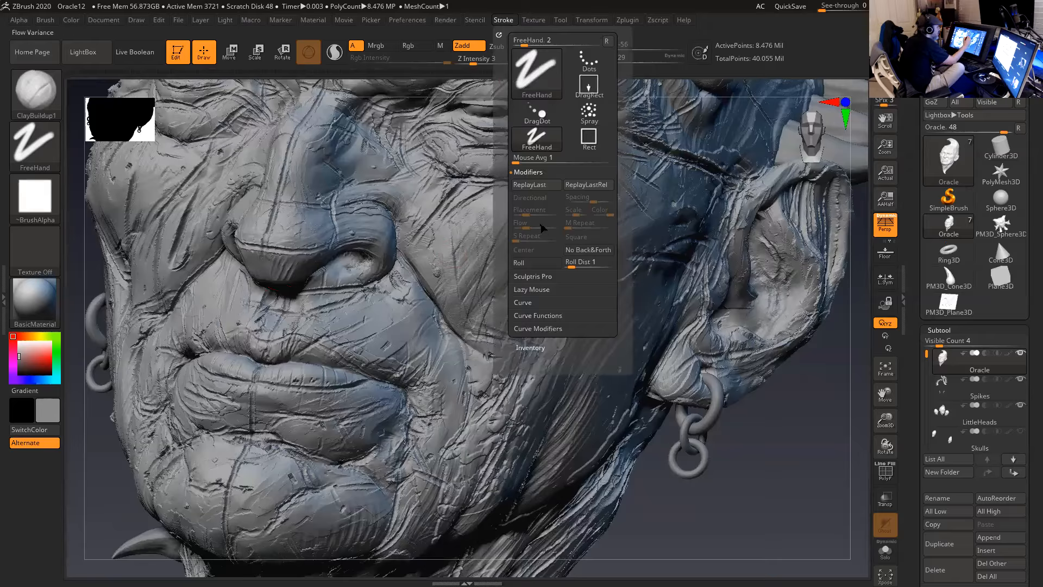
key("space")
mouse_move(413, 344)
left_mouse_down()
mouse_move(361, 353)
mouse_move(406, 334)
left_mouse_up()
key("space")
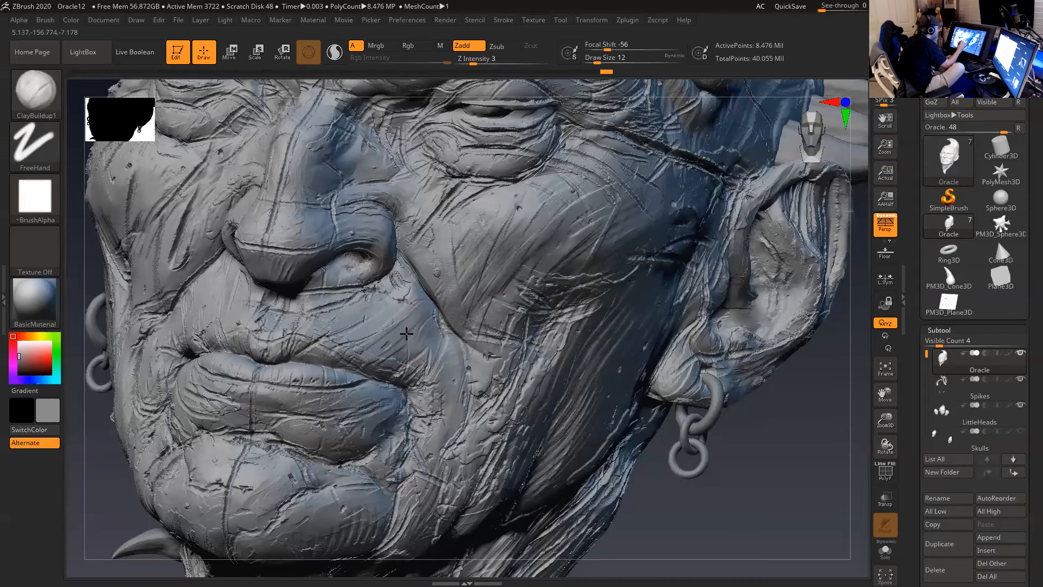
- Select the ClayScratch brush and set its Draw Size to 7 for scratching the Oracle face
left_click(35, 91)
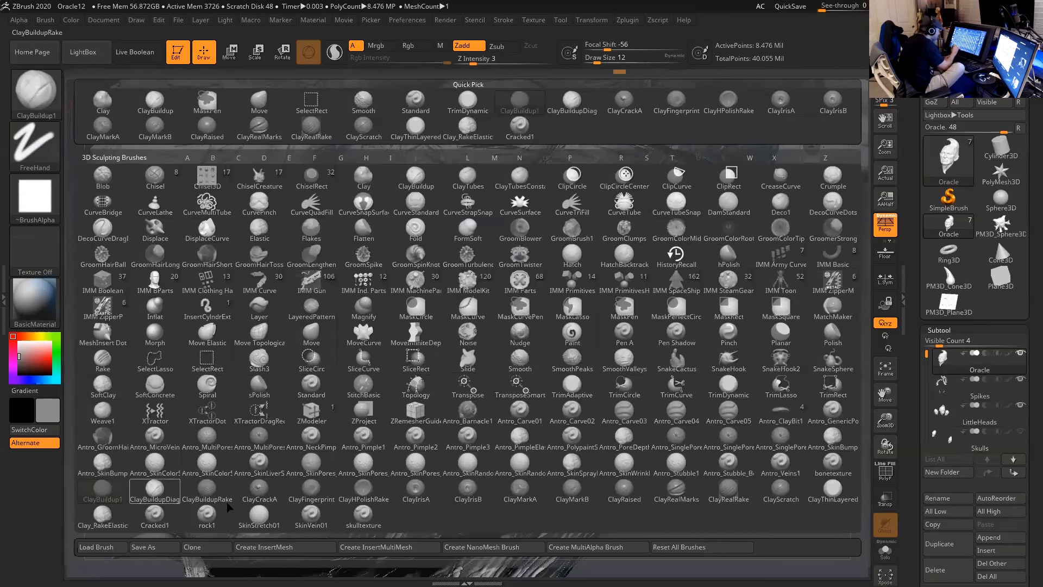
mouse_move(774, 499)
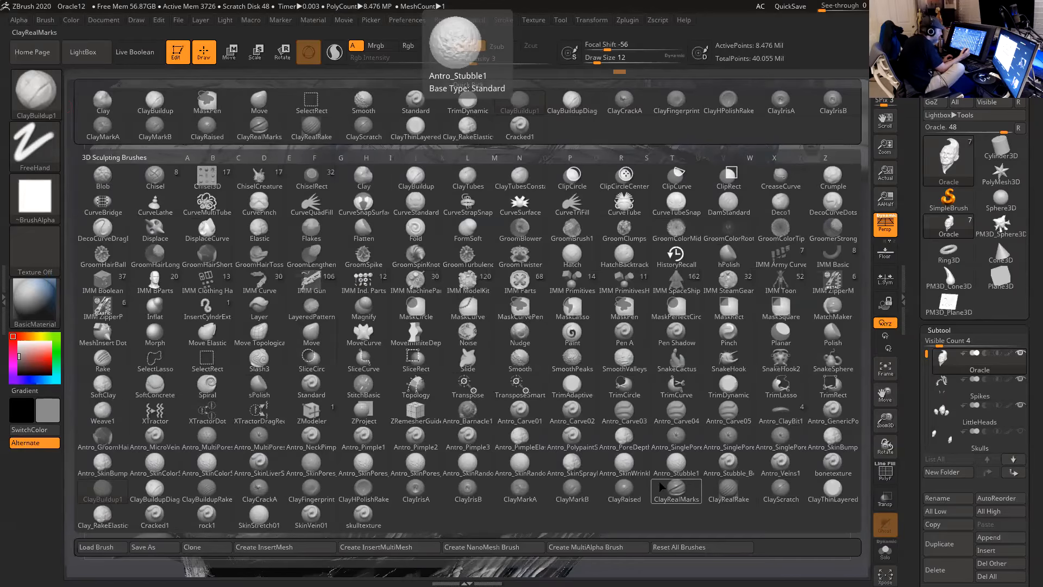
left_click(781, 491)
left_click_drag(768, 489, 725, 453)
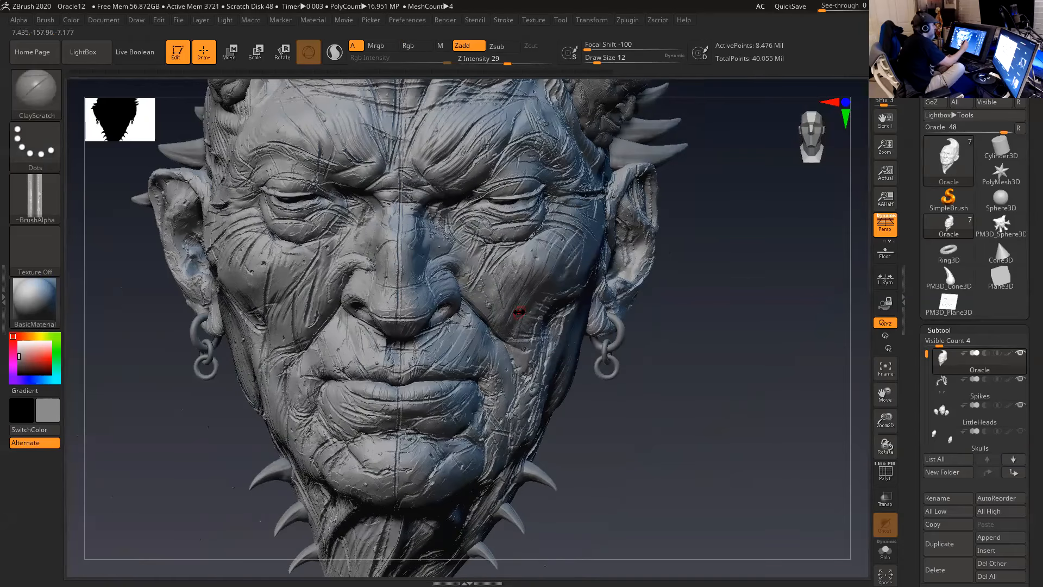
left_click_drag(724, 321, 771, 397)
left_click_drag(759, 317, 760, 426)
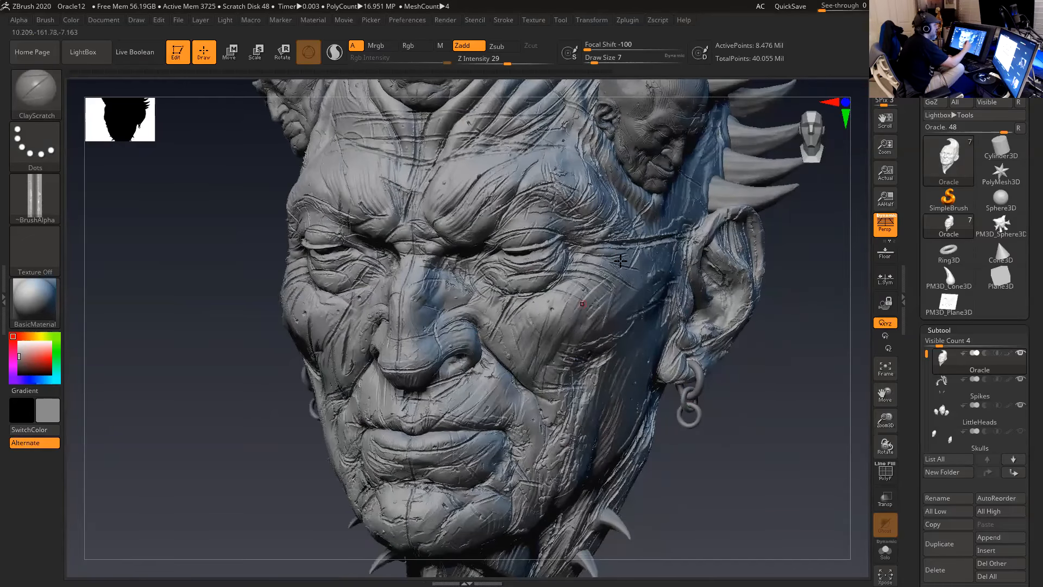
left_click_drag(791, 309, 796, 315)
left_click_drag(817, 280, 645, 293)
- Set the Draw Size to 9 and scratch a vertical ClayScratch line down the centre of the forehead and nose
right_click(436, 175)
right_click(435, 143)
left_click(435, 141)
left_click_drag(424, 244, 423, 362)
left_click_drag(715, 351, 750, 332)
left_click_drag(435, 328, 436, 339)
left_click_drag(700, 318, 674, 288)
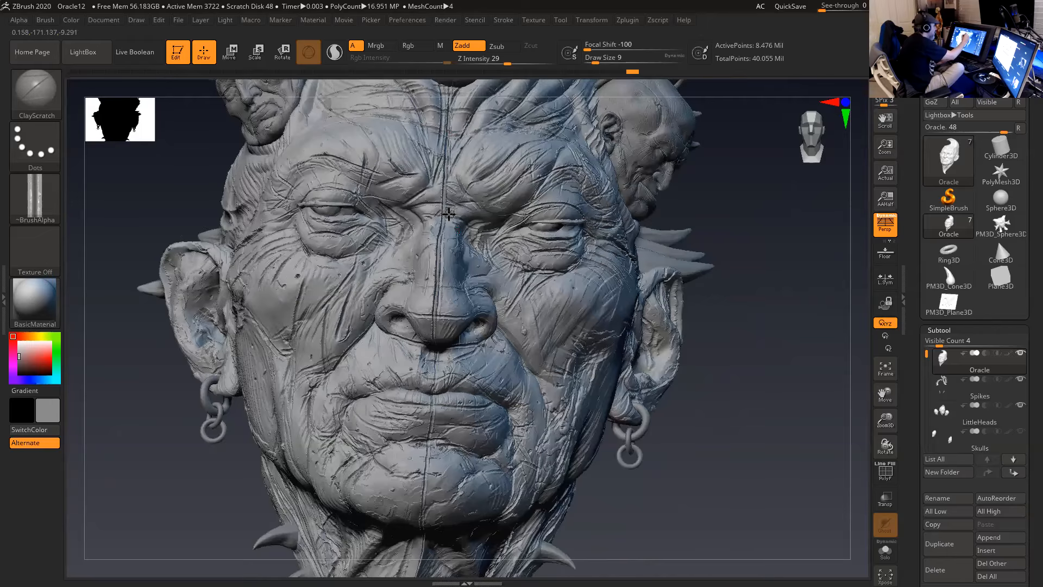
left_click_drag(448, 209, 452, 282)
left_click_drag(753, 327, 707, 328)
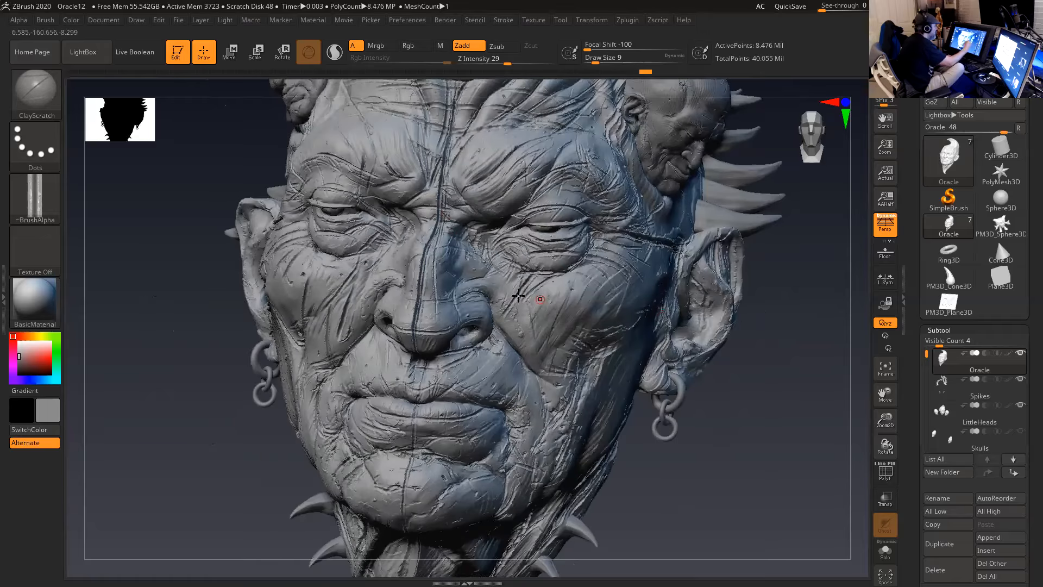
- Continue the central ClayScratch line over the lips and chin and add a short scratch across the lower lip
left_click_drag(752, 368, 555, 353)
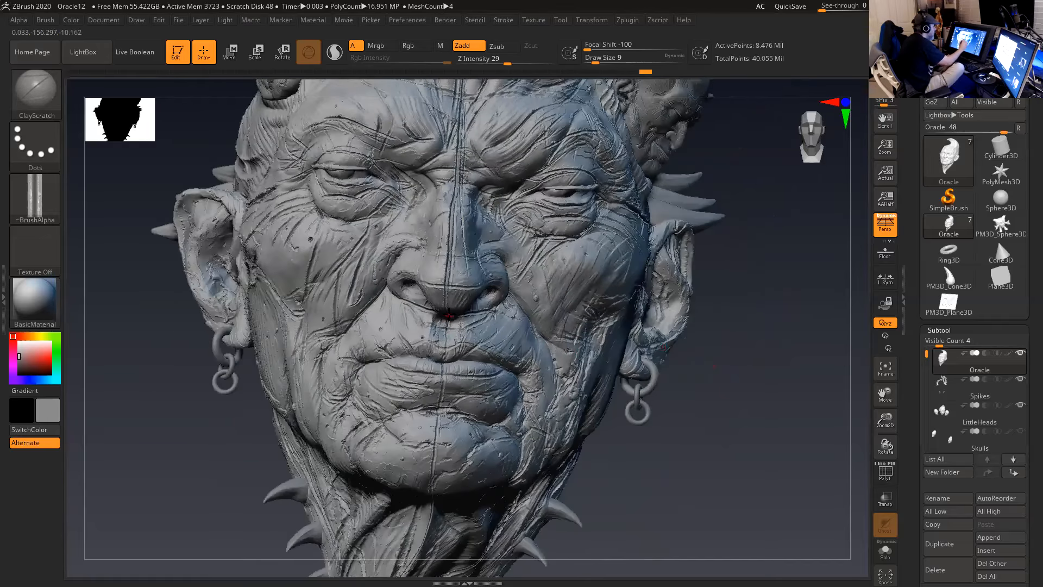
left_click_drag(435, 408, 429, 495)
left_click_drag(708, 348, 458, 301)
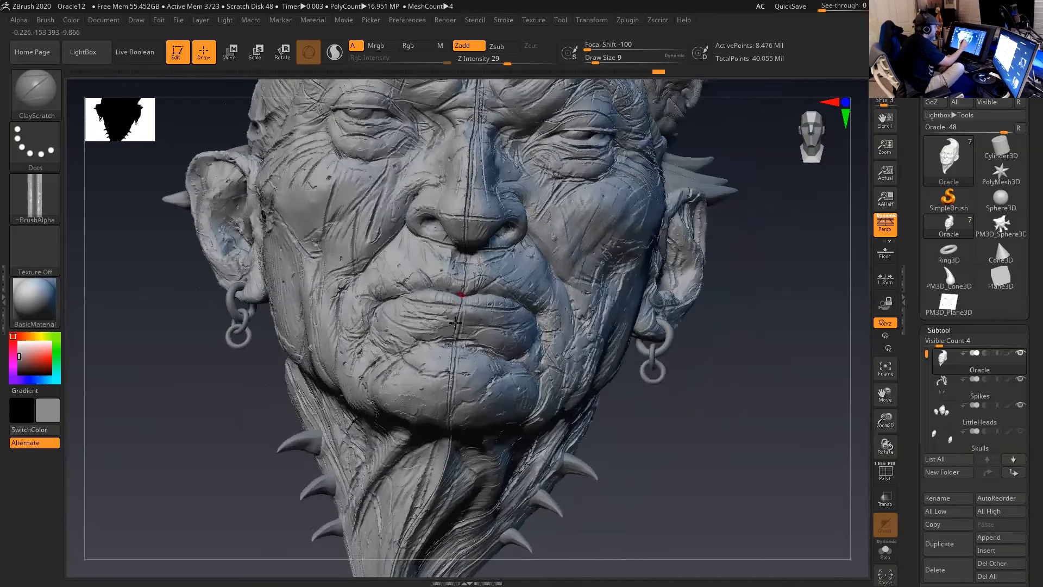
mouse_move(712, 406)
left_mouse_down()
mouse_move(733, 429)
mouse_move(715, 445)
mouse_move(693, 431)
mouse_move(709, 436)
mouse_move(750, 396)
left_mouse_up()
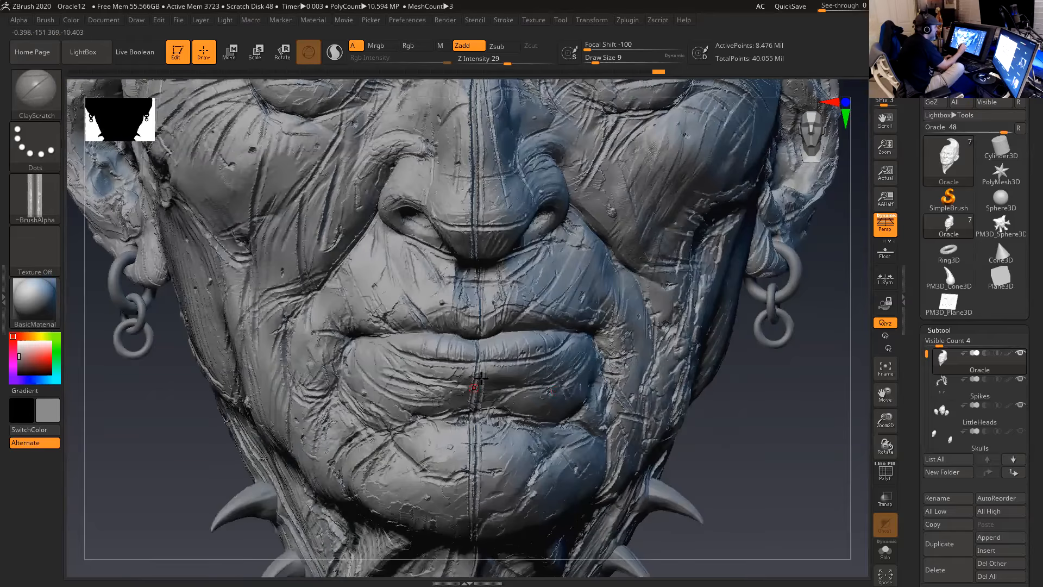
mouse_move(742, 367)
left_mouse_down()
mouse_move(593, 359)
mouse_move(516, 379)
left_mouse_up()
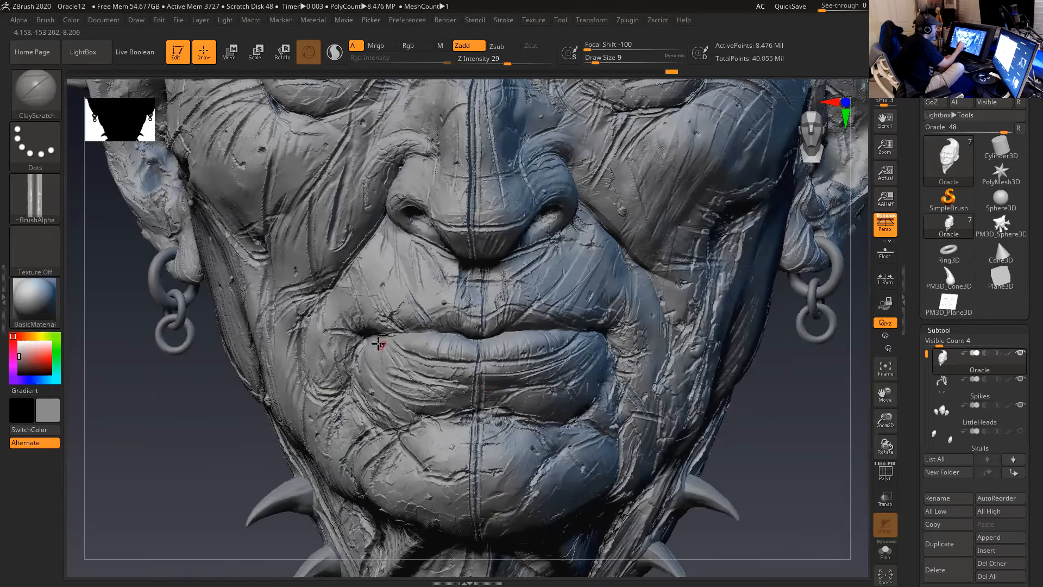
mouse_move(439, 374)
left_mouse_down()
mouse_move(488, 382)
mouse_move(487, 373)
left_mouse_up()
- Draw ClayScratch strokes from beside the nose and mouth across the cheek on the other side of the face
mouse_move(780, 417)
left_mouse_down()
mouse_move(759, 411)
mouse_move(764, 426)
mouse_move(743, 426)
mouse_move(760, 430)
left_mouse_up()
left_click_drag(371, 294, 286, 359)
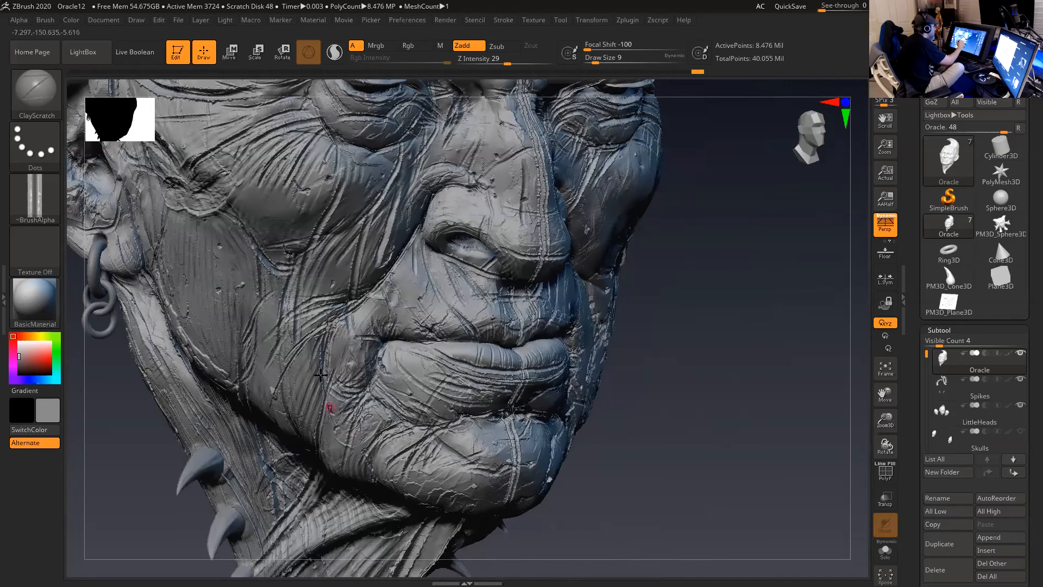
left_click_drag(673, 344, 688, 419)
left_click_drag(444, 283, 452, 281)
mouse_move(716, 350)
left_mouse_down()
mouse_move(496, 296)
mouse_move(424, 326)
left_mouse_up()
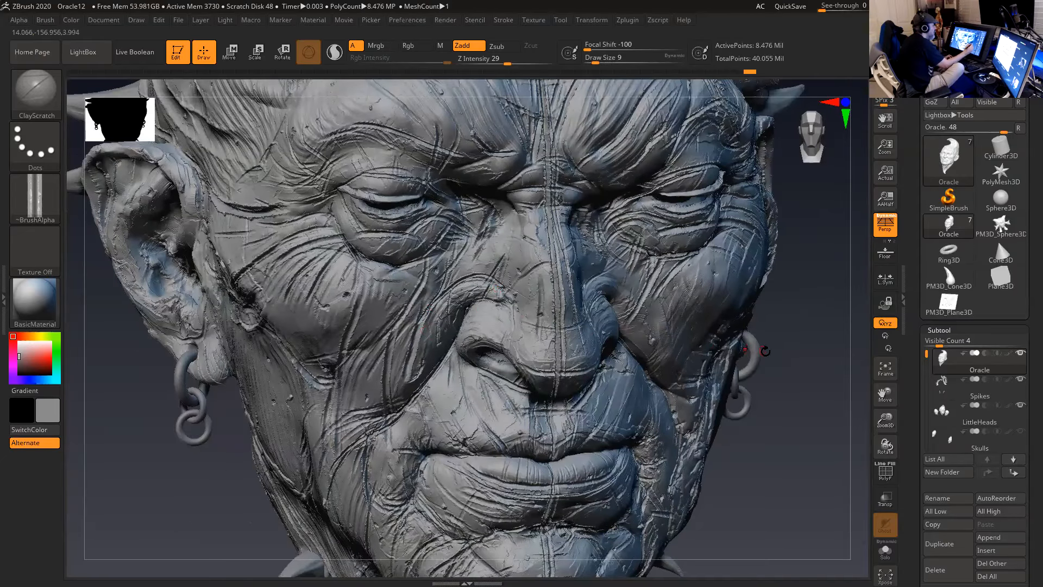
left_click_drag(782, 334, 483, 295)
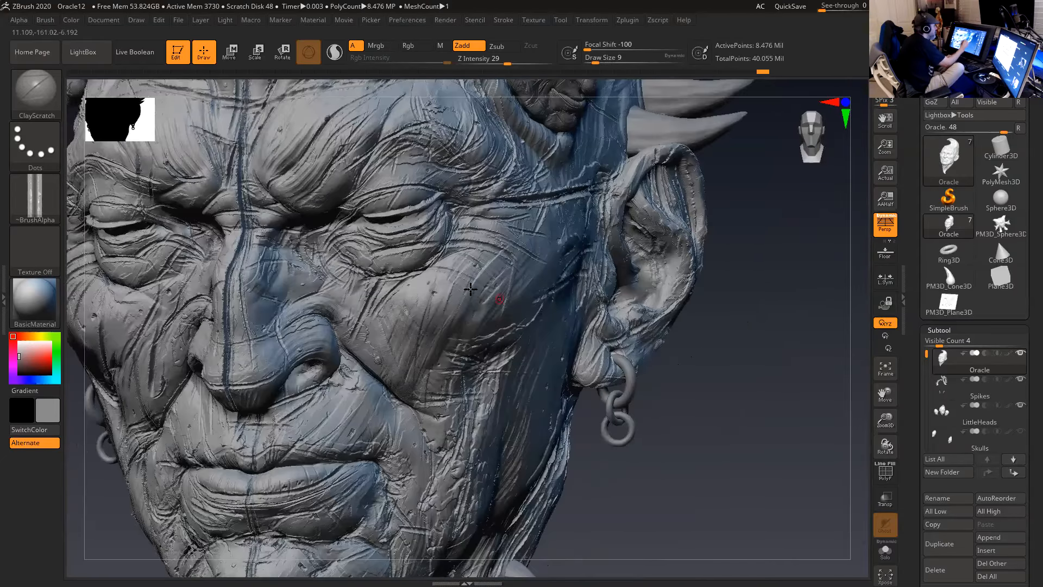
- Draw long ClayScratch strokes across the cheekbone and the outer eye area towards the ear
left_click_drag(420, 273, 499, 300)
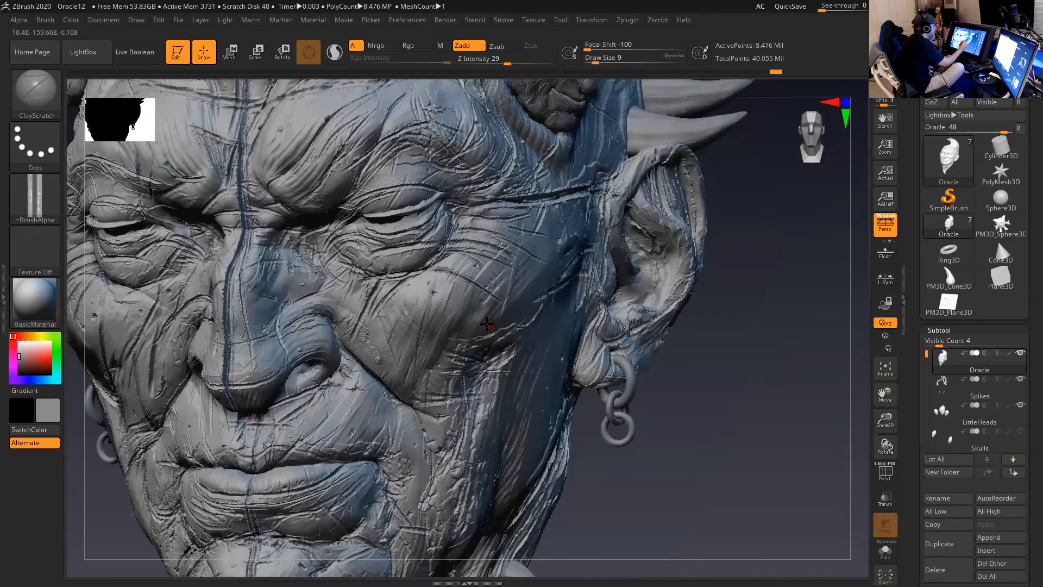
left_click_drag(461, 268, 542, 316)
left_click_drag(446, 234, 543, 232)
- Undo the horizontal scratch across the eyes and draw a straight ClayScratch line across the forehead
mouse_move(757, 385)
left_mouse_down()
mouse_move(702, 354)
mouse_move(731, 389)
mouse_move(710, 380)
mouse_move(717, 411)
left_mouse_up()
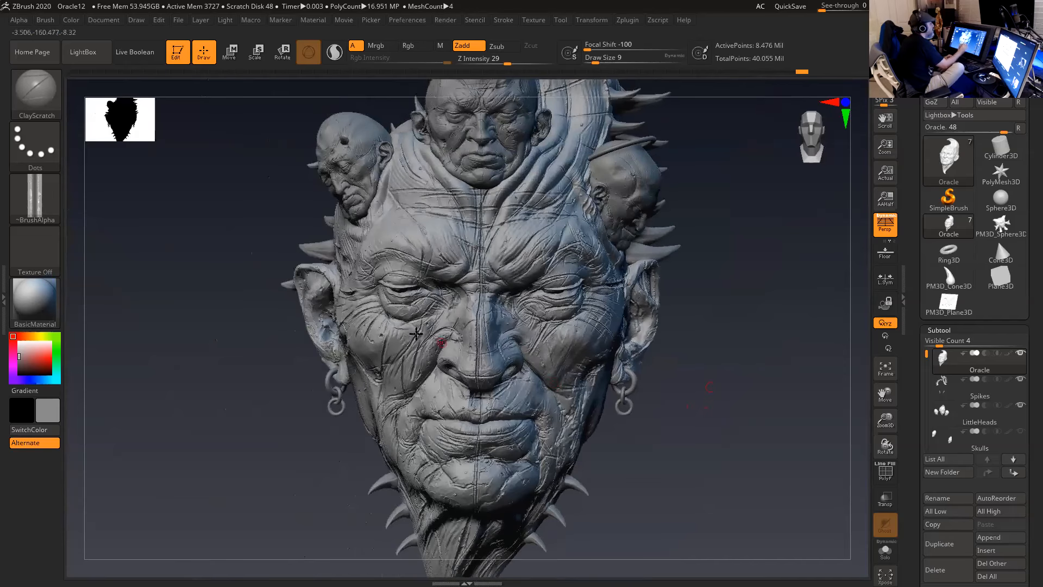
mouse_move(713, 356)
left_mouse_down()
mouse_move(659, 363)
mouse_move(324, 302)
mouse_move(699, 305)
left_mouse_up()
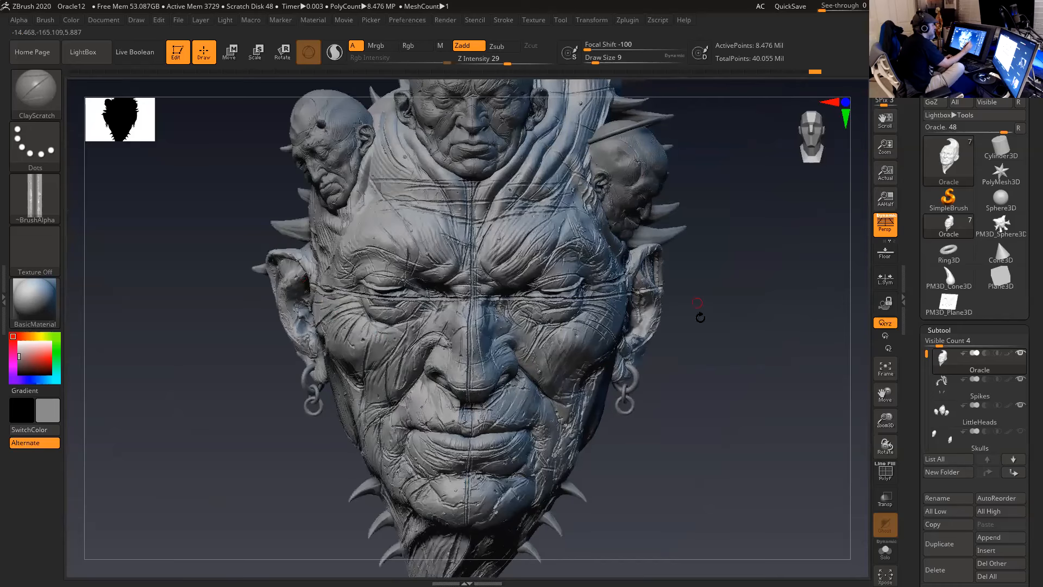
key("ctrl")
key("ctrl+z")
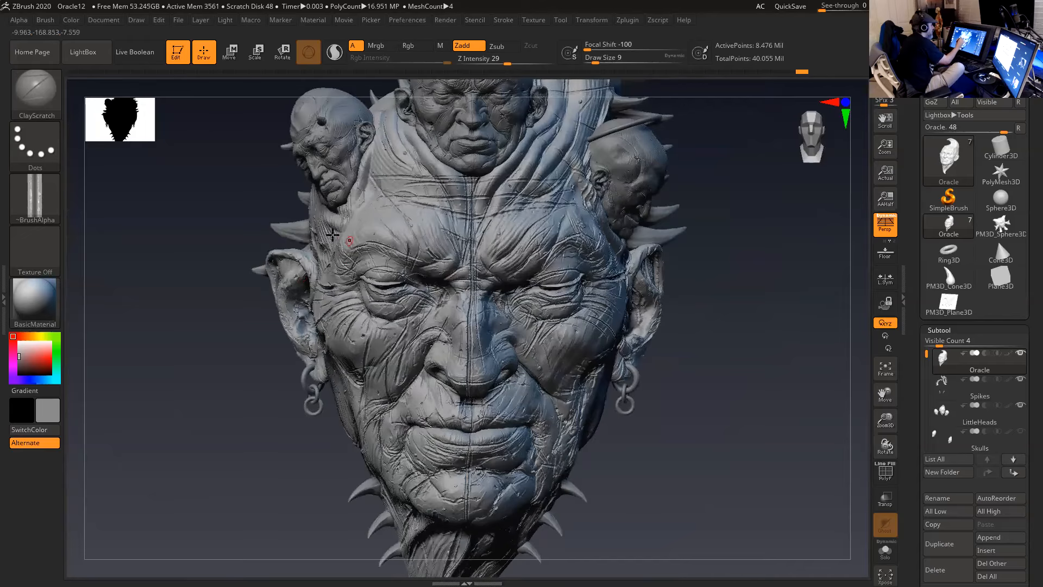
left_click_drag(348, 225, 592, 223)
key("ctrl+z")
left_click_drag(314, 225, 595, 228)
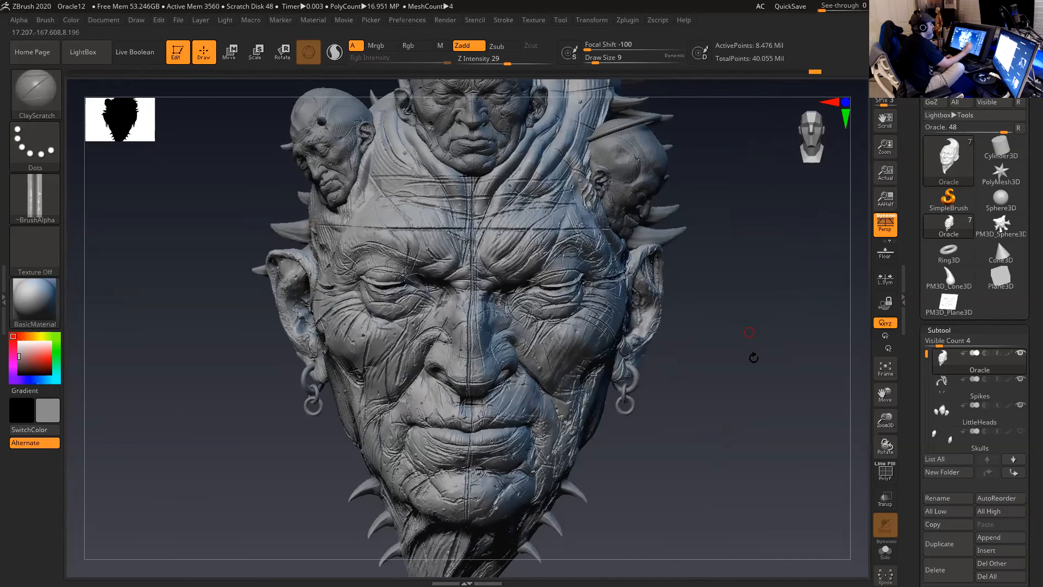
key("ctrl+z")
- Draw short ClayScratch strokes over both brows just below the horizontal forehead line
left_click_drag(757, 373, 726, 370)
left_click_drag(725, 333, 698, 329)
left_click_drag(513, 232, 528, 251)
left_click_drag(397, 226, 433, 251)
- Turn the head to its other side and add ClayScratch strokes down the cheek and beside the mouth
mouse_move(709, 349)
left_mouse_down()
mouse_move(650, 349)
mouse_move(540, 408)
left_mouse_up()
left_click_drag(688, 371, 733, 371)
mouse_move(356, 405)
left_mouse_down()
mouse_move(347, 399)
mouse_move(356, 430)
left_mouse_up()
mouse_move(673, 403)
left_mouse_down()
mouse_move(657, 422)
mouse_move(90, 228)
left_mouse_up()
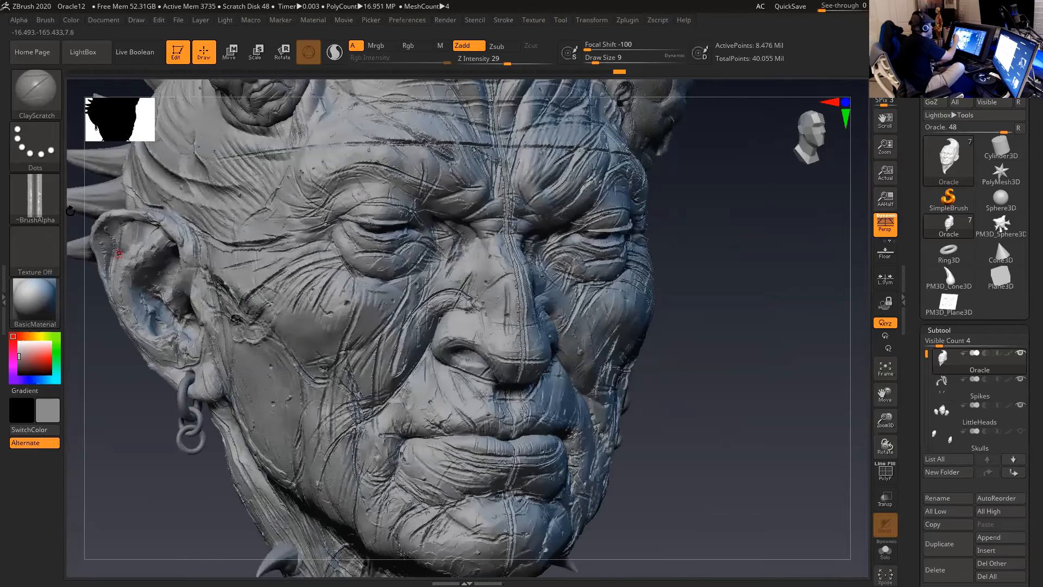
left_click_drag(671, 416, 686, 423)
mouse_move(418, 283)
left_mouse_down()
mouse_move(377, 342)
mouse_move(397, 339)
left_mouse_up()
mouse_move(688, 376)
left_mouse_down()
mouse_move(727, 379)
mouse_move(665, 386)
left_mouse_up()
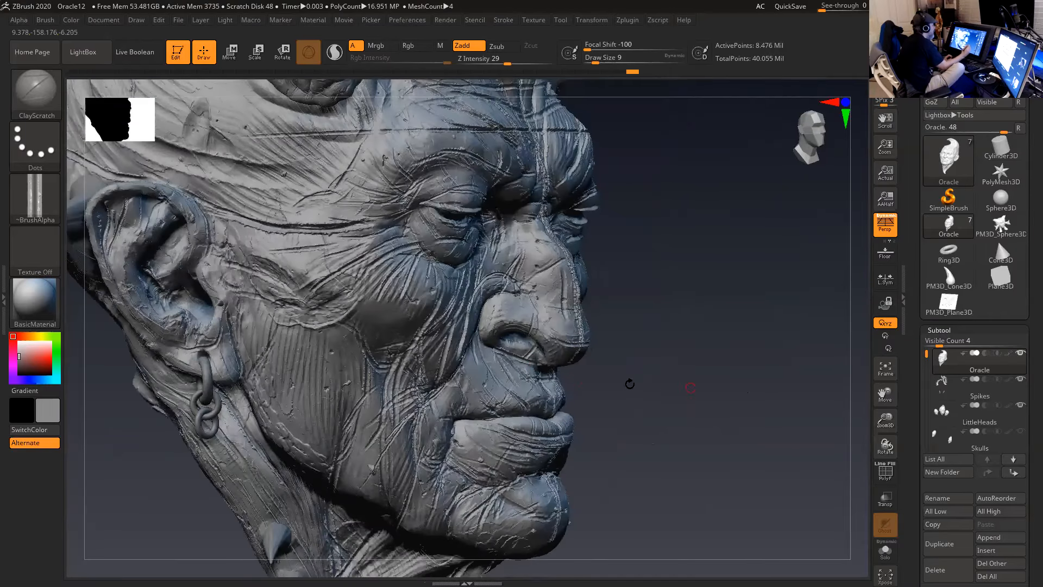
- Draw ClayScratch strokes down the cheek in front of the ear and over the jaw area
left_click_drag(282, 247, 306, 356)
left_click_drag(638, 380, 663, 364, "alt")
left_click_drag(356, 325, 362, 399)
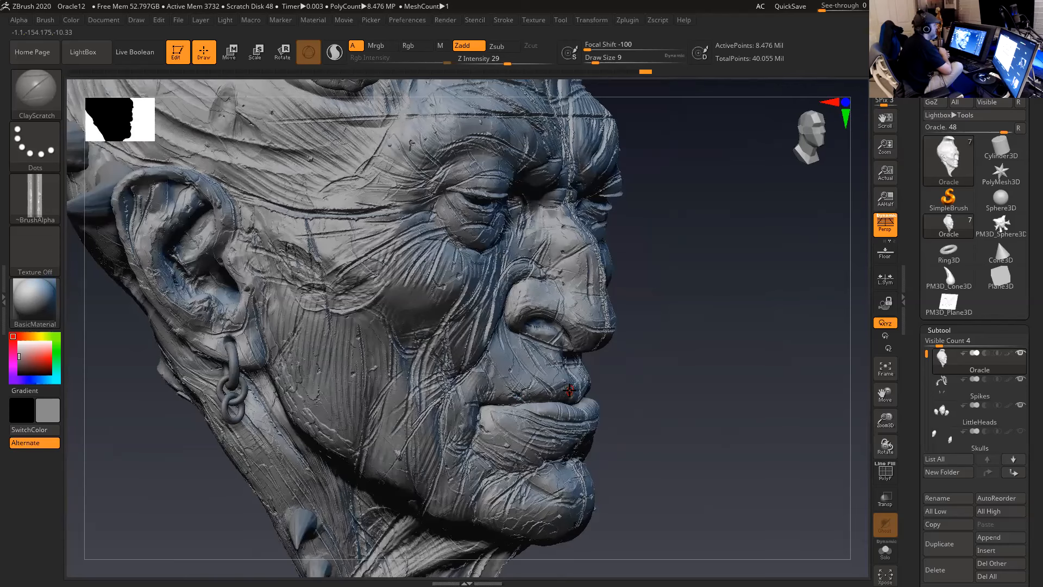
mouse_move(686, 317)
left_mouse_down()
mouse_move(743, 333)
mouse_move(681, 337)
left_mouse_up()
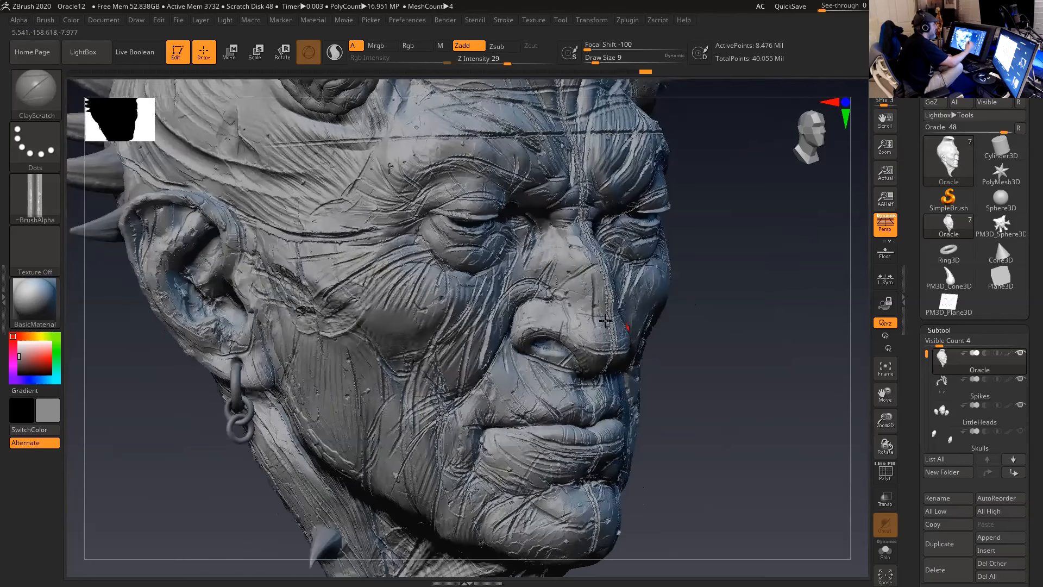
mouse_move(757, 303)
left_mouse_down()
mouse_move(731, 311)
mouse_move(625, 293)
left_mouse_up()
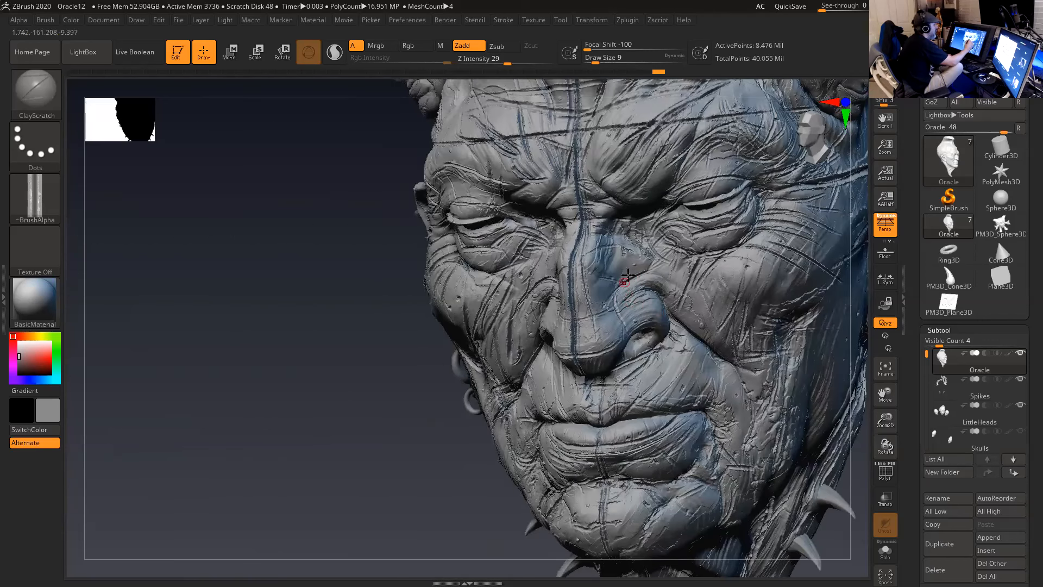
left_click_drag(424, 450, 318, 456)
left_click_drag(407, 431, 503, 435, "shift")
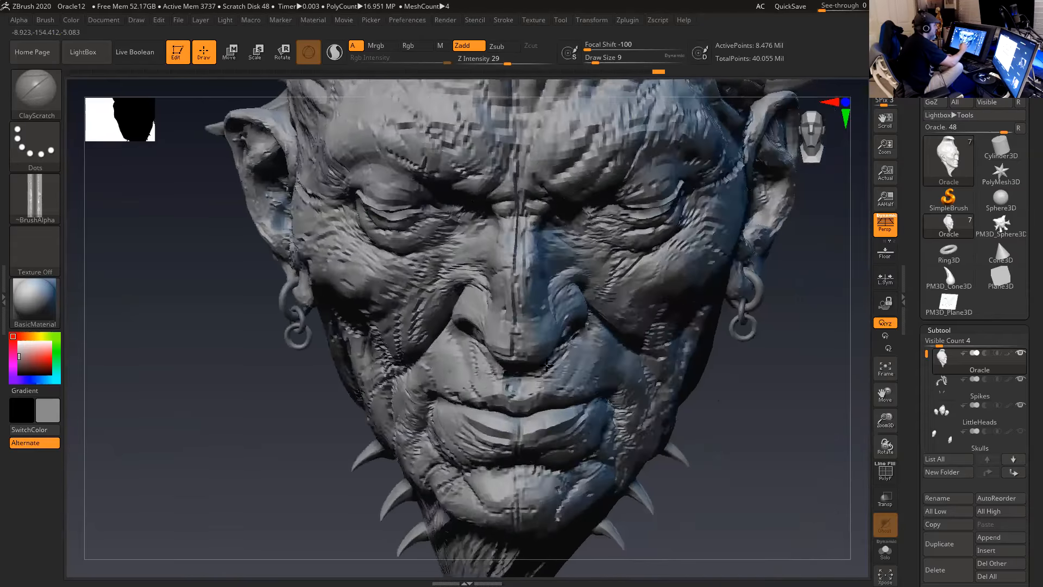
- Switch to the PM3D_Plane3D tool to examine its clay marks, and return to the Oracle head
left_click(950, 306)
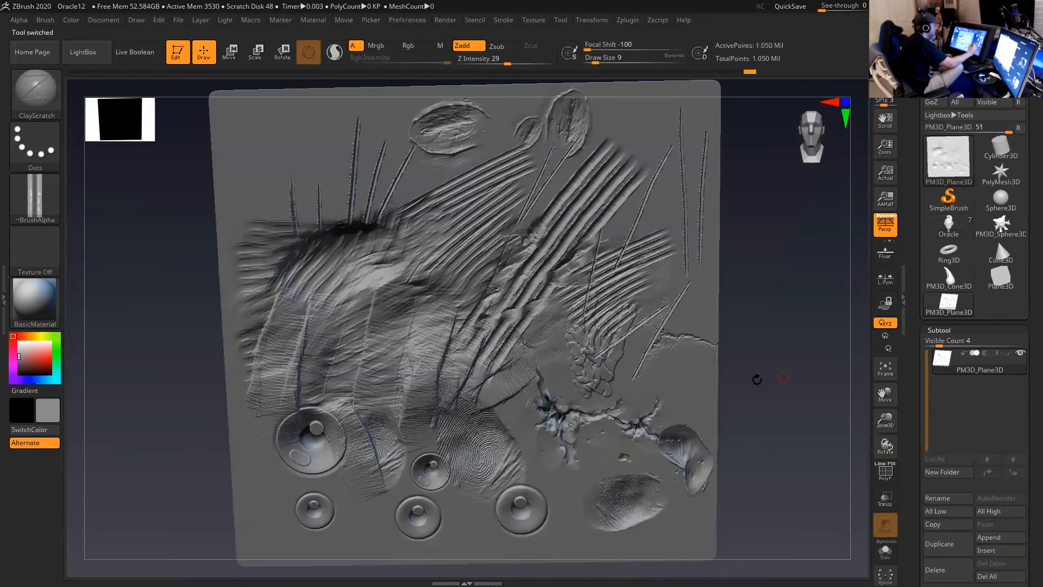
mouse_move(745, 340)
left_mouse_down()
mouse_move(777, 331)
mouse_move(784, 354)
left_mouse_up()
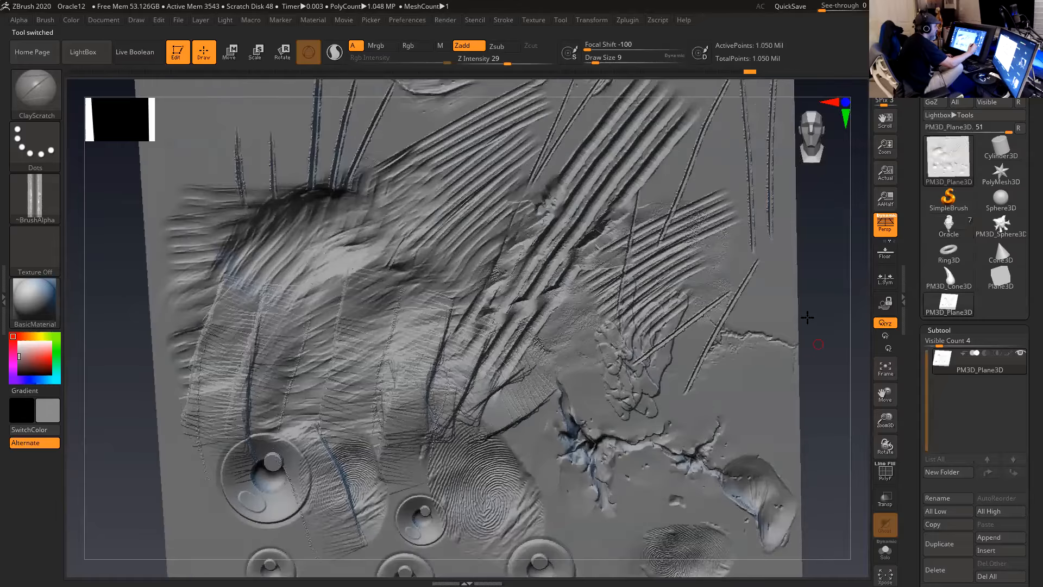
left_click_drag(806, 316, 783, 277, "alt")
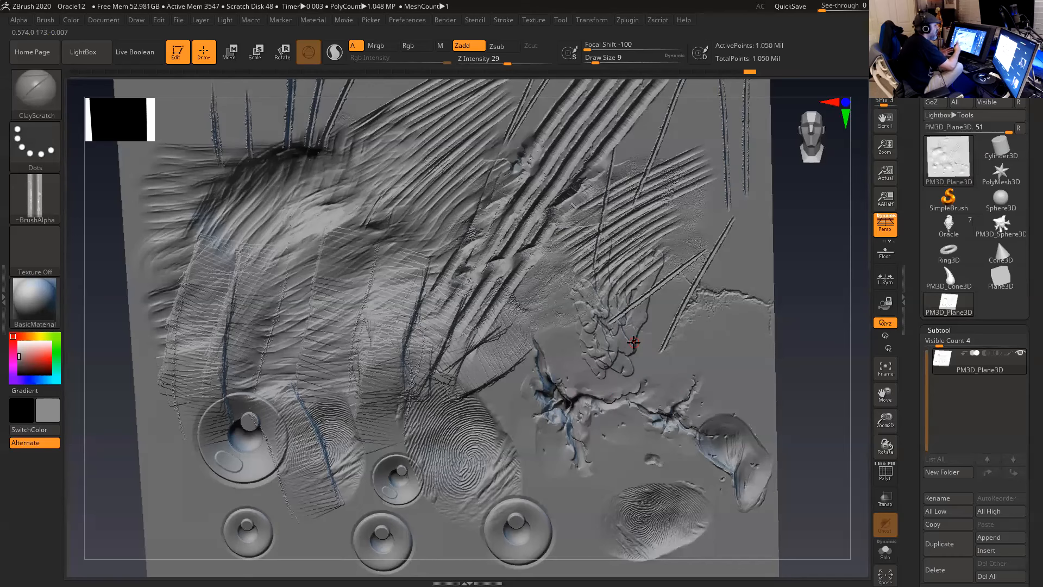
left_click(947, 227)
key("shift")
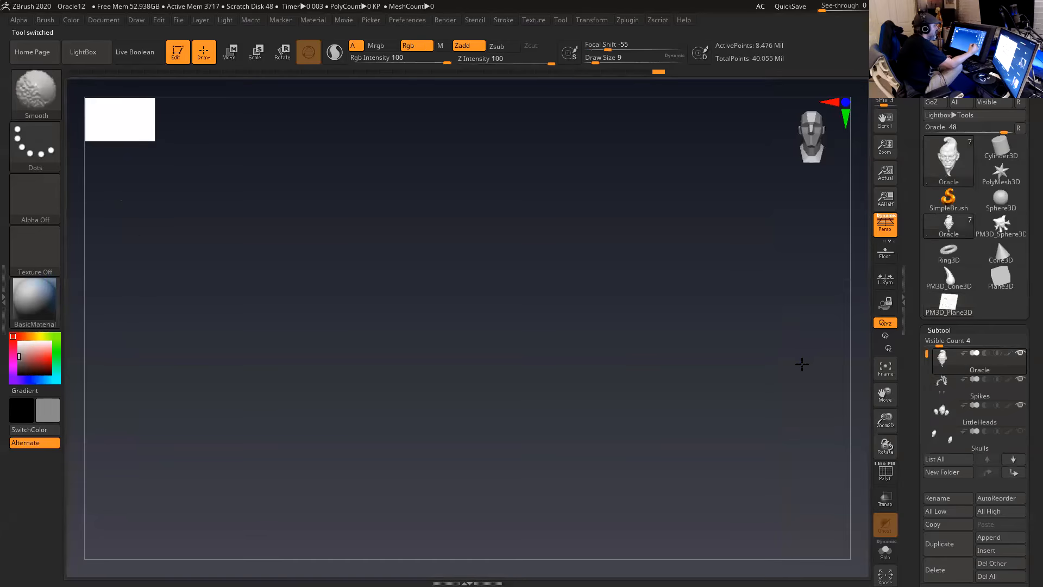
- Draw crossing ClayScratch strokes over the upper cheek, the outer eye corner and the brow near the ear
mouse_move(785, 356)
left_mouse_down()
mouse_move(798, 344)
mouse_move(810, 419)
mouse_move(759, 389)
mouse_move(777, 345)
mouse_move(766, 357)
mouse_move(769, 407)
mouse_move(817, 427)
mouse_move(782, 402)
mouse_move(722, 414)
left_mouse_up()
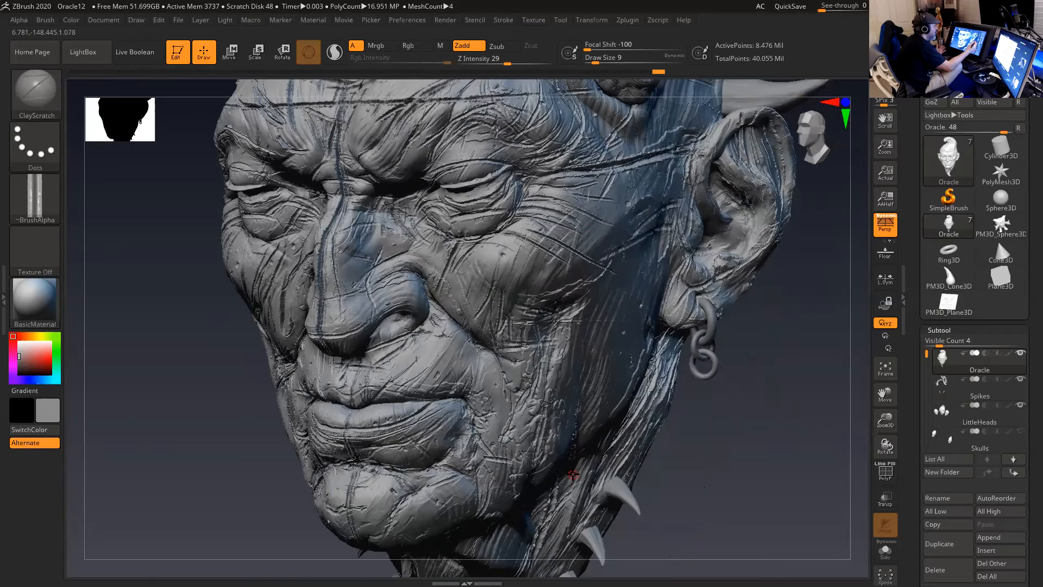
left_click_drag(603, 199, 603, 230)
mouse_move(577, 273)
left_mouse_down()
mouse_move(532, 217)
mouse_move(607, 279)
left_mouse_up()
left_click_drag(523, 245, 567, 312)
mouse_move(551, 200)
left_mouse_down()
mouse_move(625, 250)
mouse_move(676, 191)
left_mouse_up()
left_click_drag(600, 125, 538, 177)
mouse_move(565, 113)
left_mouse_down()
mouse_move(511, 175)
mouse_move(480, 187)
left_mouse_up()
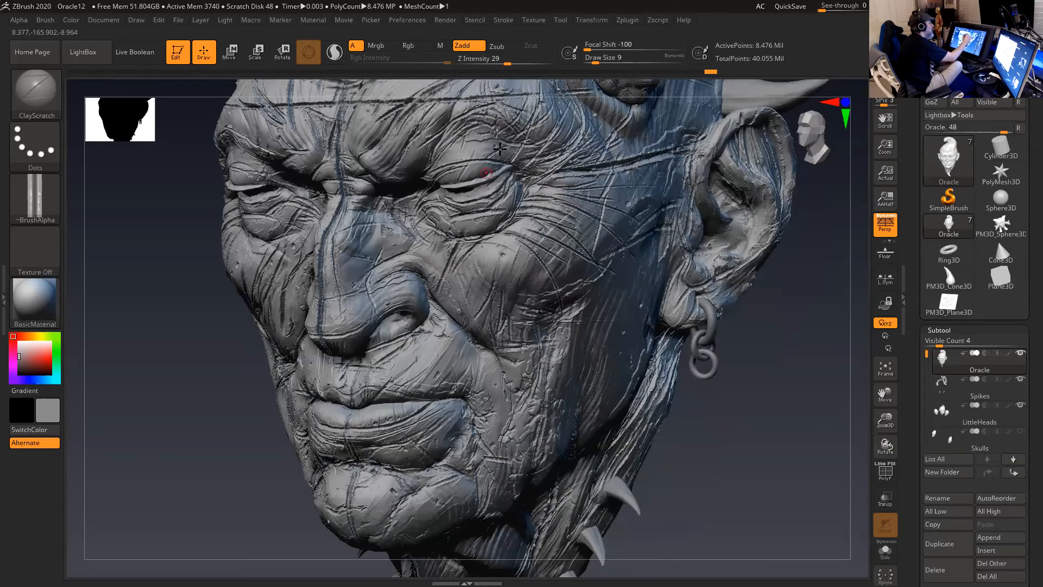
- Turn the head to its opposite side and add ClayScratch strokes across the temple and the outer brow
left_click_drag(725, 415, 855, 429)
left_click_drag(792, 429, 855, 438, "alt")
left_click_drag(763, 446, 801, 488, "alt")
left_click_drag(326, 245, 217, 249)
left_click_drag(304, 143, 240, 197)
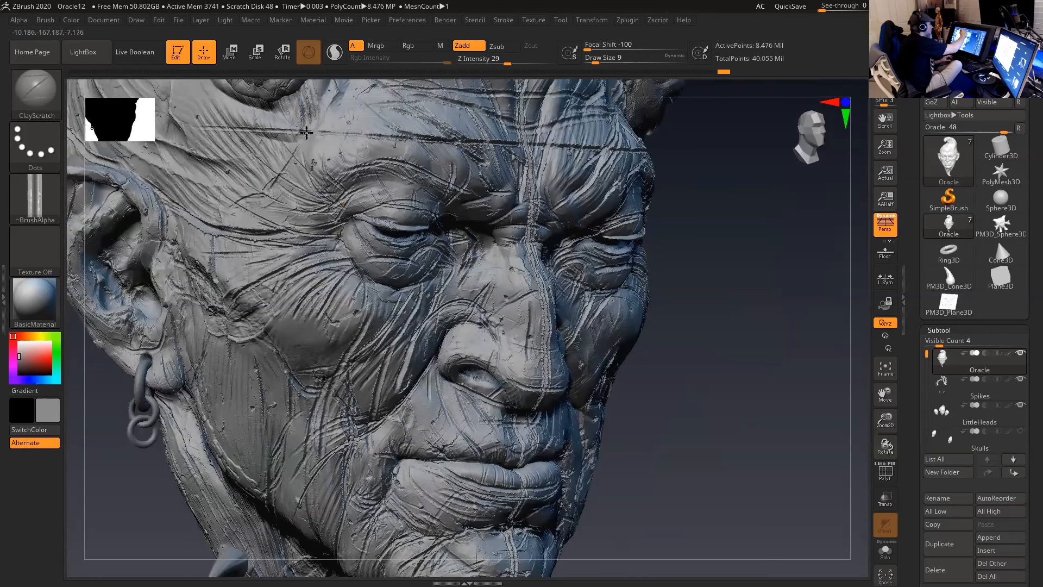
left_click_drag(717, 431, 501, 285)
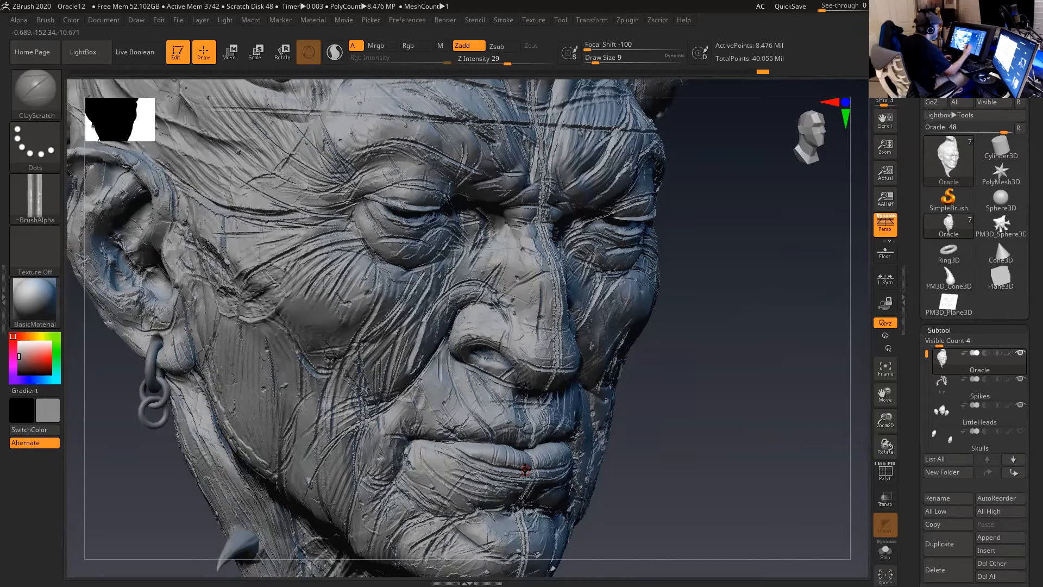
- Draw a series of short, slanted ClayScratch wrinkles between the nostril and the upper lip on one side
left_click_drag(764, 395, 639, 448)
mouse_move(791, 442)
left_mouse_down()
mouse_move(759, 447)
mouse_move(759, 438)
mouse_move(782, 464)
mouse_move(754, 454)
left_mouse_up()
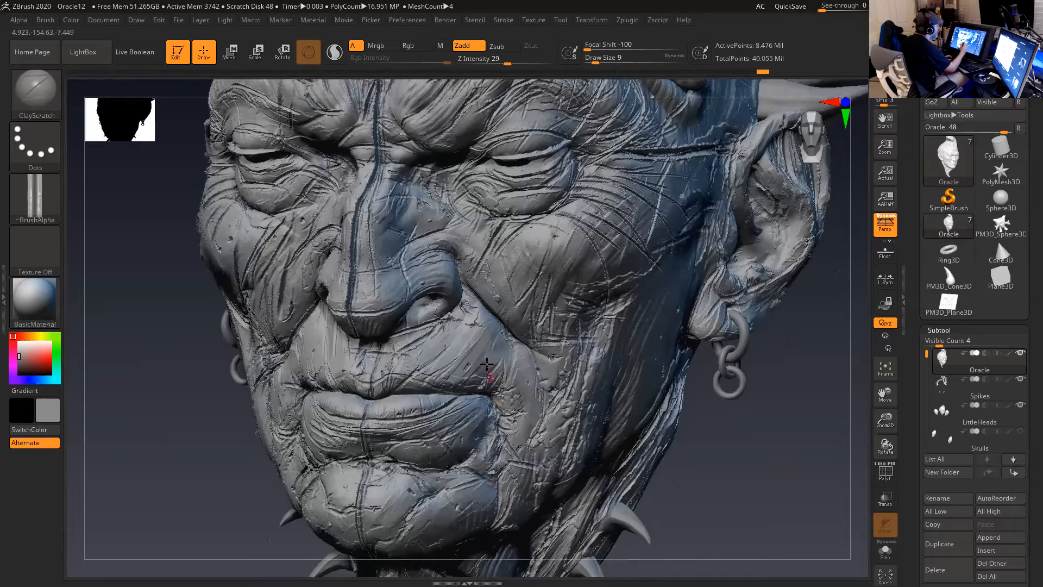
left_click_drag(506, 332, 481, 364)
left_click_drag(487, 303, 452, 375)
left_click_drag(471, 304, 440, 372)
mouse_move(447, 330)
left_mouse_down()
mouse_move(438, 378)
mouse_move(420, 393)
left_mouse_up()
left_click_drag(446, 353, 400, 409)
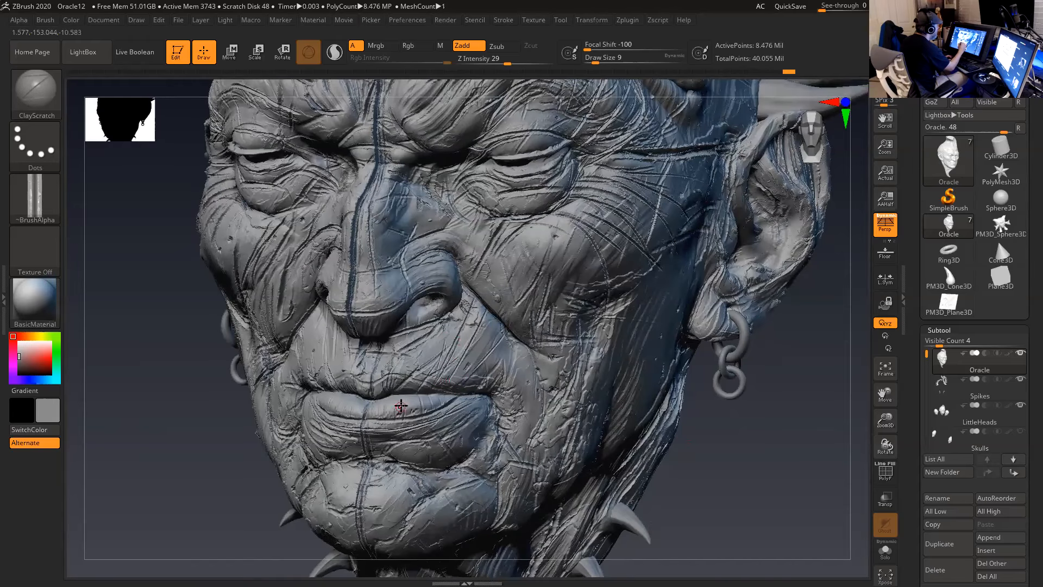
mouse_move(420, 354)
left_mouse_down()
mouse_move(402, 411)
mouse_move(412, 402)
left_mouse_up()
left_click_drag(416, 335, 398, 411)
left_click_drag(755, 481, 750, 470)
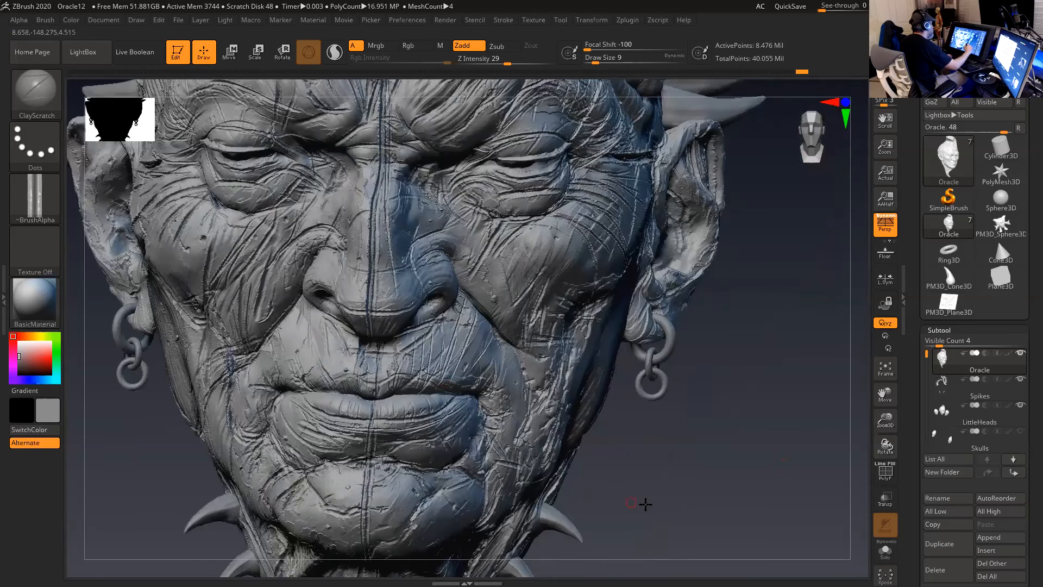
- Draw matching ClayScratch wrinkles above the upper lip on the opposite side of the mouth
left_click_drag(645, 500, 336, 369)
mouse_move(266, 342)
left_mouse_down()
mouse_move(291, 398)
mouse_move(320, 393)
left_mouse_up()
left_click_drag(301, 351, 323, 370)
mouse_move(317, 311)
left_mouse_down()
mouse_move(336, 379)
mouse_move(344, 375)
left_mouse_up()
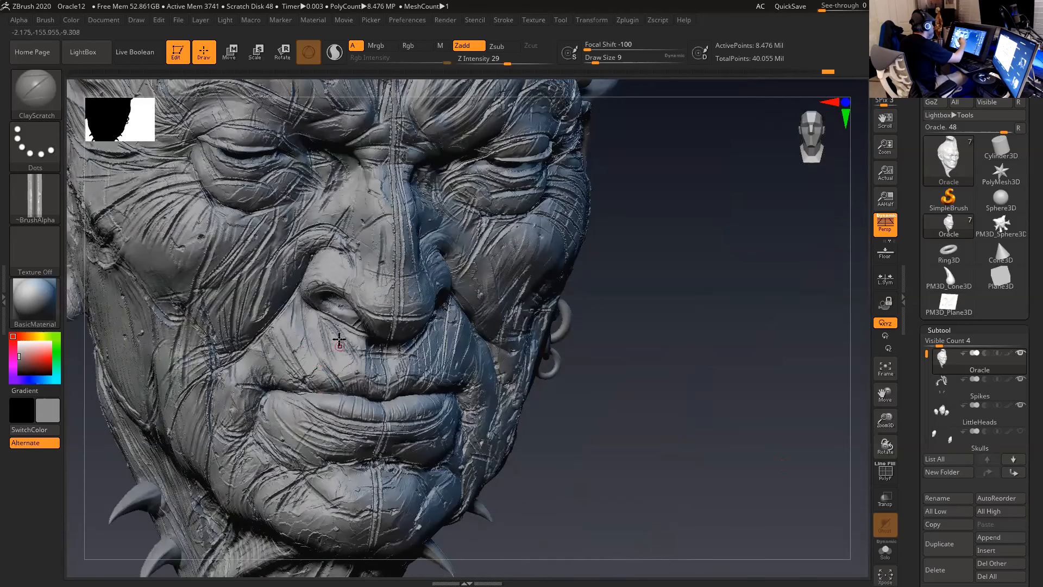
left_click_drag(545, 444, 687, 426)
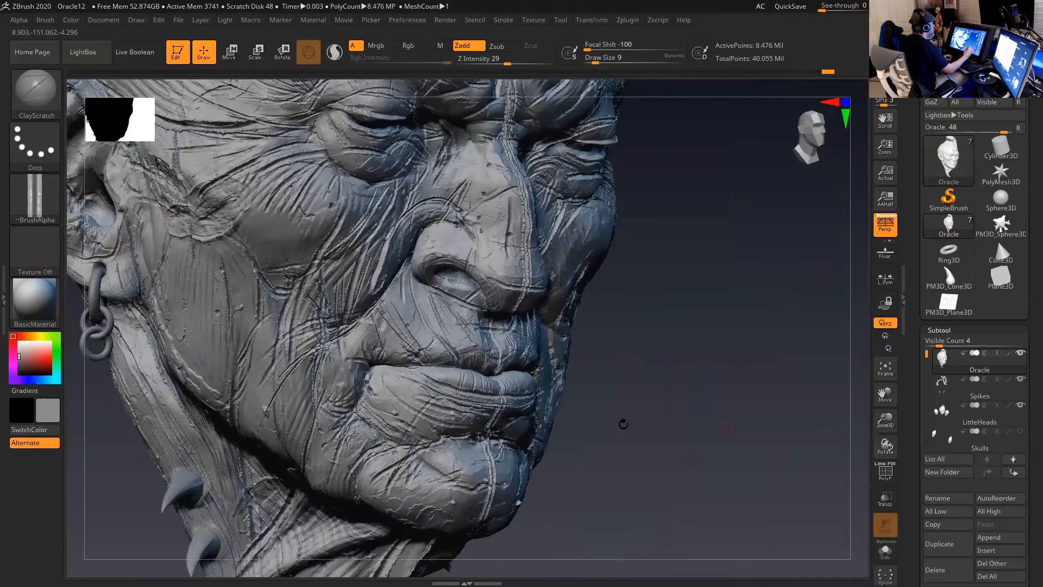
mouse_move(382, 311)
left_mouse_down()
mouse_move(356, 350)
mouse_move(372, 329)
mouse_move(375, 372)
mouse_move(385, 349)
left_mouse_up()
left_click_drag(670, 413, 722, 413)
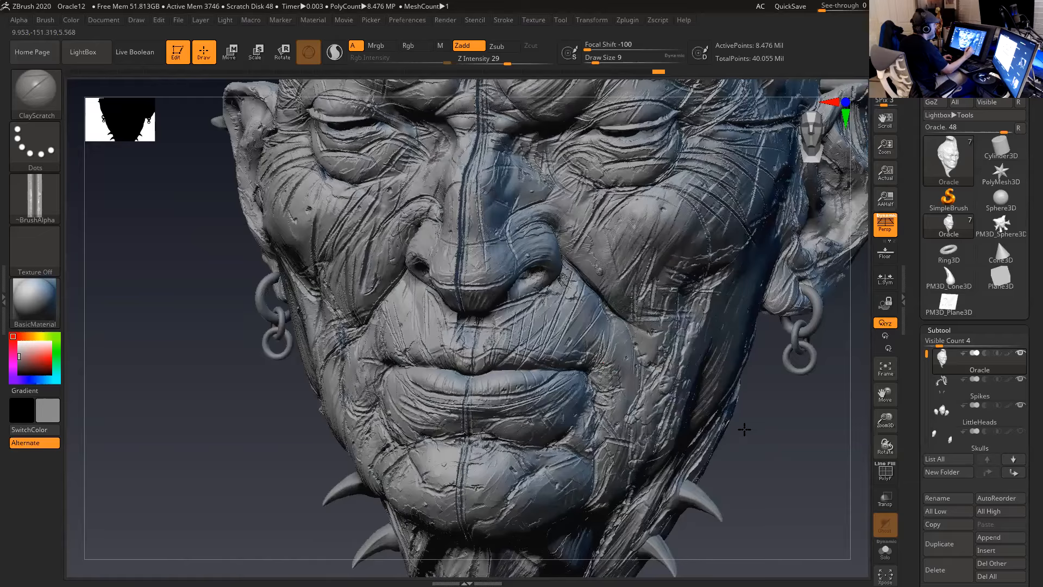
- Add ClayScratch strokes at both corners of the mouth
left_click_drag(744, 429, 594, 371)
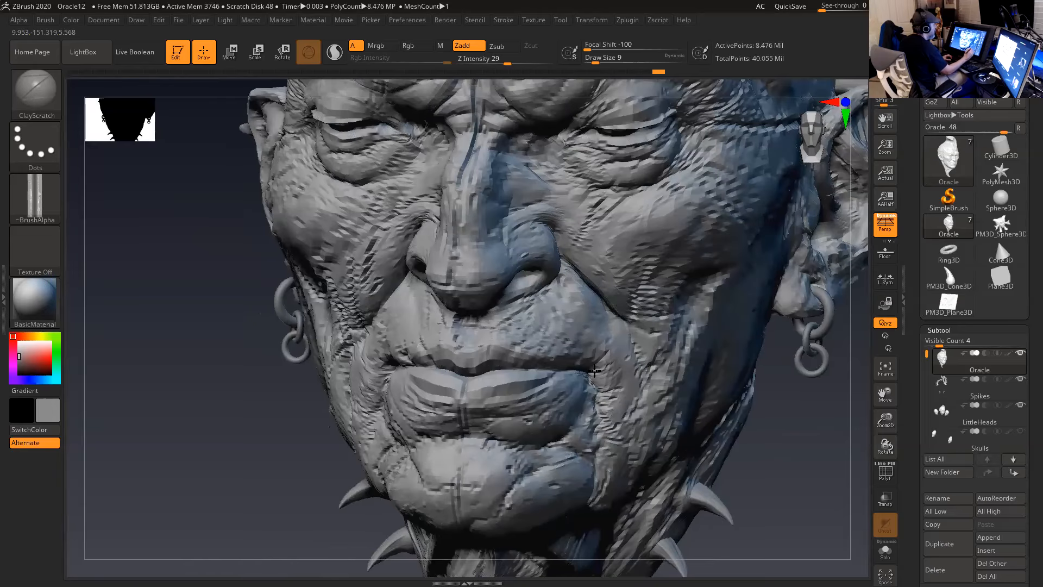
left_click_drag(773, 474, 724, 464)
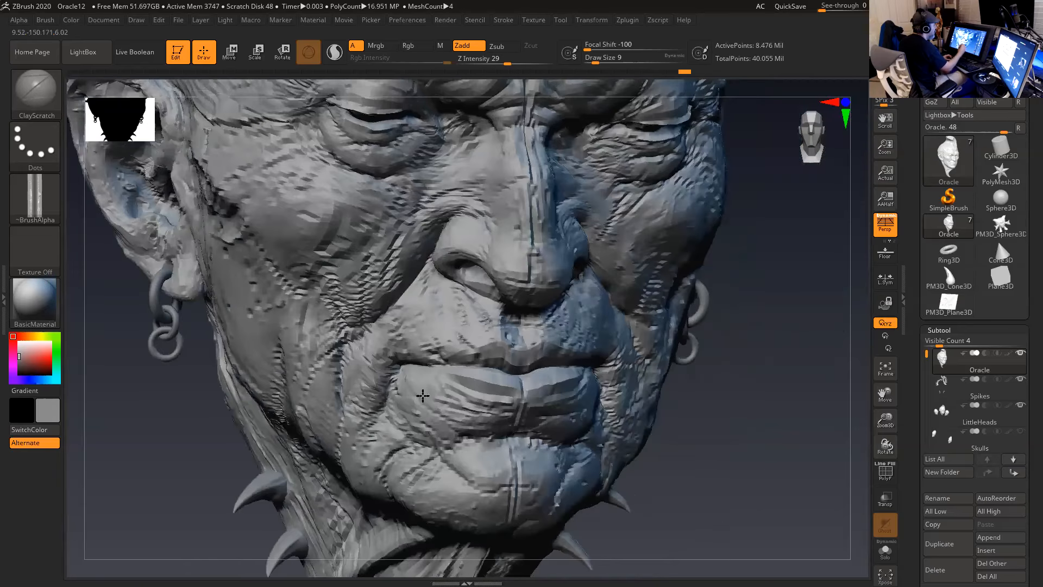
left_click_drag(392, 370, 353, 391)
left_click_drag(669, 426, 727, 438)
- Set the active colour to white and make Oracle the active subtool
key("Down")
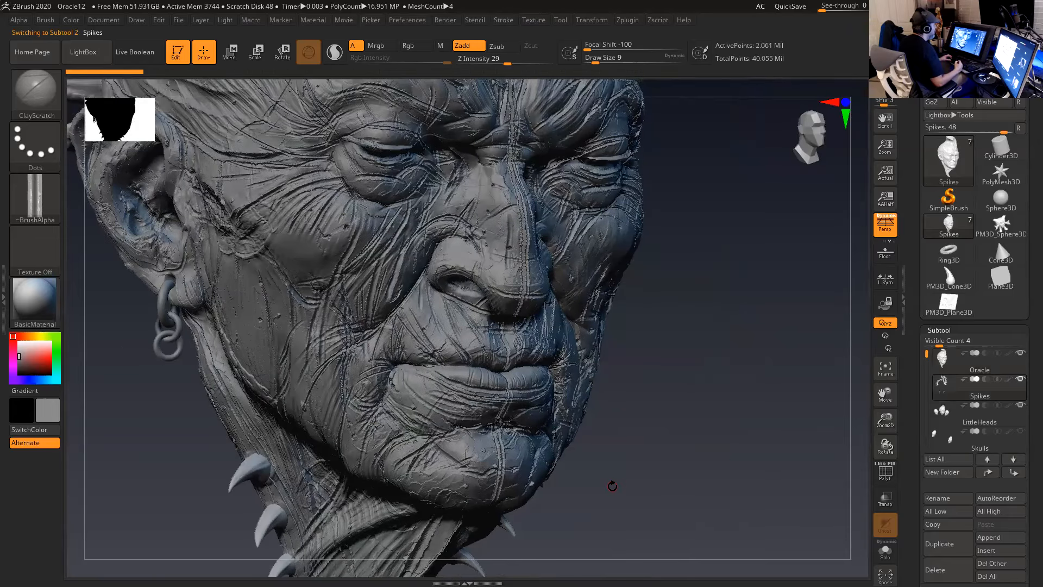
left_click_drag(678, 388, 710, 425, "ctrl")
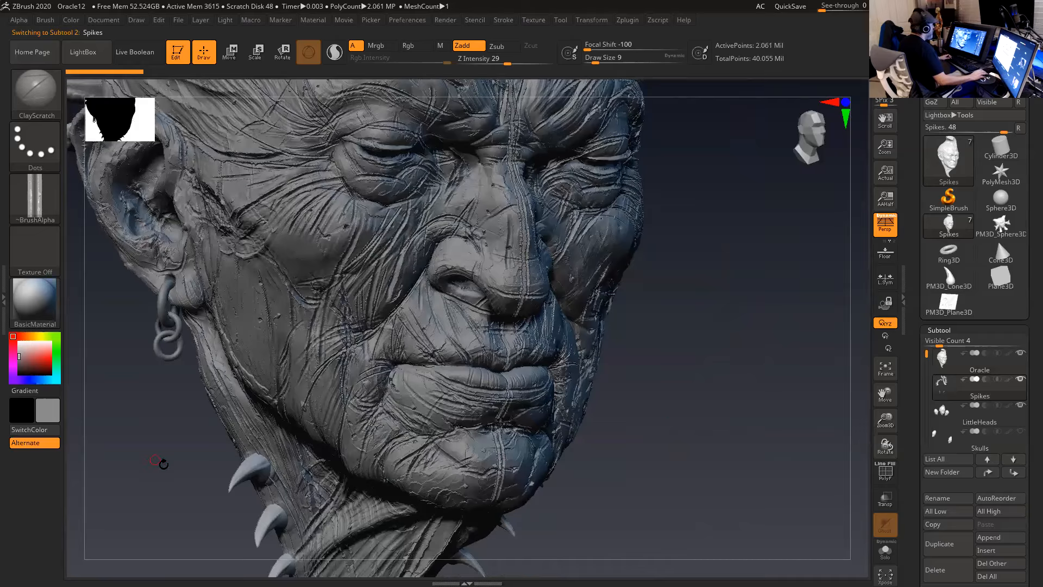
left_click(53, 405)
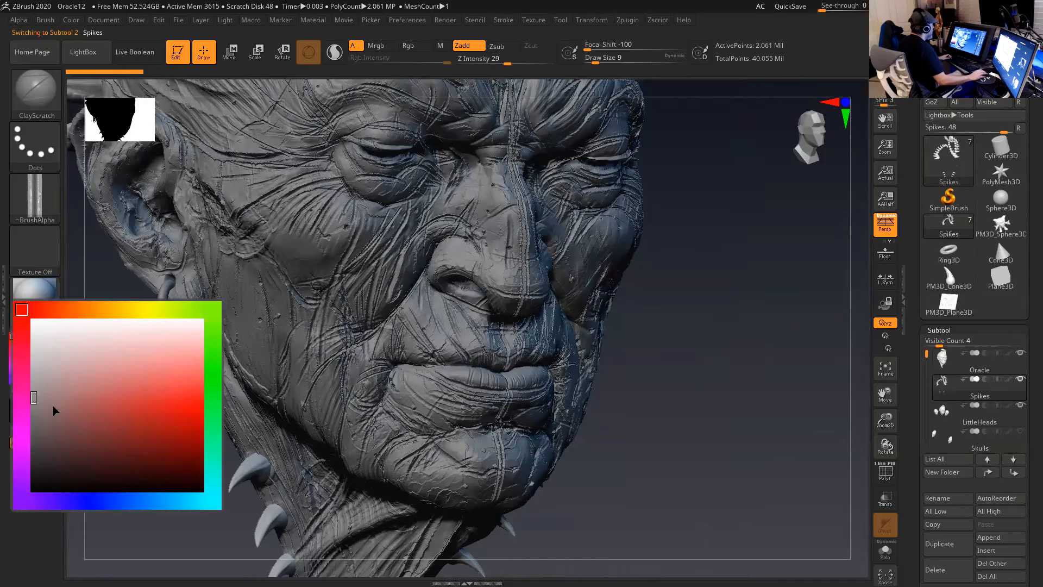
left_click(32, 310)
mouse_move(638, 354)
left_mouse_down()
mouse_move(687, 344)
mouse_move(703, 354)
mouse_move(771, 312)
mouse_move(760, 290)
mouse_move(767, 354)
left_mouse_up()
mouse_move(761, 391)
left_mouse_down()
mouse_move(771, 408)
mouse_move(738, 421)
left_mouse_up()
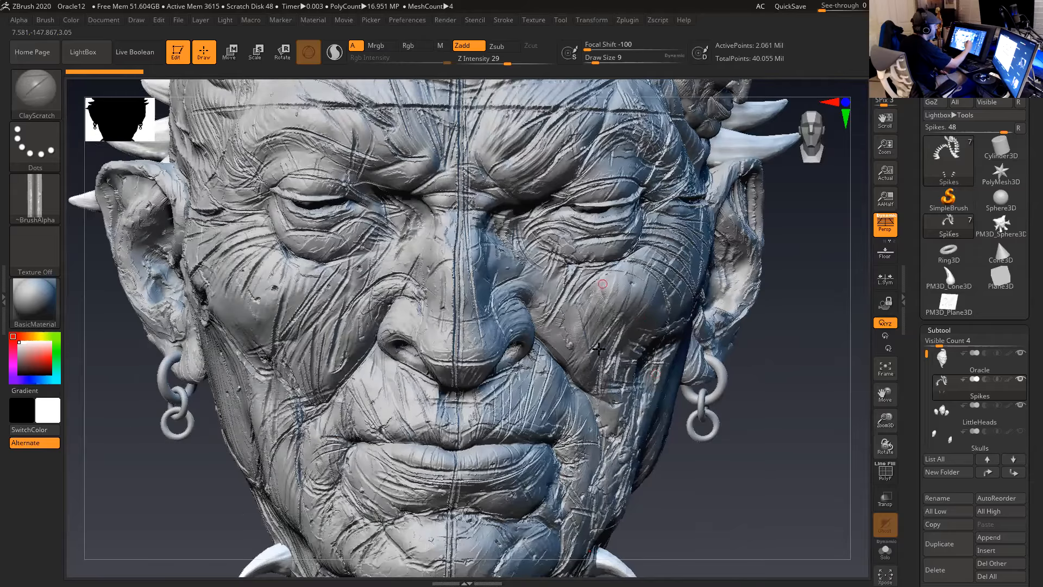
left_click_drag(768, 424, 709, 491)
left_click(944, 359)
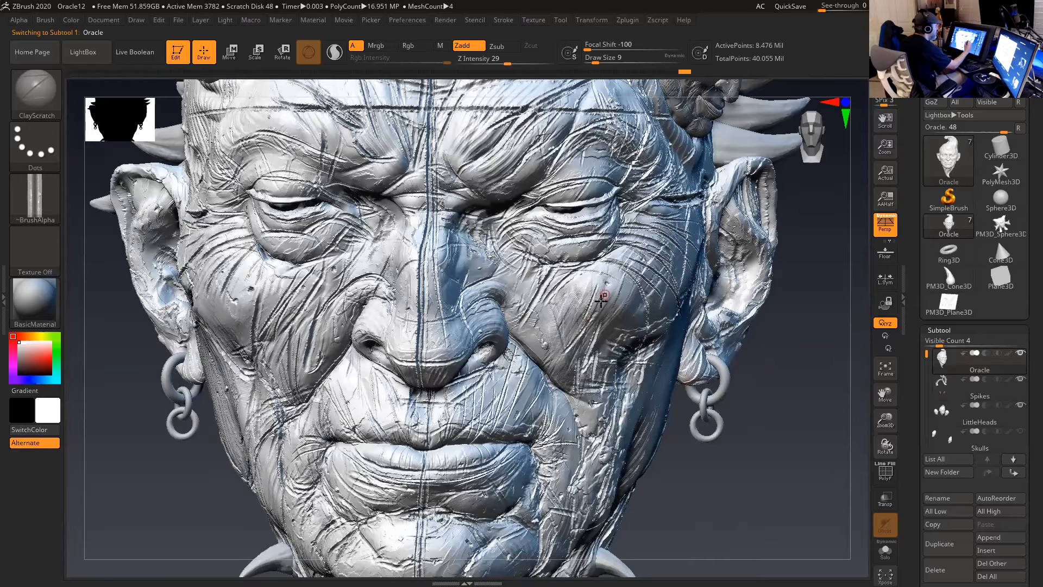
- Raise the draw size to 14 and draw ClayScratch strokes down the cheek below the eye
mouse_move(581, 292)
left_mouse_down()
mouse_move(573, 343)
mouse_move(543, 372)
left_mouse_up()
key("space")
key("space")
left_click_drag(596, 332, 592, 332)
mouse_move(615, 292)
left_mouse_down()
mouse_move(591, 340)
mouse_move(596, 360)
left_mouse_up()
mouse_move(780, 393)
left_mouse_down()
mouse_move(762, 390)
mouse_move(765, 380)
mouse_move(772, 455)
left_mouse_up()
key("space")
left_click_drag(542, 329, 537, 328)
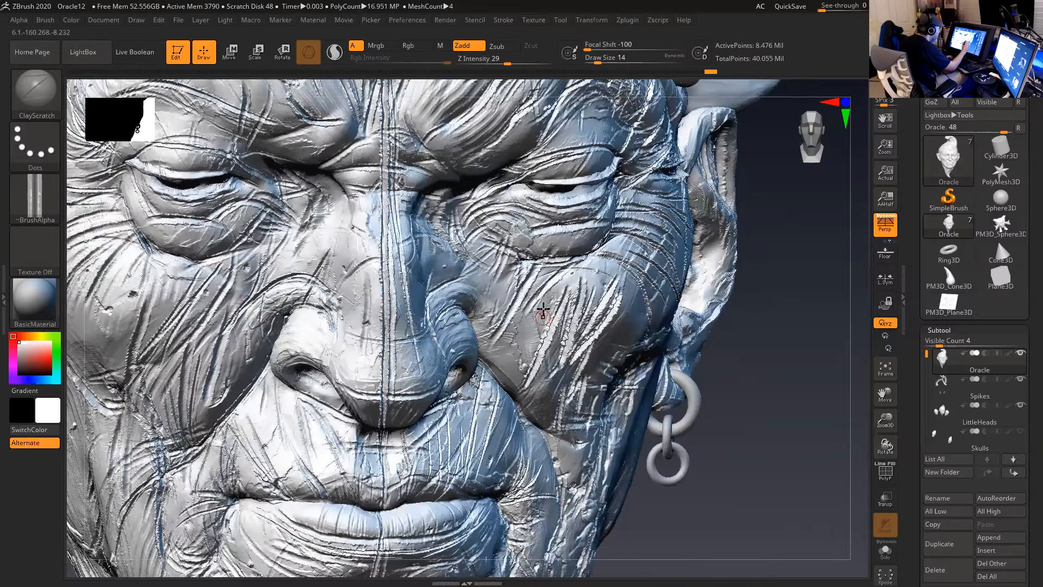
- Draw ClayScratch strokes down the cheek beside the mouth and on the side of the nose bridge
left_click_drag(754, 394, 704, 337)
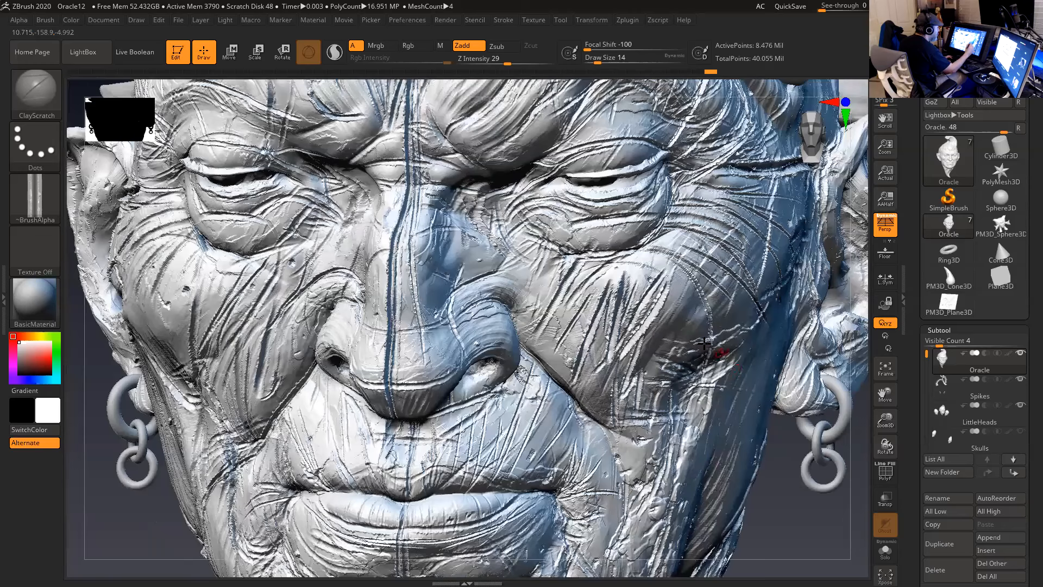
left_click_drag(633, 340, 673, 481)
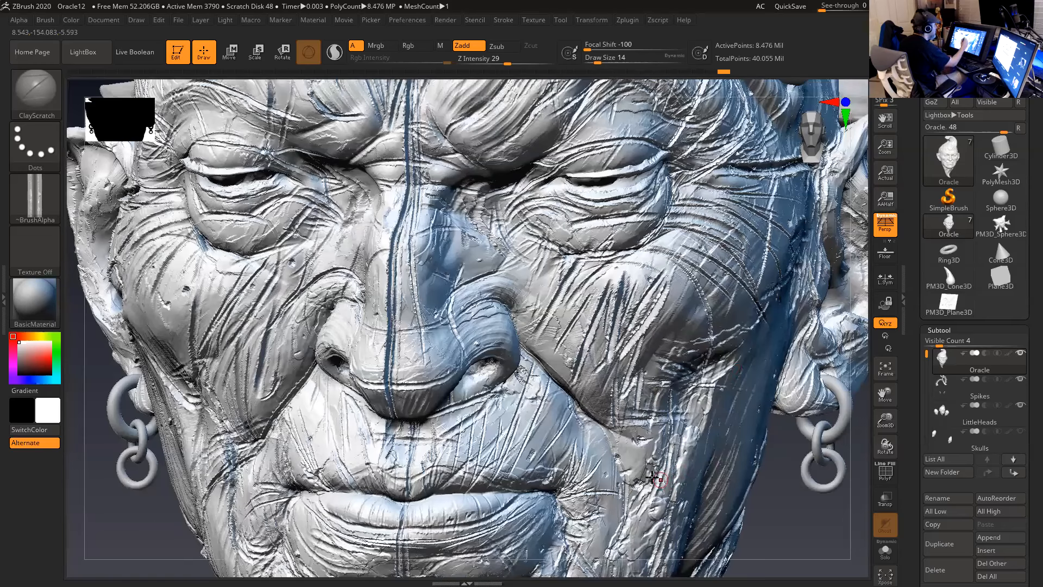
mouse_move(476, 234)
left_mouse_down()
mouse_move(478, 272)
mouse_move(502, 249)
left_mouse_up()
left_click_drag(798, 506, 656, 478, "alt")
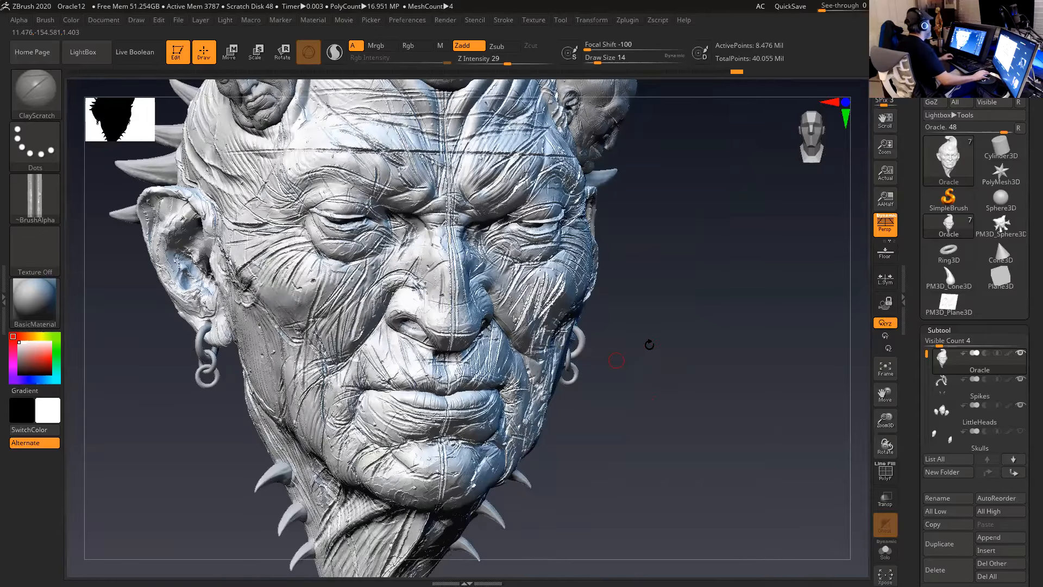
mouse_move(645, 391)
left_mouse_down()
mouse_move(647, 373)
mouse_move(739, 383)
mouse_move(723, 383)
mouse_move(703, 340)
mouse_move(698, 365)
mouse_move(683, 349)
mouse_move(754, 358)
mouse_move(731, 373)
mouse_move(692, 356)
left_mouse_up()
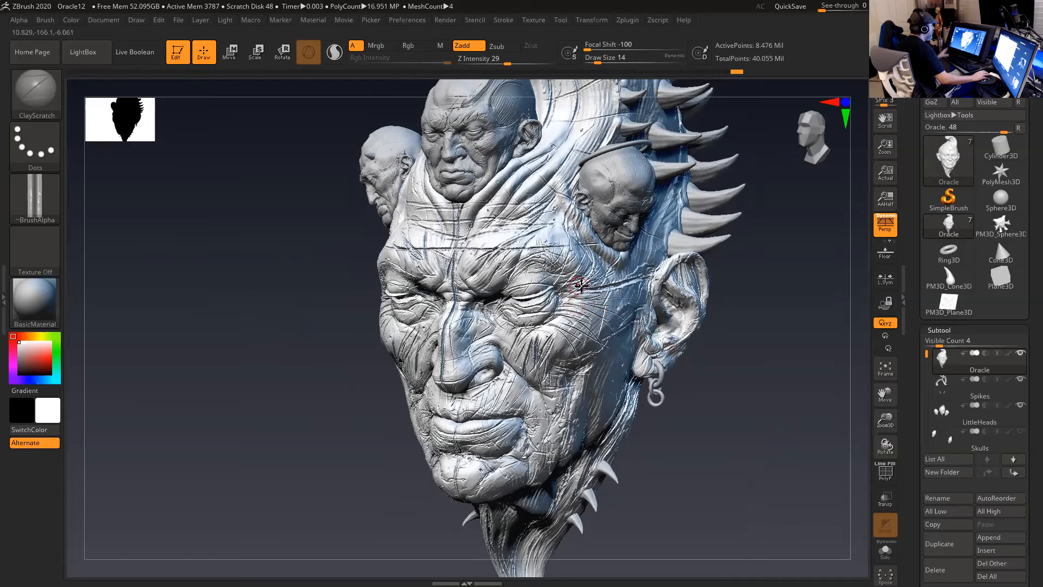
left_click_drag(730, 396, 761, 461, "alt")
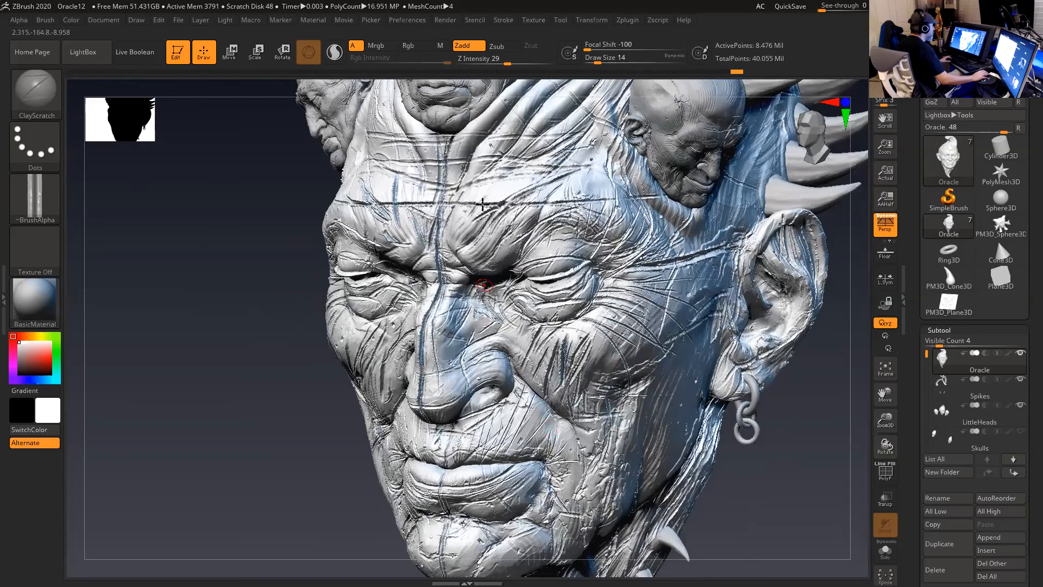
left_click_drag(486, 154, 492, 202)
key("ctrl")
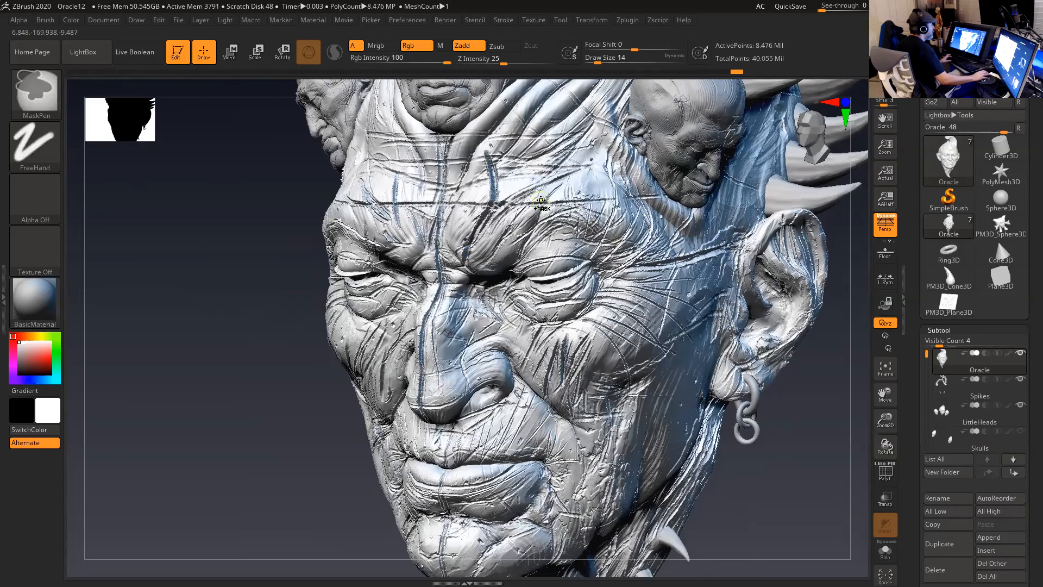
key("ctrl+z")
- Set the draw size to 7 and draw slanted ClayScratch strokes from the forehead down over the brow
key("space")
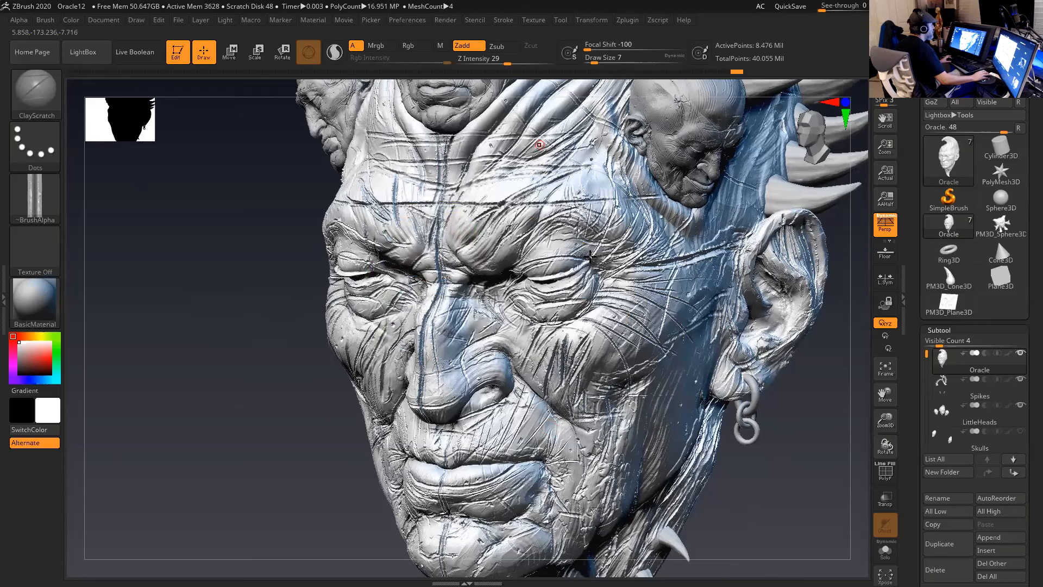
mouse_move(587, 185)
left_mouse_down()
mouse_move(585, 210)
mouse_move(546, 258)
left_mouse_up()
left_click_drag(630, 205, 589, 280)
left_click_drag(591, 168, 499, 258)
left_click_drag(520, 145, 480, 258)
mouse_move(472, 181)
left_mouse_down()
mouse_move(462, 272)
mouse_move(437, 220)
left_mouse_up()
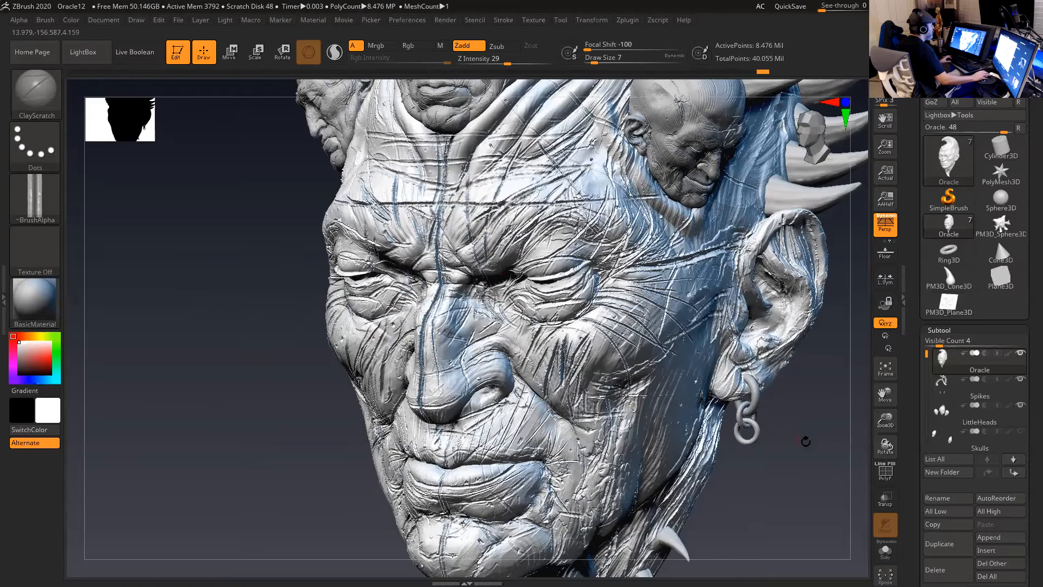
left_click_drag(819, 444, 827, 443, "shift")
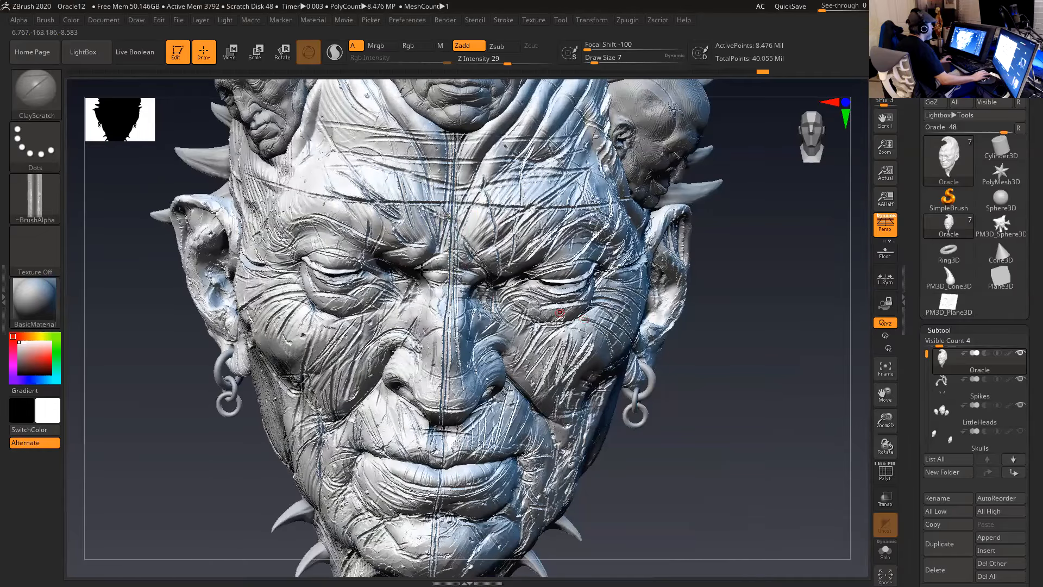
- Add a ClayScratch stroke over the opposite brow and view the whole head
mouse_move(421, 267)
left_mouse_down()
mouse_move(458, 219)
mouse_move(313, 250)
left_mouse_up()
mouse_move(725, 307)
left_mouse_down("alt")
mouse_move(652, 226)
mouse_move(712, 304)
mouse_move(676, 308)
mouse_move(729, 286)
left_mouse_up("alt")
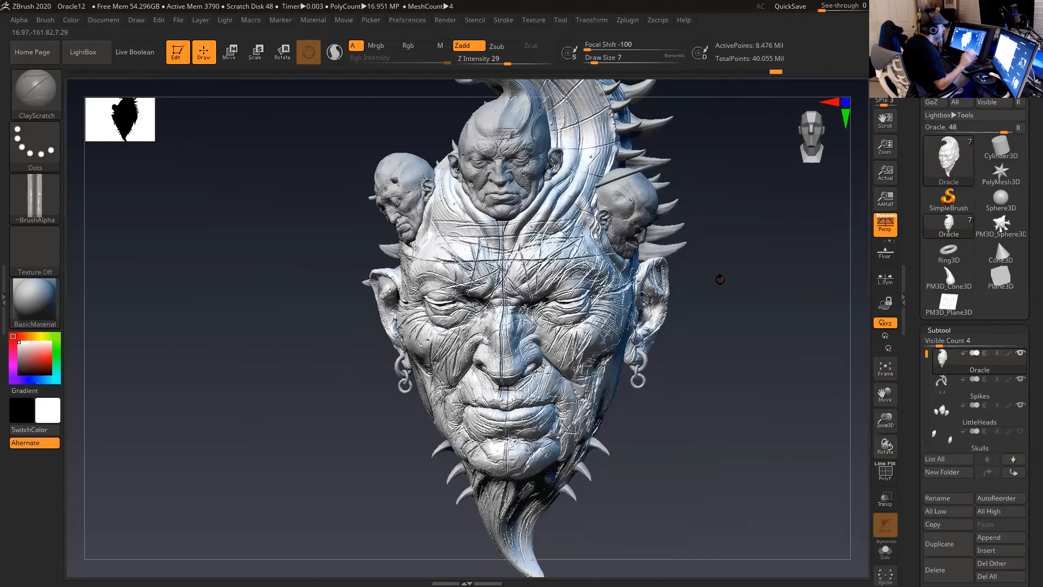
mouse_move(730, 316)
left_mouse_down()
mouse_move(714, 358)
mouse_move(740, 373)
mouse_move(693, 375)
left_mouse_up()
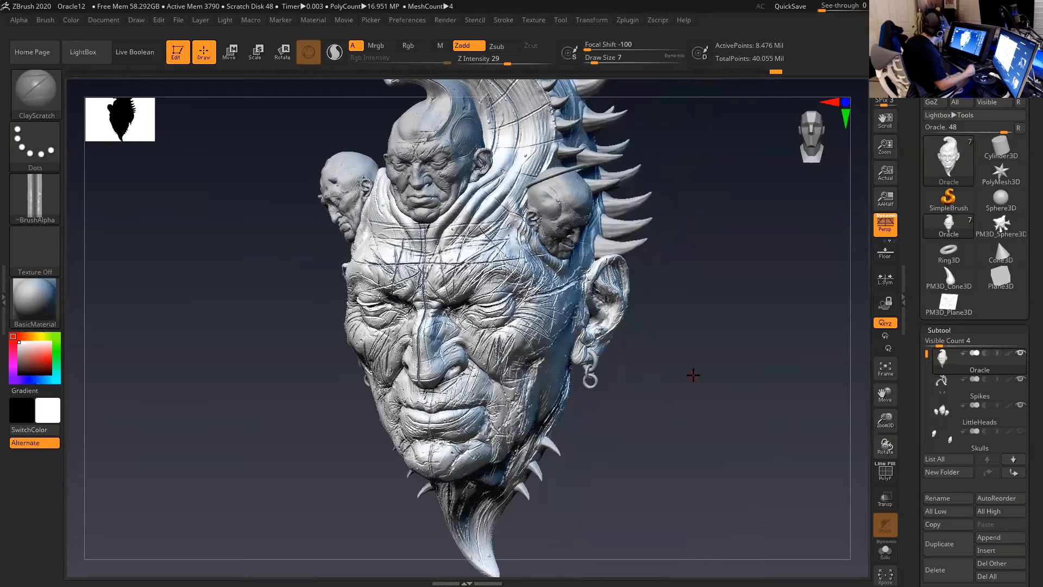